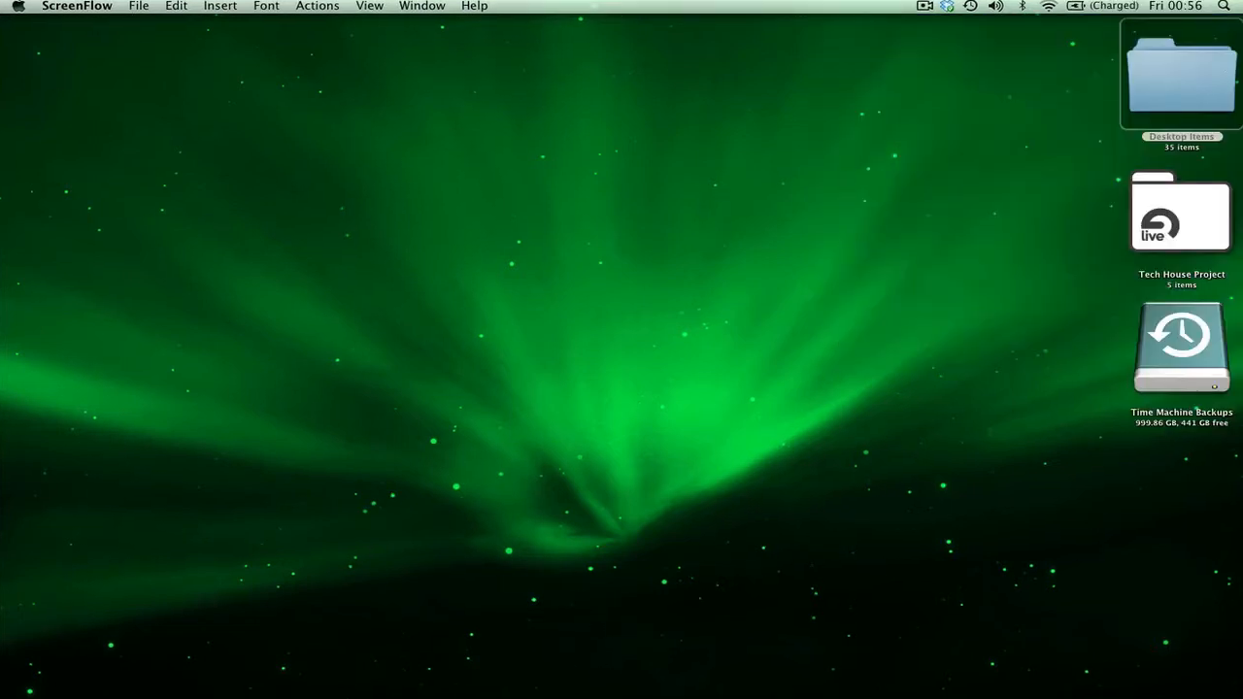
Launch Ableton Live
{"action": "mouse_move", "coordinate": [531, 694]}
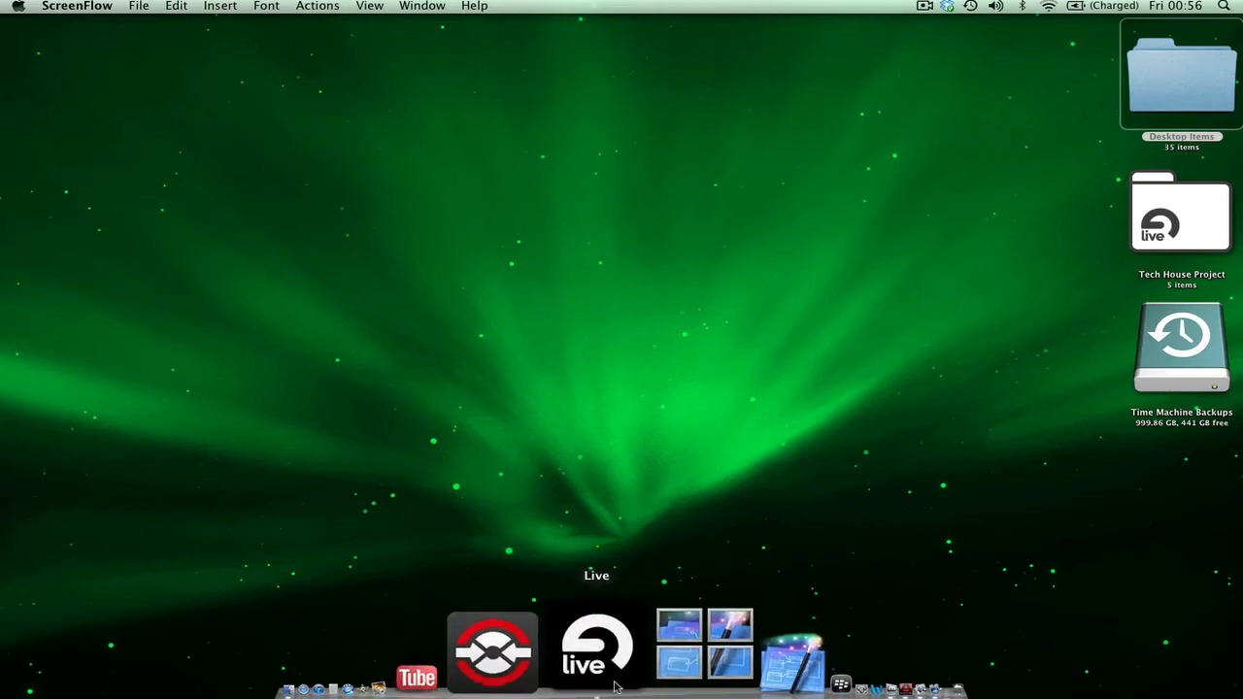
{"action": "left_click", "coordinate": [614, 686]}
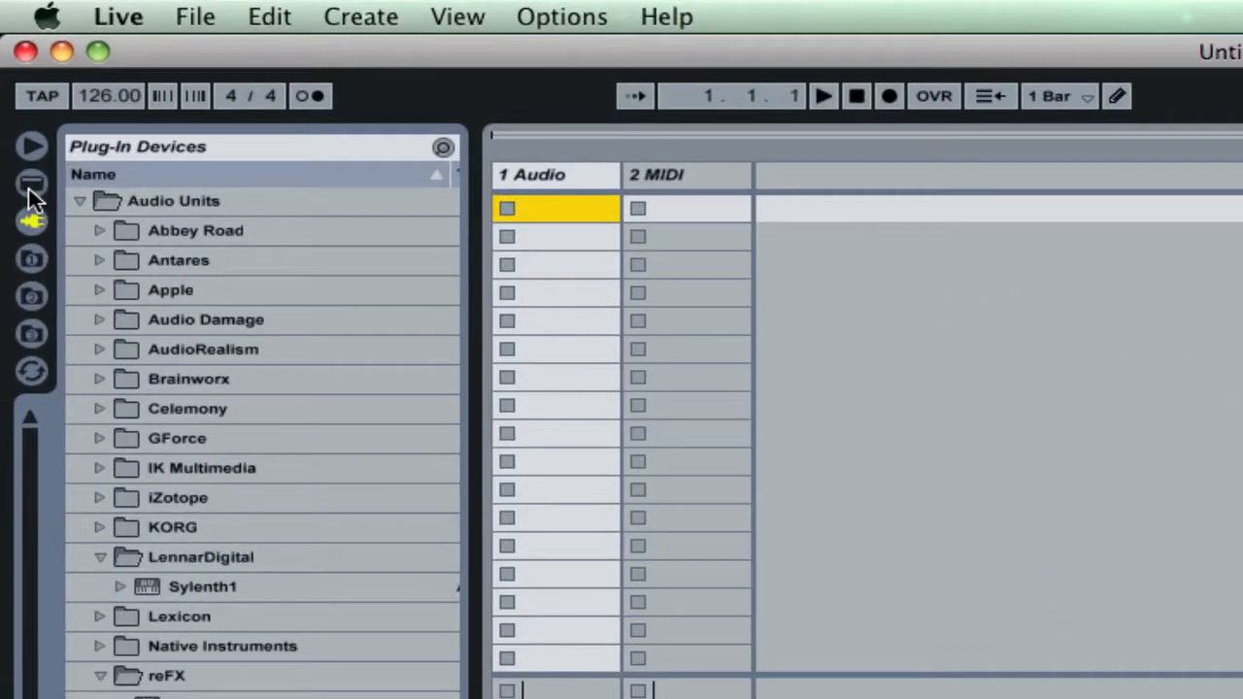
Load an Instrument Rack from the Live devices onto the 2 MIDI track and widen that track to show its full name
{"action": "left_click", "coordinate": [32, 185]}
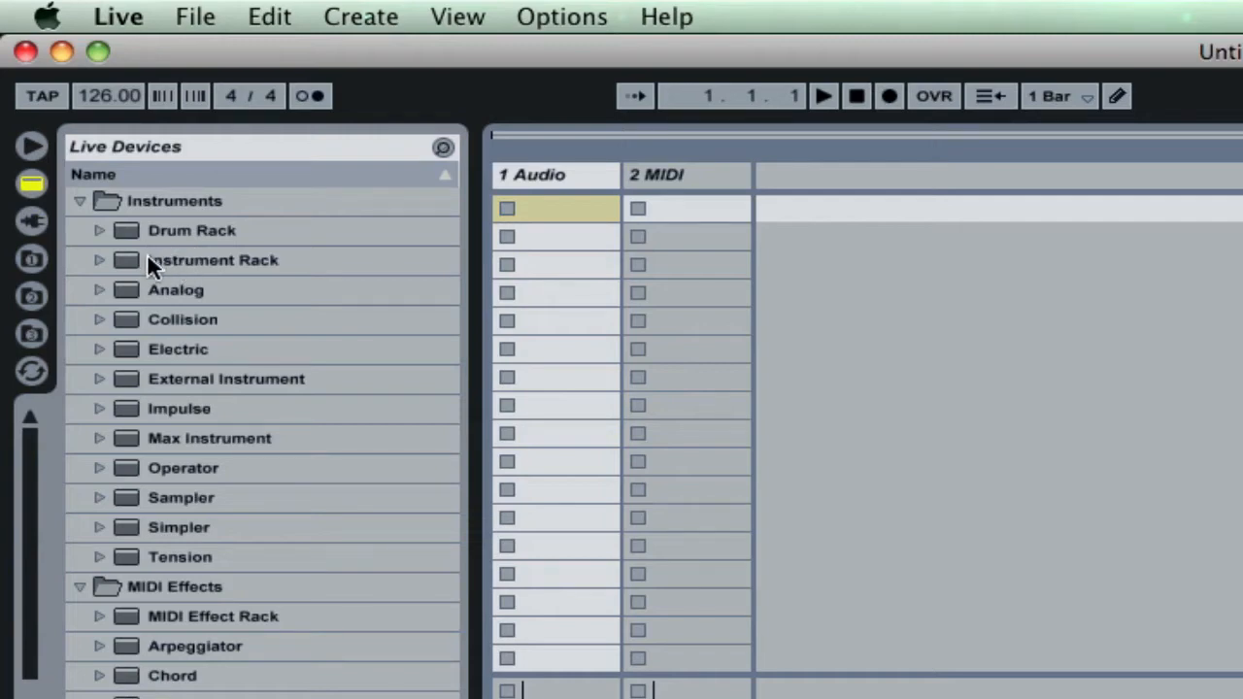
{"action": "left_click_drag", "start_coordinate": [153, 257], "coordinate": [680, 213]}
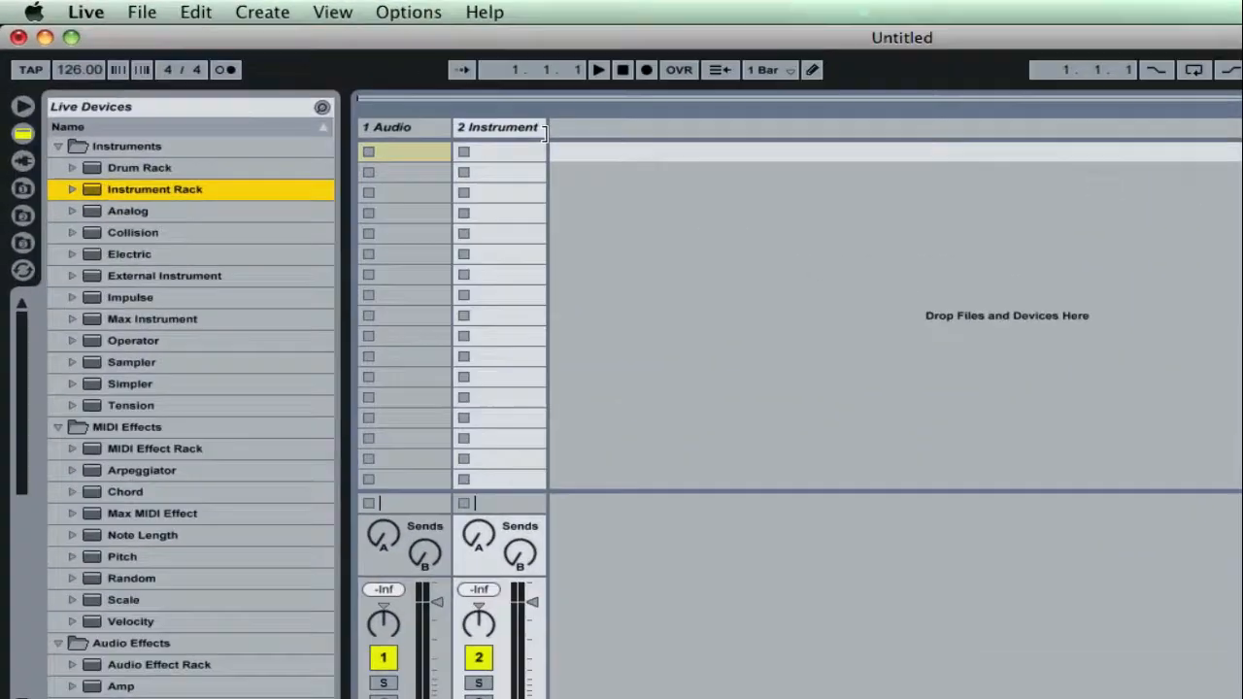
{"action": "left_click_drag", "start_coordinate": [376, 89], "coordinate": [415, 91]}
{"action": "left_click_drag", "start_coordinate": [829, 183], "coordinate": [881, 185]}
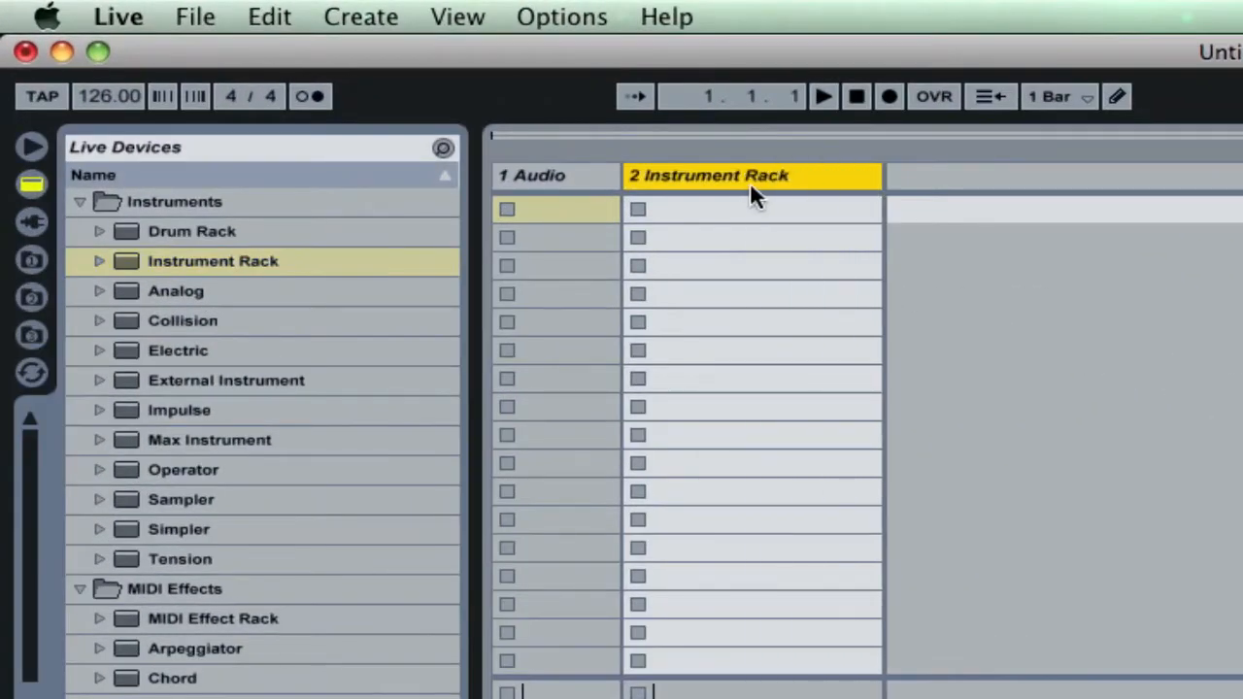
Delete the 1 Audio track
{"action": "left_click", "coordinate": [561, 178]}
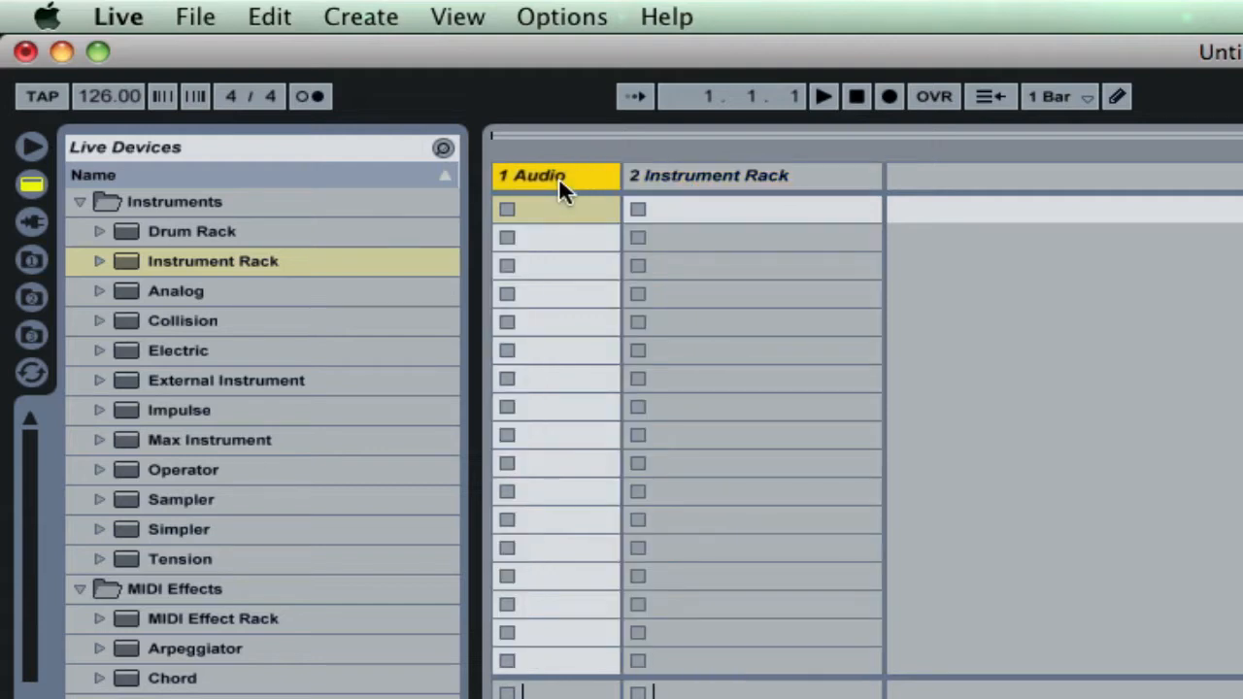
{"action": "right_click", "coordinate": [558, 177]}
{"action": "left_click", "coordinate": [588, 266]}
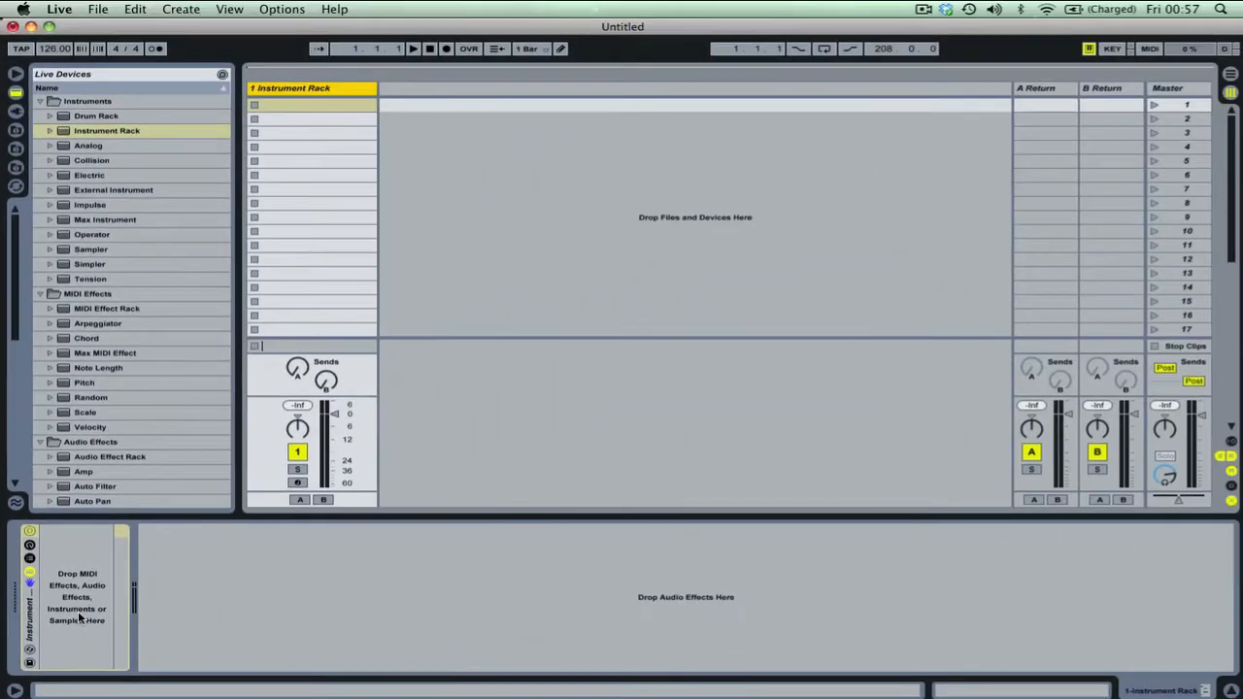
Examine the built-in instruments, MIDI effects and audio effects among the Live devices, including the preset folders of Analog
{"action": "left_click", "coordinate": [87, 265]}
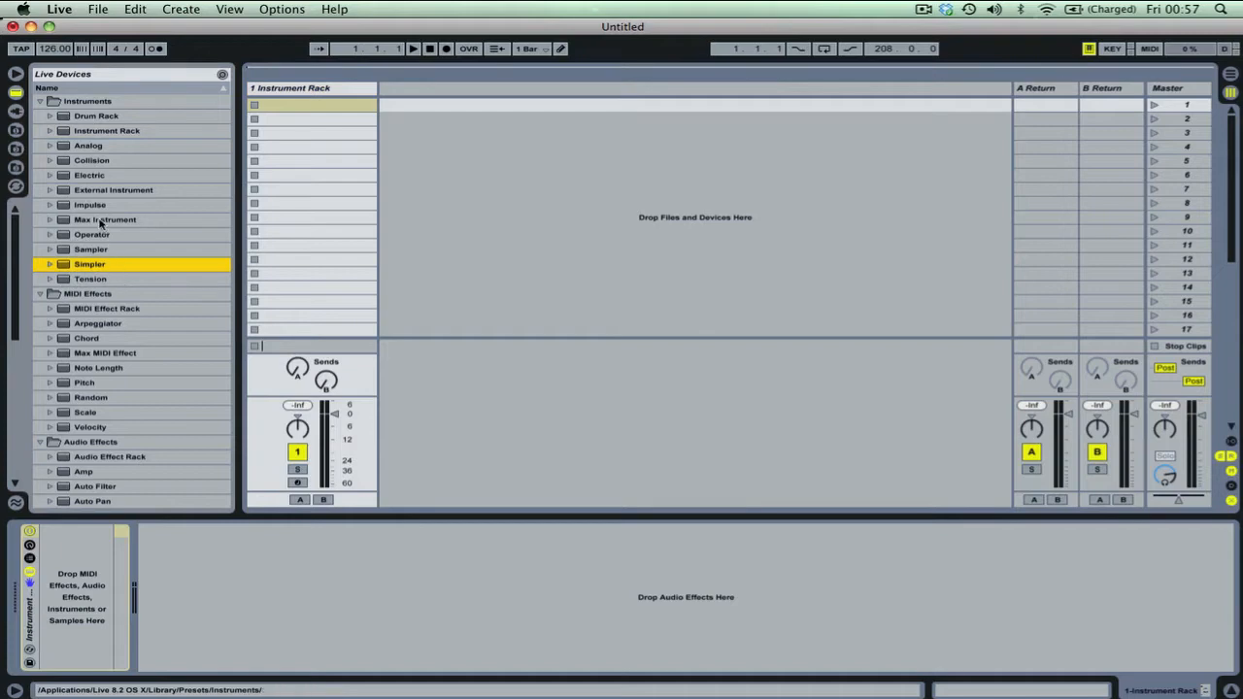
{"action": "left_click", "coordinate": [89, 145]}
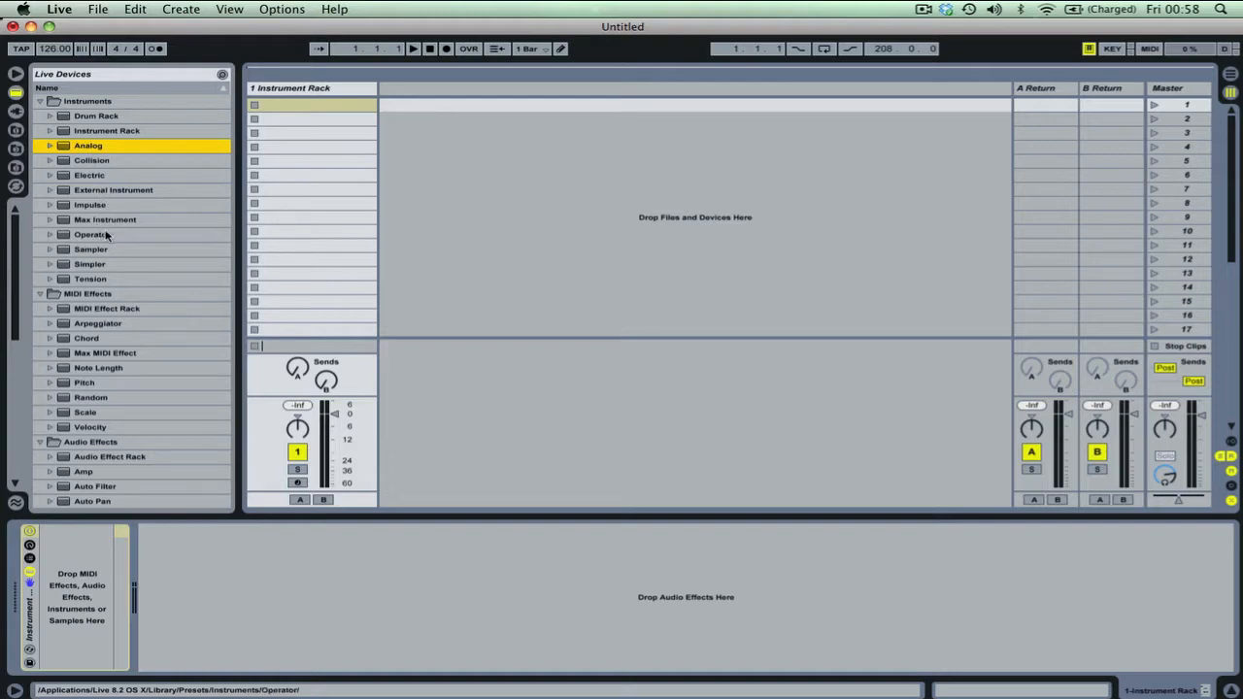
{"action": "scroll", "coordinate": [106, 234], "scroll_direction": "down", "scroll_amount": 5}
{"action": "scroll", "coordinate": [107, 233], "scroll_direction": "down", "scroll_amount": 10}
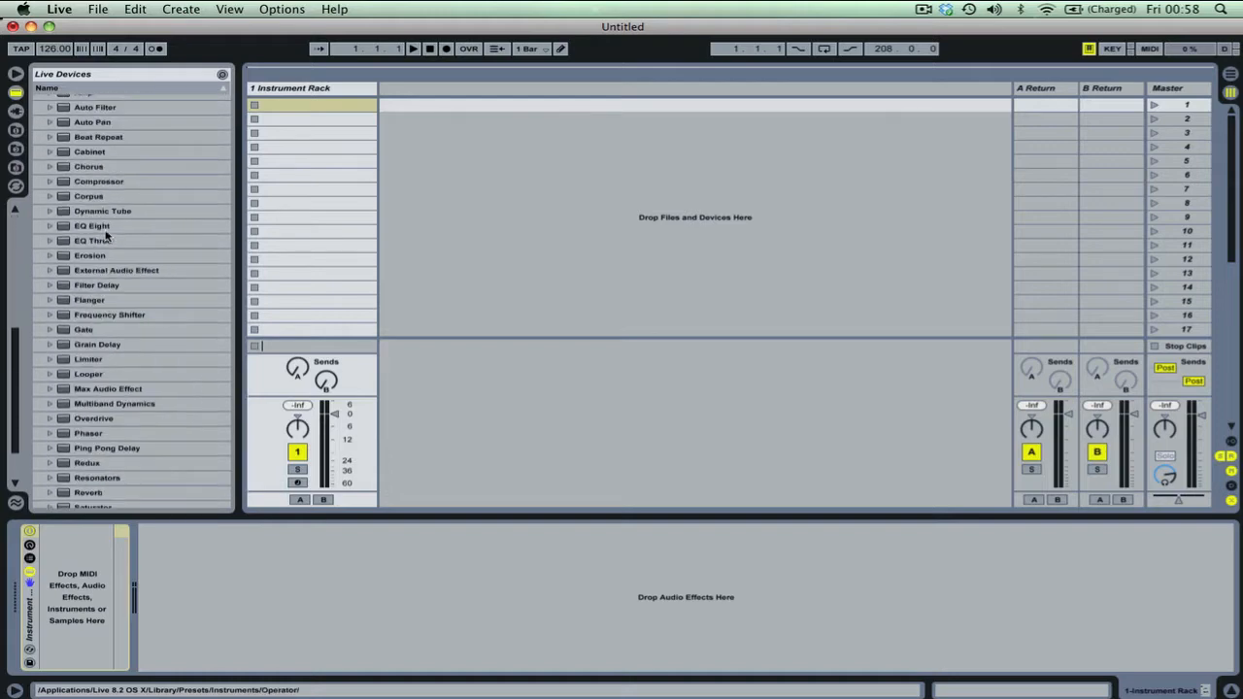
{"action": "scroll", "coordinate": [106, 234], "scroll_direction": "up", "scroll_amount": 15}
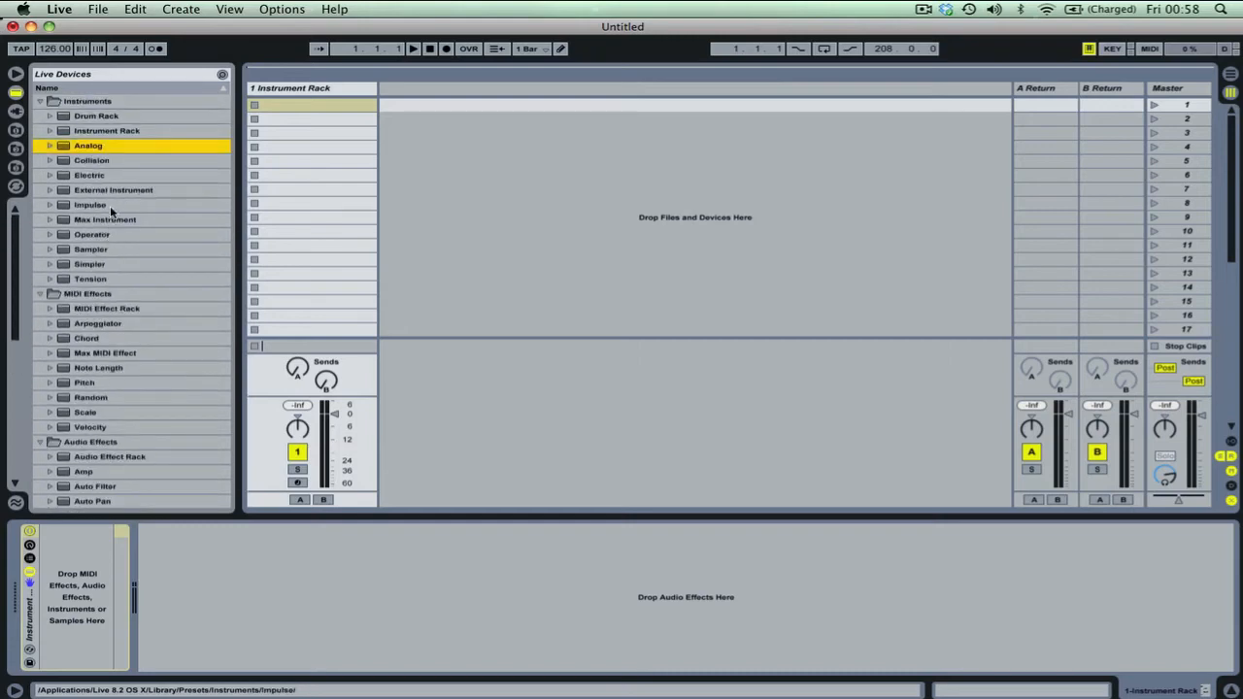
{"action": "scroll", "coordinate": [110, 207], "scroll_direction": "down", "scroll_amount": 4}
{"action": "scroll", "coordinate": [109, 208], "scroll_direction": "up", "scroll_amount": 4}
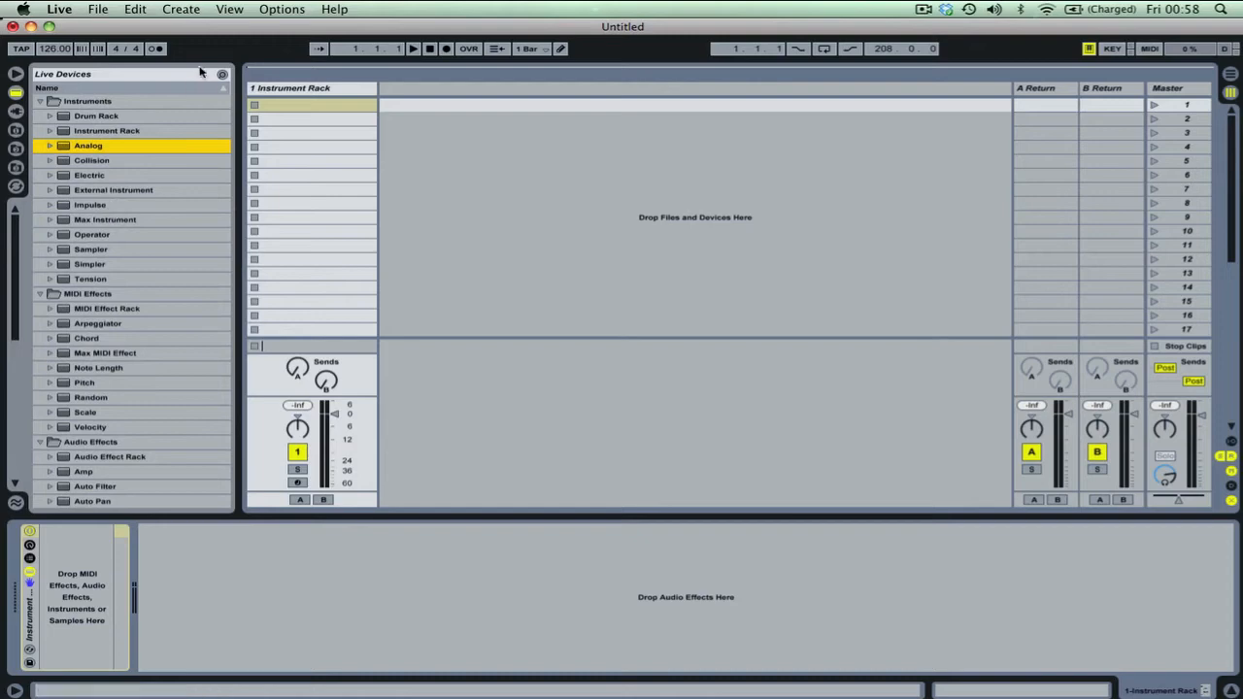
{"action": "scroll", "coordinate": [122, 233], "scroll_direction": "down", "scroll_amount": 2}
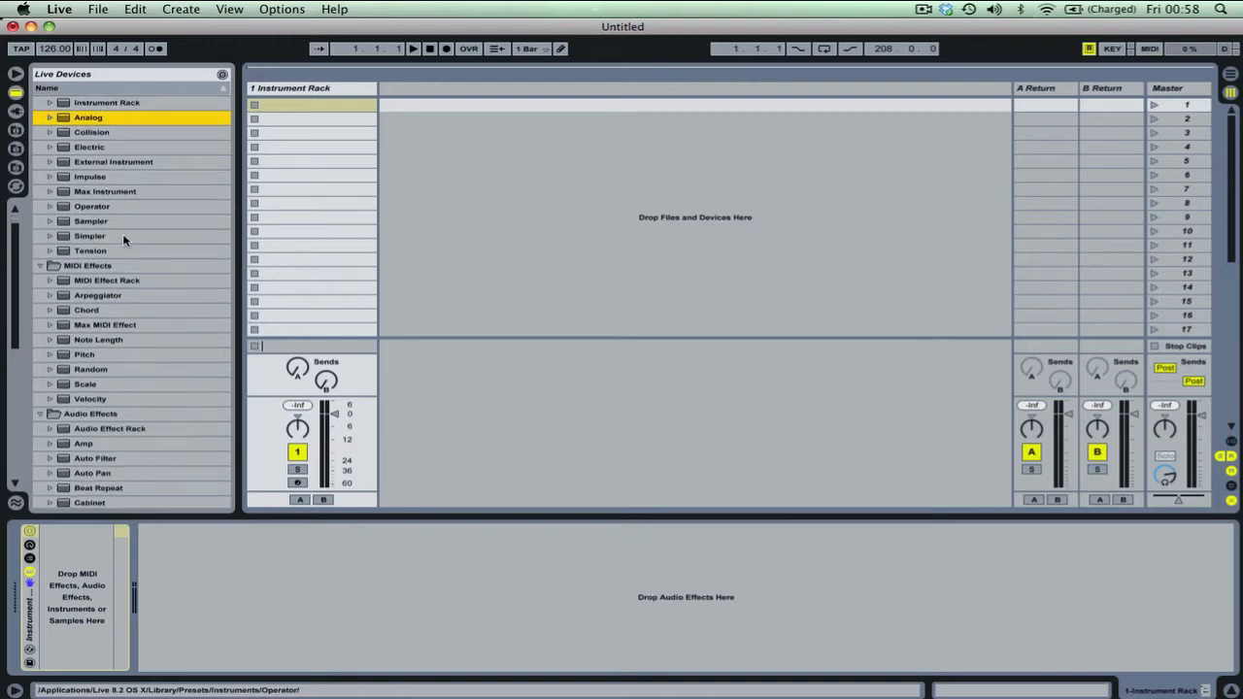
{"action": "scroll", "coordinate": [116, 307], "scroll_direction": "down", "scroll_amount": 10}
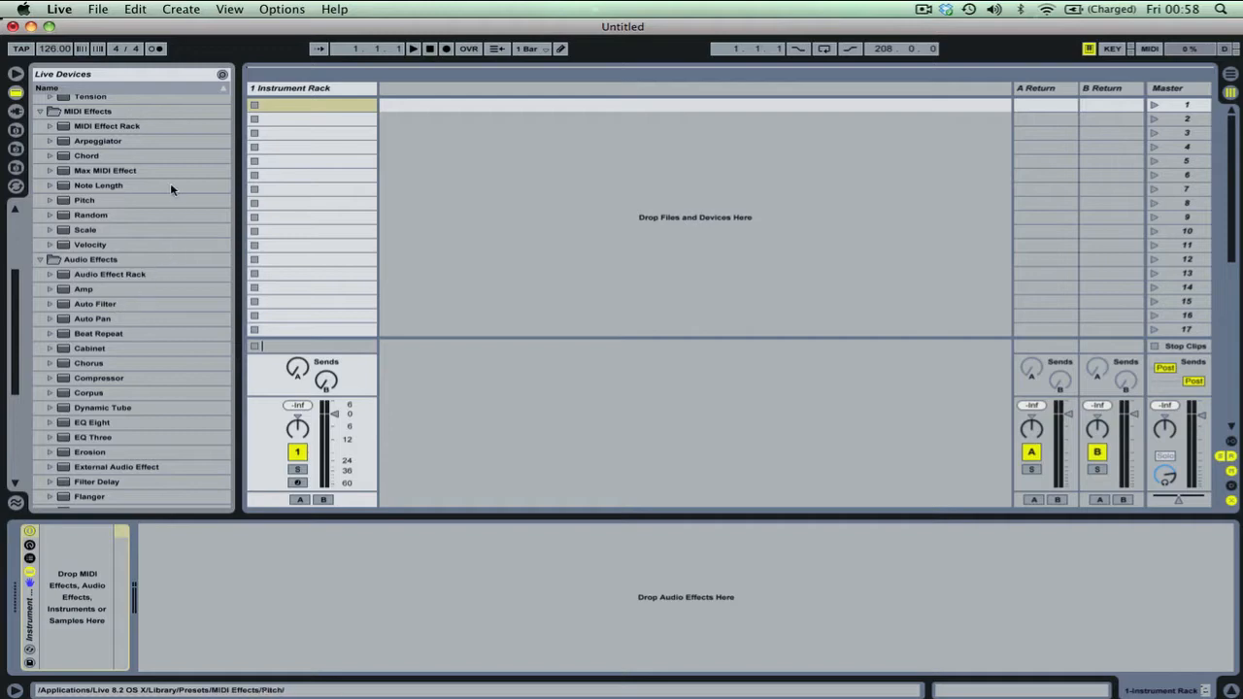
{"action": "scroll", "coordinate": [124, 136], "scroll_direction": "up", "scroll_amount": 10}
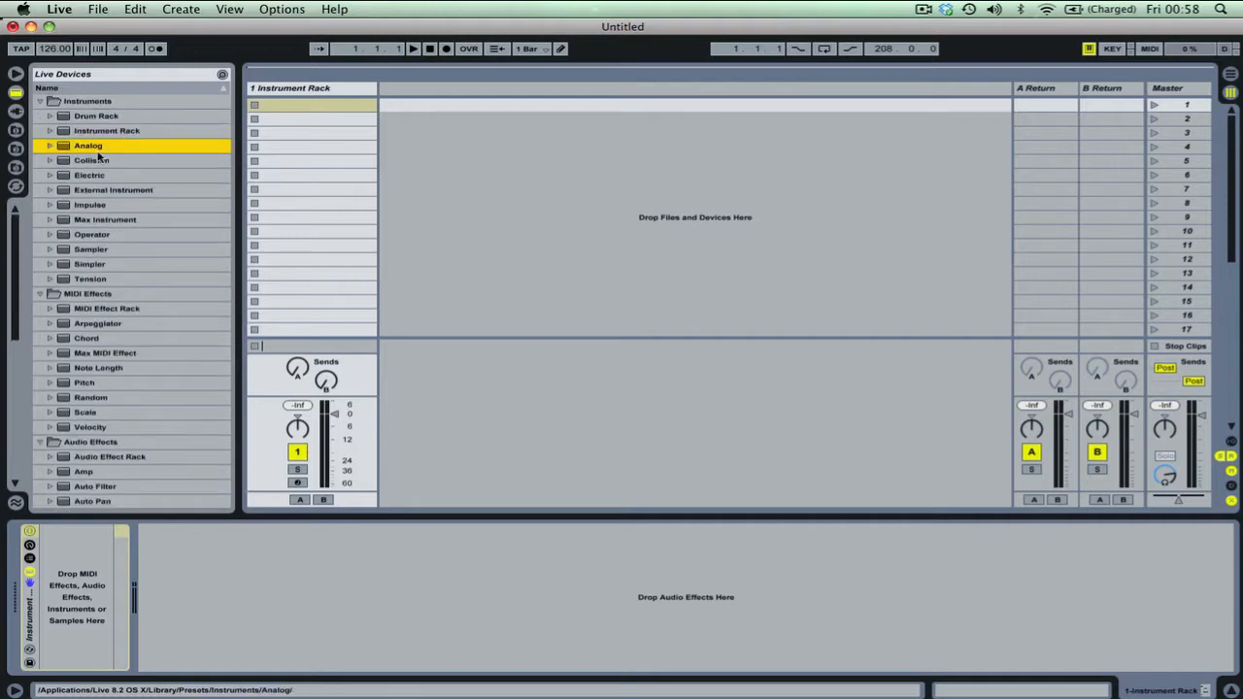
{"action": "left_click", "coordinate": [50, 145]}
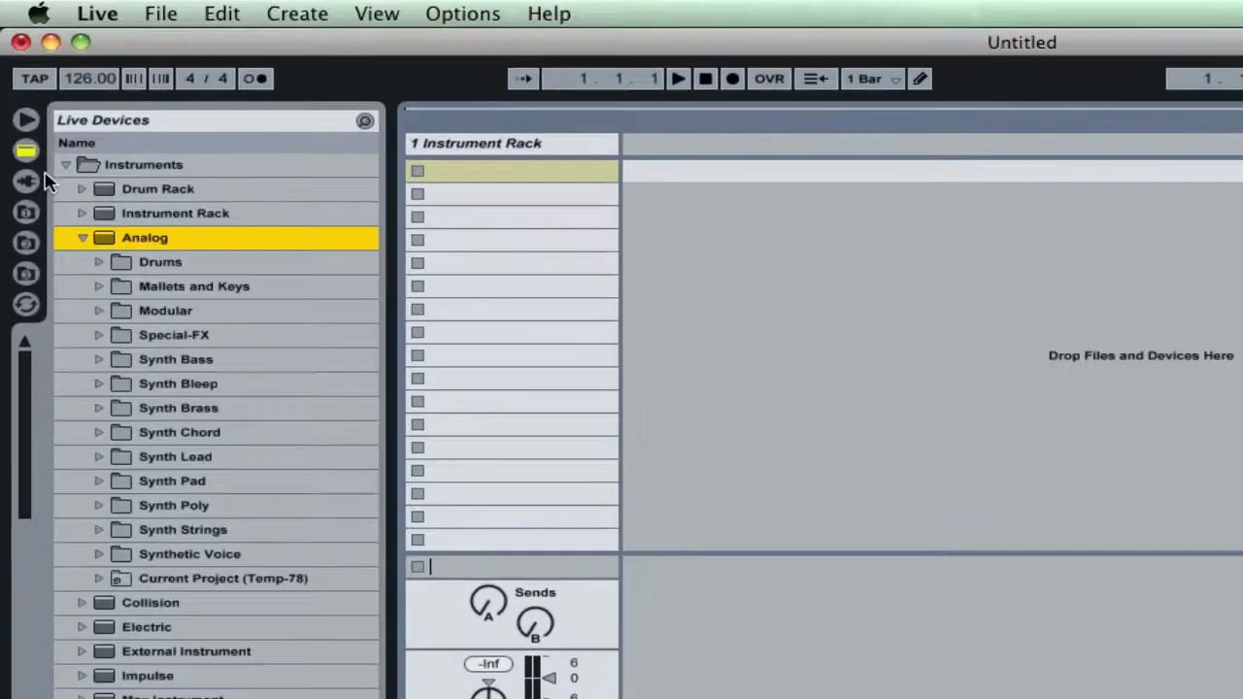
Show the plug-in devices and select Sylenth1 in the LennarDigital folder
{"action": "left_click", "coordinate": [31, 182]}
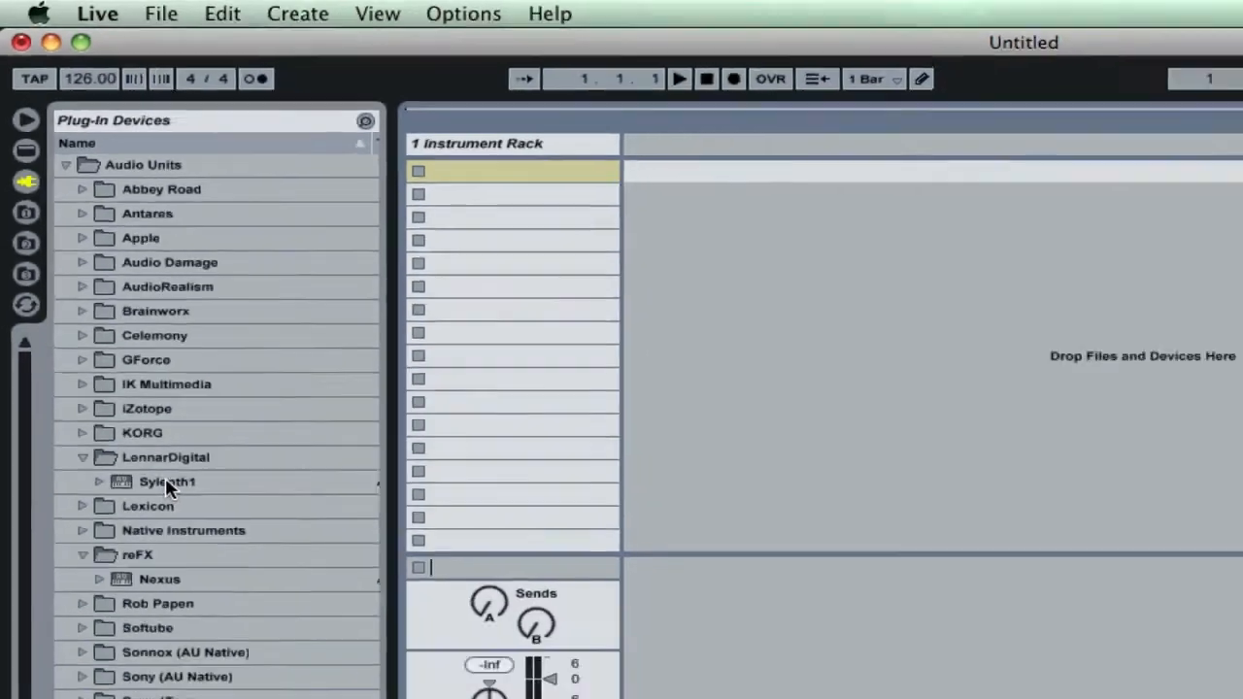
{"action": "left_click", "coordinate": [208, 588]}
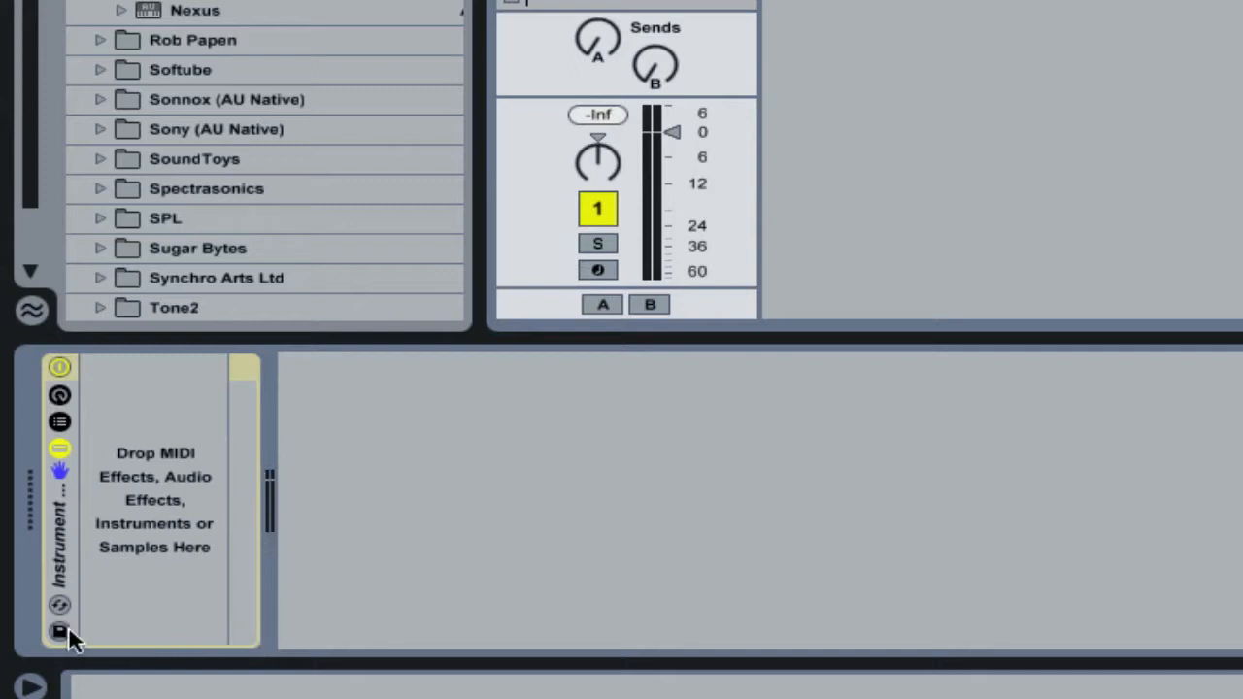
Switch the Instrument Rack off and back on with its device activator
{"action": "left_click", "coordinate": [61, 367]}
{"action": "left_click", "coordinate": [62, 367]}
{"action": "left_click", "coordinate": [61, 367]}
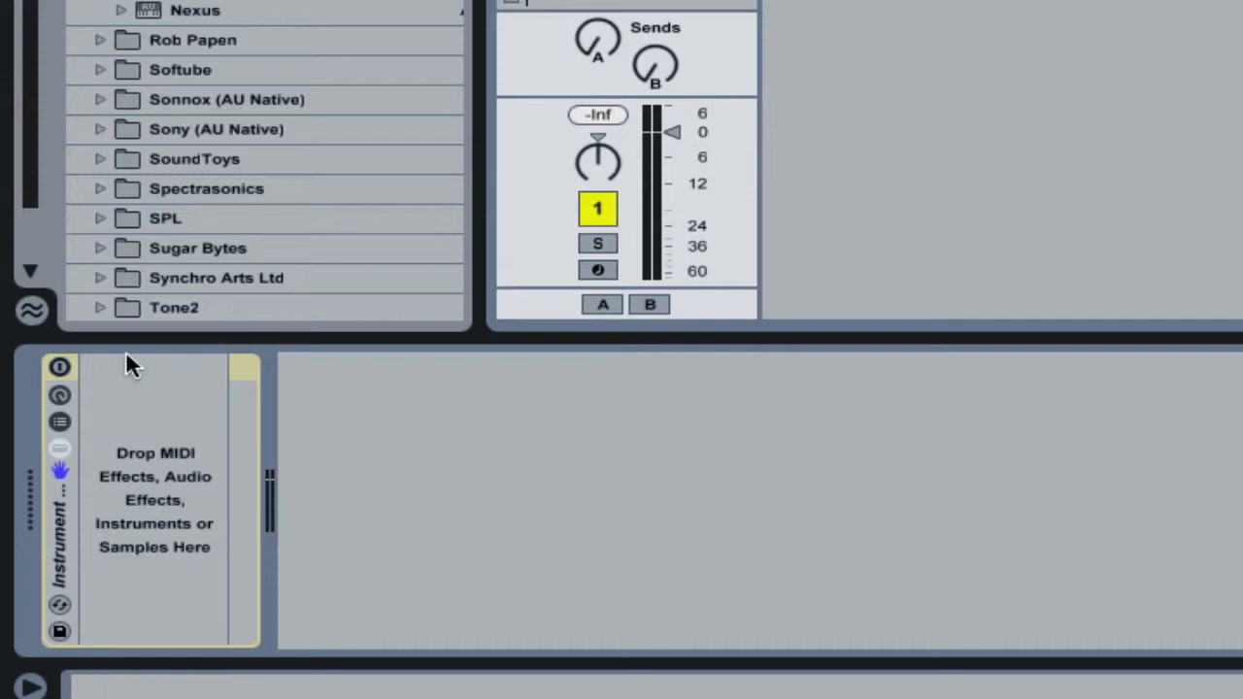
{"action": "left_click", "coordinate": [58, 367]}
{"action": "left_click", "coordinate": [59, 366]}
Show the Instrument Rack's macro controls and chain list
{"action": "left_click", "coordinate": [60, 397]}
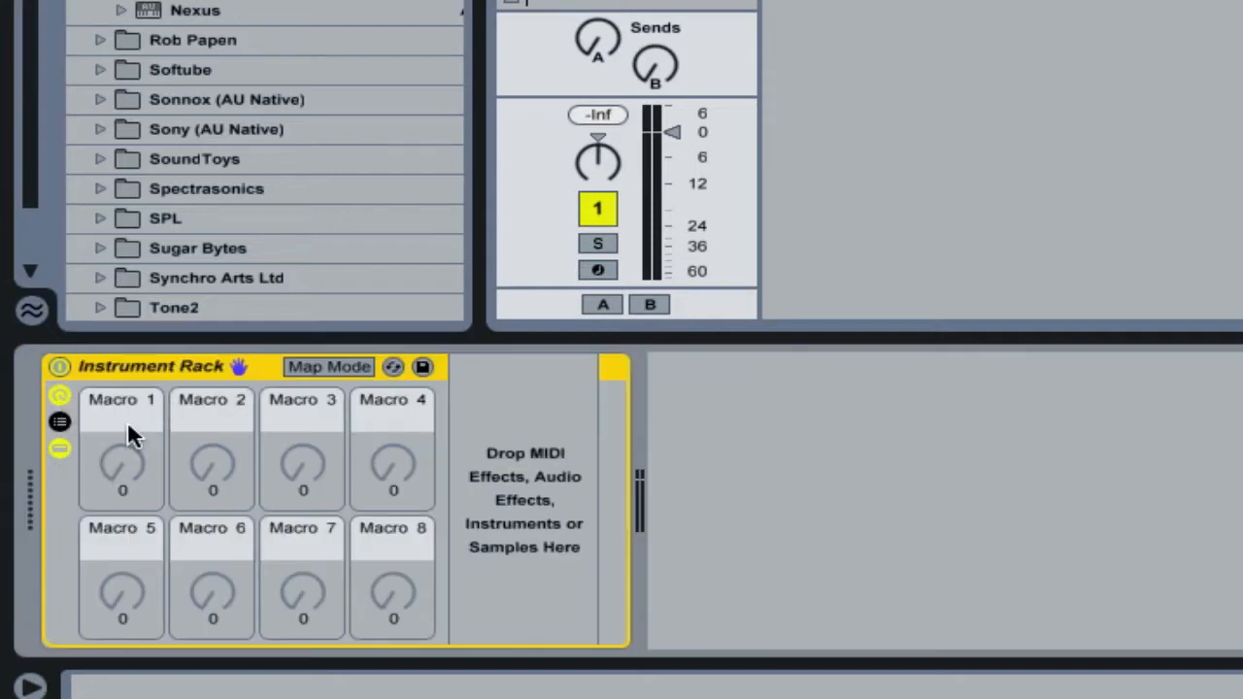
{"action": "left_click", "coordinate": [57, 423]}
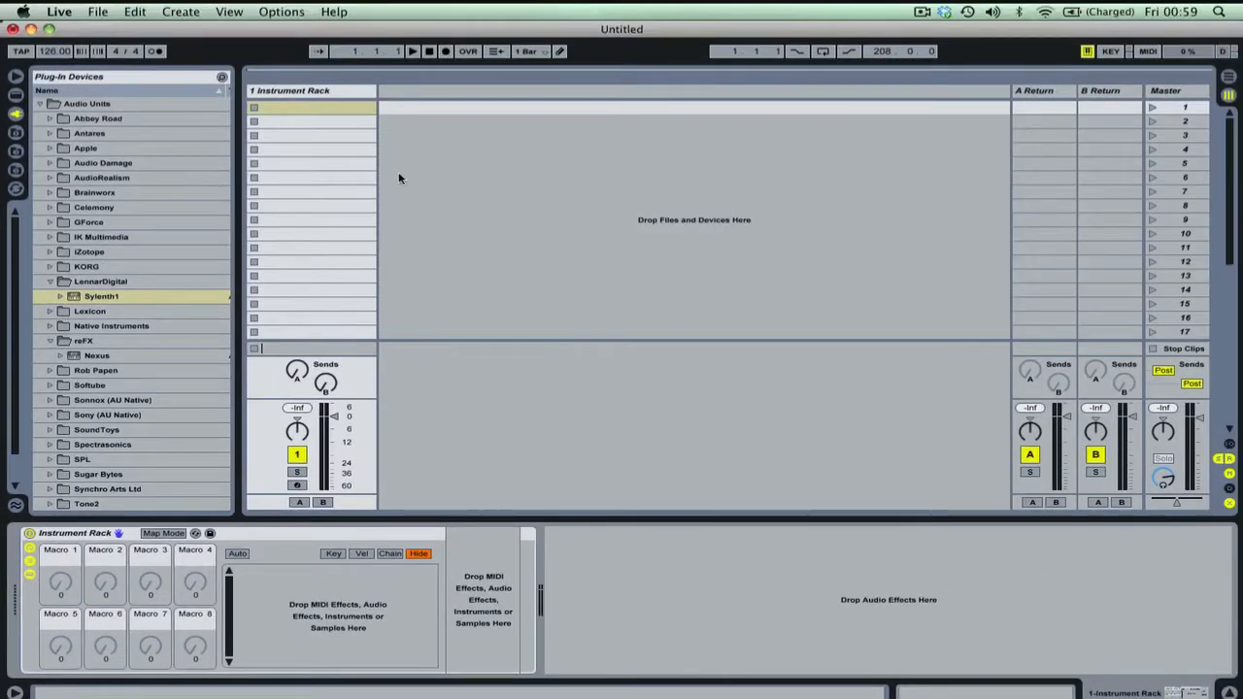
Insert a second MIDI track, load Sylenth1 onto it and move the plug-in window clear of the tracks
{"action": "right_click", "coordinate": [398, 178]}
{"action": "left_click", "coordinate": [421, 191]}
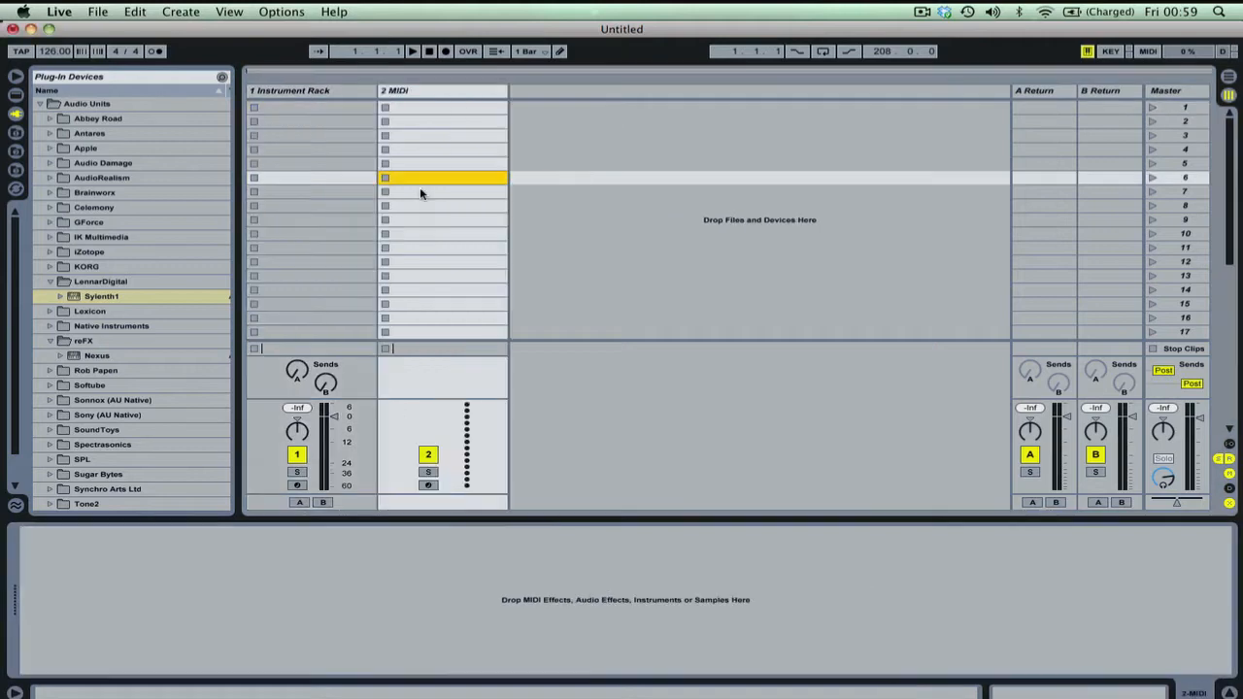
{"action": "left_click", "coordinate": [128, 297]}
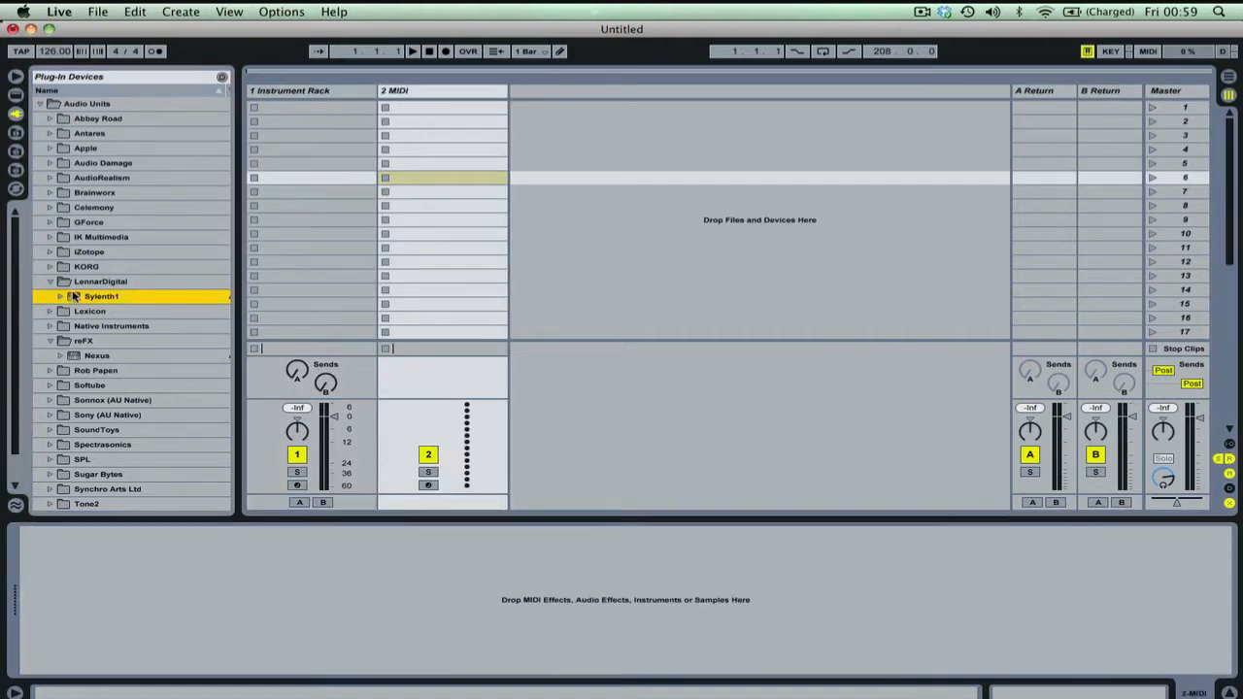
{"action": "left_click_drag", "start_coordinate": [76, 297], "coordinate": [431, 120]}
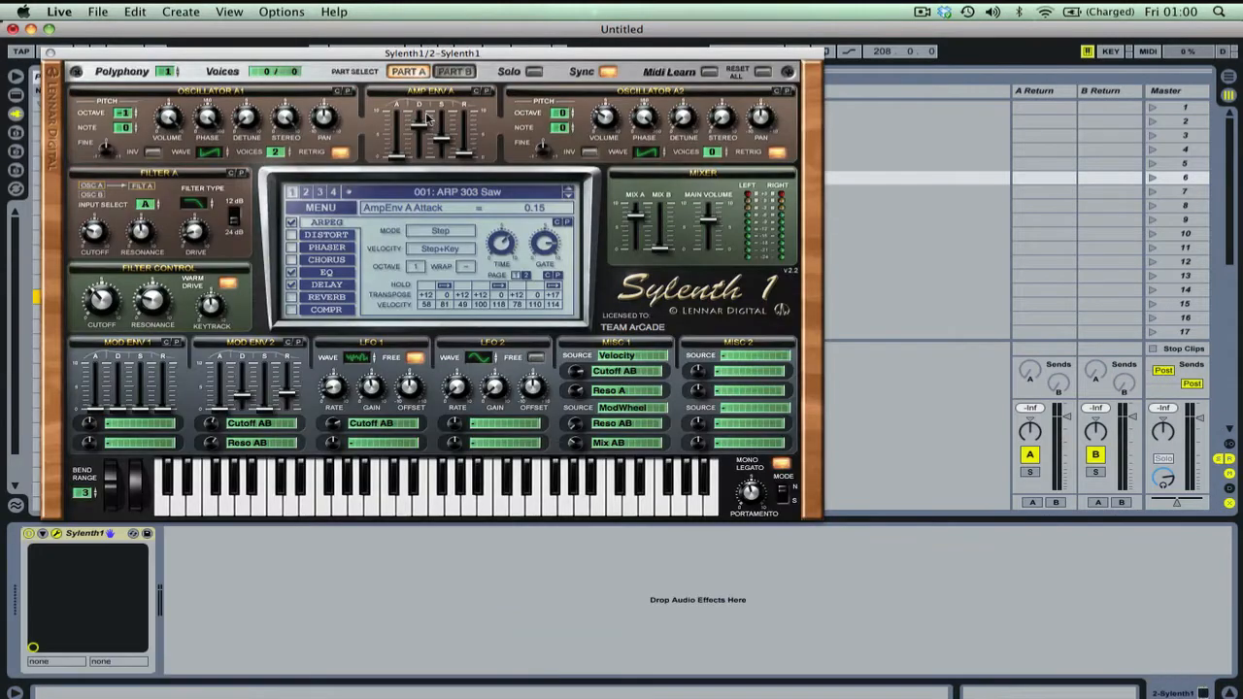
{"action": "left_click_drag", "start_coordinate": [312, 56], "coordinate": [819, 110]}
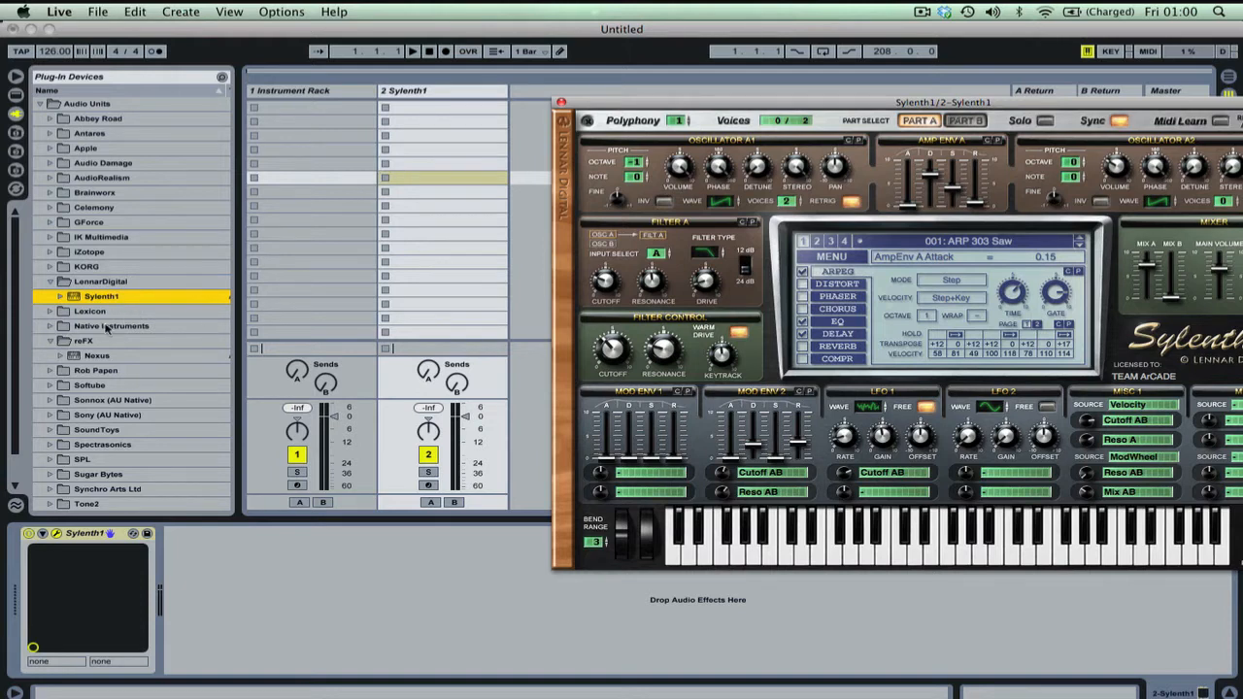
Replace Sylenth1 with the reFX Nexus plug-in on the second track and reposition the Nexus window
{"action": "left_click", "coordinate": [88, 356]}
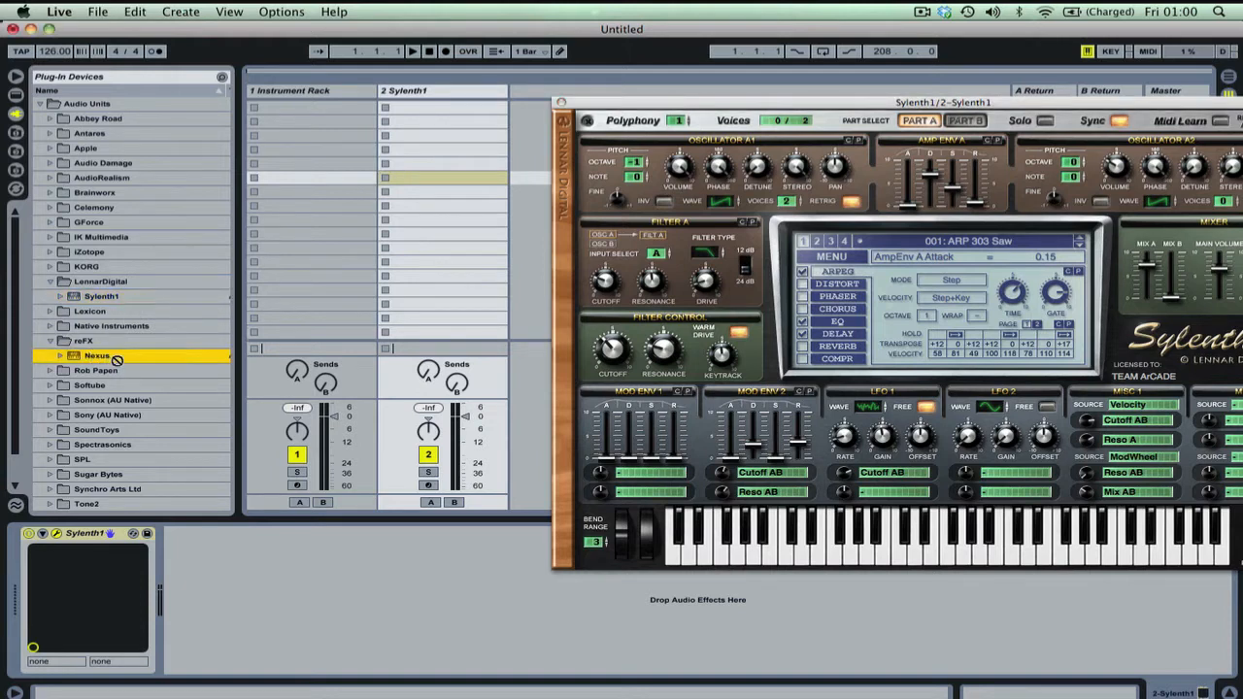
{"action": "key", "text": "Return"}
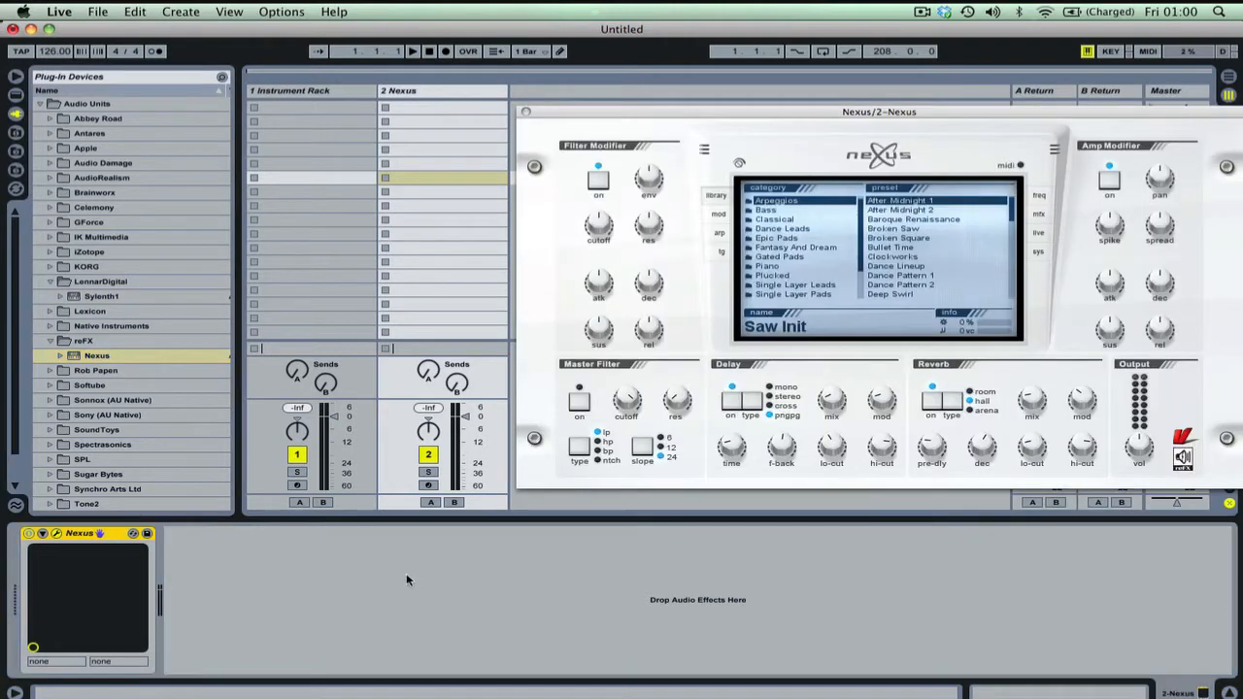
{"action": "left_click", "coordinate": [657, 115]}
{"action": "left_click_drag", "start_coordinate": [656, 114], "coordinate": [580, 176]}
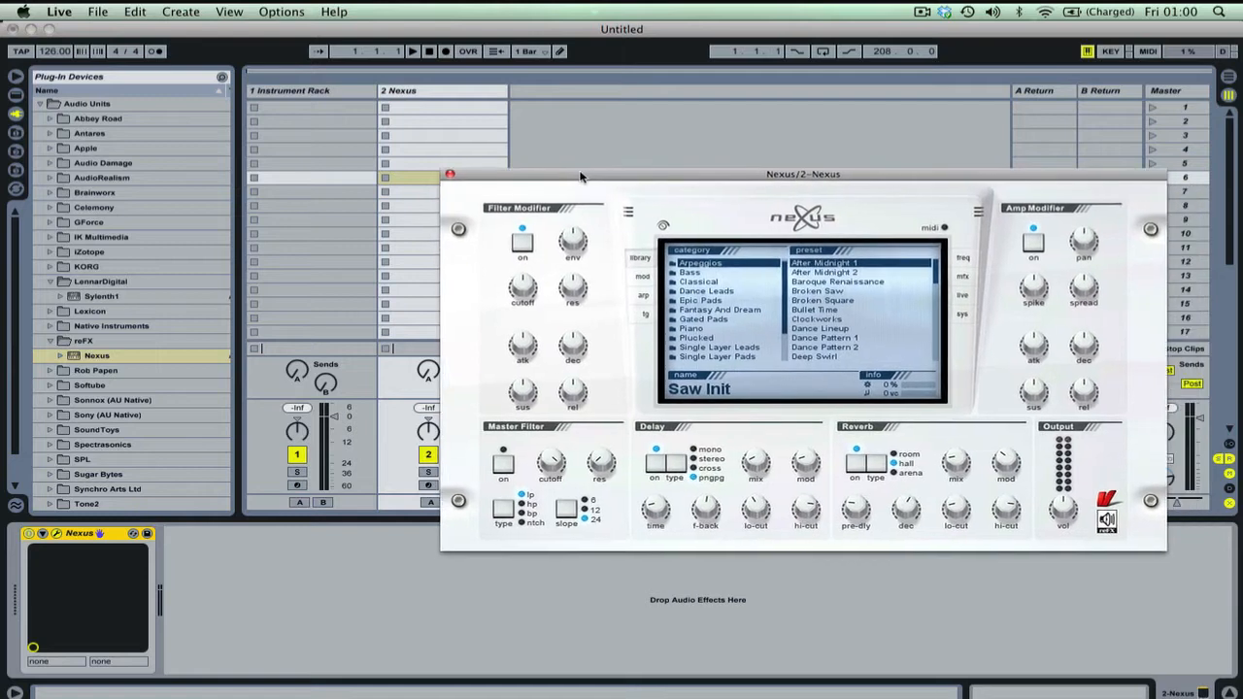
Delete the 2 Nexus track
{"action": "left_click", "coordinate": [403, 91]}
{"action": "key", "text": "Delete"}
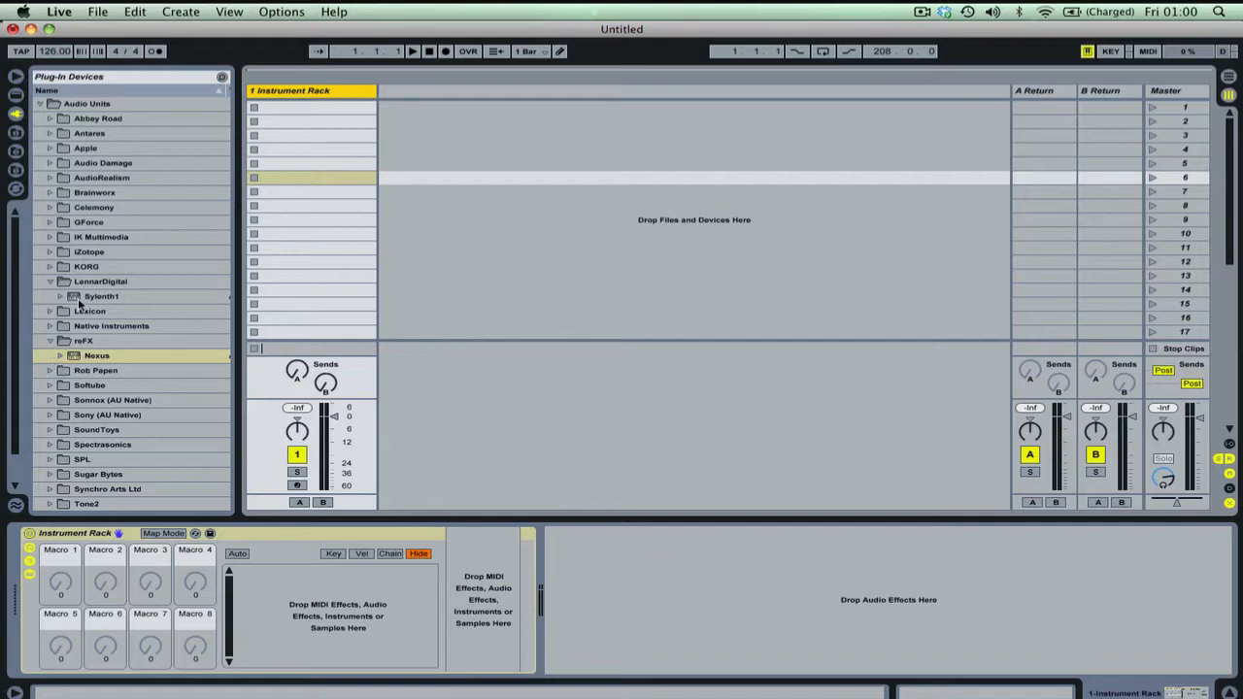
Add Sylenth1 as a chain in the Instrument Rack's chain list and move its window away from the rack
{"action": "left_click_drag", "start_coordinate": [79, 297], "coordinate": [279, 596]}
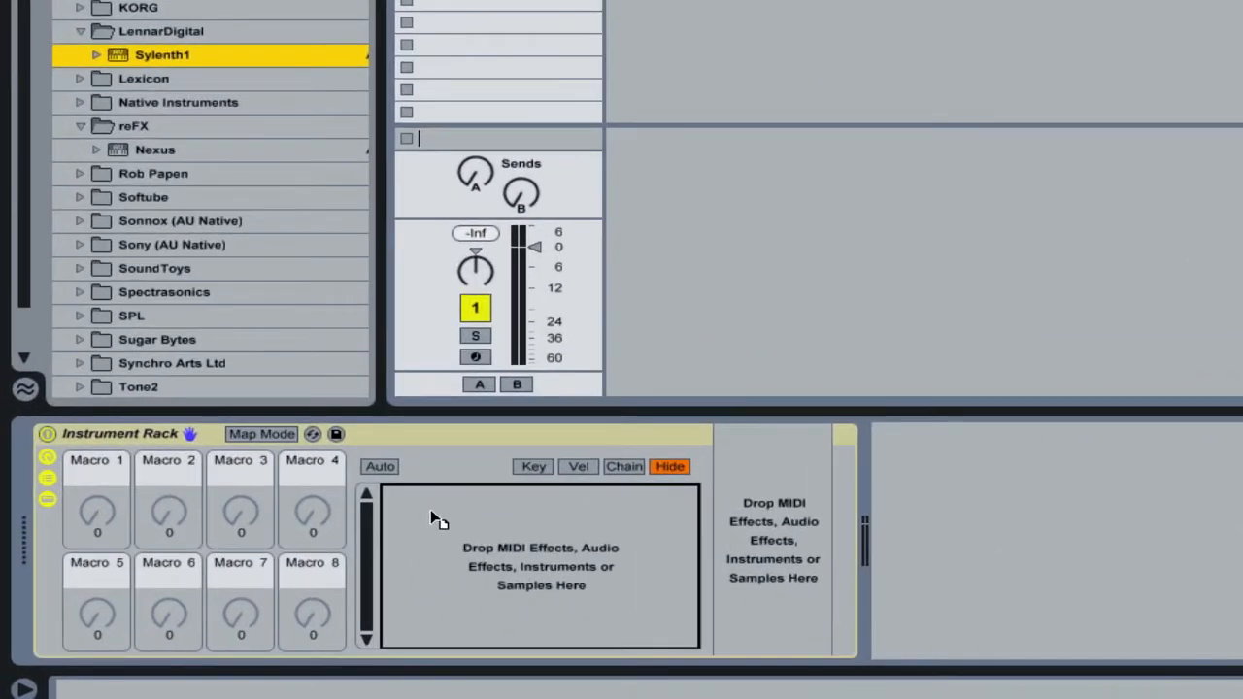
{"action": "left_click_drag", "start_coordinate": [430, 512], "coordinate": [495, 534]}
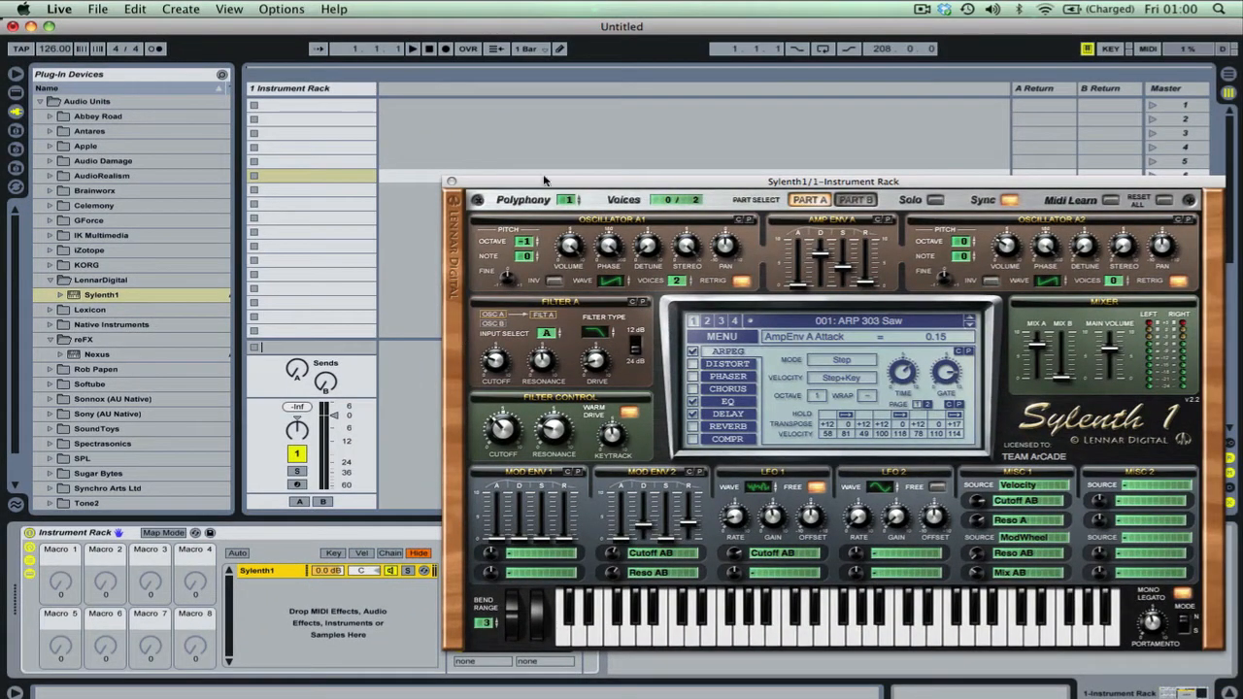
{"action": "left_click_drag", "start_coordinate": [546, 183], "coordinate": [549, 53]}
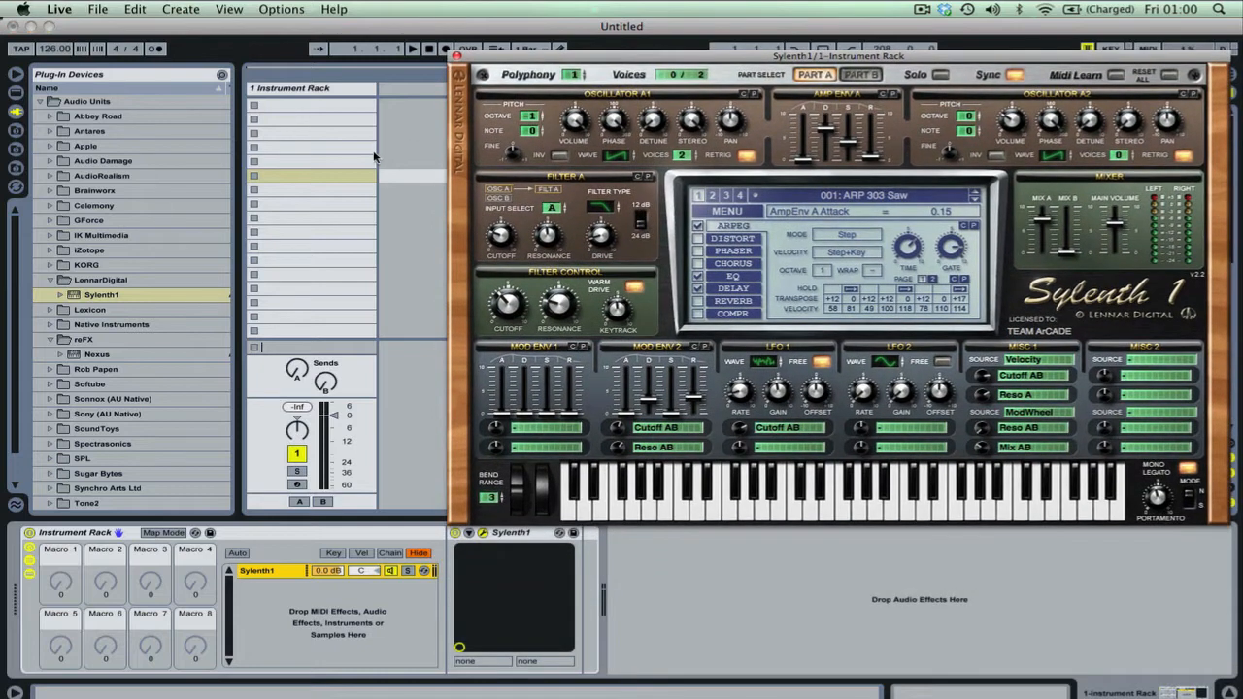
Add three more Sylenth1 chains below the first one in the Instrument Rack's chain list
{"action": "left_click_drag", "start_coordinate": [92, 295], "coordinate": [270, 597]}
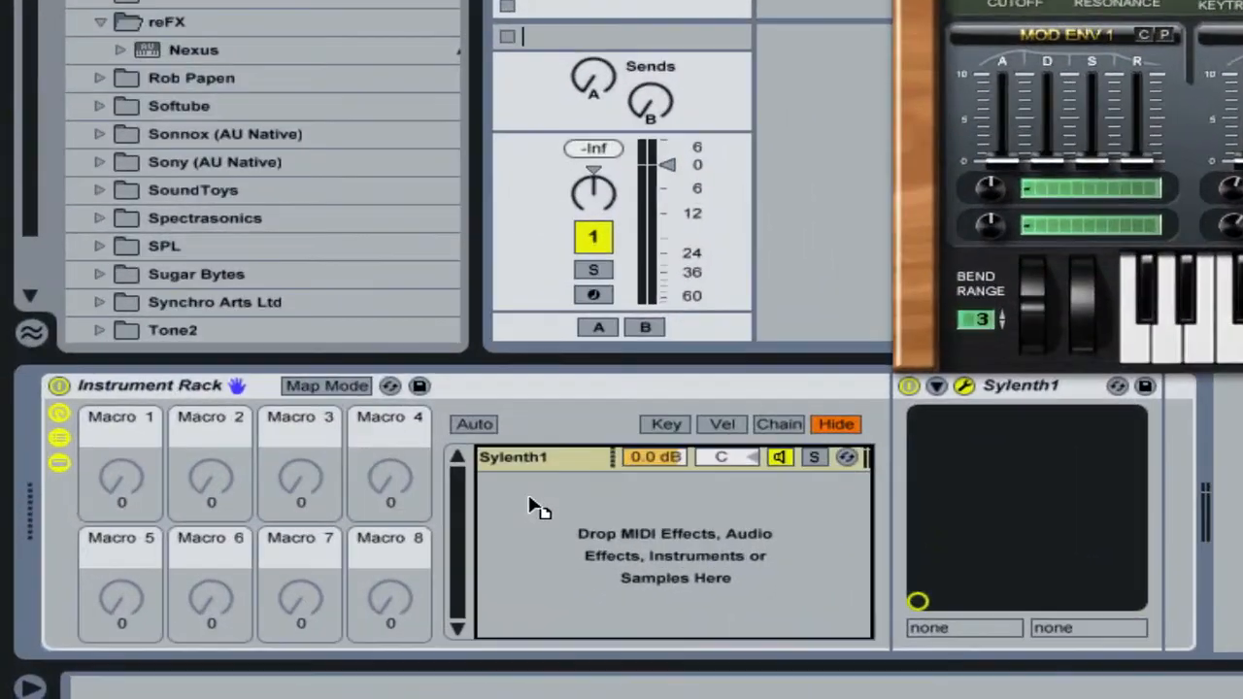
{"action": "left_click", "coordinate": [535, 477]}
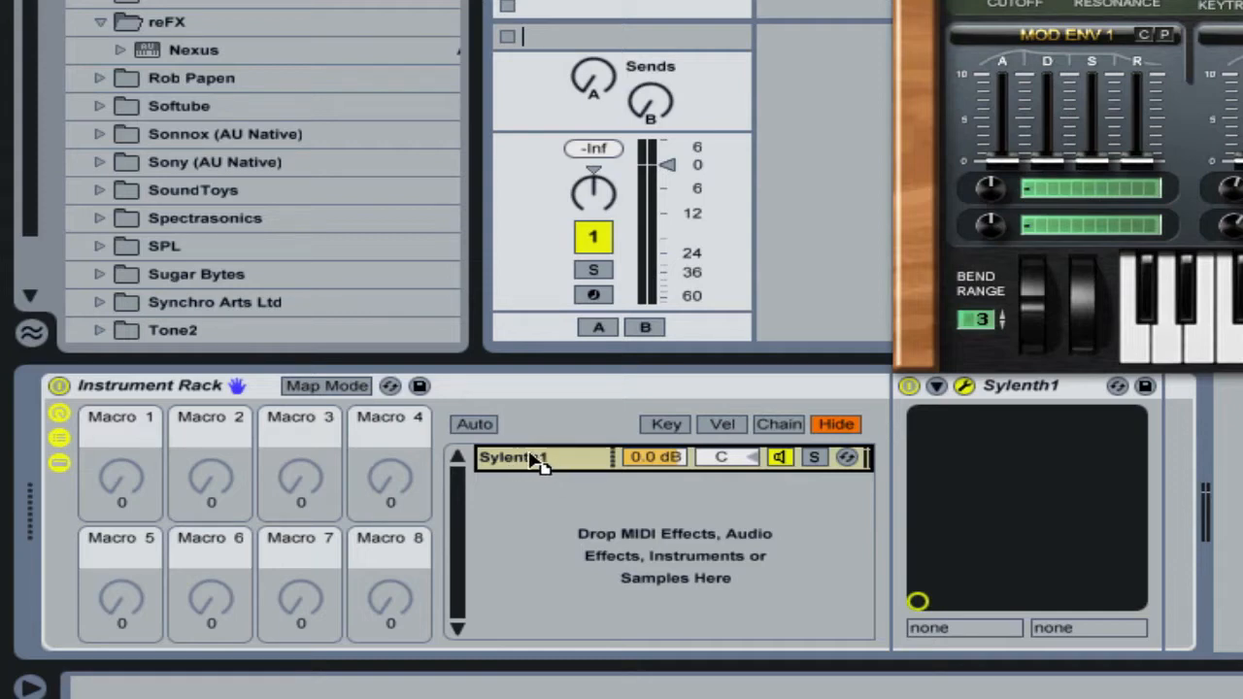
{"action": "left_click", "coordinate": [538, 503]}
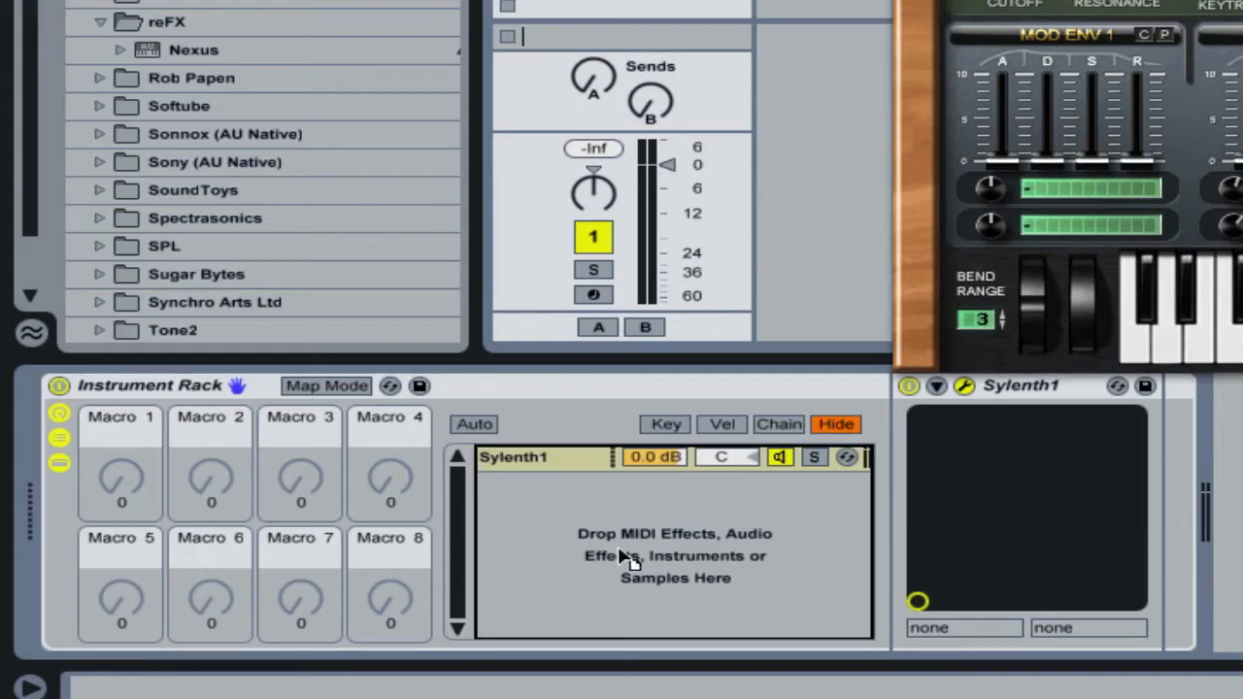
{"action": "key", "text": "ctrl+d"}
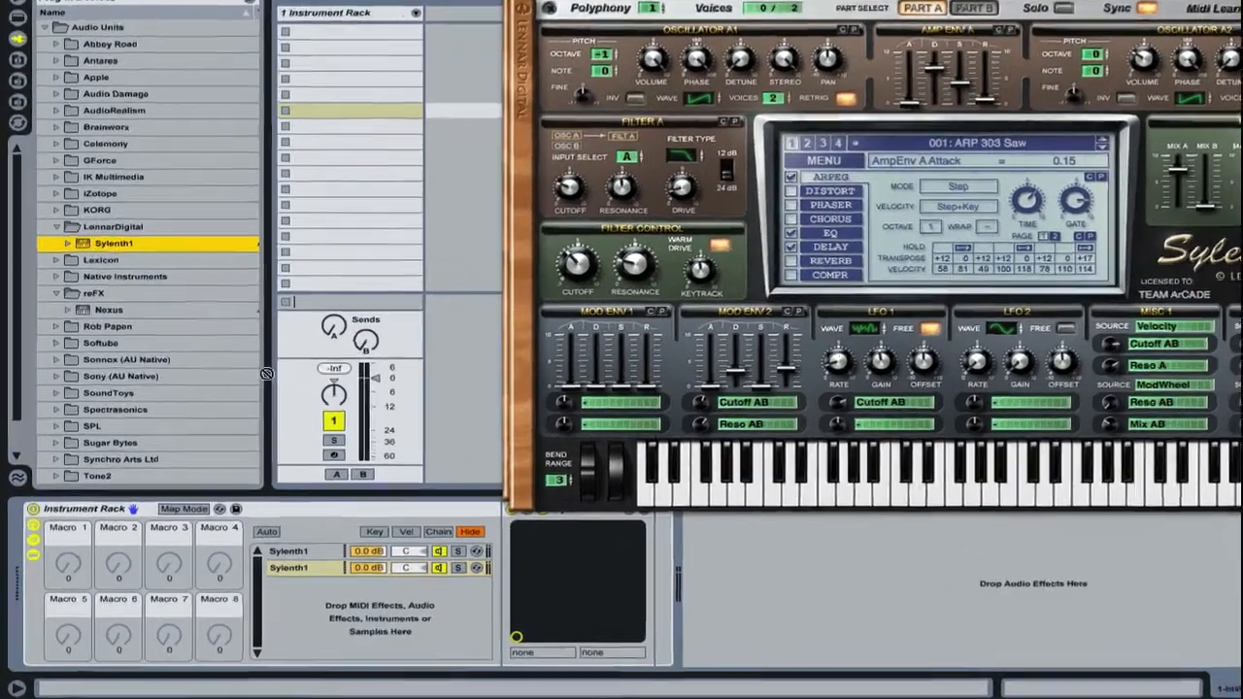
{"action": "key", "text": "ctrl+d"}
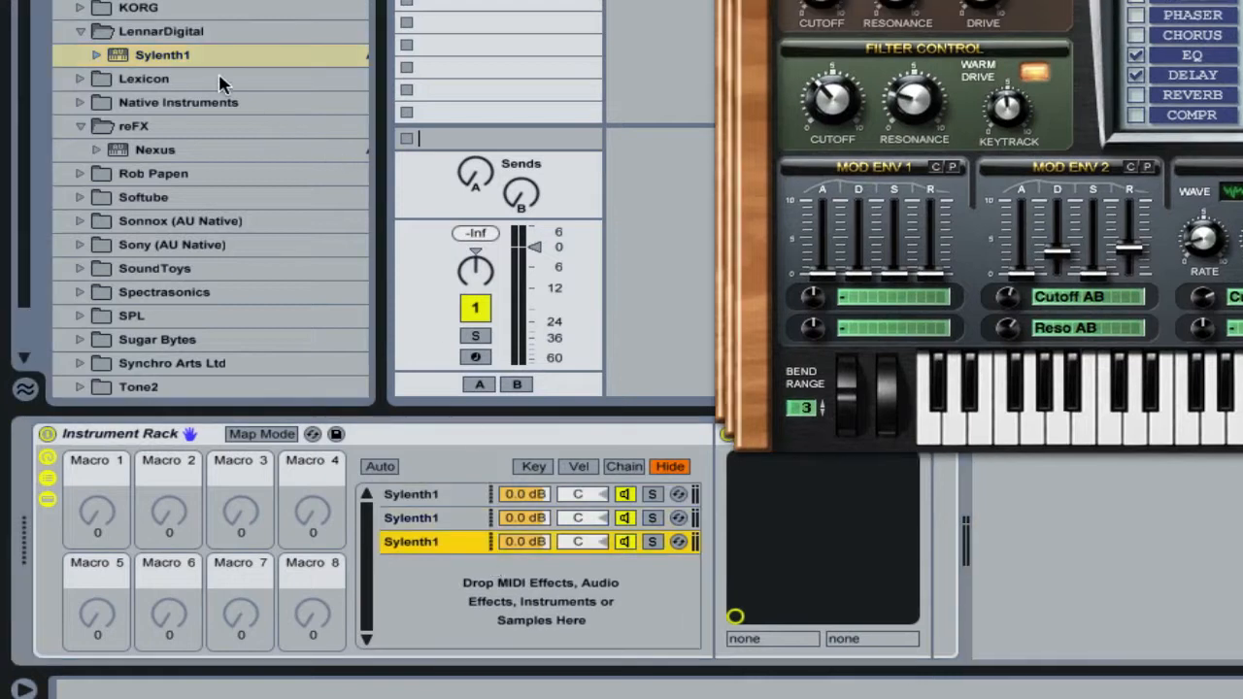
{"action": "left_click_drag", "start_coordinate": [165, 53], "coordinate": [482, 601]}
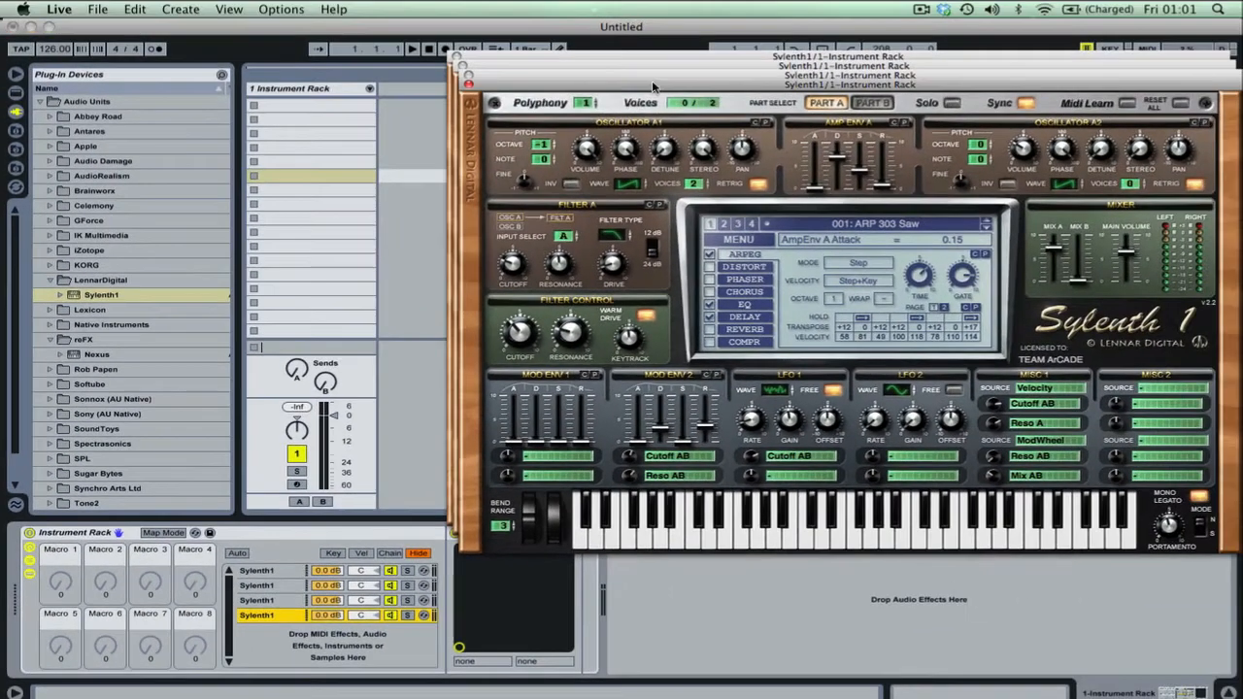
Spread out the four stacked Sylenth1 plug-in windows and close three of them
{"action": "left_click_drag", "start_coordinate": [658, 85], "coordinate": [697, 235]}
{"action": "left_click_drag", "start_coordinate": [699, 81], "coordinate": [250, 301]}
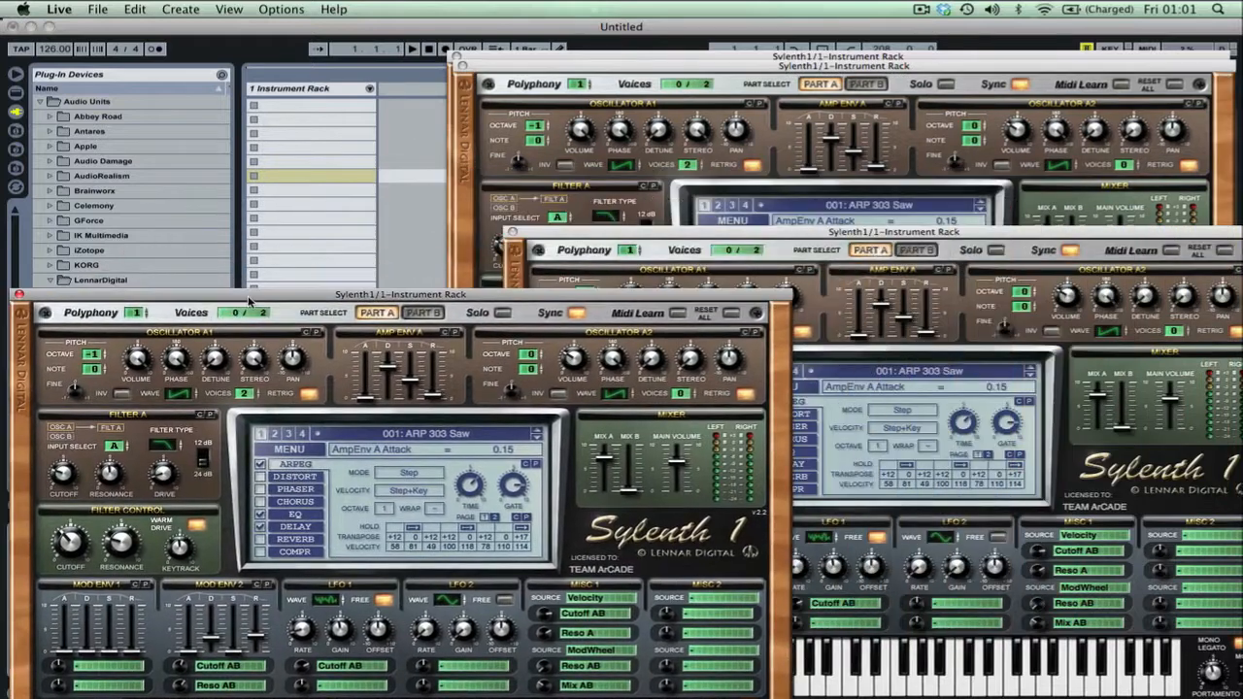
{"action": "left_click_drag", "start_coordinate": [505, 72], "coordinate": [2, 30]}
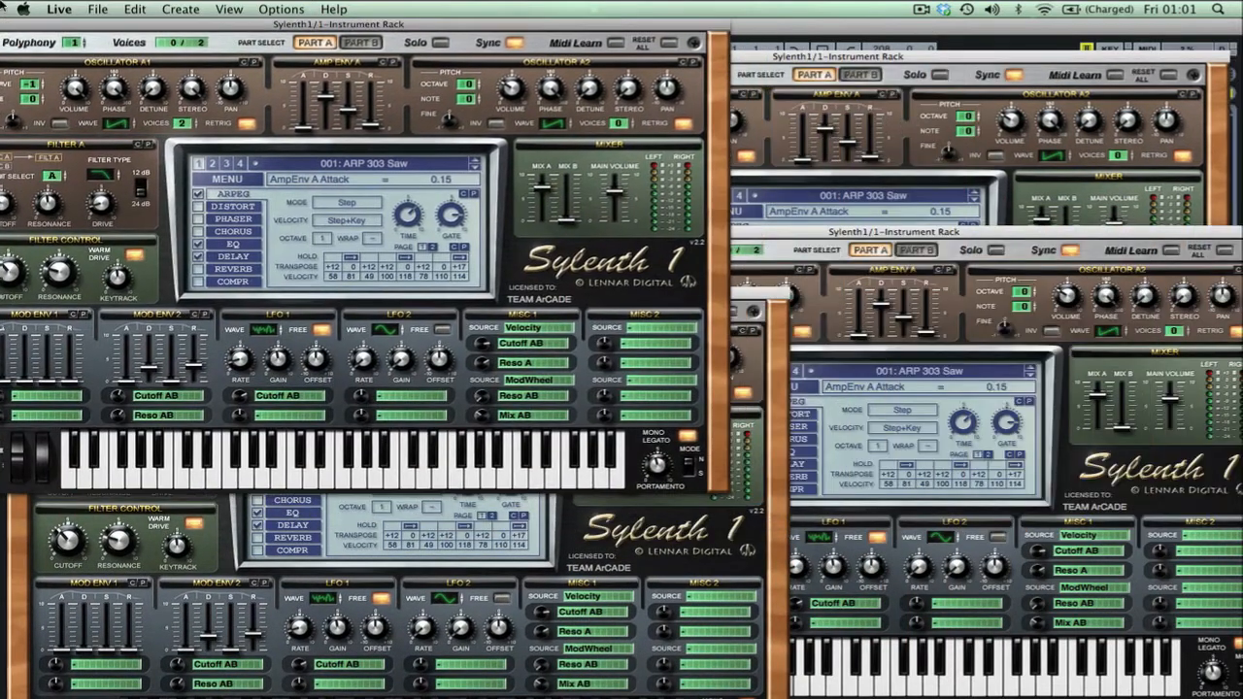
{"action": "left_click_drag", "start_coordinate": [747, 60], "coordinate": [818, 5]}
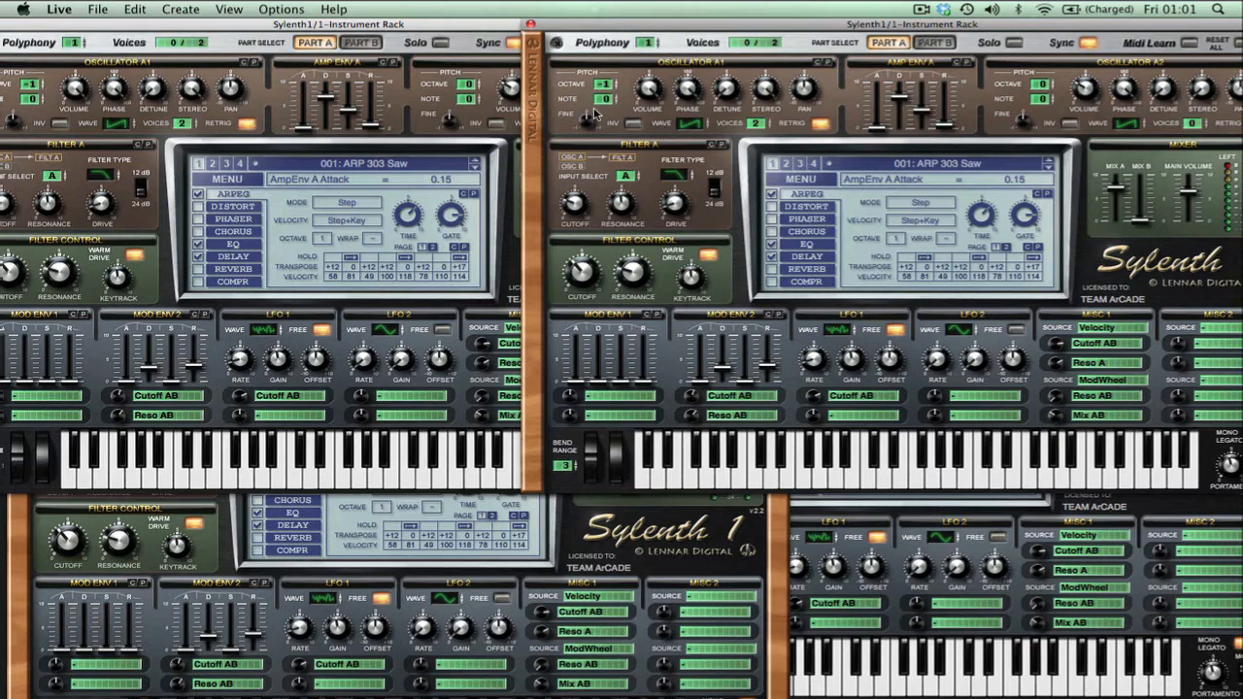
{"action": "left_click", "coordinate": [530, 25]}
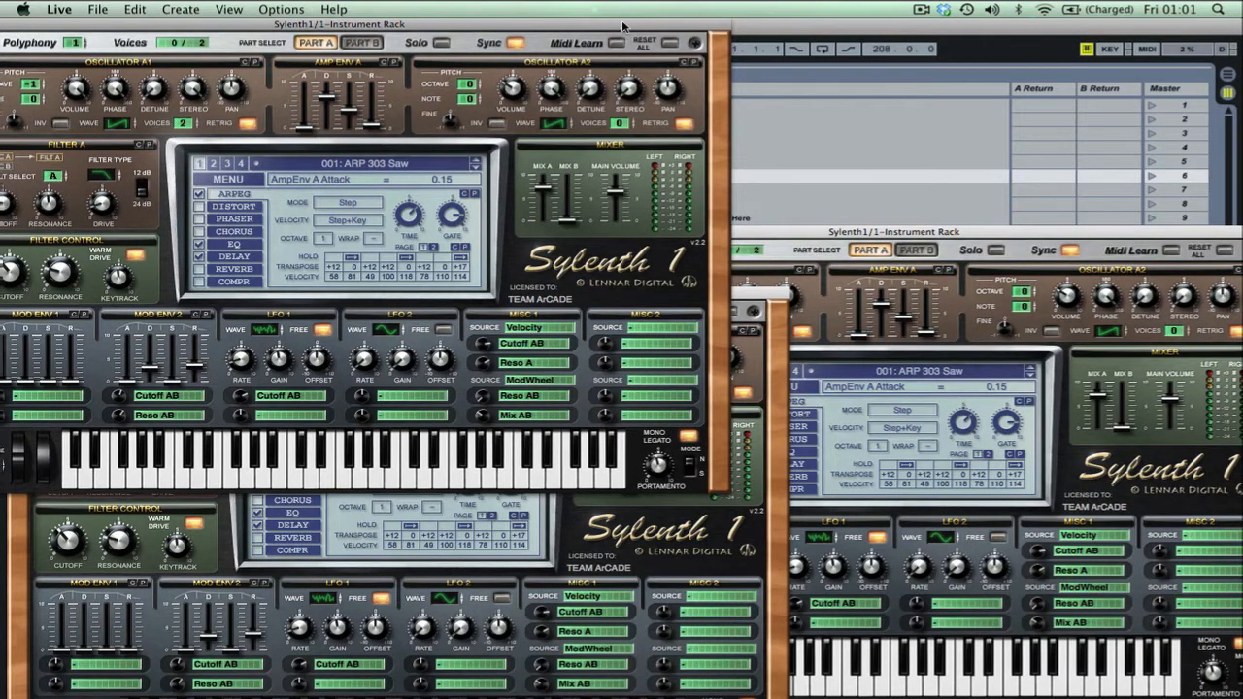
{"action": "left_click_drag", "start_coordinate": [622, 32], "coordinate": [905, 16]}
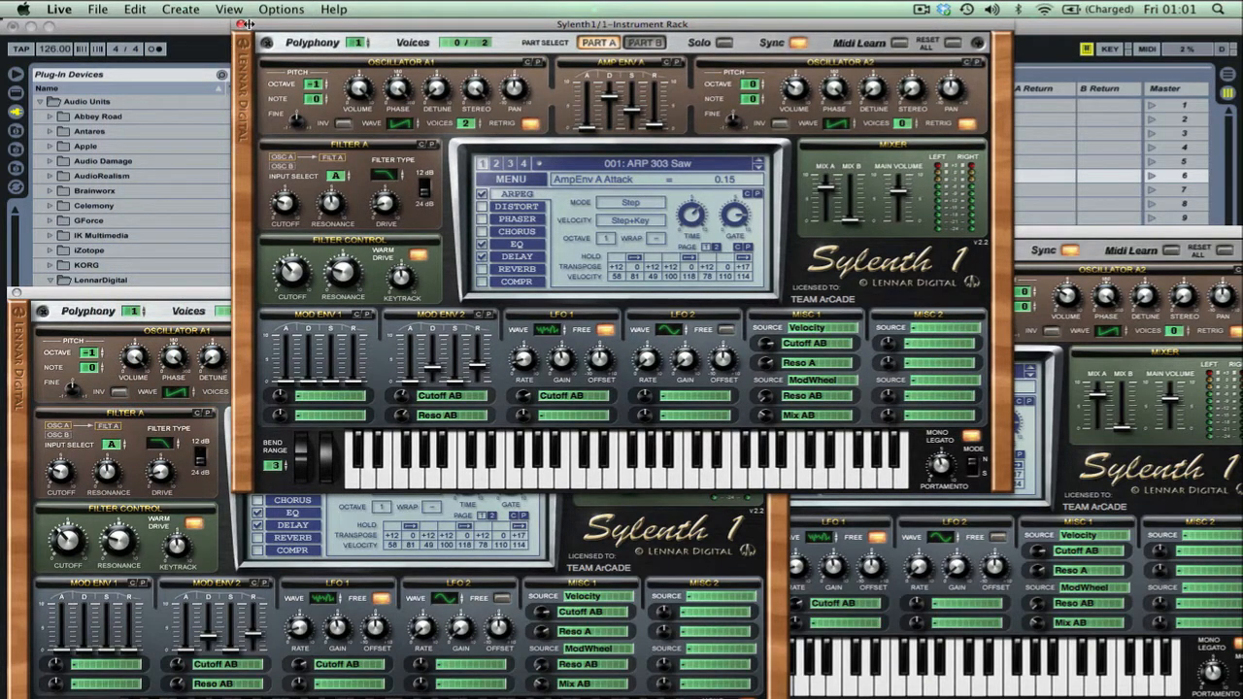
{"action": "left_click", "coordinate": [242, 24]}
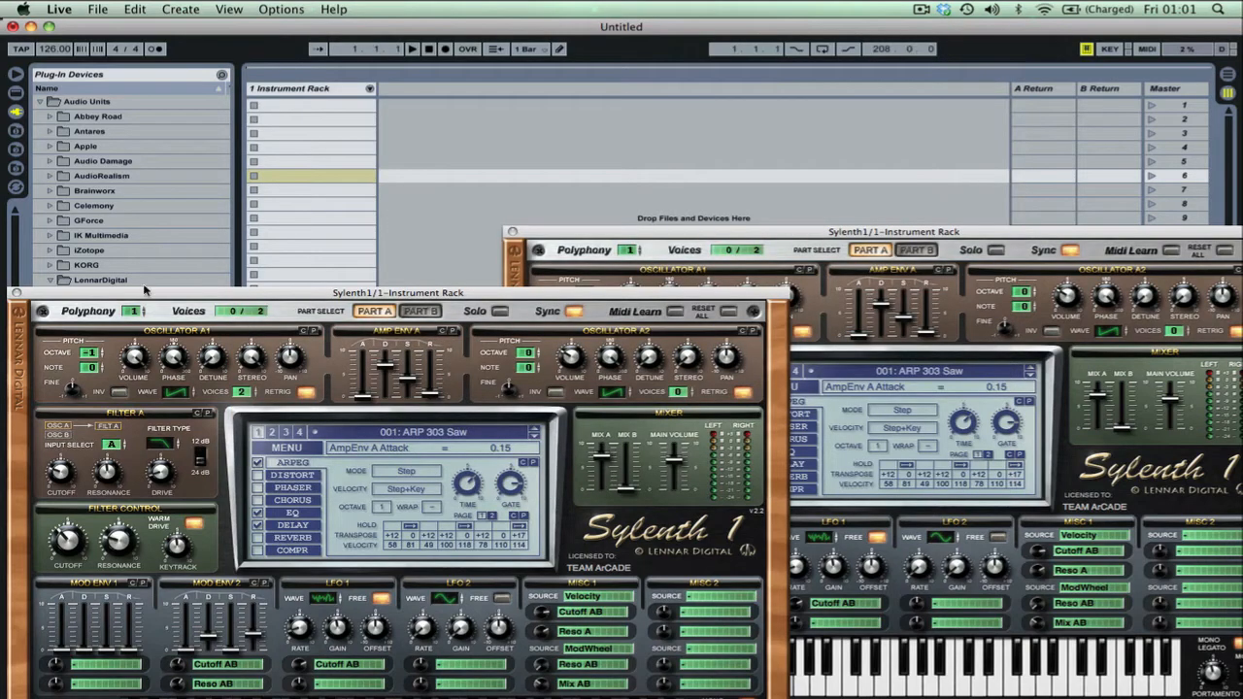
{"action": "left_click", "coordinate": [15, 292]}
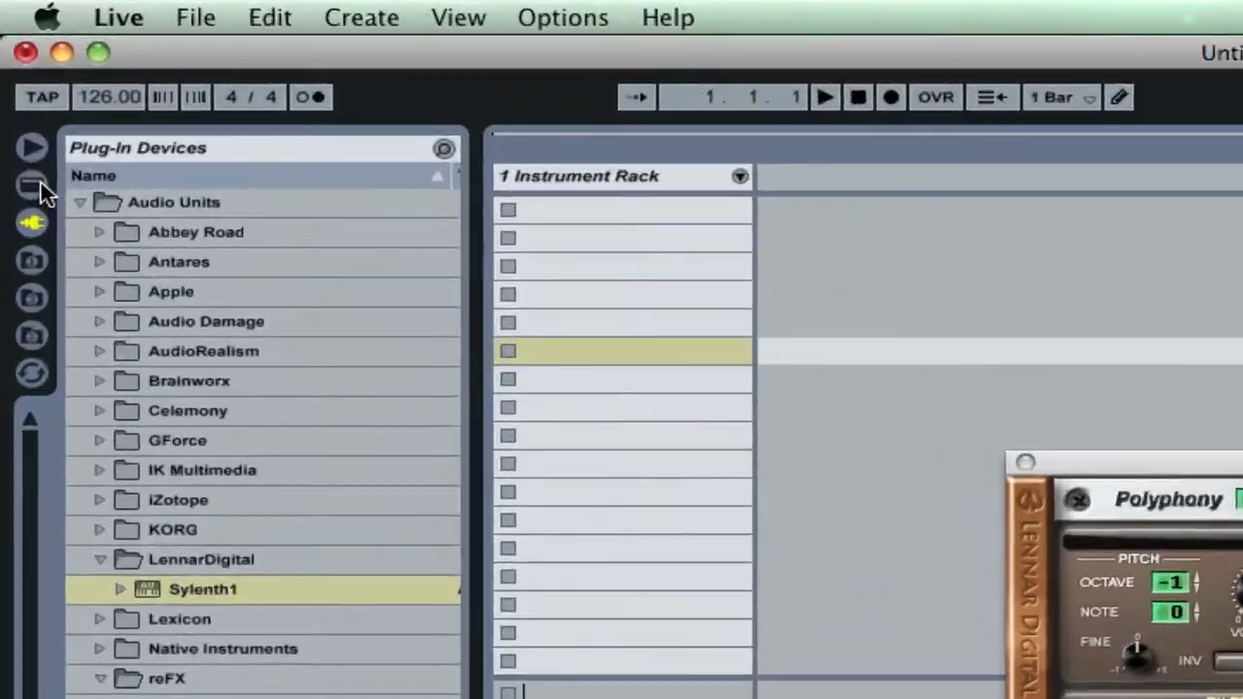
Add Live's Analog and Electric instruments as chains below the Sylenth1 chains, closing the remaining Sylenth1 window
{"action": "left_click", "coordinate": [18, 97]}
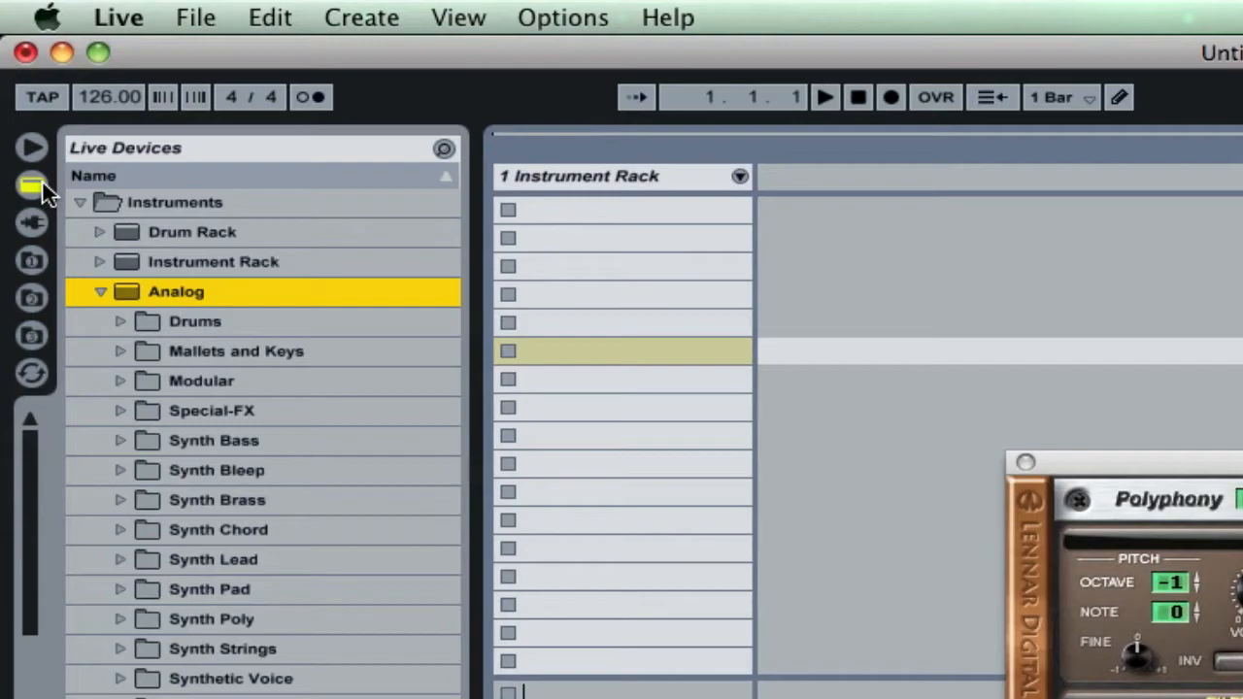
{"action": "left_click", "coordinate": [166, 287]}
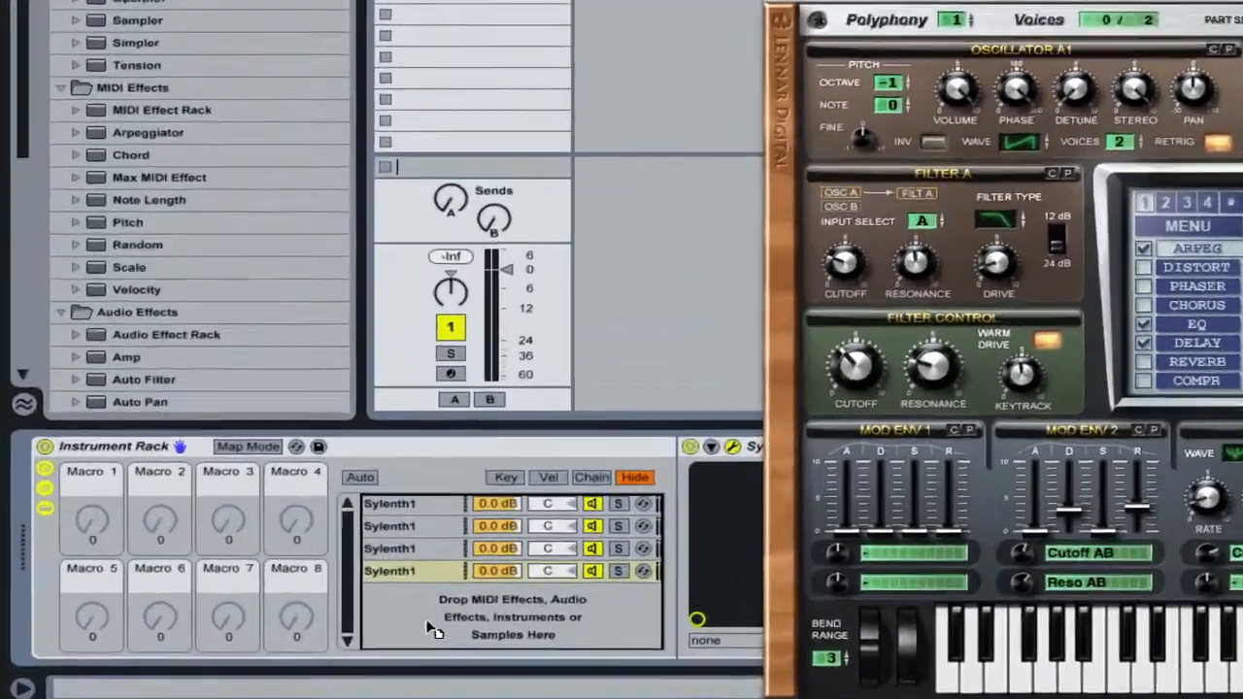
{"action": "left_click_drag", "start_coordinate": [434, 631], "coordinate": [427, 620]}
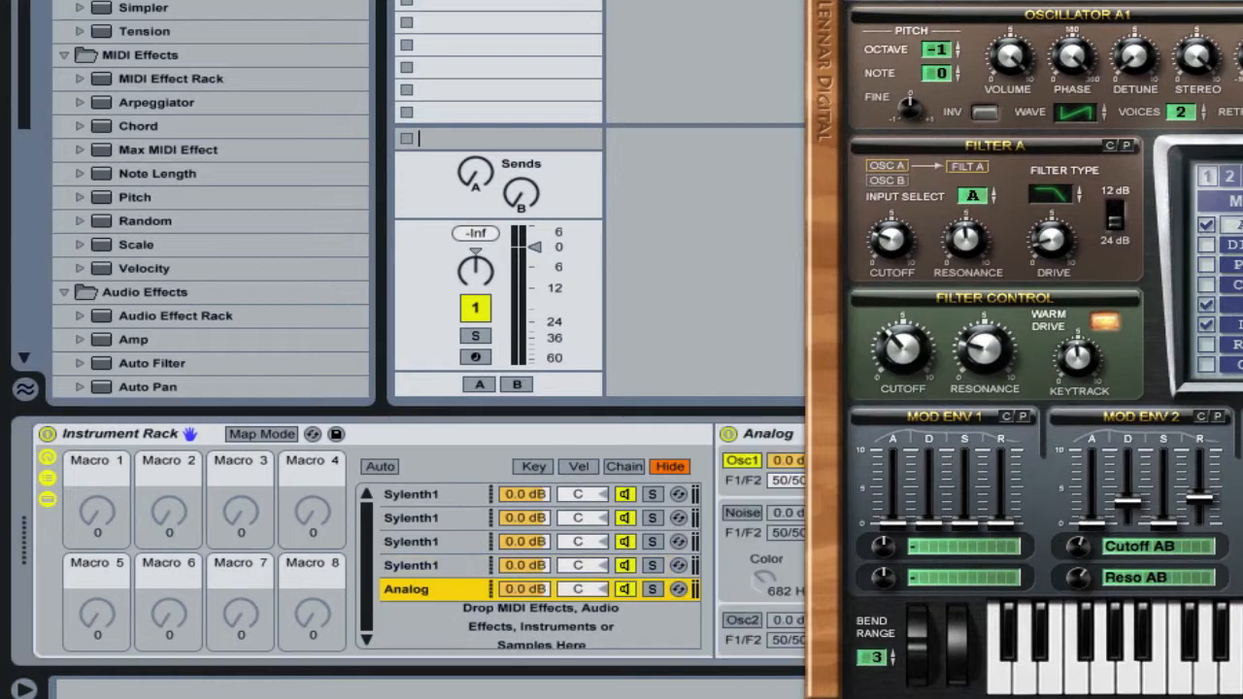
{"action": "left_click", "coordinate": [818, 2]}
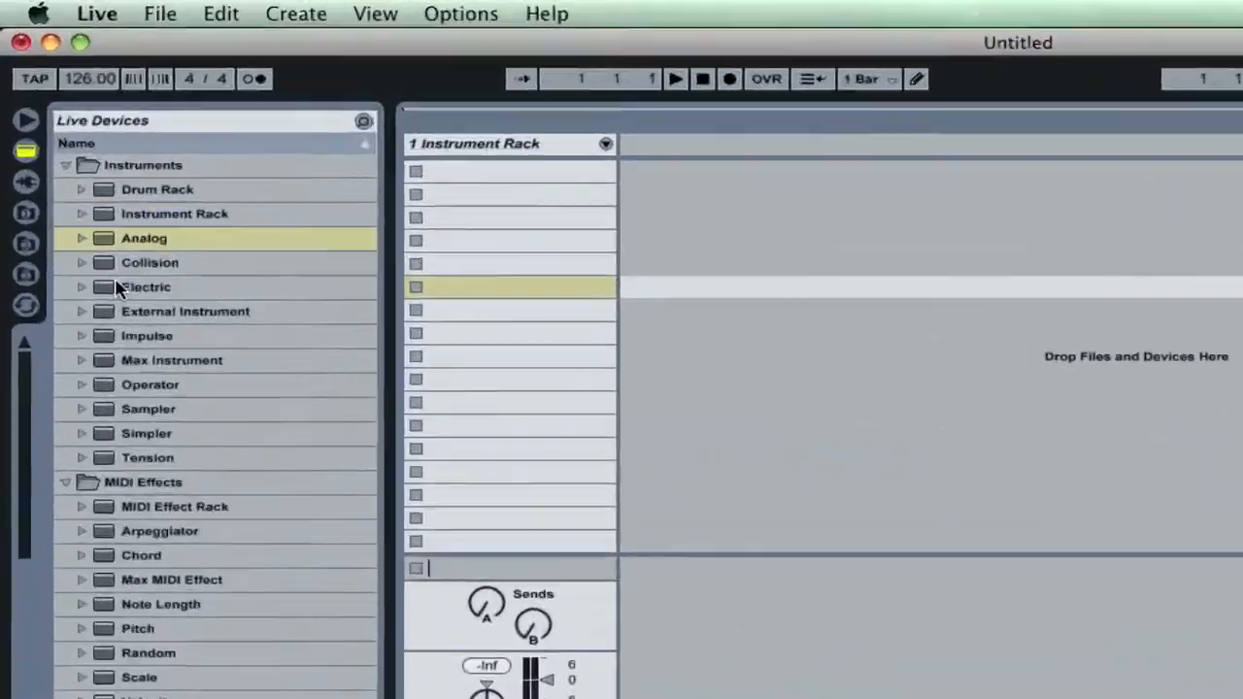
{"action": "left_click_drag", "start_coordinate": [116, 286], "coordinate": [334, 638]}
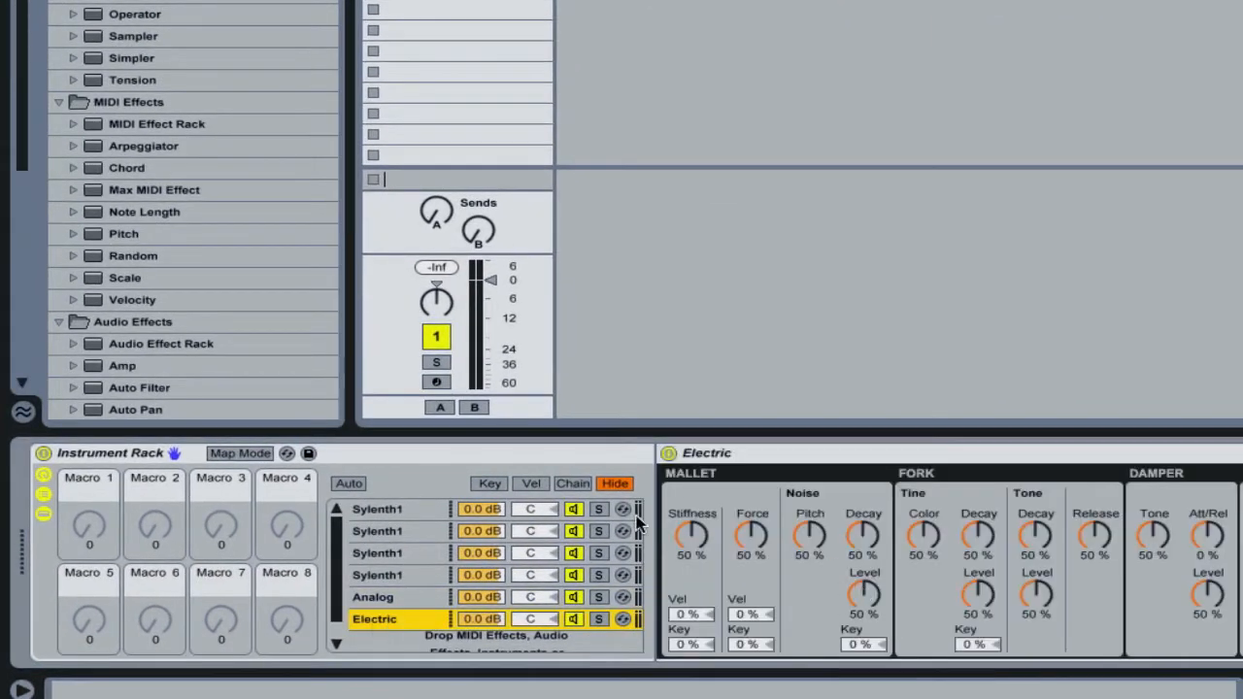
Select the Sylenth1, Electric and Analog chains one by one to view the device each chain holds
{"action": "left_click", "coordinate": [416, 509]}
{"action": "left_click", "coordinate": [415, 530]}
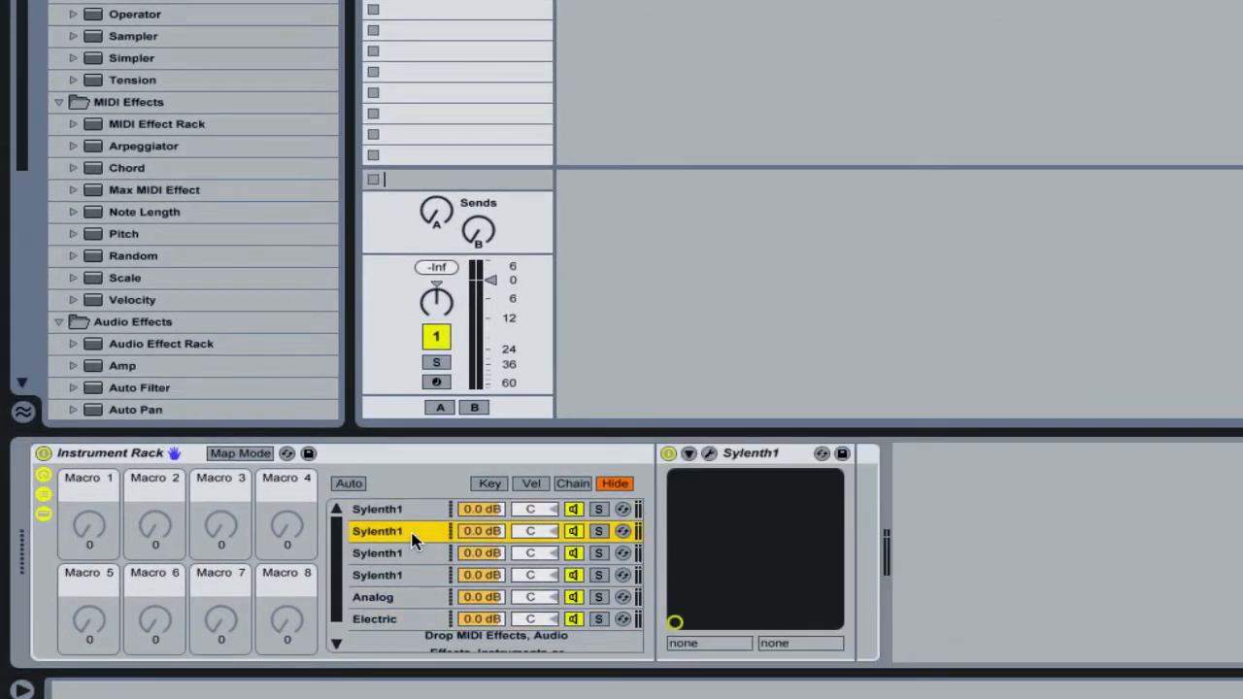
{"action": "left_click", "coordinate": [410, 555]}
{"action": "left_click", "coordinate": [409, 576]}
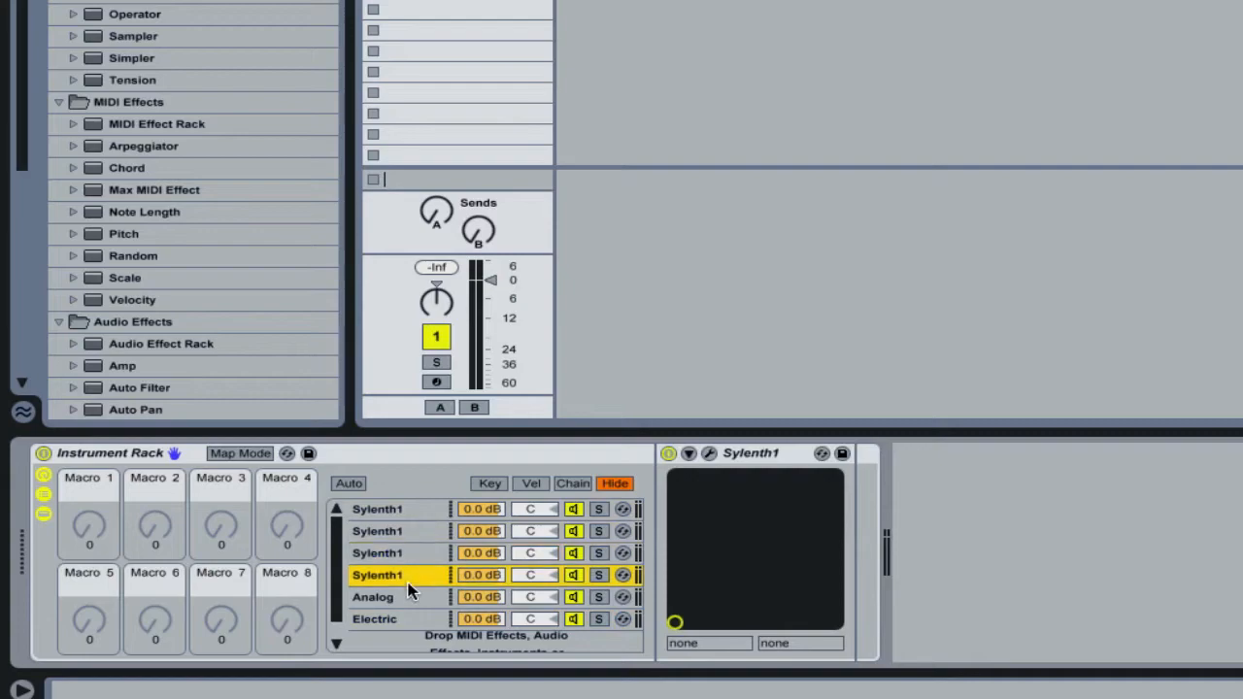
{"action": "left_click", "coordinate": [401, 620]}
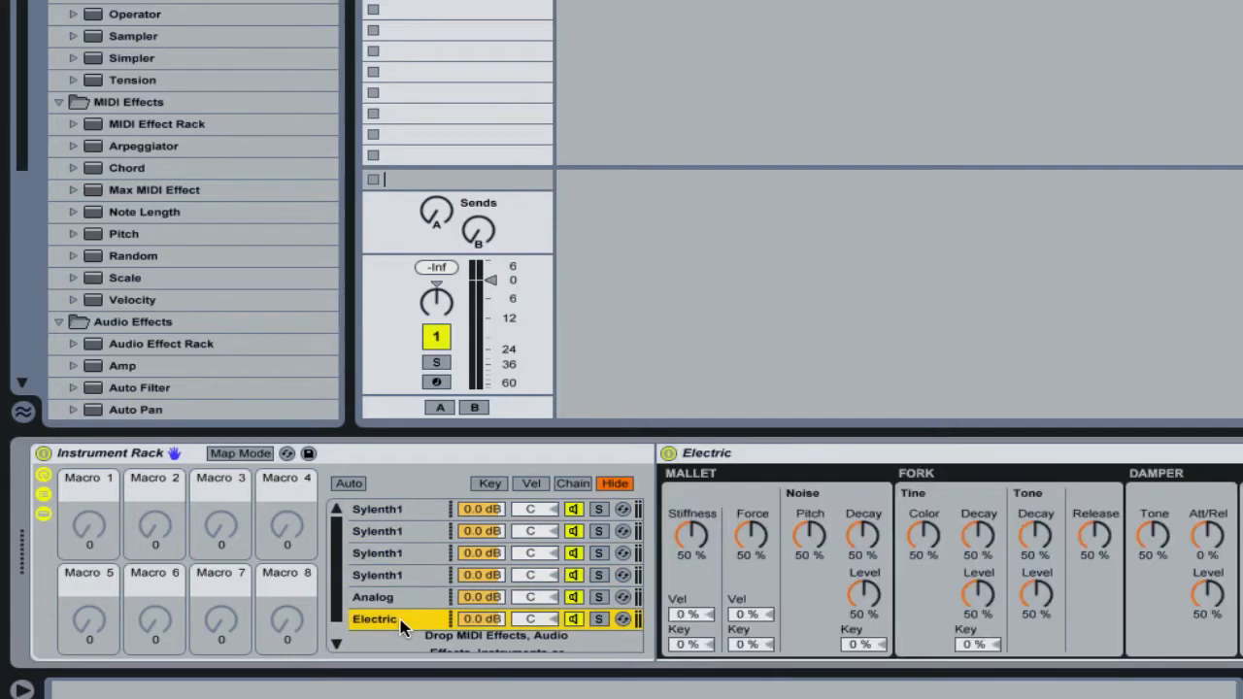
{"action": "left_click", "coordinate": [402, 596]}
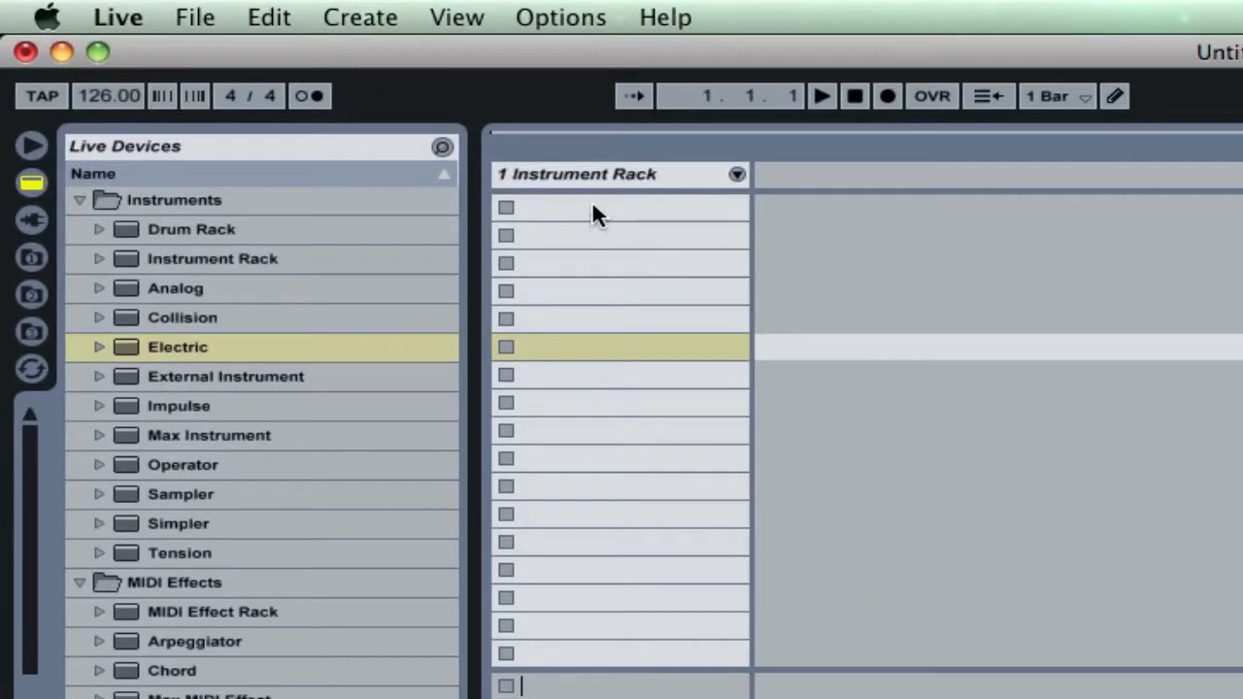
Create a MIDI clip in the first slot of the Instrument Rack track and switch off Draw mode
{"action": "double_click", "coordinate": [592, 206]}
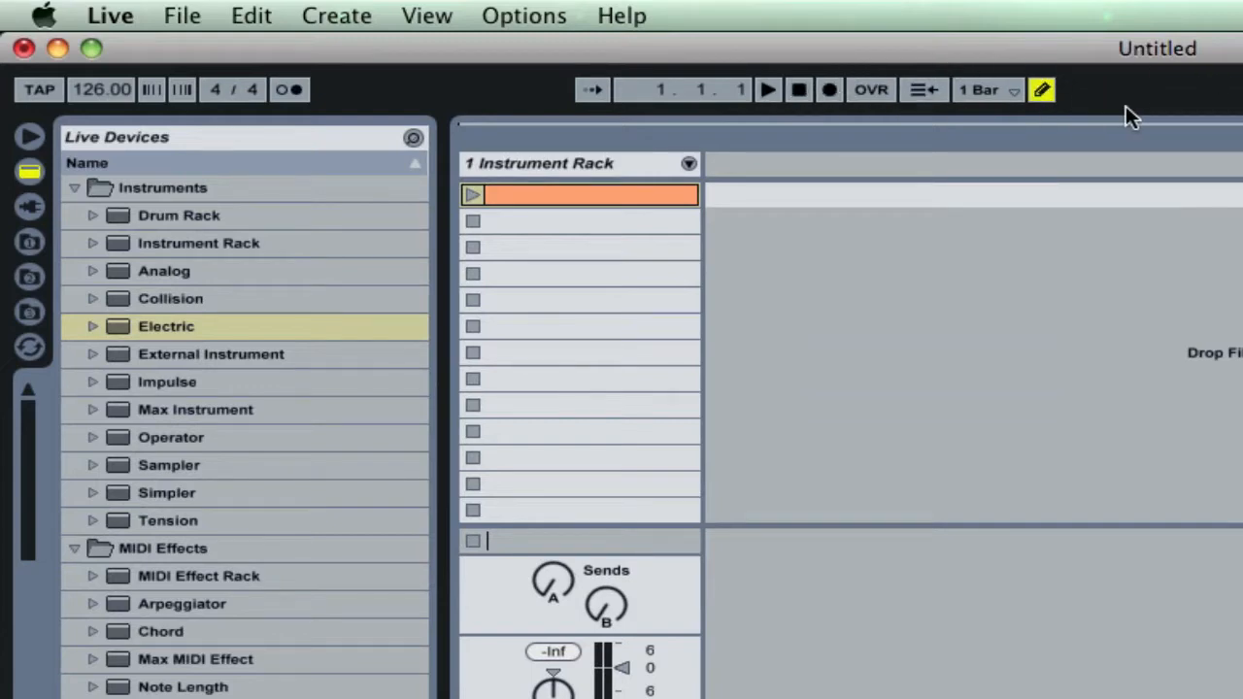
{"action": "left_click", "coordinate": [1041, 89]}
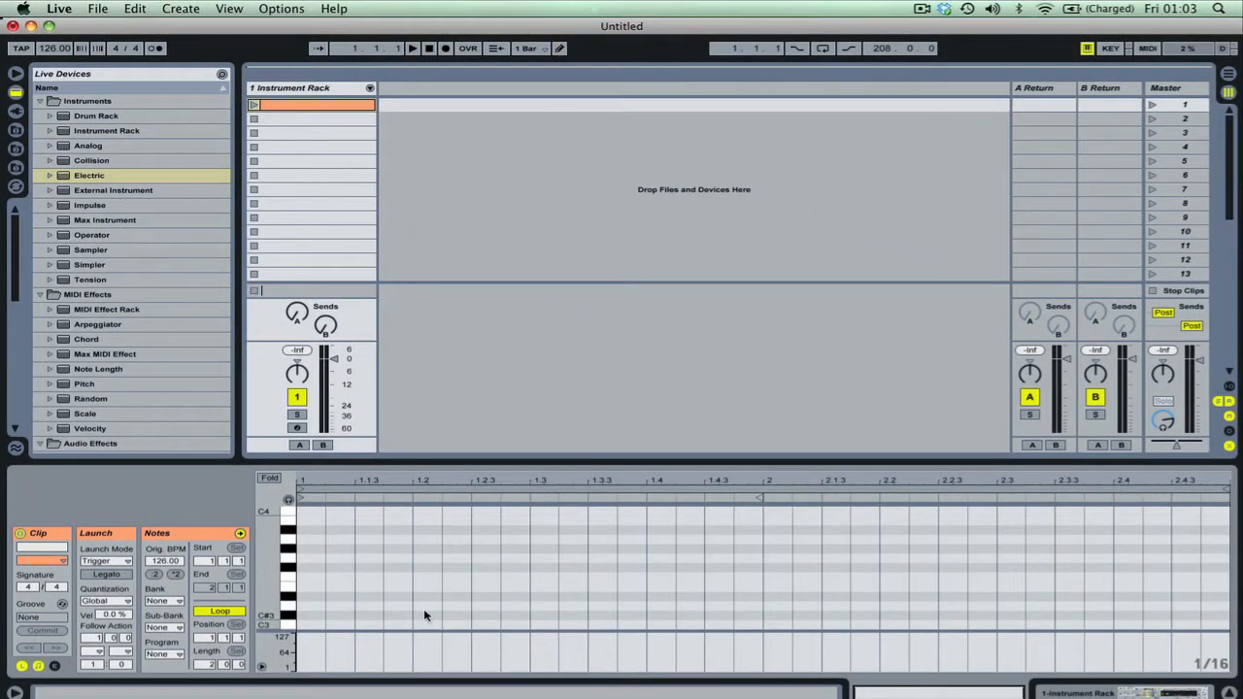
Place two trial notes at D#3 and E3 in the clip and remove them again
{"action": "left_click", "coordinate": [399, 597]}
{"action": "left_click", "coordinate": [471, 586]}
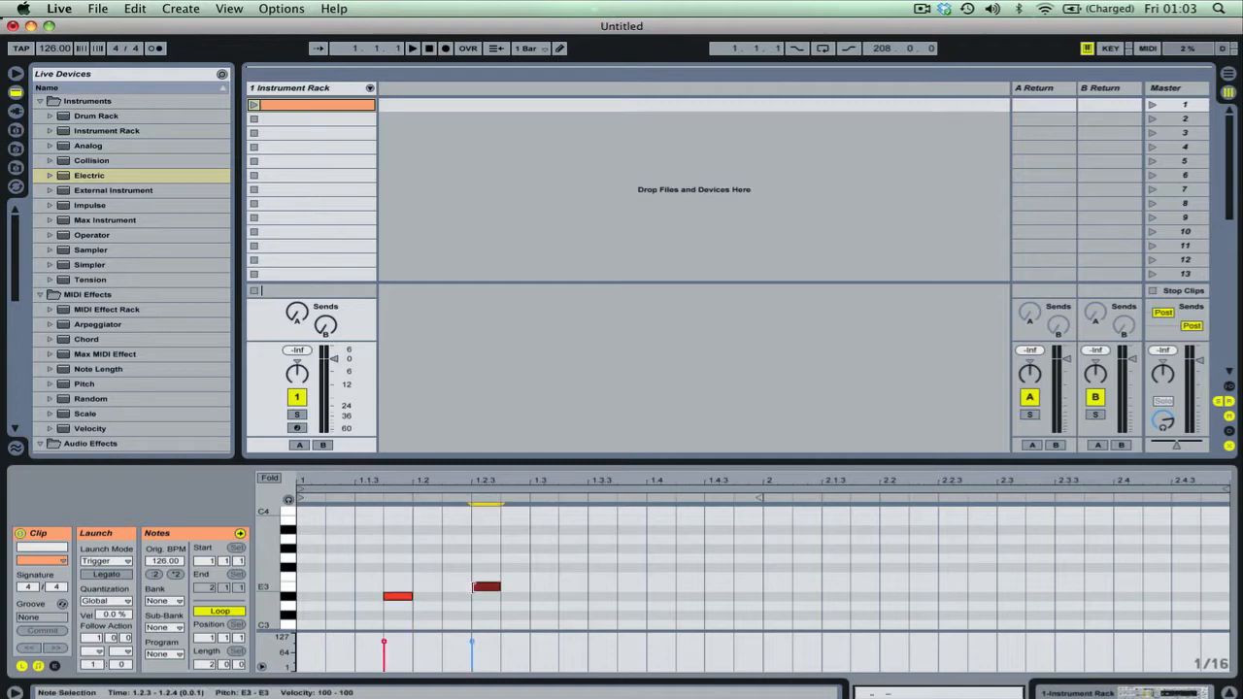
{"action": "left_click", "coordinate": [478, 586]}
{"action": "left_click", "coordinate": [398, 597]}
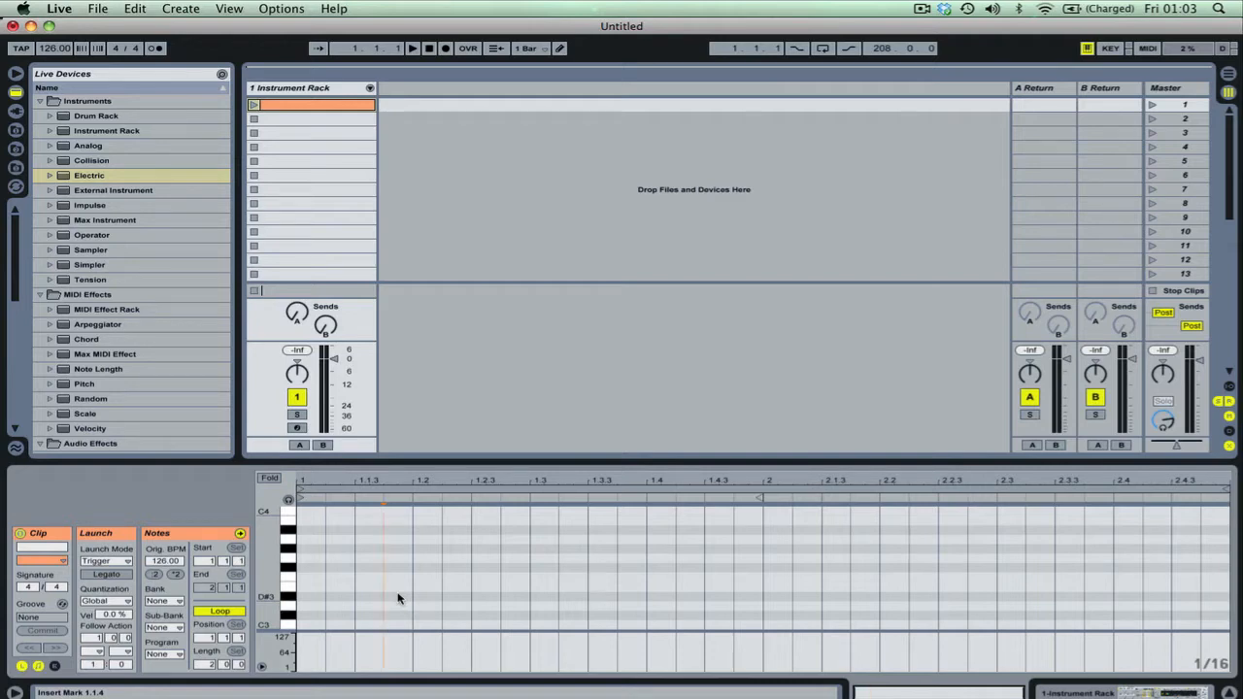
Draw 1/16 C3 notes in Draw mode at 1.1.1, 1.1.4, 1.2.4, 1.3.4, 1.4.4, 2.2.1, 2.3.1 and 2.4.1
{"action": "key", "text": "b"}
{"action": "left_click", "coordinate": [312, 623]}
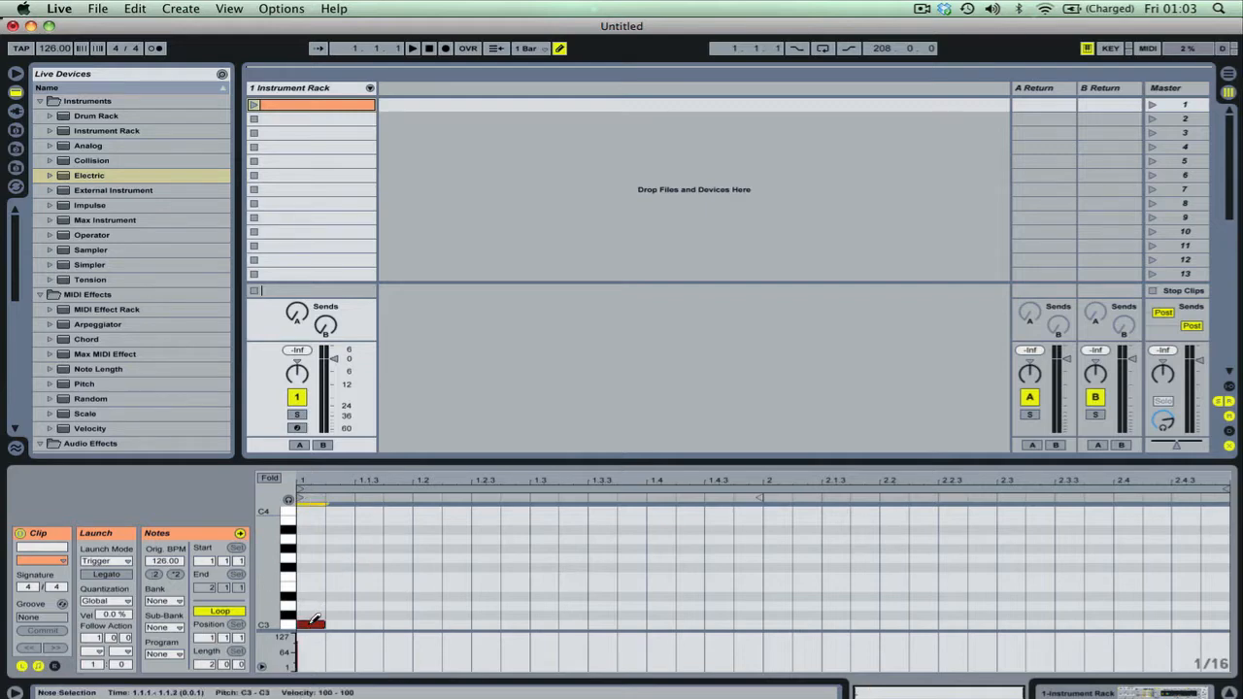
{"action": "left_click", "coordinate": [398, 622]}
{"action": "left_click", "coordinate": [515, 622]}
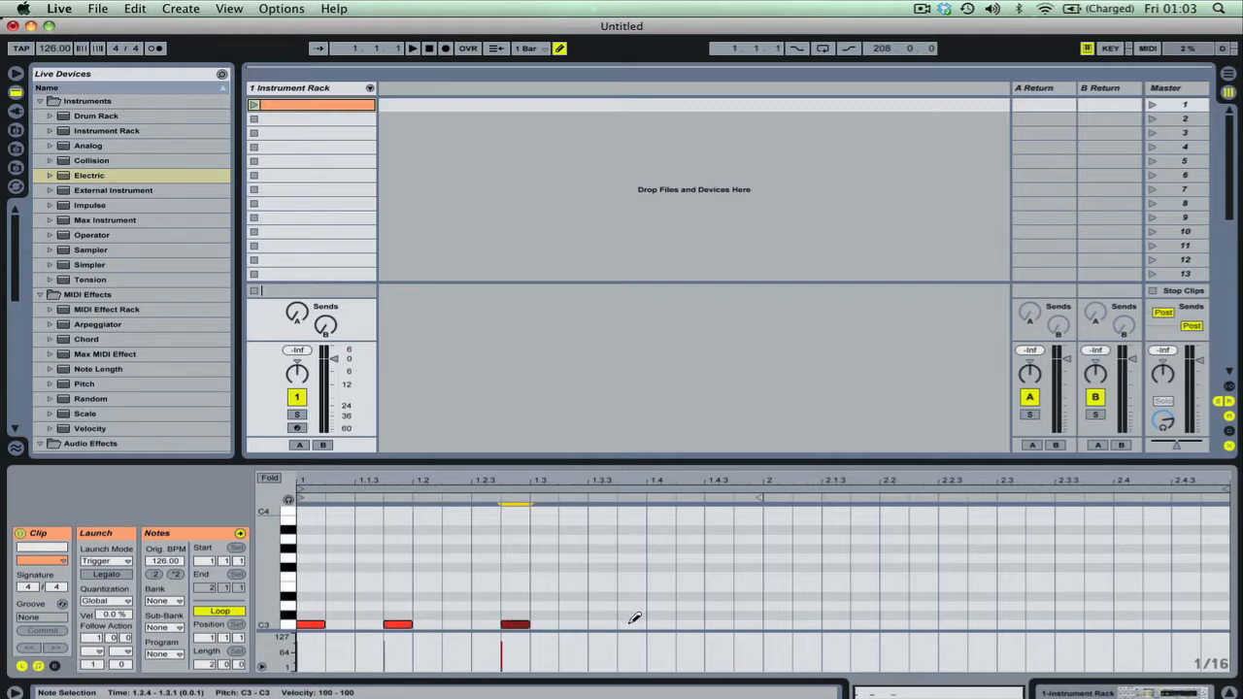
{"action": "left_click", "coordinate": [631, 622]}
{"action": "left_click", "coordinate": [748, 622]}
{"action": "left_click", "coordinate": [893, 623]}
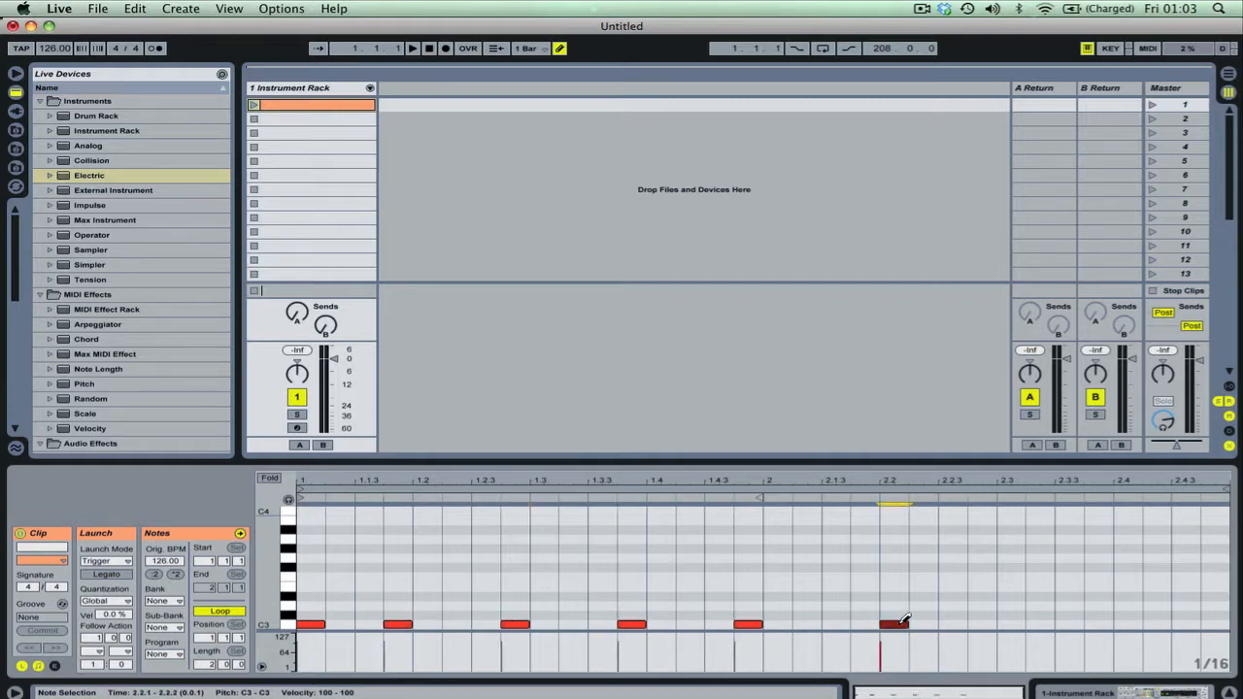
{"action": "left_click", "coordinate": [1010, 622]}
{"action": "left_click", "coordinate": [1127, 622]}
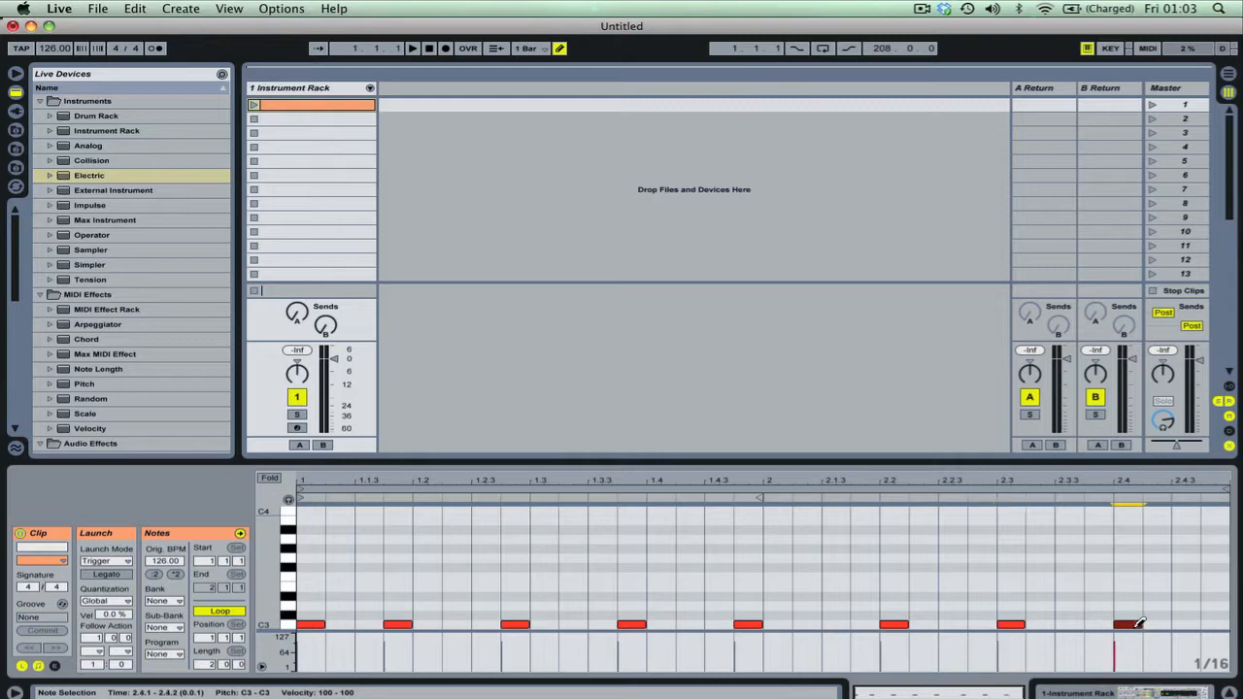
Bring back the track's device view and select several Sylenth1 chains and the Analog chain to inspect their devices
{"action": "left_click", "coordinate": [307, 90]}
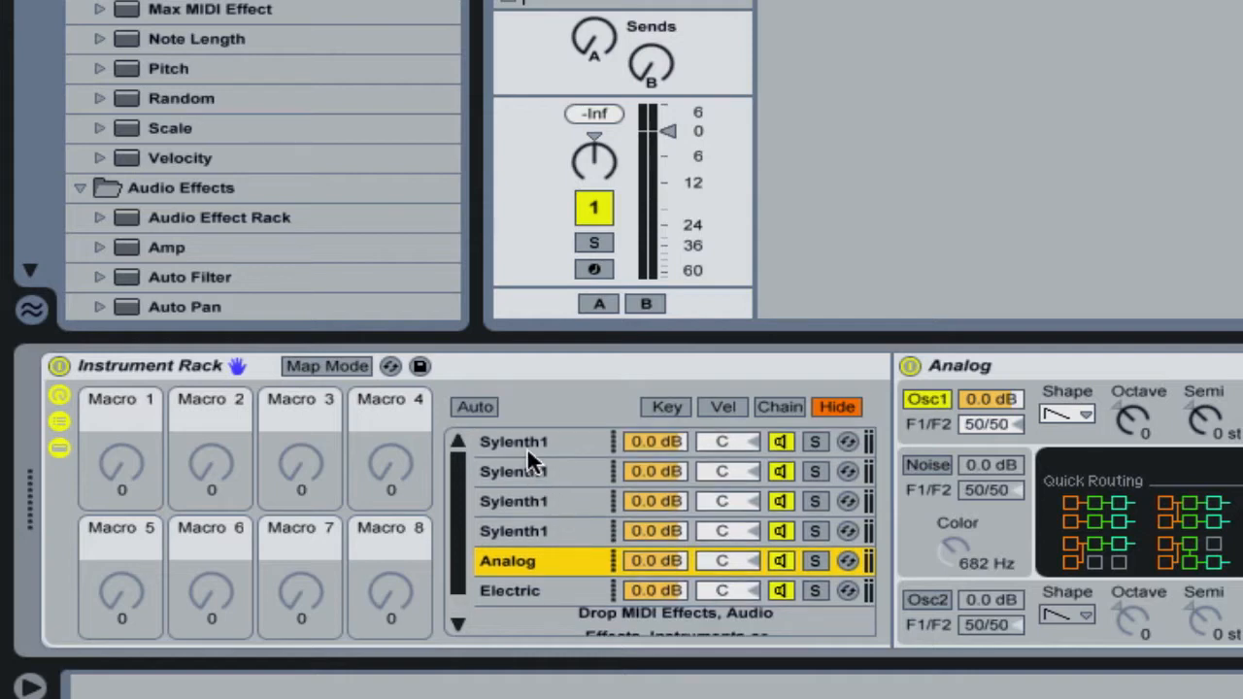
{"action": "scroll", "coordinate": [526, 446], "scroll_direction": "down", "scroll_amount": 1}
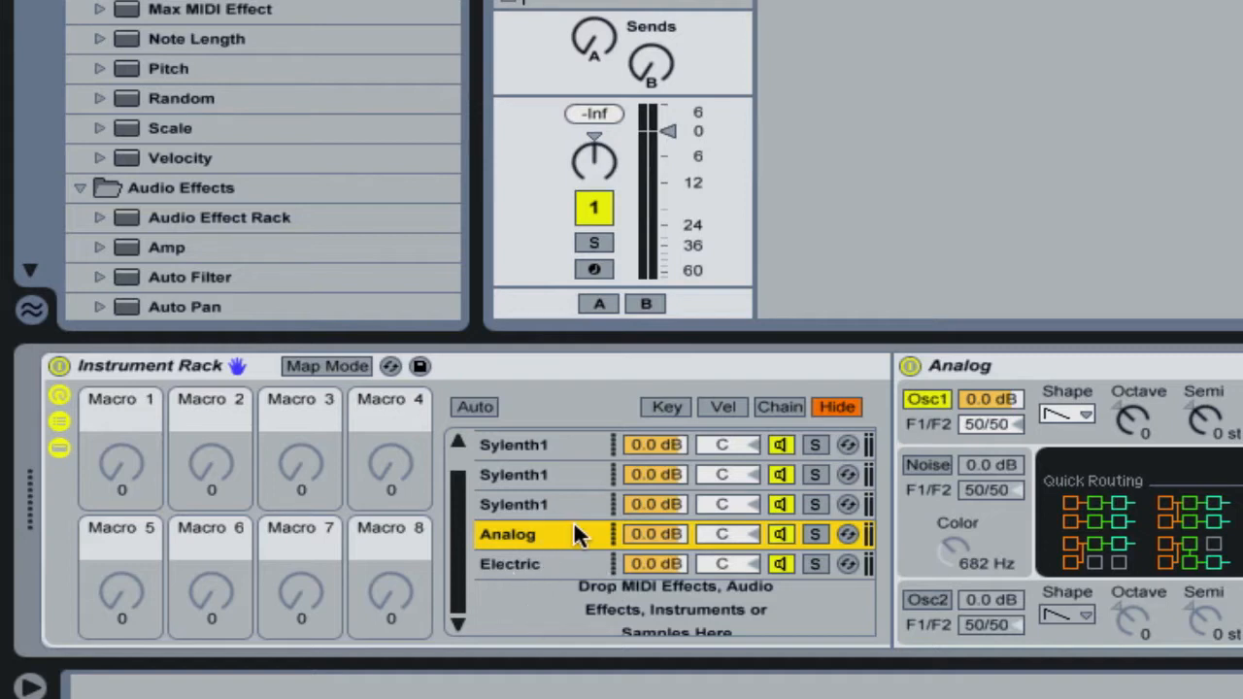
{"action": "left_click", "coordinate": [533, 475]}
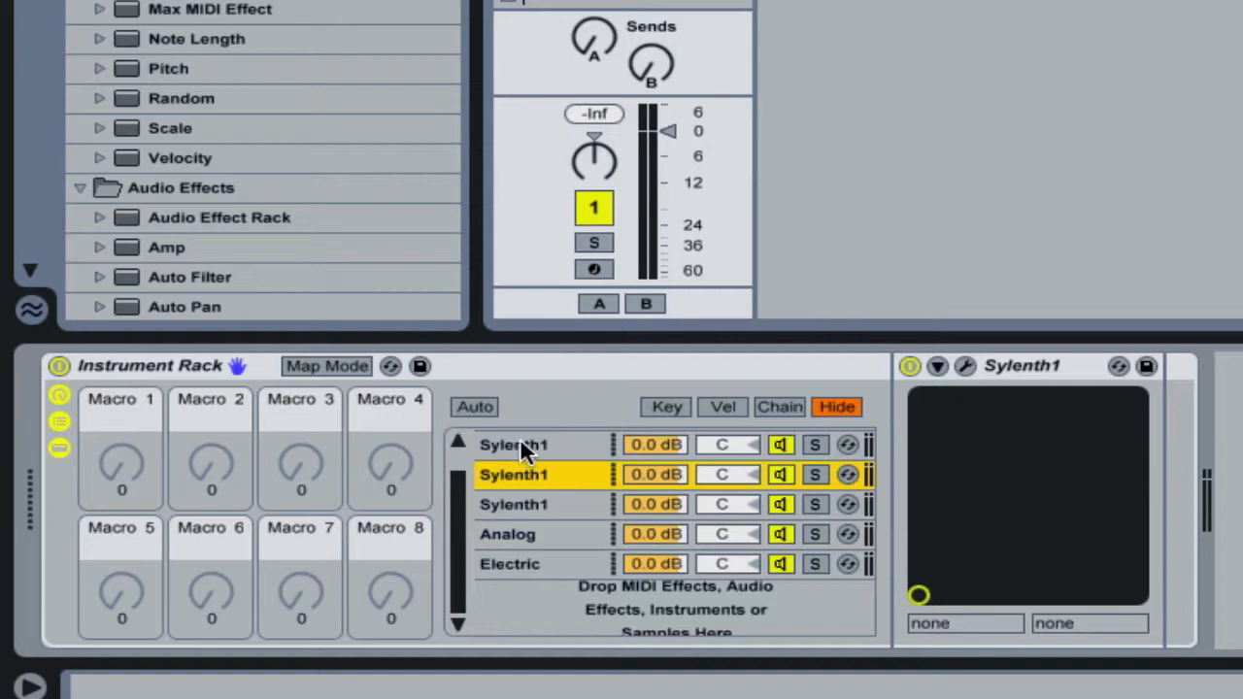
{"action": "left_click", "coordinate": [520, 445]}
{"action": "left_click", "coordinate": [519, 476]}
{"action": "left_click", "coordinate": [520, 532]}
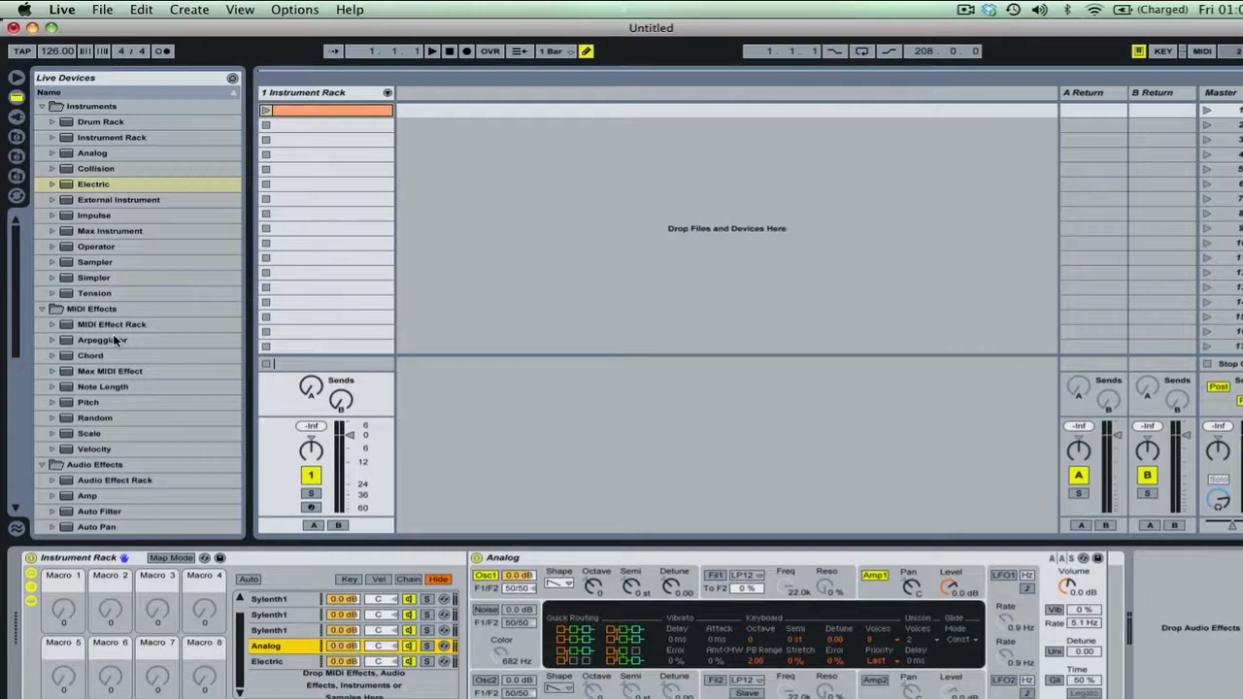
Add an Auto Filter after the Instrument Rack and set its low-pass cutoff to 1.05 kHz with a Q of 0.44
{"action": "scroll", "coordinate": [107, 322], "scroll_direction": "down", "scroll_amount": 5}
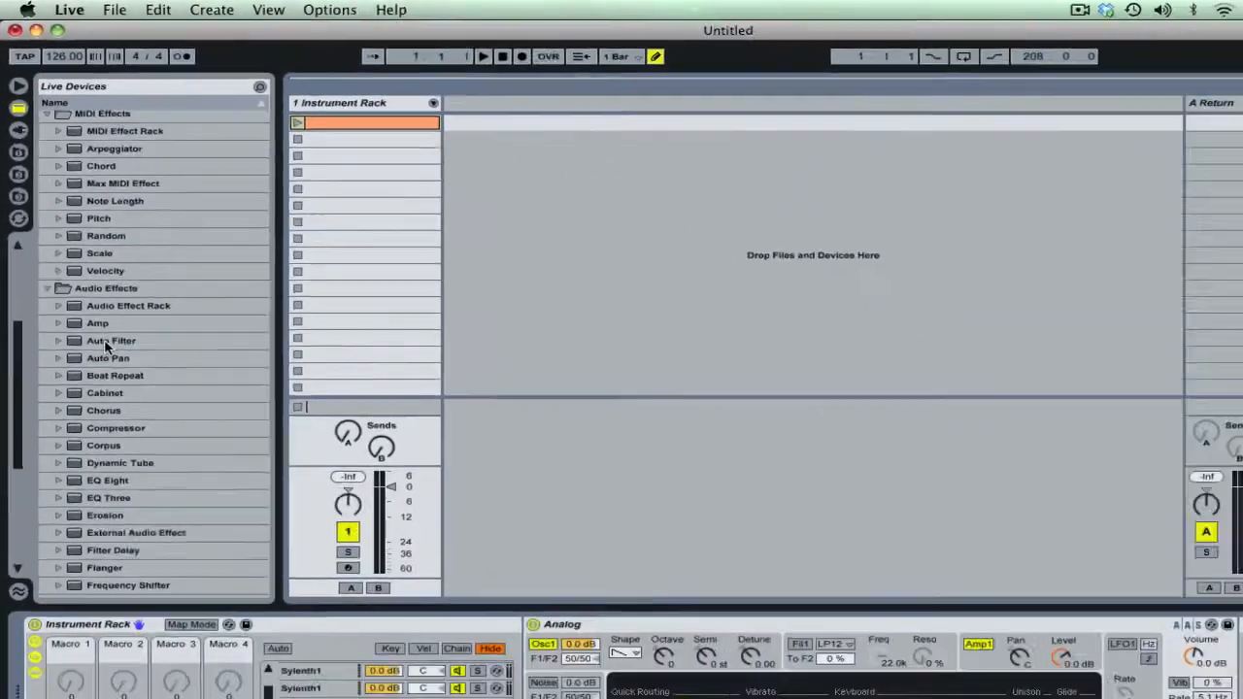
{"action": "left_click", "coordinate": [183, 583]}
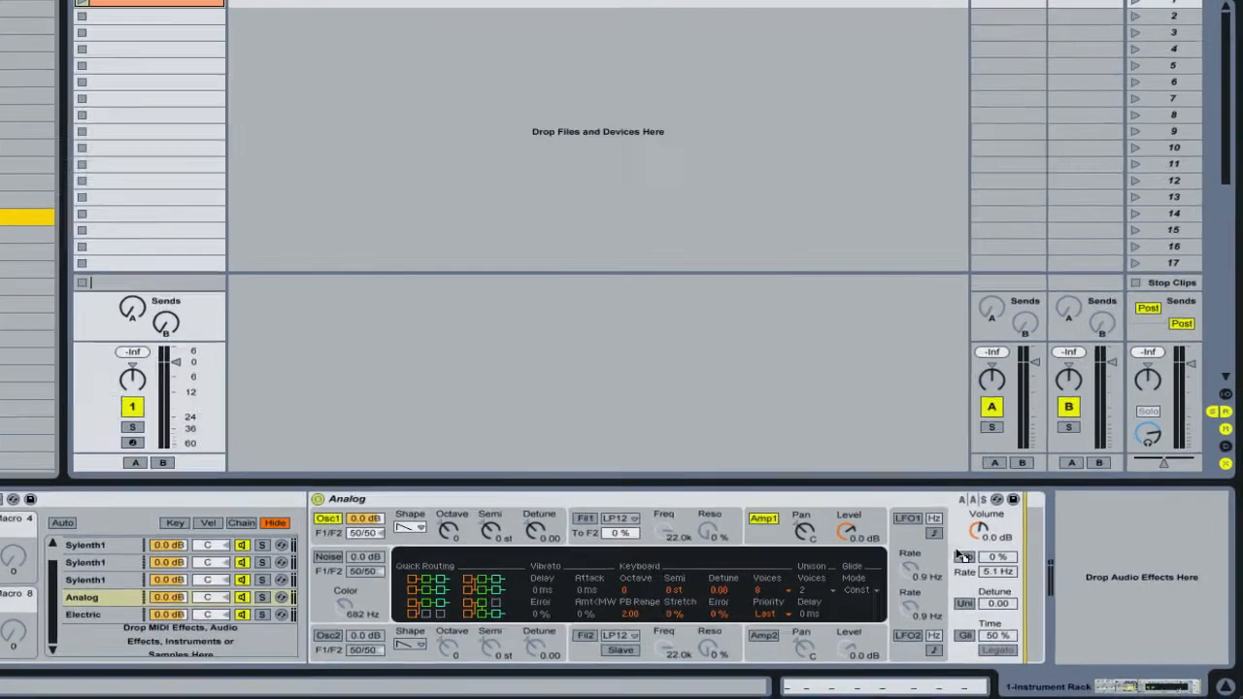
{"action": "left_click_drag", "start_coordinate": [957, 551], "coordinate": [1021, 554]}
{"action": "left_click_drag", "start_coordinate": [862, 442], "coordinate": [946, 489]}
{"action": "left_click_drag", "start_coordinate": [1018, 472], "coordinate": [929, 488]}
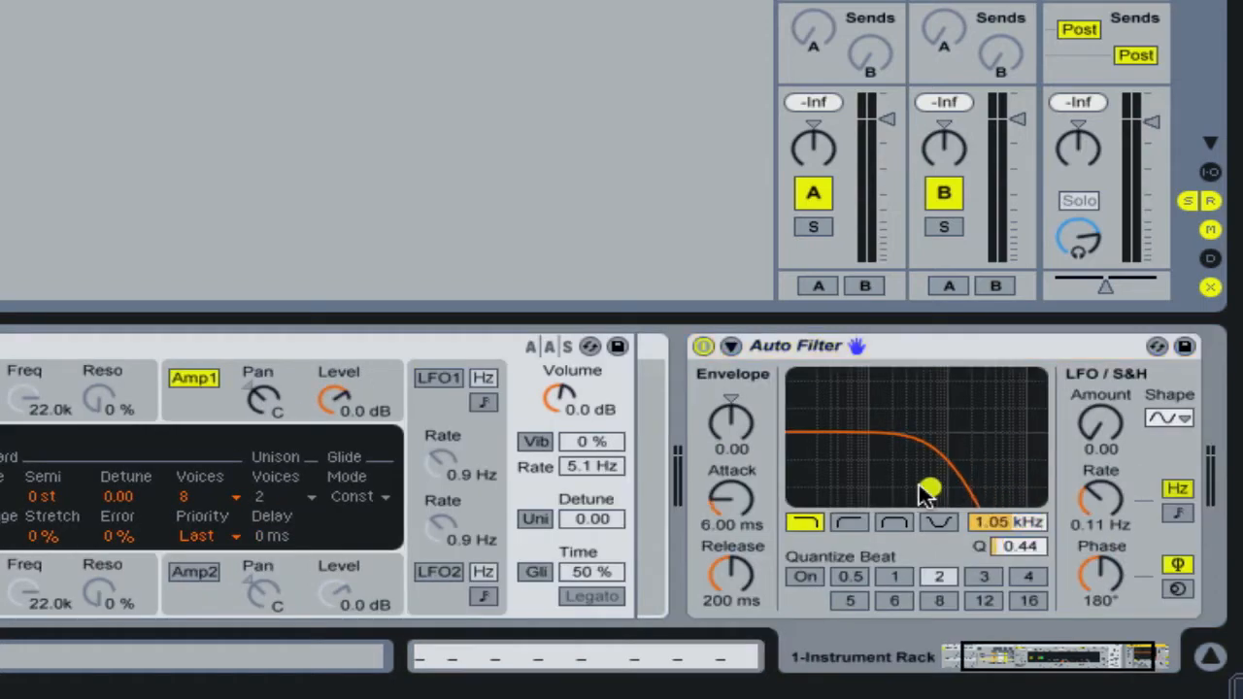
Move the Auto Filter into the Analog chain, directly after the Analog instrument
{"action": "scroll", "coordinate": [198, 511], "scroll_direction": "left", "scroll_amount": 4}
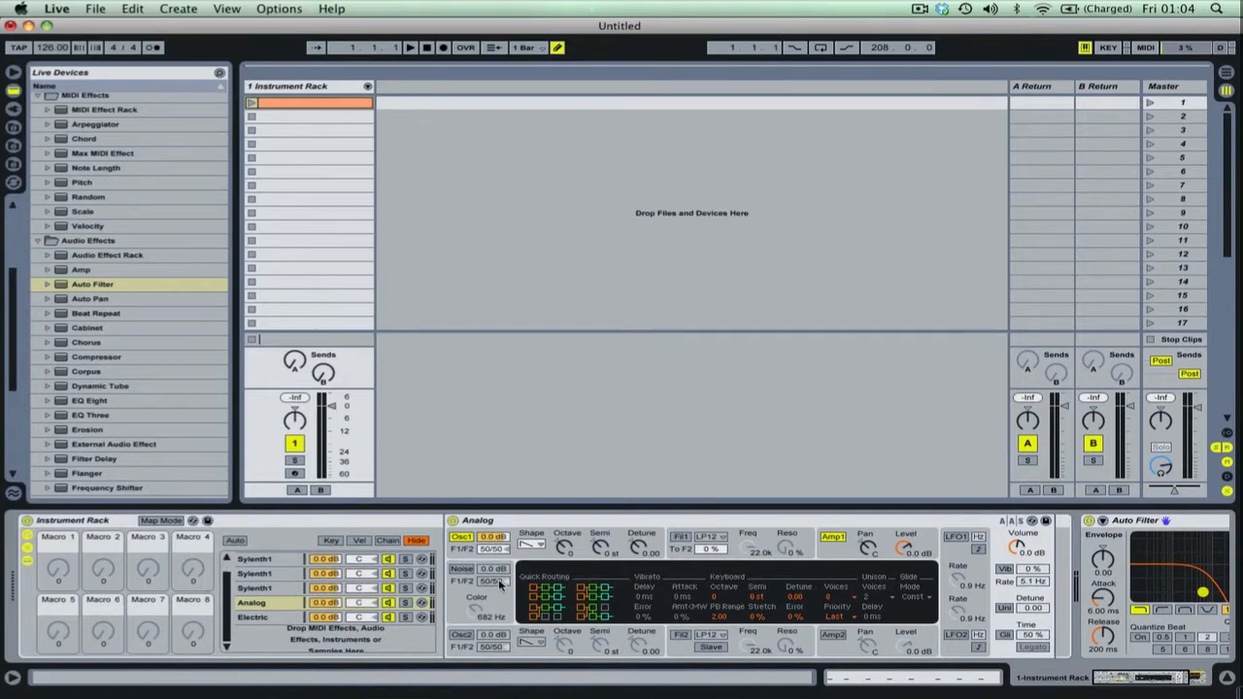
{"action": "scroll", "coordinate": [614, 568], "scroll_direction": "right", "scroll_amount": 4}
{"action": "left_click_drag", "start_coordinate": [946, 521], "coordinate": [844, 522]}
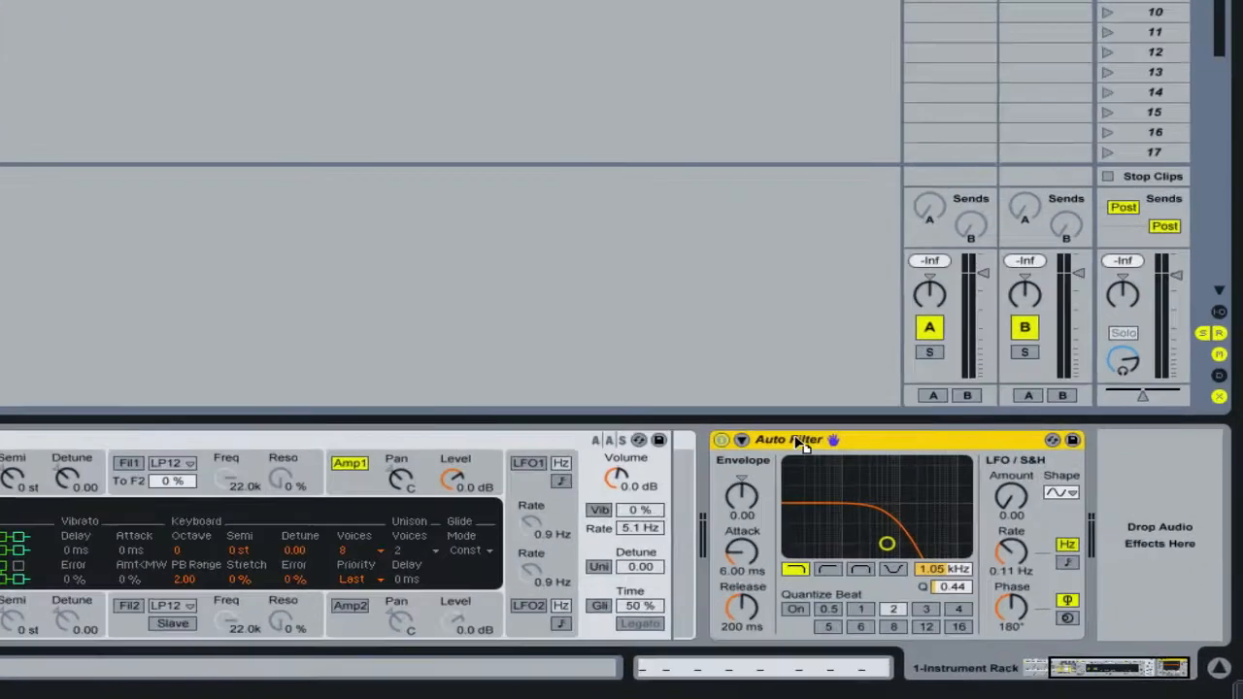
{"action": "left_click_drag", "start_coordinate": [456, 354], "coordinate": [447, 350]}
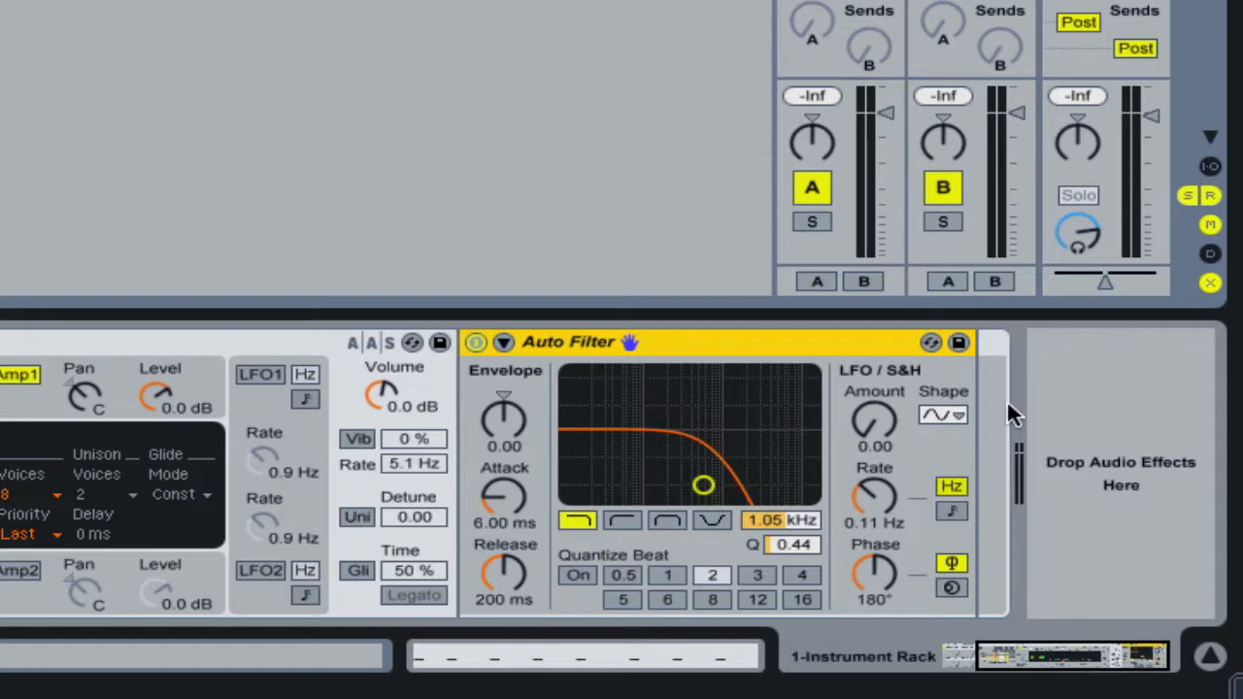
{"action": "scroll", "coordinate": [559, 452], "scroll_direction": "up", "scroll_amount": 3}
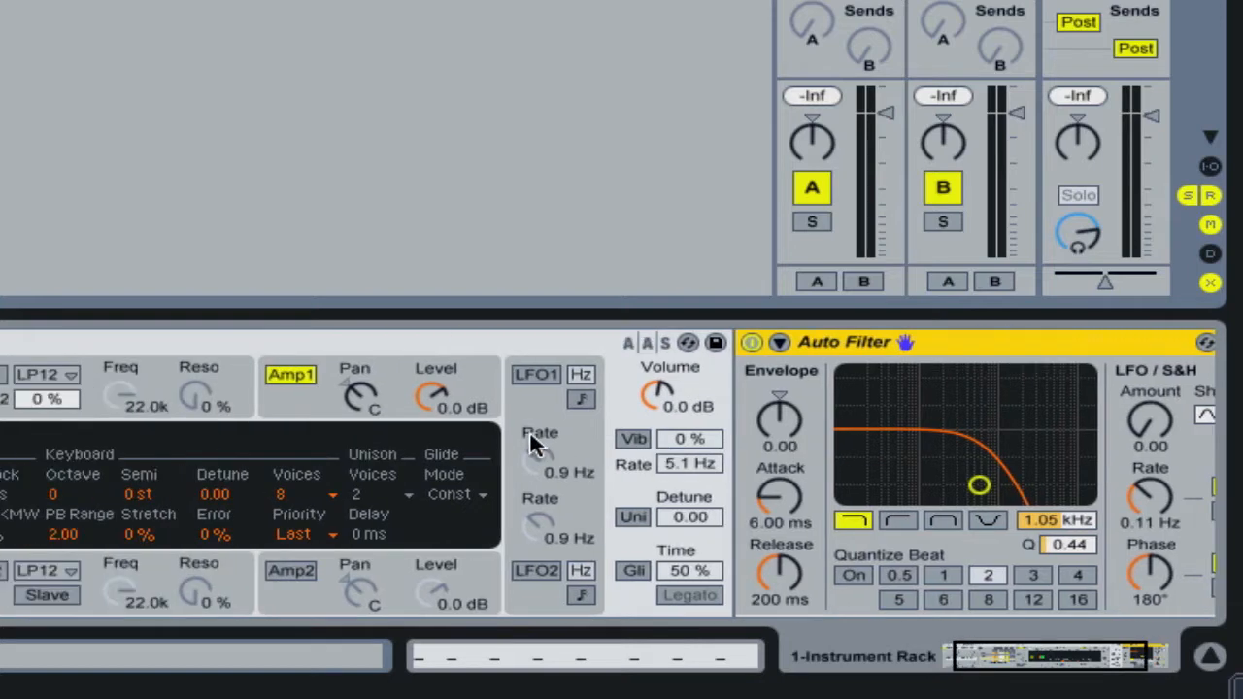
{"action": "scroll", "coordinate": [529, 436], "scroll_direction": "down", "scroll_amount": 2}
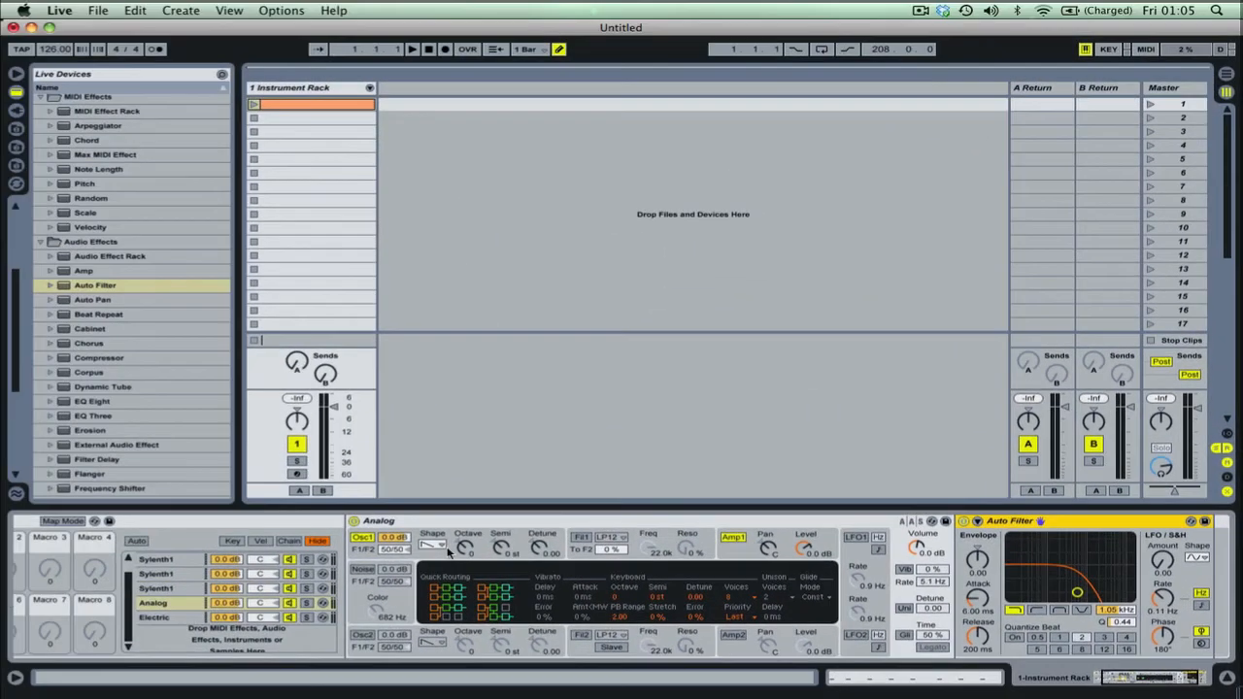
Add an EQ Eight after the instrument in the Sylenth1 chain second from the visible top and delete it again
{"action": "left_click", "coordinate": [164, 589]}
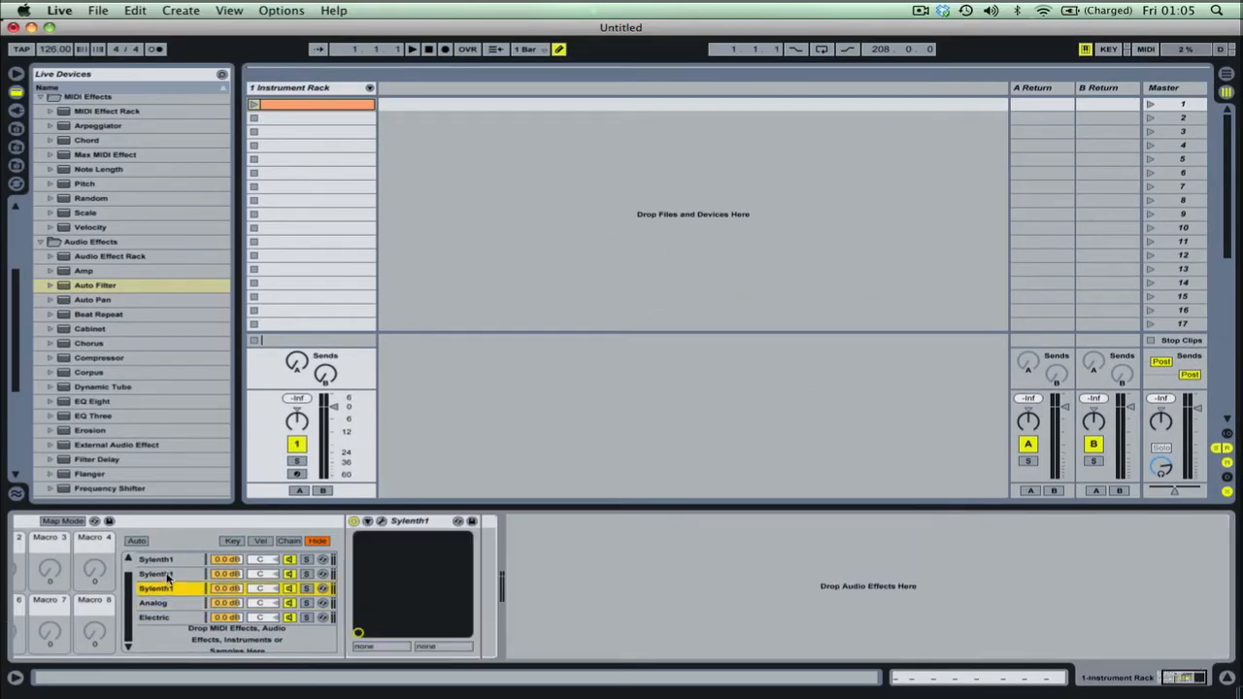
{"action": "left_click", "coordinate": [161, 574]}
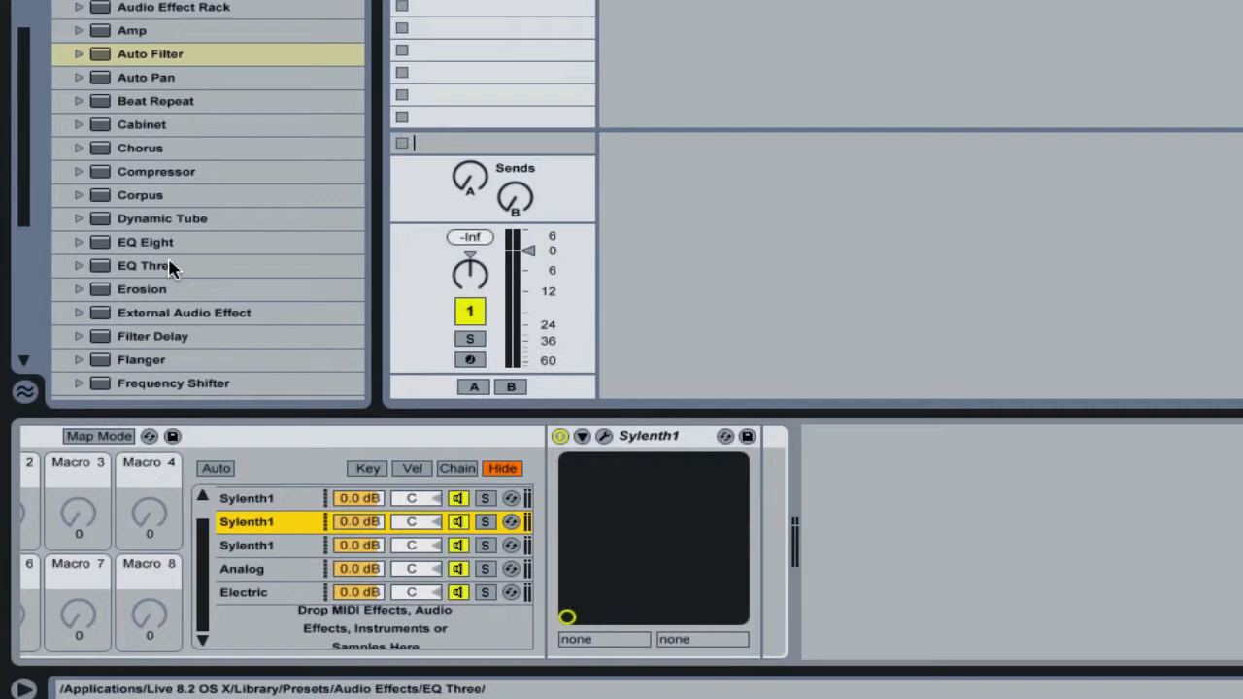
{"action": "left_click_drag", "start_coordinate": [120, 358], "coordinate": [554, 565]}
{"action": "left_click_drag", "start_coordinate": [765, 529], "coordinate": [766, 529]}
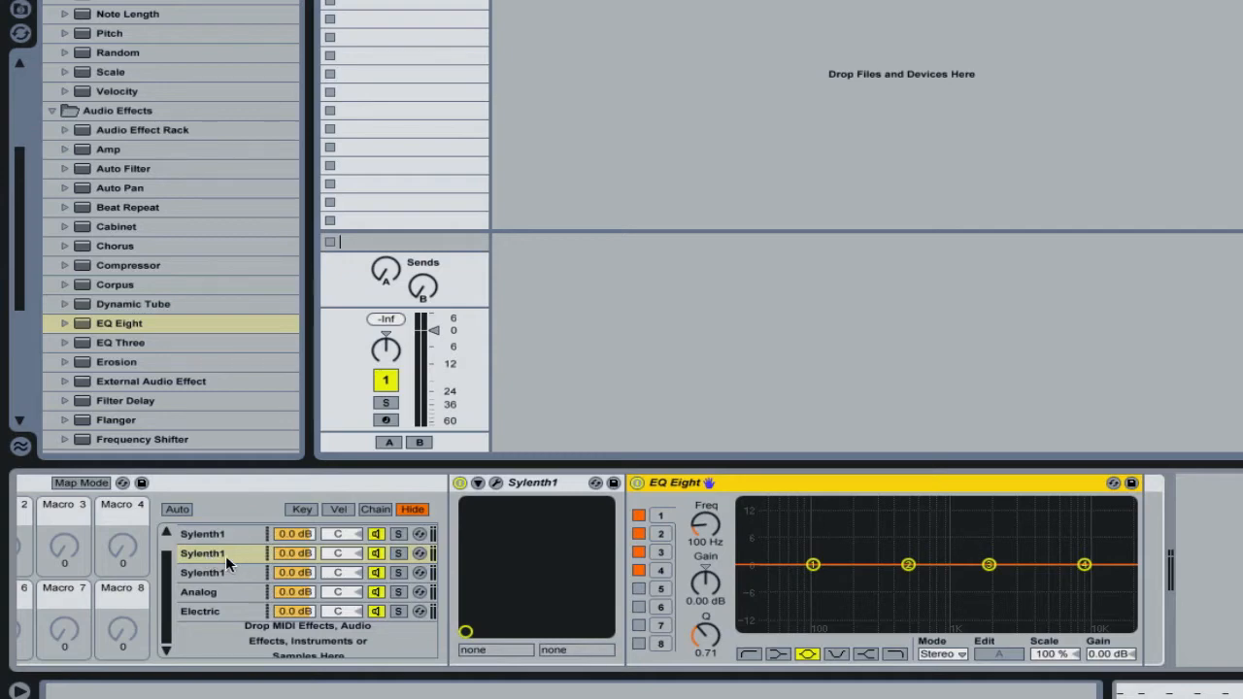
{"action": "scroll", "coordinate": [226, 557], "scroll_direction": "left", "scroll_amount": 1}
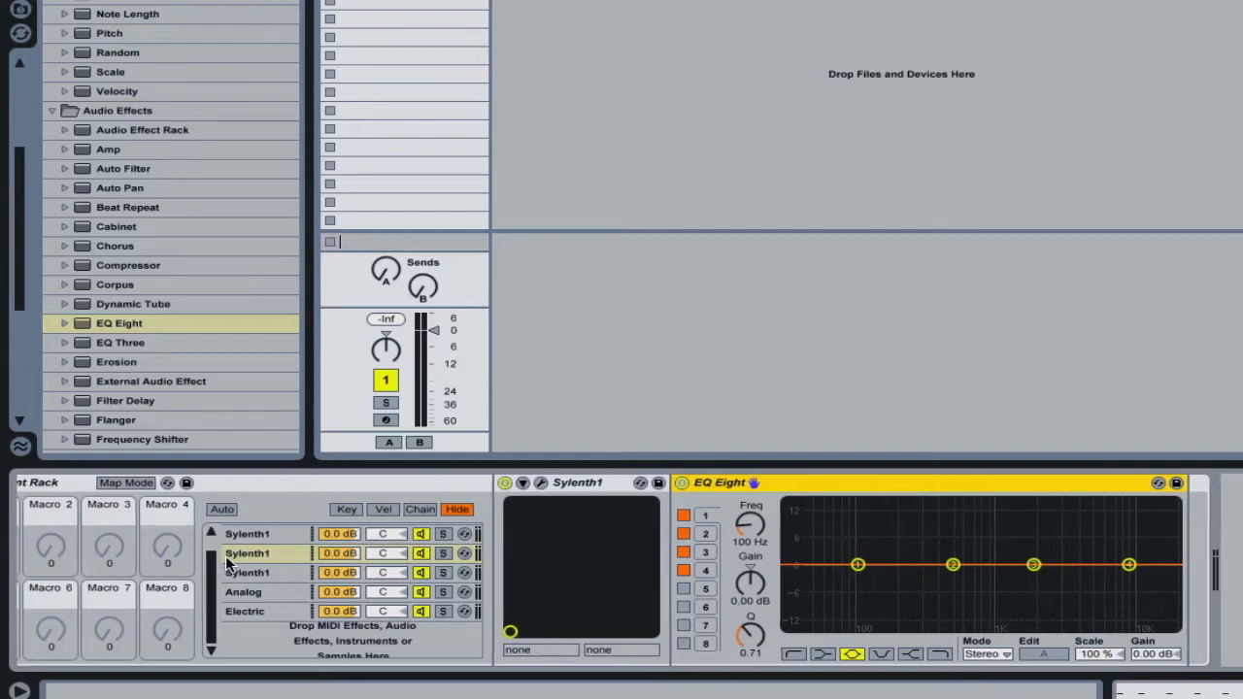
{"action": "scroll", "coordinate": [225, 555], "scroll_direction": "left", "scroll_amount": 2}
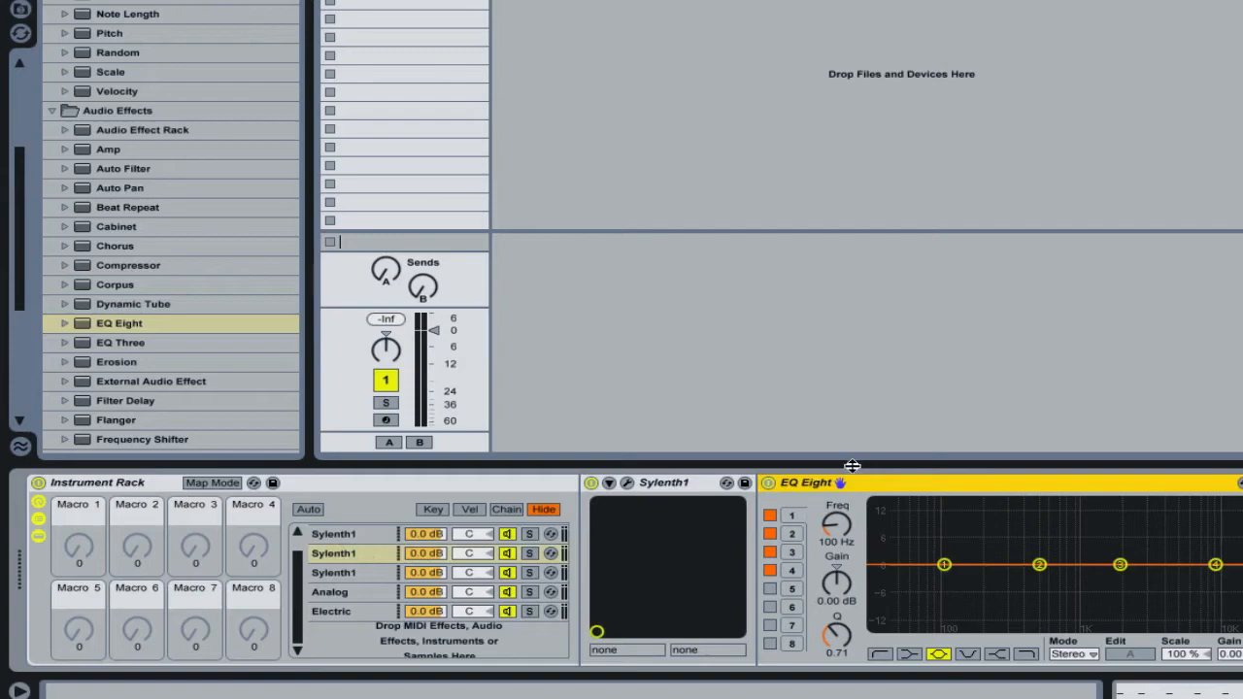
{"action": "key", "text": "Delete"}
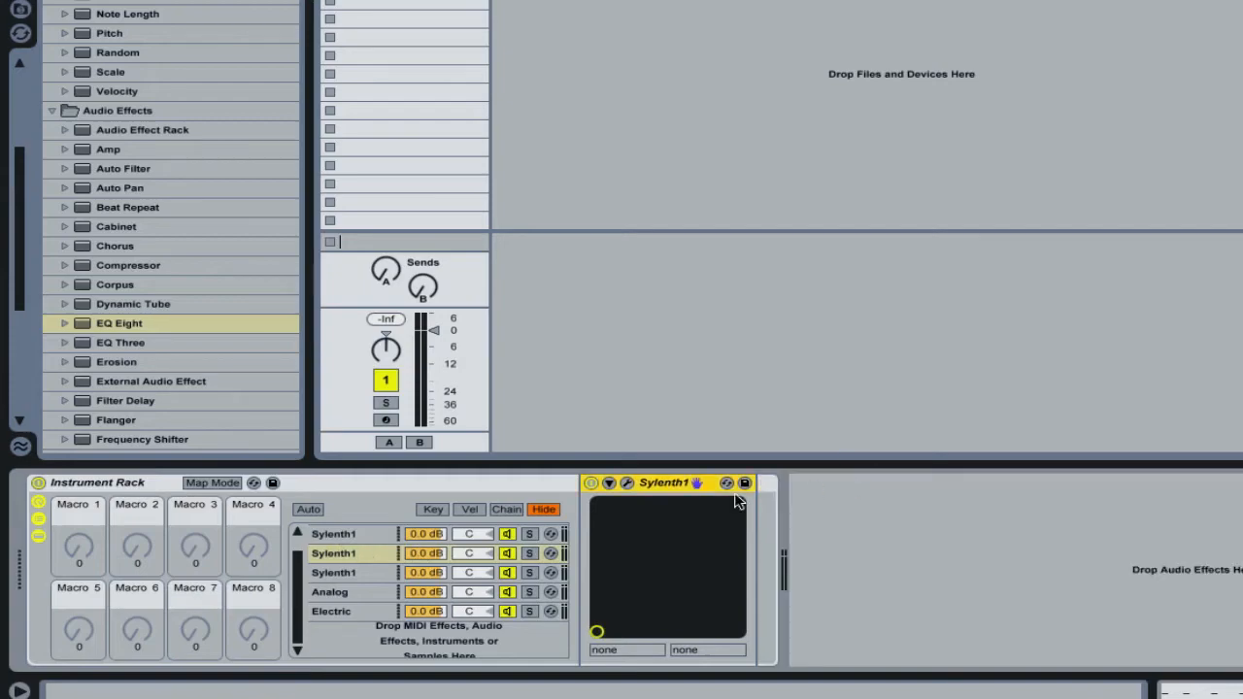
Delete the Analog and Electric chains from the Instrument Rack
{"action": "left_click", "coordinate": [346, 591]}
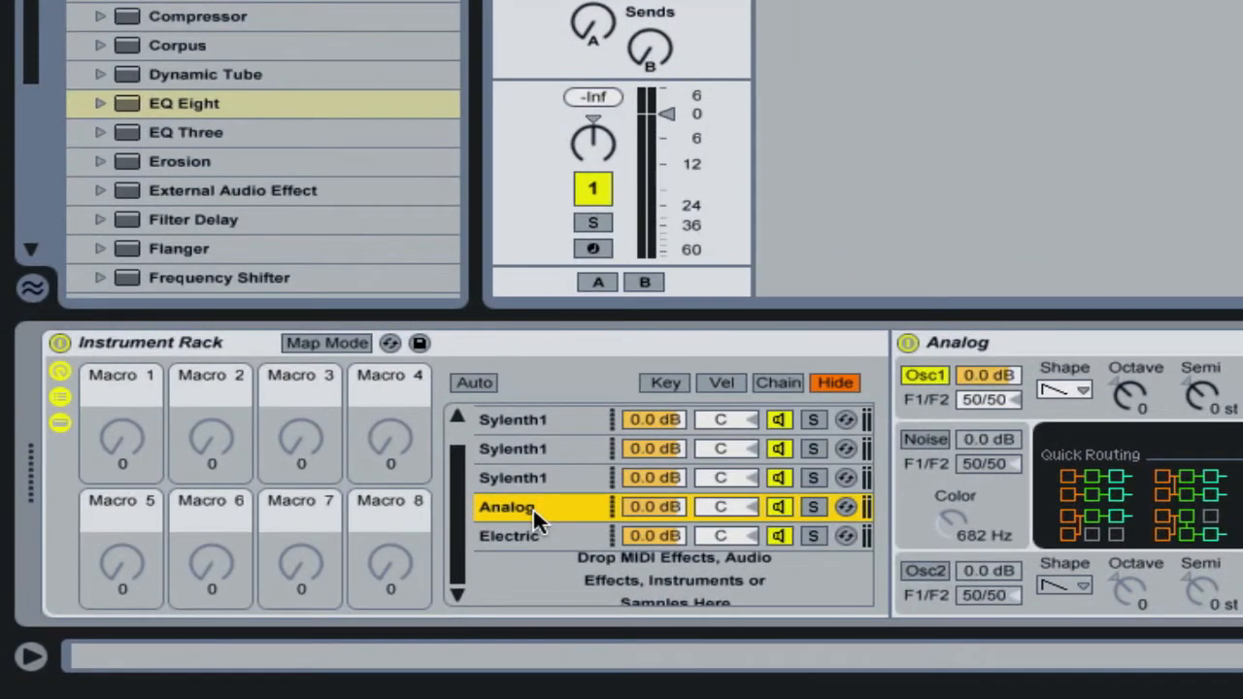
{"action": "key", "text": "Delete"}
{"action": "key", "text": "Delete"}
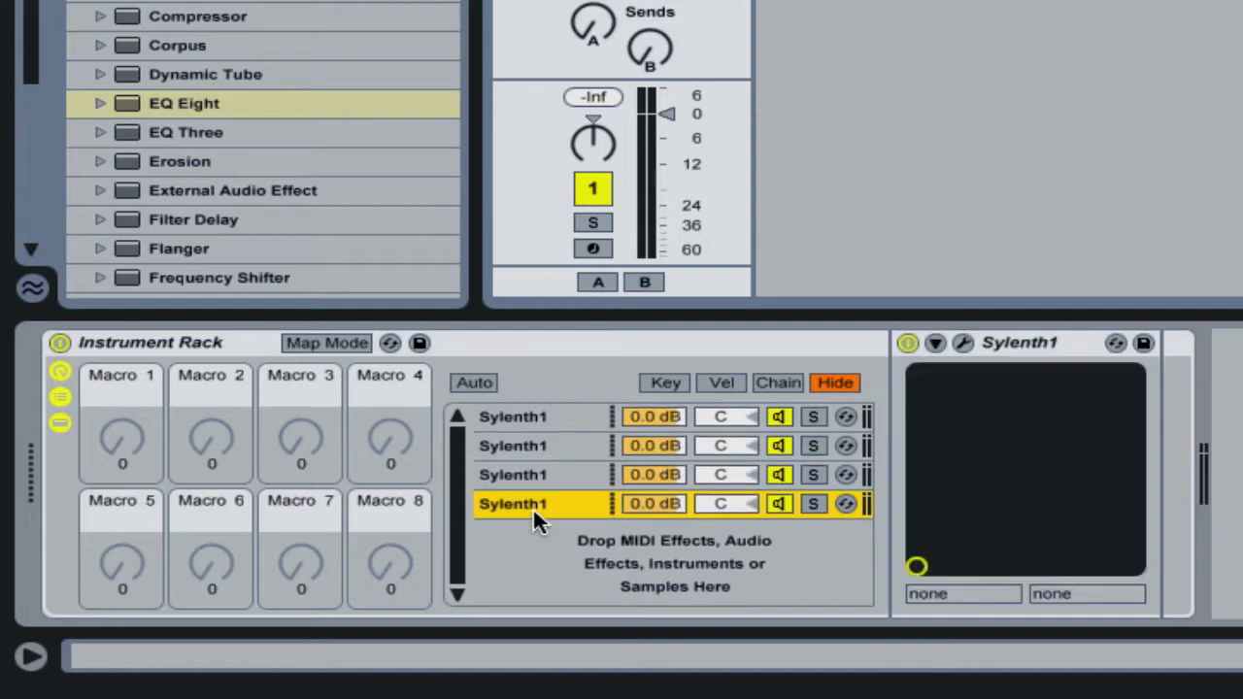
Open the plug-in window of the first Sylenth1 chain and solo that chain
{"action": "left_click", "coordinate": [515, 417]}
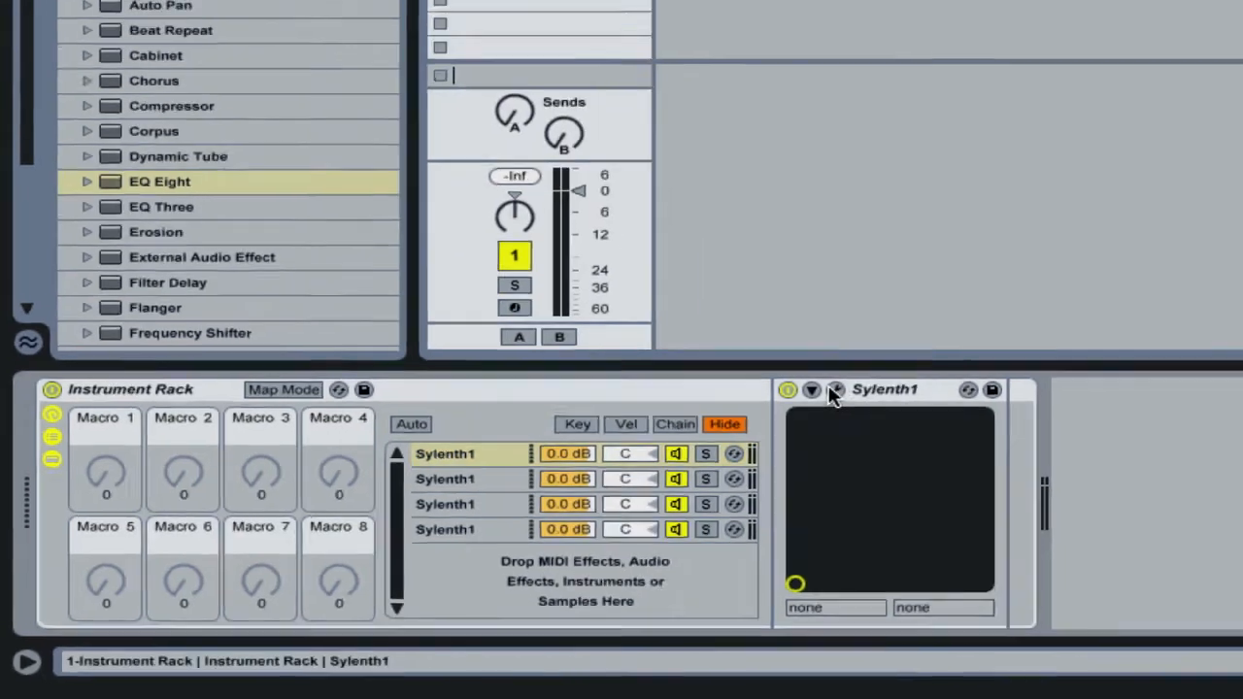
{"action": "left_click", "coordinate": [961, 344]}
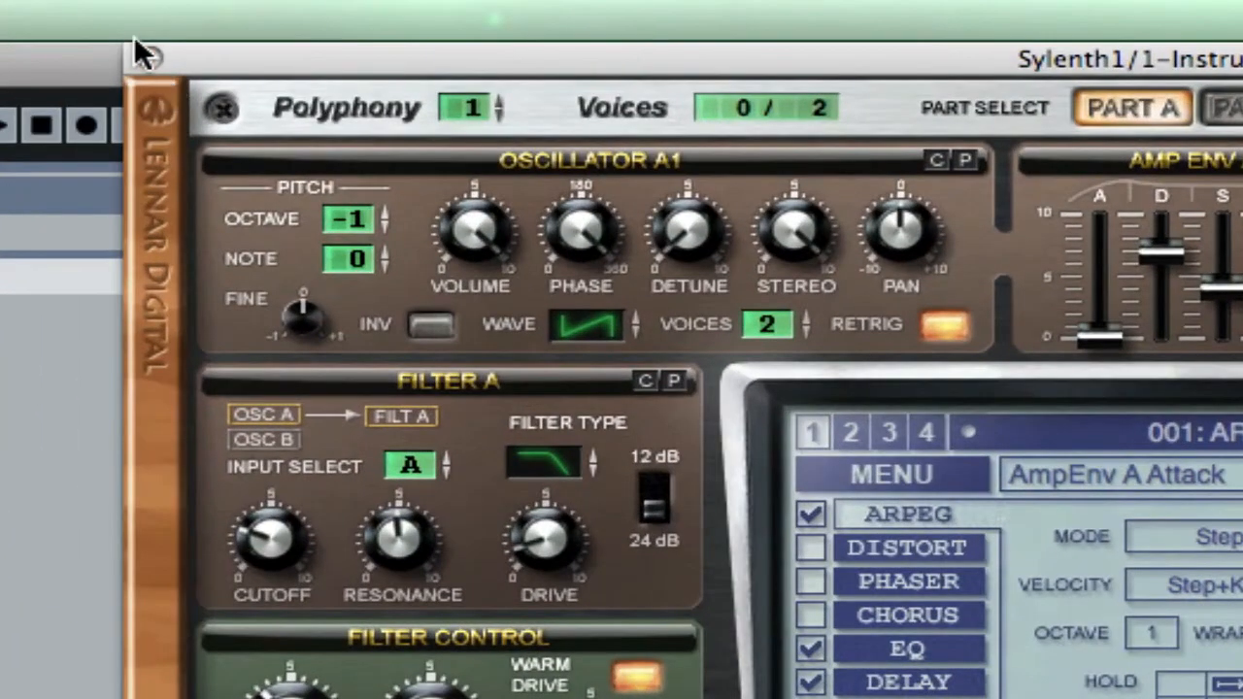
{"action": "left_click", "coordinate": [151, 59]}
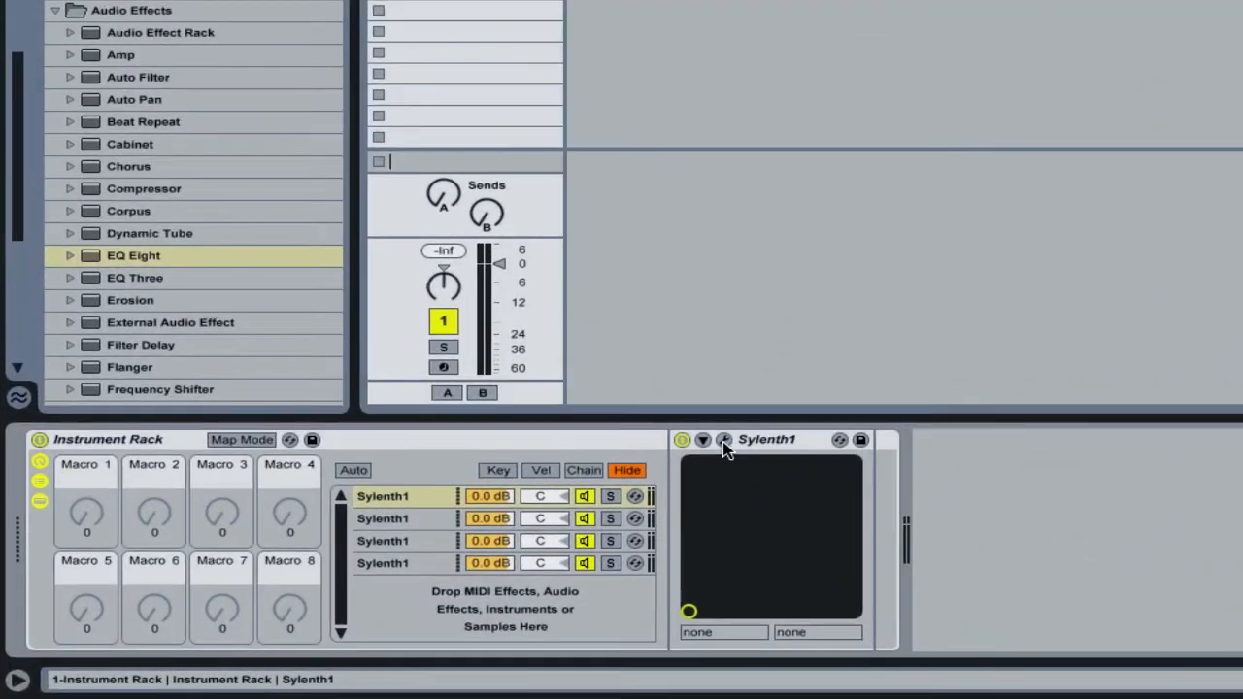
{"action": "left_click", "coordinate": [724, 440]}
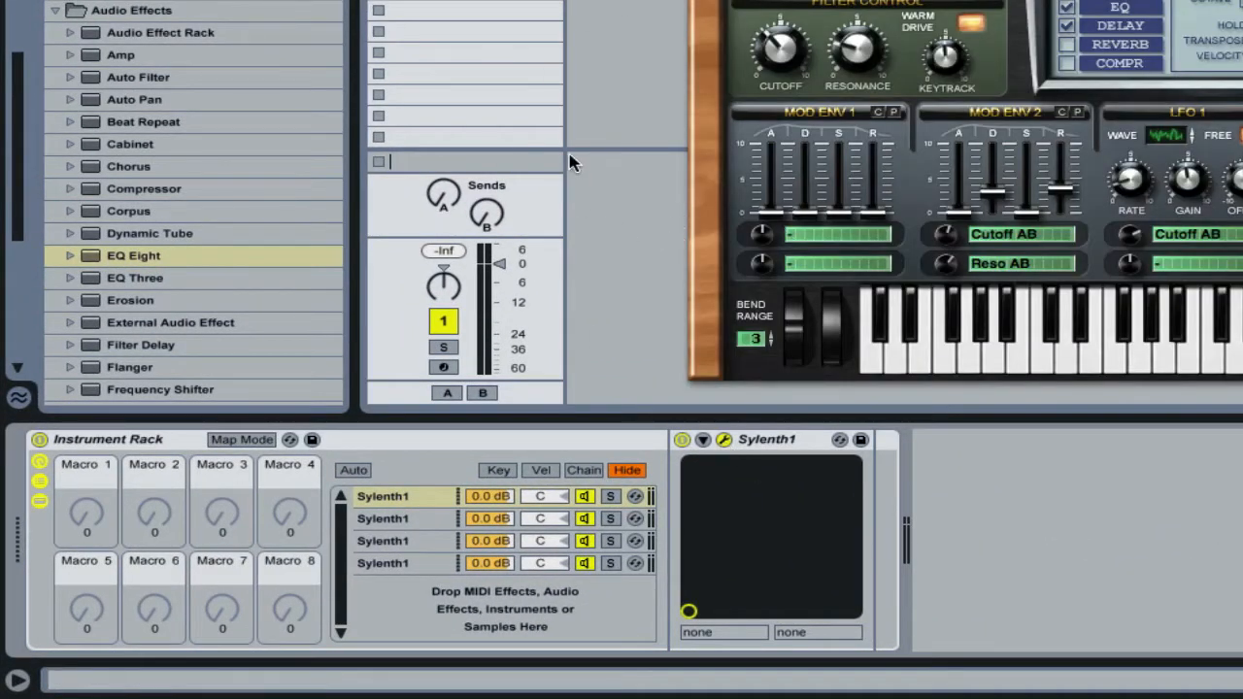
{"action": "left_click", "coordinate": [418, 496]}
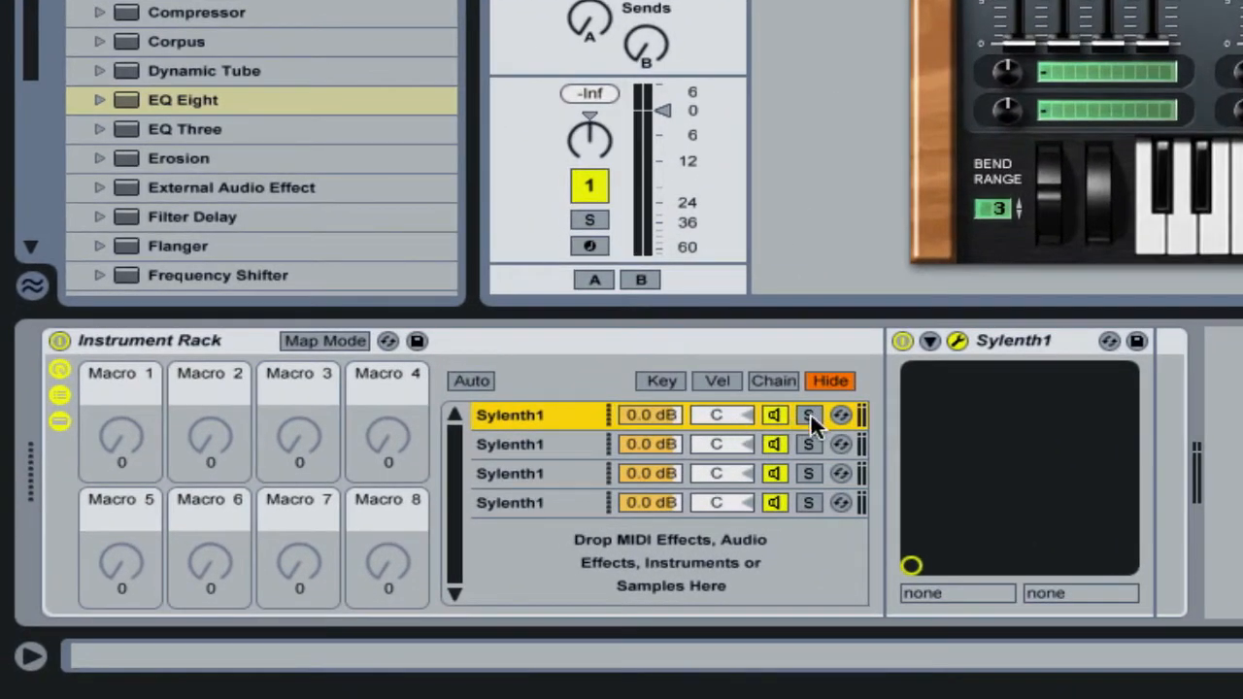
{"action": "left_click", "coordinate": [810, 414]}
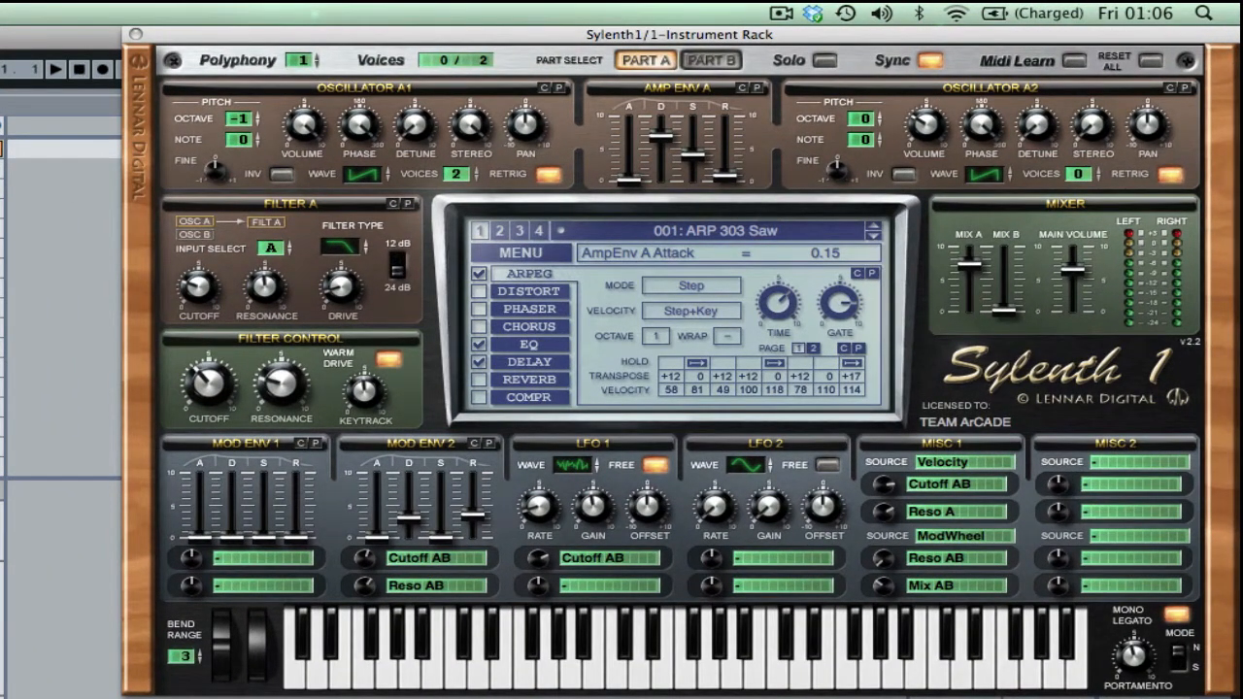
Show the MIDI clip's notes and load preset 090: BS Moog Bass in the open Sylenth1
{"action": "key", "text": "shift+Tab"}
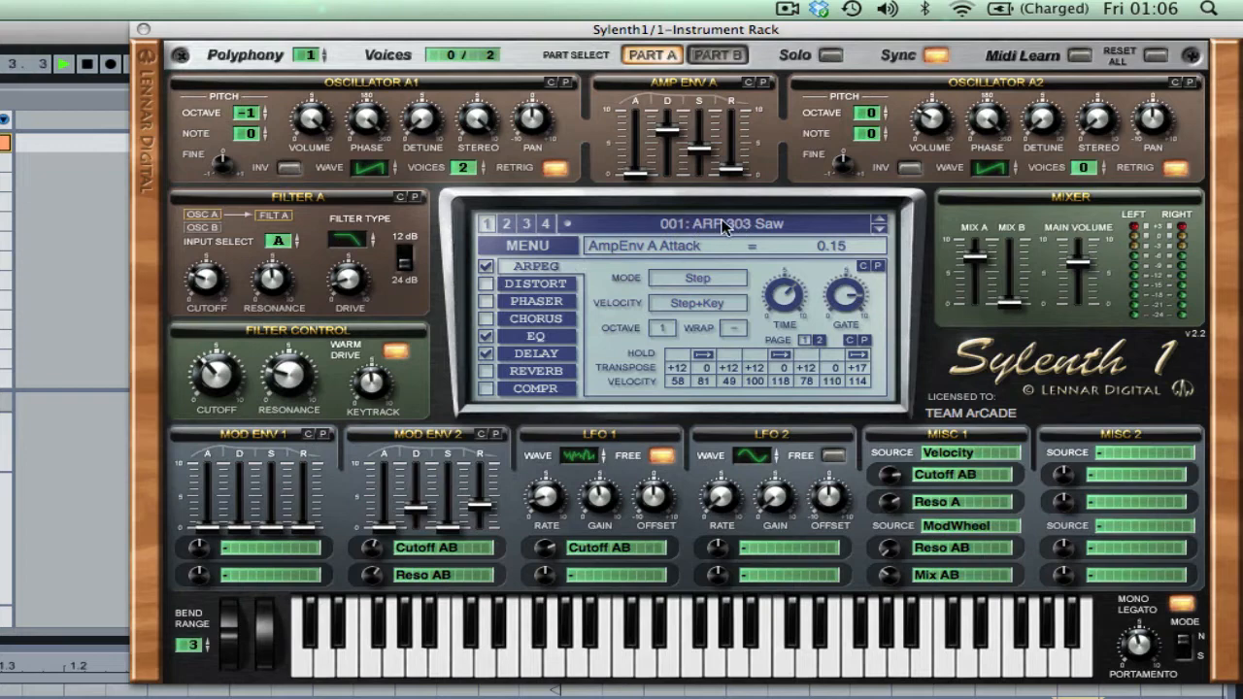
{"action": "left_click", "coordinate": [710, 223]}
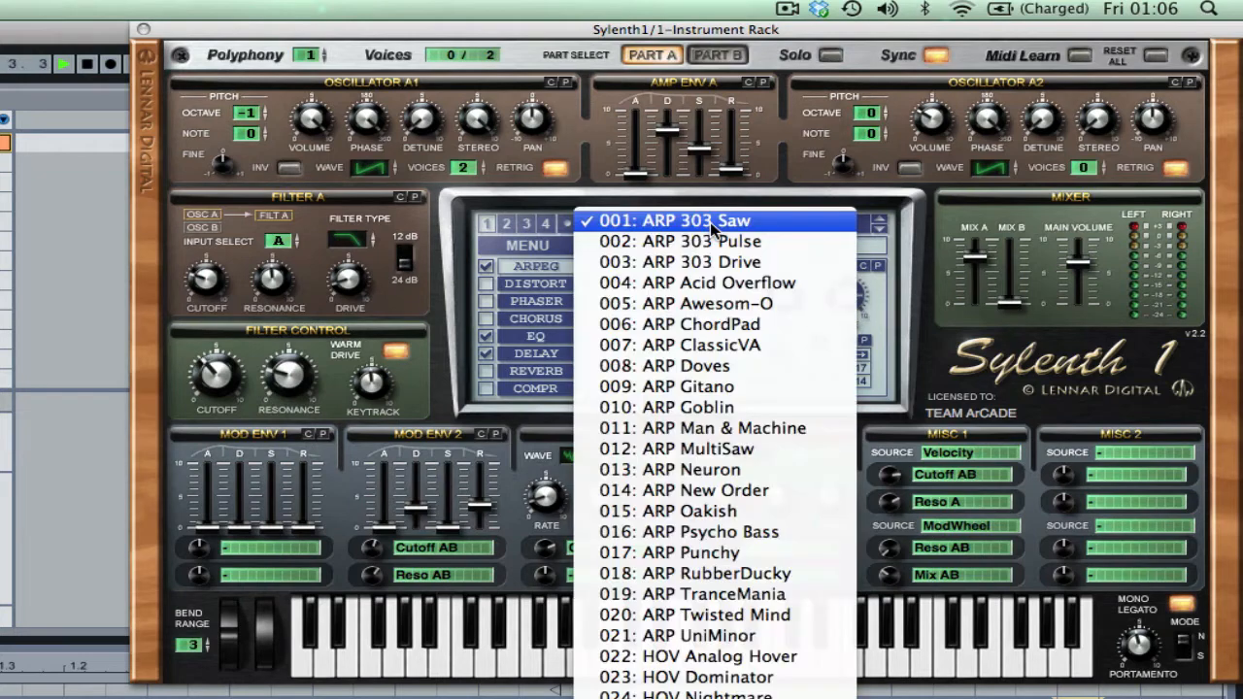
{"action": "scroll", "coordinate": [716, 283], "scroll_direction": "down", "scroll_amount": 10}
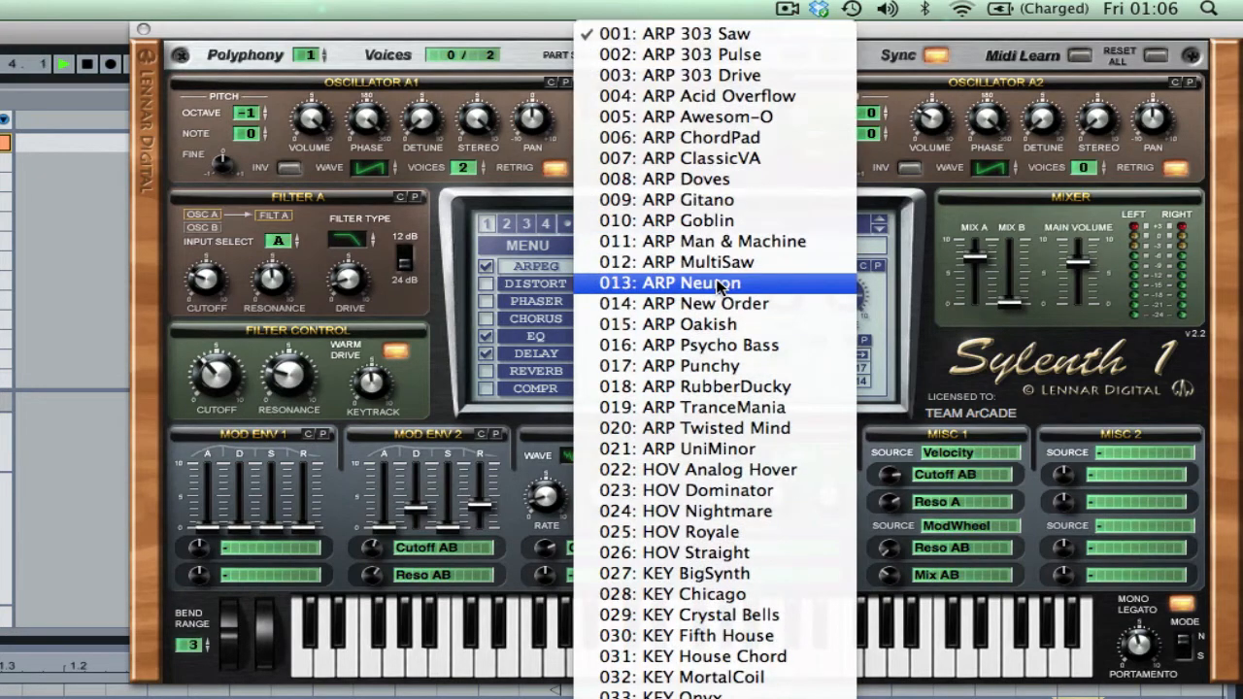
{"action": "scroll", "coordinate": [717, 283], "scroll_direction": "down", "scroll_amount": 12}
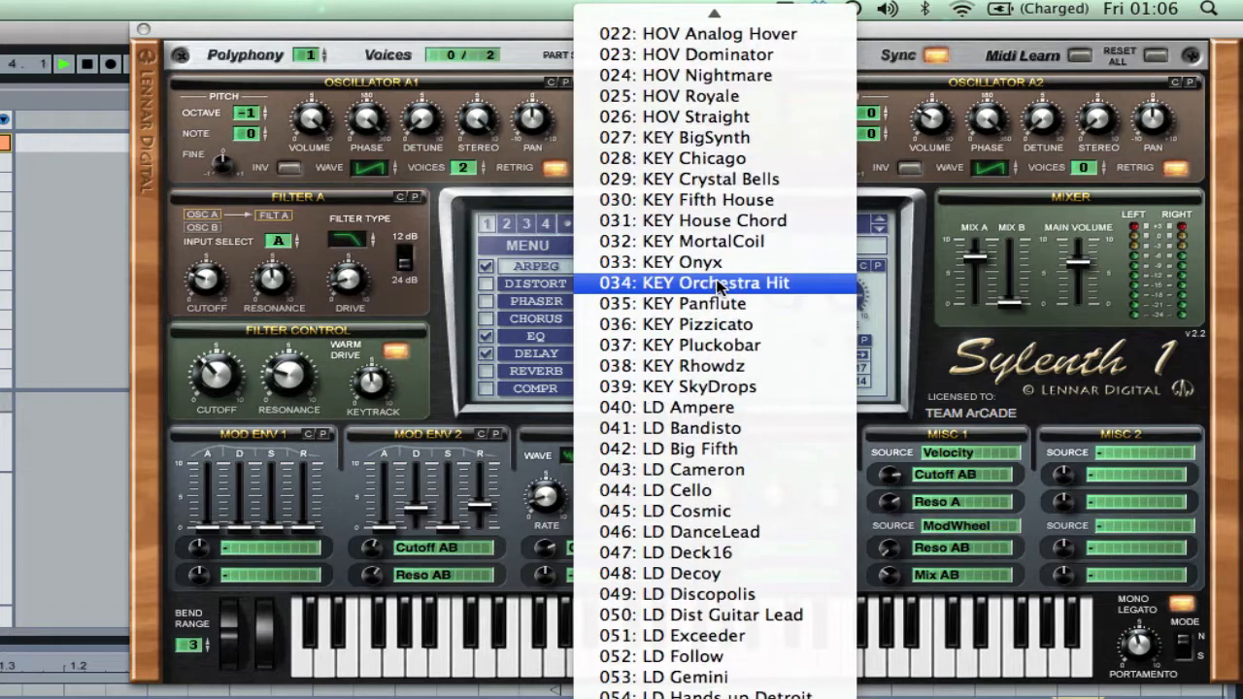
{"action": "scroll", "coordinate": [716, 282], "scroll_direction": "down", "scroll_amount": 14}
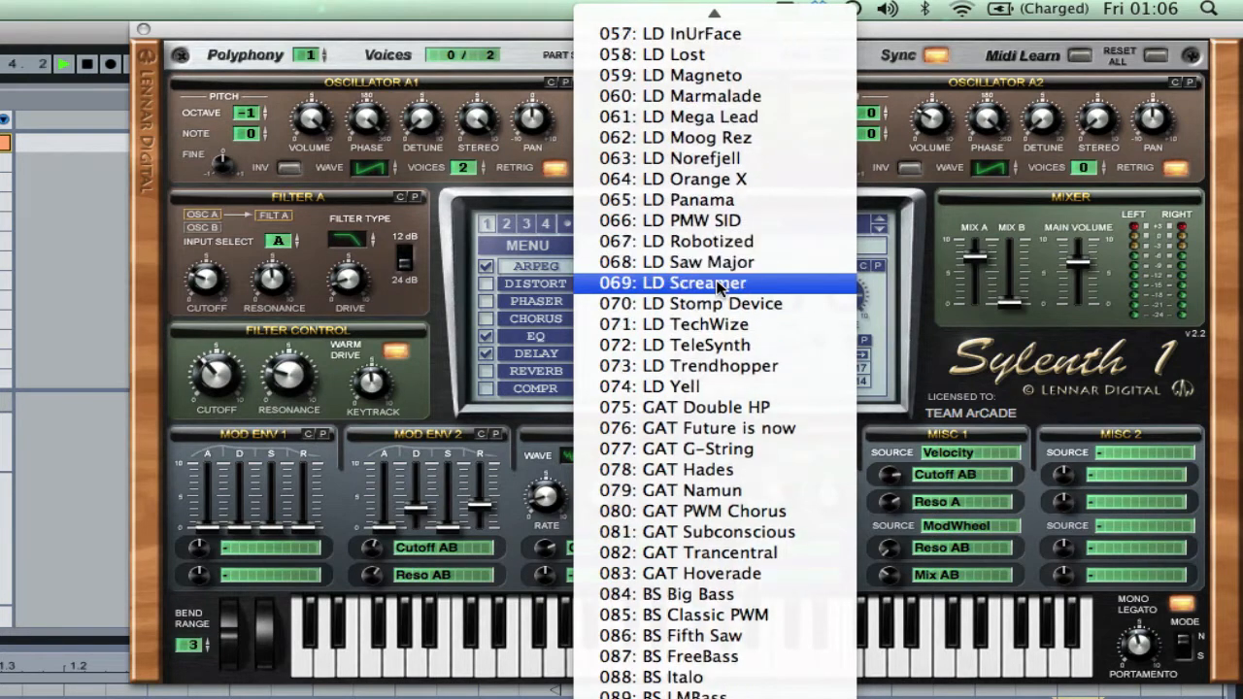
{"action": "scroll", "coordinate": [716, 283], "scroll_direction": "down", "scroll_amount": 3}
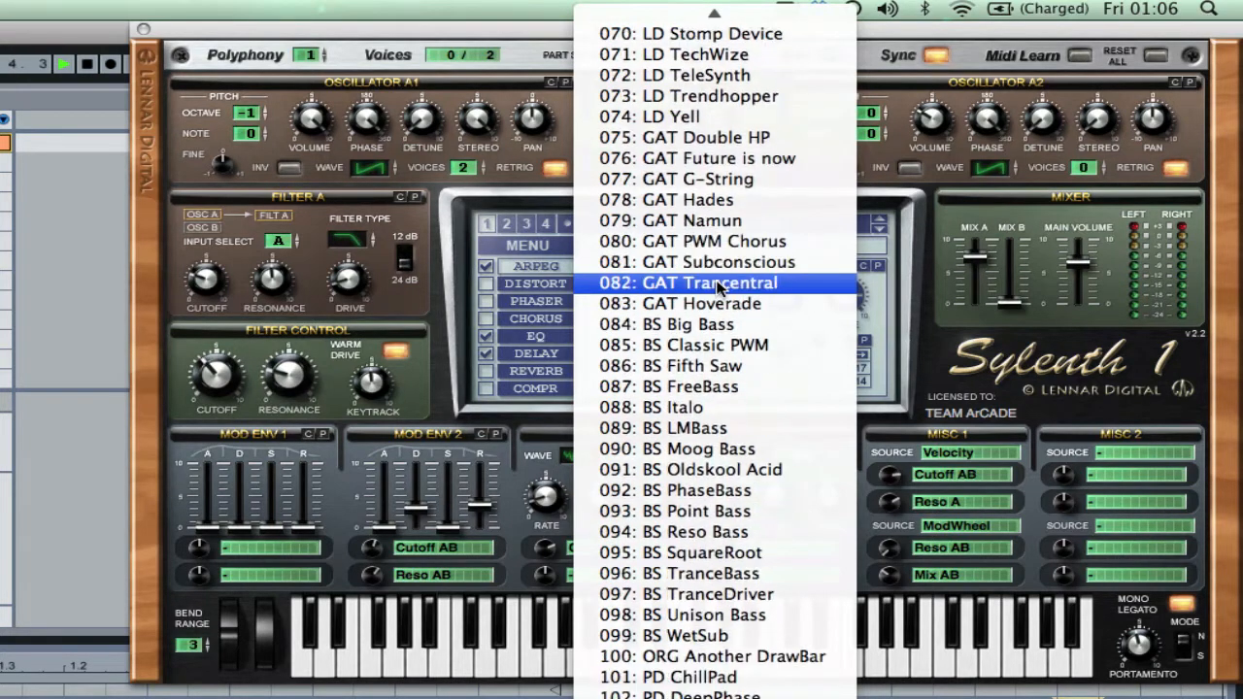
{"action": "left_click", "coordinate": [717, 448]}
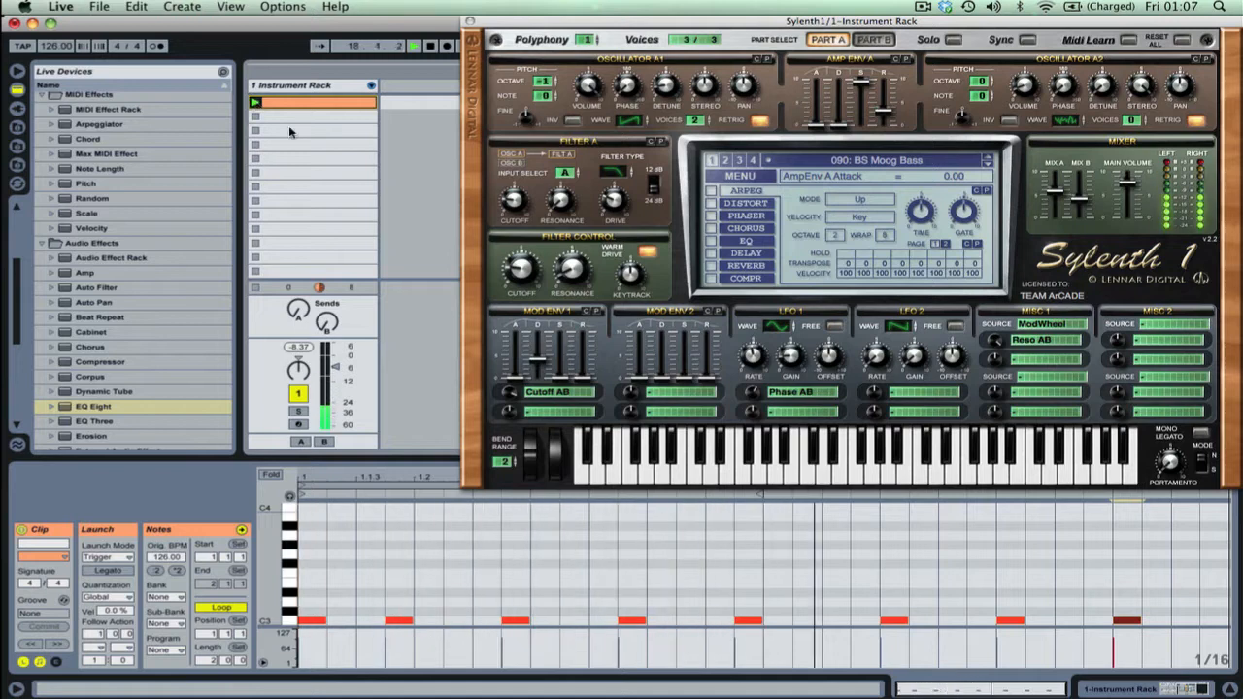
Draw two more 1/16 C3 notes in the clip at 2.1.2 and 2.4.3
{"action": "left_click", "coordinate": [810, 620]}
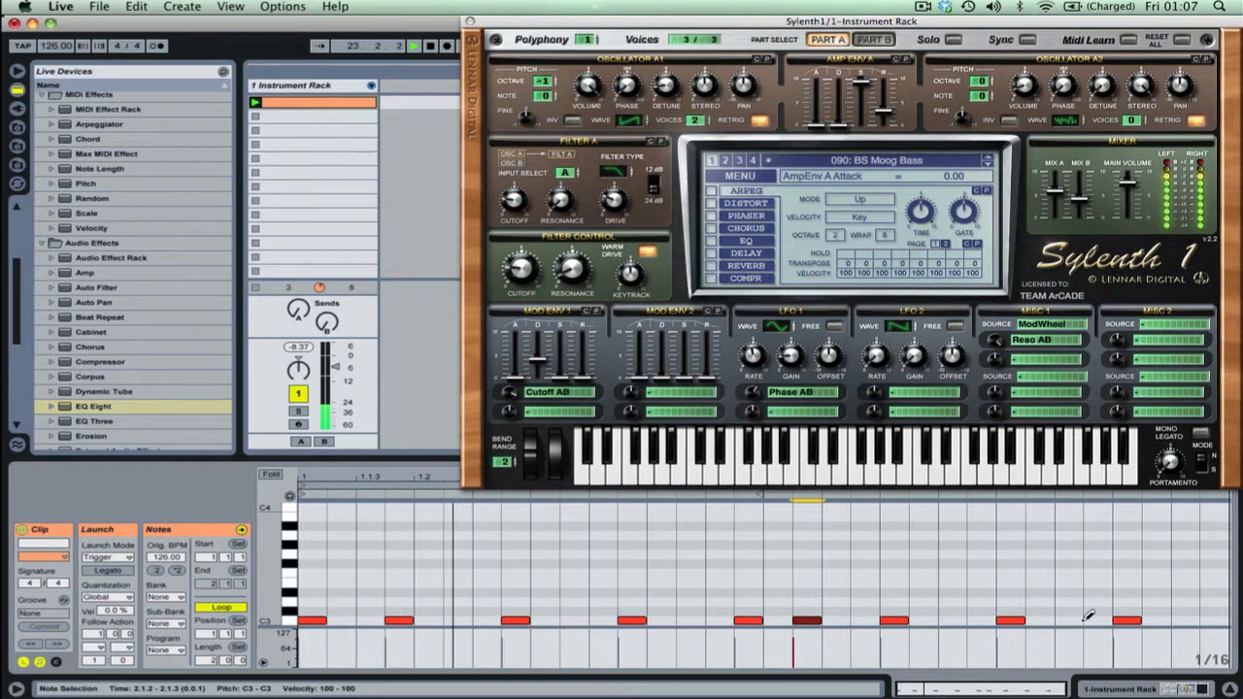
{"action": "left_click", "coordinate": [1185, 620]}
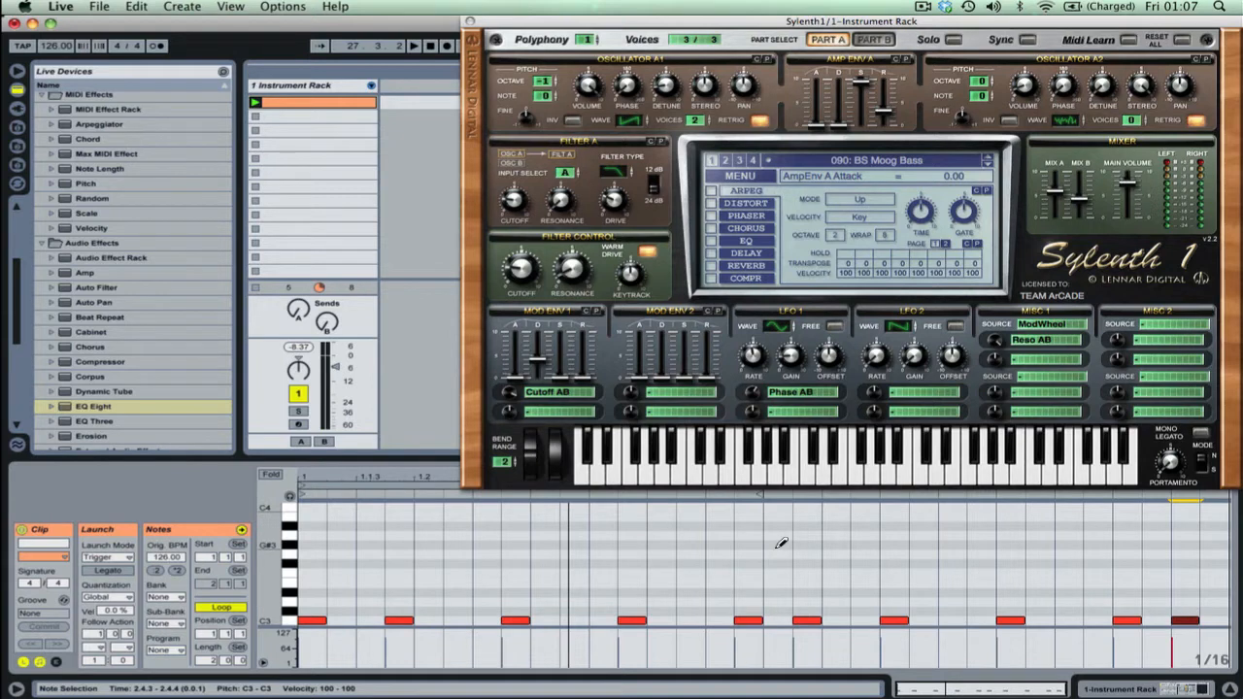
Switch the solo from the first to the second Sylenth1 chain and close the first chain's plug-in window
{"action": "double_click", "coordinate": [311, 85]}
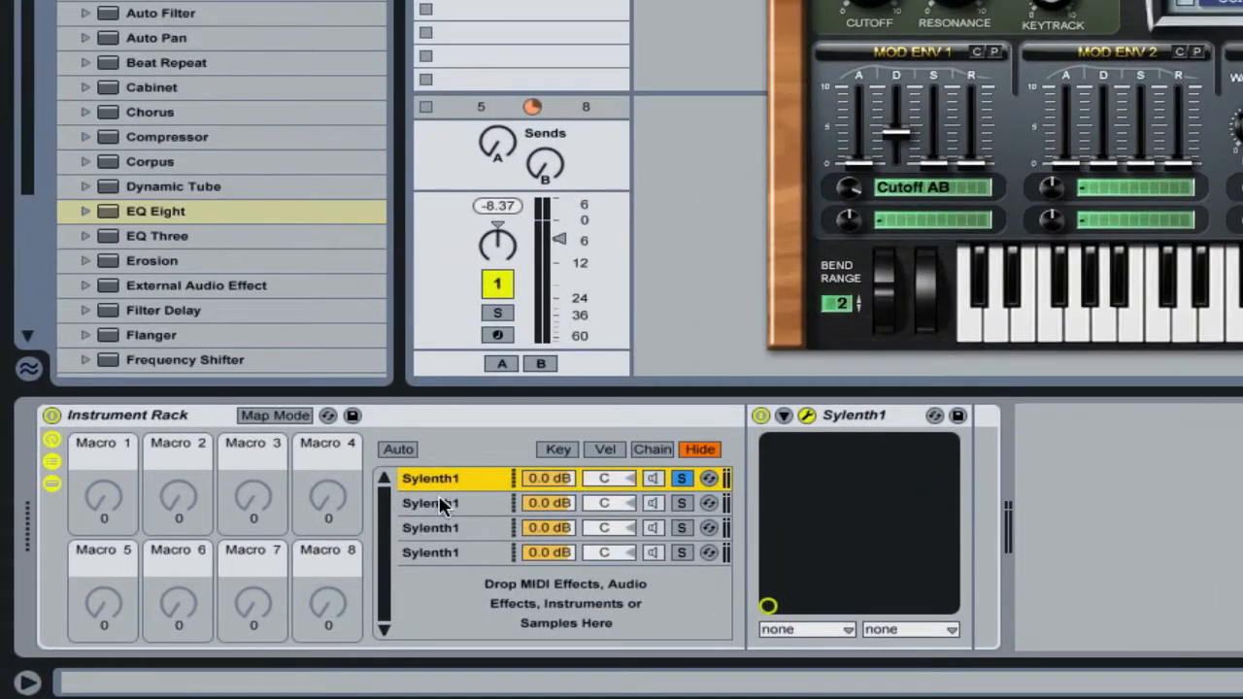
{"action": "left_click", "coordinate": [442, 503]}
{"action": "left_click", "coordinate": [682, 503]}
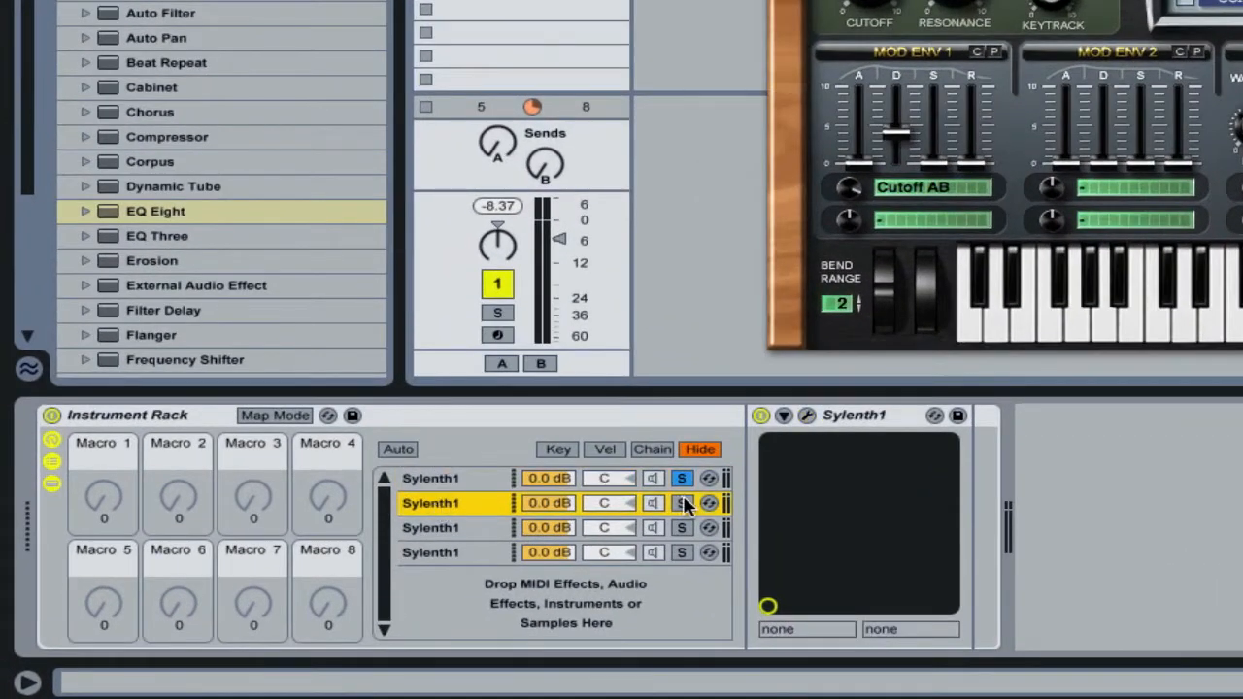
{"action": "left_click", "coordinate": [685, 481]}
{"action": "left_click", "coordinate": [474, 477]}
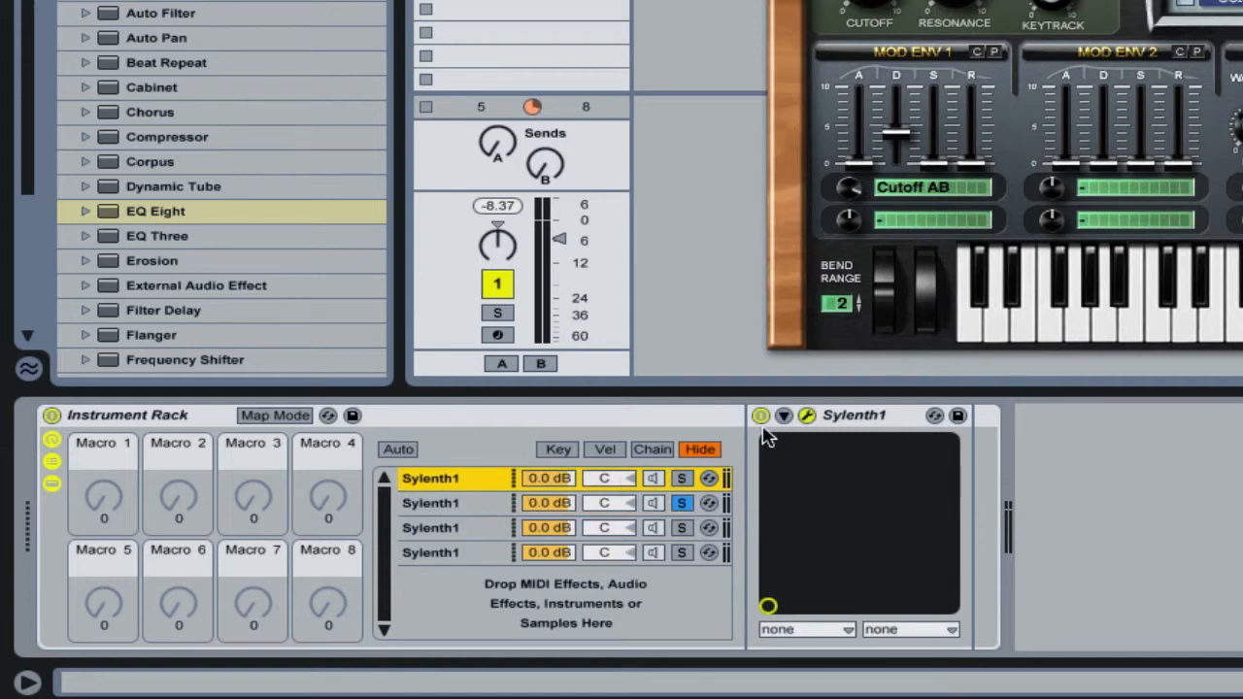
{"action": "left_click", "coordinate": [807, 417]}
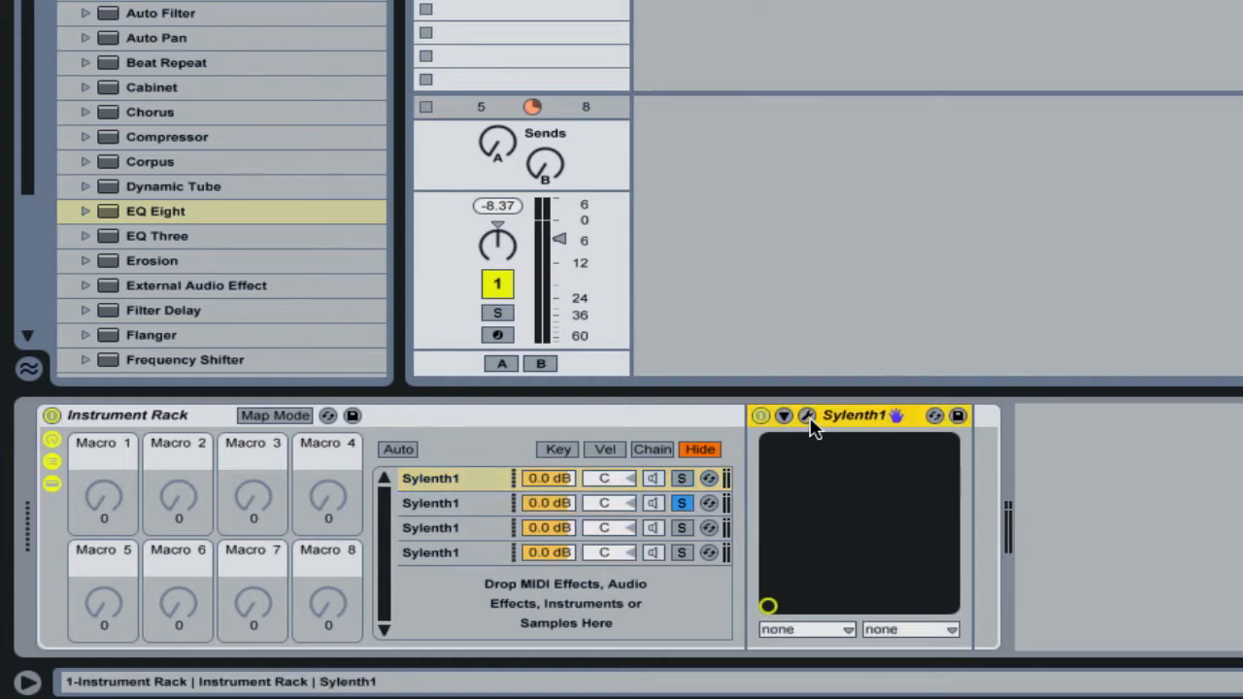
Switch between the first two Sylenth1 chains with the first chain's plug-in window open, and close that window
{"action": "left_click", "coordinate": [808, 419]}
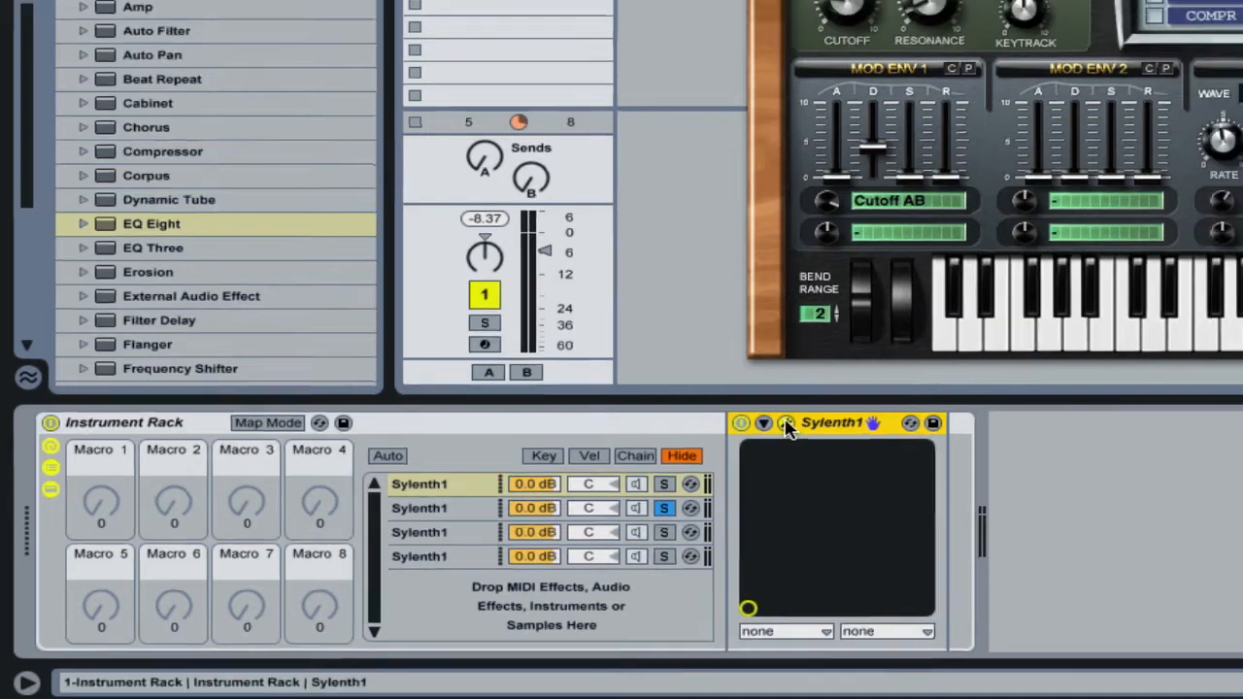
{"action": "left_click", "coordinate": [808, 417]}
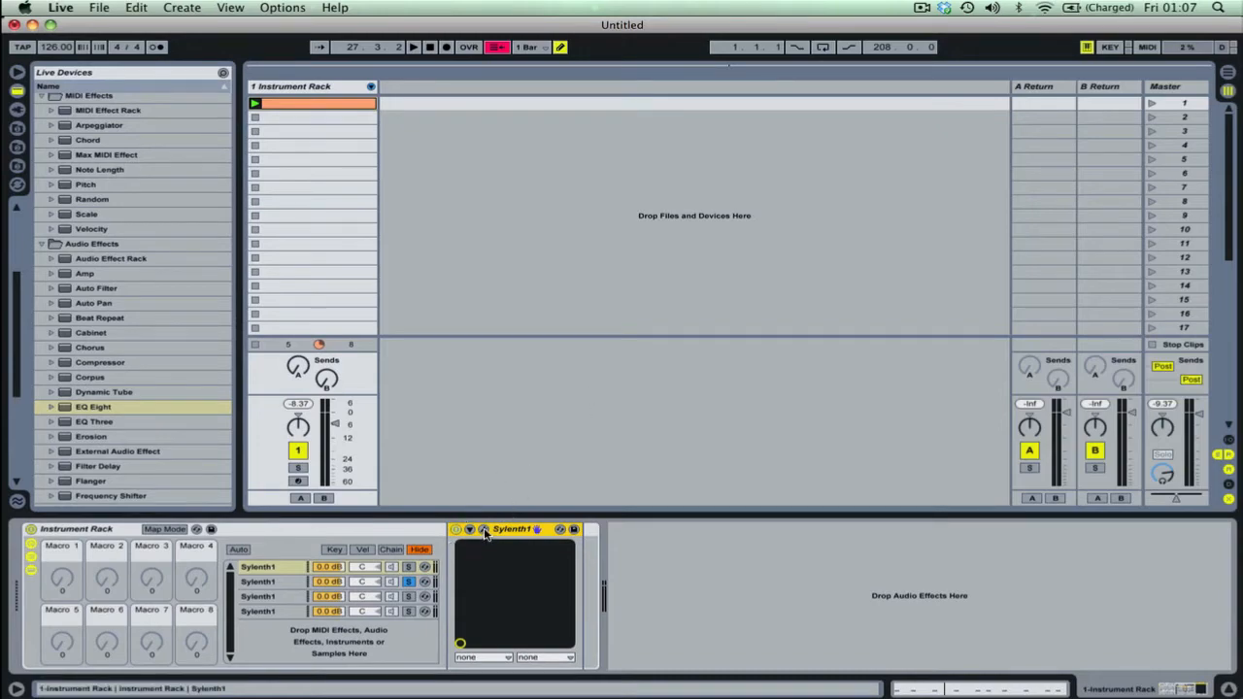
{"action": "left_click", "coordinate": [485, 532]}
{"action": "left_click", "coordinate": [258, 583]}
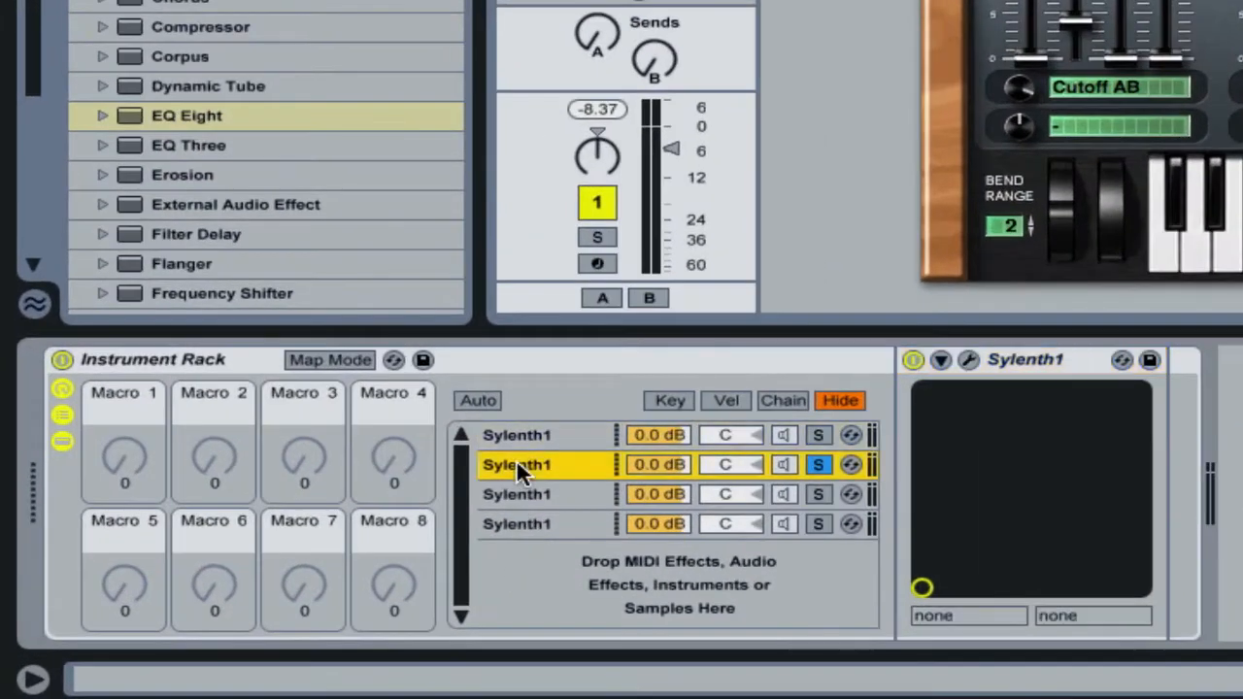
{"action": "left_click", "coordinate": [525, 434]}
{"action": "left_click", "coordinate": [525, 466]}
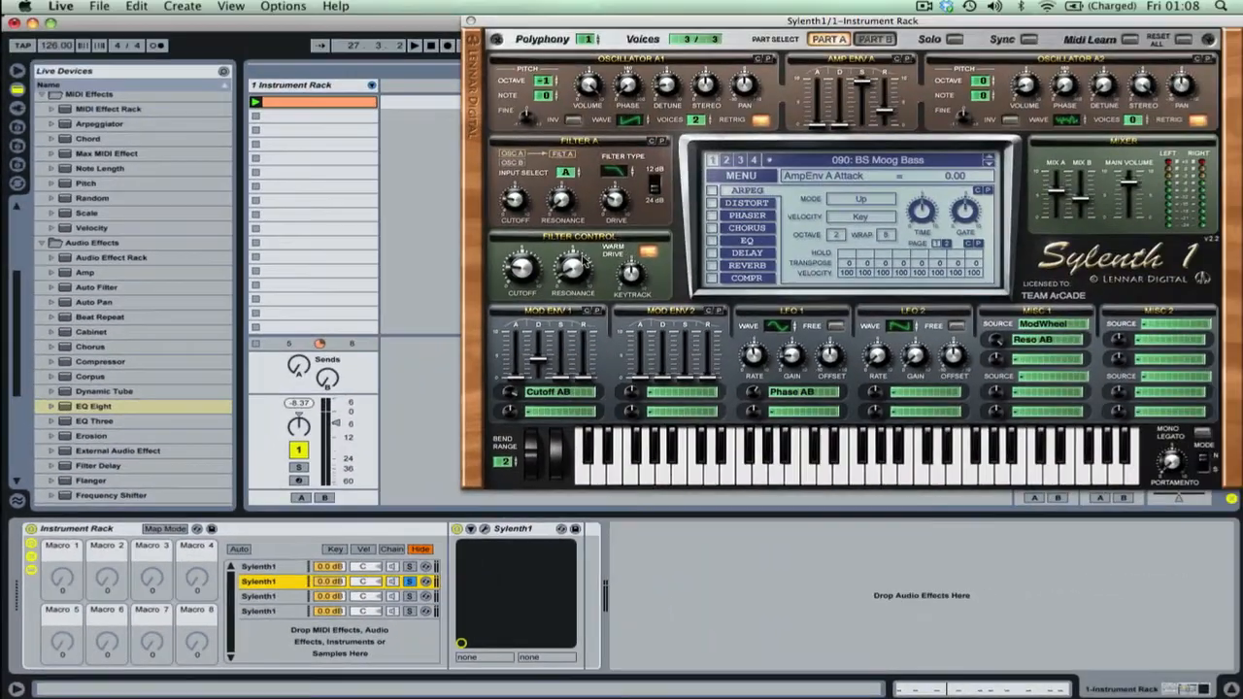
{"action": "left_click", "coordinate": [275, 567]}
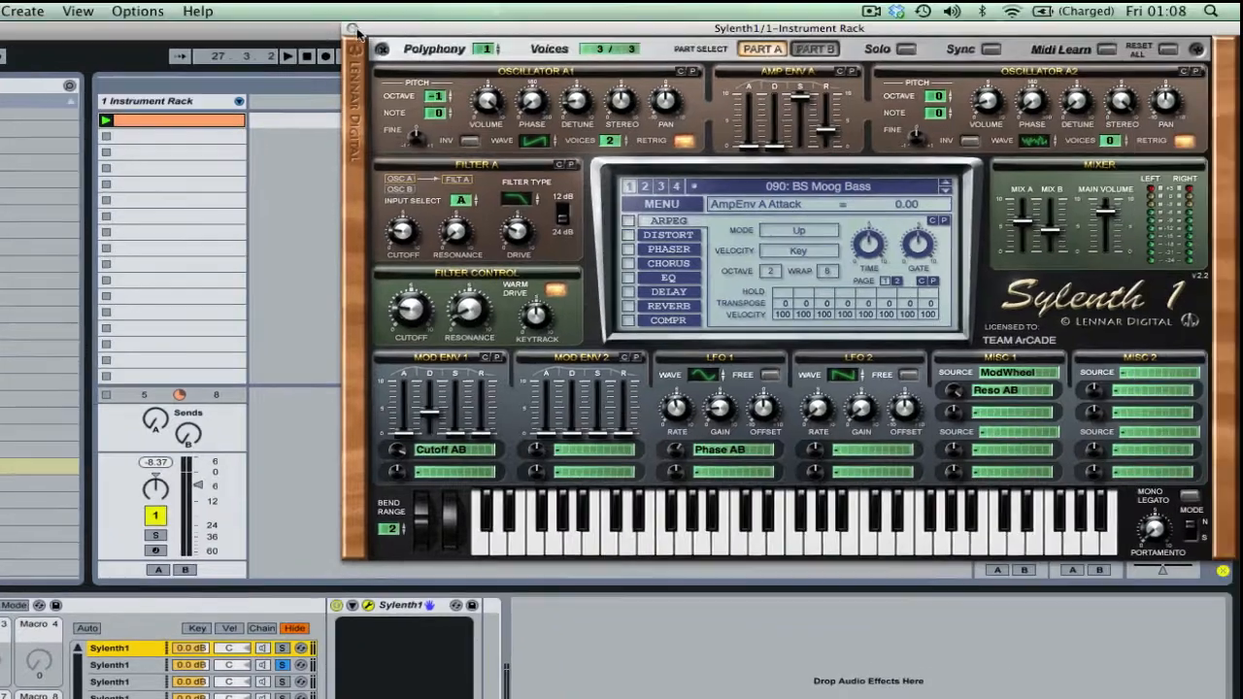
{"action": "left_click", "coordinate": [351, 30]}
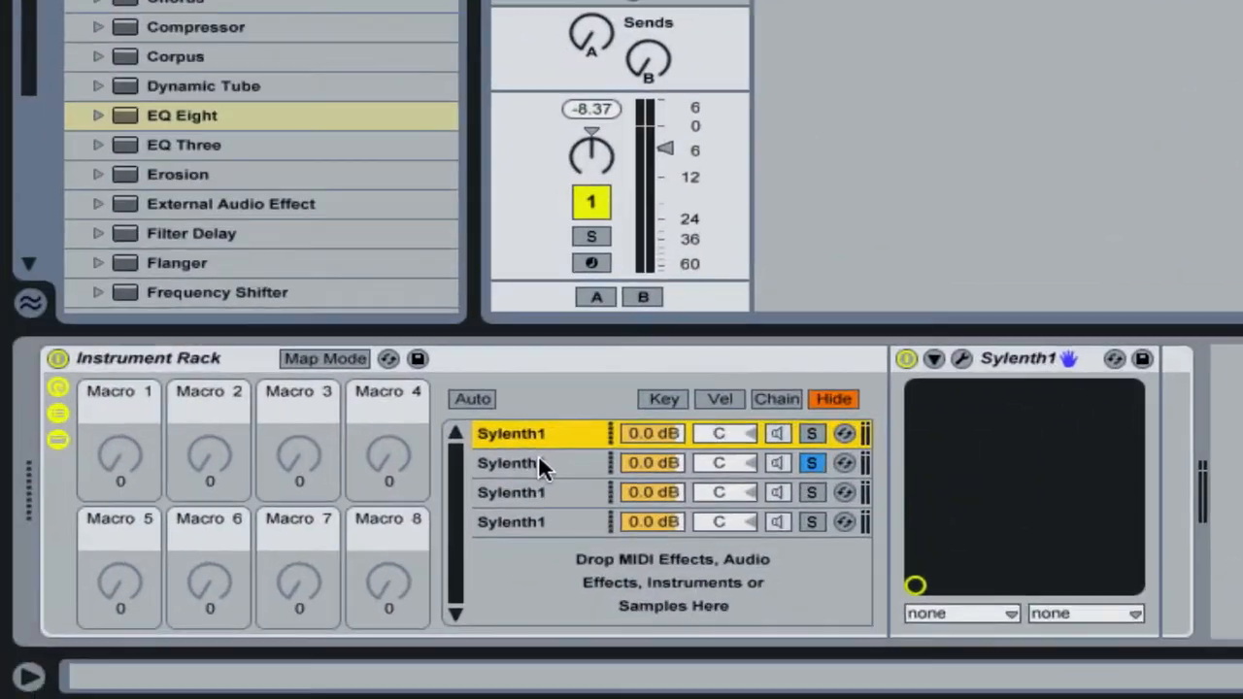
Open the second Sylenth1 chain's plug-in window and load preset 030: KEY Fifth House in it
{"action": "left_click", "coordinate": [134, 657]}
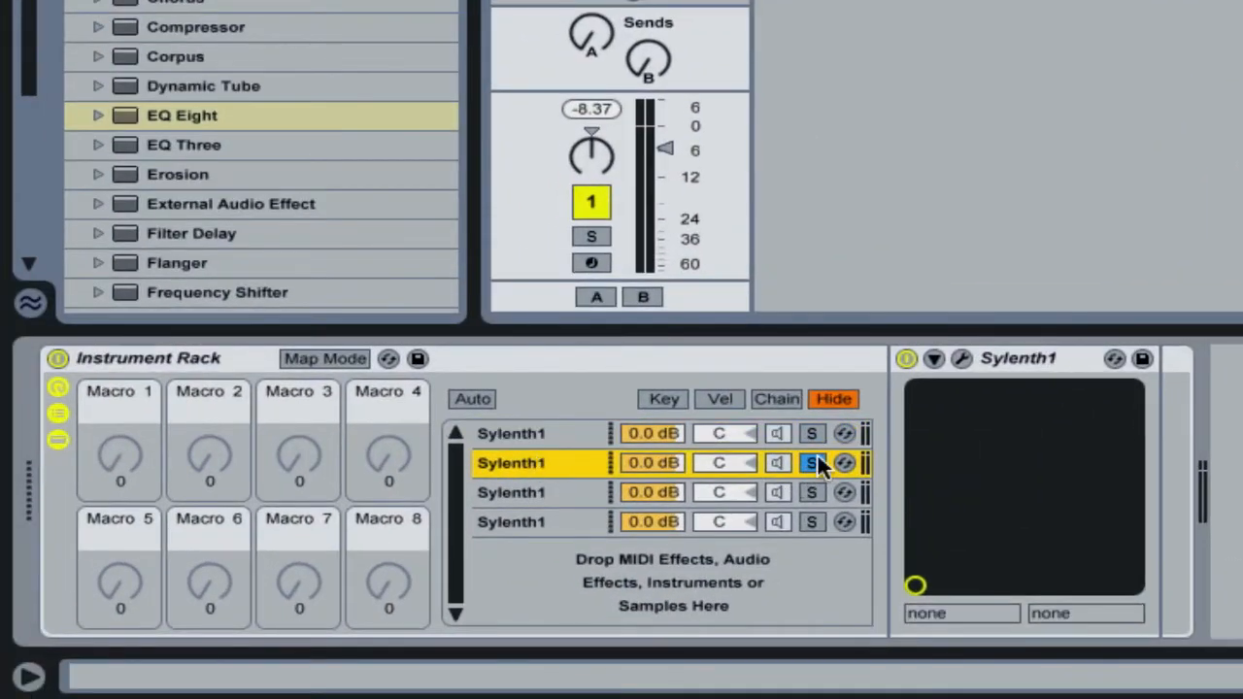
{"action": "left_click", "coordinate": [963, 358]}
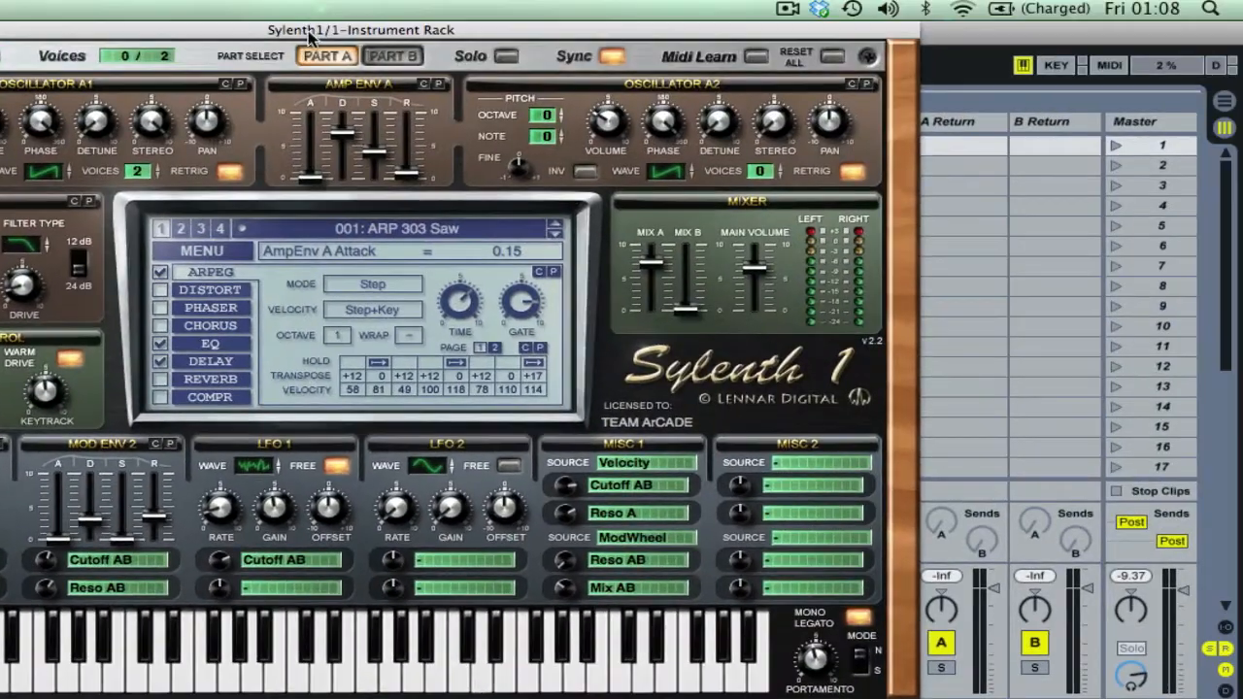
{"action": "left_click_drag", "start_coordinate": [313, 32], "coordinate": [567, 32]}
{"action": "left_click", "coordinate": [621, 231]}
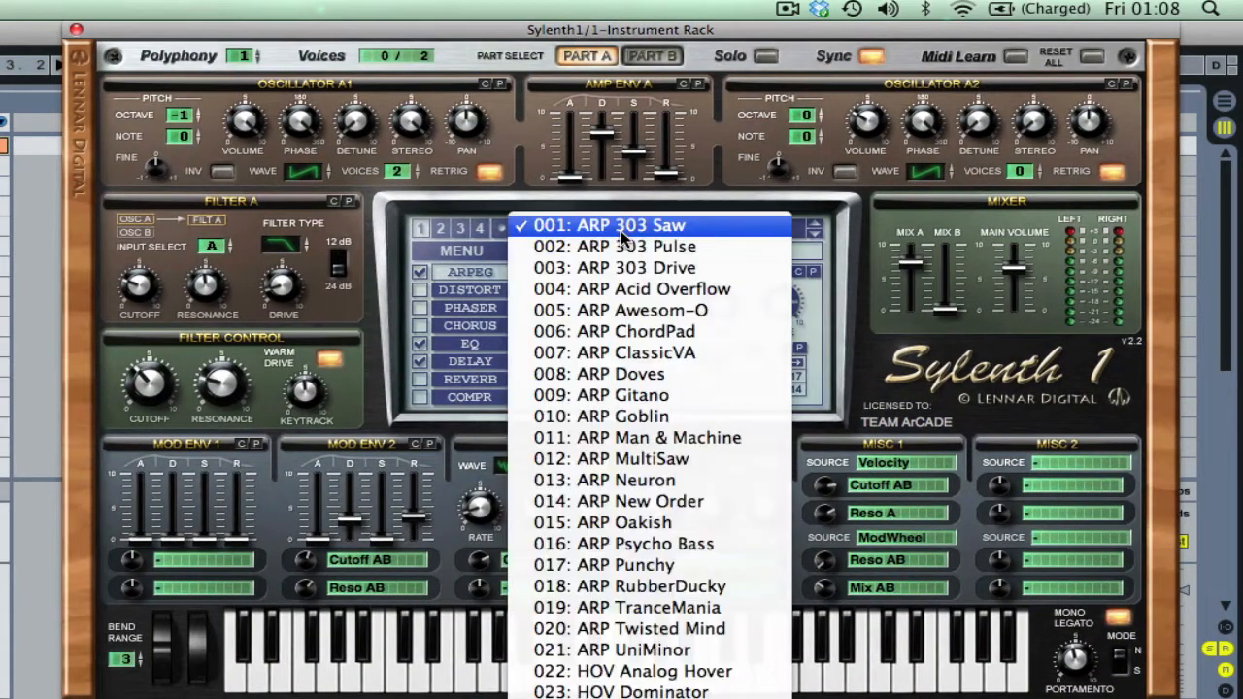
{"action": "scroll", "coordinate": [649, 388], "scroll_direction": "down", "scroll_amount": 15}
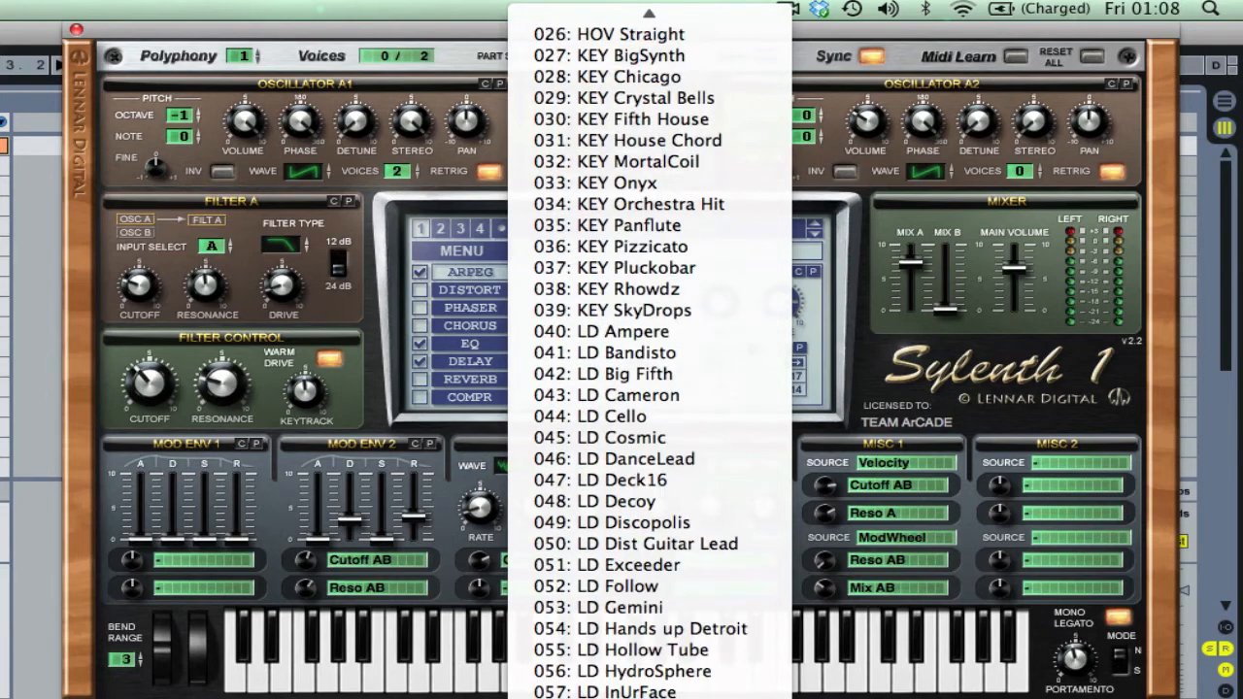
{"action": "scroll", "coordinate": [648, 359], "scroll_direction": "up", "scroll_amount": 1}
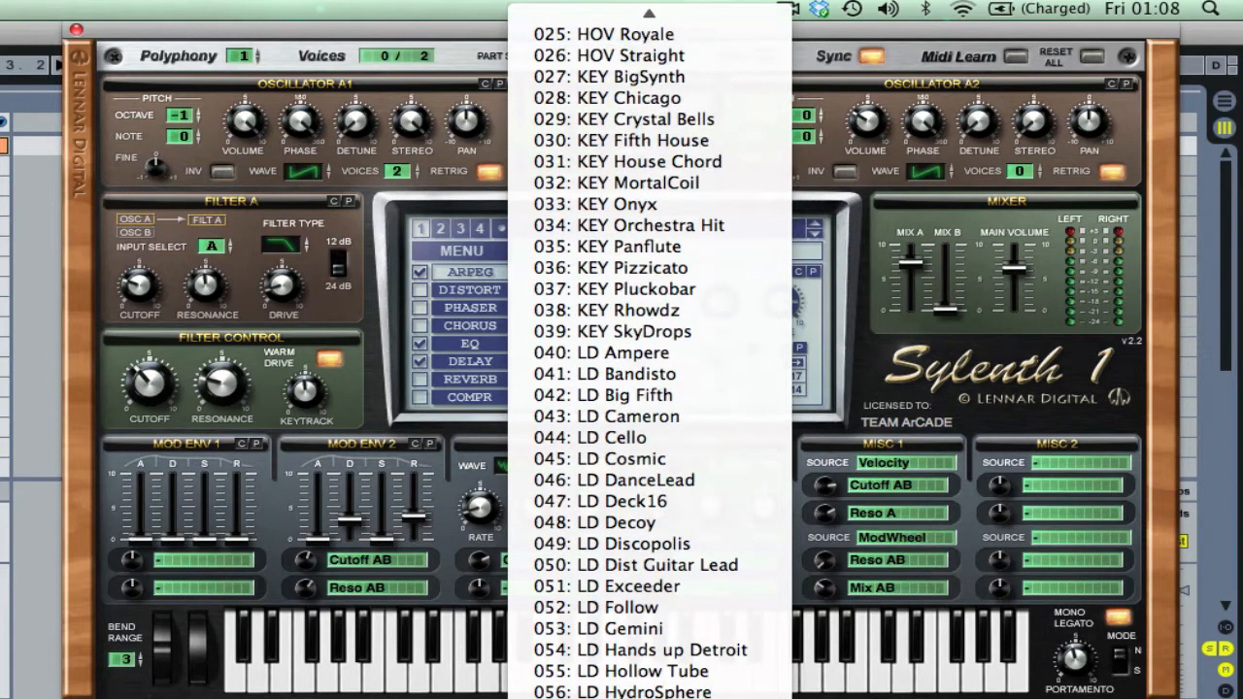
{"action": "left_click", "coordinate": [631, 141]}
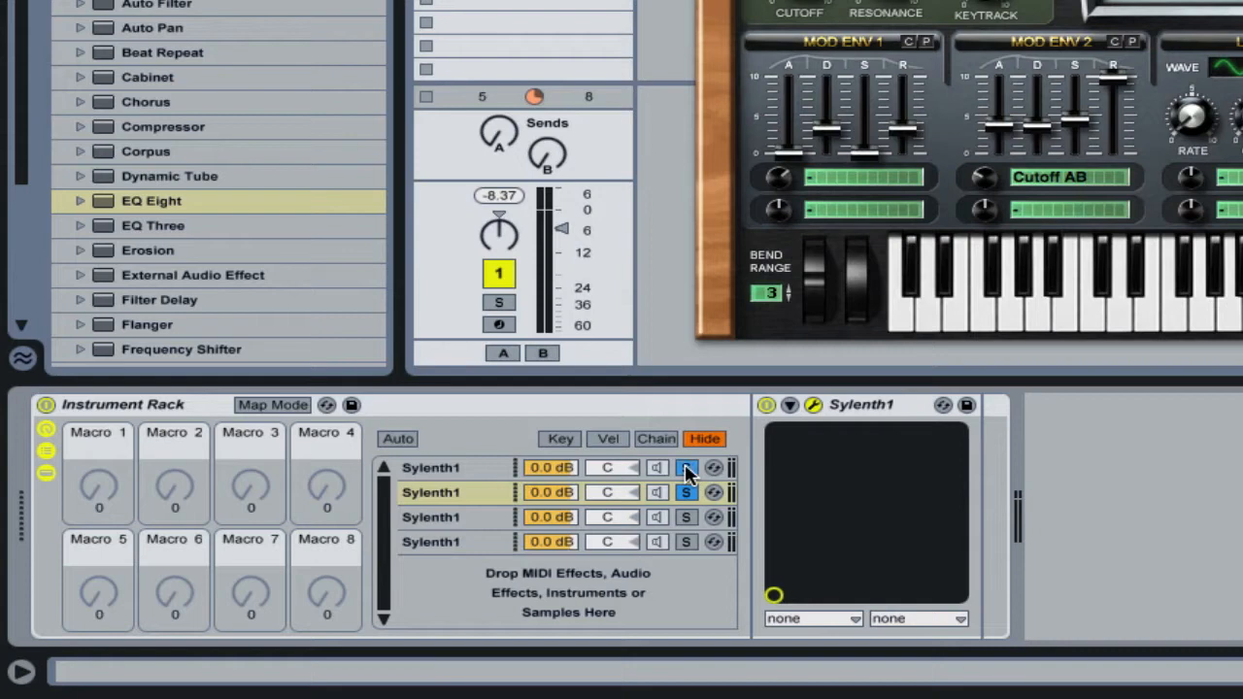
Change the chain solos so that the first and fourth Sylenth1 chains are soloed together
{"action": "left_click", "coordinate": [686, 470]}
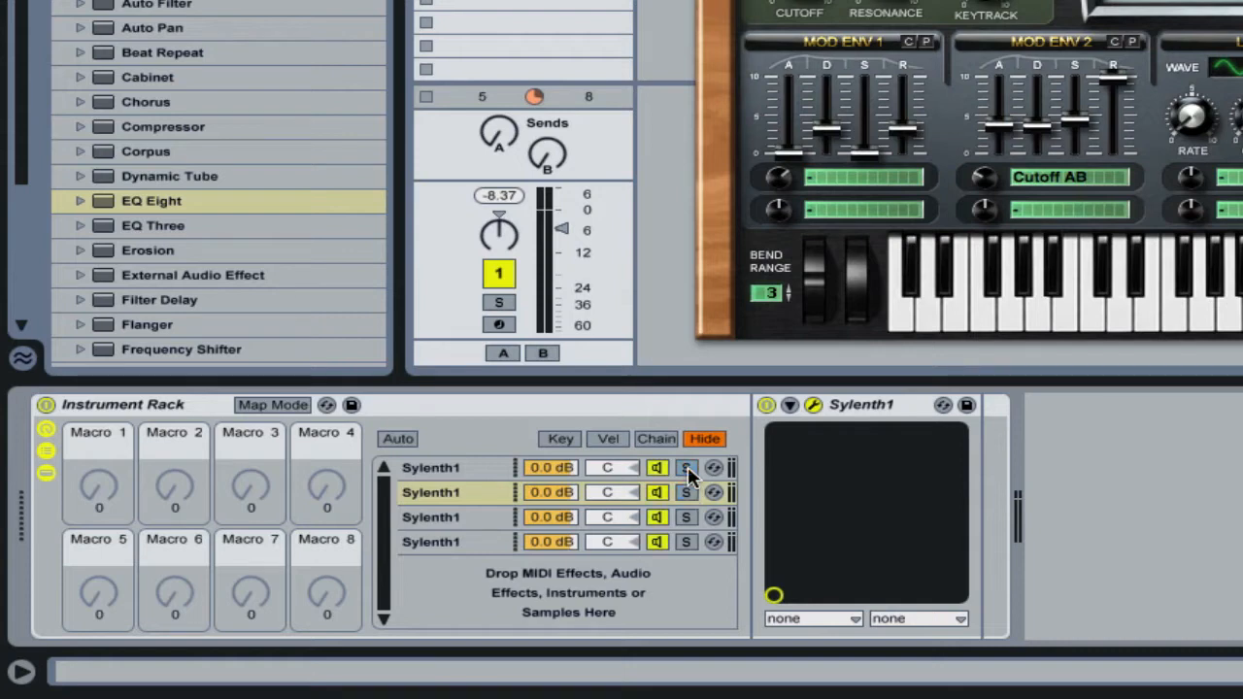
{"action": "left_click", "coordinate": [687, 470]}
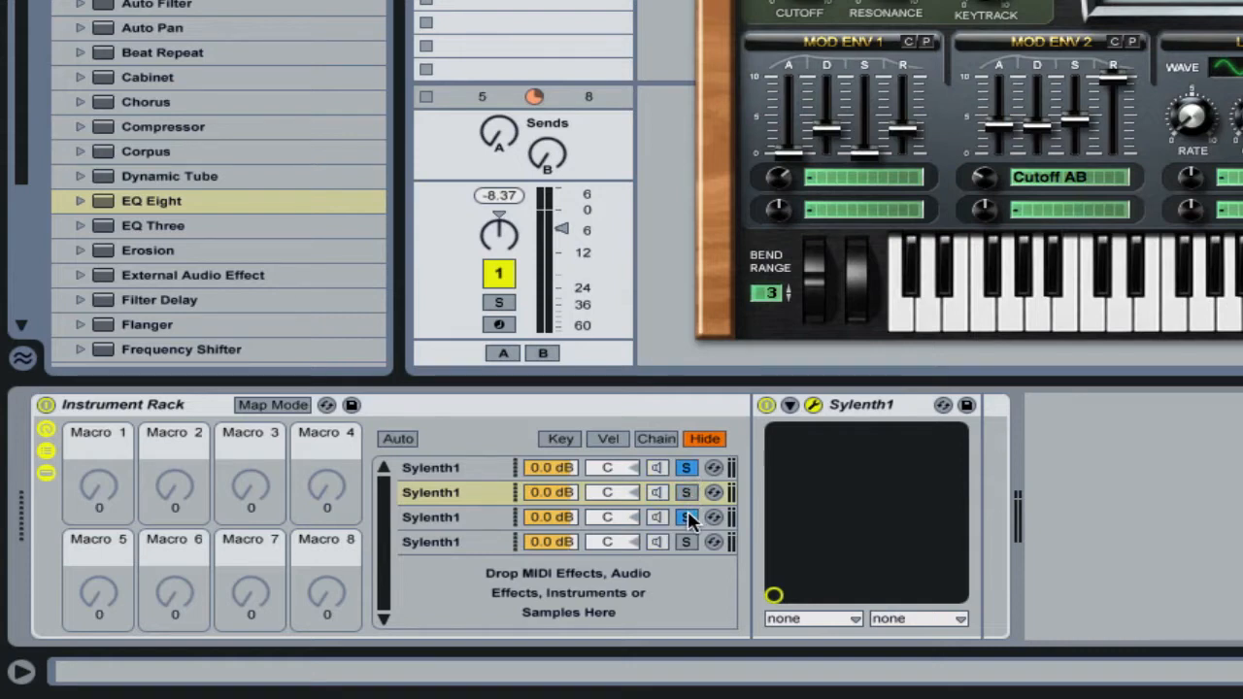
{"action": "left_click", "coordinate": [686, 542]}
{"action": "left_click", "coordinate": [688, 518]}
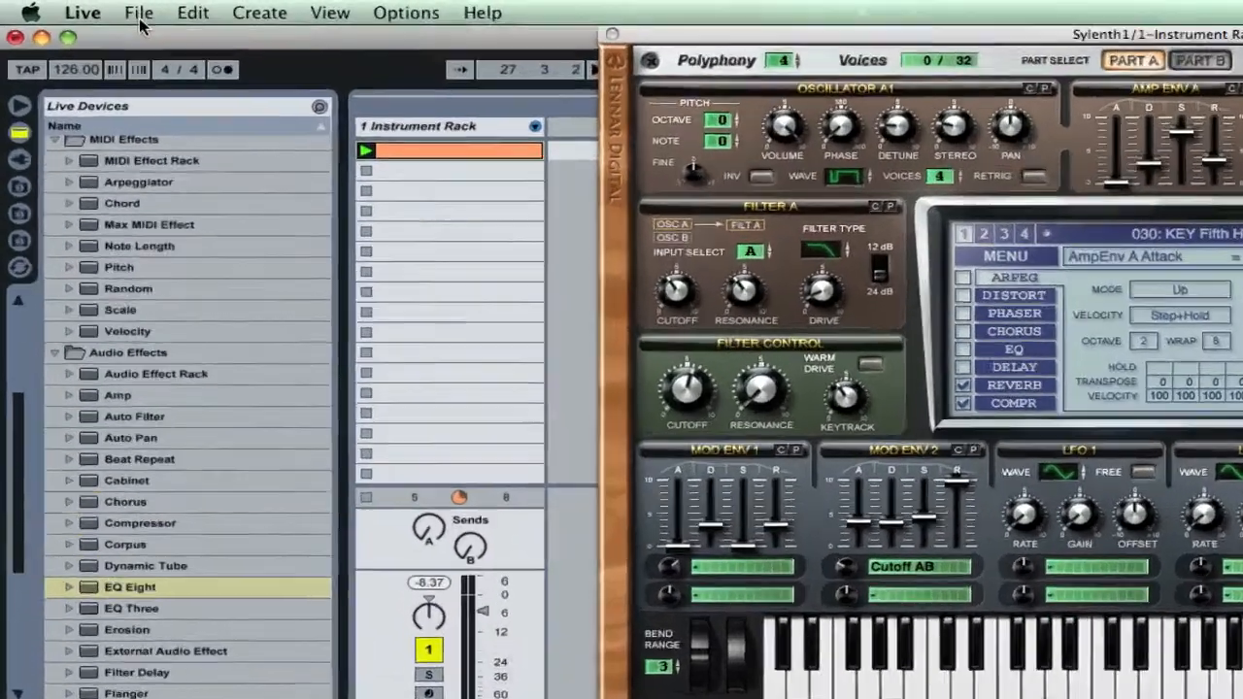
Open the preferences, close the Sylenth1 window covering them, and view the Record Warp Launch page with the Exclusive Solo setting
{"action": "left_click", "coordinate": [194, 24]}
{"action": "mouse_move", "coordinate": [142, 26]}
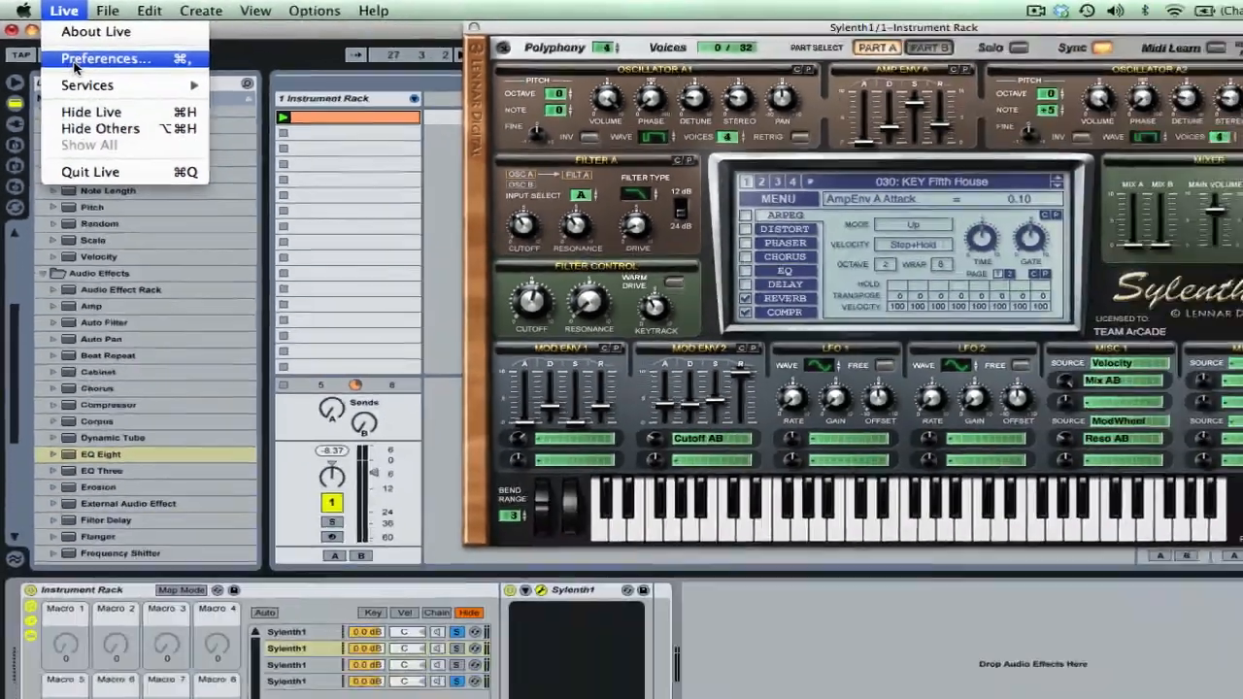
{"action": "left_click", "coordinate": [132, 105]}
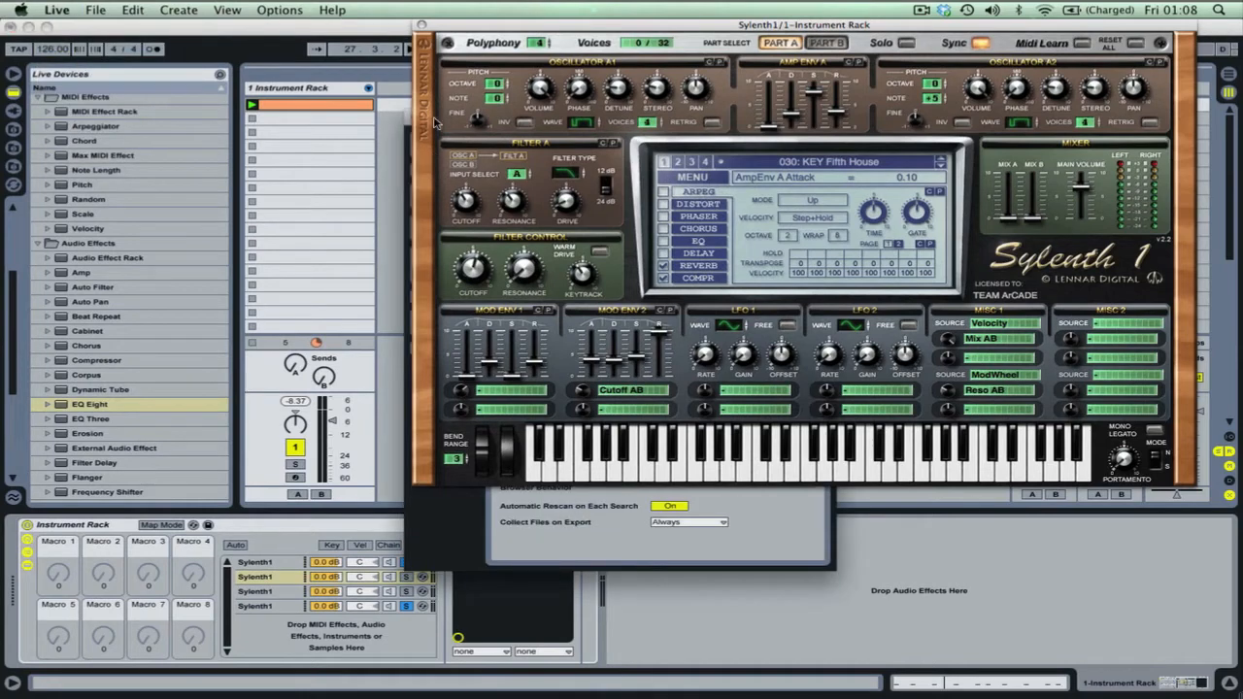
{"action": "left_click", "coordinate": [421, 26]}
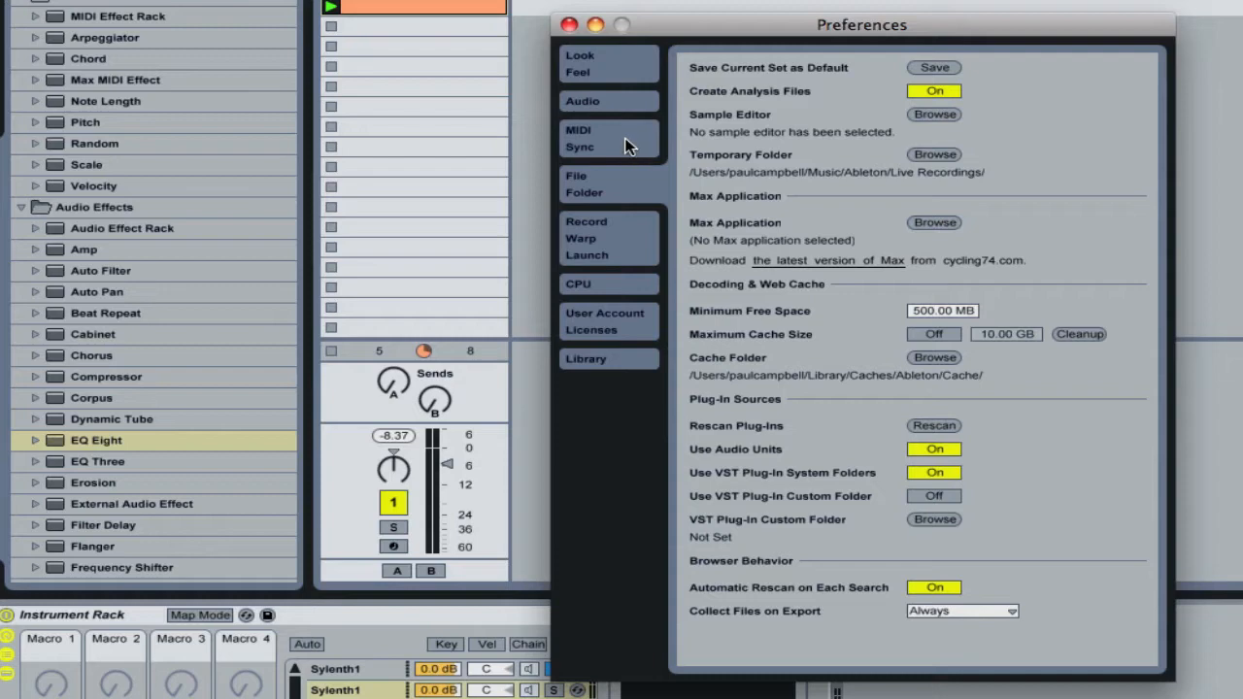
{"action": "left_click", "coordinate": [604, 227]}
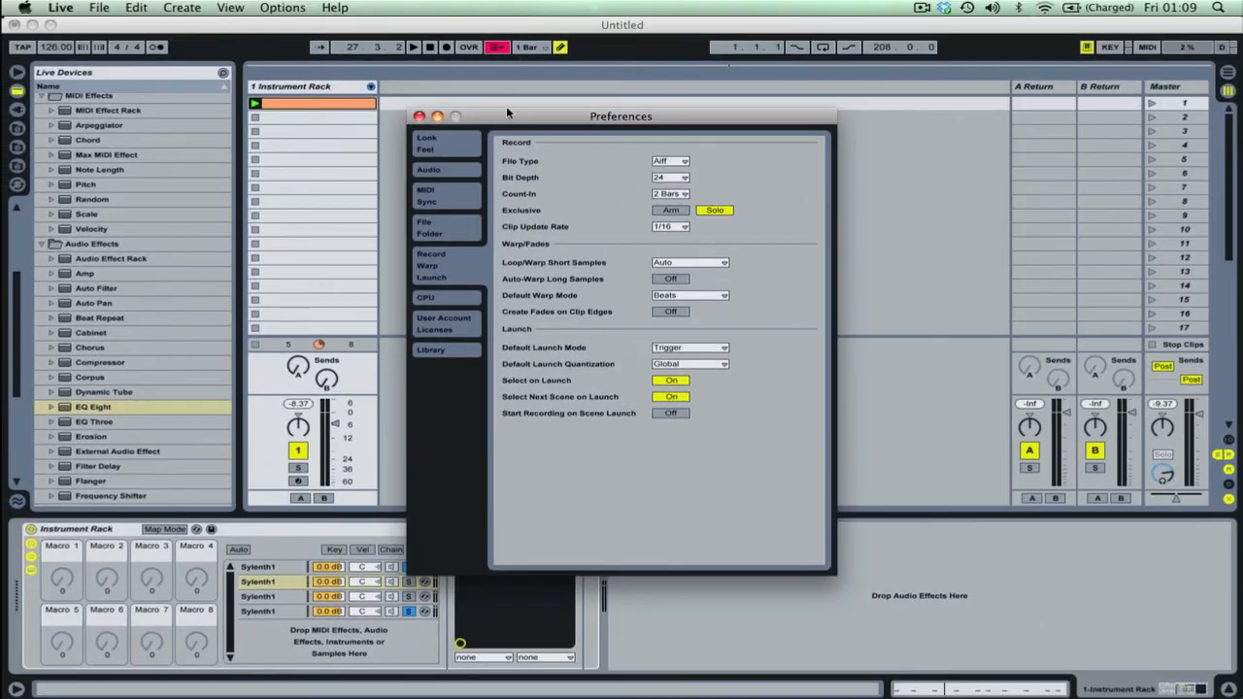
{"action": "left_click_drag", "start_coordinate": [505, 109], "coordinate": [613, 107]}
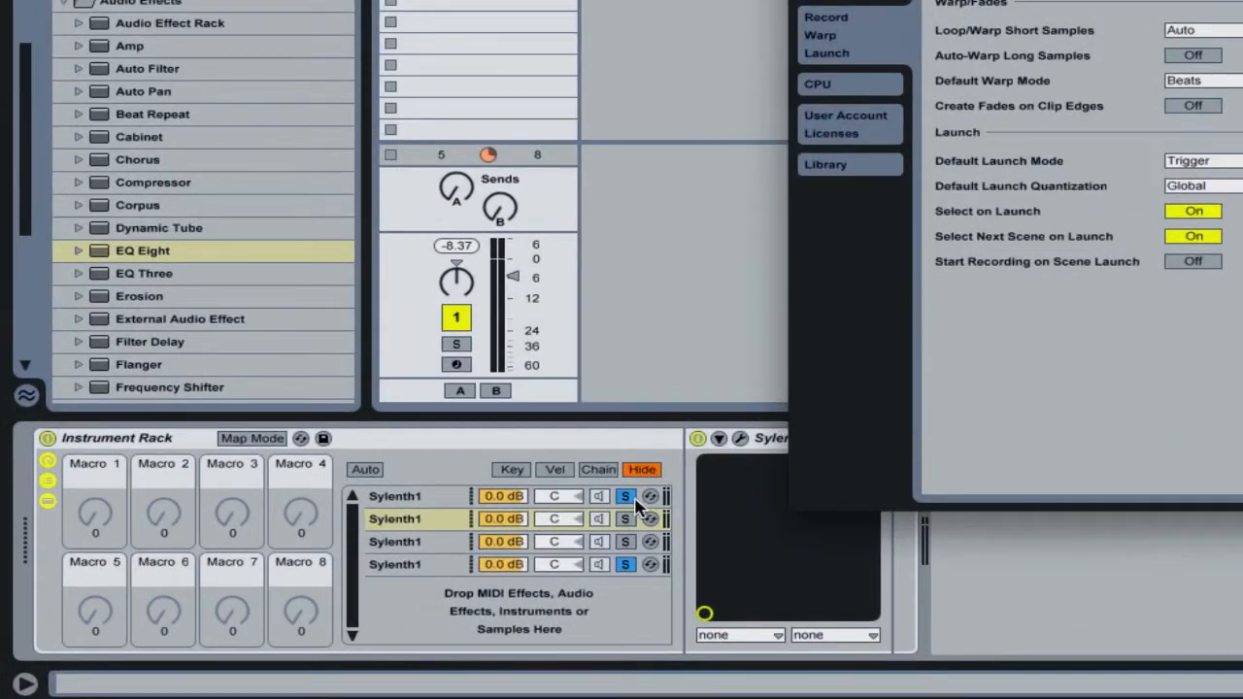
Solo only the second Sylenth1 chain, and reopen and close the preferences
{"action": "key", "text": "Escape"}
{"action": "left_click", "coordinate": [624, 496]}
{"action": "left_click", "coordinate": [625, 518]}
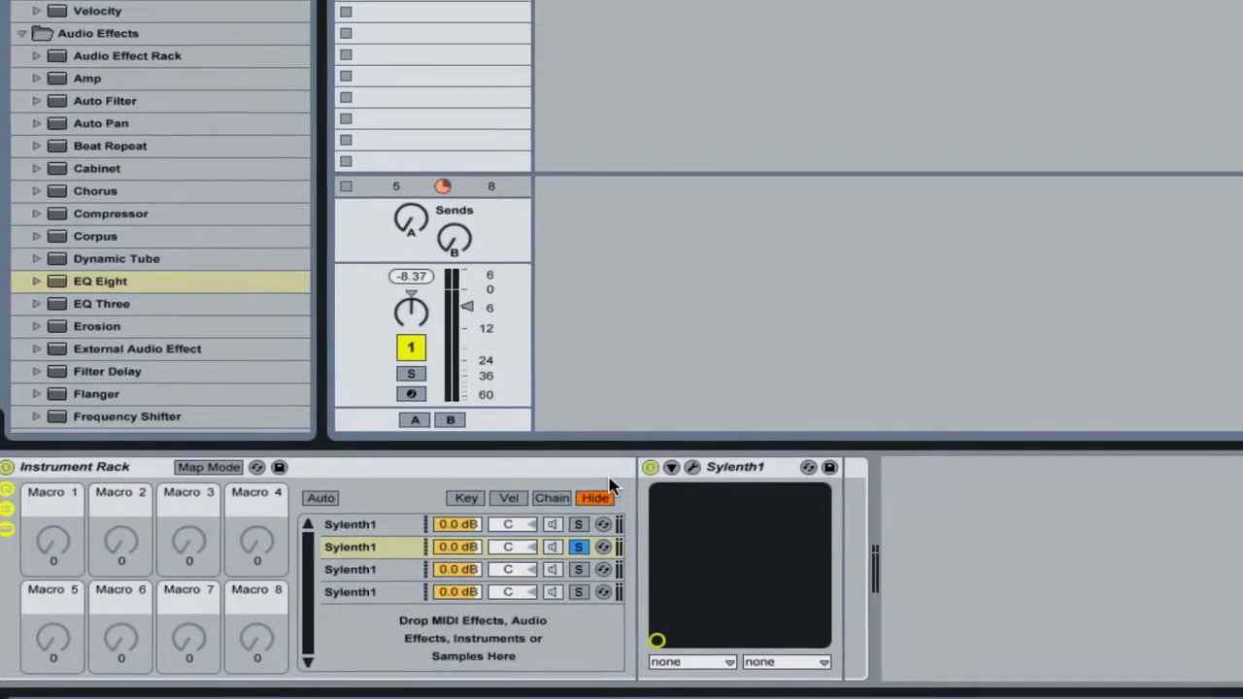
{"action": "key", "text": "super+comma"}
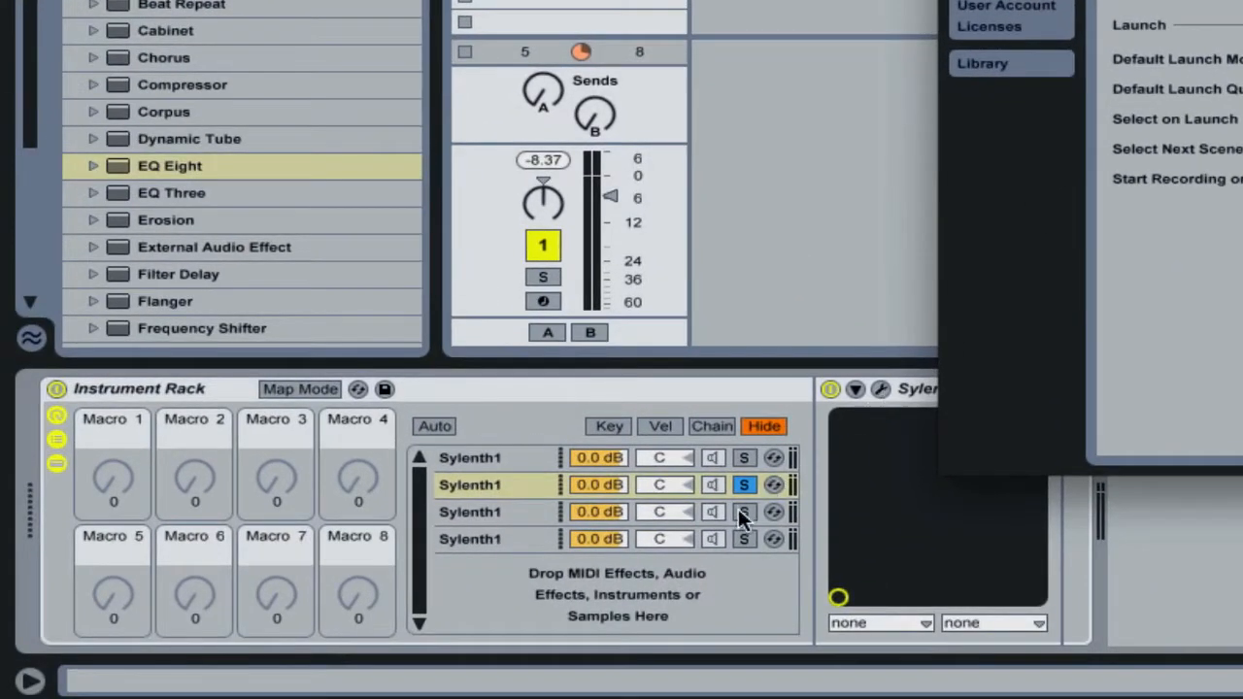
{"action": "key", "text": "super+comma"}
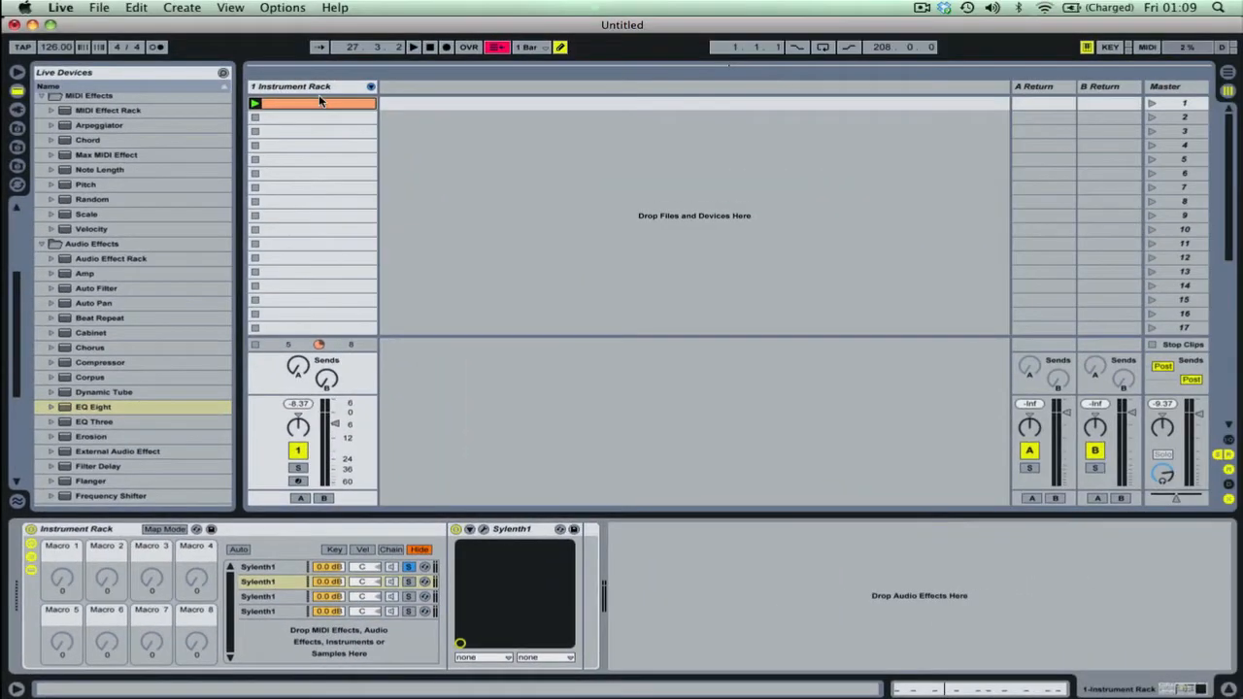
Play the clip through the first two soloed chains, then view and close the second chain's Sylenth1 window
{"action": "key", "text": "space"}
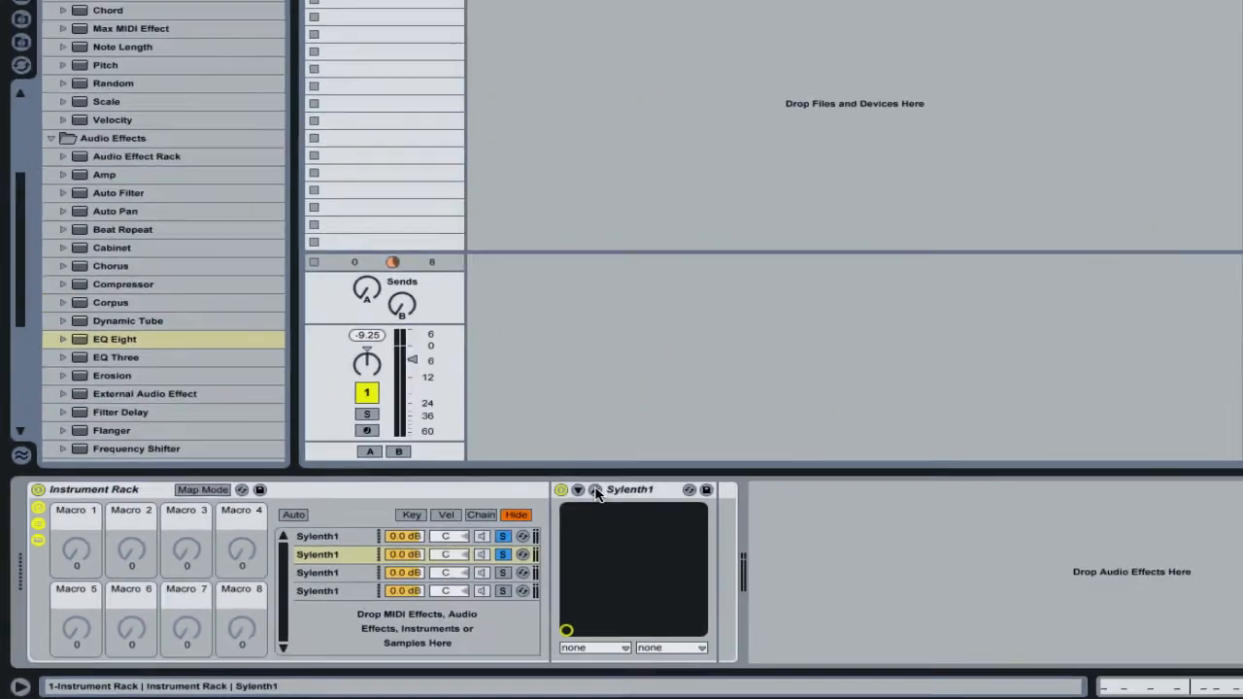
{"action": "left_click", "coordinate": [966, 359]}
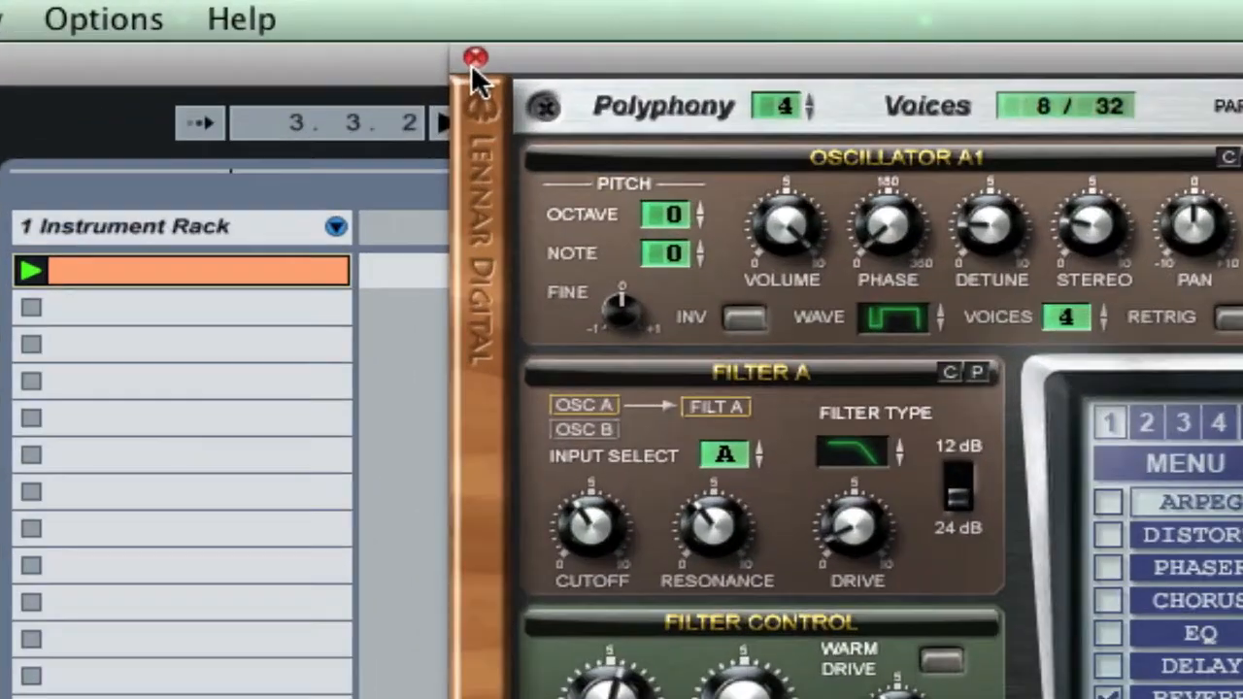
{"action": "left_click", "coordinate": [423, 21]}
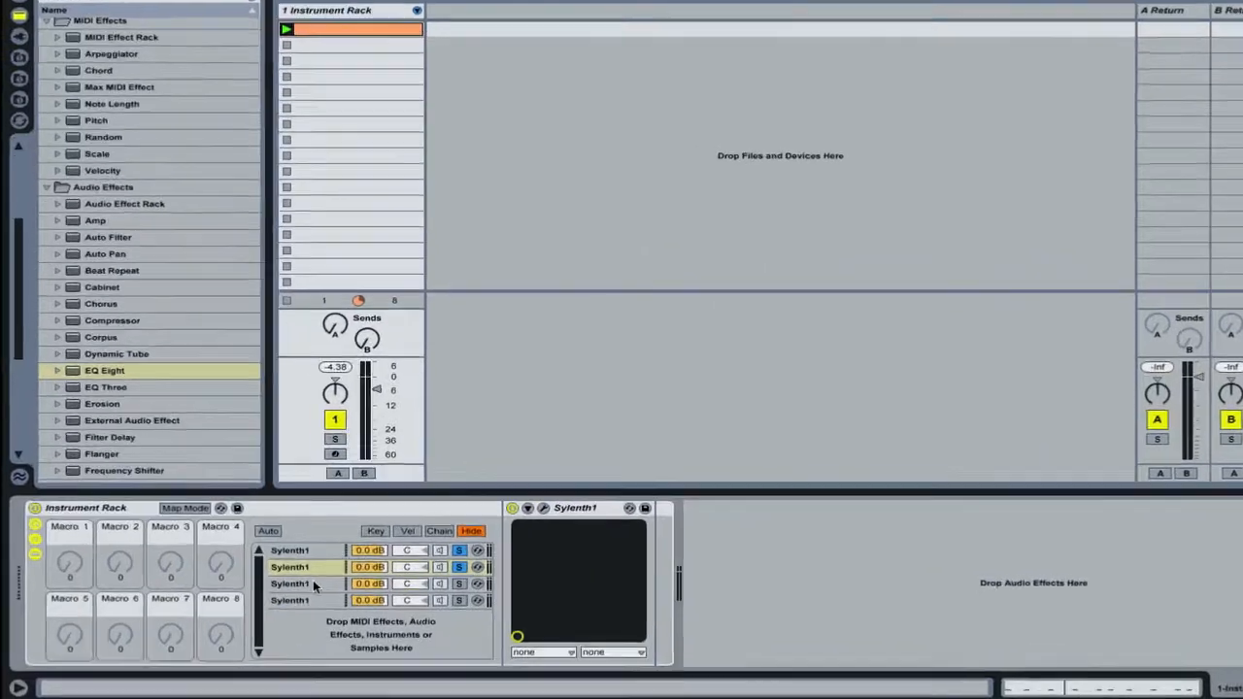
Solo the third Sylenth1 chain as well and open its plug-in window to browse the preset list
{"action": "left_click", "coordinate": [278, 596]}
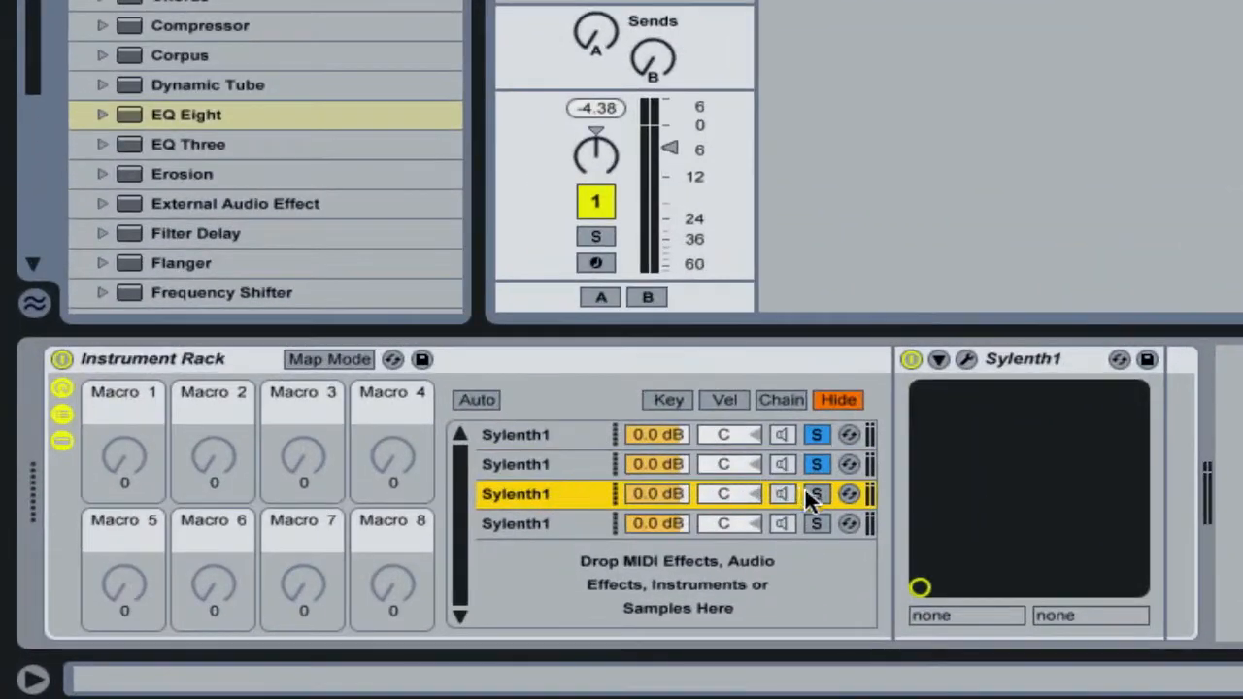
{"action": "left_click", "coordinate": [967, 357]}
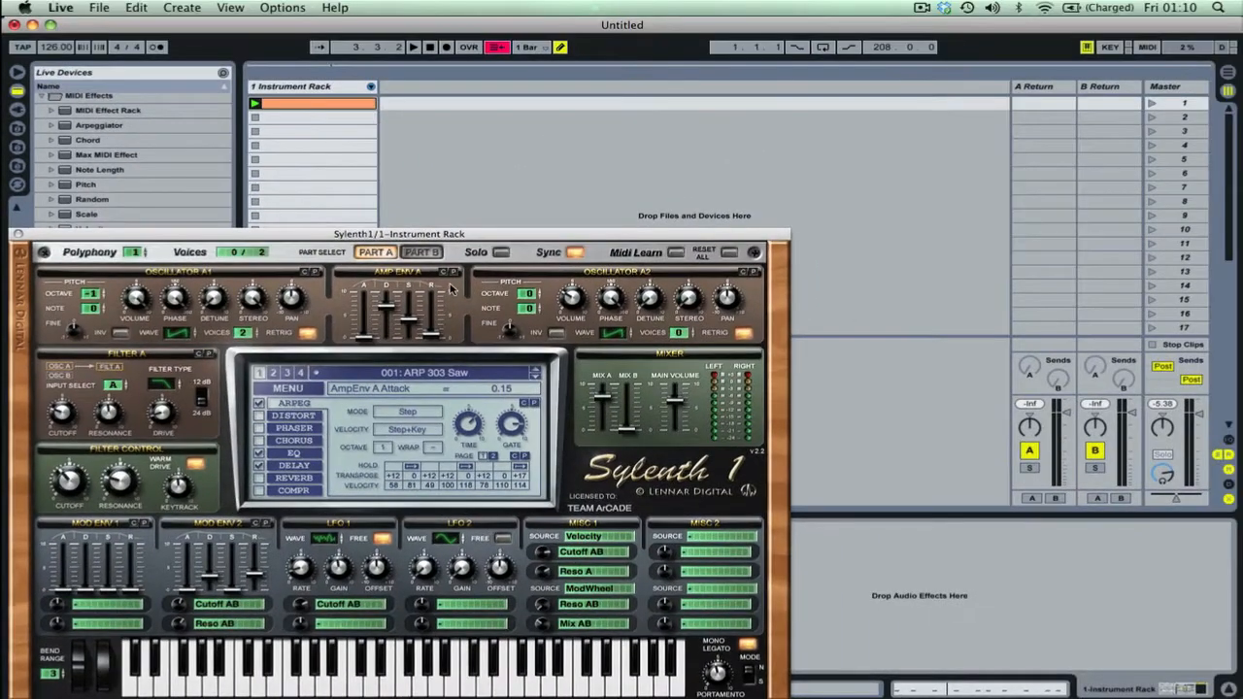
{"action": "left_click_drag", "start_coordinate": [433, 229], "coordinate": [692, 16]}
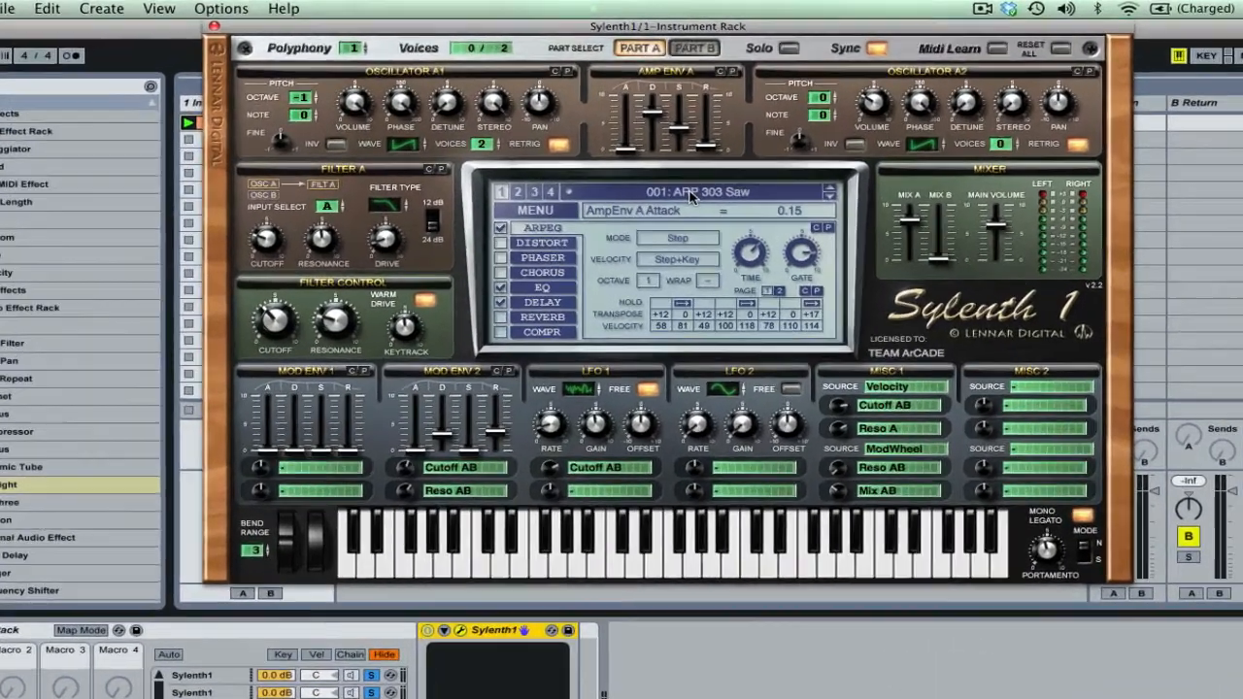
{"action": "left_click", "coordinate": [680, 162]}
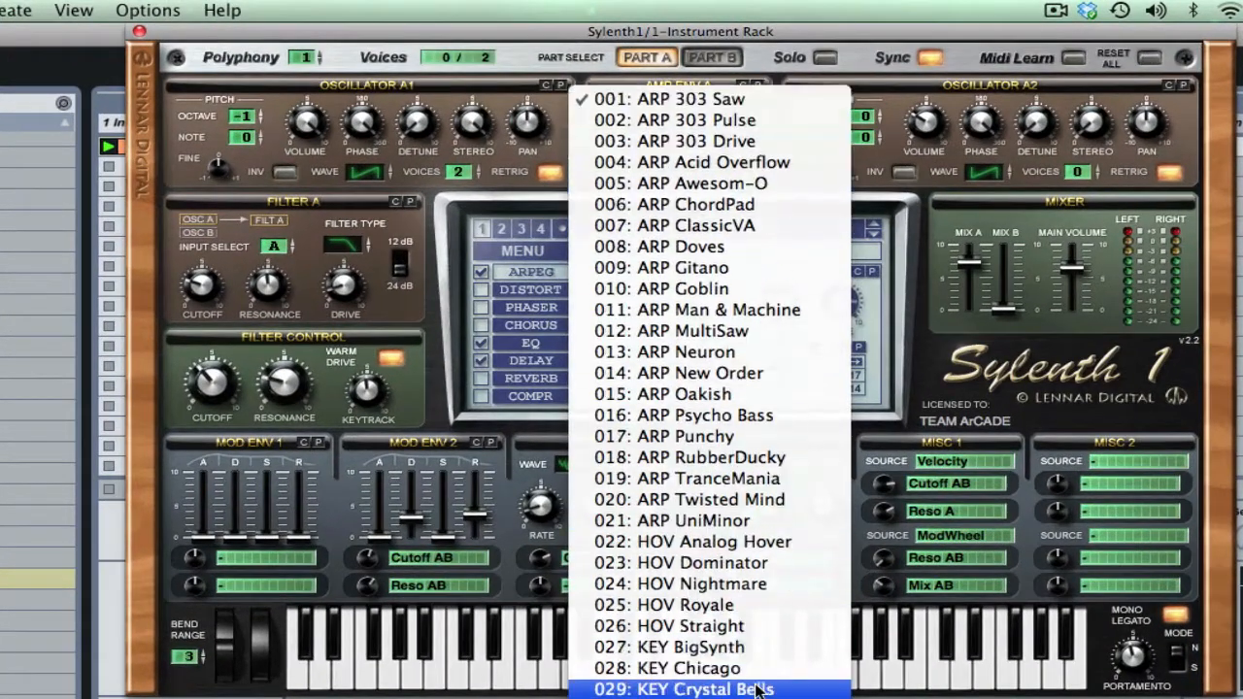
{"action": "scroll", "coordinate": [758, 690], "scroll_direction": "down", "scroll_amount": 5}
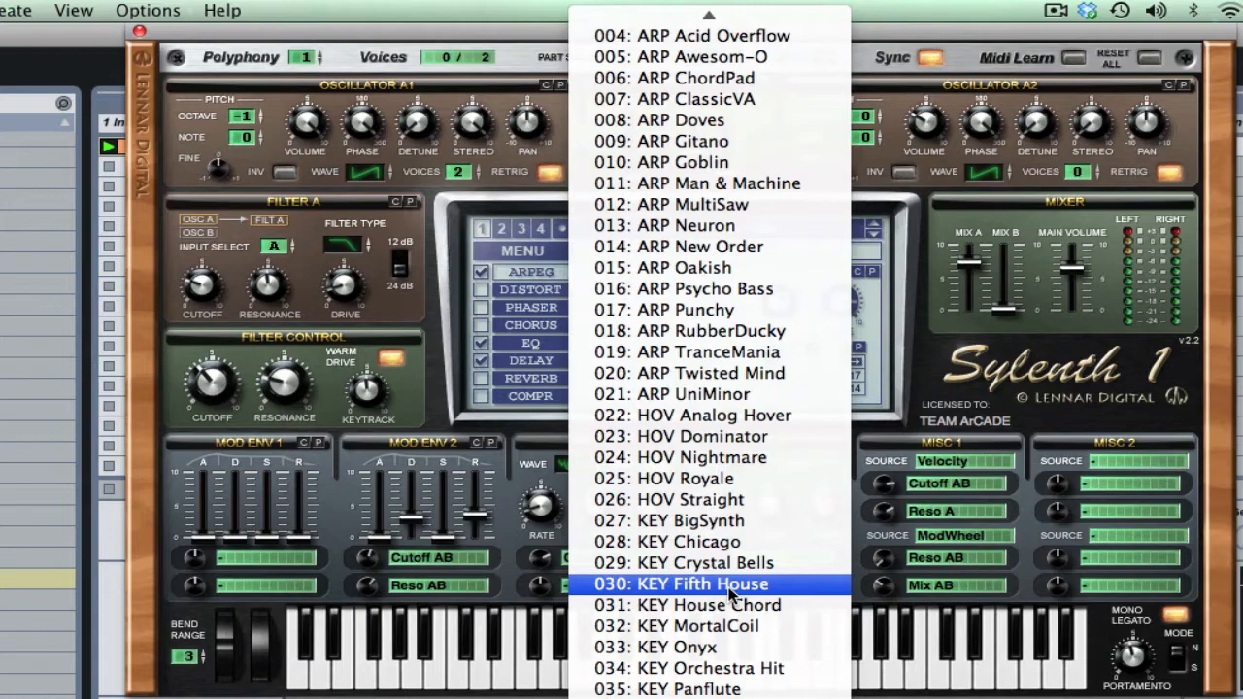
{"action": "scroll", "coordinate": [748, 587], "scroll_direction": "down", "scroll_amount": 2}
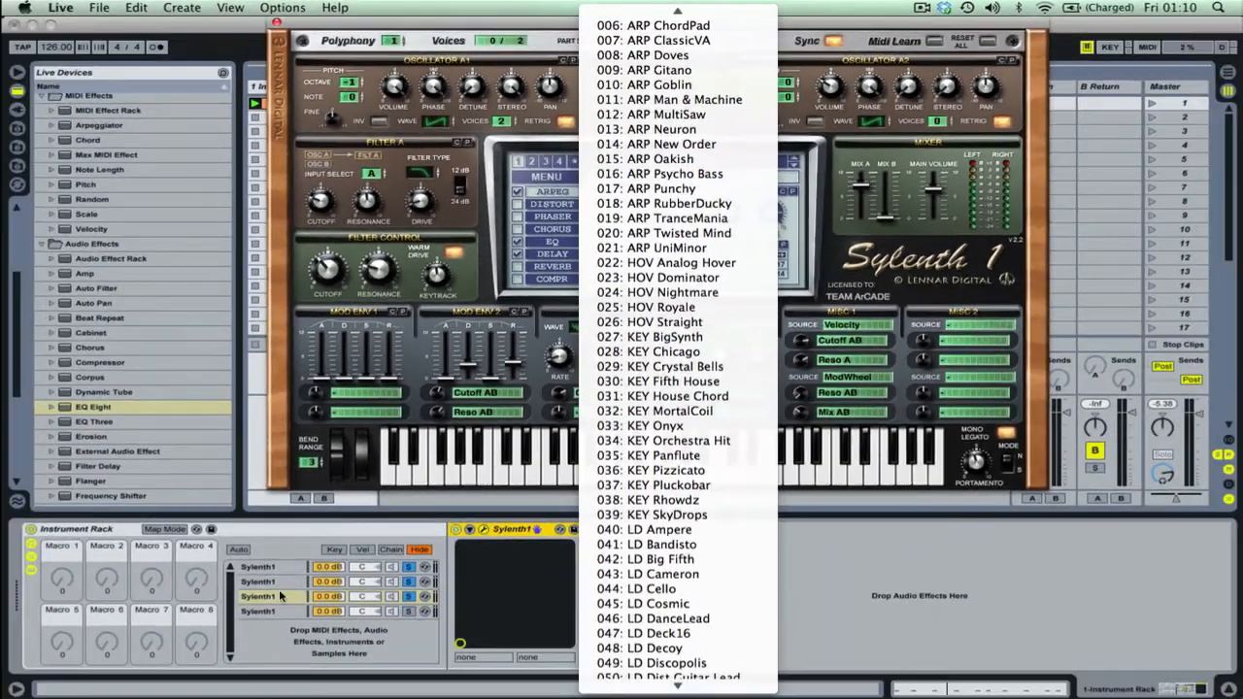
{"action": "left_click", "coordinate": [279, 590]}
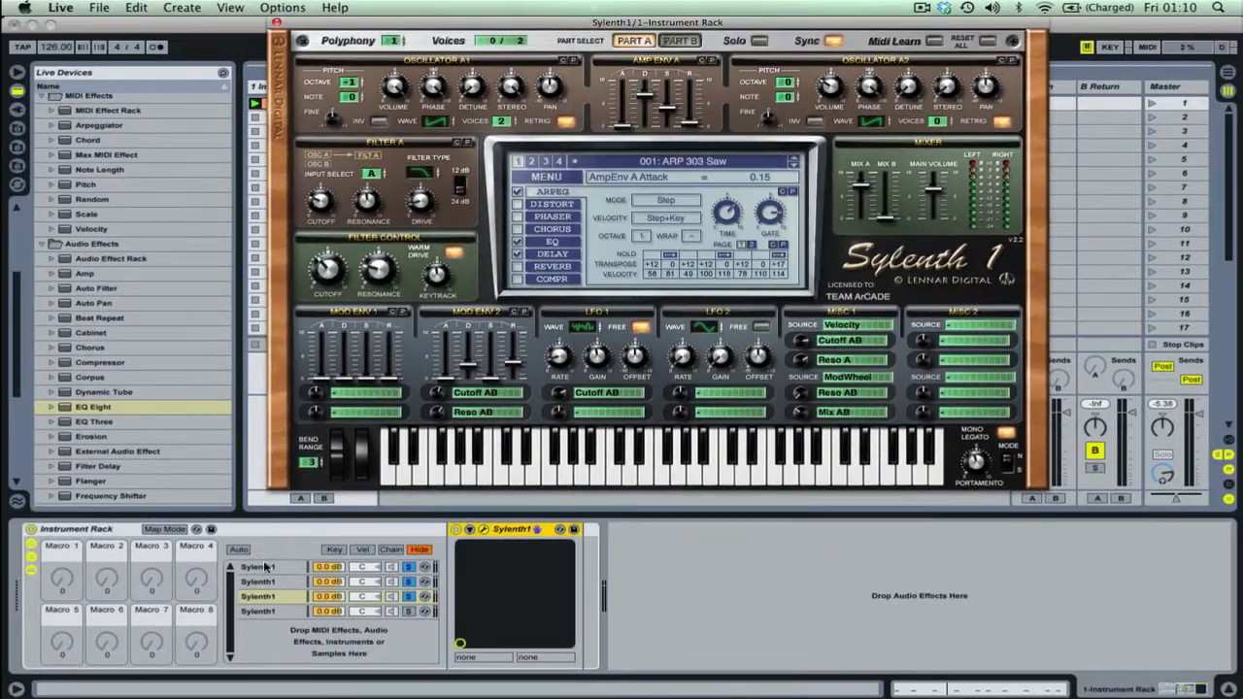
Rename the first Sylenth1 chain in the rack as Moog Bass
{"action": "left_click", "coordinate": [253, 567]}
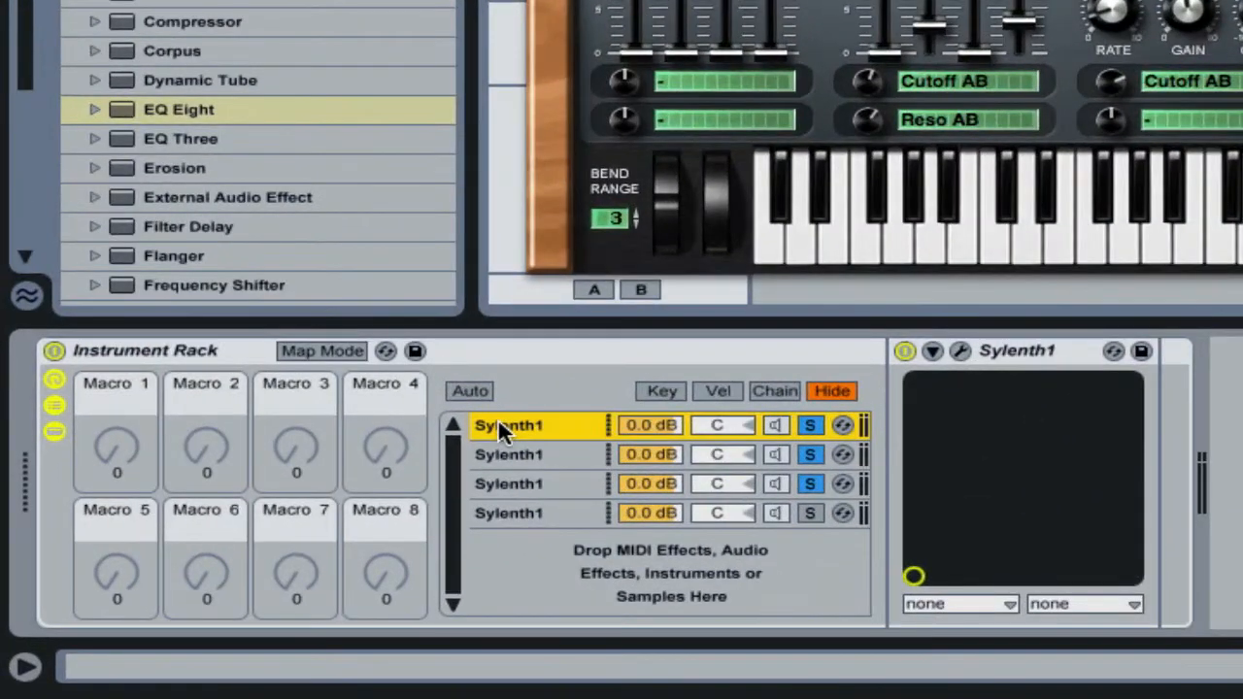
{"action": "right_click", "coordinate": [499, 425]}
{"action": "left_click", "coordinate": [654, 152]}
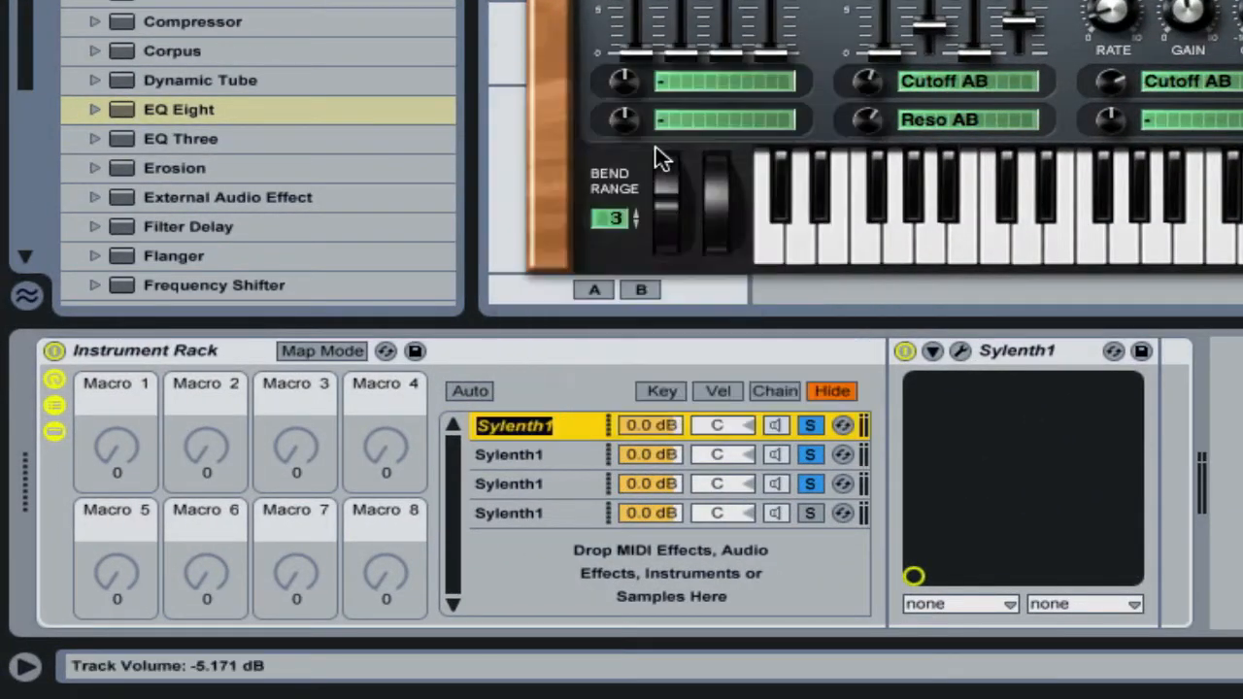
{"action": "type", "text": "Moog"}
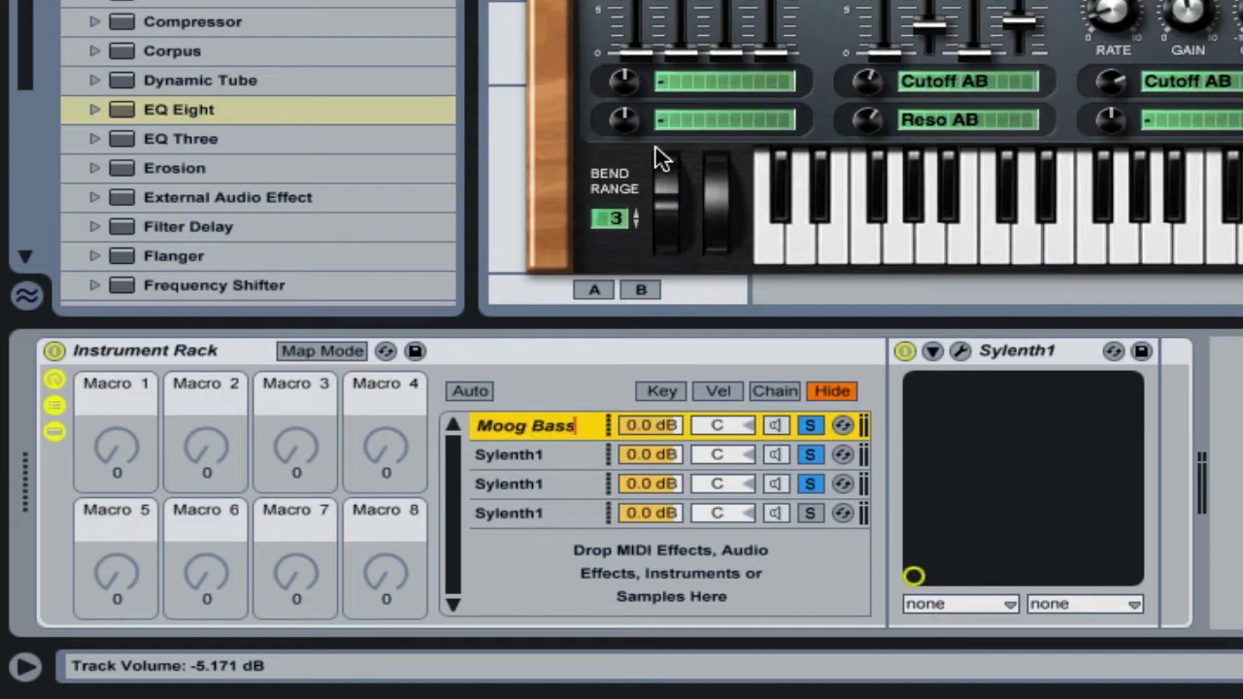
{"action": "type", "text": " Bass"}
{"action": "key", "text": "Return"}
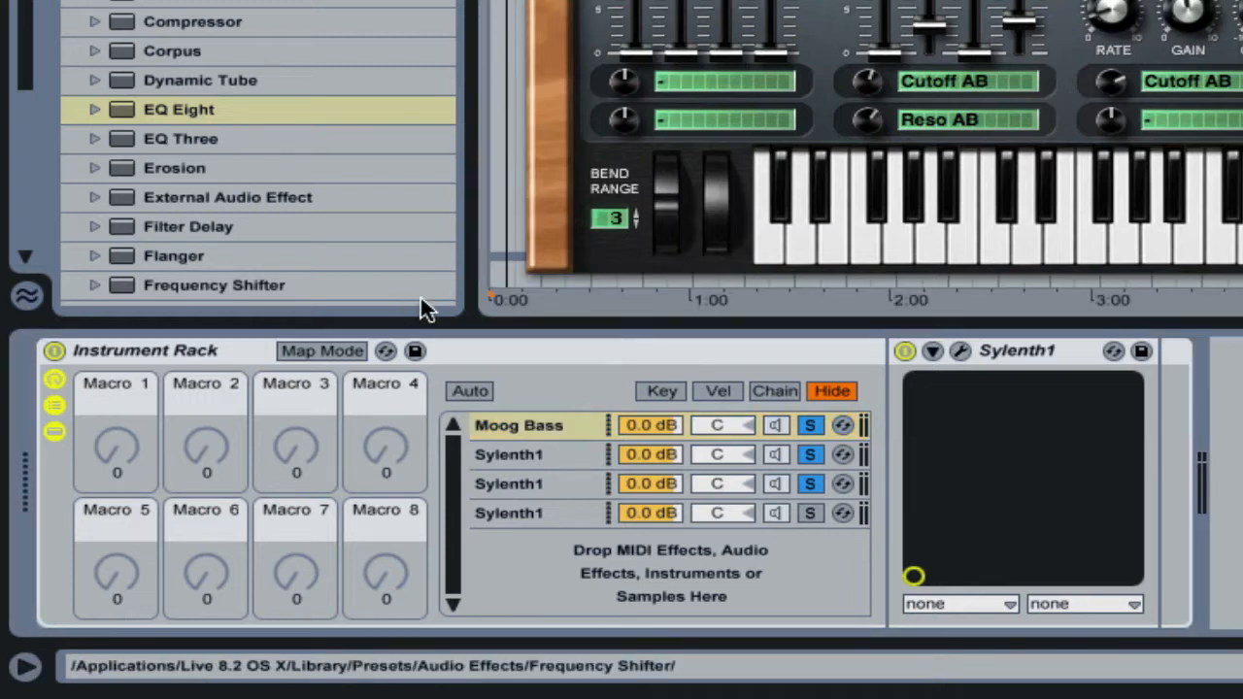
{"action": "key", "text": "Tab"}
Rename the second Sylenth1 chain in the rack as Fifth House
{"action": "left_click", "coordinate": [521, 460]}
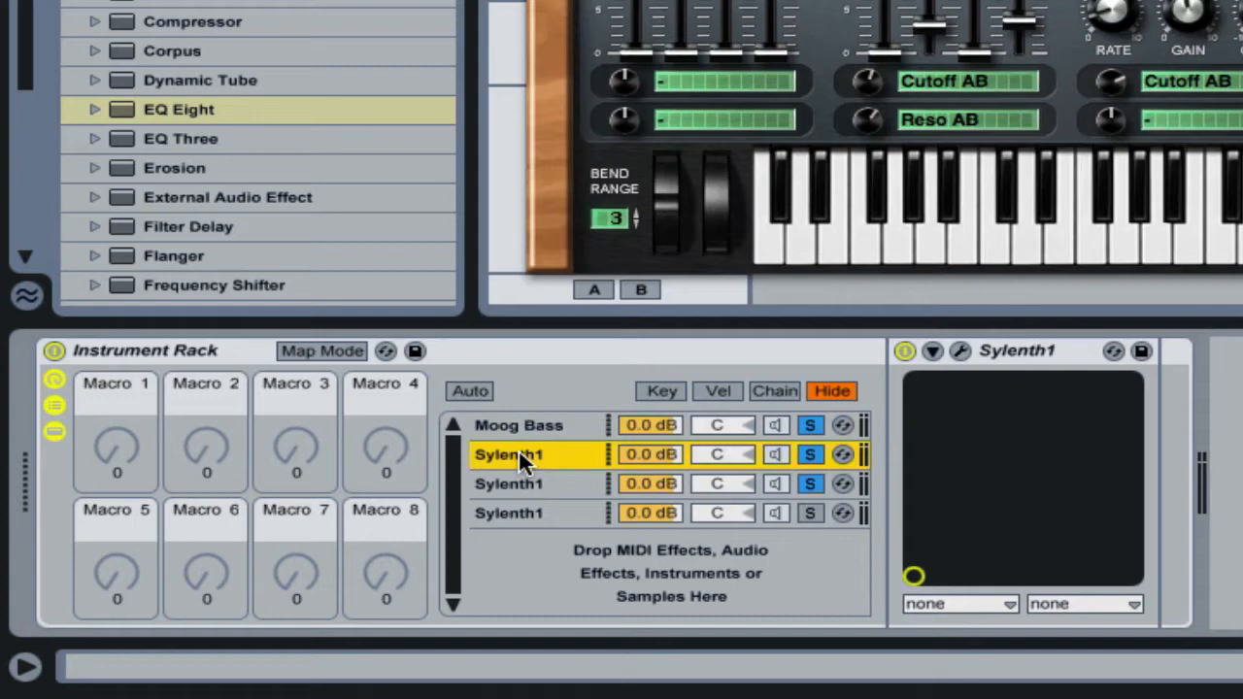
{"action": "key", "text": "ctrl+r"}
{"action": "left_click", "coordinate": [960, 349]}
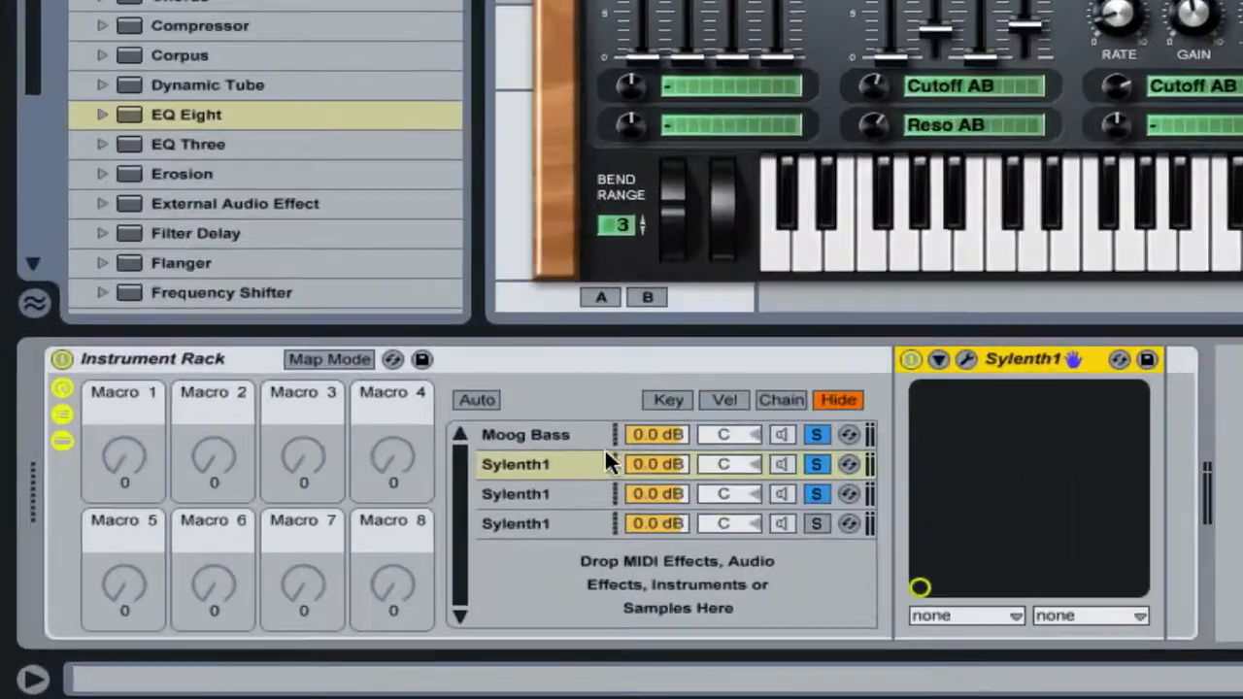
{"action": "left_click", "coordinate": [573, 464]}
{"action": "key", "text": "ctrl+r"}
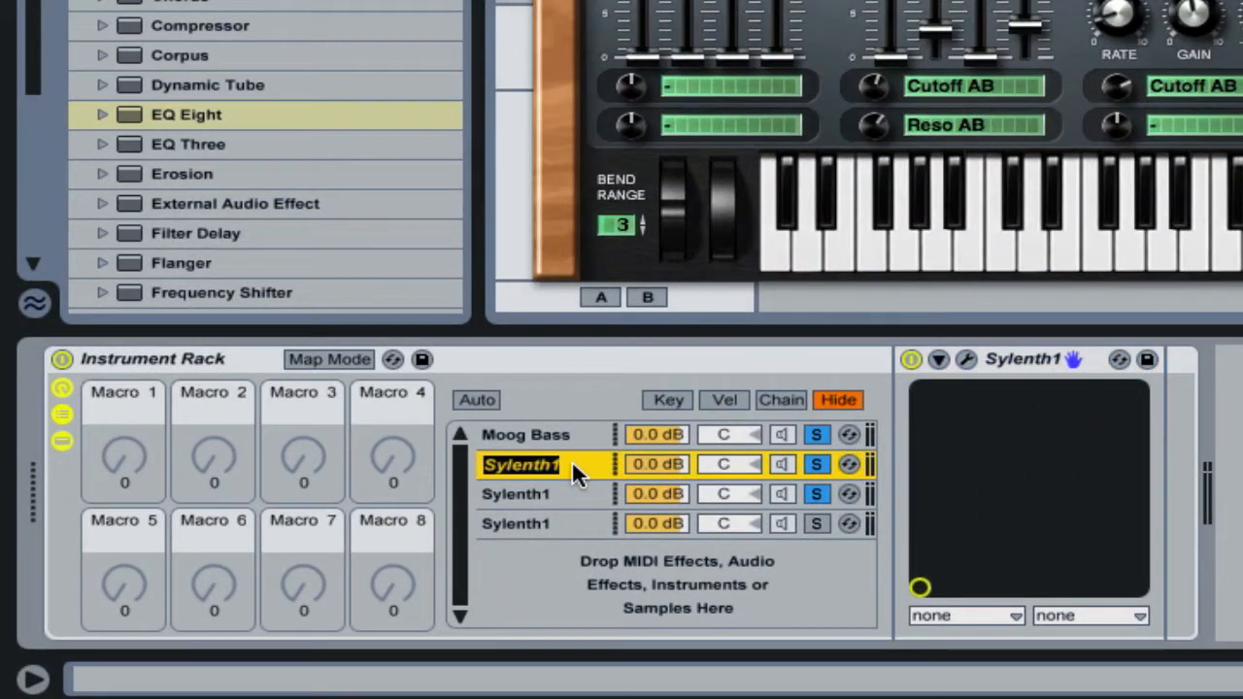
{"action": "type", "text": "Fith"}
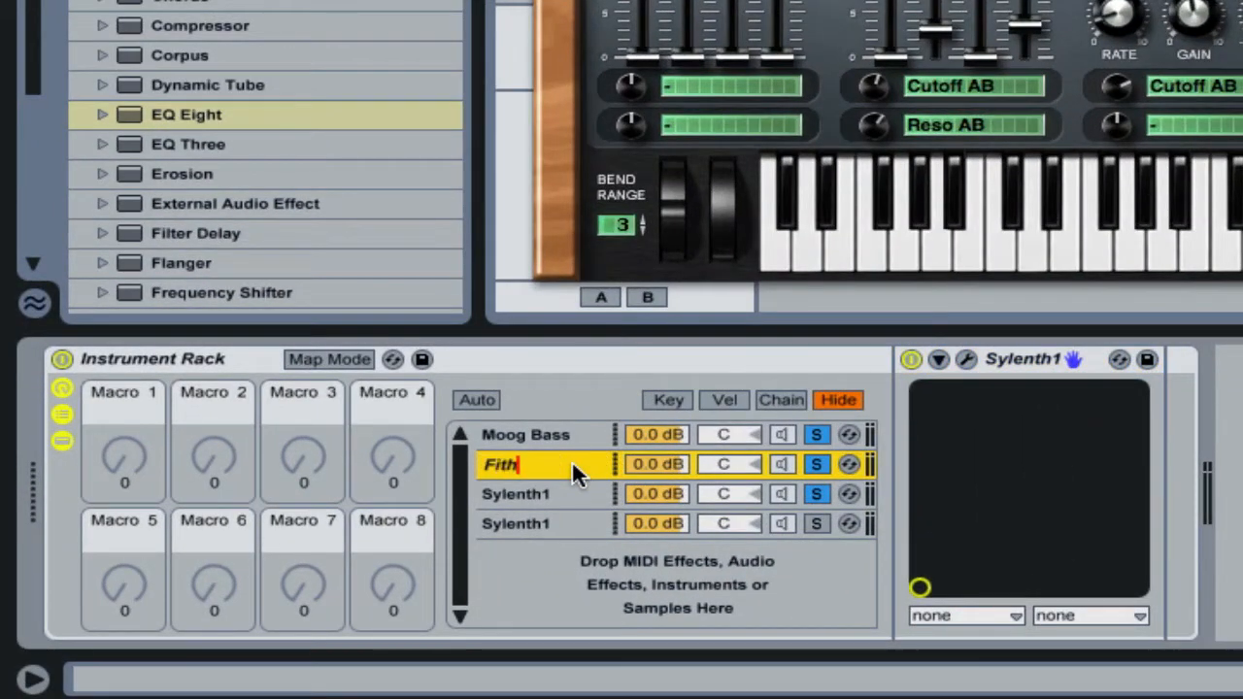
{"action": "key", "text": "BackSpace"}
{"action": "key", "text": "BackSpace"}
{"action": "type", "text": "fth House"}
{"action": "key", "text": "Return"}
Examine the preset list of the third chain's Sylenth1 for a suitable sound, staying on 001: ARP 303 Saw
{"action": "left_click", "coordinate": [555, 495]}
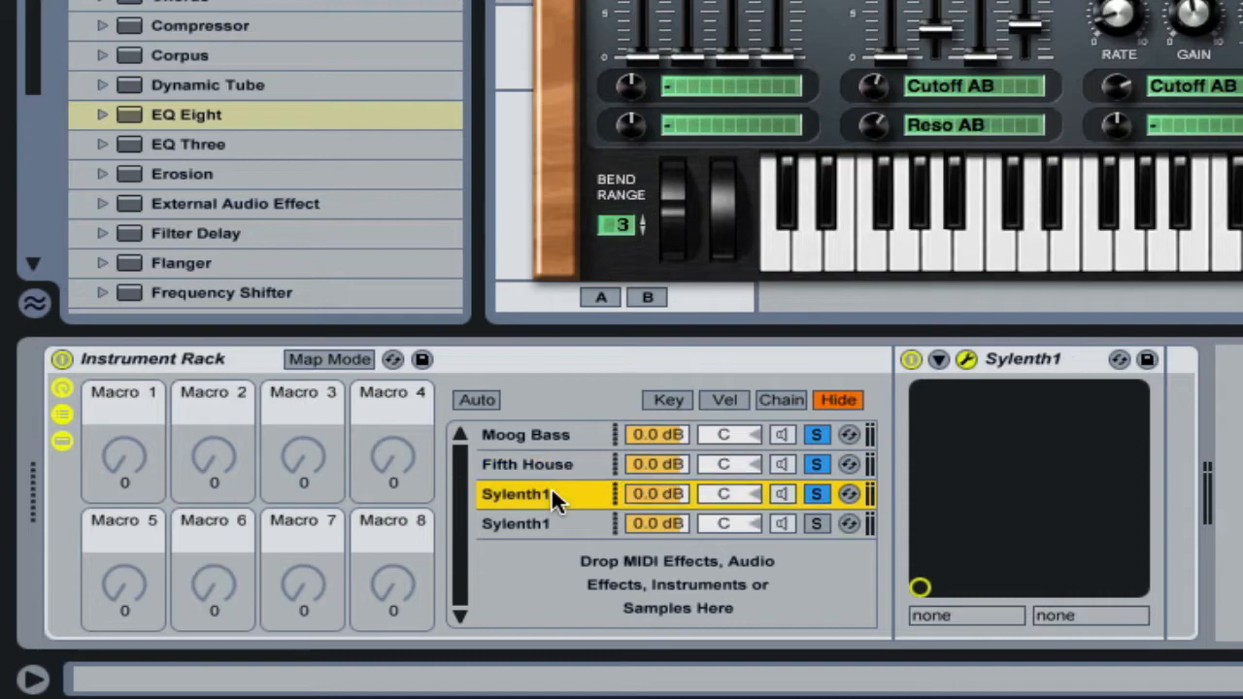
{"action": "left_click", "coordinate": [965, 359]}
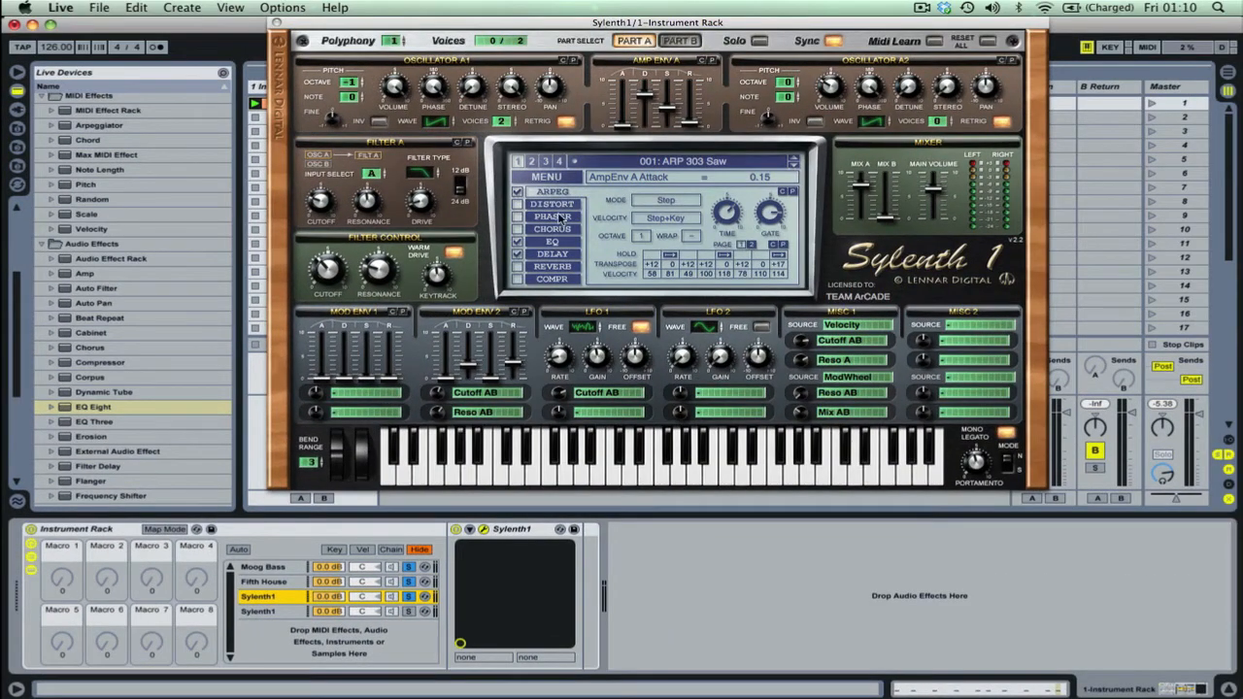
{"action": "left_click", "coordinate": [648, 167]}
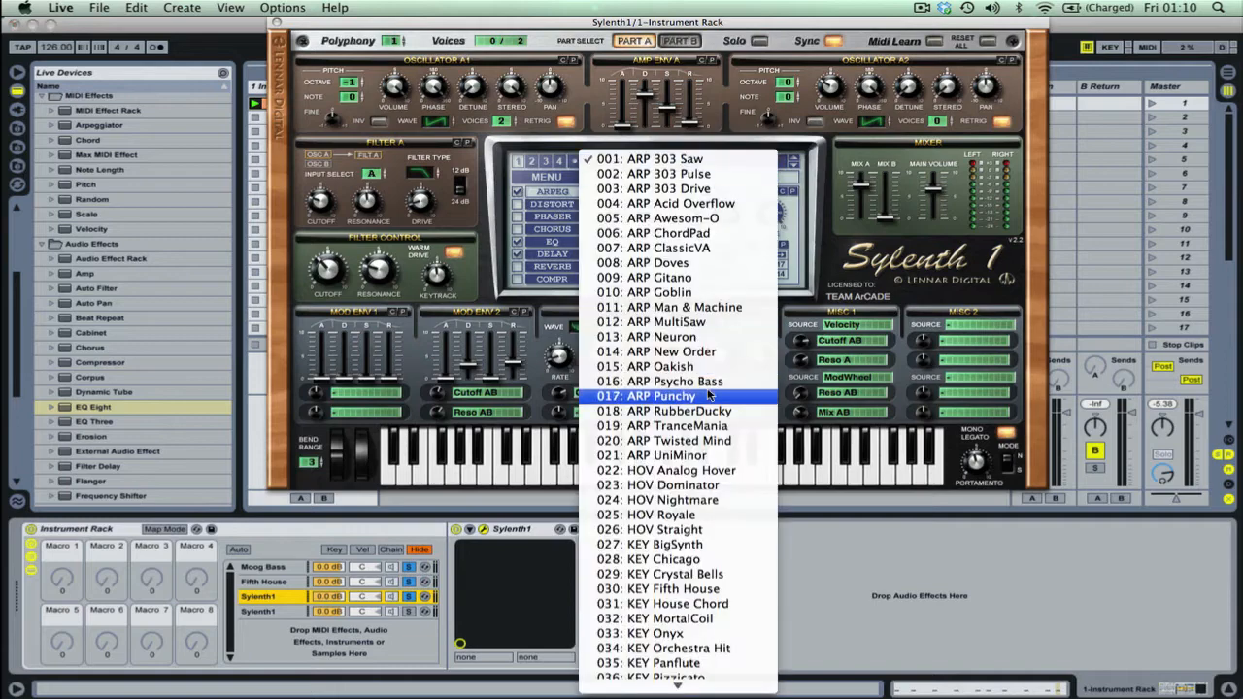
{"action": "scroll", "coordinate": [709, 418], "scroll_direction": "down", "scroll_amount": 10}
{"action": "scroll", "coordinate": [709, 395], "scroll_direction": "down", "scroll_amount": 1}
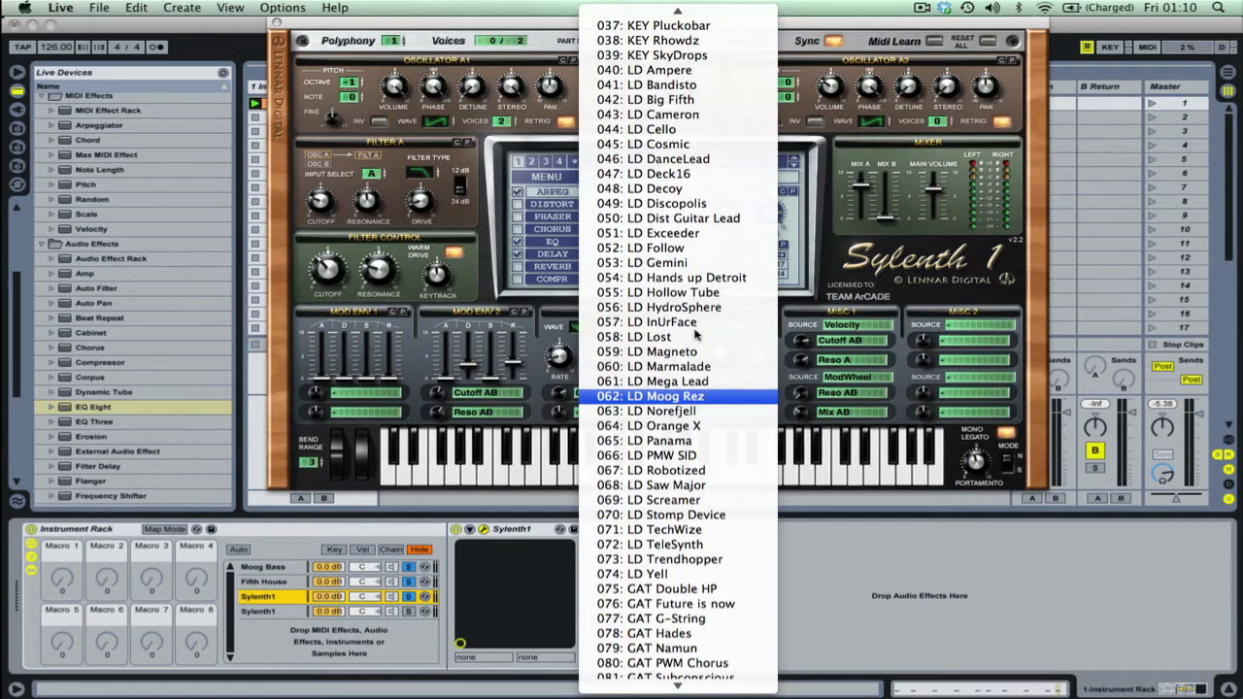
{"action": "scroll", "coordinate": [687, 242], "scroll_direction": "up", "scroll_amount": 3}
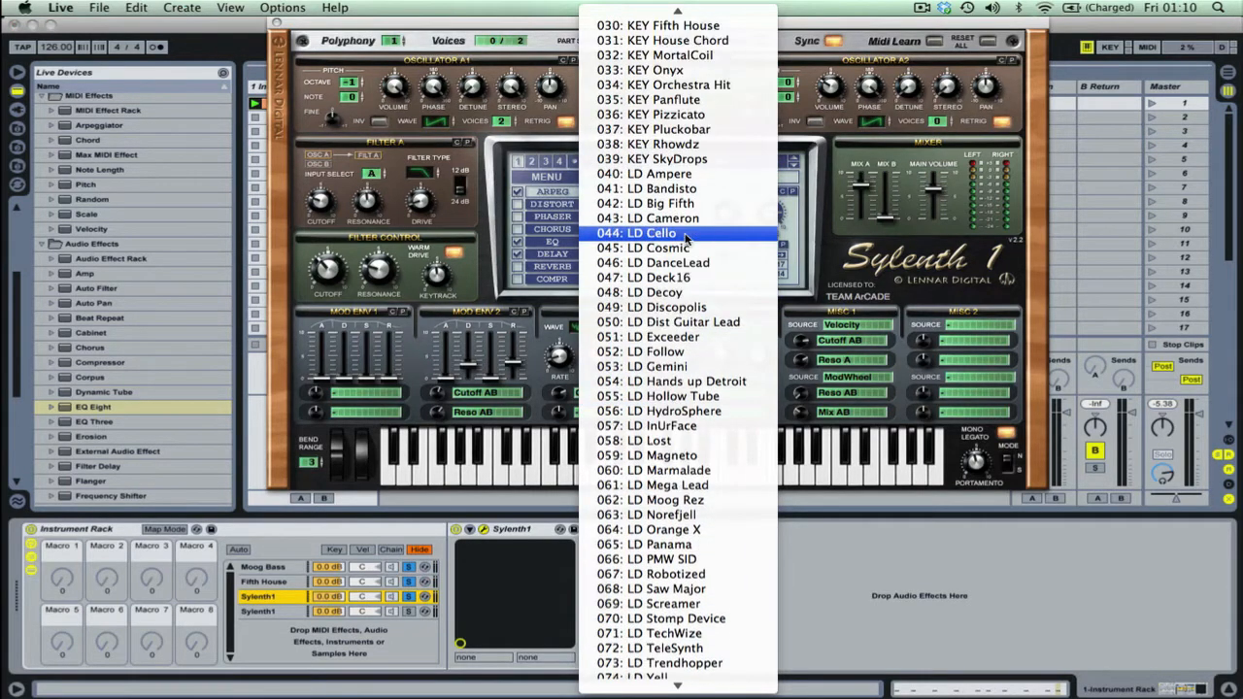
{"action": "scroll", "coordinate": [679, 243], "scroll_direction": "up", "scroll_amount": 6}
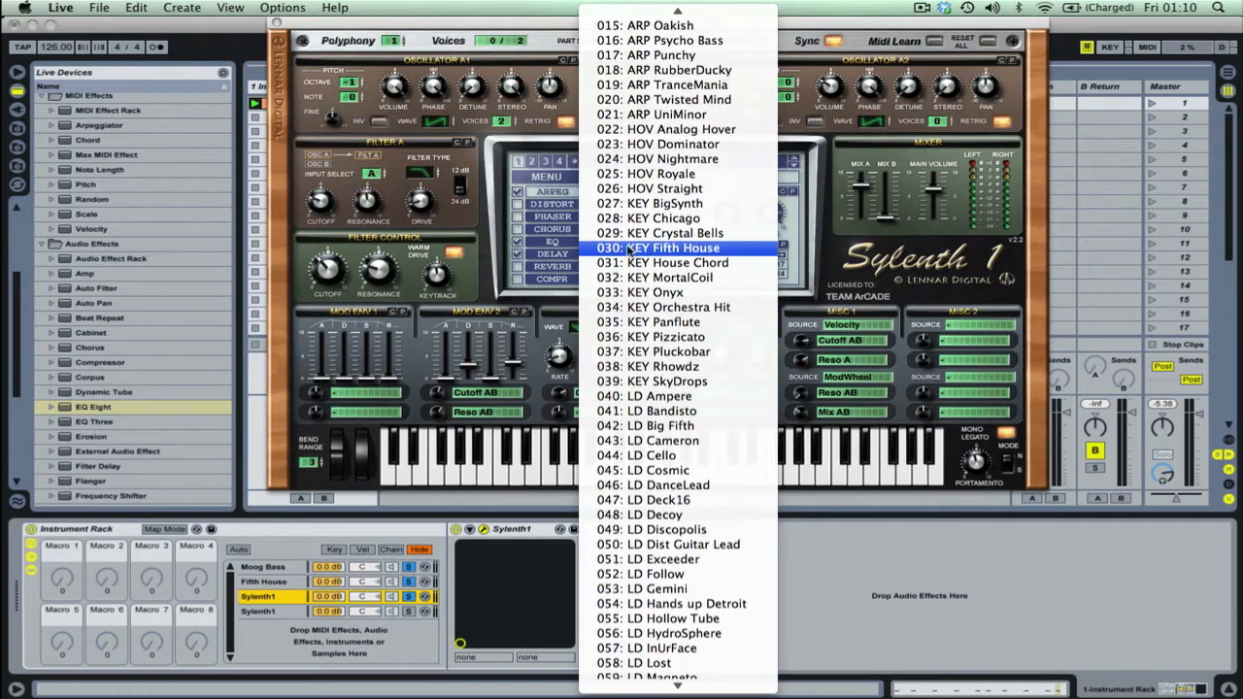
{"action": "scroll", "coordinate": [629, 251], "scroll_direction": "down", "scroll_amount": 5}
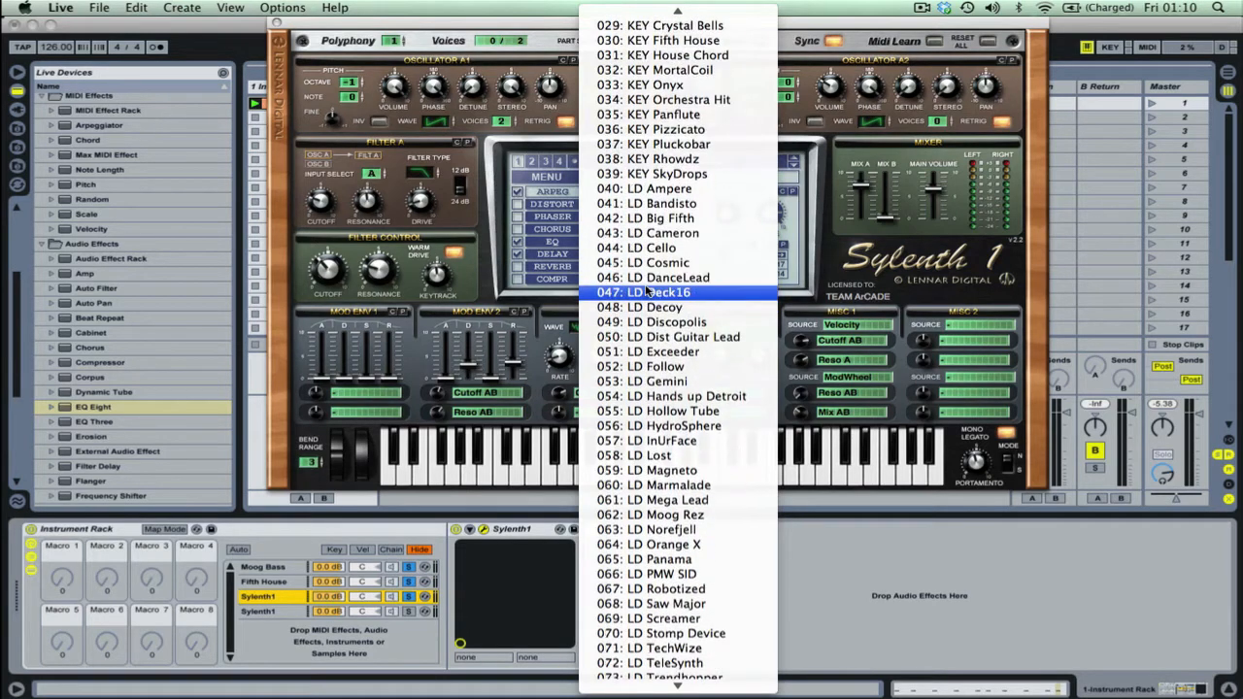
{"action": "scroll", "coordinate": [648, 290], "scroll_direction": "up", "scroll_amount": 10}
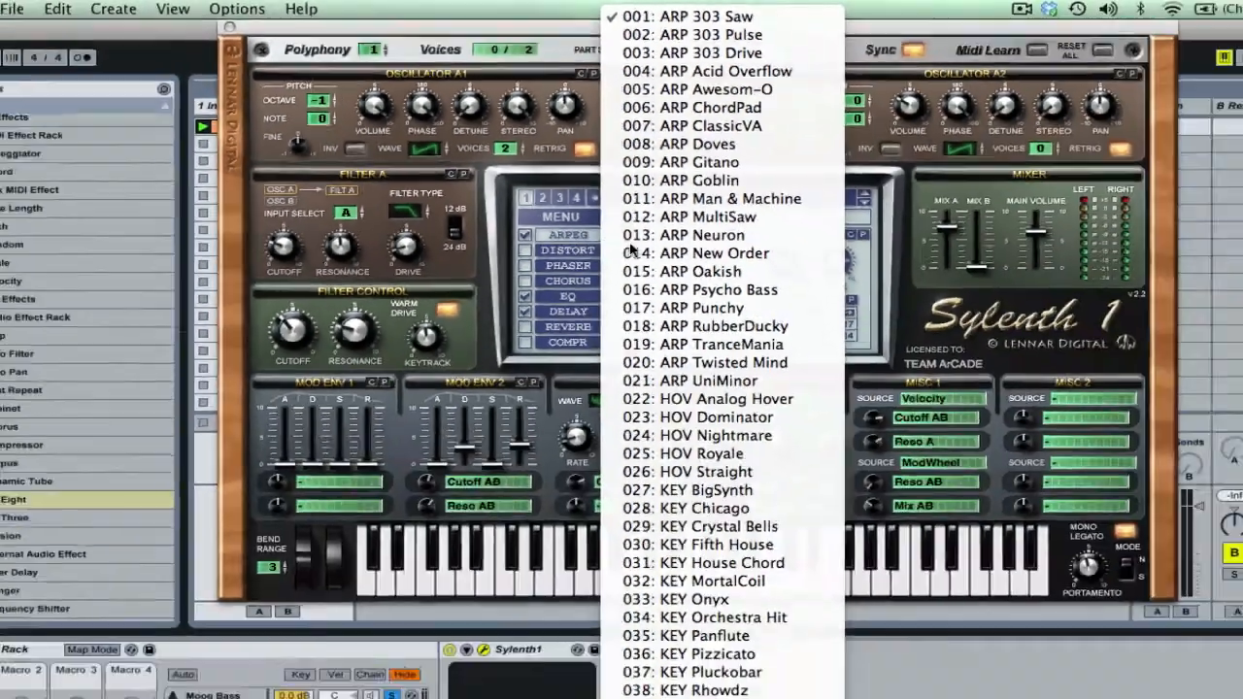
{"action": "scroll", "coordinate": [642, 308], "scroll_direction": "down", "scroll_amount": 2}
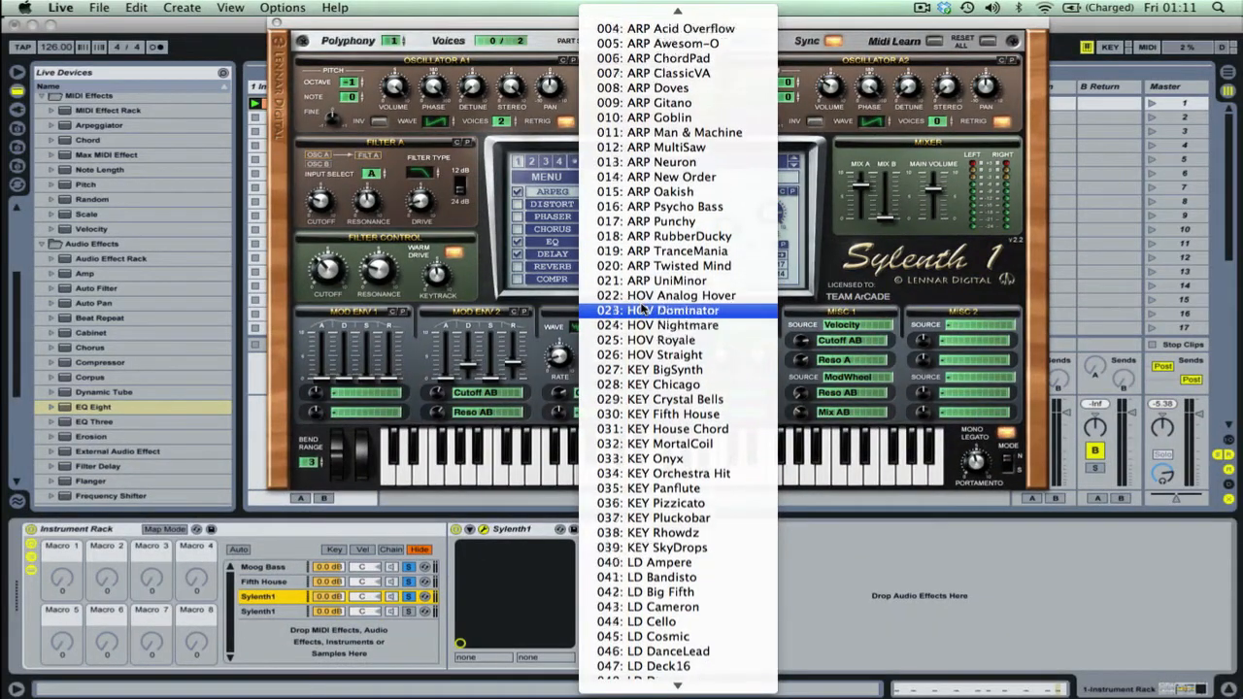
{"action": "scroll", "coordinate": [641, 307], "scroll_direction": "up", "scroll_amount": 2}
{"action": "scroll", "coordinate": [643, 309], "scroll_direction": "down", "scroll_amount": 2}
{"action": "scroll", "coordinate": [642, 308], "scroll_direction": "down", "scroll_amount": 2}
{"action": "scroll", "coordinate": [643, 312], "scroll_direction": "up", "scroll_amount": 3}
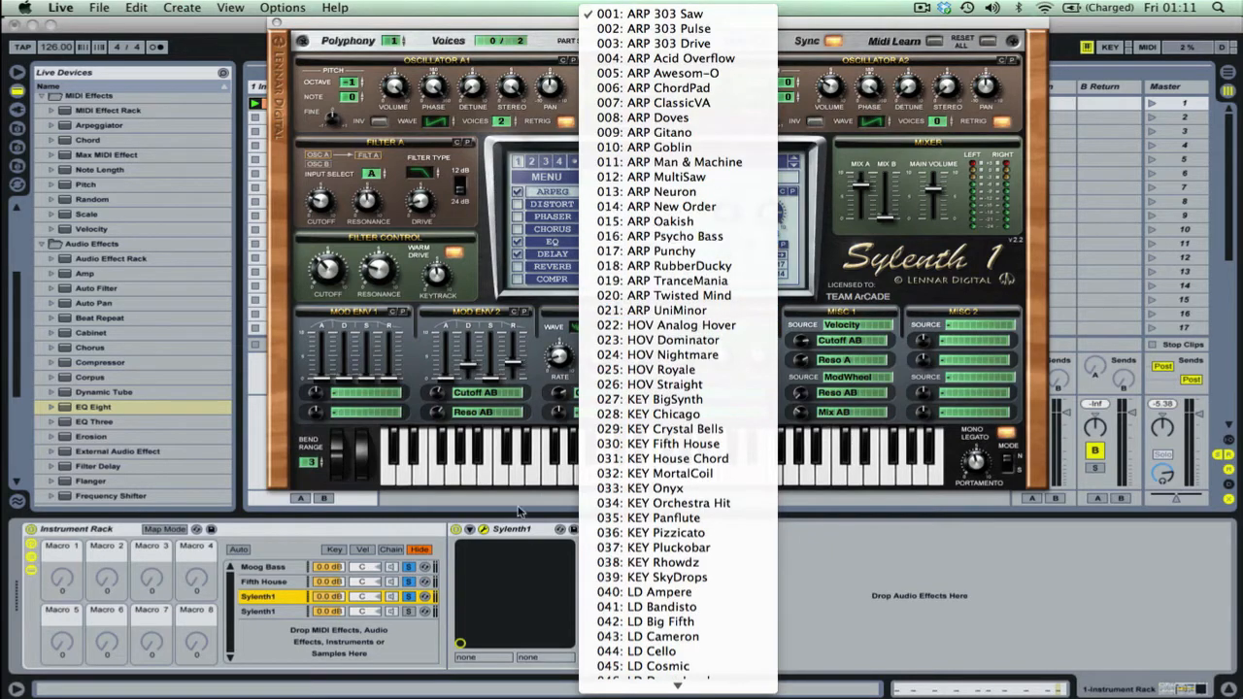
{"action": "left_click", "coordinate": [658, 17]}
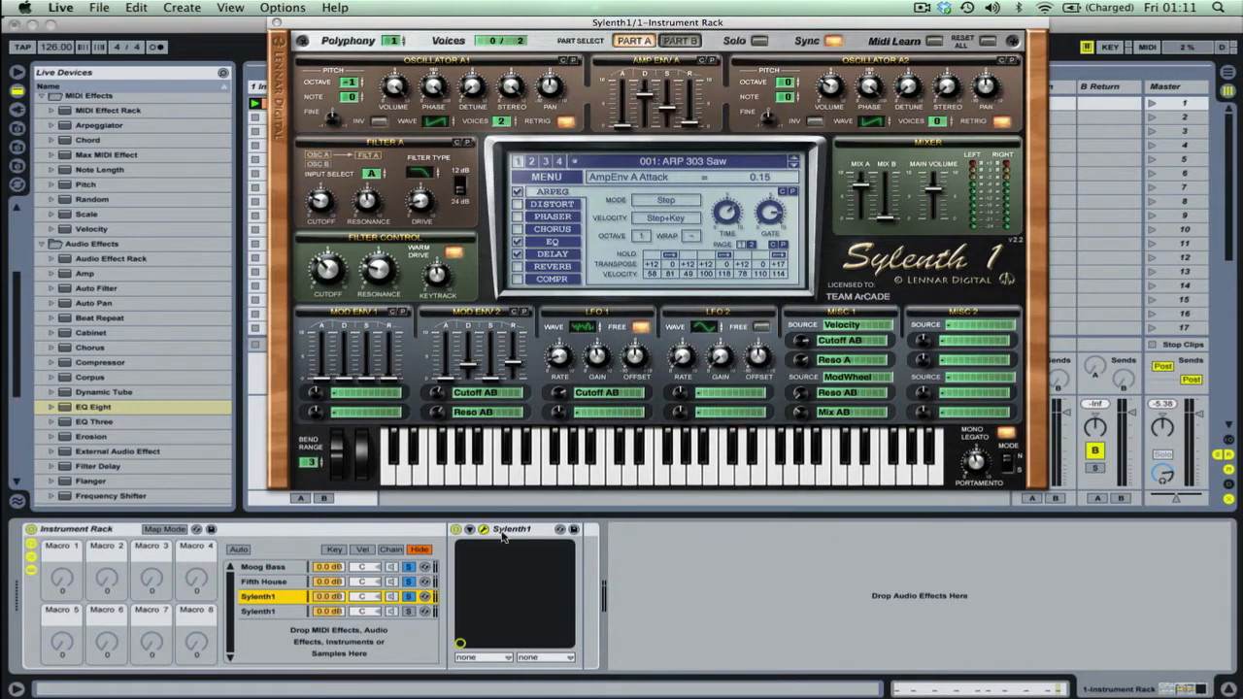
Audition the presets ARP 303 Pulse, ARP Awesom-O and ARP ClassicVA on the third chain
{"action": "left_click", "coordinate": [260, 260]}
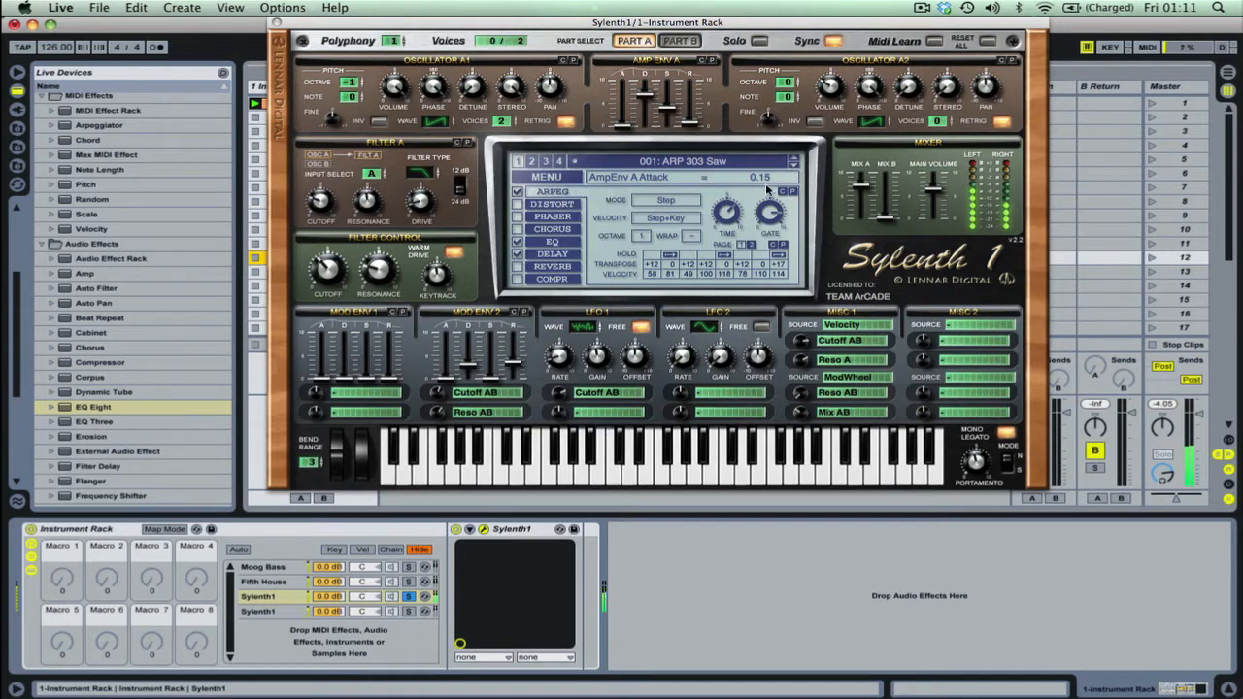
{"action": "left_click", "coordinate": [757, 162]}
{"action": "left_click", "coordinate": [749, 176]}
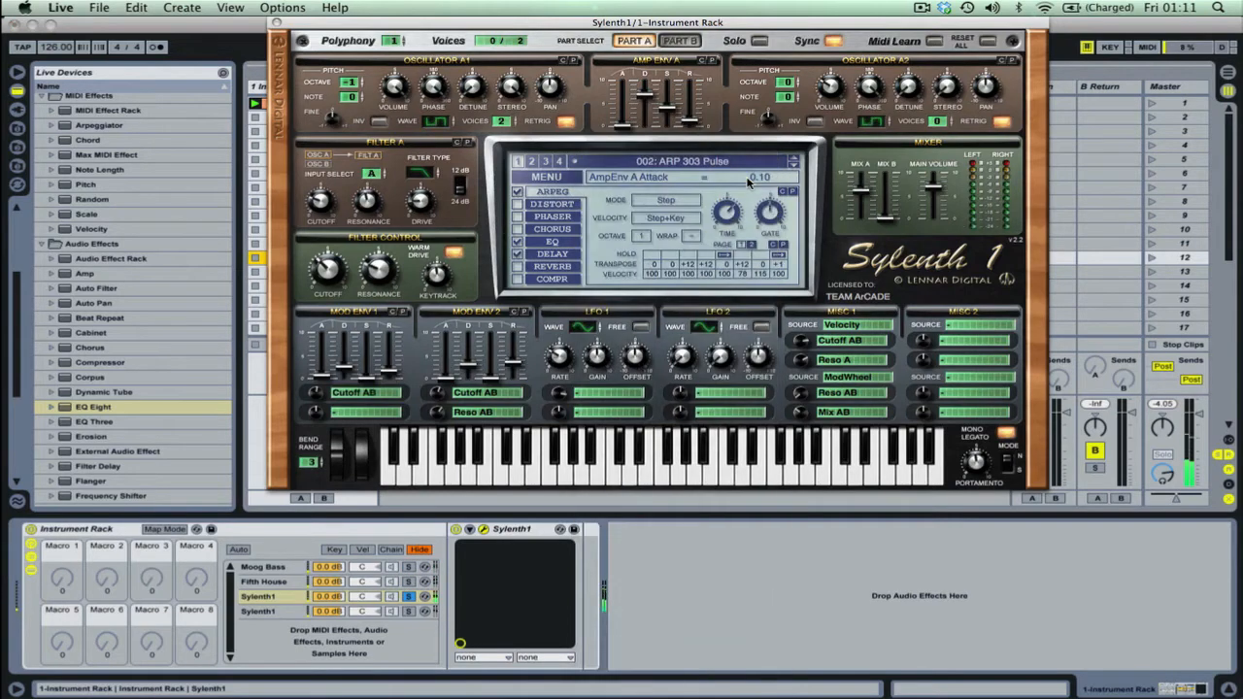
{"action": "left_click", "coordinate": [743, 162]}
{"action": "left_click", "coordinate": [728, 199]}
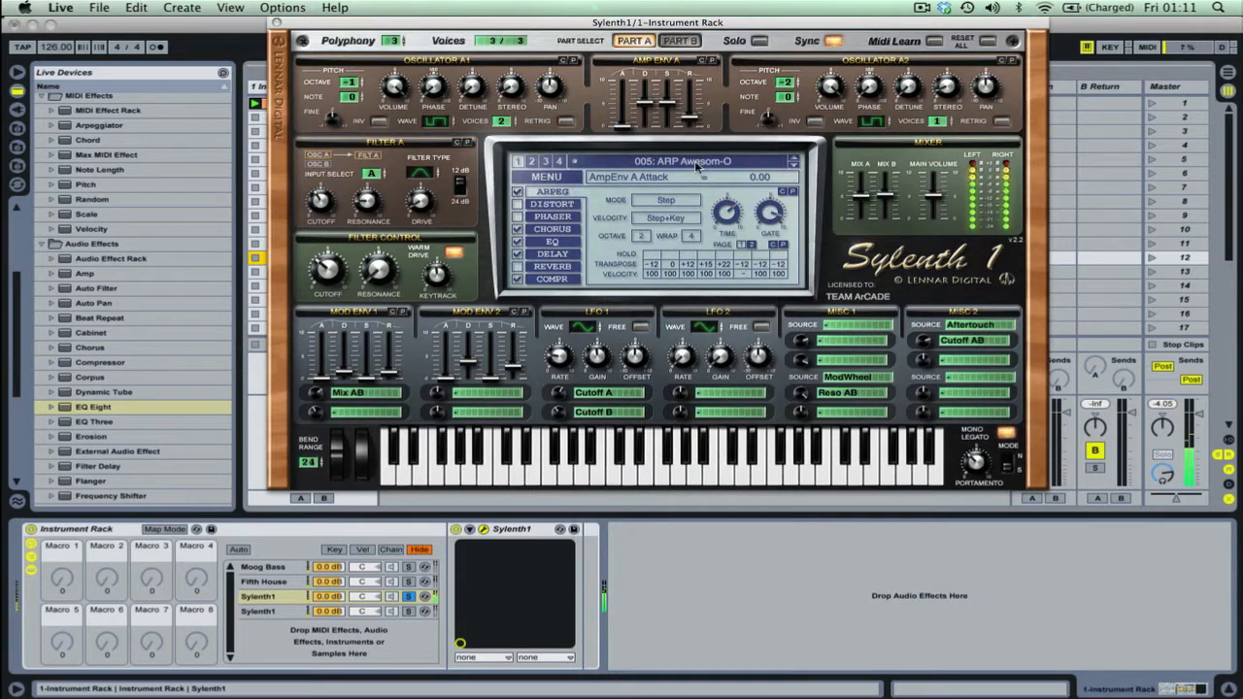
{"action": "left_click", "coordinate": [695, 163]}
{"action": "left_click", "coordinate": [695, 191]}
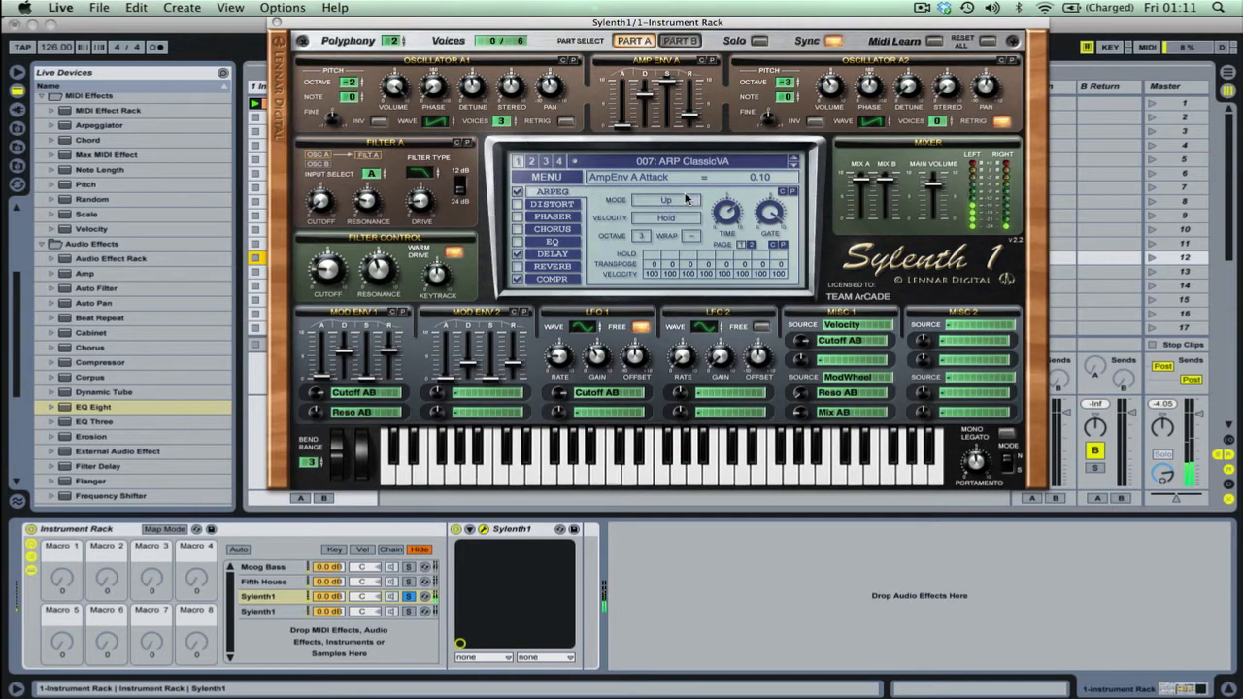
{"action": "left_click", "coordinate": [257, 257]}
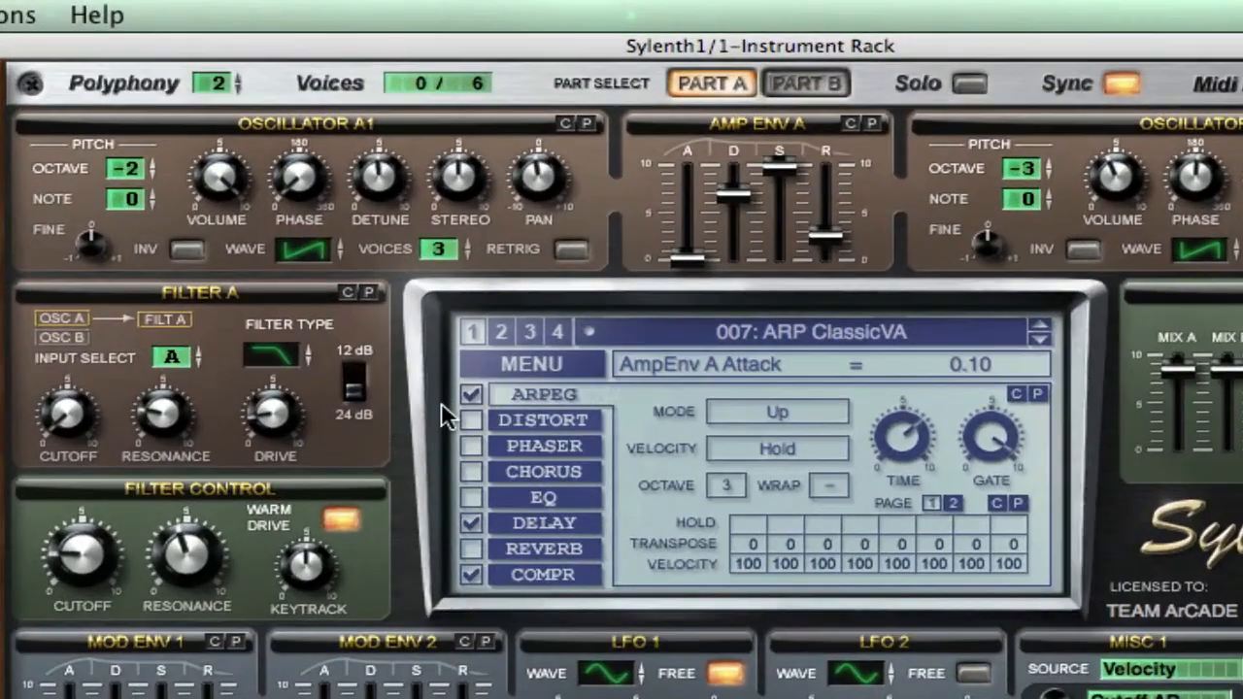
Try 027: KEY BigSynth on the third chain with its window moved off the first track, and settle on 031: KEY House Chord
{"action": "left_click", "coordinate": [734, 330]}
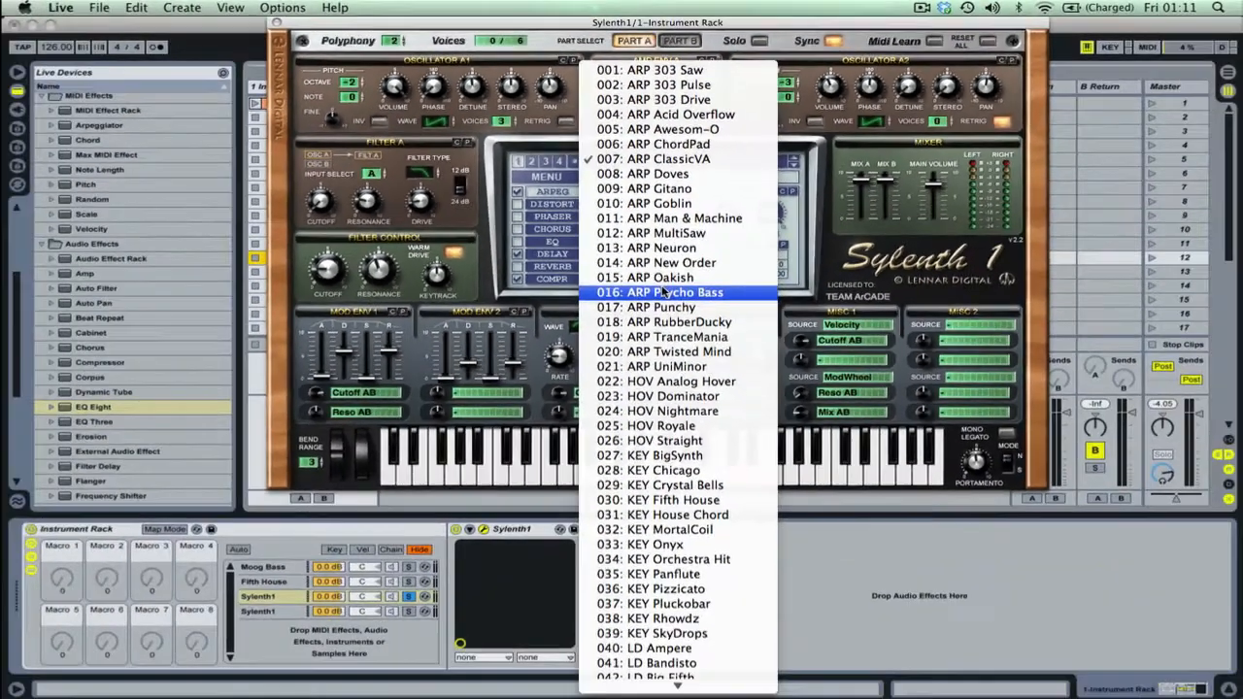
{"action": "scroll", "coordinate": [664, 291], "scroll_direction": "down", "scroll_amount": 5}
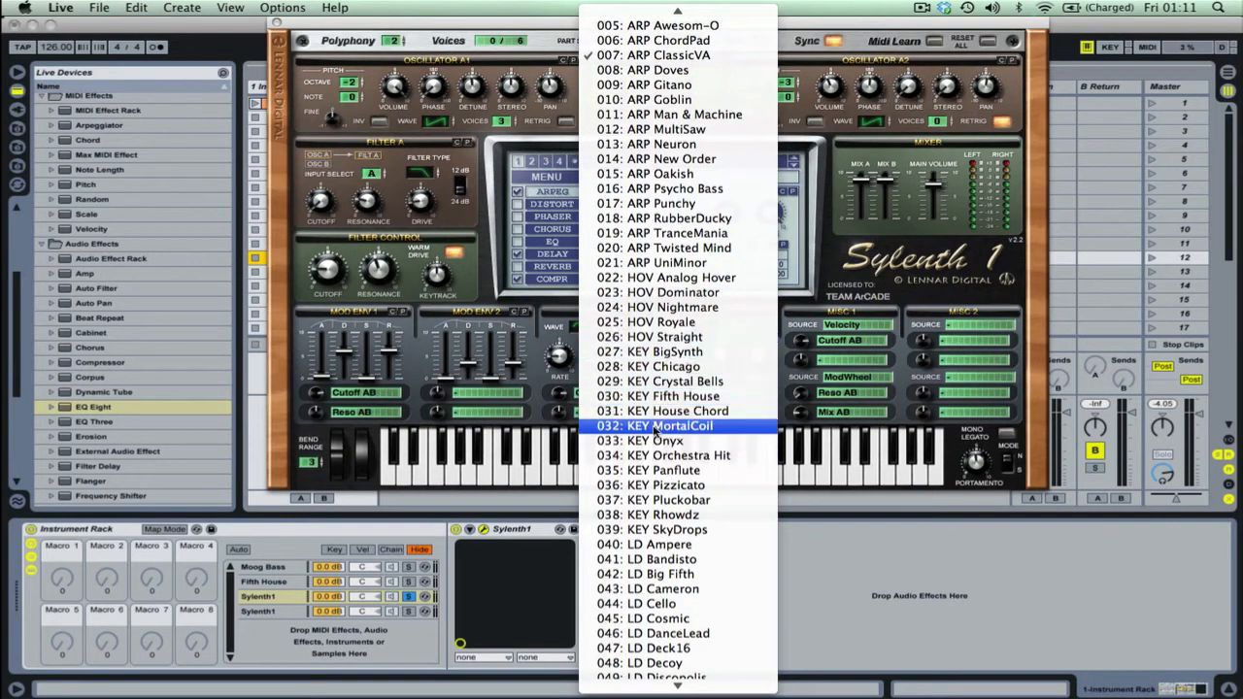
{"action": "left_click", "coordinate": [647, 352]}
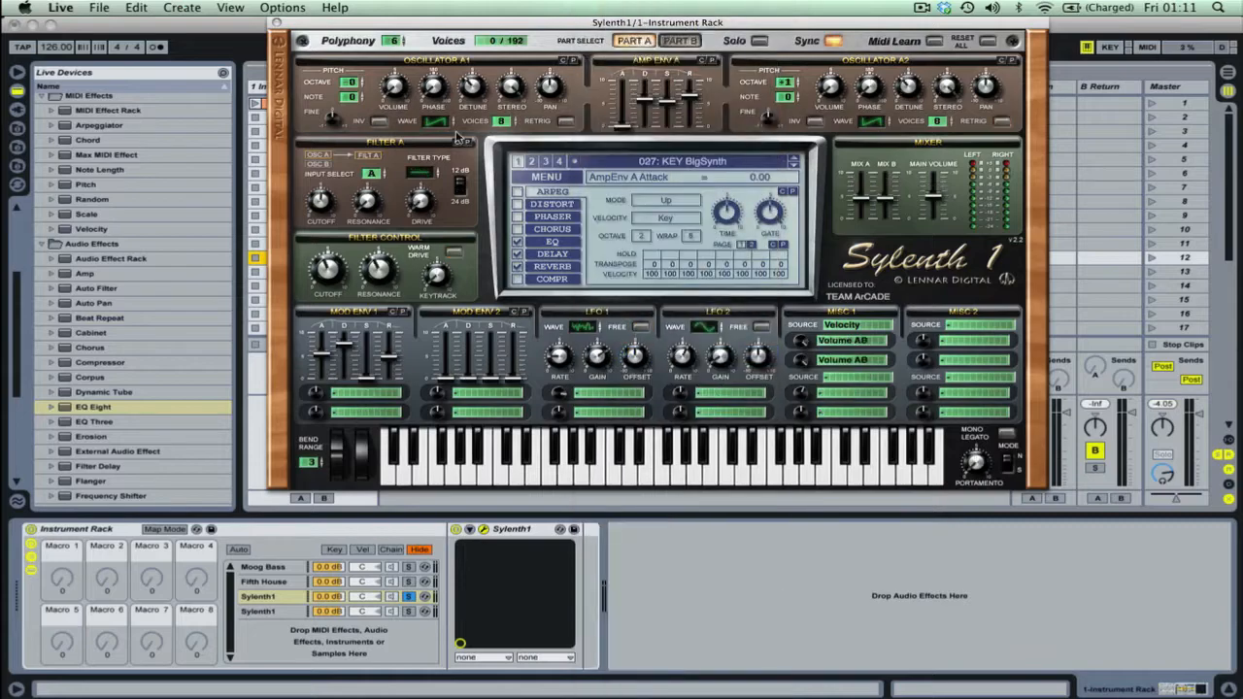
{"action": "left_click_drag", "start_coordinate": [351, 22], "coordinate": [424, 21]}
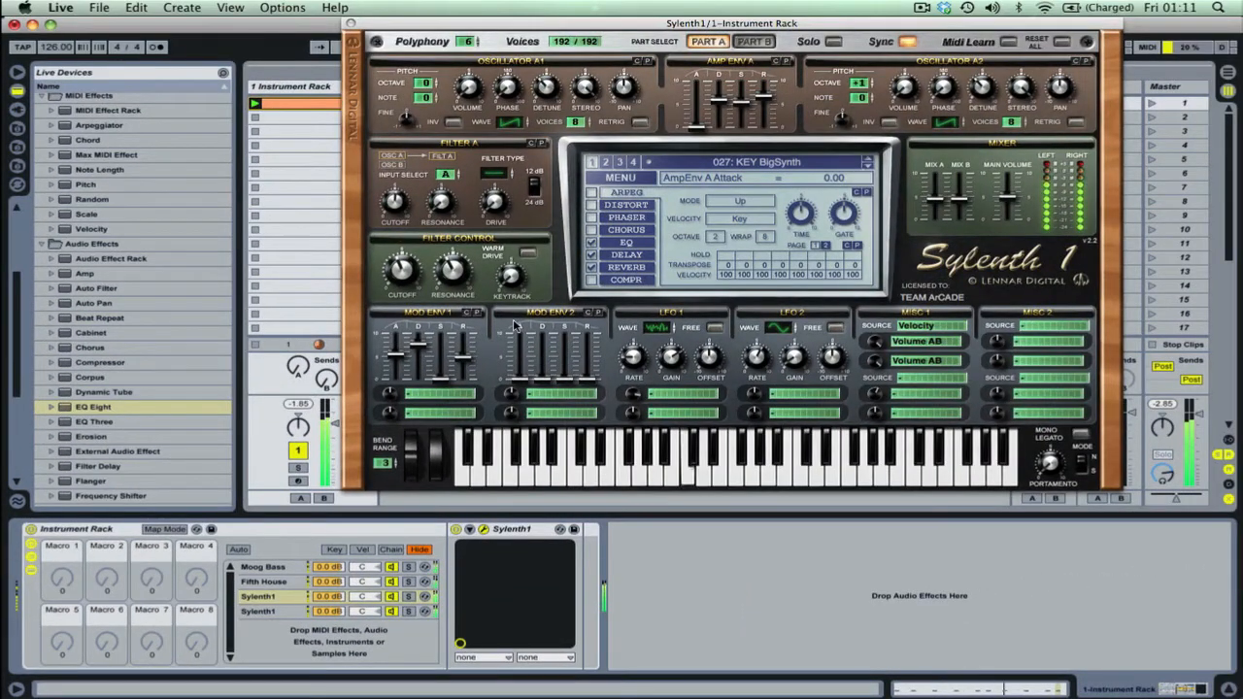
{"action": "left_click", "coordinate": [751, 162]}
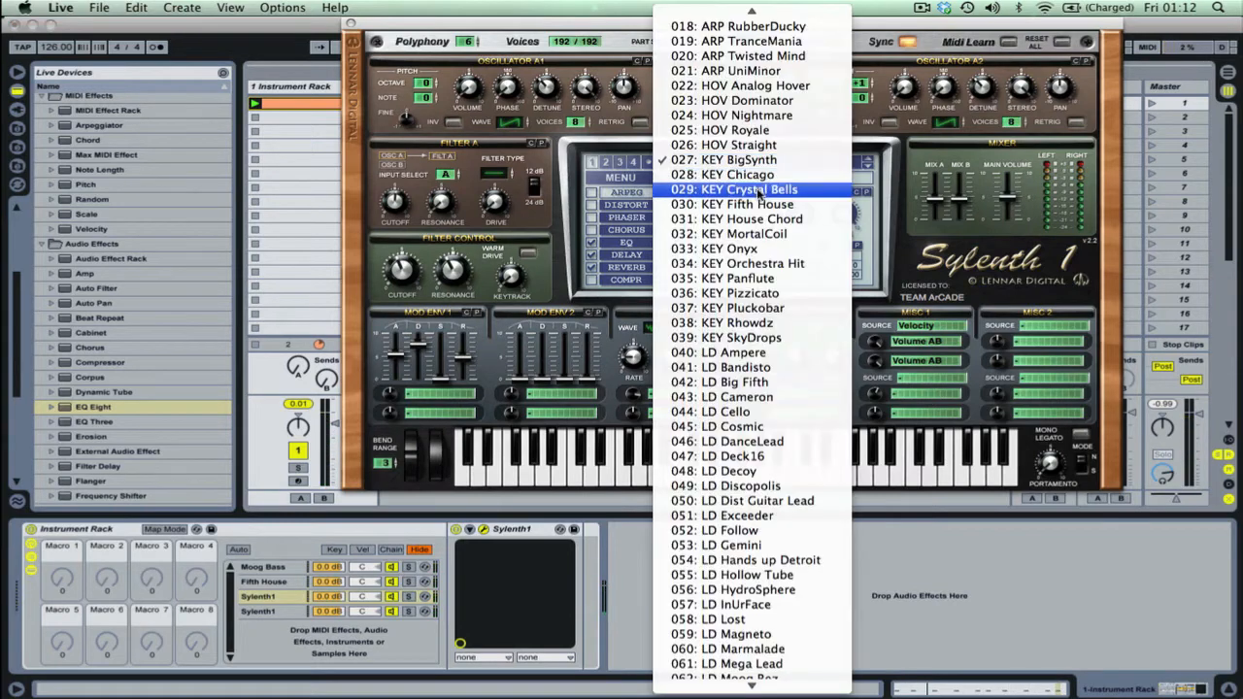
{"action": "left_click", "coordinate": [758, 218]}
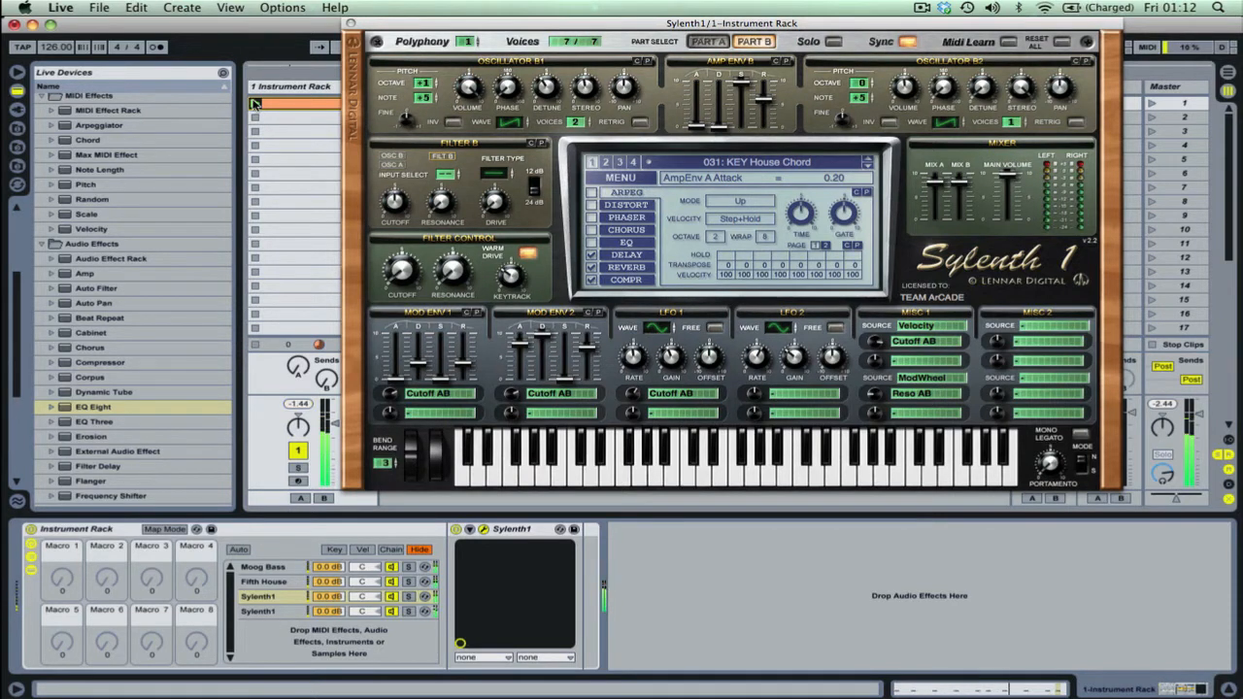
Solo the Moog Bass, Fifth House and third Sylenth1 chains, leaving the fourth chain unsoloed
{"action": "left_click", "coordinate": [282, 612]}
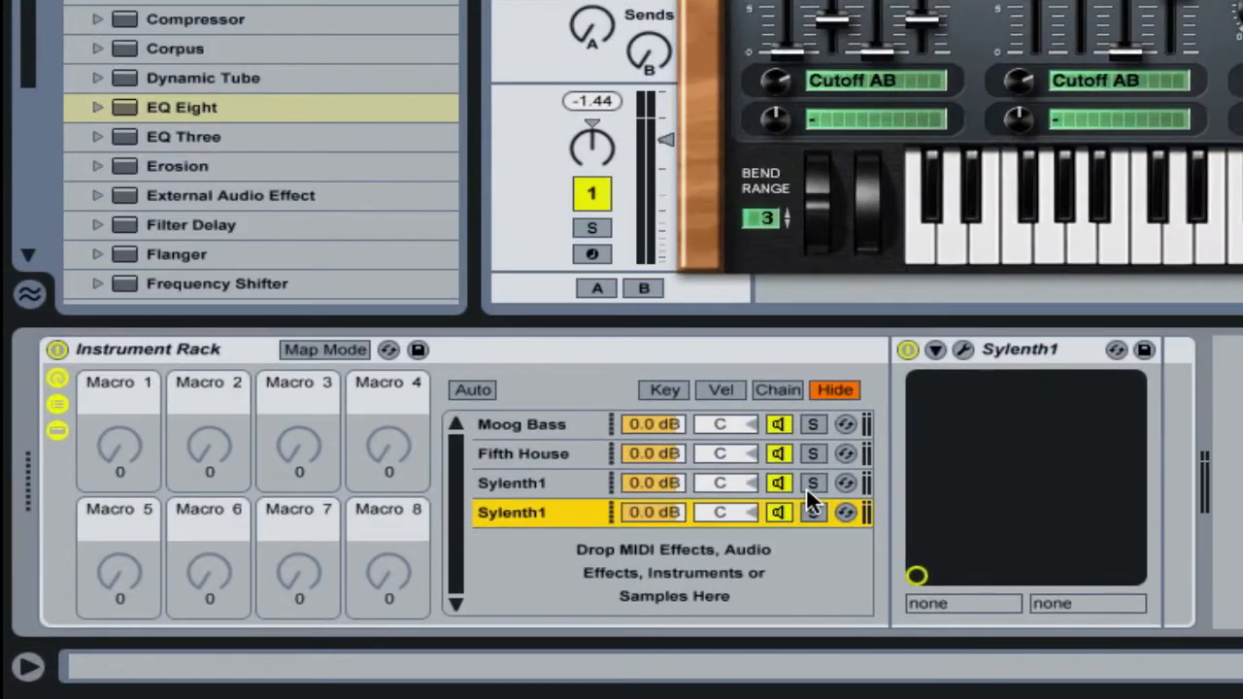
{"action": "left_click", "coordinate": [408, 597]}
{"action": "left_click", "coordinate": [812, 453]}
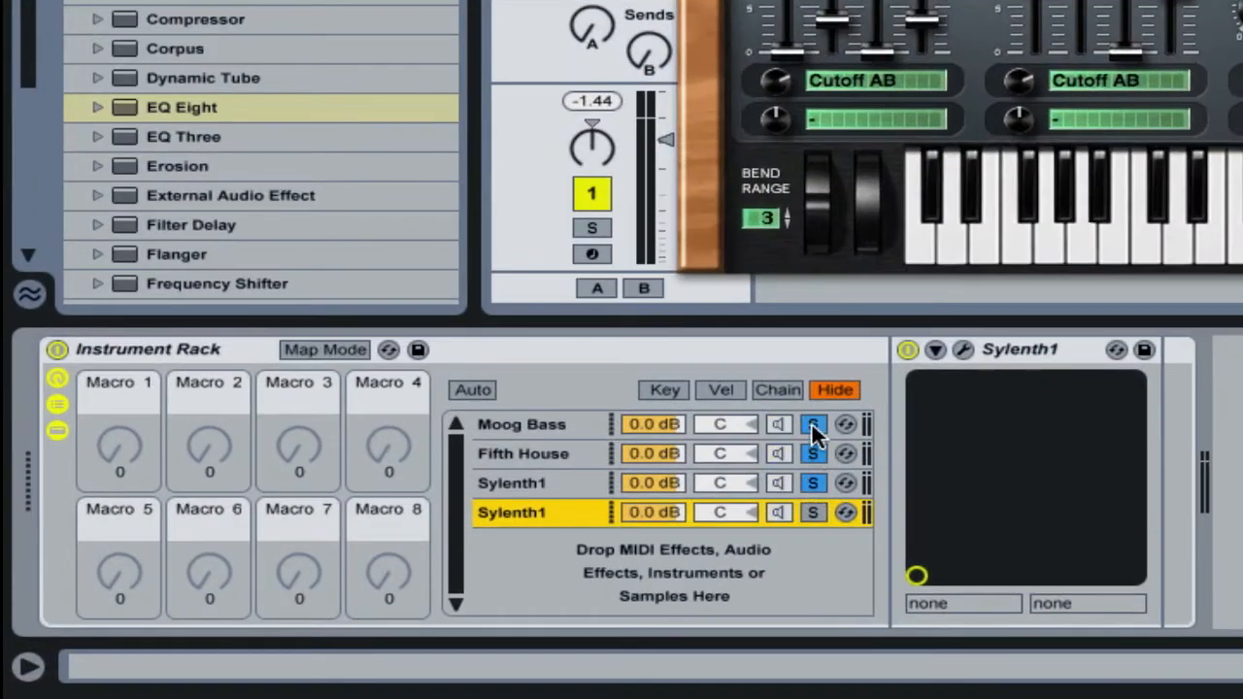
{"action": "left_click", "coordinate": [813, 424]}
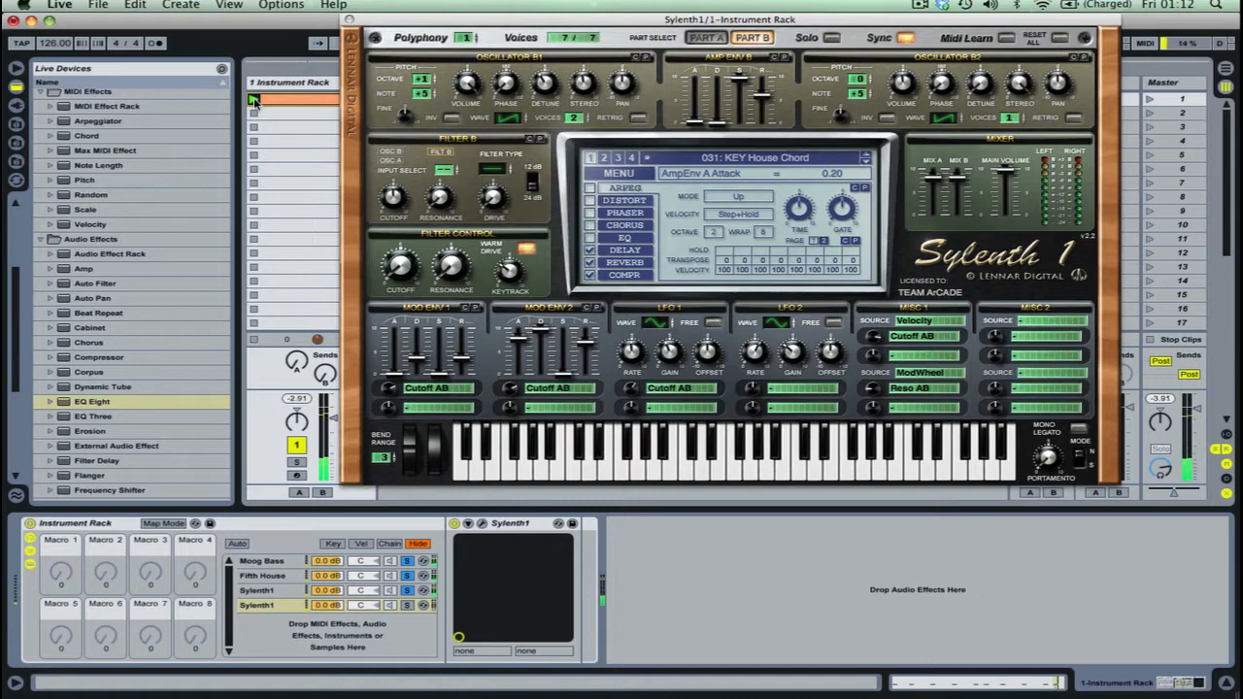
Rename the third Sylenth1 chain as House Chord and select the fourth chain
{"action": "left_click", "coordinate": [253, 591]}
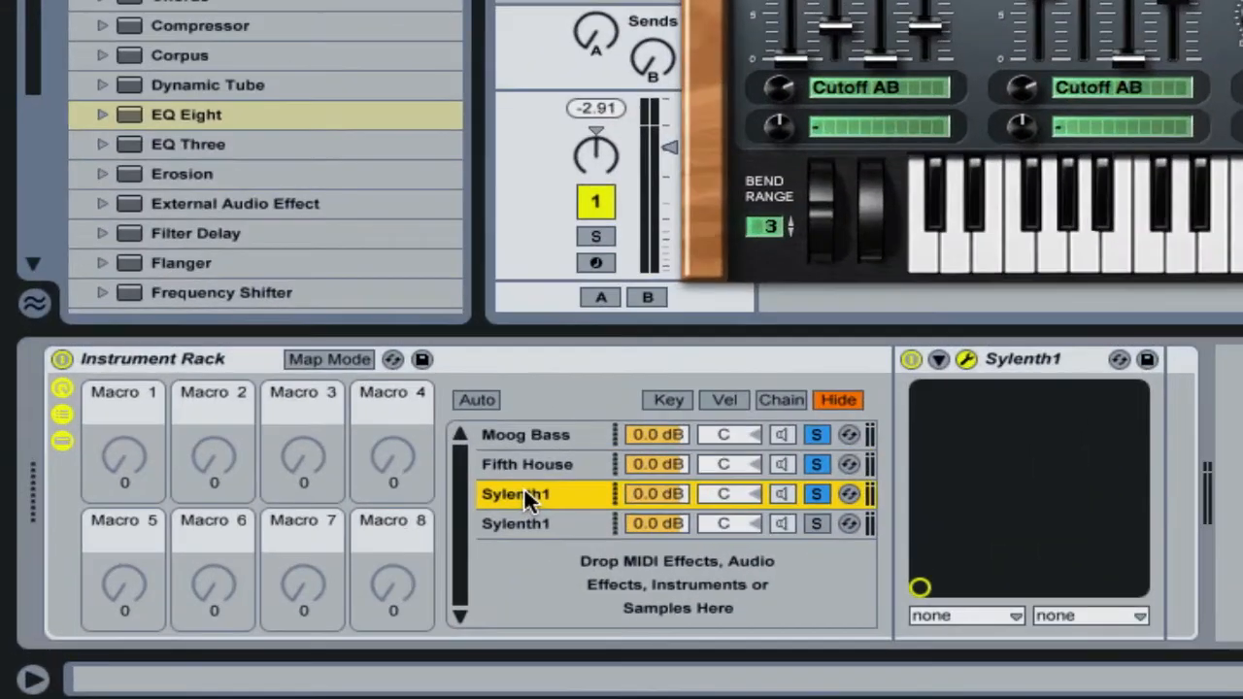
{"action": "right_click", "coordinate": [260, 587]}
{"action": "left_click", "coordinate": [612, 223]}
{"action": "type", "text": "House C"}
{"action": "type", "text": "hord"}
{"action": "key", "text": "Return"}
{"action": "left_click", "coordinate": [506, 521]}
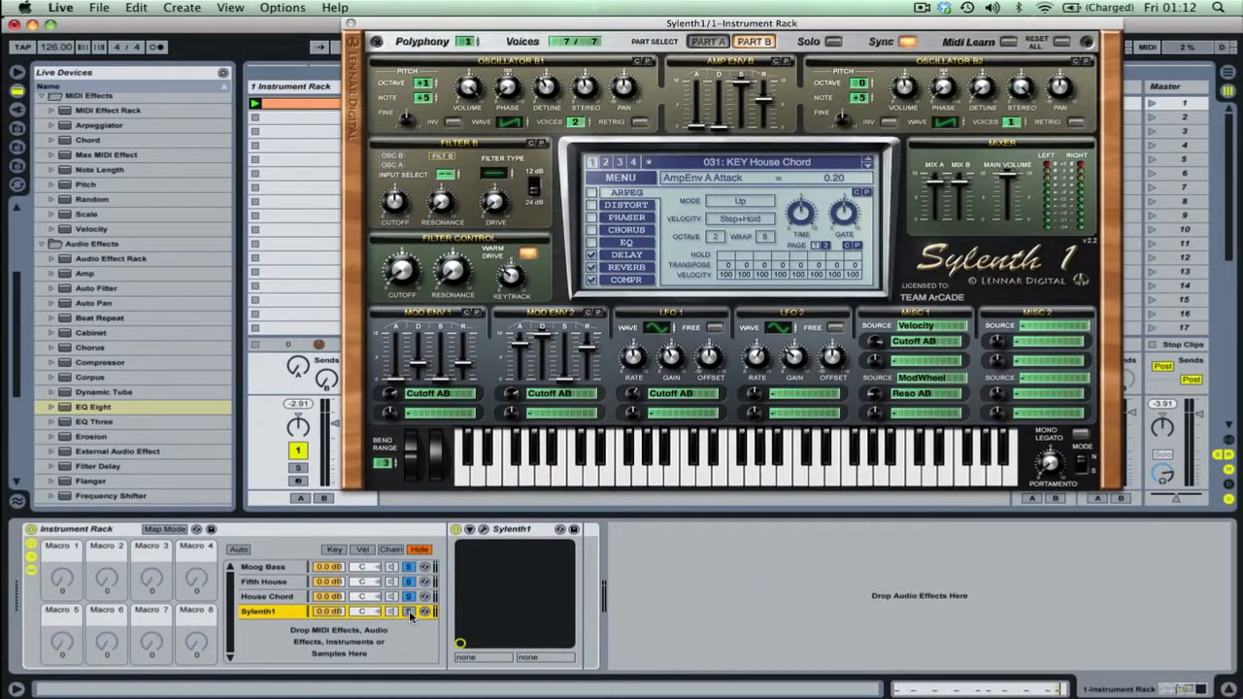
Browse the lead presets of bank 1 in the open Sylenth1 window without loading one
{"action": "left_click", "coordinate": [788, 172]}
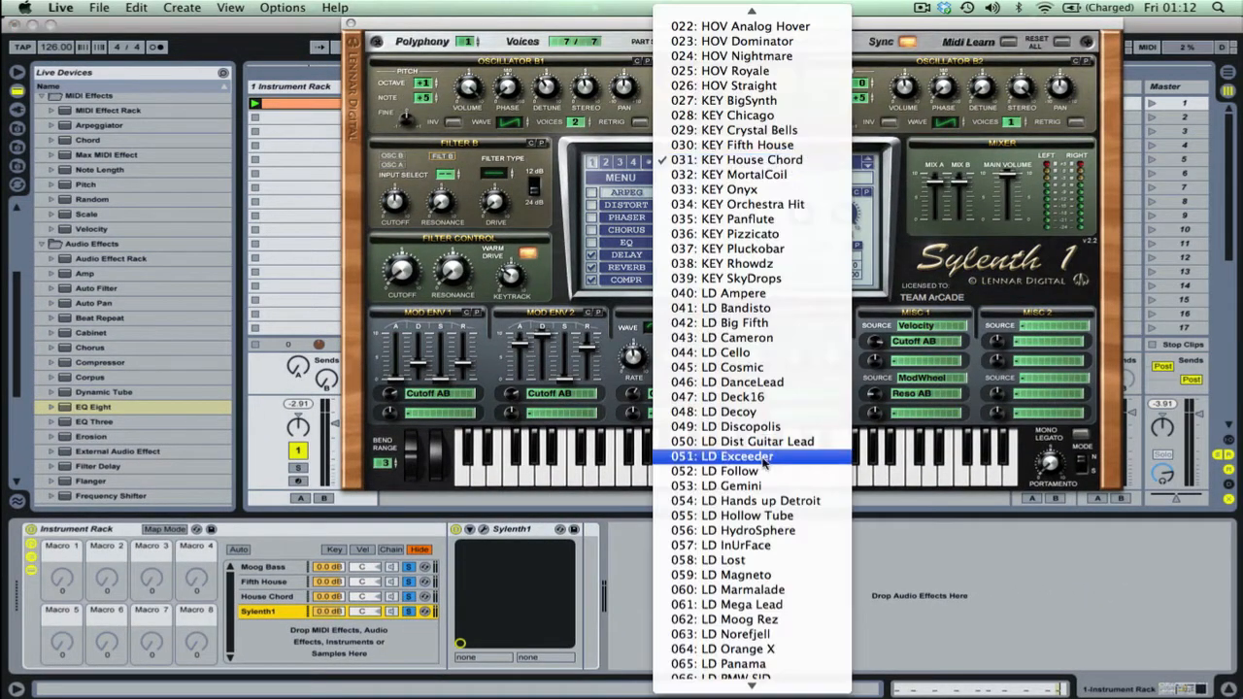
{"action": "scroll", "coordinate": [762, 456], "scroll_direction": "down", "scroll_amount": 5}
{"action": "scroll", "coordinate": [762, 454], "scroll_direction": "up", "scroll_amount": 2}
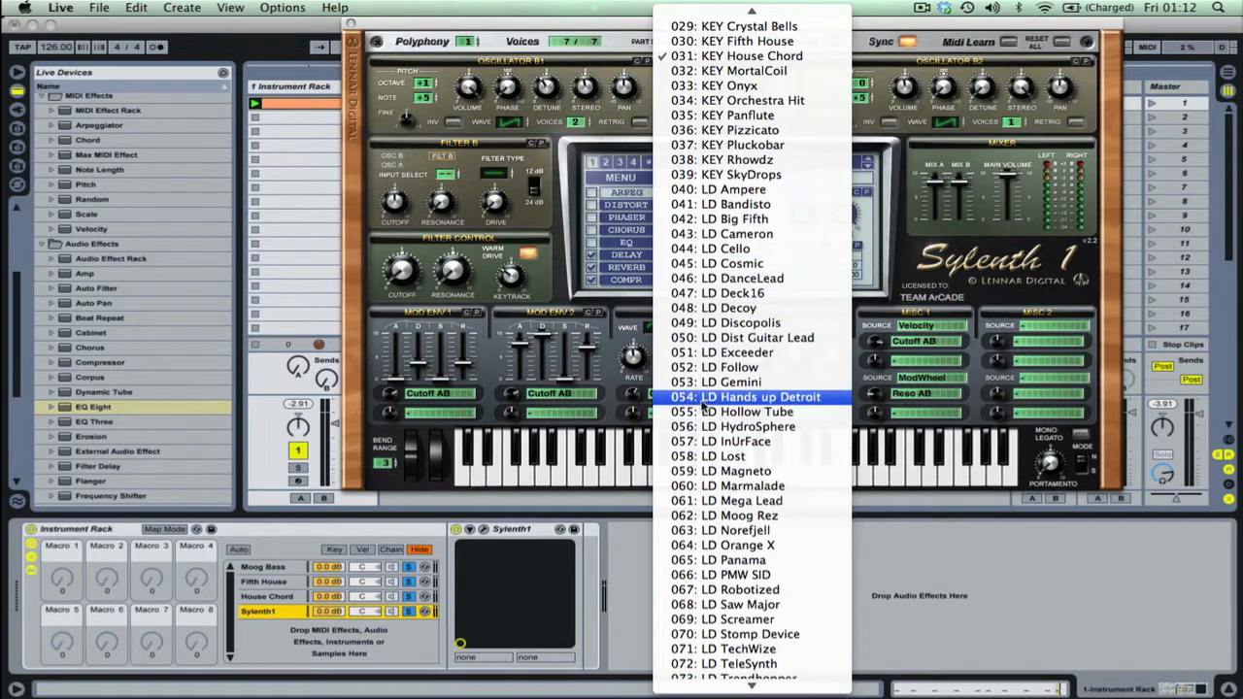
{"action": "scroll", "coordinate": [703, 403], "scroll_direction": "down", "scroll_amount": 9}
{"action": "scroll", "coordinate": [703, 406], "scroll_direction": "down", "scroll_amount": 1}
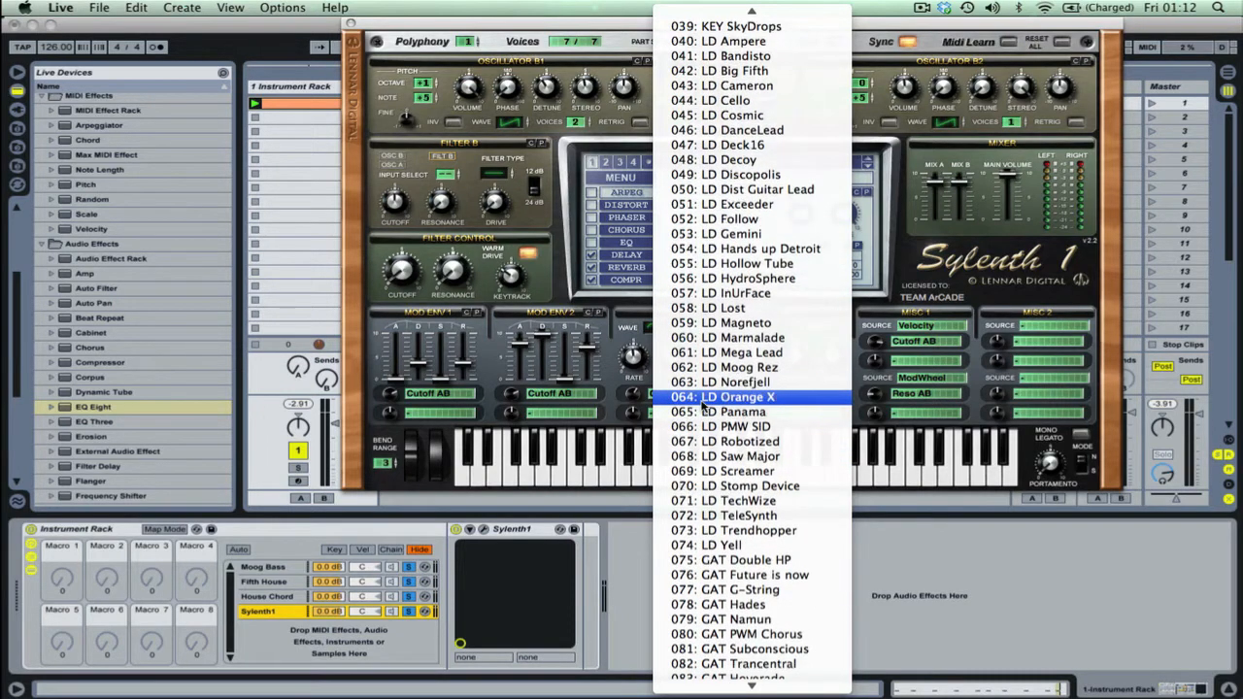
{"action": "scroll", "coordinate": [708, 407], "scroll_direction": "up", "scroll_amount": 11}
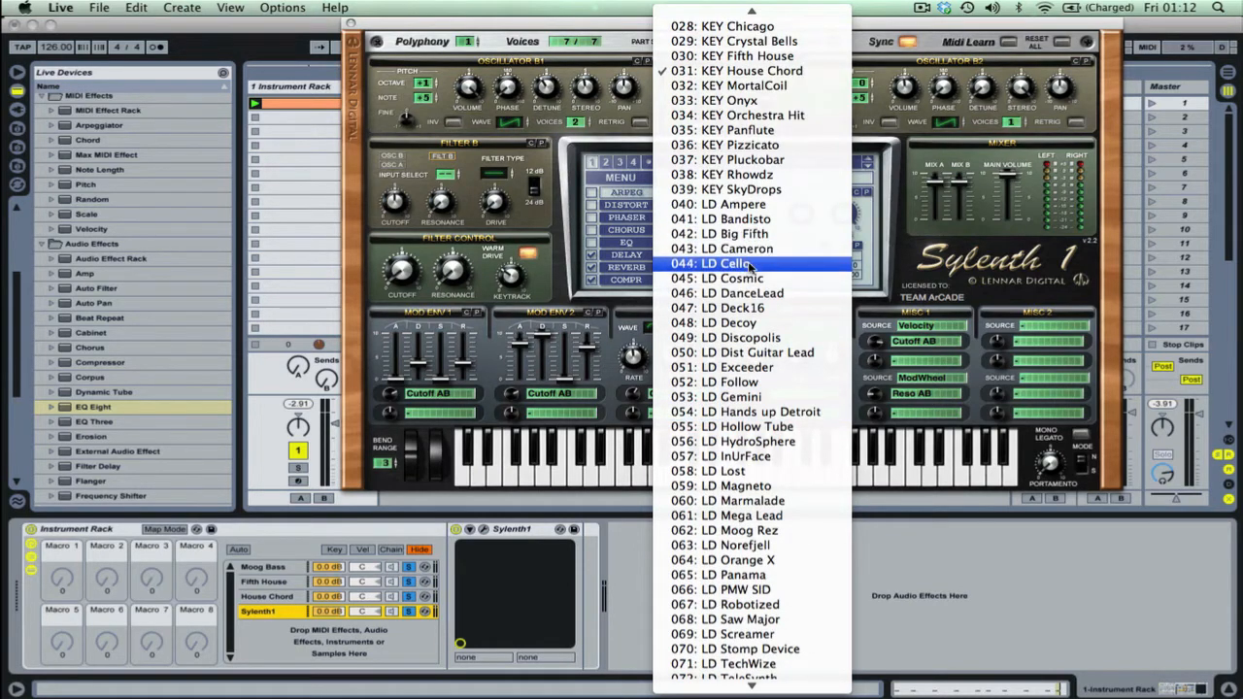
{"action": "scroll", "coordinate": [748, 264], "scroll_direction": "down", "scroll_amount": 5}
{"action": "scroll", "coordinate": [748, 264], "scroll_direction": "down", "scroll_amount": 2}
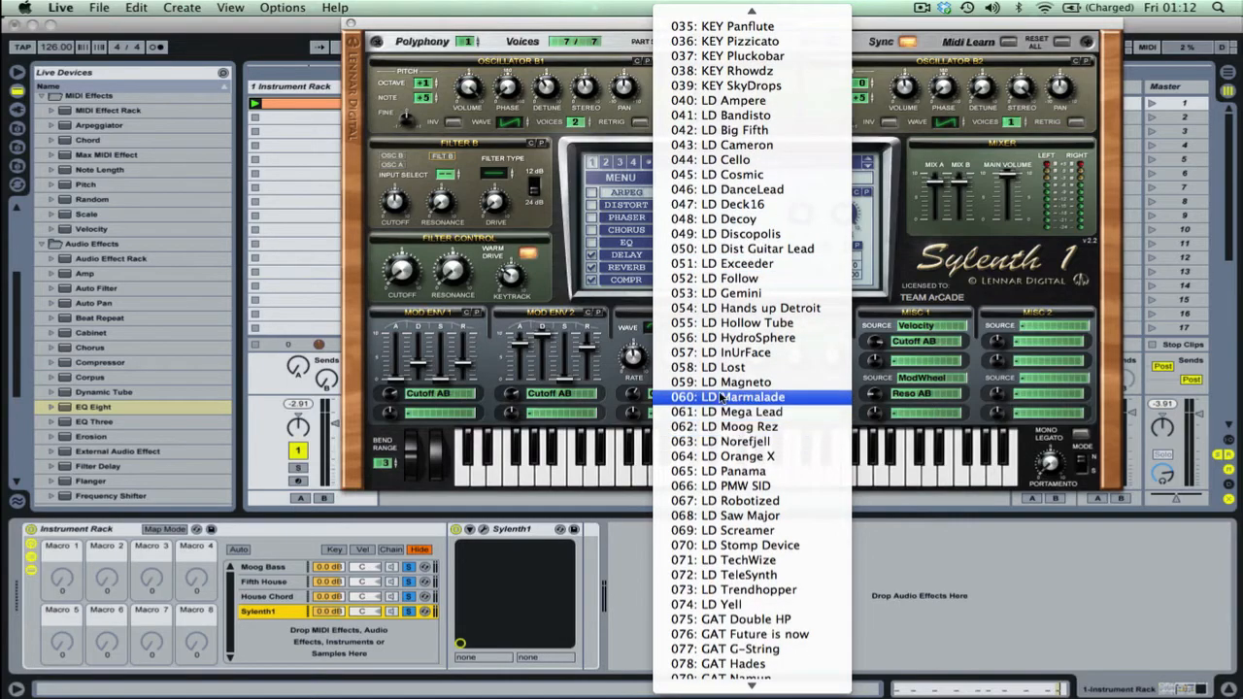
{"action": "left_click", "coordinate": [611, 184]}
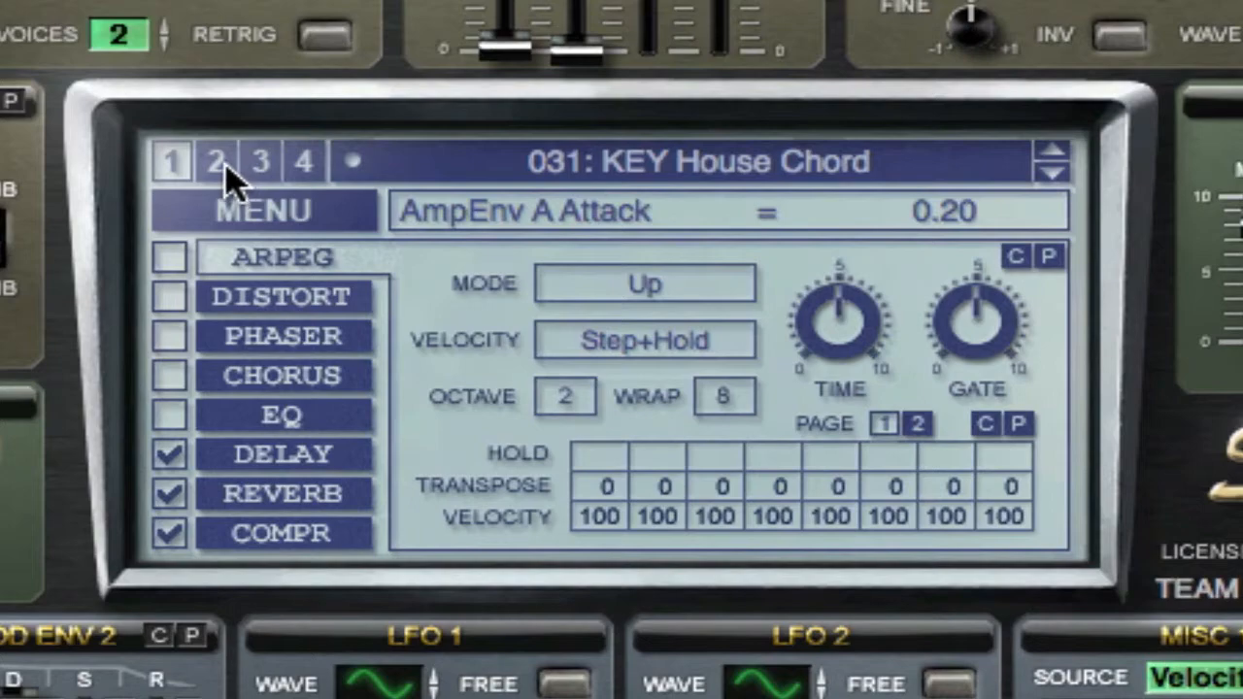
Switch the open Sylenth1 to bank 2, load the preset 188: LD OldSynth and launch the clip to audition it
{"action": "left_click", "coordinate": [217, 163]}
{"action": "left_click", "coordinate": [555, 177]}
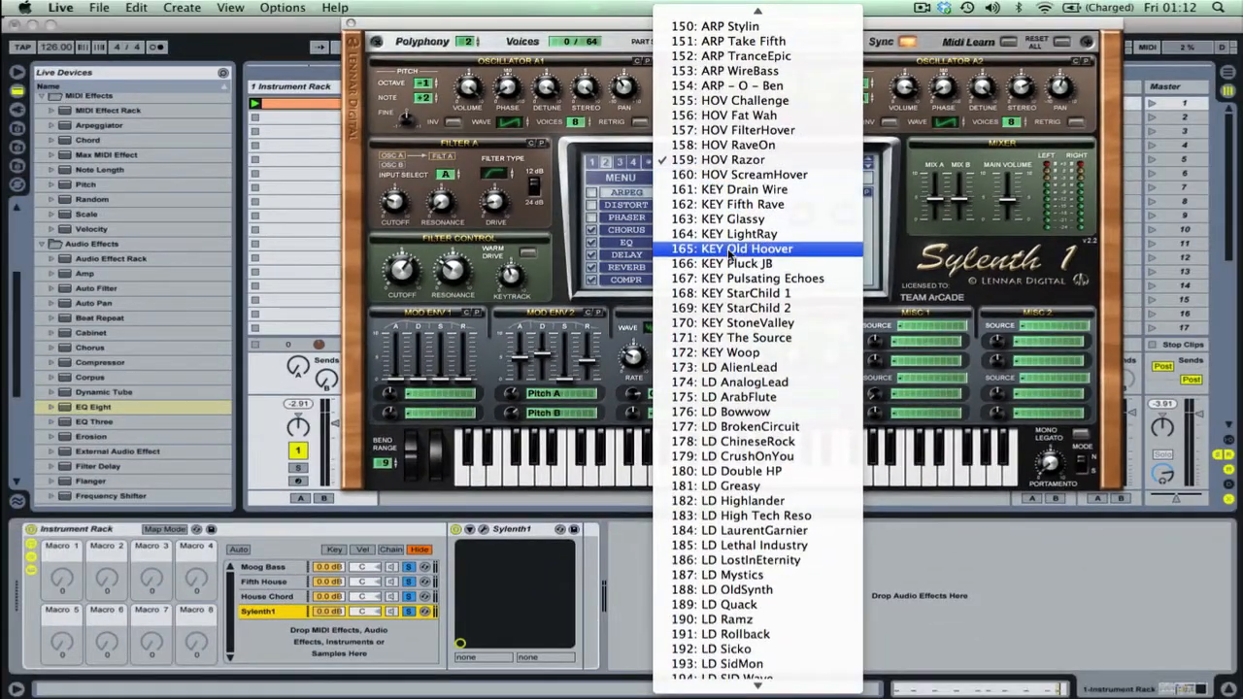
{"action": "scroll", "coordinate": [738, 278], "scroll_direction": "down", "scroll_amount": 5}
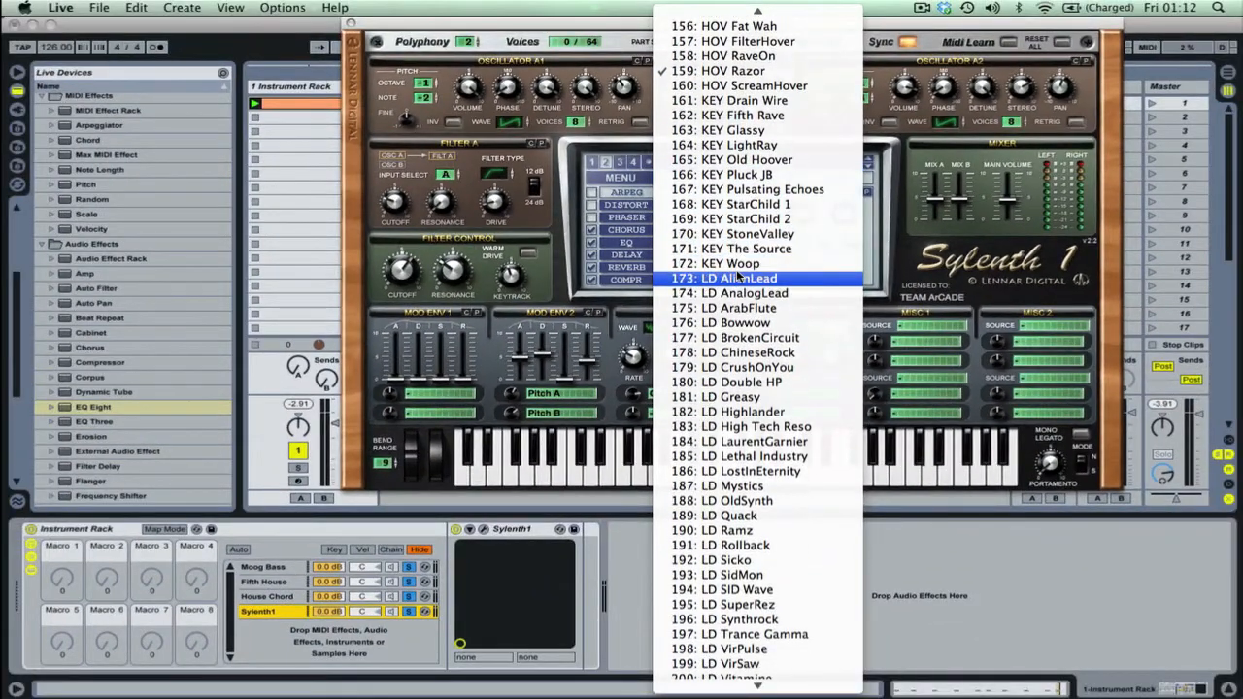
{"action": "scroll", "coordinate": [738, 278], "scroll_direction": "down", "scroll_amount": 1}
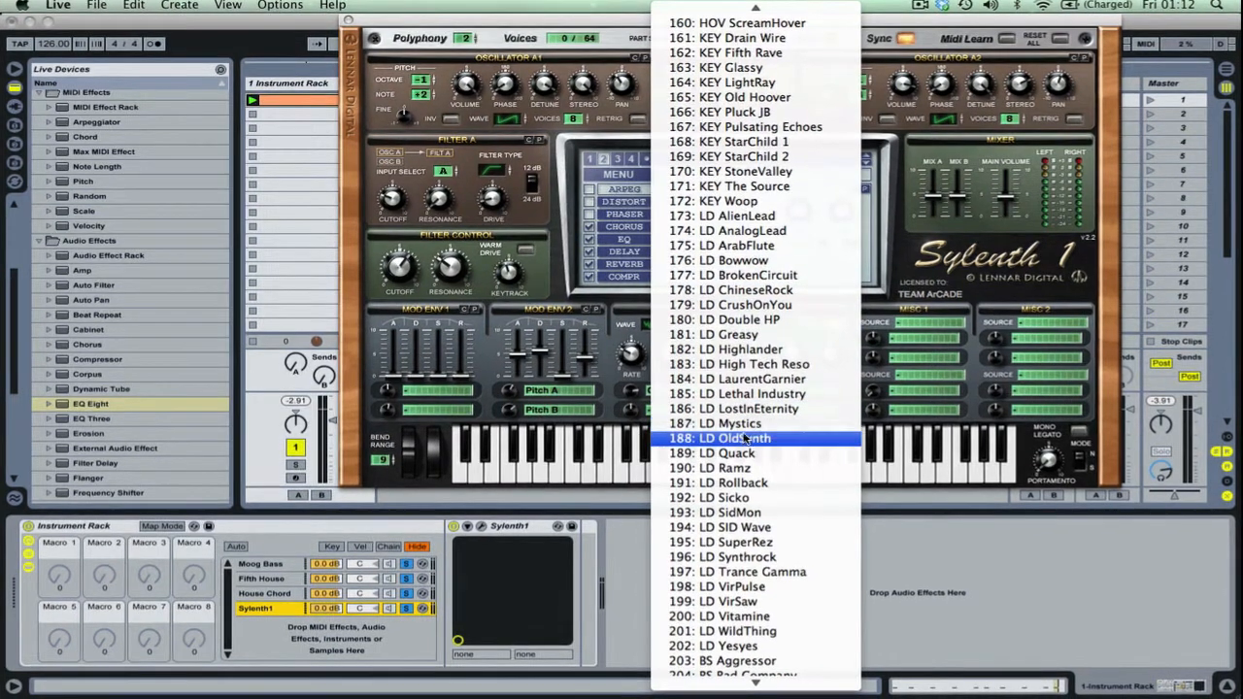
{"action": "left_click", "coordinate": [745, 439]}
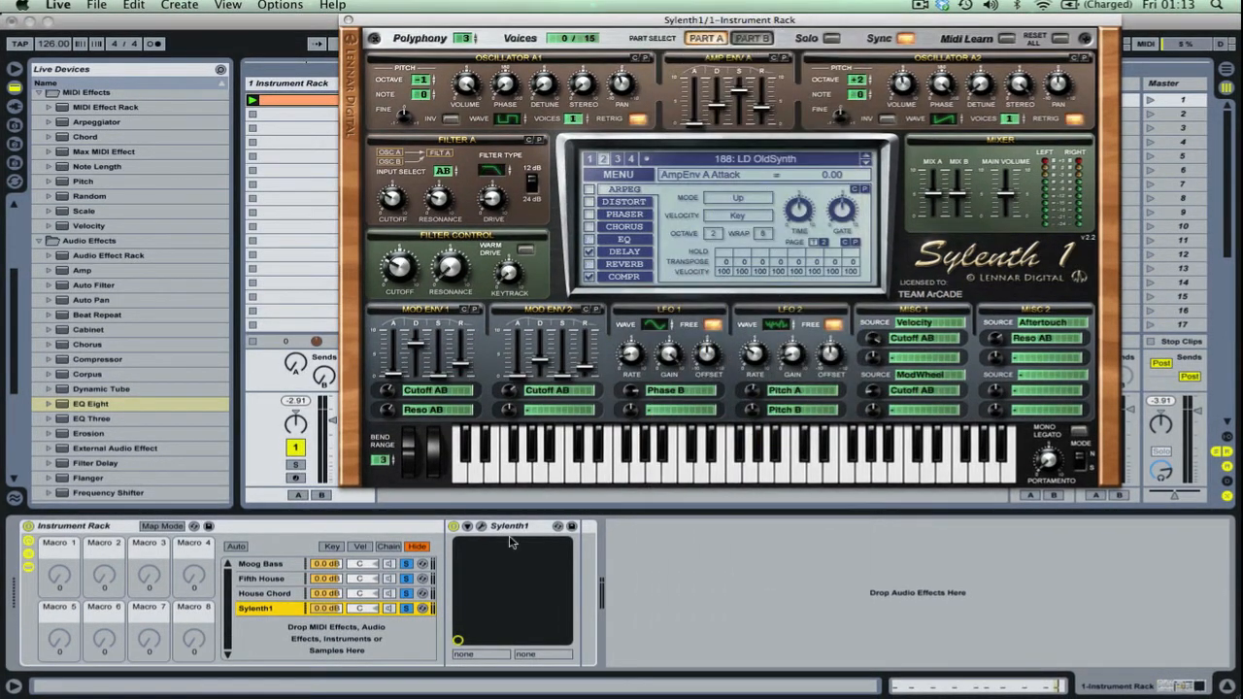
{"action": "left_click", "coordinate": [252, 99]}
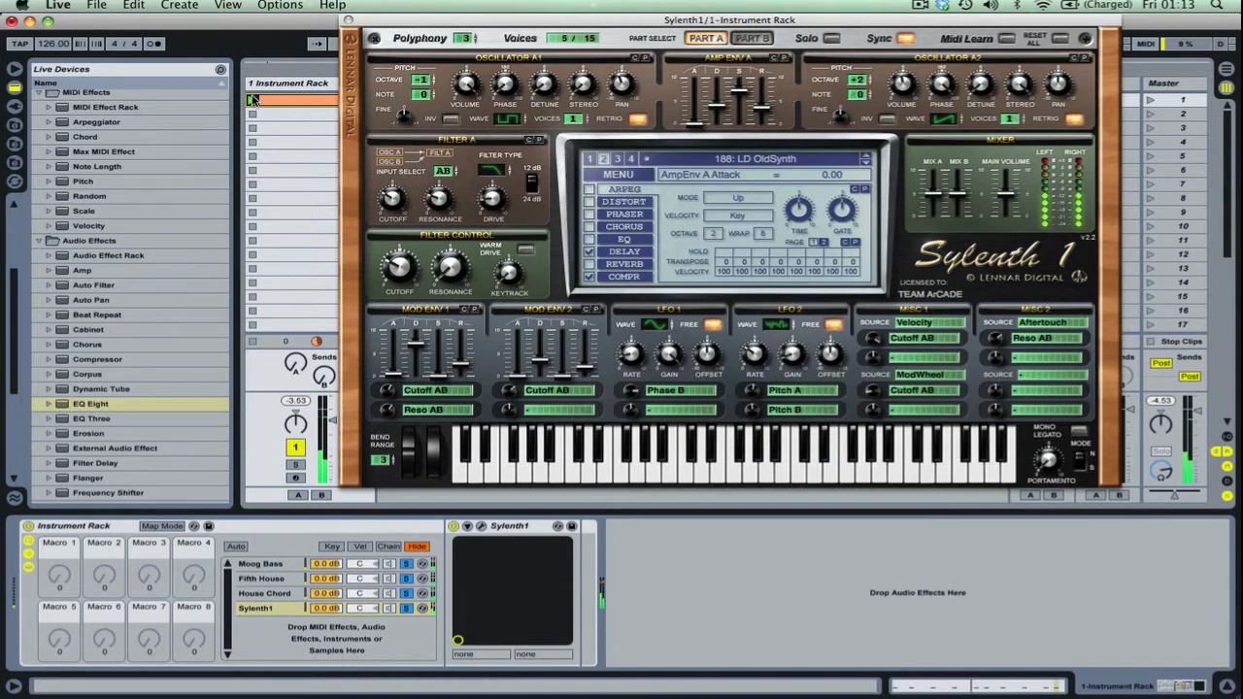
Load the preset 174: LD AnalogLead in the open Sylenth1 and relaunch the clip to audition it
{"action": "left_click", "coordinate": [816, 156]}
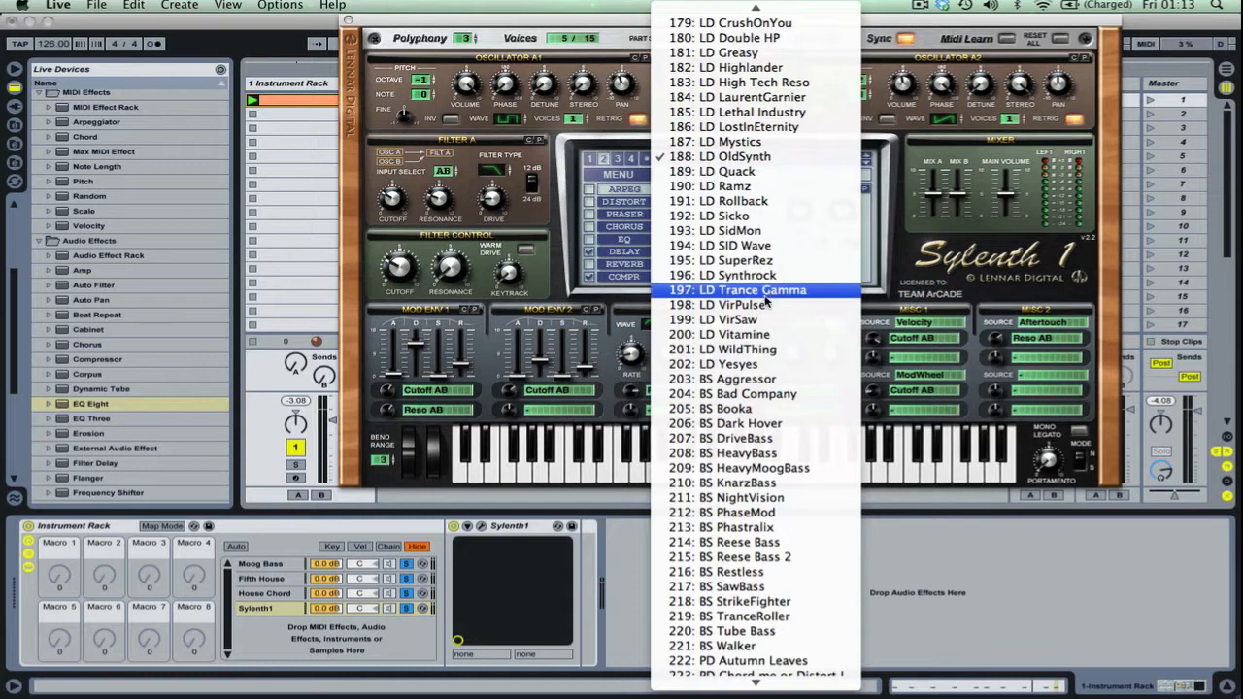
{"action": "scroll", "coordinate": [740, 184], "scroll_direction": "up", "scroll_amount": 3}
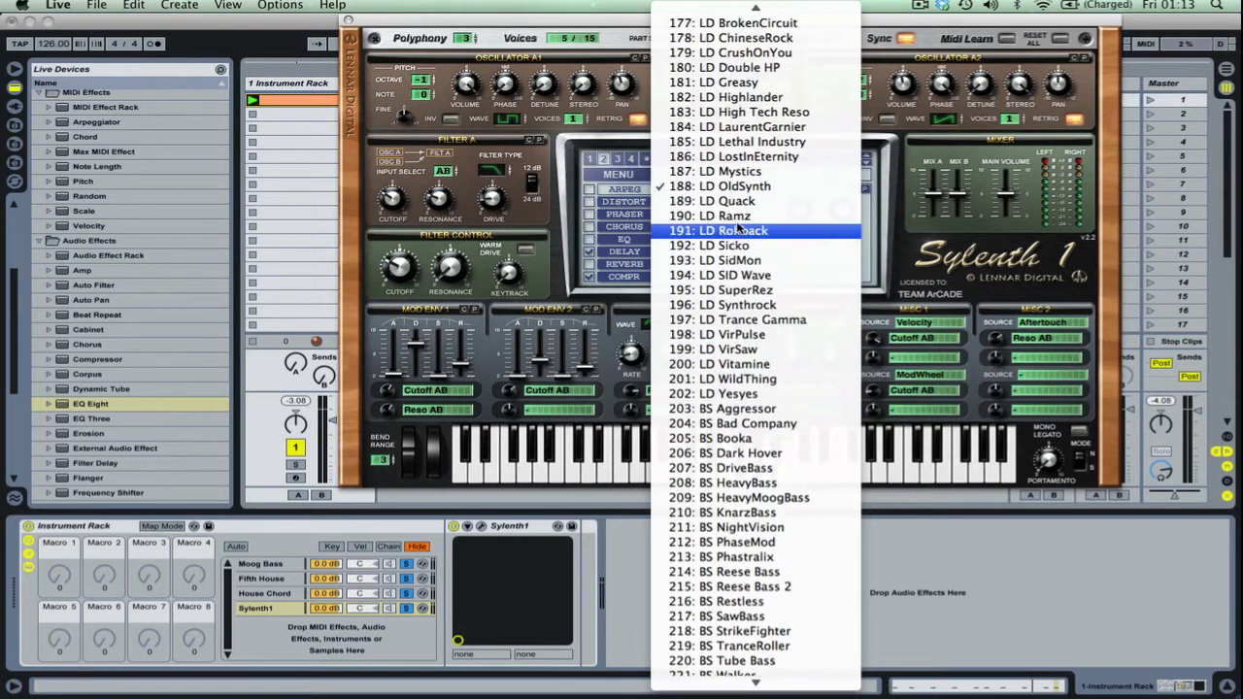
{"action": "scroll", "coordinate": [737, 100], "scroll_direction": "up", "scroll_amount": 4}
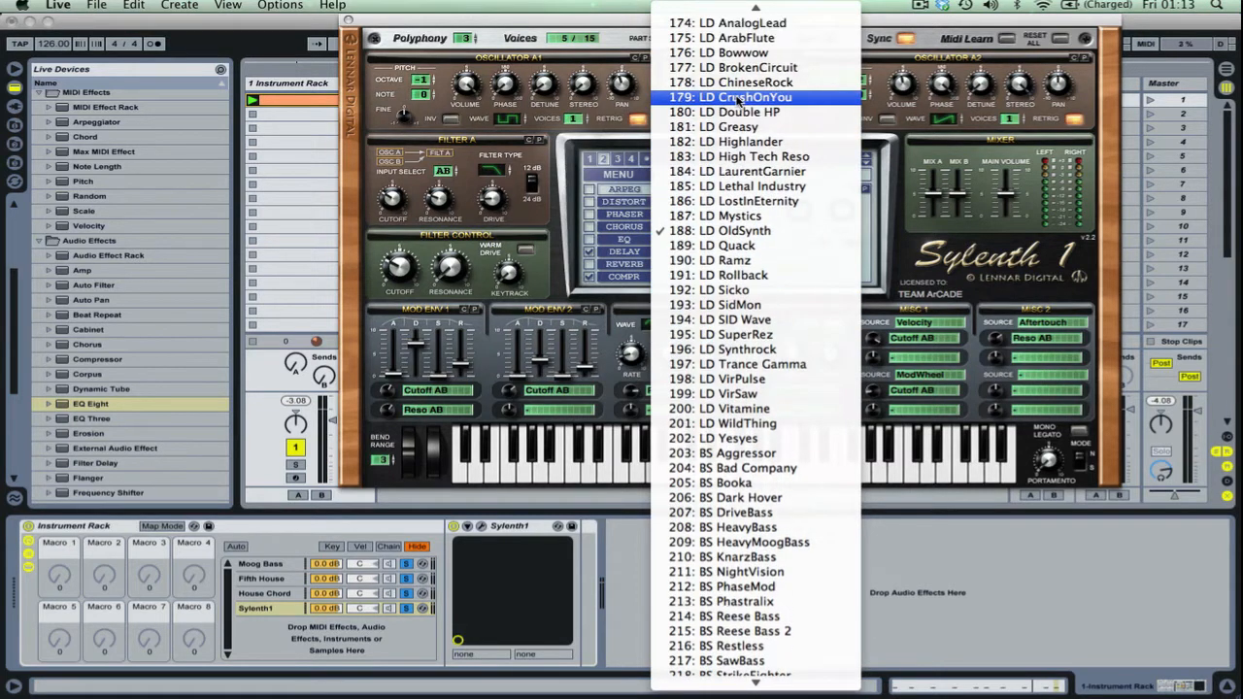
{"action": "left_click", "coordinate": [738, 52]}
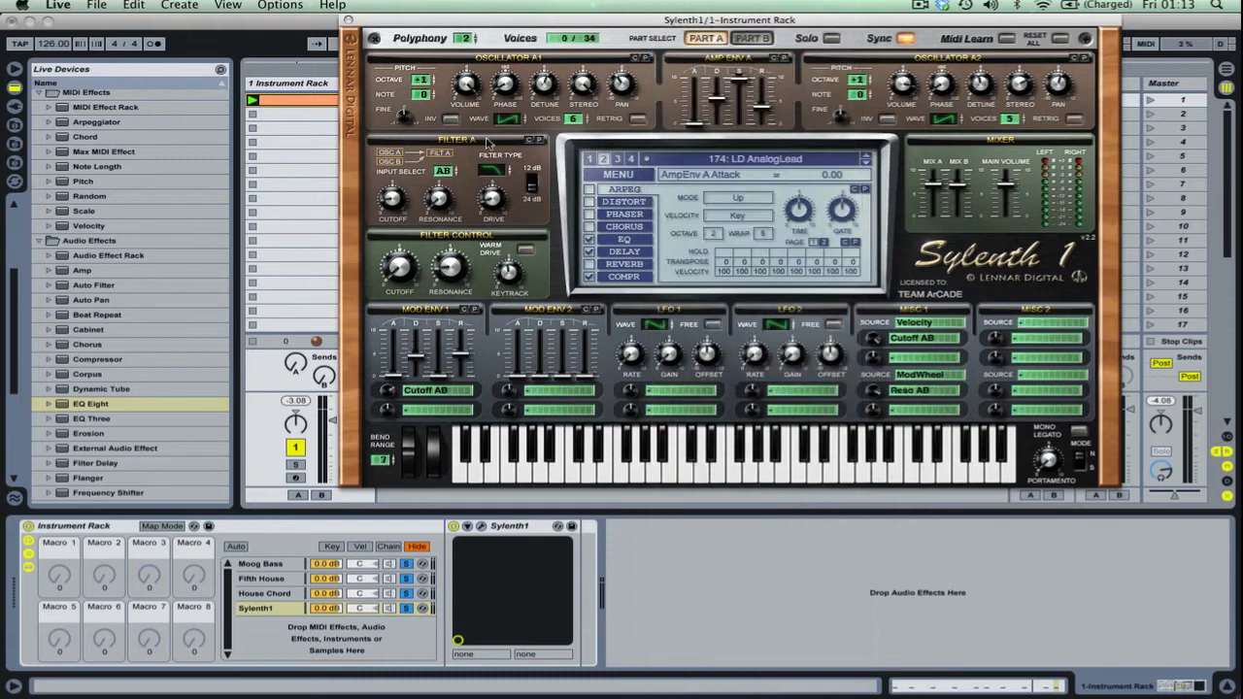
{"action": "left_click", "coordinate": [252, 101]}
Compare the House Chord chain with the fourth chain to check which one the open Sylenth1 window belongs to
{"action": "left_click", "coordinate": [260, 609]}
{"action": "left_click", "coordinate": [262, 594]}
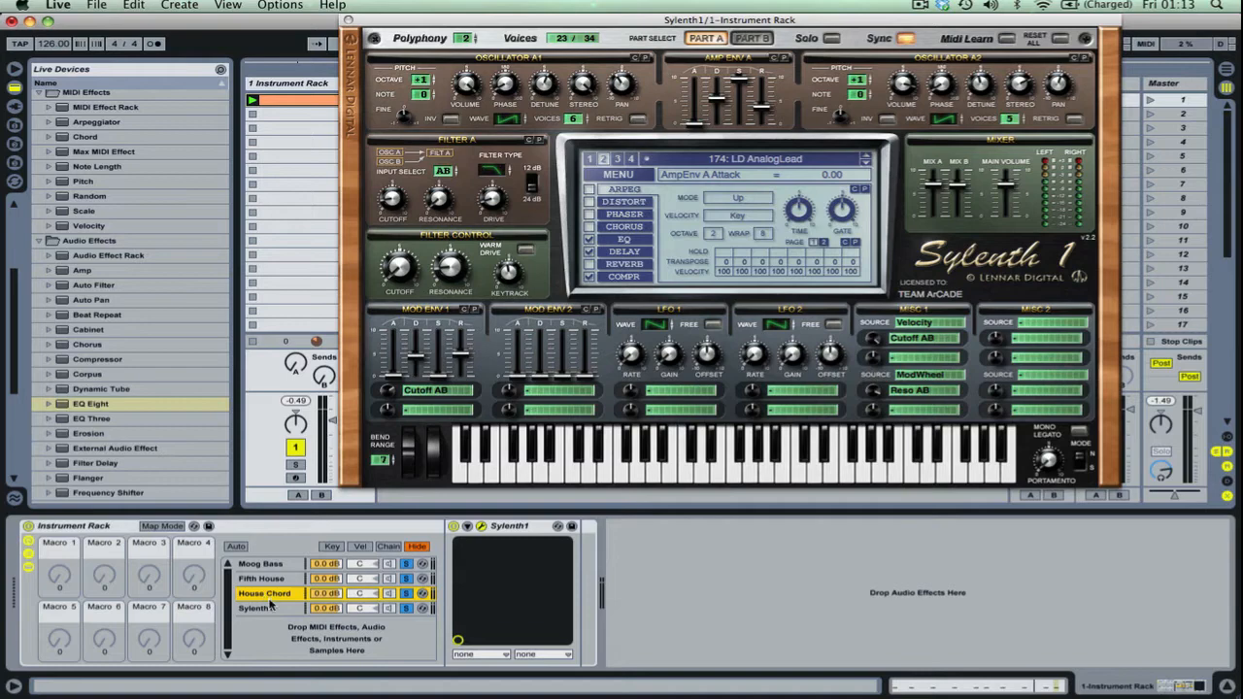
{"action": "left_click", "coordinate": [270, 608]}
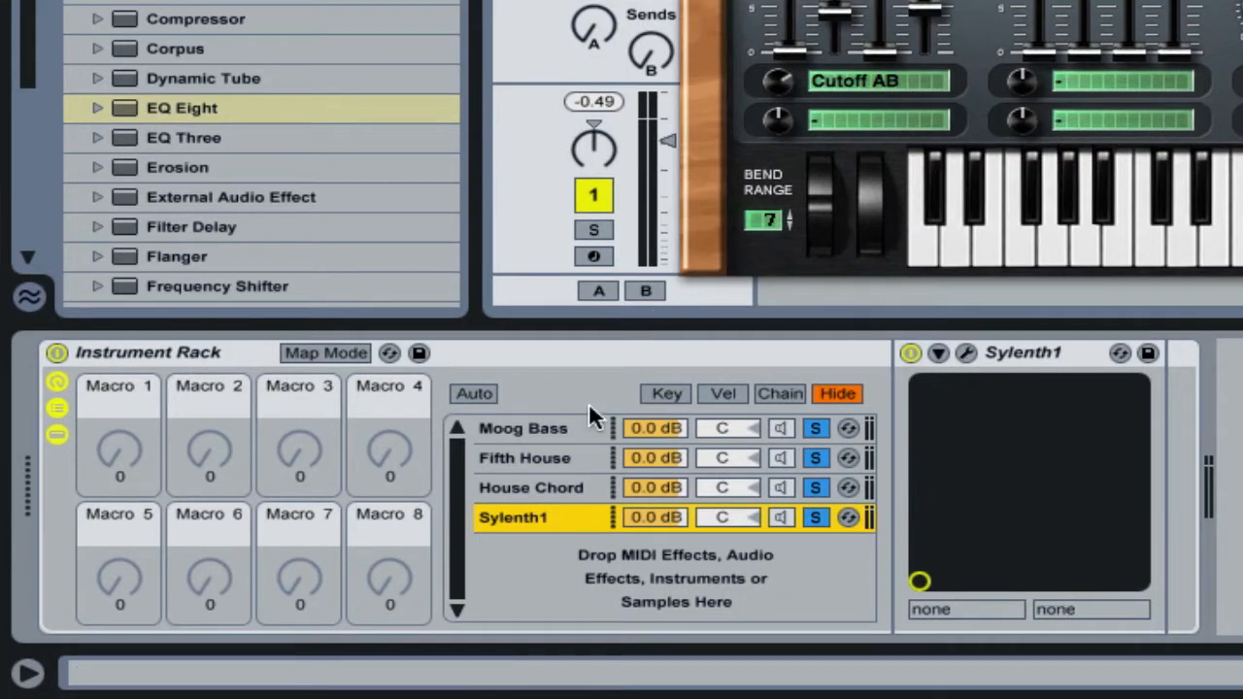
{"action": "left_click", "coordinate": [536, 491]}
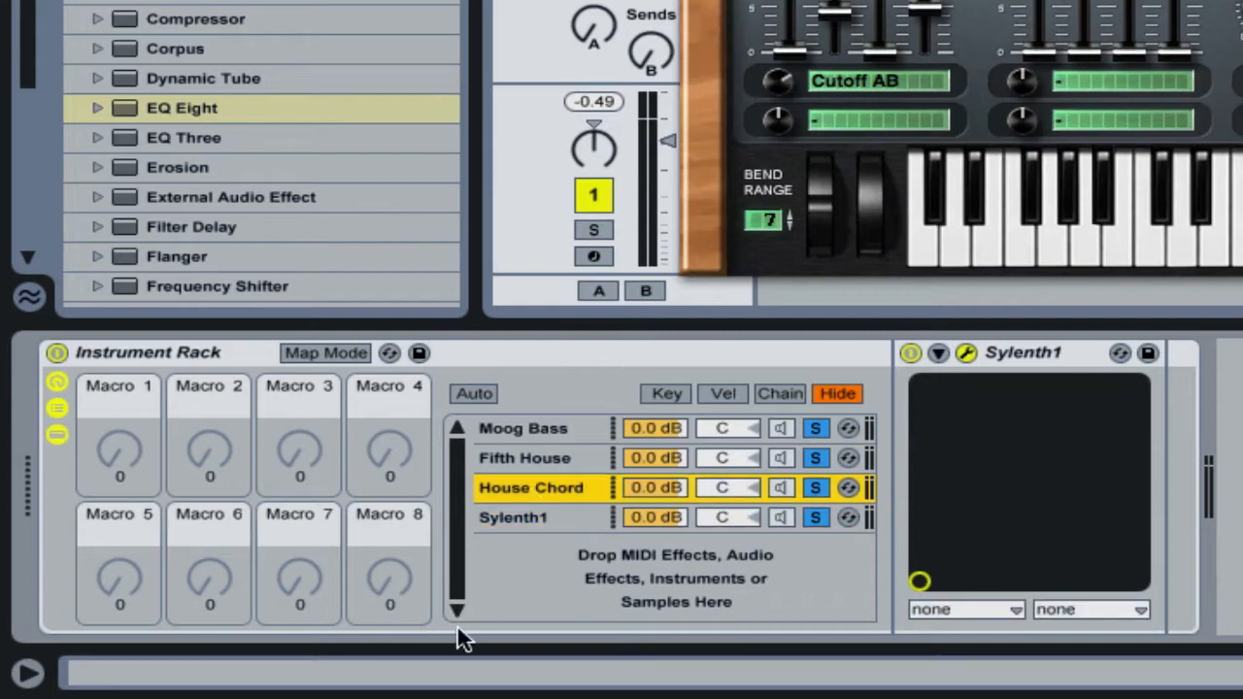
{"action": "left_click", "coordinate": [542, 516]}
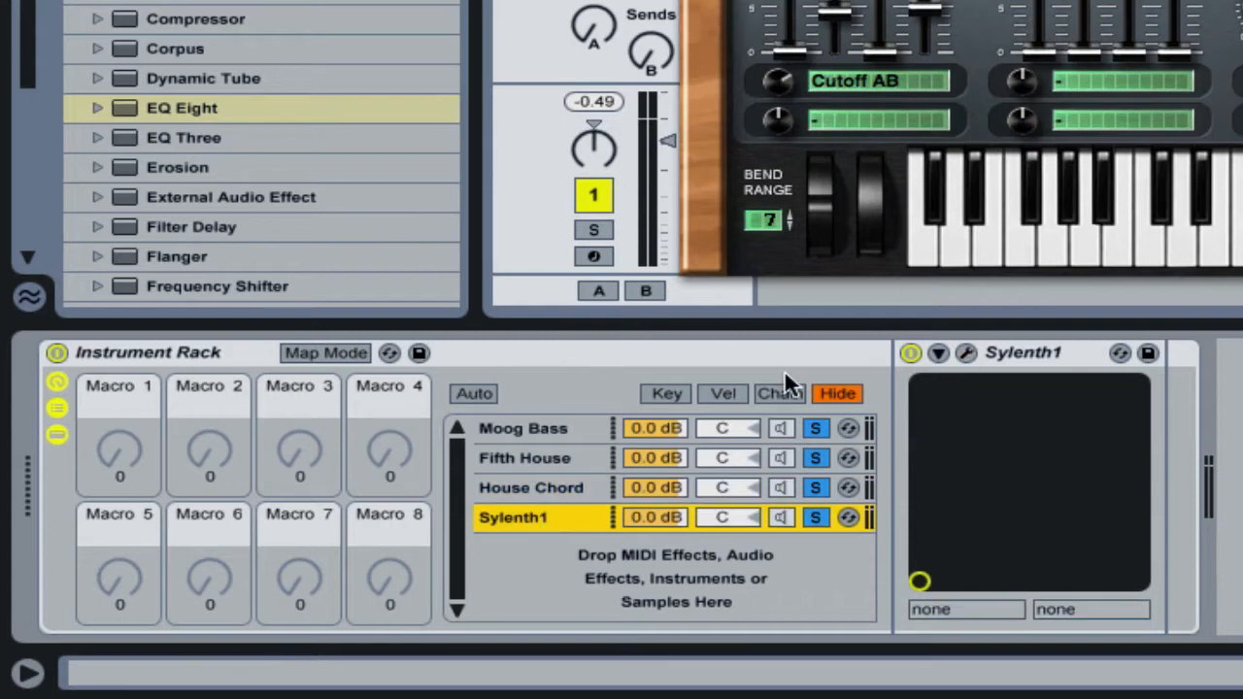
{"action": "left_click", "coordinate": [530, 485]}
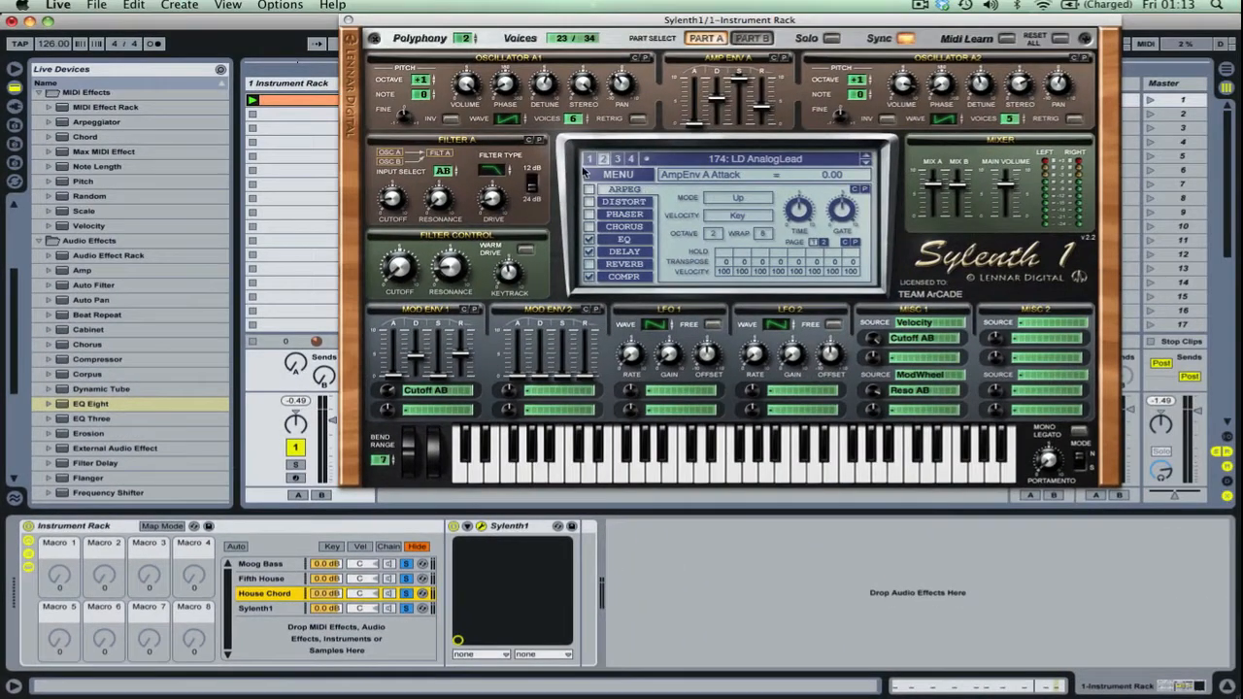
Restore the preset 031: KEY House Chord from bank 1 on the House Chord chain and close its Sylenth1 window
{"action": "left_click", "coordinate": [691, 66]}
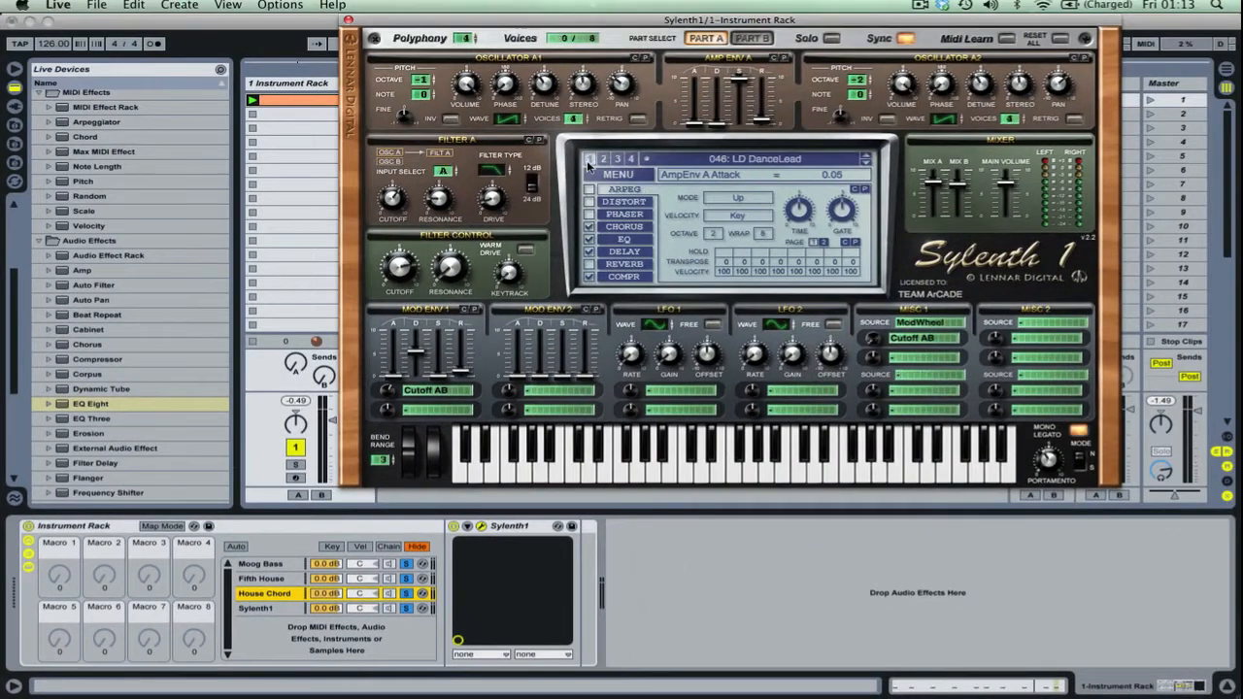
{"action": "left_click", "coordinate": [678, 167]}
{"action": "scroll", "coordinate": [728, 214], "scroll_direction": "up", "scroll_amount": 5}
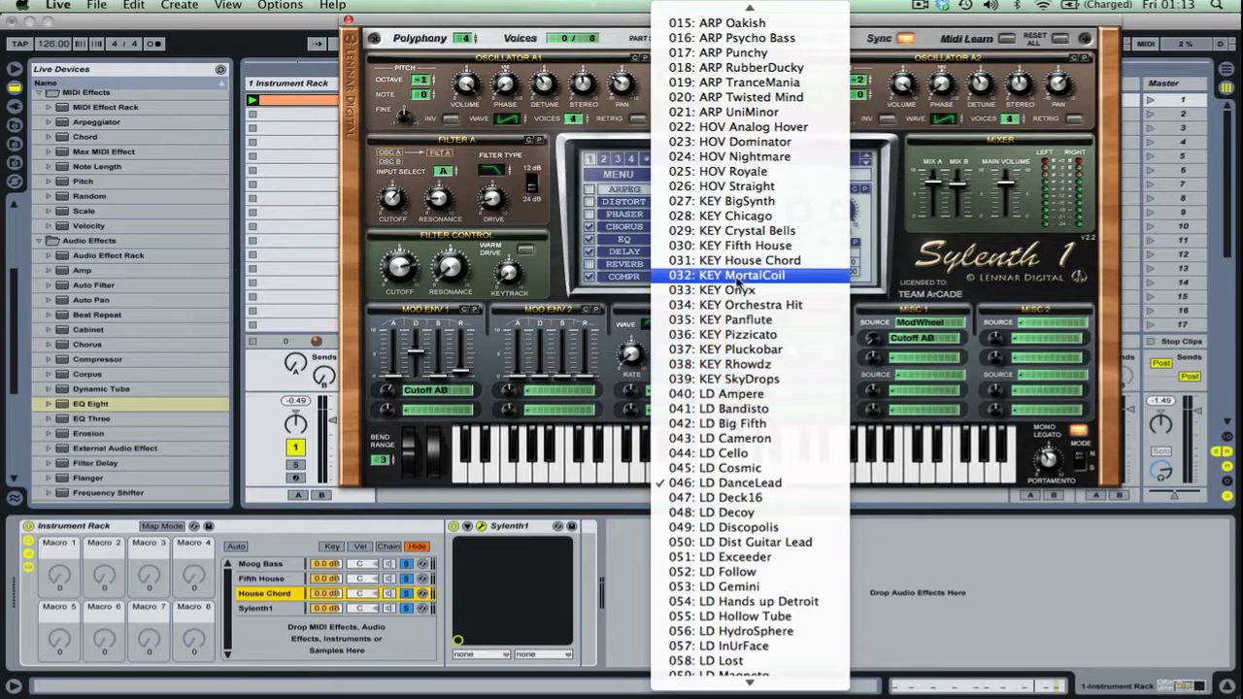
{"action": "left_click", "coordinate": [730, 264]}
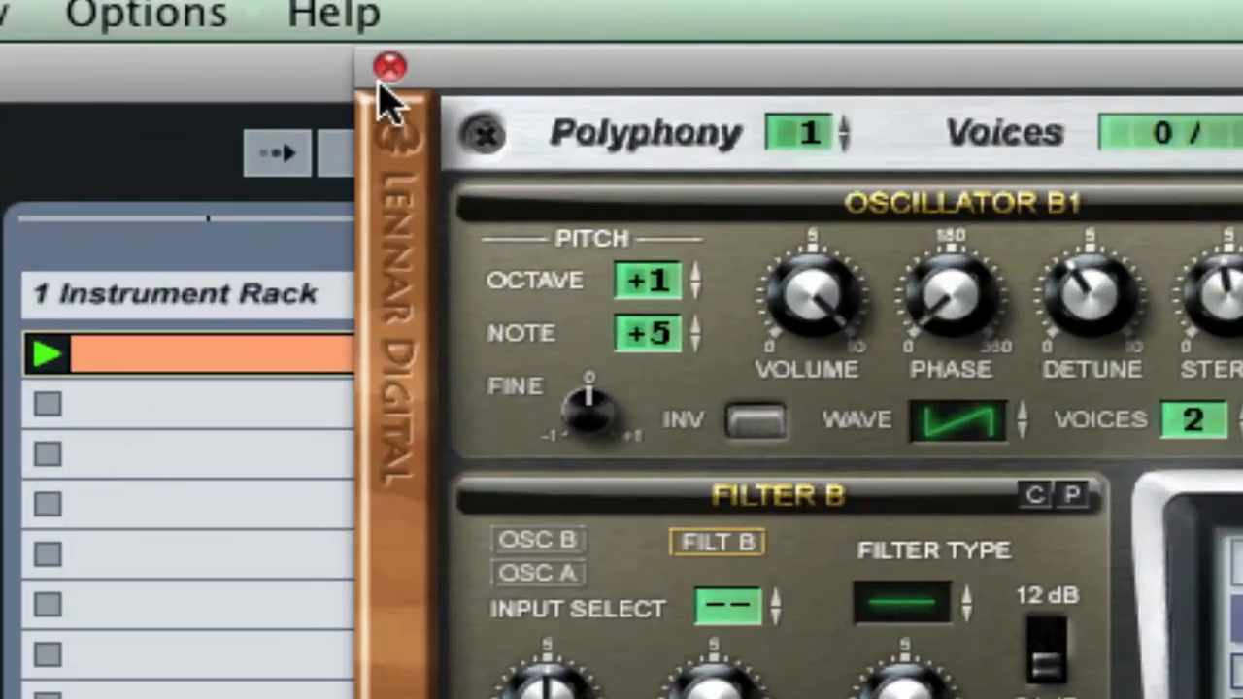
{"action": "left_click", "coordinate": [347, 19]}
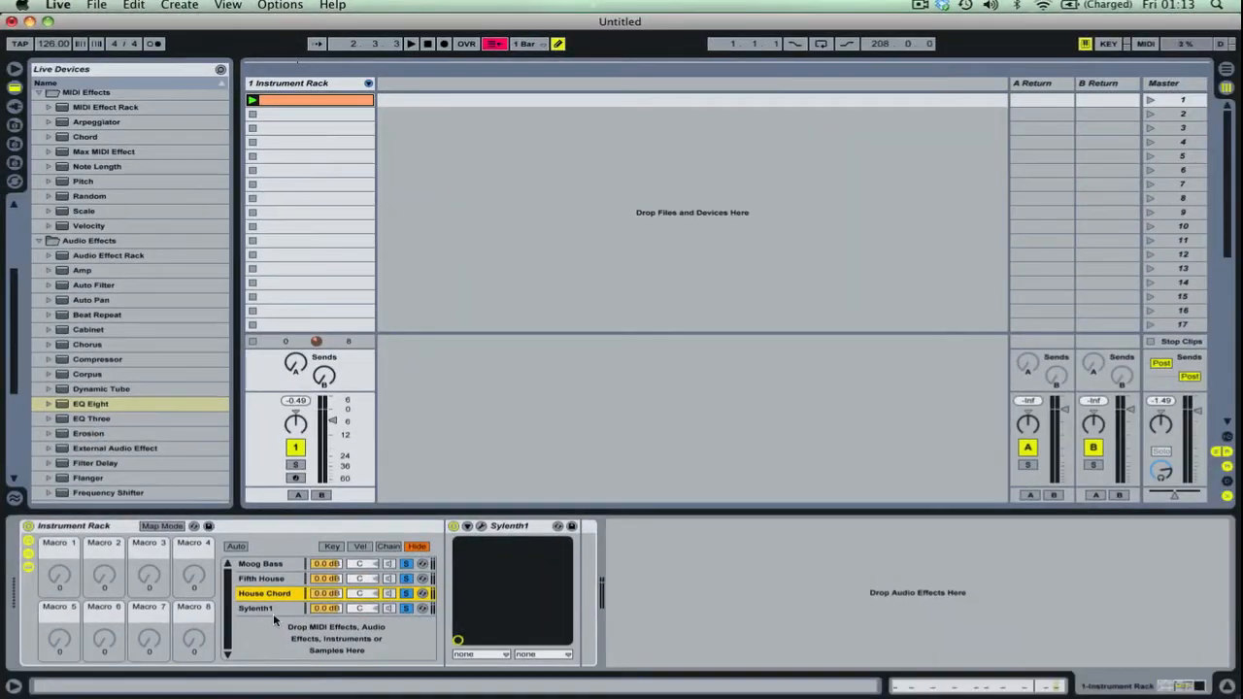
Open the fourth chain's Sylenth1 and load the preset 174: LD AnalogLead from bank 2
{"action": "left_click", "coordinate": [273, 614]}
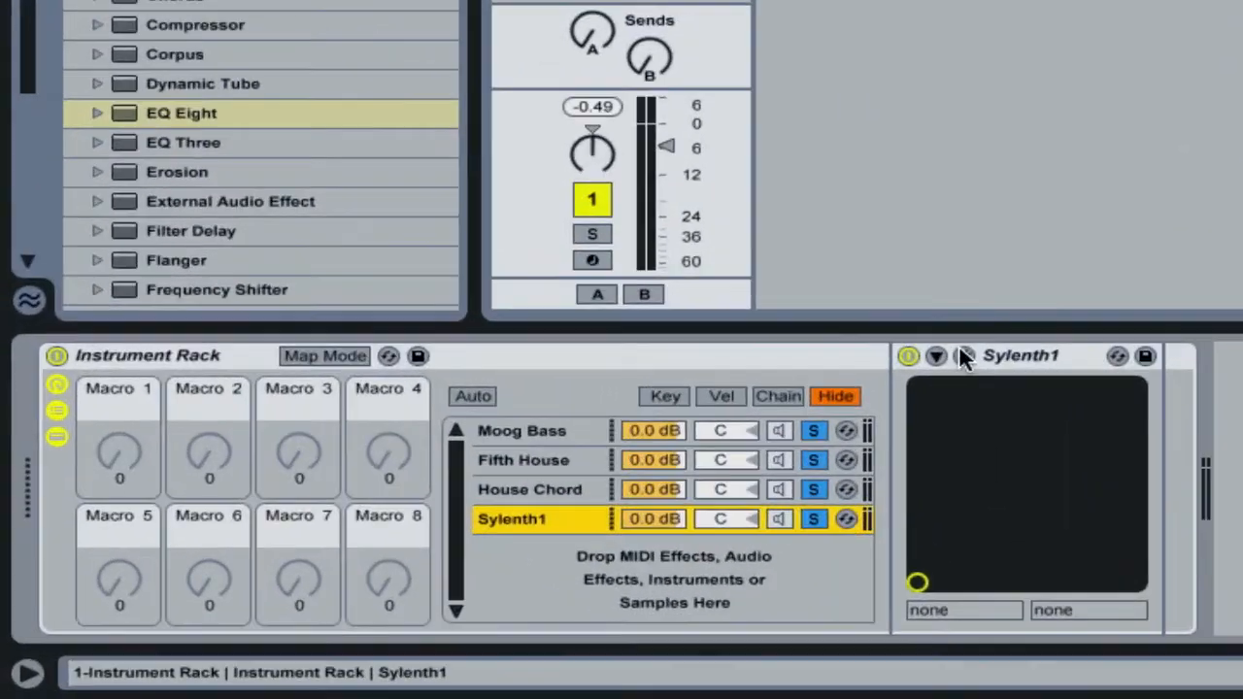
{"action": "left_click", "coordinate": [479, 523]}
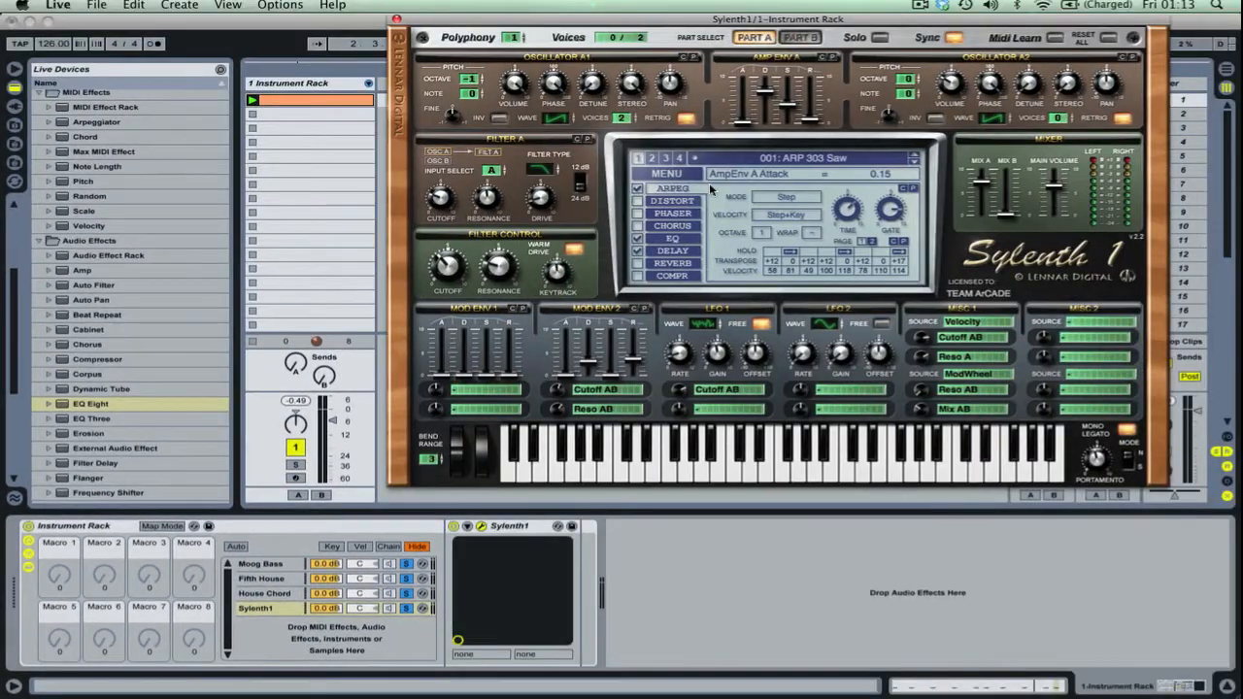
{"action": "left_click", "coordinate": [655, 155]}
{"action": "left_click", "coordinate": [721, 158]}
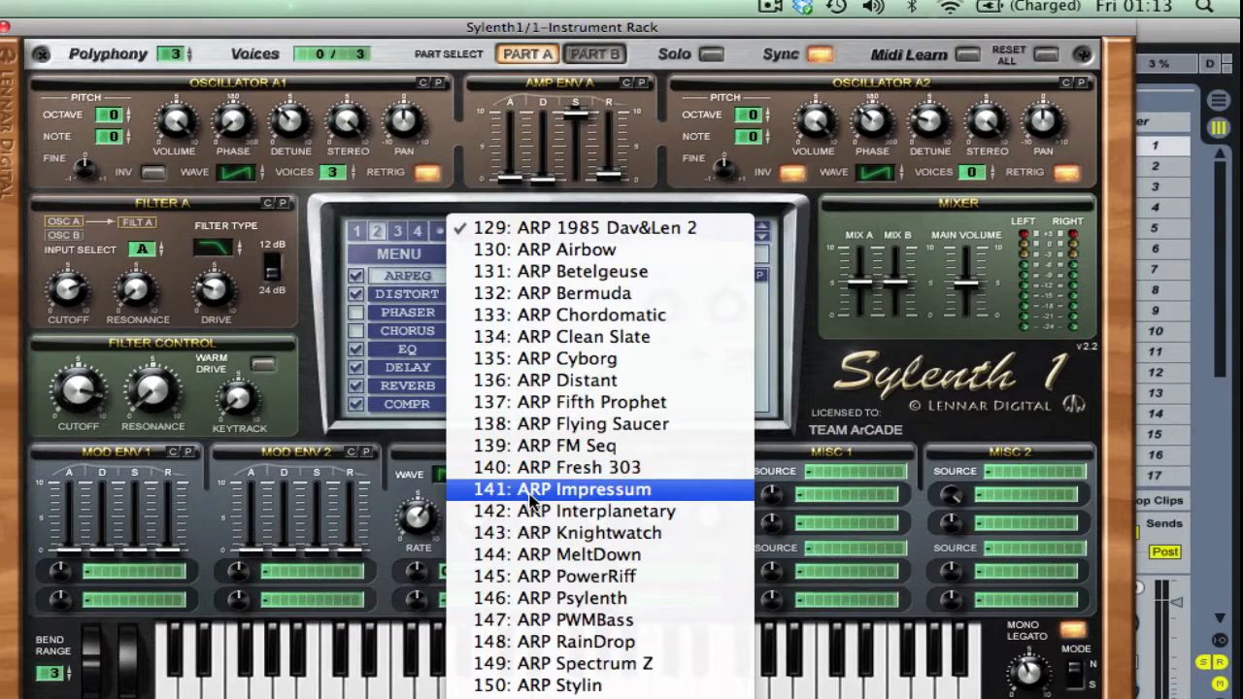
{"action": "scroll", "coordinate": [530, 498], "scroll_direction": "down", "scroll_amount": 10}
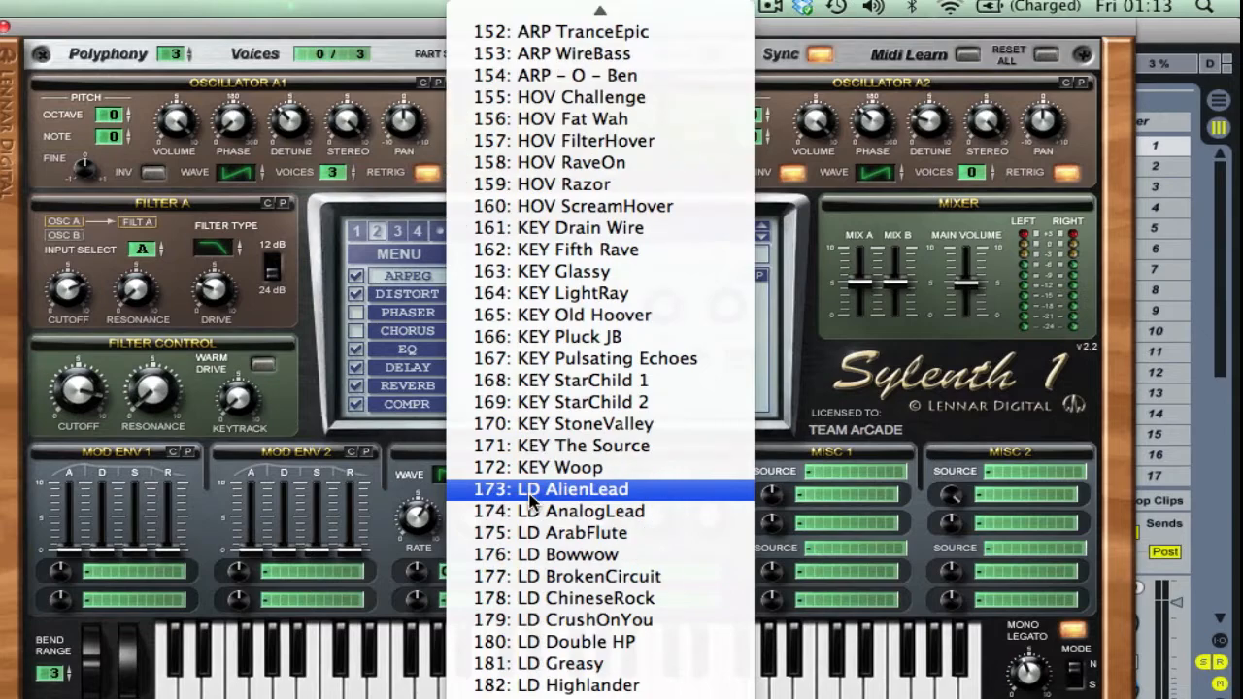
{"action": "scroll", "coordinate": [530, 498], "scroll_direction": "down", "scroll_amount": 2}
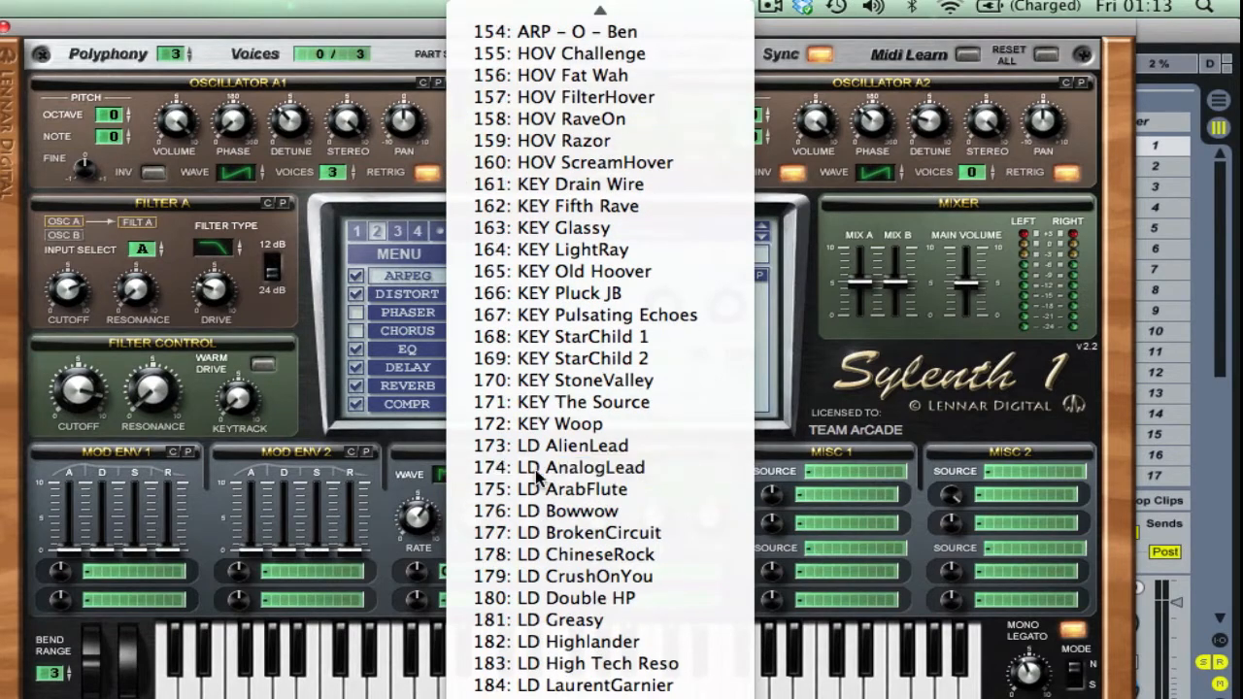
{"action": "left_click", "coordinate": [530, 470]}
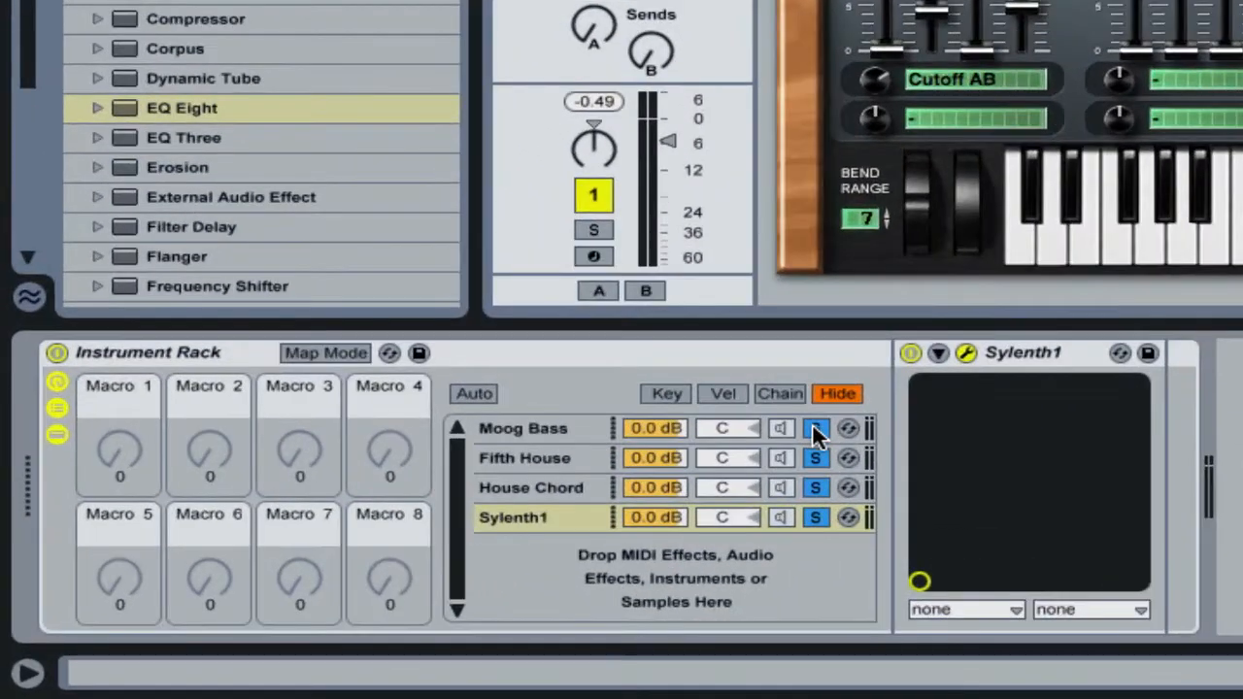
Unsolo all four chains in the Instrument Rack
{"action": "left_click", "coordinate": [407, 563]}
{"action": "left_click", "coordinate": [408, 591]}
{"action": "left_click", "coordinate": [815, 458]}
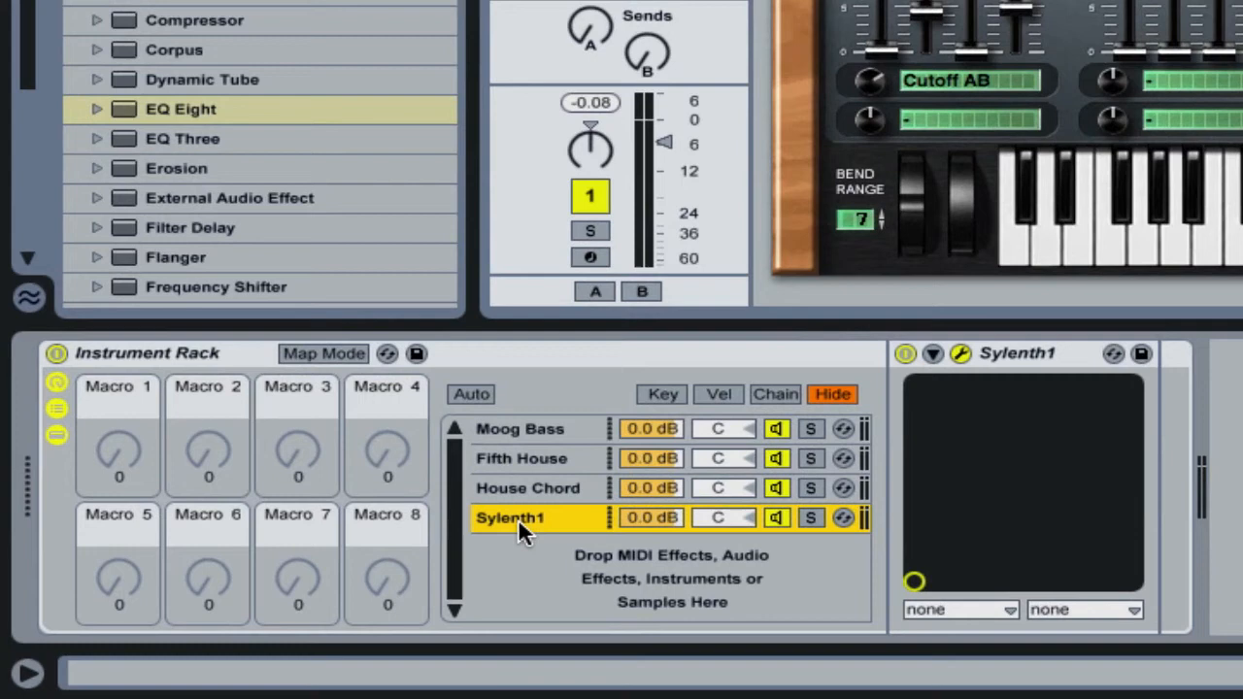
Rename the fourth Sylenth1 chain as Analog Lead
{"action": "right_click", "coordinate": [260, 610]}
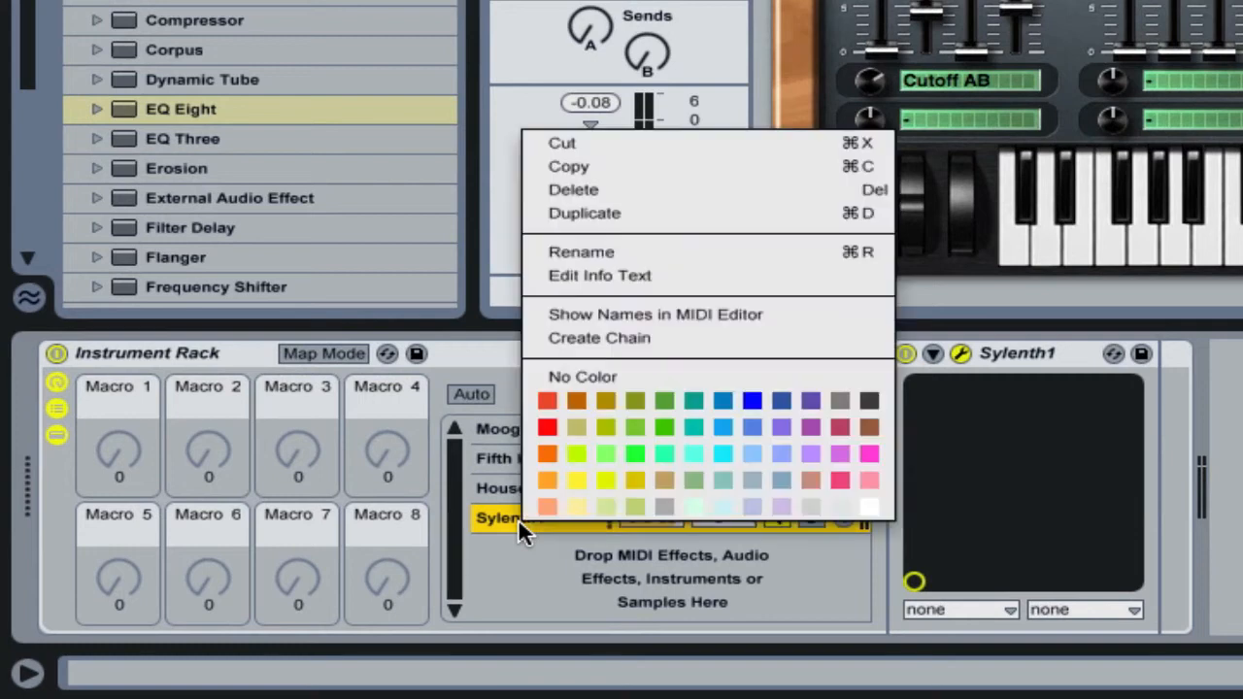
{"action": "left_click", "coordinate": [589, 252]}
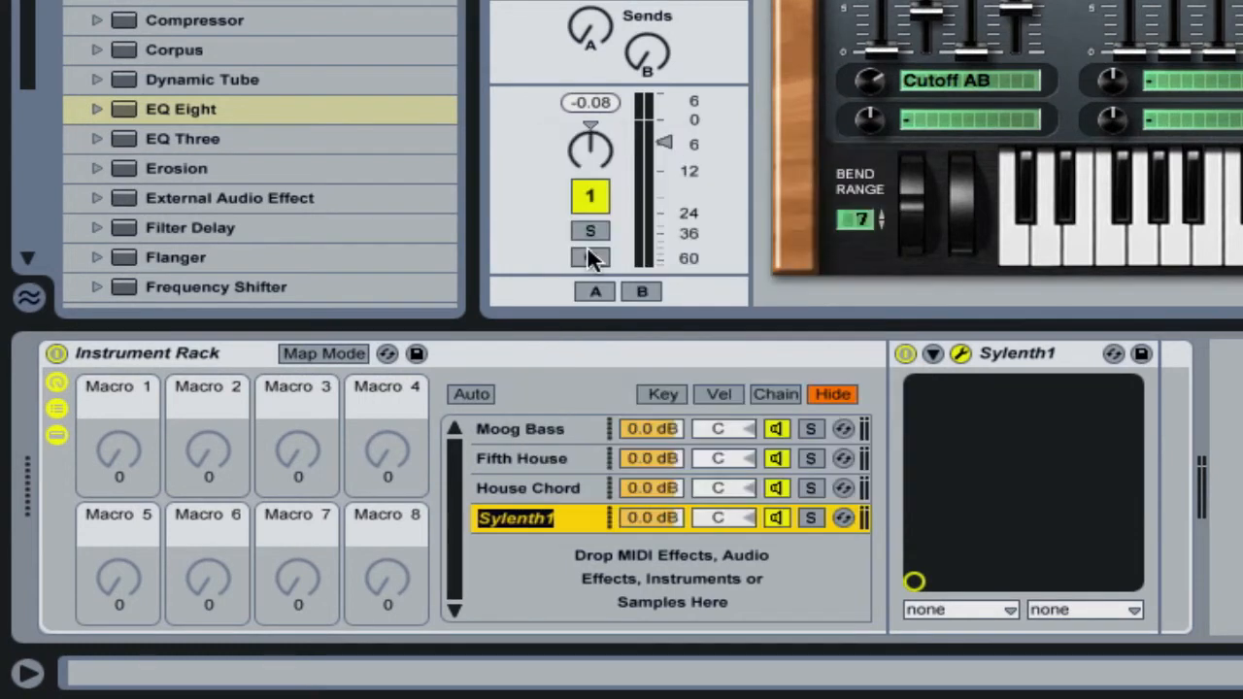
{"action": "type", "text": "A"}
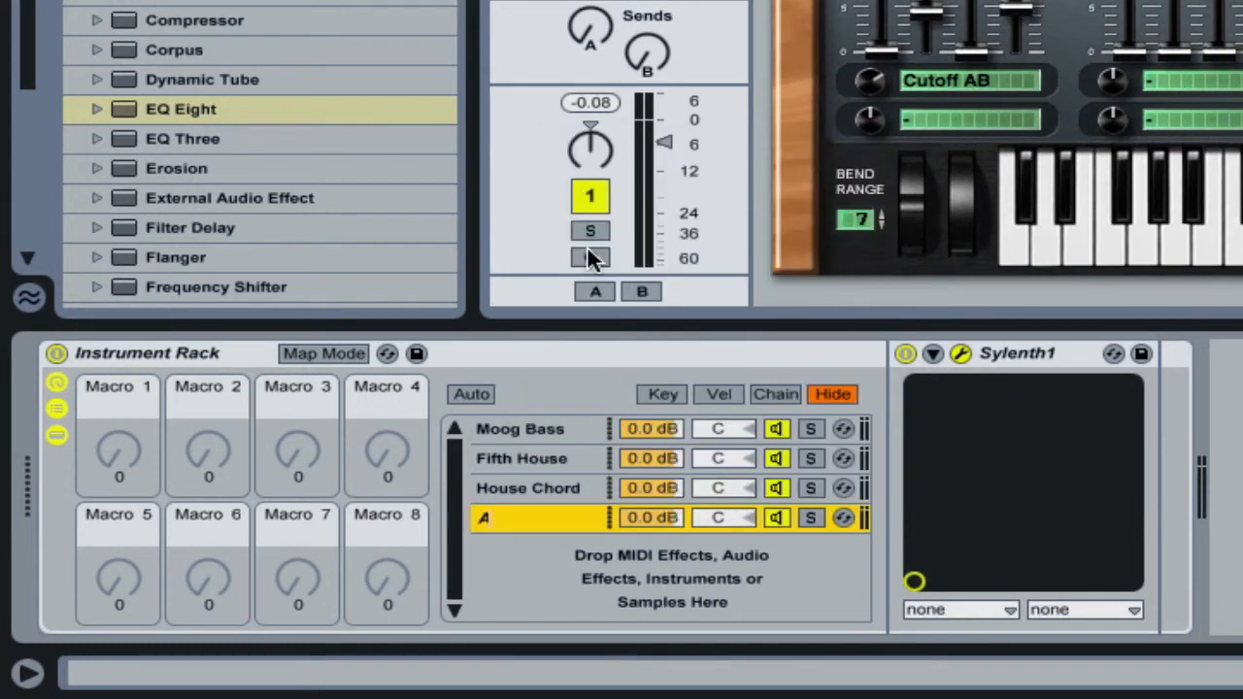
{"action": "type", "text": "nalog Lead"}
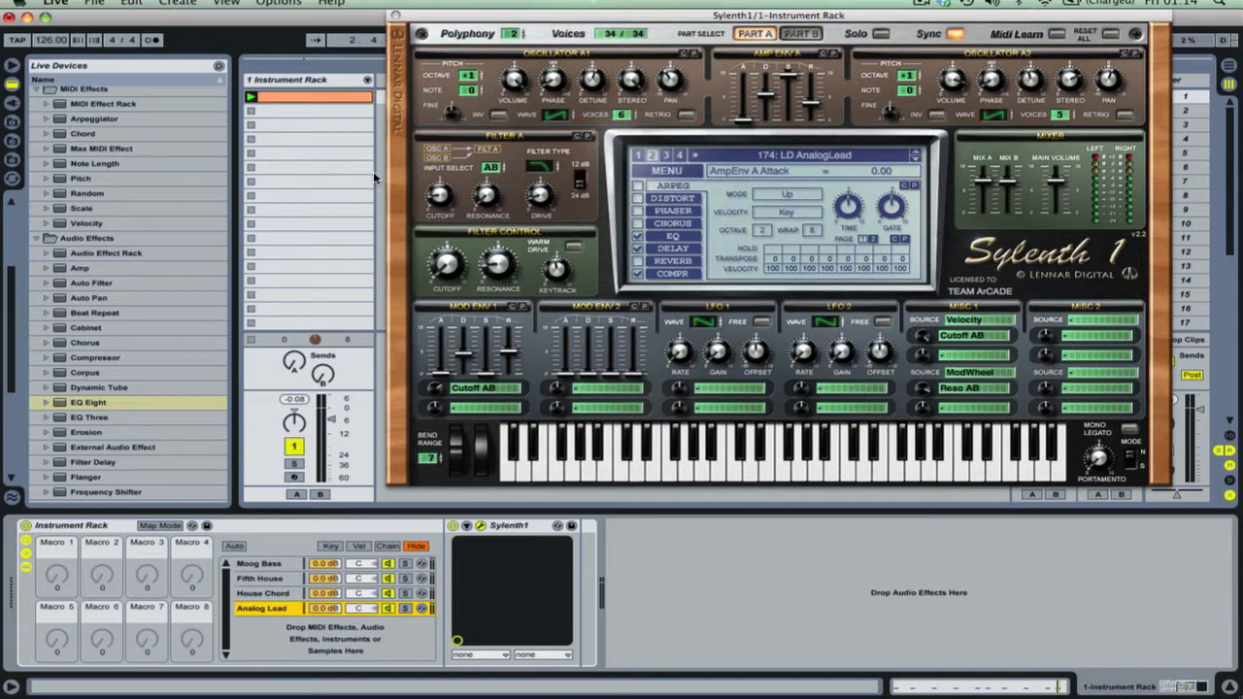
Close the Analog Lead chain's Sylenth1 window and open the Moog Bass chain's Sylenth1
{"action": "left_click", "coordinate": [393, 15]}
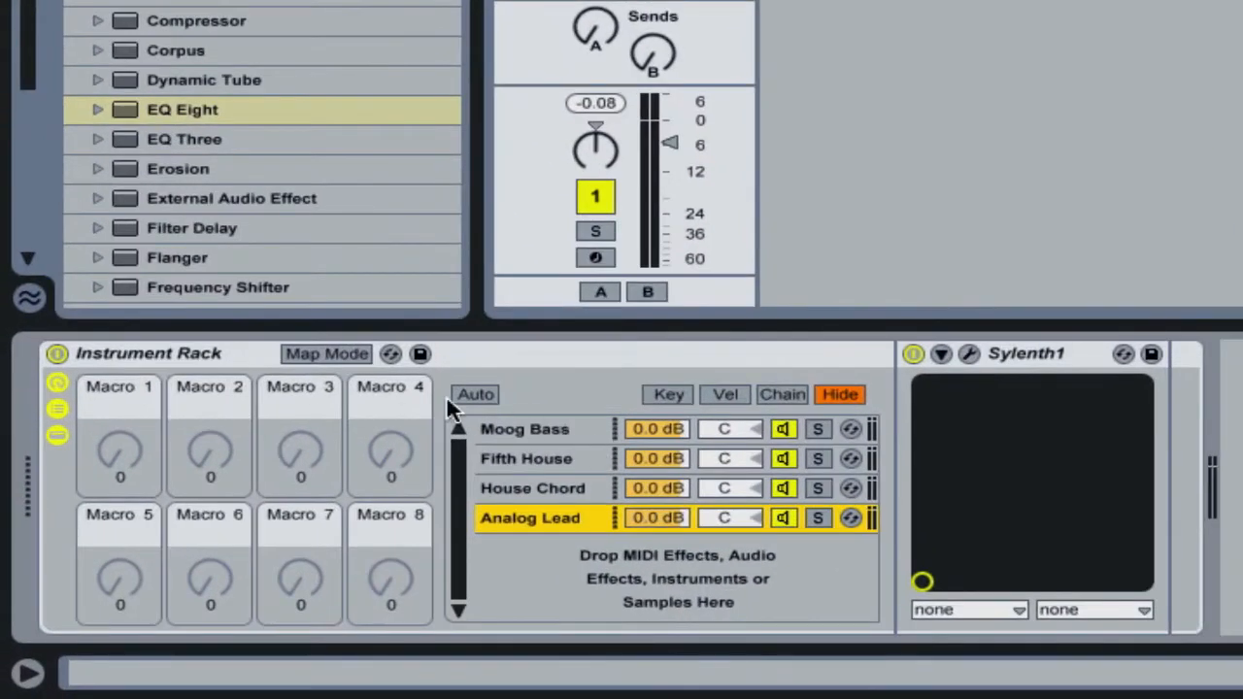
{"action": "left_click", "coordinate": [521, 431]}
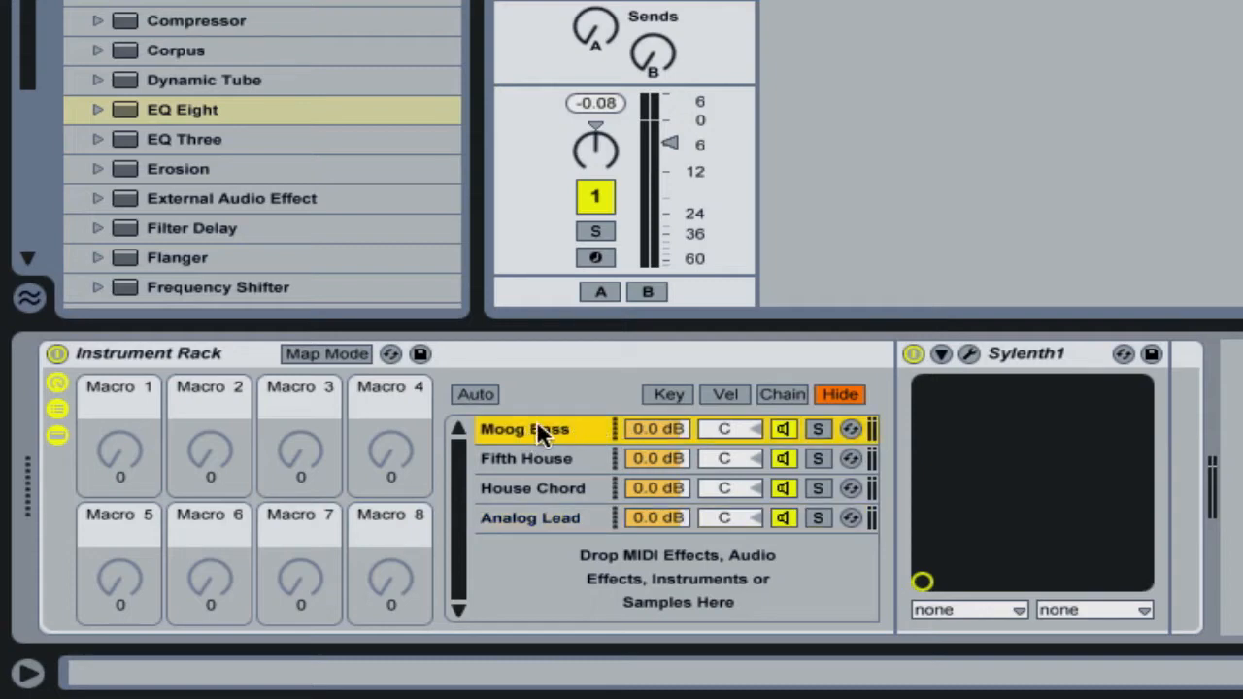
{"action": "left_click", "coordinate": [973, 352]}
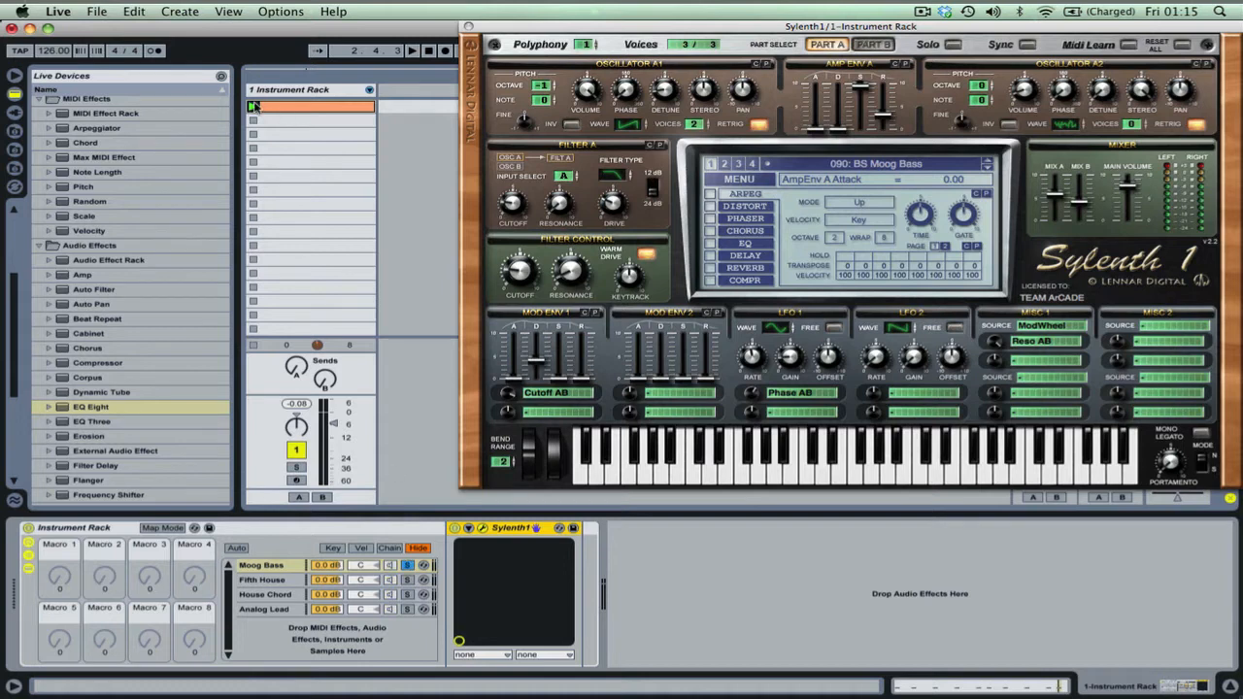
View the MIDI clip's notes, return to the Instrument Rack's Moog Bass chain and launch the clip to hear that chain
{"action": "double_click", "coordinate": [275, 106]}
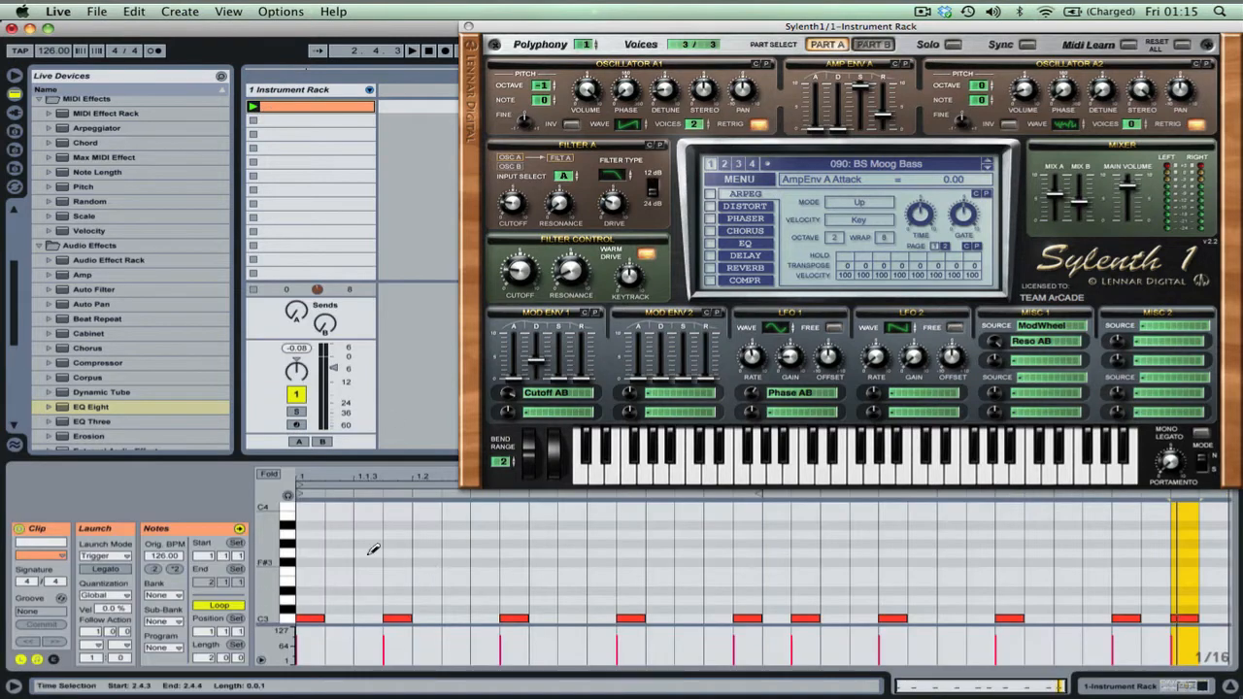
{"action": "left_click", "coordinate": [288, 90]}
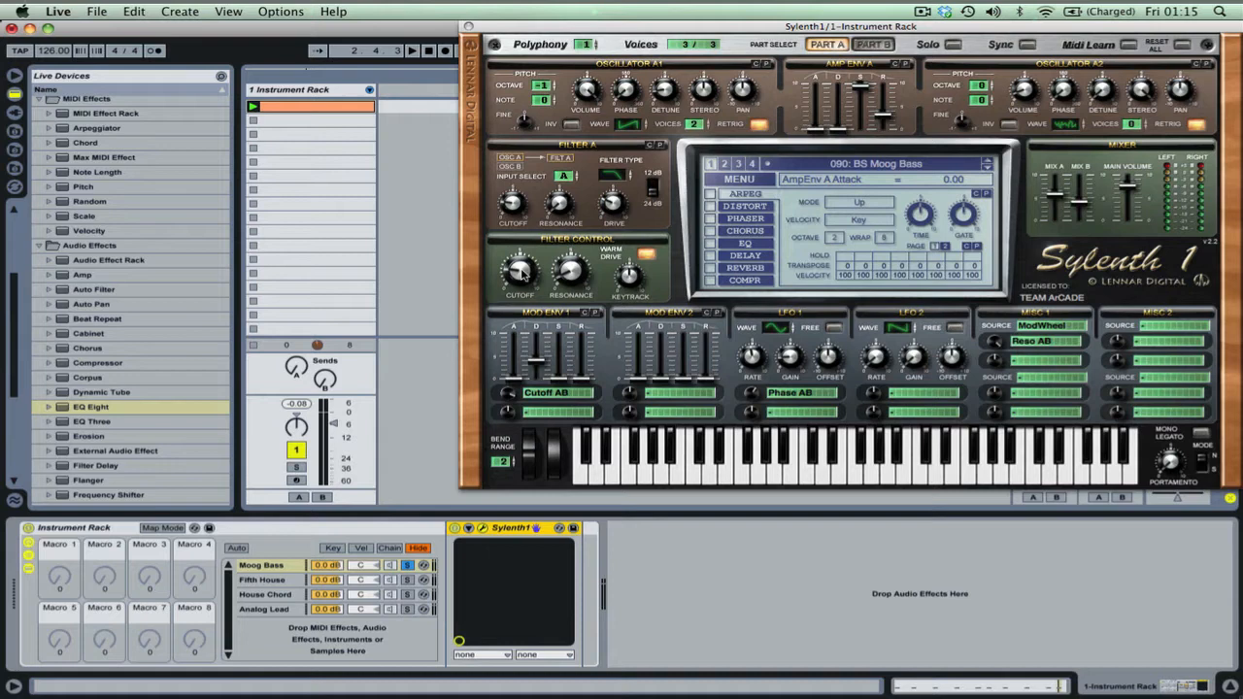
{"action": "left_click", "coordinate": [289, 566]}
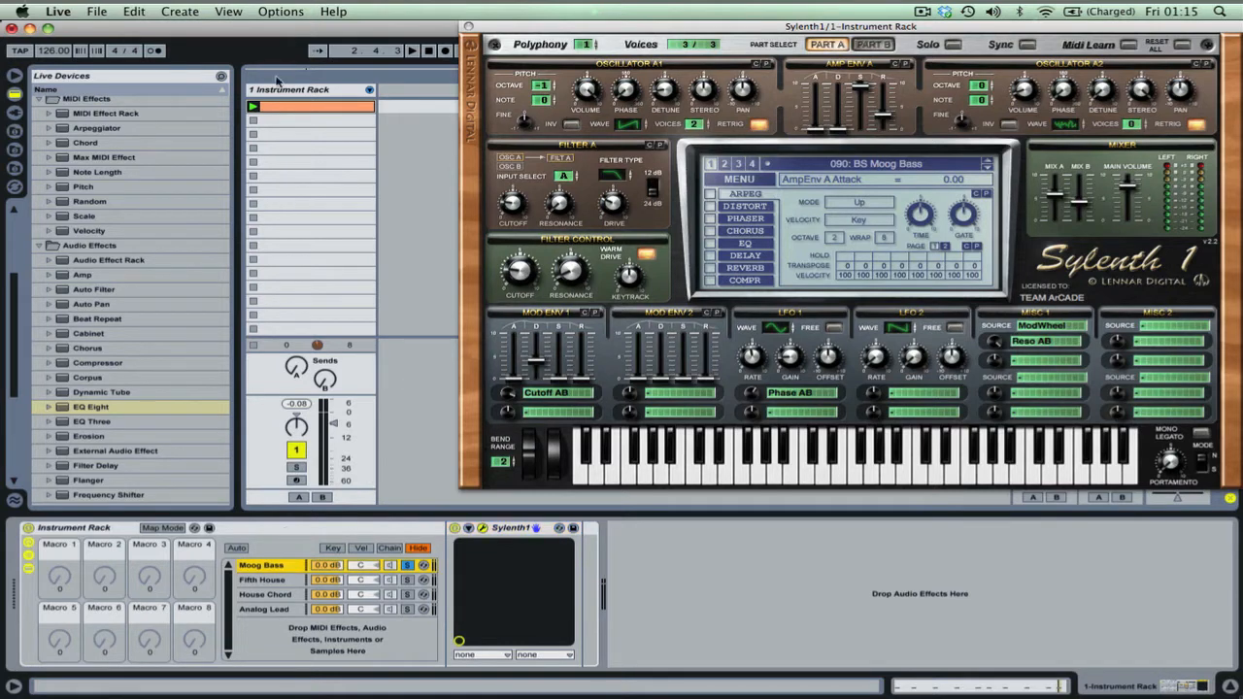
{"action": "left_click", "coordinate": [252, 107]}
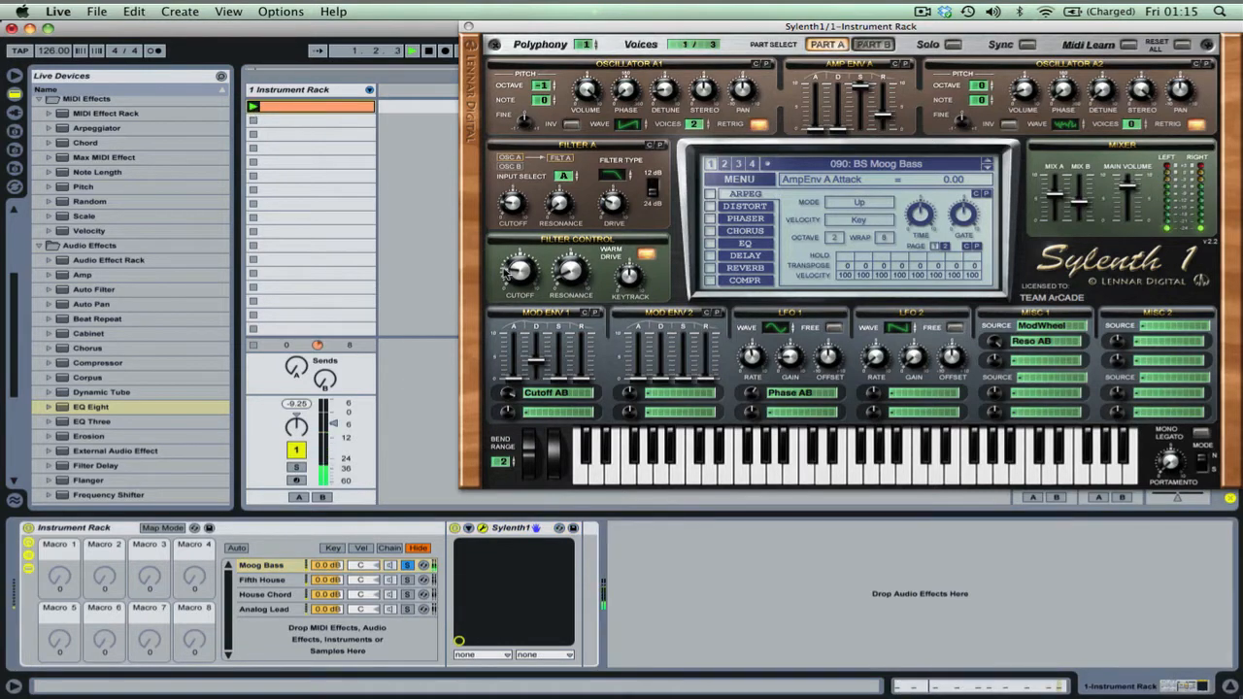
In Moog Bass's Part A, set Amp Env A's decay to 9.48 and release to 9.01, and the Filter Control cutoff to 77.28 Hz
{"action": "left_click_drag", "start_coordinate": [519, 271], "coordinate": [518, 272]}
{"action": "left_click_drag", "start_coordinate": [237, 386], "coordinate": [222, 351]}
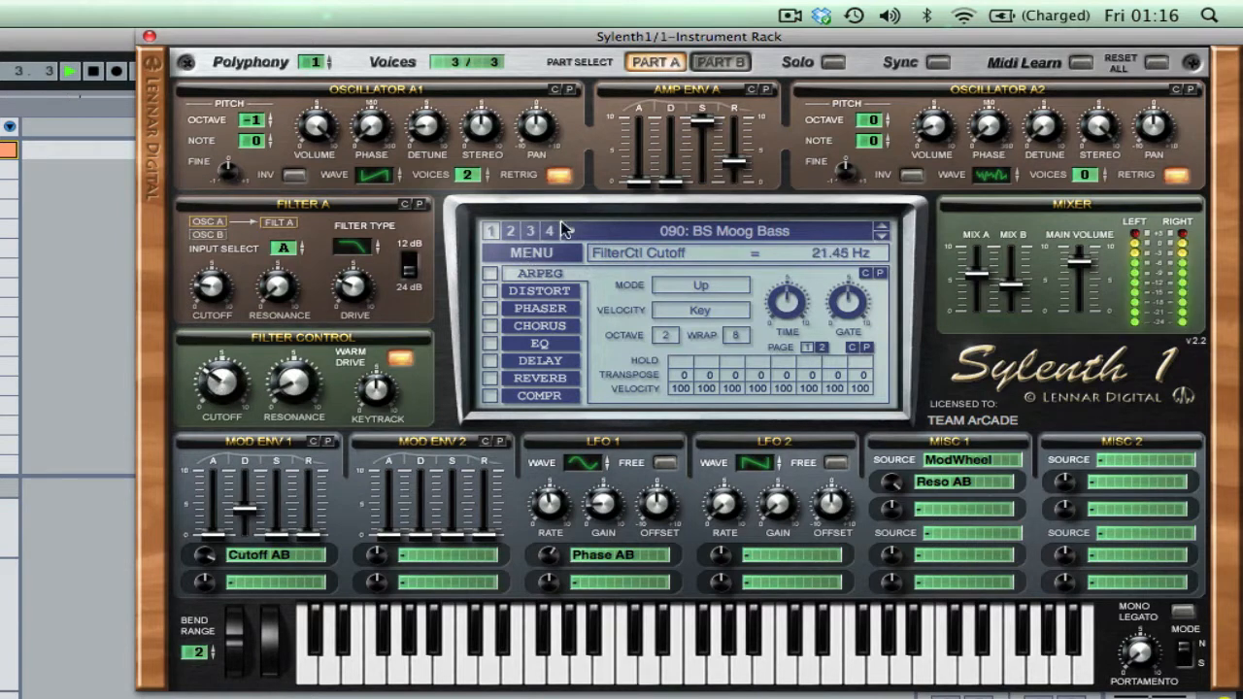
{"action": "left_click_drag", "start_coordinate": [668, 183], "coordinate": [735, 123]}
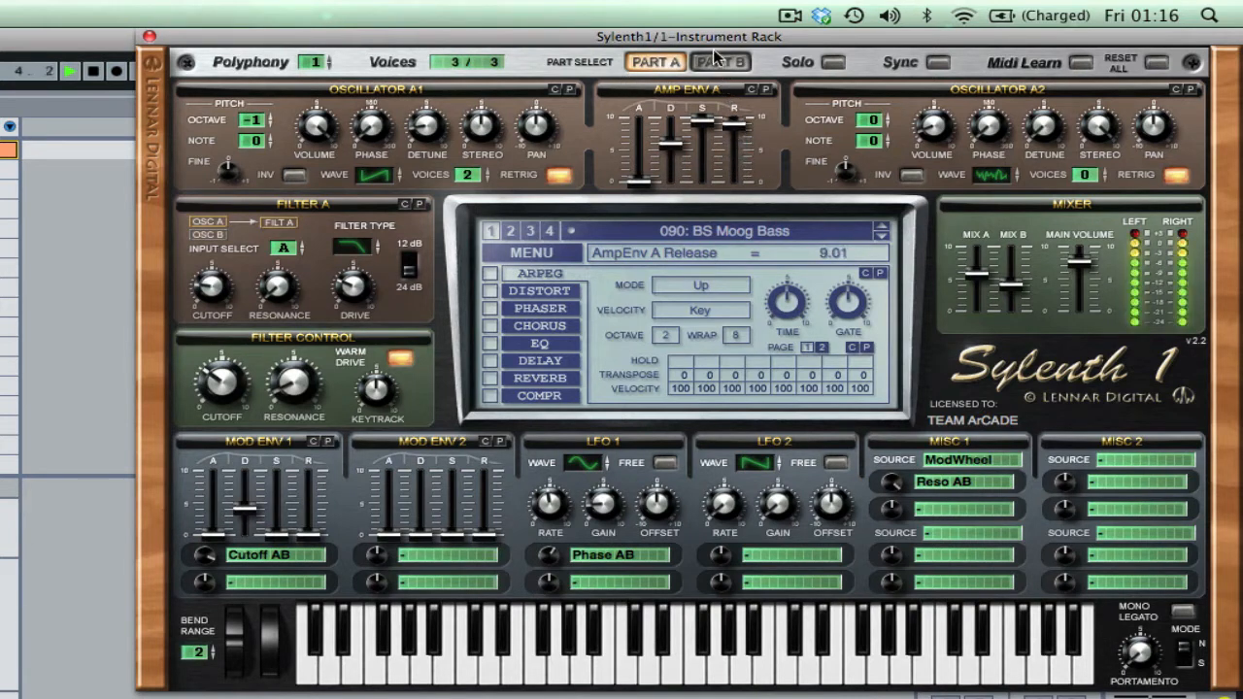
{"action": "left_click_drag", "start_coordinate": [668, 153], "coordinate": [670, 121]}
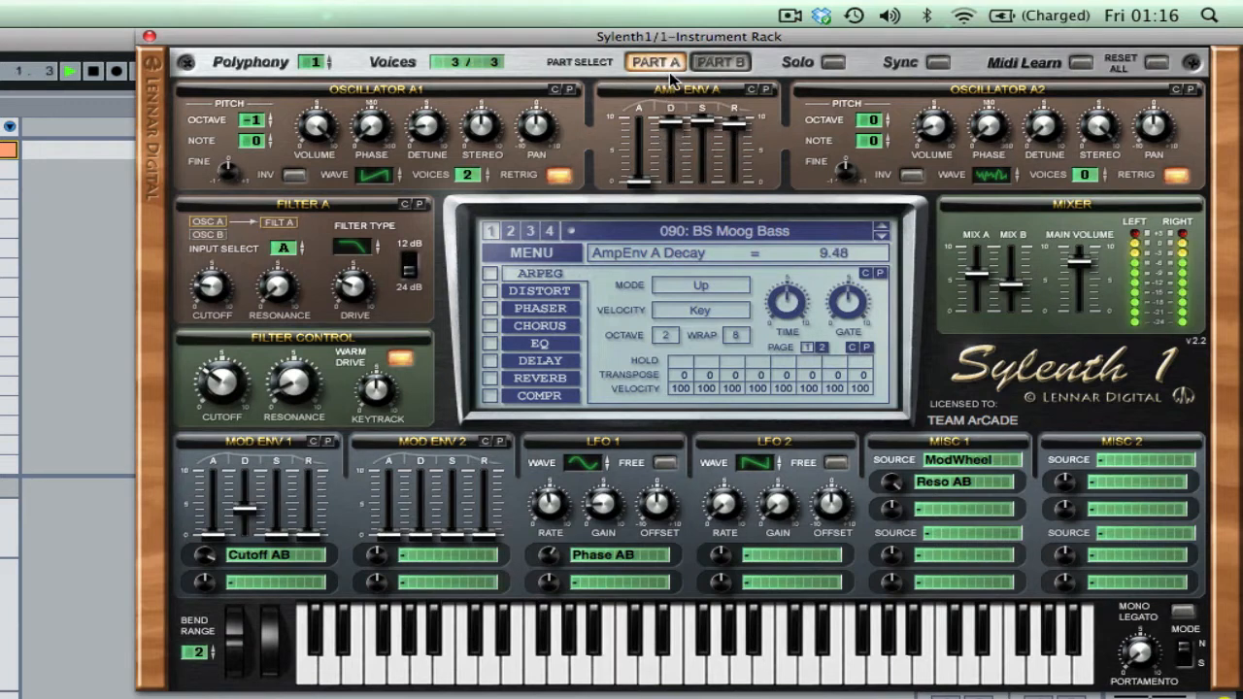
{"action": "left_click", "coordinate": [221, 379]}
{"action": "mouse_move", "coordinate": [237, 332]}
{"action": "left_mouse_down"}
{"action": "mouse_move", "coordinate": [205, 248]}
{"action": "mouse_move", "coordinate": [234, 343]}
{"action": "left_mouse_up"}
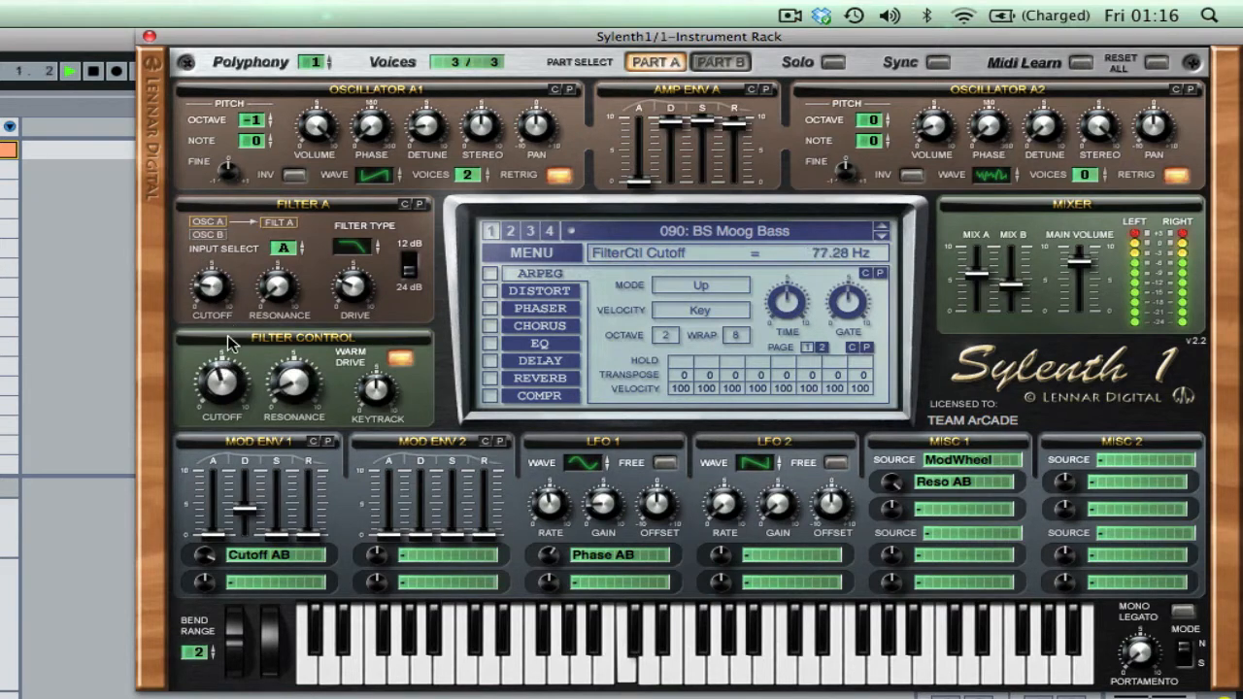
Switch to Part B, raise Amp Env B's decay and sustain, set its release to 8.62, and raise the Filter Control cutoff
{"action": "left_click", "coordinate": [720, 62]}
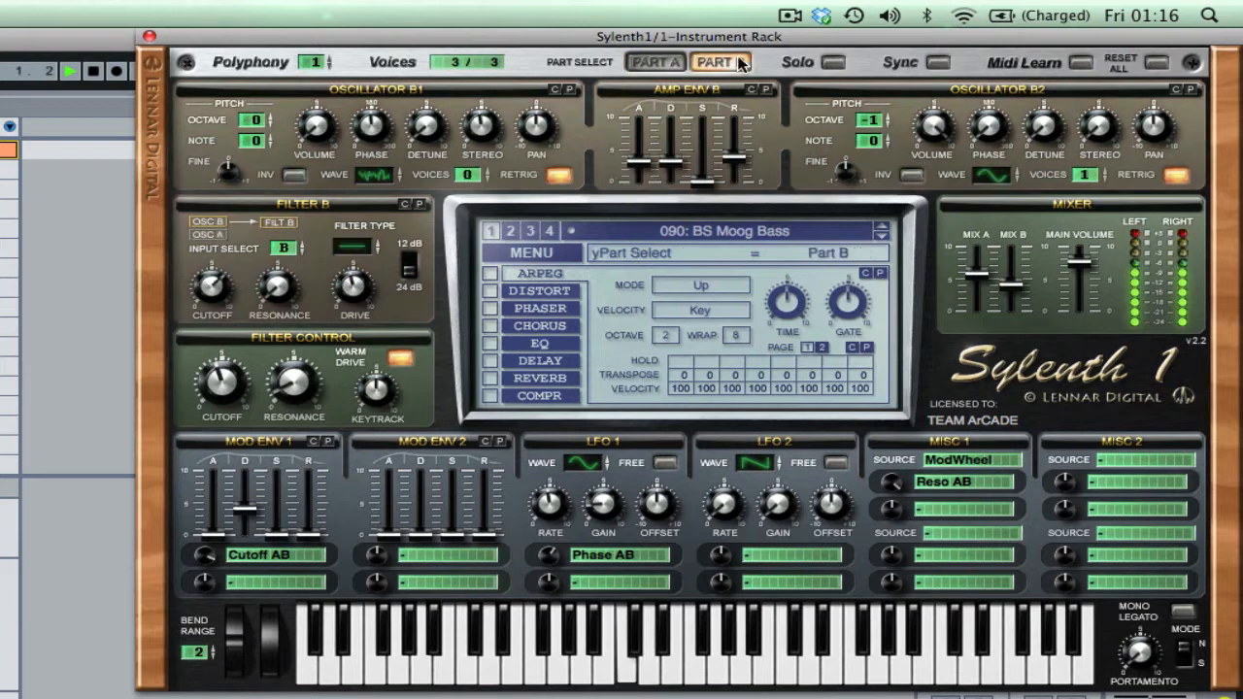
{"action": "left_click_drag", "start_coordinate": [679, 167], "coordinate": [726, 88]}
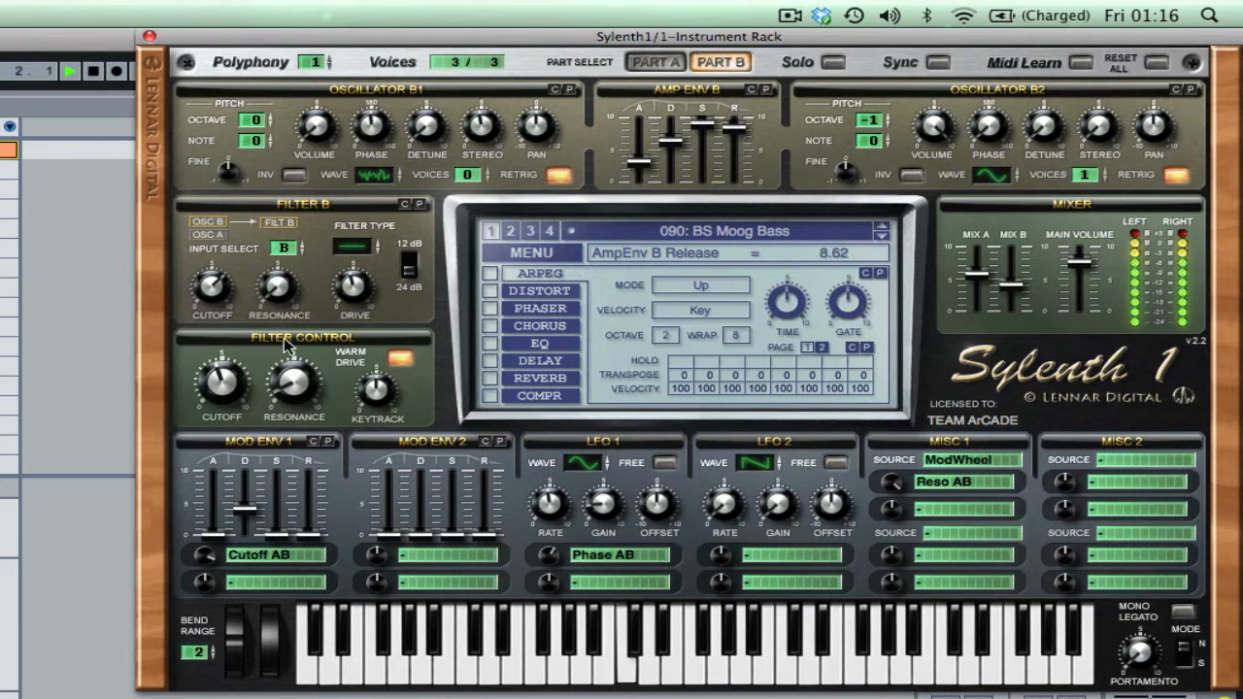
{"action": "left_click", "coordinate": [223, 380]}
{"action": "left_click_drag", "start_coordinate": [223, 380], "coordinate": [197, 303]}
Set Amp Env B's attack, sustain and release to 0.00, bring its decay to minimum, and set the Filter Control cutoff to 190.41 Hz
{"action": "left_click_drag", "start_coordinate": [638, 163], "coordinate": [631, 252]}
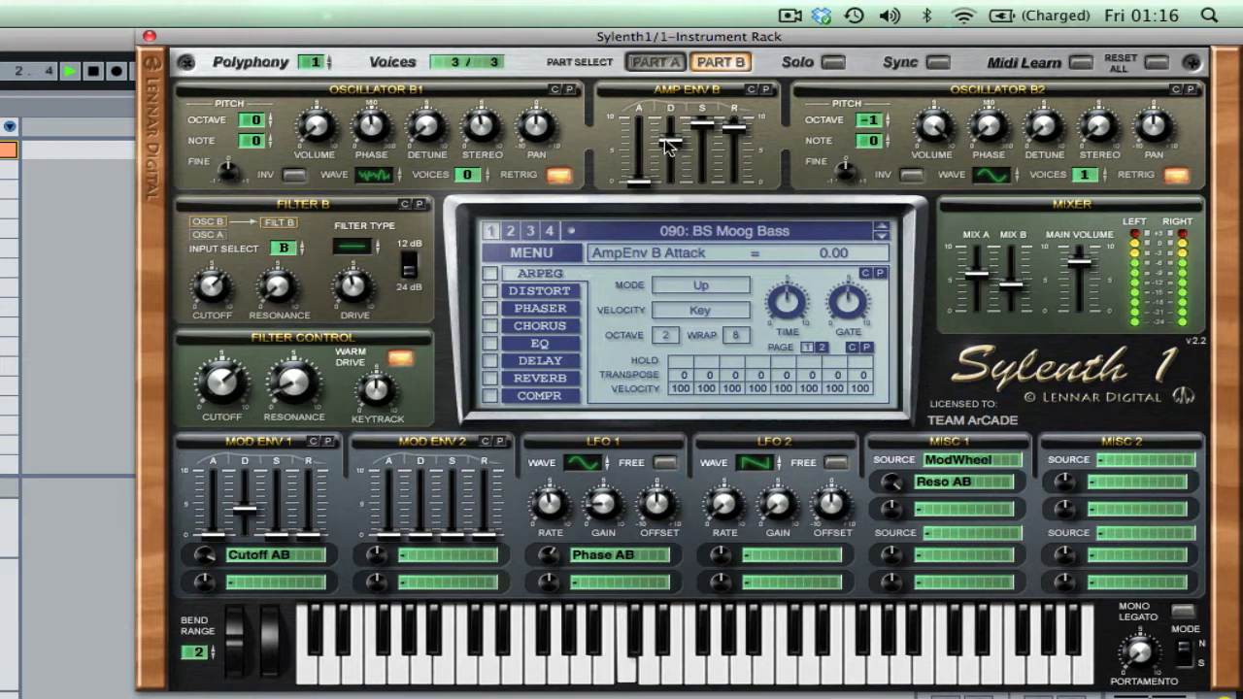
{"action": "left_click_drag", "start_coordinate": [669, 145], "coordinate": [669, 170]}
{"action": "left_click_drag", "start_coordinate": [699, 122], "coordinate": [697, 306]}
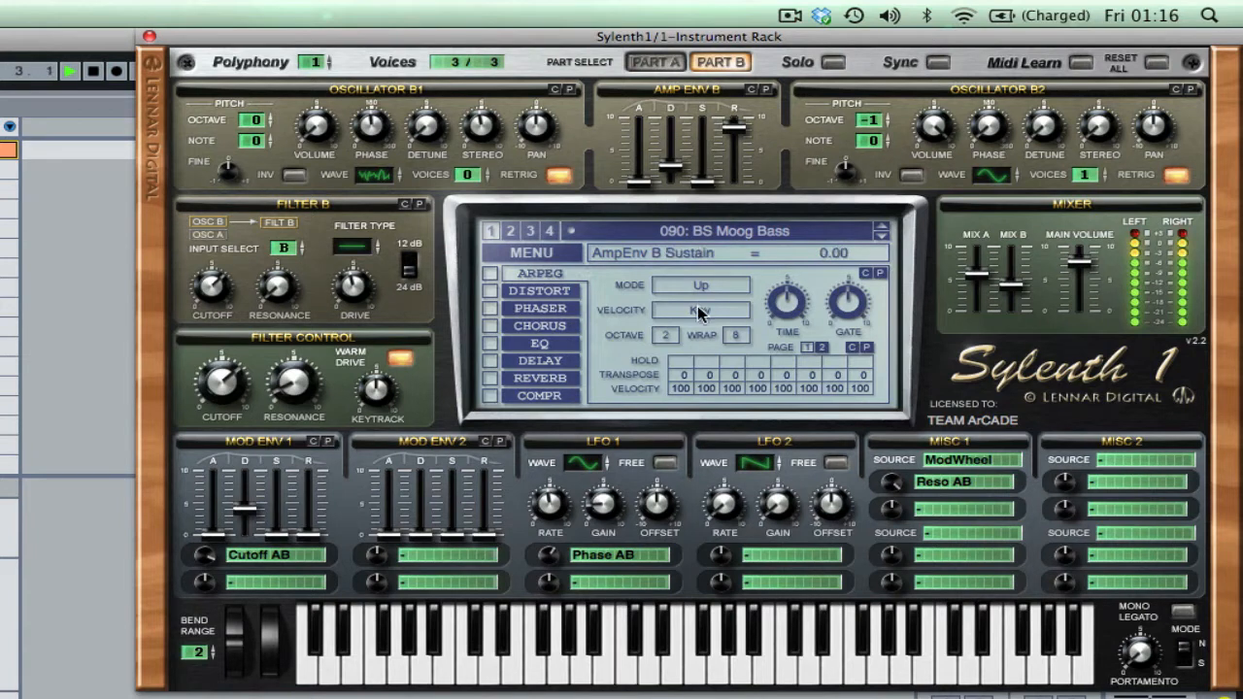
{"action": "left_click_drag", "start_coordinate": [733, 126], "coordinate": [731, 345]}
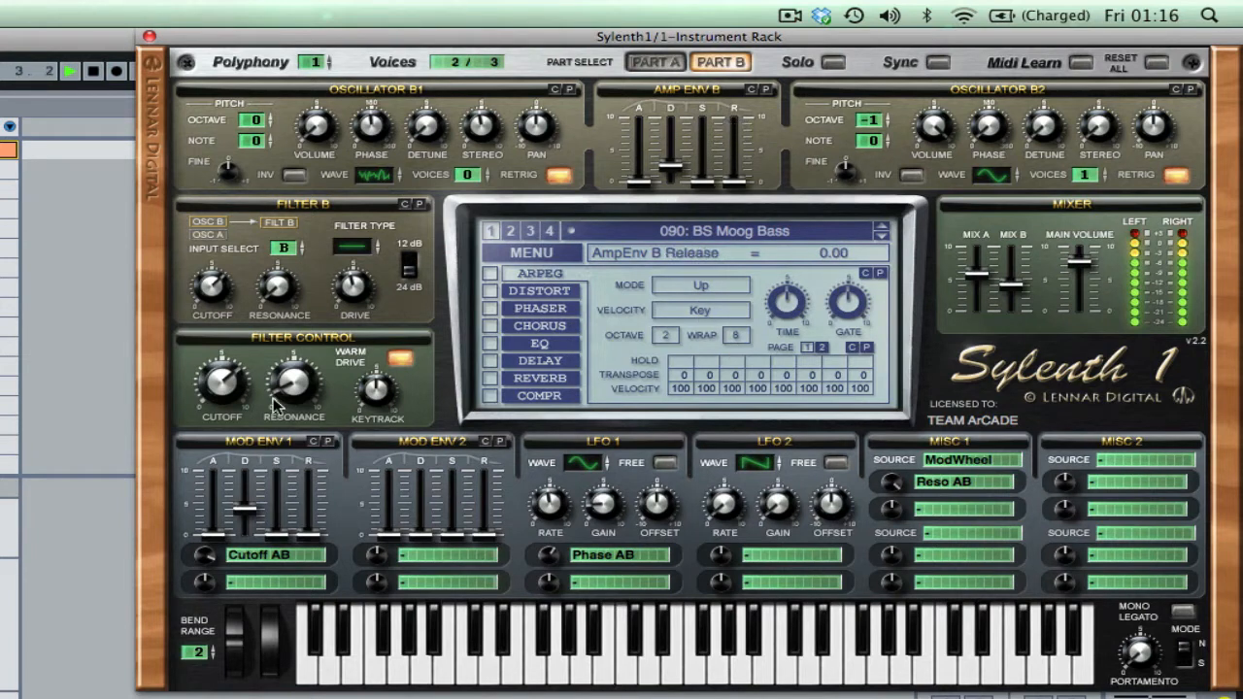
{"action": "mouse_move", "coordinate": [223, 403]}
{"action": "left_mouse_down"}
{"action": "mouse_move", "coordinate": [238, 444]}
{"action": "mouse_move", "coordinate": [233, 423]}
{"action": "left_mouse_up"}
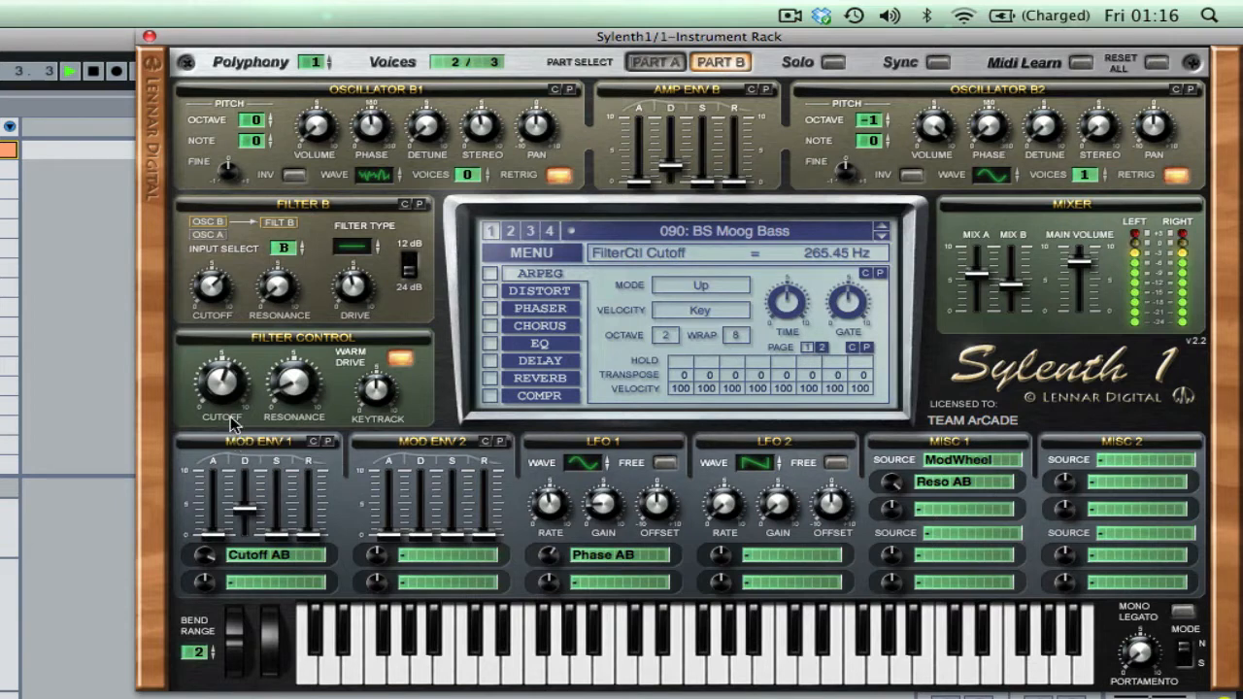
{"action": "left_click_drag", "start_coordinate": [675, 170], "coordinate": [675, 288]}
{"action": "mouse_move", "coordinate": [219, 394]}
{"action": "left_mouse_down"}
{"action": "mouse_move", "coordinate": [233, 435]}
{"action": "mouse_move", "coordinate": [221, 396]}
{"action": "left_mouse_up"}
Remove the Cutoff AB destination from Mod Env 1 and raise the Filter Control cutoff
{"action": "left_click", "coordinate": [243, 558]}
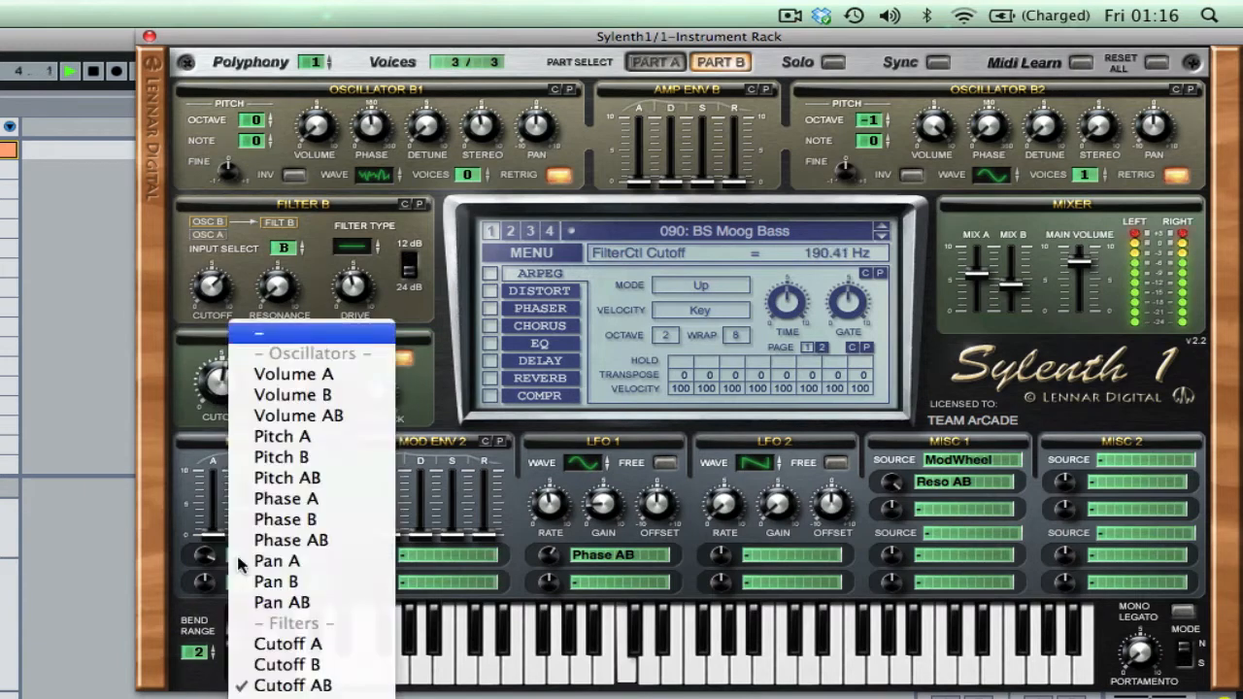
{"action": "left_click", "coordinate": [291, 337]}
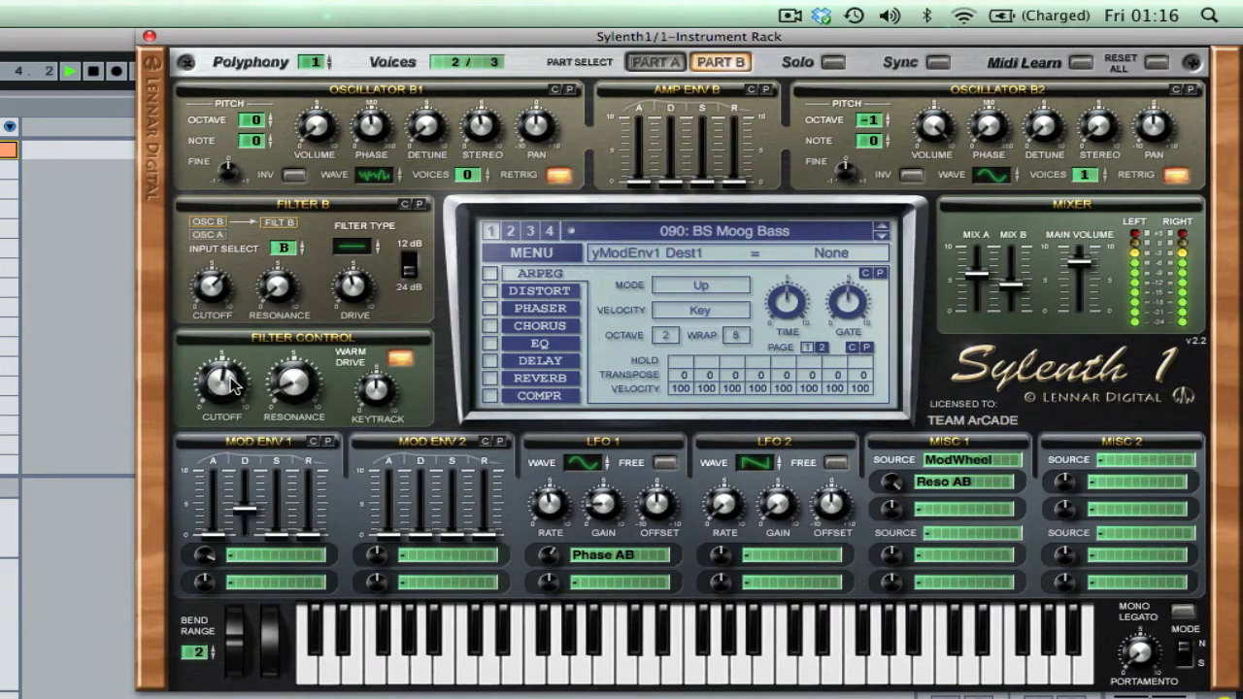
{"action": "left_click_drag", "start_coordinate": [229, 390], "coordinate": [222, 353]}
Raise Amp Env B's decay and sustain, set its release to 9.25, and set the Filter Control cutoff to 320.95 Hz
{"action": "left_click_drag", "start_coordinate": [670, 181], "coordinate": [633, 47]}
{"action": "left_click_drag", "start_coordinate": [706, 188], "coordinate": [681, 10]}
{"action": "left_click_drag", "start_coordinate": [733, 187], "coordinate": [703, 15]}
{"action": "left_click_drag", "start_coordinate": [237, 386], "coordinate": [277, 437]}
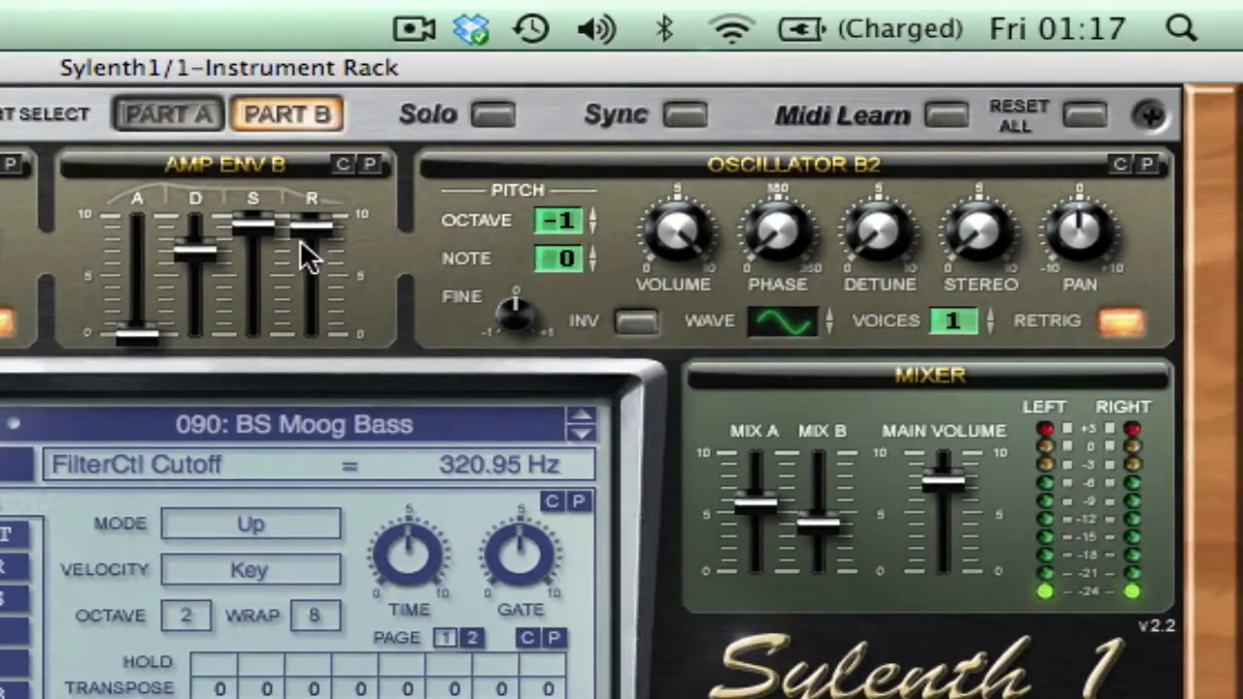
{"action": "left_click", "coordinate": [733, 125]}
{"action": "left_click_drag", "start_coordinate": [305, 223], "coordinate": [309, 216]}
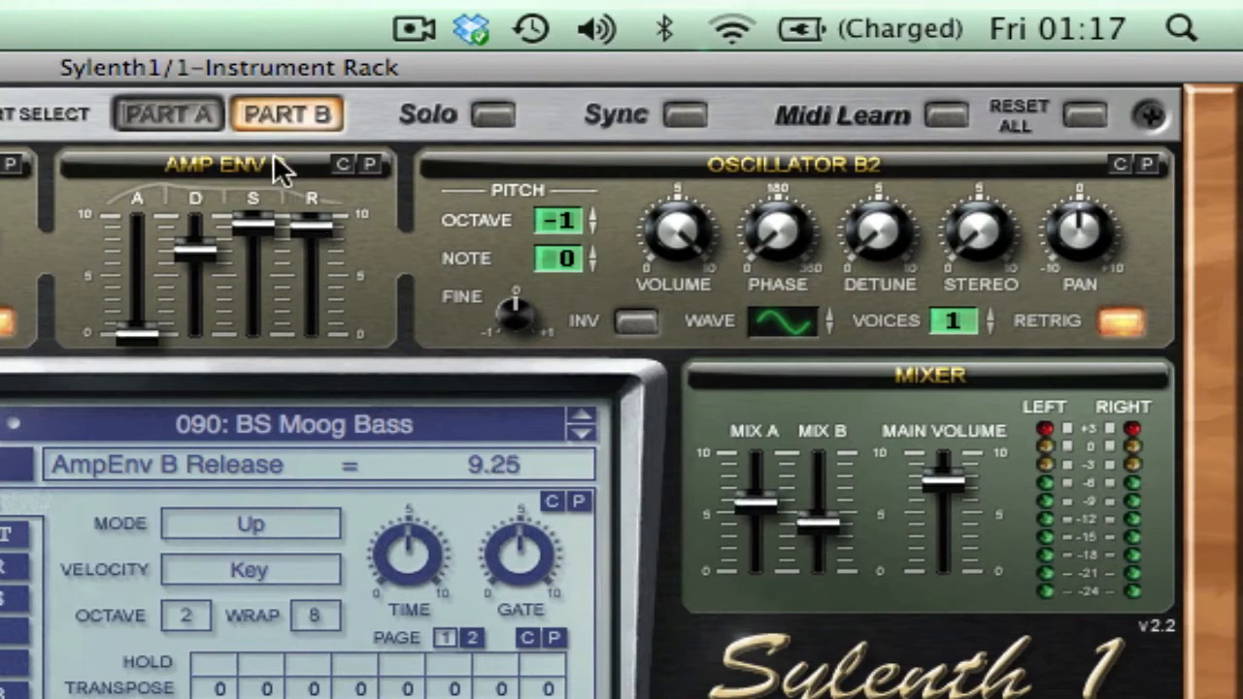
Compare the oscillator, filter and amp envelope settings of Part A and Part B, ending on Part A
{"action": "left_click", "coordinate": [199, 119]}
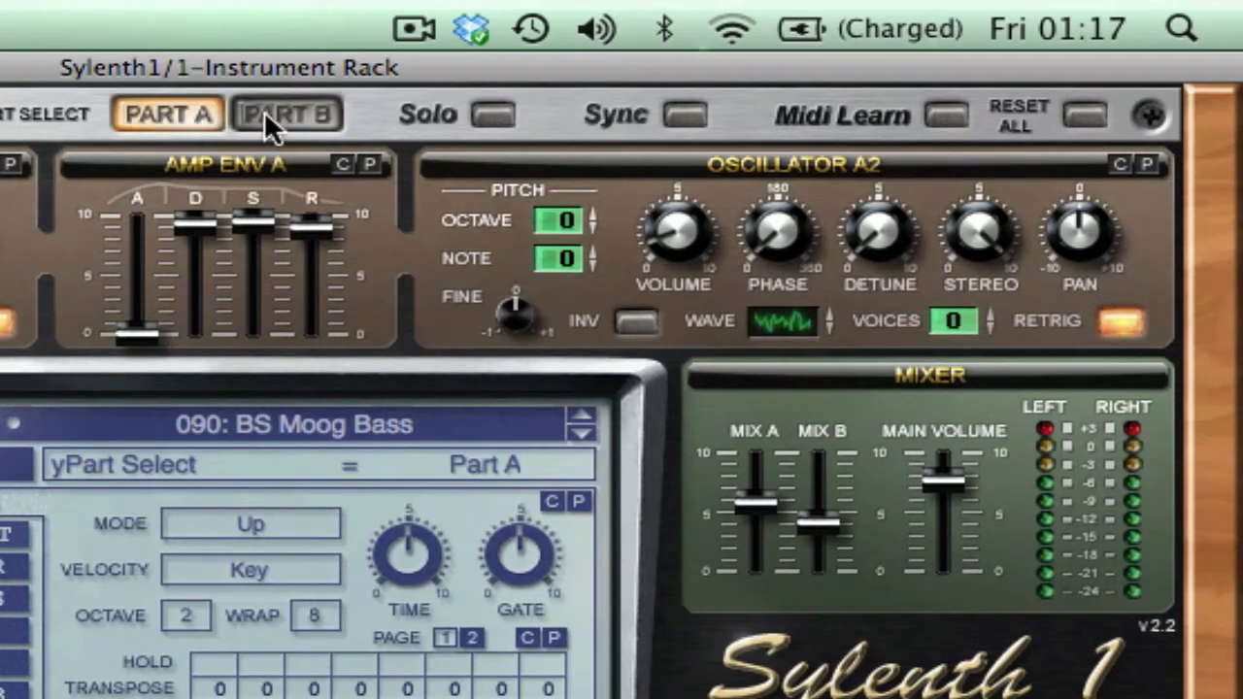
{"action": "left_click", "coordinate": [270, 119]}
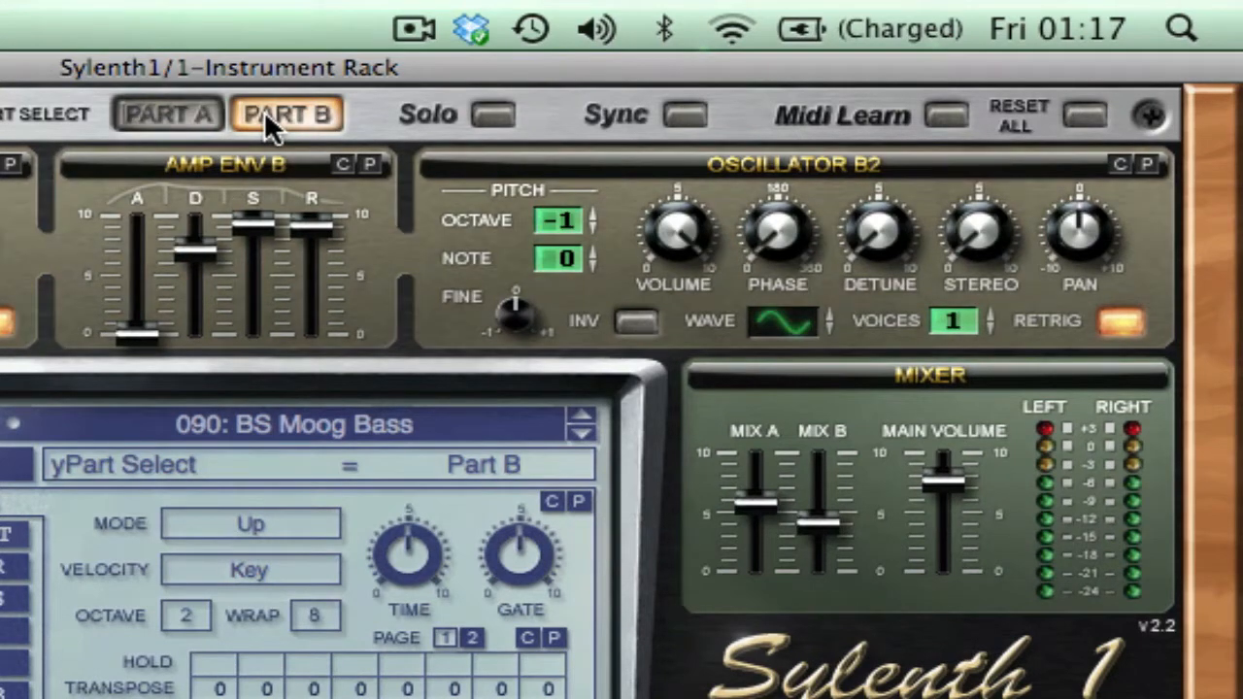
{"action": "left_click", "coordinate": [150, 116]}
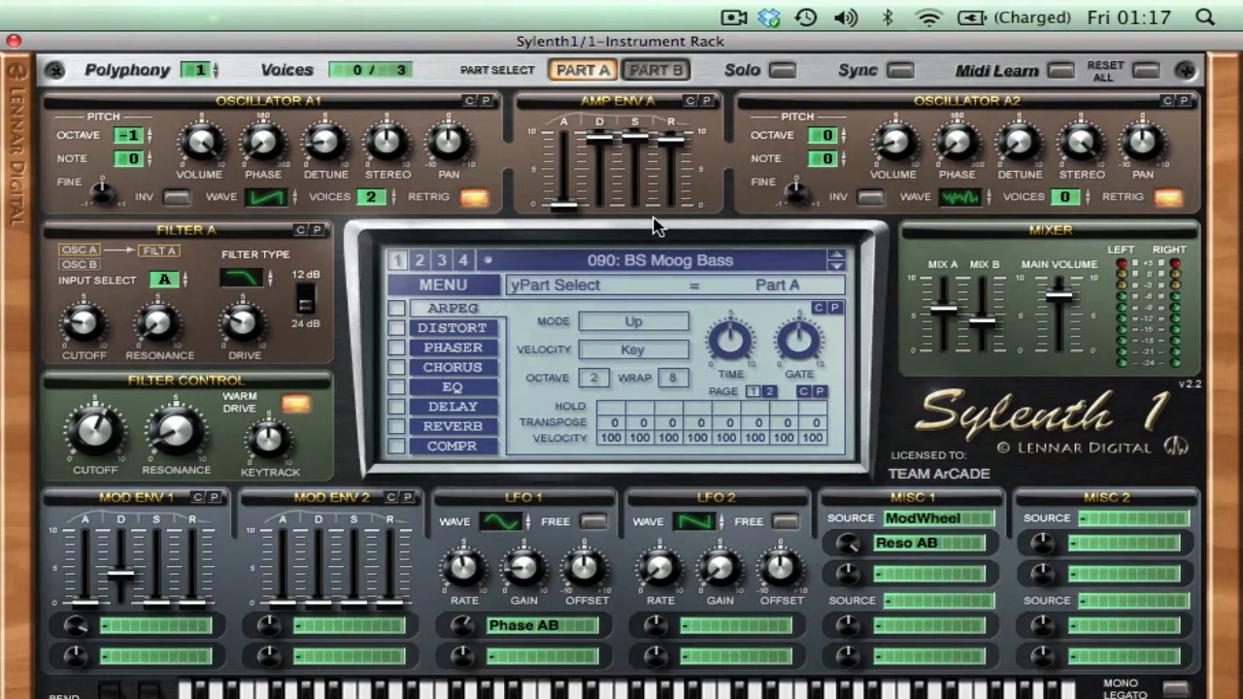
{"action": "left_click", "coordinate": [681, 71]}
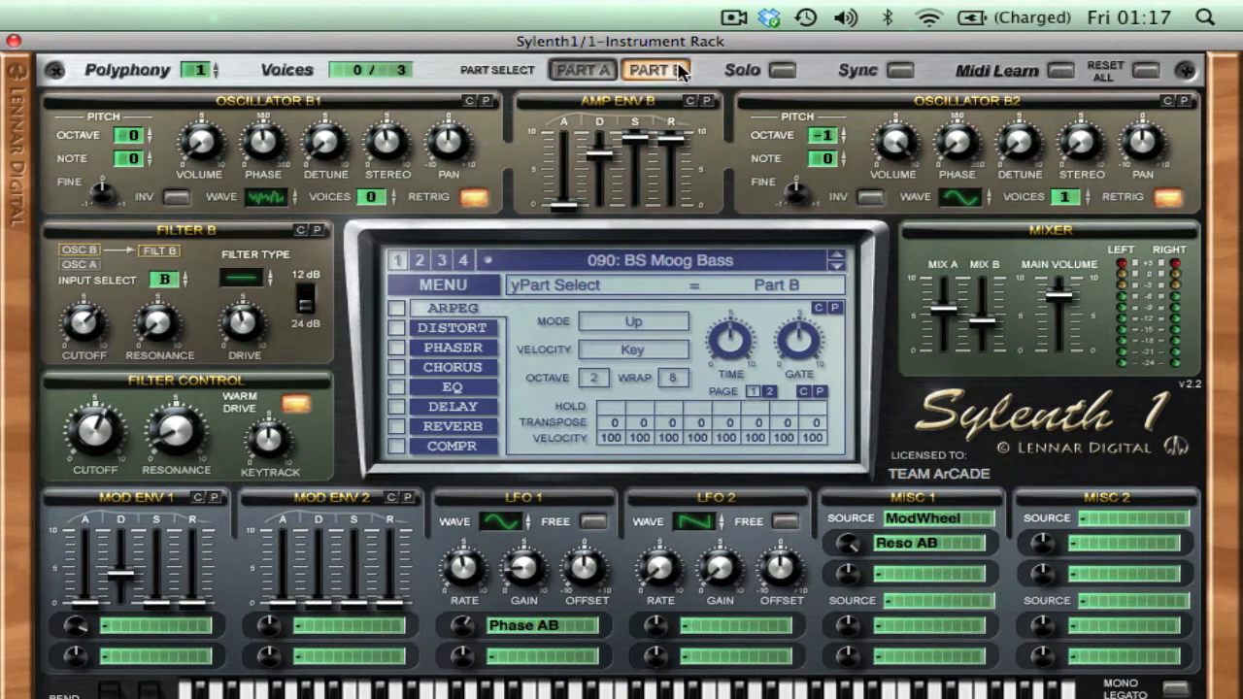
{"action": "left_click", "coordinate": [587, 74]}
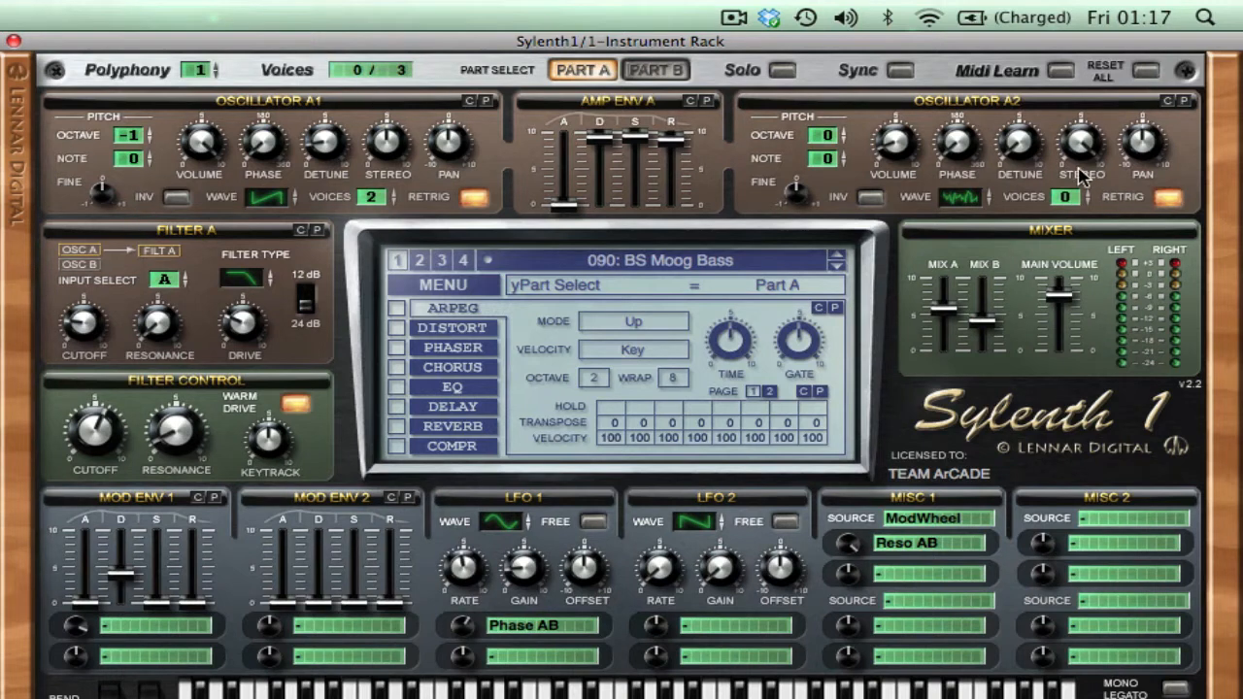
{"action": "left_click", "coordinate": [649, 71]}
{"action": "left_click", "coordinate": [597, 78]}
{"action": "left_click", "coordinate": [677, 74]}
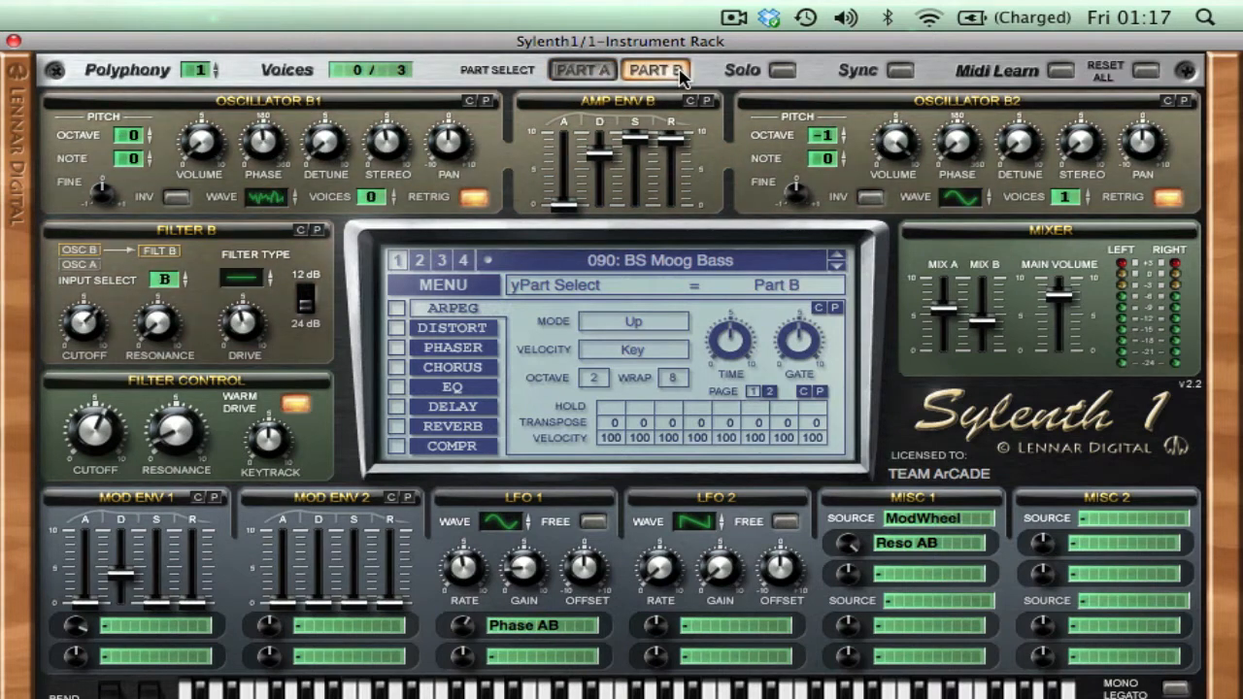
{"action": "left_click", "coordinate": [570, 77]}
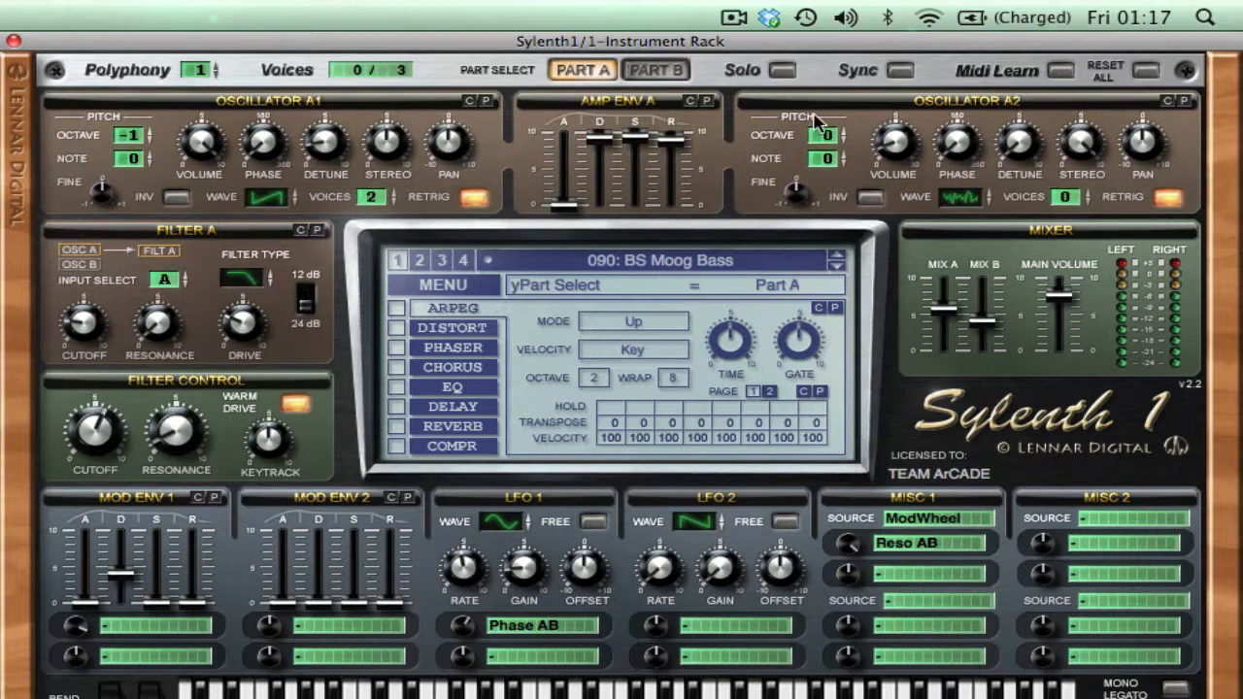
{"action": "left_click", "coordinate": [655, 73]}
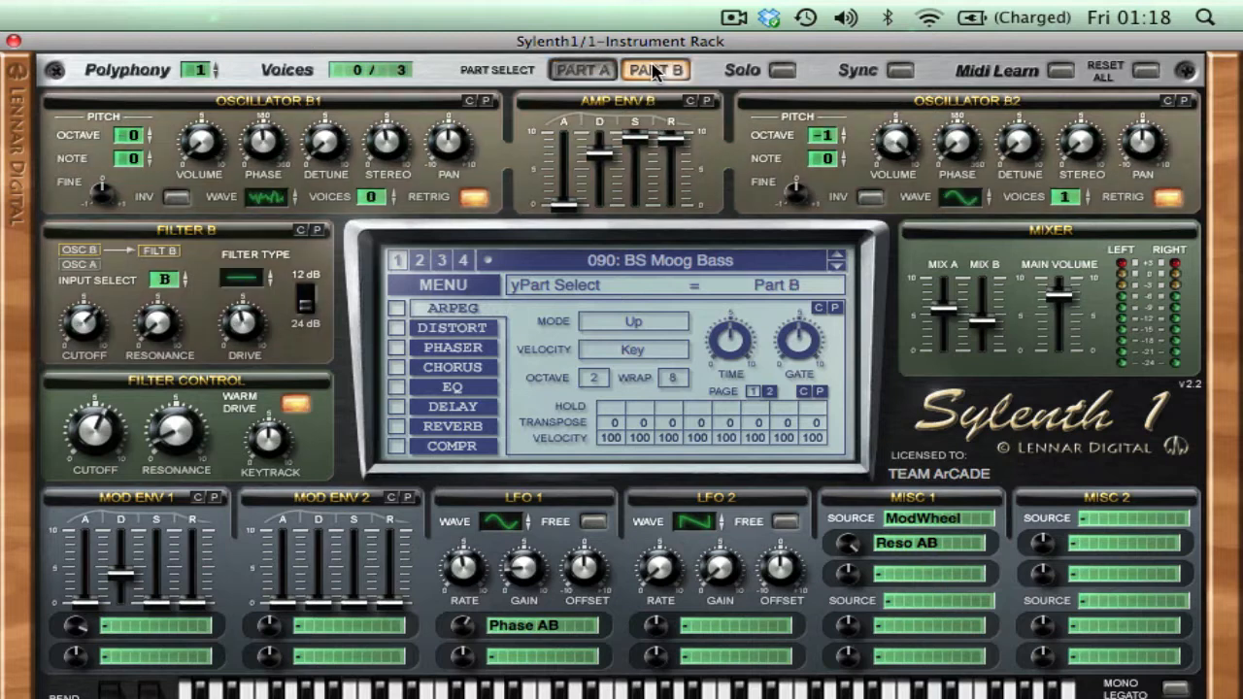
{"action": "left_click", "coordinate": [594, 74]}
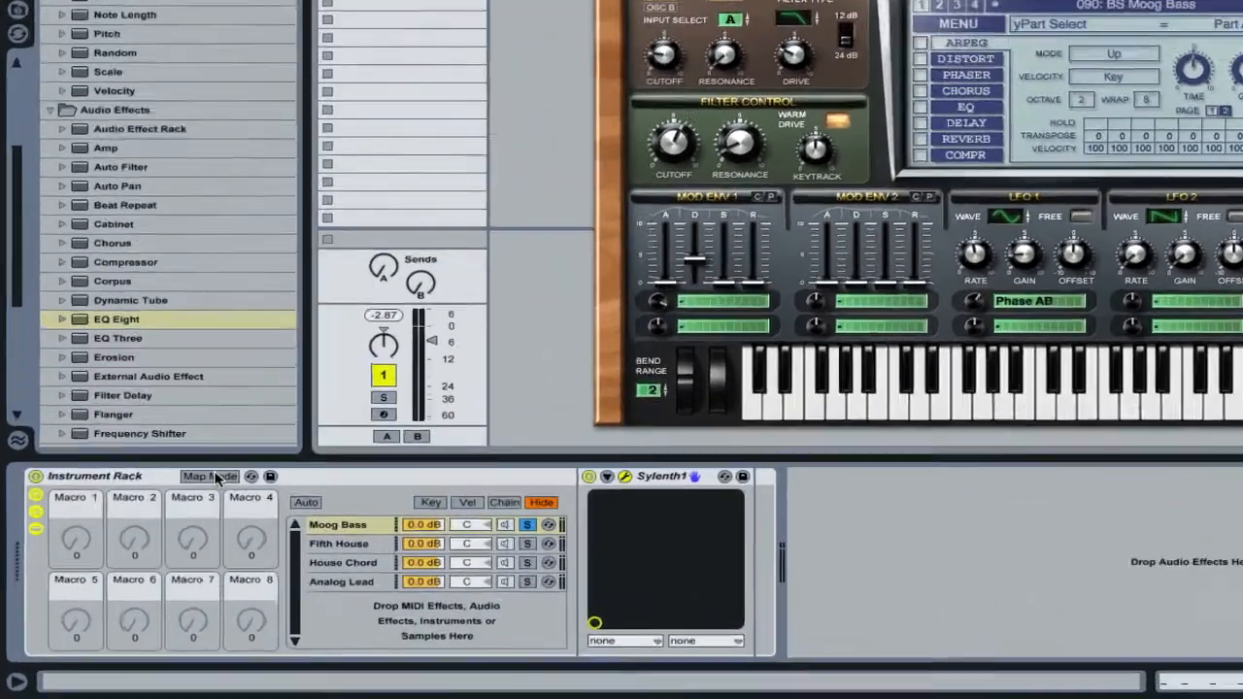
Enable the Instrument Rack's Map Mode, move the Sylenth1 window aside and narrow the Macro Mappings browser
{"action": "left_click", "coordinate": [163, 527]}
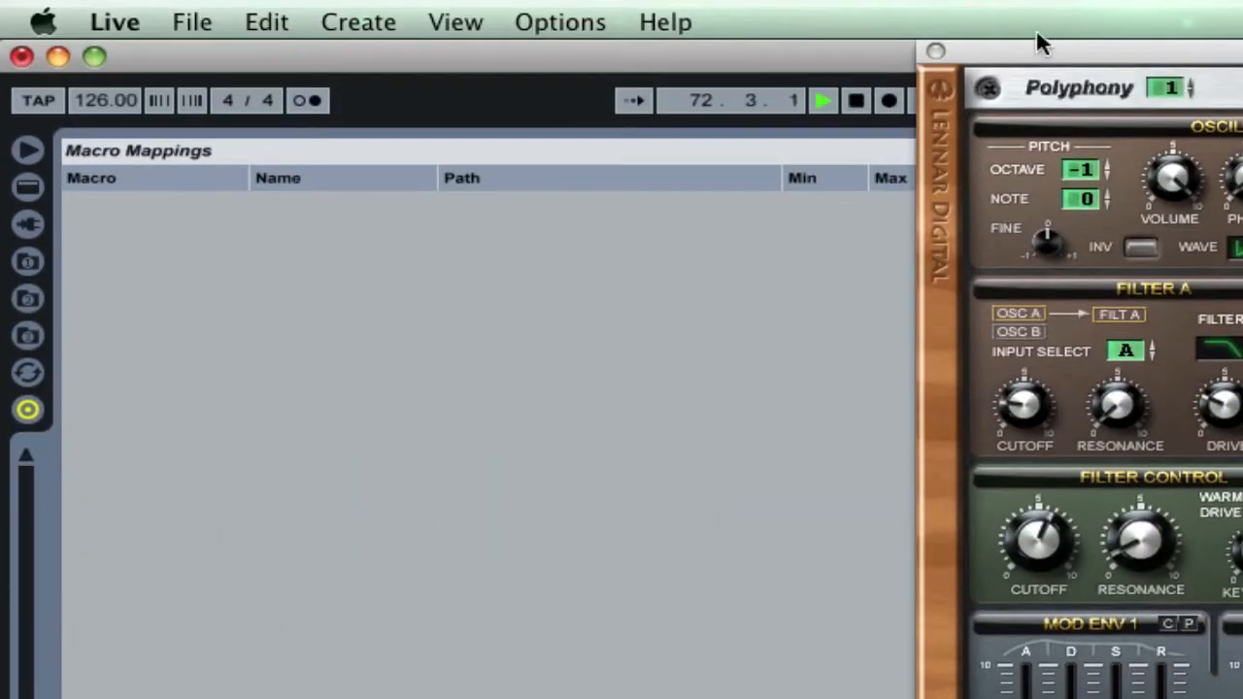
{"action": "left_click_drag", "start_coordinate": [1037, 43], "coordinate": [1238, 63]}
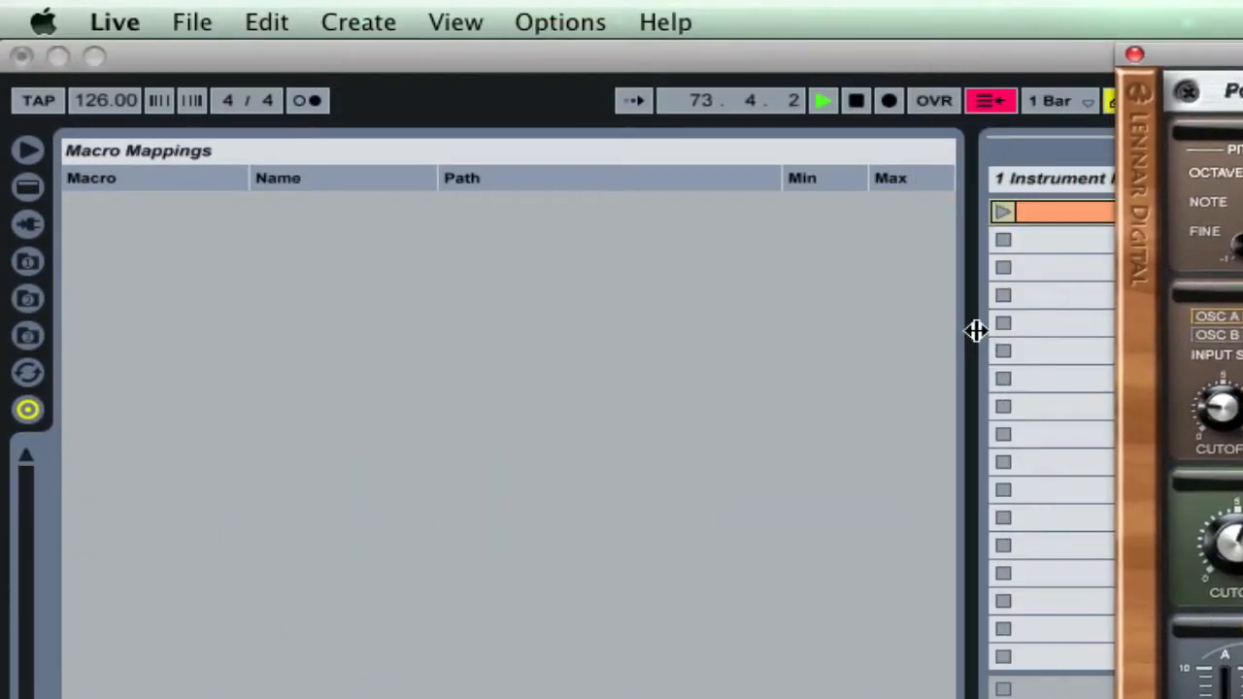
{"action": "left_click_drag", "start_coordinate": [975, 331], "coordinate": [872, 317]}
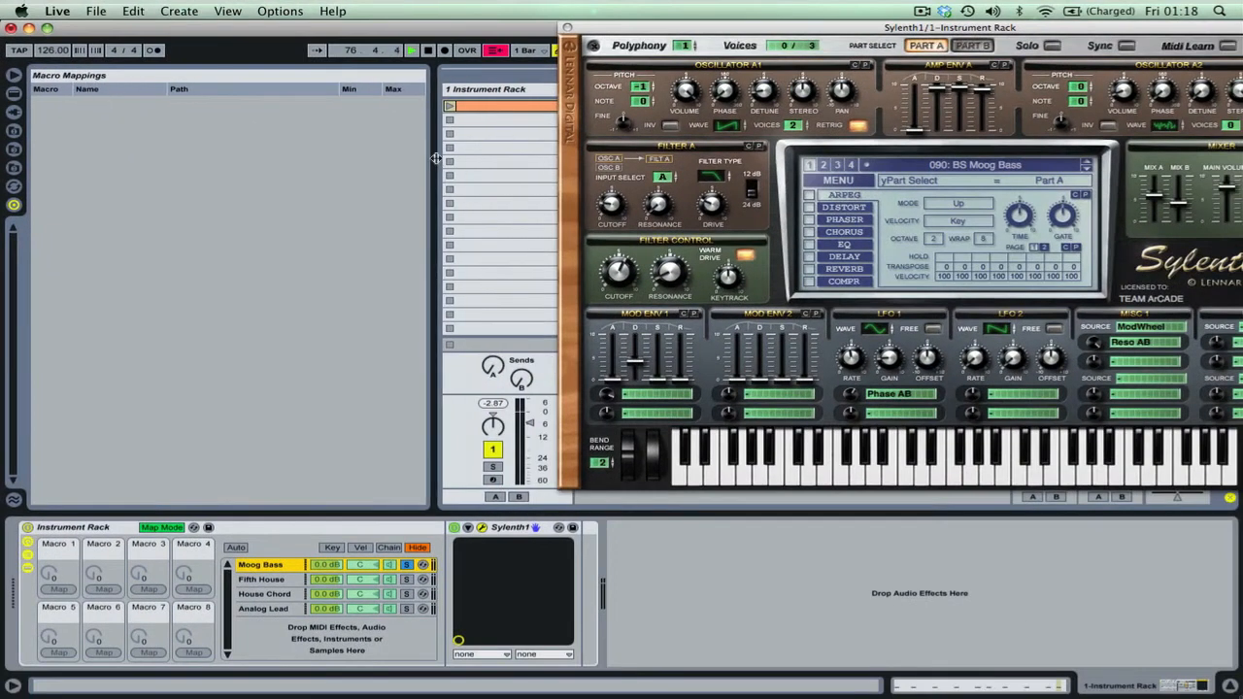
{"action": "left_click_drag", "start_coordinate": [436, 161], "coordinate": [345, 155]}
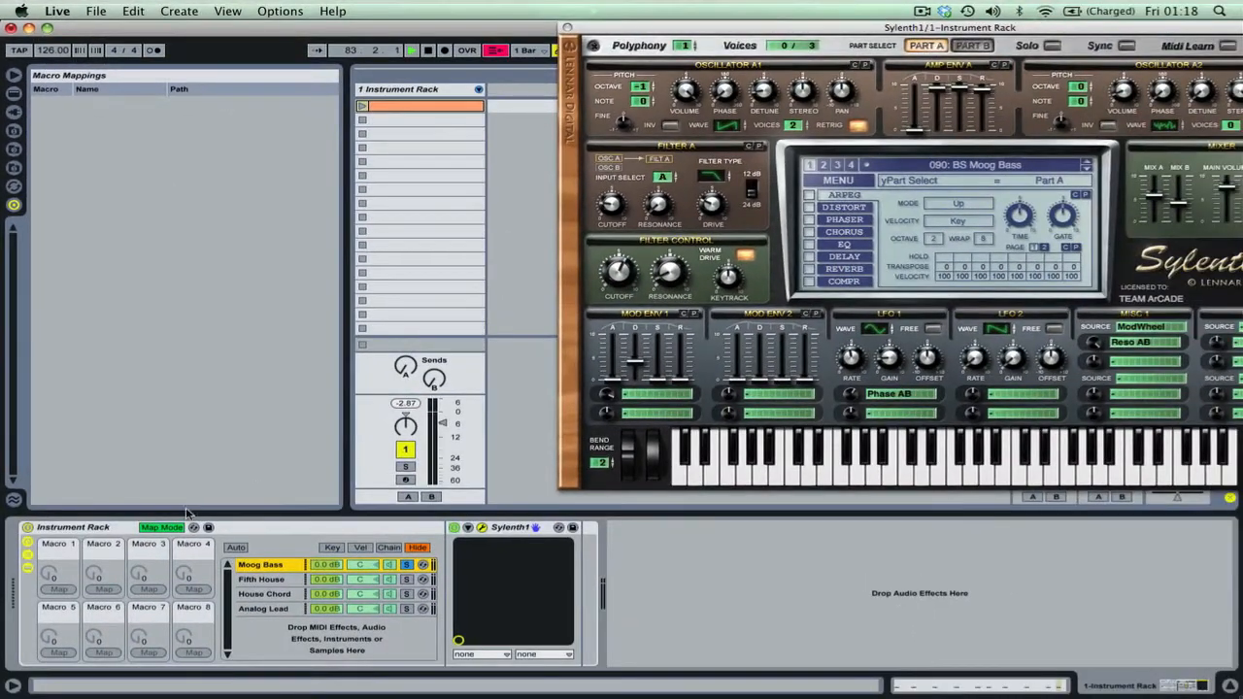
Toggle the Instrument Rack's Map Mode repeatedly and move the Sylenth1 window fully into view
{"action": "left_click", "coordinate": [172, 528]}
{"action": "left_click", "coordinate": [173, 528]}
{"action": "left_click", "coordinate": [173, 528]}
{"action": "left_click", "coordinate": [173, 528]}
{"action": "left_click_drag", "start_coordinate": [763, 29], "coordinate": [637, 29]}
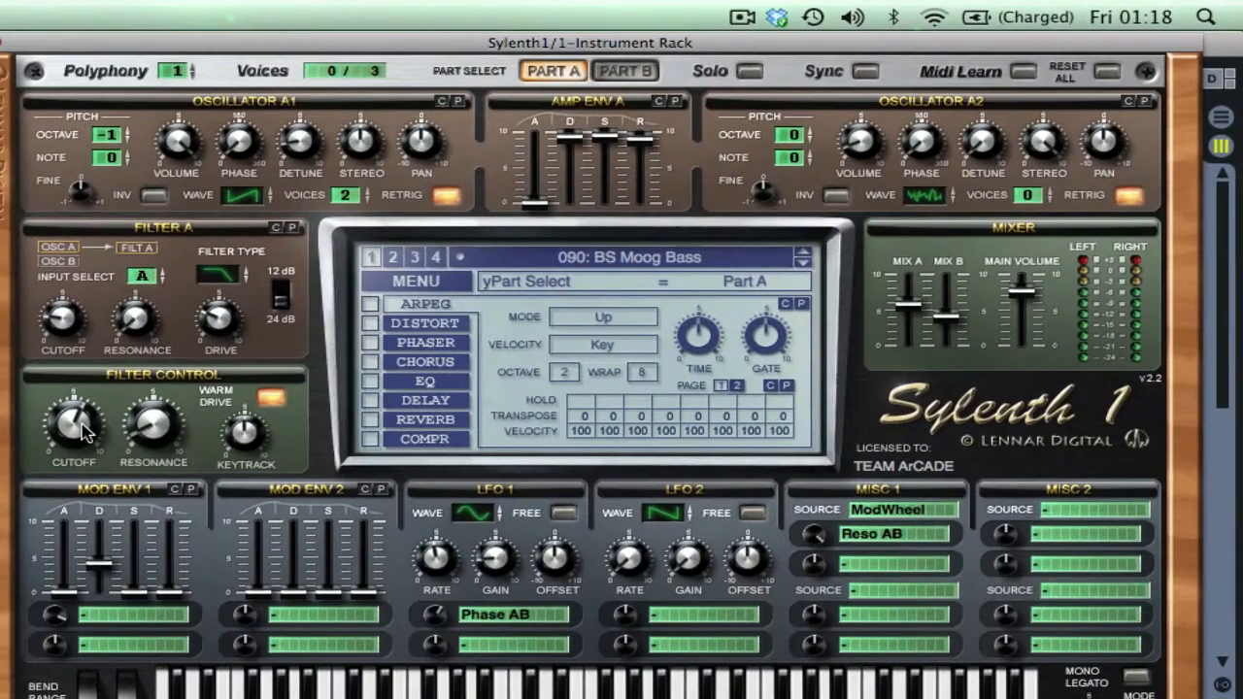
Map the Moog Bass chain's Filter Control cutoff to Macro 1 and widen the Macro Mappings browser and its Macro column
{"action": "left_click", "coordinate": [498, 272]}
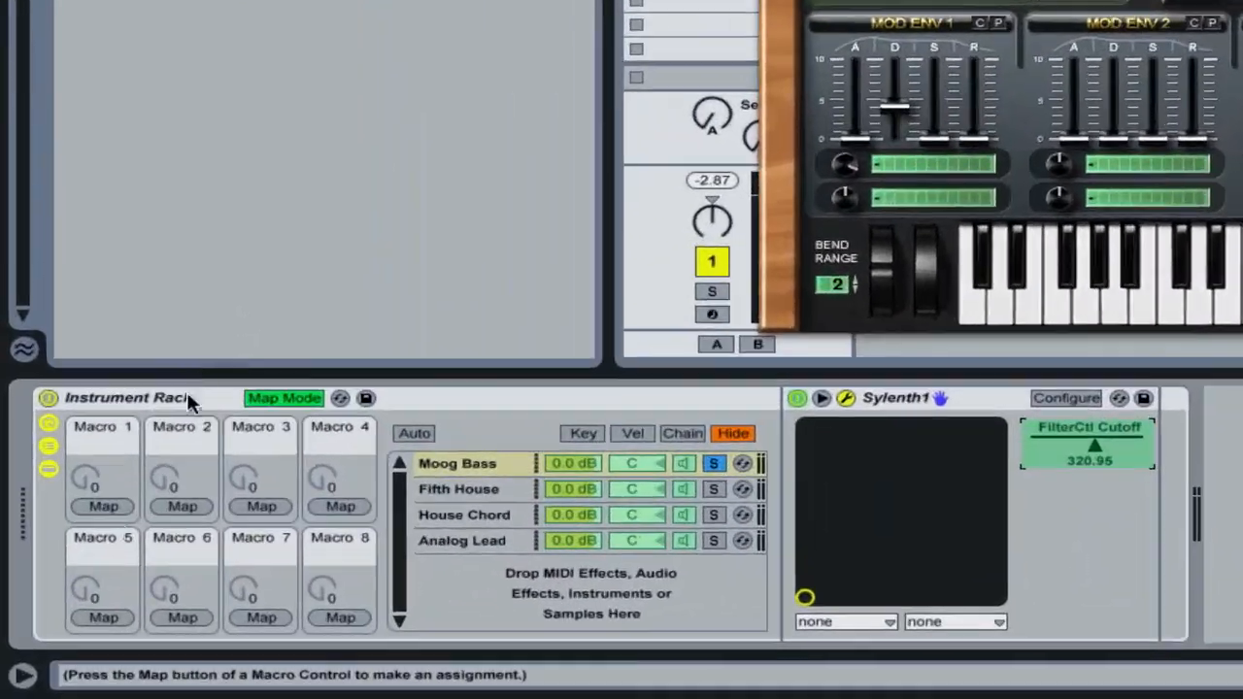
{"action": "left_click", "coordinate": [100, 507]}
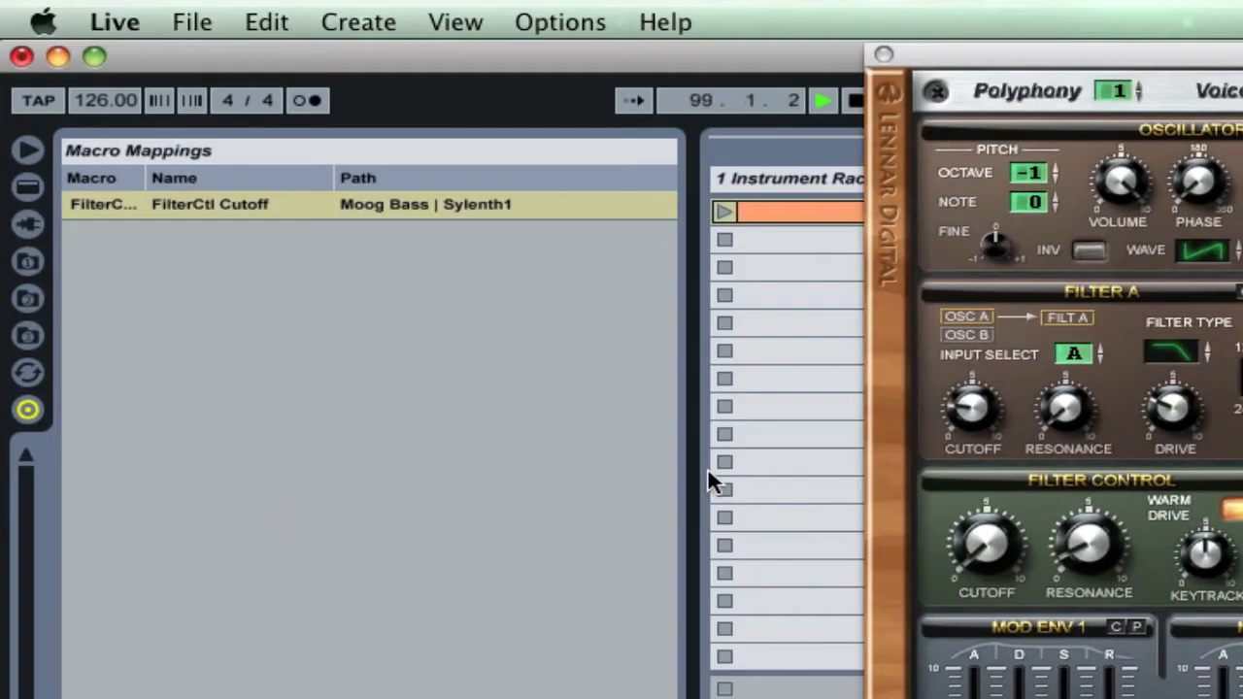
{"action": "left_click_drag", "start_coordinate": [697, 472], "coordinate": [863, 482]}
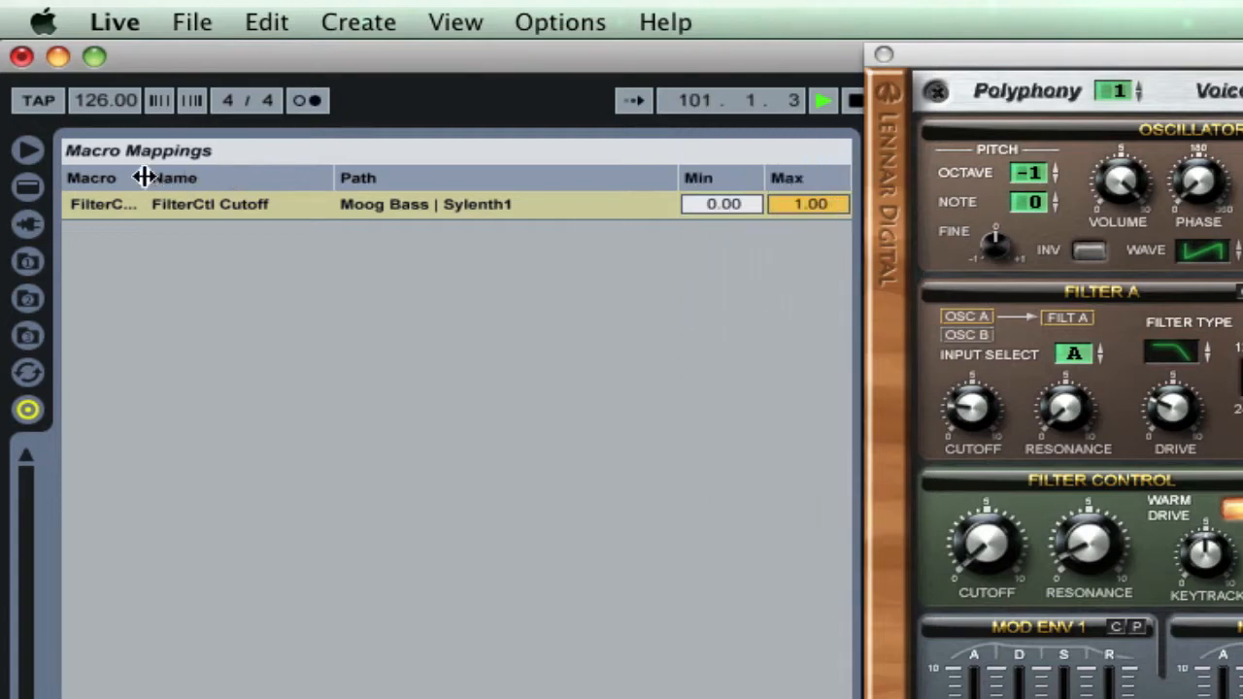
{"action": "left_click_drag", "start_coordinate": [139, 178], "coordinate": [246, 178]}
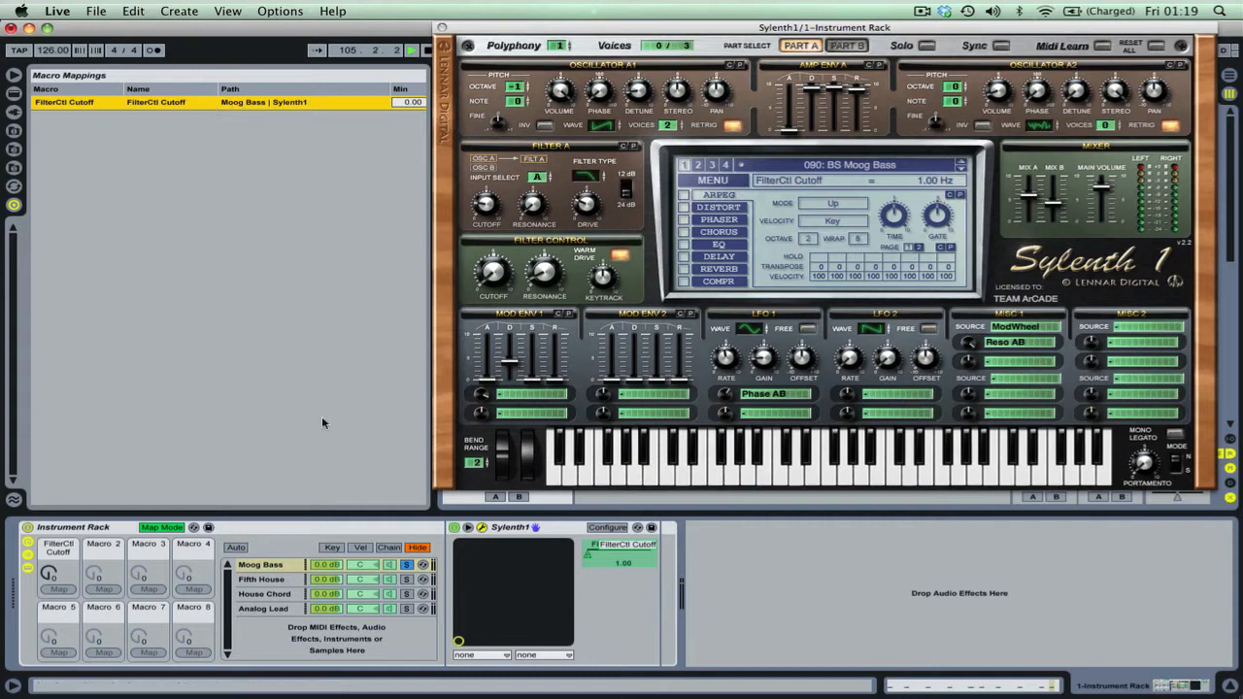
Replace the Moog Bass synth window with the Fifth House chain's Sylenth1 and map its Filter Control cutoff to the first macro
{"action": "left_click", "coordinate": [274, 567]}
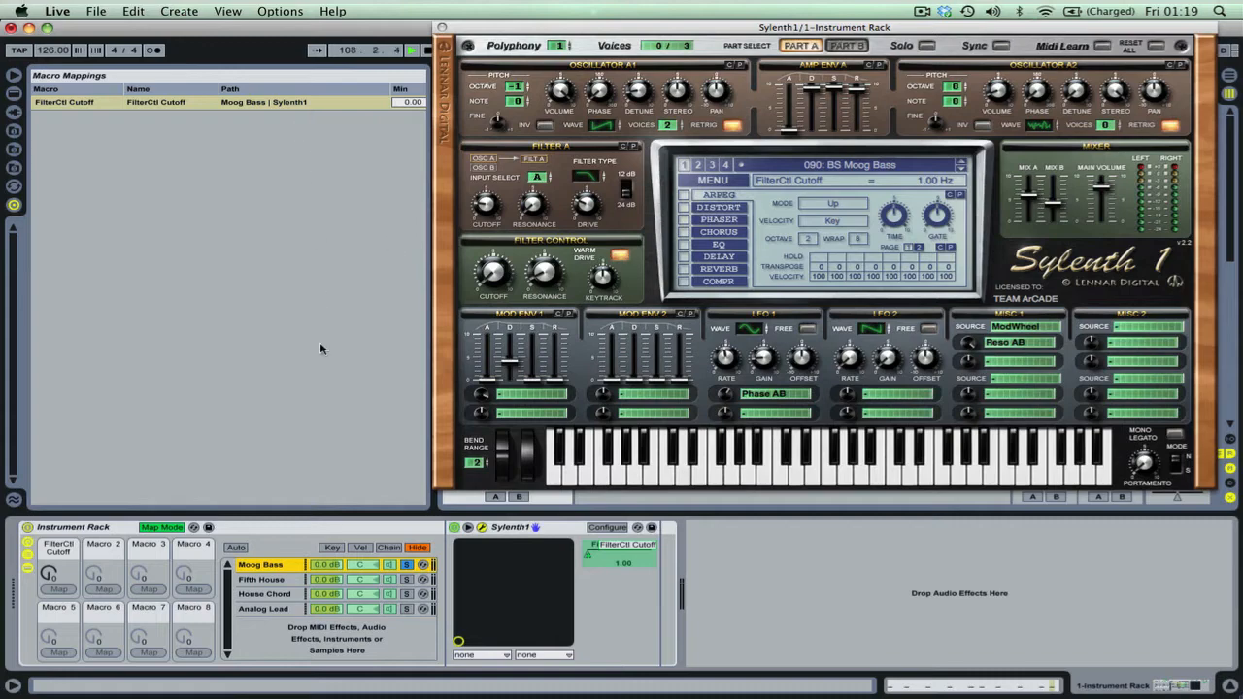
{"action": "left_click", "coordinate": [259, 580]}
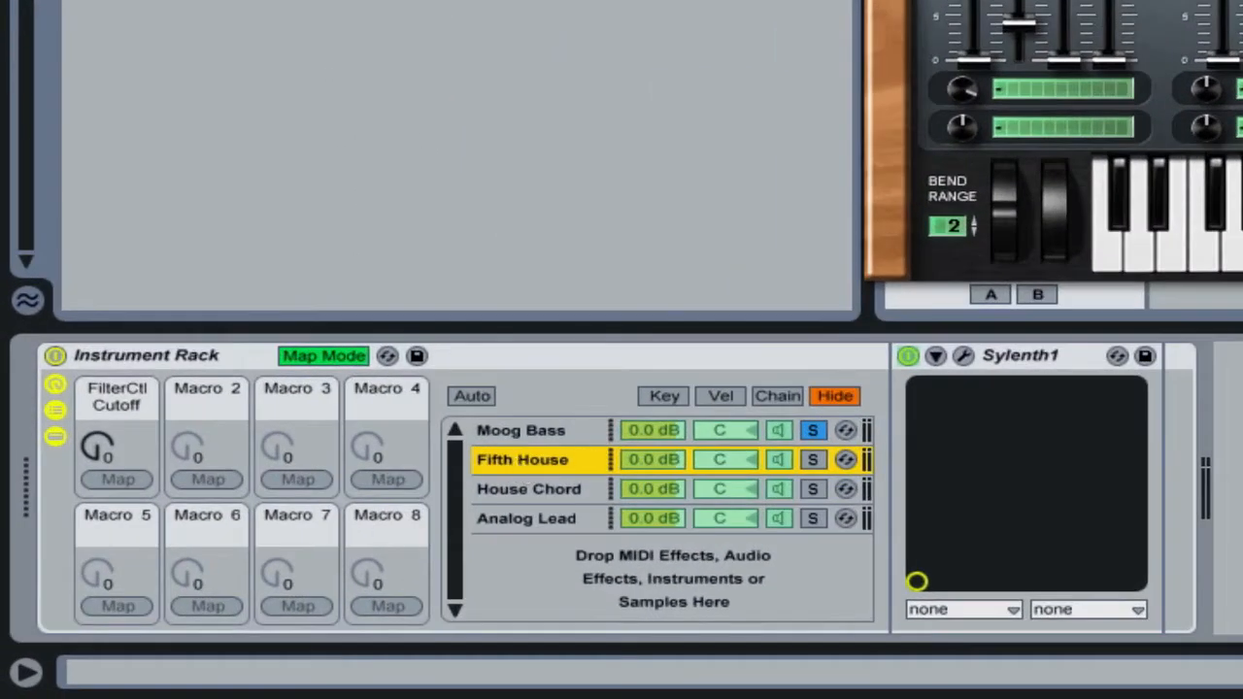
{"action": "left_click", "coordinate": [554, 433]}
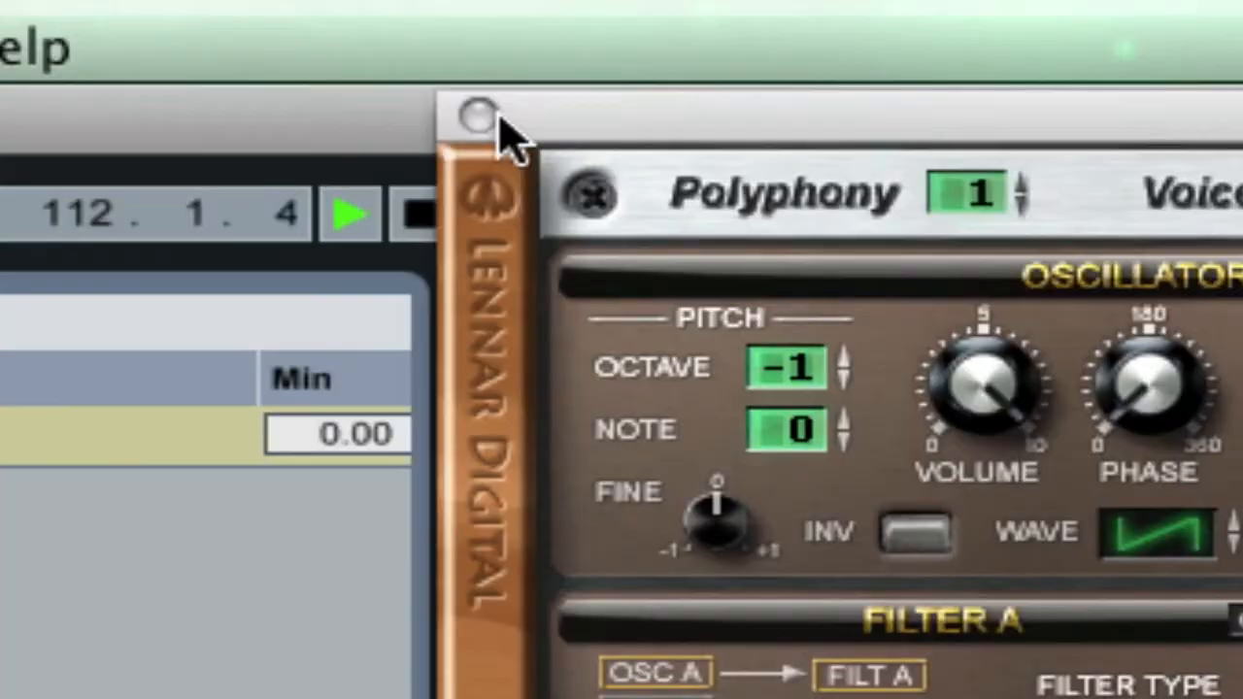
{"action": "left_click", "coordinate": [479, 119]}
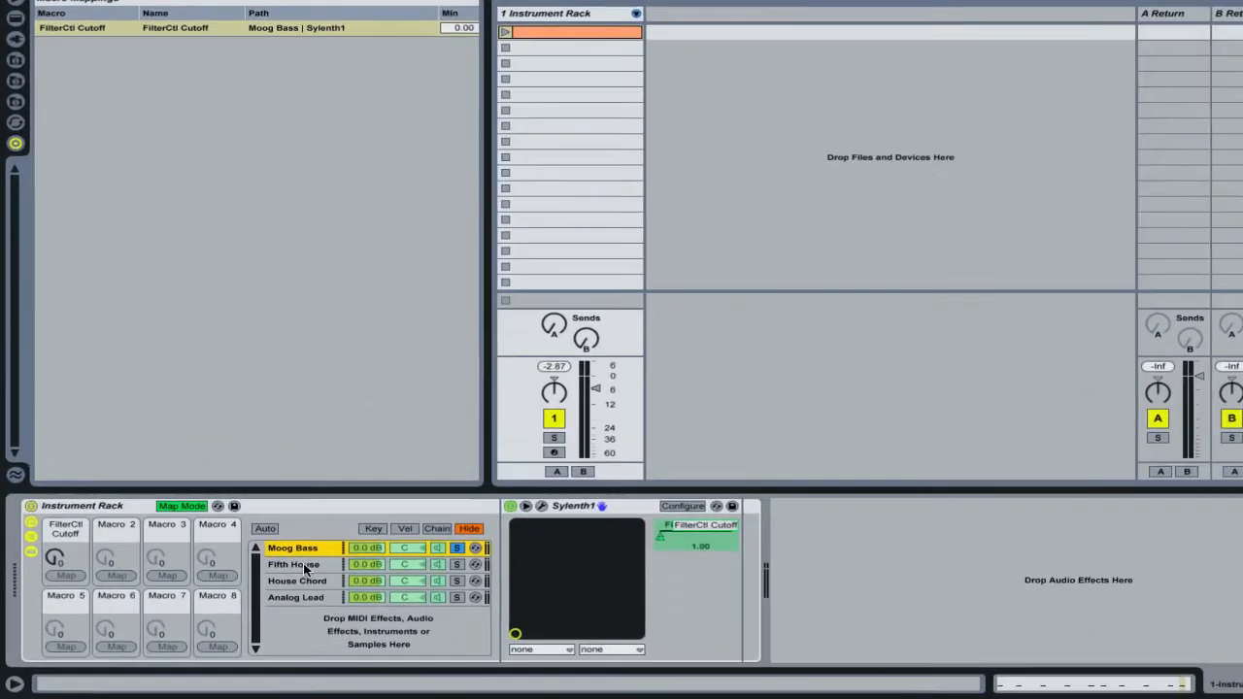
{"action": "left_click", "coordinate": [261, 579]}
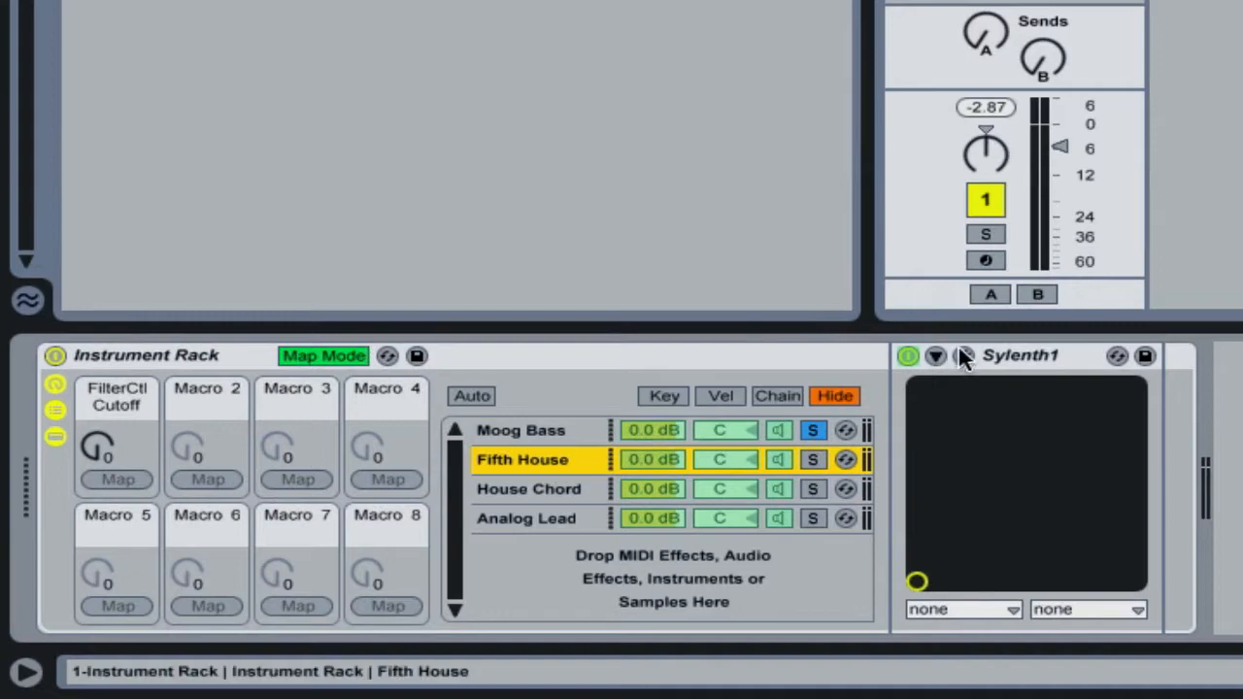
{"action": "left_click", "coordinate": [481, 527]}
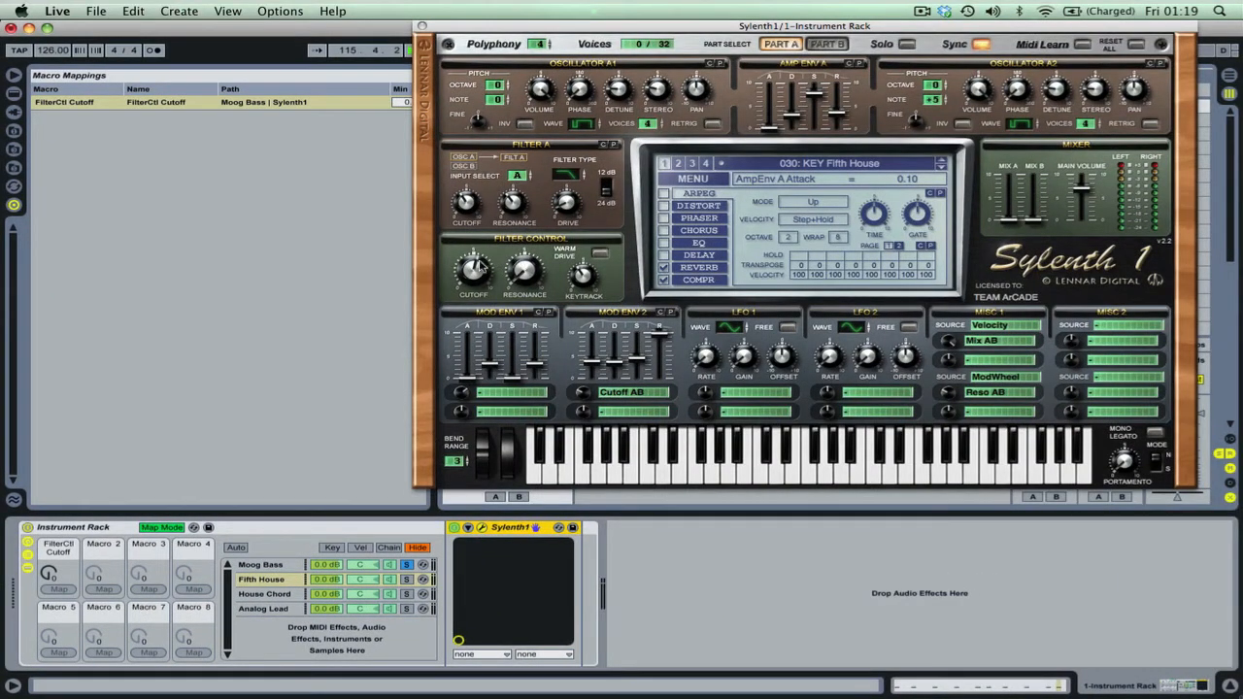
{"action": "left_click_drag", "start_coordinate": [480, 268], "coordinate": [482, 278]}
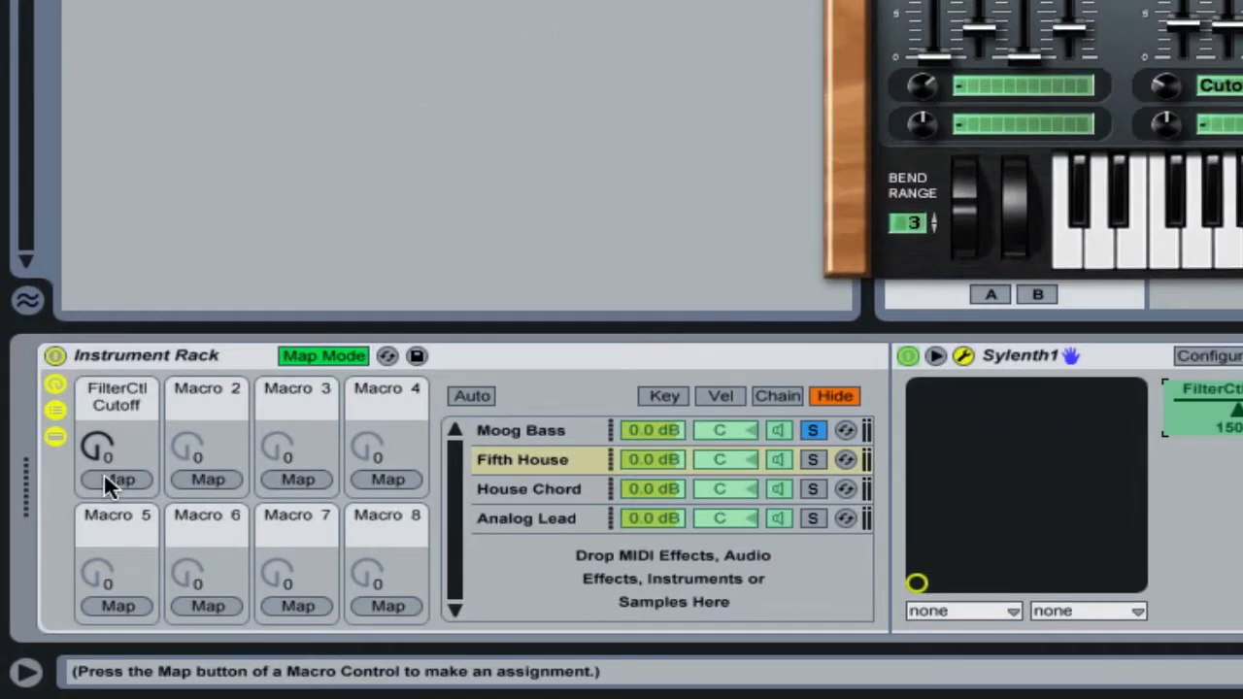
{"action": "left_click", "coordinate": [103, 472]}
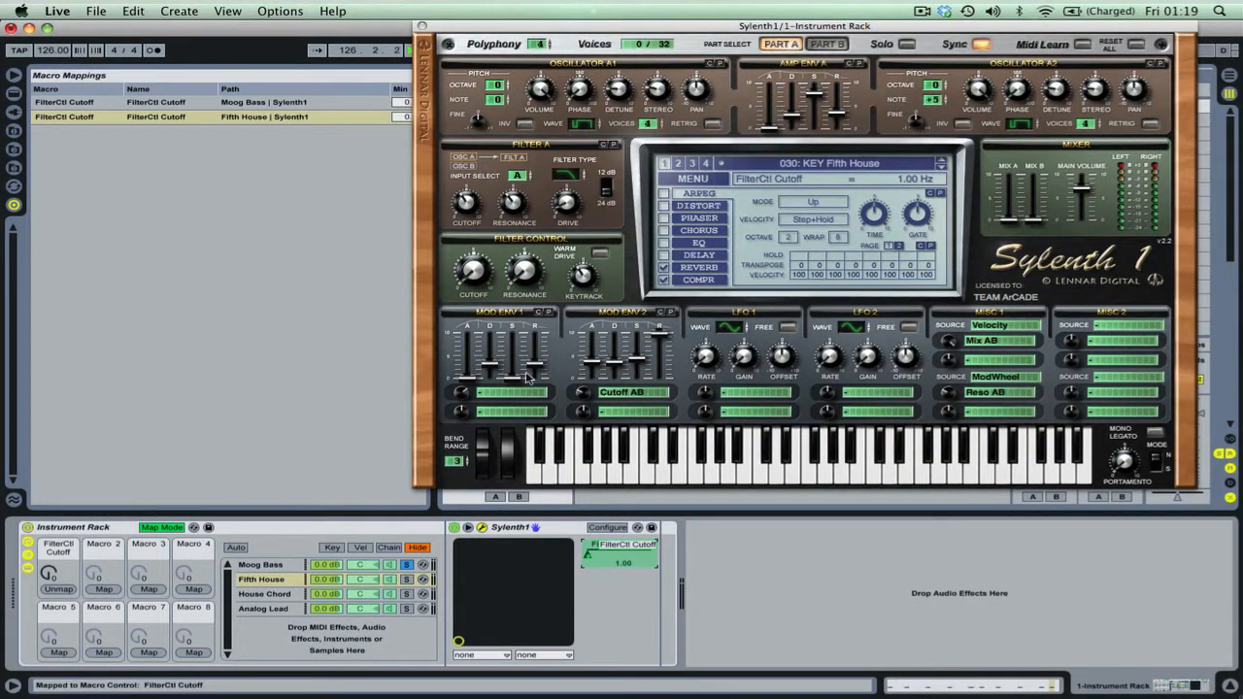
Open the House Chord chain's Sylenth1 in place of Fifth House's, map its Filter Control cutoff to the first macro, and move its window aside
{"action": "left_click", "coordinate": [263, 594]}
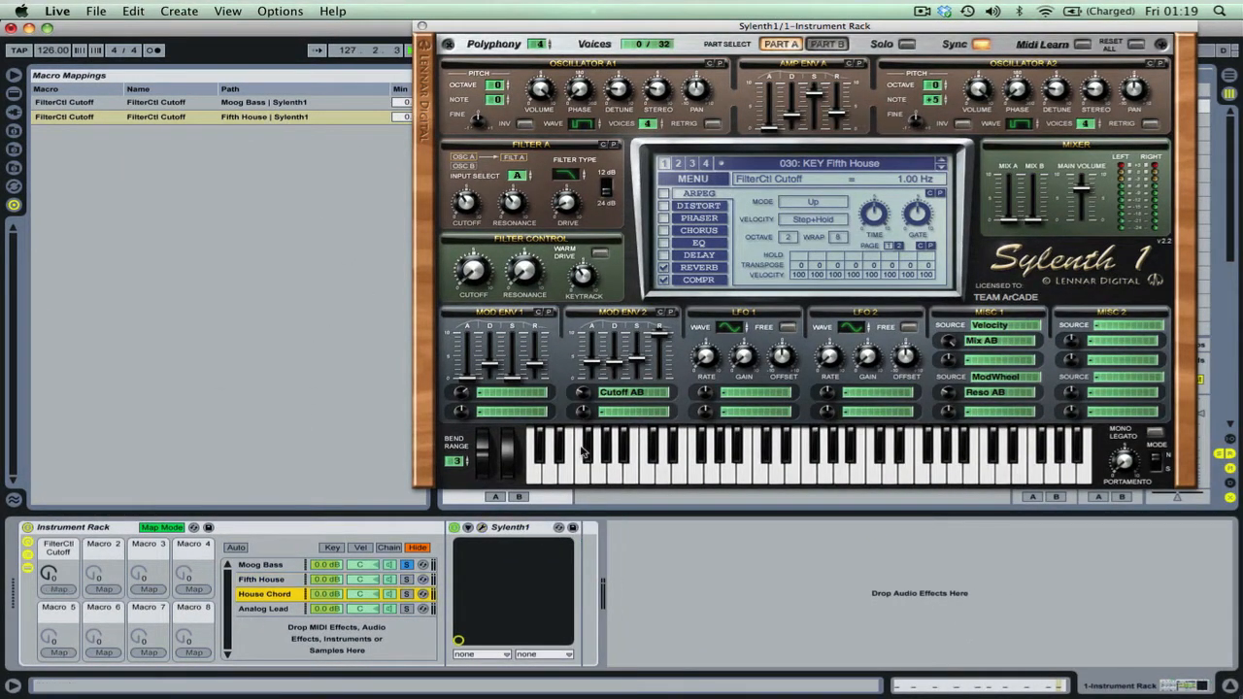
{"action": "left_click", "coordinate": [421, 26]}
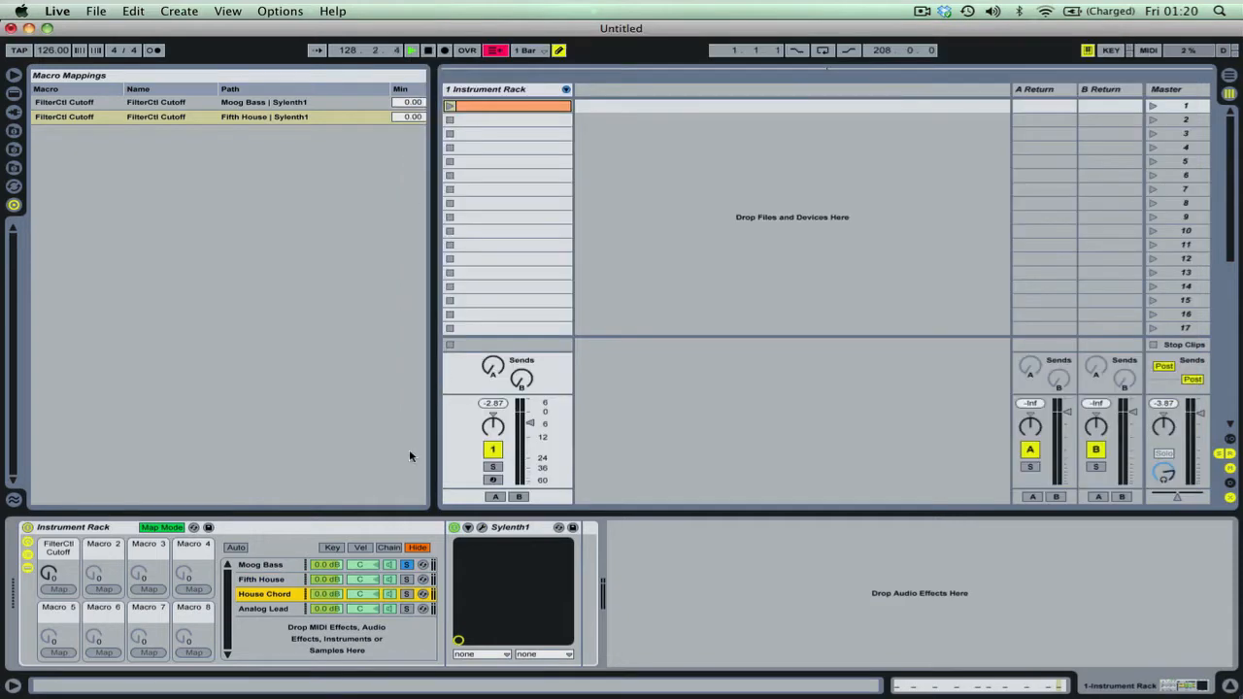
{"action": "left_click", "coordinate": [482, 528]}
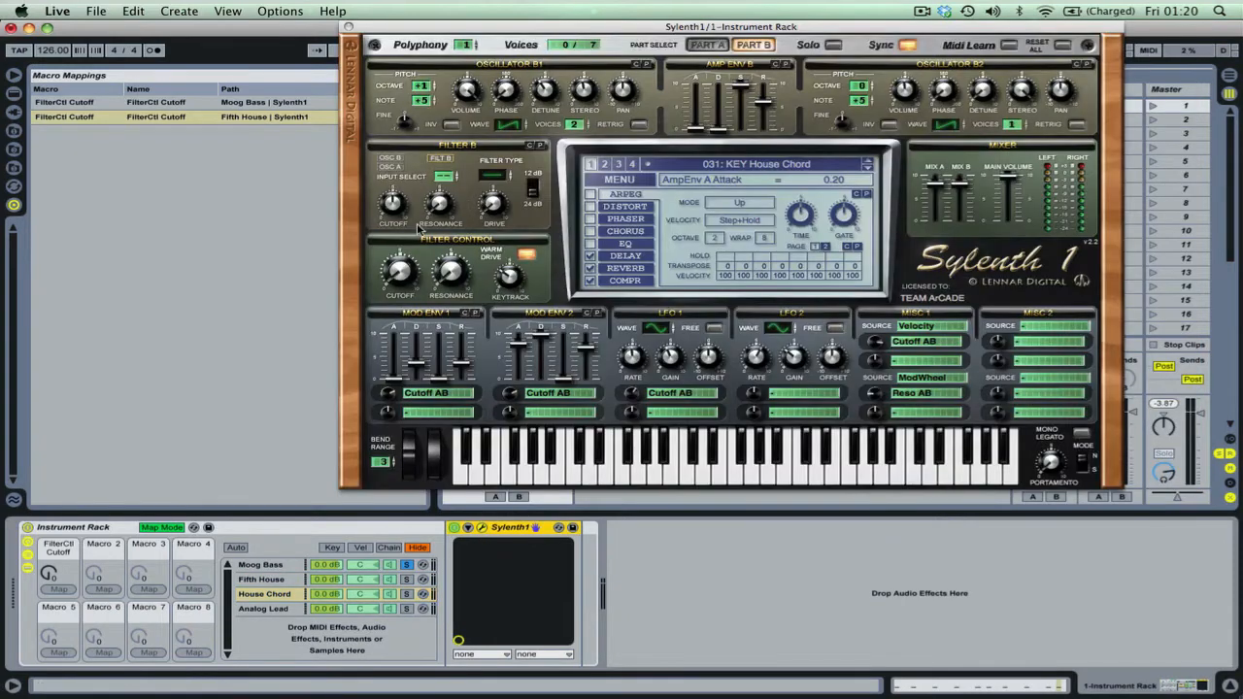
{"action": "left_click", "coordinate": [404, 276]}
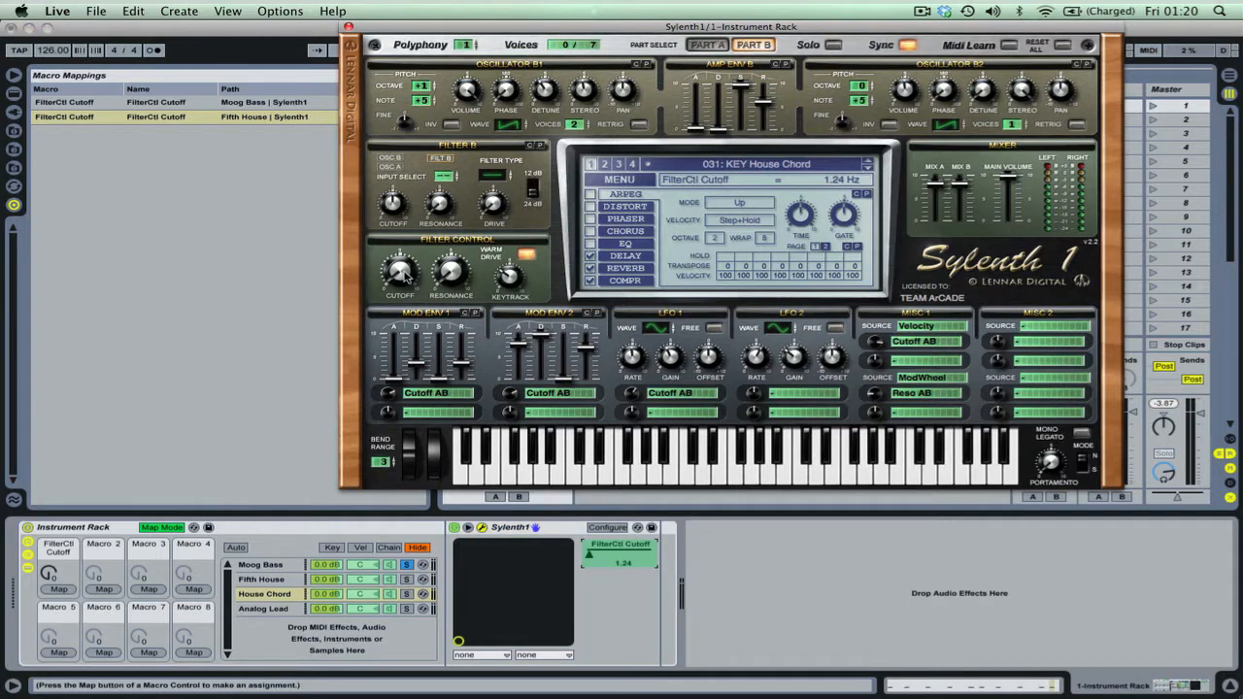
{"action": "left_click", "coordinate": [60, 589]}
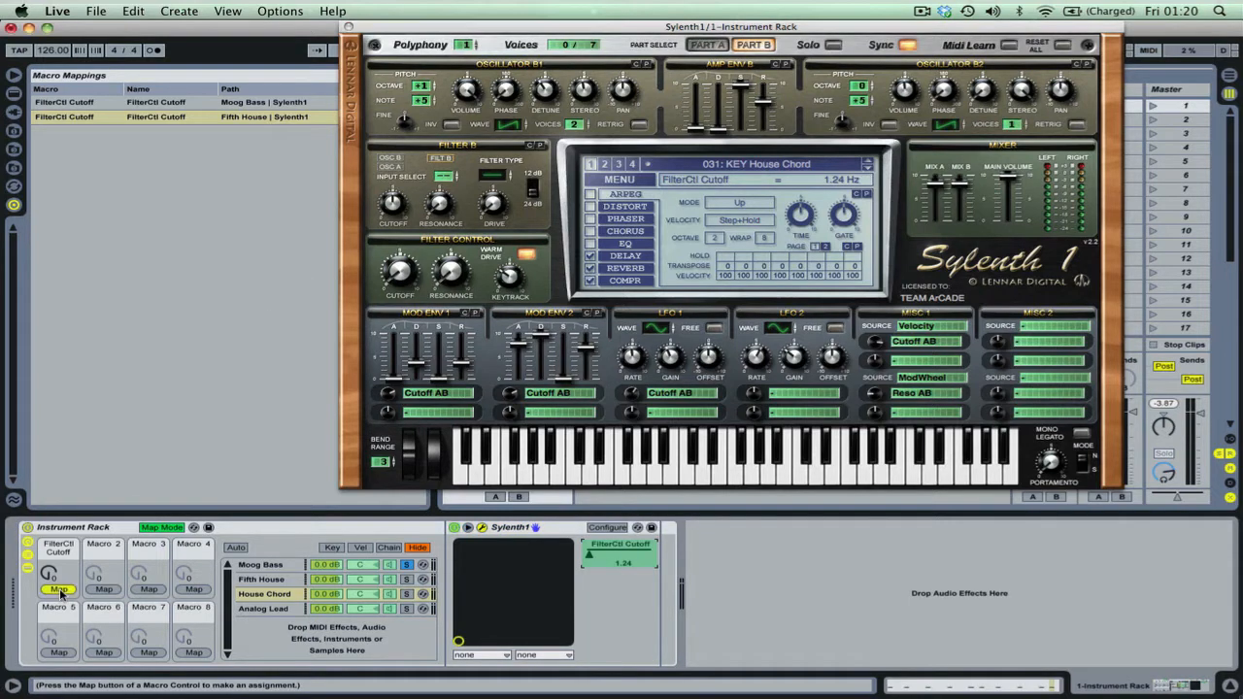
{"action": "left_click", "coordinate": [59, 589]}
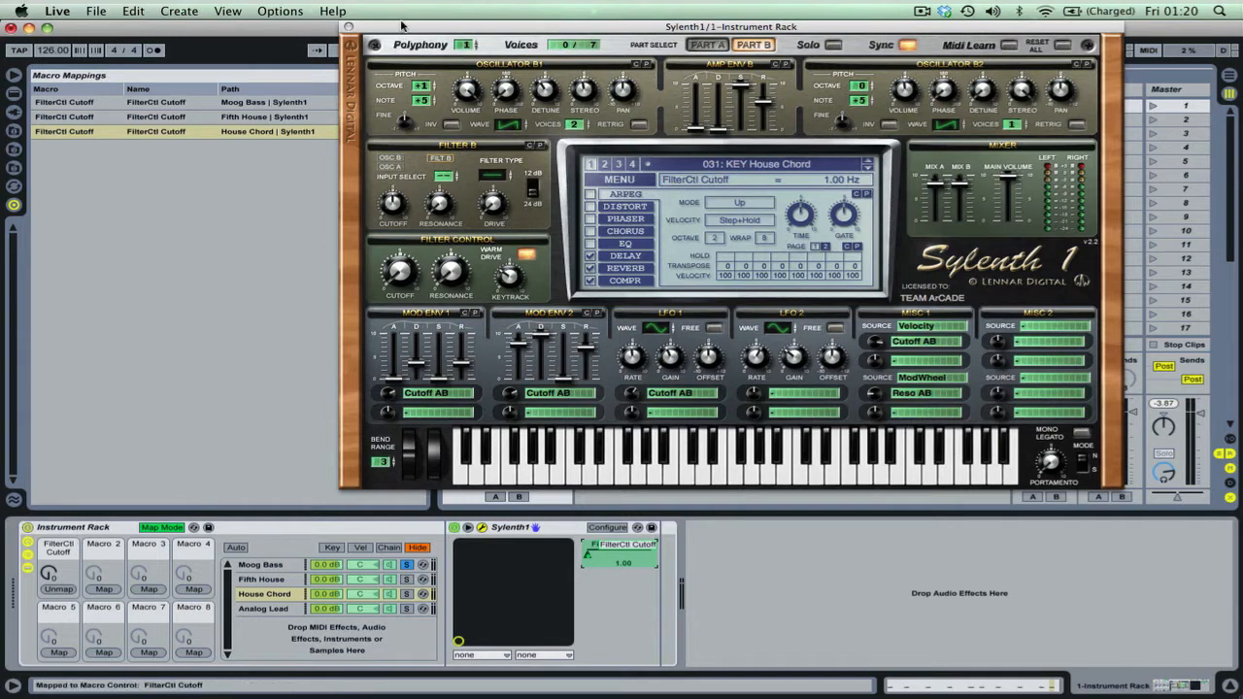
{"action": "left_click_drag", "start_coordinate": [403, 24], "coordinate": [492, 23]}
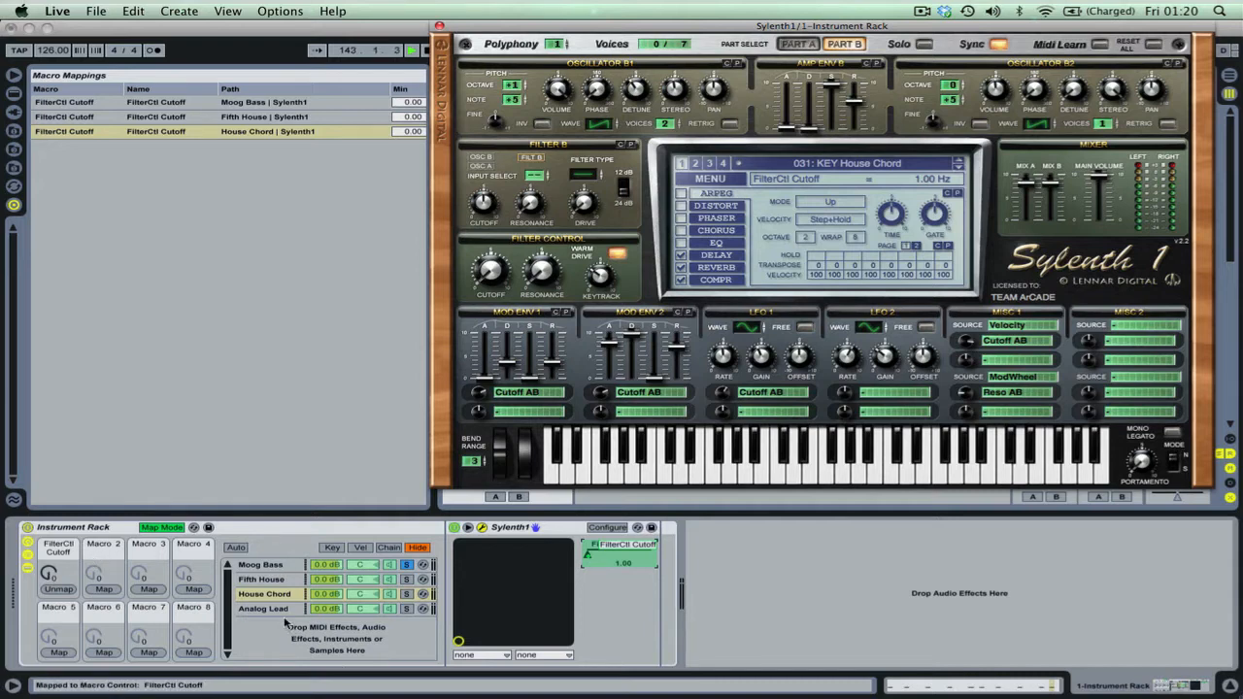
Map the Analog Lead chain's Filter Control cutoff to the first macro with only its Sylenth1 window open, and turn off Map Mode
{"action": "left_click", "coordinate": [439, 27]}
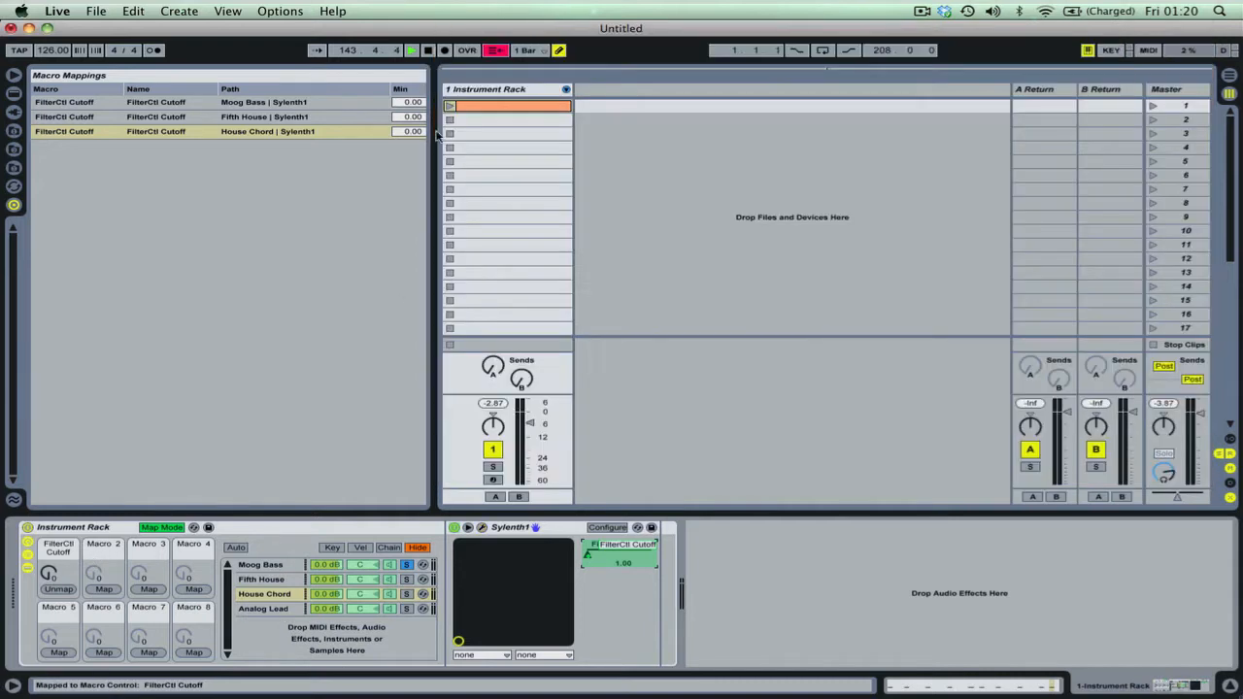
{"action": "left_click", "coordinate": [262, 608]}
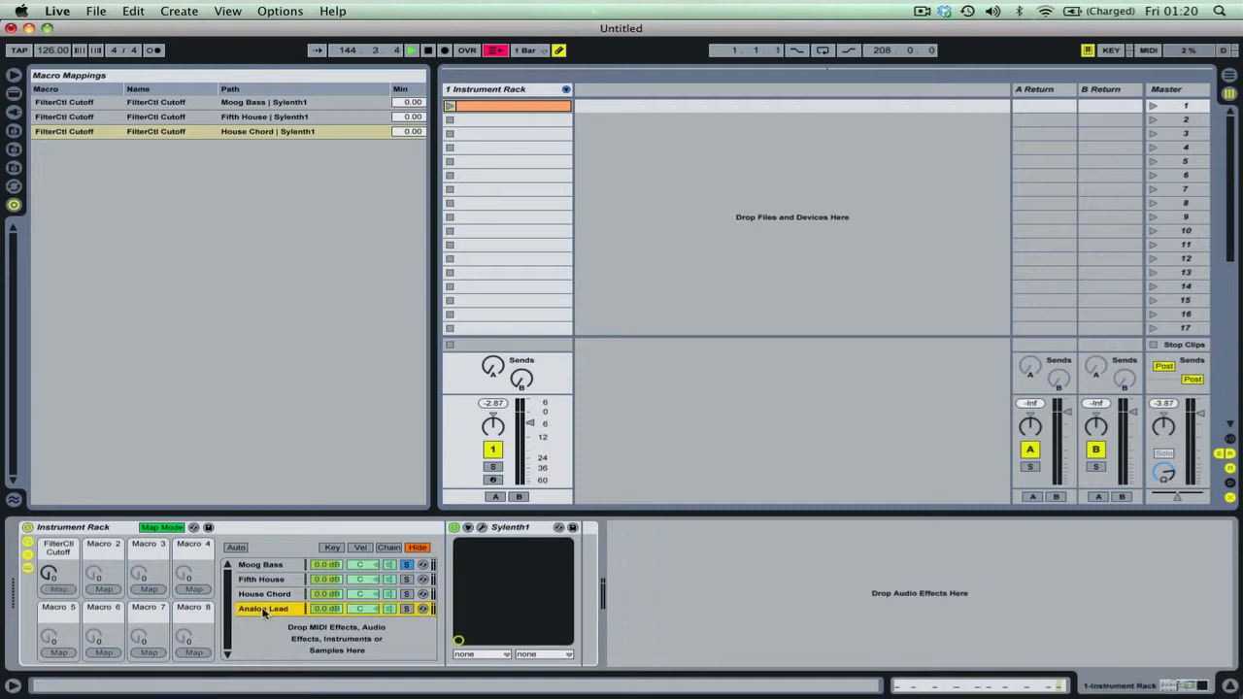
{"action": "left_click", "coordinate": [482, 527]}
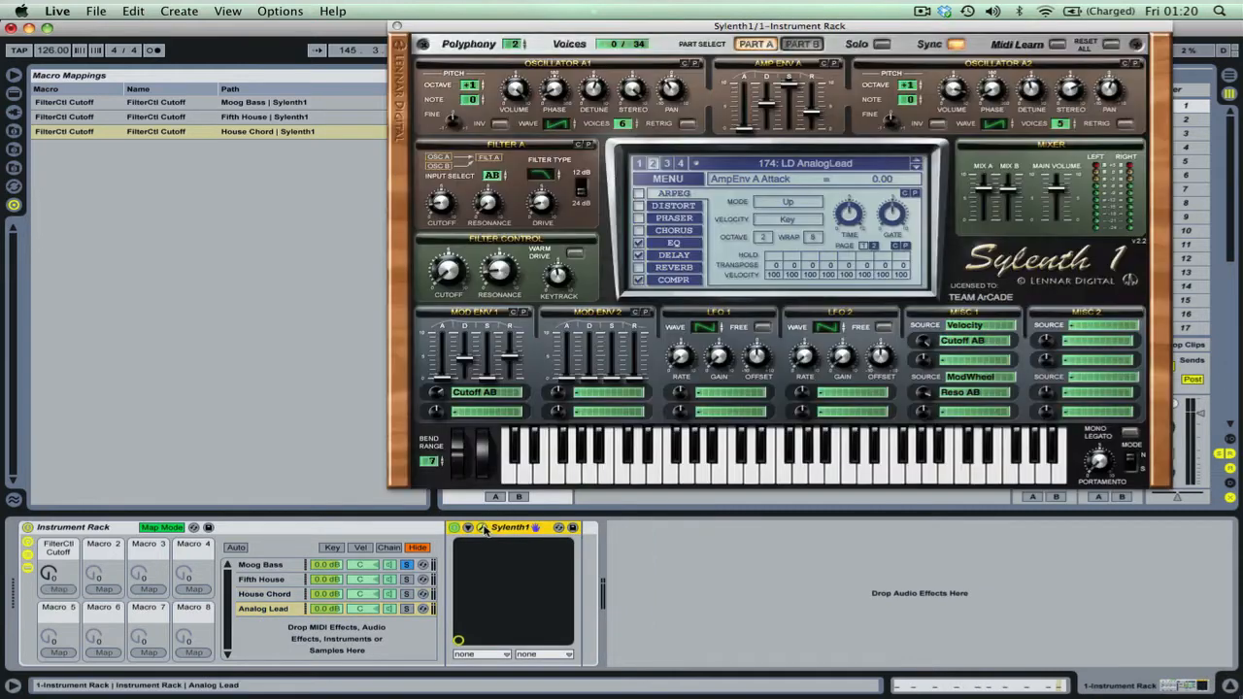
{"action": "left_click", "coordinate": [445, 273]}
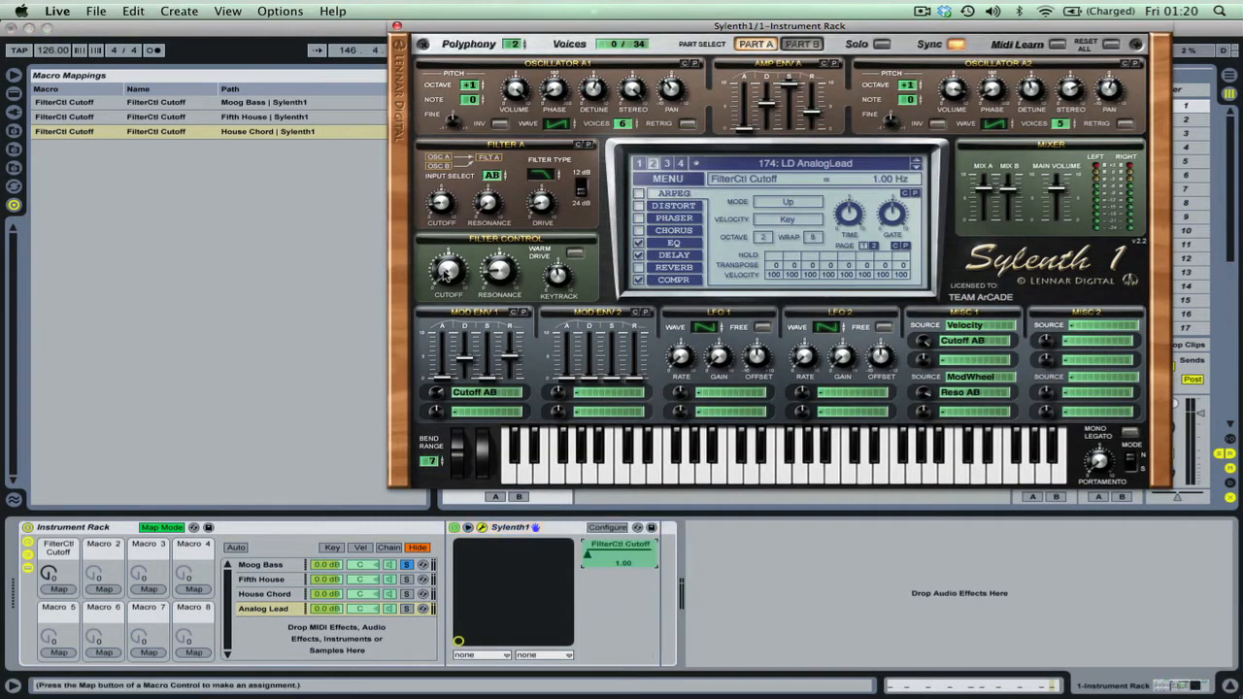
{"action": "left_click", "coordinate": [56, 588]}
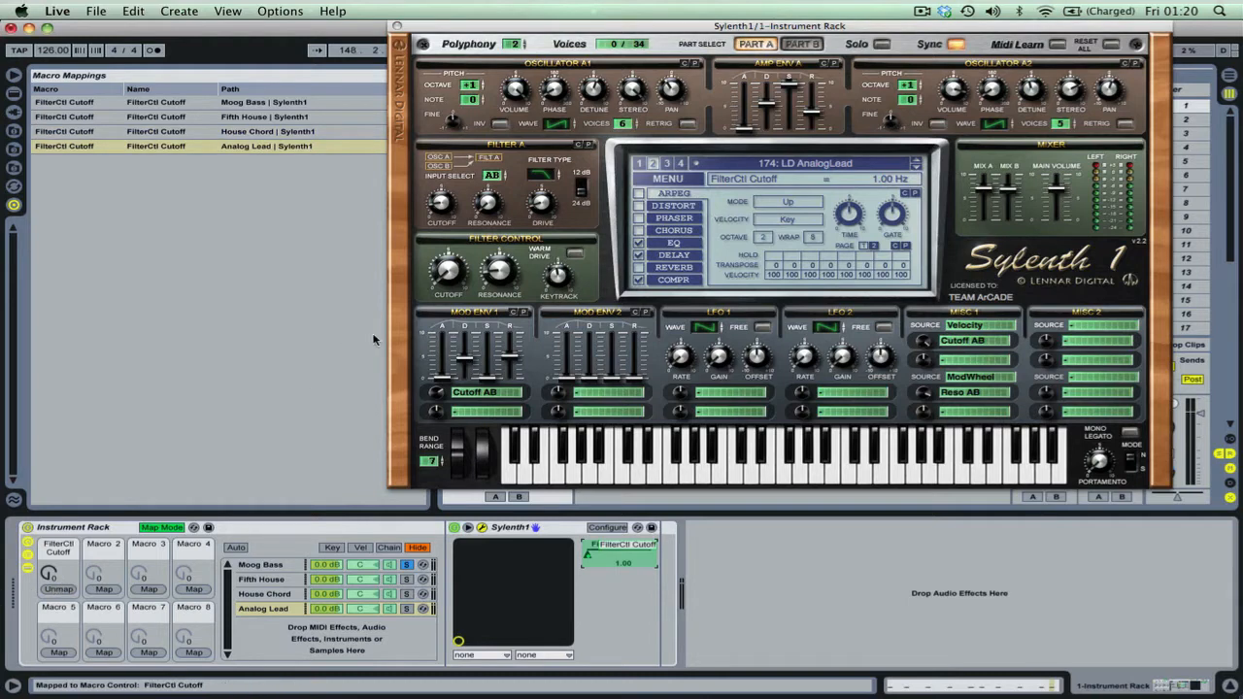
{"action": "left_click", "coordinate": [175, 529]}
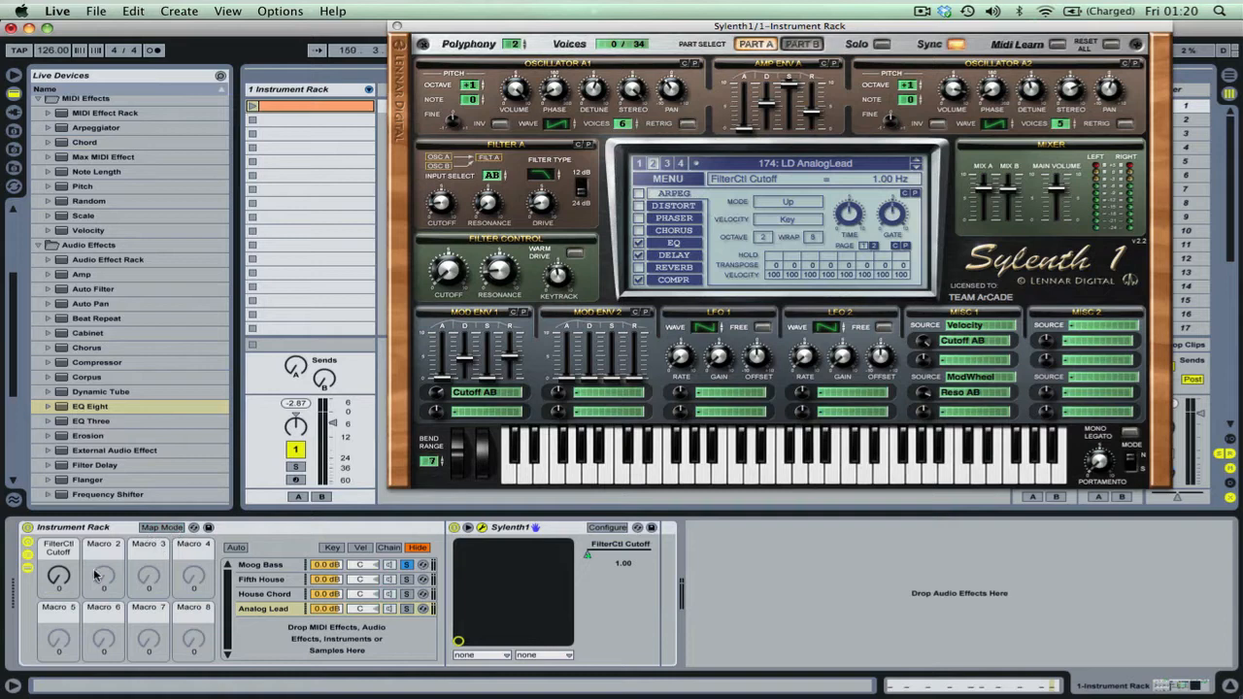
Open the House Chord, Fifth House and Moog Bass Sylenth1 windows and stagger them beside Analog Lead's so all four Filter Control cutoff knobs show
{"action": "left_click", "coordinate": [280, 594]}
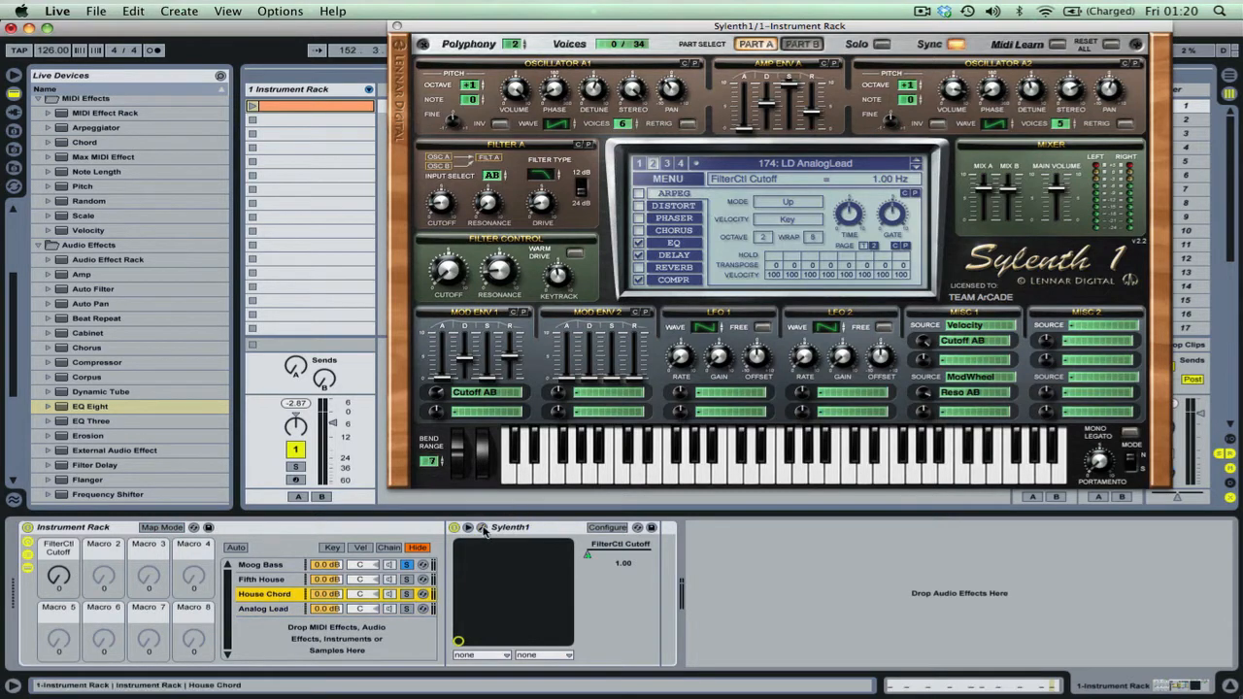
{"action": "left_click", "coordinate": [482, 527]}
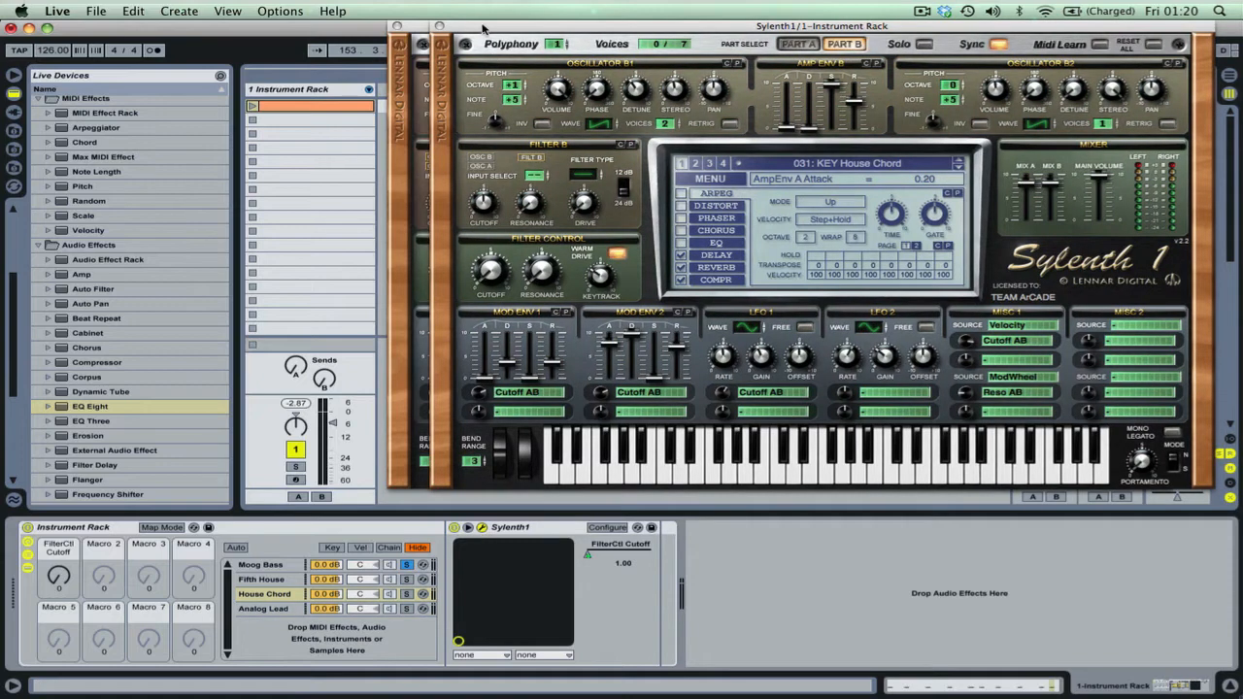
{"action": "left_click_drag", "start_coordinate": [484, 27], "coordinate": [527, 27]}
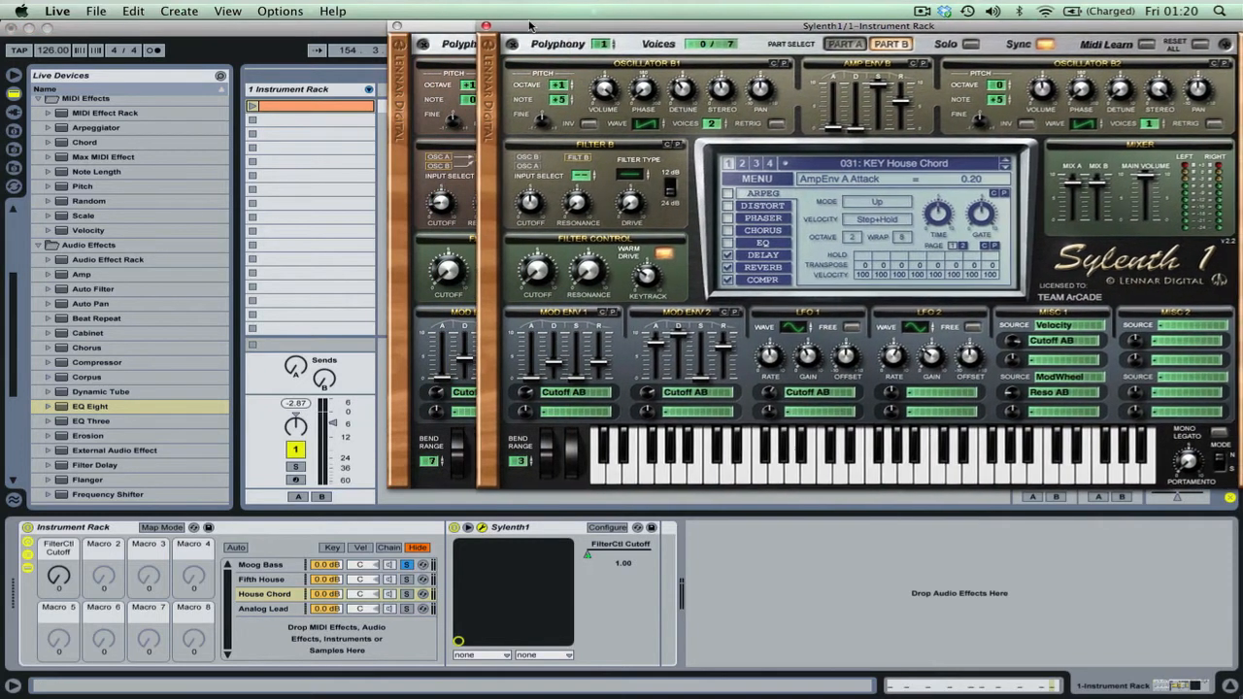
{"action": "left_click", "coordinate": [281, 580]}
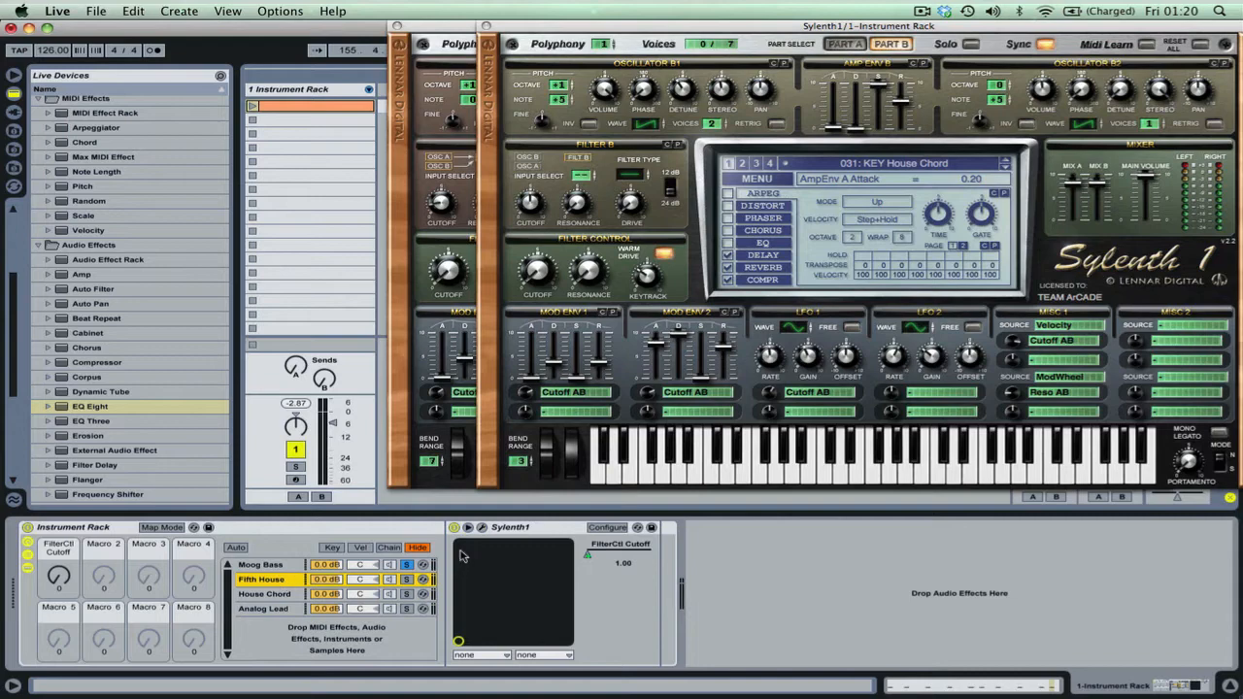
{"action": "left_click", "coordinate": [482, 527]}
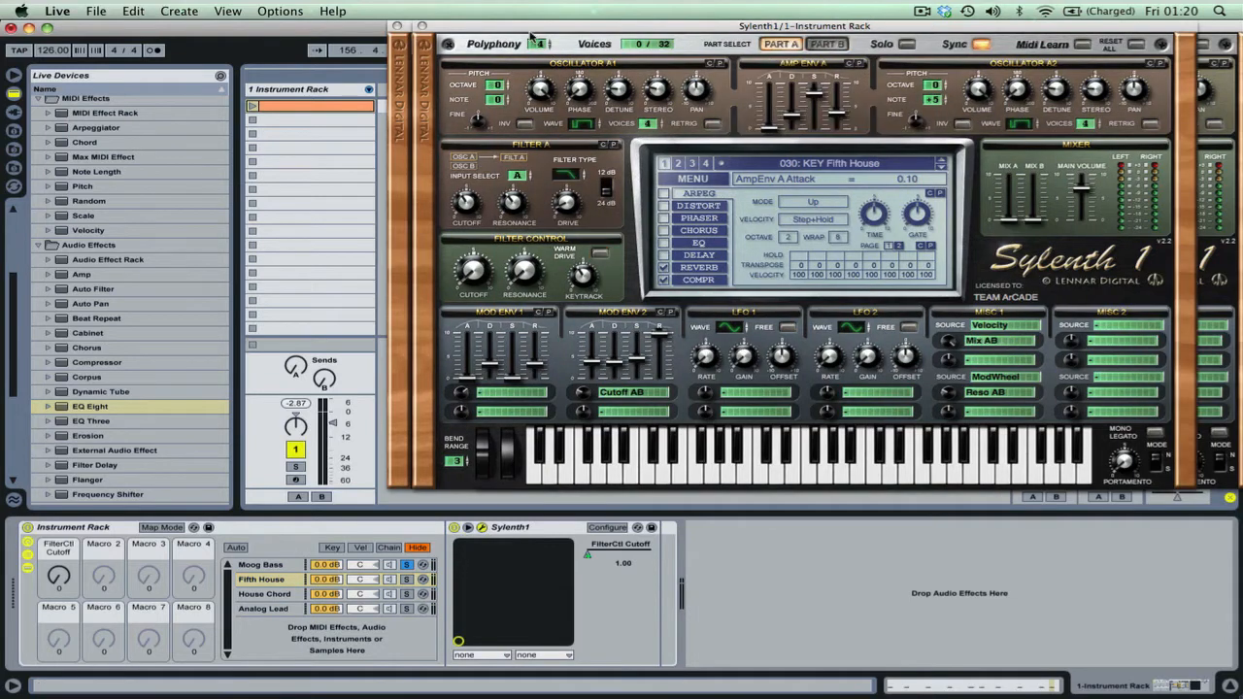
{"action": "left_click_drag", "start_coordinate": [531, 35], "coordinate": [666, 31]}
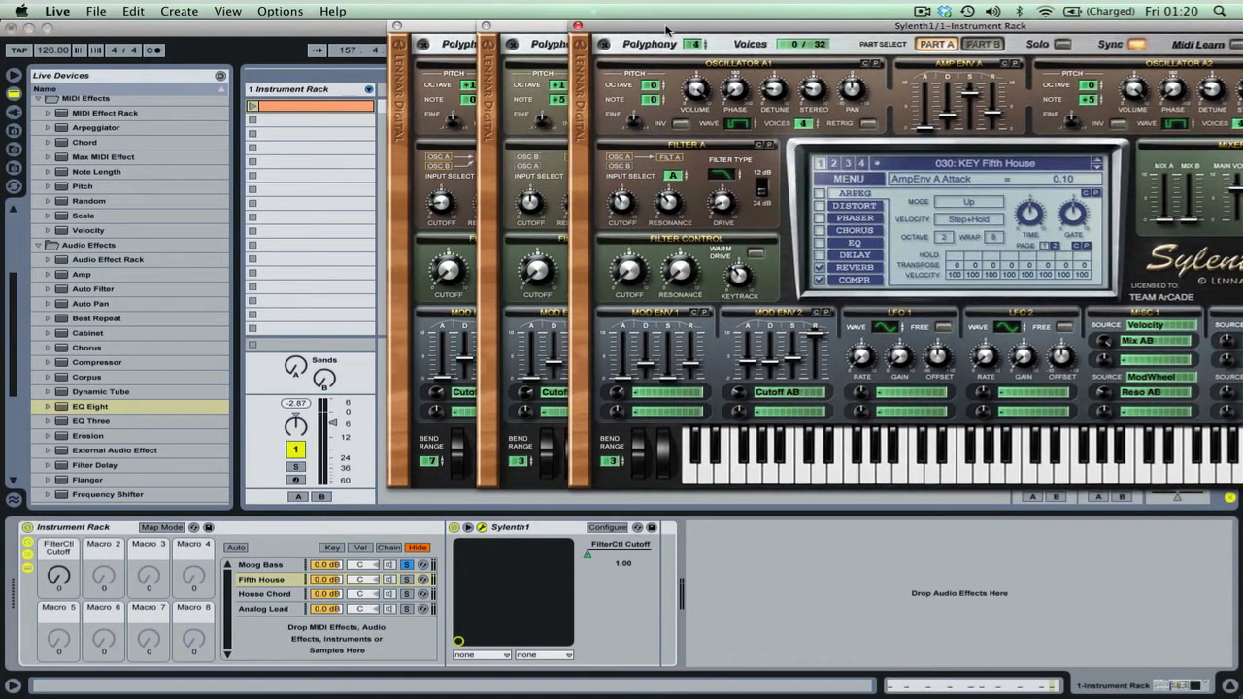
{"action": "left_click", "coordinate": [627, 274]}
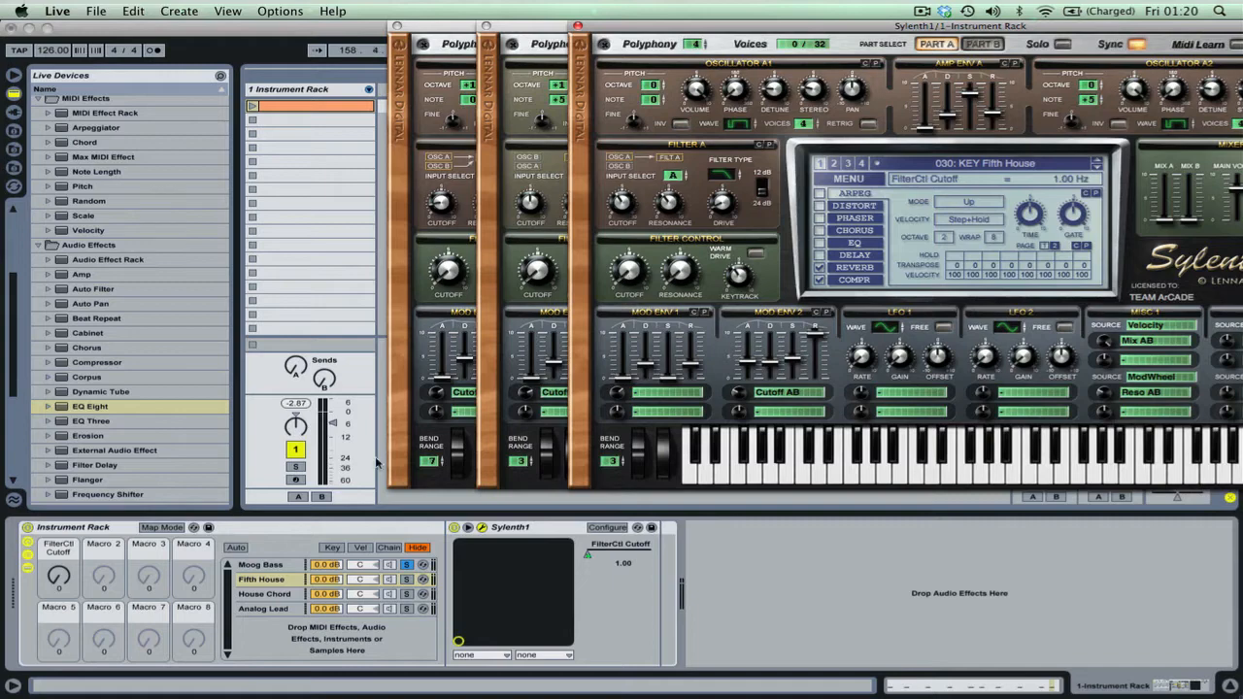
{"action": "left_click", "coordinate": [253, 567]}
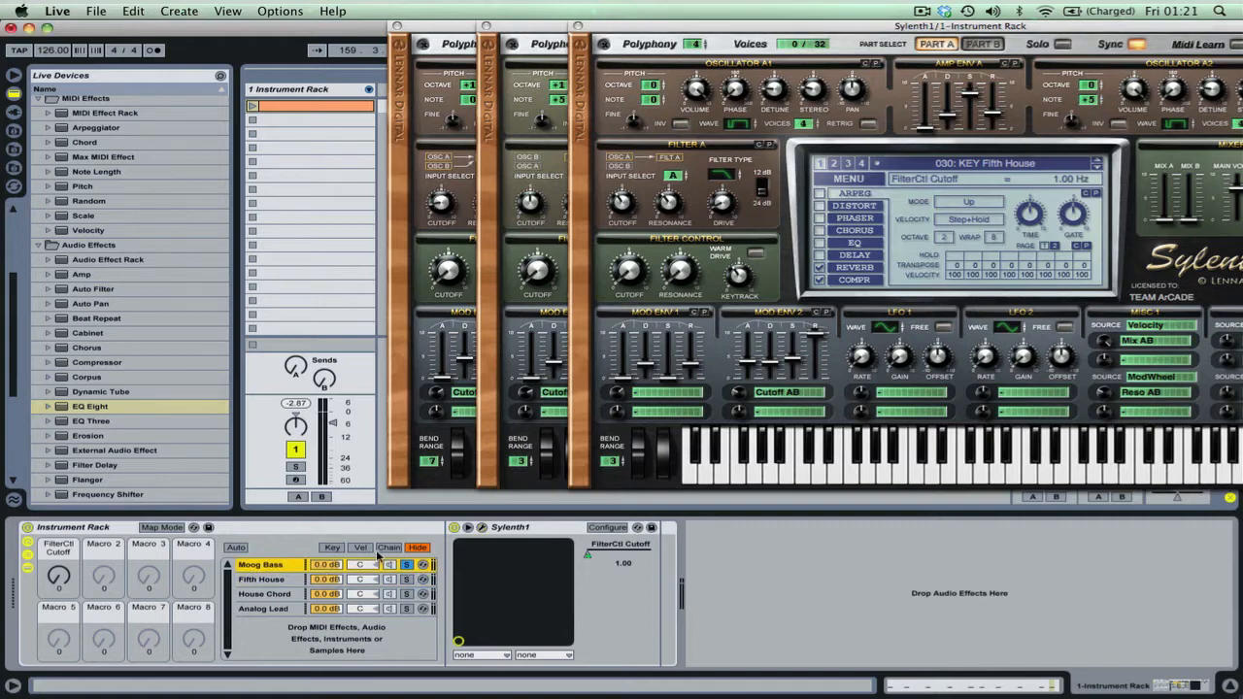
{"action": "left_click", "coordinate": [483, 528]}
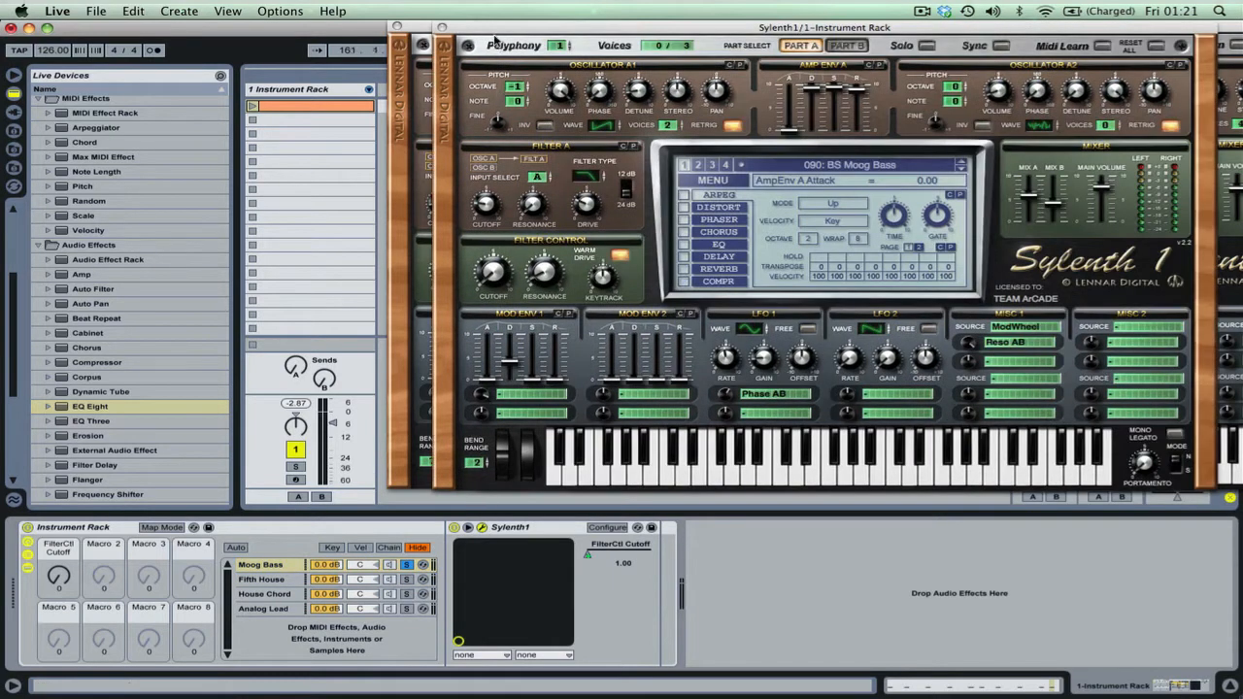
{"action": "left_click_drag", "start_coordinate": [490, 27], "coordinate": [718, 26]}
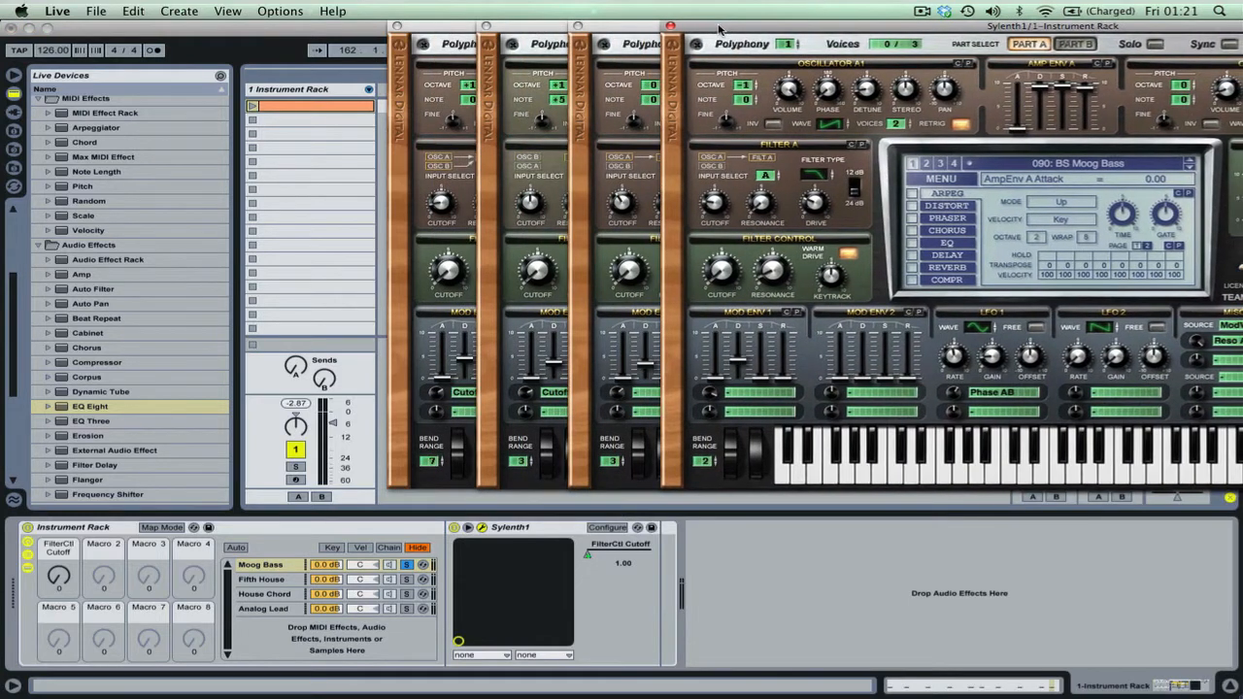
Sweep the rack's first macro to move all four Filter Control cutoffs together, leaving it at 55 with Map Mode off
{"action": "left_click", "coordinate": [169, 529]}
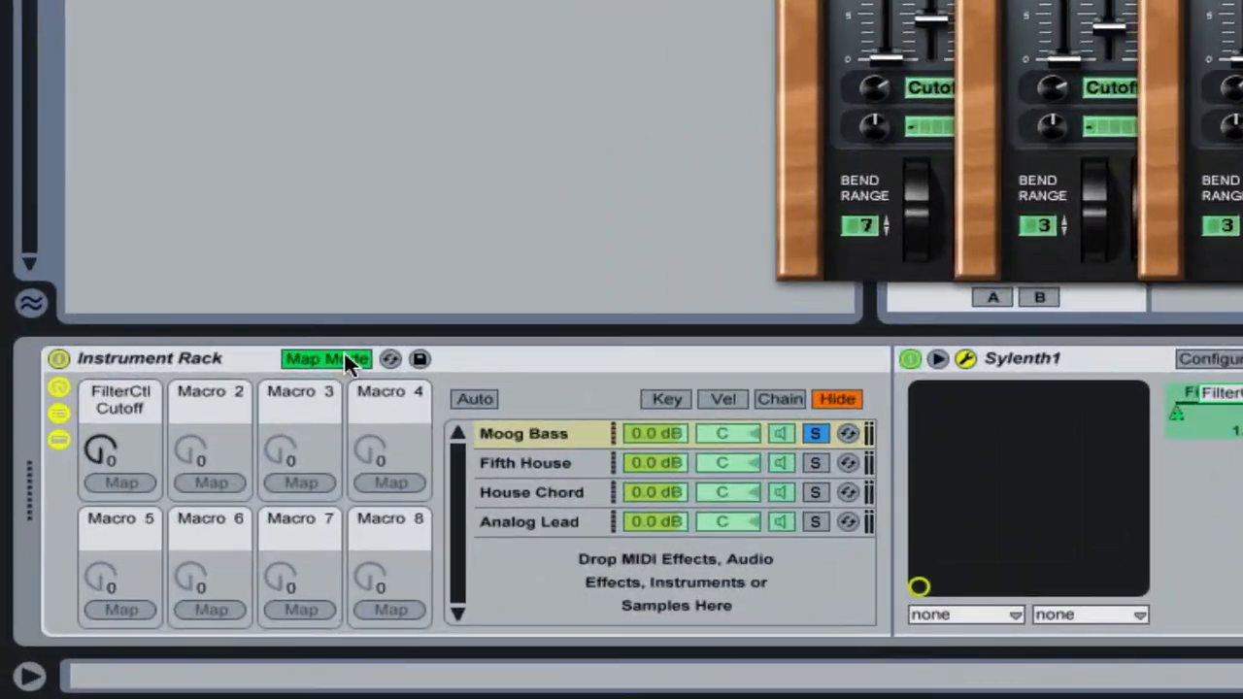
{"action": "left_click", "coordinate": [345, 356]}
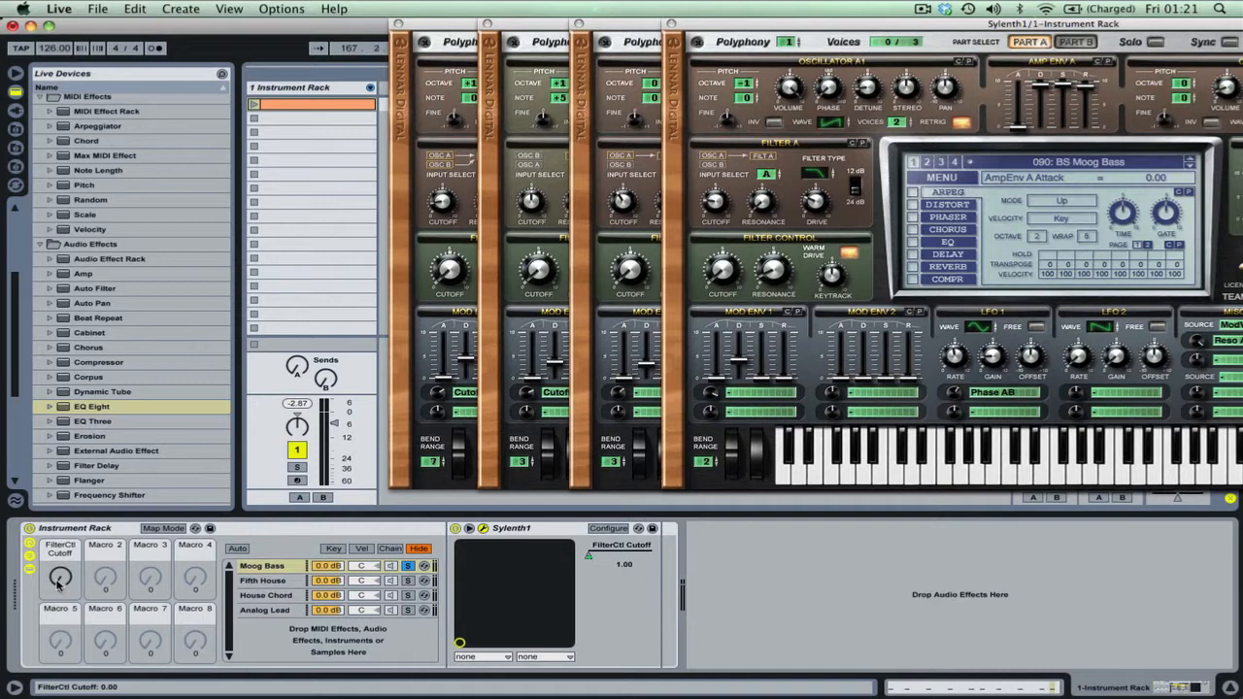
{"action": "left_click_drag", "start_coordinate": [60, 577], "coordinate": [60, 506]}
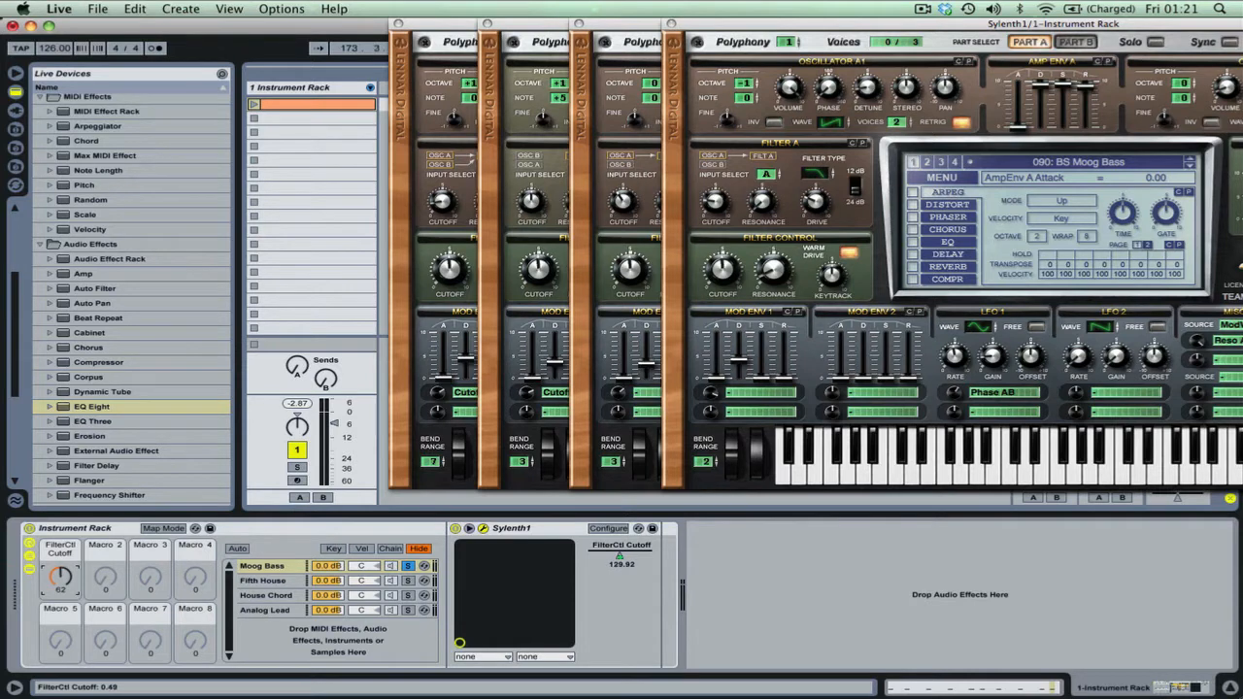
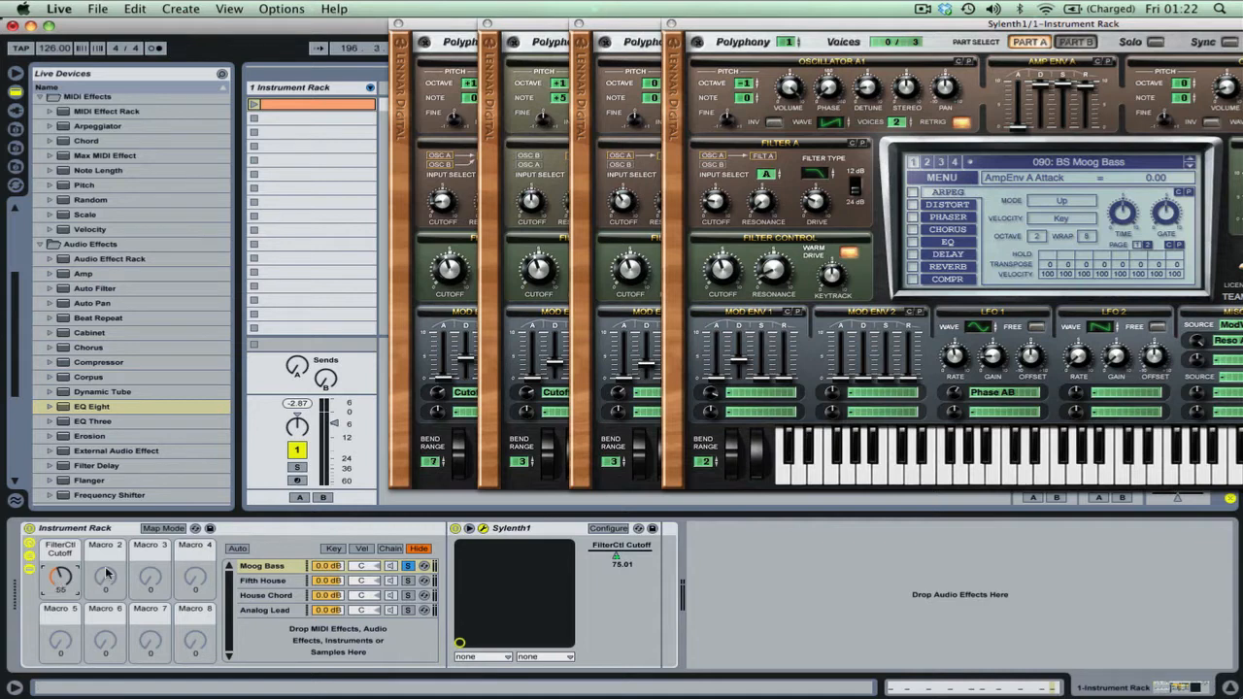
Close all four Sylenth1 windows and unsolo the Moog Bass chain
{"action": "left_click", "coordinate": [670, 24]}
{"action": "left_click", "coordinate": [579, 23]}
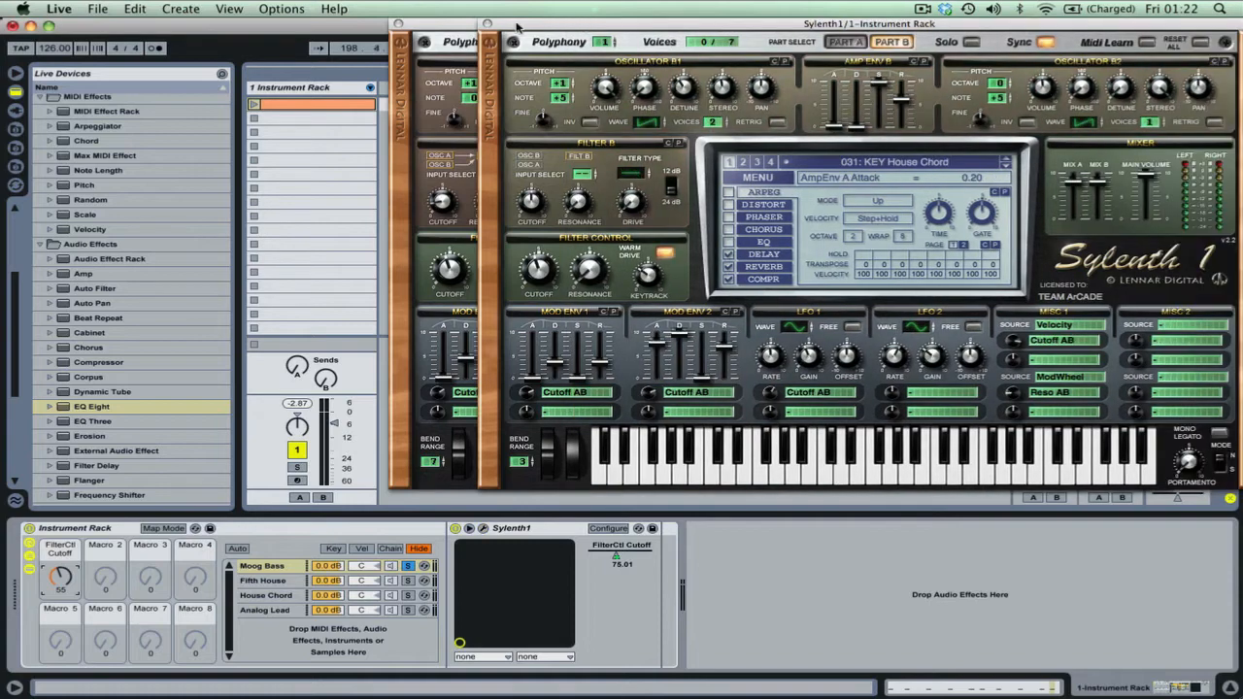
{"action": "left_click", "coordinate": [486, 23]}
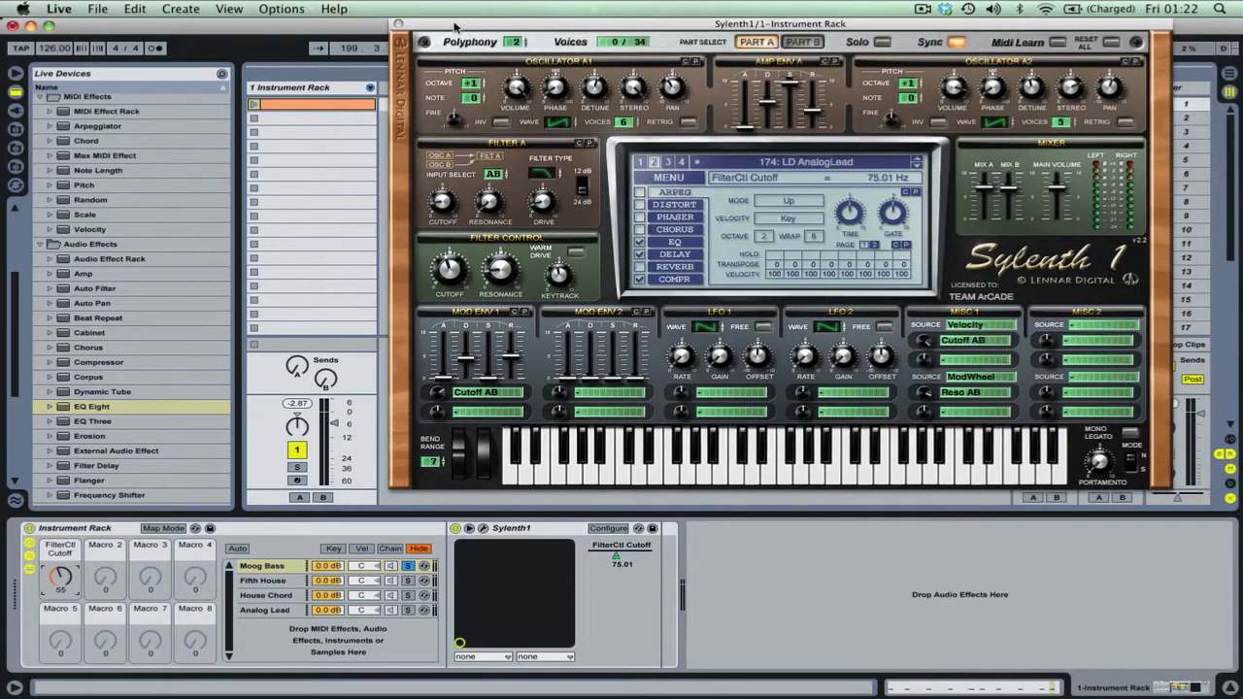
{"action": "left_click", "coordinate": [397, 23]}
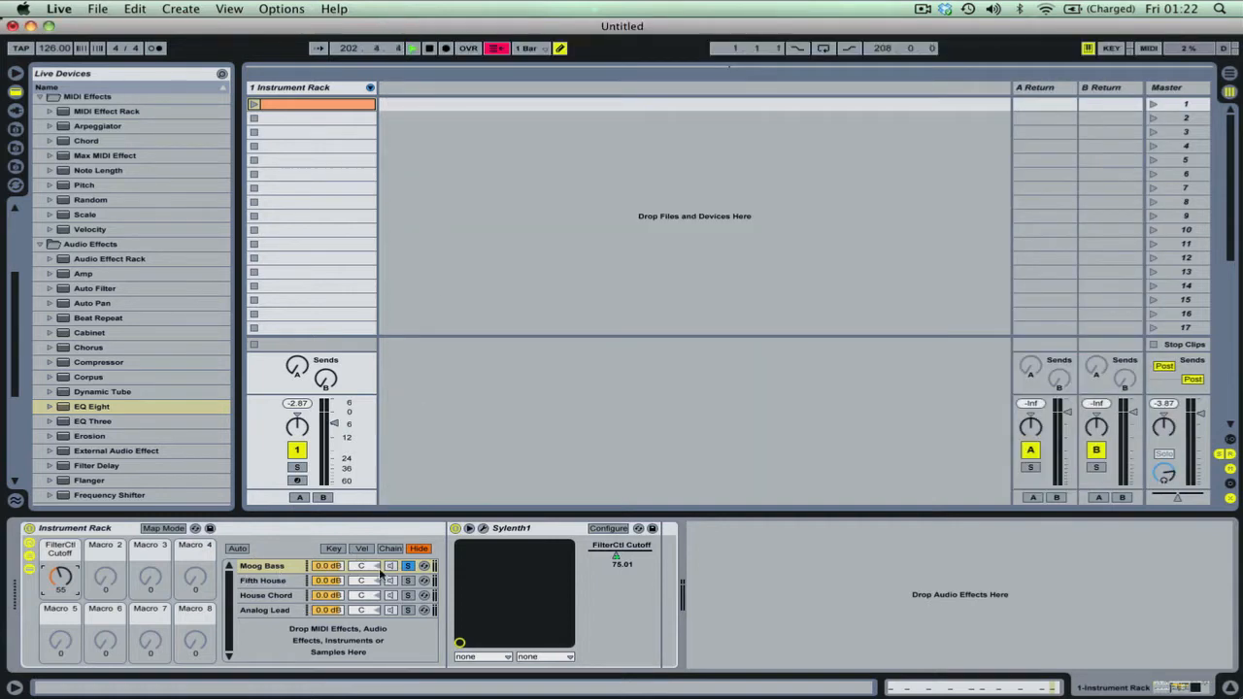
{"action": "left_click", "coordinate": [408, 566]}
Open the Moog Bass chain's Sylenth1 and, in Map Mode, map its Amp Env A decay to the second macro
{"action": "left_click", "coordinate": [283, 567]}
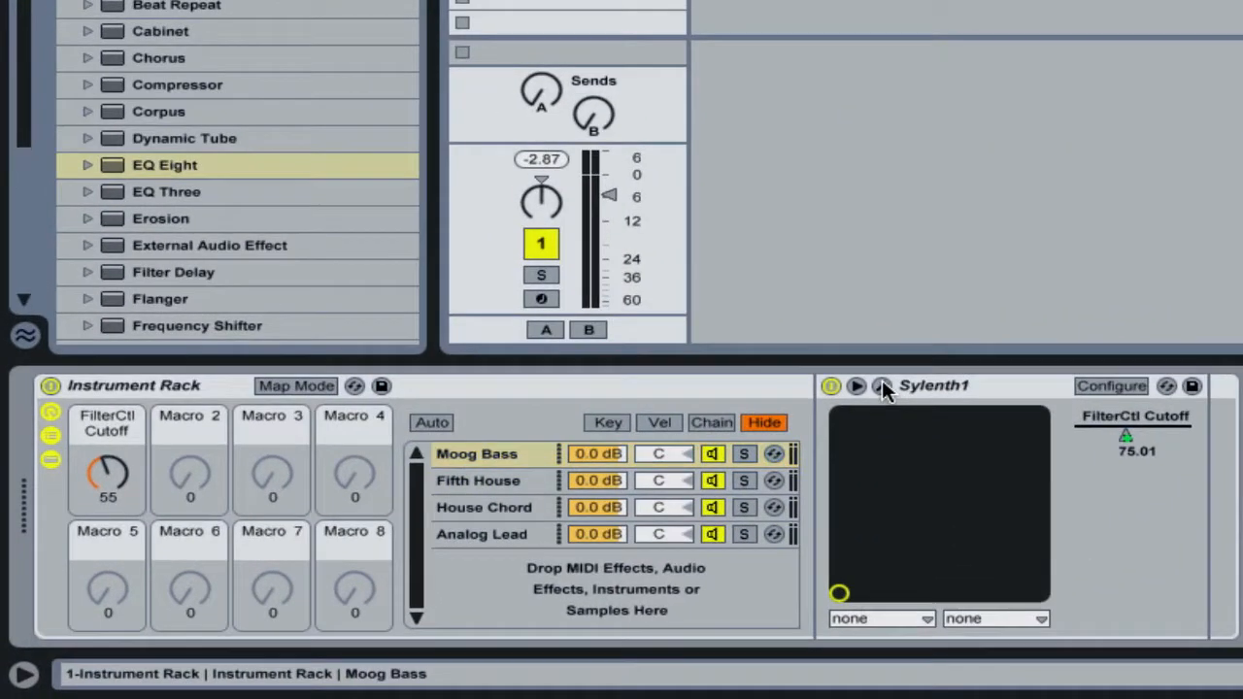
{"action": "left_click", "coordinate": [482, 528]}
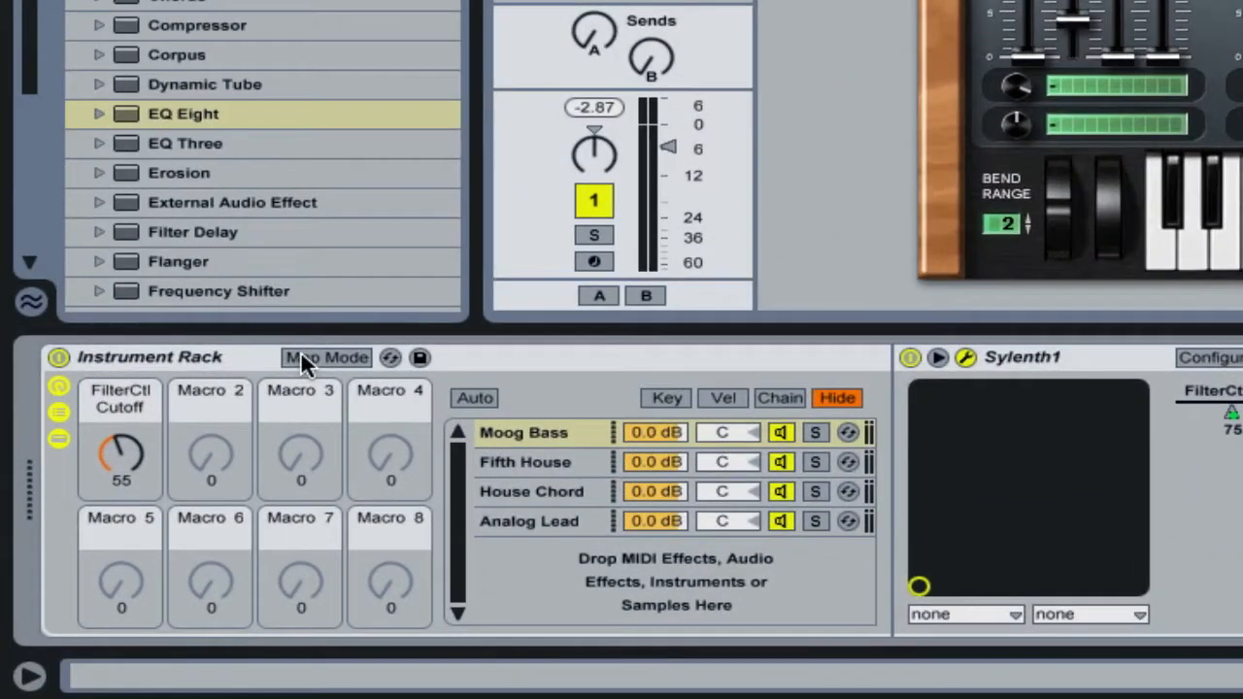
{"action": "left_click", "coordinate": [148, 523]}
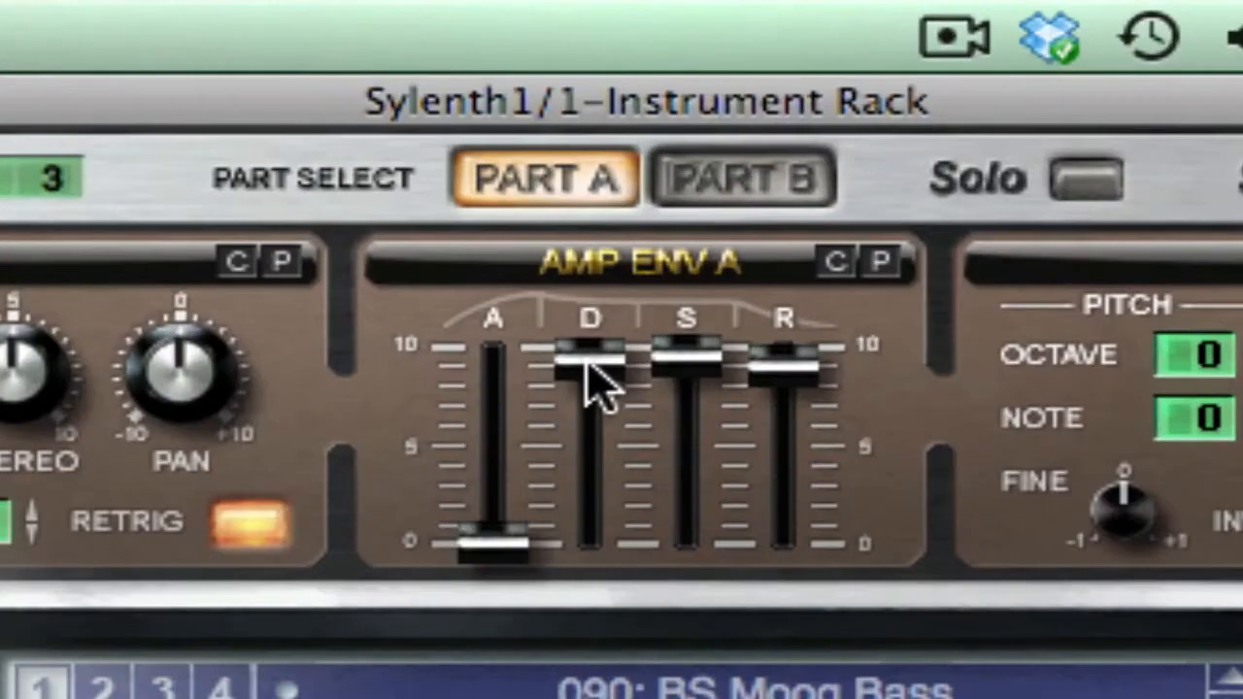
{"action": "left_click", "coordinate": [586, 365]}
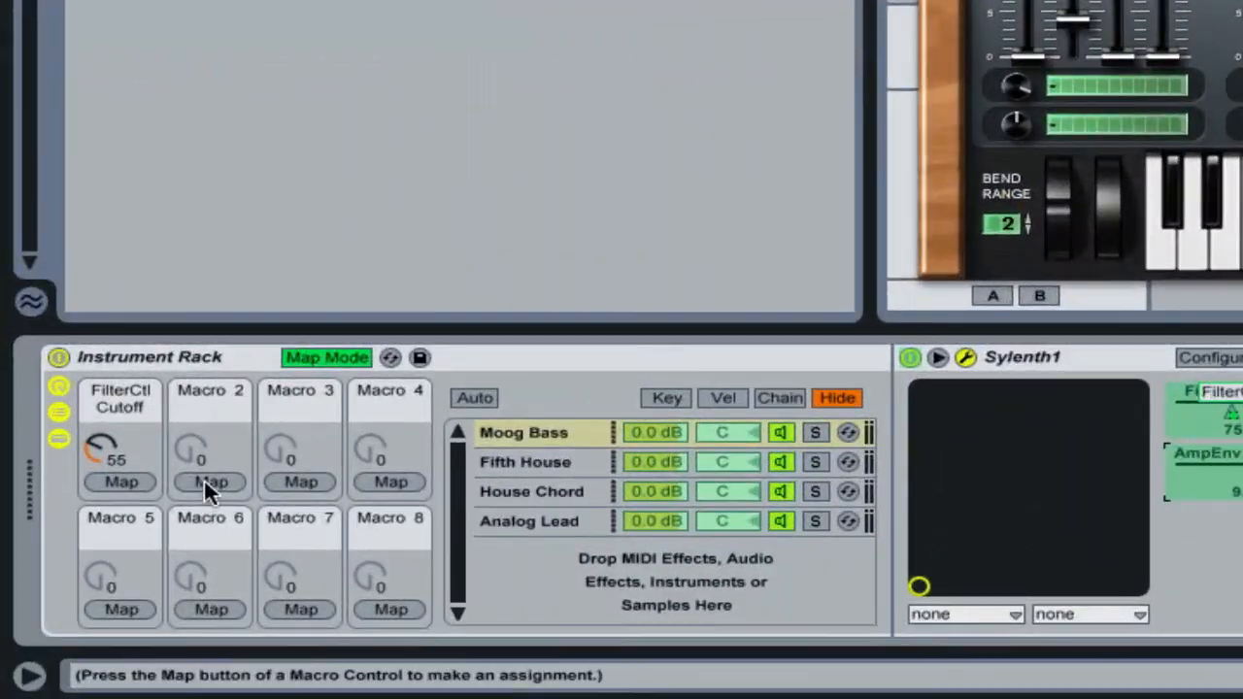
{"action": "left_click", "coordinate": [206, 481]}
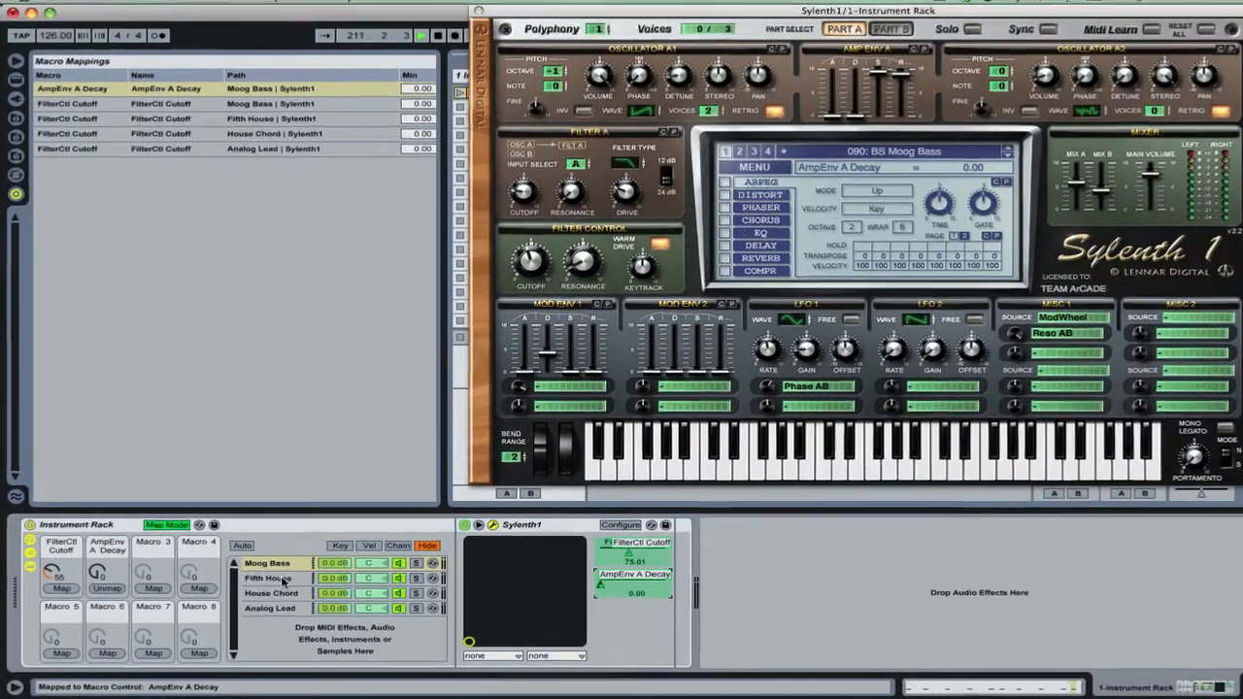
Open the Fifth House chain's Sylenth1 and map its Amp Env A decay to the second macro
{"action": "left_click", "coordinate": [282, 578]}
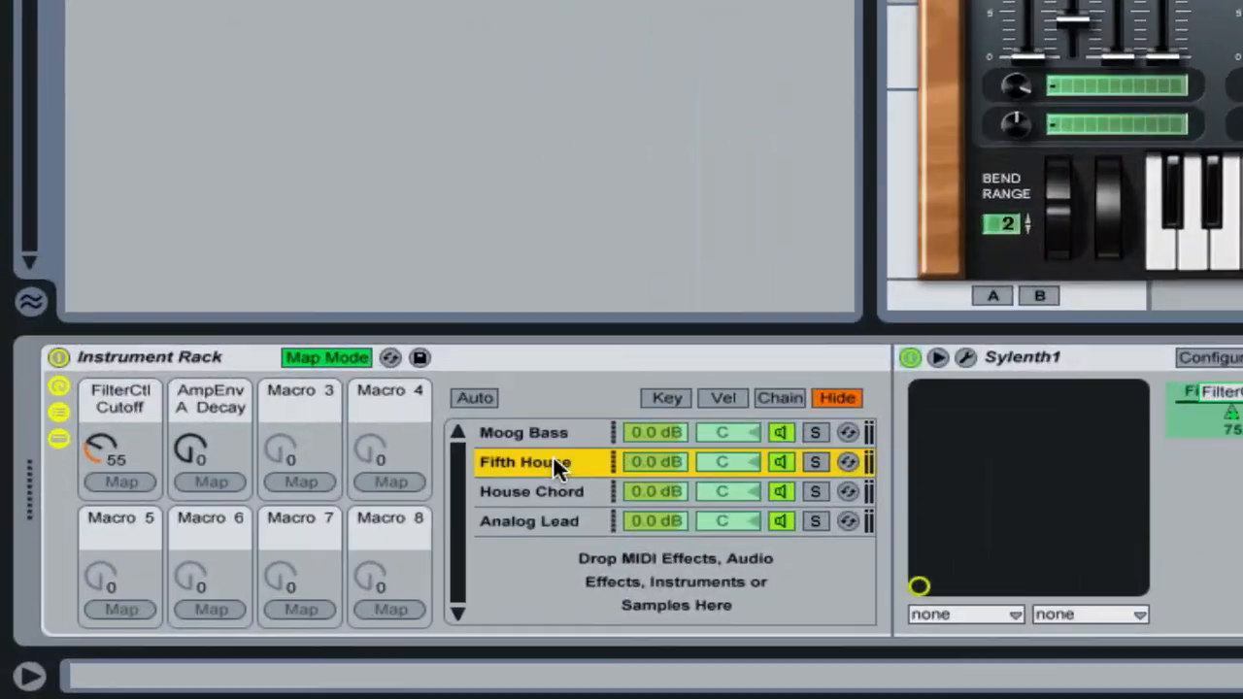
{"action": "left_click", "coordinate": [965, 355]}
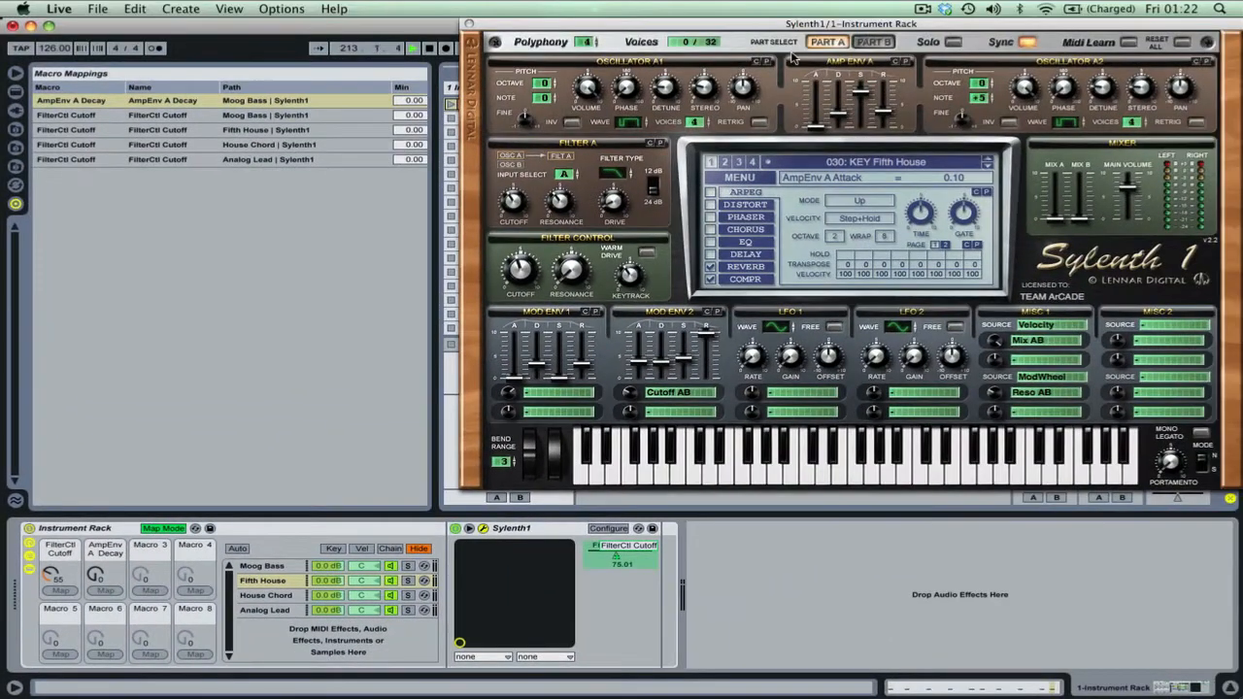
{"action": "left_click", "coordinate": [839, 110]}
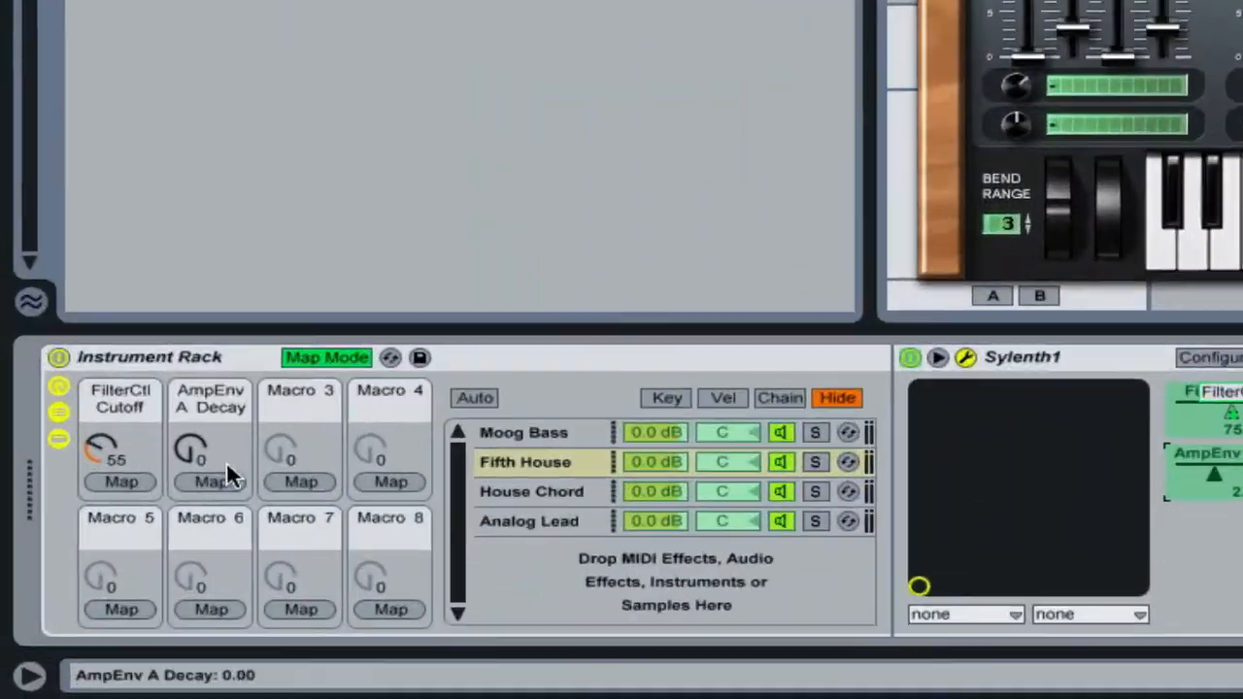
{"action": "left_click", "coordinate": [209, 475]}
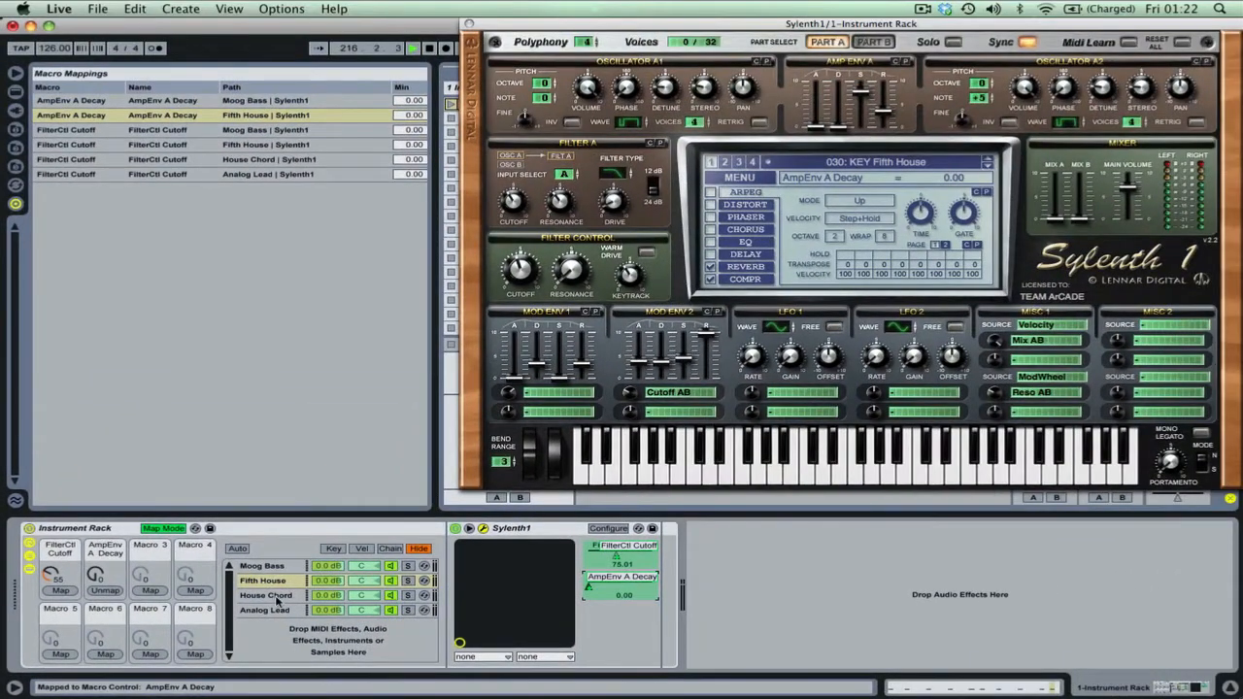
Map the House Chord chain's Sylenth1 Amp Env B decay to the second macro
{"action": "left_click", "coordinate": [278, 598]}
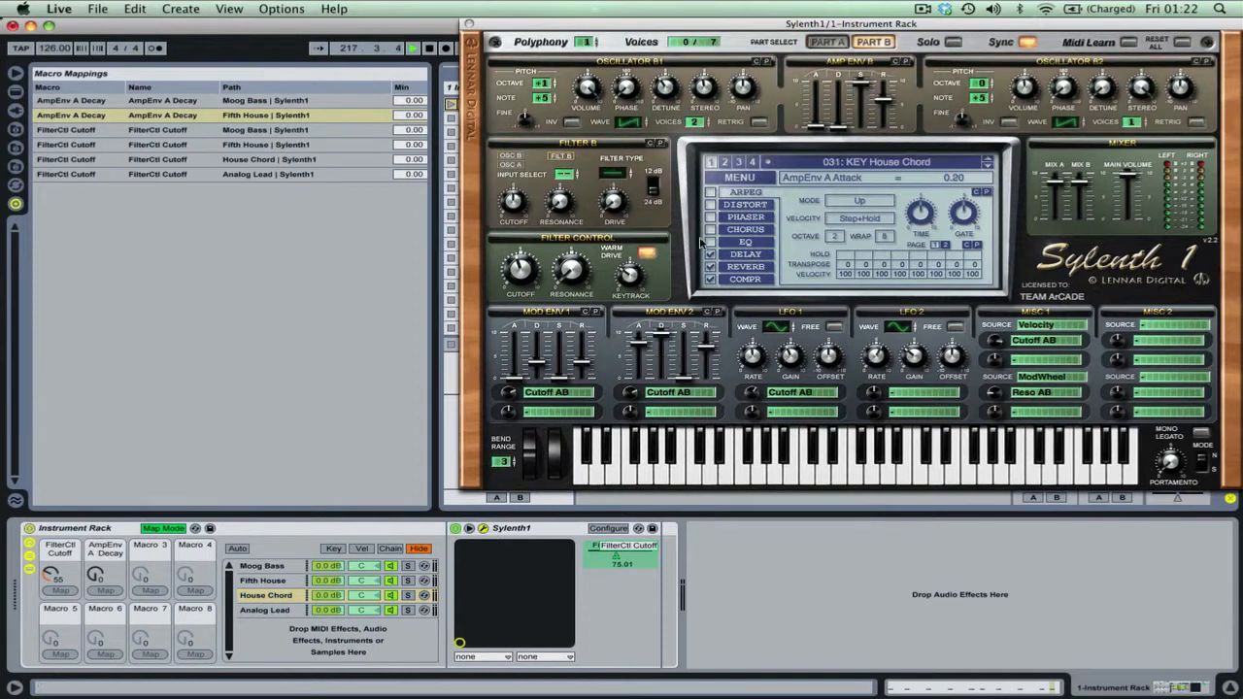
{"action": "left_click", "coordinate": [833, 127]}
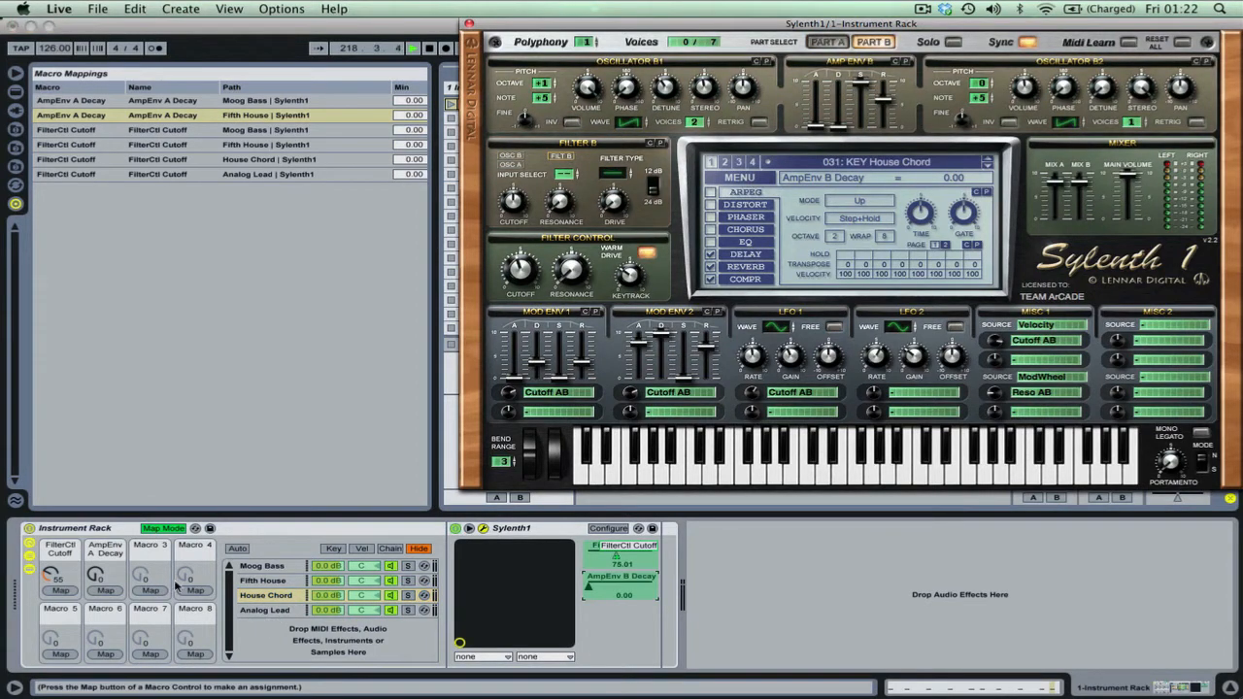
{"action": "left_click", "coordinate": [103, 591]}
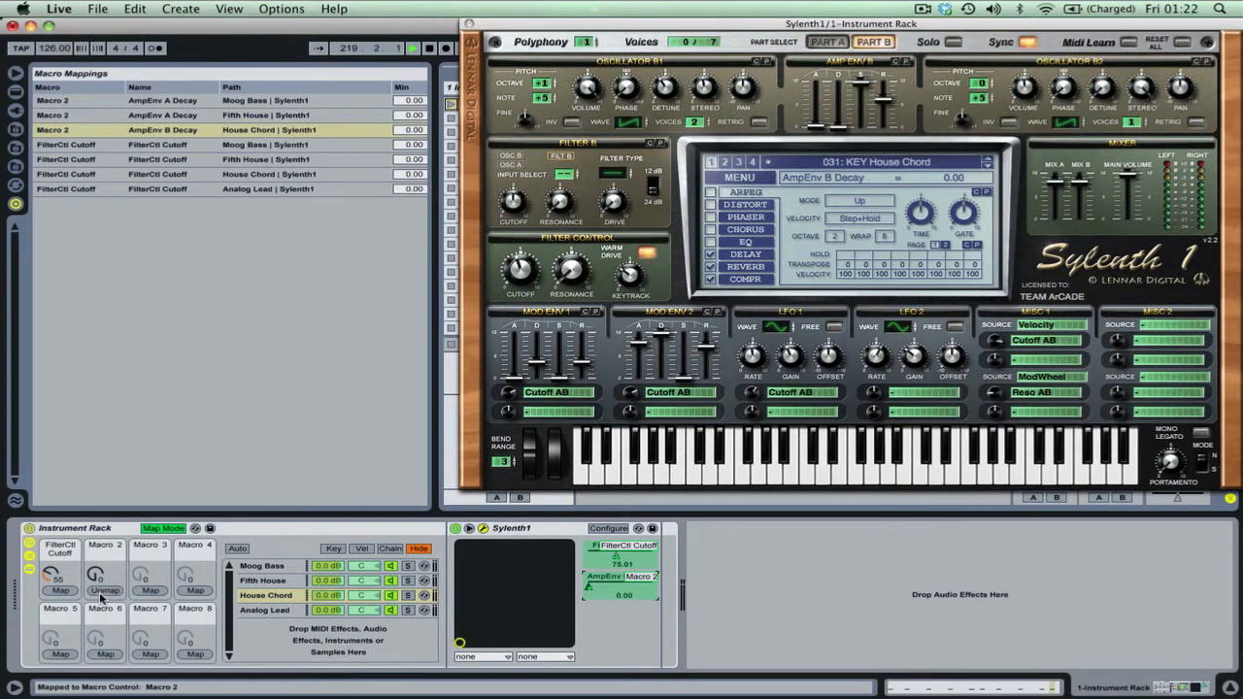
Select the Analog Lead chain and open its Sylenth1 window
{"action": "left_click", "coordinate": [252, 610]}
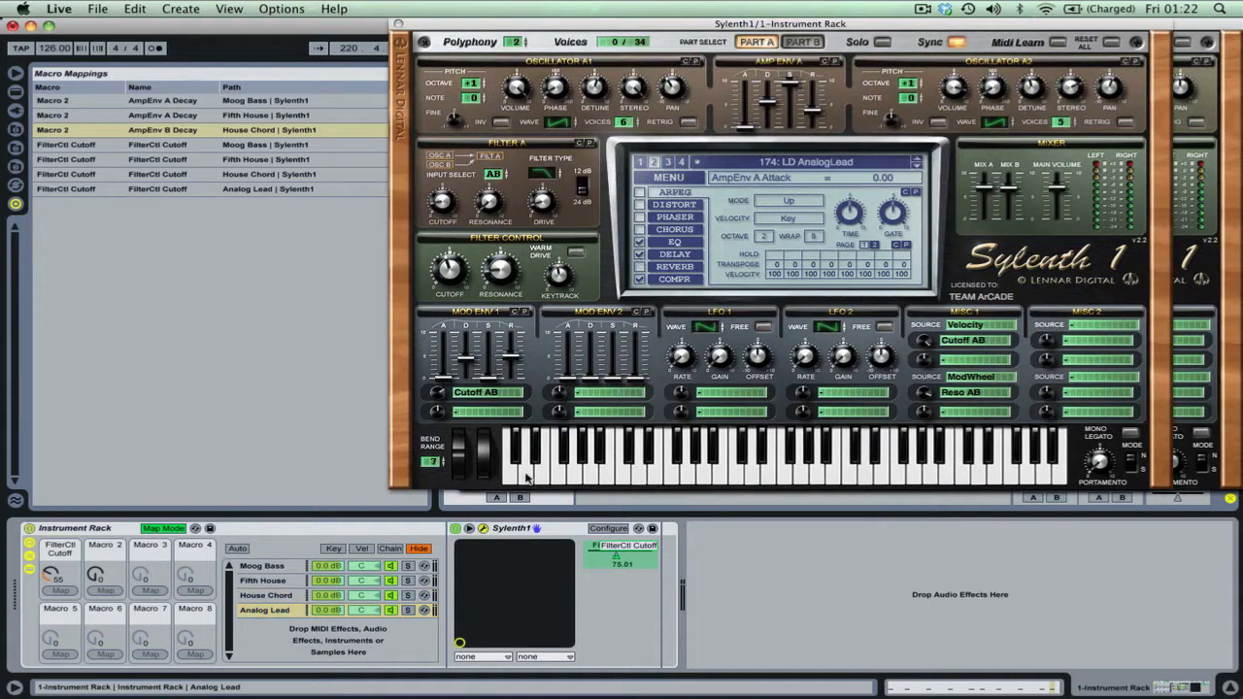
Map the Analog Lead's AmpEnv A Decay and AmpEnv A Release to Macro 2 and close its Sylenth1 window
{"action": "left_click", "coordinate": [766, 97]}
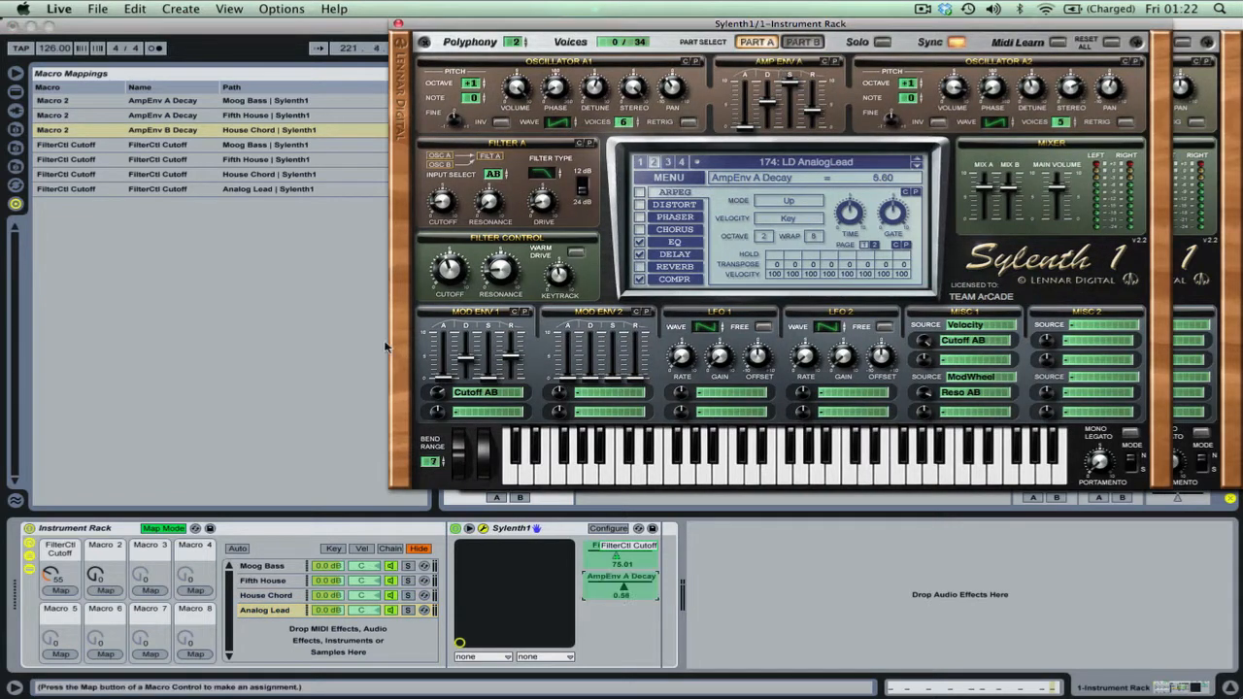
{"action": "left_click", "coordinate": [105, 591]}
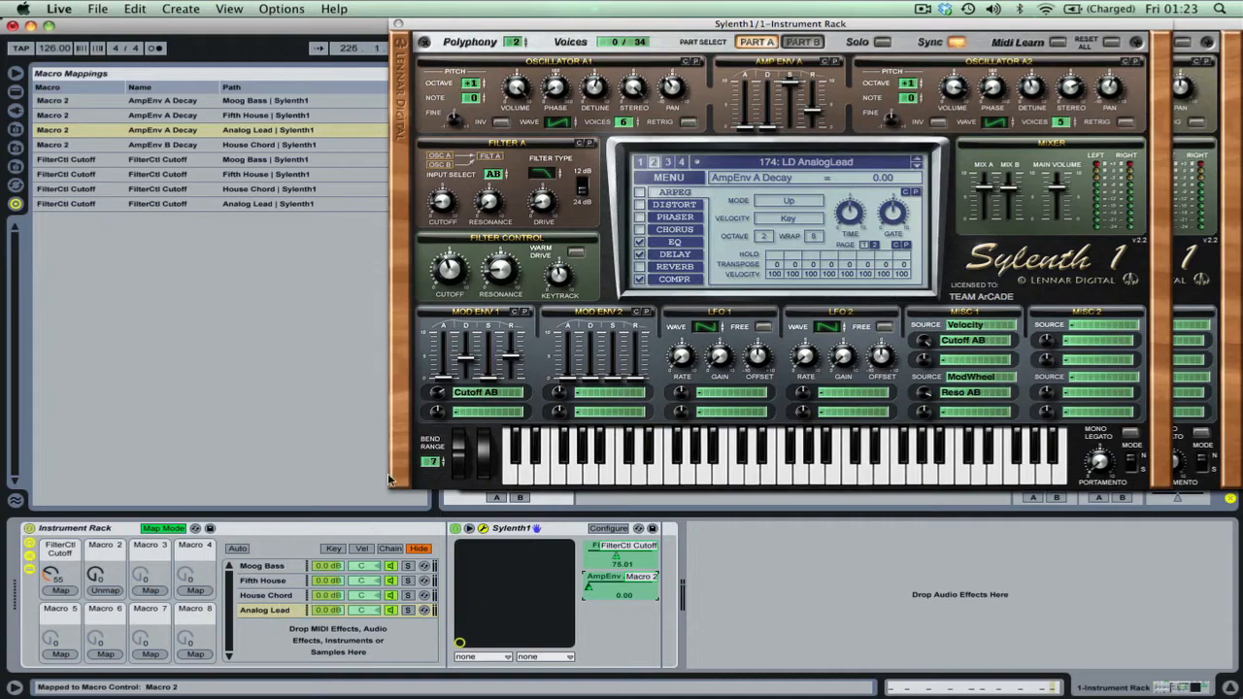
{"action": "left_click", "coordinate": [254, 612]}
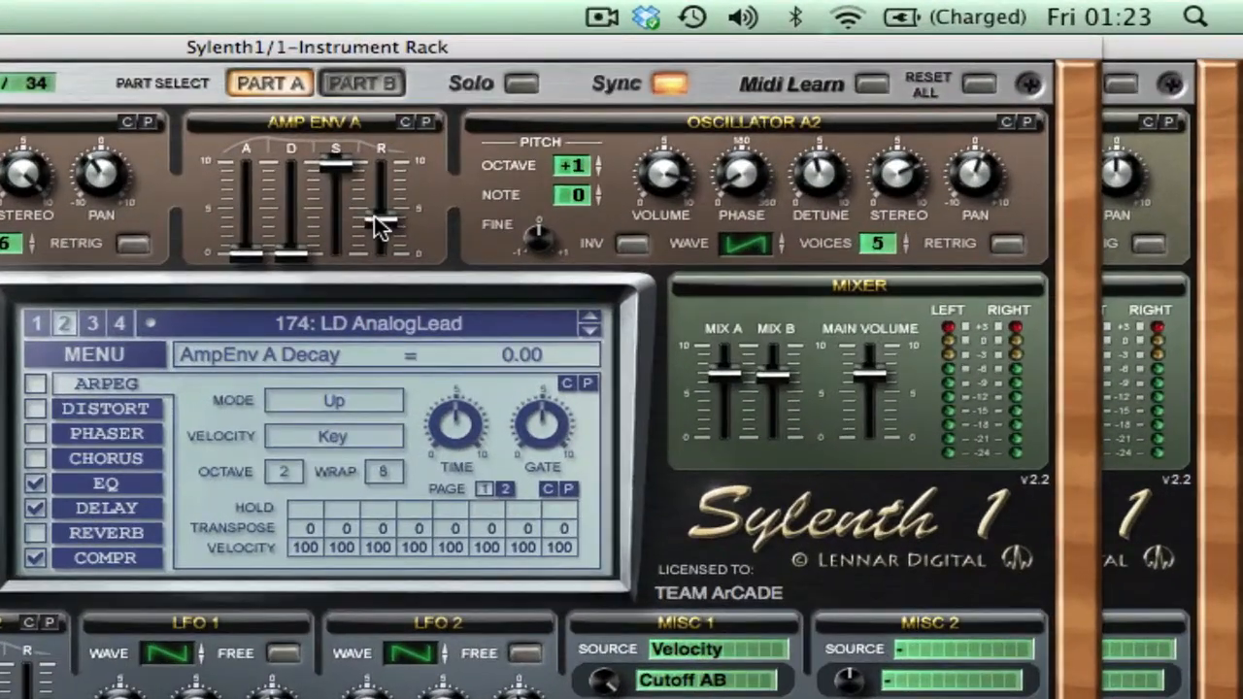
{"action": "left_click", "coordinate": [378, 221]}
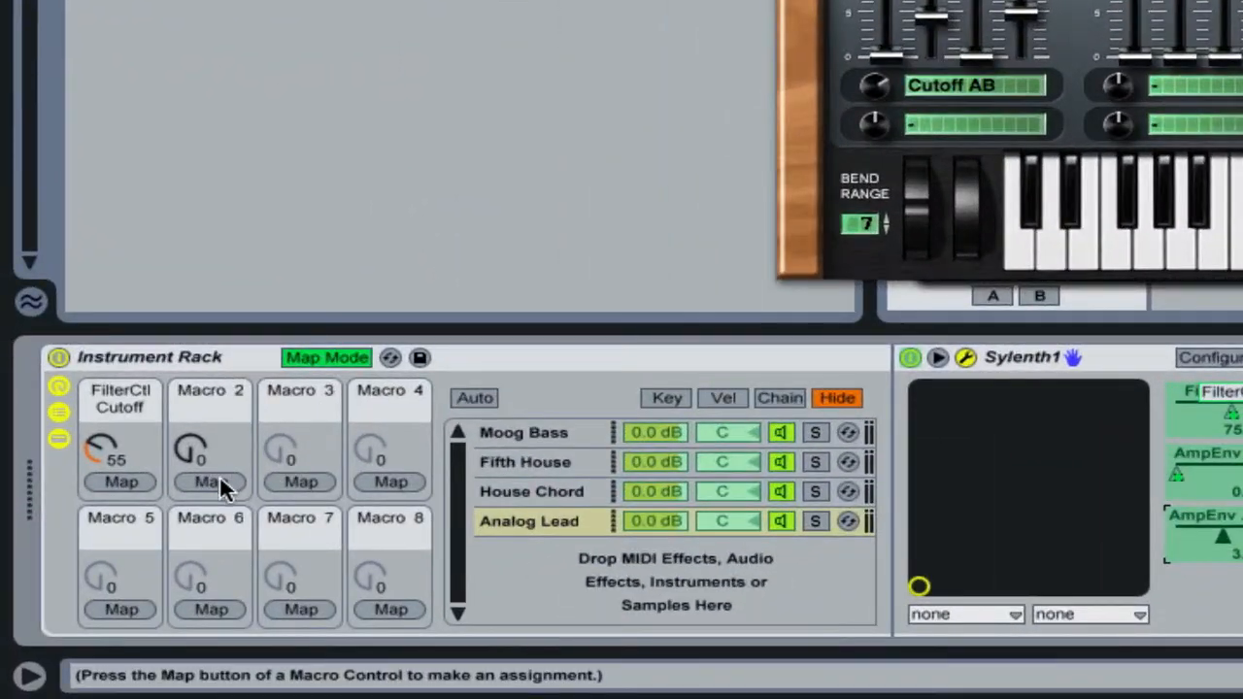
{"action": "left_click", "coordinate": [219, 478]}
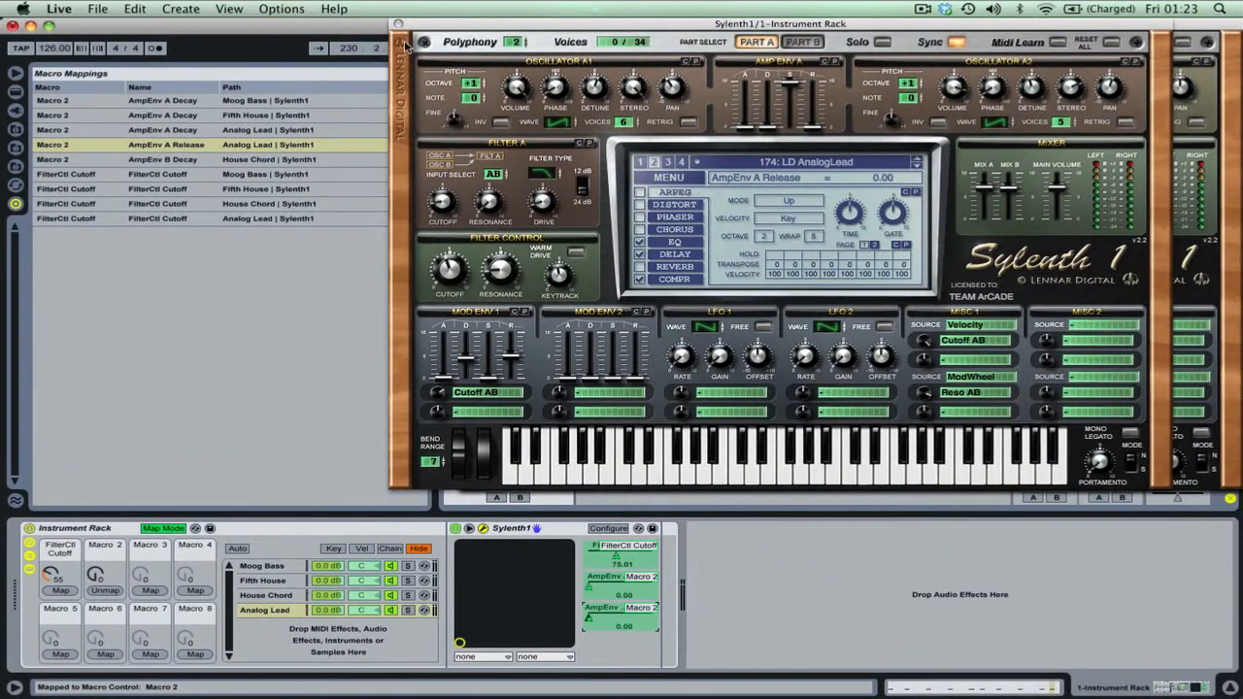
{"action": "left_click", "coordinate": [398, 23]}
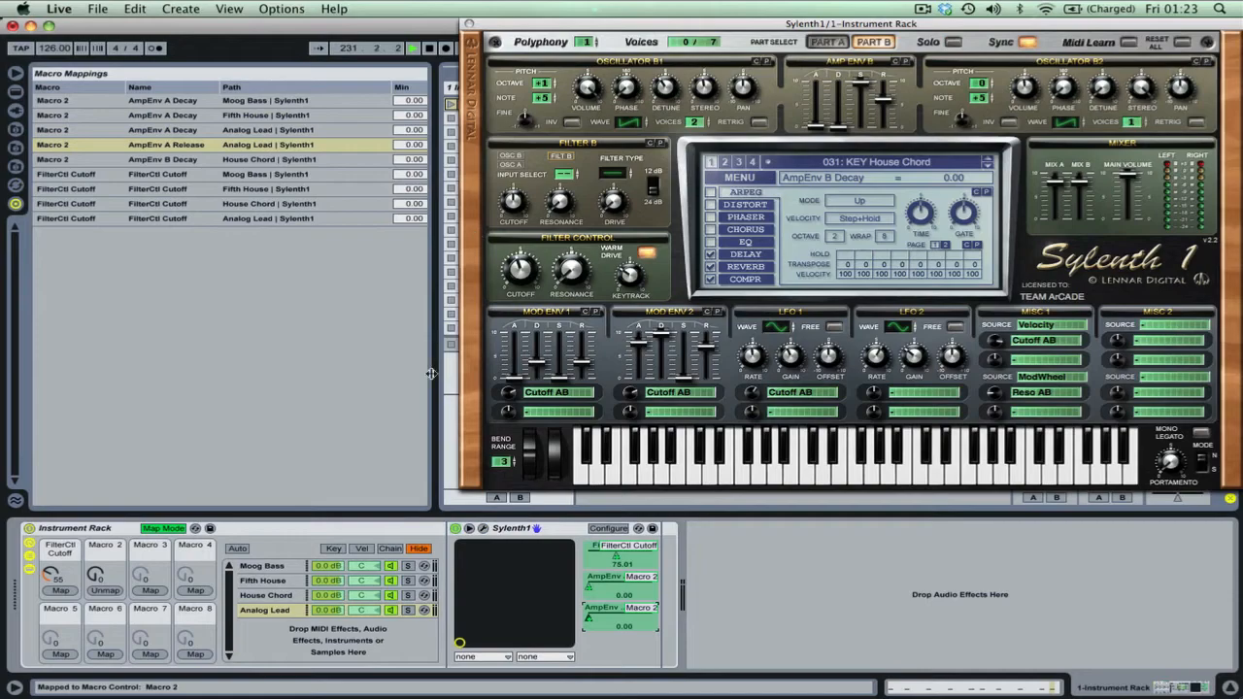
Map the AmpEnv B Release of the House Chord chain's Sylenth1 to Macro 2
{"action": "left_click", "coordinate": [264, 595]}
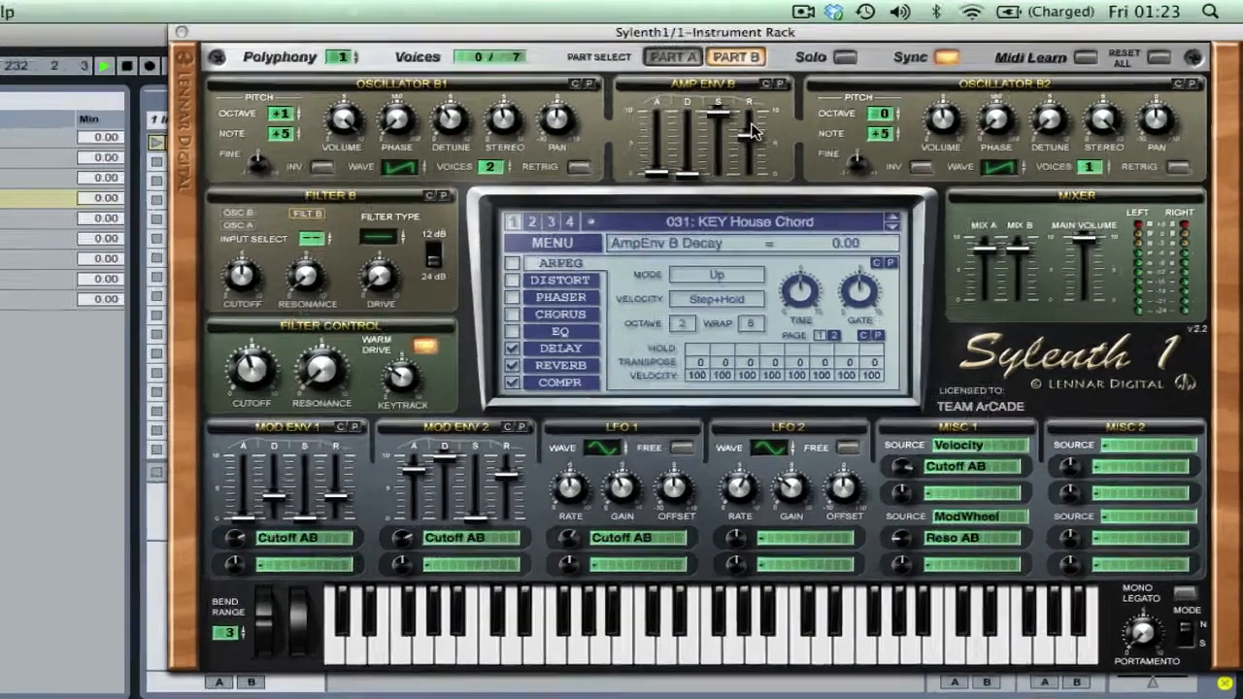
{"action": "left_click_drag", "start_coordinate": [750, 124], "coordinate": [751, 133]}
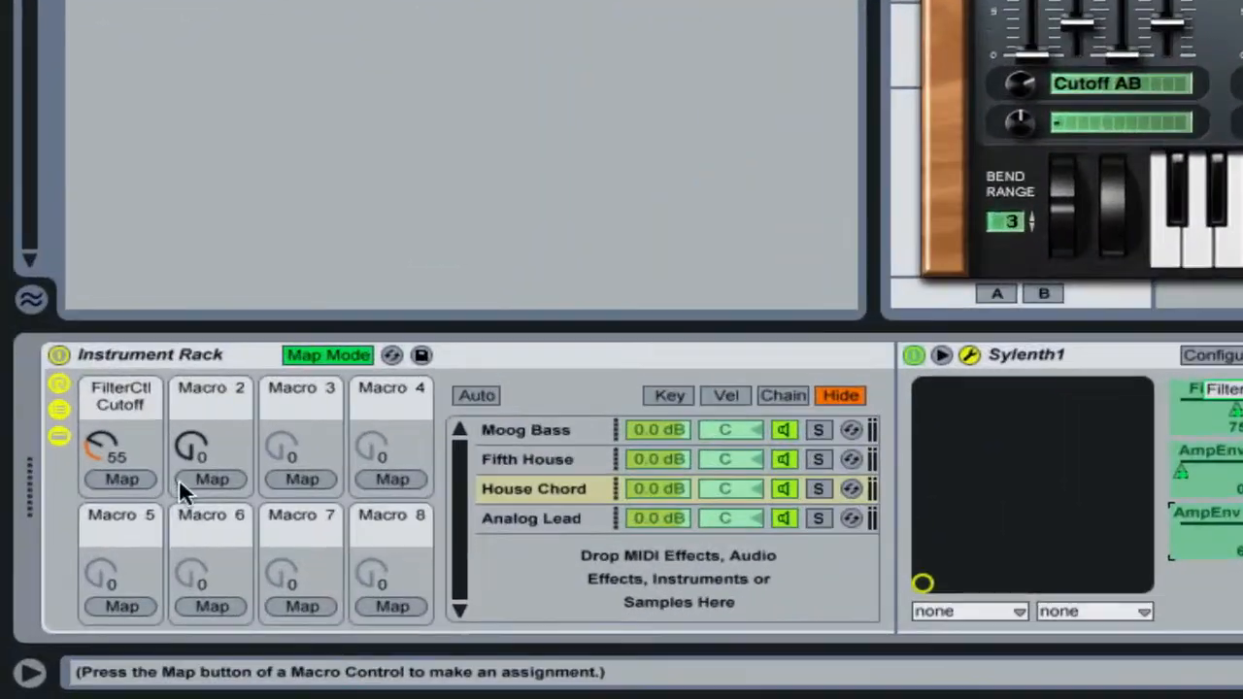
{"action": "left_click", "coordinate": [100, 618]}
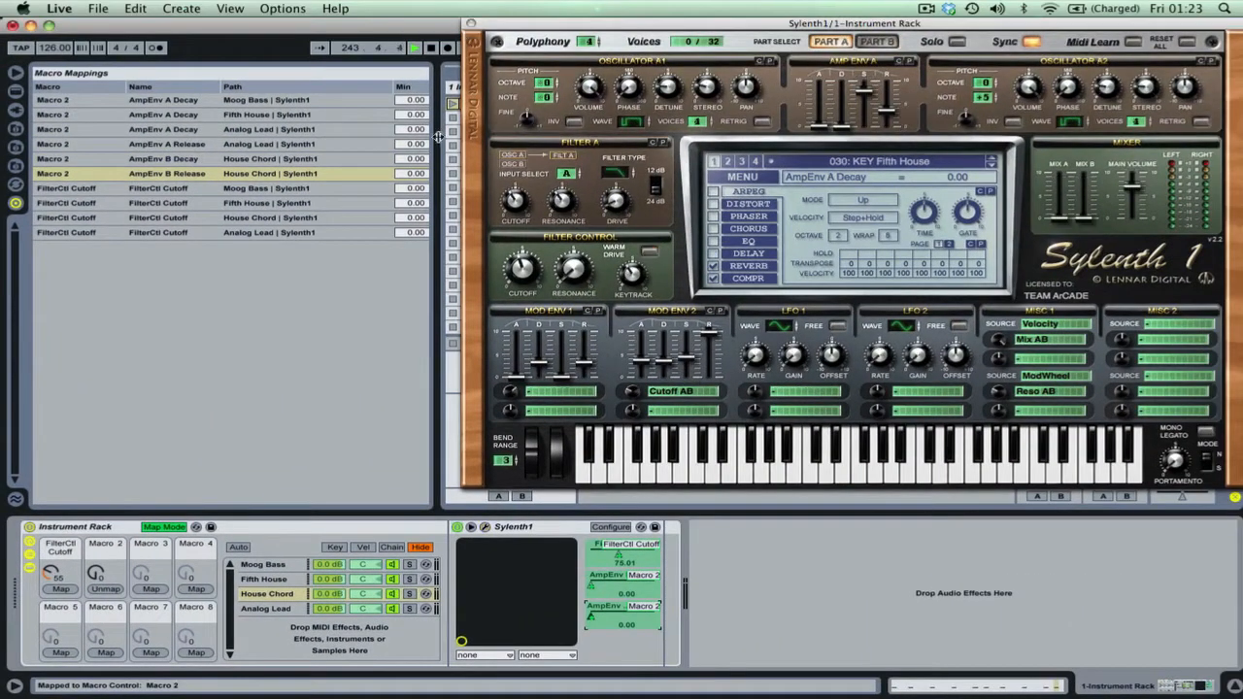
Map the Fifth House chain's AmpEnv A Release to Macro 2 and close its synth window
{"action": "left_click", "coordinate": [262, 581]}
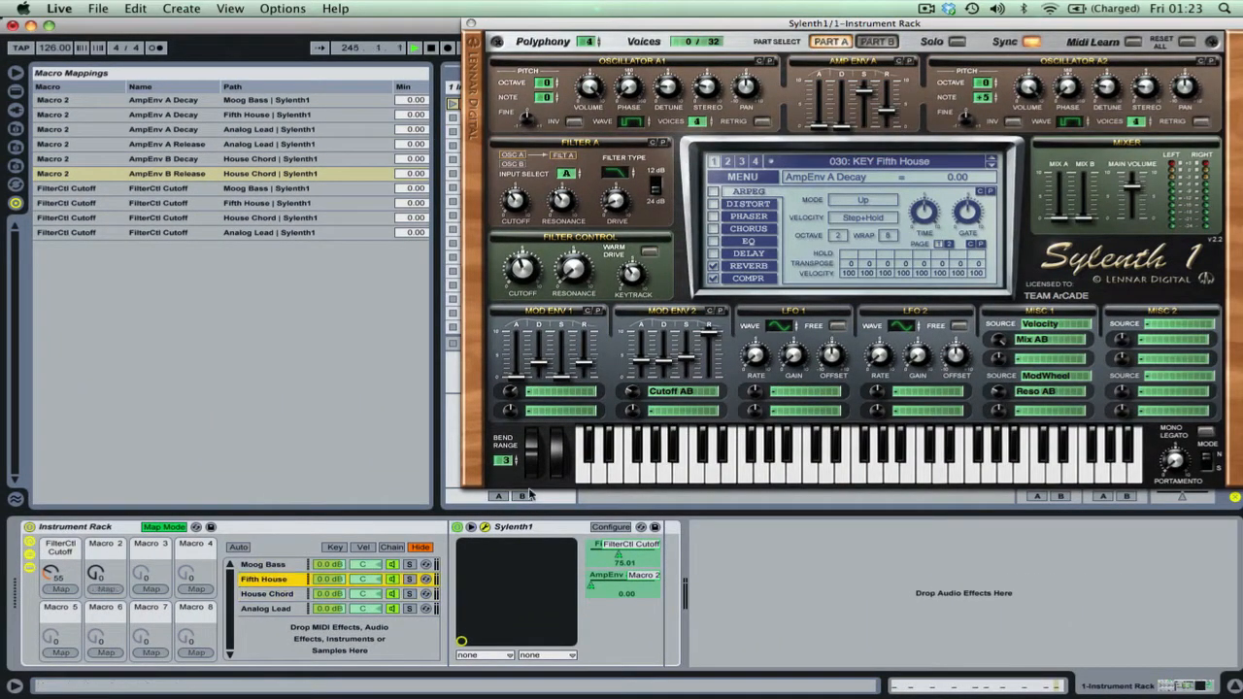
{"action": "left_click", "coordinate": [886, 112]}
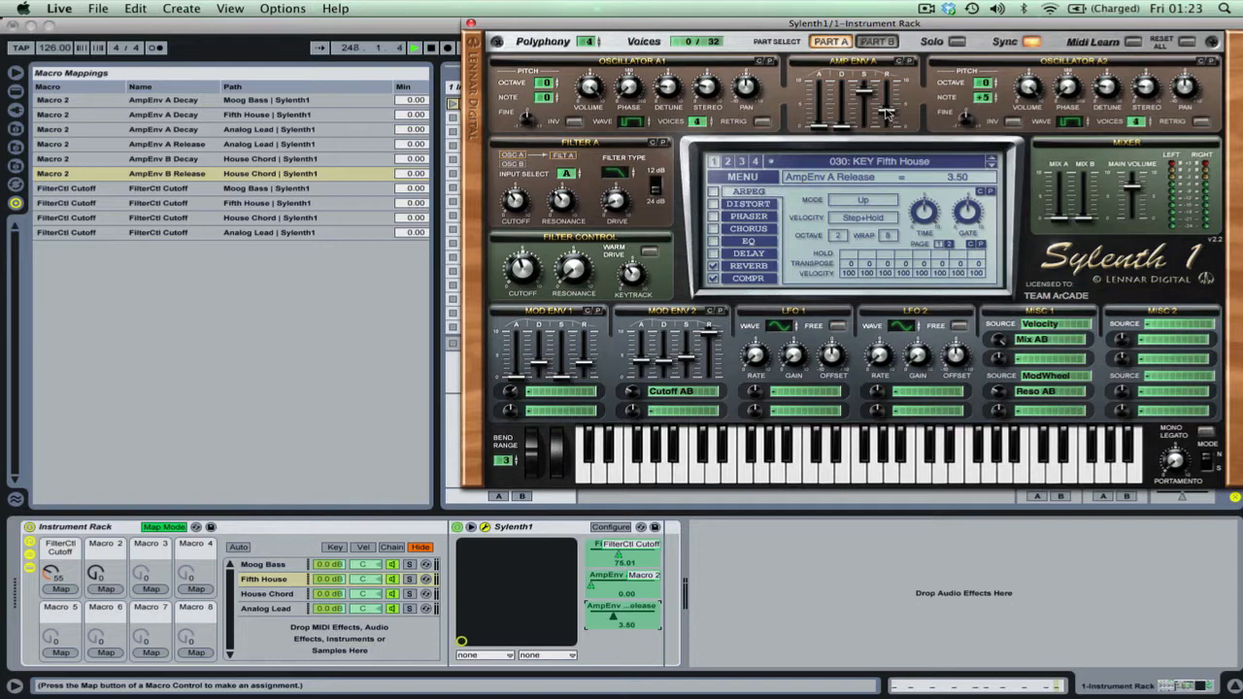
{"action": "left_click_drag", "start_coordinate": [885, 112], "coordinate": [887, 118]}
{"action": "left_click", "coordinate": [105, 588]}
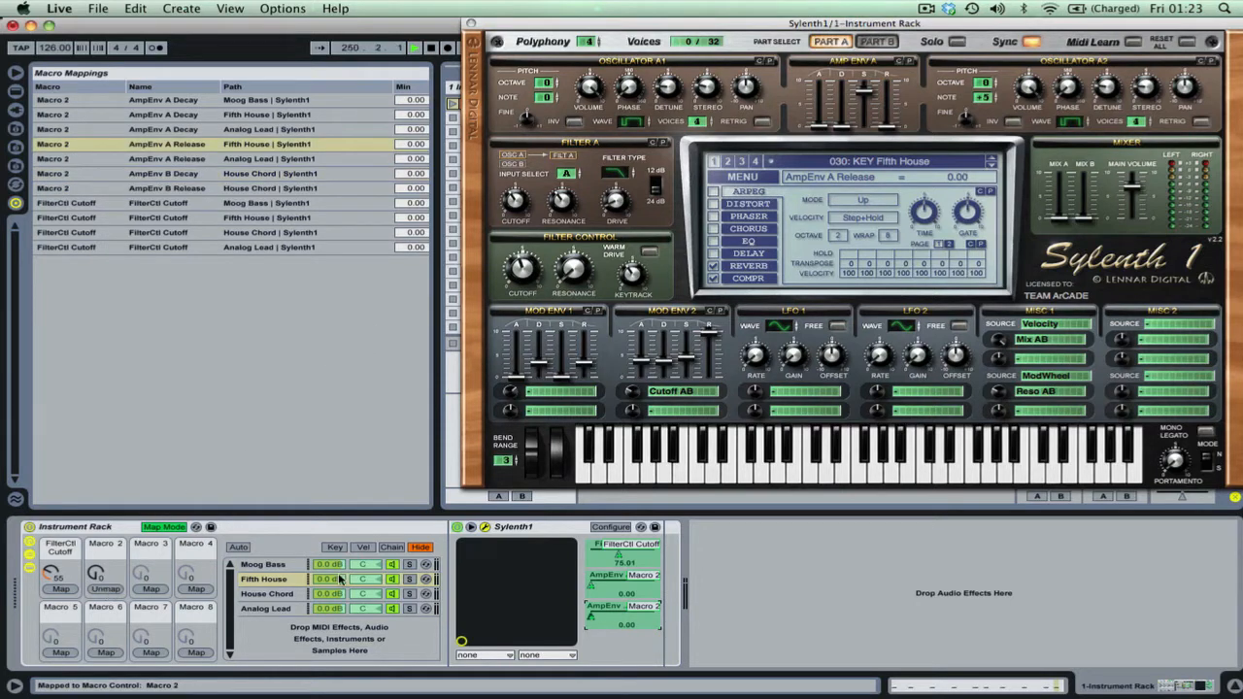
{"action": "left_click", "coordinate": [471, 23]}
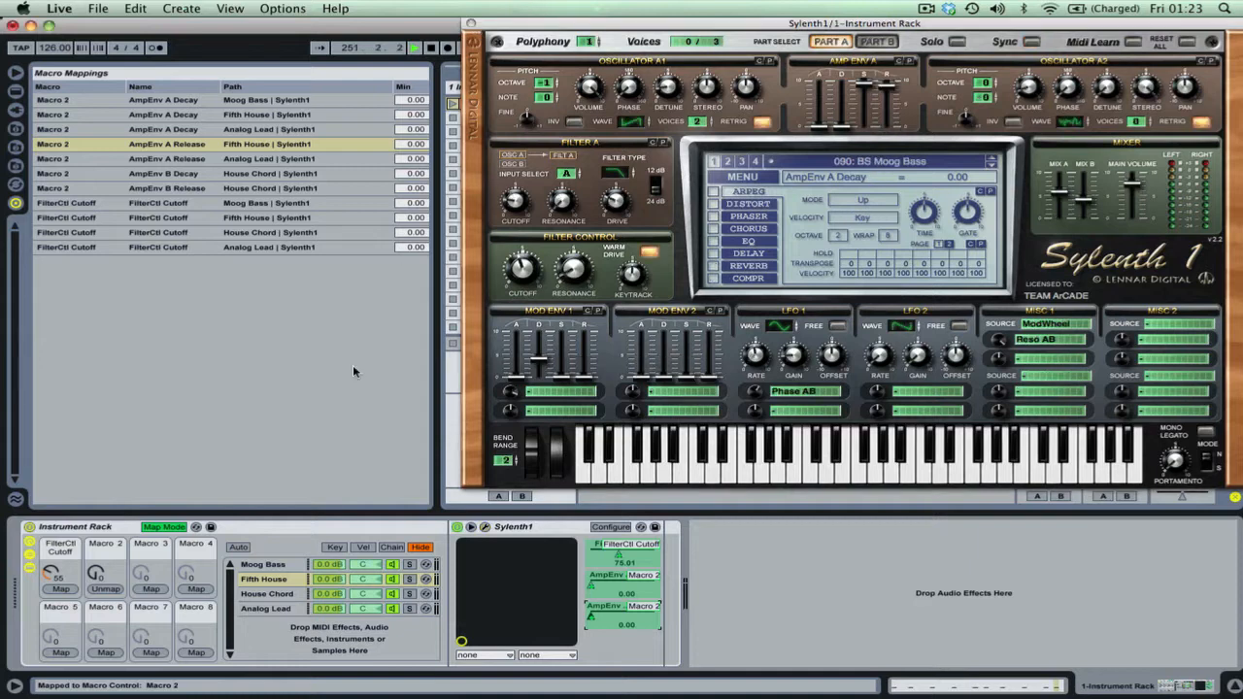
Map the Moog Bass chain's AmpEnv A Release to Macro 2 and close its synth window
{"action": "left_click", "coordinate": [274, 563]}
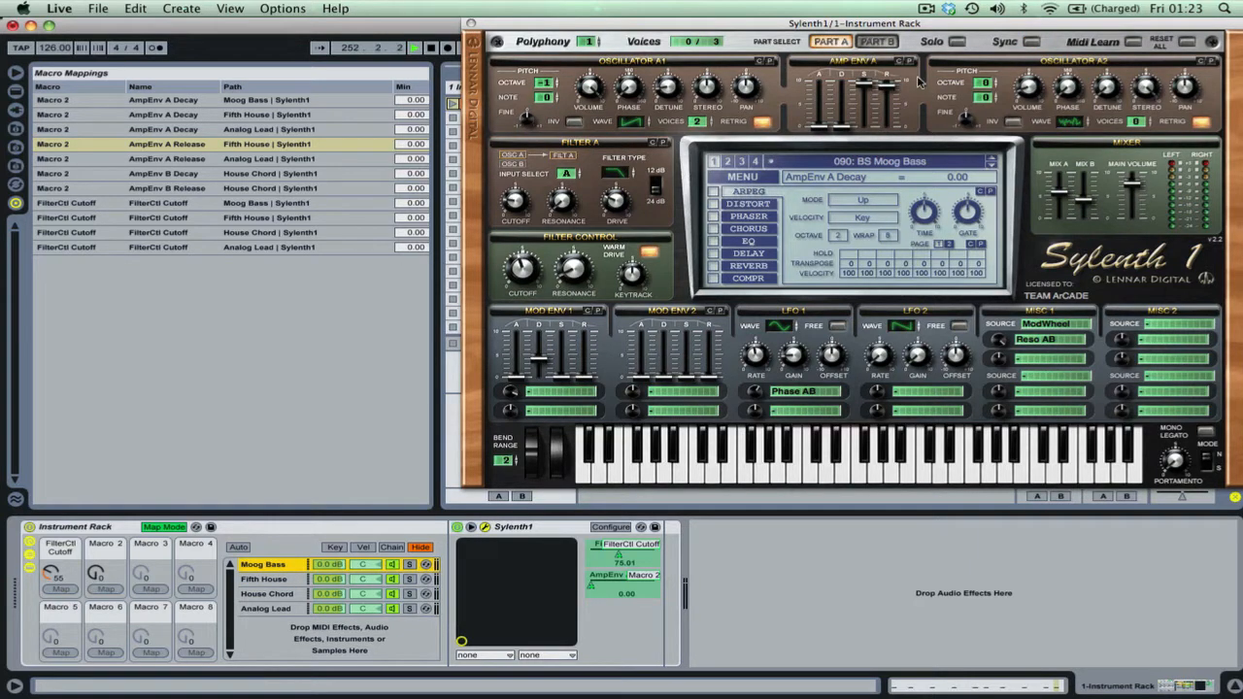
{"action": "left_click", "coordinate": [885, 85]}
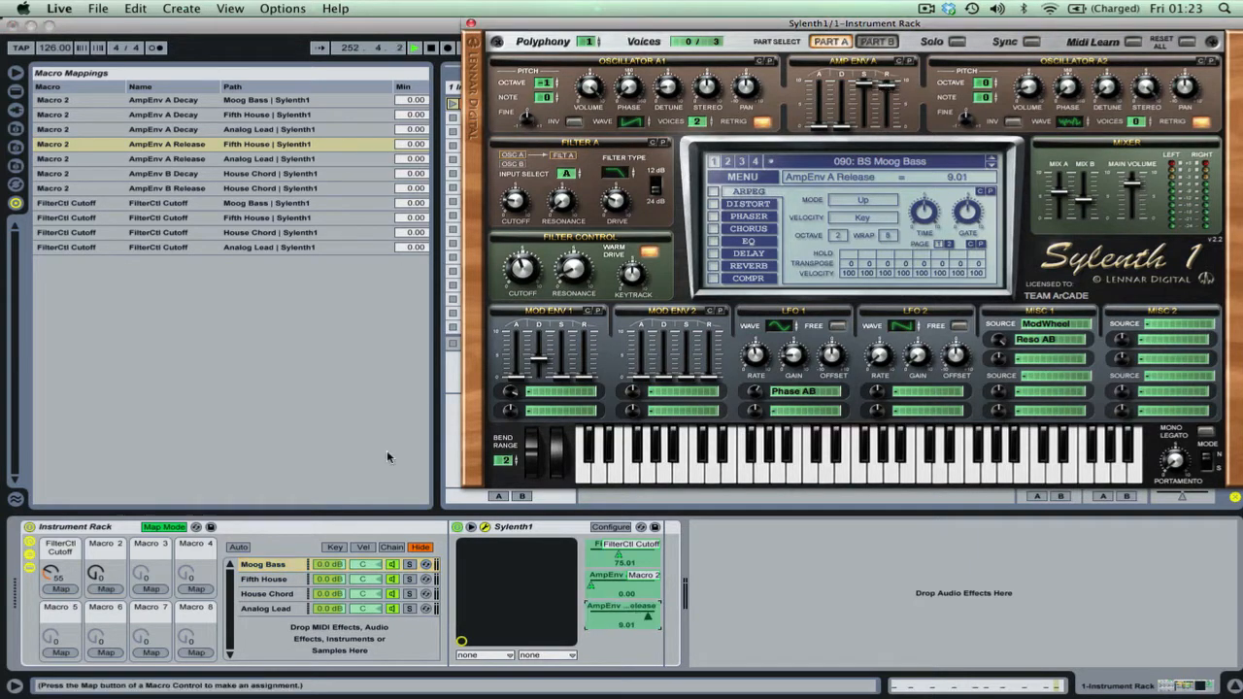
{"action": "left_click", "coordinate": [97, 589]}
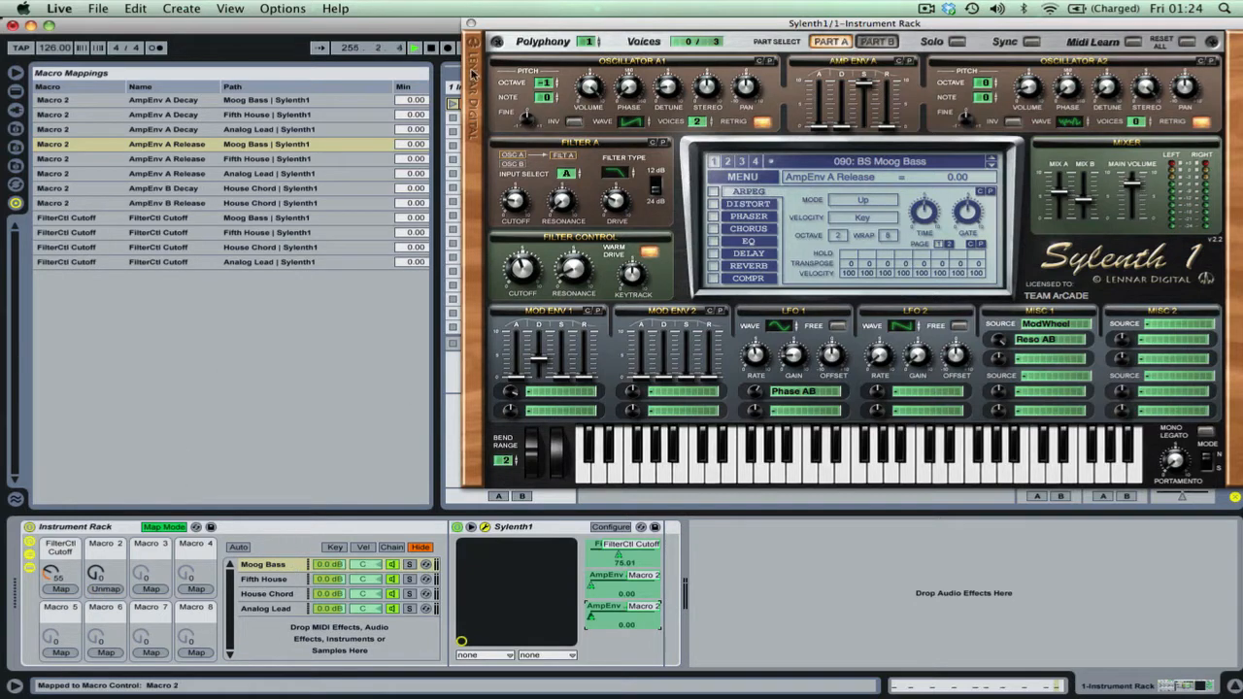
{"action": "left_click", "coordinate": [469, 23]}
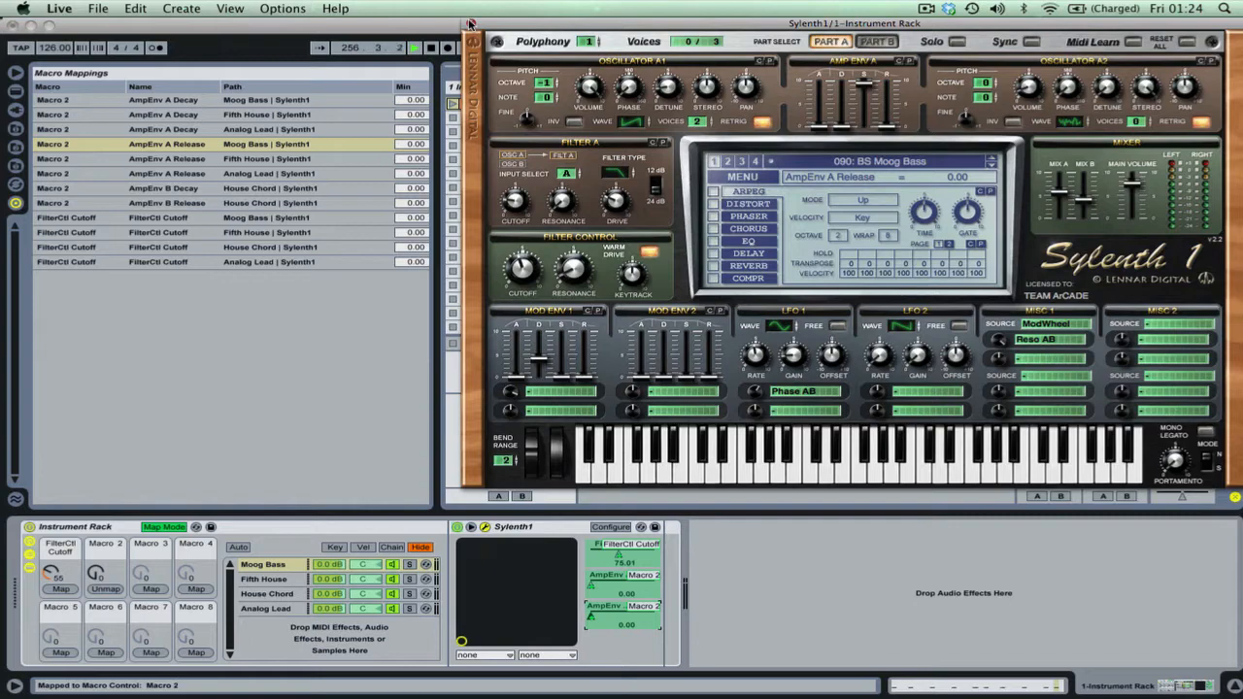
{"action": "left_click", "coordinate": [468, 23]}
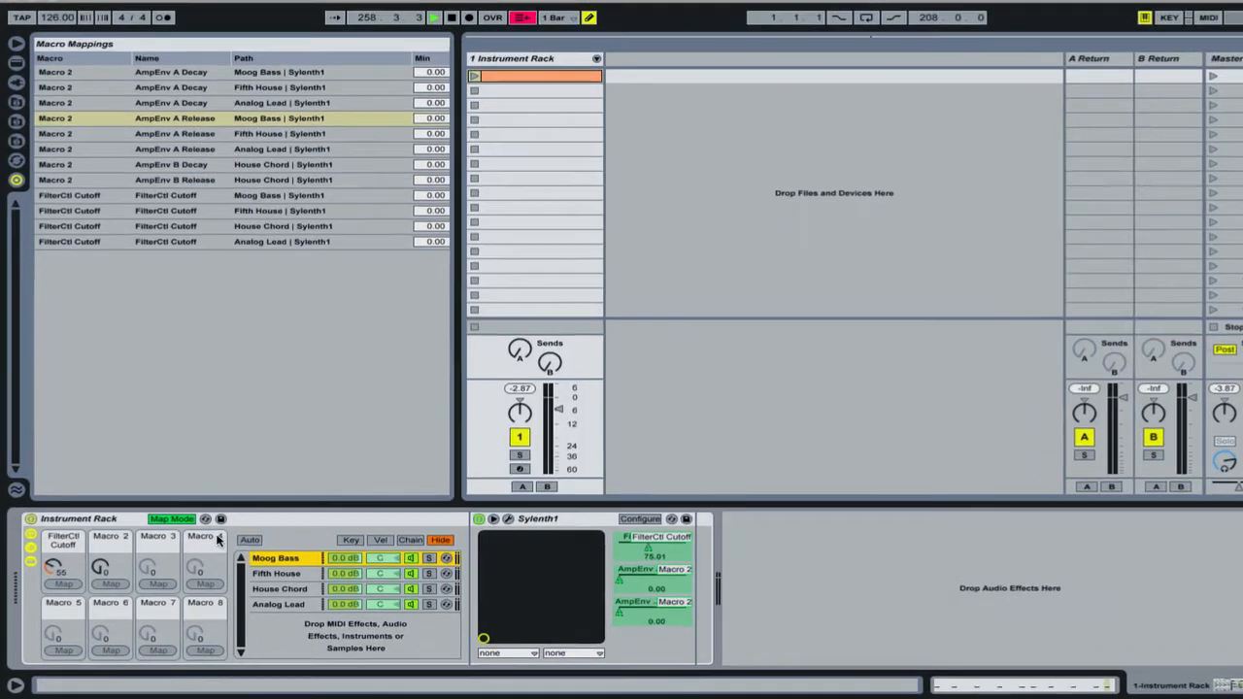
Exit macro mapping and open the Moog Bass and Fifth House synth windows, arranged so both amp envelopes show
{"action": "left_click", "coordinate": [178, 519]}
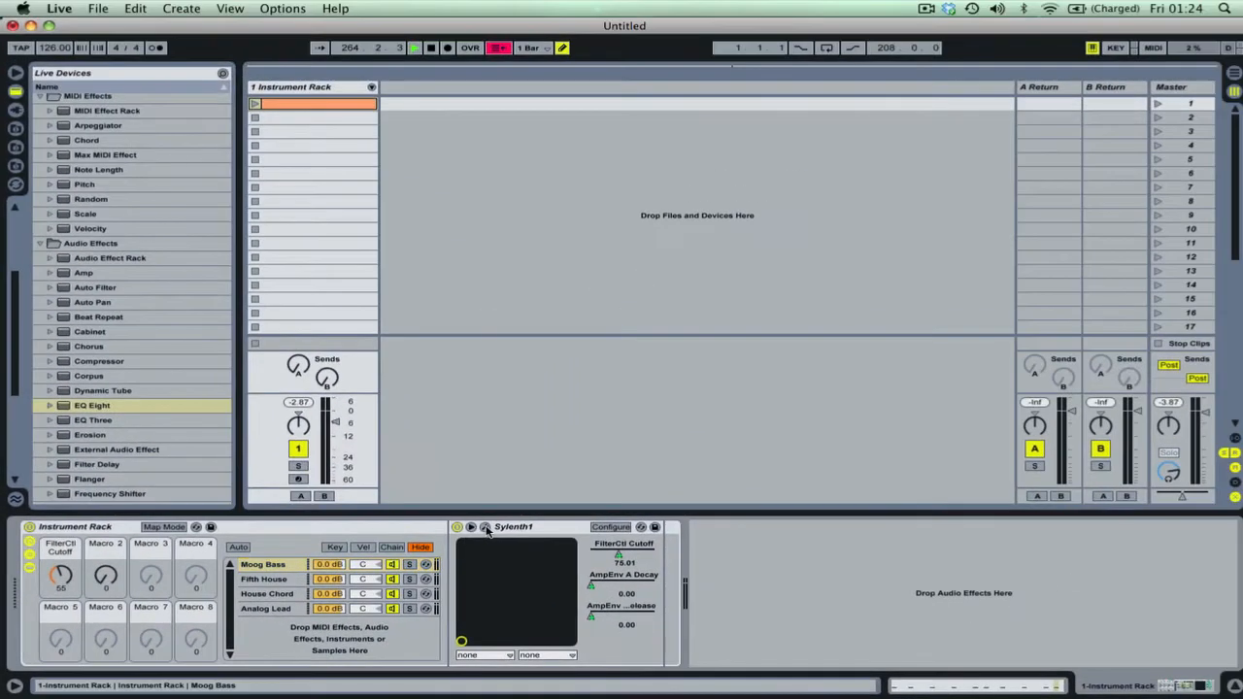
{"action": "left_click", "coordinate": [969, 355]}
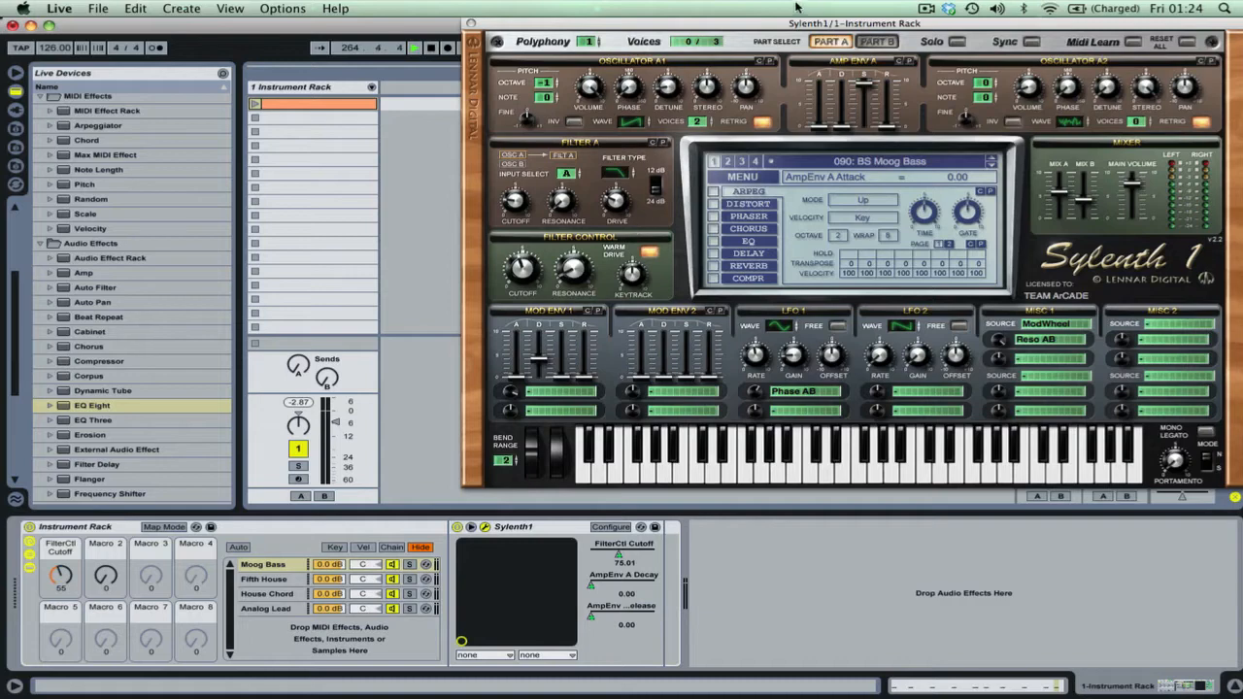
{"action": "left_click_drag", "start_coordinate": [789, 21], "coordinate": [179, 16]}
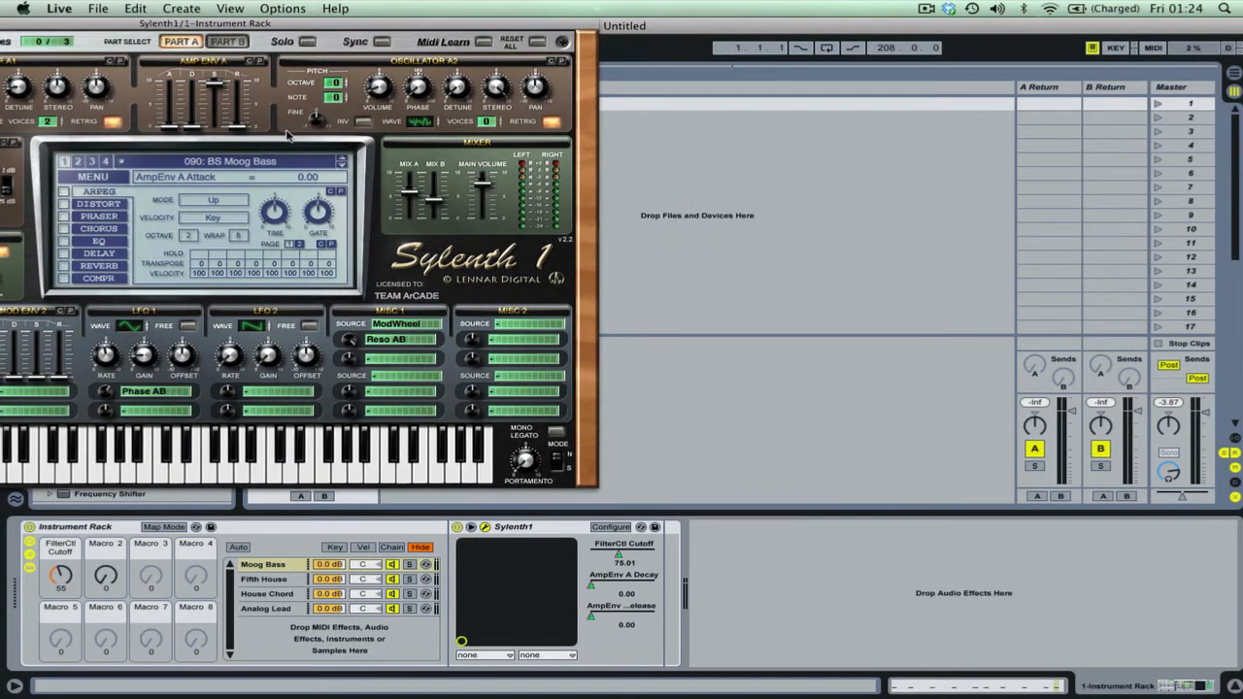
{"action": "left_click", "coordinate": [272, 580]}
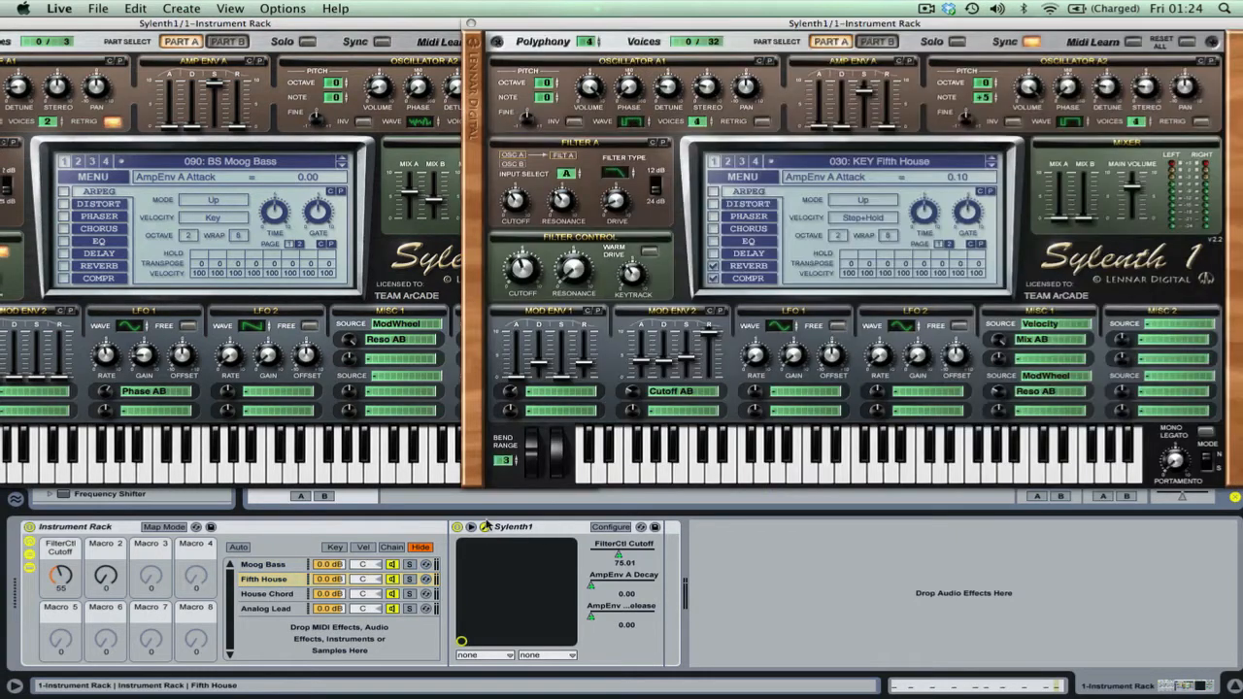
{"action": "left_click", "coordinate": [484, 526]}
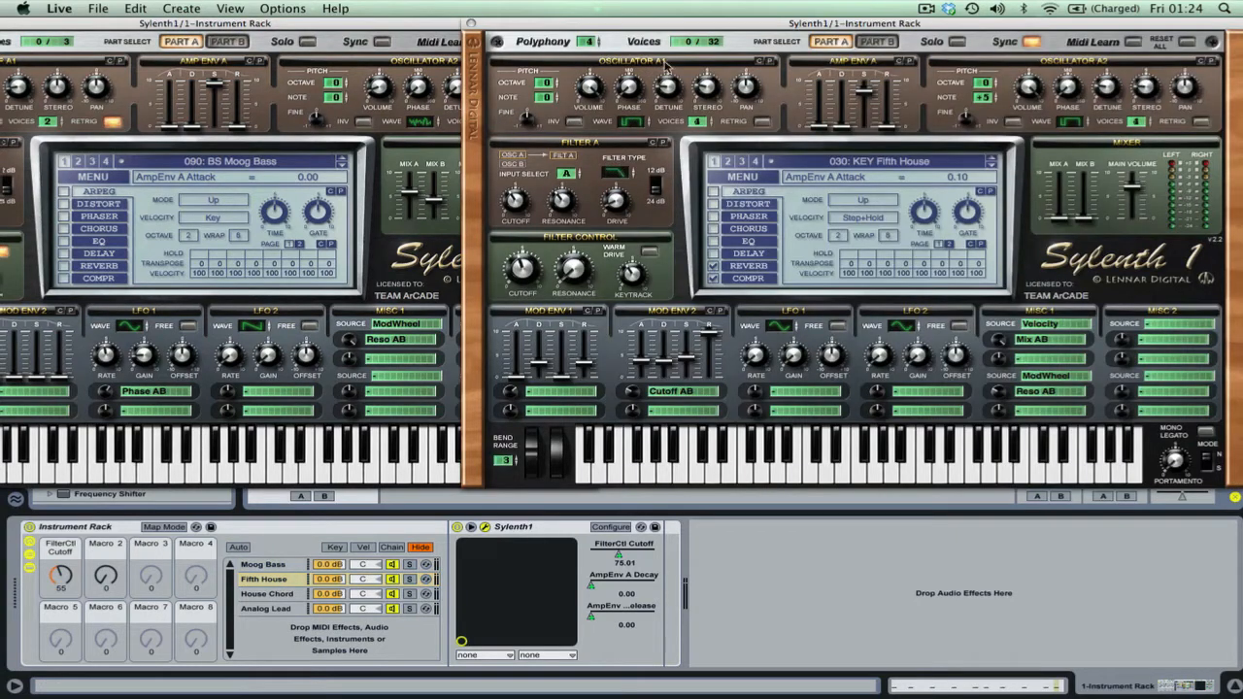
{"action": "left_click_drag", "start_coordinate": [661, 29], "coordinate": [483, 21]}
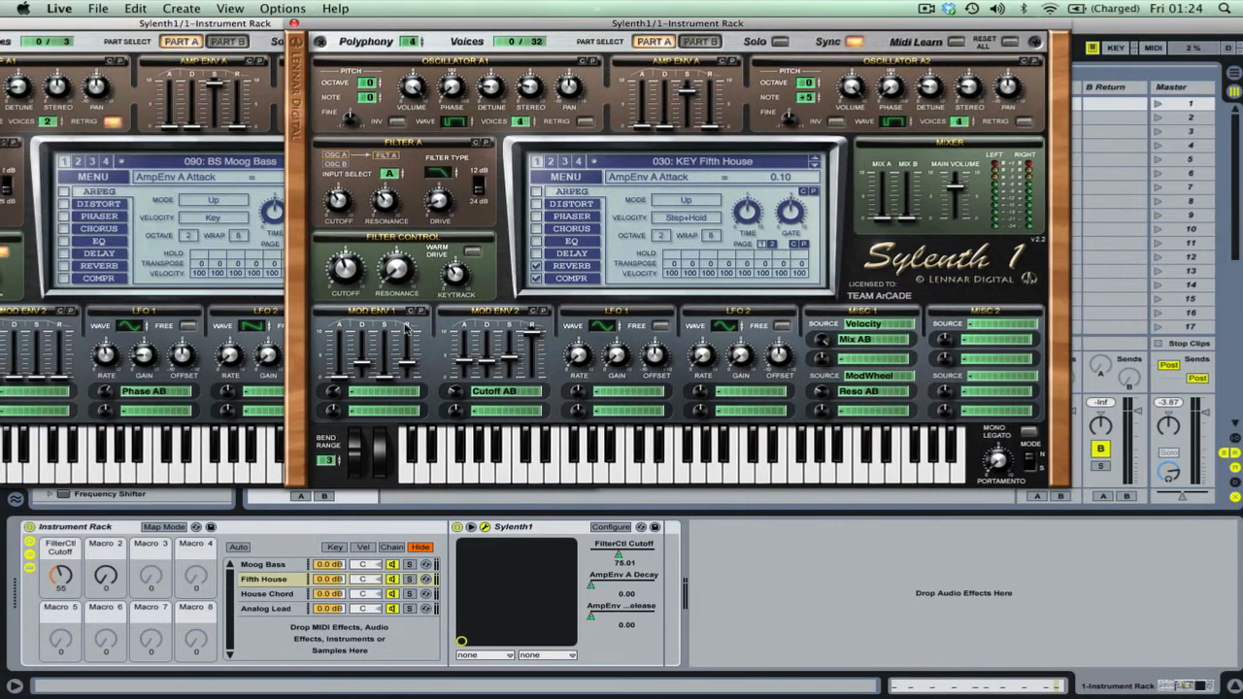
Open the House Chord and Analog Lead synth windows and arrange them so all four amp envelopes stay in view
{"action": "left_click", "coordinate": [267, 593]}
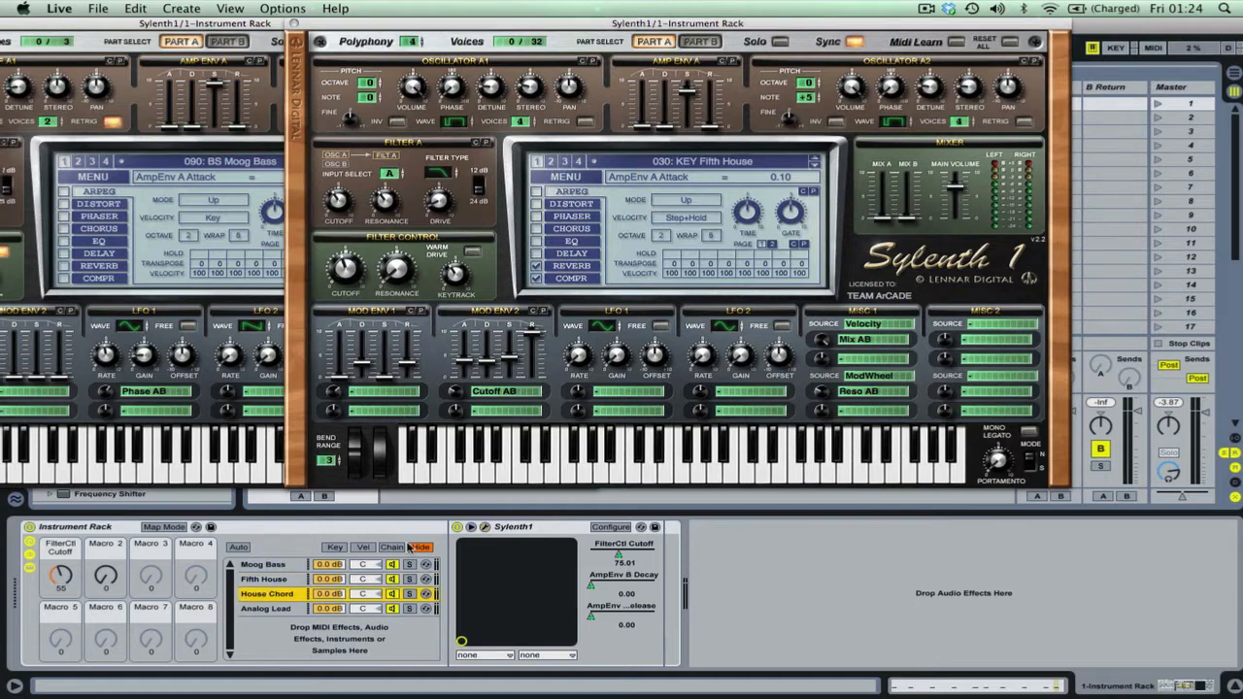
{"action": "left_click", "coordinate": [485, 527]}
{"action": "left_click_drag", "start_coordinate": [550, 29], "coordinate": [858, 9]}
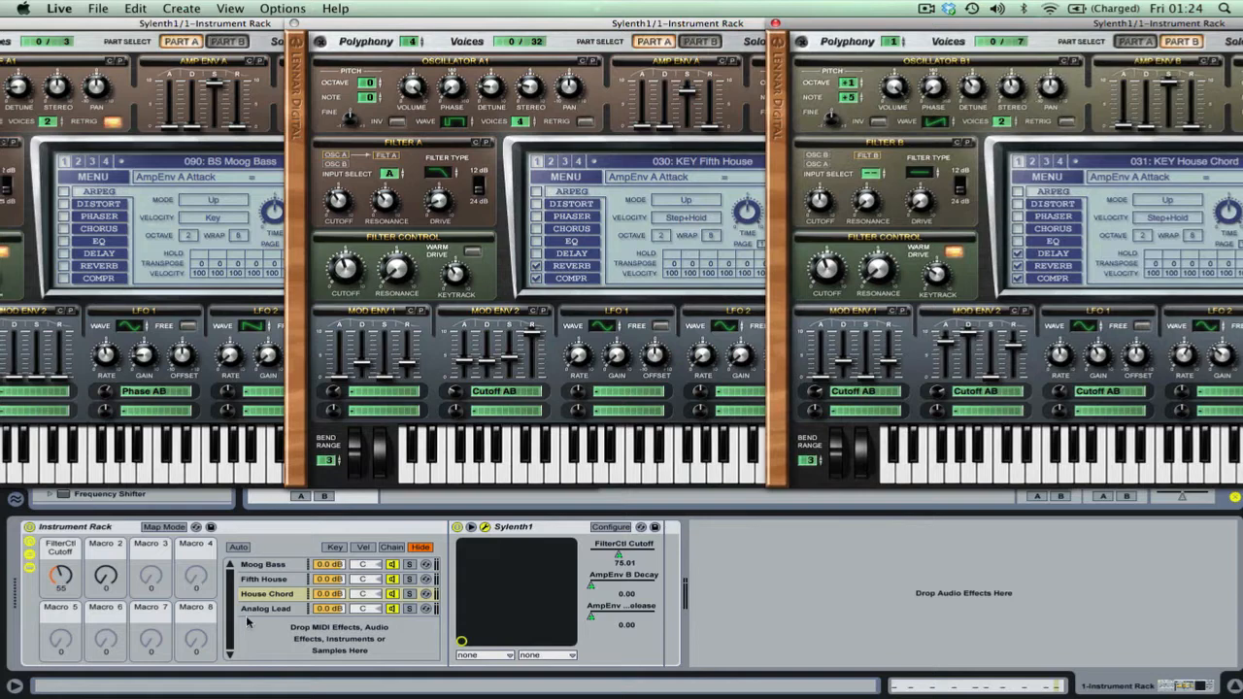
{"action": "left_click", "coordinate": [276, 607]}
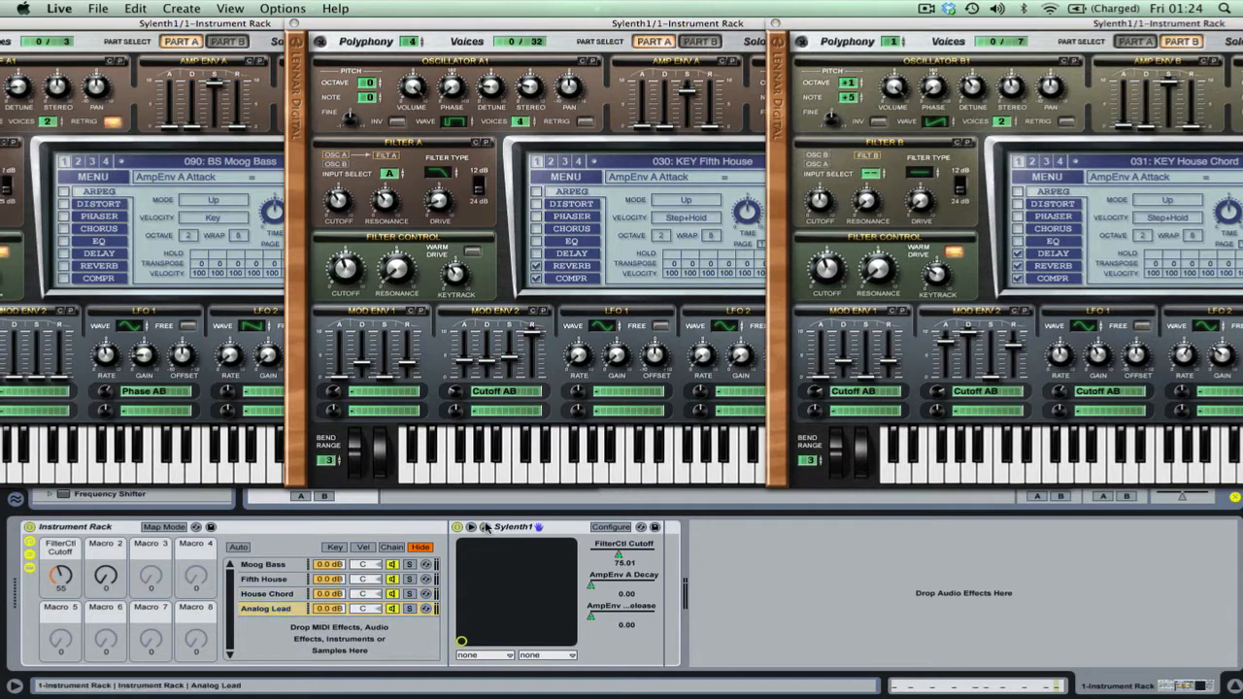
{"action": "left_click", "coordinate": [485, 527]}
{"action": "left_click_drag", "start_coordinate": [542, 25], "coordinate": [618, 175]}
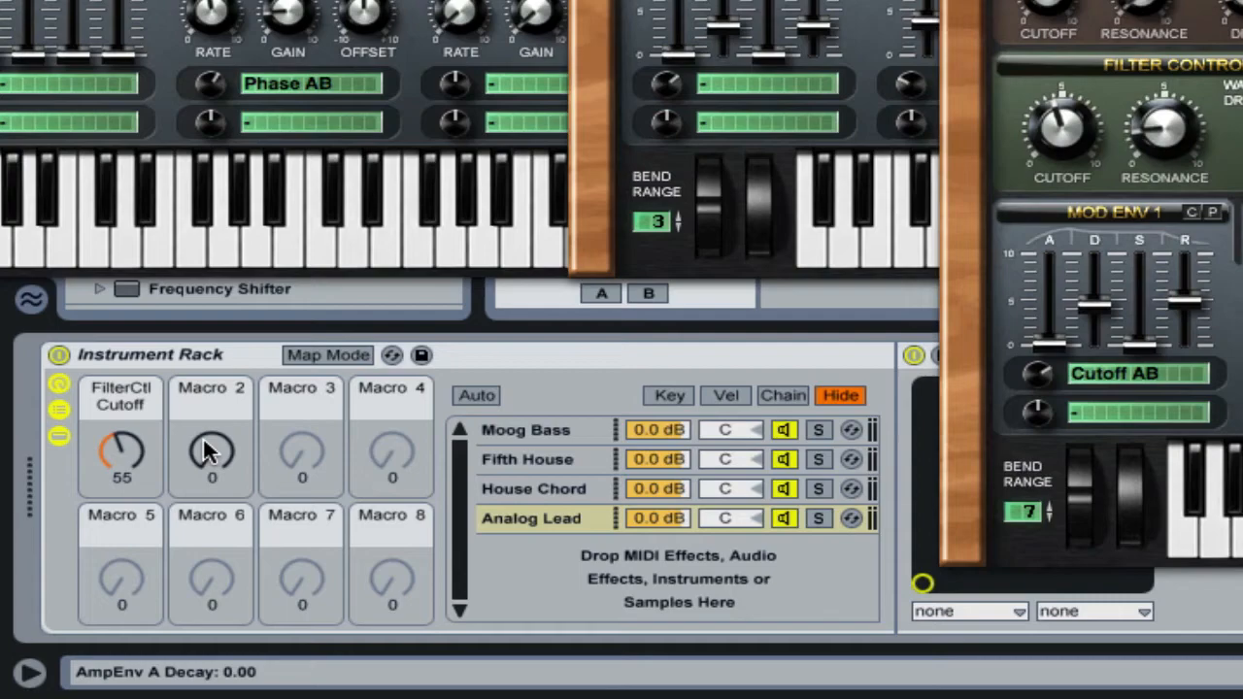
Turn Macro 2 up to 36 to move the mapped decay and release sliders in all four synths
{"action": "left_click_drag", "start_coordinate": [206, 451], "coordinate": [206, 428]}
{"action": "mouse_move", "coordinate": [104, 577]}
{"action": "left_mouse_down"}
{"action": "mouse_move", "coordinate": [105, 554]}
{"action": "mouse_move", "coordinate": [105, 579]}
{"action": "left_mouse_up"}
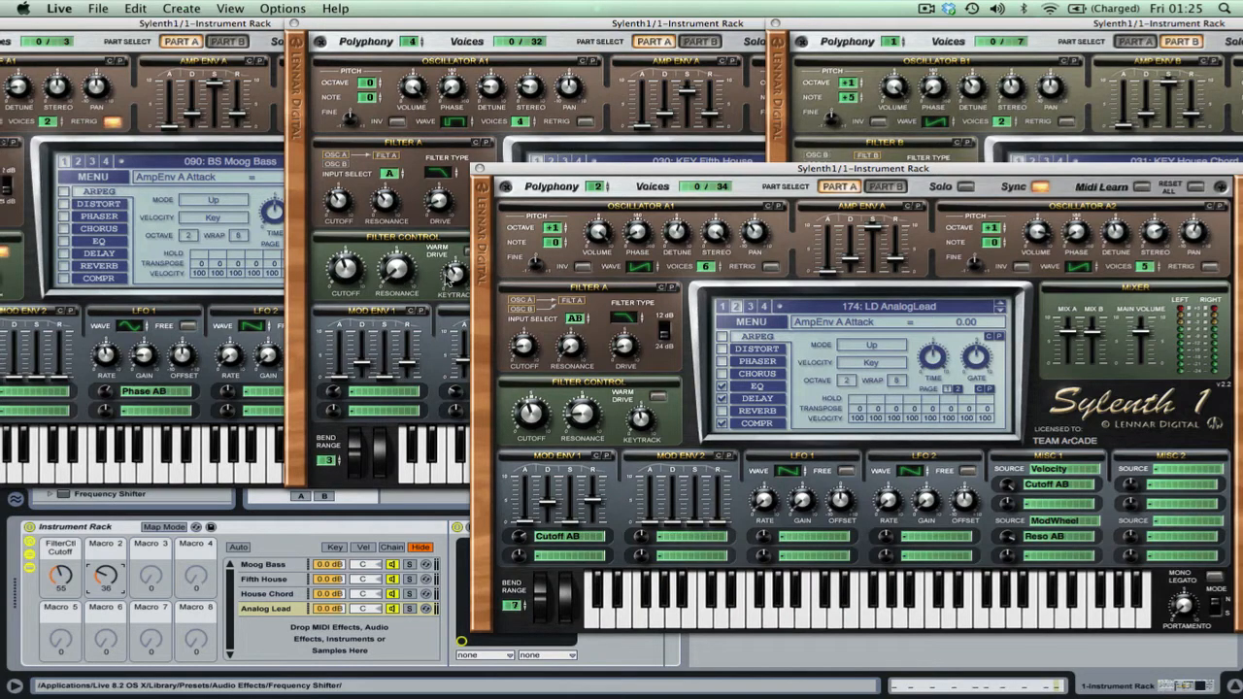
Close the four open Sylenth1 windows of the rack's chains
{"action": "left_click", "coordinate": [481, 169]}
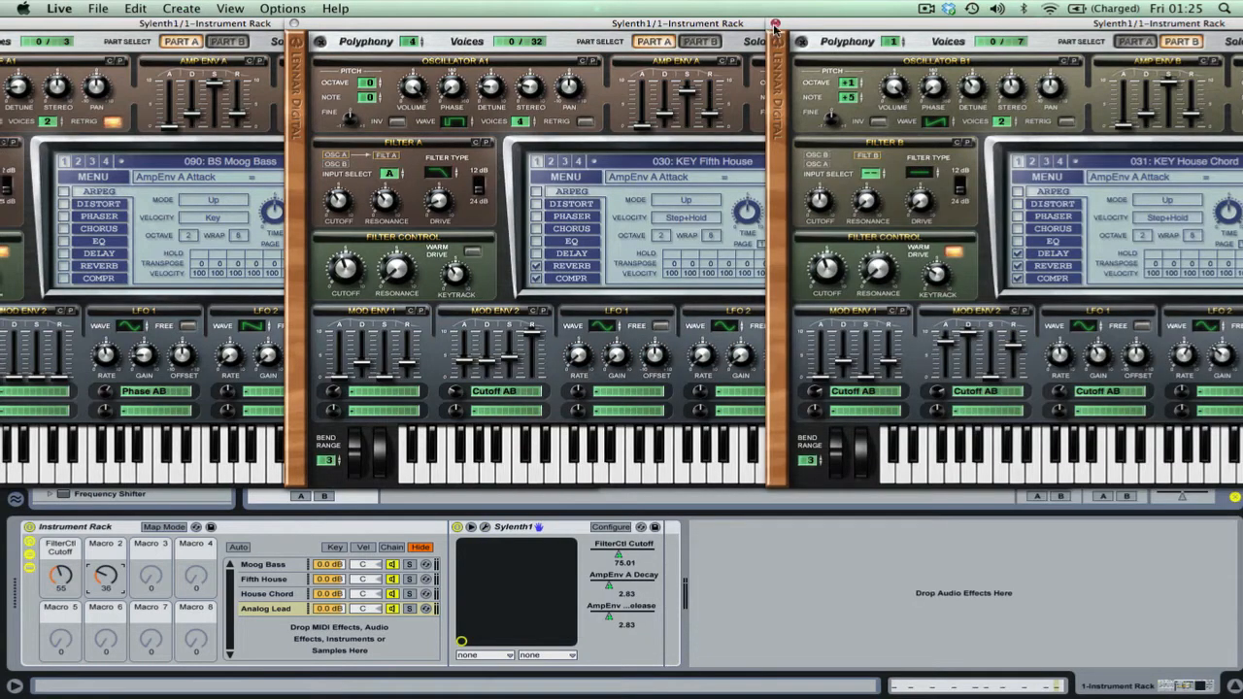
{"action": "left_click", "coordinate": [774, 24]}
{"action": "left_click", "coordinate": [296, 23]}
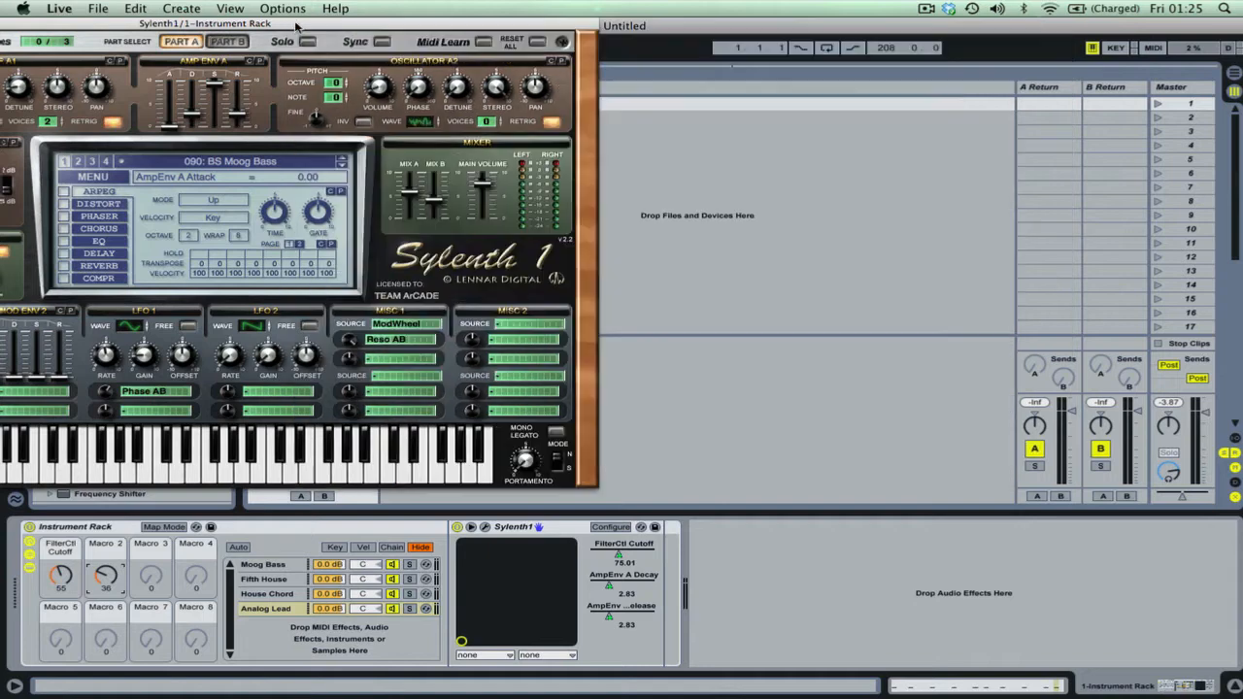
{"action": "left_click_drag", "start_coordinate": [530, 27], "coordinate": [800, 14]}
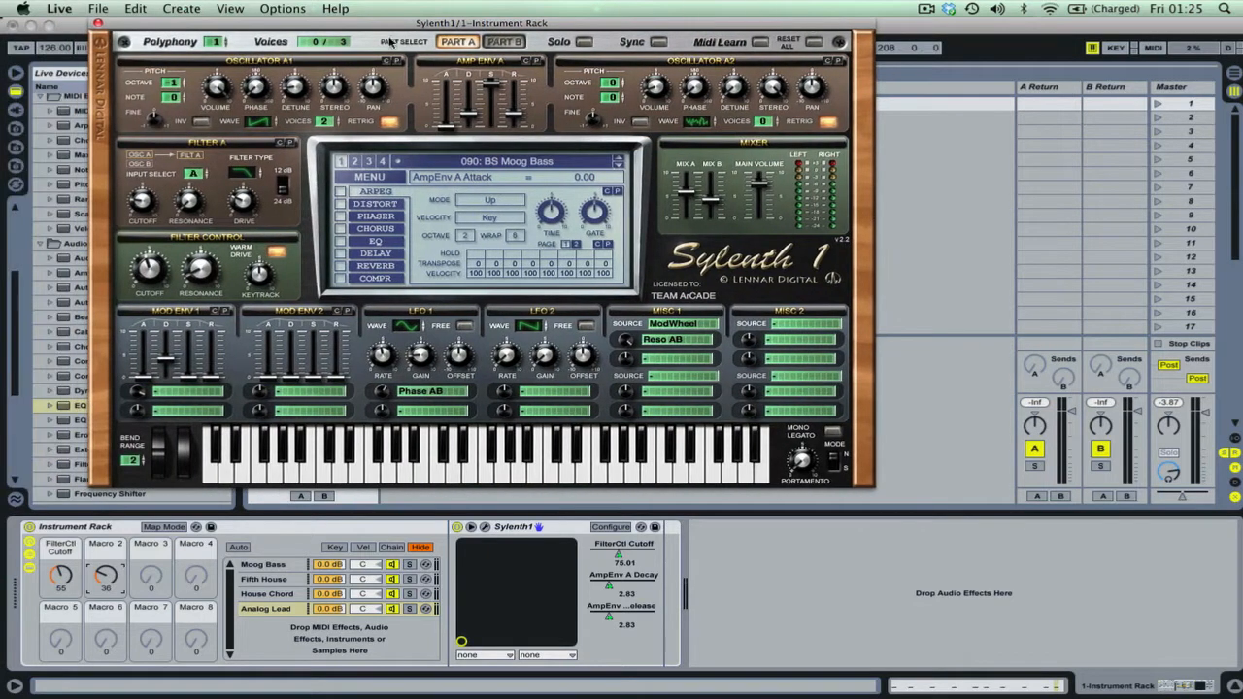
{"action": "left_click", "coordinate": [98, 24]}
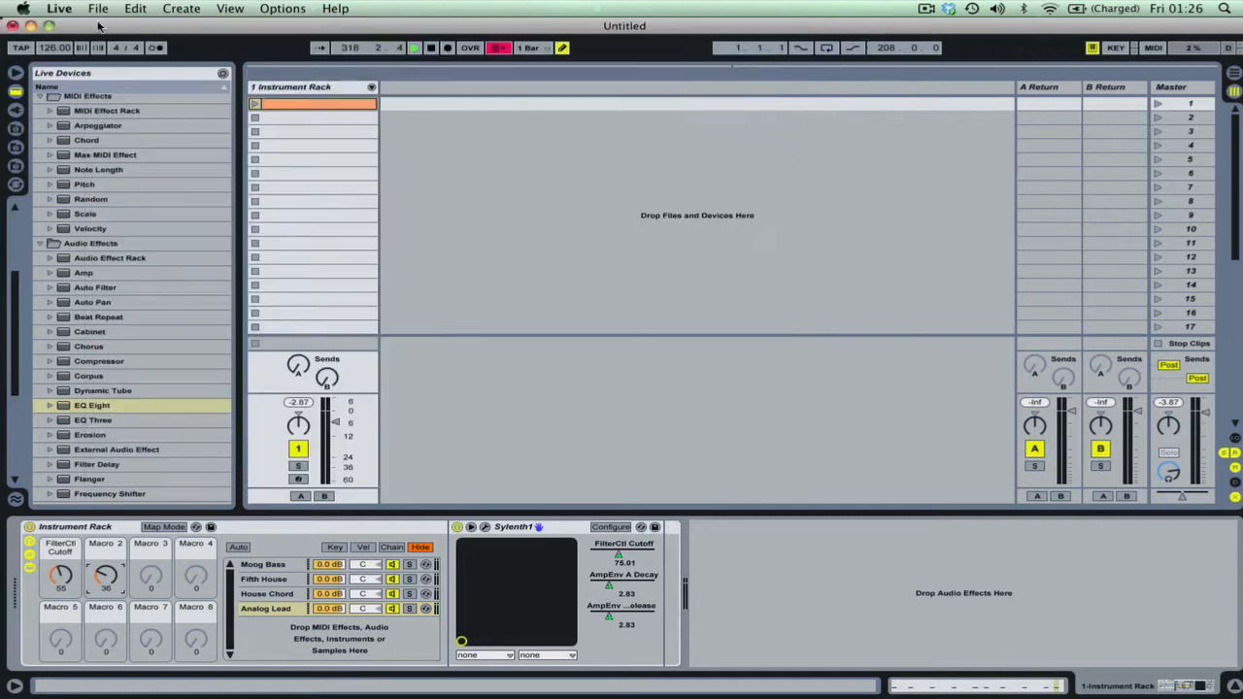
Open the MIDI clip in the Instrument Rack track's first slot, launch it and select the track
{"action": "double_click", "coordinate": [312, 101]}
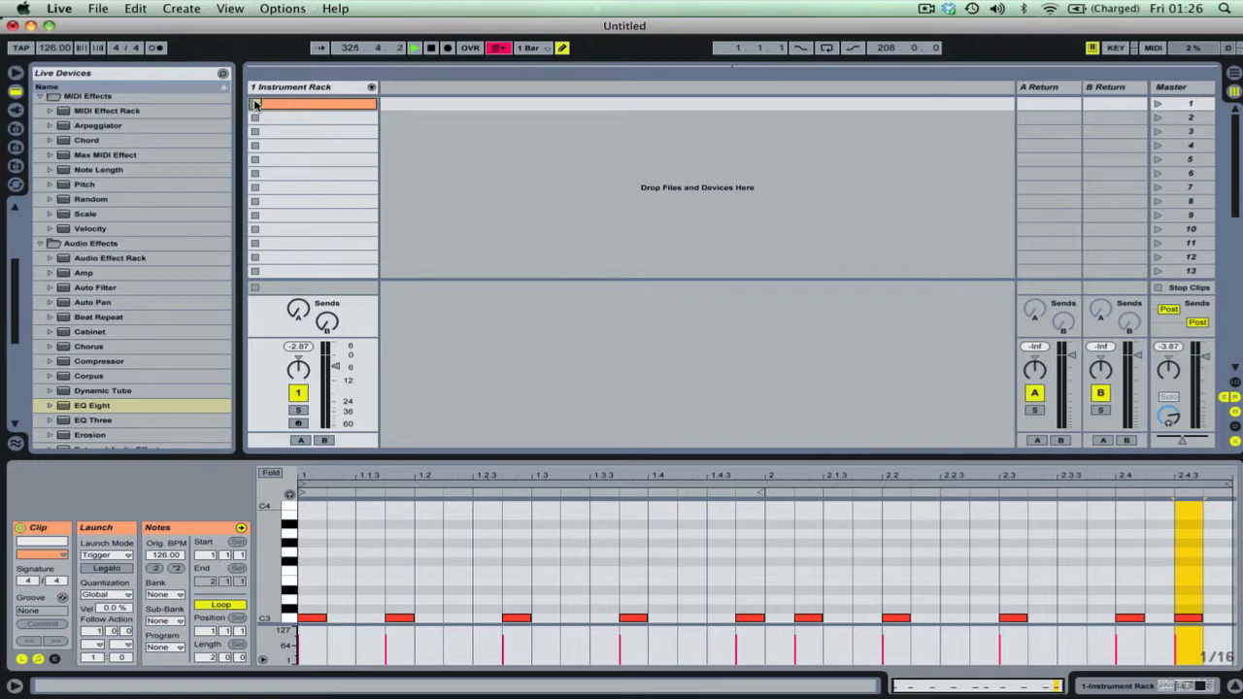
{"action": "left_click", "coordinate": [255, 104]}
{"action": "left_click", "coordinate": [275, 91]}
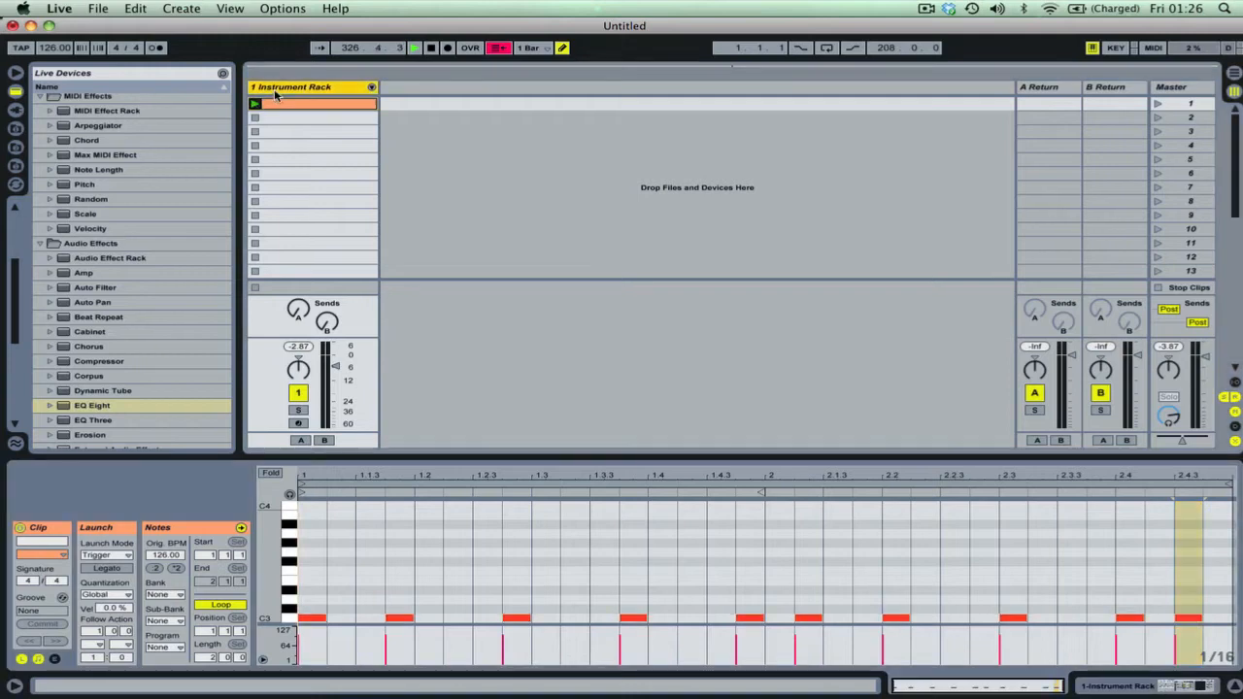
Show the Instrument Rack's devices and raise the FilterCtl Cutoff macro to 46 and Macro 2 to 55 while the clip plays
{"action": "double_click", "coordinate": [275, 93]}
{"action": "mouse_move", "coordinate": [60, 576]}
{"action": "left_mouse_down"}
{"action": "mouse_move", "coordinate": [60, 602]}
{"action": "mouse_move", "coordinate": [95, 611]}
{"action": "mouse_move", "coordinate": [60, 597]}
{"action": "left_mouse_up"}
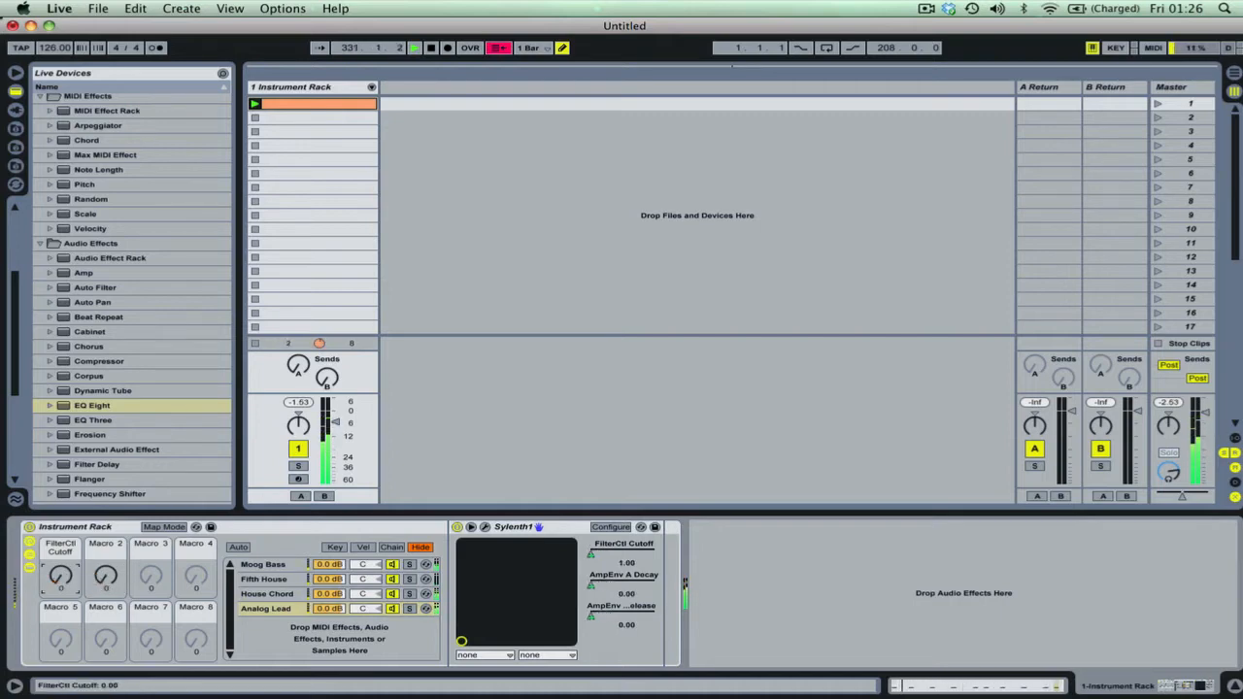
{"action": "left_click_drag", "start_coordinate": [60, 597], "coordinate": [106, 534]}
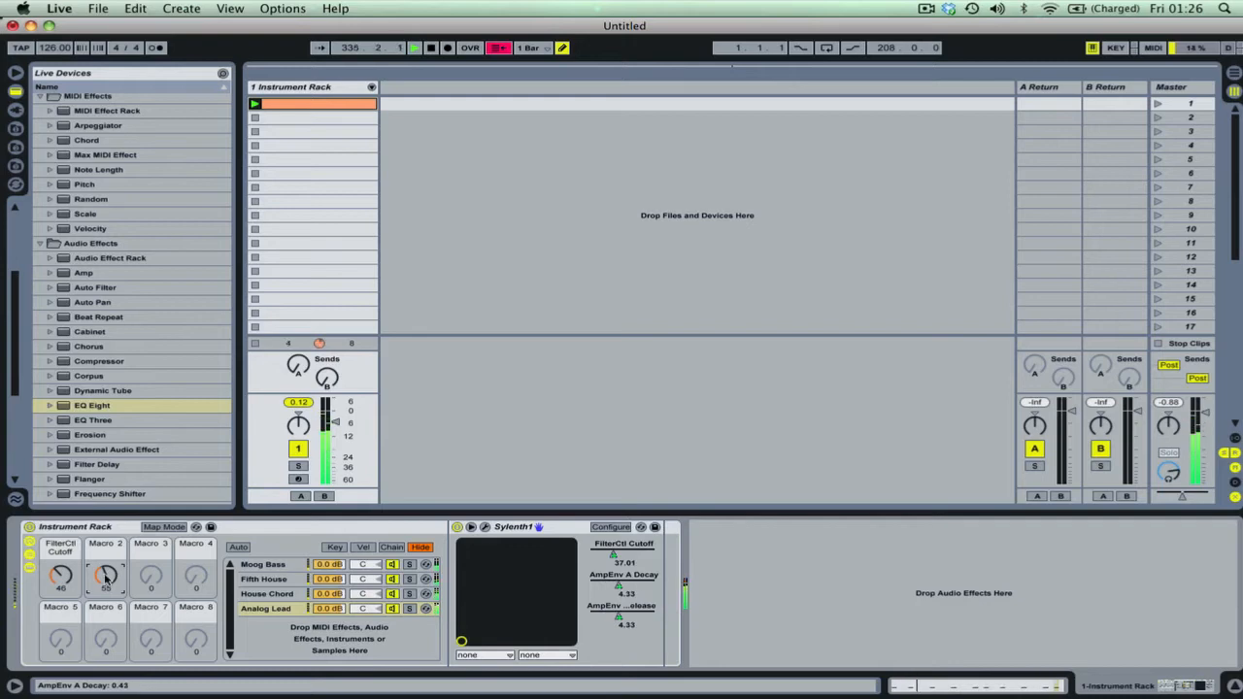
Open the Analog Lead chain's Sylenth1 window and turn Macro 2 and the FilterCtl Cutoff macro down to 0
{"action": "left_click", "coordinate": [485, 526]}
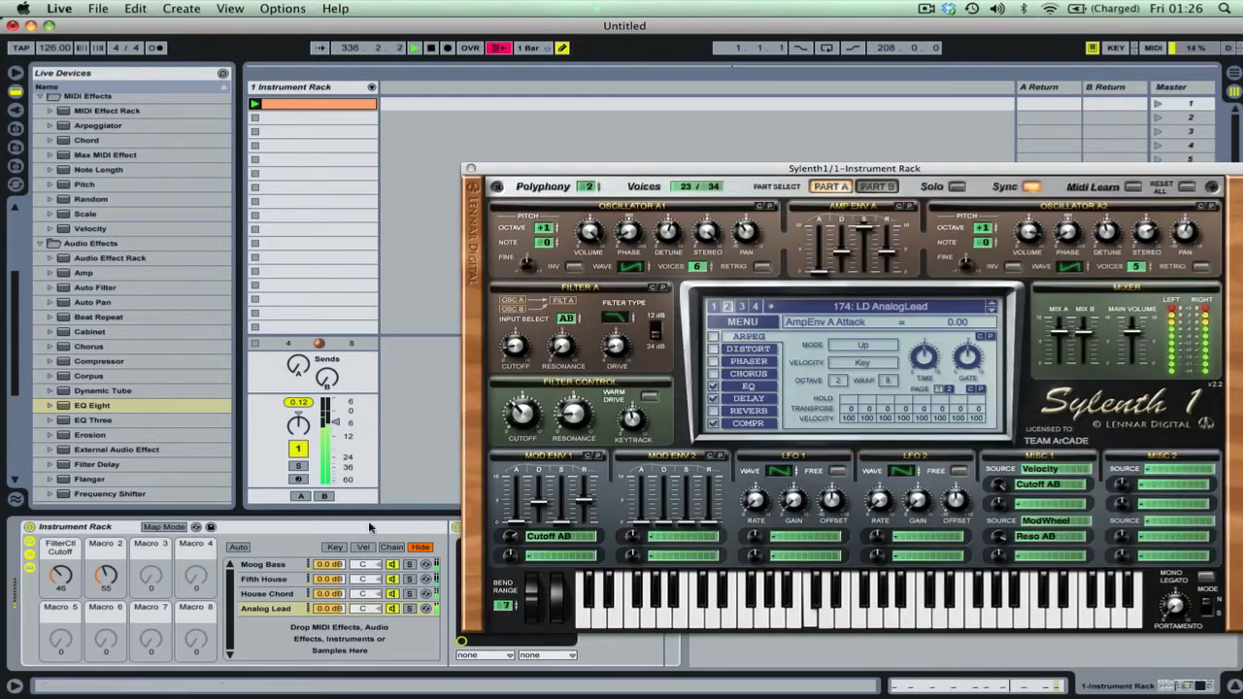
{"action": "left_click_drag", "start_coordinate": [106, 576], "coordinate": [105, 624]}
{"action": "right_click", "coordinate": [100, 574]}
{"action": "left_click", "coordinate": [84, 563]}
{"action": "left_click_drag", "start_coordinate": [60, 574], "coordinate": [60, 656]}
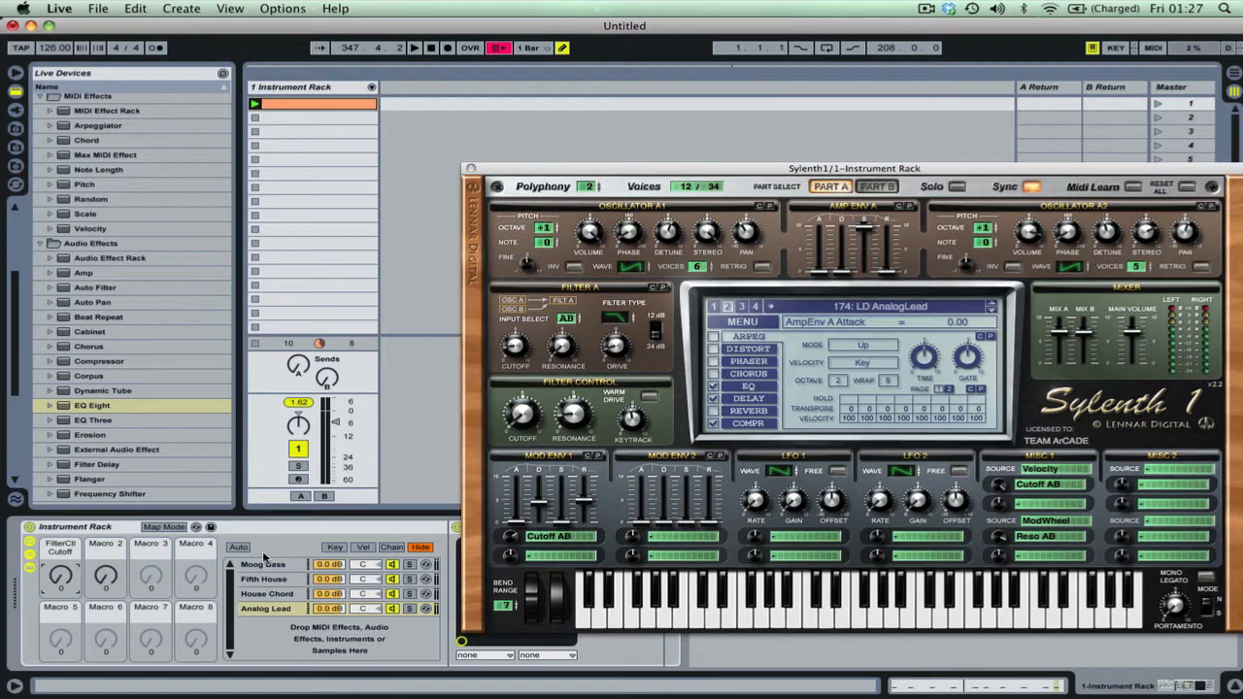
Close the Analog Lead synth window and review the rack's macro mapping list, leaving map mode when finished
{"action": "left_click", "coordinate": [165, 527]}
{"action": "left_click", "coordinate": [471, 170]}
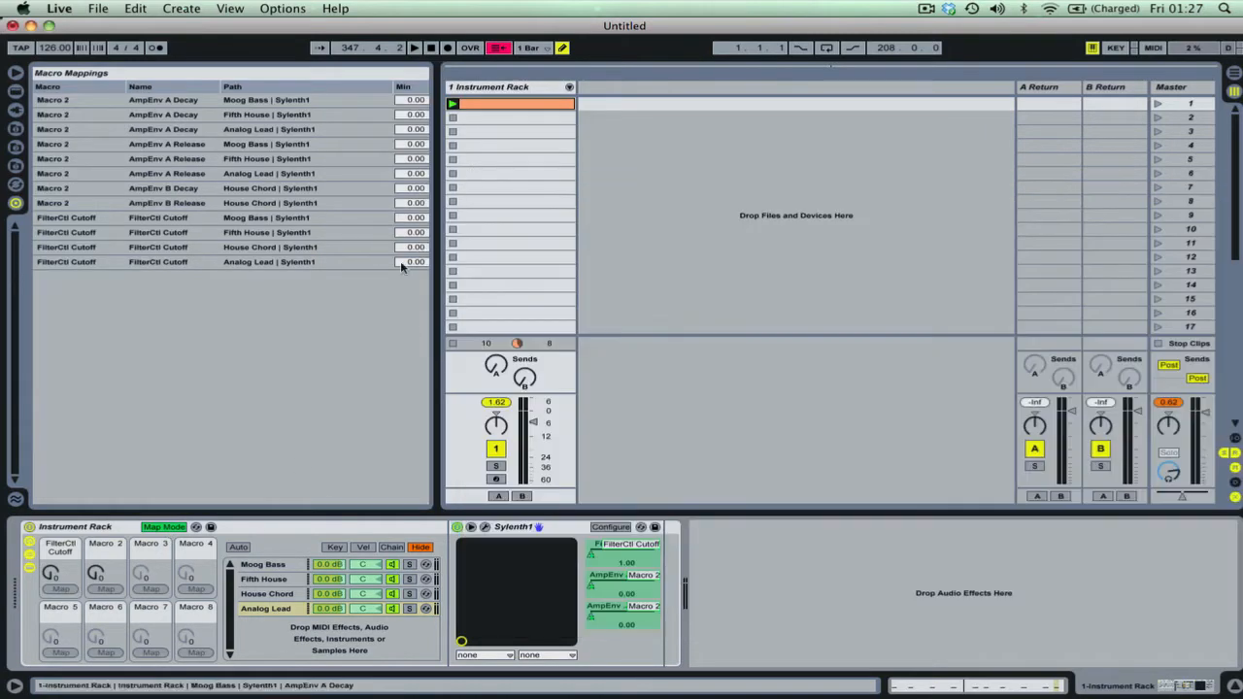
{"action": "left_click", "coordinate": [178, 527]}
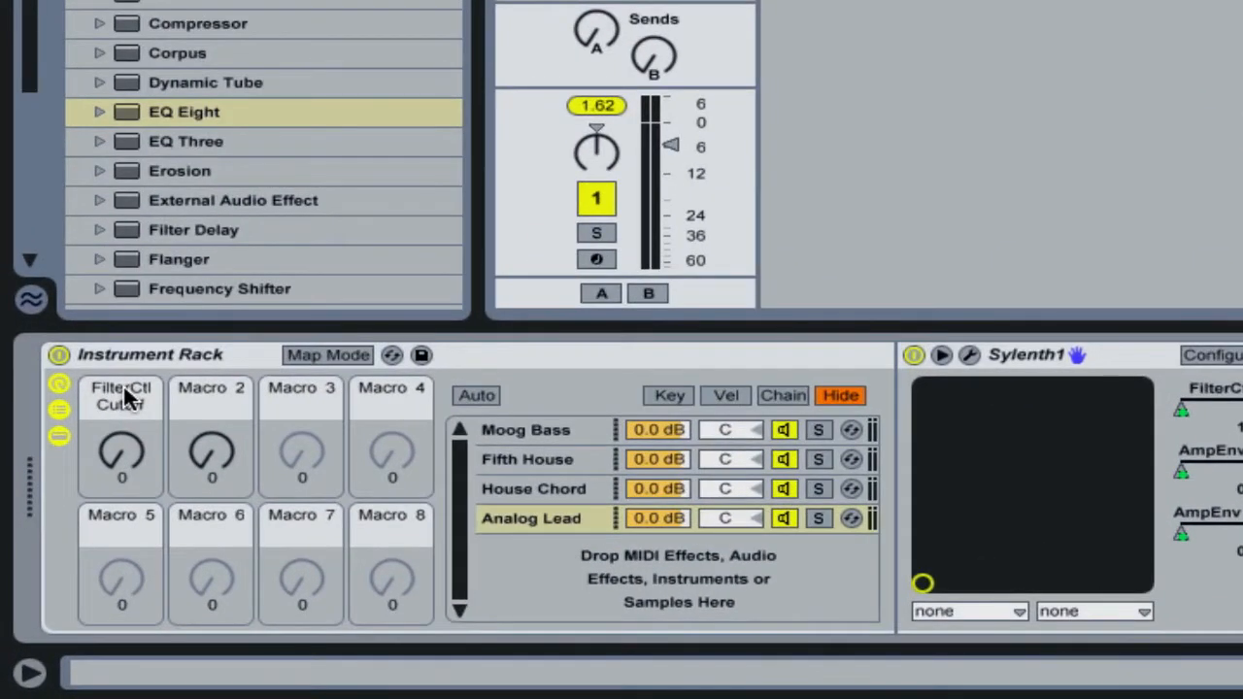
Colour the FilterCtl Cutoff macro turquoise
{"action": "left_click_drag", "start_coordinate": [117, 475], "coordinate": [116, 443]}
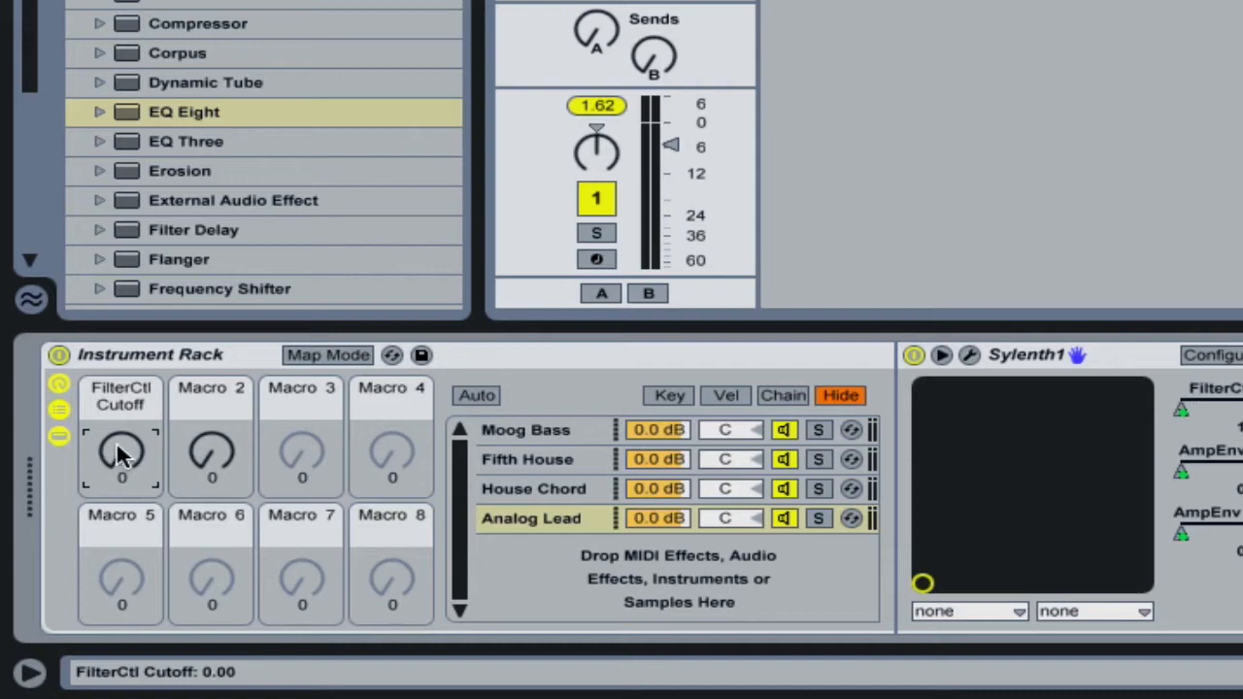
{"action": "right_click", "coordinate": [113, 390]}
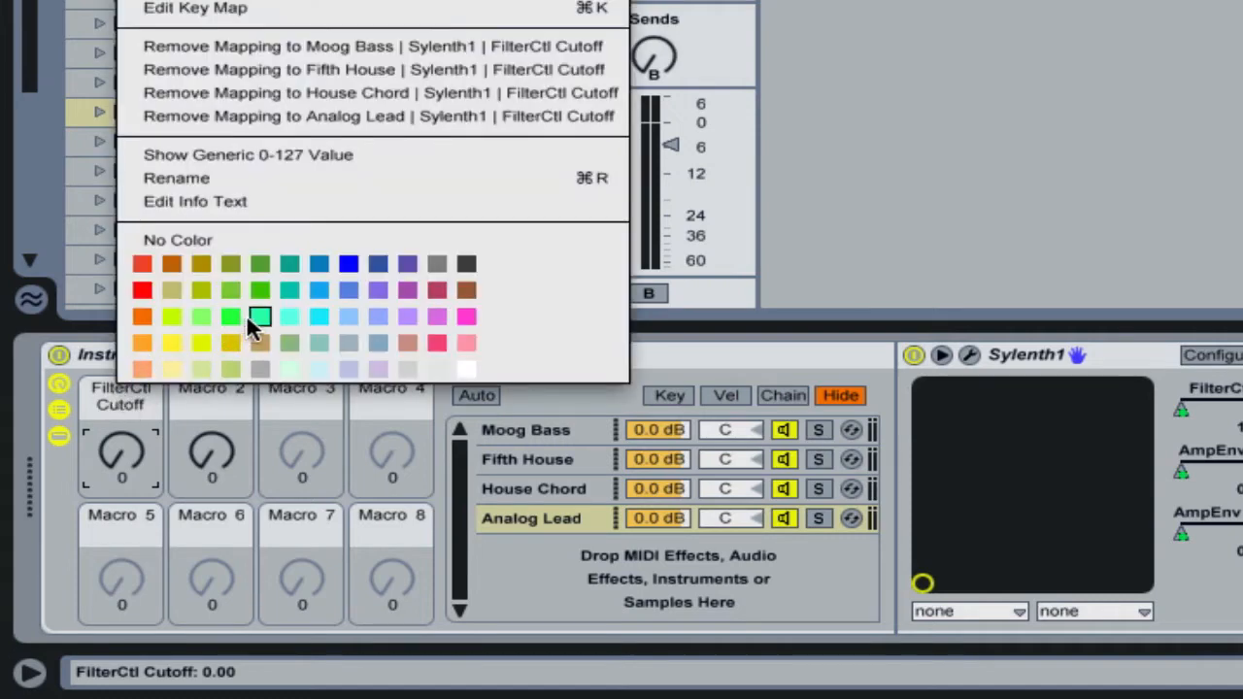
{"action": "left_click", "coordinate": [289, 314]}
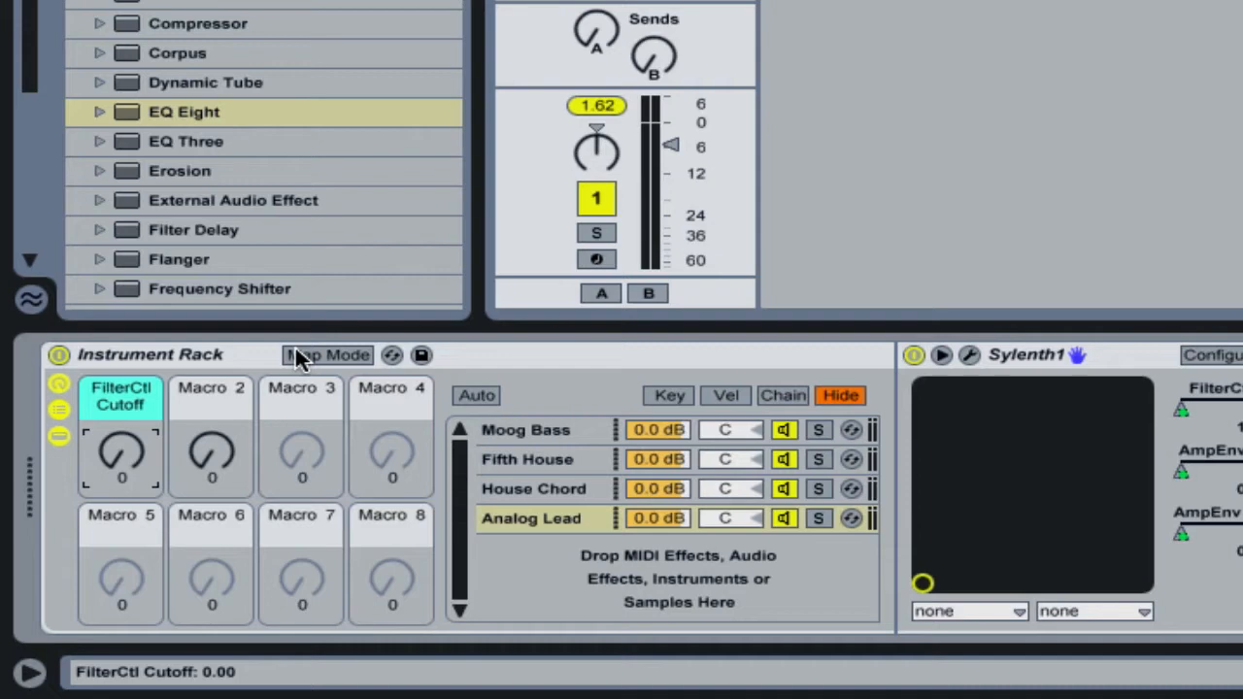
Rename Macro 2 to "Decay Release" and colour it yellow
{"action": "left_click", "coordinate": [219, 386]}
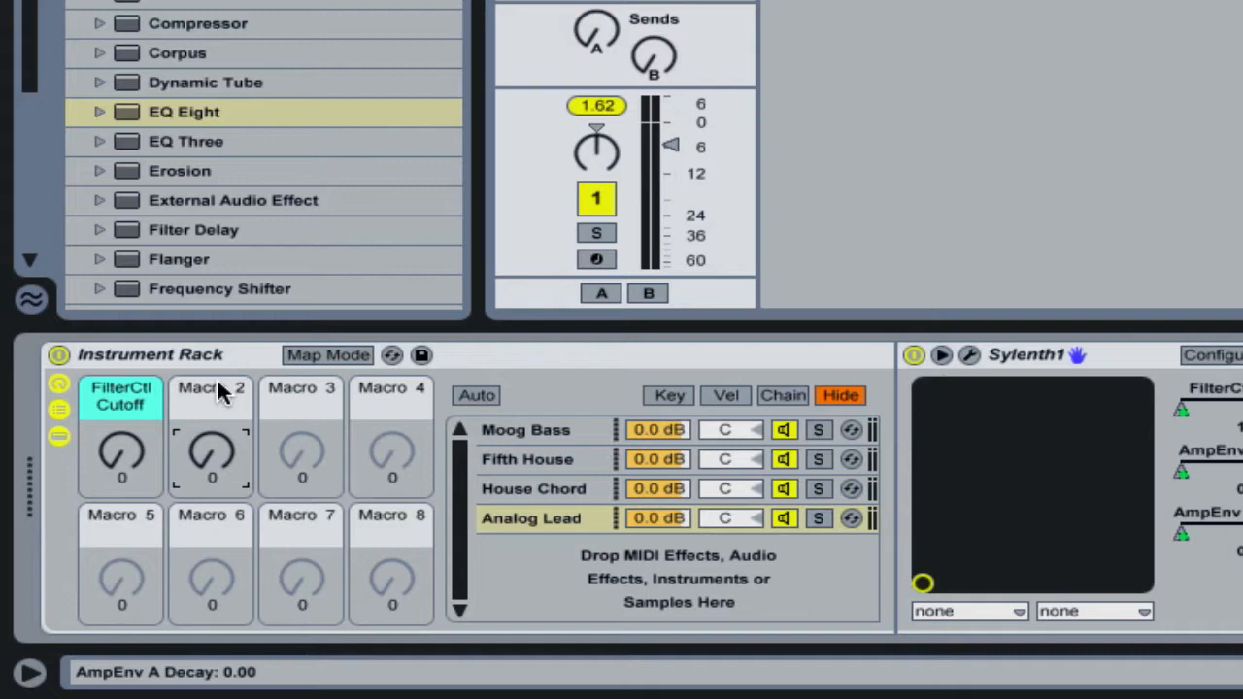
{"action": "right_click", "coordinate": [217, 385]}
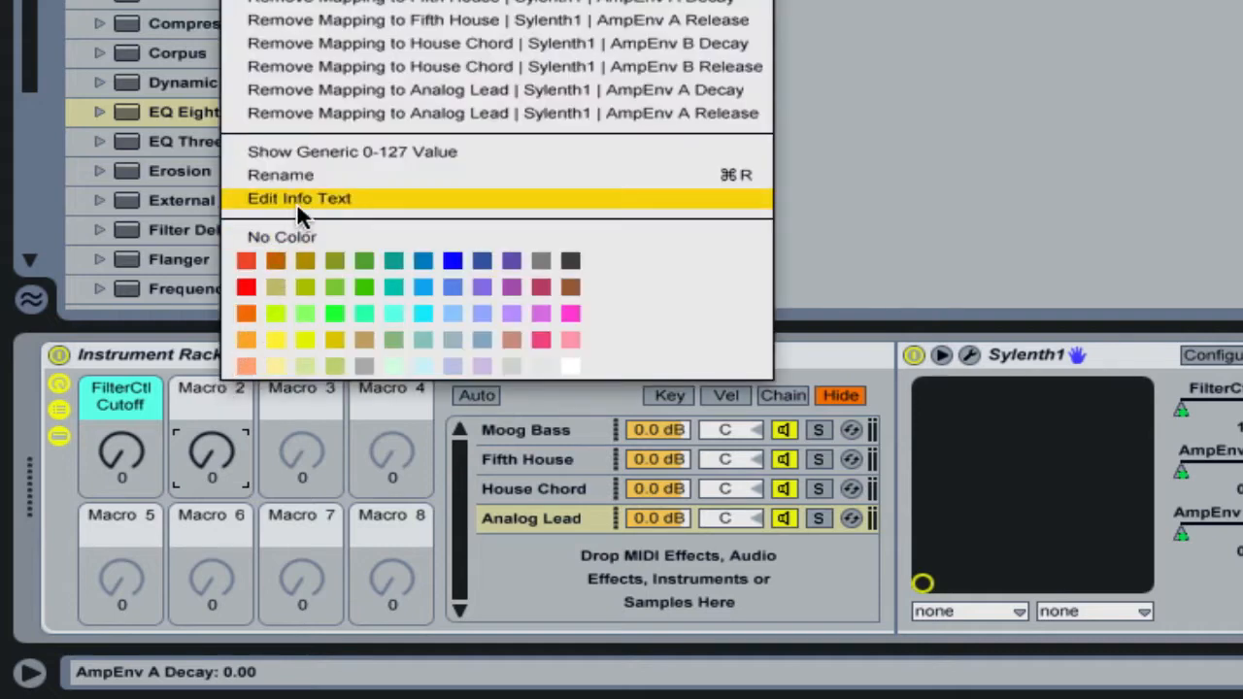
{"action": "left_click", "coordinate": [300, 173]}
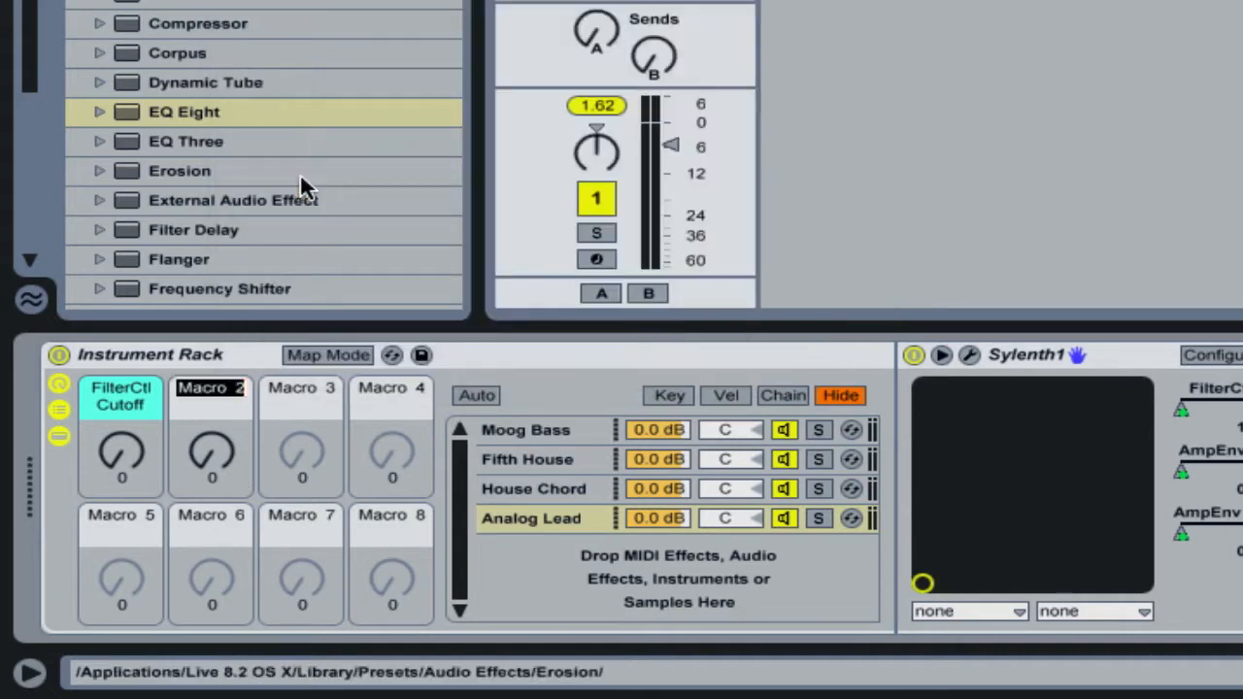
{"action": "type", "text": "Decay"}
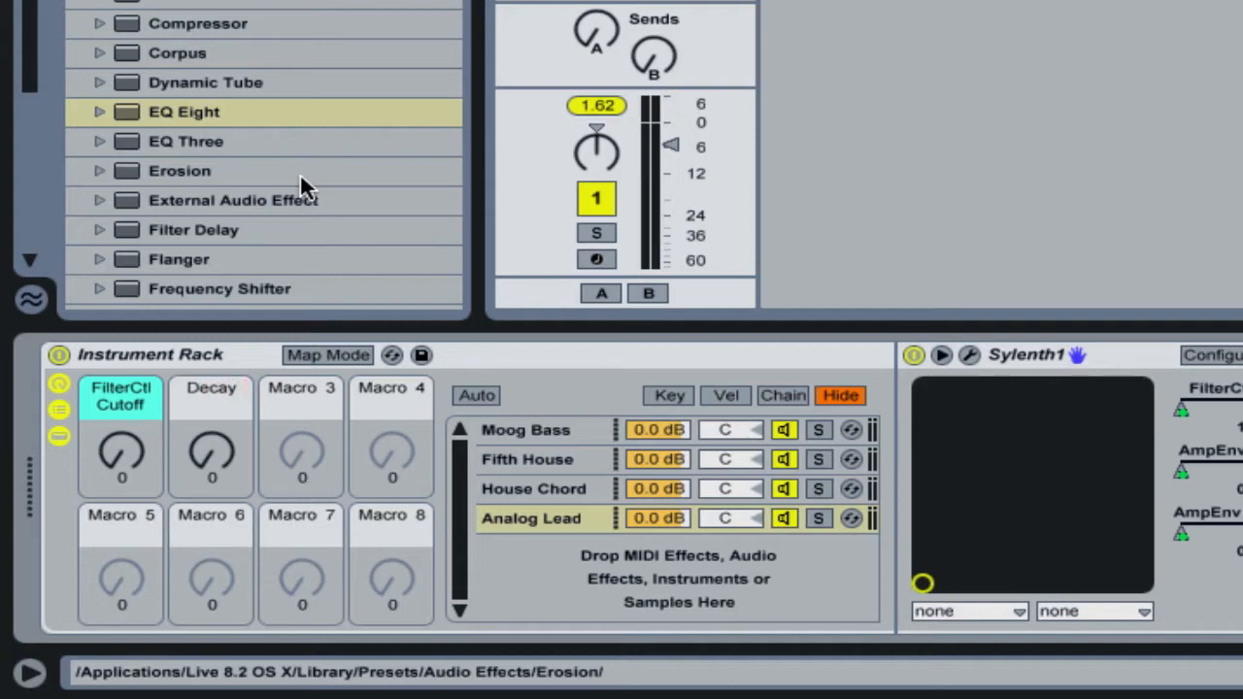
{"action": "type", "text": " Release"}
{"action": "key", "text": "Return"}
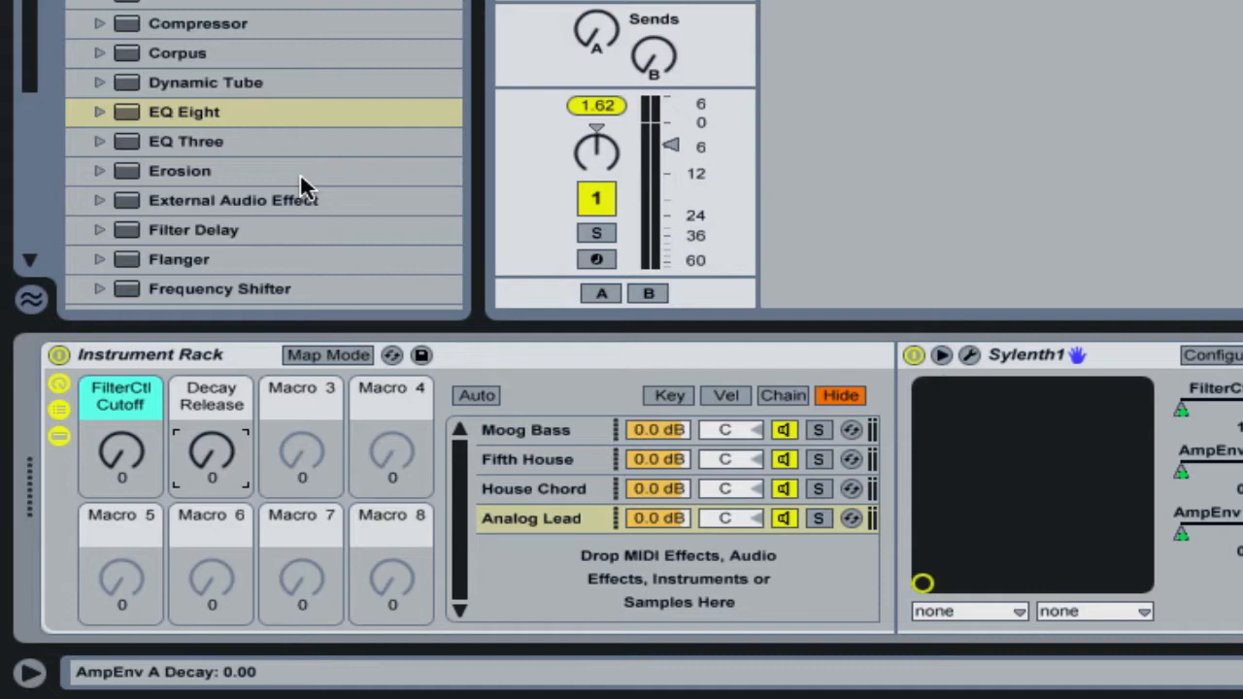
{"action": "right_click", "coordinate": [199, 388]}
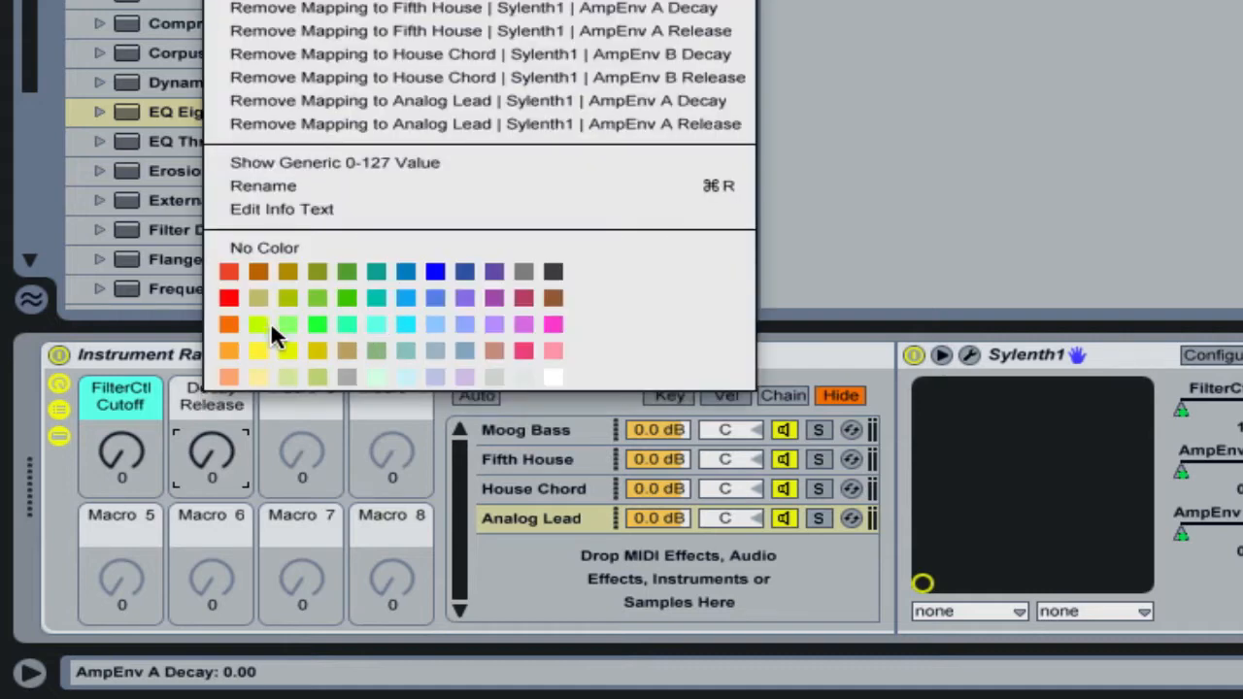
{"action": "left_click", "coordinate": [263, 348]}
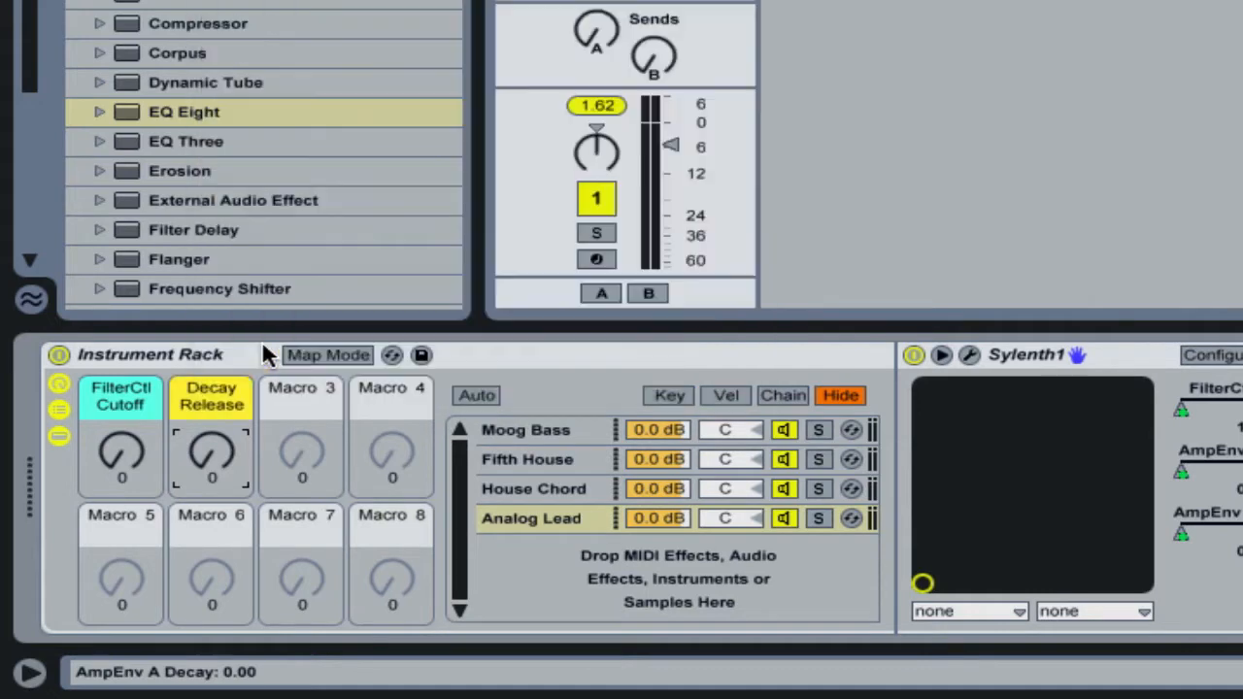
Display the macro mappings with both Min and Max columns in view and place the Analog Lead Sylenth1 window beside them
{"action": "left_click", "coordinate": [313, 356]}
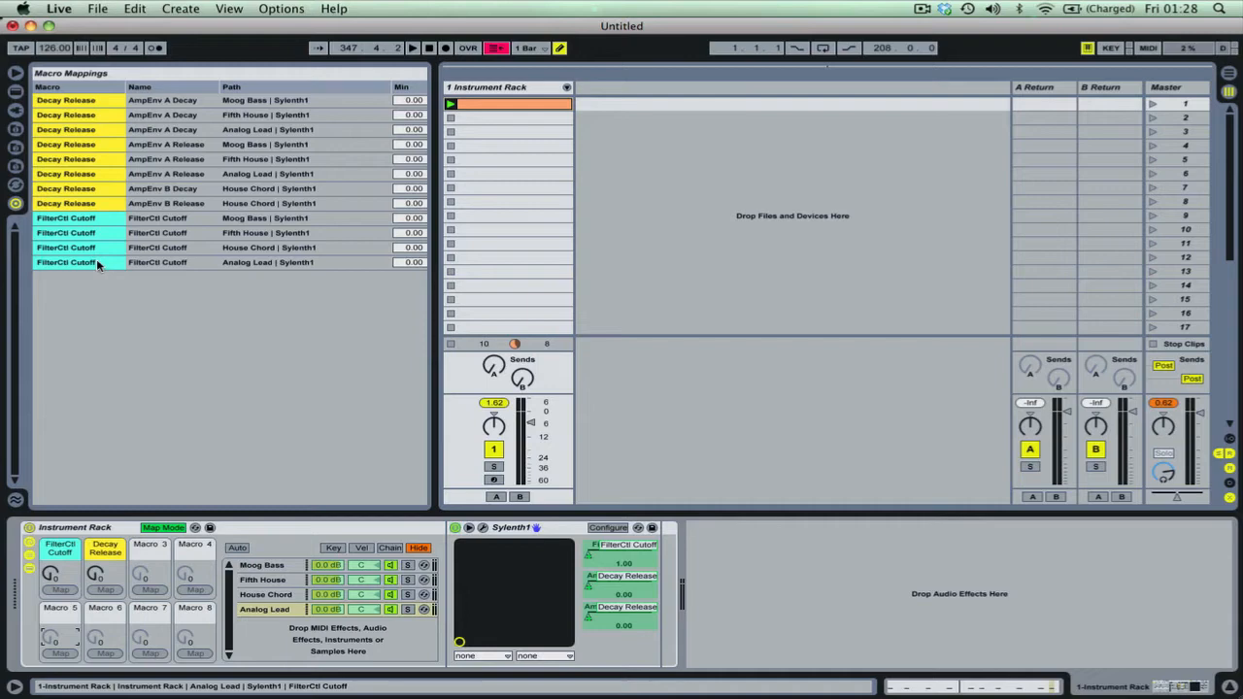
{"action": "left_click_drag", "start_coordinate": [431, 285], "coordinate": [501, 285]}
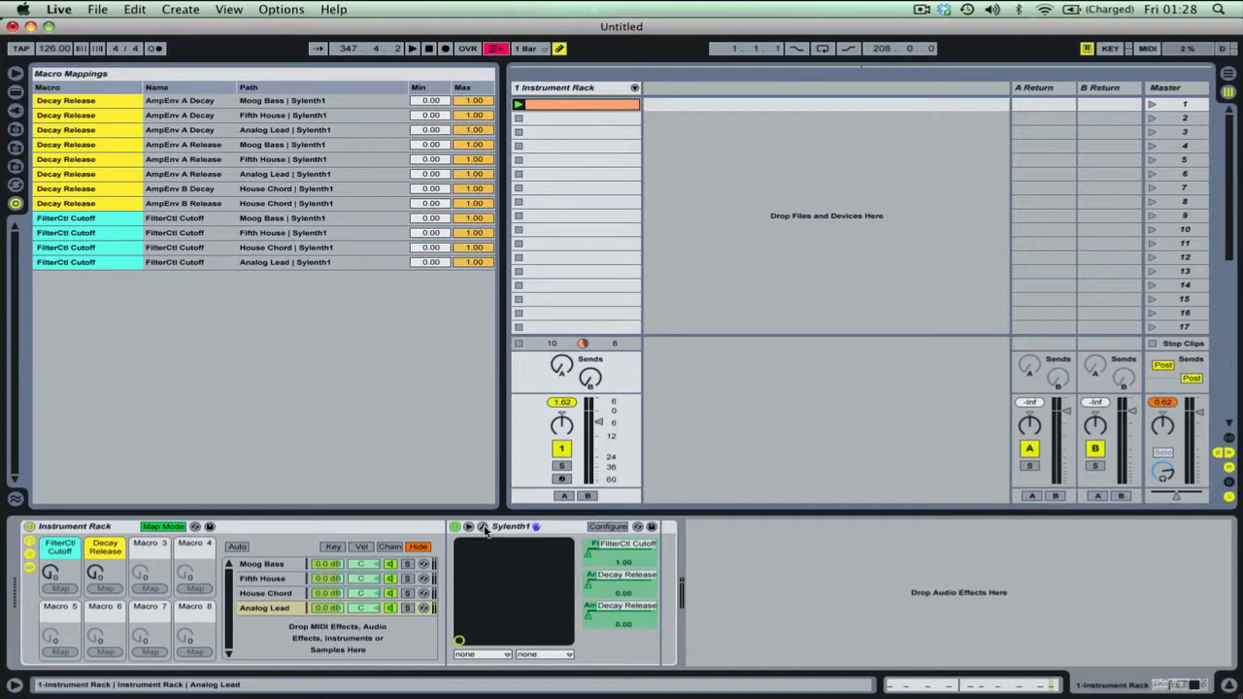
{"action": "left_click", "coordinate": [483, 527]}
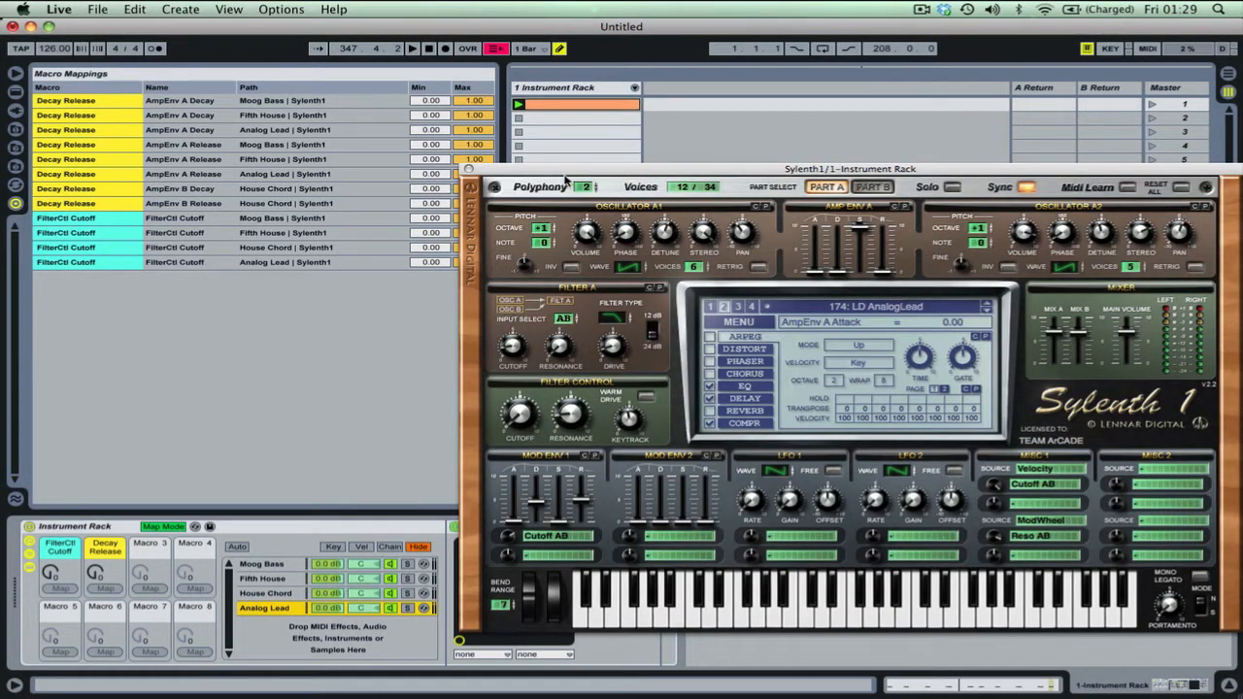
{"action": "left_click_drag", "start_coordinate": [580, 165], "coordinate": [614, 51]}
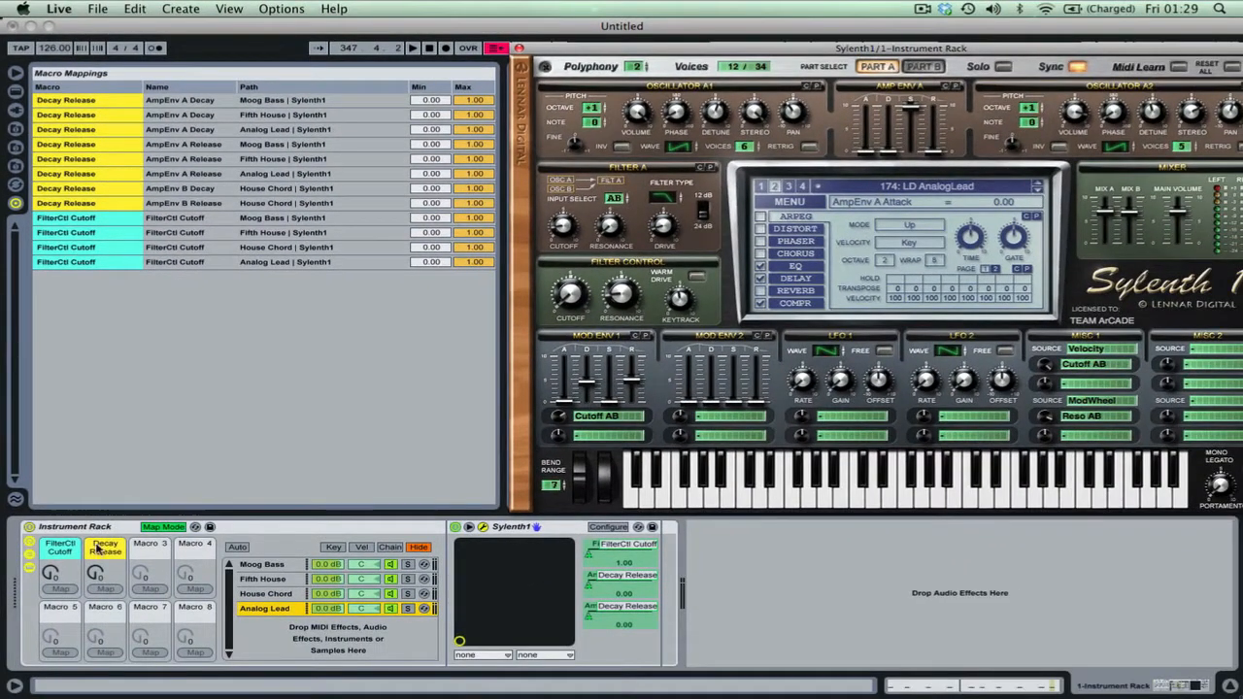
Turn the FilterCtl Cutoff macro up to 127 and limit its Analog Lead mapping to Min 0.26 and Max 0.75
{"action": "left_click_drag", "start_coordinate": [51, 573], "coordinate": [51, 452]}
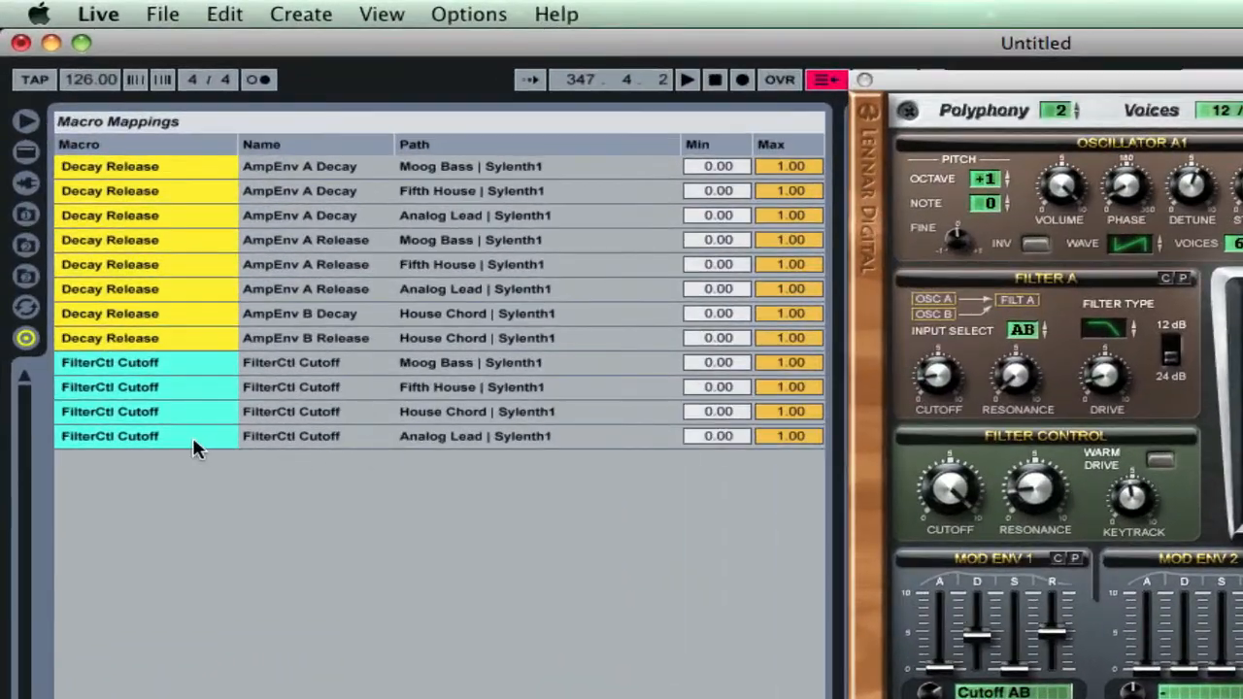
{"action": "left_click", "coordinate": [525, 444]}
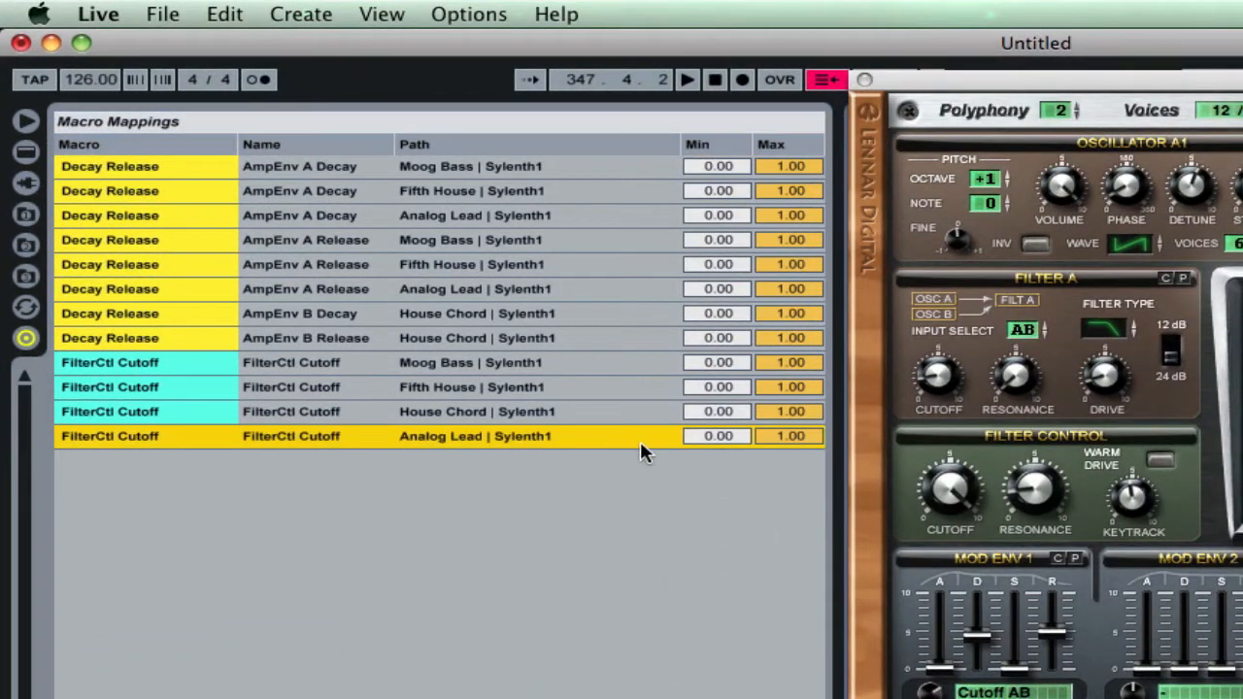
{"action": "left_click", "coordinate": [714, 435]}
{"action": "left_click_drag", "start_coordinate": [714, 436], "coordinate": [713, 412]}
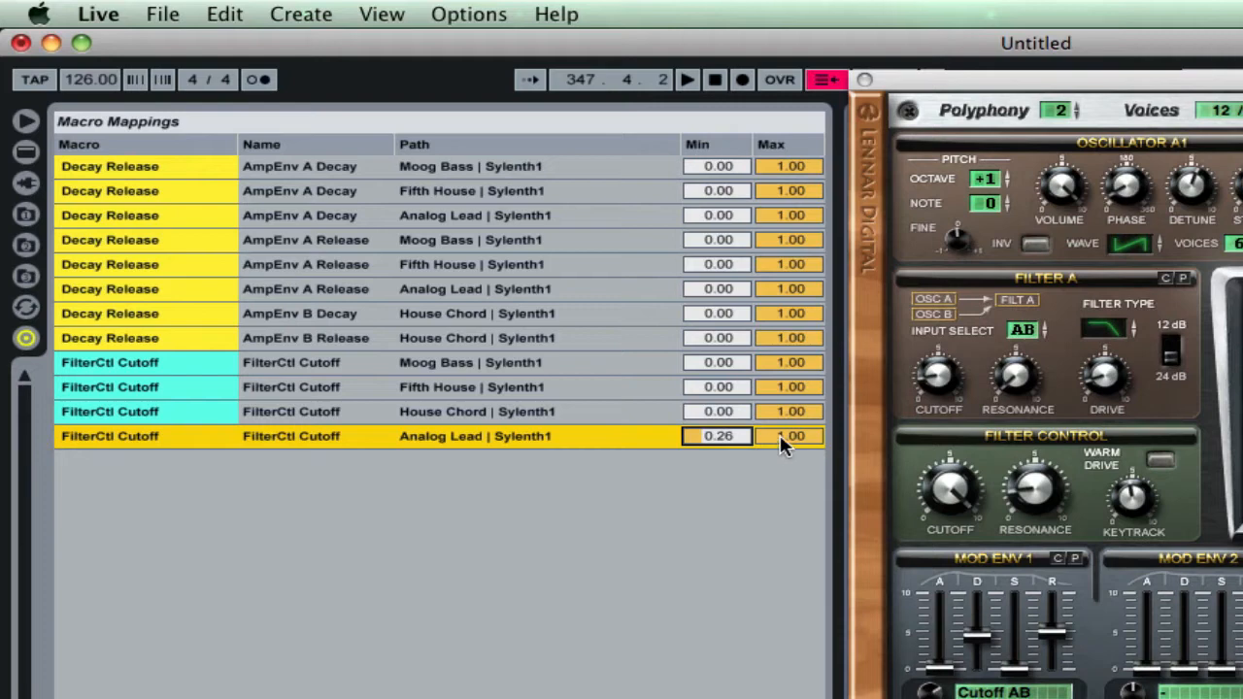
{"action": "left_click_drag", "start_coordinate": [786, 433], "coordinate": [786, 456]}
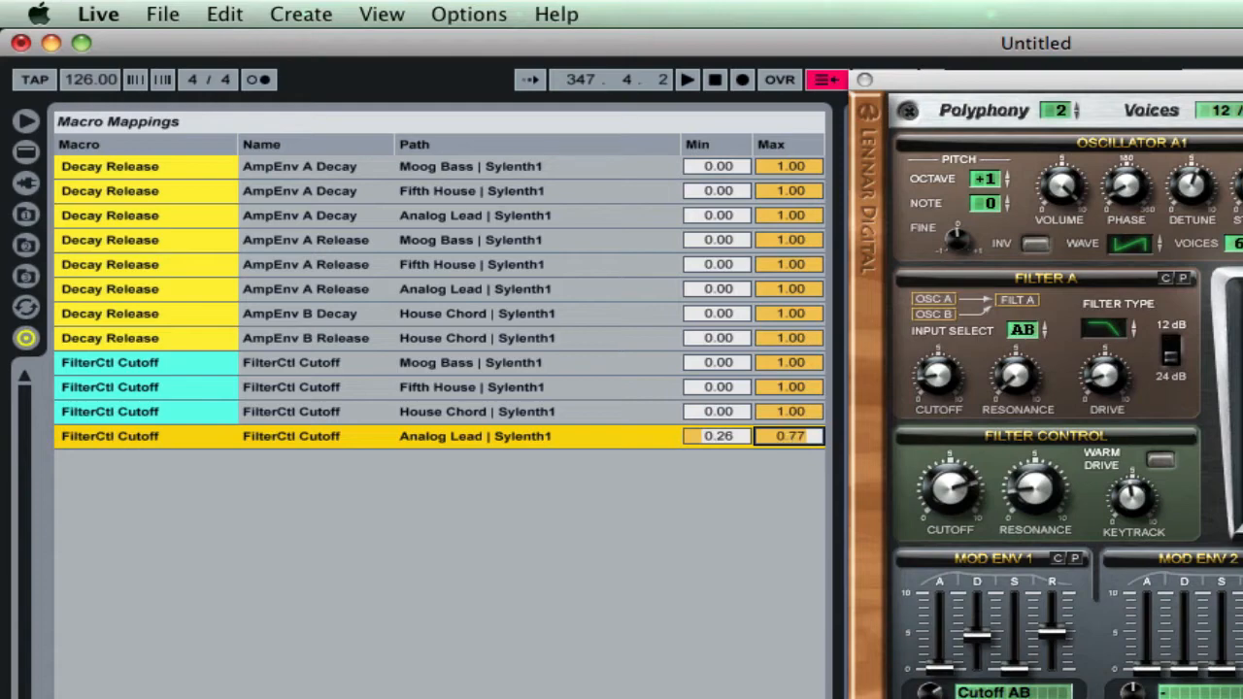
{"action": "left_click_drag", "start_coordinate": [788, 436], "coordinate": [788, 438]}
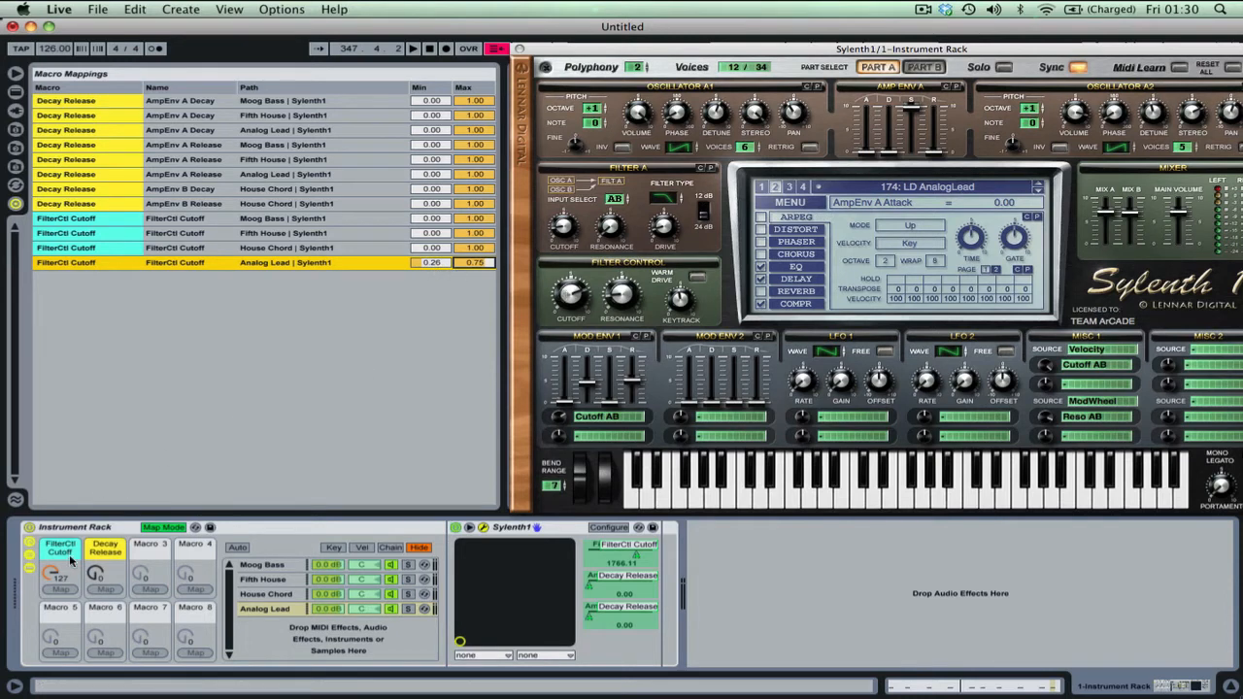
Sweep the FilterCtl Cutoff macro down to 0 and back up to 127 to test the limited Analog Lead cutoff range
{"action": "left_click_drag", "start_coordinate": [51, 573], "coordinate": [52, 680]}
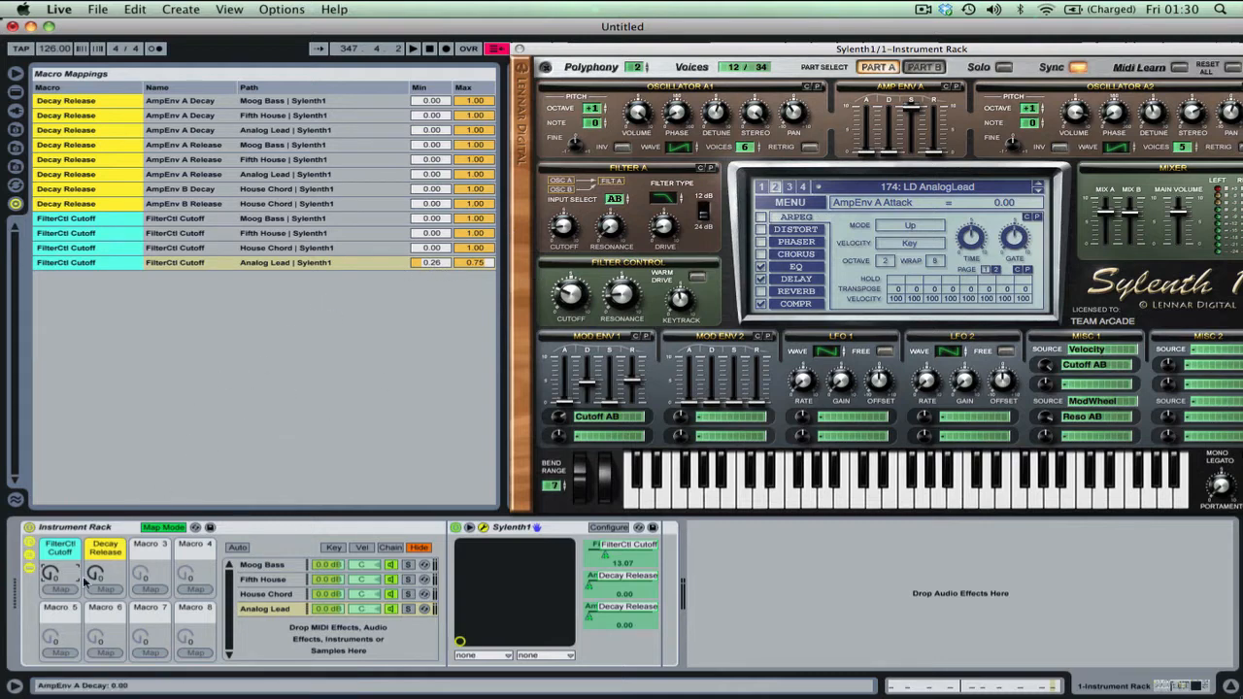
{"action": "left_click_drag", "start_coordinate": [53, 577], "coordinate": [54, 498]}
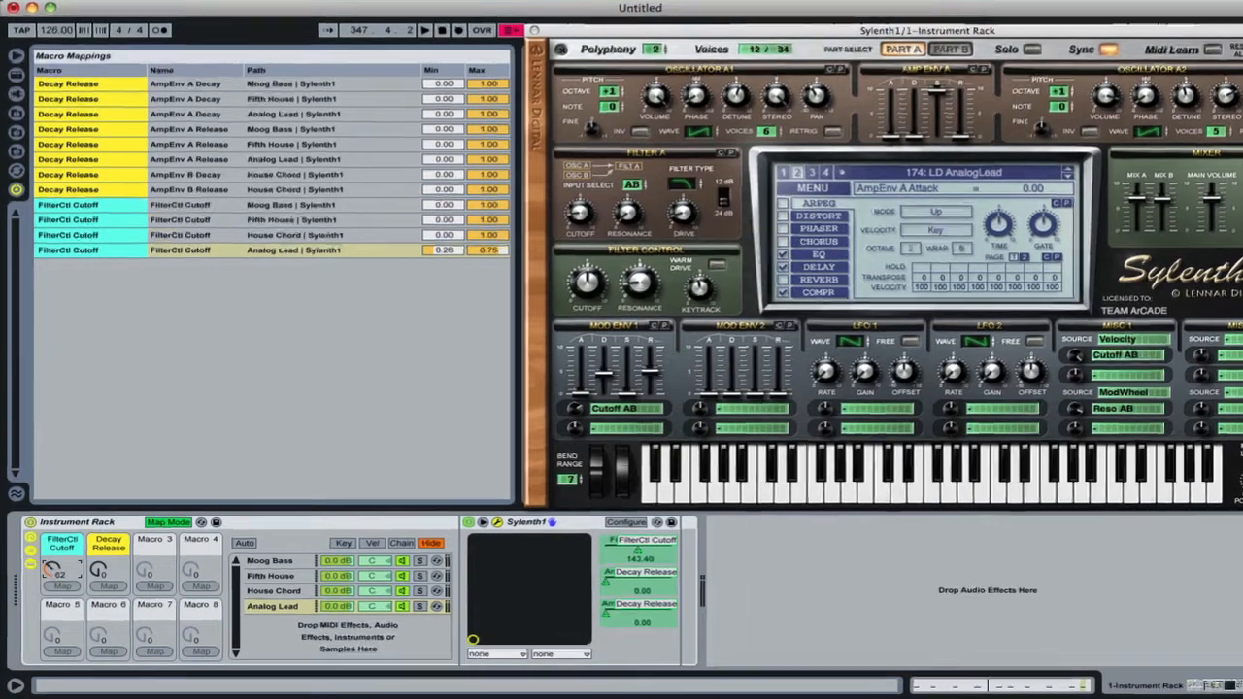
{"action": "left_click_drag", "start_coordinate": [54, 574], "coordinate": [53, 511]}
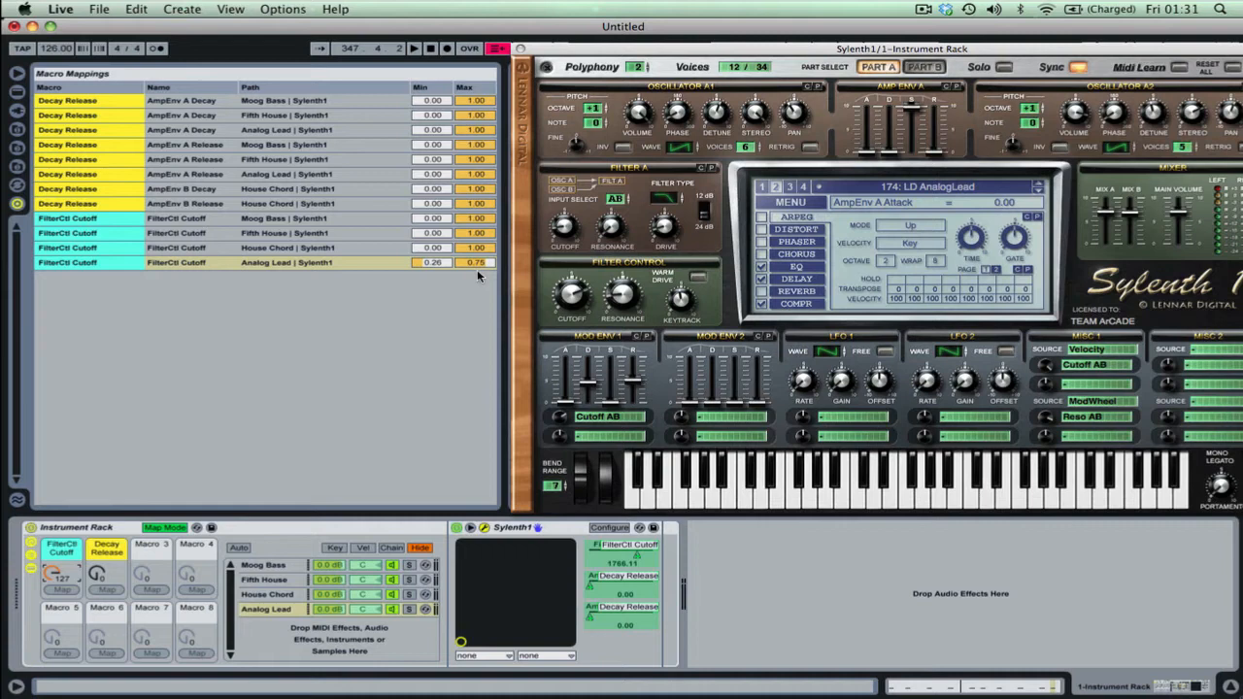
Widen the Analog Lead filter cutoff mapping range to Min 0.02 and Max 1.00
{"action": "left_click_drag", "start_coordinate": [447, 262], "coordinate": [482, 336]}
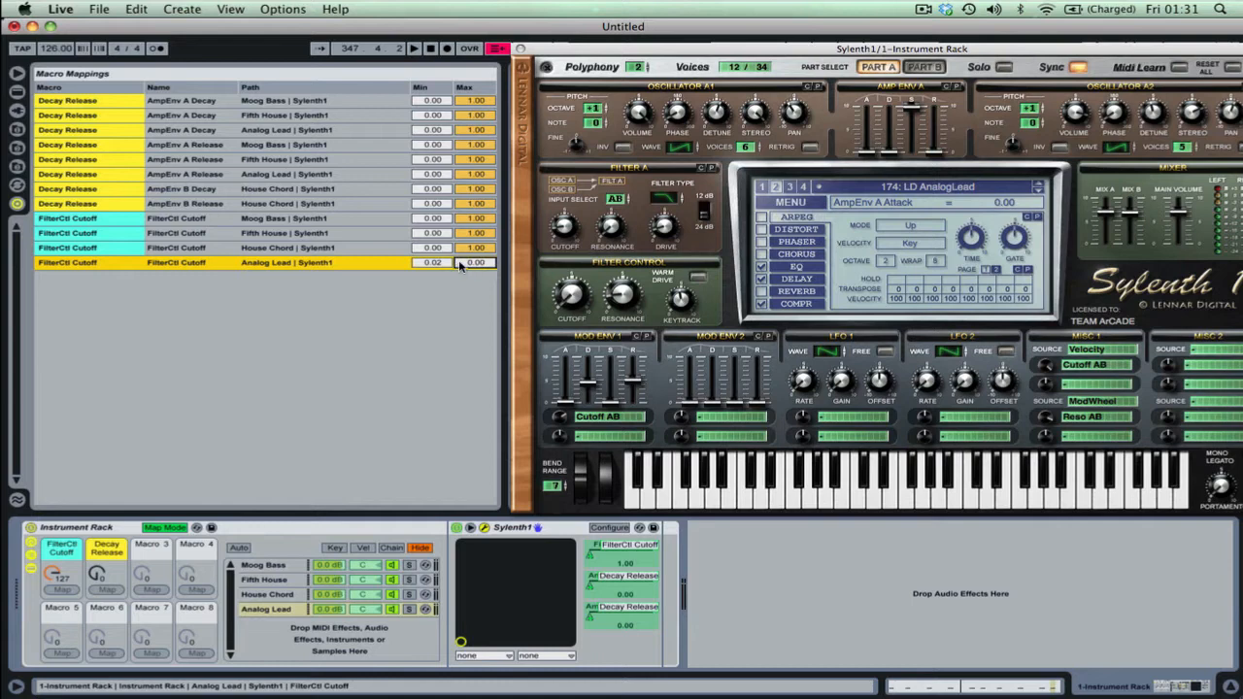
{"action": "left_click_drag", "start_coordinate": [459, 265], "coordinate": [459, 168]}
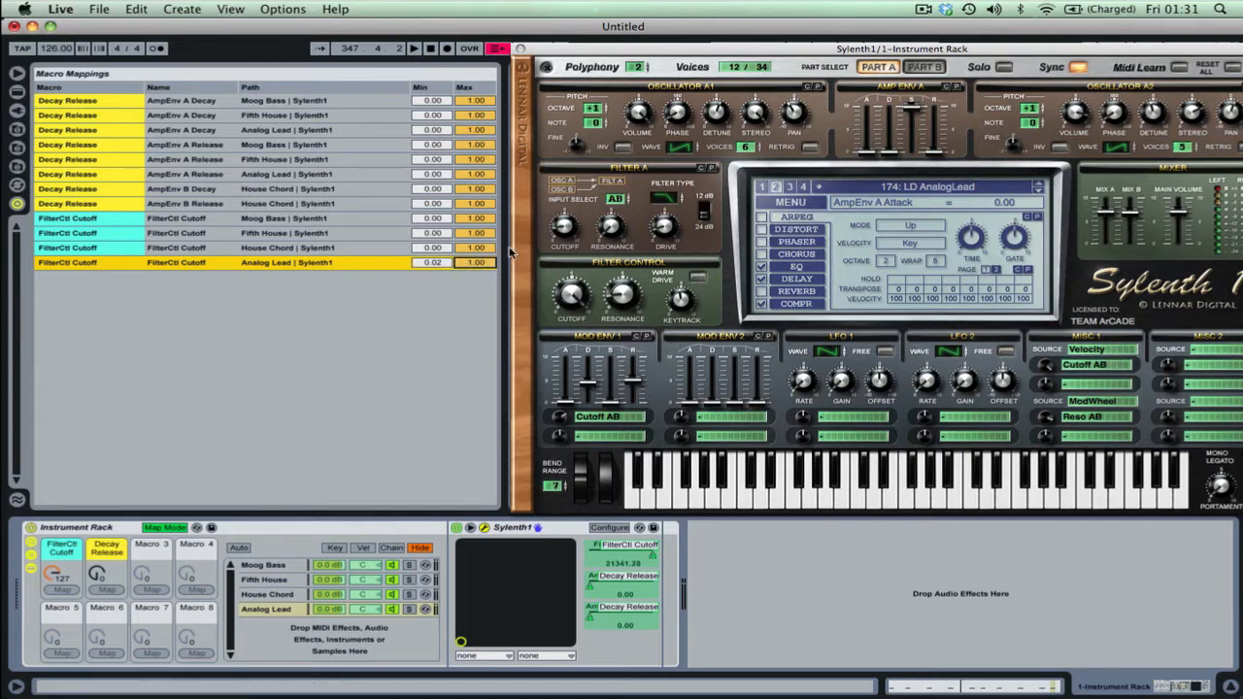
Narrow the mapping list and its Path column, keeping the Min and Max columns in view
{"action": "left_click_drag", "start_coordinate": [505, 250], "coordinate": [496, 249]}
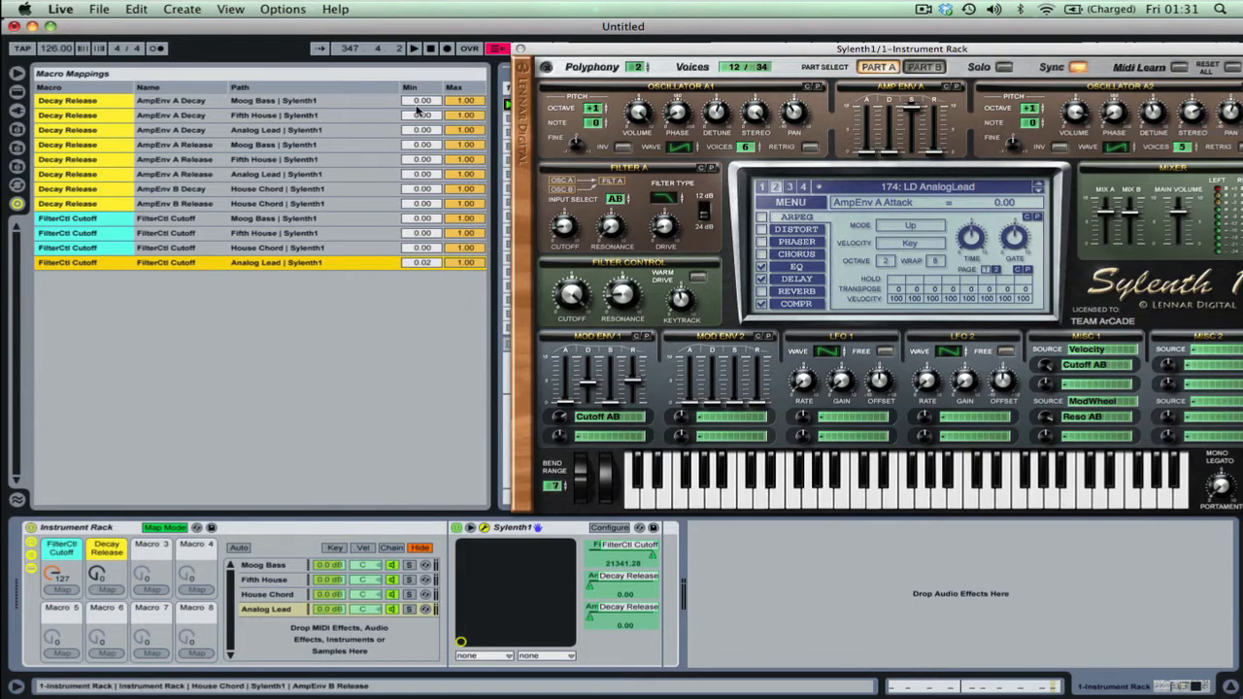
{"action": "left_click_drag", "start_coordinate": [400, 87], "coordinate": [345, 87]}
{"action": "left_click_drag", "start_coordinate": [495, 160], "coordinate": [439, 159]}
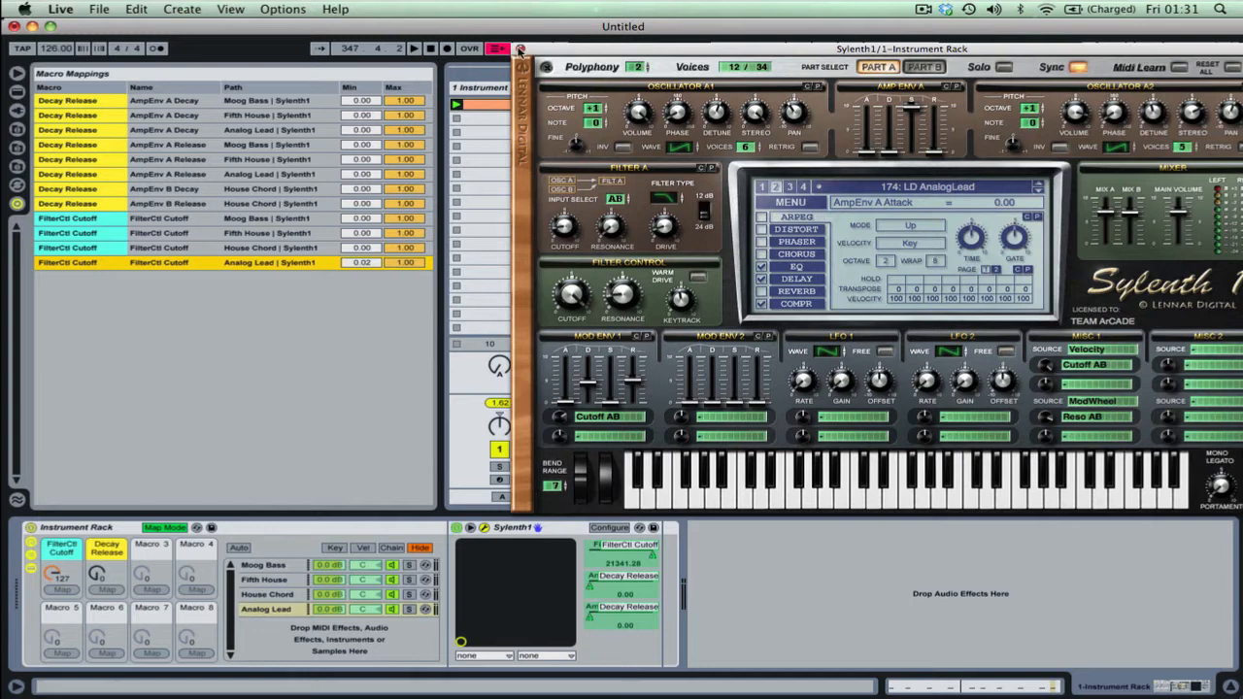
Close the Analog Lead Sylenth1 window and leave the rack's macro map mode
{"action": "left_click", "coordinate": [519, 49]}
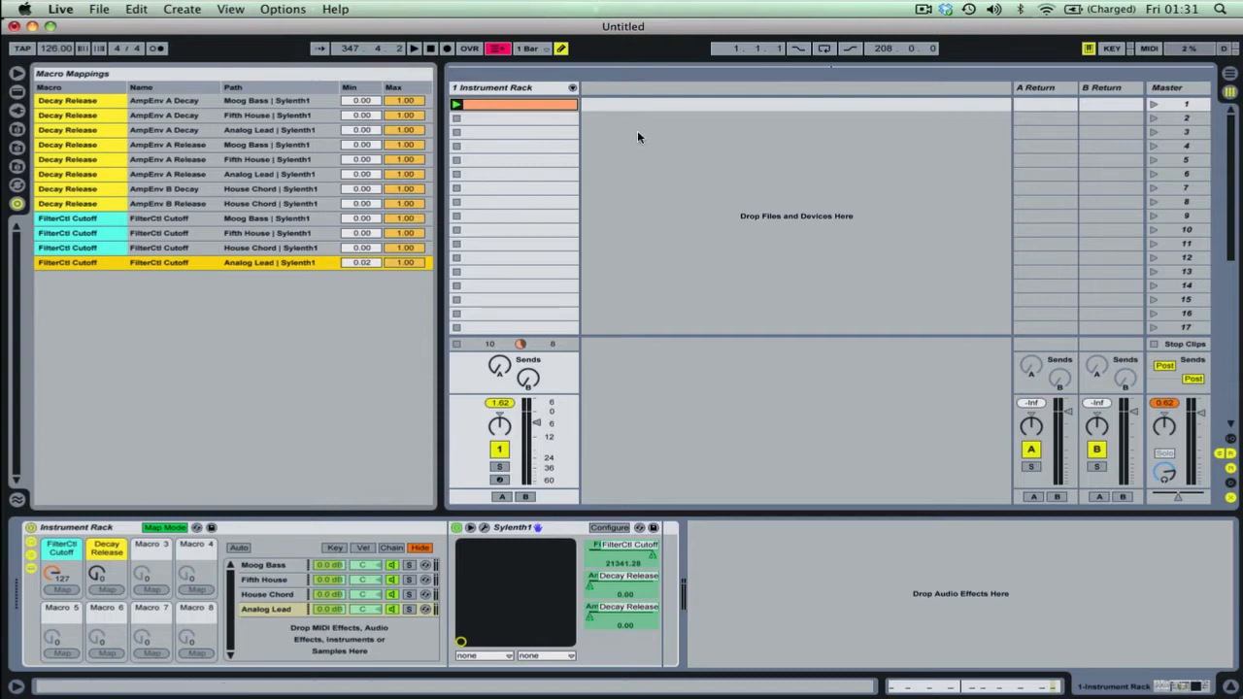
{"action": "left_click", "coordinate": [794, 551]}
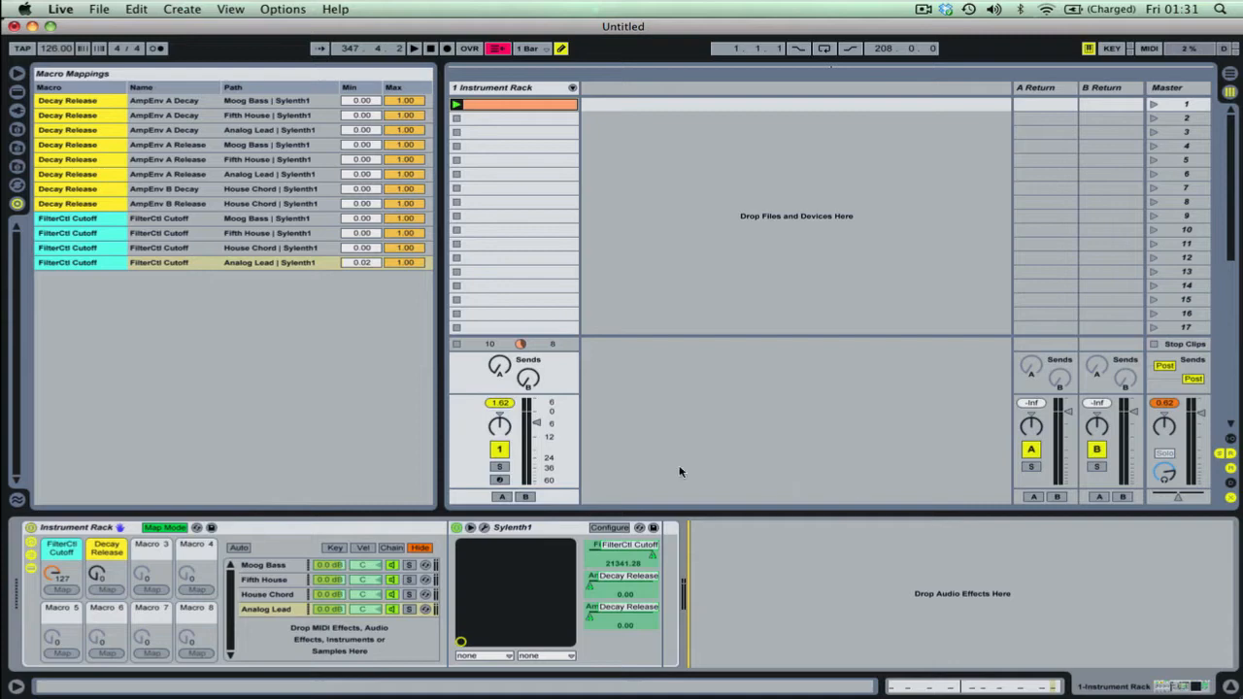
{"action": "left_click", "coordinate": [166, 527]}
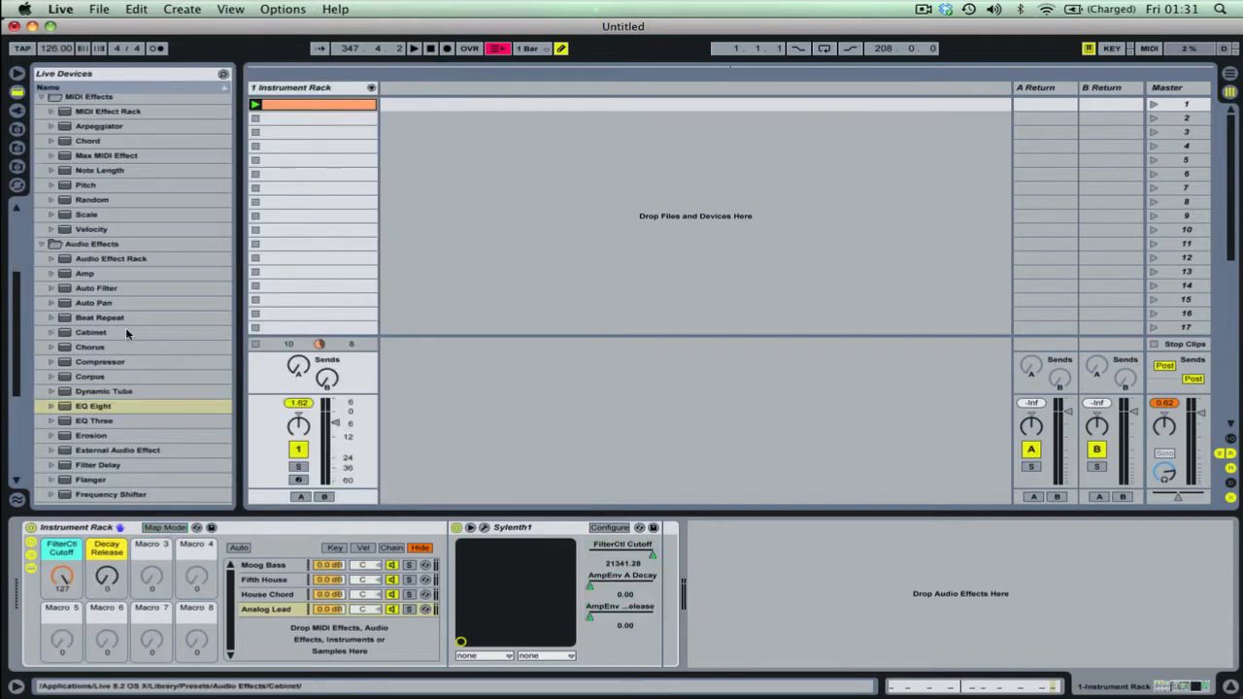
Add a Reverb audio effect to the track, directly after the Instrument Rack
{"action": "scroll", "coordinate": [121, 313], "scroll_direction": "down", "scroll_amount": 3}
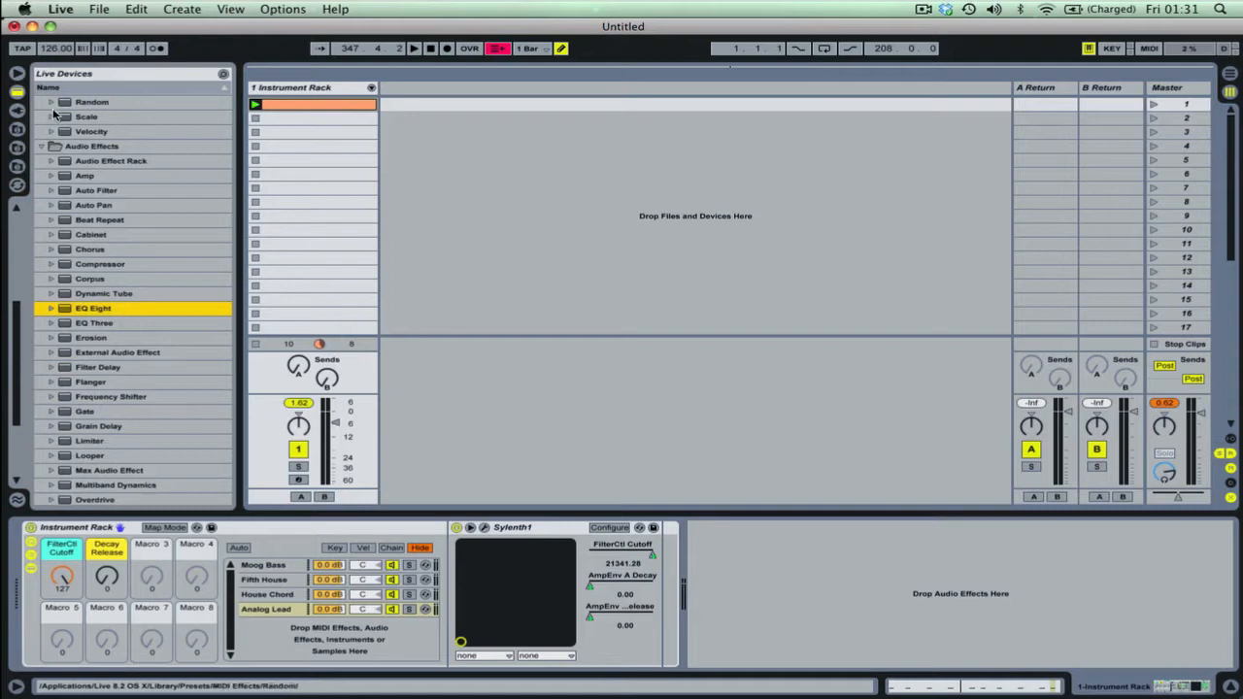
{"action": "scroll", "coordinate": [56, 114], "scroll_direction": "down", "scroll_amount": 5}
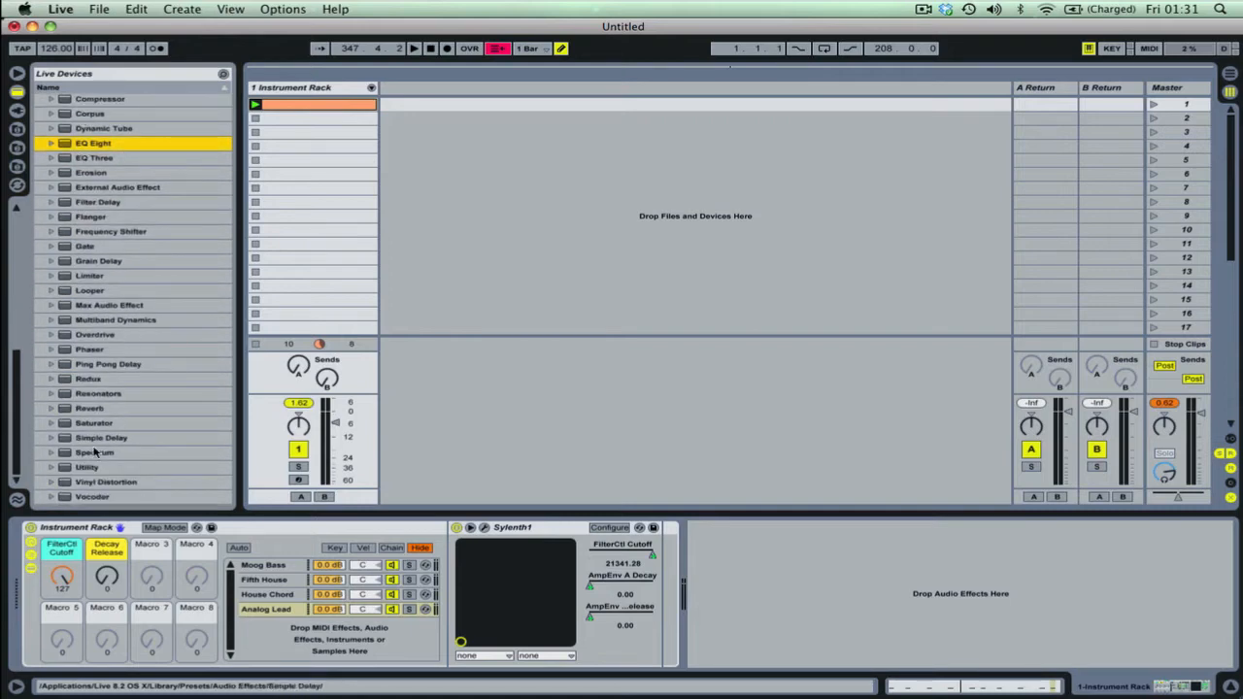
{"action": "left_click", "coordinate": [85, 409]}
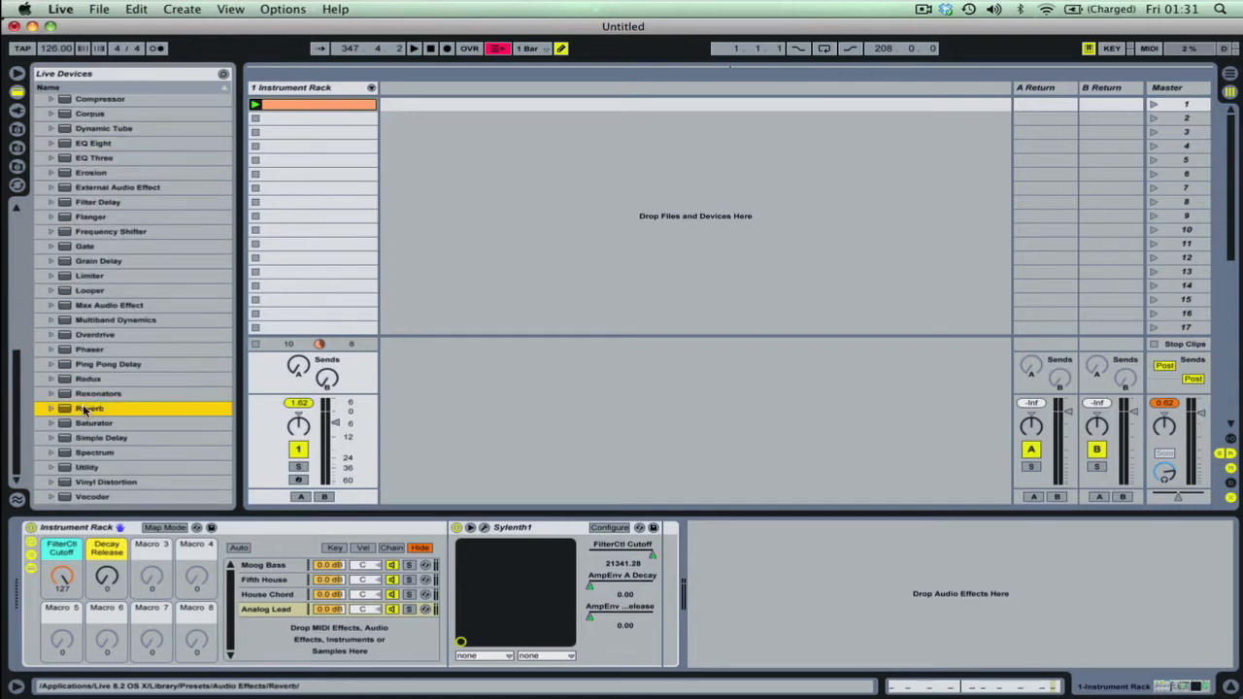
{"action": "left_click_drag", "start_coordinate": [85, 409], "coordinate": [277, 415]}
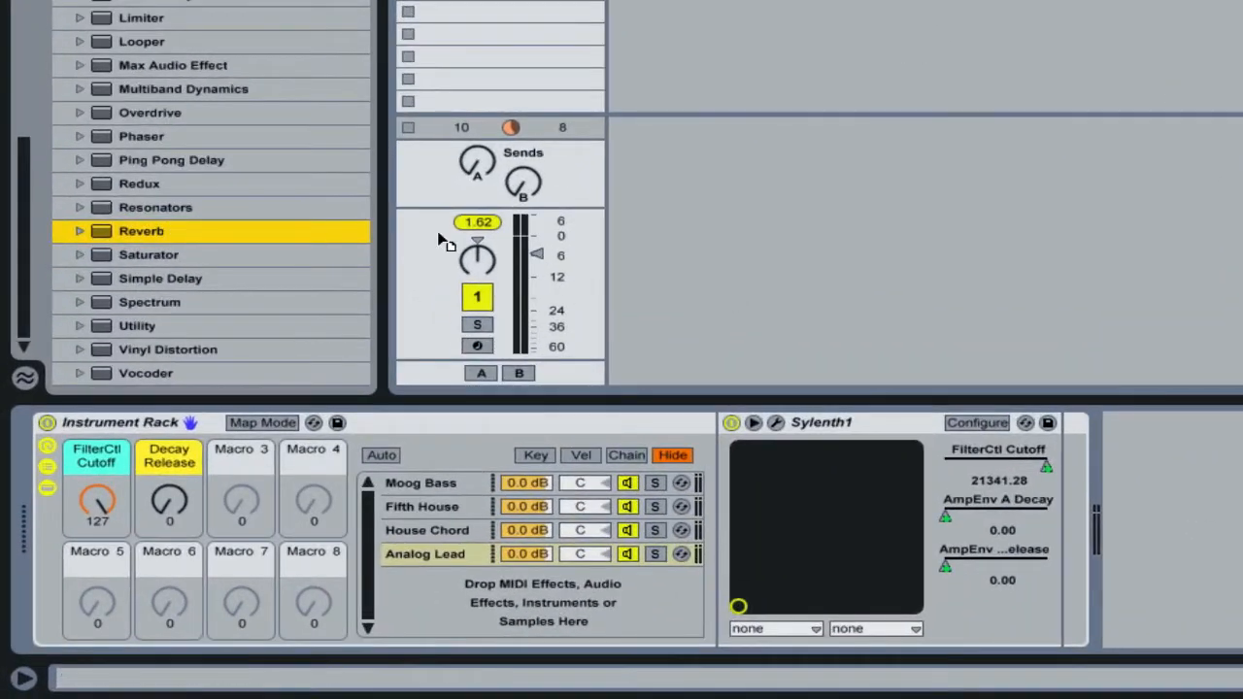
{"action": "left_click_drag", "start_coordinate": [438, 235], "coordinate": [1156, 475]}
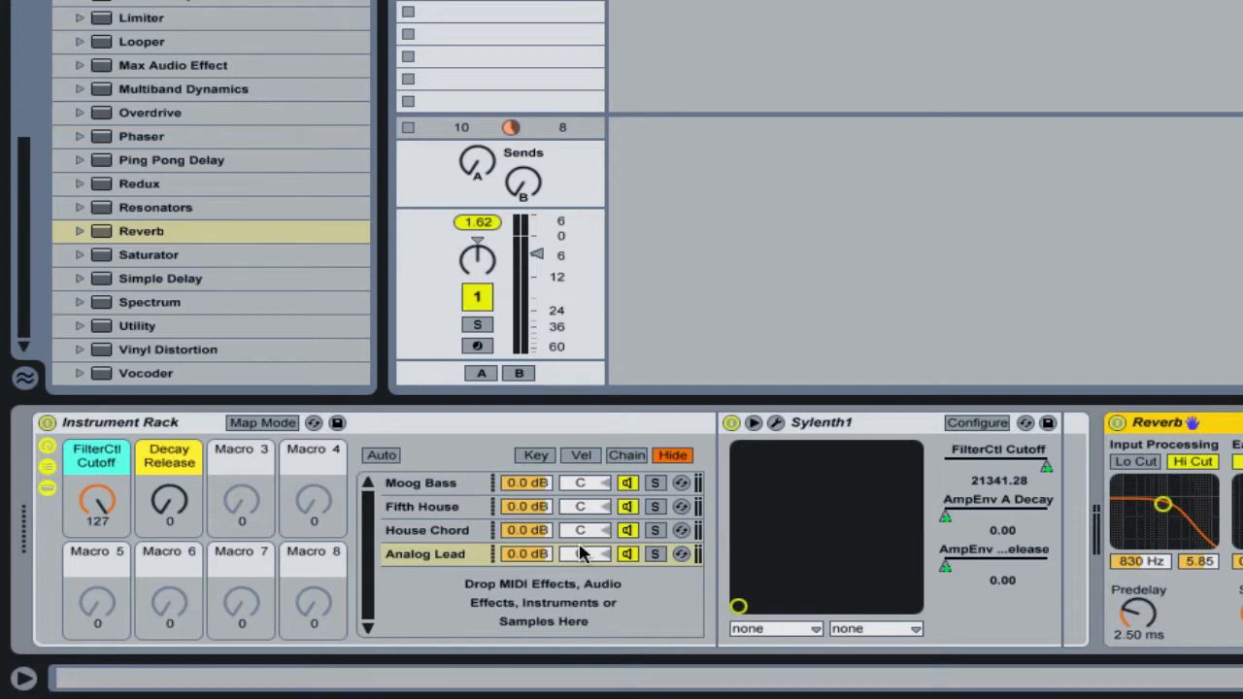
Check the Reverb against each of the four chains and move it inside the rack, after Sylenth1 in the Analog Lead chain
{"action": "left_click", "coordinate": [447, 485]}
{"action": "left_click", "coordinate": [440, 510]}
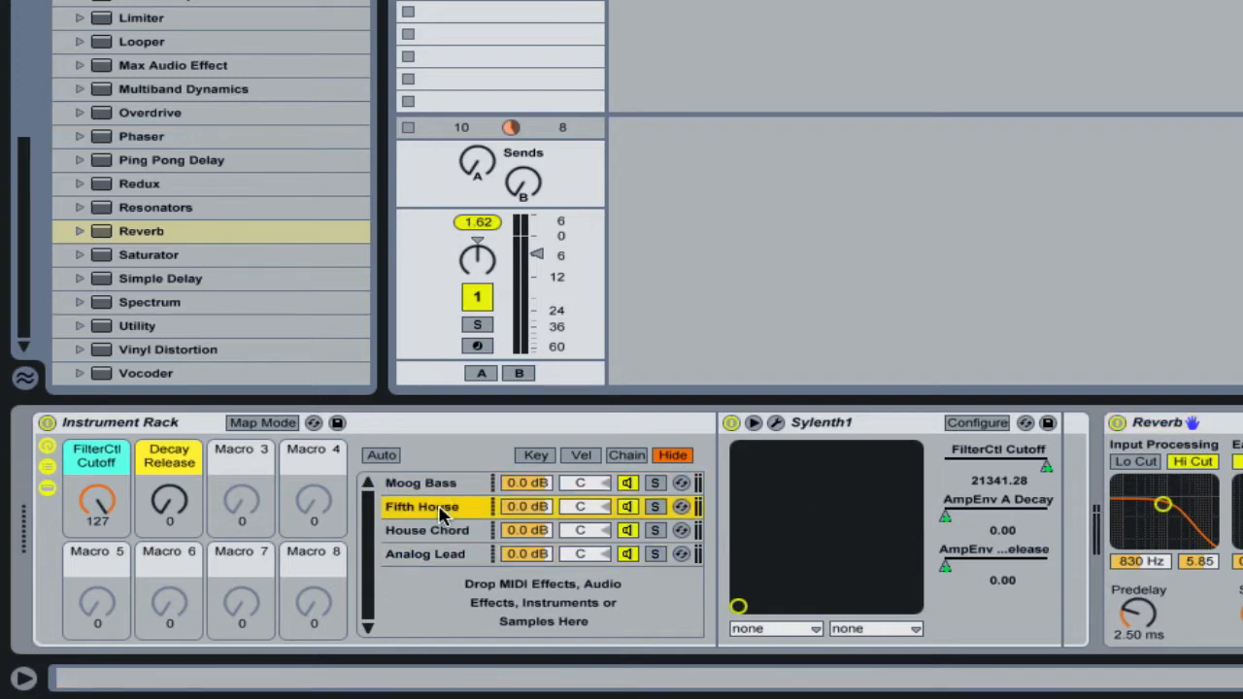
{"action": "left_click", "coordinate": [443, 534]}
{"action": "left_click", "coordinate": [445, 563]}
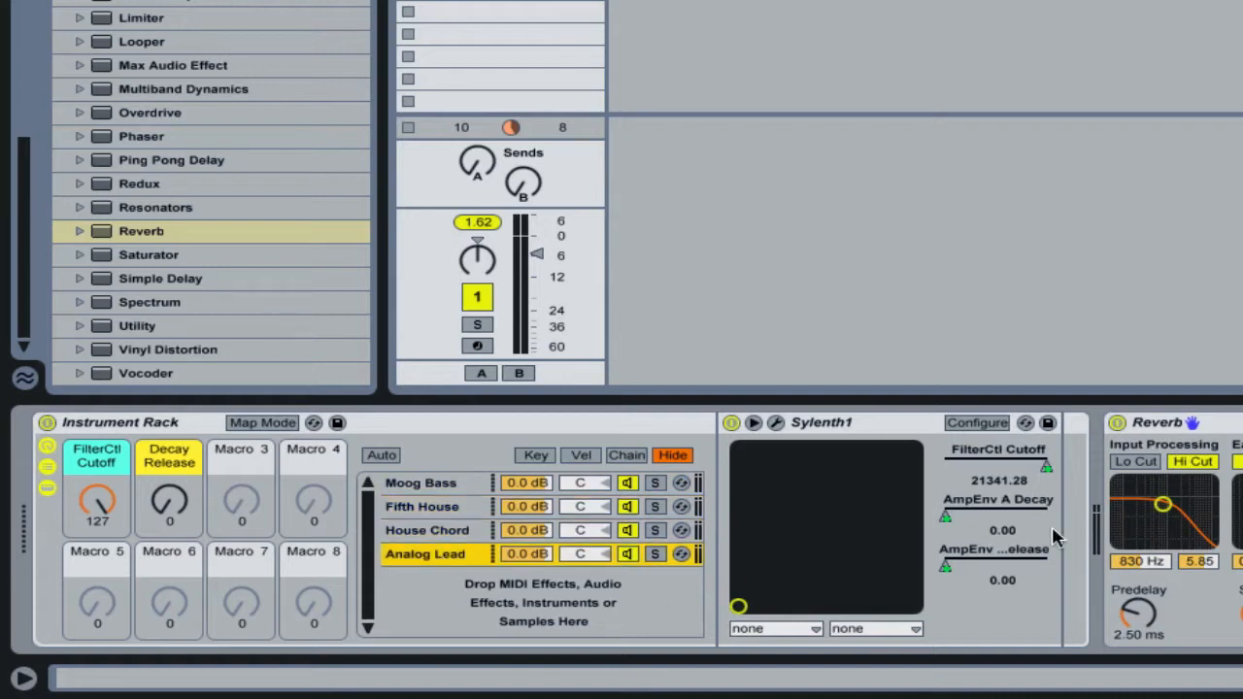
{"action": "left_click", "coordinate": [1191, 423]}
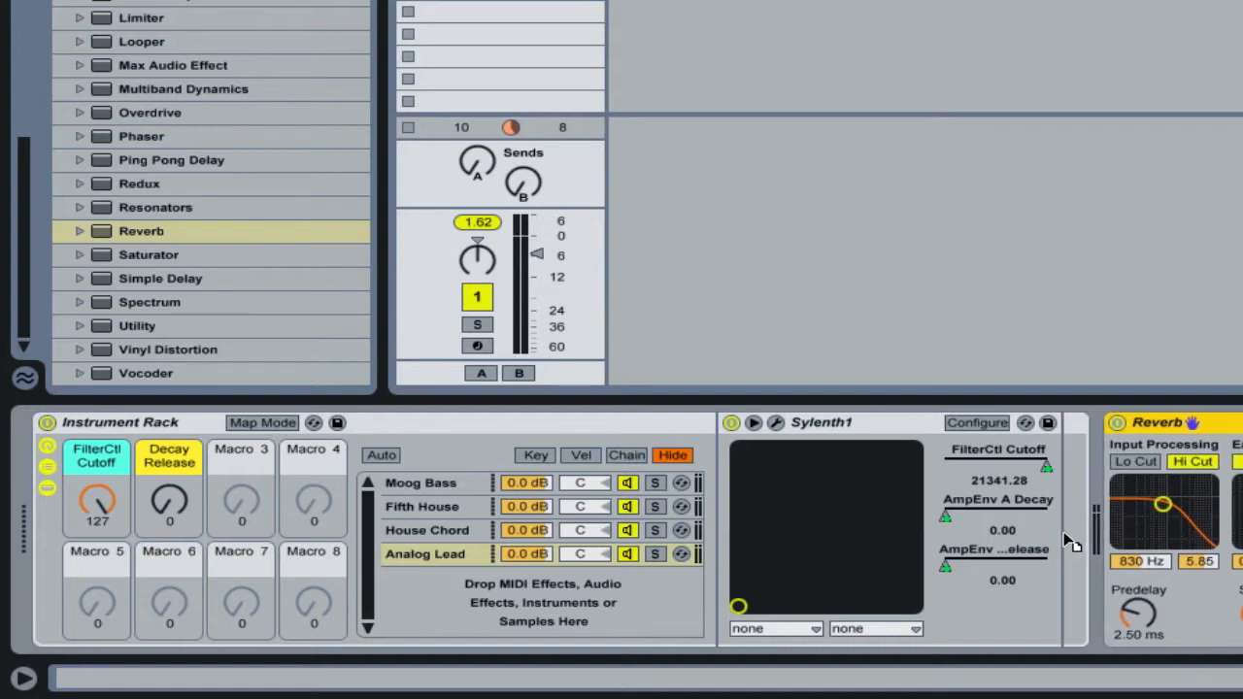
{"action": "mouse_move", "coordinate": [1066, 536]}
{"action": "left_mouse_down"}
{"action": "mouse_move", "coordinate": [1058, 513]}
{"action": "mouse_move", "coordinate": [1063, 532]}
{"action": "left_mouse_up"}
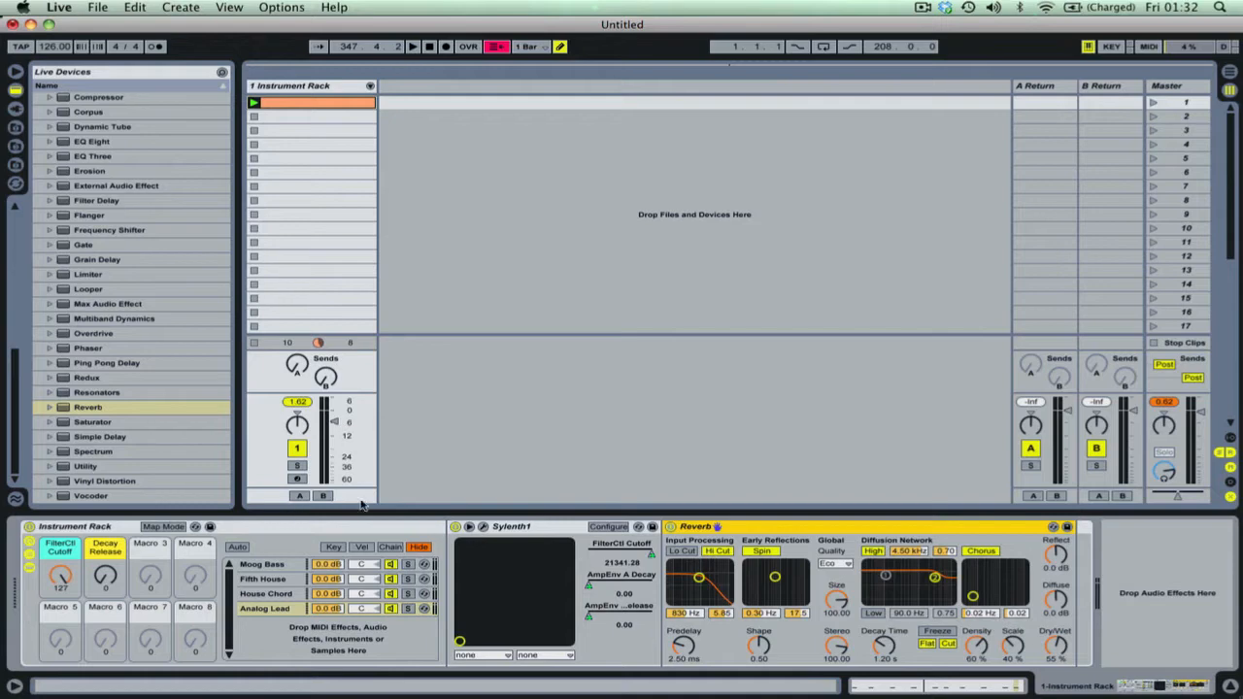
Map the Analog Lead Reverb's Decay Time and Dry/Wet to Macro 3 and leave macro map mode
{"action": "left_click", "coordinate": [164, 528]}
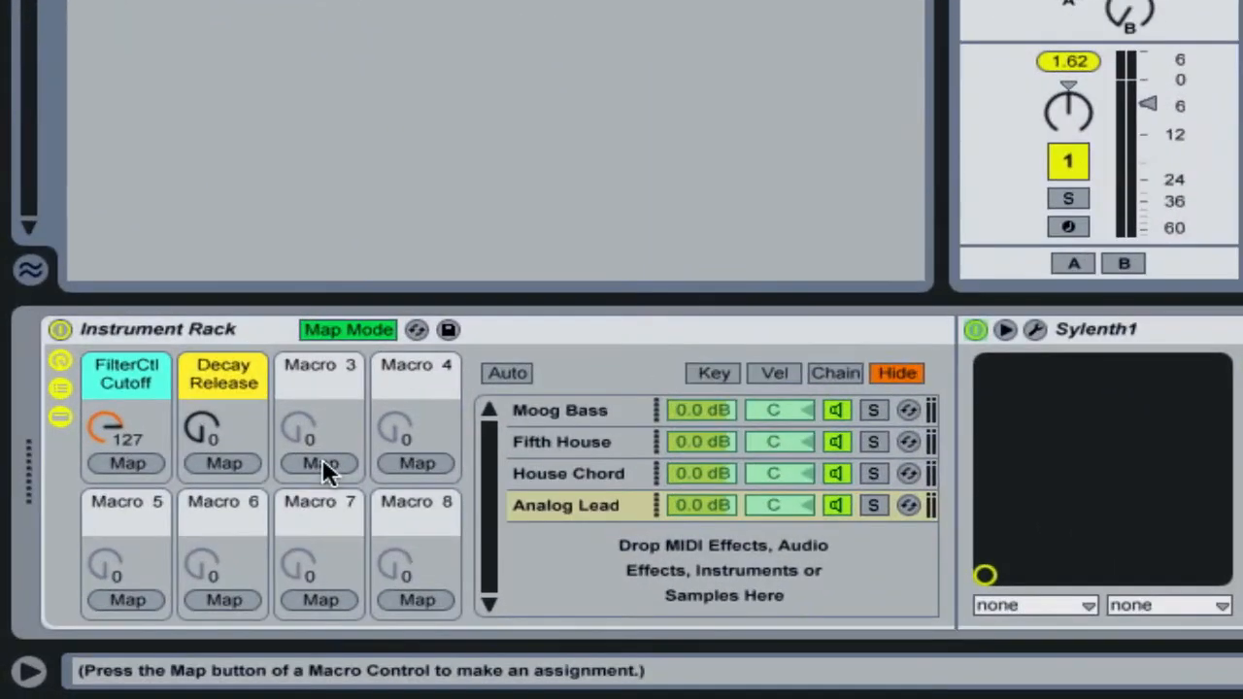
{"action": "left_click", "coordinate": [152, 589]}
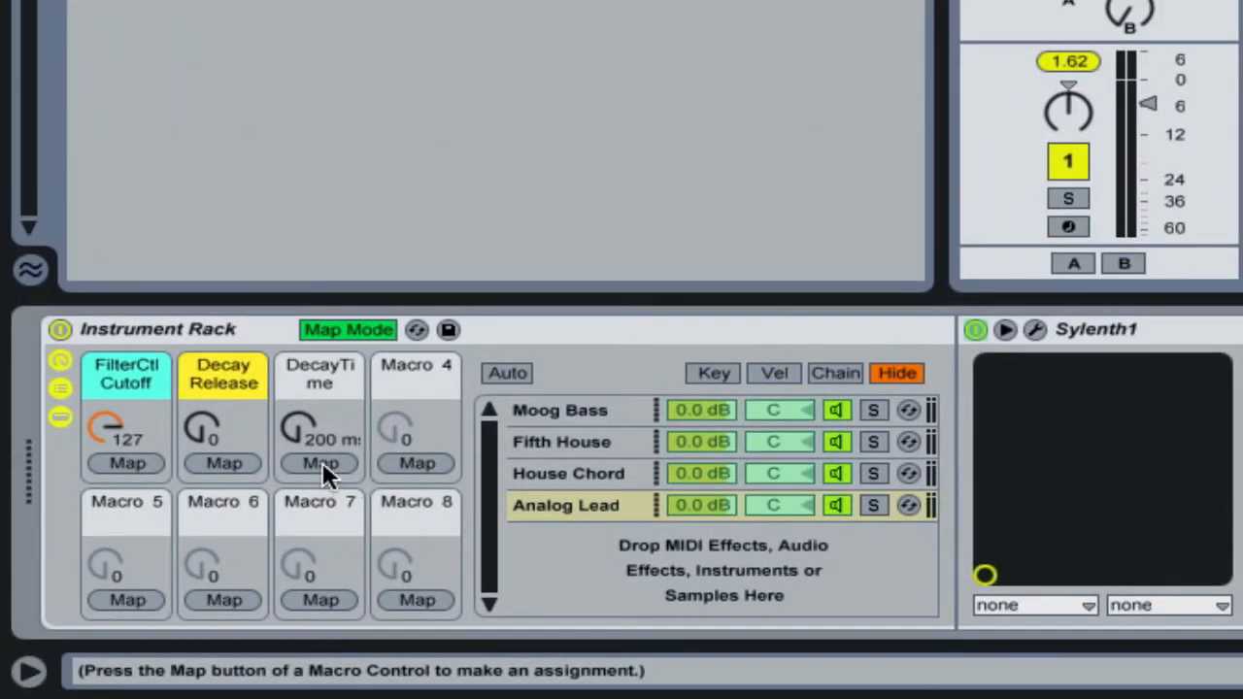
{"action": "left_click", "coordinate": [321, 463]}
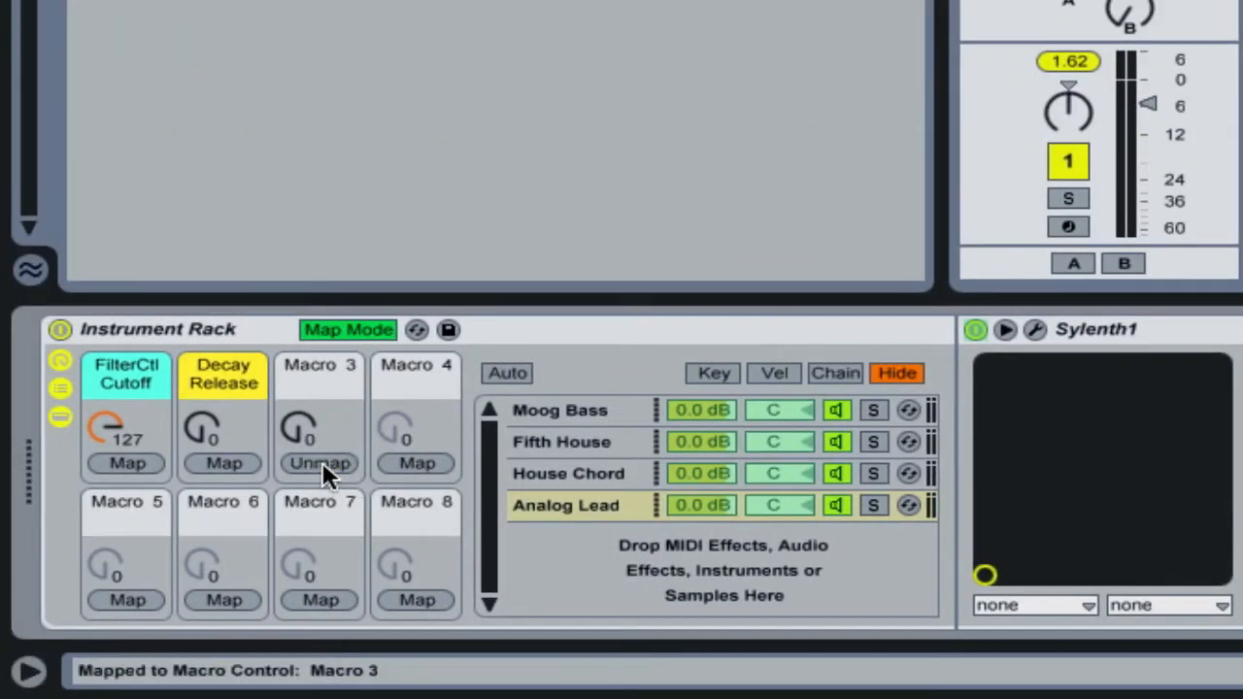
{"action": "left_click", "coordinate": [344, 328]}
{"action": "left_click", "coordinate": [343, 328]}
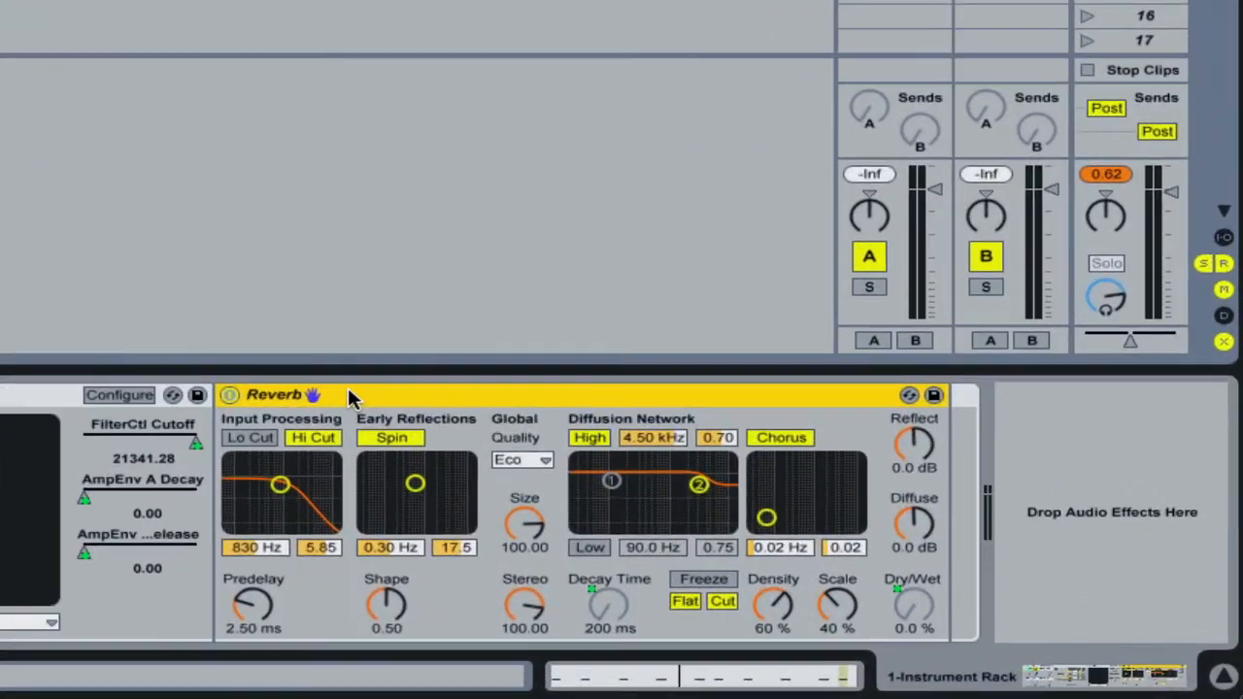
Copy the Analog Lead Reverb and paste it after Sylenth1 in the House Chord chain
{"action": "right_click", "coordinate": [737, 522]}
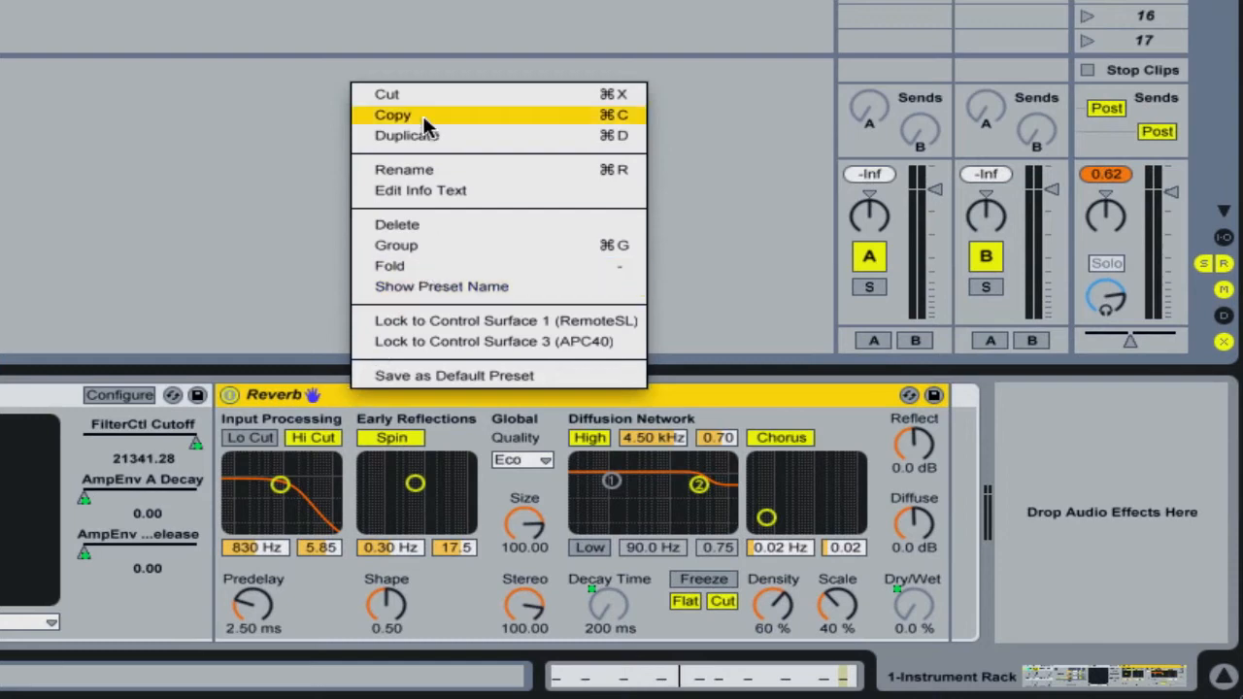
{"action": "left_click", "coordinate": [271, 386]}
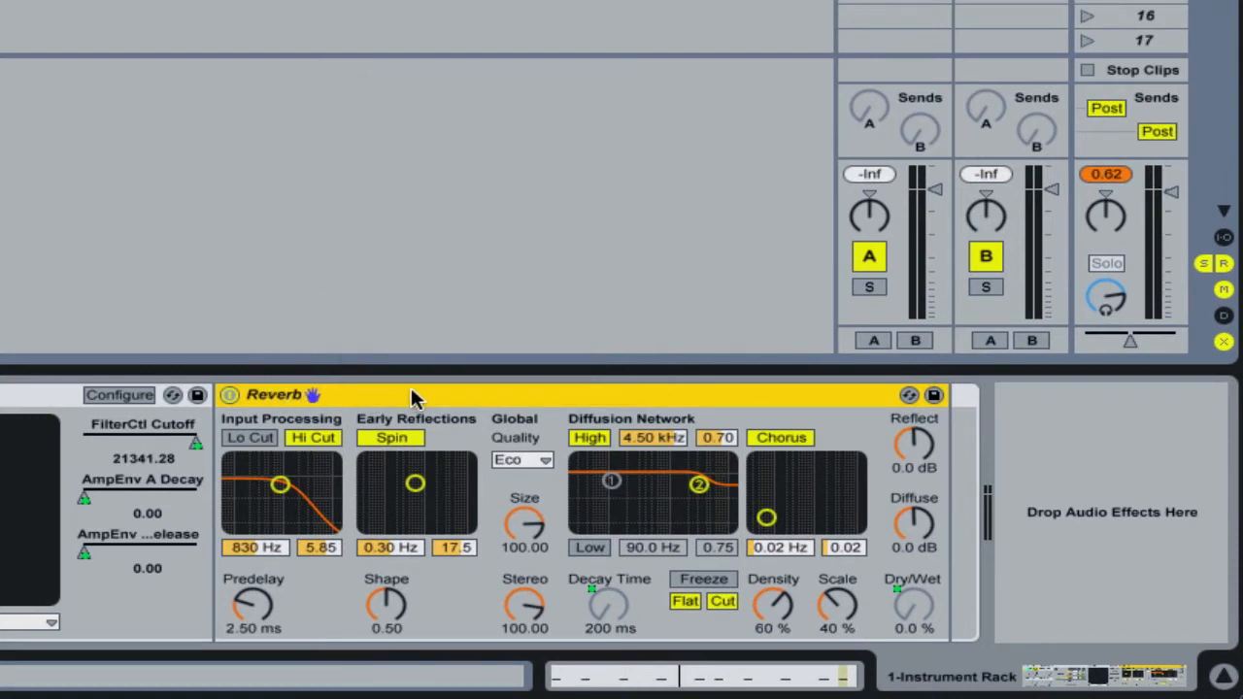
{"action": "right_click", "coordinate": [363, 392]}
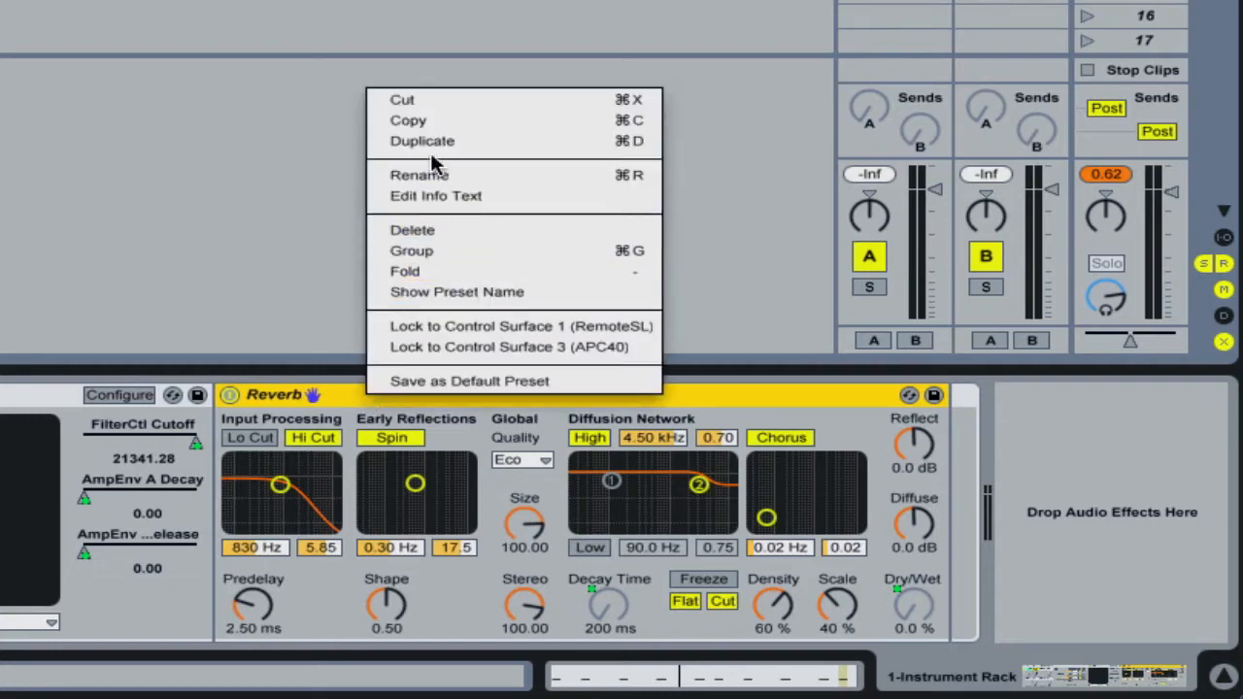
{"action": "left_click", "coordinate": [421, 122]}
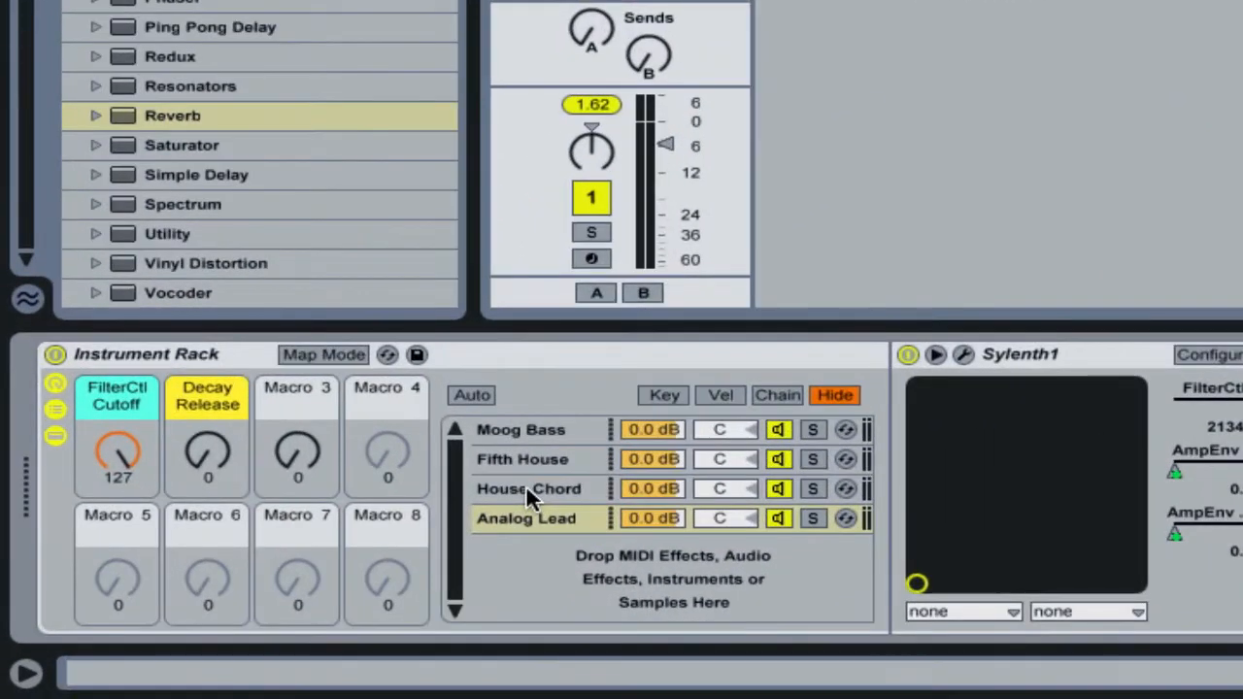
{"action": "left_click", "coordinate": [408, 540]}
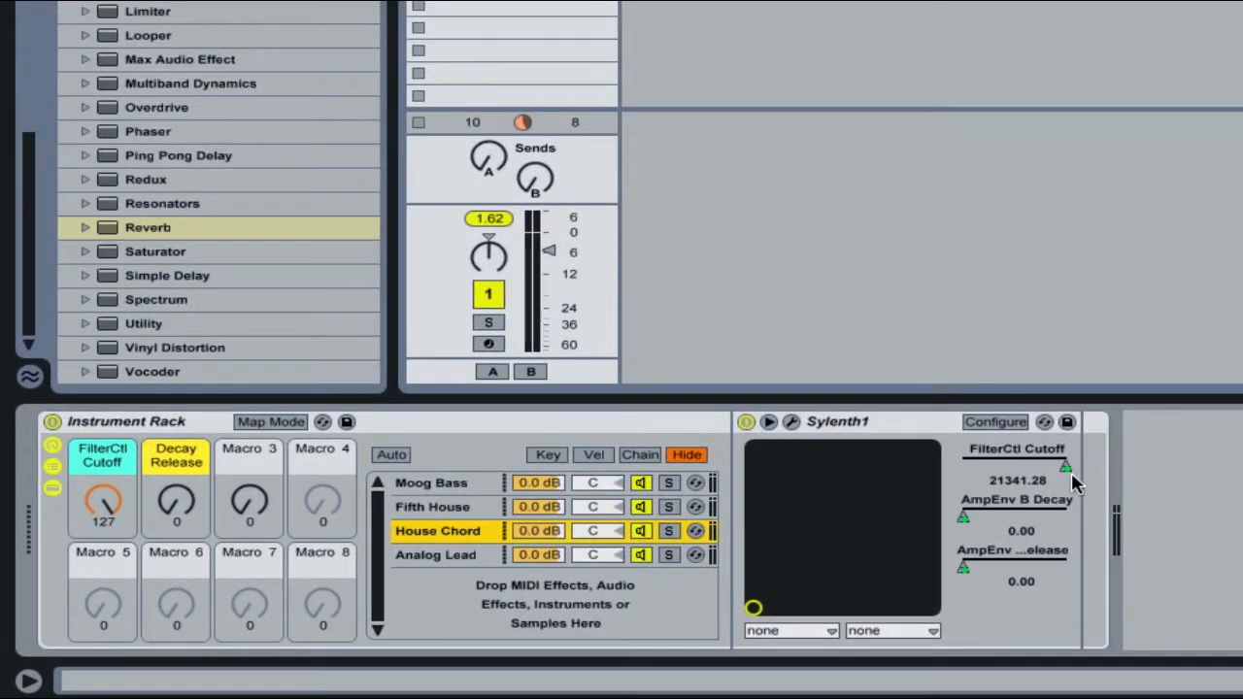
{"action": "right_click", "coordinate": [1092, 493]}
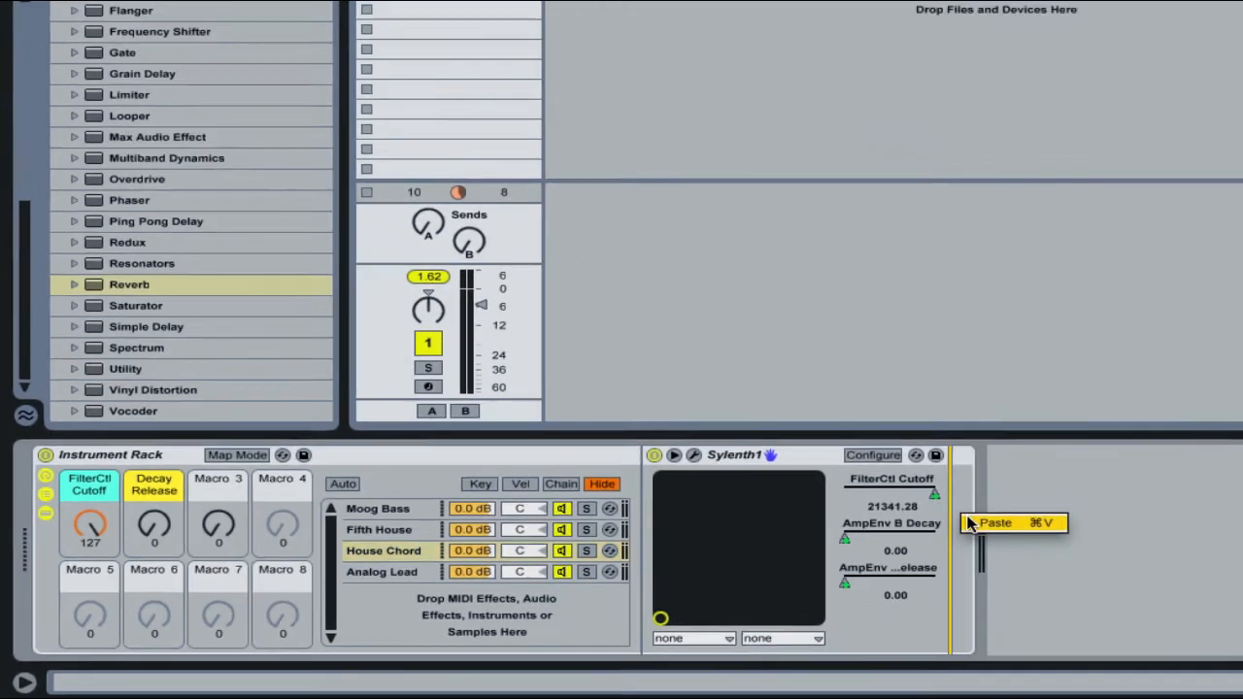
{"action": "left_click", "coordinate": [1107, 500]}
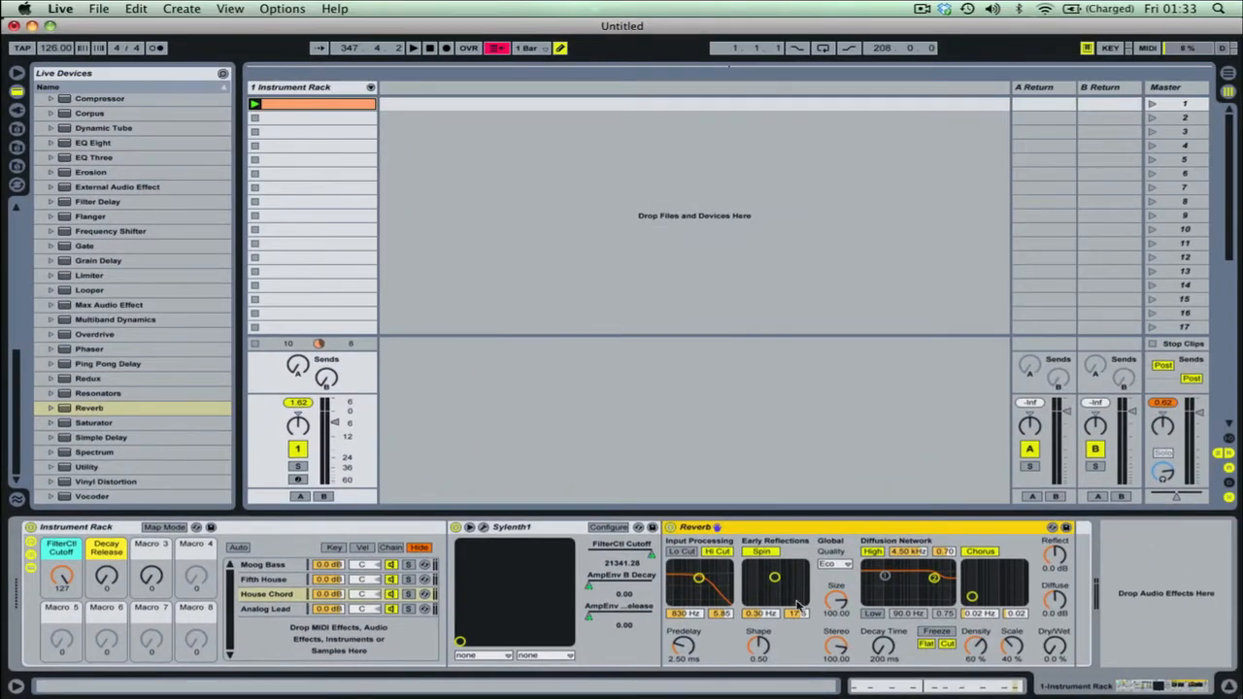
Paste the copied Reverb after Sylenth1 in the Fifth House and Moog Bass chains
{"action": "left_click", "coordinate": [252, 580]}
{"action": "left_click_drag", "start_coordinate": [252, 579], "coordinate": [668, 586]}
{"action": "right_click", "coordinate": [668, 587]}
{"action": "left_click", "coordinate": [684, 591]}
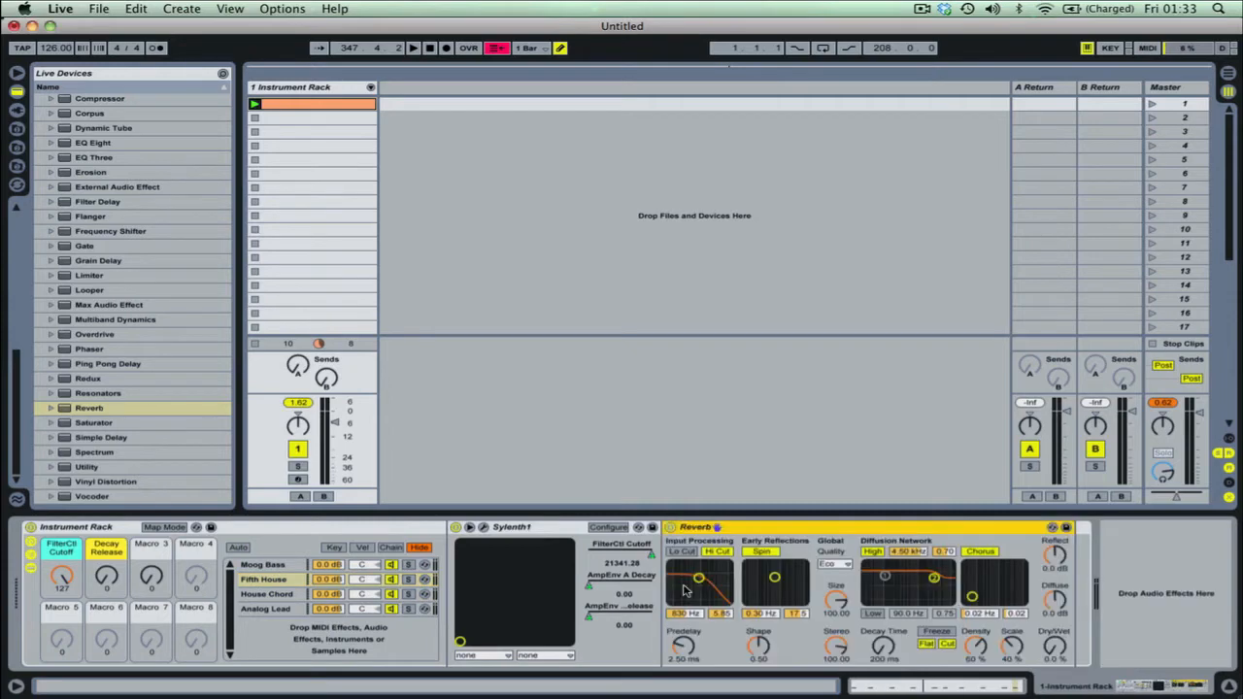
{"action": "left_click", "coordinate": [284, 567]}
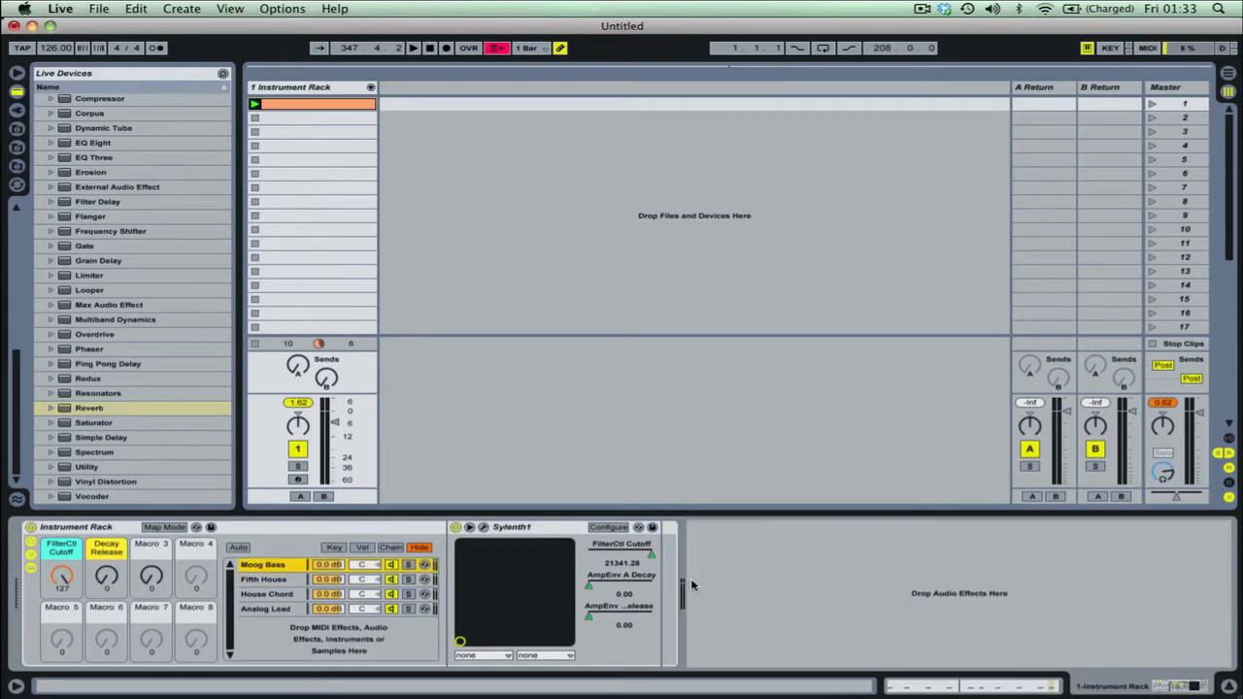
{"action": "right_click", "coordinate": [668, 584]}
{"action": "left_click", "coordinate": [679, 589]}
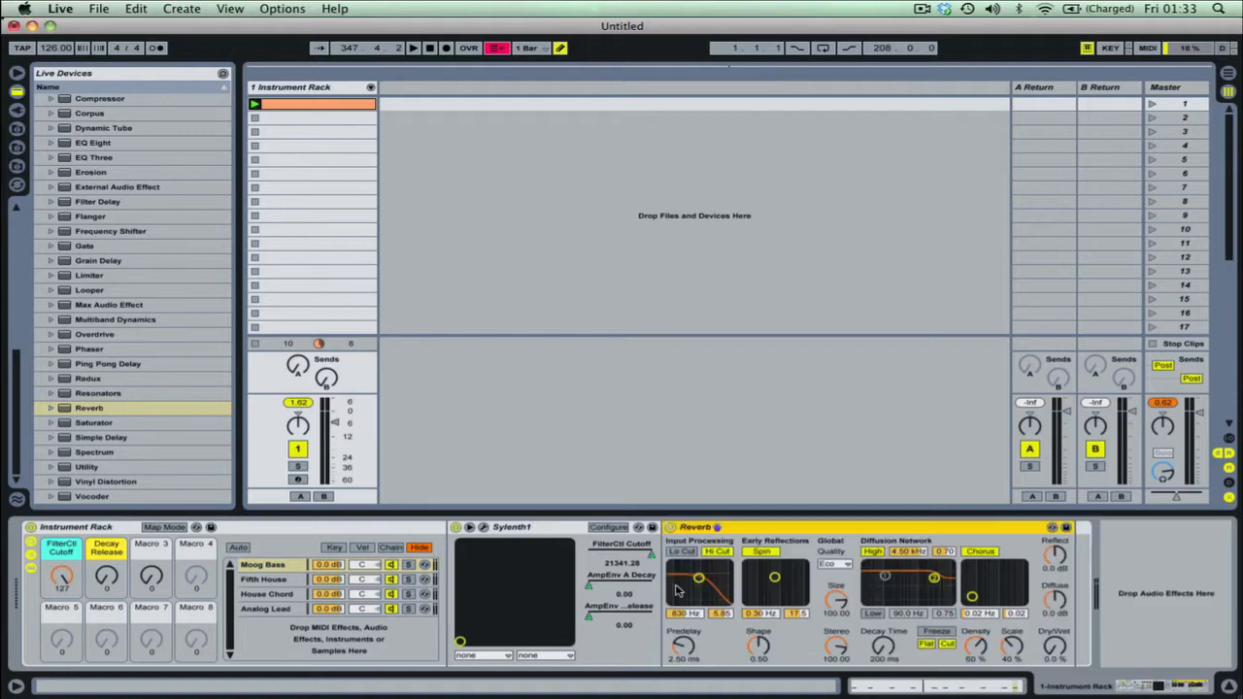
Enter macro map mode and map the House Chord Reverb's Decay Time and Dry/Wet to Macro 3
{"action": "left_click", "coordinate": [281, 608]}
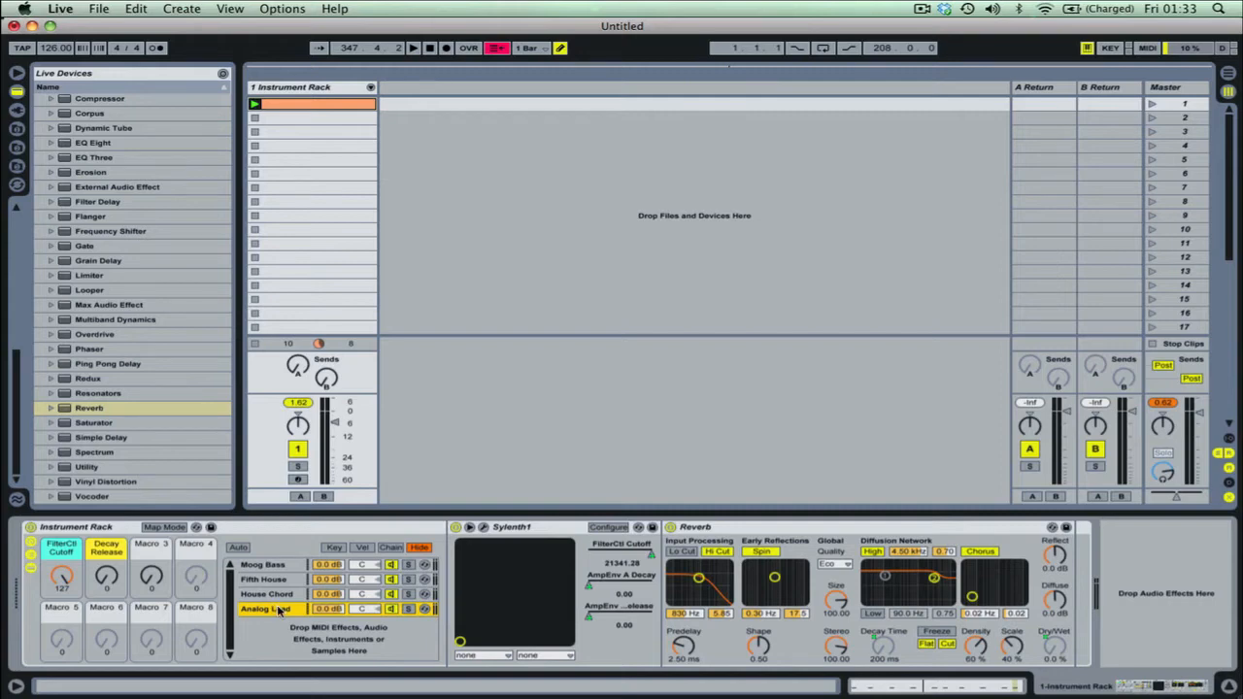
{"action": "left_click", "coordinate": [271, 595]}
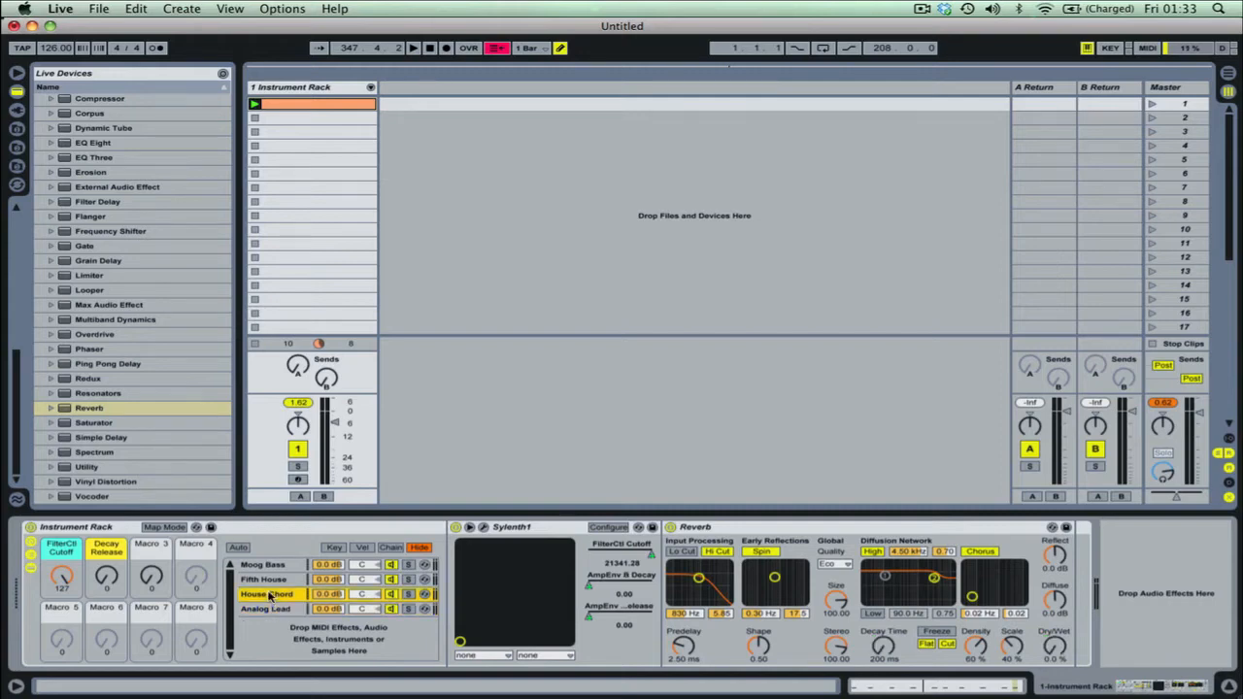
{"action": "left_click", "coordinate": [147, 527]}
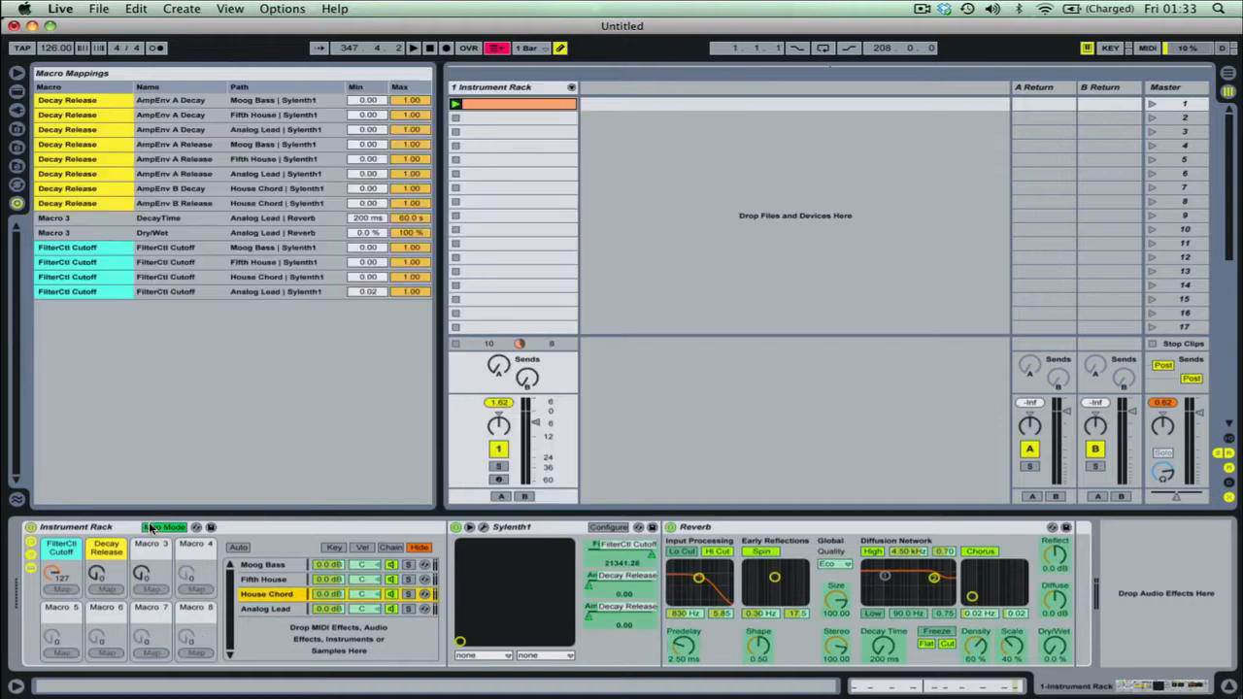
{"action": "left_click", "coordinate": [874, 636]}
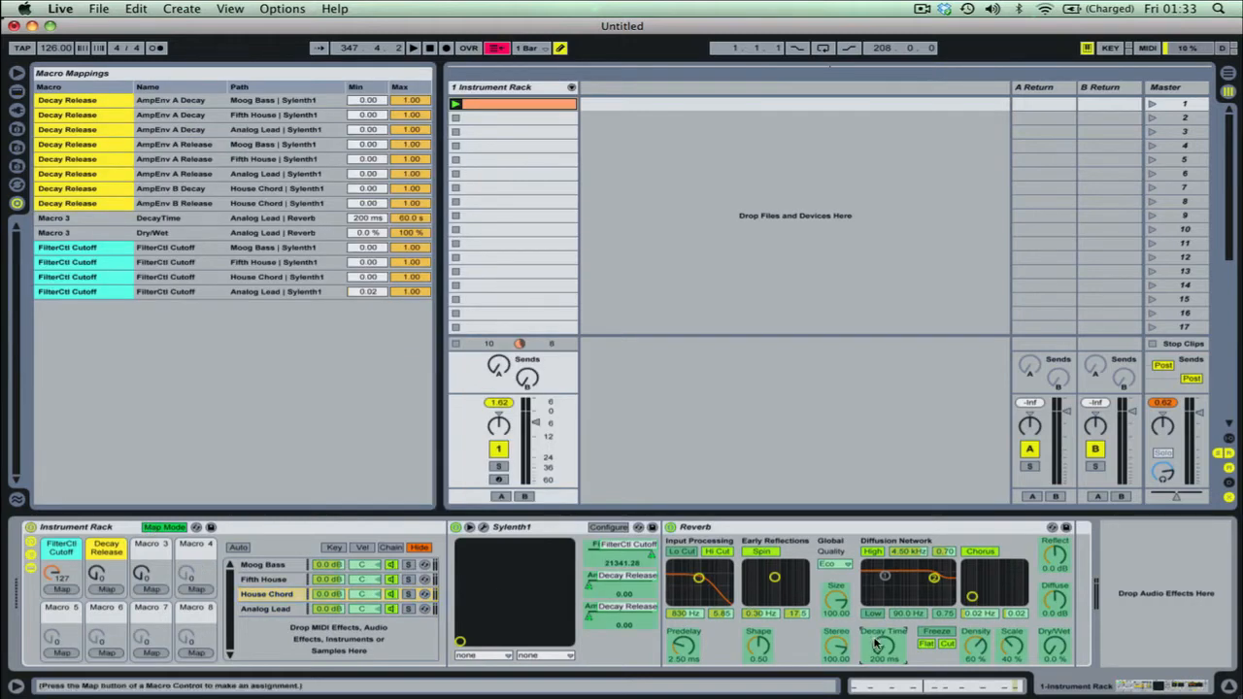
{"action": "left_click", "coordinate": [150, 589]}
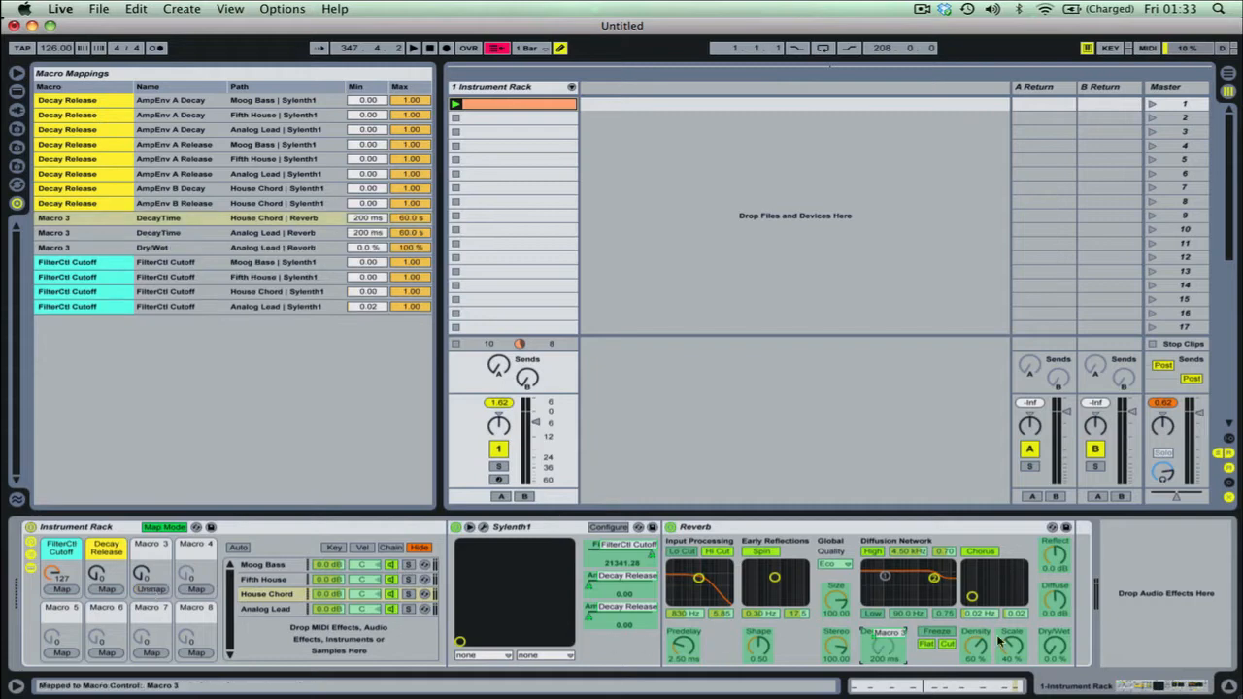
{"action": "left_click", "coordinate": [1050, 648]}
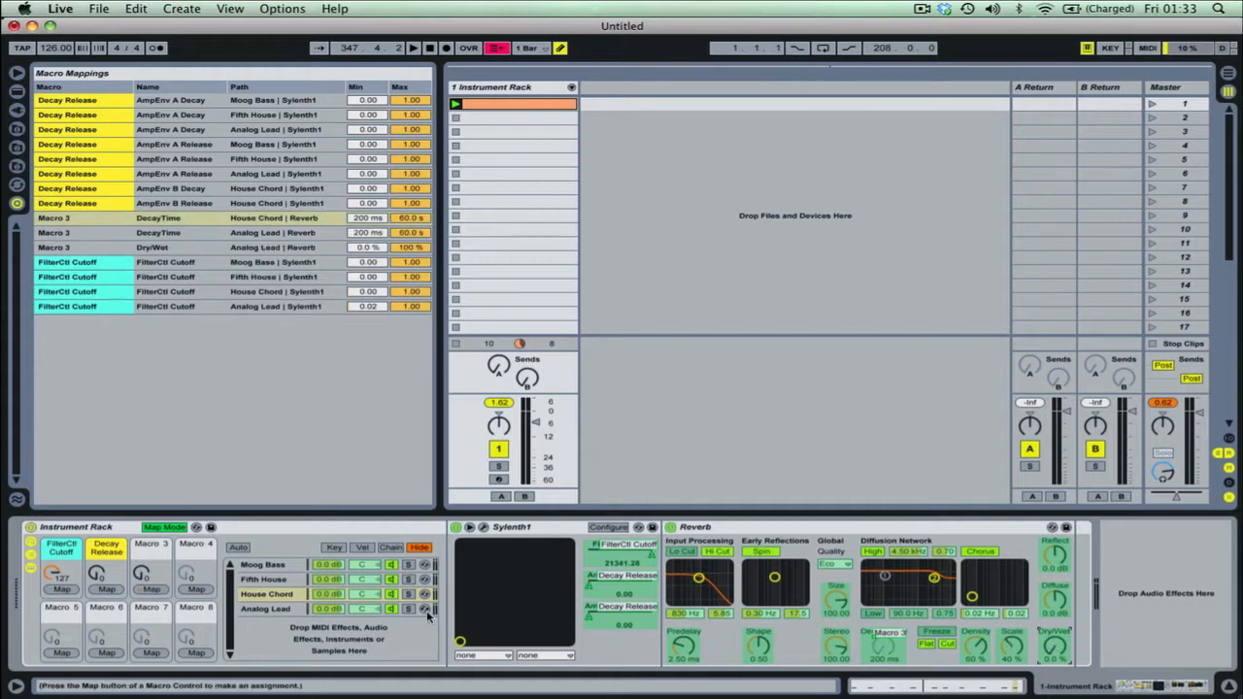
{"action": "left_click", "coordinate": [151, 589]}
Map the Fifth House Reverb's Decay Time and Dry/Wet to Macro 3
{"action": "left_click", "coordinate": [281, 579]}
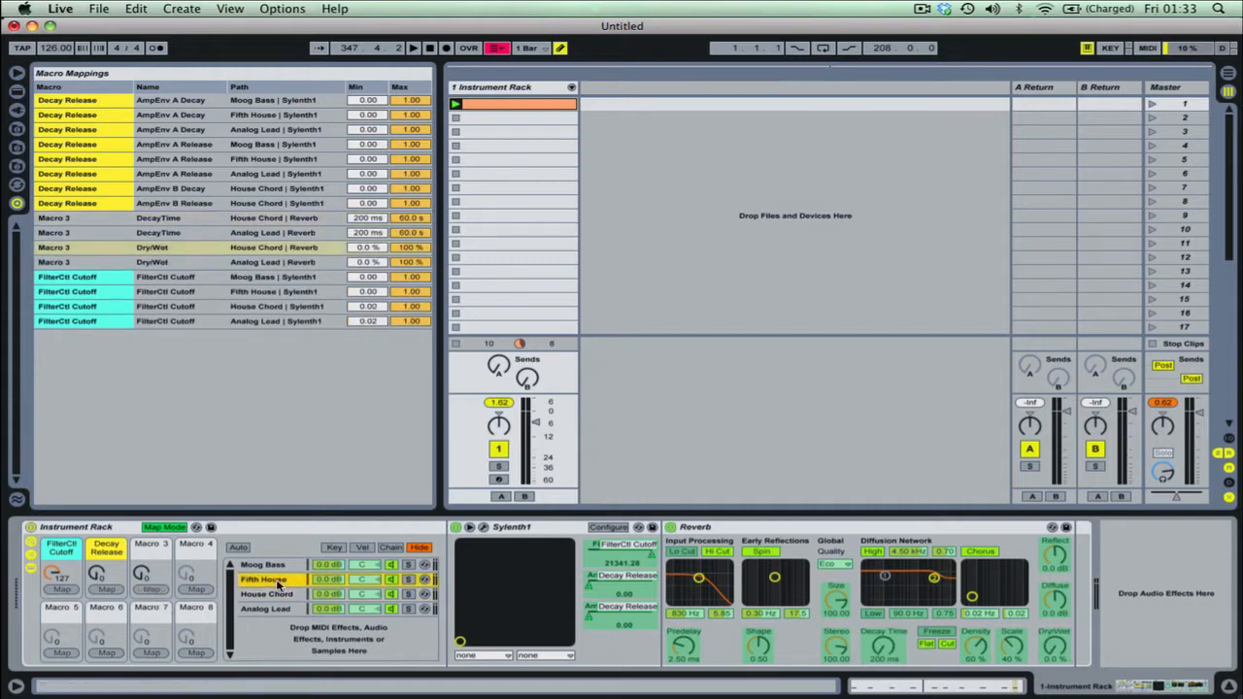
{"action": "left_click", "coordinate": [863, 631]}
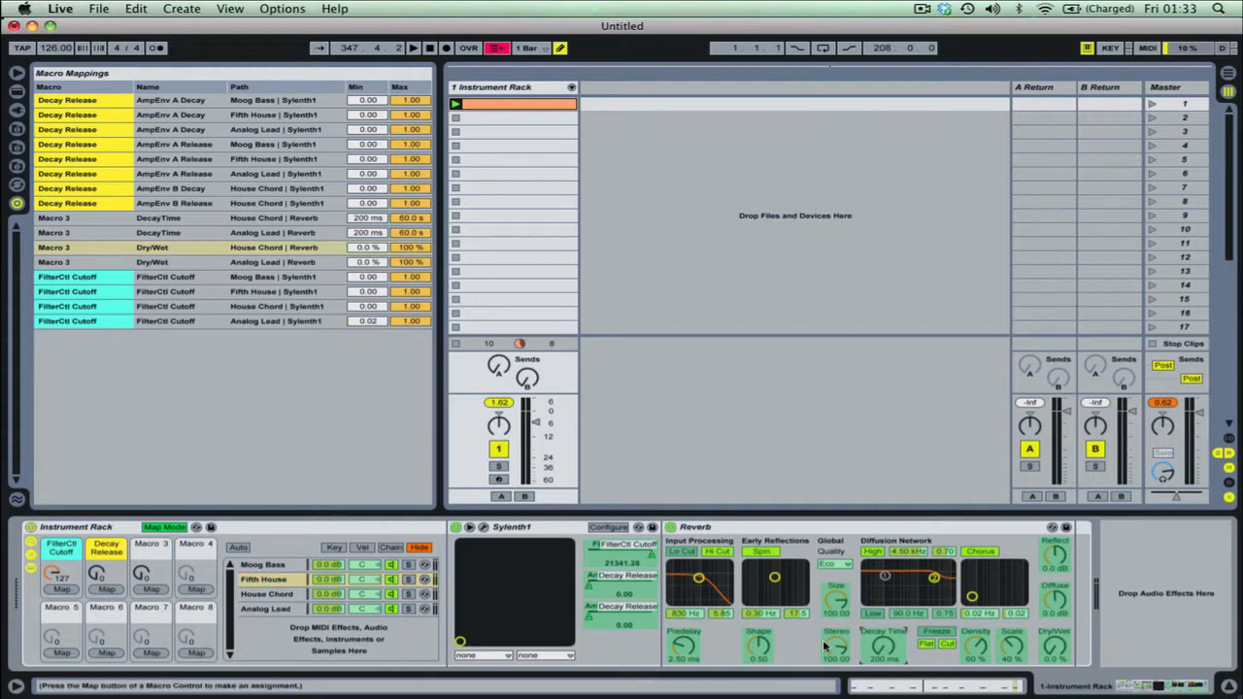
{"action": "left_click", "coordinate": [150, 589]}
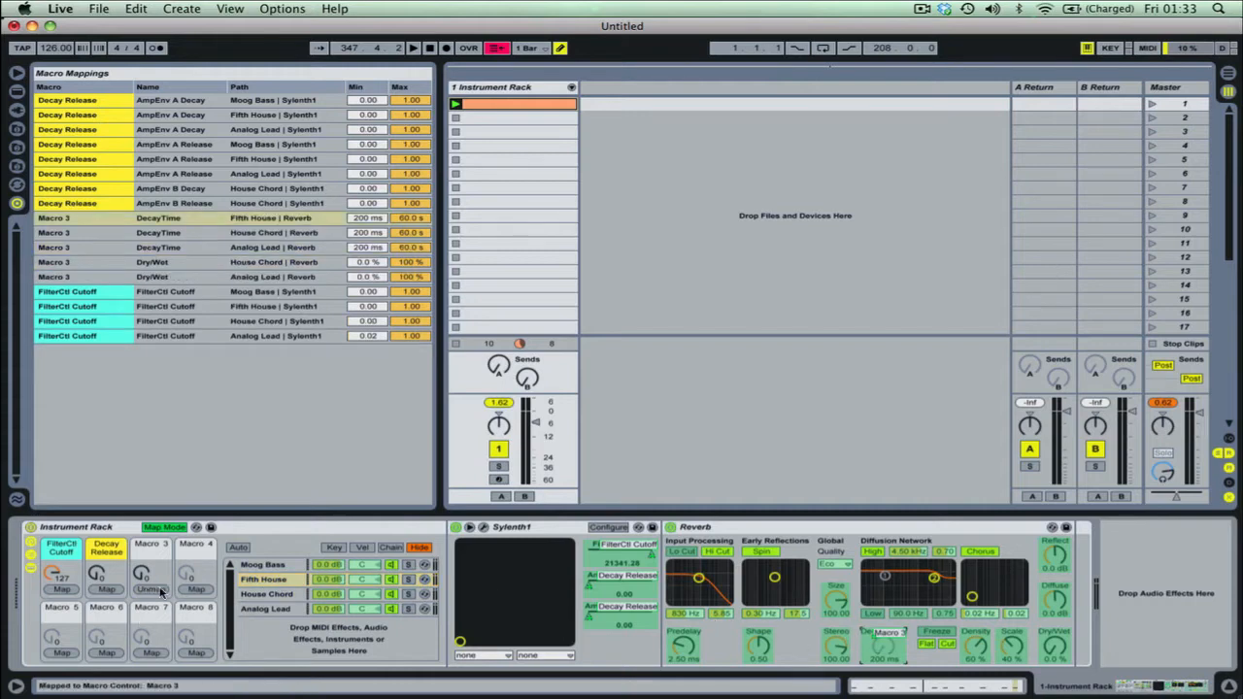
{"action": "left_click", "coordinate": [1051, 645]}
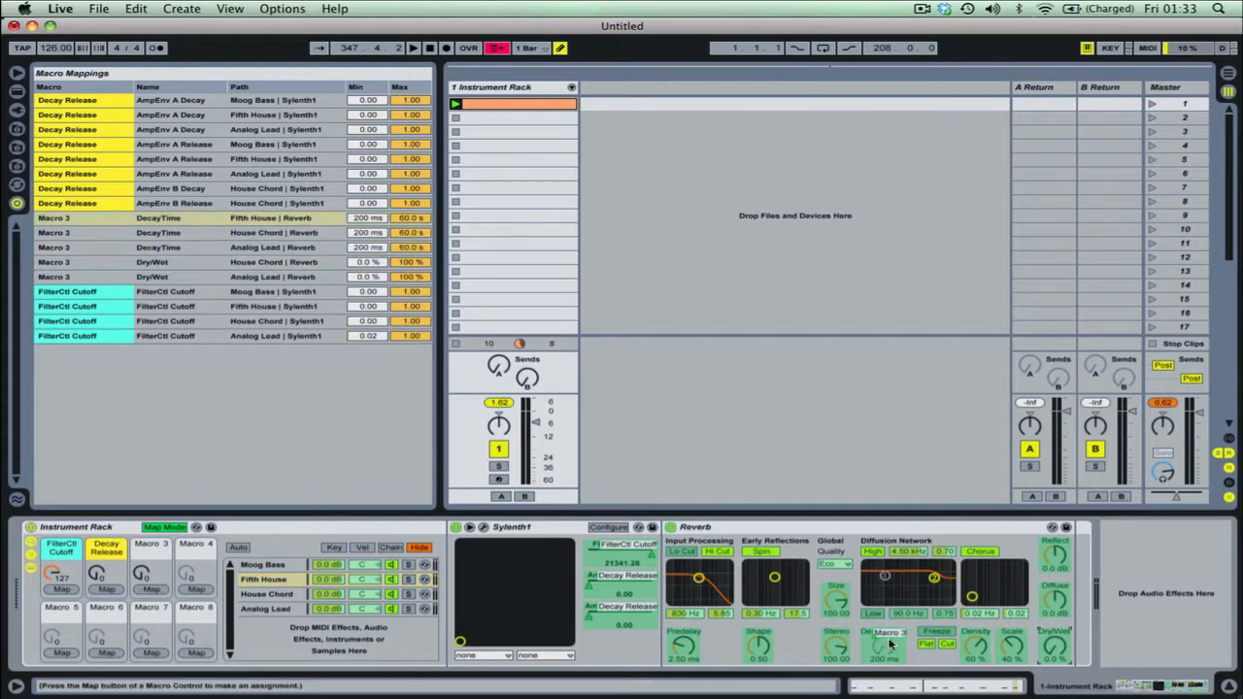
{"action": "left_click", "coordinate": [150, 590]}
Map the Moog Bass Reverb's Decay Time and Dry/Wet to Macro 3, and leave macro map mode
{"action": "left_click", "coordinate": [281, 566]}
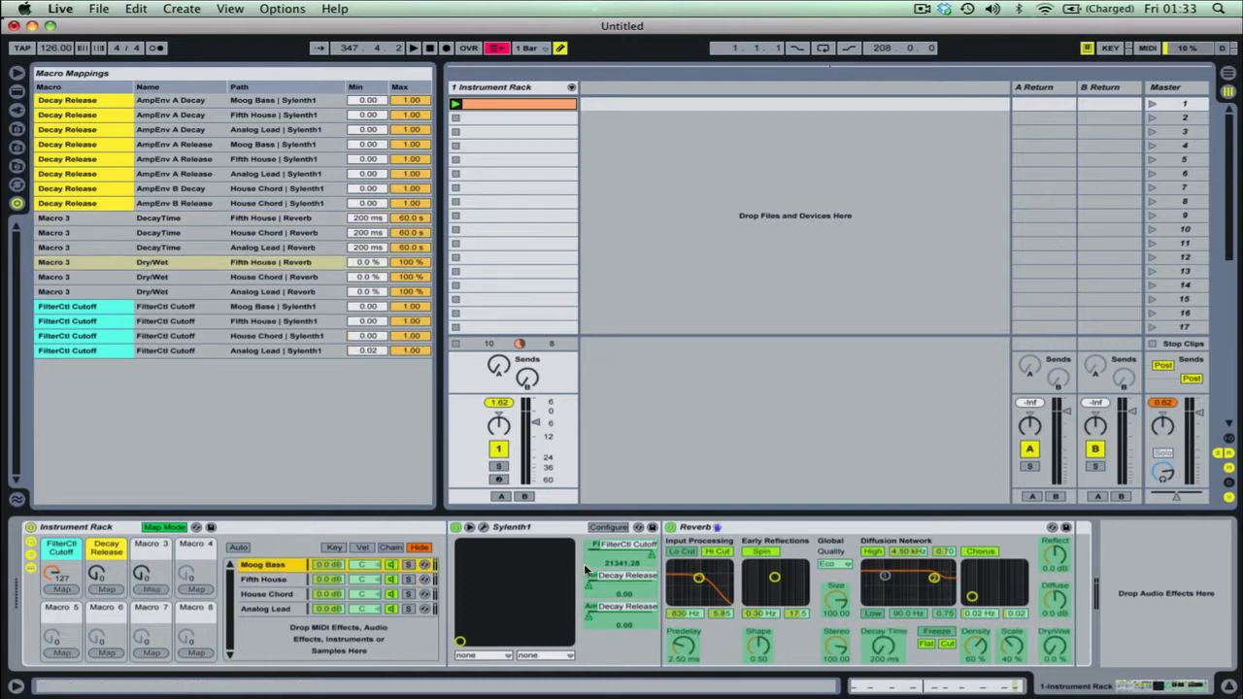
{"action": "left_click", "coordinate": [872, 645]}
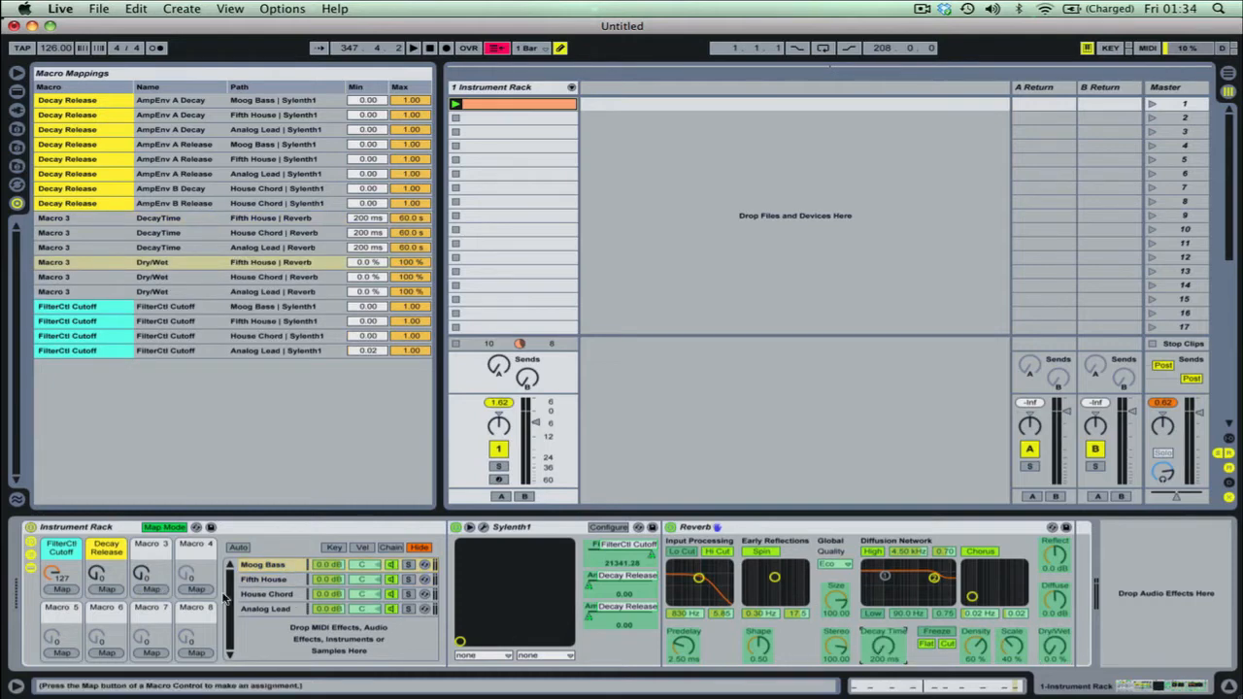
{"action": "left_click", "coordinate": [150, 589]}
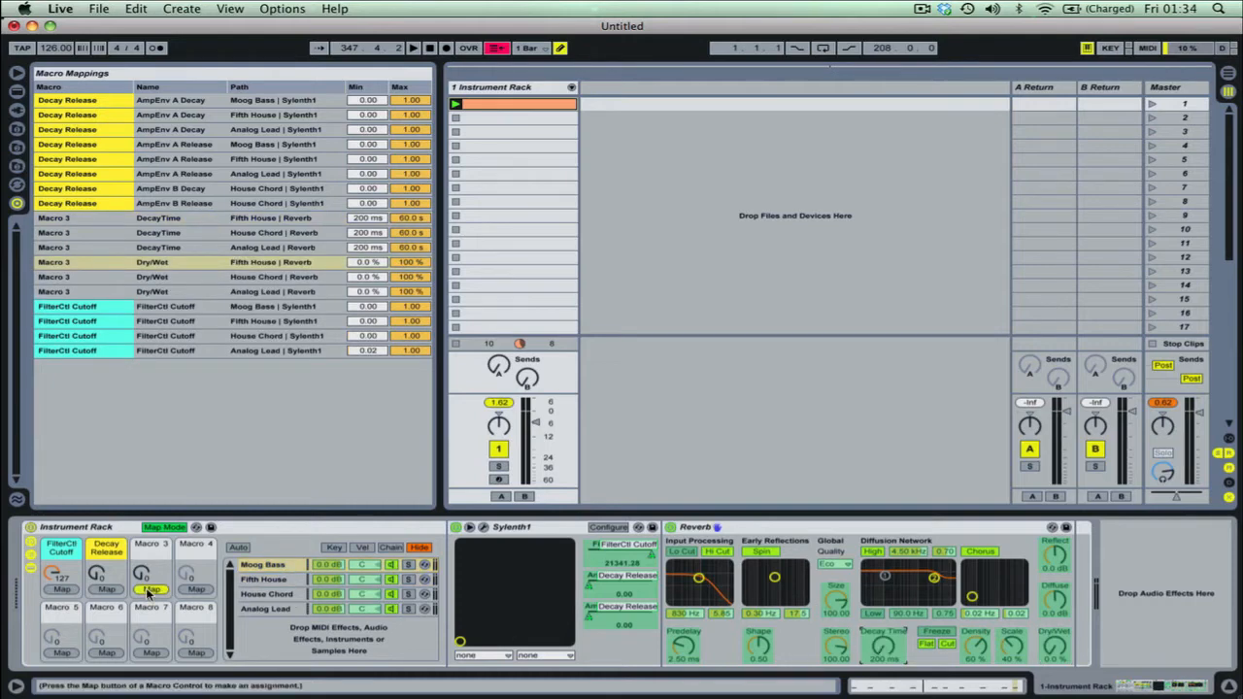
{"action": "left_click", "coordinate": [1056, 648]}
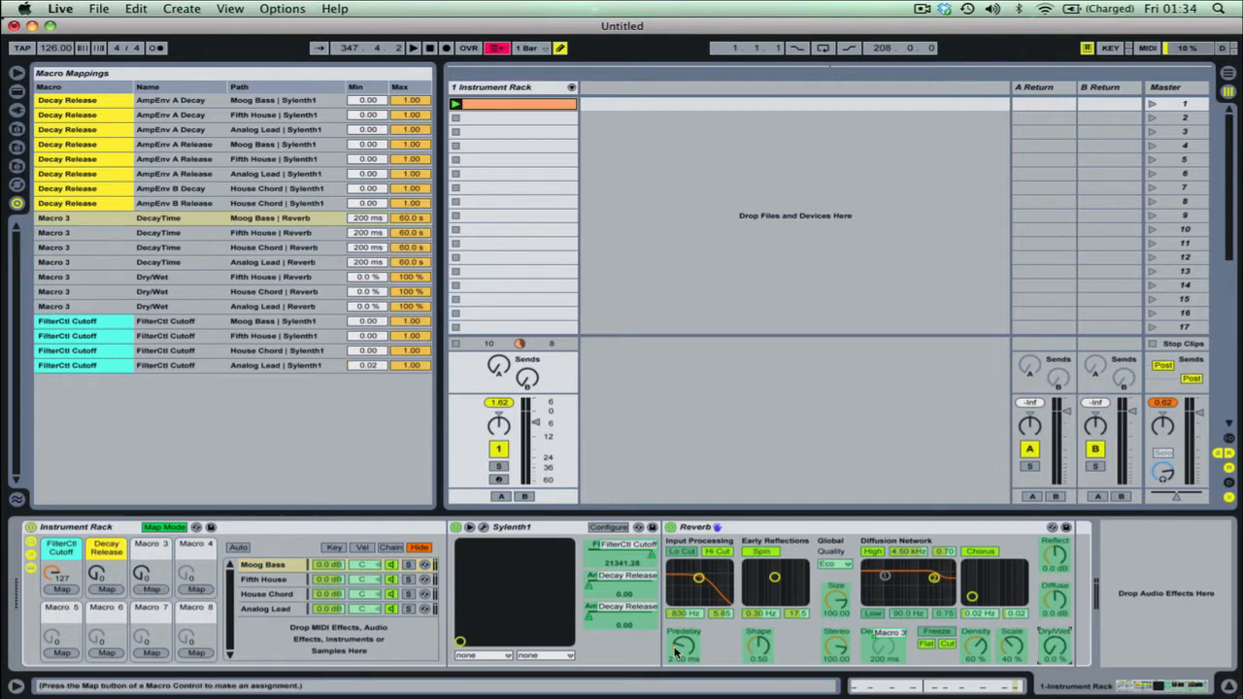
{"action": "left_click", "coordinate": [150, 589]}
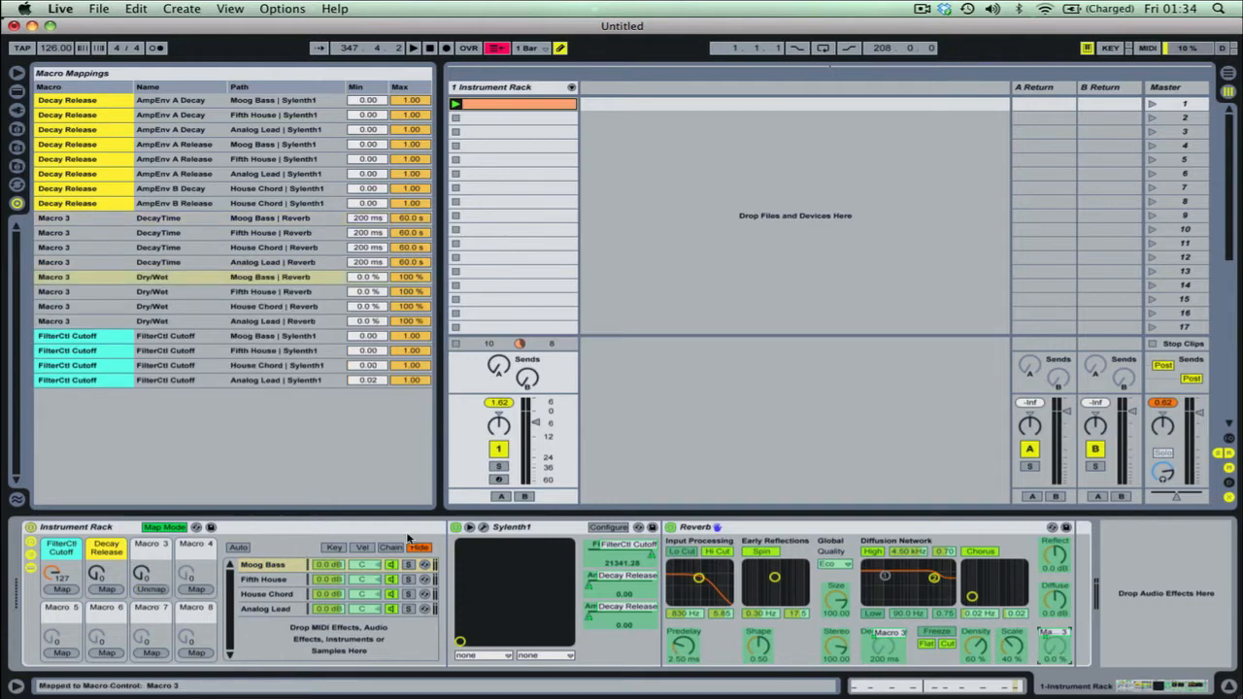
{"action": "left_click", "coordinate": [167, 527]}
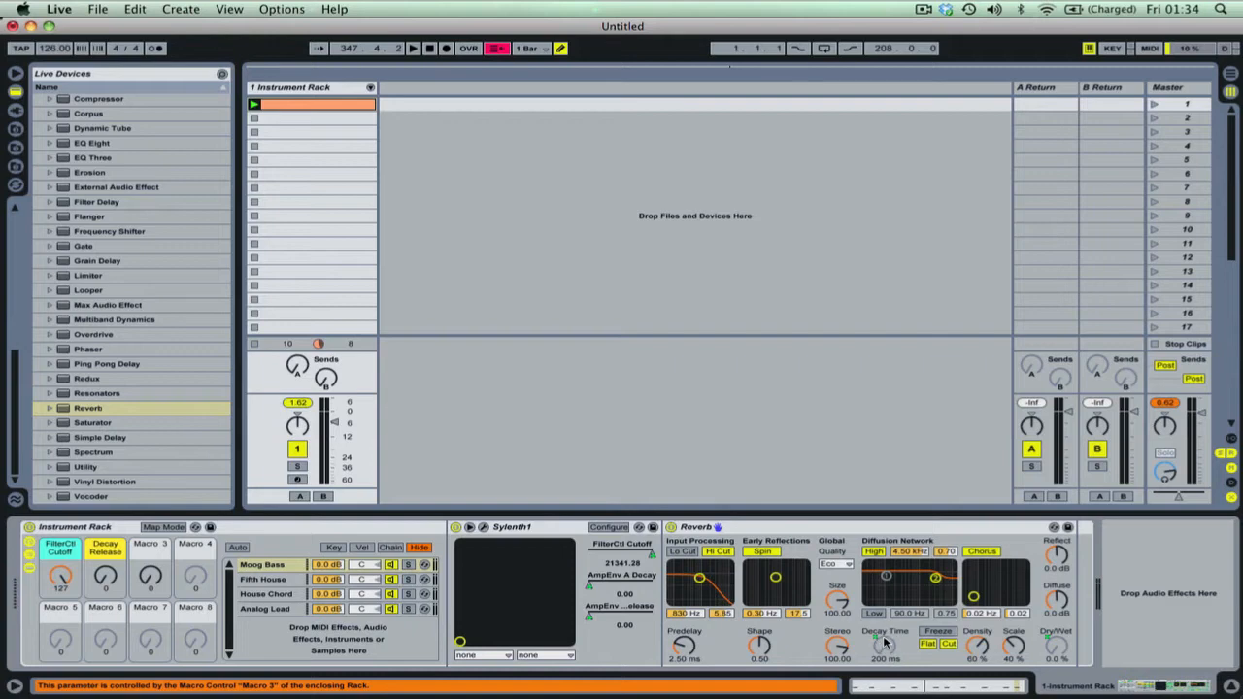
Set the Moog Bass Reverb's Stereo to 86.67
{"action": "left_click_drag", "start_coordinate": [844, 640], "coordinate": [845, 647]}
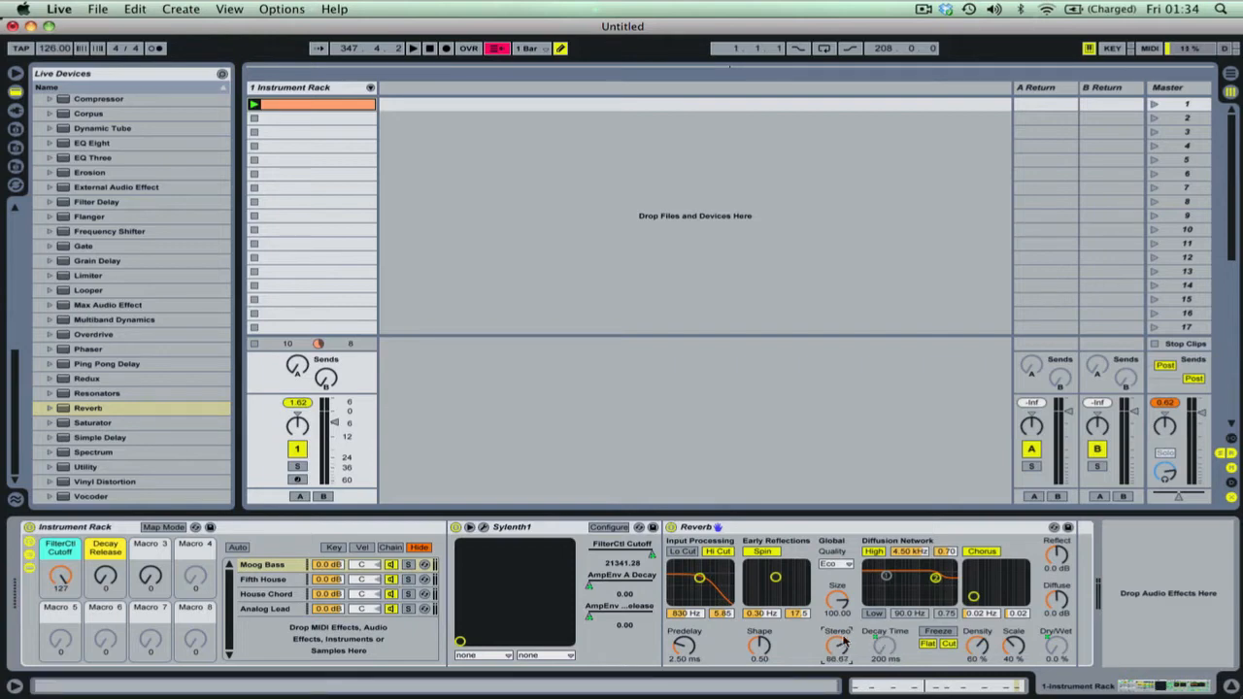
{"action": "left_click", "coordinate": [887, 646]}
{"action": "left_click", "coordinate": [98, 579]}
{"action": "mouse_move", "coordinate": [150, 577]}
{"action": "left_mouse_down"}
{"action": "mouse_move", "coordinate": [150, 562]}
{"action": "mouse_move", "coordinate": [149, 580]}
{"action": "left_mouse_up"}
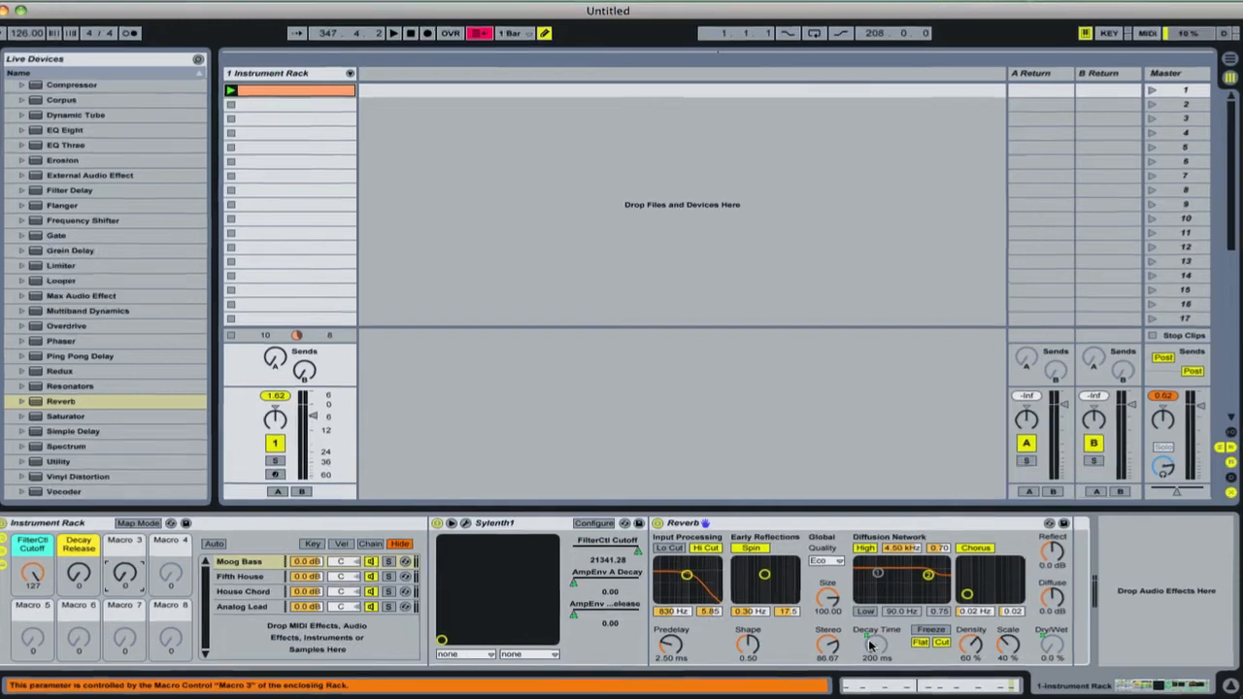
Unmap the Moog Bass Reverb's Decay Time from Macro 3 and assign it again in macro map mode
{"action": "right_click", "coordinate": [878, 646]}
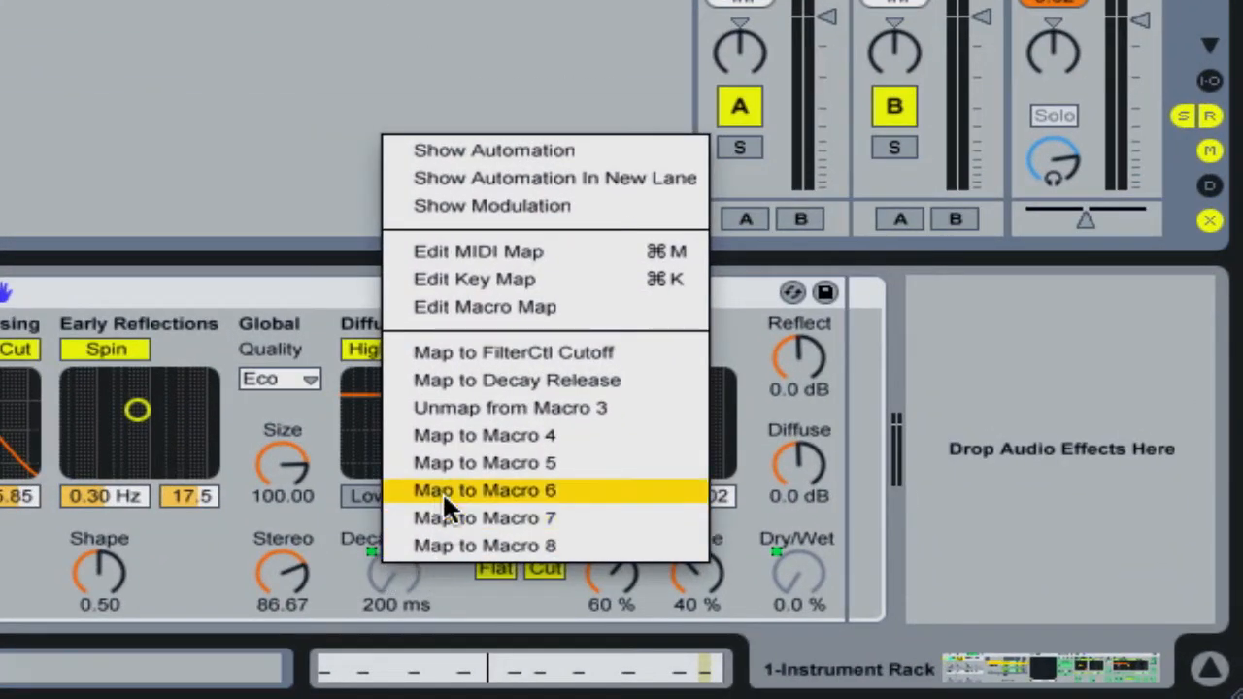
{"action": "left_click", "coordinate": [497, 408]}
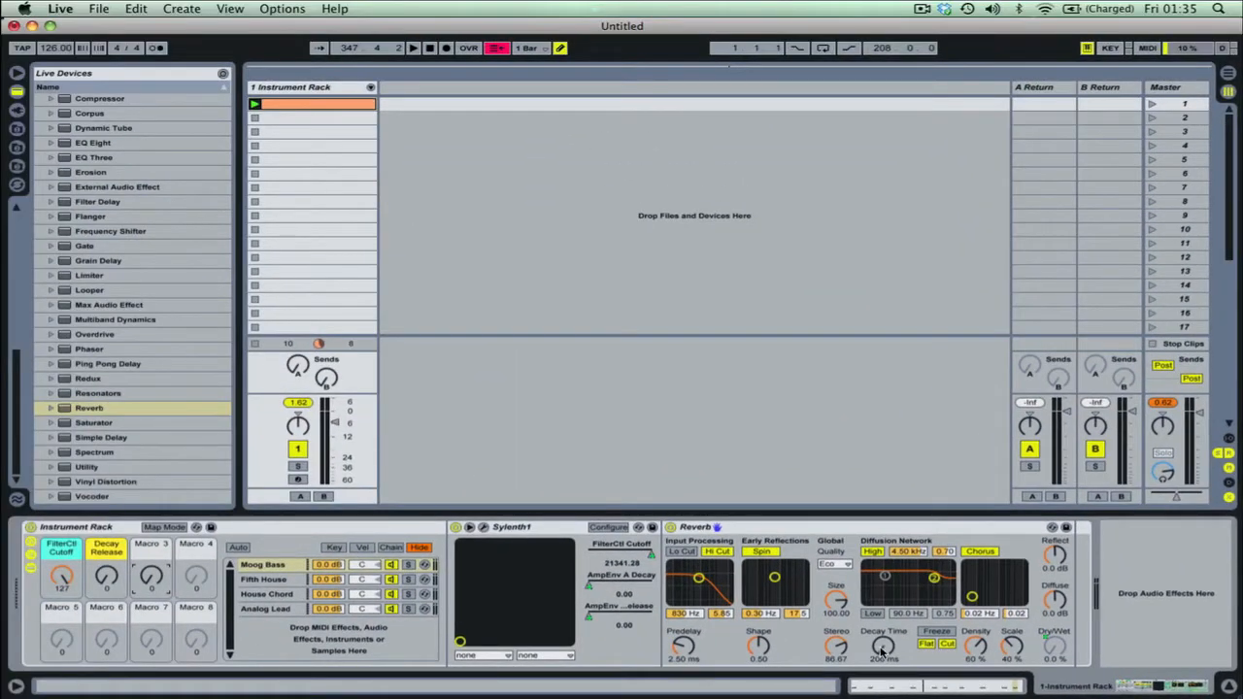
{"action": "left_click", "coordinate": [167, 527]}
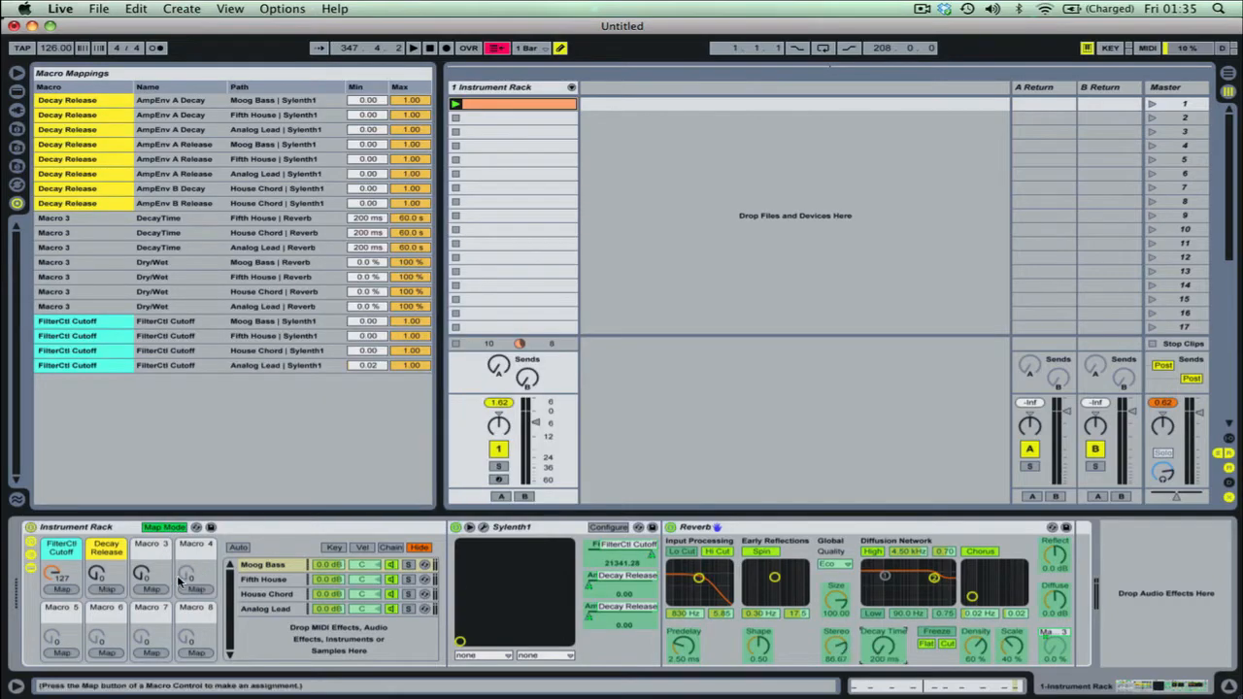
{"action": "left_click", "coordinate": [165, 527]}
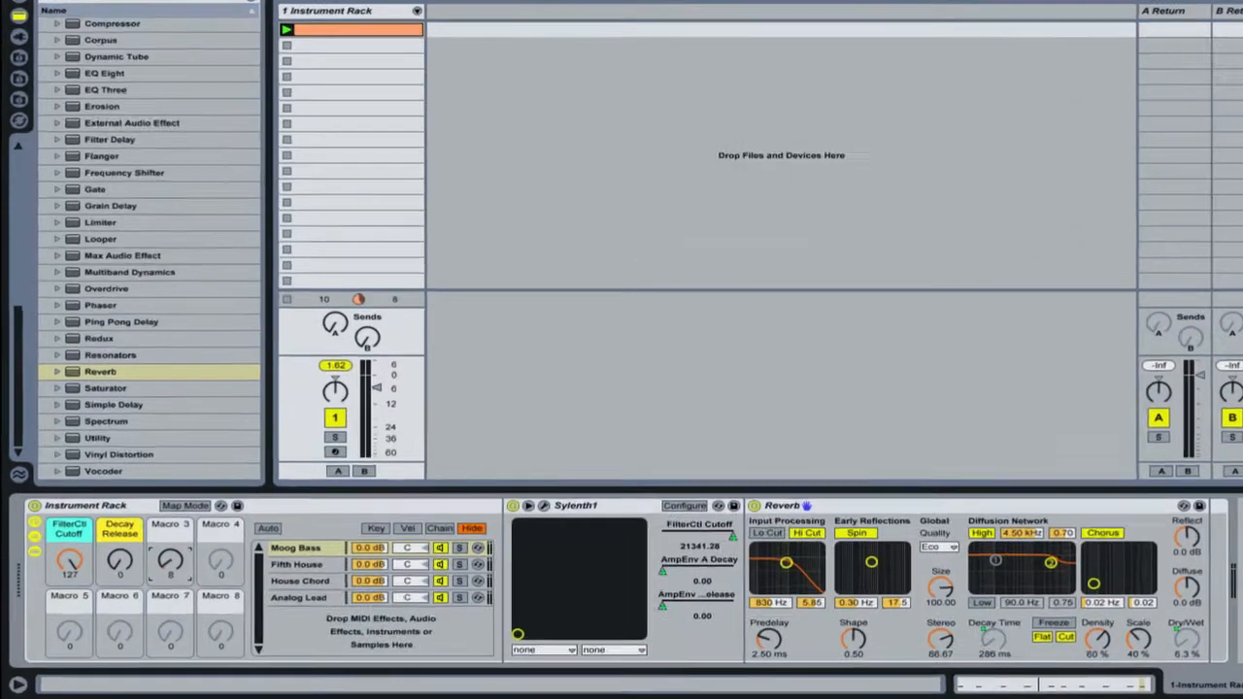
Turn Macro 3 and check how the Reverb's Decay Time and Dry/Wet respond in the Moog Bass, Fifth House and House Chord chains
{"action": "mouse_move", "coordinate": [151, 577]}
{"action": "left_mouse_down"}
{"action": "mouse_move", "coordinate": [151, 525]}
{"action": "mouse_move", "coordinate": [158, 583]}
{"action": "left_mouse_up"}
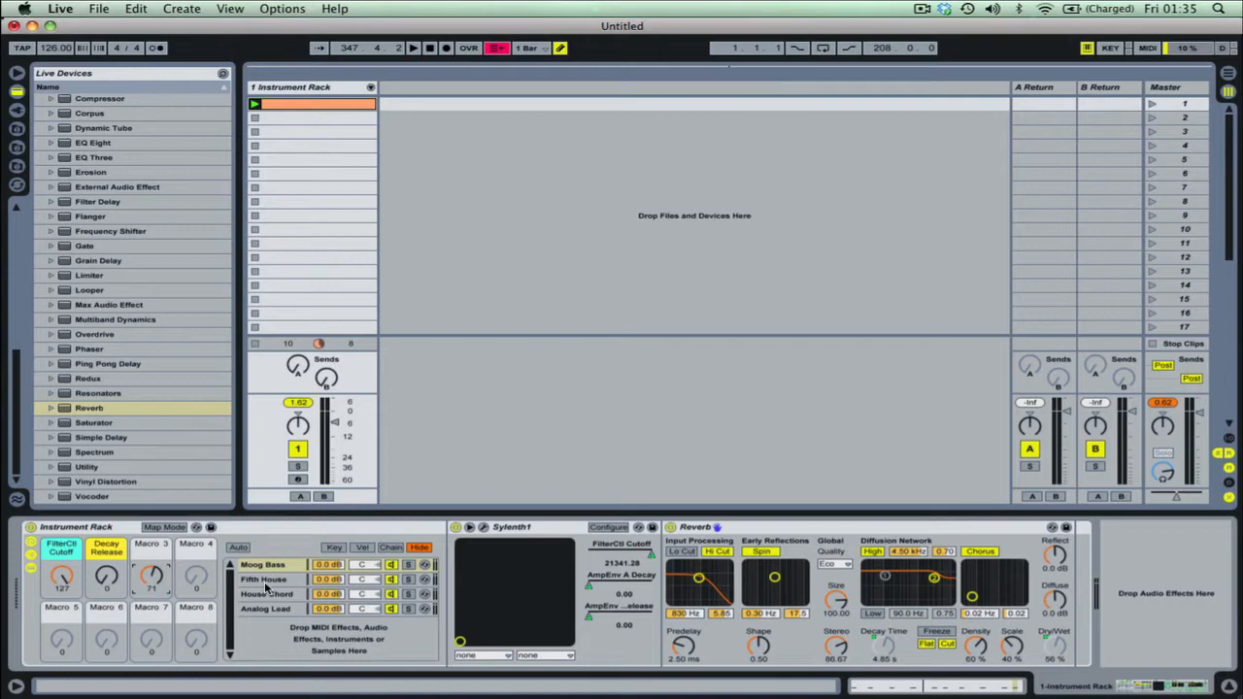
{"action": "left_click", "coordinate": [267, 582]}
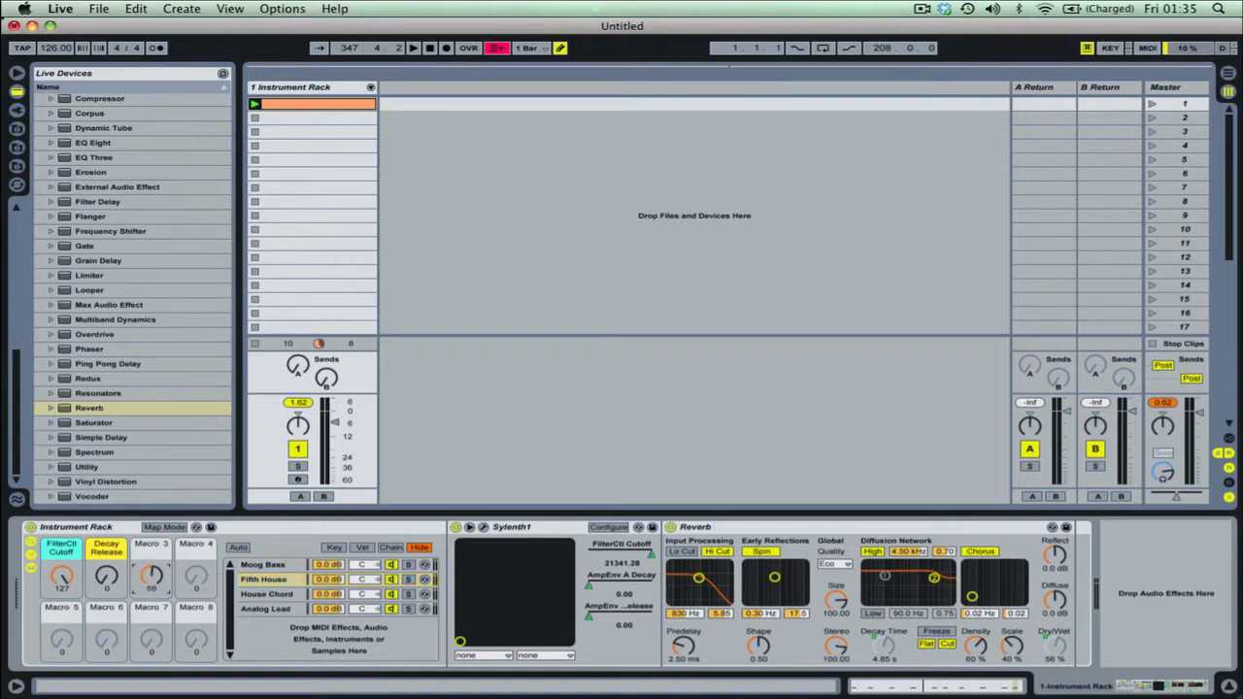
{"action": "left_click_drag", "start_coordinate": [151, 580], "coordinate": [152, 606]}
{"action": "left_click", "coordinate": [255, 596]}
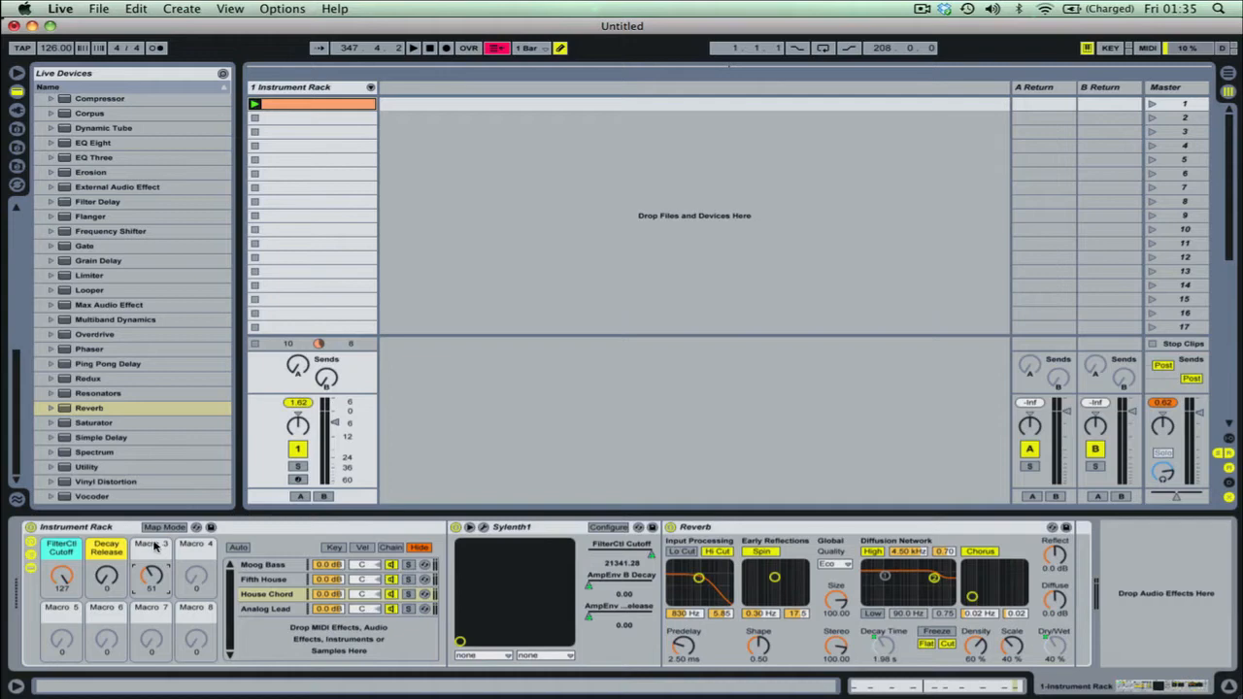
Sweep Macro 3 up to 127 and back down to 71
{"action": "right_click", "coordinate": [154, 547]}
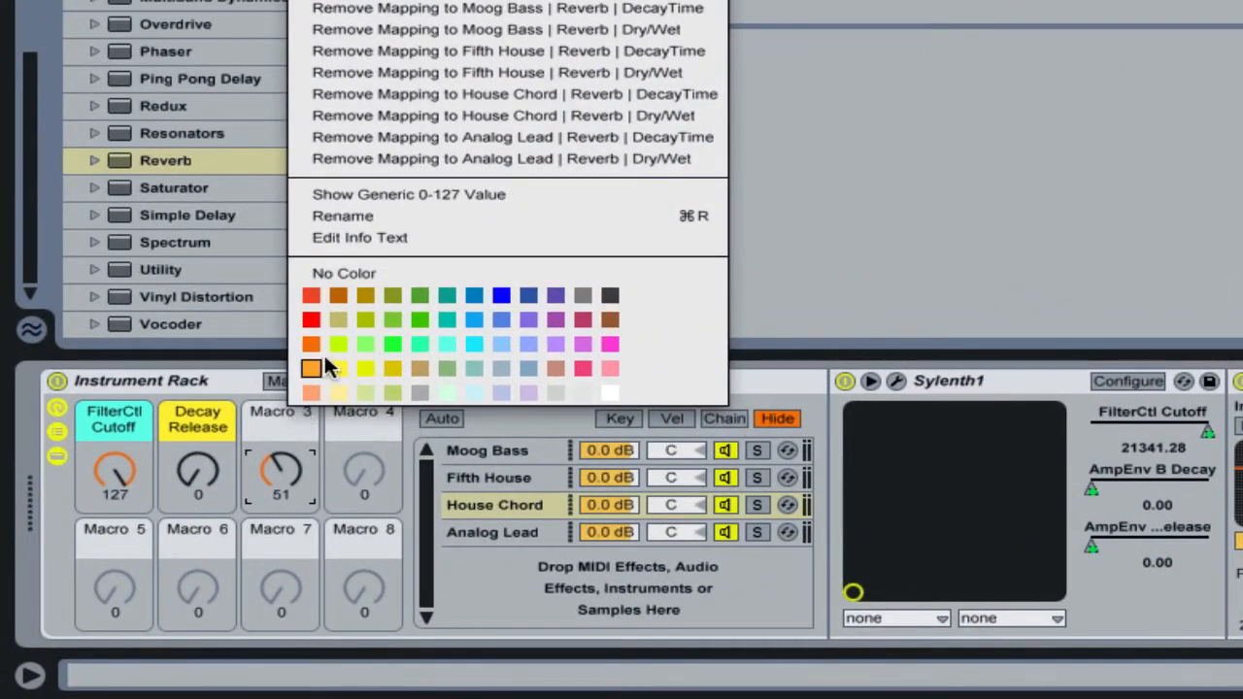
{"action": "left_click", "coordinate": [435, 217]}
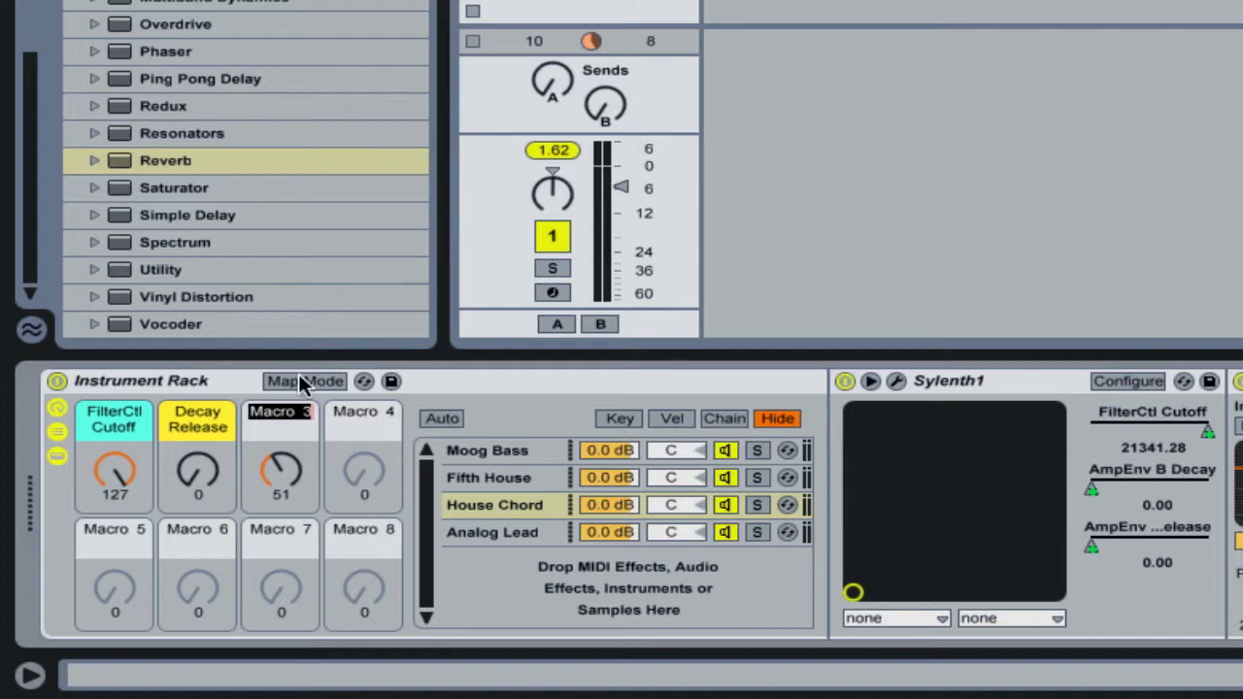
{"action": "left_click_drag", "start_coordinate": [282, 495], "coordinate": [282, 369]}
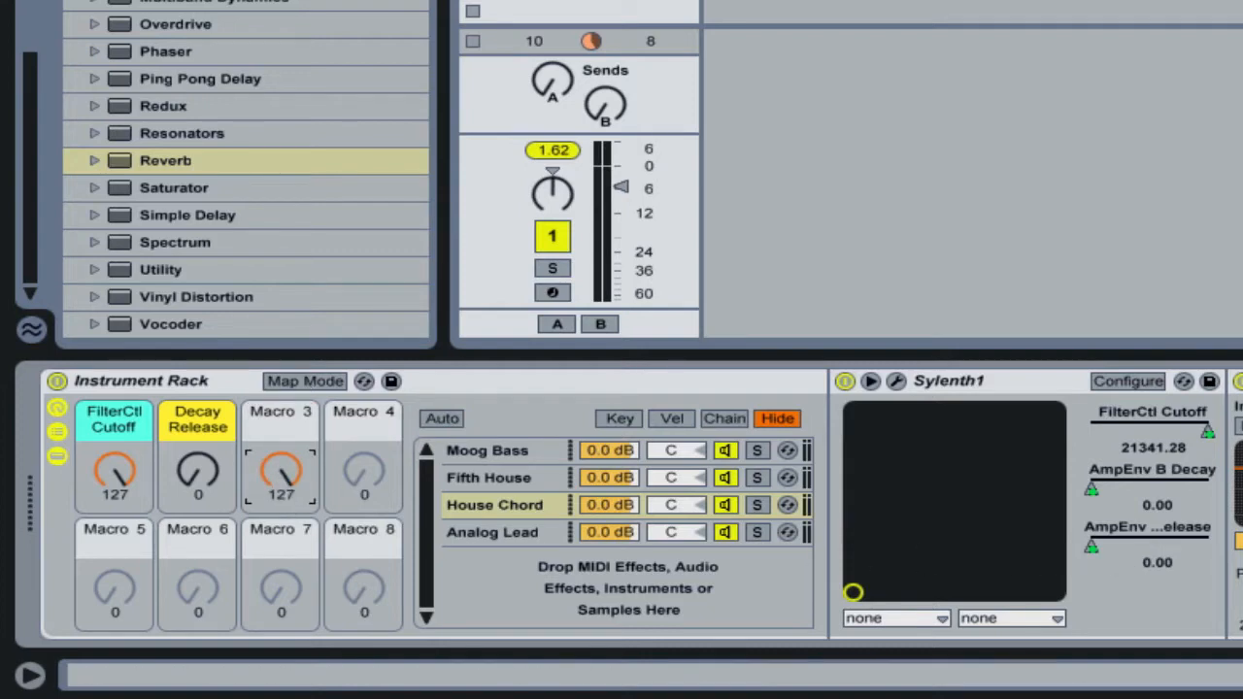
{"action": "left_click_drag", "start_coordinate": [264, 476], "coordinate": [264, 567]}
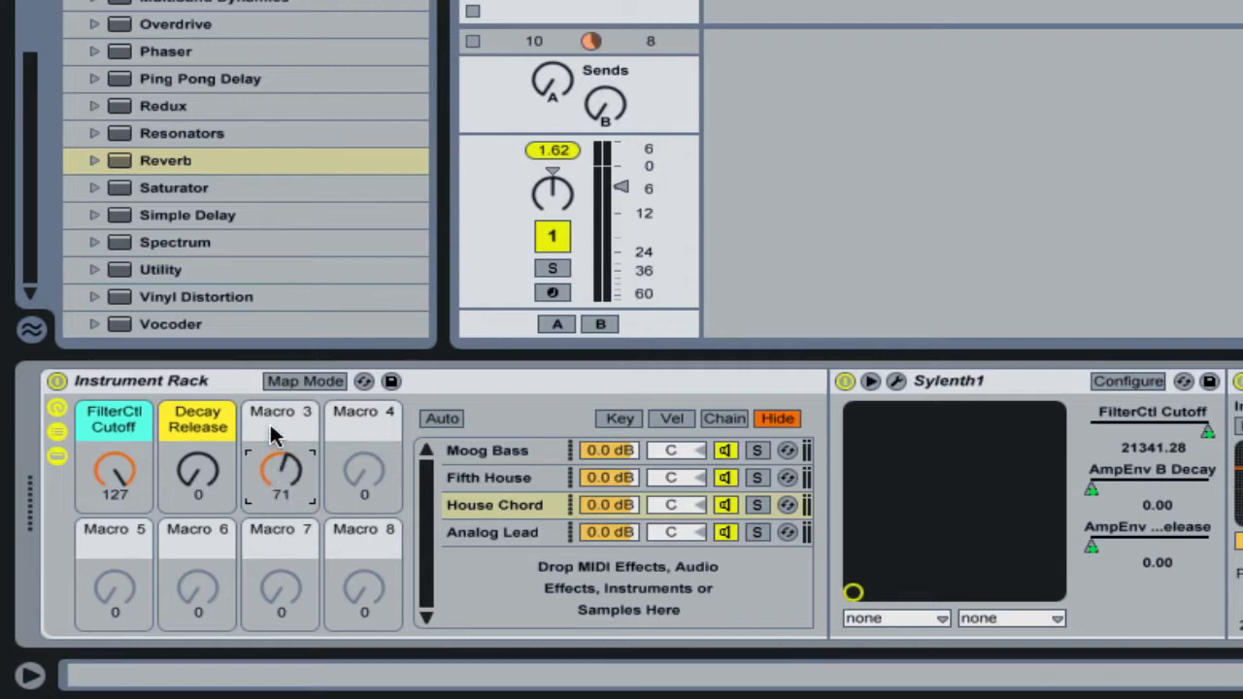
Rename Macro 3 to Swell Verb and colour it red
{"action": "right_click", "coordinate": [272, 420]}
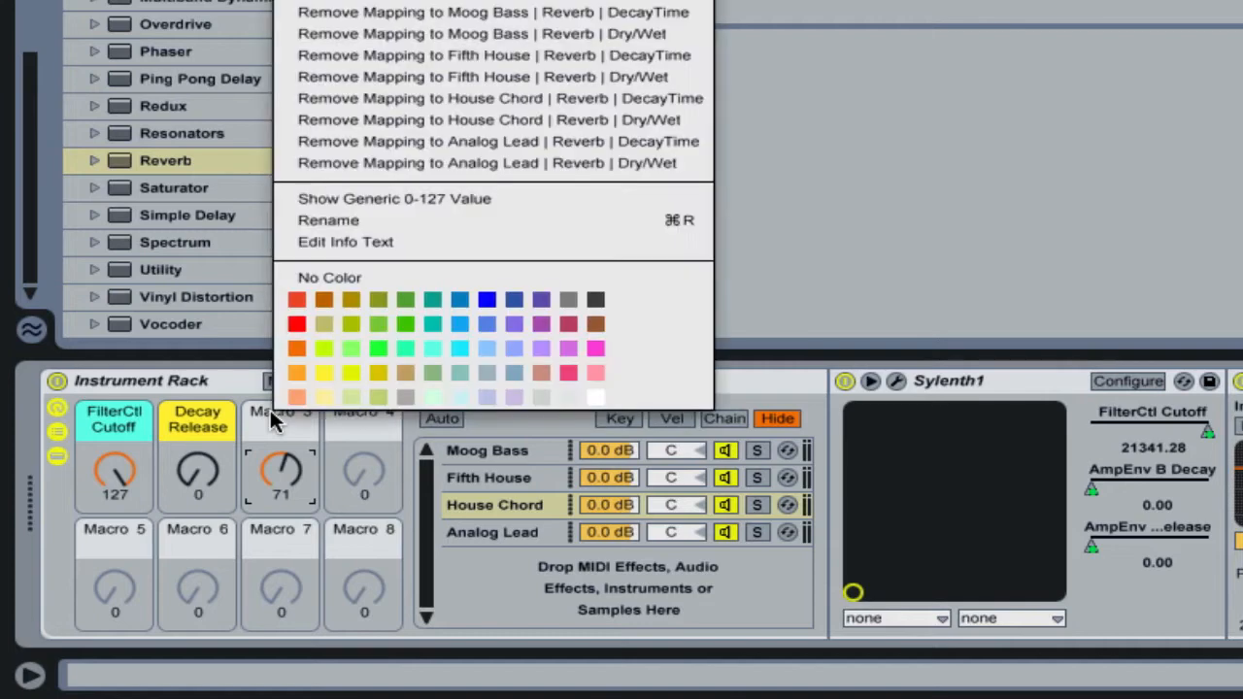
{"action": "left_click", "coordinate": [443, 217]}
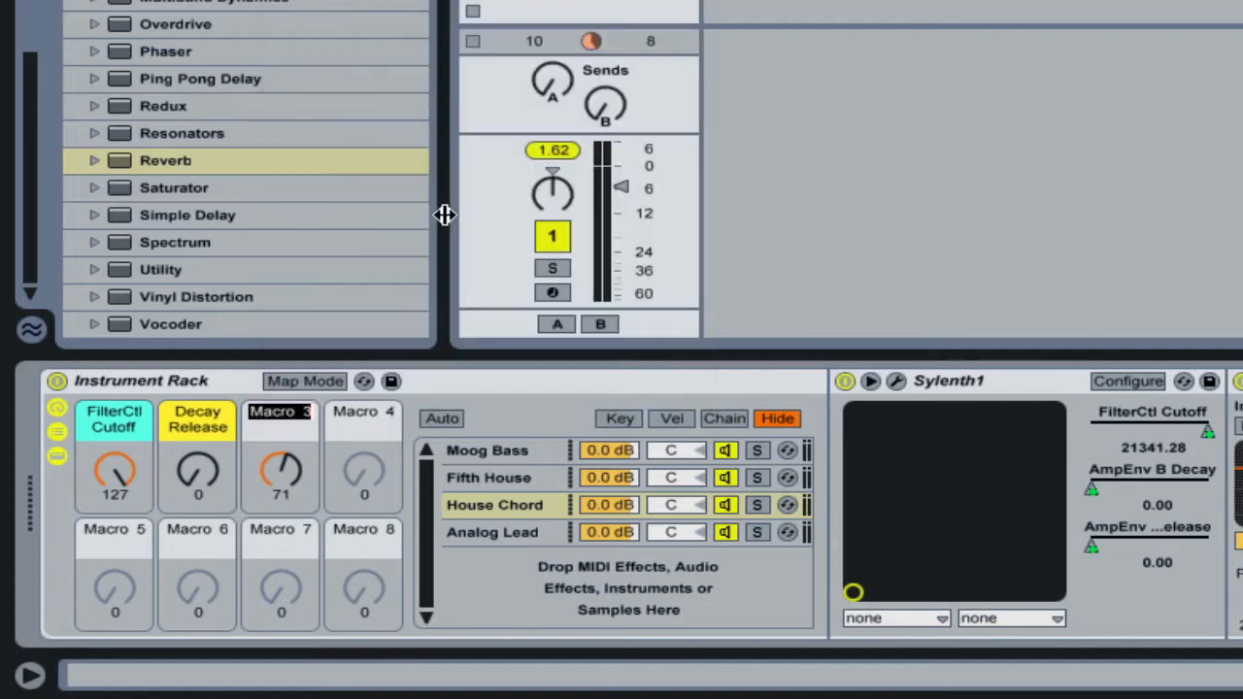
{"action": "type", "text": "S"}
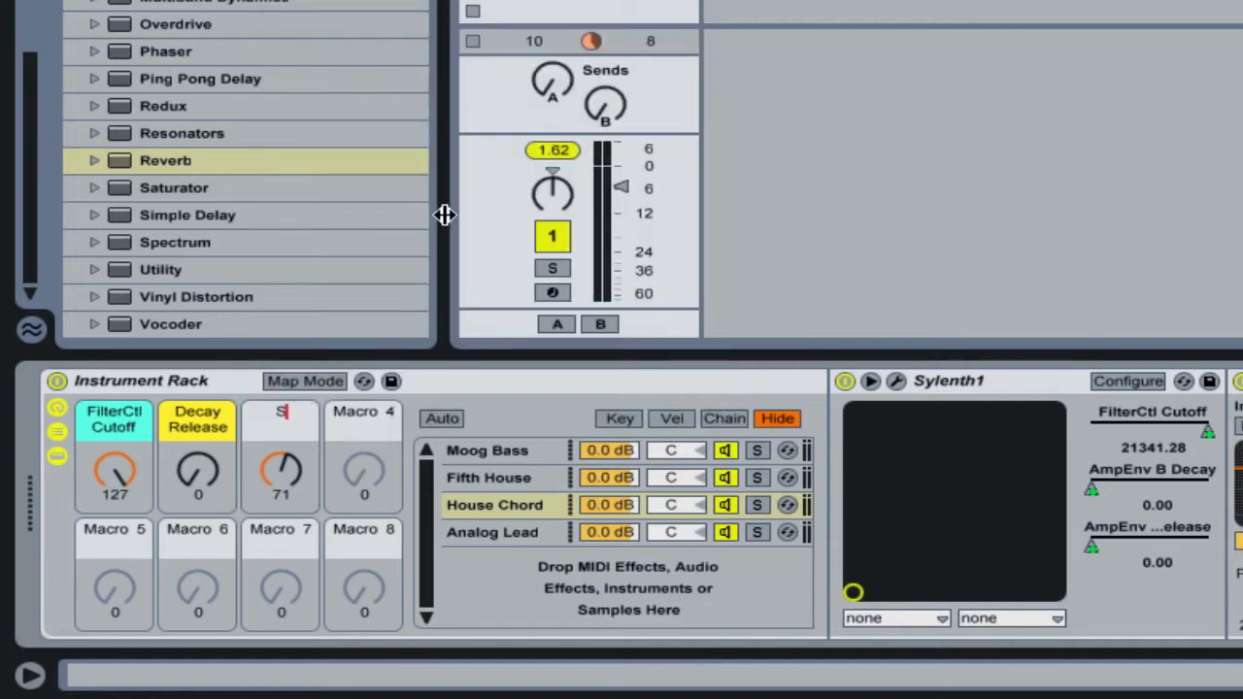
{"action": "type", "text": "well Verb"}
{"action": "key", "text": "Return"}
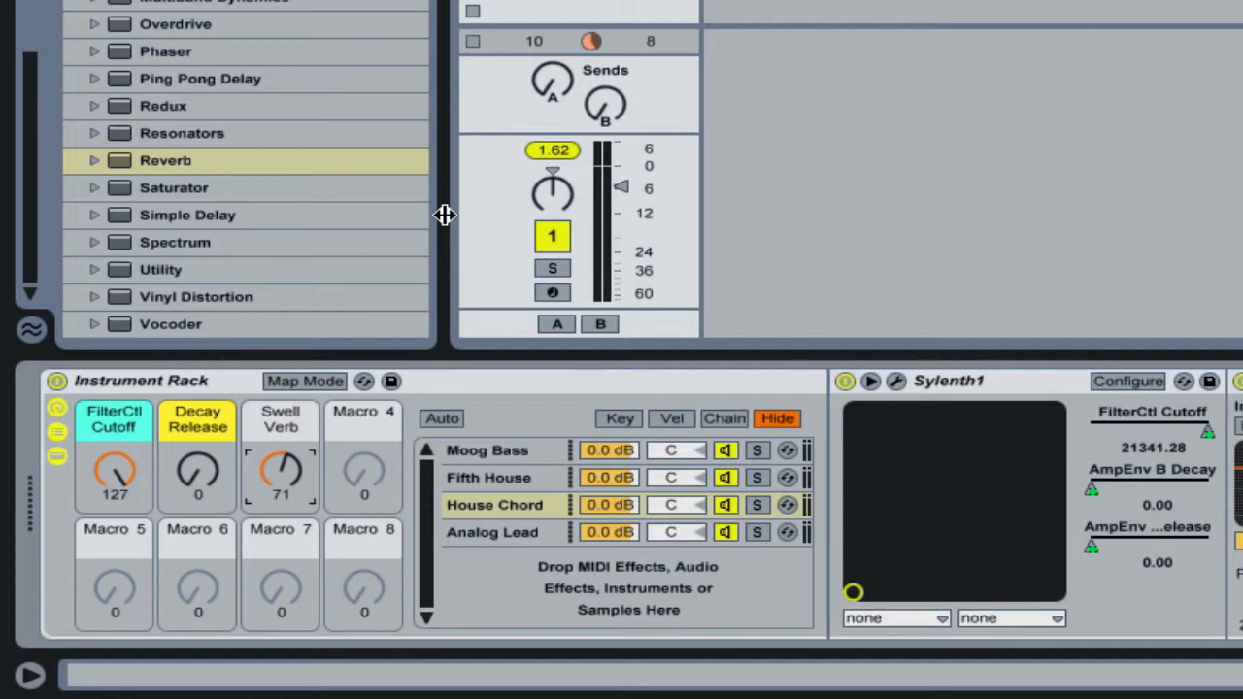
{"action": "right_click", "coordinate": [288, 408]}
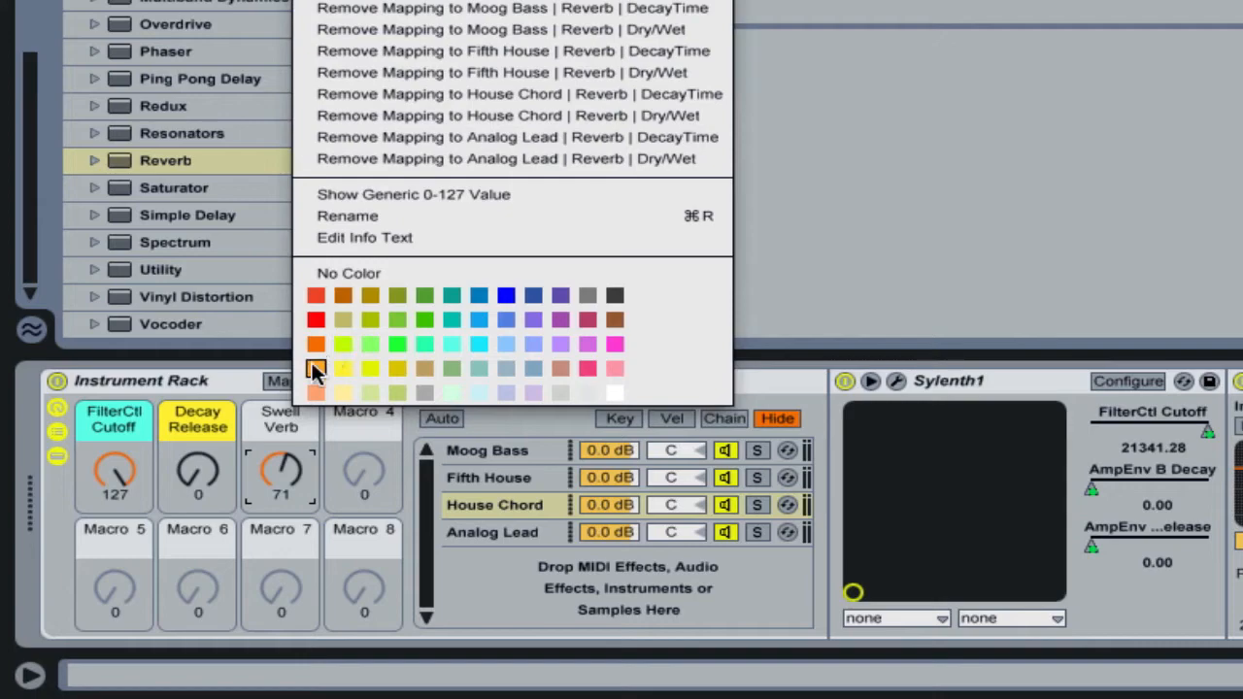
{"action": "left_click", "coordinate": [322, 297]}
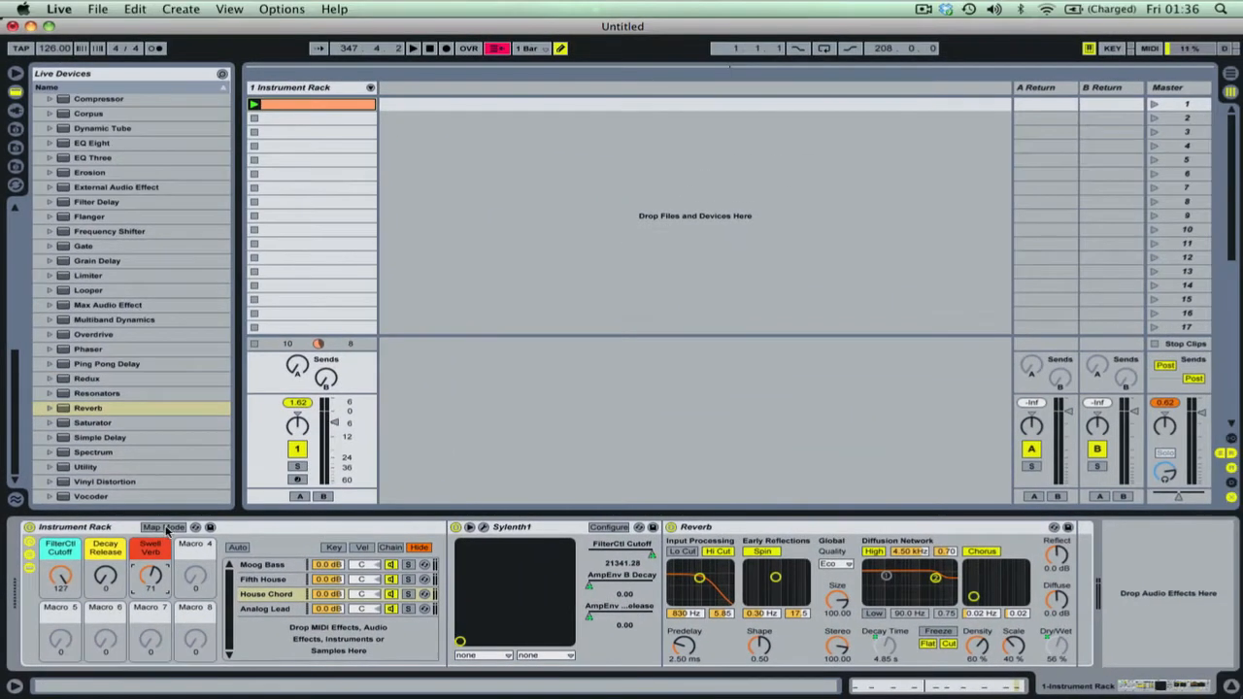
Review the rack's macro mappings in macro map mode, and leave the mode
{"action": "left_click", "coordinate": [223, 471]}
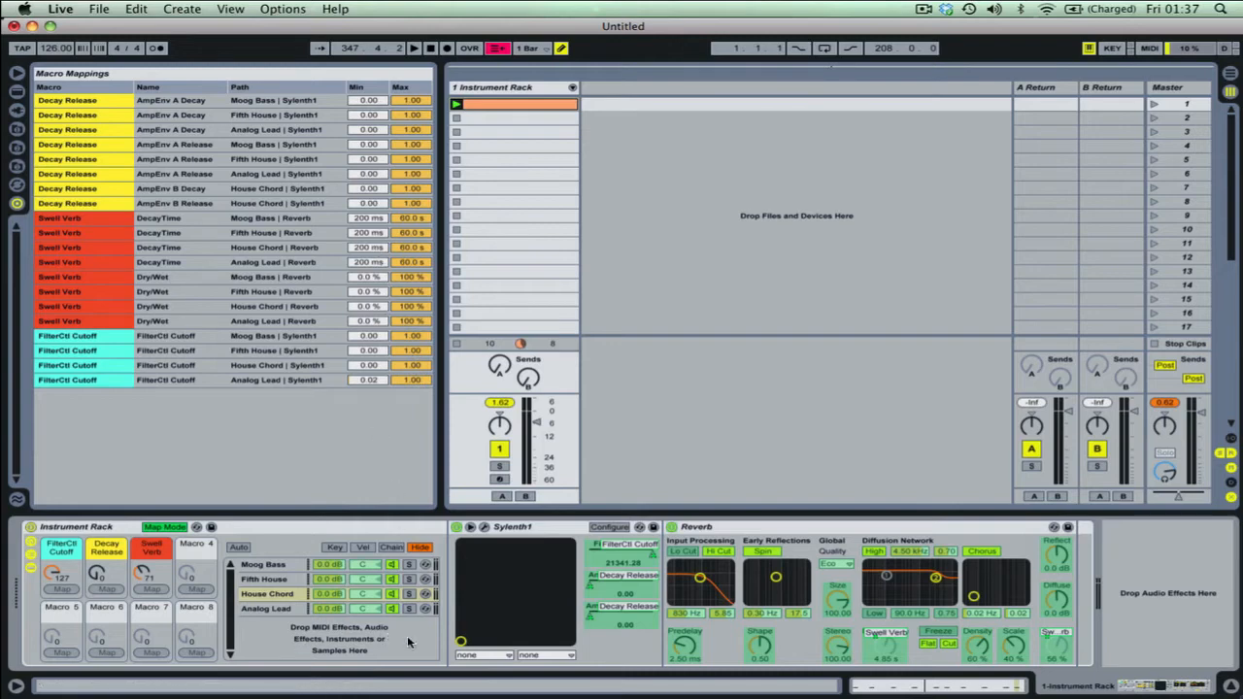
{"action": "left_click", "coordinate": [171, 529]}
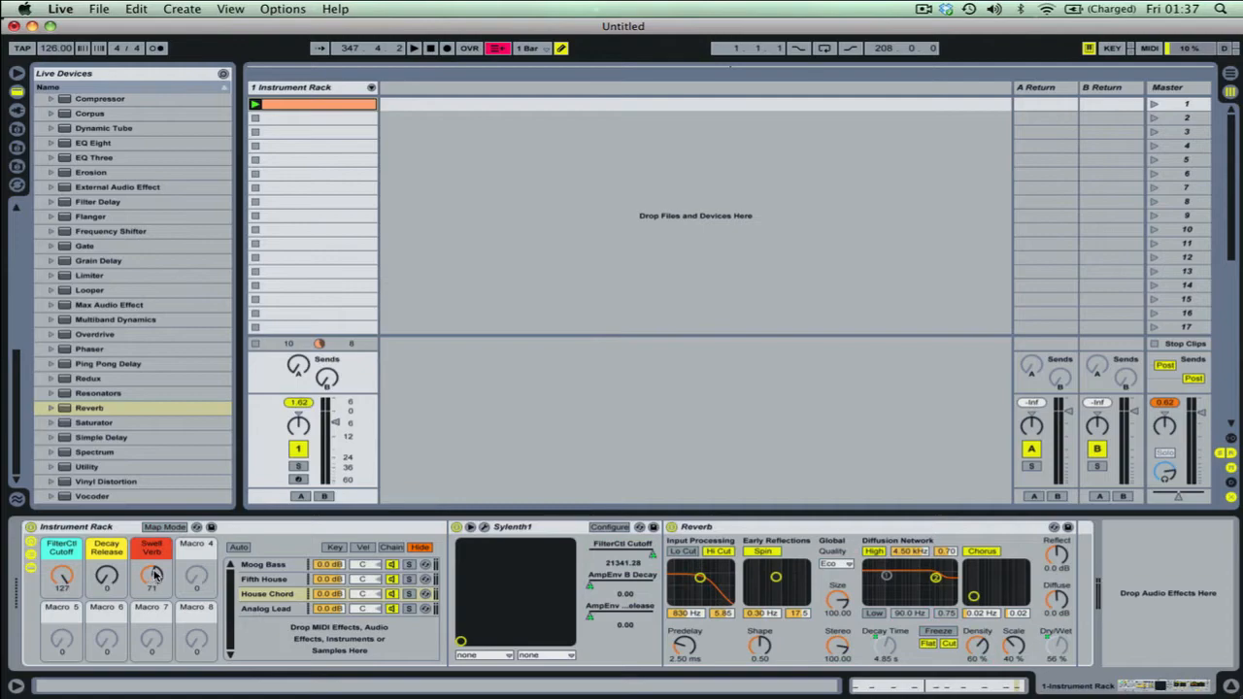
While playing the rack, sweep Swell Verb from 0 up to 106, lower FilterCtl Cutoff to 73 and raise Decay Release to 100
{"action": "left_click_drag", "start_coordinate": [151, 574], "coordinate": [152, 640]}
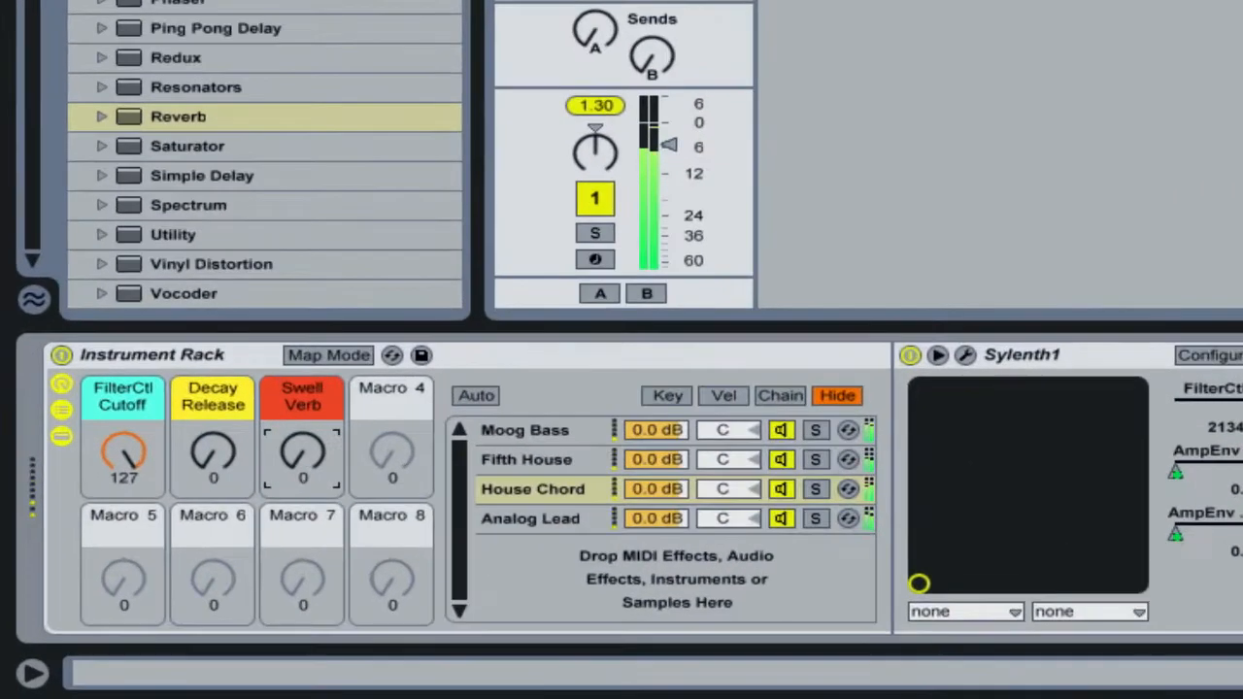
{"action": "left_click_drag", "start_coordinate": [152, 575], "coordinate": [151, 554]}
{"action": "left_click_drag", "start_coordinate": [302, 449], "coordinate": [302, 400]}
{"action": "left_click", "coordinate": [124, 452]}
{"action": "left_click_drag", "start_coordinate": [133, 452], "coordinate": [133, 504]}
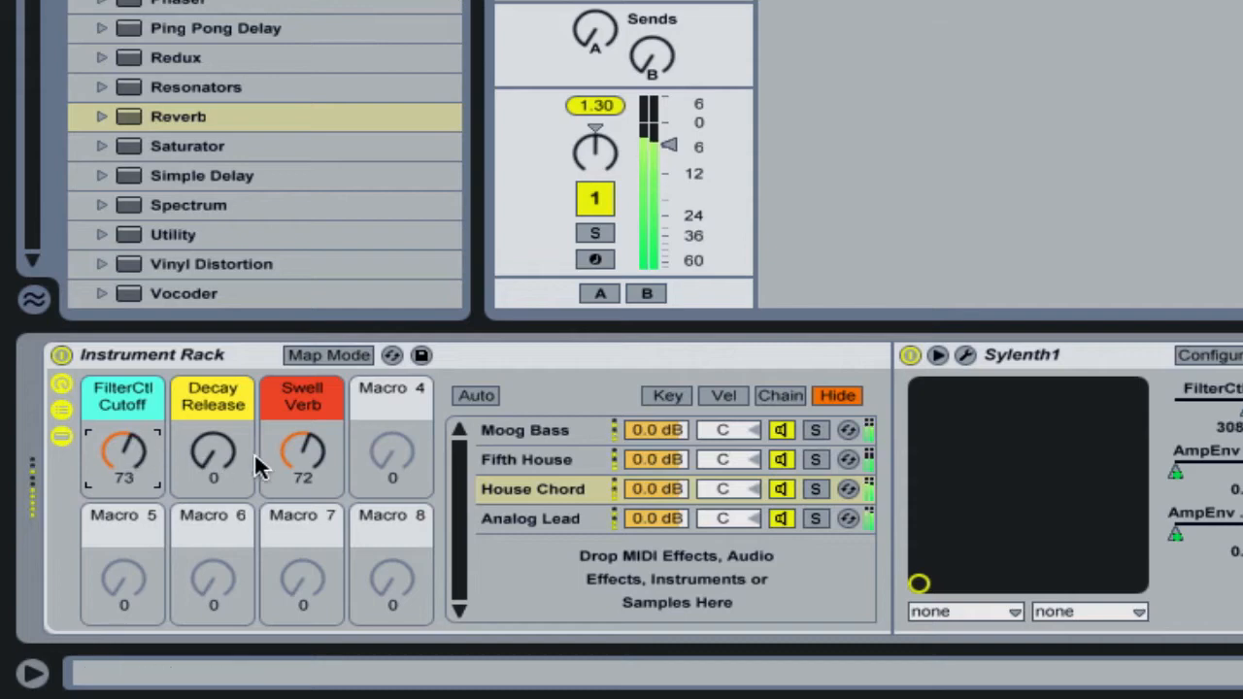
{"action": "left_click_drag", "start_coordinate": [296, 454], "coordinate": [296, 420]}
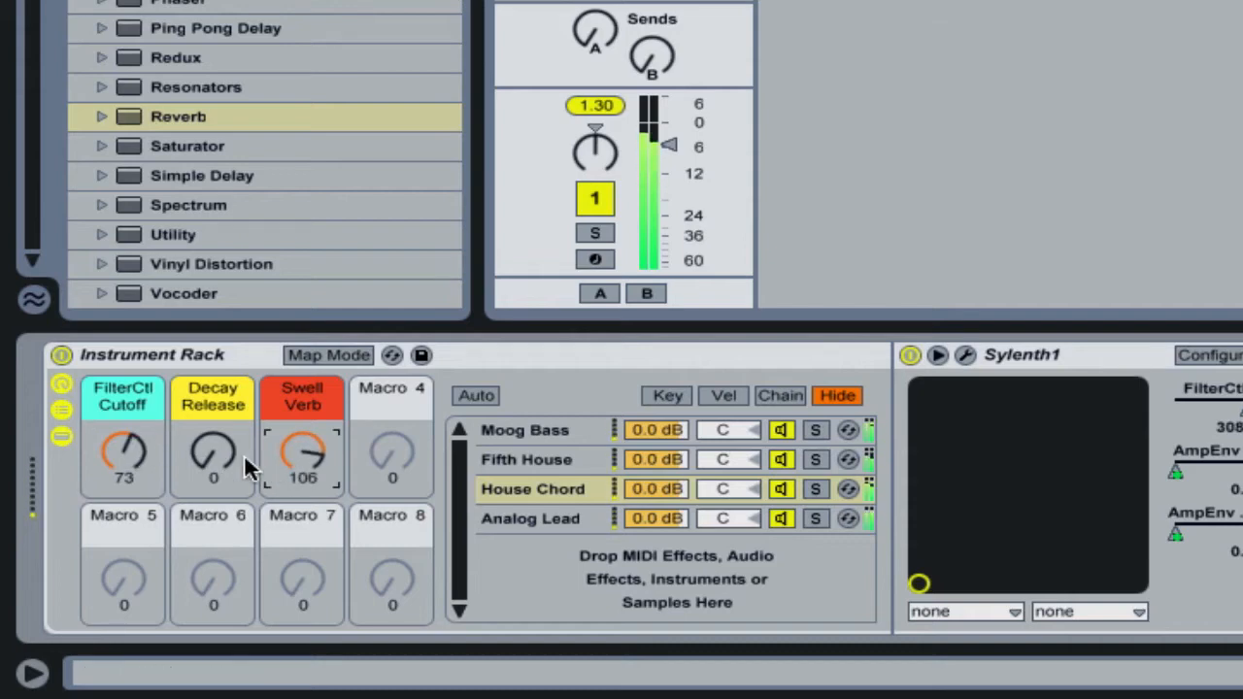
{"action": "left_click_drag", "start_coordinate": [244, 466], "coordinate": [243, 369]}
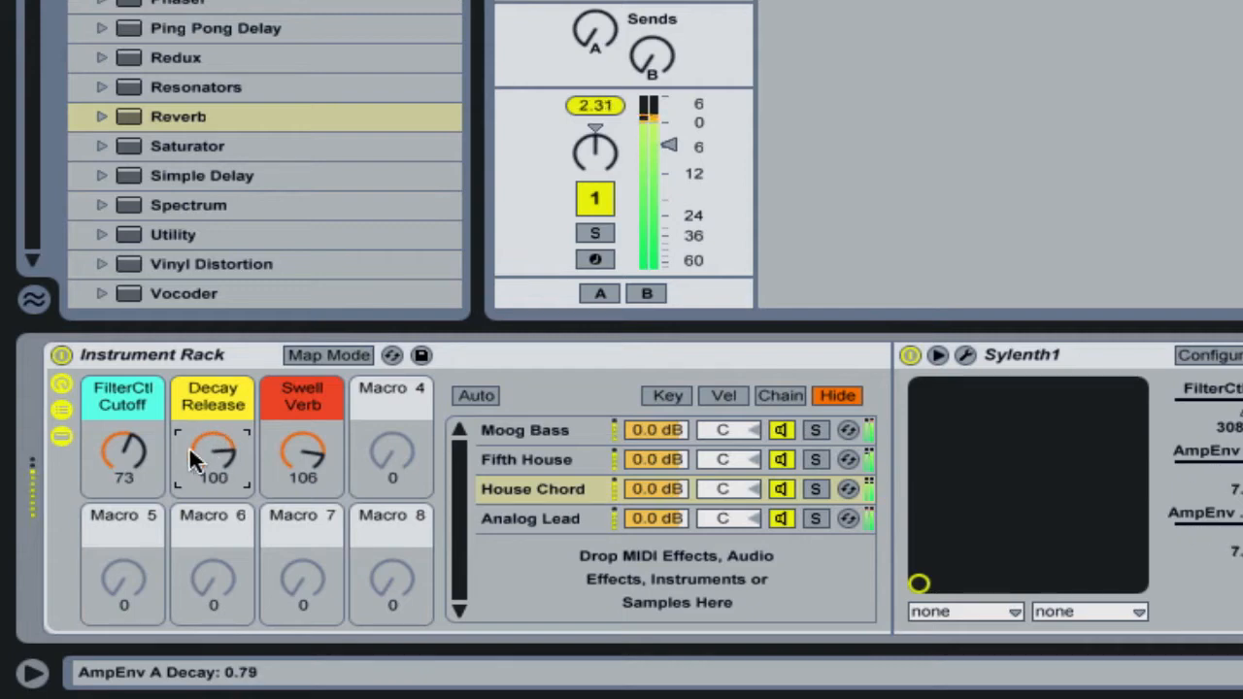
Lower FilterCtl Cutoff to 21, Swell Verb to 0 and Decay Release to 30
{"action": "left_click_drag", "start_coordinate": [148, 438], "coordinate": [148, 472]}
{"action": "left_click_drag", "start_coordinate": [306, 450], "coordinate": [306, 553]}
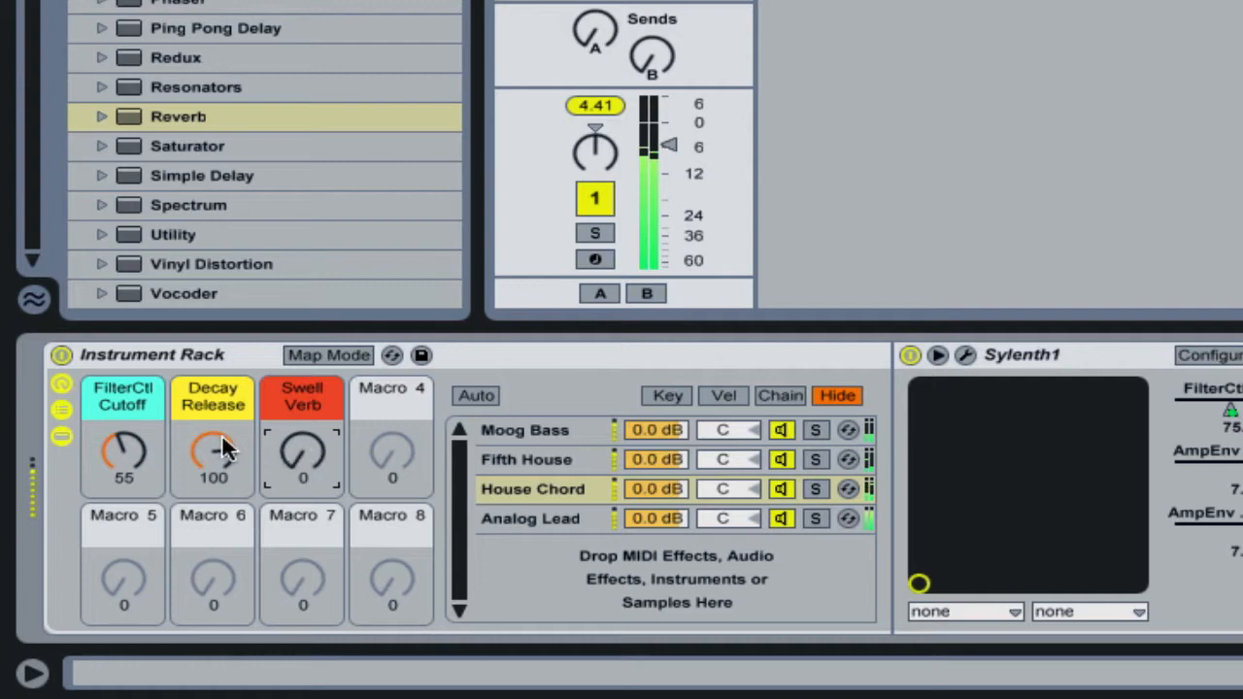
{"action": "left_click_drag", "start_coordinate": [221, 446], "coordinate": [222, 464]}
{"action": "left_click_drag", "start_coordinate": [123, 449], "coordinate": [123, 481]}
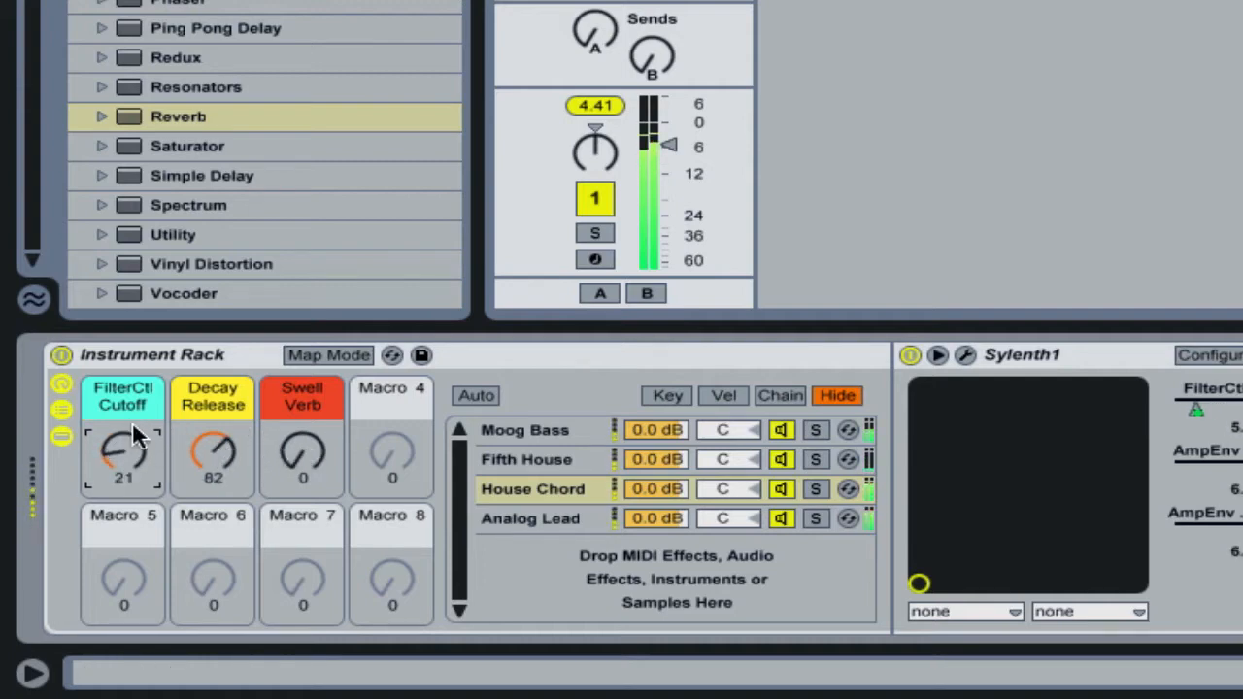
{"action": "left_click_drag", "start_coordinate": [226, 451], "coordinate": [226, 501]}
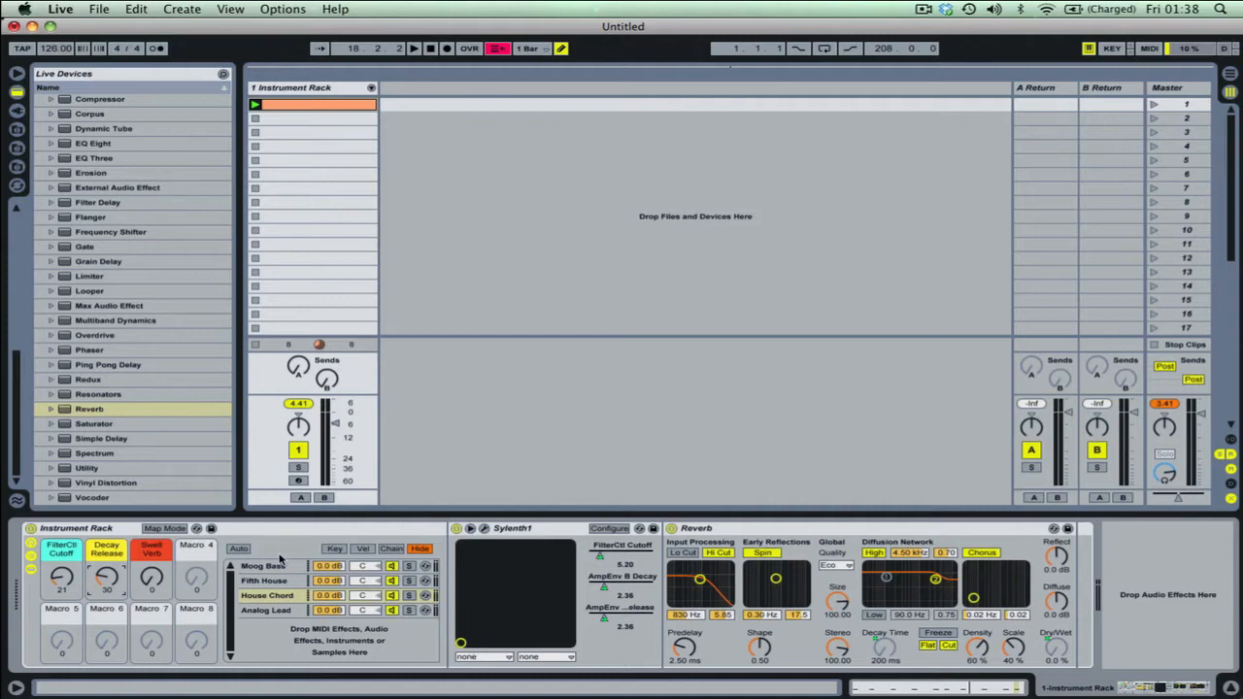
Open the Sylenth1 plug-in window of the House Chord chain
{"action": "left_click", "coordinate": [164, 528]}
{"action": "left_click", "coordinate": [164, 528]}
{"action": "left_click", "coordinate": [484, 528]}
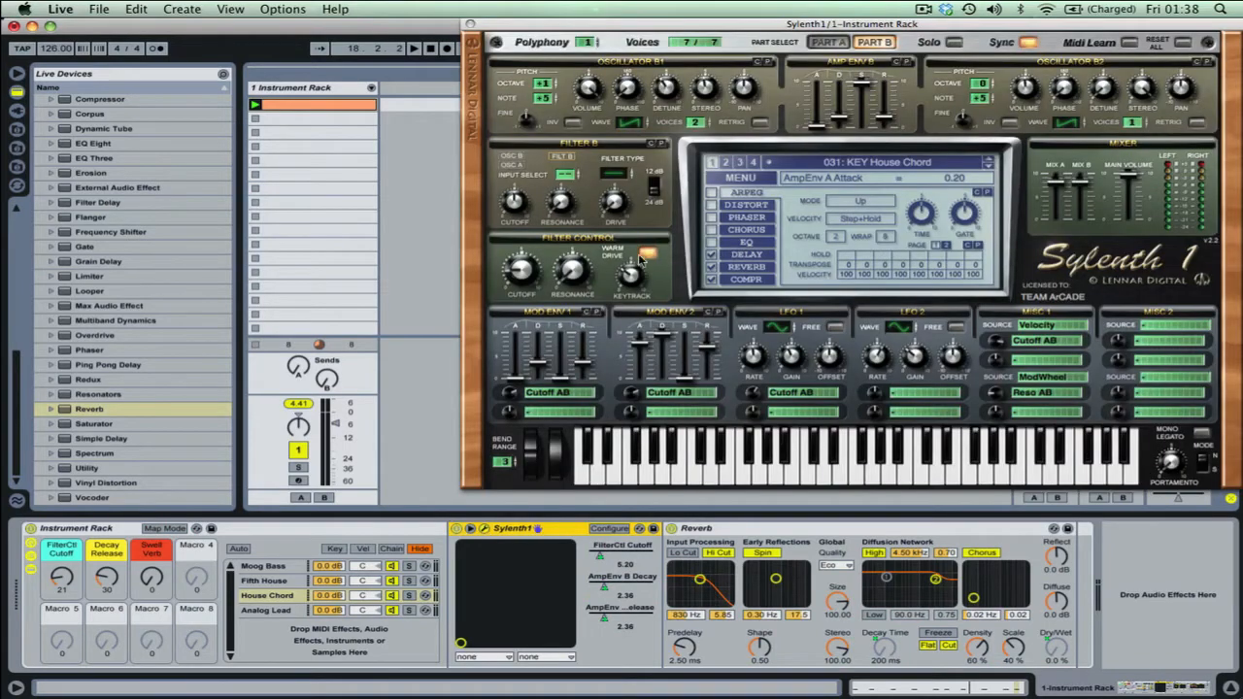
Check the Decay Release, Swell Verb and FilterCtl Cutoff assignments in macro map mode, and leave the mode
{"action": "left_click", "coordinate": [167, 530]}
{"action": "left_click", "coordinate": [167, 530]}
{"action": "left_click", "coordinate": [167, 530]}
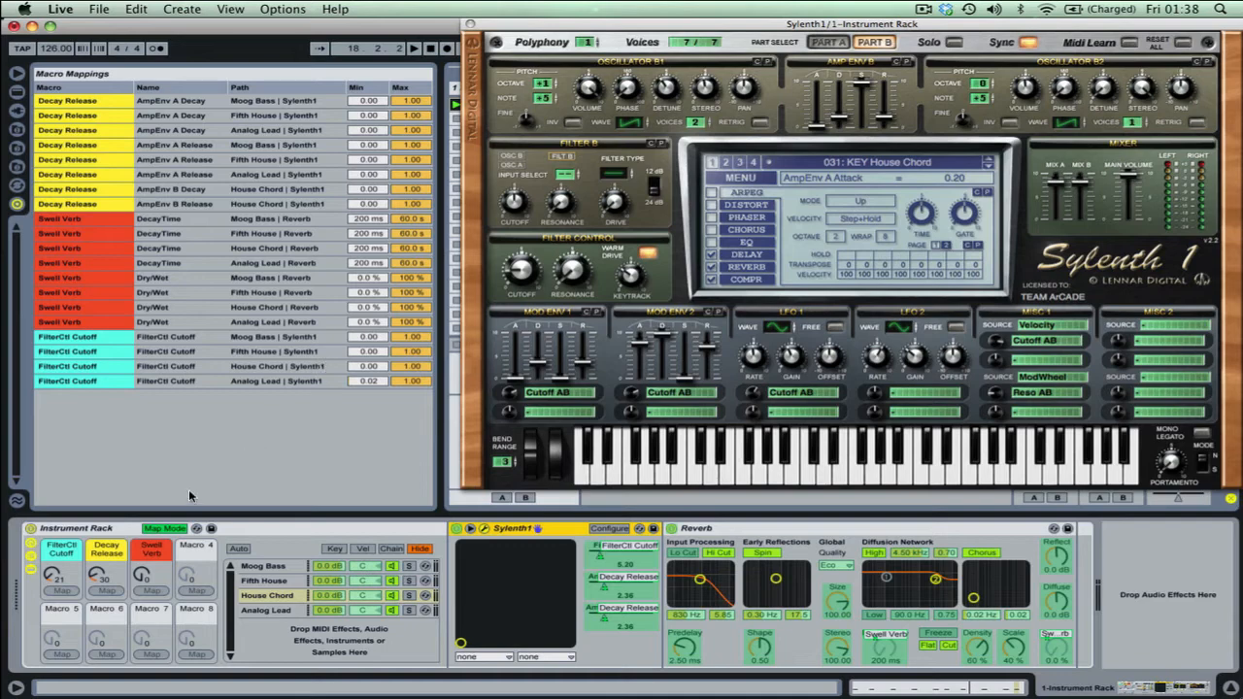
{"action": "left_click", "coordinate": [163, 529]}
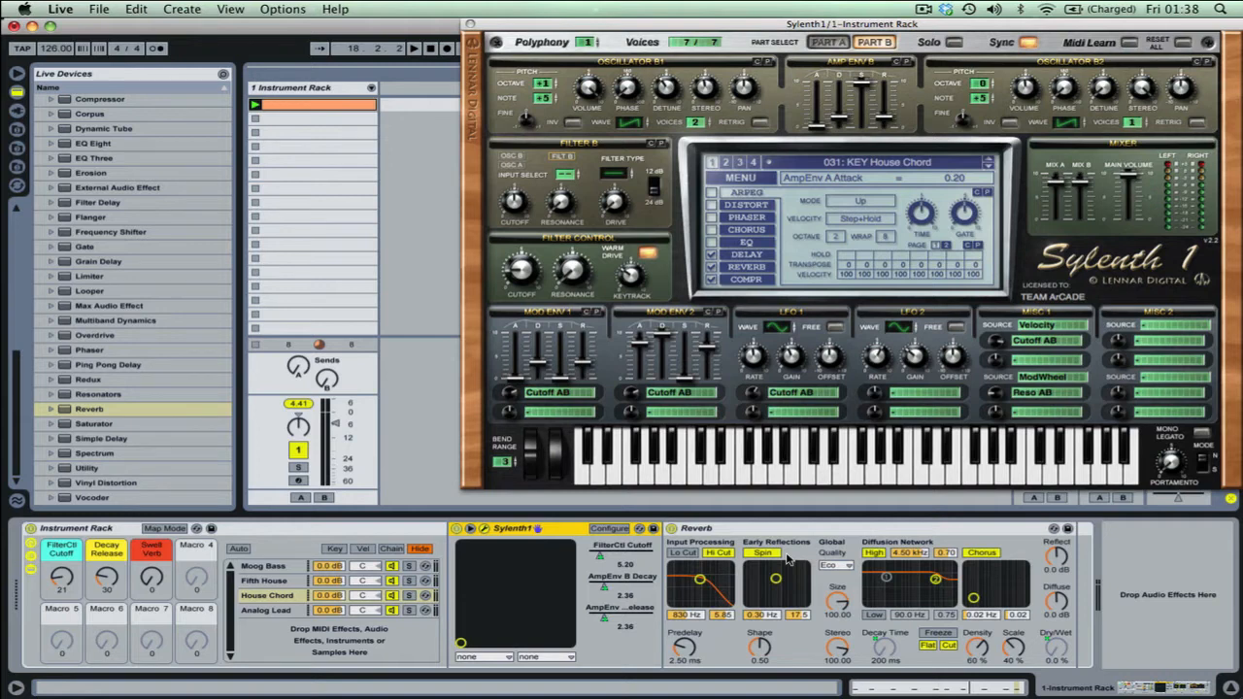
Close the House Chord plug-in window, and inspect the built-in Sylenth1 effects of the Moog Bass and Fifth House chains
{"action": "left_click", "coordinate": [471, 27]}
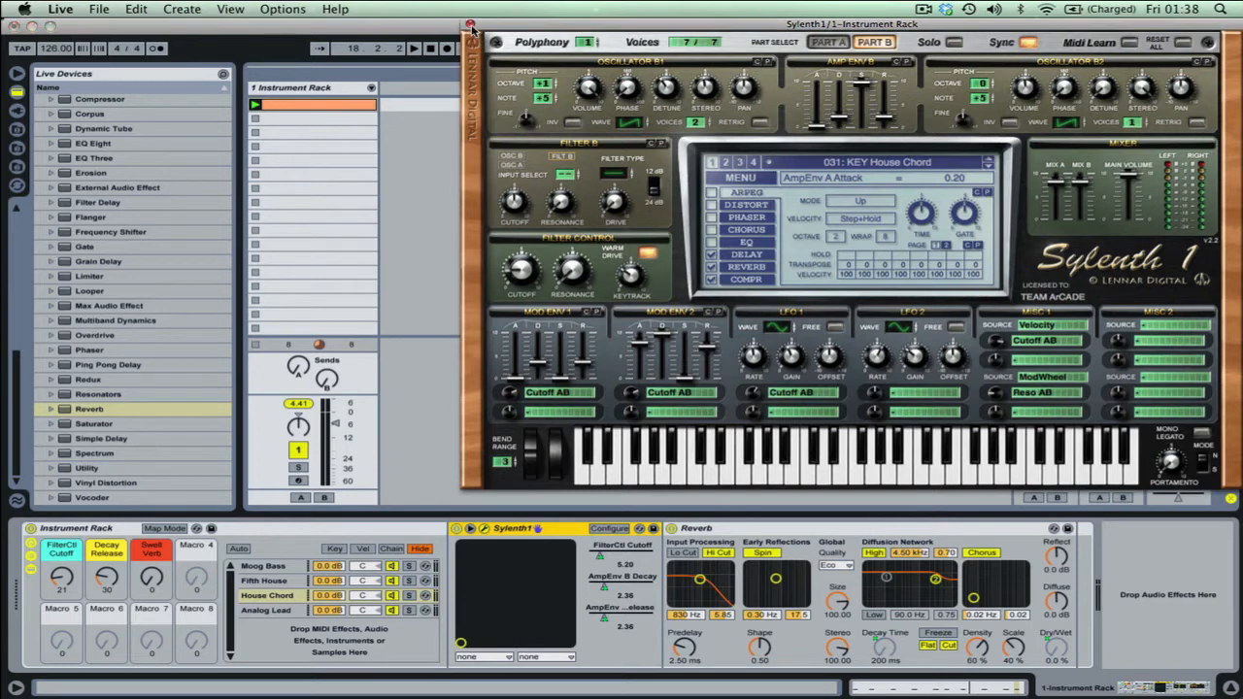
{"action": "left_click", "coordinate": [283, 567]}
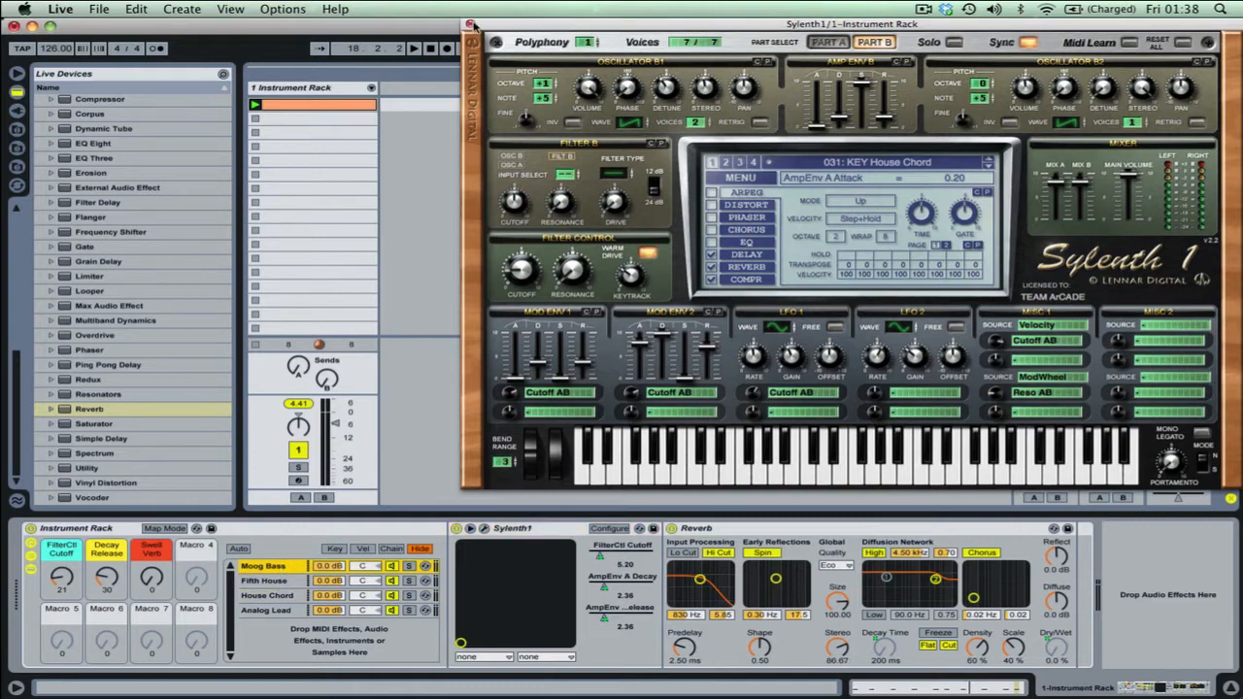
{"action": "left_click", "coordinate": [471, 24]}
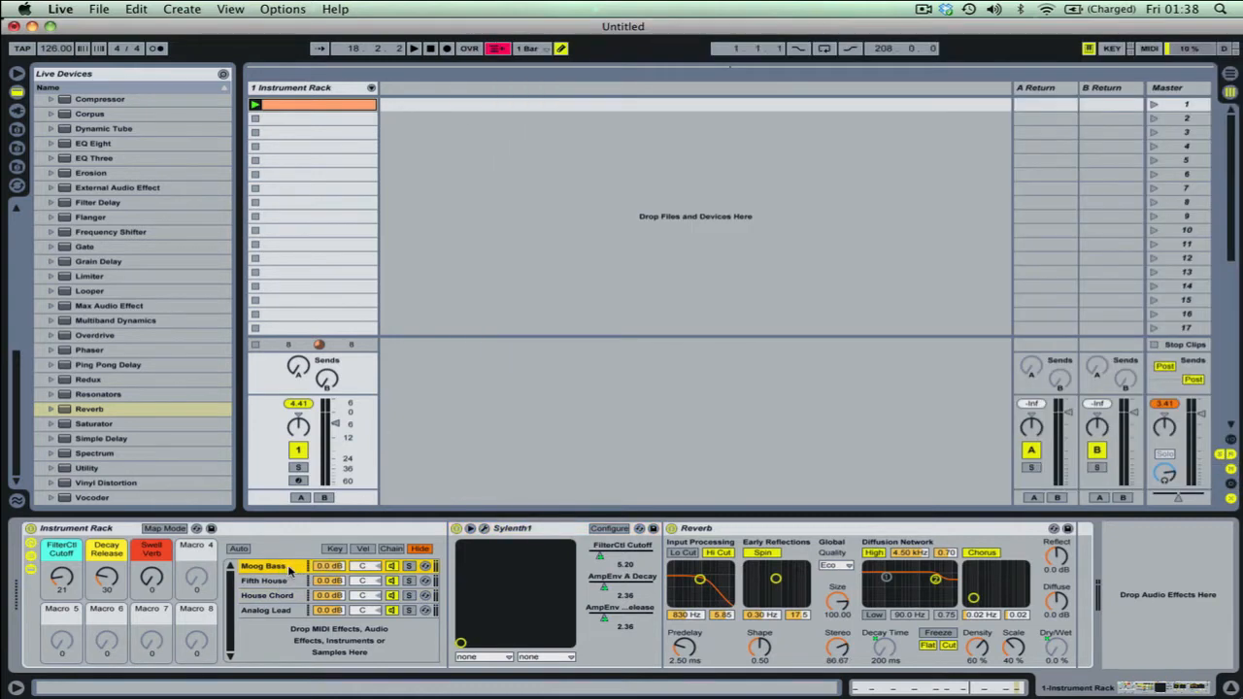
{"action": "left_click", "coordinate": [483, 528]}
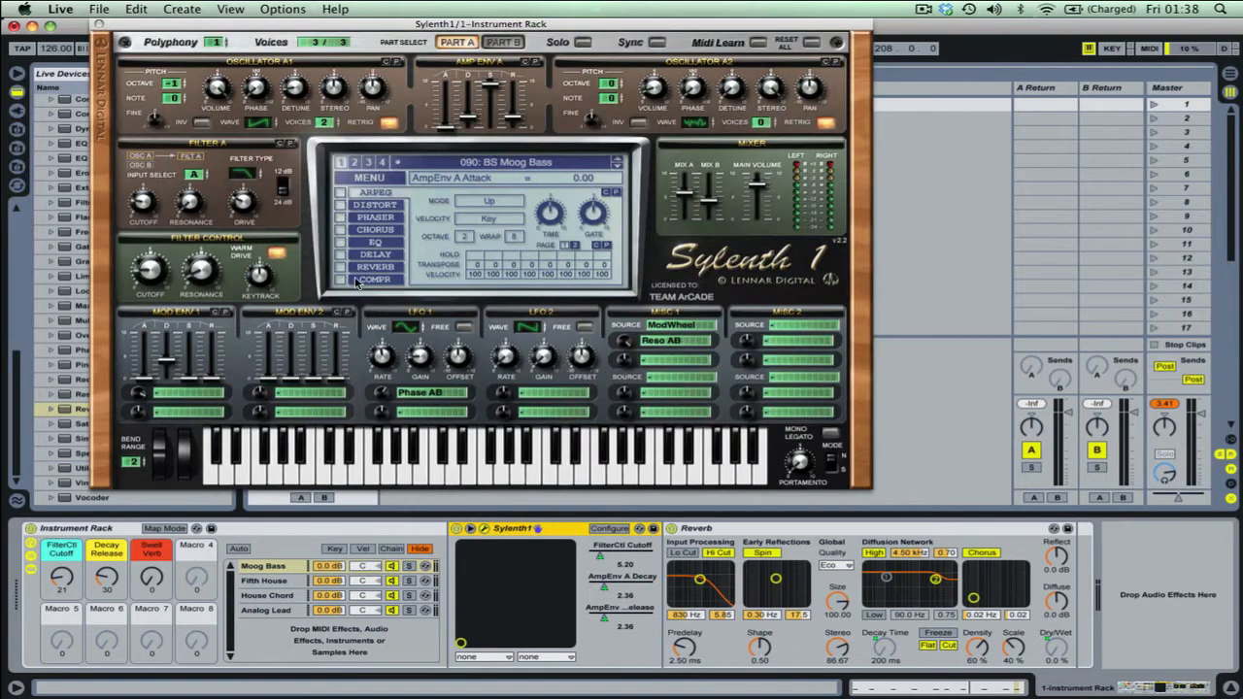
{"action": "left_click", "coordinate": [98, 25]}
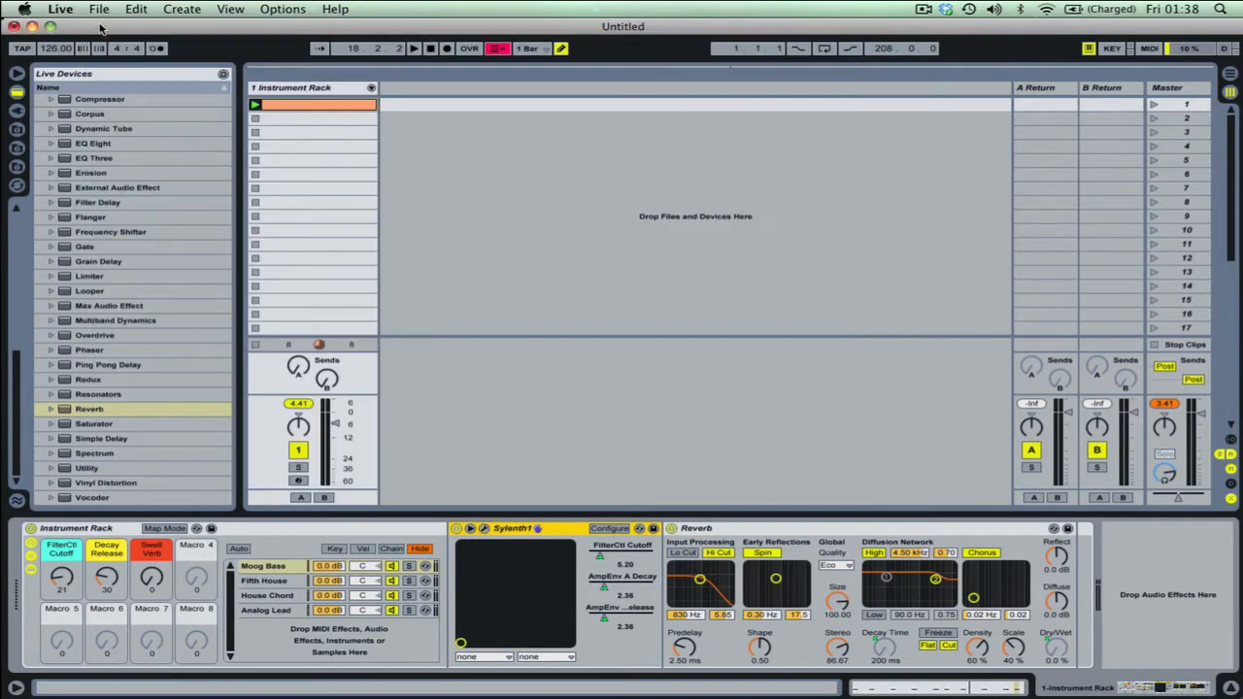
{"action": "left_click", "coordinate": [277, 585]}
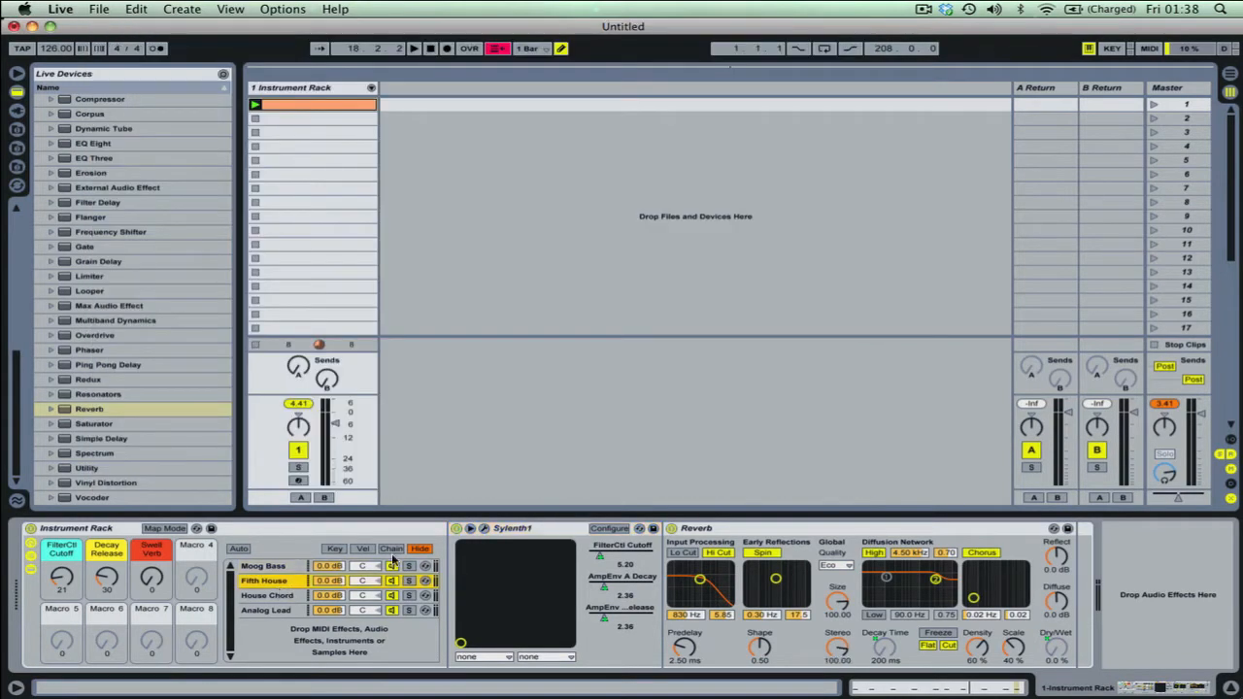
{"action": "left_click", "coordinate": [484, 528]}
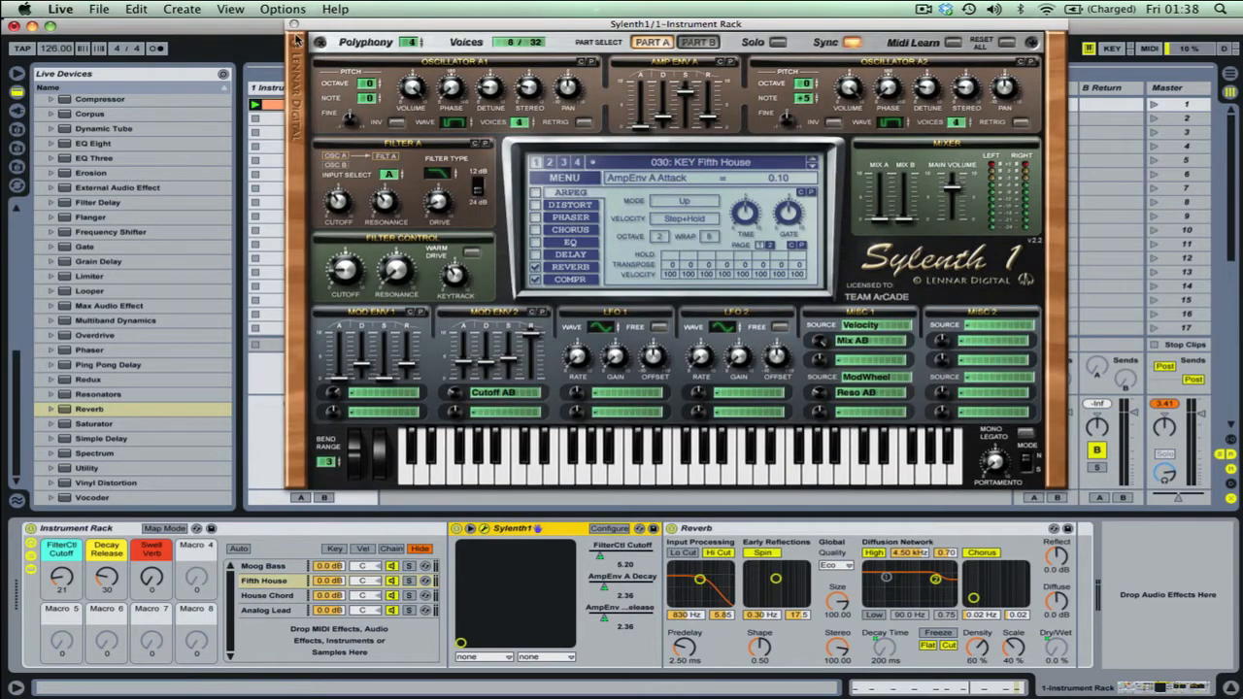
{"action": "left_click", "coordinate": [293, 26]}
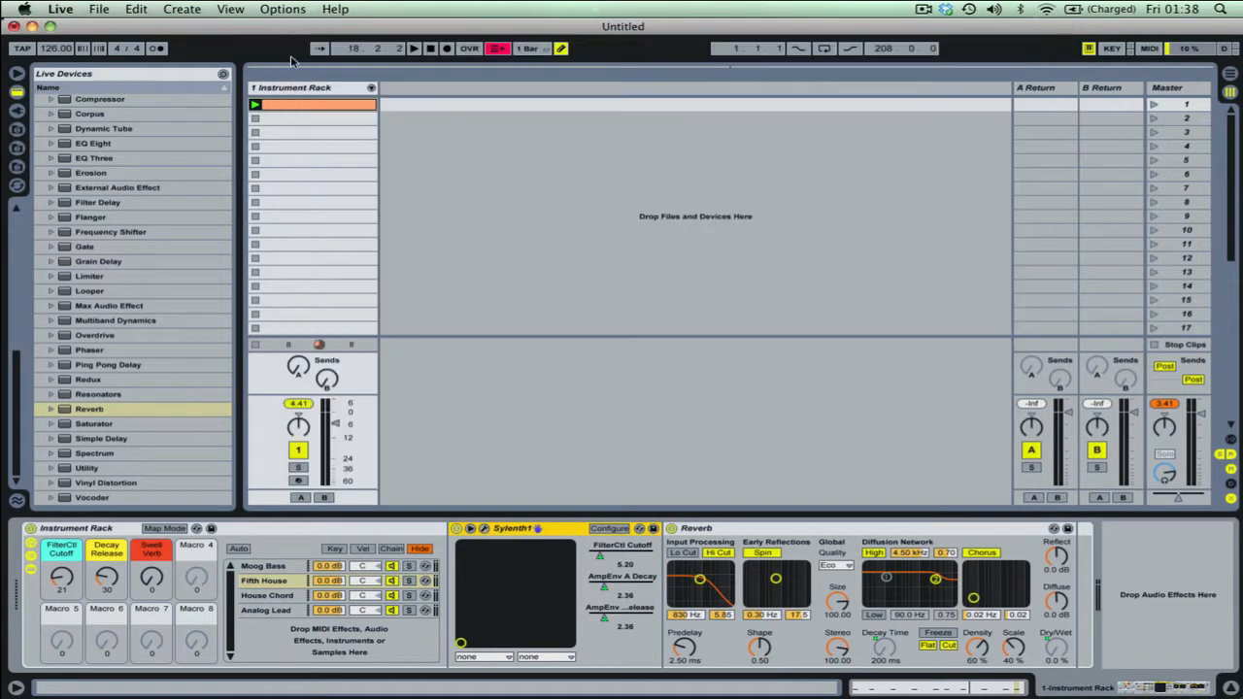
Turn off the built-in Delay in the House Chord chain's Sylenth1, and close its plug-in window
{"action": "left_click", "coordinate": [277, 595]}
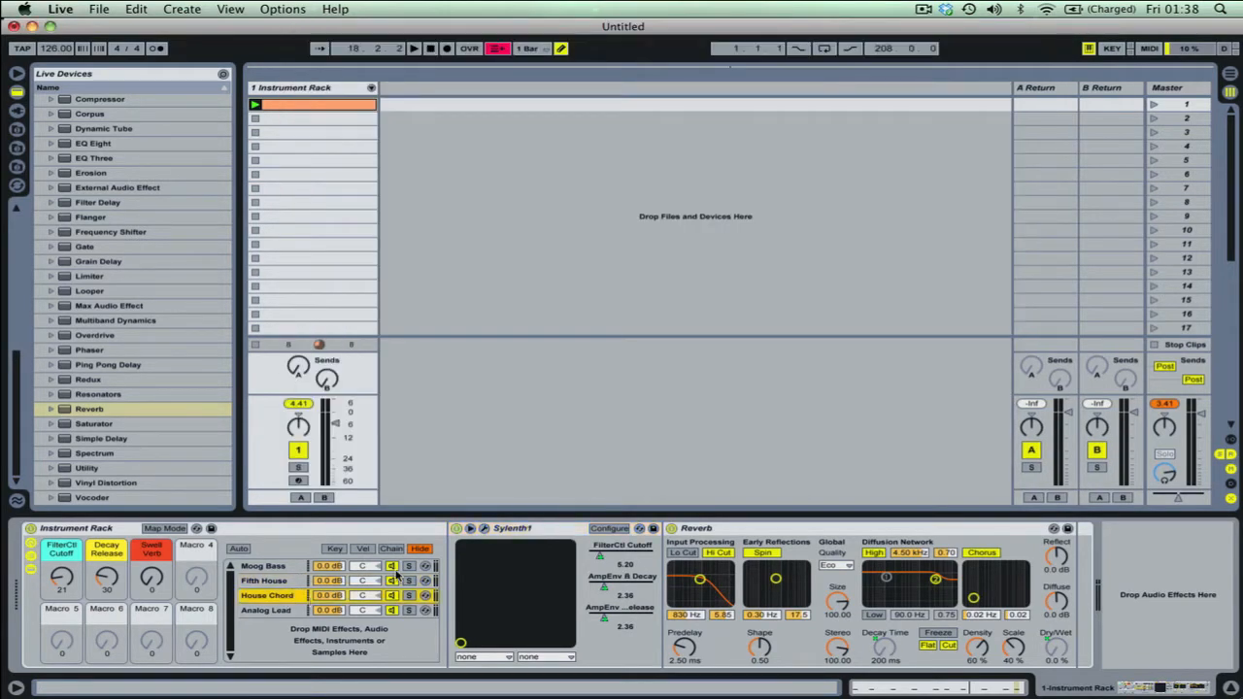
{"action": "left_click", "coordinate": [485, 528]}
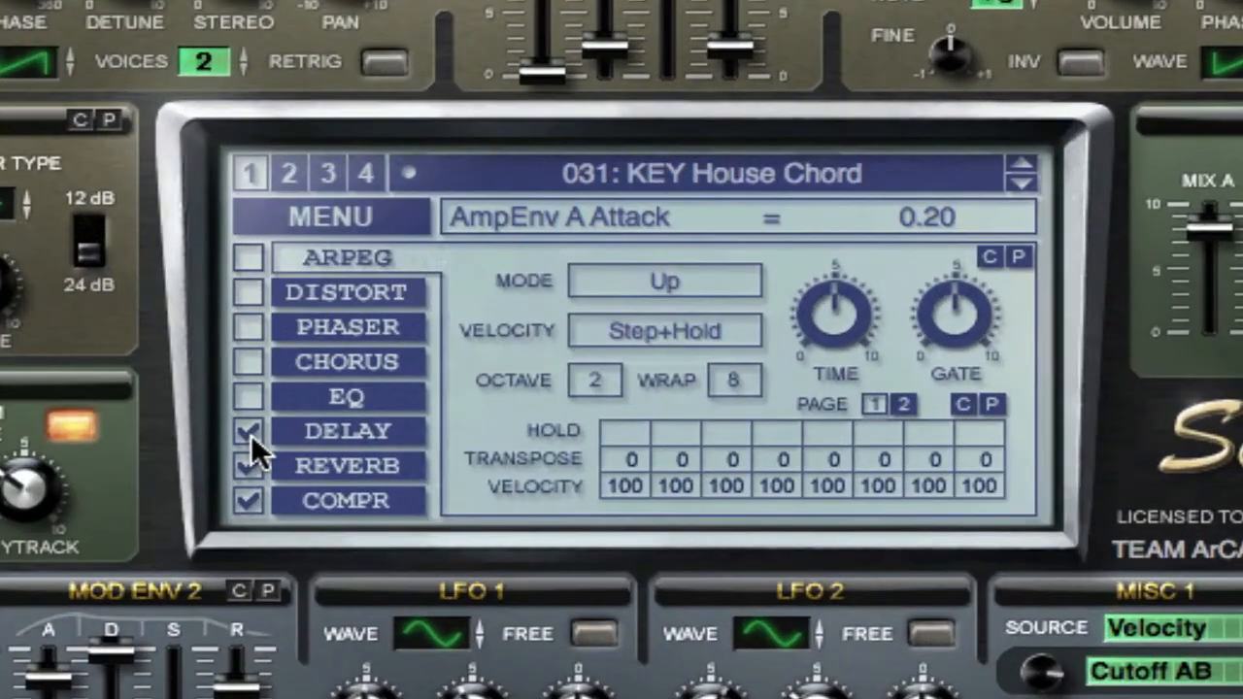
{"action": "left_click", "coordinate": [248, 432]}
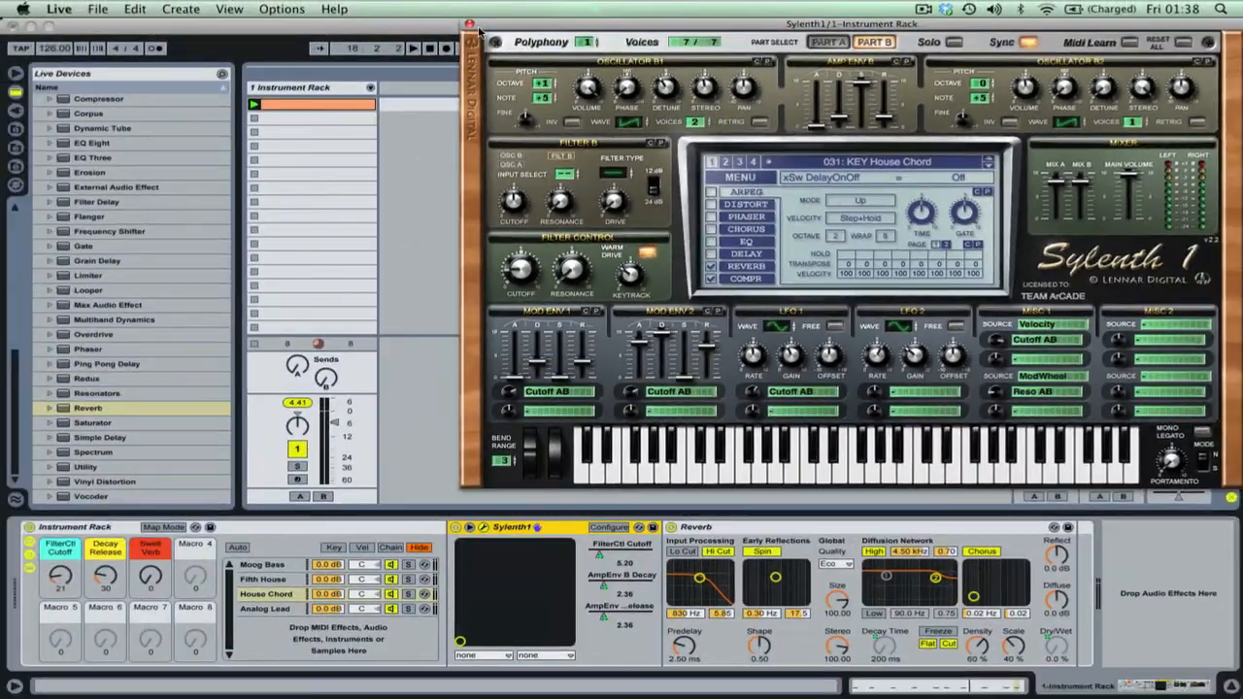
{"action": "left_click", "coordinate": [470, 23]}
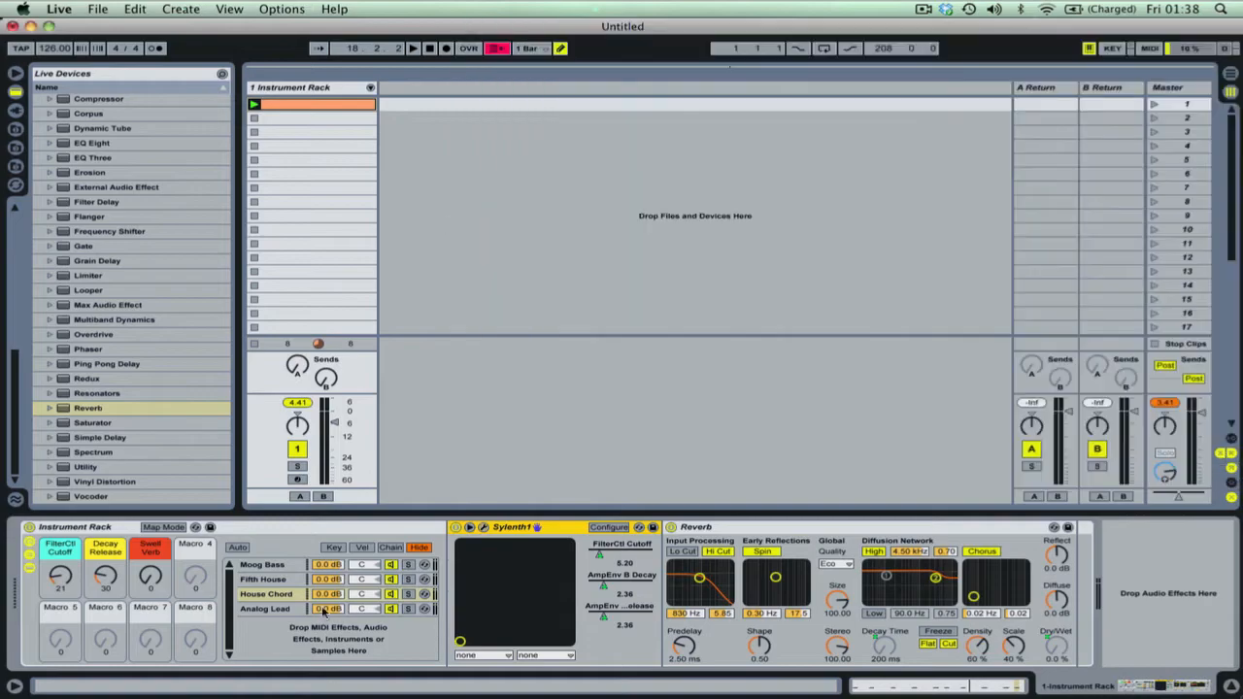
Turn off the built-in Delay in the Analog Lead chain's Sylenth1, and close its plug-in window
{"action": "left_click", "coordinate": [267, 607]}
{"action": "left_click", "coordinate": [482, 527]}
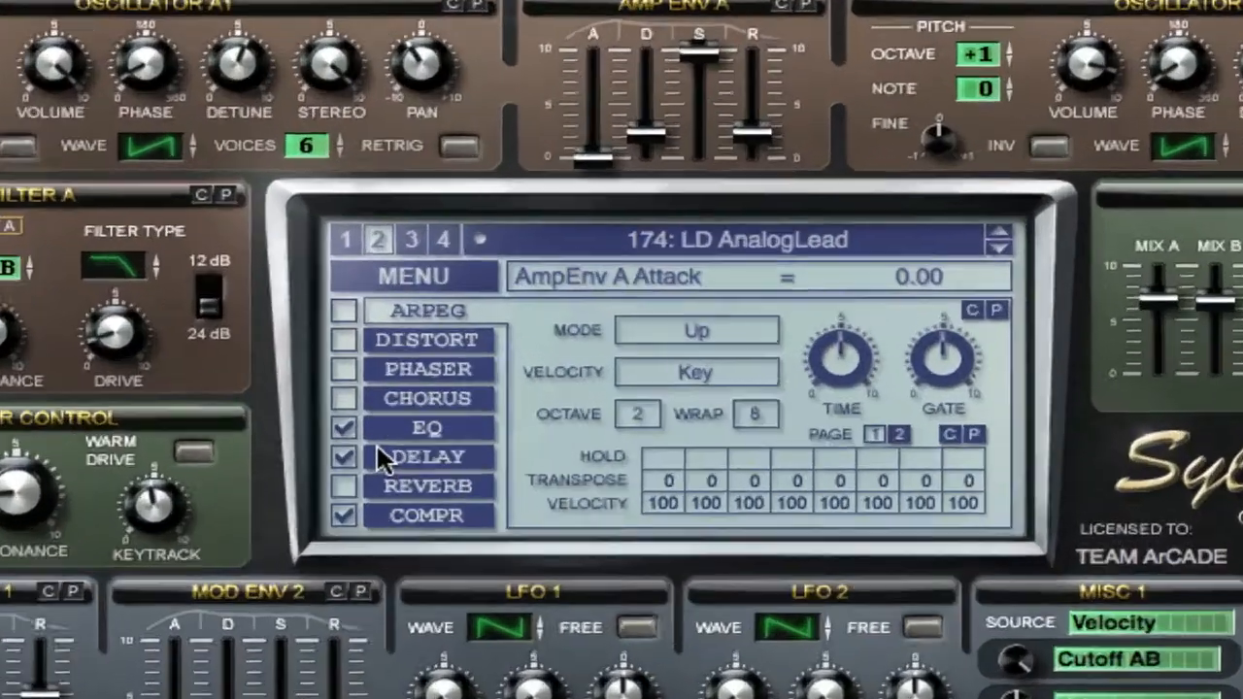
{"action": "left_click", "coordinate": [712, 278]}
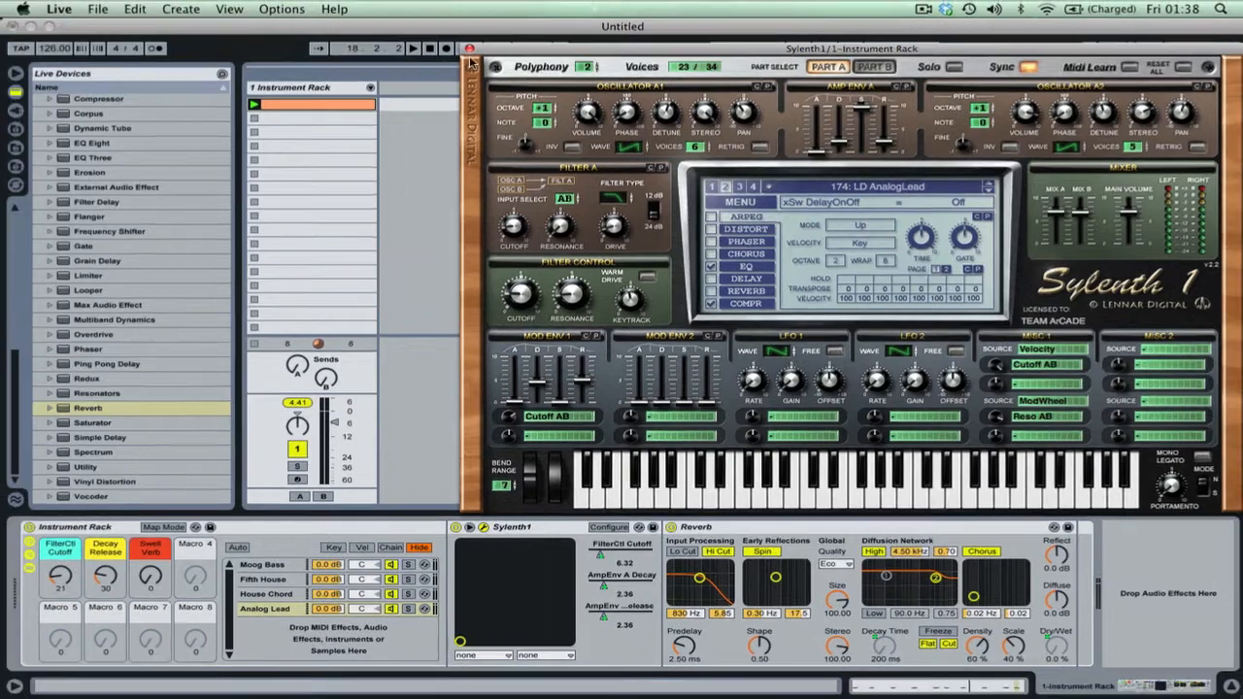
{"action": "left_click", "coordinate": [309, 16]}
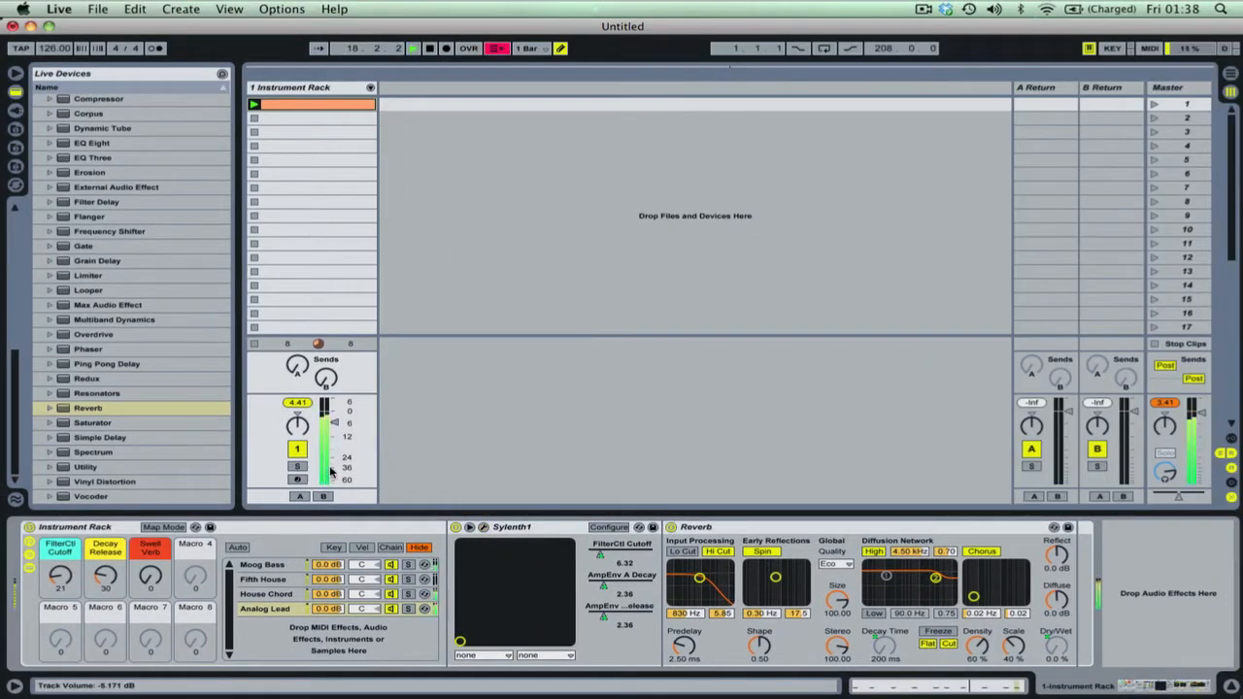
While playing the rack, lower FilterCtl Cutoff to 0 and Decay Release to 14
{"action": "key", "text": "space"}
{"action": "key", "text": "space"}
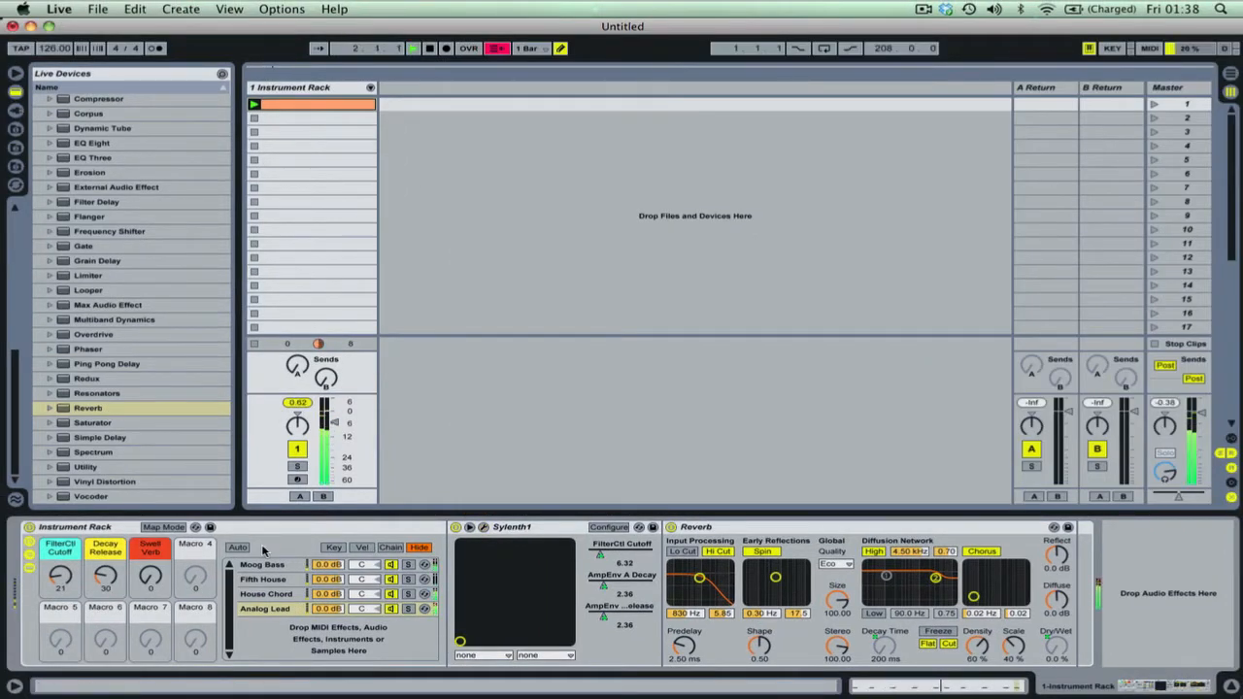
{"action": "mouse_move", "coordinate": [67, 579]}
{"action": "left_mouse_down"}
{"action": "mouse_move", "coordinate": [67, 527]}
{"action": "mouse_move", "coordinate": [55, 580]}
{"action": "left_mouse_up"}
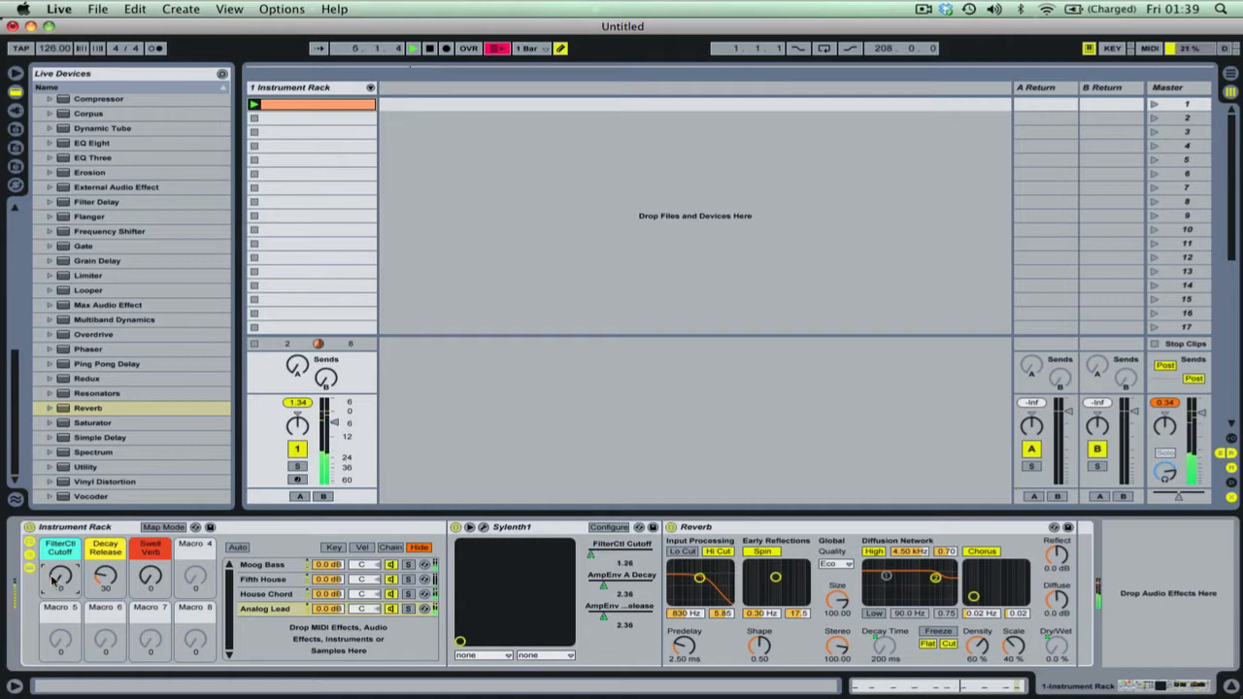
{"action": "left_click_drag", "start_coordinate": [101, 573], "coordinate": [99, 562]}
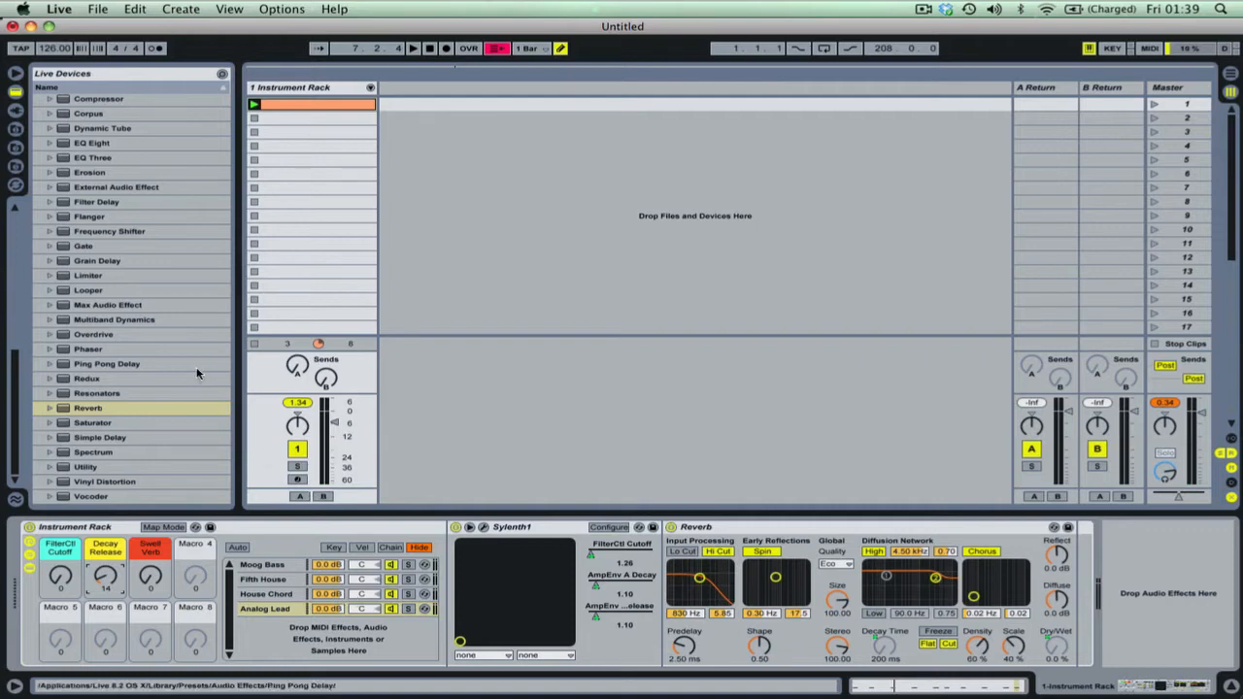
Add a Ping Pong Delay to the Fifth House chain between Sylenth1 and Reverb
{"action": "left_click", "coordinate": [276, 568]}
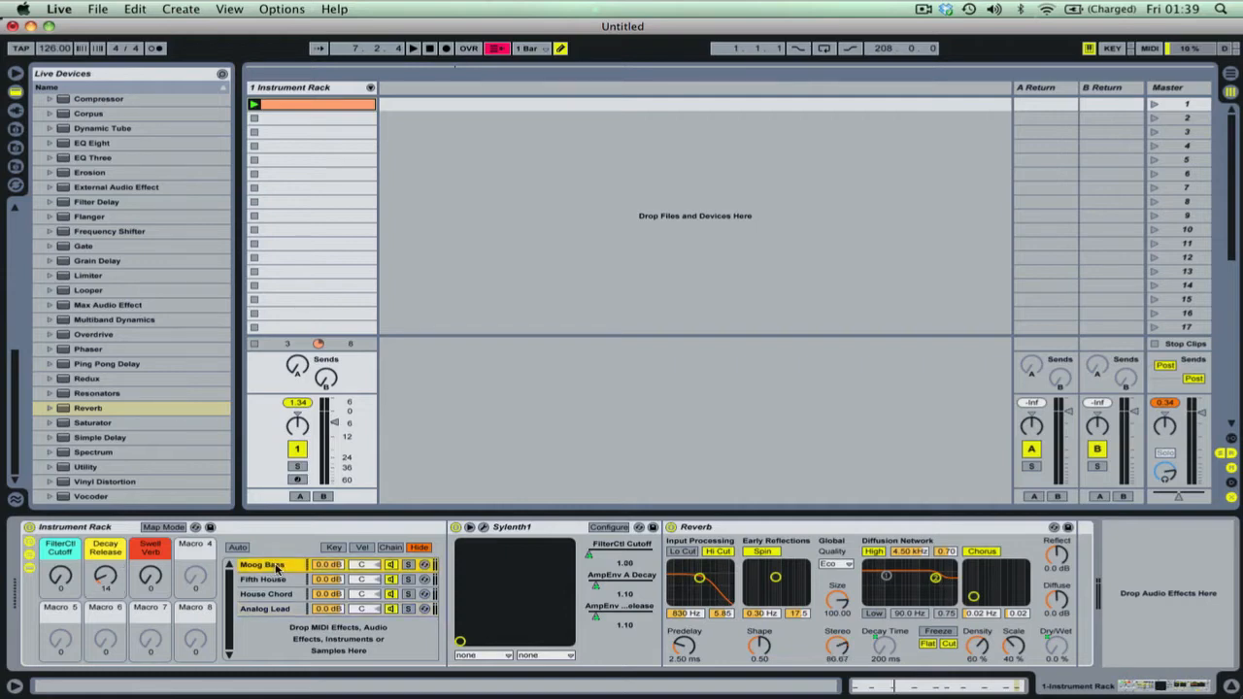
{"action": "left_click", "coordinate": [274, 582]}
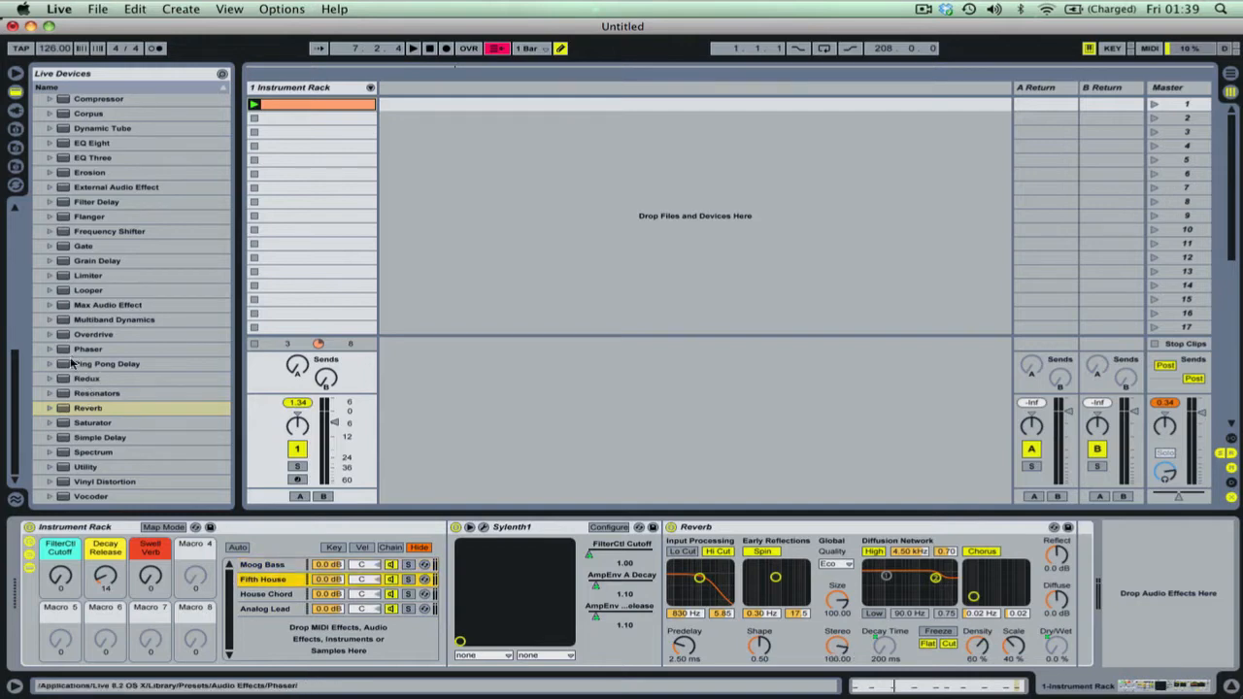
{"action": "left_click_drag", "start_coordinate": [71, 363], "coordinate": [469, 393]}
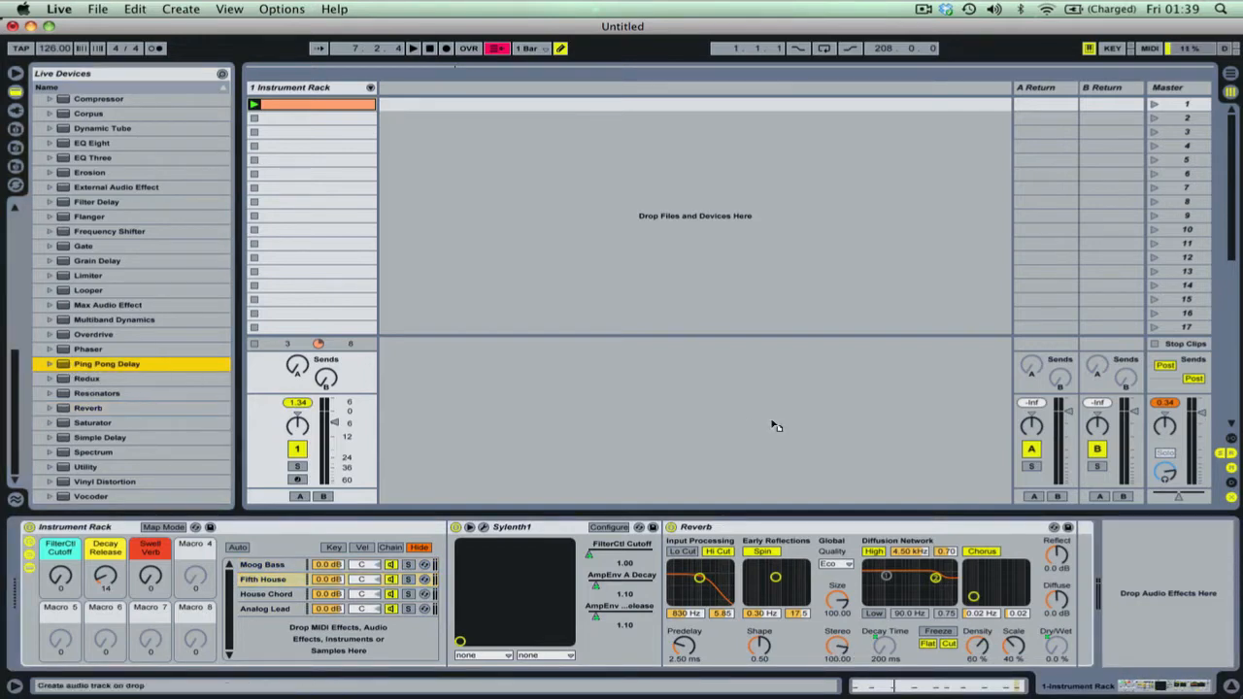
{"action": "left_click_drag", "start_coordinate": [1025, 490], "coordinate": [1063, 537]}
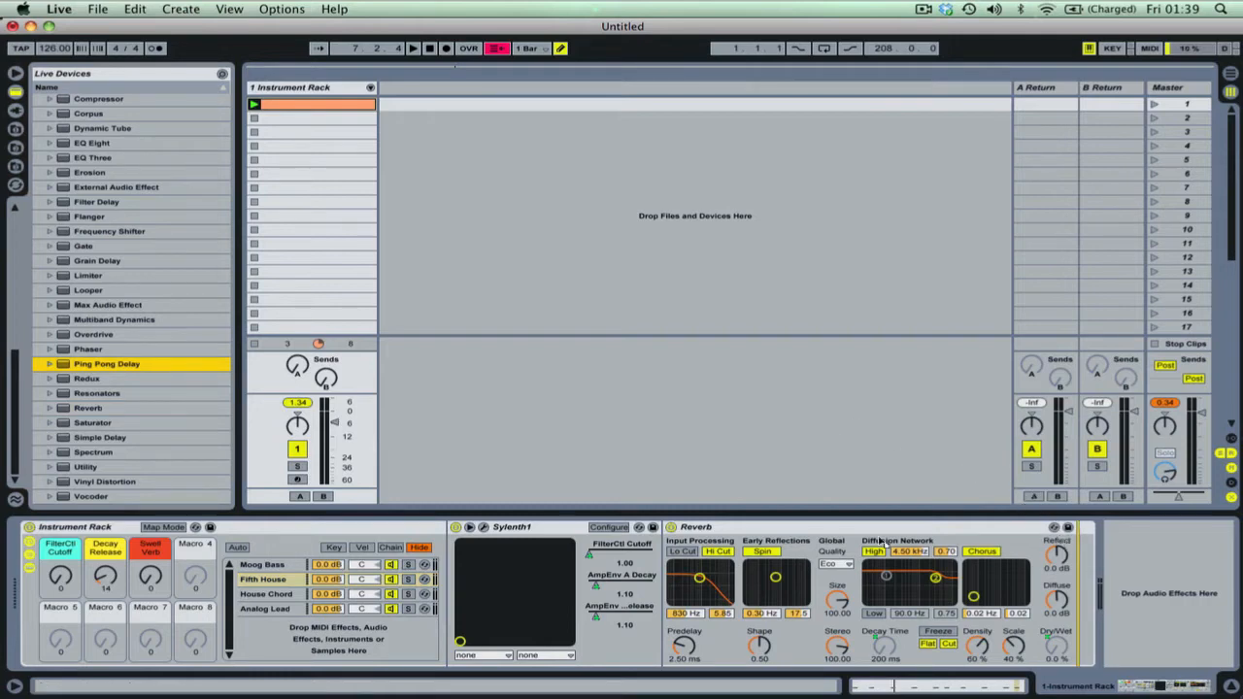
{"action": "left_click_drag", "start_coordinate": [879, 541], "coordinate": [798, 564]}
Set the Ping Pong Delay's filter frequency to 1.72 kHz
{"action": "left_click_drag", "start_coordinate": [698, 582], "coordinate": [696, 583]}
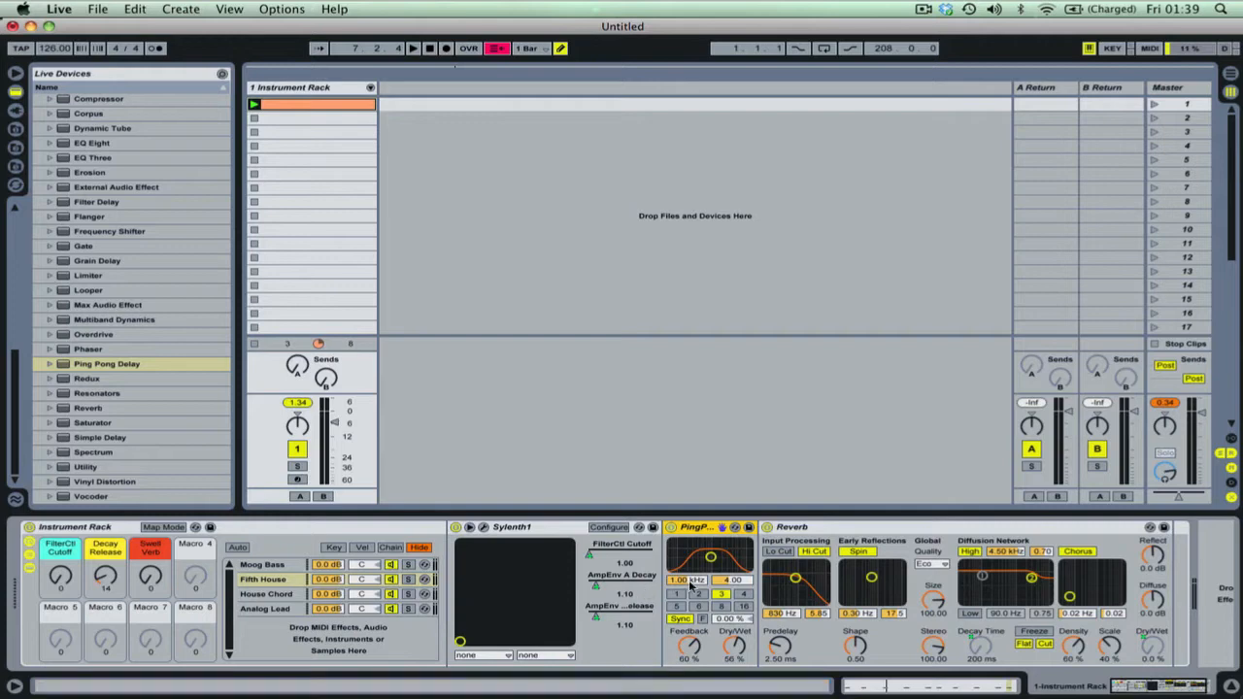
{"action": "mouse_move", "coordinate": [686, 581]}
{"action": "left_mouse_down"}
{"action": "mouse_move", "coordinate": [686, 532]}
{"action": "mouse_move", "coordinate": [691, 583]}
{"action": "left_mouse_up"}
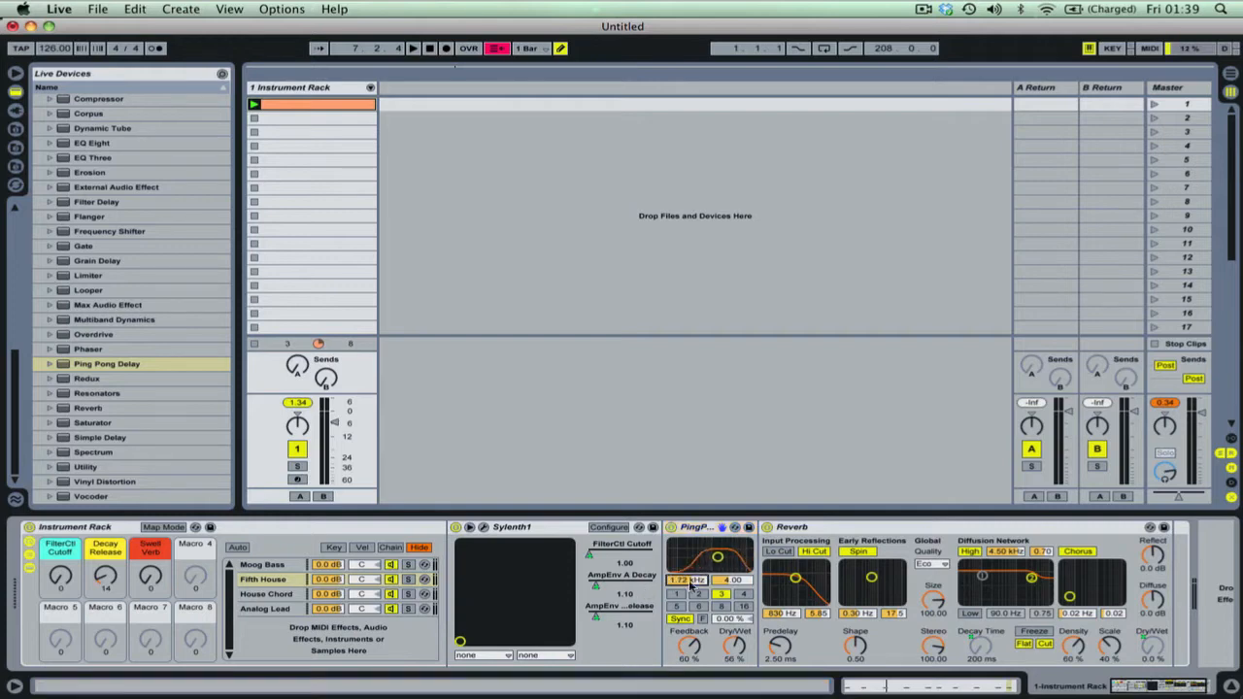
Move the Ping Pong Delay behind the Reverb in the Fifth House chain, and return it to its place before the Reverb
{"action": "left_click_drag", "start_coordinate": [697, 527], "coordinate": [684, 551]}
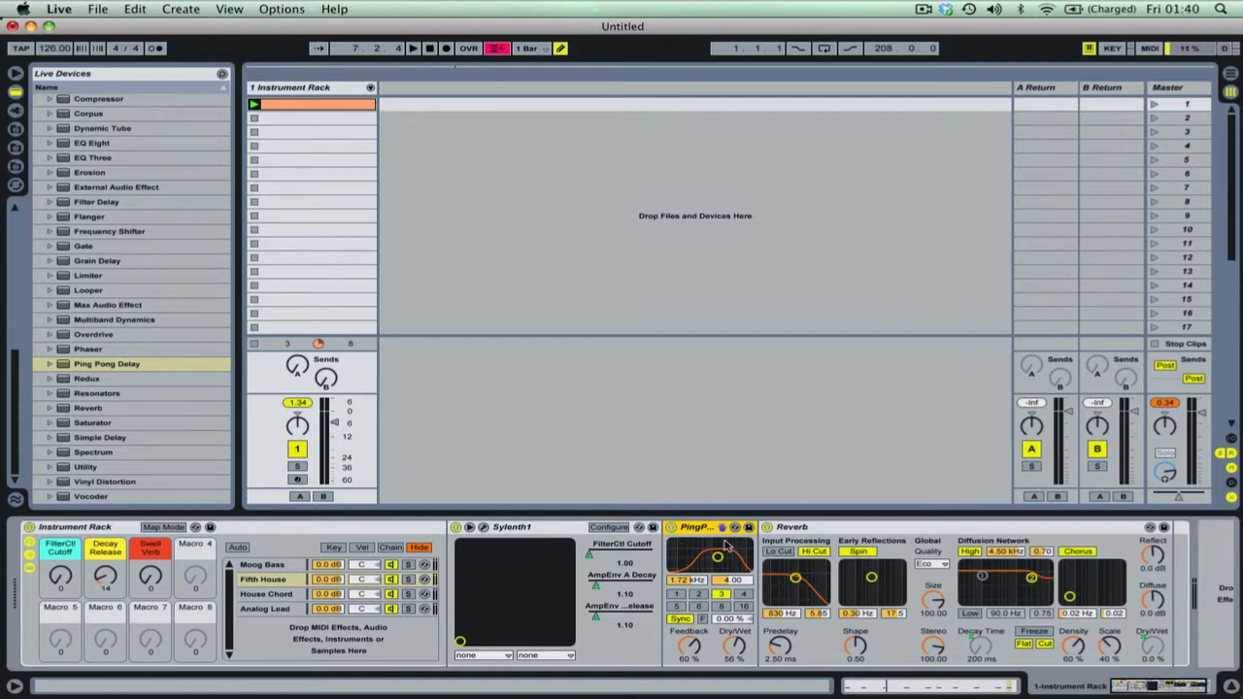
{"action": "left_click_drag", "start_coordinate": [952, 553], "coordinate": [1077, 541]}
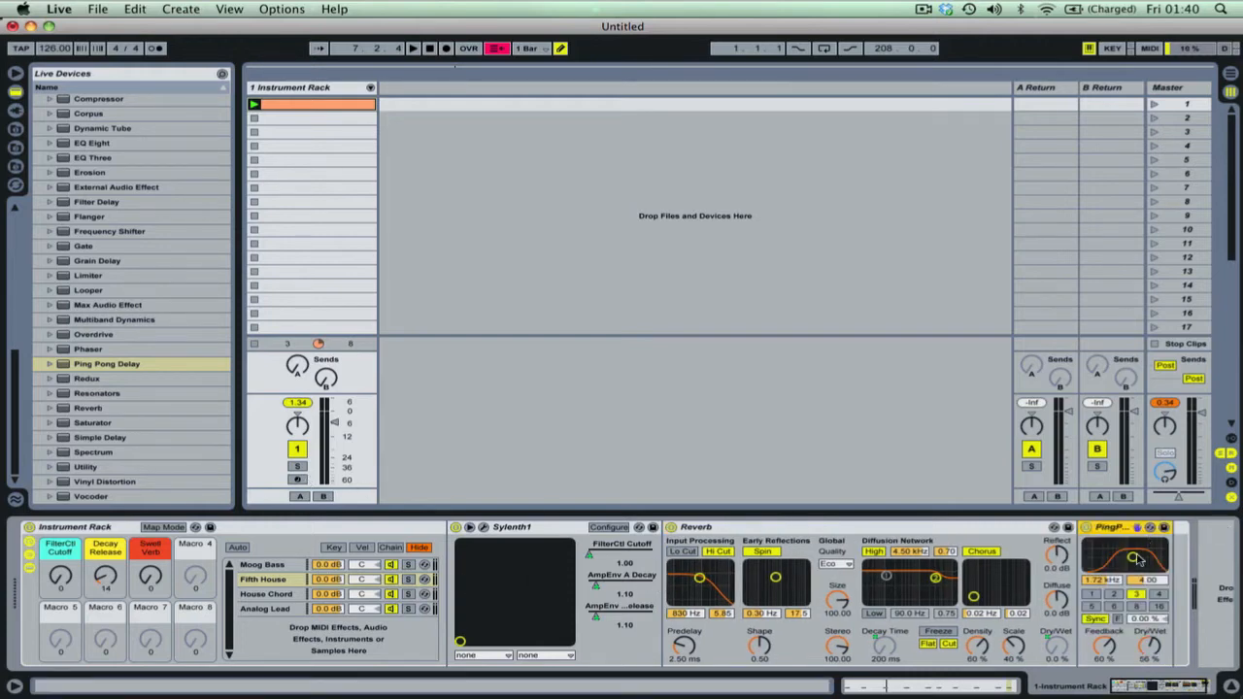
{"action": "left_click_drag", "start_coordinate": [1136, 529], "coordinate": [712, 541]}
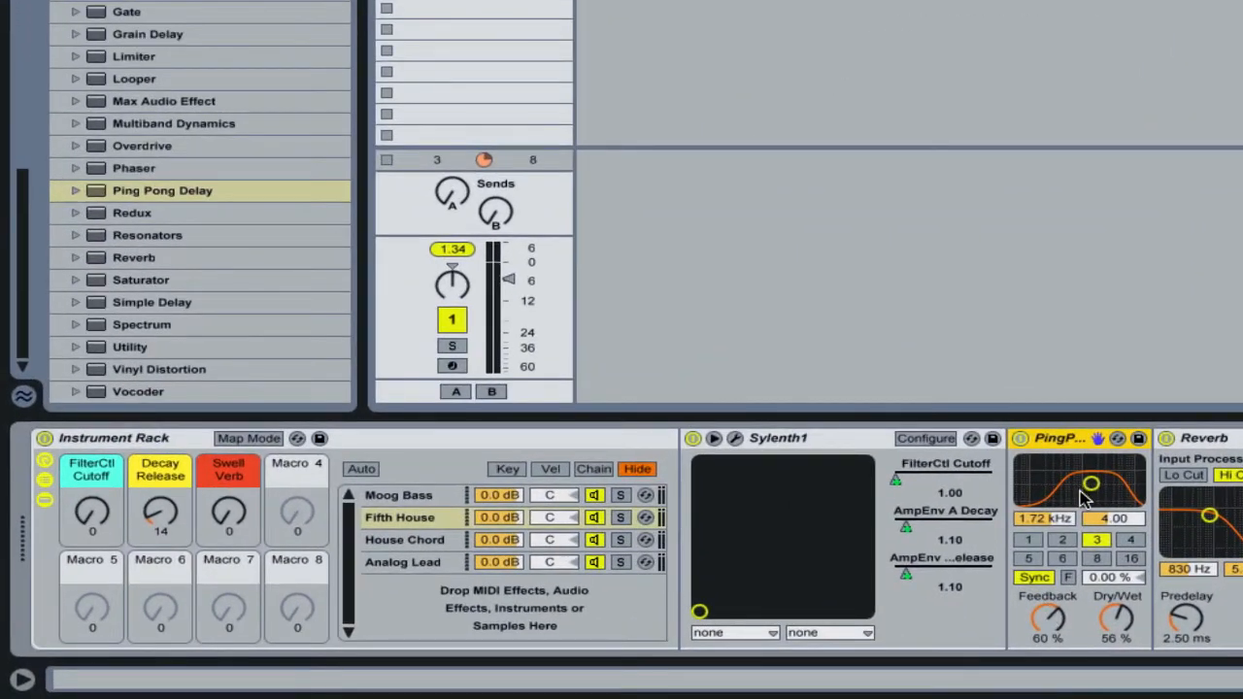
Set the Ping Pong Delay's filter to 949 Hz with a bandwidth of 4.11, and solo the Fifth House chain
{"action": "left_click_drag", "start_coordinate": [1082, 495], "coordinate": [1071, 494]}
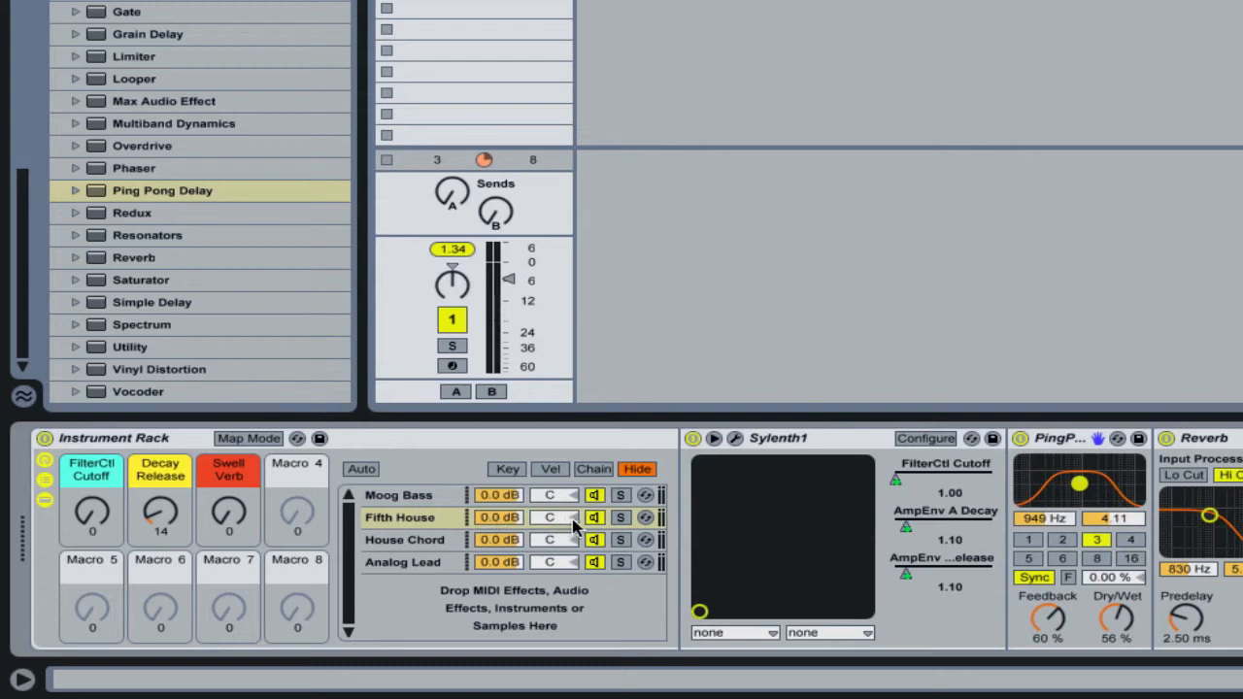
{"action": "left_click", "coordinate": [619, 518]}
Compare the soloed Fifth House chain by bypassing and re-enabling its Reverb and Ping Pong Delay, playing the clip with the delay bypassed
{"action": "left_click", "coordinate": [1020, 438]}
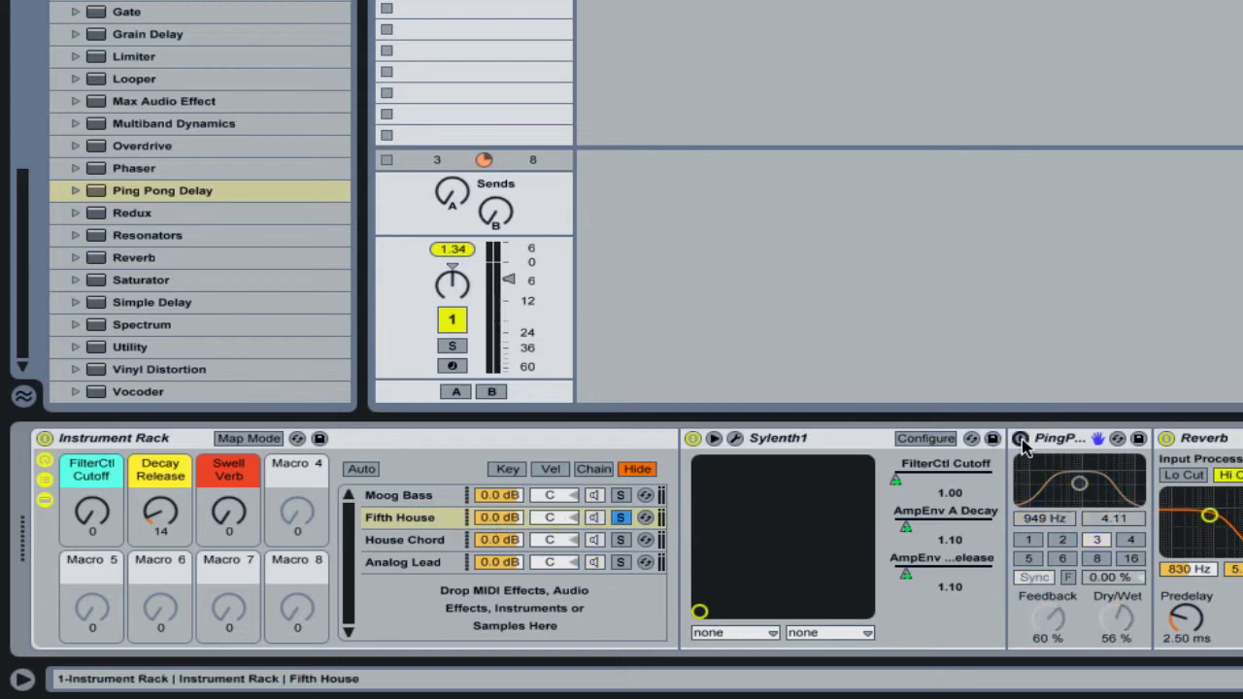
{"action": "left_click", "coordinate": [1019, 439]}
{"action": "left_click", "coordinate": [1166, 439]}
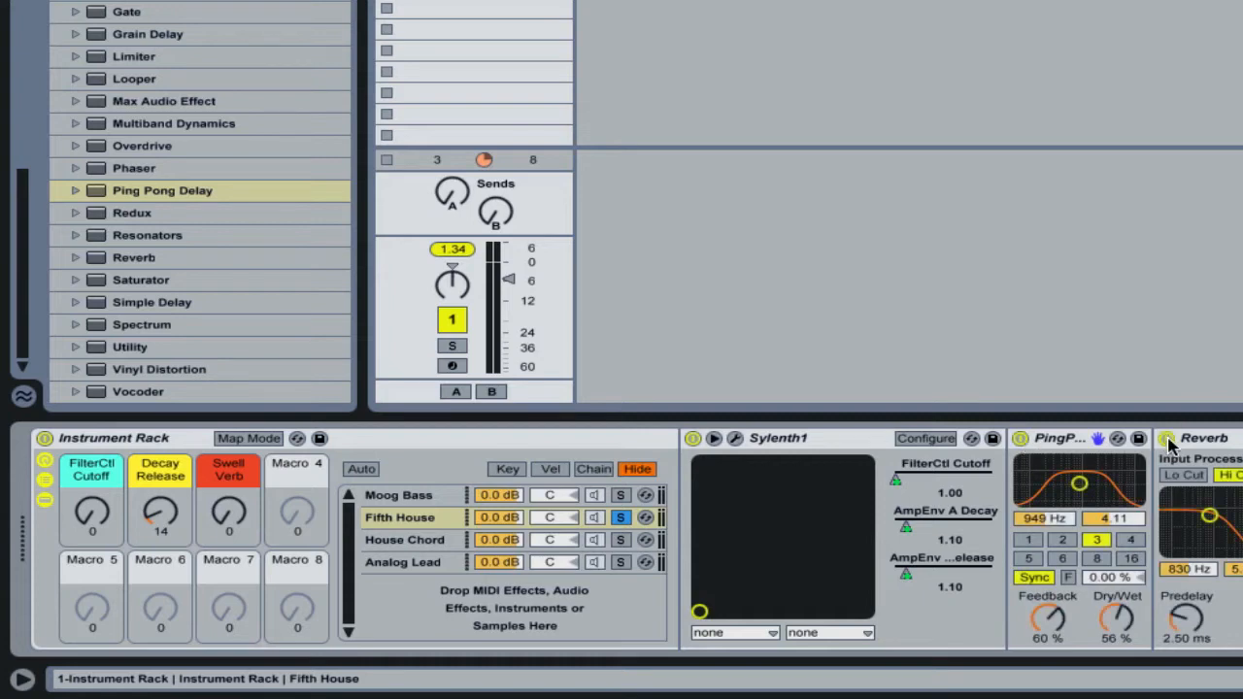
{"action": "left_click", "coordinate": [1166, 439]}
{"action": "left_click", "coordinate": [1021, 439]}
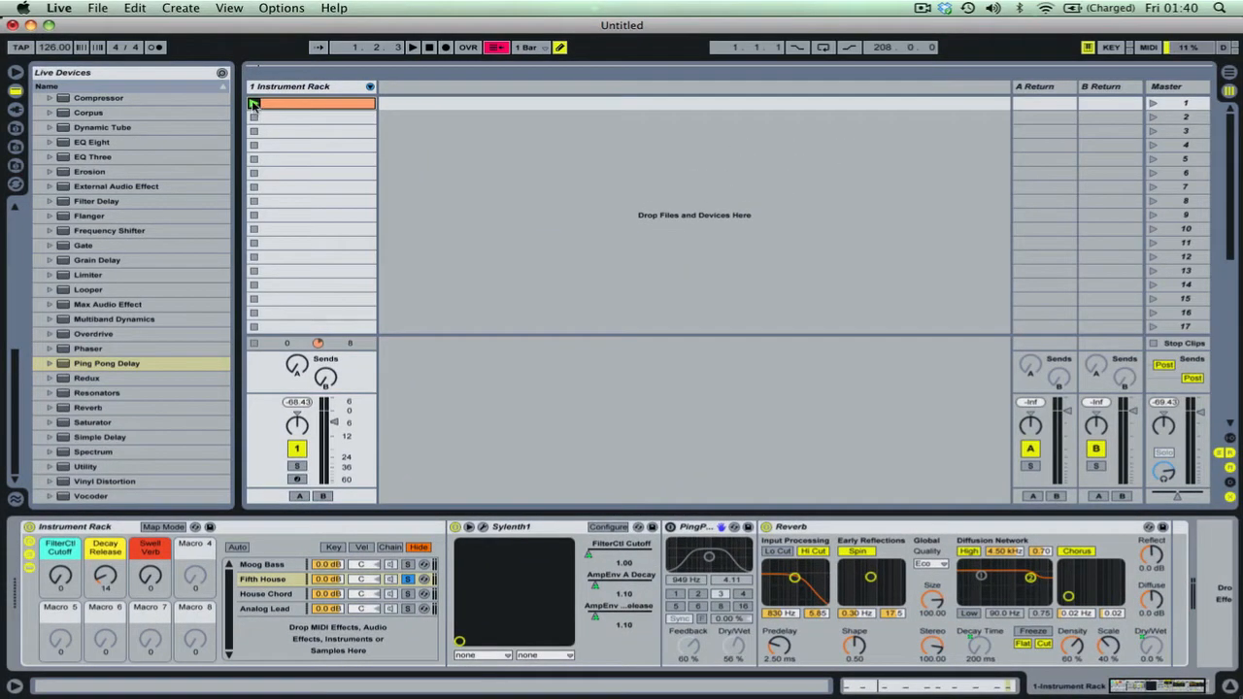
{"action": "left_click", "coordinate": [253, 103]}
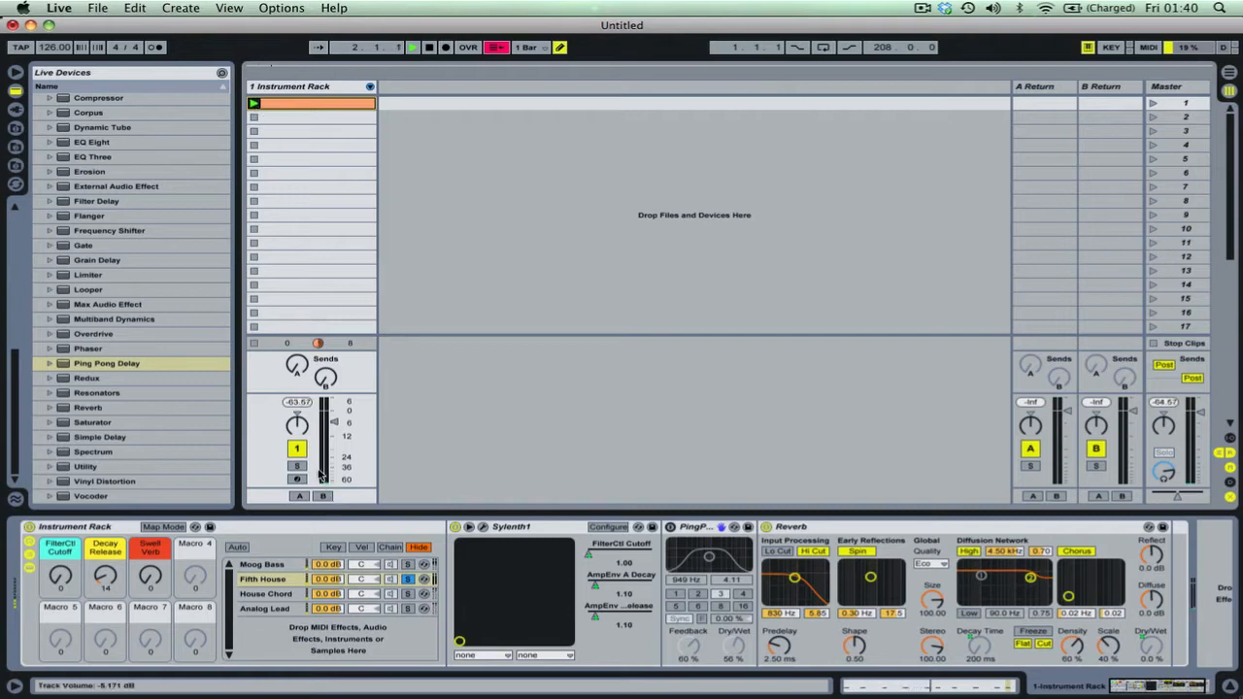
{"action": "left_click", "coordinate": [670, 527]}
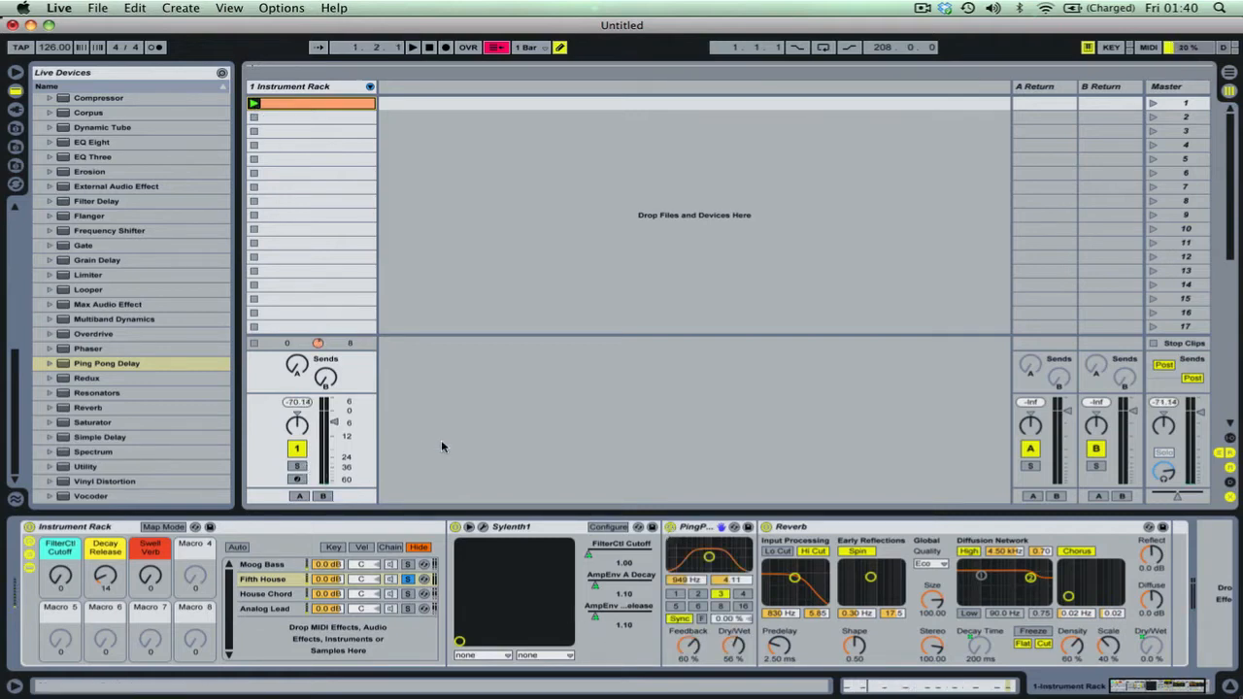
Play the clip on the soloed Fifth House chain, setting the FilterCtl Cutoff macro to 48 and the Decay Release macro to 54
{"action": "left_click_drag", "start_coordinate": [68, 576], "coordinate": [68, 532]}
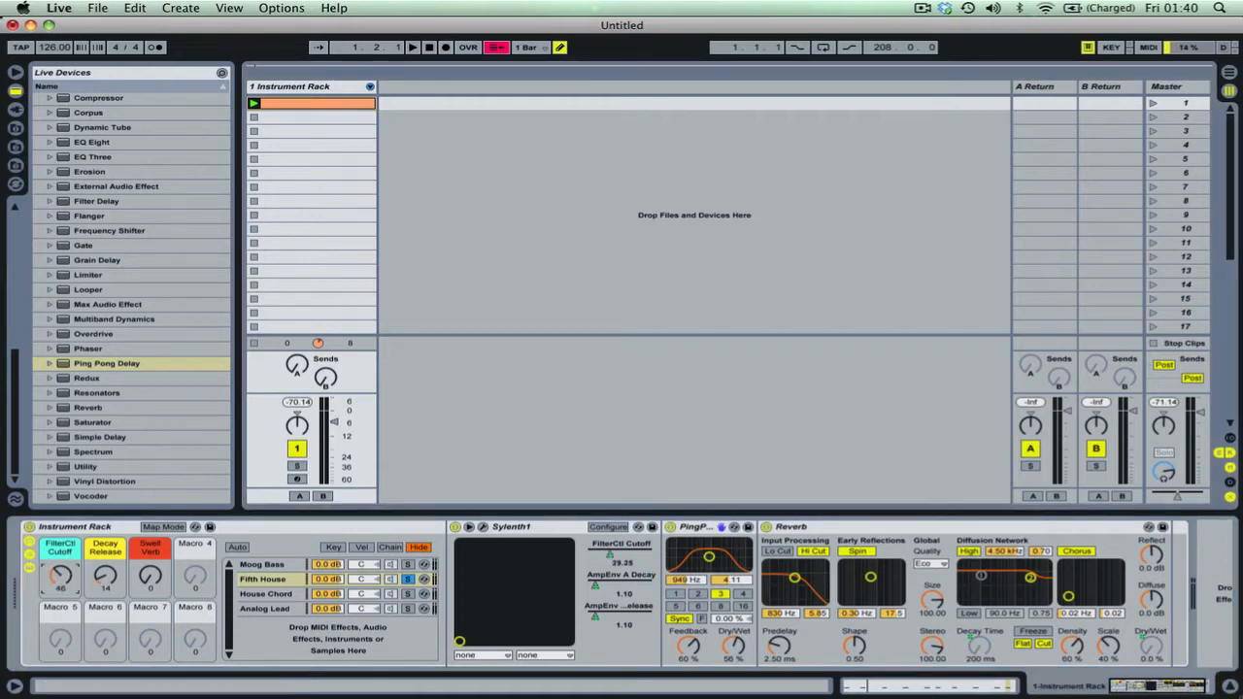
{"action": "left_click", "coordinate": [252, 105]}
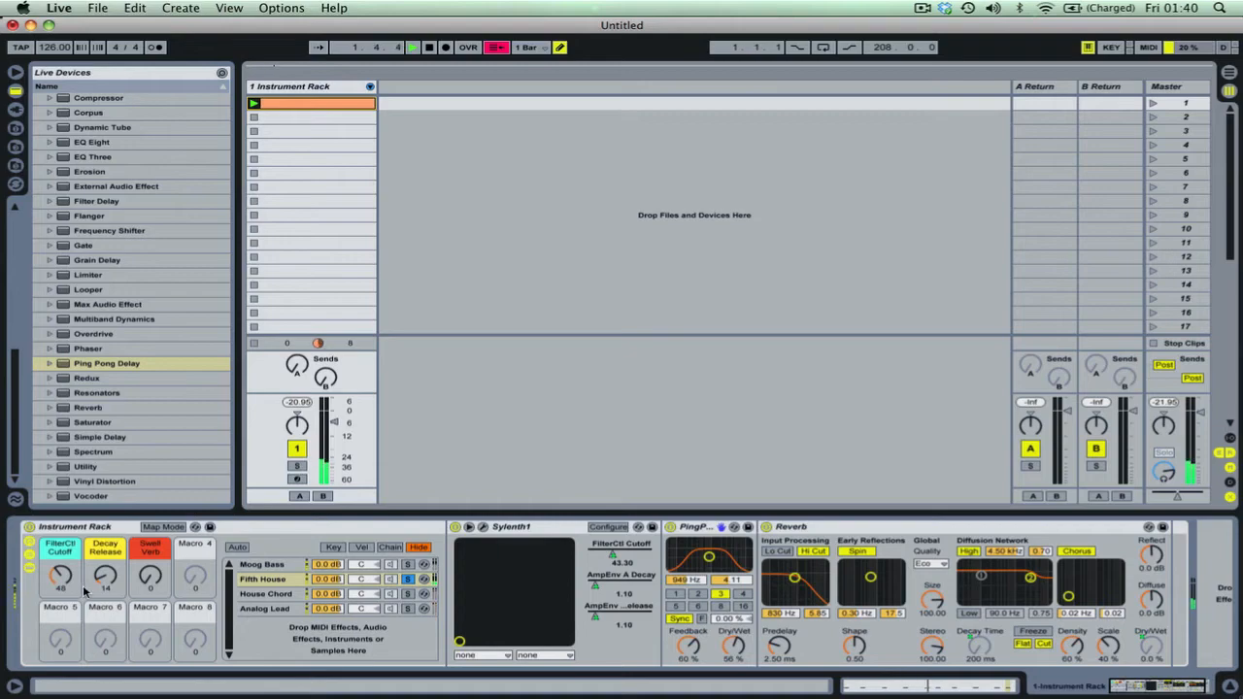
{"action": "left_click_drag", "start_coordinate": [97, 580], "coordinate": [97, 538]}
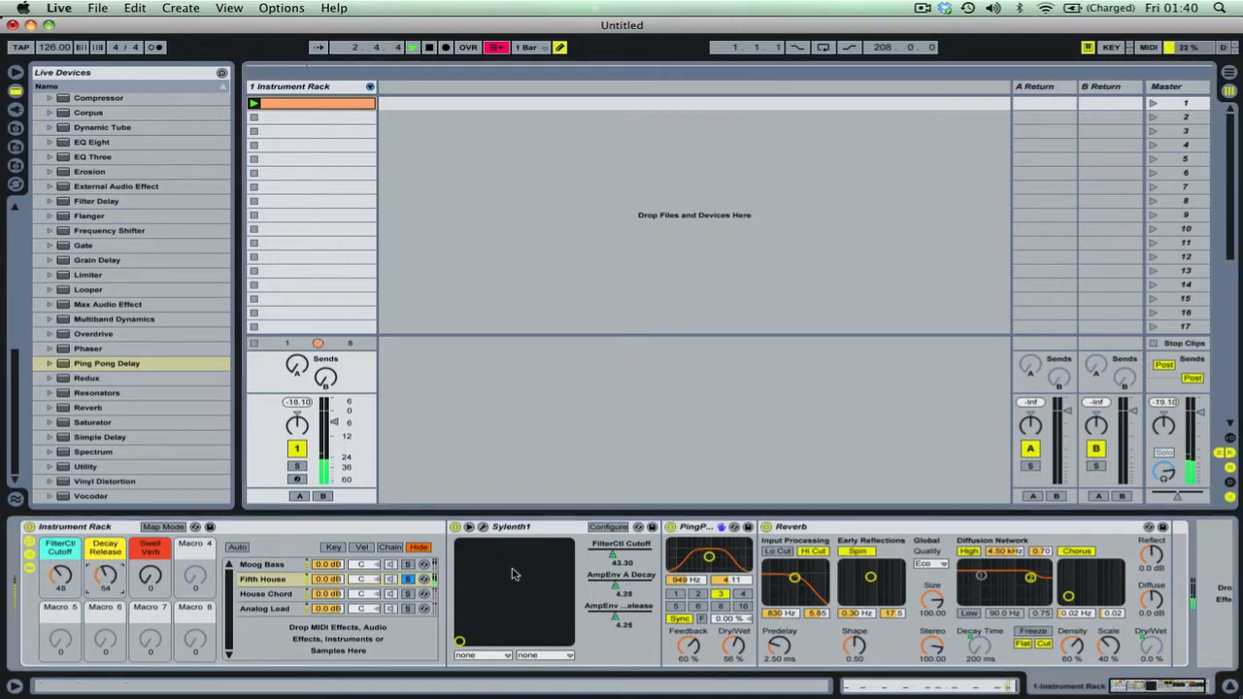
Bypass and re-enable the Fifth House Ping Pong Delay while trying FilterCtl Cutoff at 107, and set that macro to 91
{"action": "left_click", "coordinate": [670, 527]}
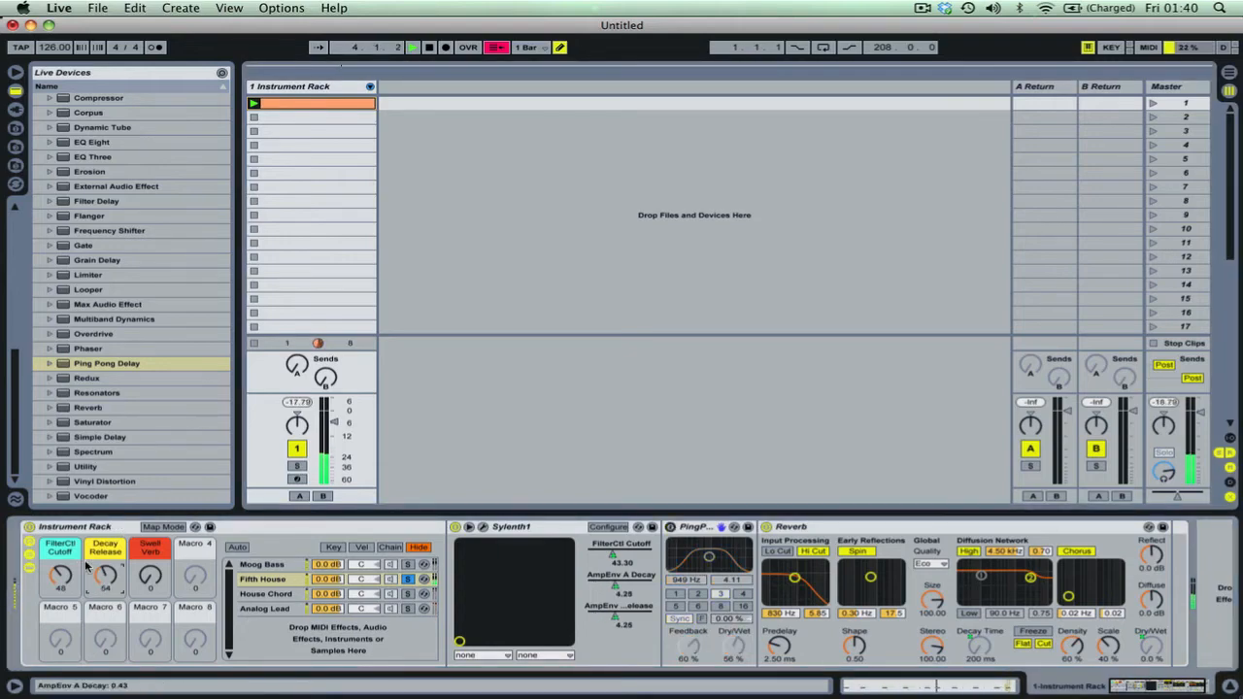
{"action": "left_click_drag", "start_coordinate": [61, 576], "coordinate": [92, 499]}
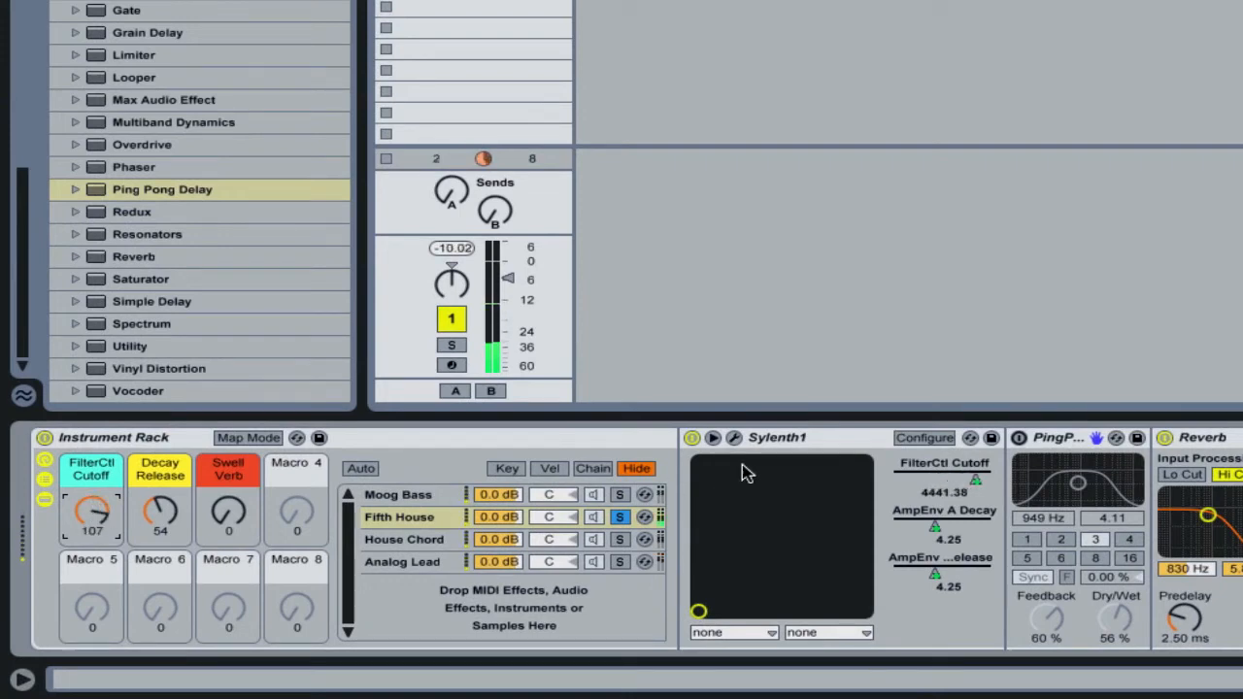
{"action": "left_click", "coordinate": [1018, 438]}
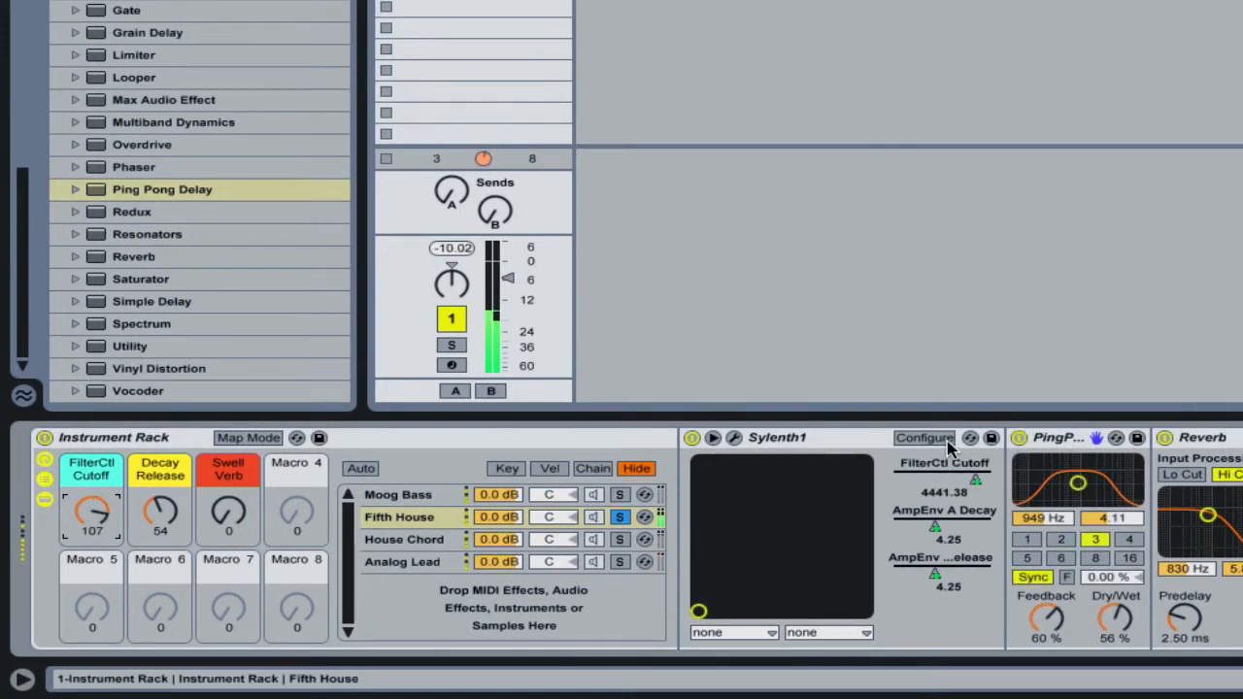
{"action": "left_click_drag", "start_coordinate": [92, 512], "coordinate": [92, 525]}
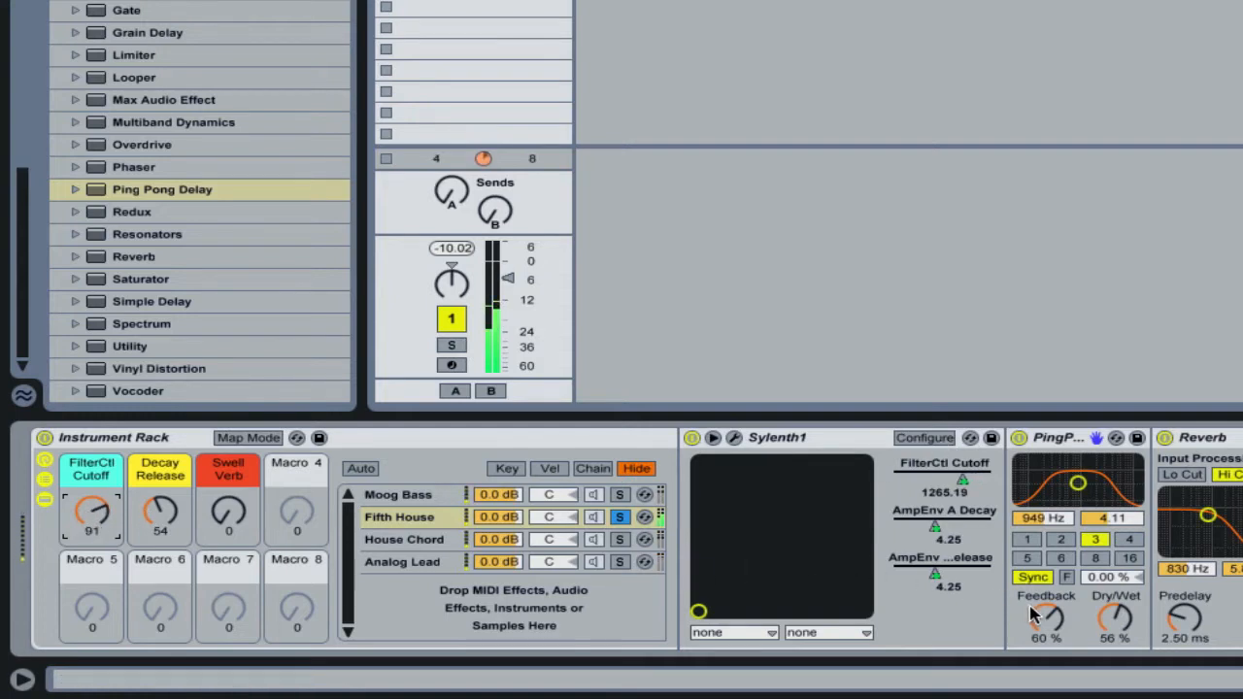
Compare the Fifth House sound with and without its Ping Pong Delay by repeatedly bypassing the effect, leaving it enabled
{"action": "left_click", "coordinate": [1019, 437]}
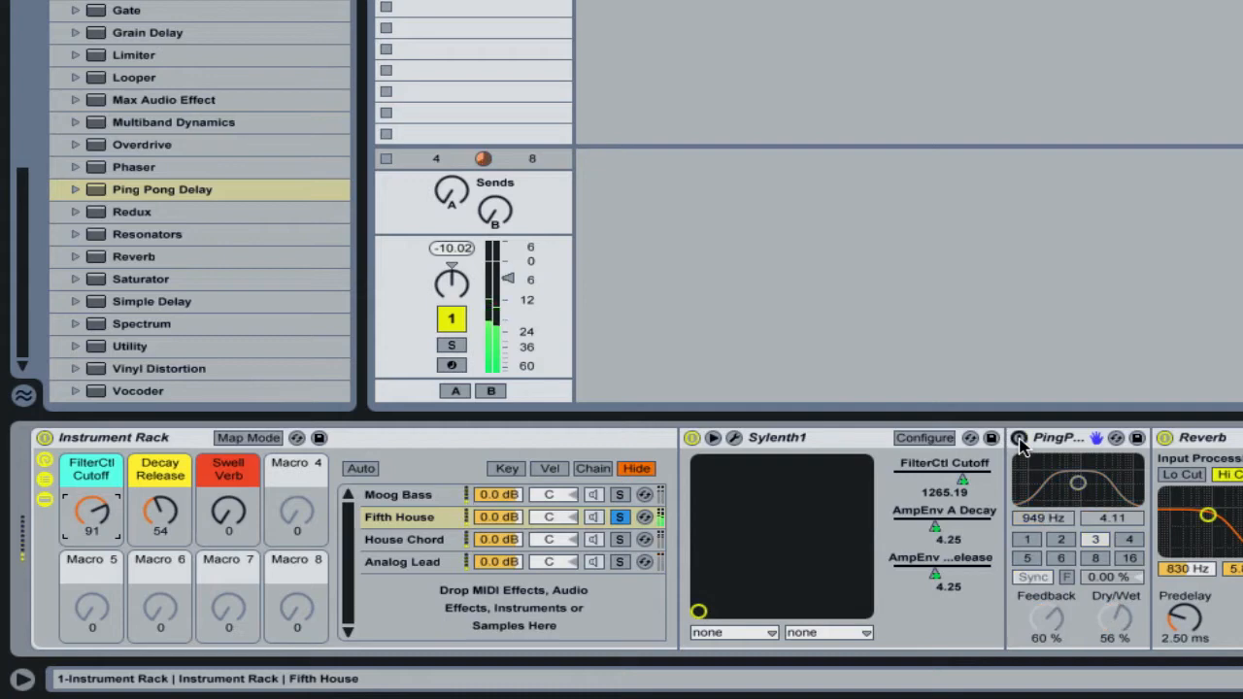
{"action": "left_click", "coordinate": [1018, 438]}
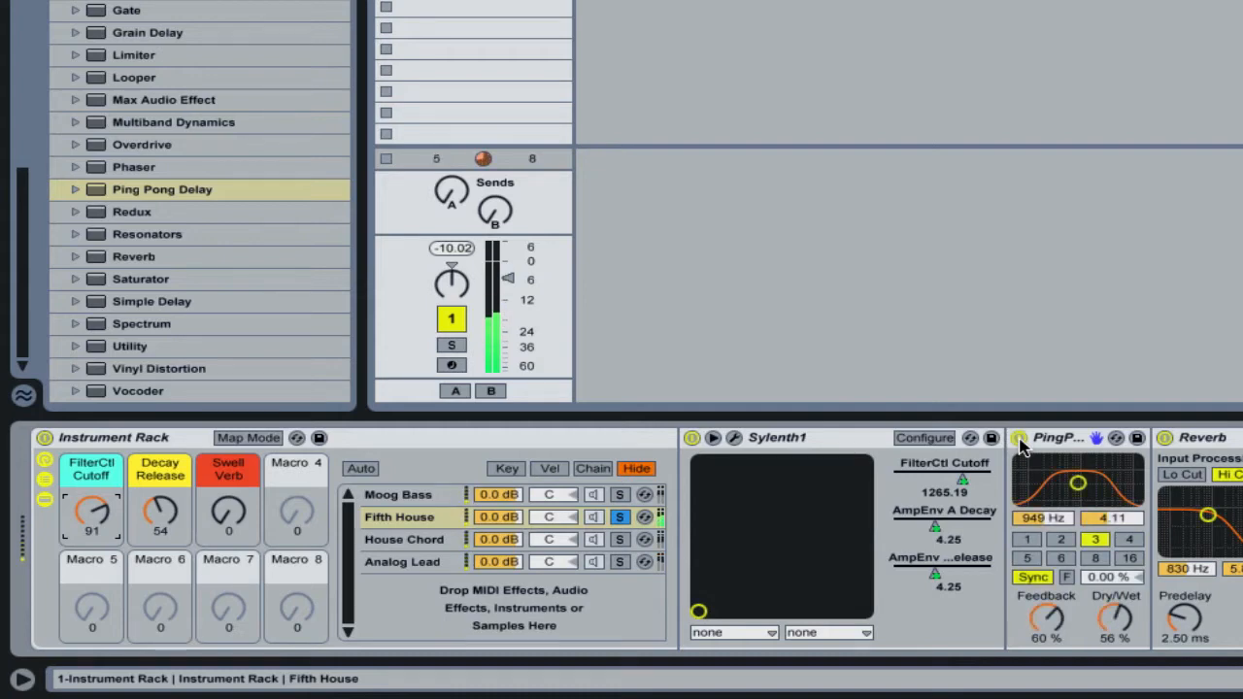
{"action": "left_click", "coordinate": [1018, 438]}
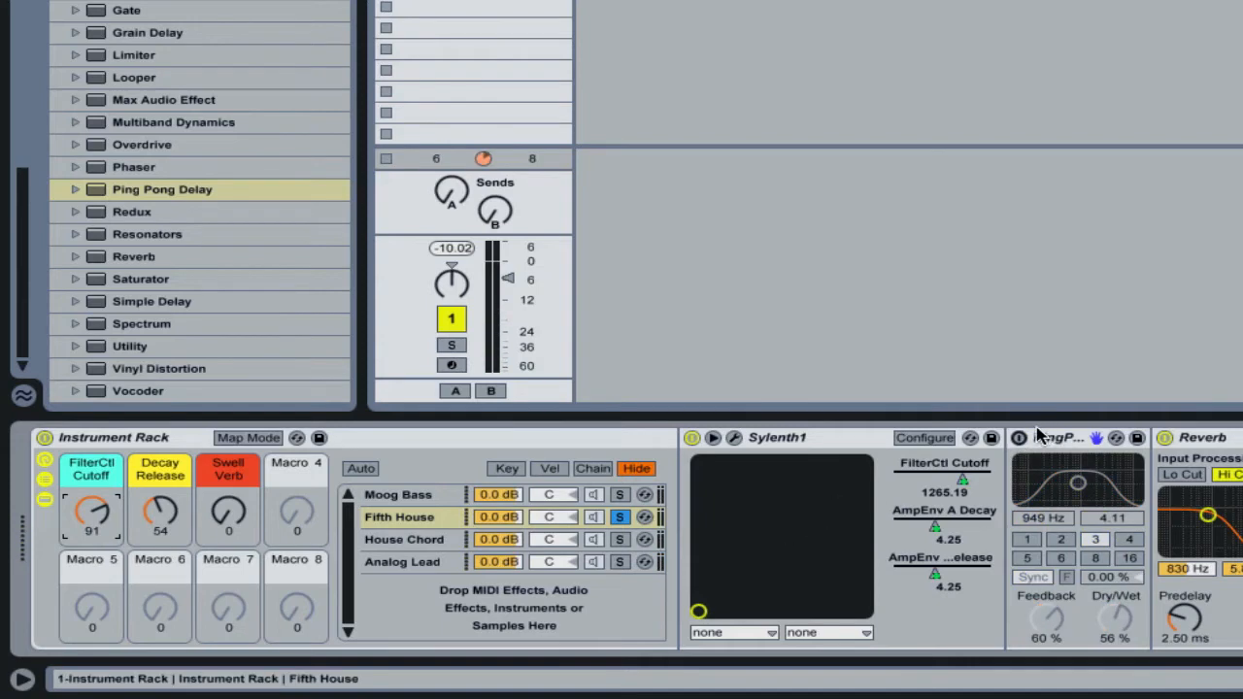
{"action": "left_click", "coordinate": [1020, 438]}
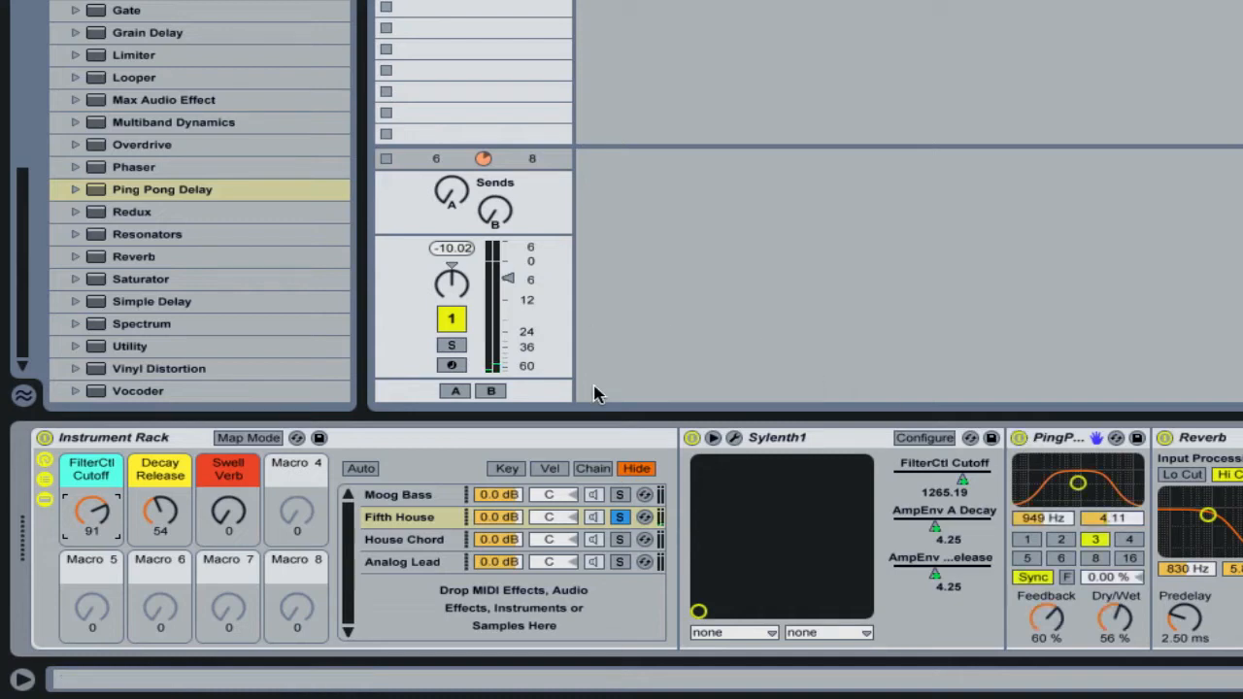
Solo the House Chord chain instead of Fifth House and insert a Ping Pong Delay between its Sylenth1 and Reverb
{"action": "left_click", "coordinate": [619, 517]}
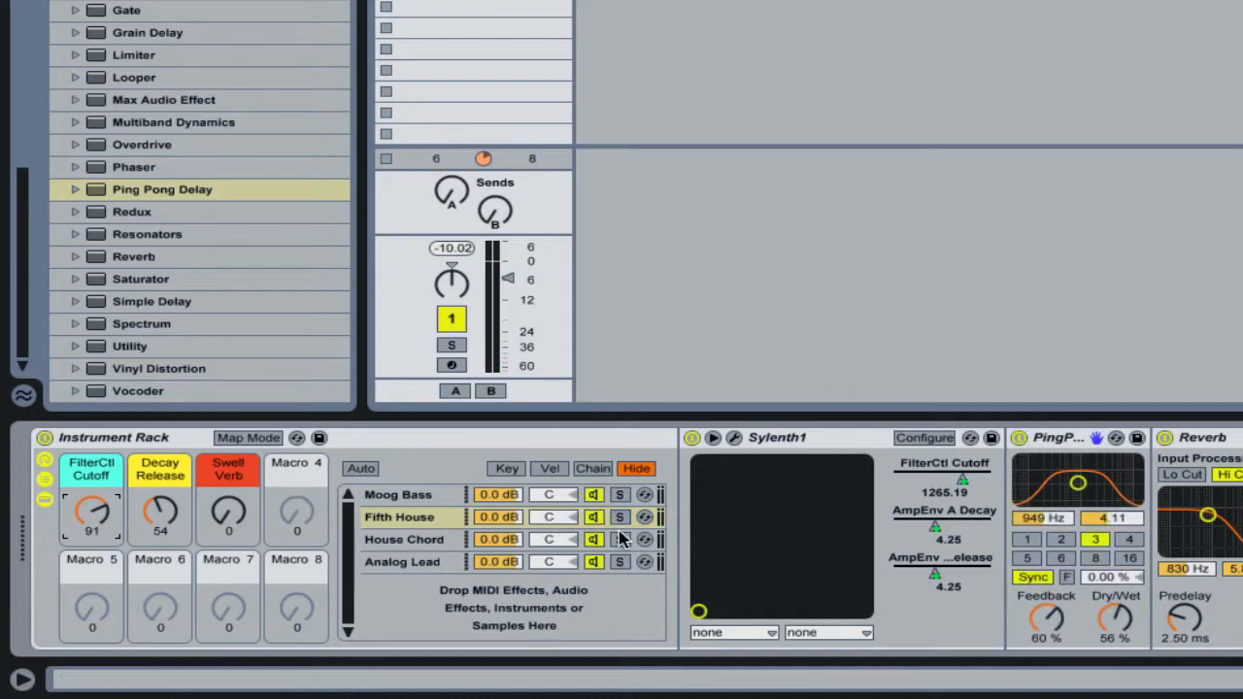
{"action": "left_click", "coordinate": [620, 539]}
{"action": "left_click", "coordinate": [412, 540]}
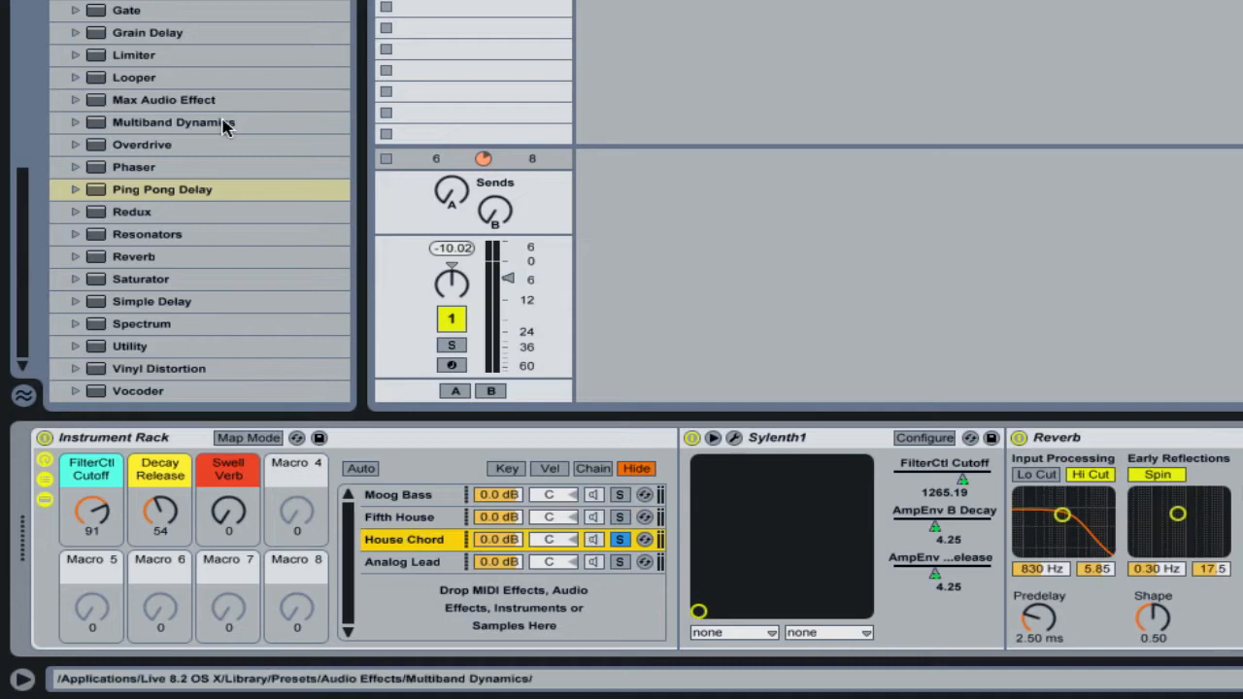
{"action": "left_click_drag", "start_coordinate": [129, 202], "coordinate": [1016, 512]}
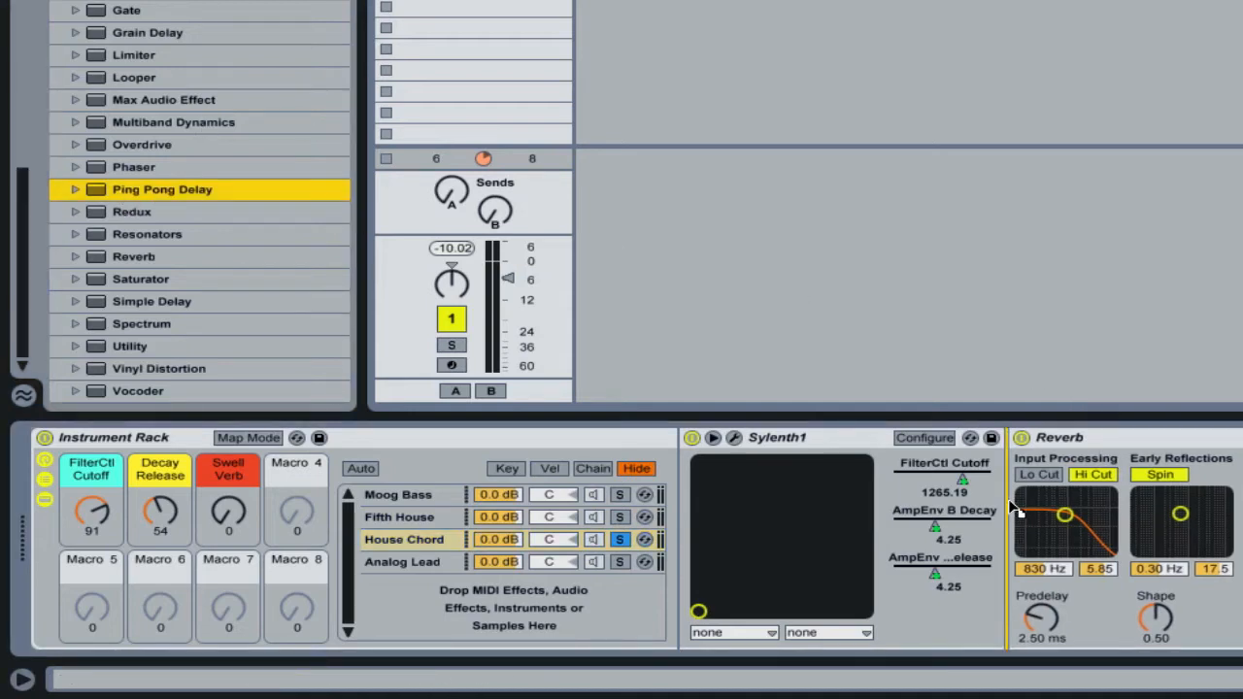
{"action": "left_click_drag", "start_coordinate": [1017, 512], "coordinate": [1016, 512]}
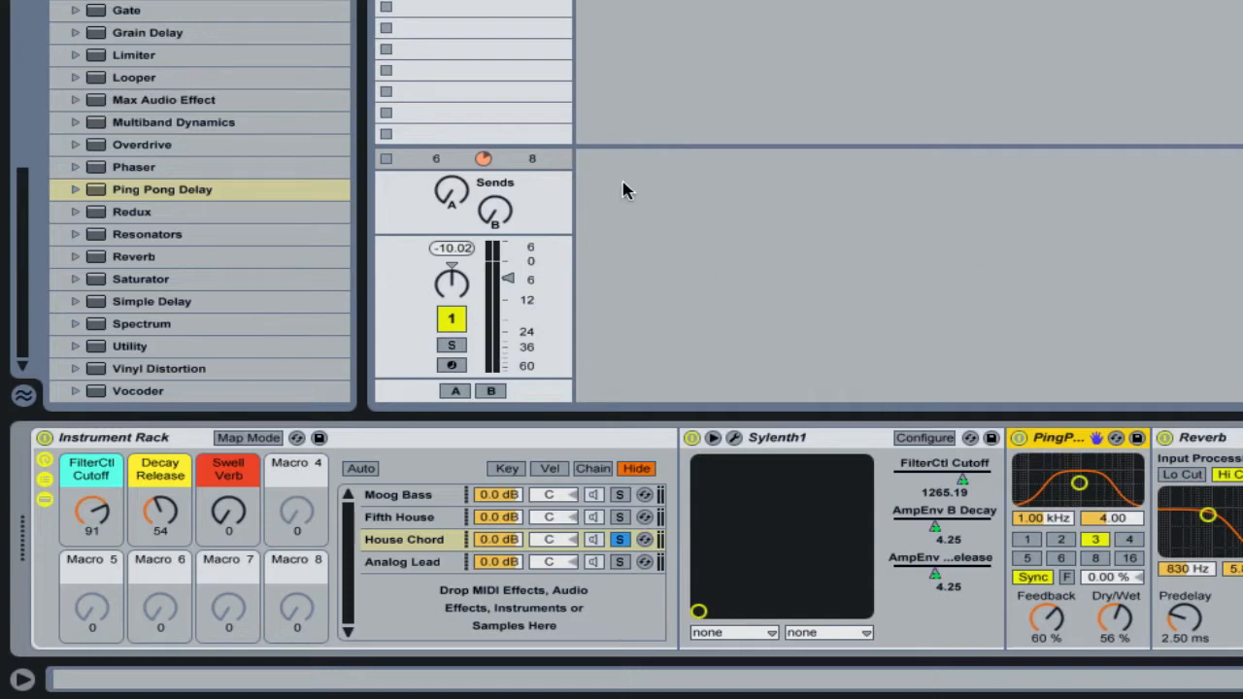
{"action": "left_click", "coordinate": [200, 303]}
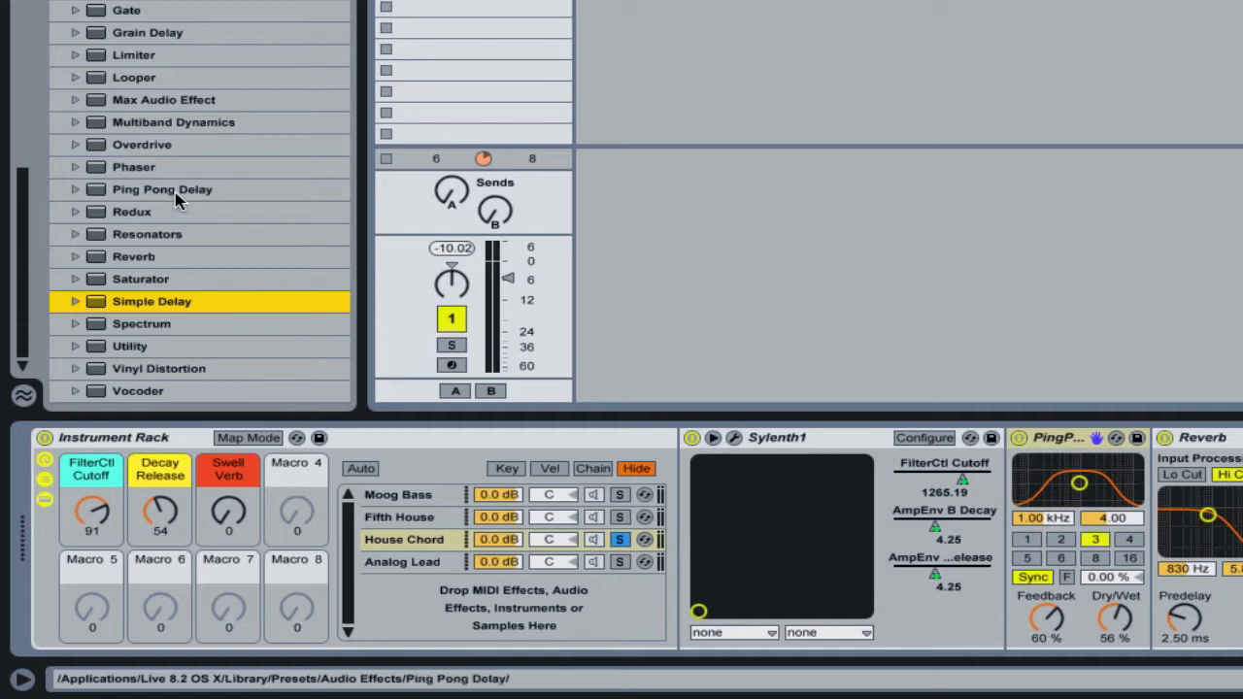
{"action": "left_click", "coordinate": [178, 199]}
{"action": "left_click", "coordinate": [173, 305]}
{"action": "left_click", "coordinate": [187, 189]}
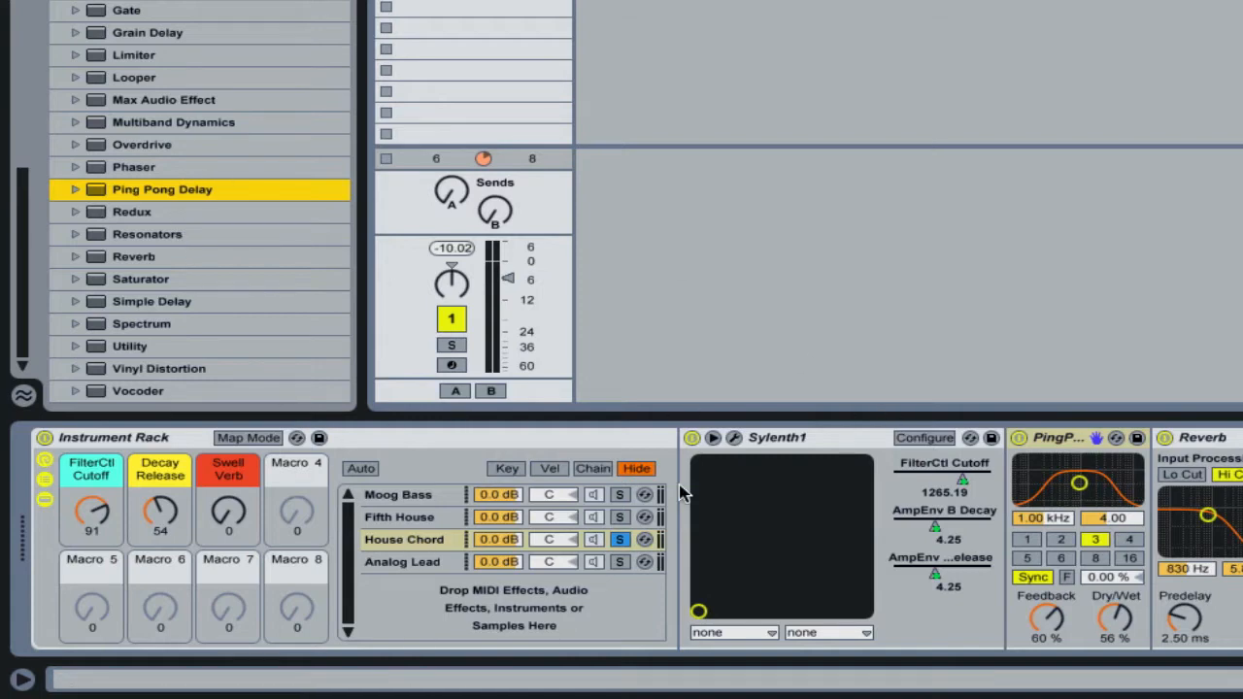
Compare the soloed House Chord chain with its Ping Pong Delay bypassed and re-enabled
{"action": "left_click", "coordinate": [1018, 438]}
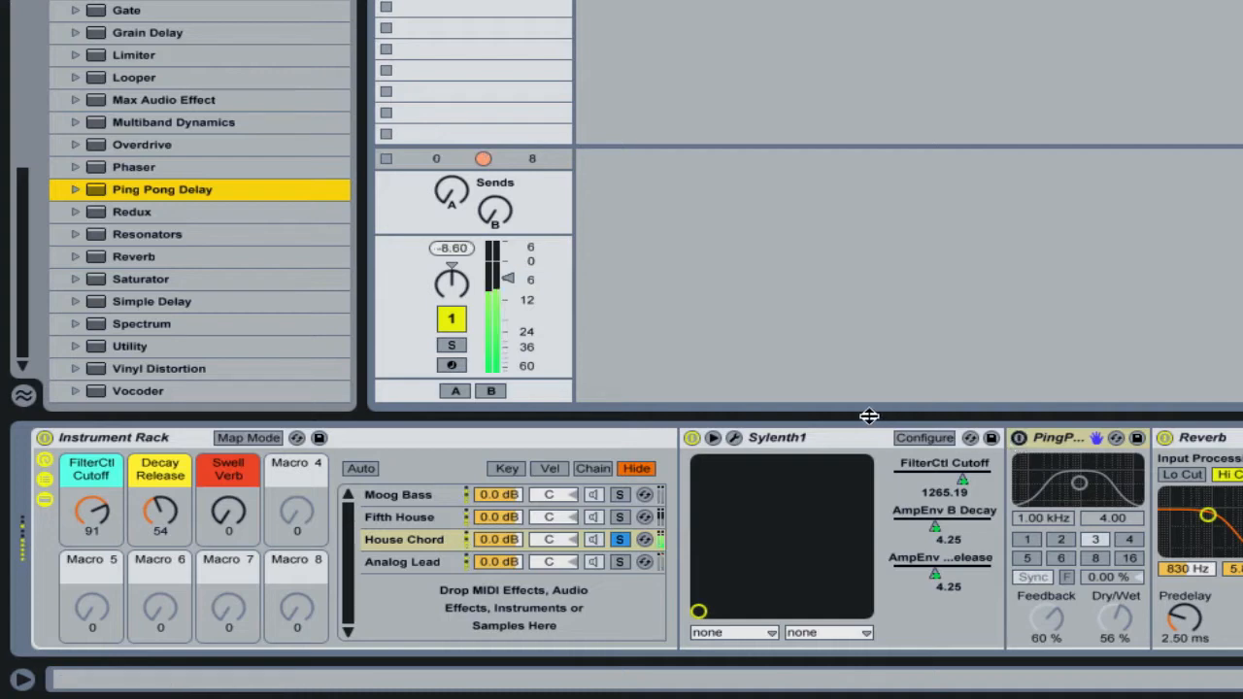
{"action": "left_click", "coordinate": [1017, 438]}
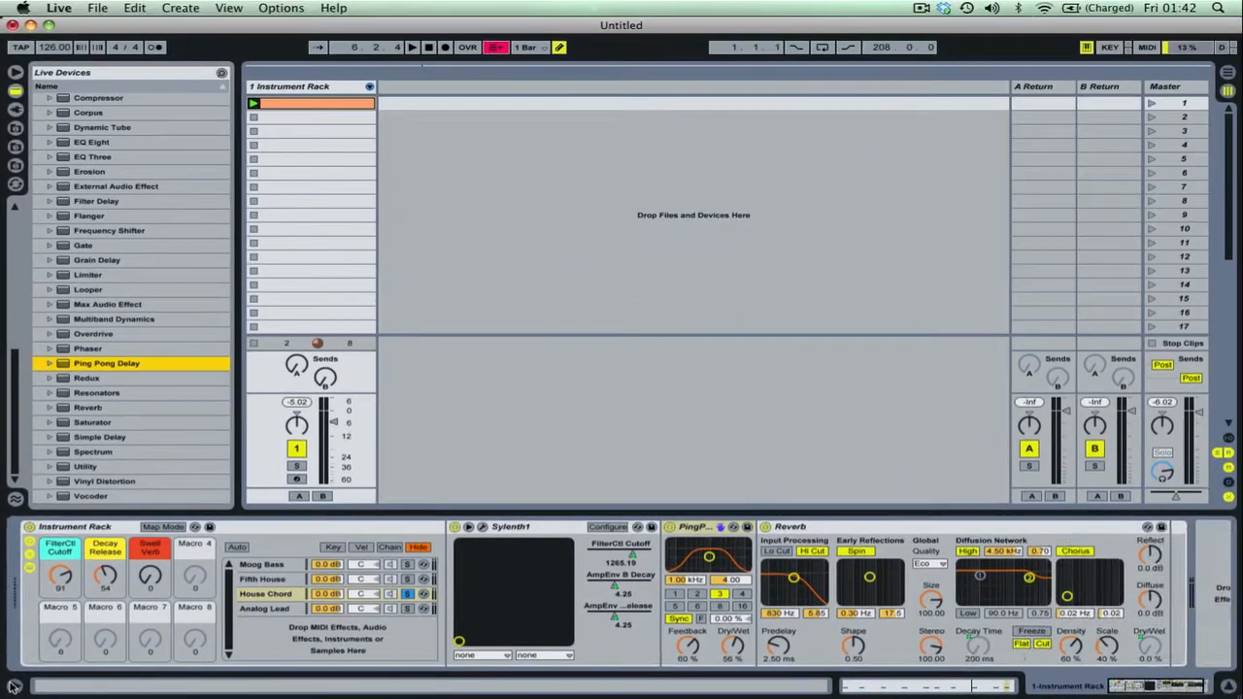
{"action": "left_click", "coordinate": [13, 686]}
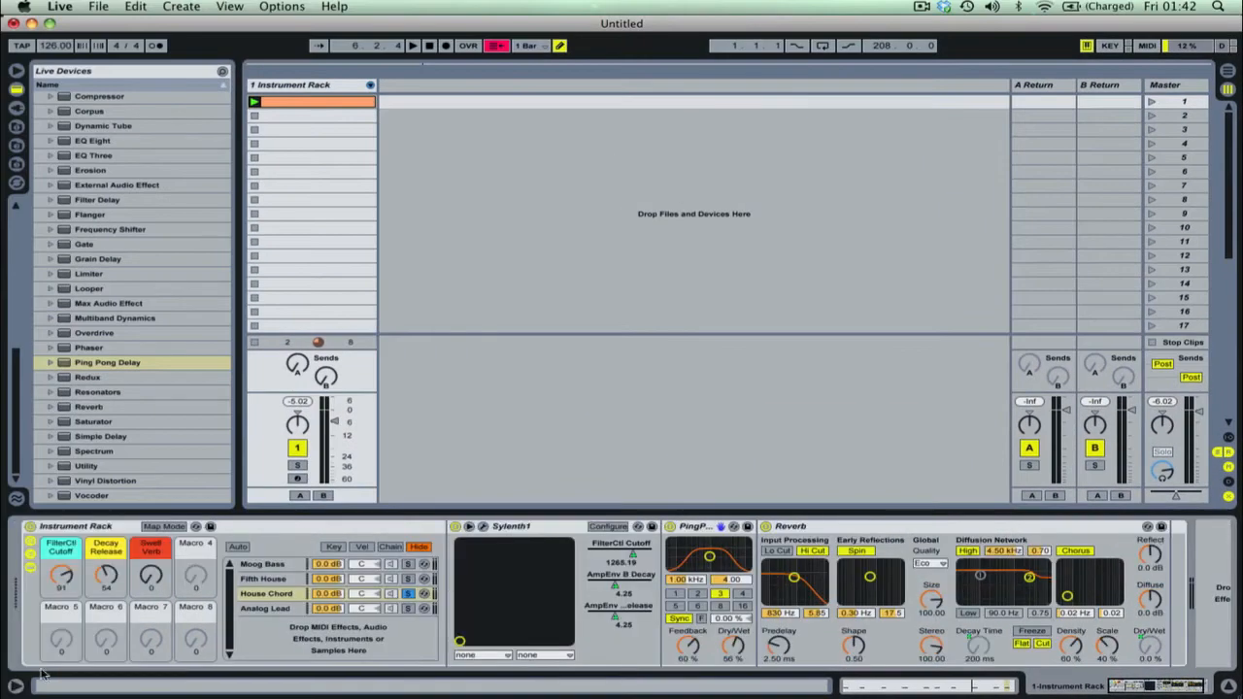
Try House Chord delay times of 2, 1 and 4, settle on 3, and set the delay filter to 3.86 kHz with bandwidth 2.82
{"action": "left_click", "coordinate": [695, 594]}
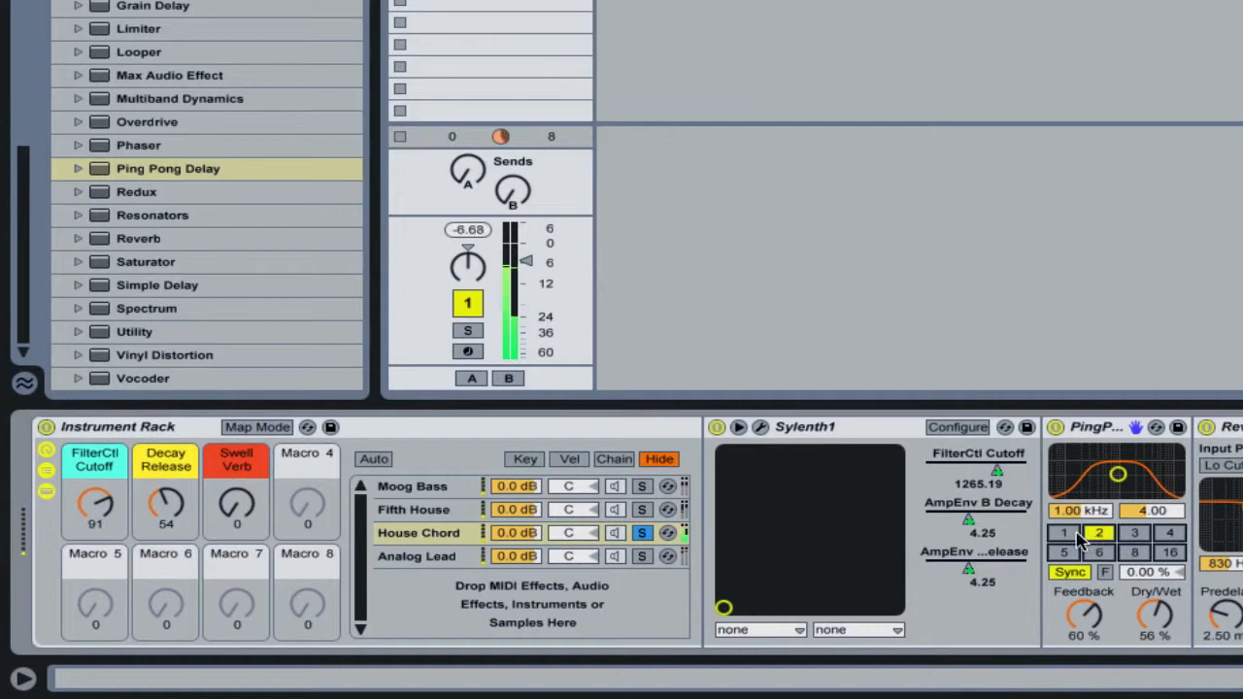
{"action": "left_click", "coordinate": [1065, 535]}
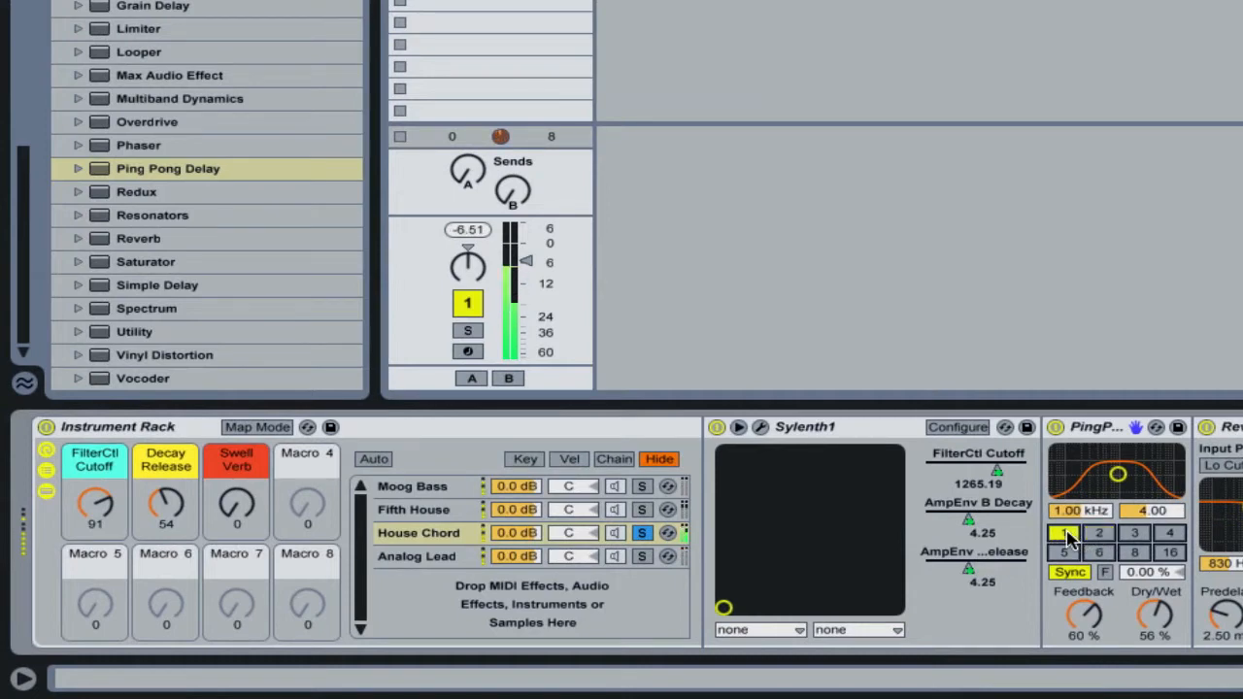
{"action": "left_click", "coordinate": [1165, 536]}
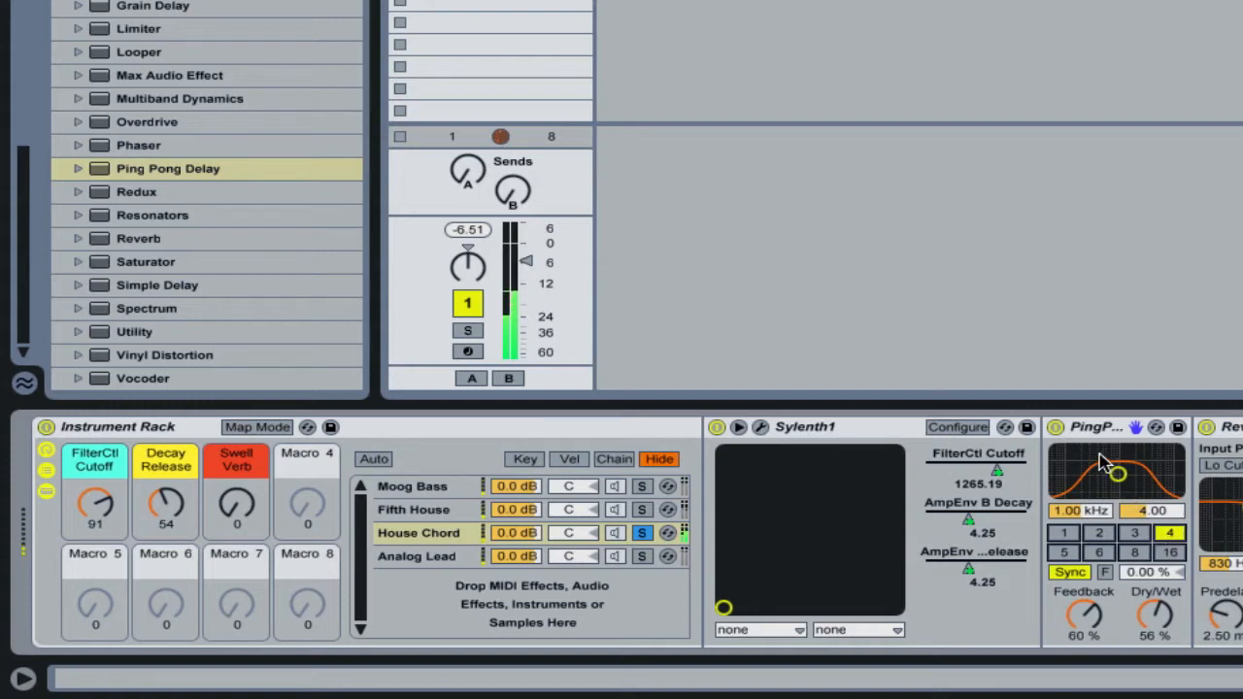
{"action": "left_click", "coordinate": [1133, 533]}
{"action": "left_click_drag", "start_coordinate": [1140, 488], "coordinate": [1146, 482]}
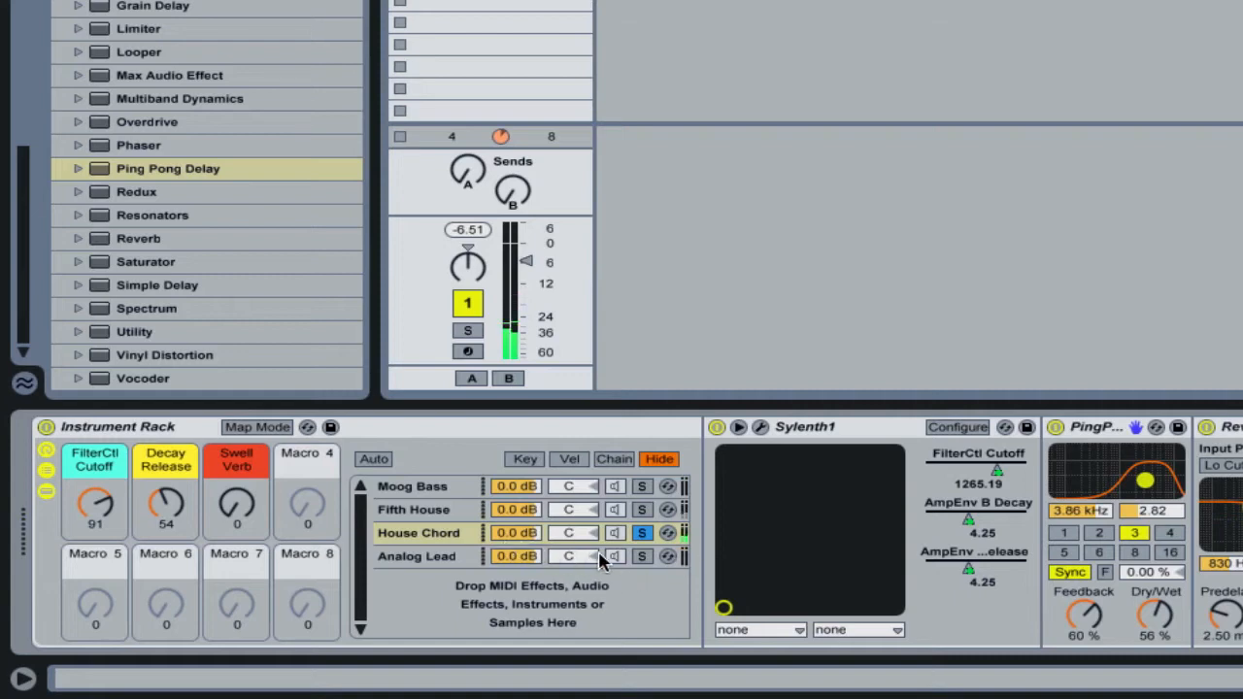
Solo the Analog Lead chain instead of House Chord and insert a Ping Pong Delay before its Reverb
{"action": "left_click", "coordinate": [640, 532]}
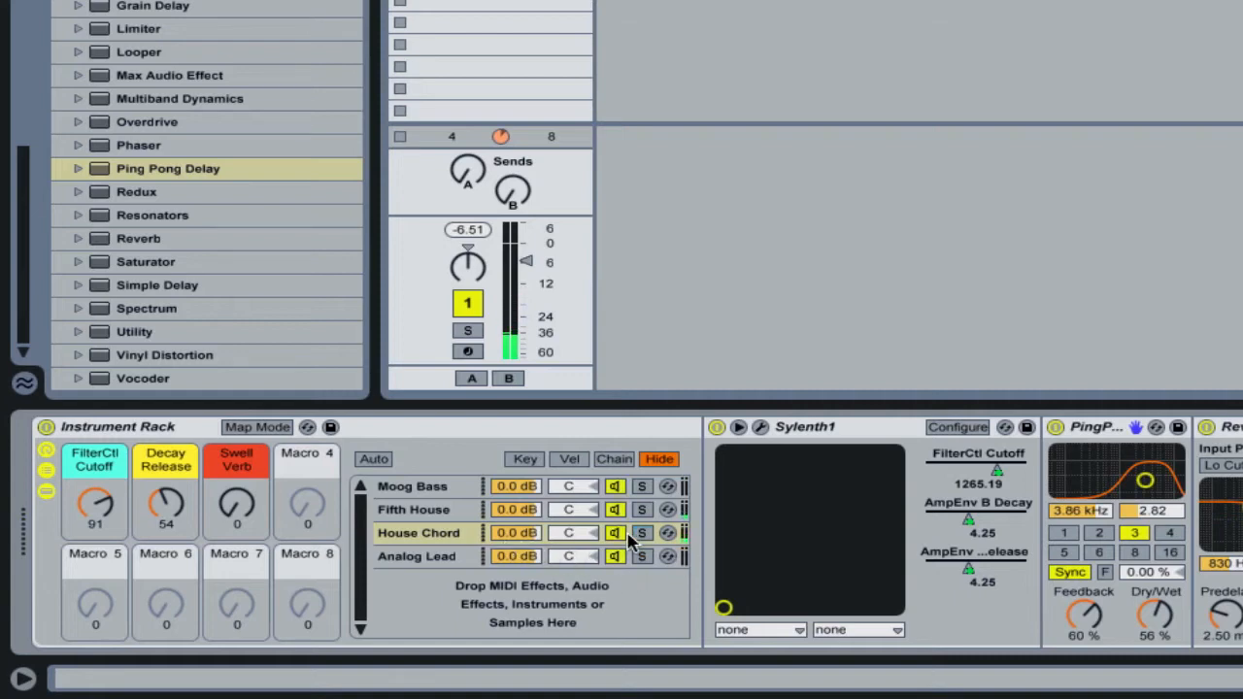
{"action": "left_click", "coordinate": [445, 558]}
{"action": "left_click", "coordinate": [641, 556]}
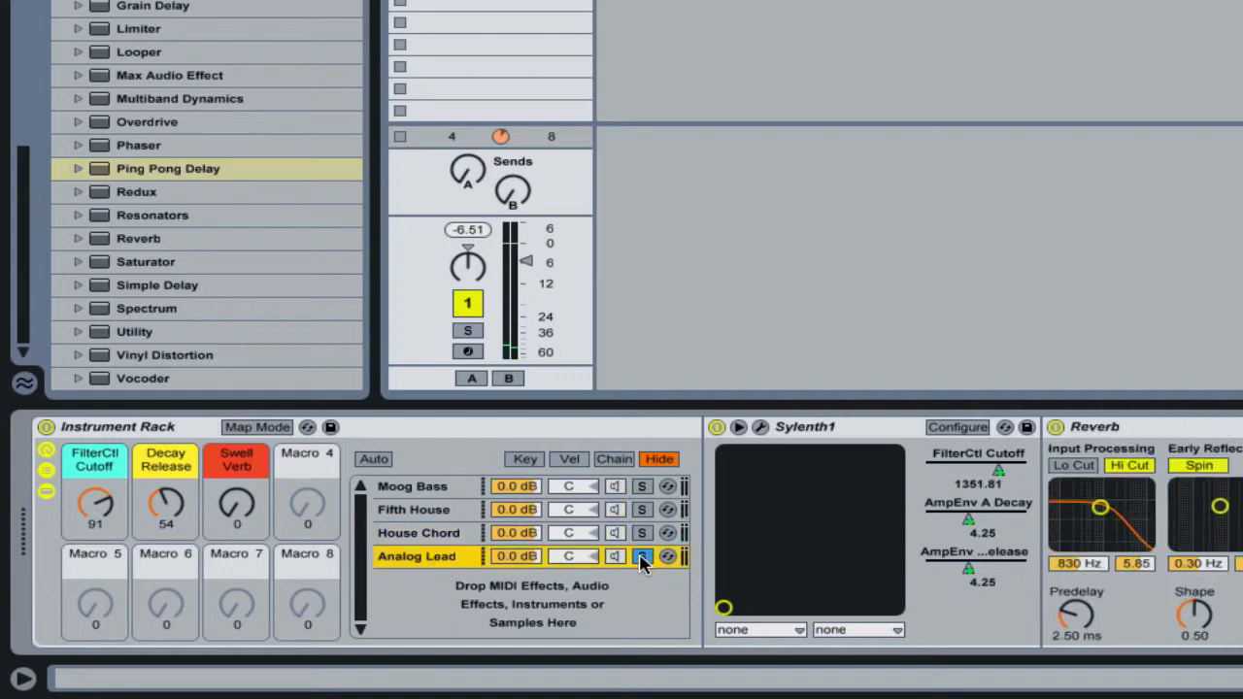
{"action": "mouse_move", "coordinate": [200, 169]}
{"action": "left_mouse_down"}
{"action": "mouse_move", "coordinate": [826, 402]}
{"action": "mouse_move", "coordinate": [1092, 544]}
{"action": "mouse_move", "coordinate": [1080, 544]}
{"action": "left_mouse_up"}
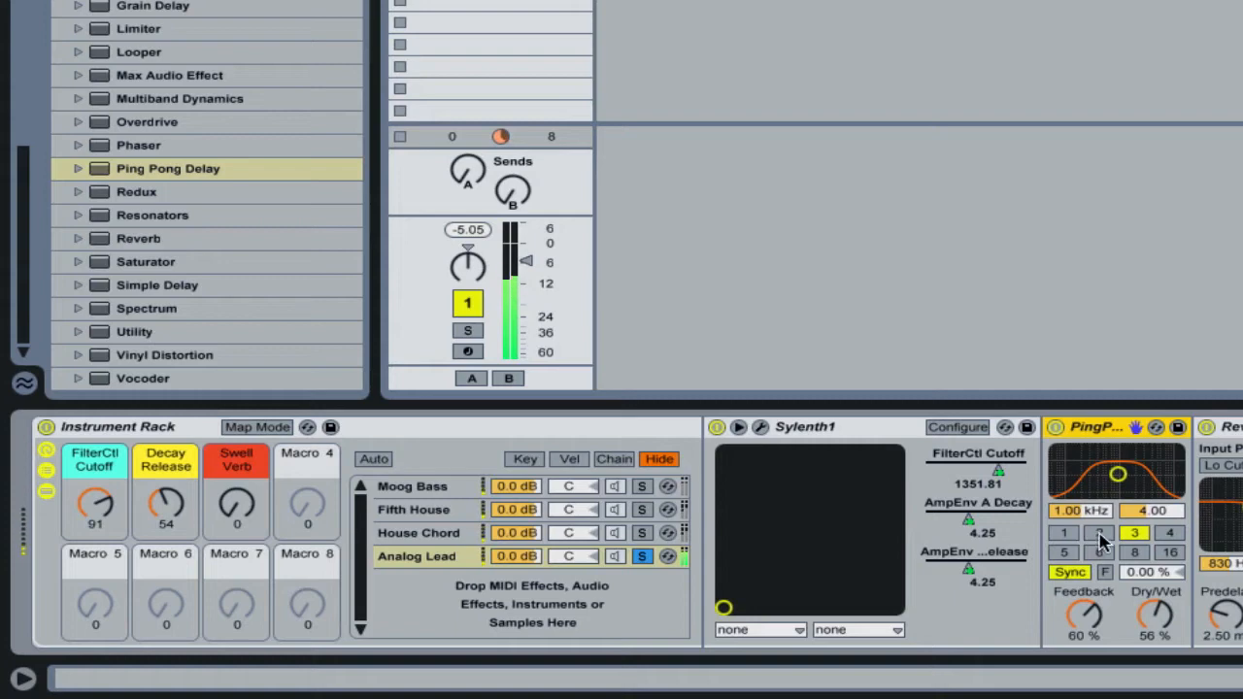
Set the Analog Lead delay filter to 5.05 kHz with bandwidth 1.79, try a delay time of 2, and return it to 3
{"action": "left_click_drag", "start_coordinate": [1119, 475], "coordinate": [1149, 485]}
{"action": "left_click", "coordinate": [1105, 536]}
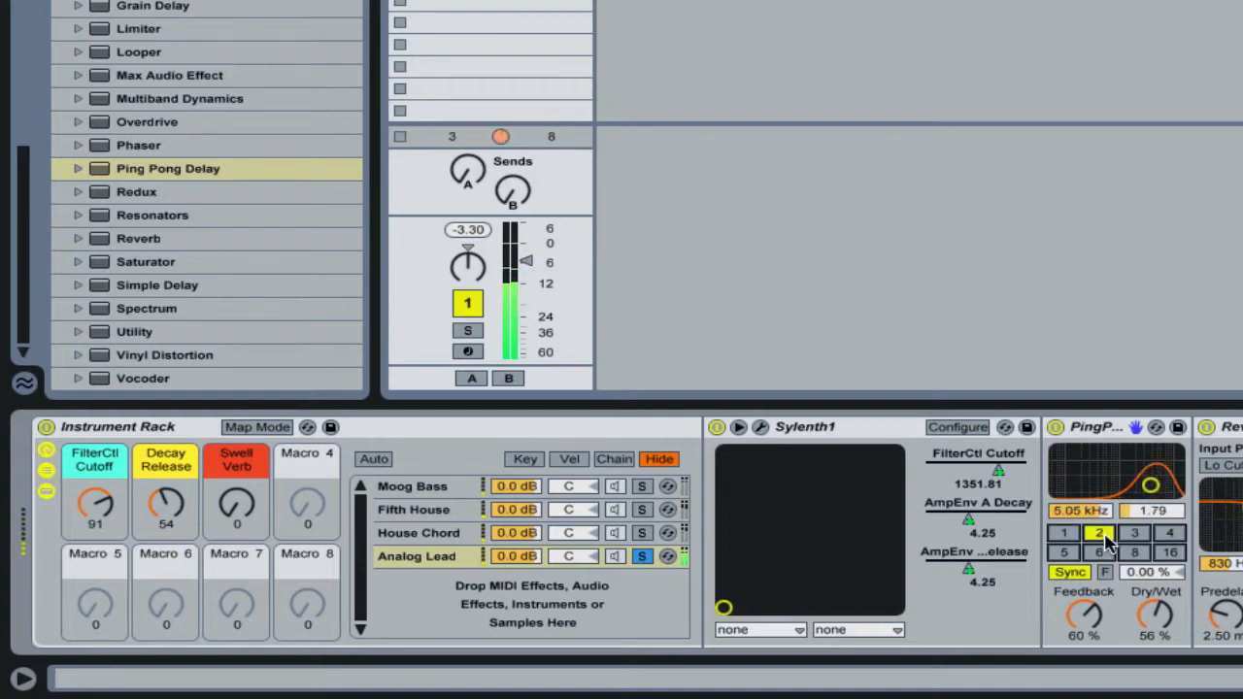
{"action": "left_click", "coordinate": [1134, 533]}
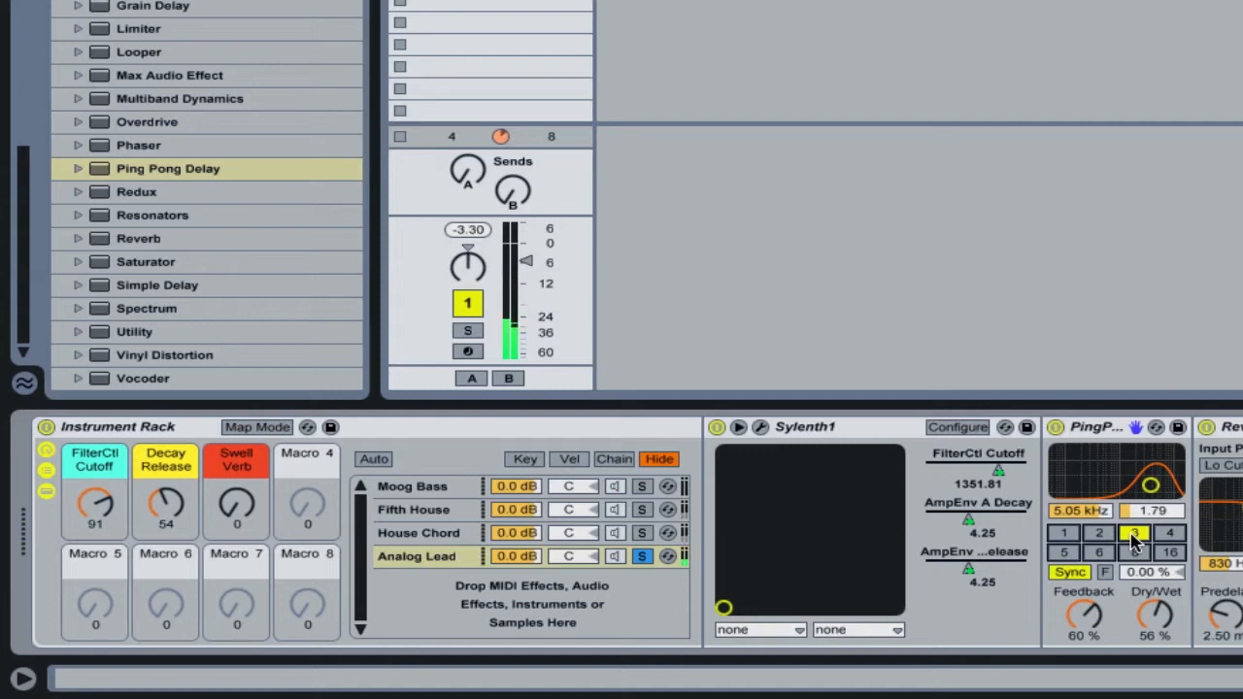
Check the delays in the chains and map the Fifth House Ping Pong Delay's feedback to Macro 5
{"action": "left_click", "coordinate": [413, 509]}
{"action": "left_click", "coordinate": [414, 534]}
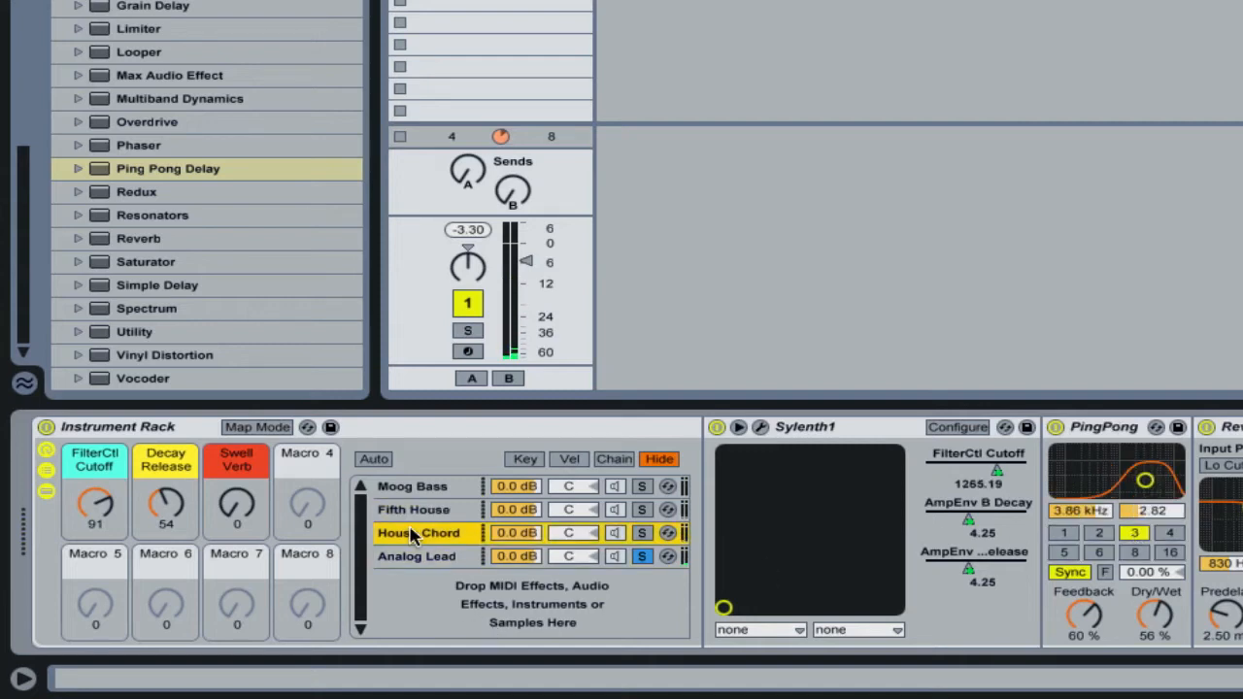
{"action": "left_click", "coordinate": [418, 556]}
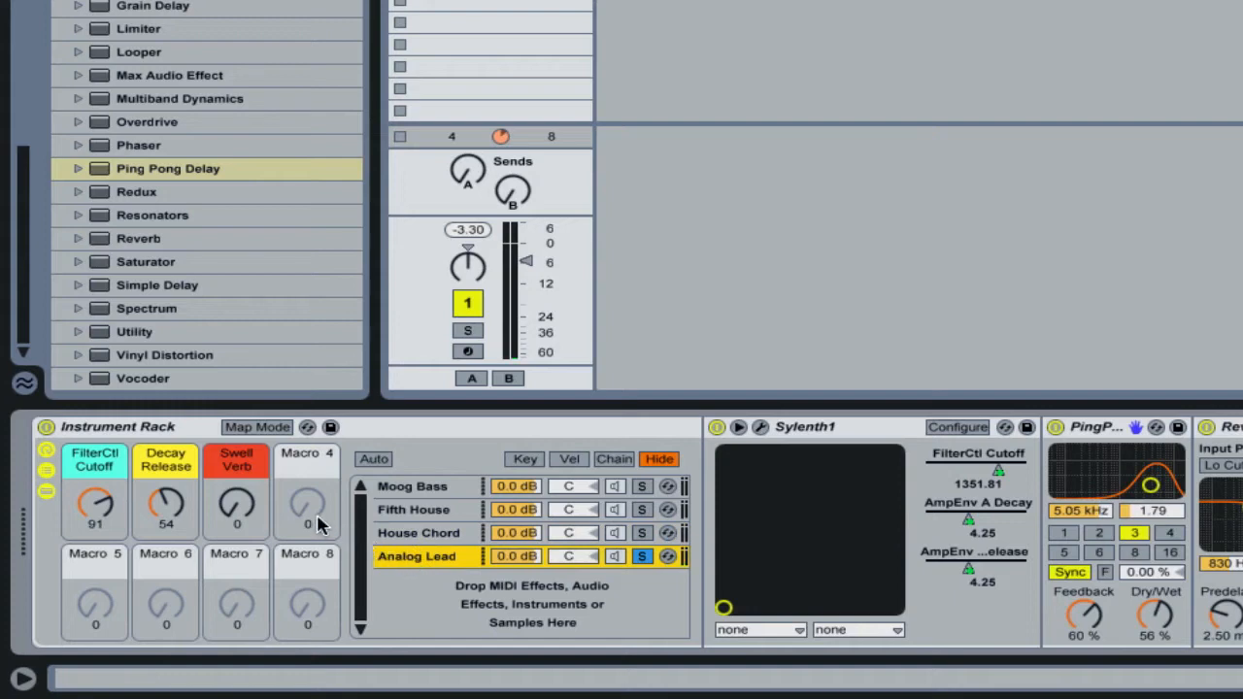
{"action": "left_click", "coordinate": [275, 429]}
{"action": "left_click", "coordinate": [395, 511]}
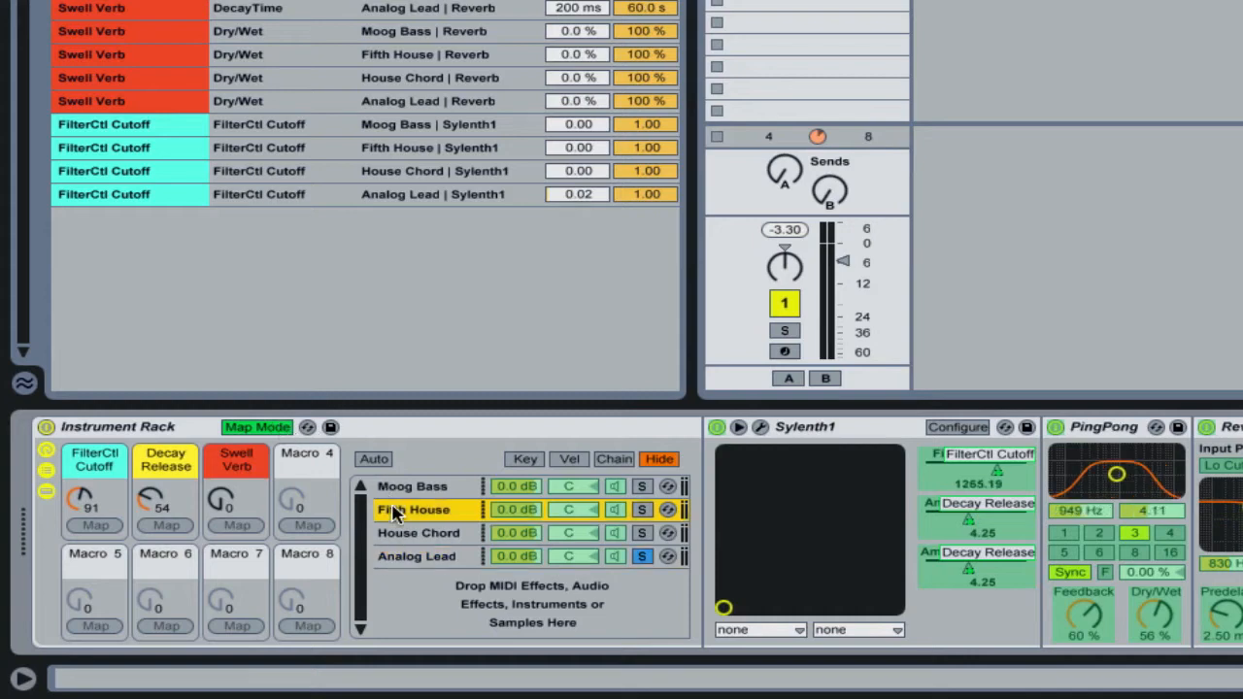
{"action": "left_click", "coordinate": [1085, 618]}
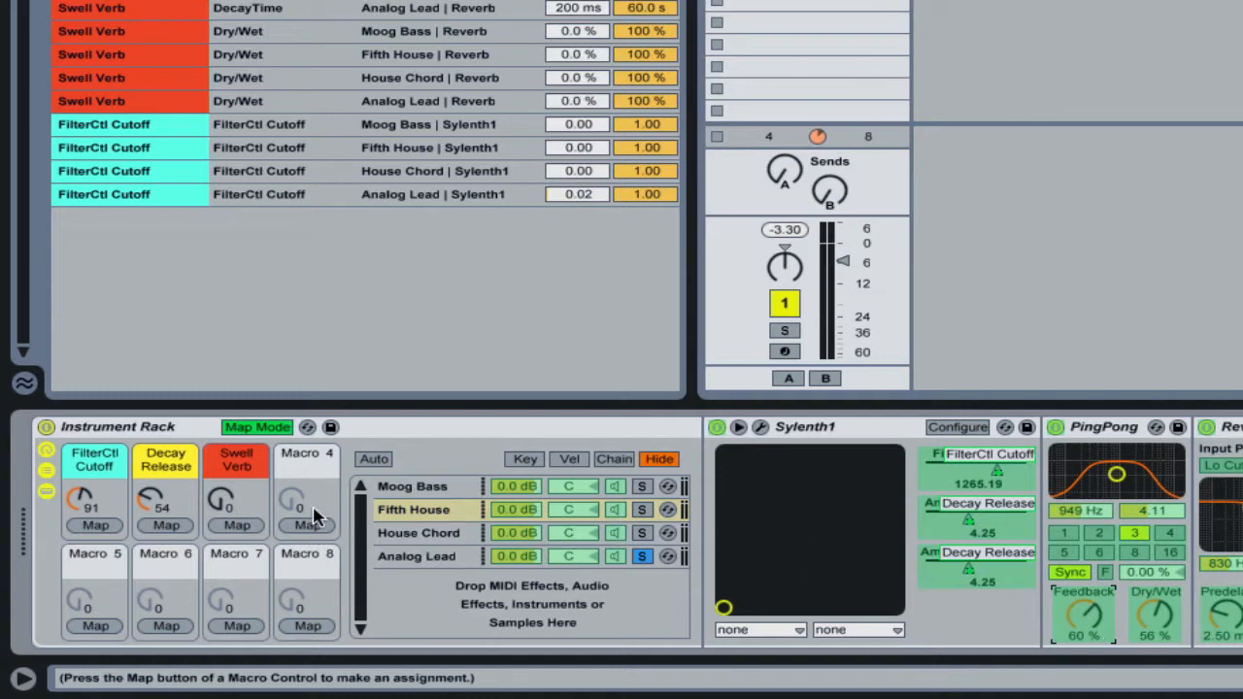
{"action": "left_click", "coordinate": [95, 626]}
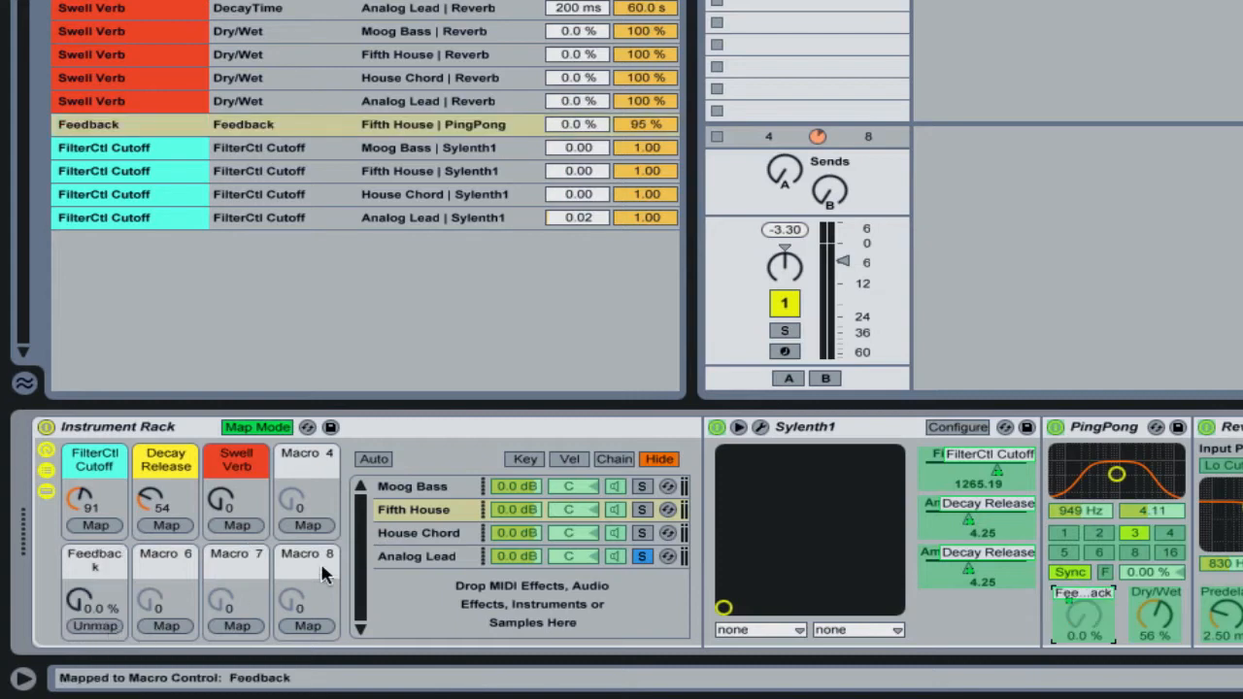
Map the Ping Pong Delay feedback of the House Chord and Analog Lead chains to the Feedback macro
{"action": "left_click", "coordinate": [405, 542]}
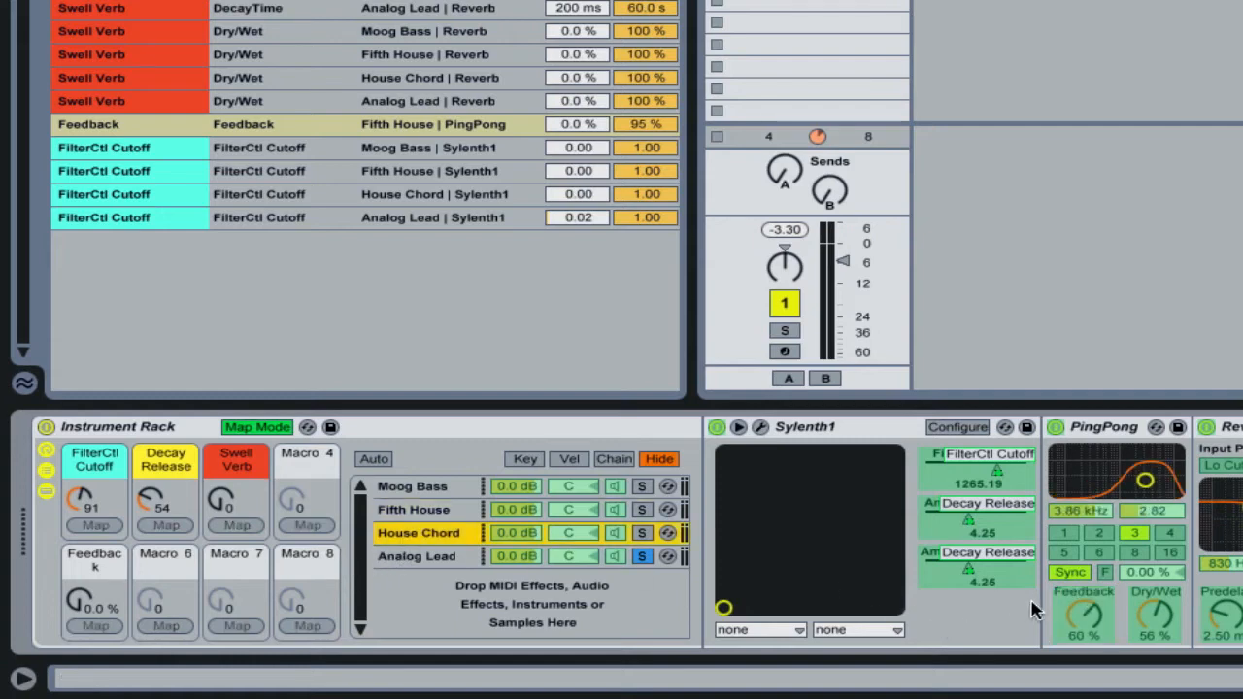
{"action": "left_click", "coordinate": [1068, 618]}
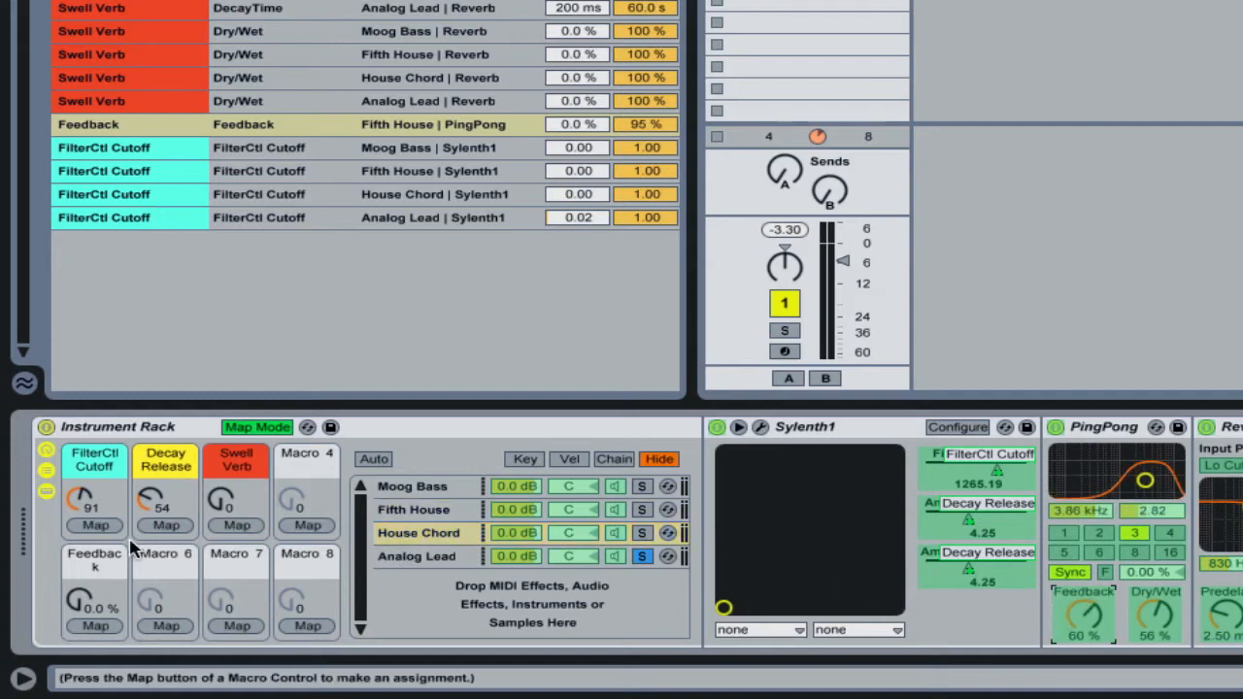
{"action": "left_click", "coordinate": [94, 626]}
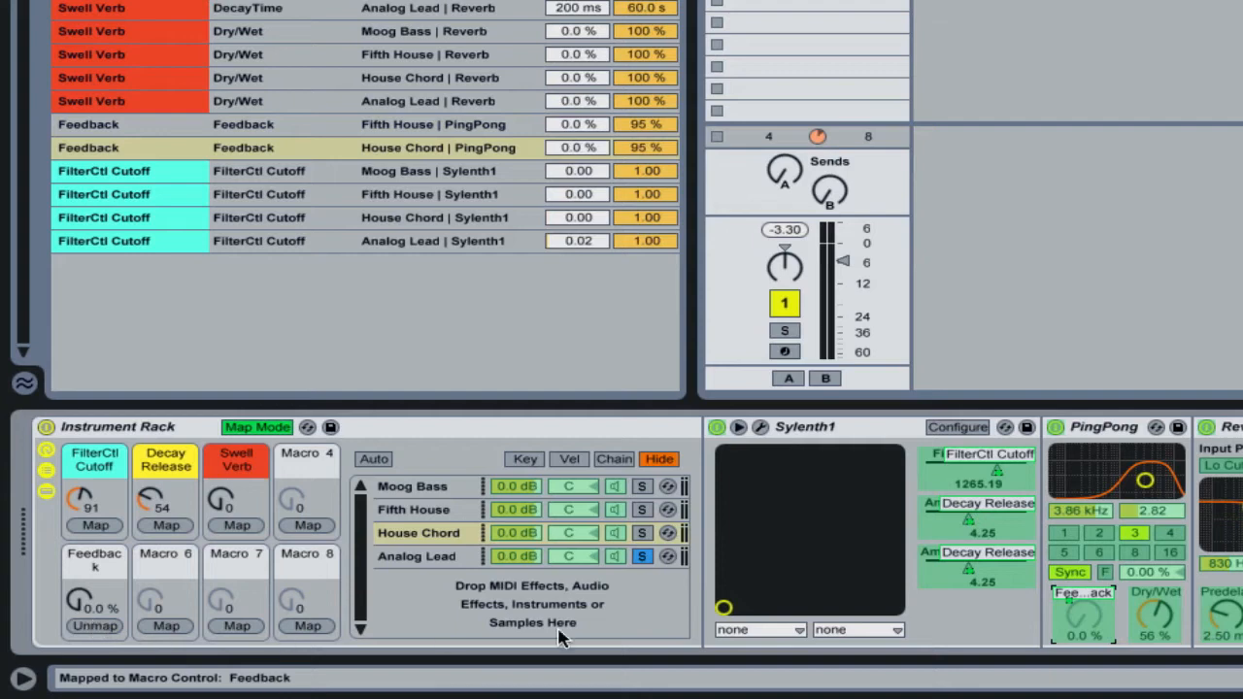
{"action": "left_click", "coordinate": [441, 557]}
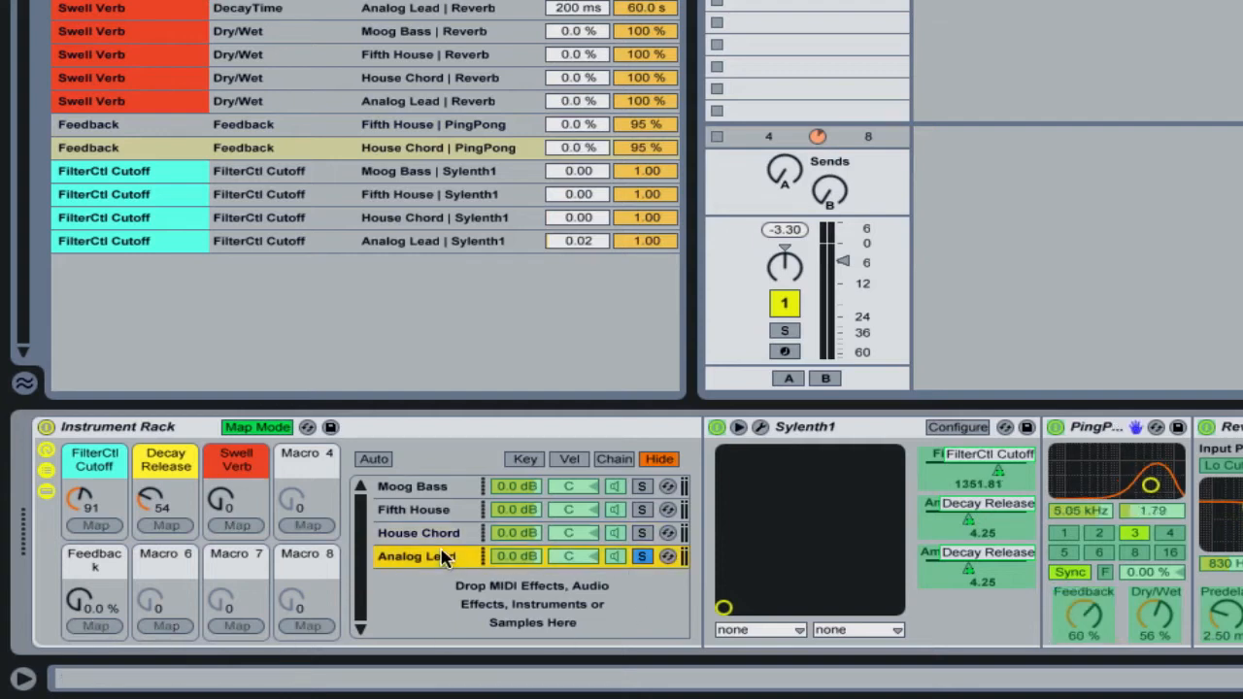
{"action": "left_click", "coordinate": [1087, 615]}
{"action": "left_click", "coordinate": [85, 626]}
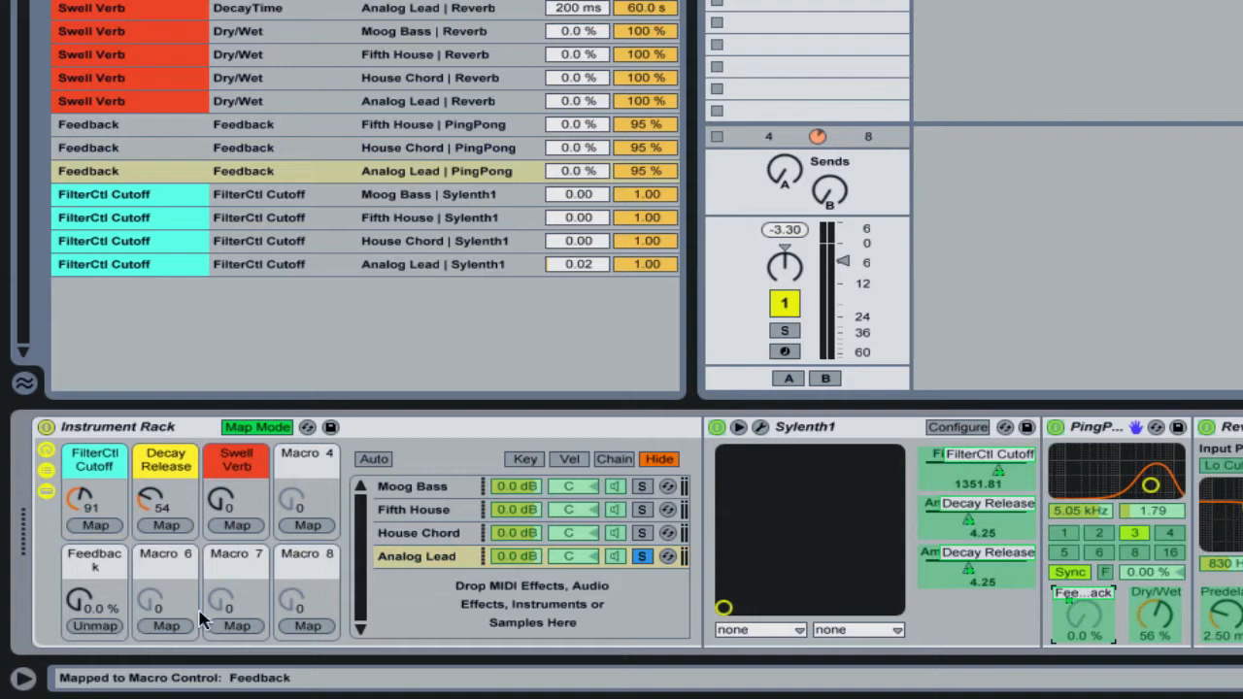
Map the Ping Pong Delay Dry/Wet of the Fifth House, House Chord and Analog Lead chains to Macro 6 and leave mapping mode
{"action": "left_click", "coordinate": [432, 510]}
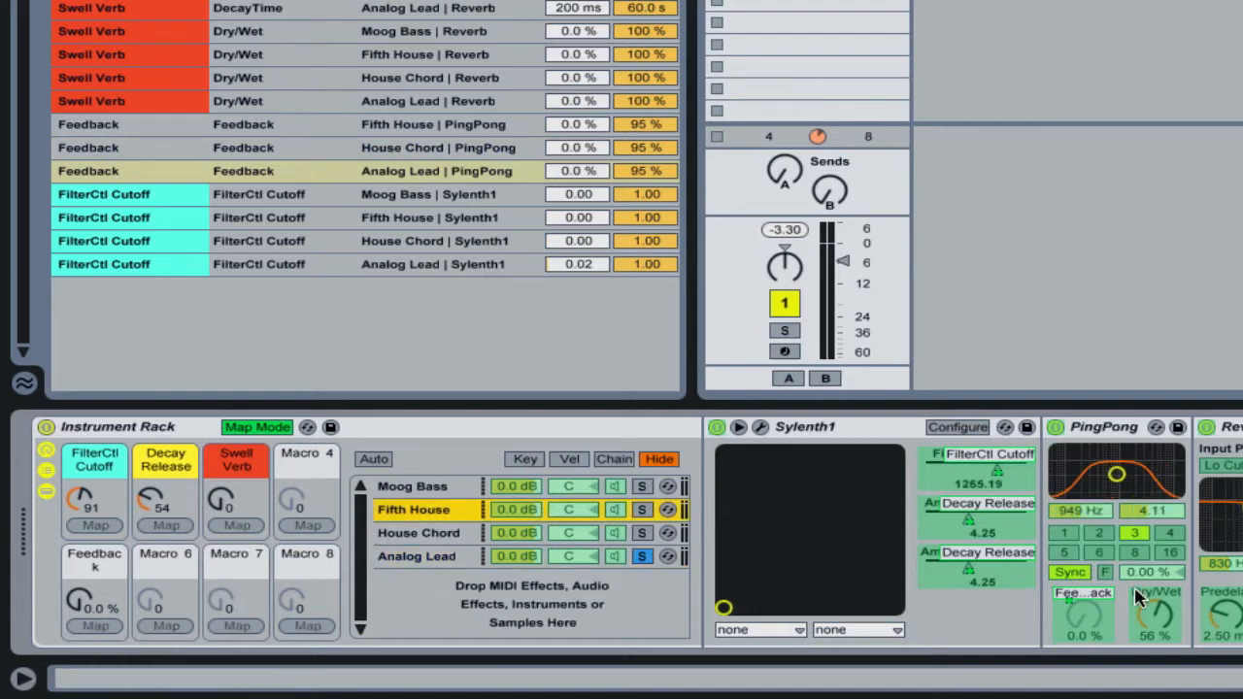
{"action": "left_click", "coordinate": [1153, 614]}
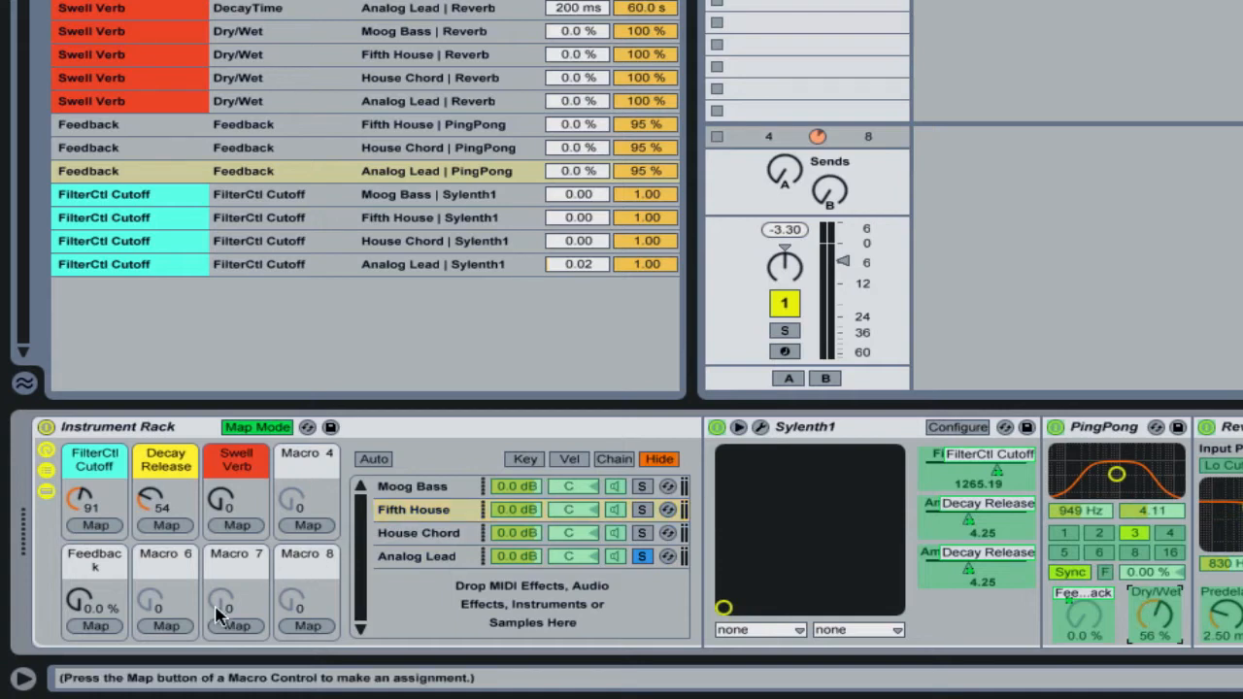
{"action": "left_click", "coordinate": [167, 626]}
{"action": "left_click", "coordinate": [471, 532]}
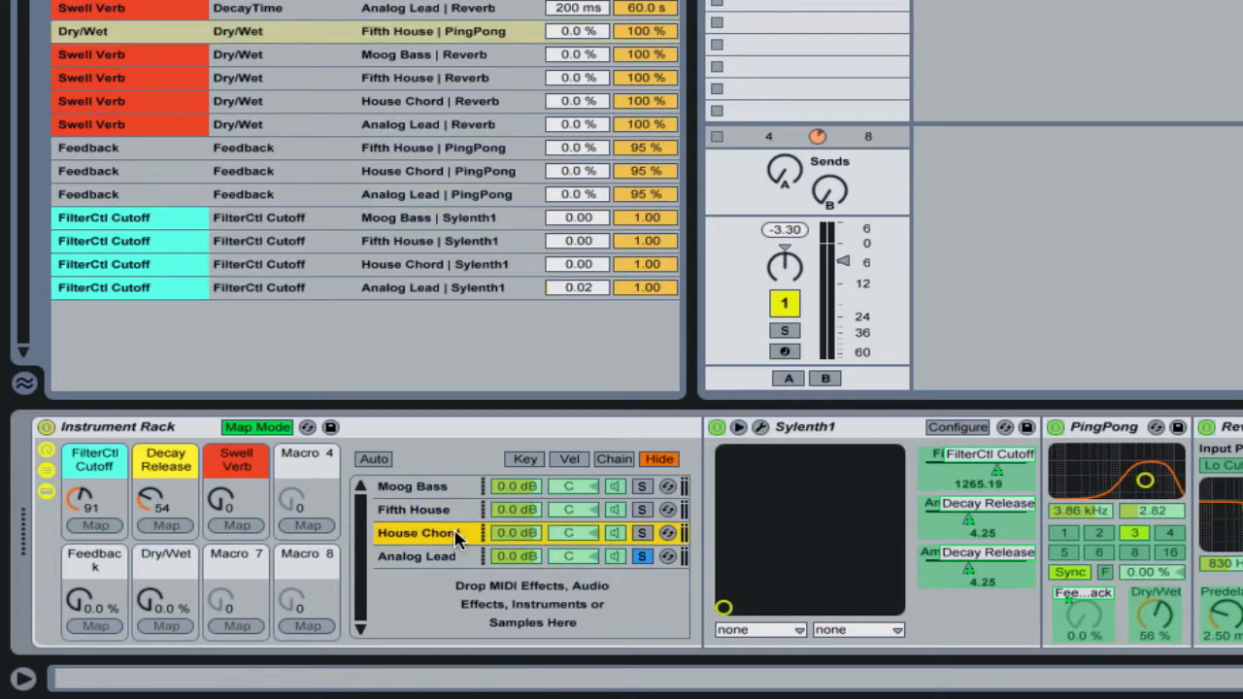
{"action": "left_click", "coordinate": [1151, 626]}
{"action": "left_click", "coordinate": [155, 626]}
{"action": "left_click", "coordinate": [437, 561]}
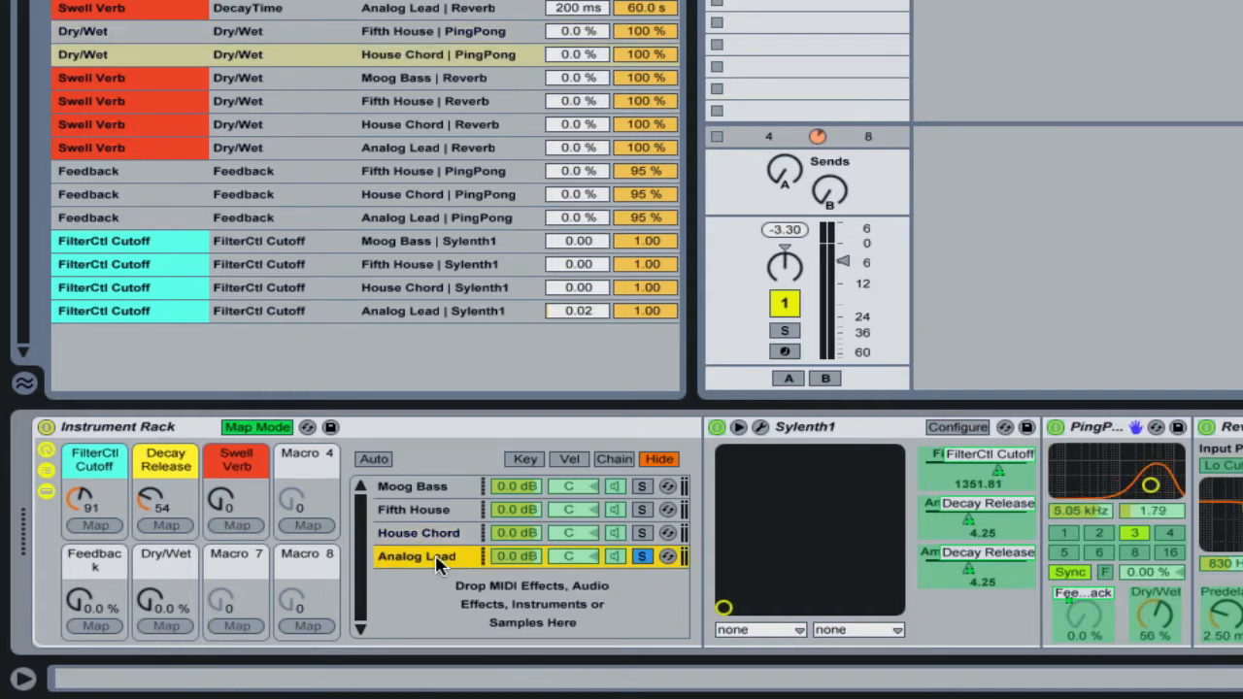
{"action": "left_click", "coordinate": [1161, 620]}
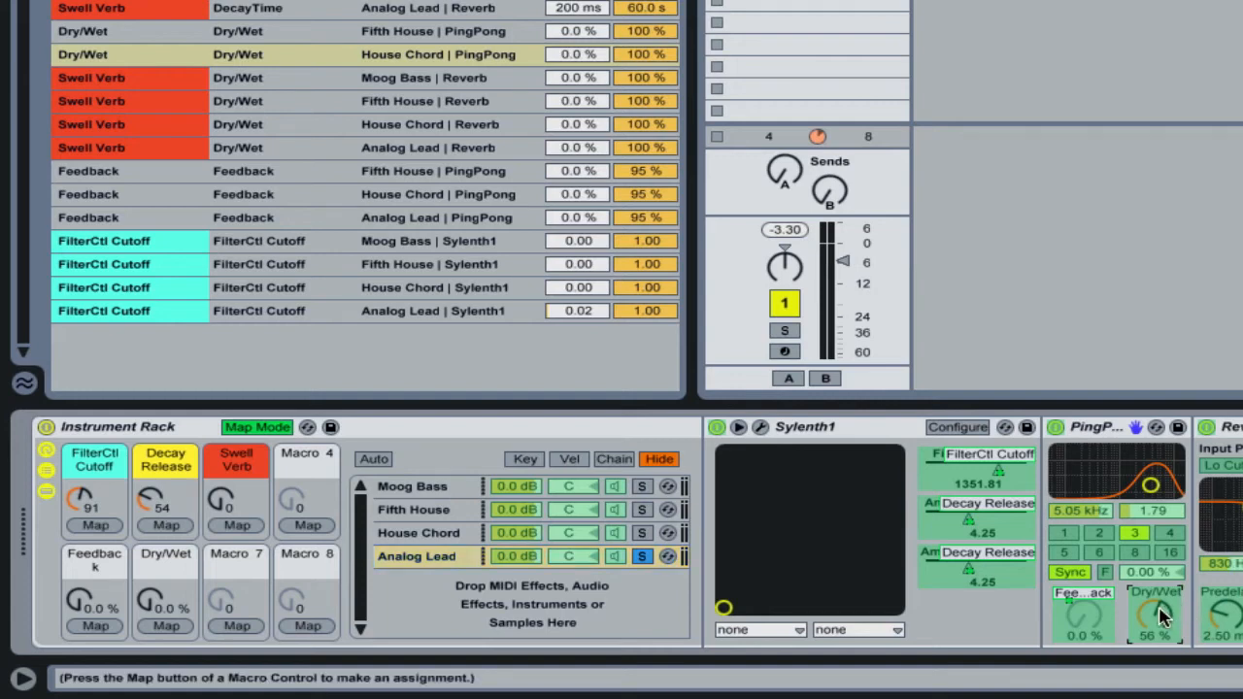
{"action": "left_click", "coordinate": [163, 626]}
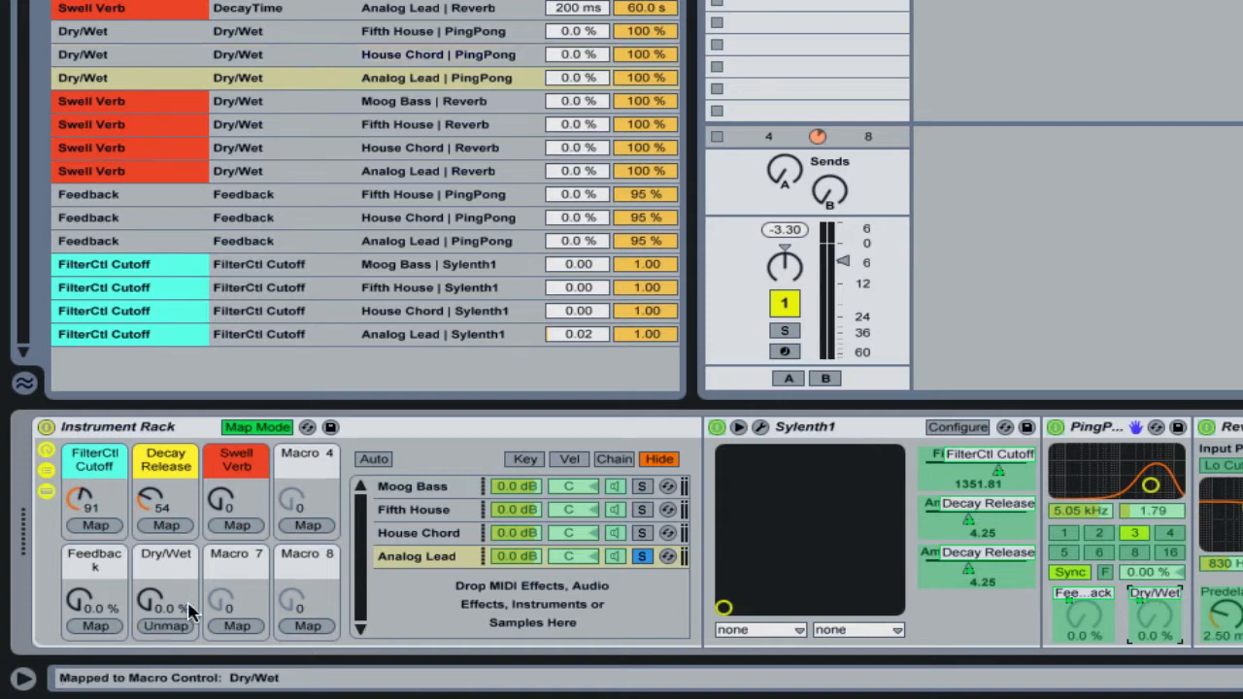
{"action": "left_click", "coordinate": [254, 429]}
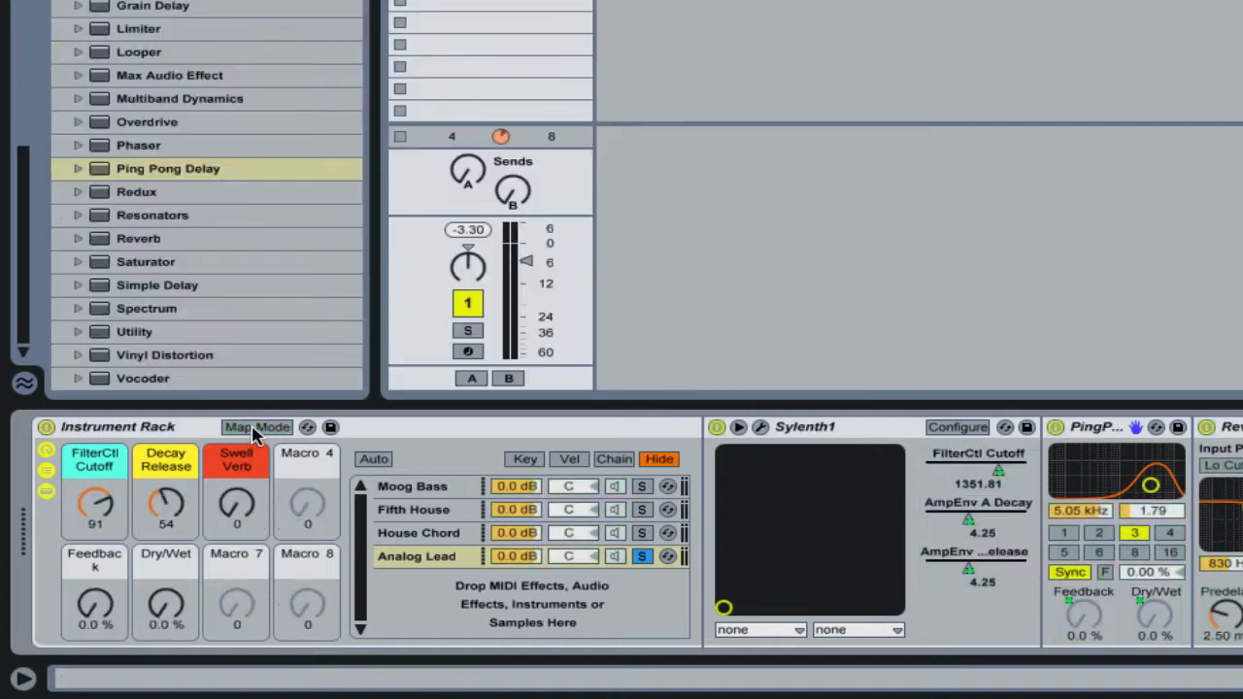
Colour the Feedback macro green and the Dry/Wet macro dark yellow
{"action": "right_click", "coordinate": [94, 561]}
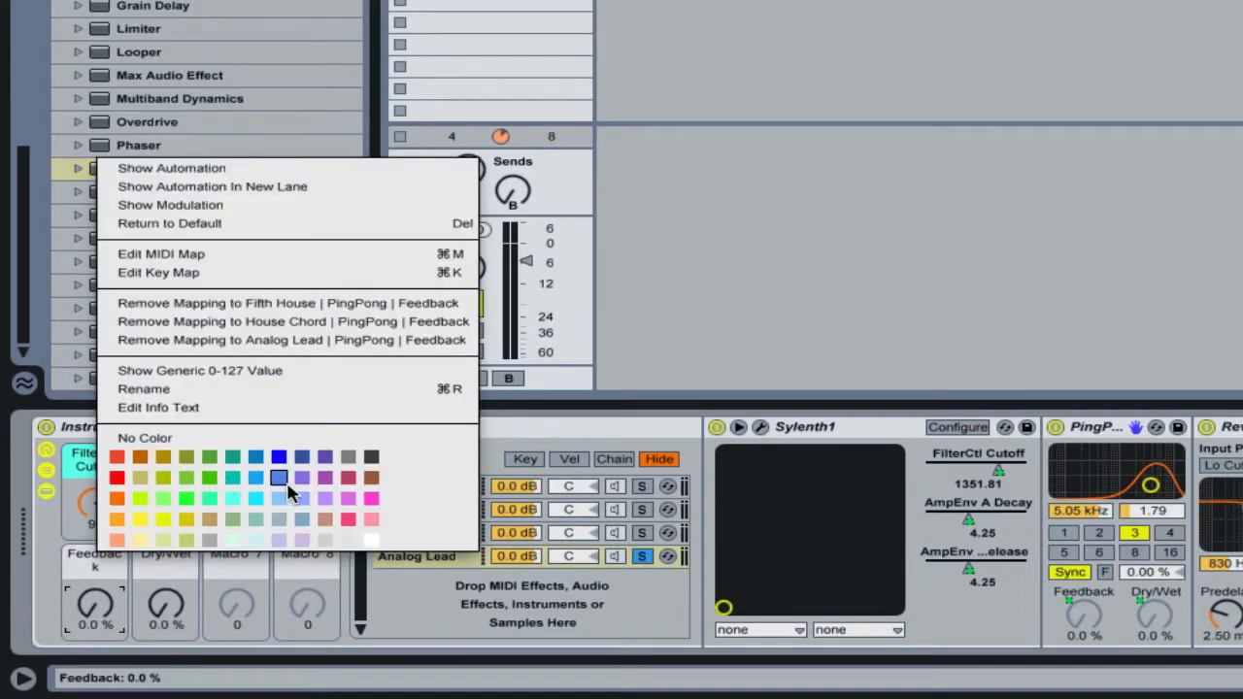
{"action": "left_click", "coordinate": [162, 499]}
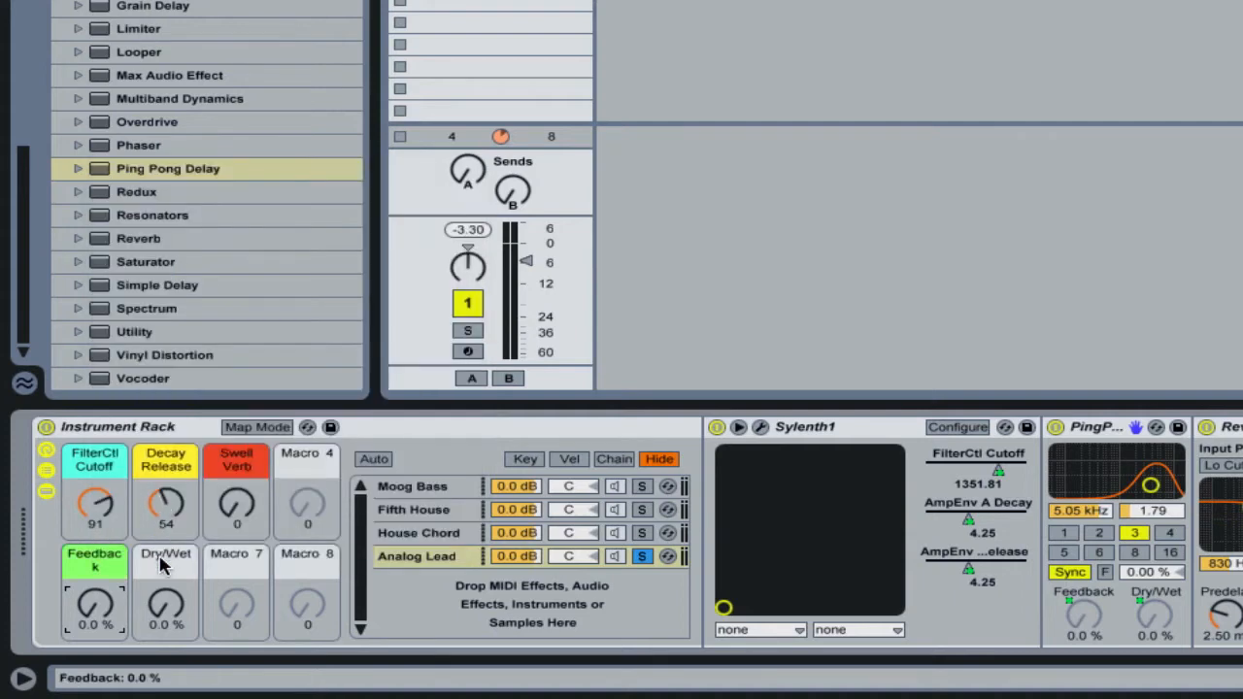
{"action": "right_click", "coordinate": [163, 566]}
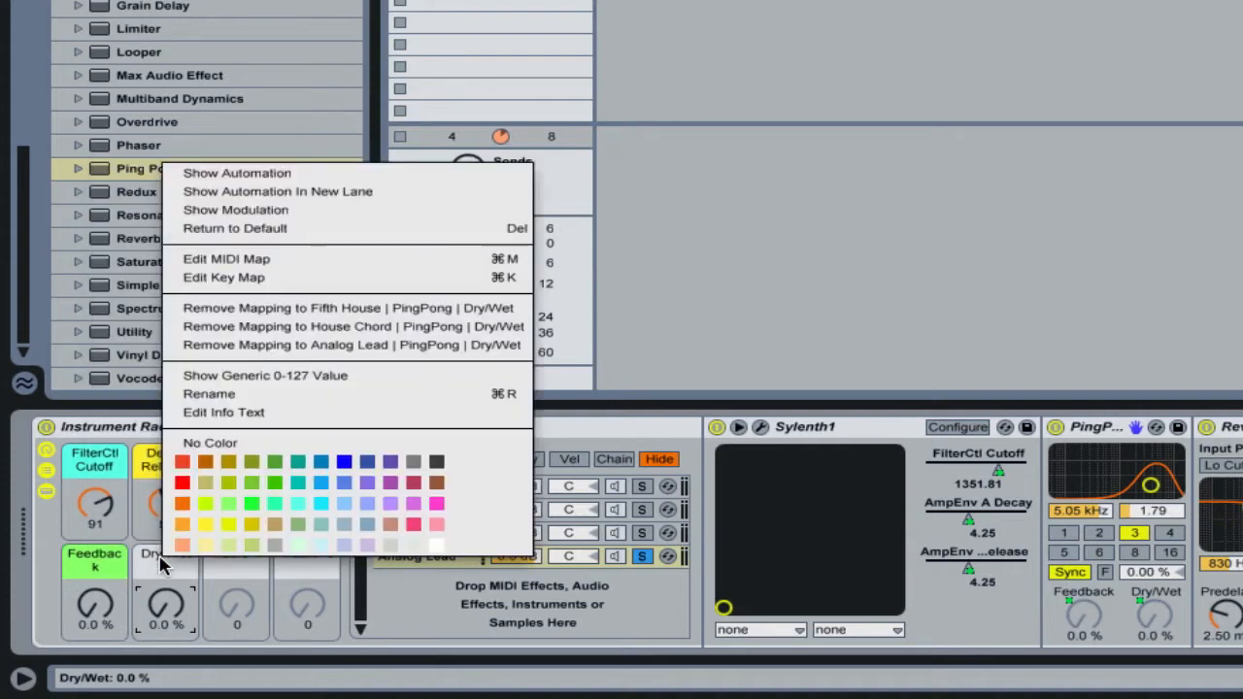
{"action": "left_click", "coordinate": [250, 525]}
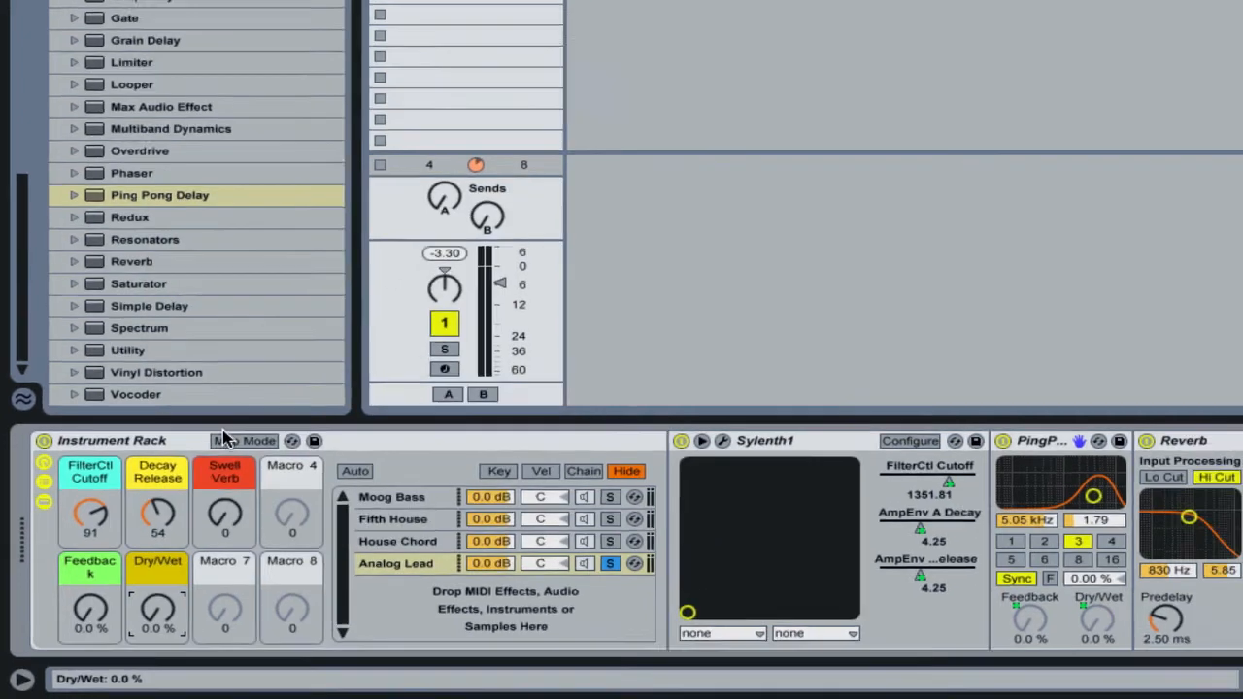
Review the macro mapping list for the Ping Pong Delay Dry/Wet and Feedback assignments of the three chains
{"action": "left_click", "coordinate": [240, 427]}
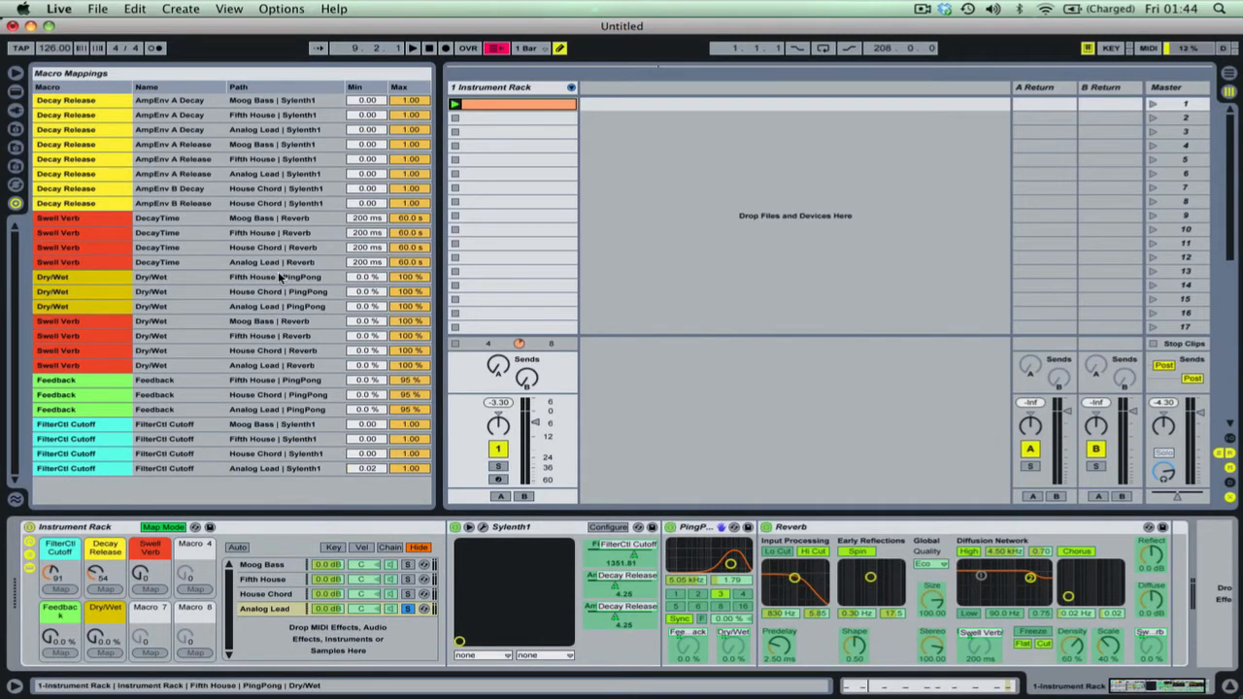
{"action": "left_click", "coordinate": [258, 282]}
{"action": "left_click", "coordinate": [258, 292]}
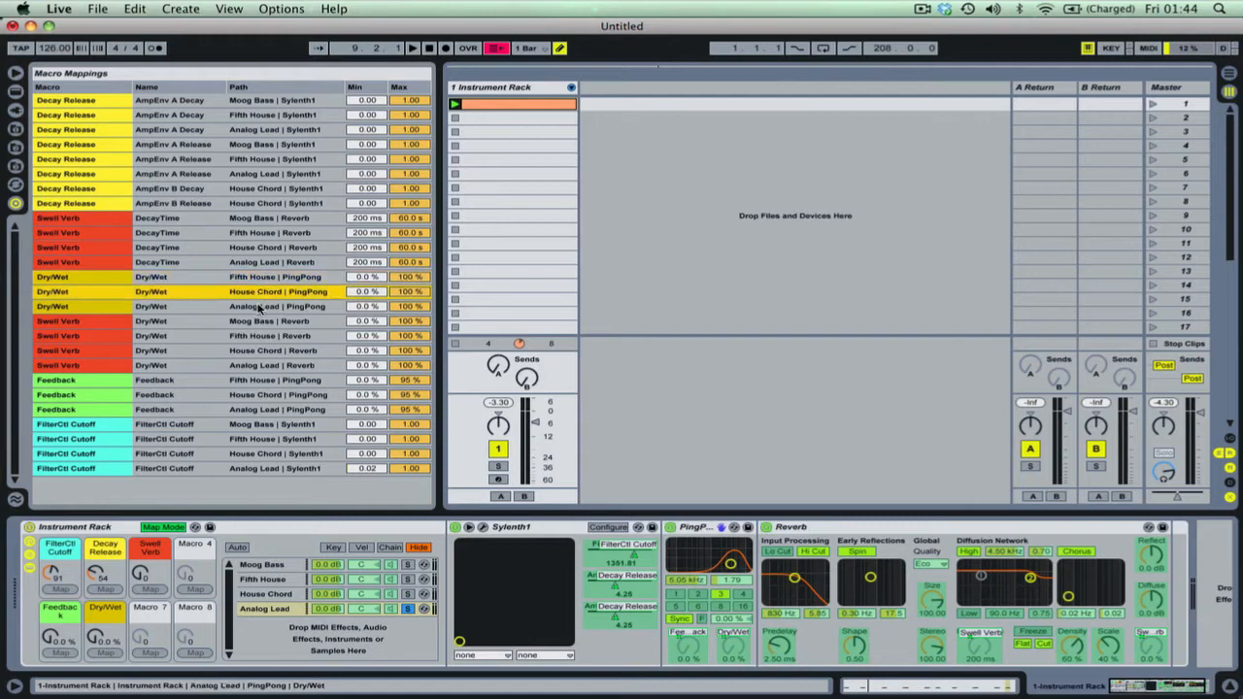
{"action": "left_click", "coordinate": [259, 309]}
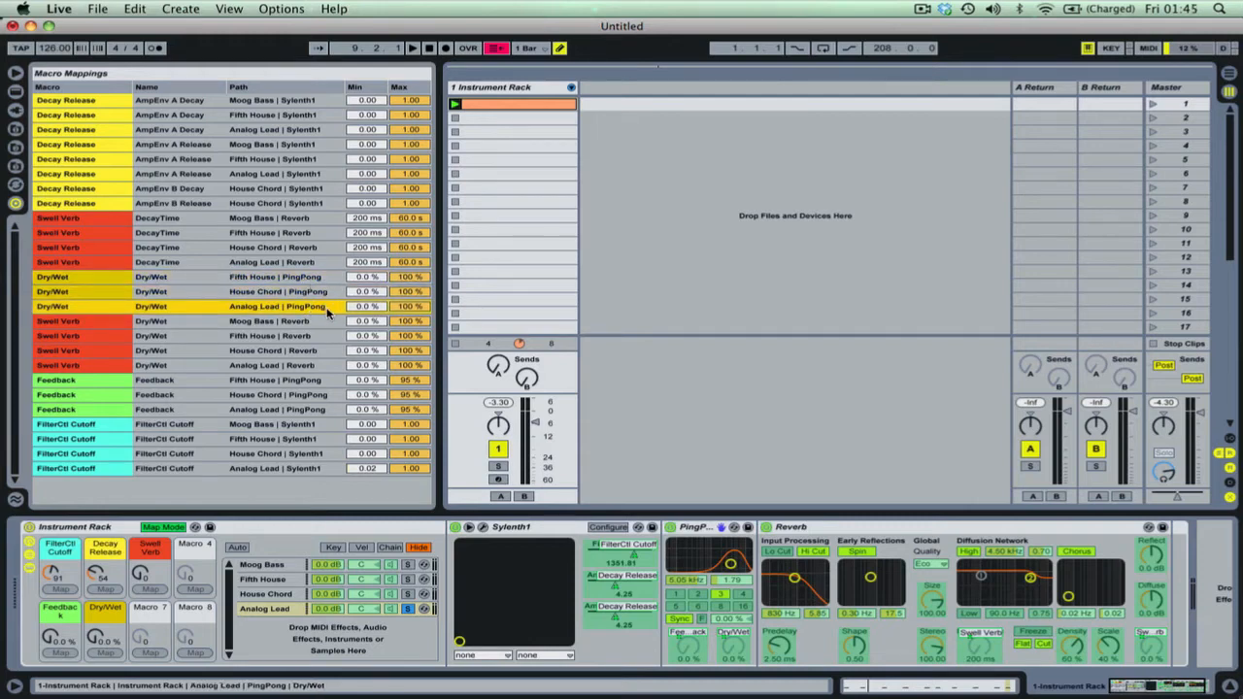
{"action": "left_click", "coordinate": [163, 281]}
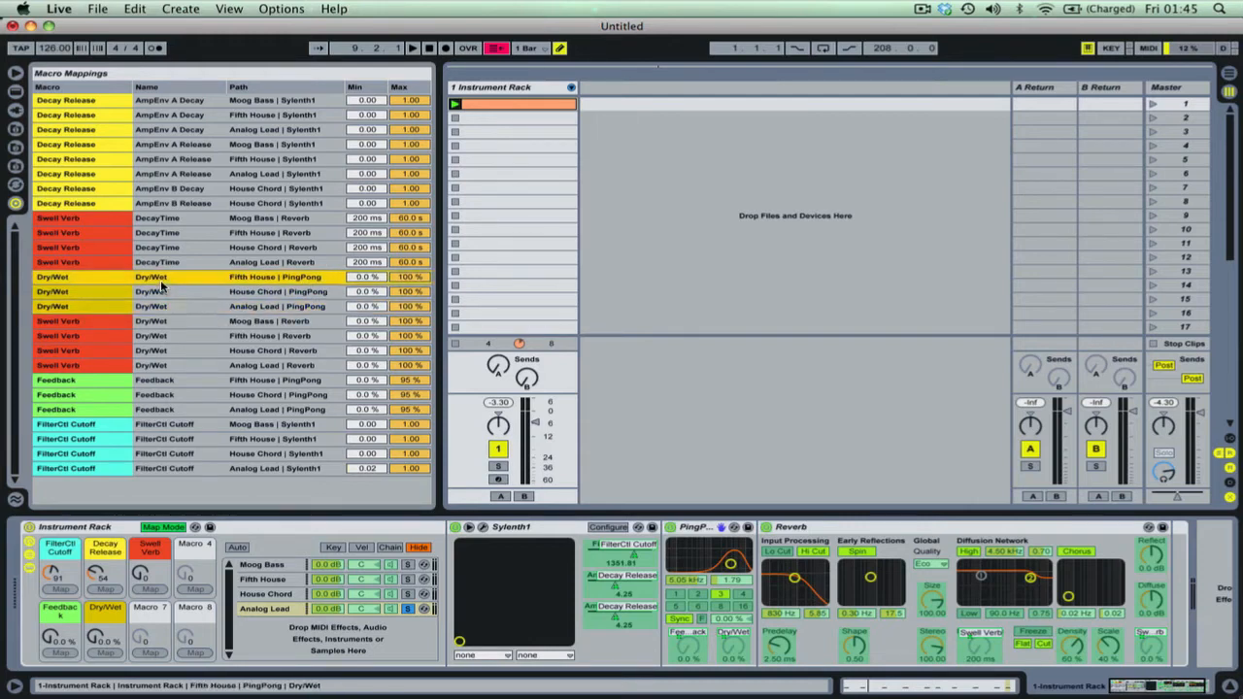
{"action": "left_click", "coordinate": [105, 383]}
{"action": "left_click", "coordinate": [112, 397]}
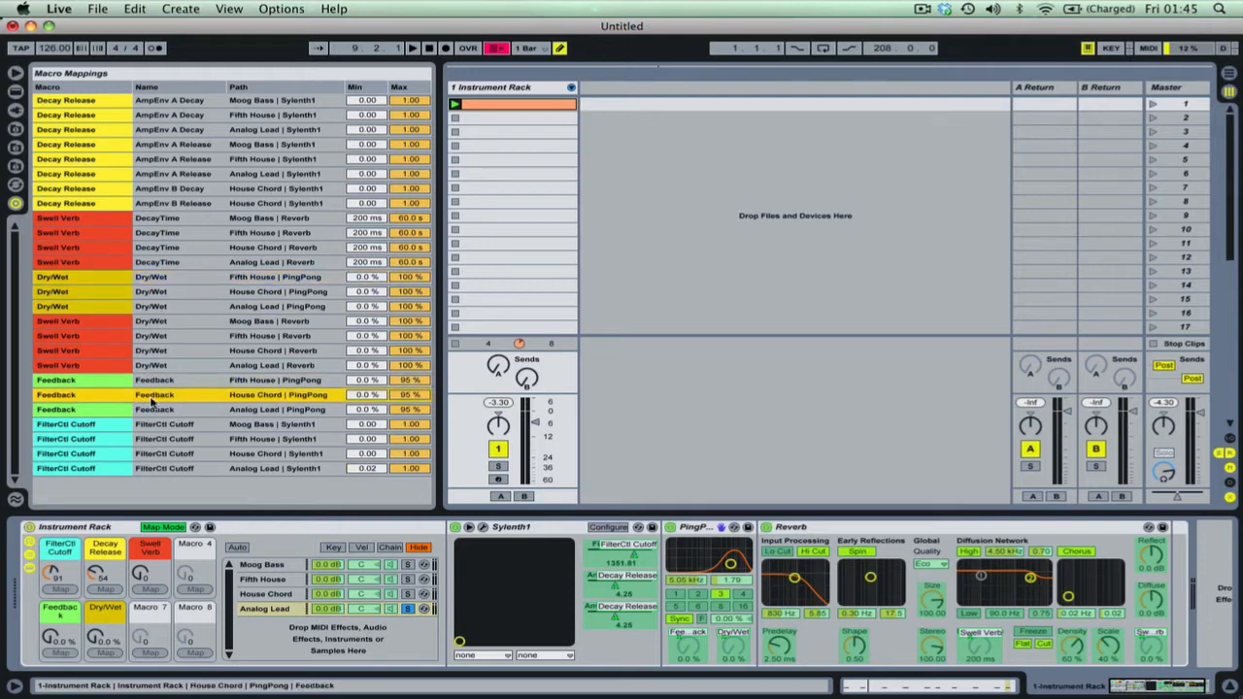
{"action": "left_click", "coordinate": [260, 409]}
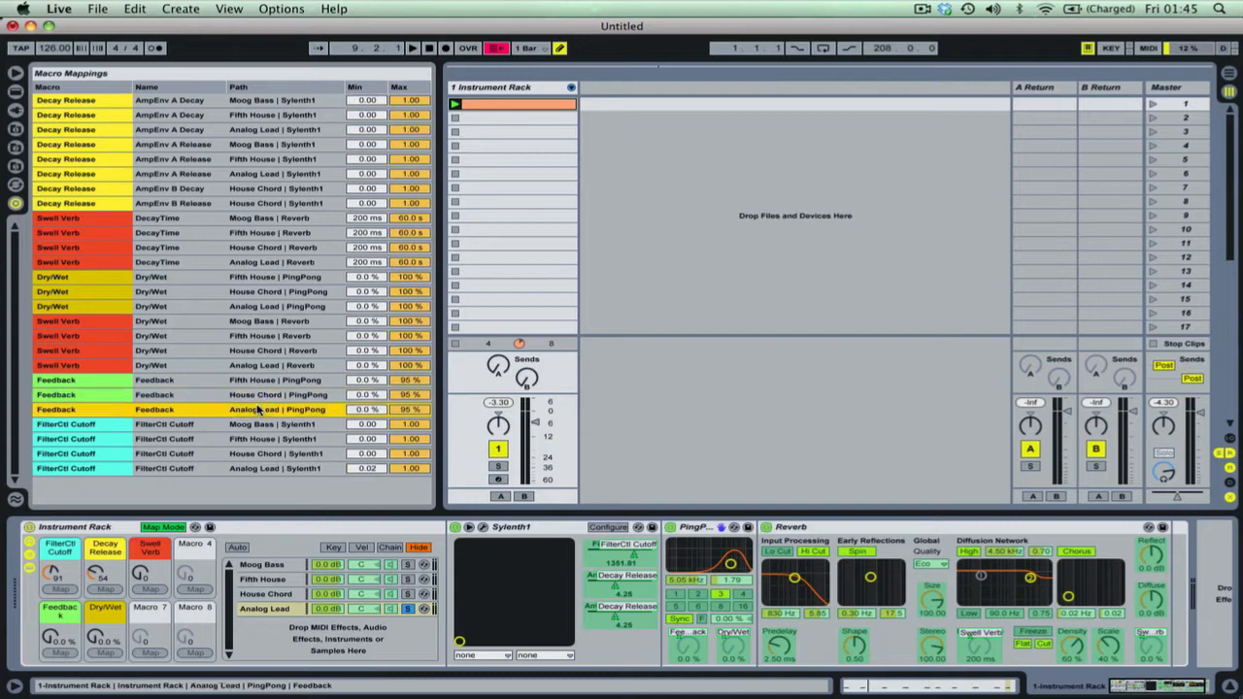
{"action": "left_click", "coordinate": [260, 595]}
{"action": "left_click", "coordinate": [262, 609]}
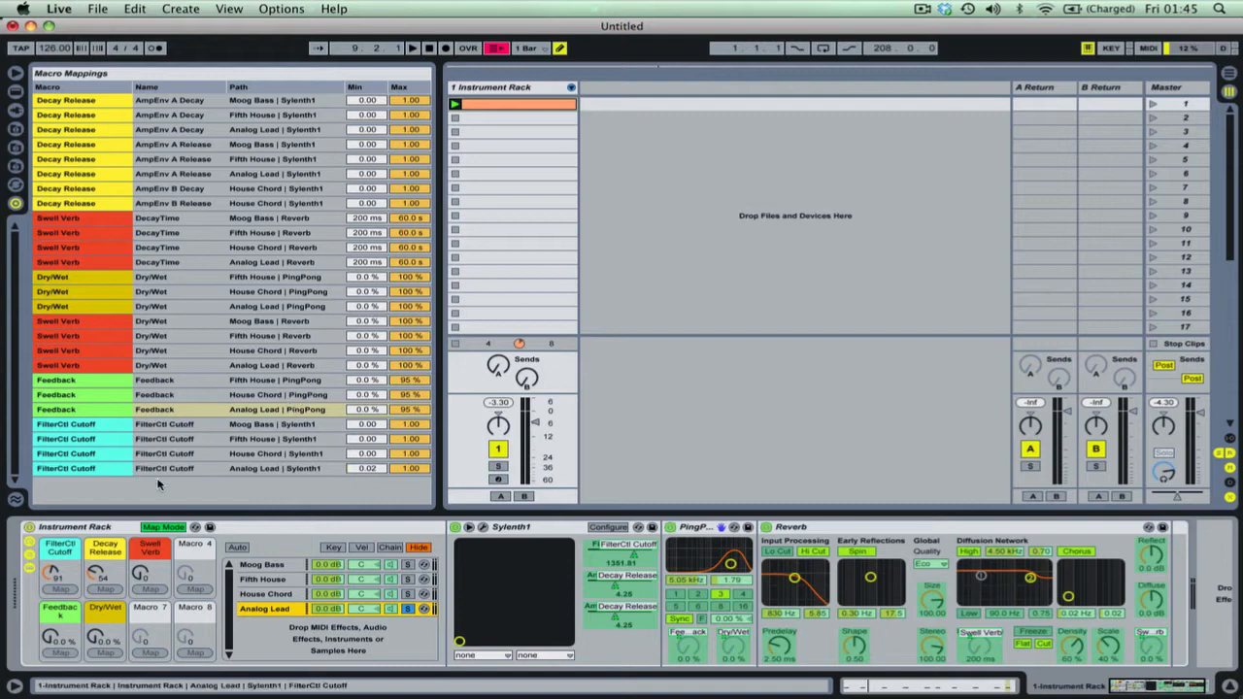
{"action": "left_click", "coordinate": [155, 528]}
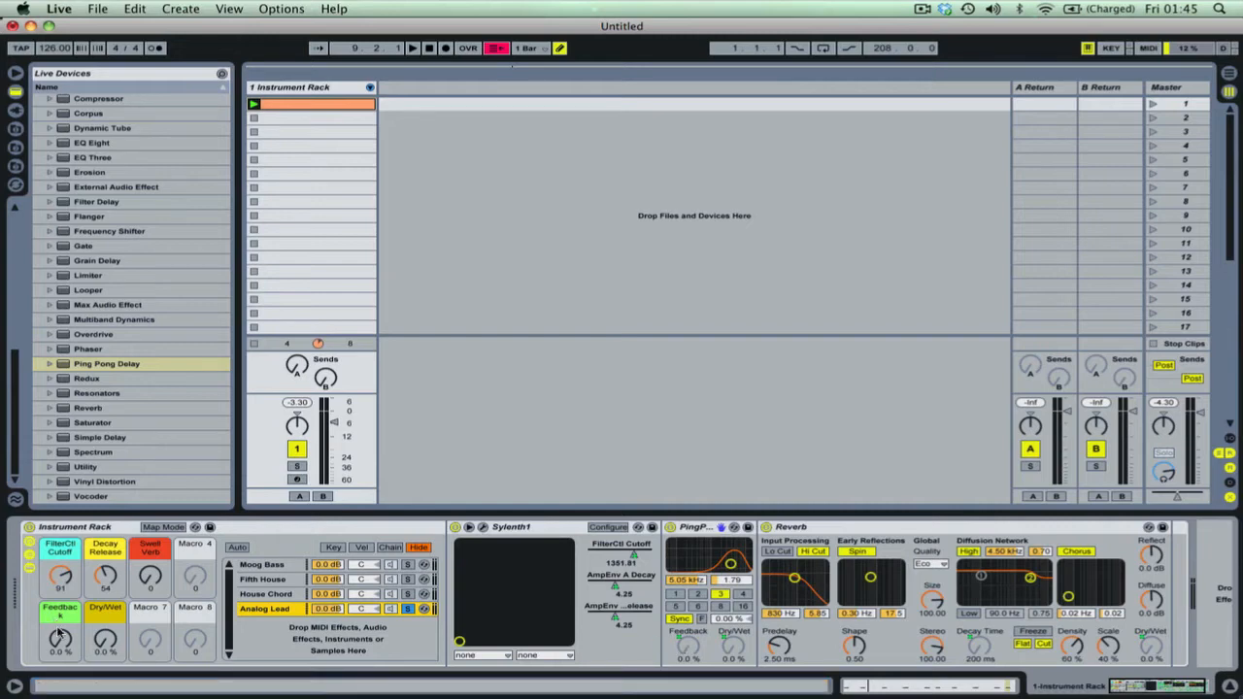
Try the Feedback macro at different amounts while checking the Analog Lead, House Chord and Fifth House delays, and return it to 0 %
{"action": "mouse_move", "coordinate": [59, 639]}
{"action": "left_mouse_down"}
{"action": "mouse_move", "coordinate": [59, 621]}
{"action": "mouse_move", "coordinate": [59, 637]}
{"action": "left_mouse_up"}
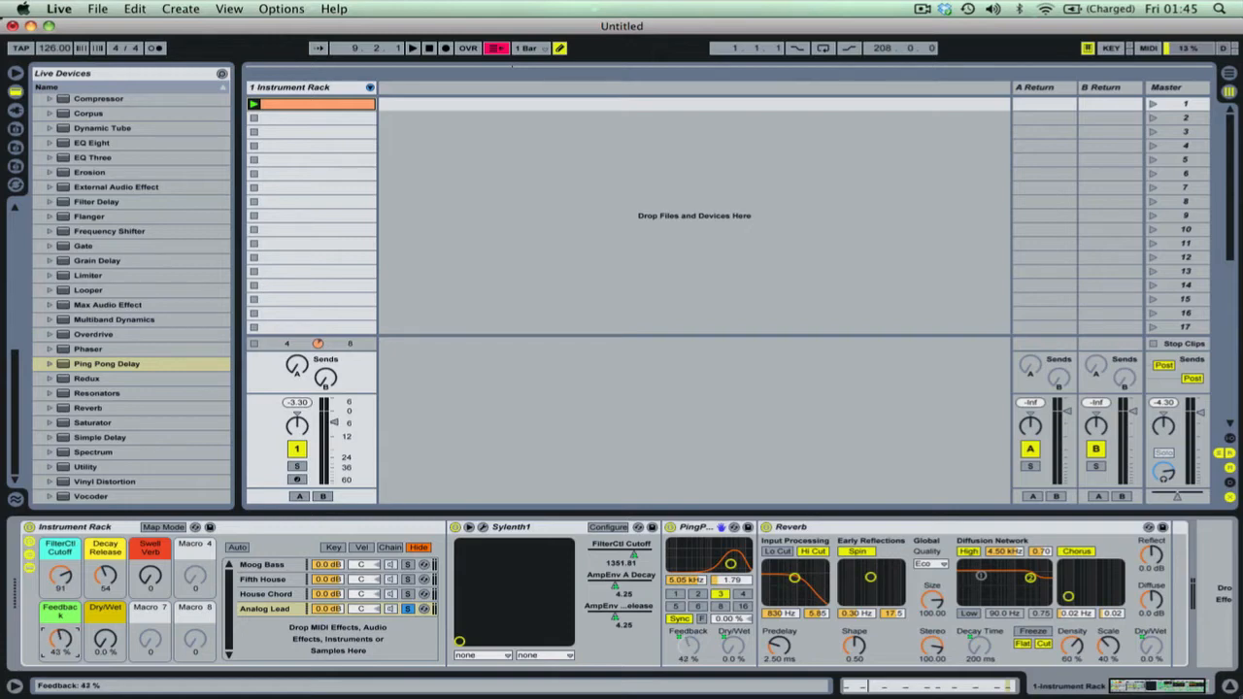
{"action": "left_click", "coordinate": [252, 596]}
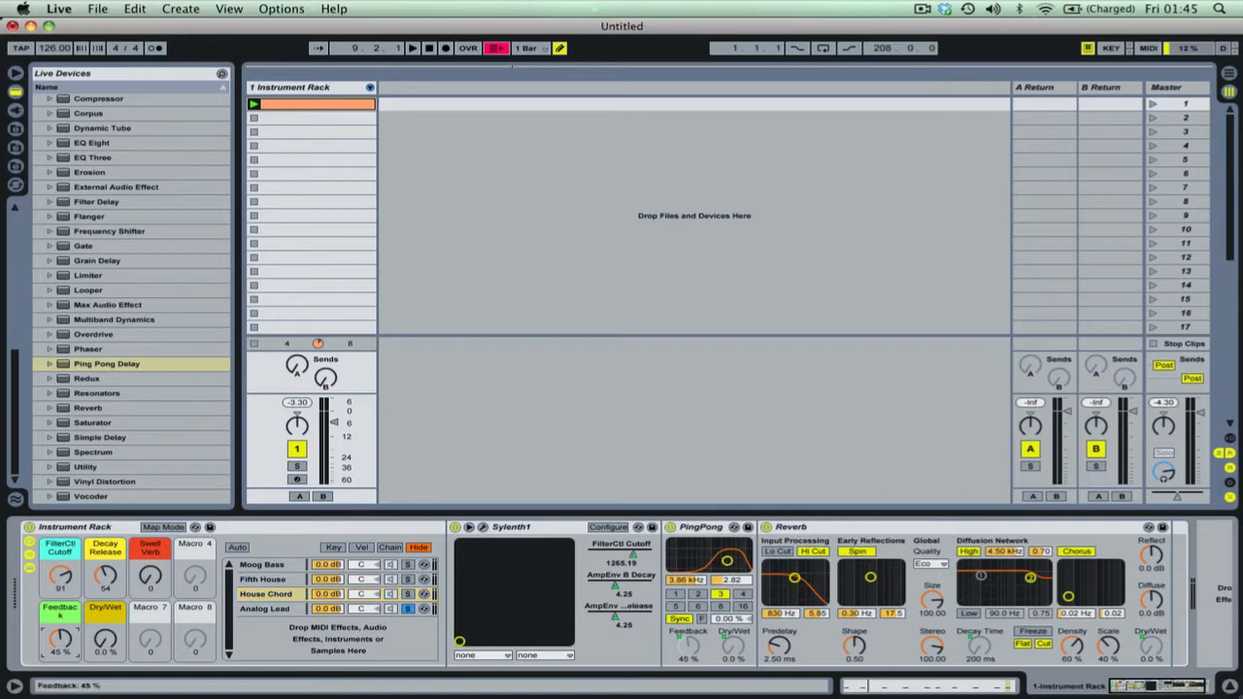
{"action": "left_click_drag", "start_coordinate": [60, 639], "coordinate": [60, 649]}
{"action": "left_click", "coordinate": [260, 578]}
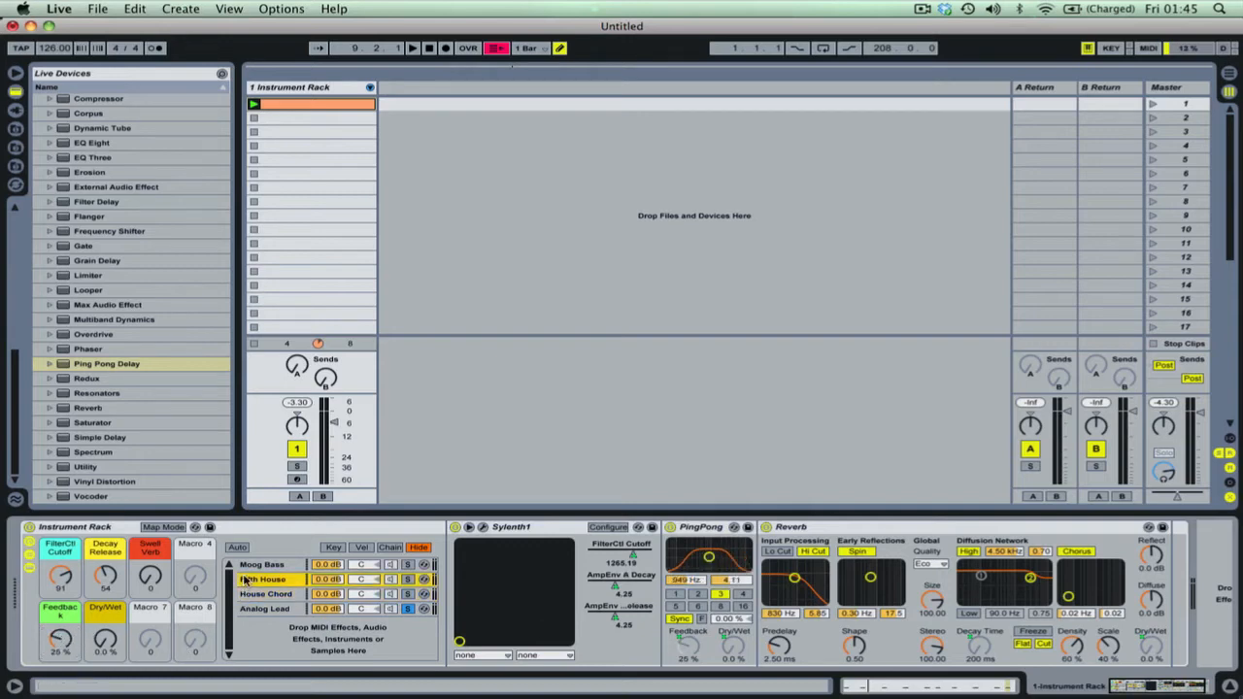
{"action": "left_click_drag", "start_coordinate": [62, 632], "coordinate": [44, 662]}
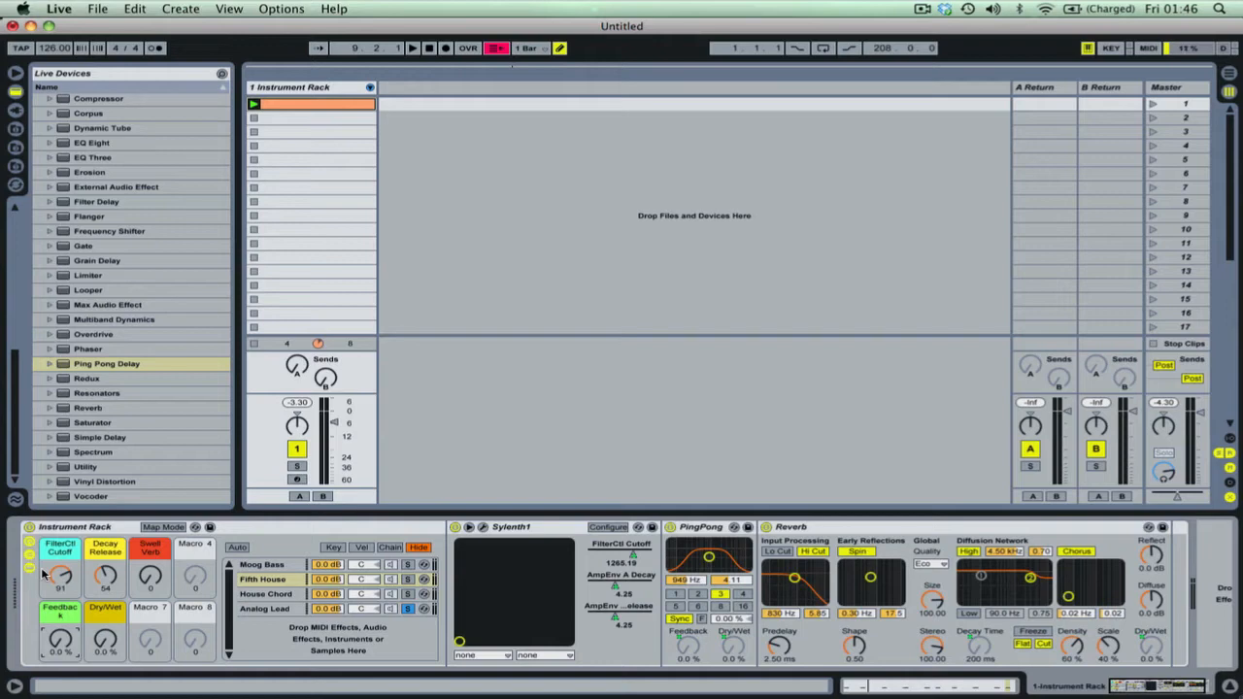
Insert a new MIDI track beside the Instrument Rack track and load the Impulse instrument onto it
{"action": "right_click", "coordinate": [470, 146]}
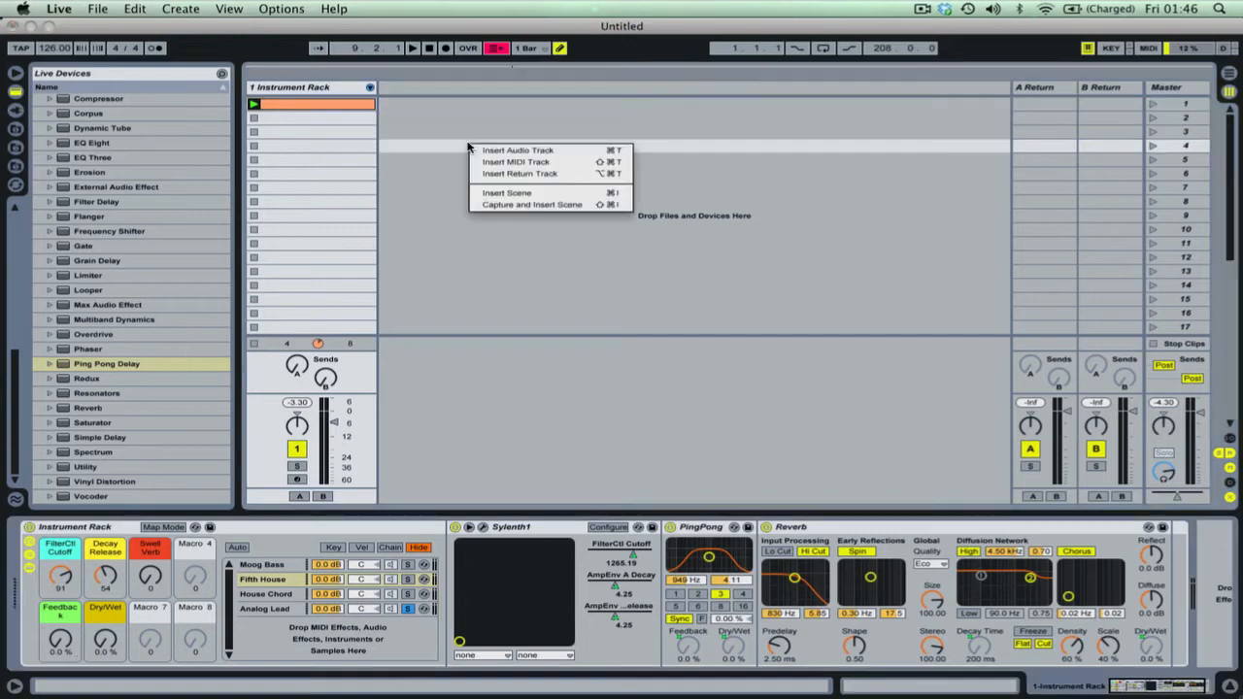
{"action": "left_click", "coordinate": [502, 162]}
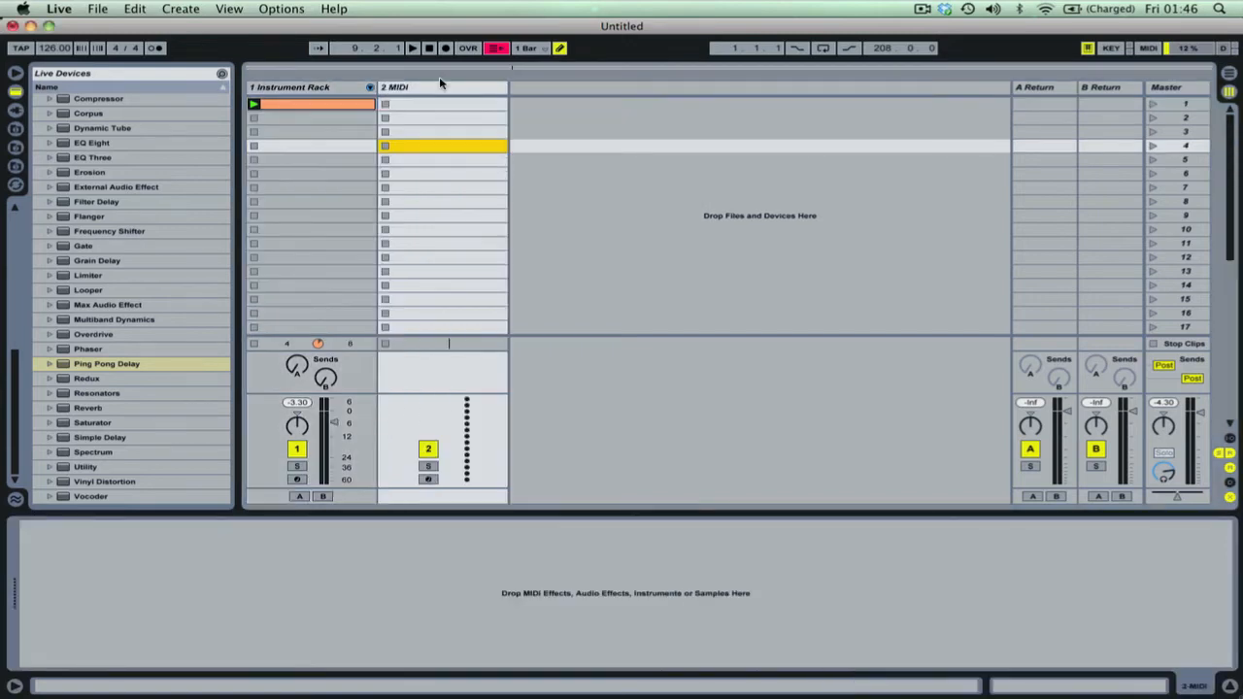
{"action": "scroll", "coordinate": [100, 144], "scroll_direction": "up", "scroll_amount": 10}
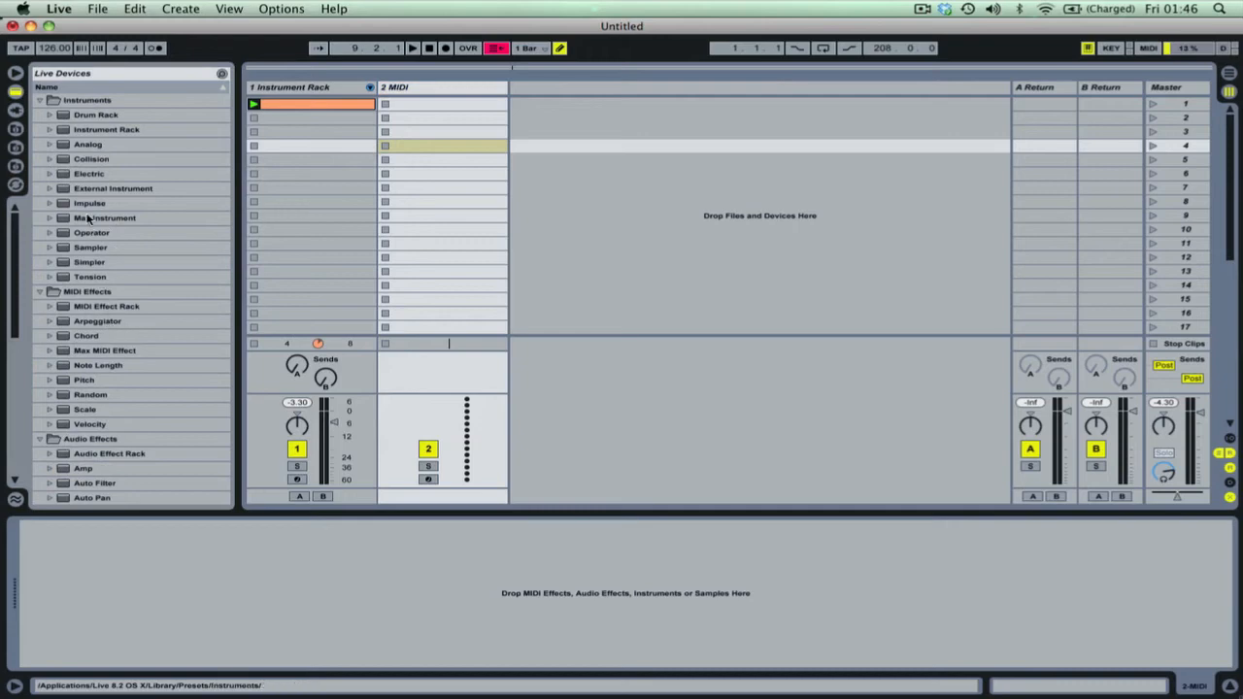
{"action": "left_click_drag", "start_coordinate": [86, 203], "coordinate": [430, 89]}
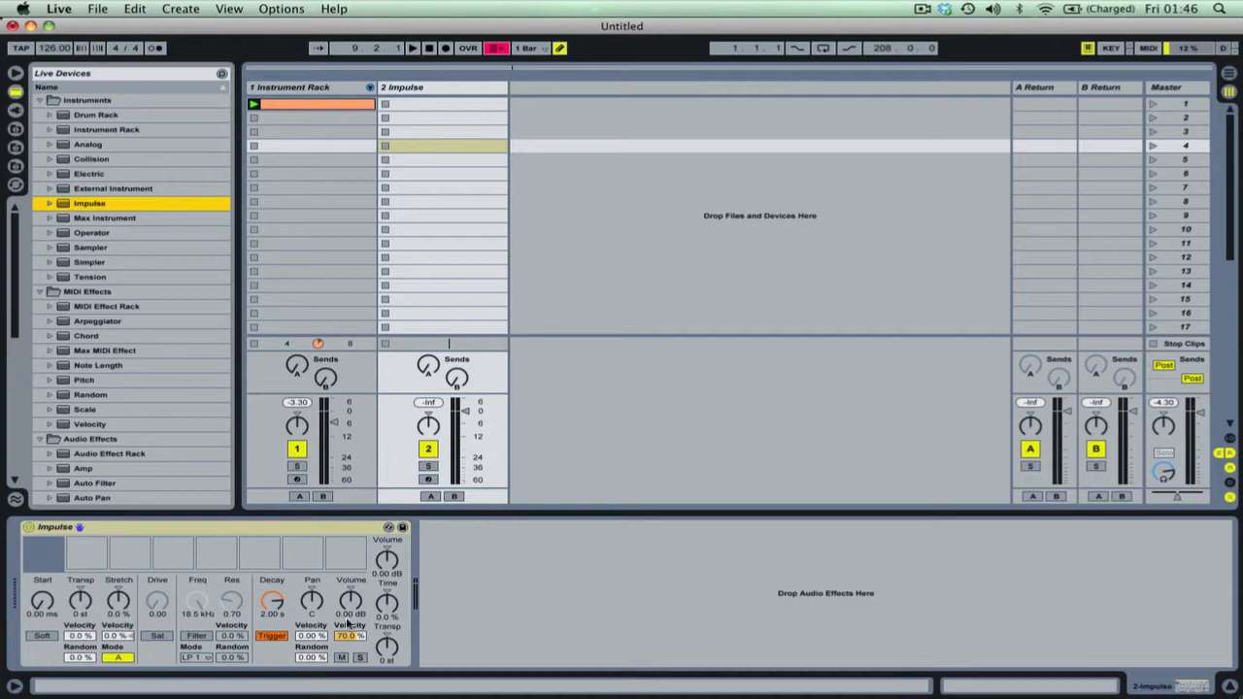
{"action": "mouse_move", "coordinate": [73, 558]}
Switch the browser to the files on all volumes and expand the Time Machine Backups drive
{"action": "left_click", "coordinate": [16, 166]}
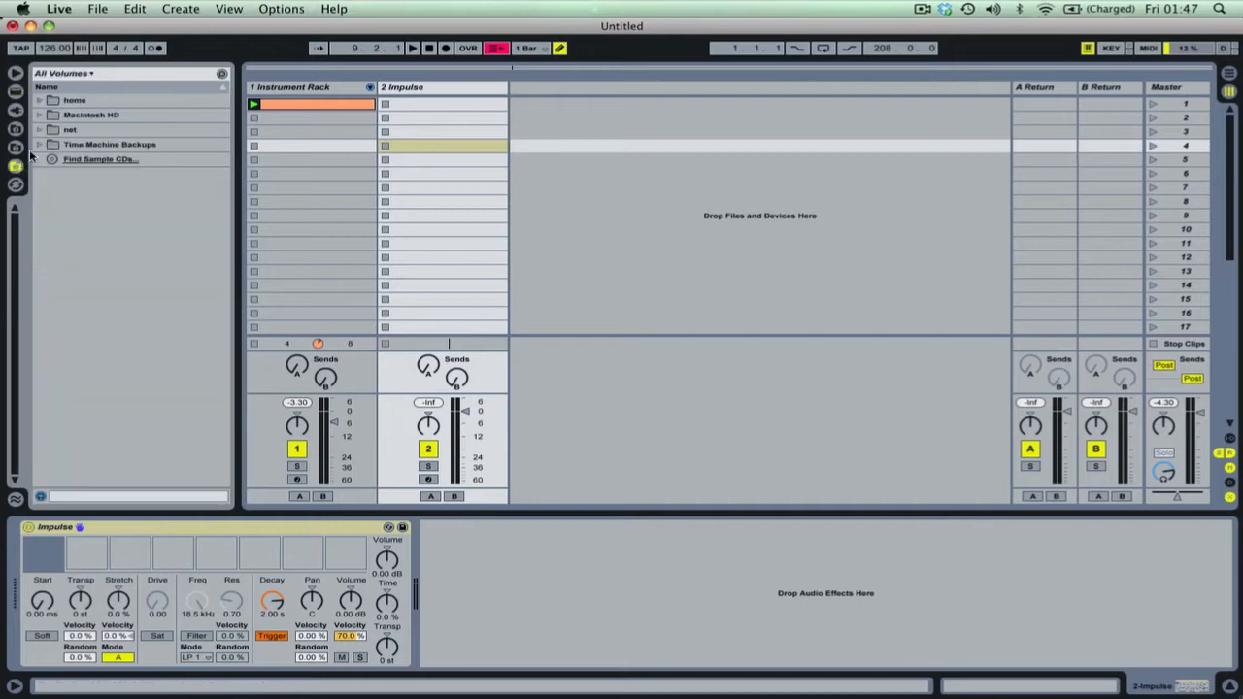
{"action": "left_click", "coordinate": [90, 144]}
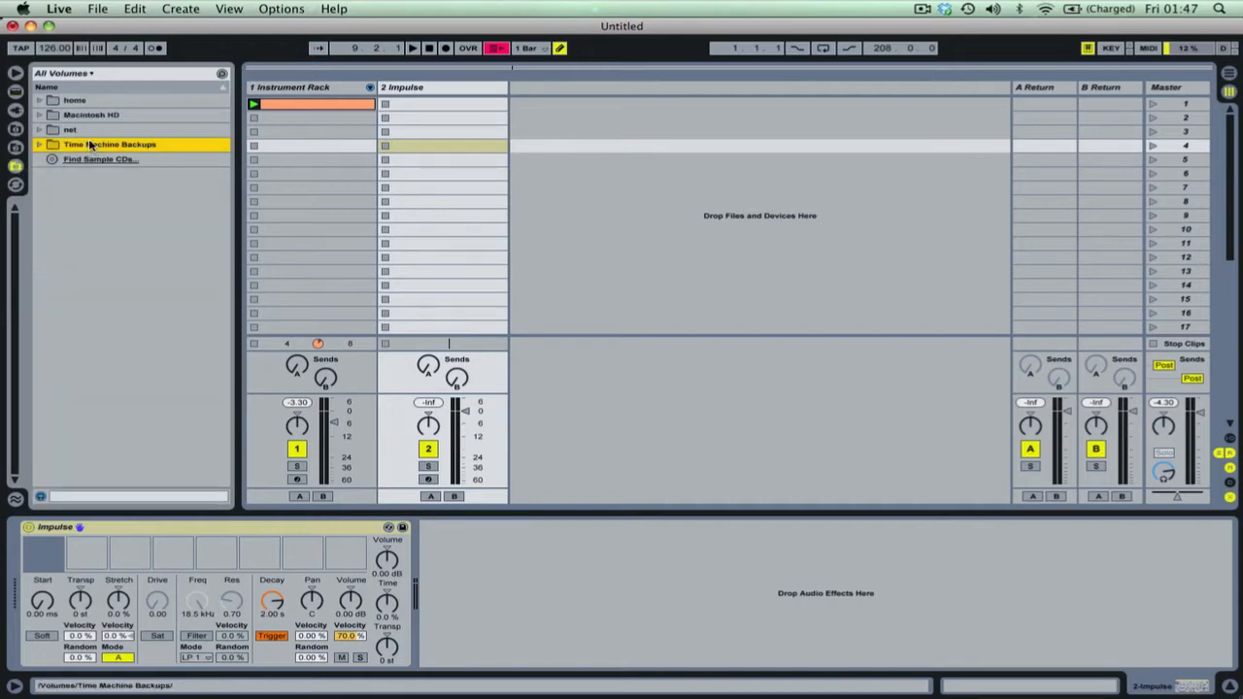
{"action": "key", "text": "Right"}
{"action": "key", "text": "Down"}
{"action": "key", "text": "Down"}
{"action": "key", "text": "Down"}
{"action": "key", "text": "Down"}
{"action": "key", "text": "Down"}
{"action": "key", "text": "Down"}
{"action": "key", "text": "Down"}
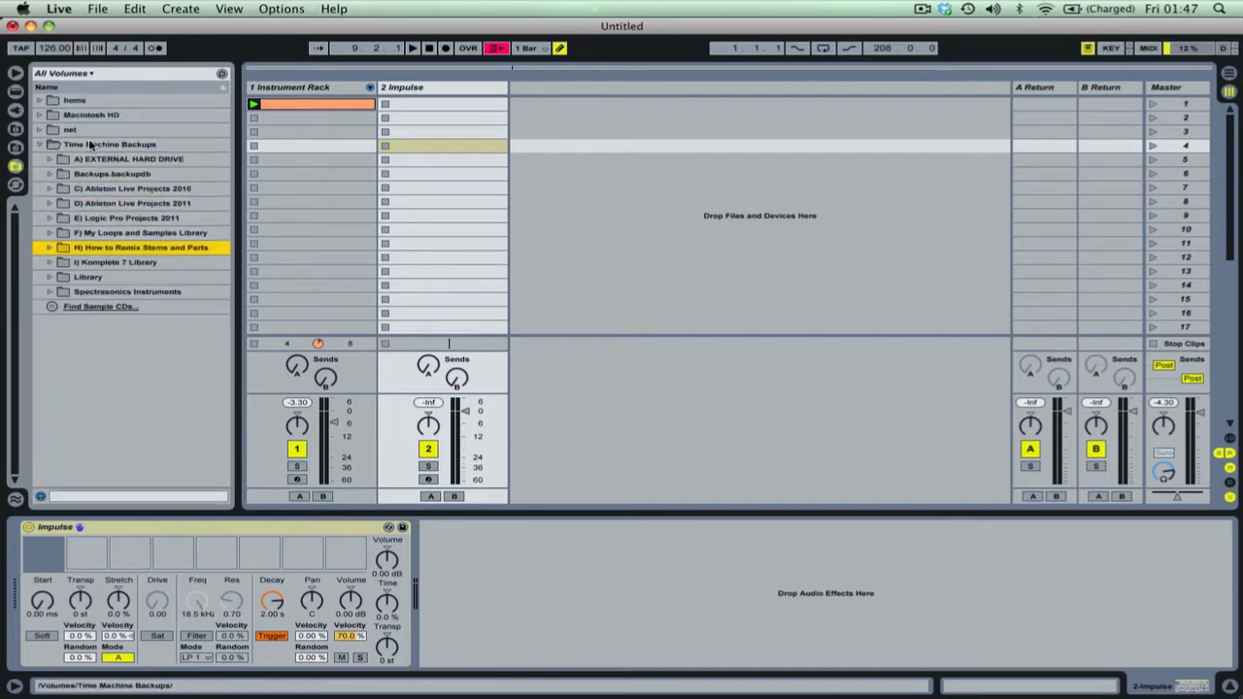
{"action": "key", "text": "Up"}
{"action": "key", "text": "Up"}
{"action": "key", "text": "Up"}
{"action": "key", "text": "Up"}
{"action": "key", "text": "Up"}
{"action": "key", "text": "Up"}
{"action": "key", "text": "Right"}
{"action": "key", "text": "Down"}
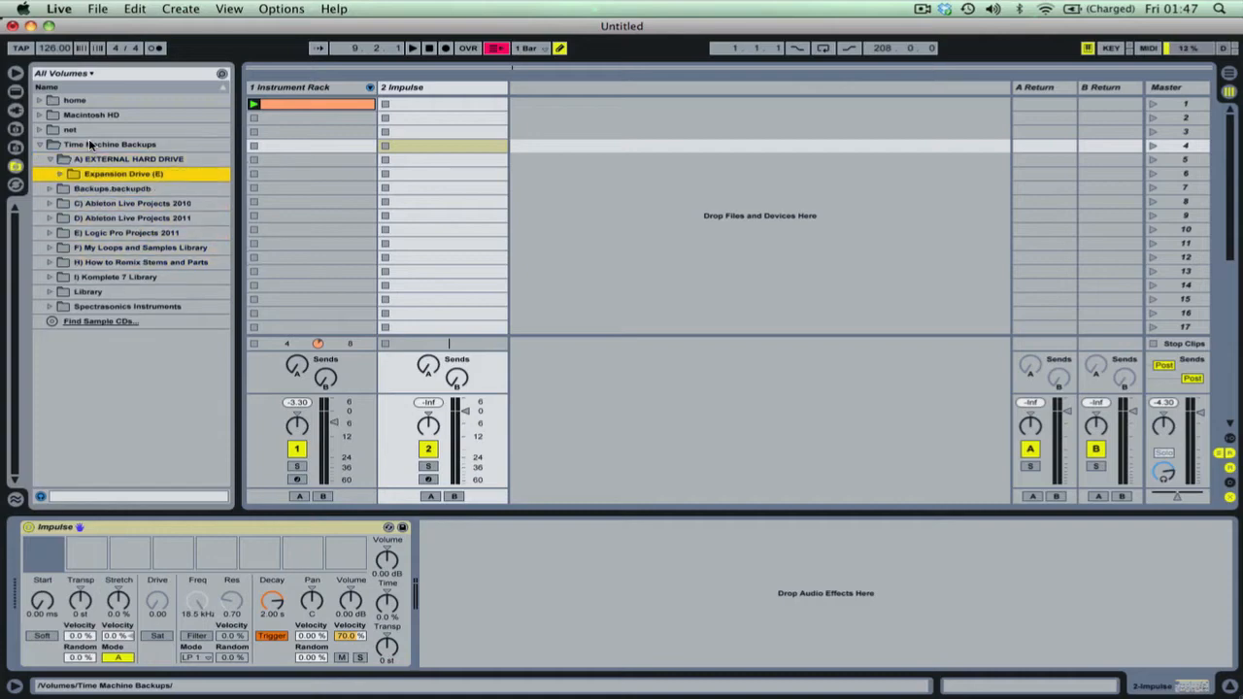
{"action": "key", "text": "Right"}
{"action": "key", "text": "Left"}
{"action": "key", "text": "Left"}
{"action": "key", "text": "Left"}
Expand the F) My Loops and Samples Library folder and go to the Vengeance sample packs
{"action": "key", "text": "Down"}
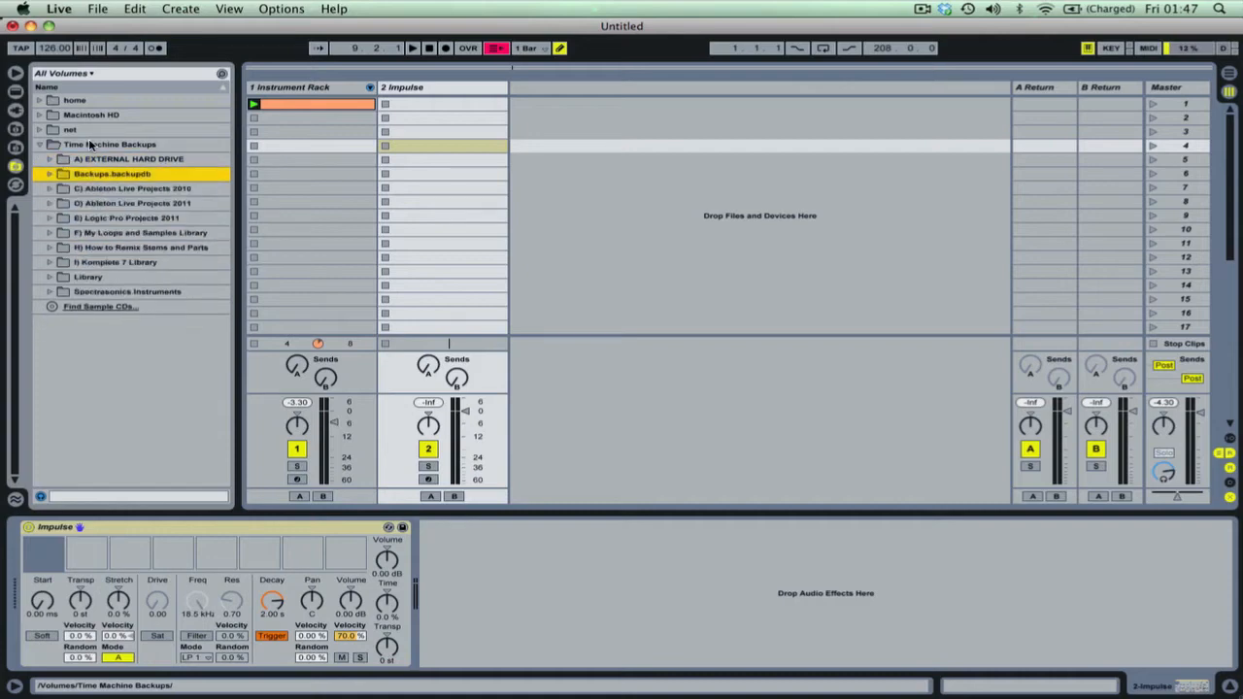
{"action": "key", "text": "Down"}
{"action": "key", "text": "Down"}
{"action": "key", "text": "Down"}
{"action": "key", "text": "Down"}
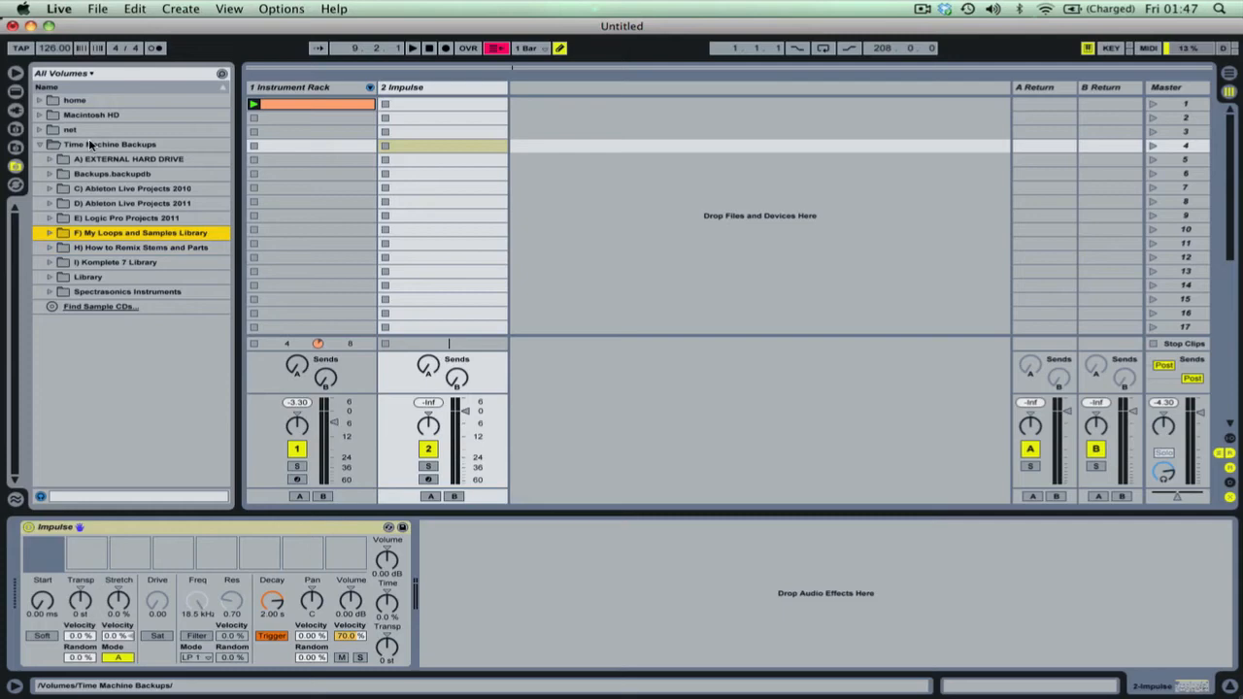
{"action": "key", "text": "Right"}
{"action": "key", "text": "Down"}
{"action": "key", "text": "Down"}
{"action": "key", "text": "Down"}
{"action": "key", "text": "Down"}
{"action": "key", "text": "Down"}
{"action": "key", "text": "Down"}
{"action": "key", "text": "Down"}
{"action": "key", "text": "Down"}
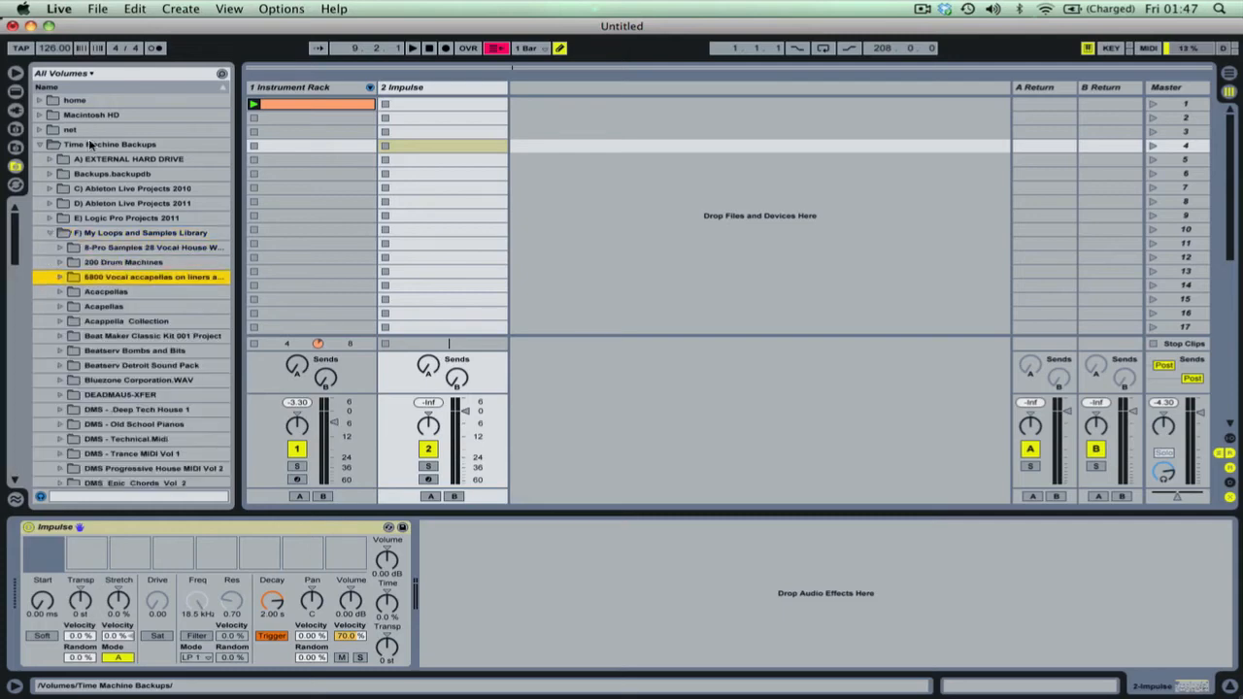
{"action": "scroll", "coordinate": [90, 143], "scroll_direction": "down", "scroll_amount": 20}
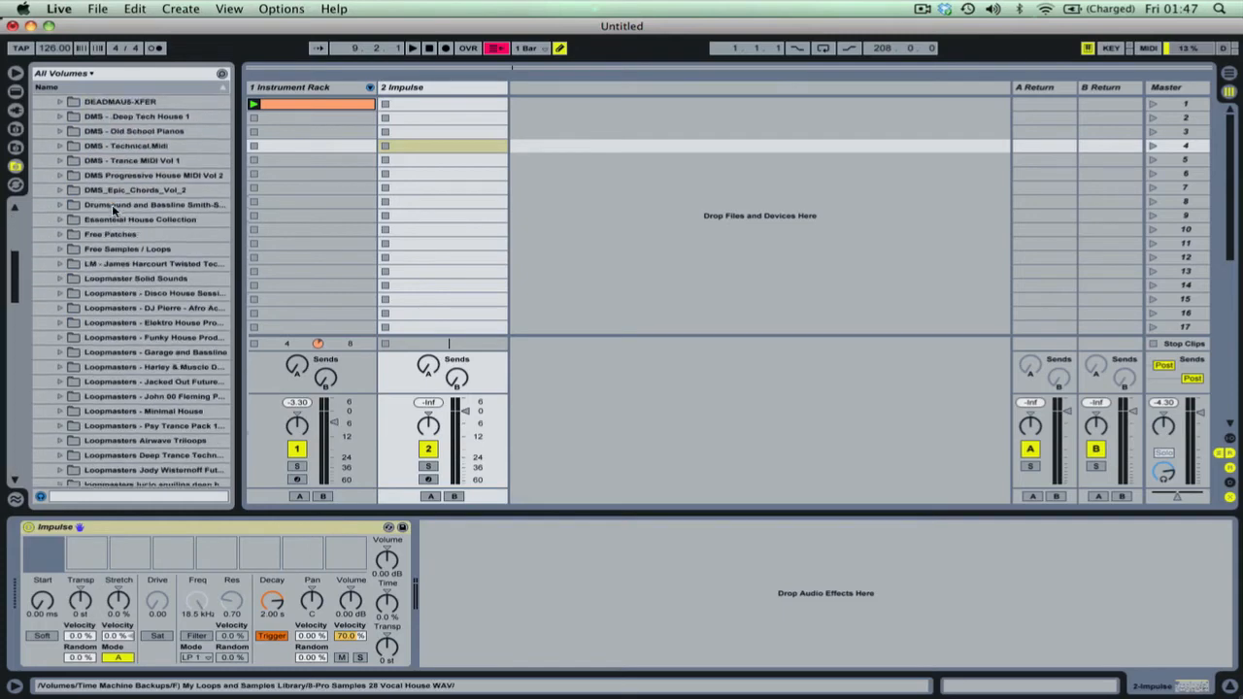
{"action": "scroll", "coordinate": [112, 205], "scroll_direction": "down", "scroll_amount": 5}
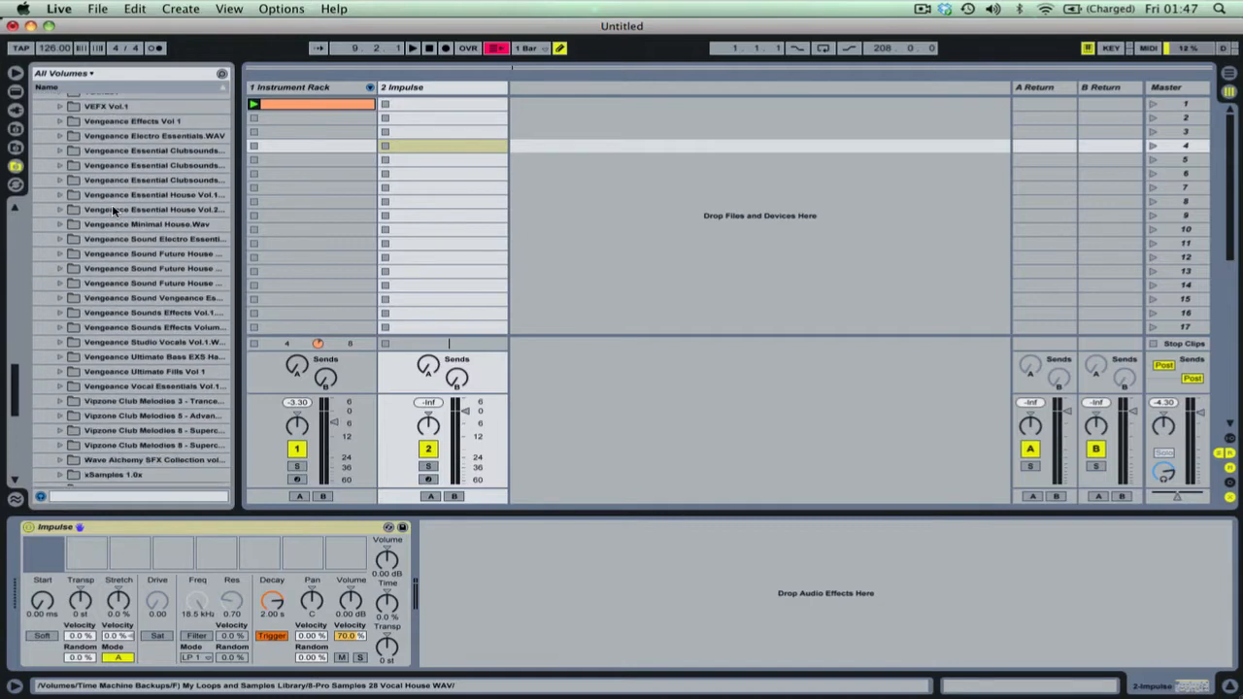
Open the VEH1 Hard Kicks folder inside VEH1 Kicks of the Vengeance Essential House Vol.1 pack
{"action": "left_click", "coordinate": [129, 193]}
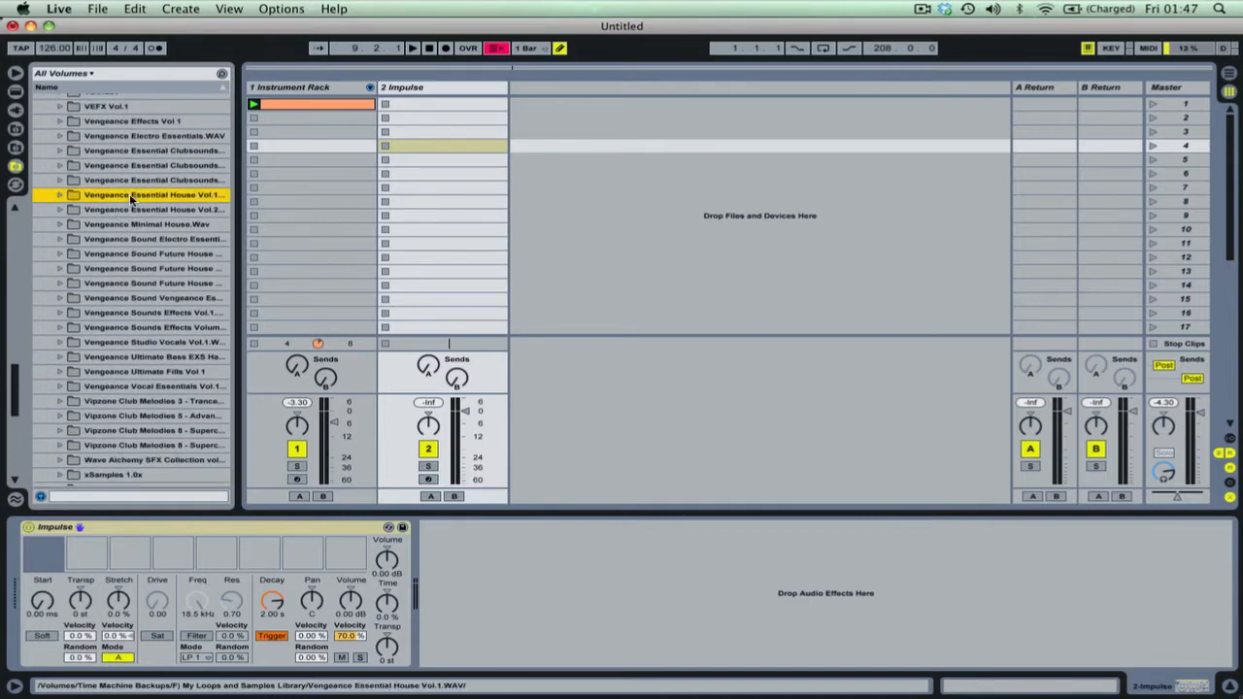
{"action": "key", "text": "Right"}
{"action": "key", "text": "Down"}
{"action": "key", "text": "Down"}
{"action": "key", "text": "Down"}
{"action": "key", "text": "Down"}
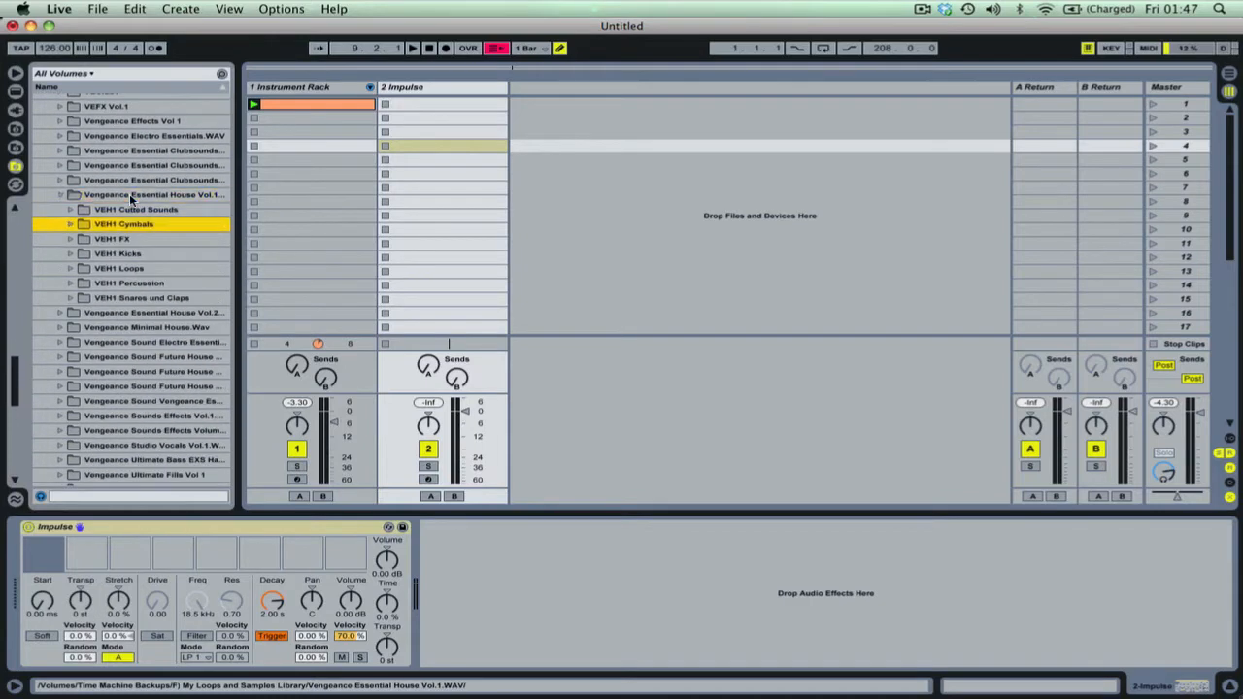
{"action": "key", "text": "Right"}
{"action": "key", "text": "Down"}
{"action": "key", "text": "Right"}
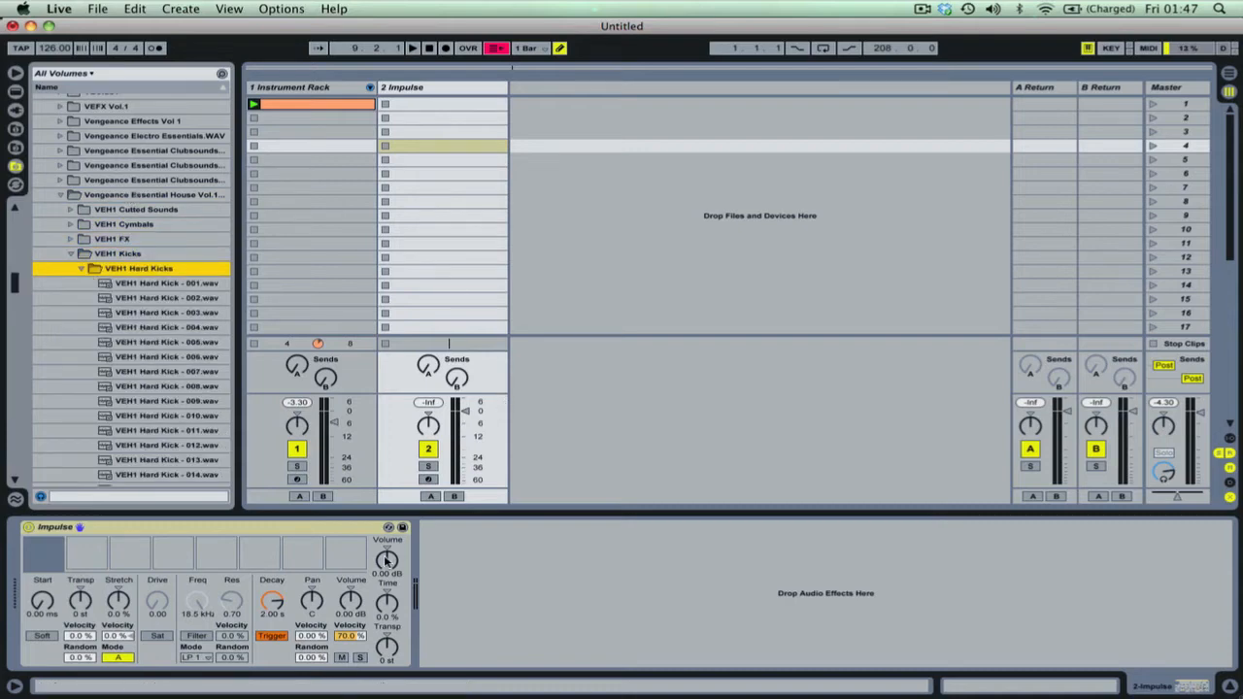
Lower the Impulse's overall volume to -8.57 dB and turn down the Master track's cue volume
{"action": "mouse_move", "coordinate": [386, 560]}
{"action": "left_mouse_down"}
{"action": "mouse_move", "coordinate": [387, 583]}
{"action": "mouse_move", "coordinate": [387, 571]}
{"action": "left_mouse_up"}
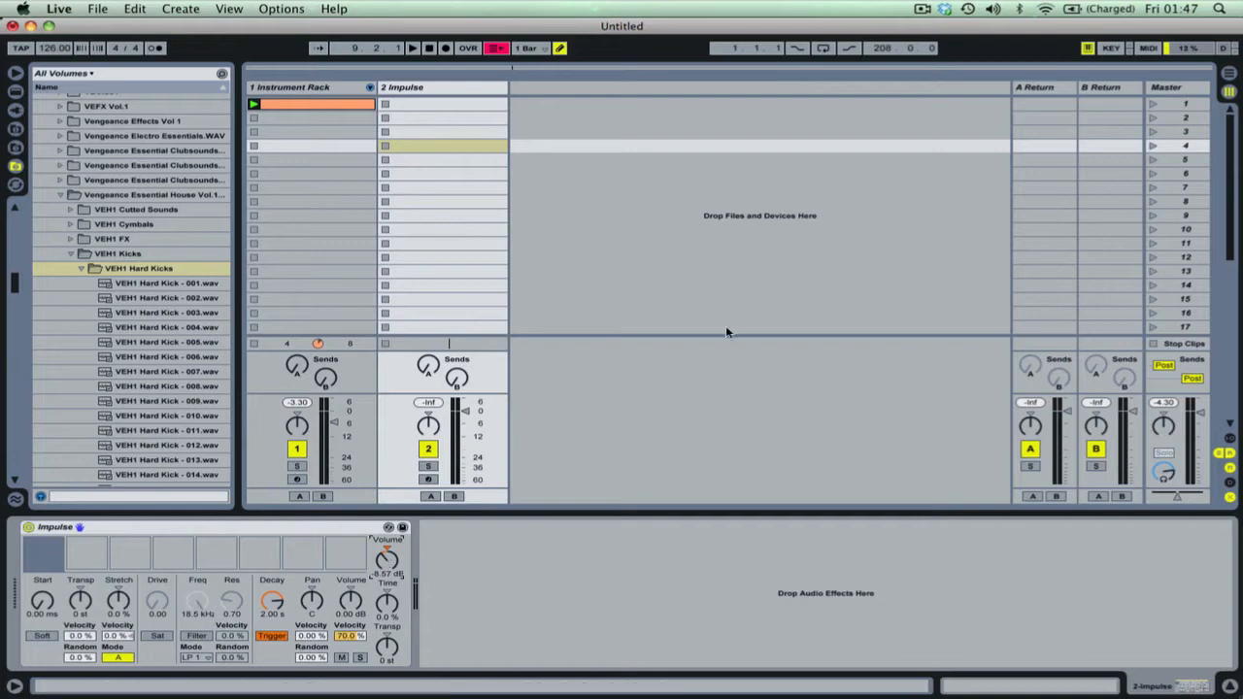
{"action": "left_click_drag", "start_coordinate": [1164, 468], "coordinate": [1164, 487]}
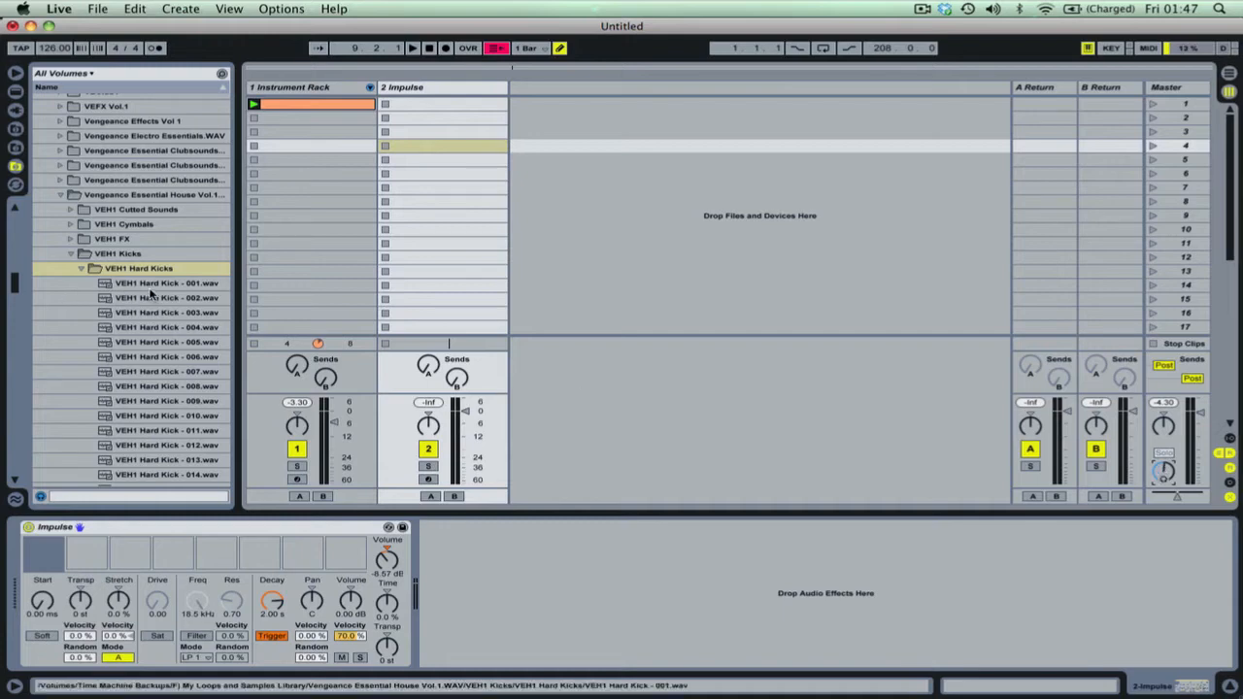
Audition the first hard kicks and load VEH1 Hard Kick - 001.wav into the first Impulse slot
{"action": "left_click", "coordinate": [136, 315]}
{"action": "key", "text": "Up"}
{"action": "key", "text": "Up"}
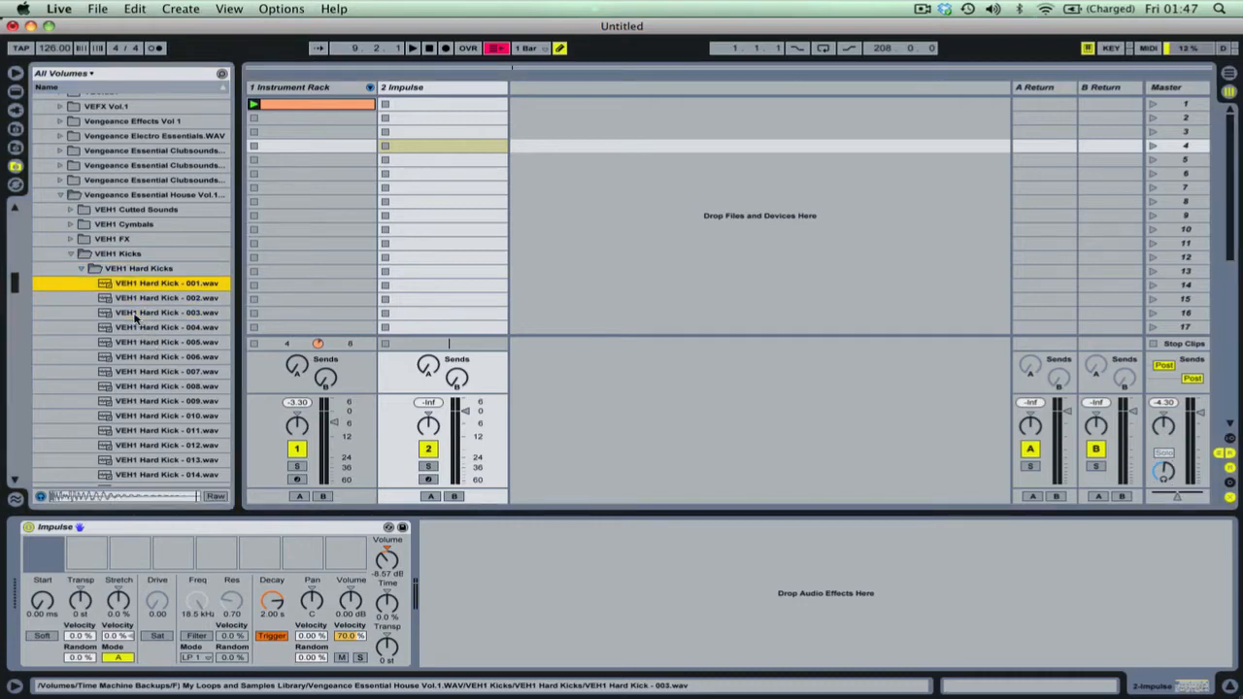
{"action": "left_click_drag", "start_coordinate": [151, 284], "coordinate": [44, 555]}
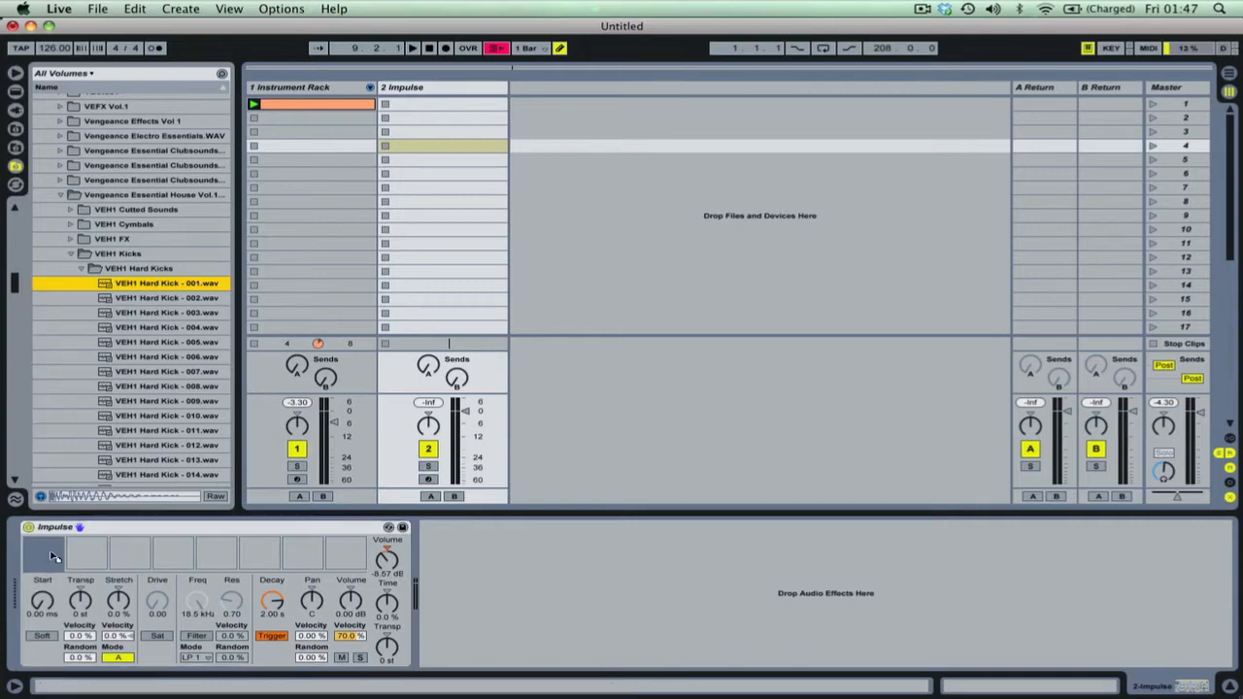
Collapse the VEH1 Hard Kicks and VEH1 Kicks folders and expand the VEH1 Percussion folder
{"action": "left_click", "coordinate": [134, 357]}
{"action": "key", "text": "Left"}
{"action": "key", "text": "Left"}
{"action": "key", "text": "Left"}
{"action": "key", "text": "Left"}
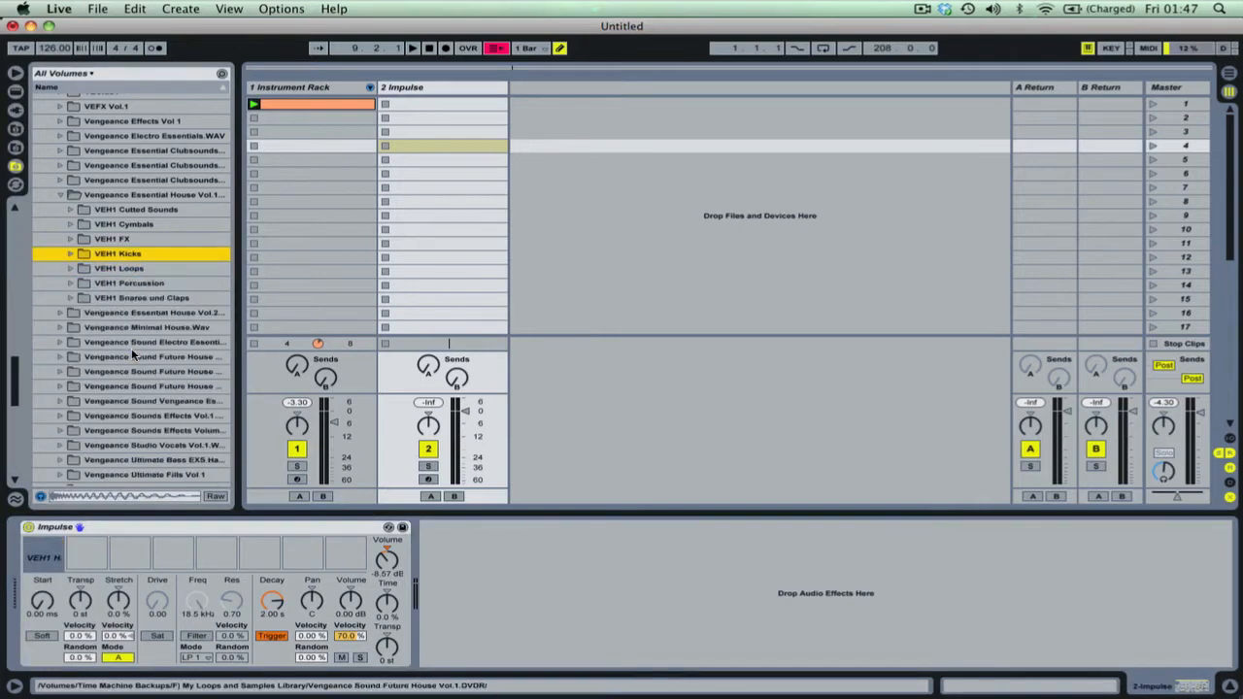
{"action": "key", "text": "Down"}
{"action": "key", "text": "Down"}
{"action": "key", "text": "Right"}
Audition the VEH1 Percussive samples and load VEH1 Percussive - 04.wav into the second Impulse slot
{"action": "key", "text": "Down"}
{"action": "key", "text": "Down"}
{"action": "key", "text": "Down"}
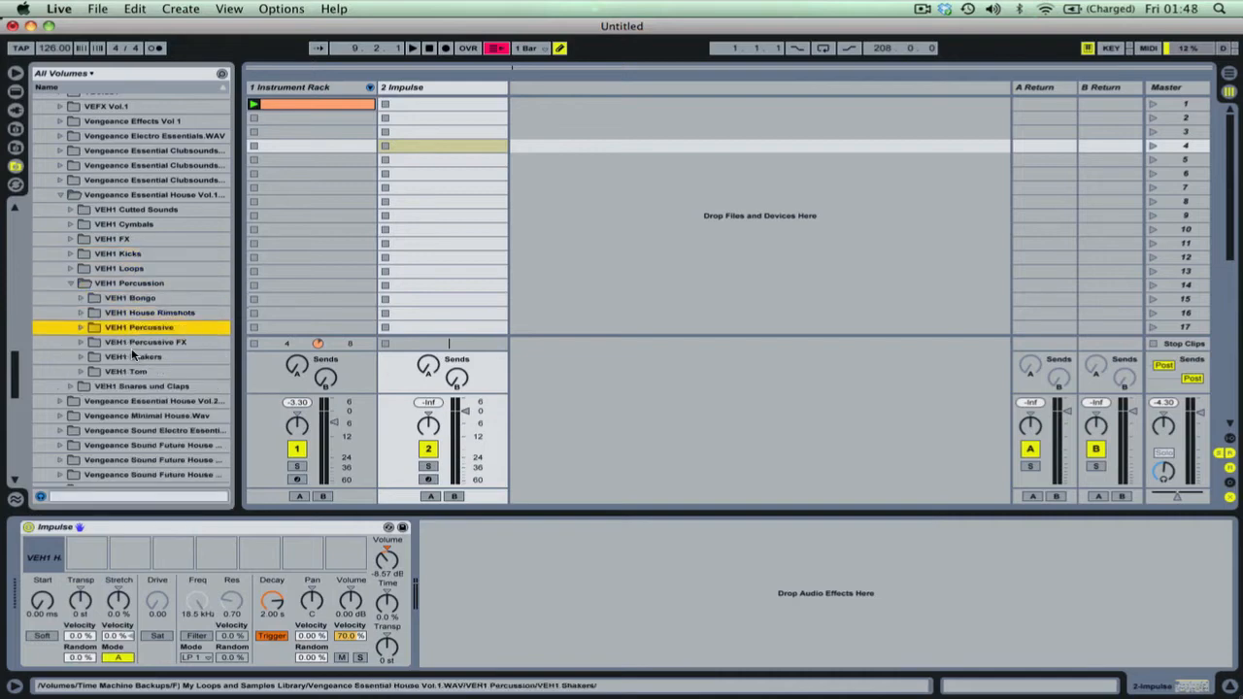
{"action": "key", "text": "Right"}
{"action": "key", "text": "Down"}
{"action": "key", "text": "Down"}
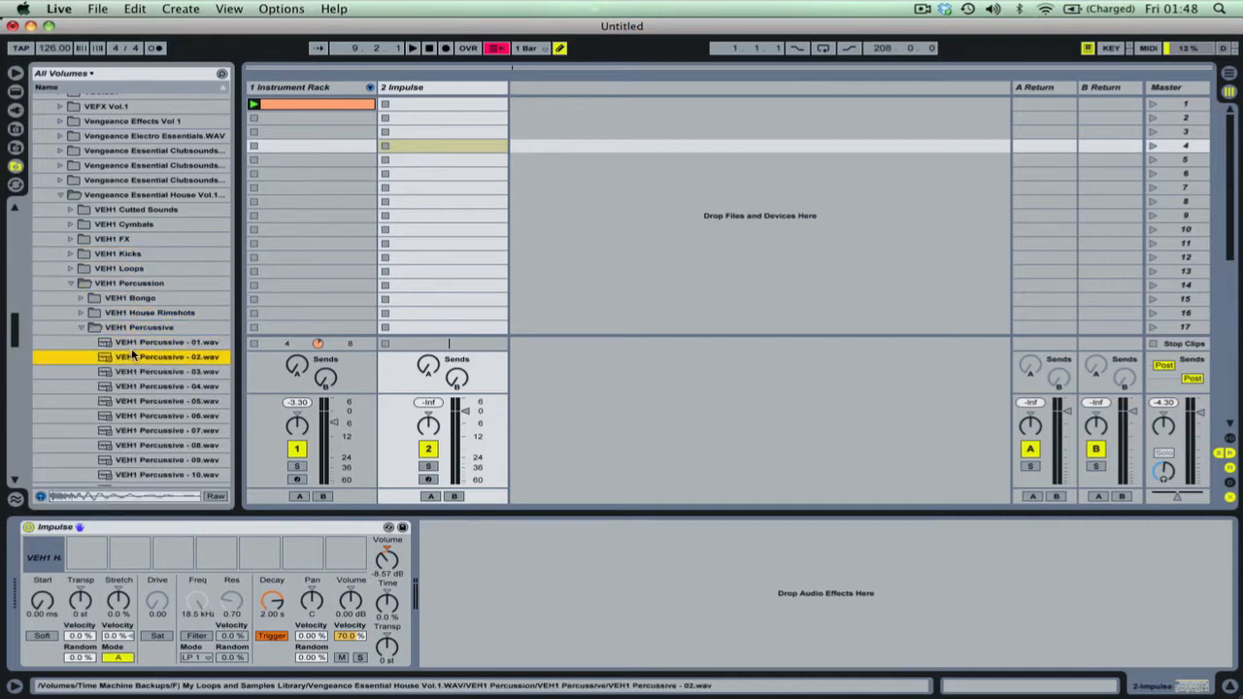
{"action": "key", "text": "Down"}
{"action": "key", "text": "Down"}
{"action": "key", "text": "Down"}
{"action": "key", "text": "Up"}
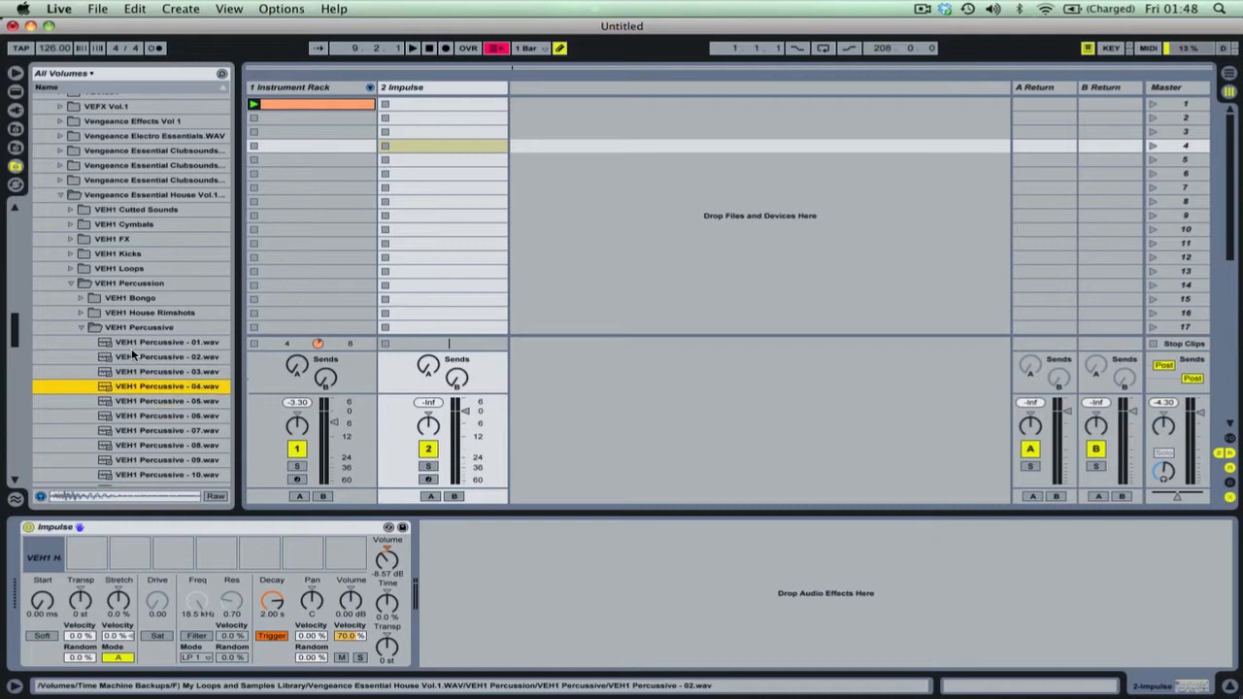
{"action": "left_click_drag", "start_coordinate": [145, 391], "coordinate": [83, 561]}
Audition the next percussive samples and load VEH1 Percussive - 06.wav into the third Impulse slot
{"action": "left_click", "coordinate": [131, 384]}
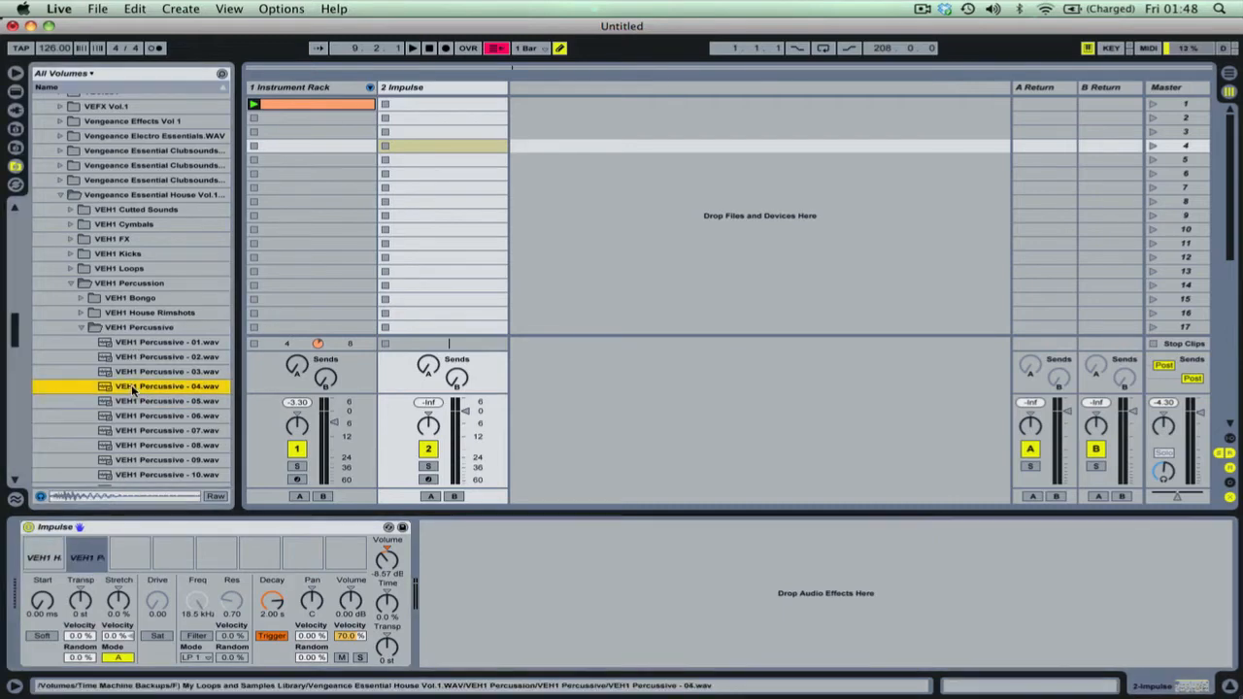
{"action": "key", "text": "Down"}
{"action": "key", "text": "Down"}
{"action": "key", "text": "Down"}
{"action": "key", "text": "Up"}
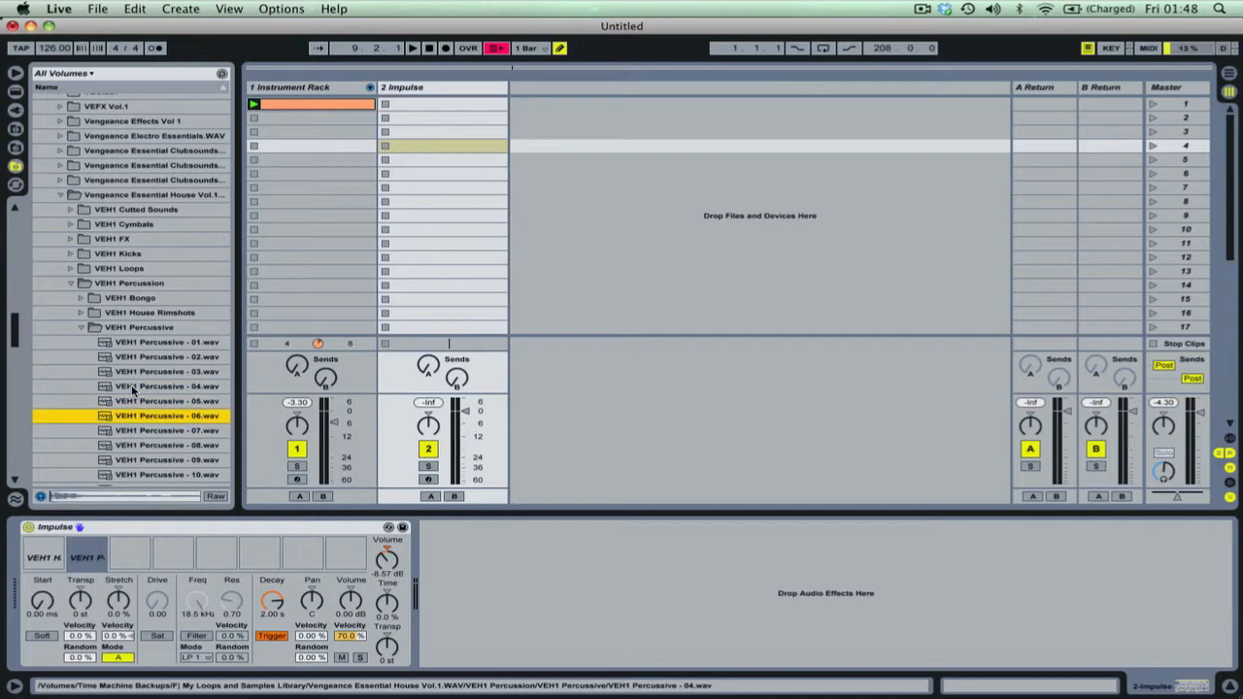
{"action": "left_click_drag", "start_coordinate": [148, 410], "coordinate": [138, 555]}
Close the VEH1 Percussive folder, audition the VEH1 Shakers and load VEH1 Shaker - 04.wav into the fourth Impulse slot
{"action": "left_click", "coordinate": [150, 437]}
{"action": "key", "text": "Left"}
{"action": "key", "text": "Left"}
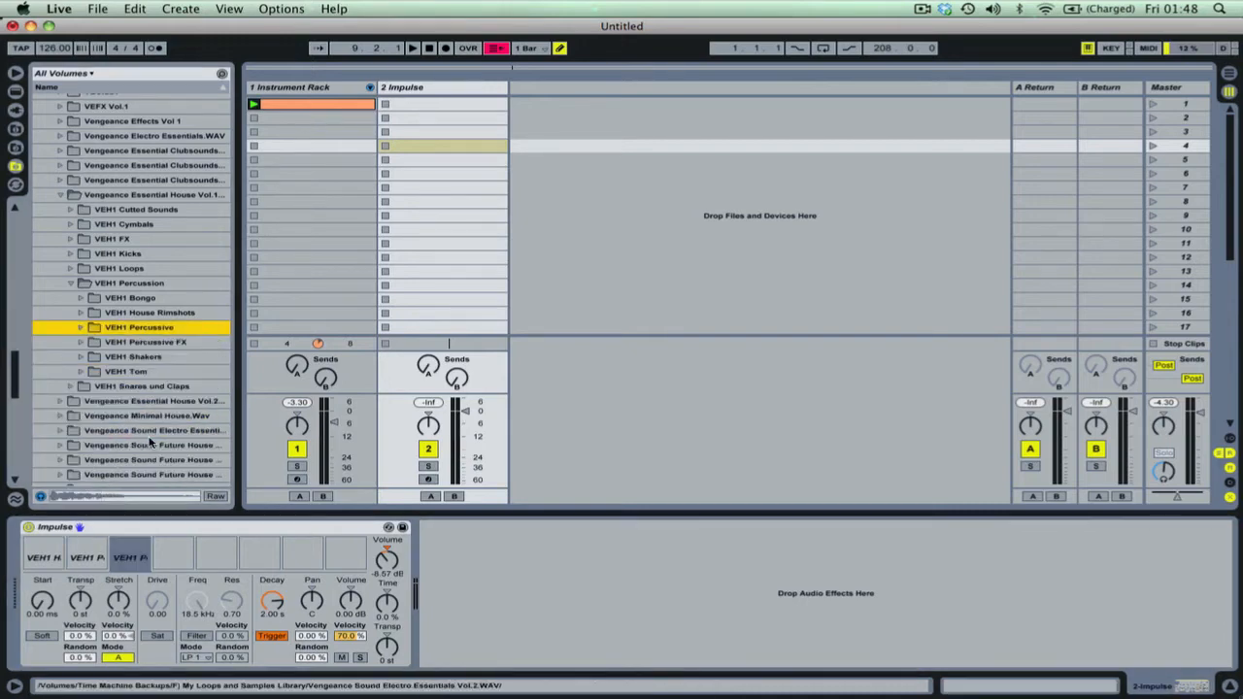
{"action": "key", "text": "Down"}
{"action": "key", "text": "Down"}
{"action": "key", "text": "Right"}
{"action": "left_click", "coordinate": [149, 436]}
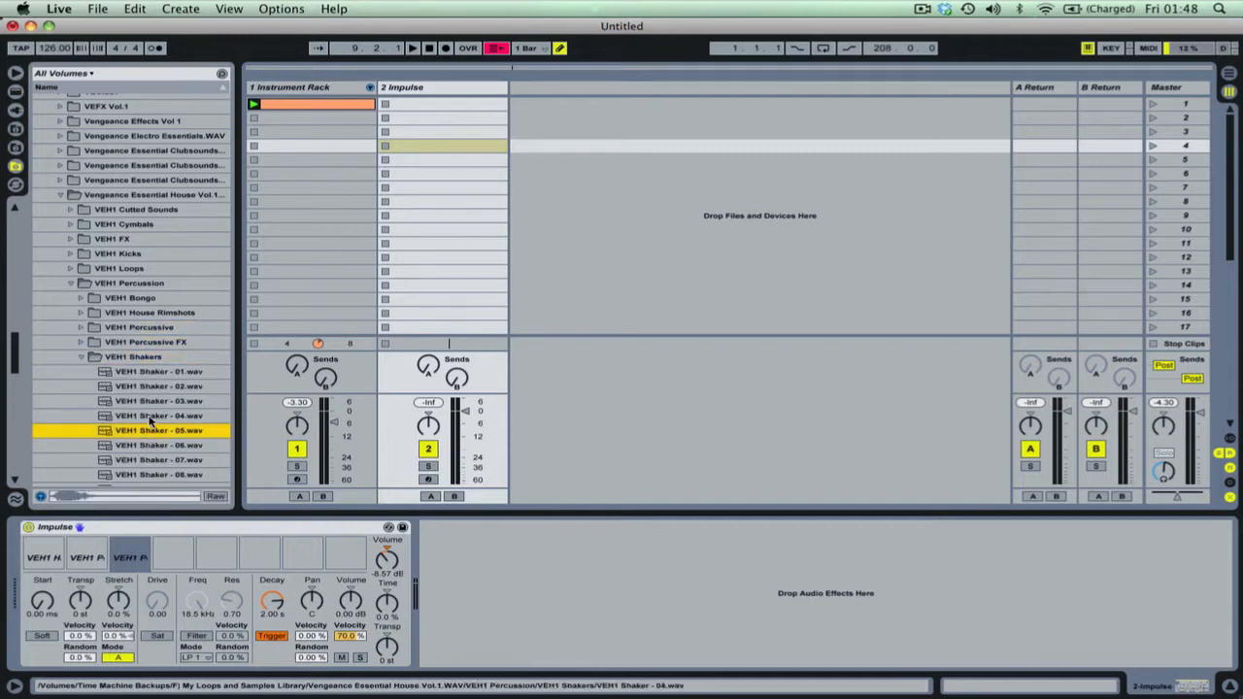
{"action": "key", "text": "Up"}
{"action": "key", "text": "Up"}
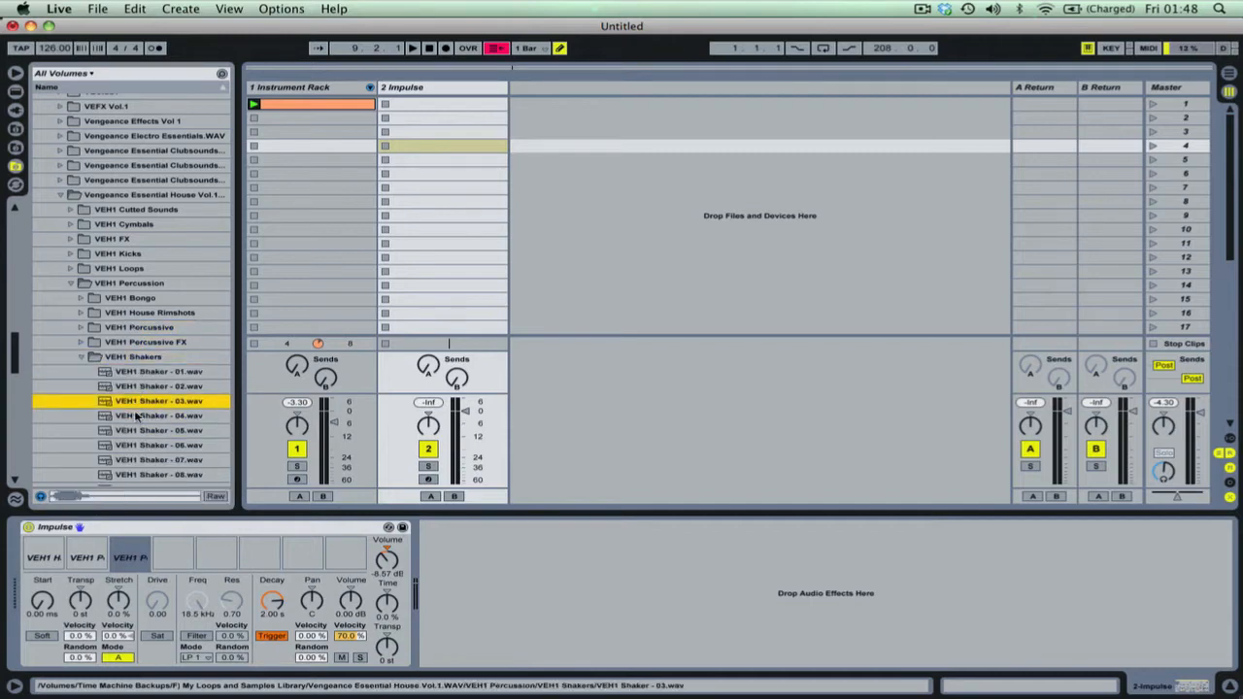
{"action": "left_click_drag", "start_coordinate": [136, 416], "coordinate": [171, 558]}
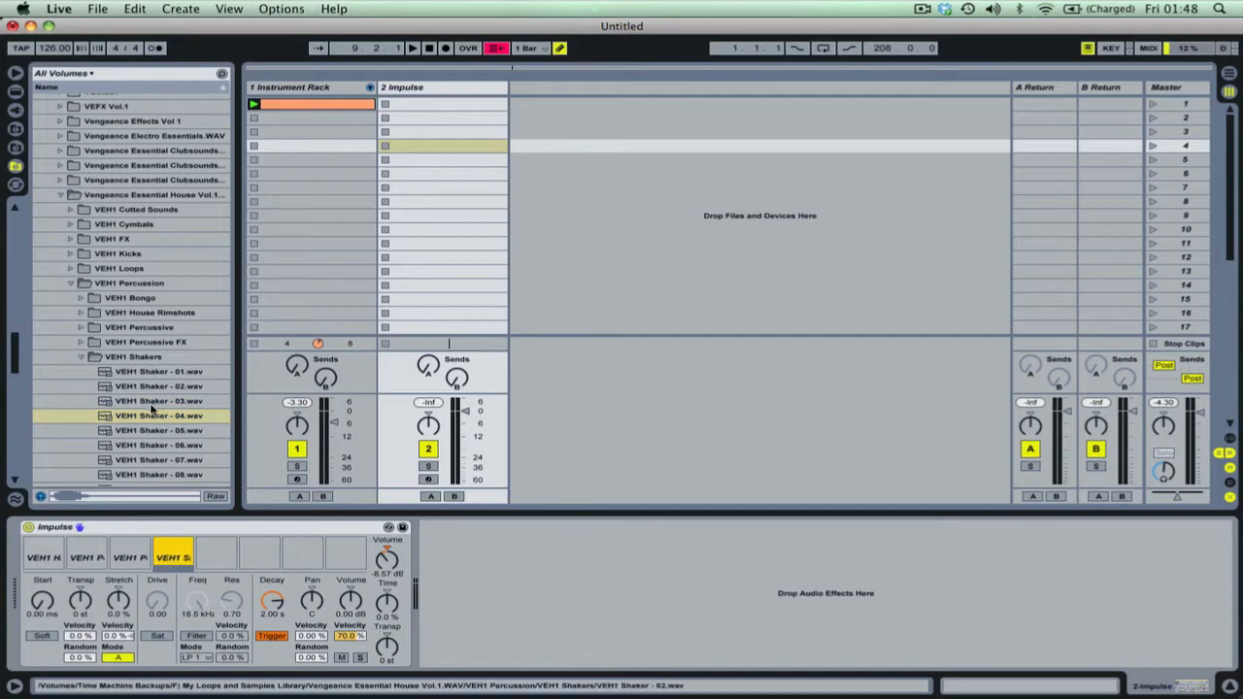
Load VEH1 Shaker - 05.wav into the fifth Impulse slot and collapse the VEH1 Shakers folder
{"action": "left_click_drag", "start_coordinate": [147, 430], "coordinate": [217, 556]}
{"action": "left_click", "coordinate": [165, 446]}
{"action": "key", "text": "Left"}
{"action": "key", "text": "Left"}
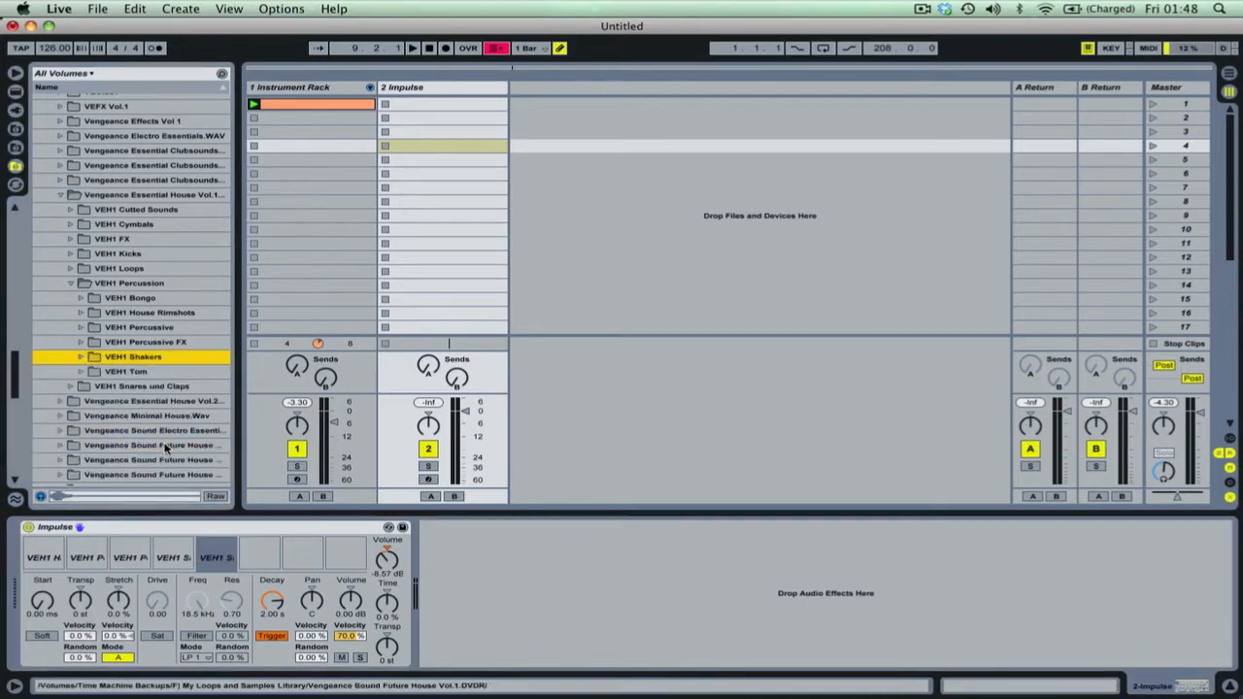
Open the VEH1 Tom folder and audition its first seven tom samples
{"action": "key", "text": "Down"}
{"action": "key", "text": "Right"}
{"action": "key", "text": "Down"}
{"action": "key", "text": "Down"}
{"action": "key", "text": "Up"}
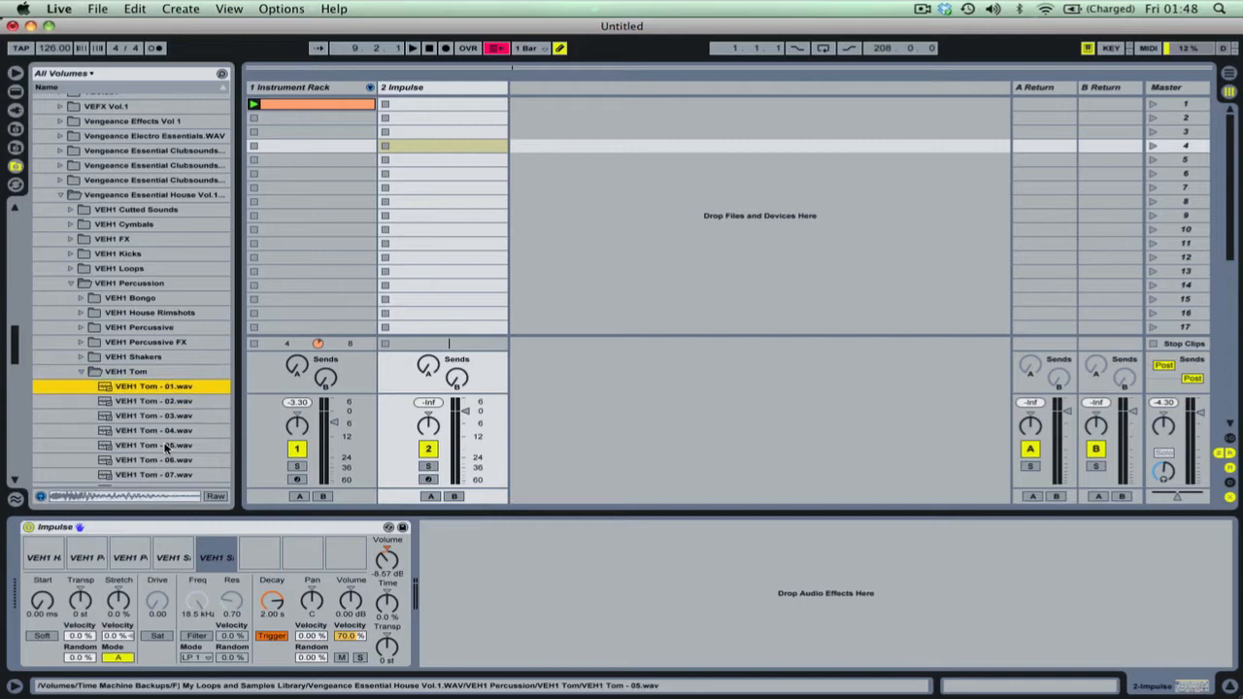
{"action": "key", "text": "Down"}
{"action": "key", "text": "Down"}
{"action": "key", "text": "Down"}
{"action": "key", "text": "Up"}
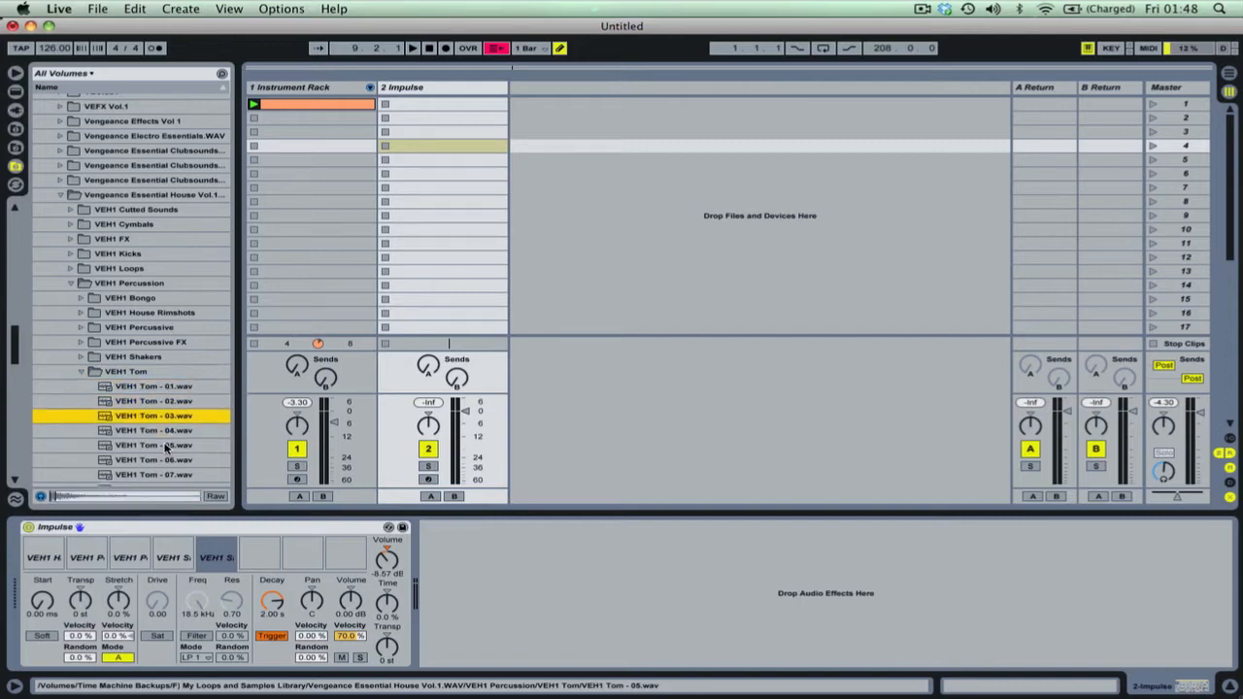
{"action": "key", "text": "Down"}
{"action": "key", "text": "Down"}
{"action": "key", "text": "Down"}
{"action": "key", "text": "Down"}
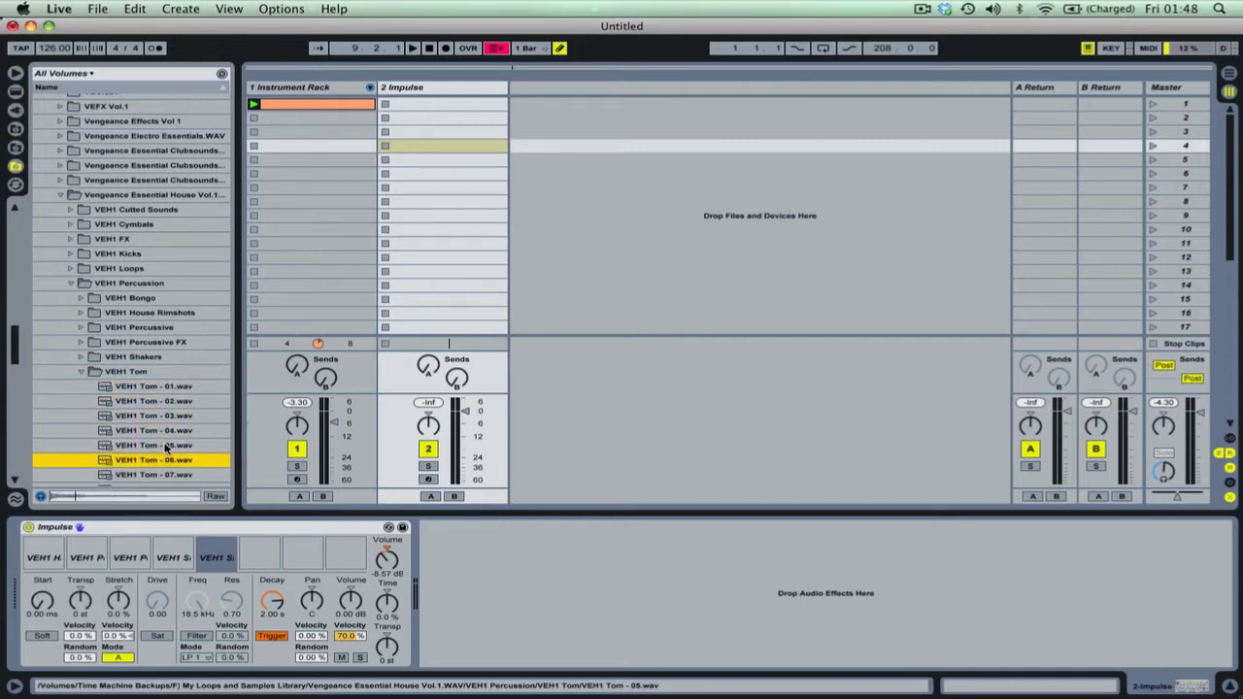
{"action": "key", "text": "Down"}
{"action": "key", "text": "Up"}
{"action": "key", "text": "Up"}
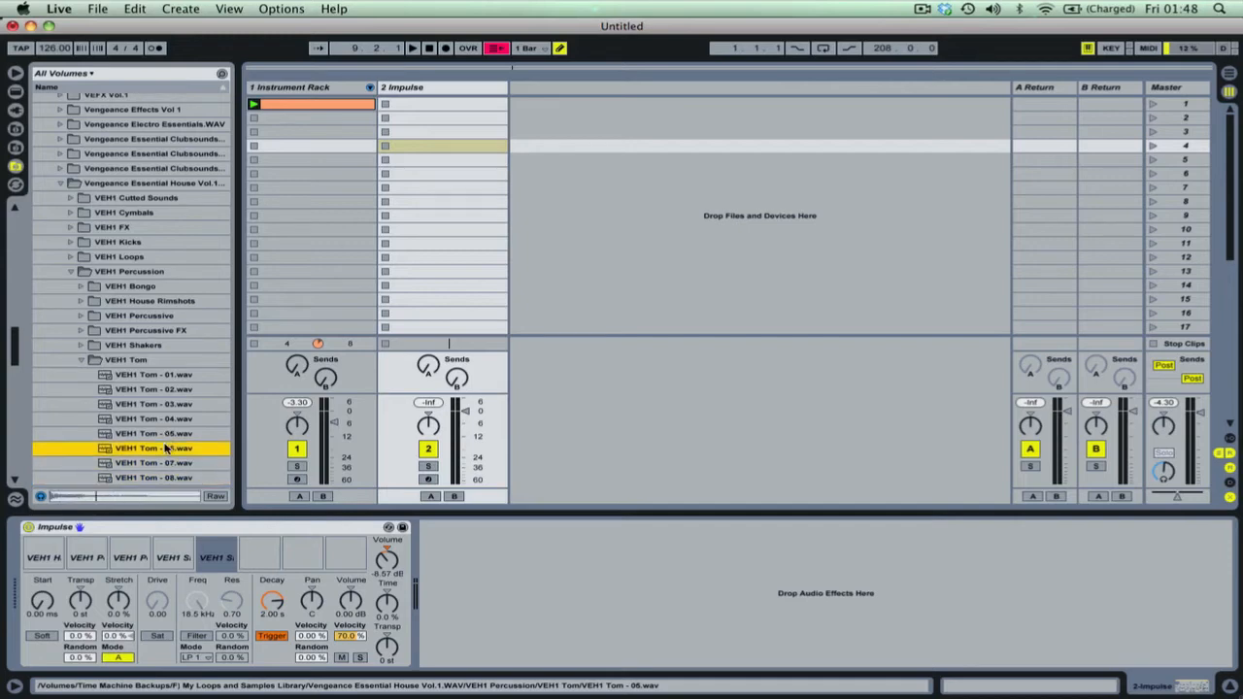
{"action": "key", "text": "Up"}
{"action": "key", "text": "Up"}
{"action": "key", "text": "Up"}
{"action": "key", "text": "Up"}
{"action": "key", "text": "Up"}
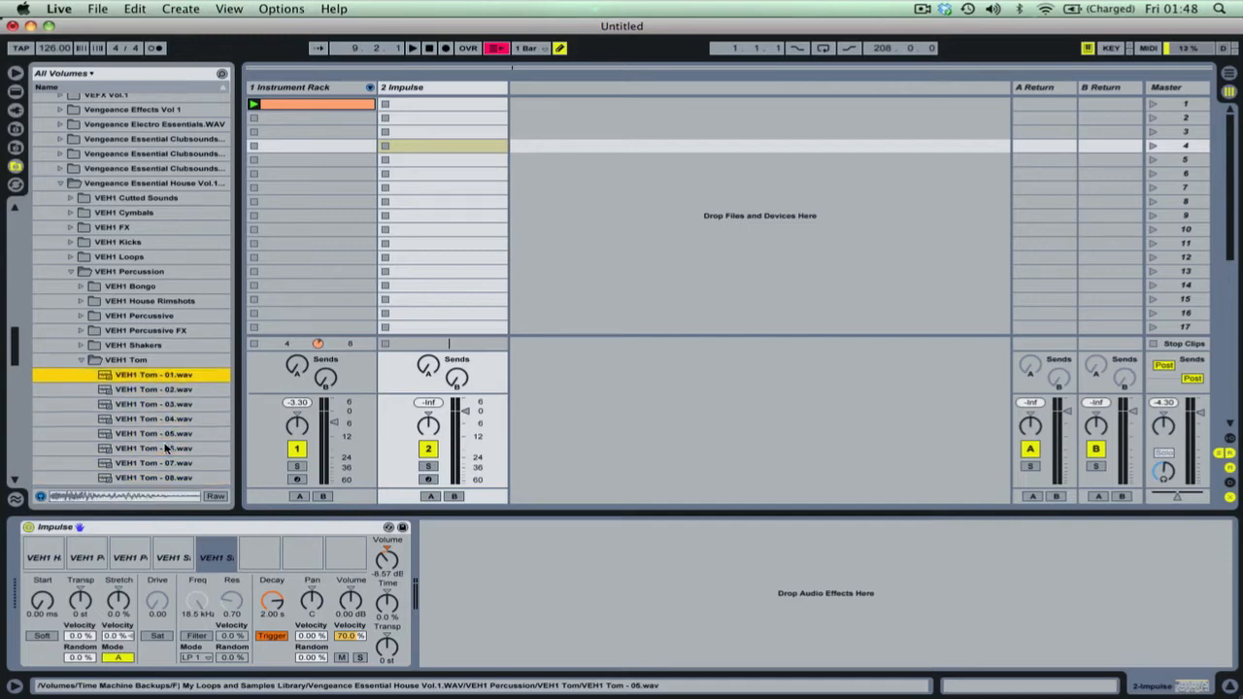
Audition the tom samples up to number 15 and load VEH1 Tom - 14.wav into the sixth Impulse slot
{"action": "key", "text": "Down"}
{"action": "key", "text": "Down"}
{"action": "key", "text": "Down"}
{"action": "key", "text": "Down"}
{"action": "key", "text": "Down"}
{"action": "key", "text": "Down"}
{"action": "key", "text": "Down"}
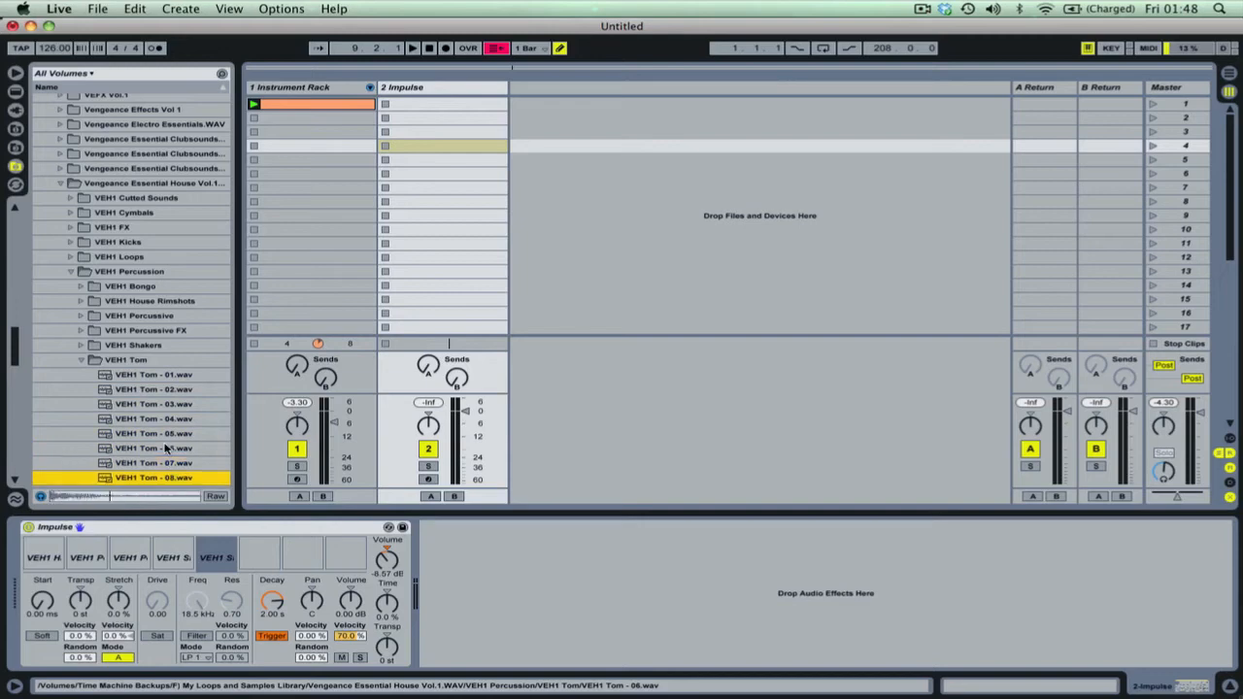
{"action": "key", "text": "Down"}
{"action": "key", "text": "Down"}
{"action": "key", "text": "Down"}
{"action": "key", "text": "Down"}
{"action": "key", "text": "Down"}
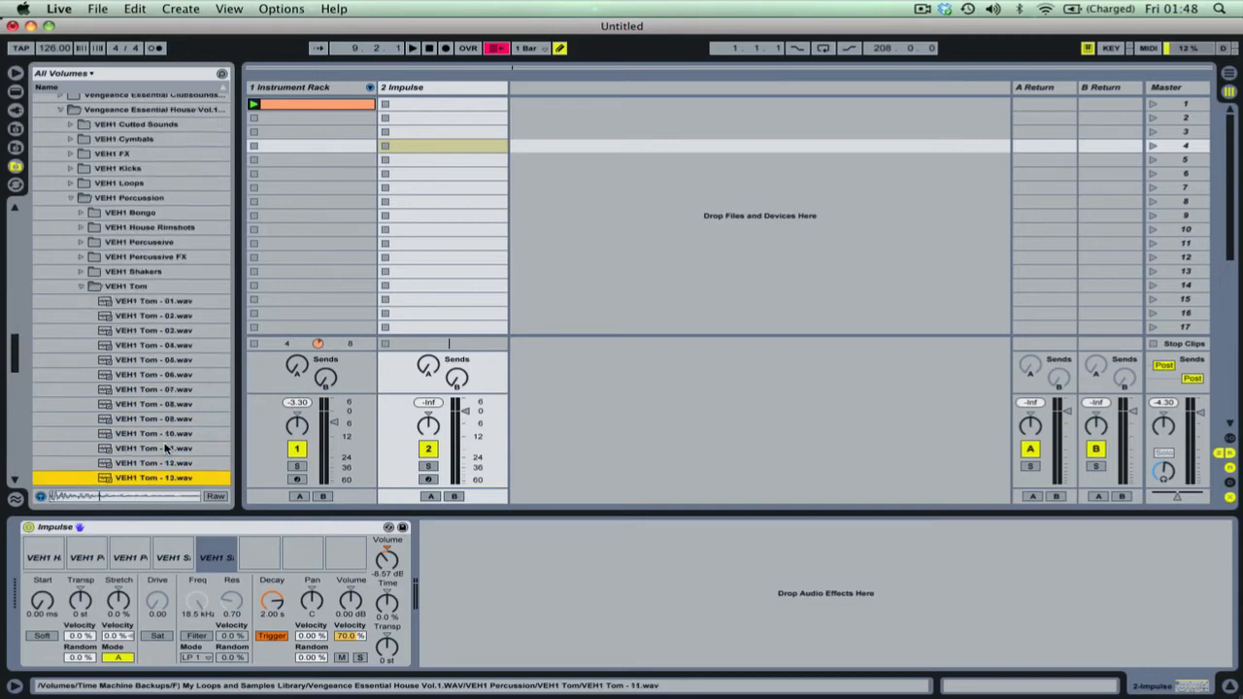
{"action": "key", "text": "Down"}
{"action": "key", "text": "Down"}
{"action": "key", "text": "Up"}
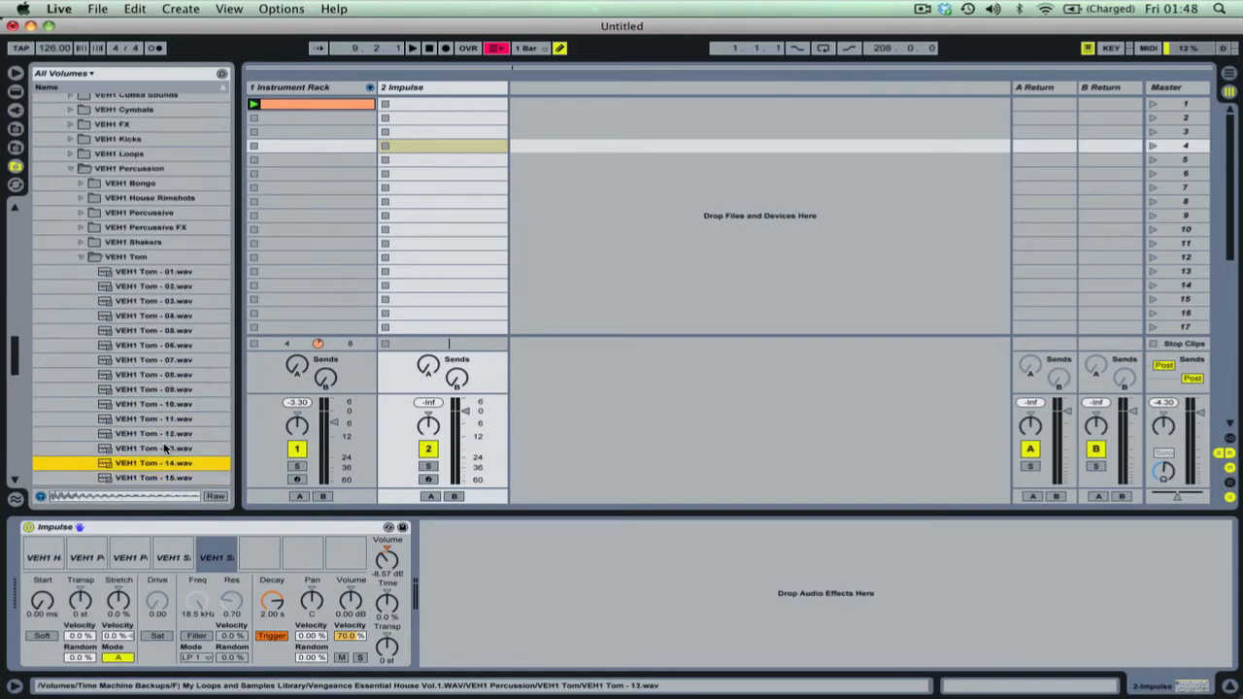
{"action": "left_click_drag", "start_coordinate": [153, 464], "coordinate": [269, 558]}
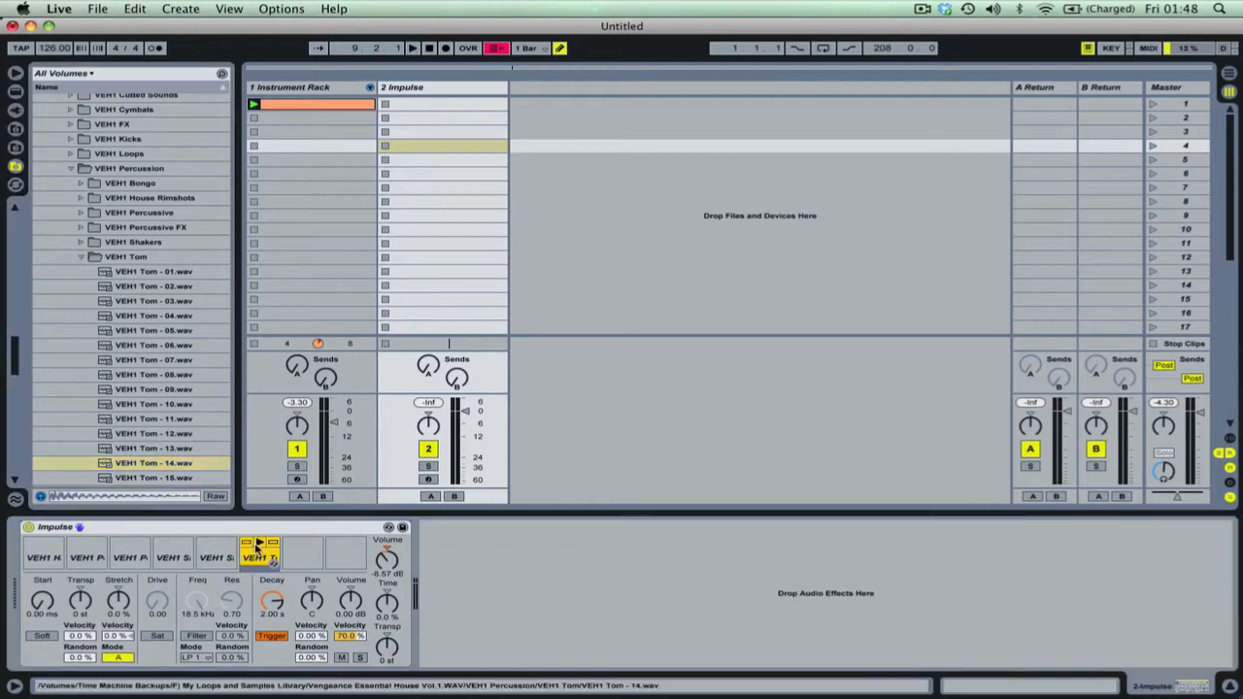
Collapse the VEH1 Tom folder and expand the VEH1 Snares und Claps folder
{"action": "left_click", "coordinate": [154, 394]}
{"action": "key", "text": "Left"}
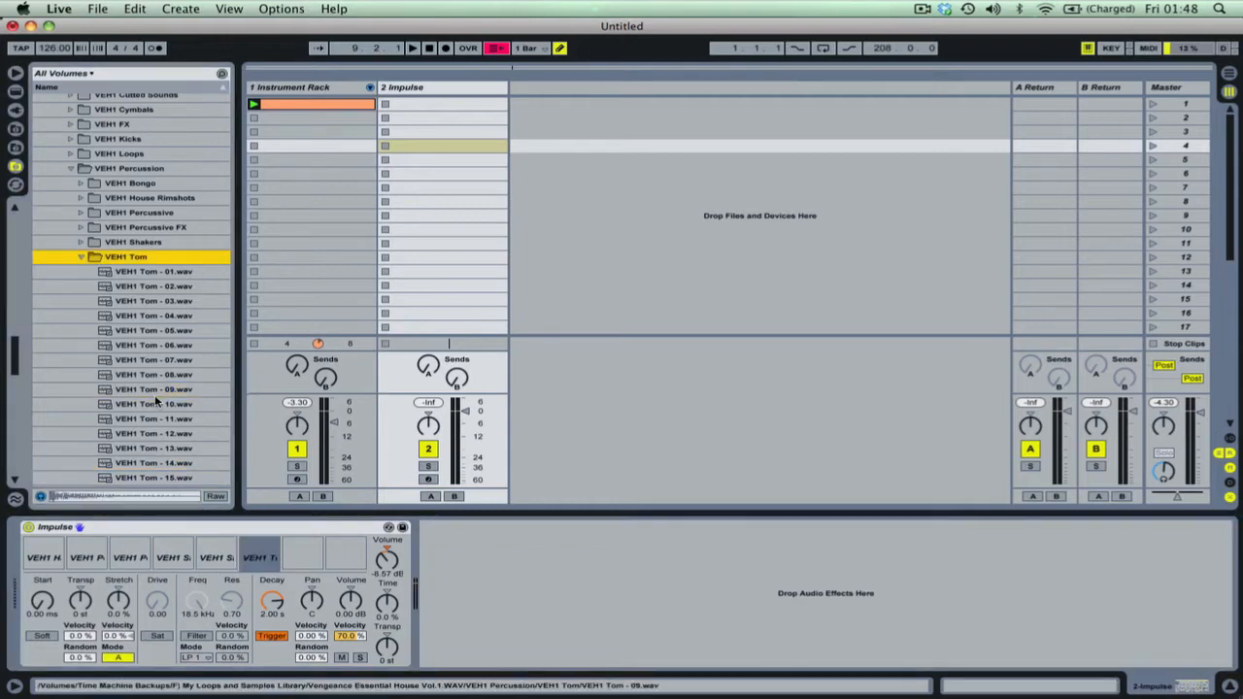
{"action": "key", "text": "Left"}
{"action": "key", "text": "Down"}
{"action": "key", "text": "Right"}
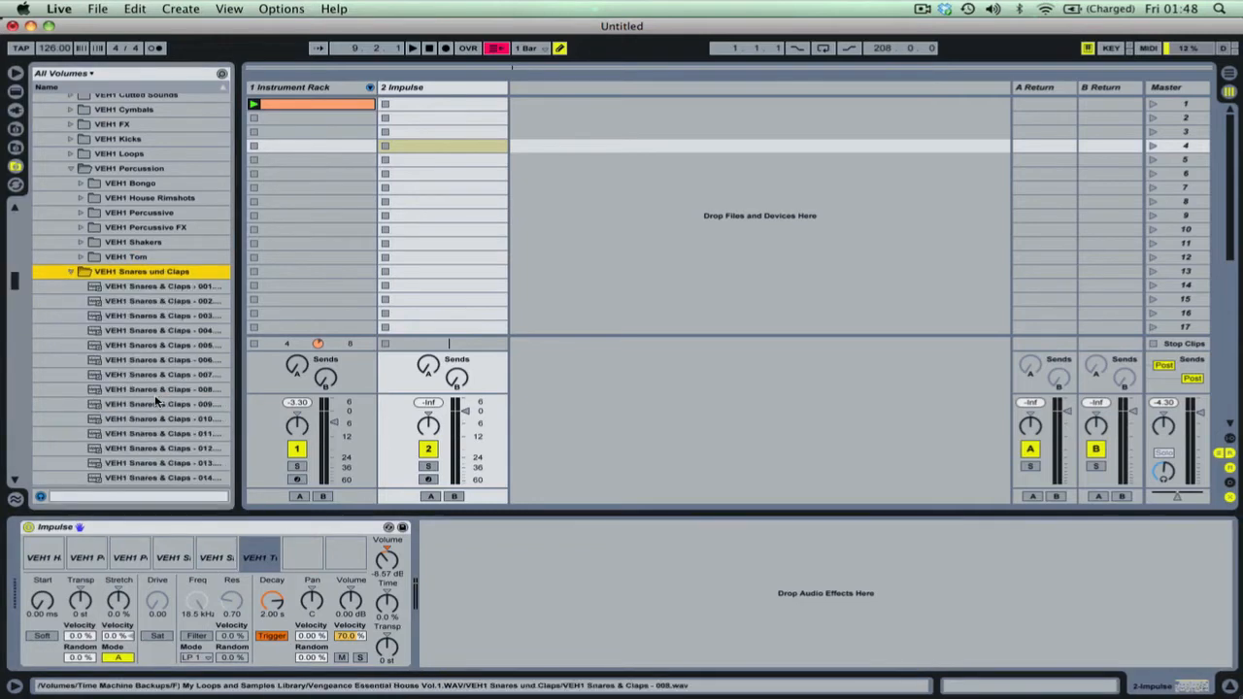
Audition the first snare and clap samples and load VEH1 Snares & Claps - 007 into the seventh Impulse slot
{"action": "key", "text": "Down"}
{"action": "key", "text": "Down"}
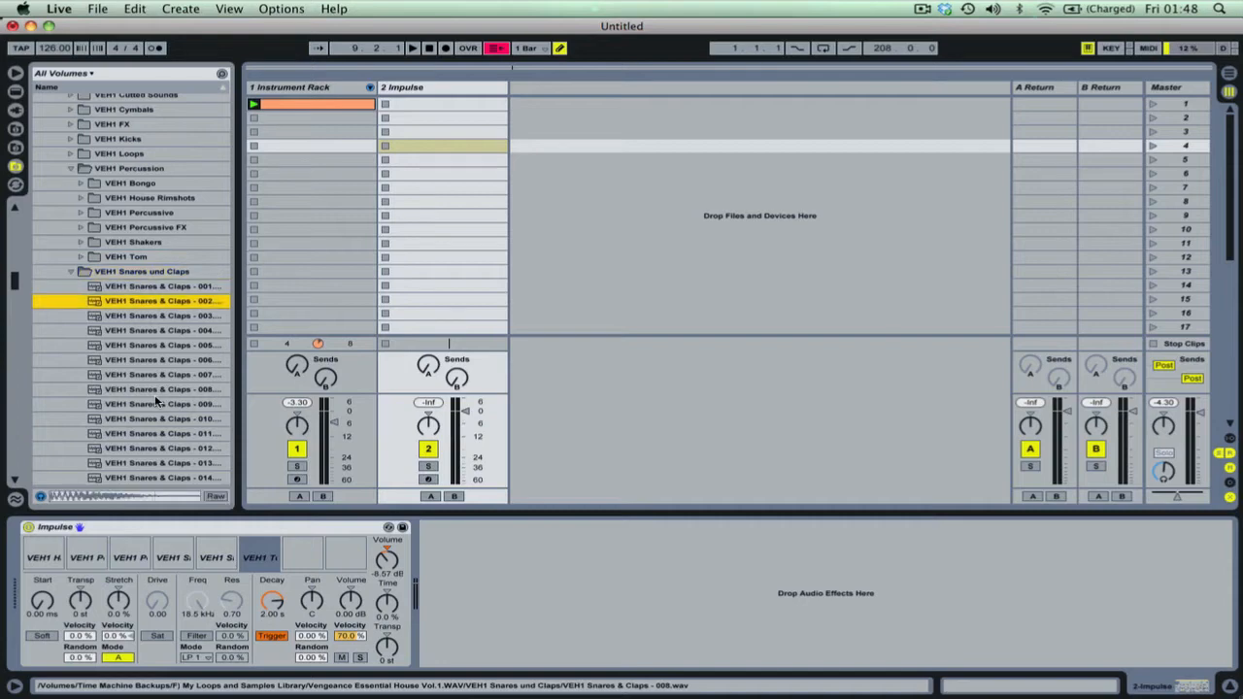
{"action": "left_click", "coordinate": [136, 318]}
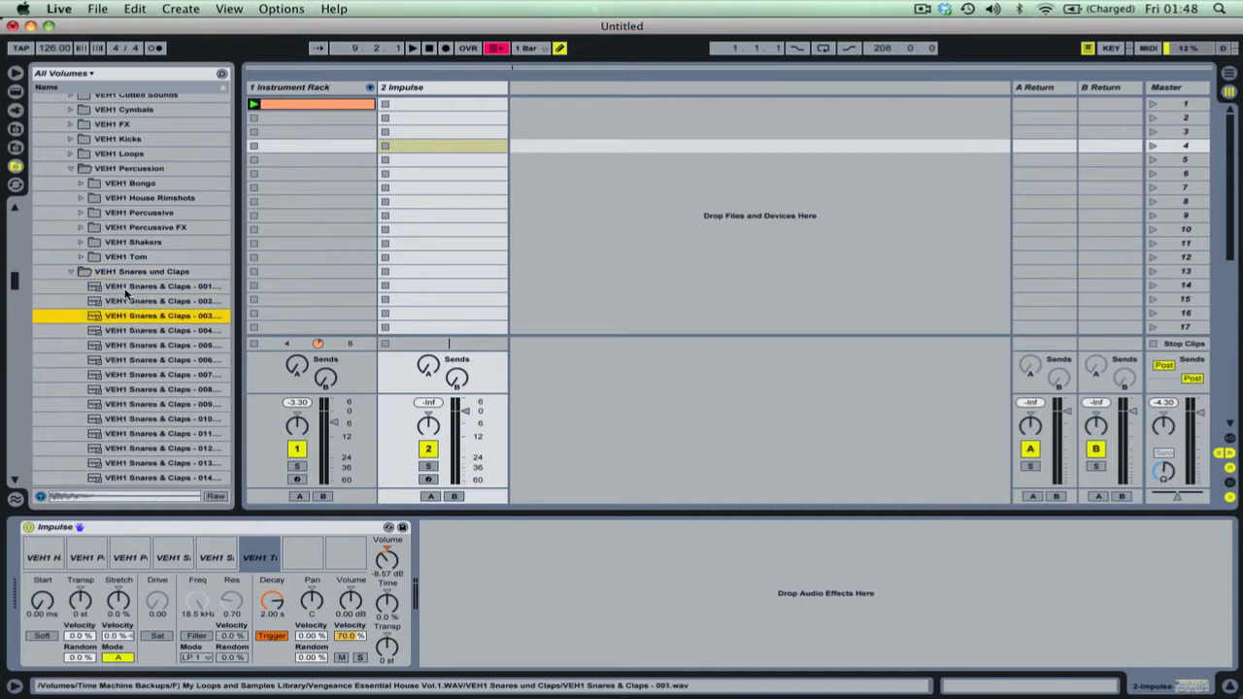
{"action": "left_click", "coordinate": [129, 297]}
{"action": "left_click", "coordinate": [132, 333]}
{"action": "left_click", "coordinate": [134, 357]}
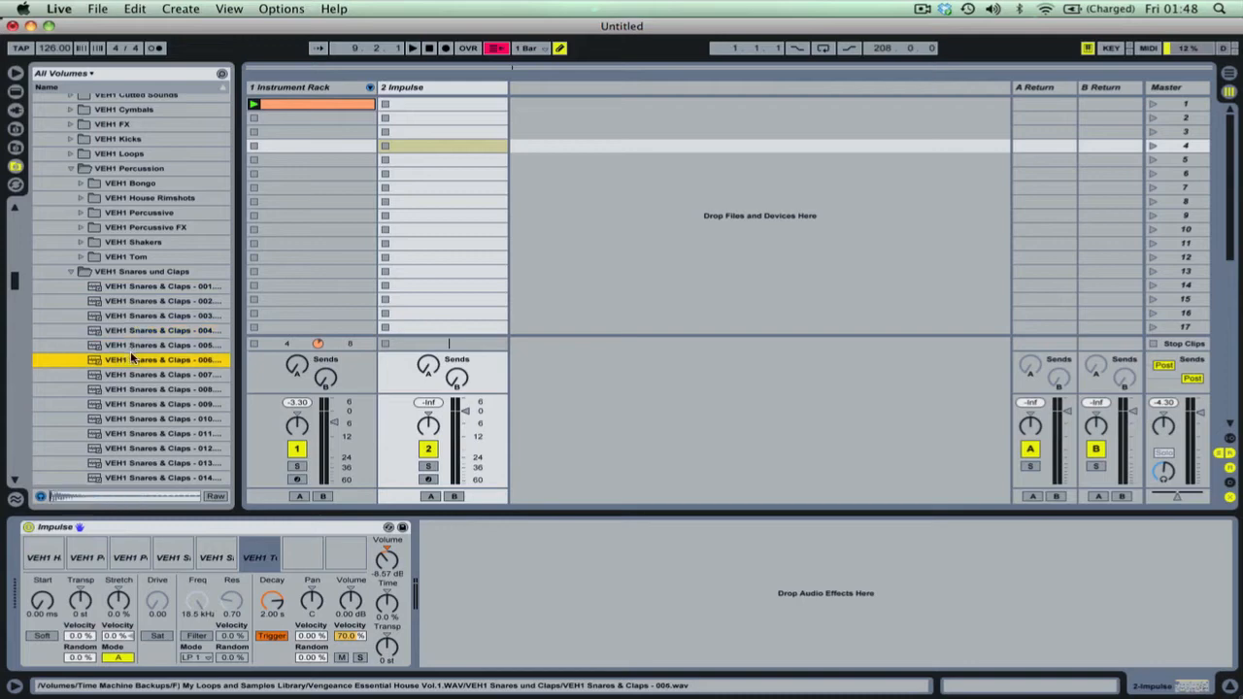
{"action": "left_click", "coordinate": [132, 378]}
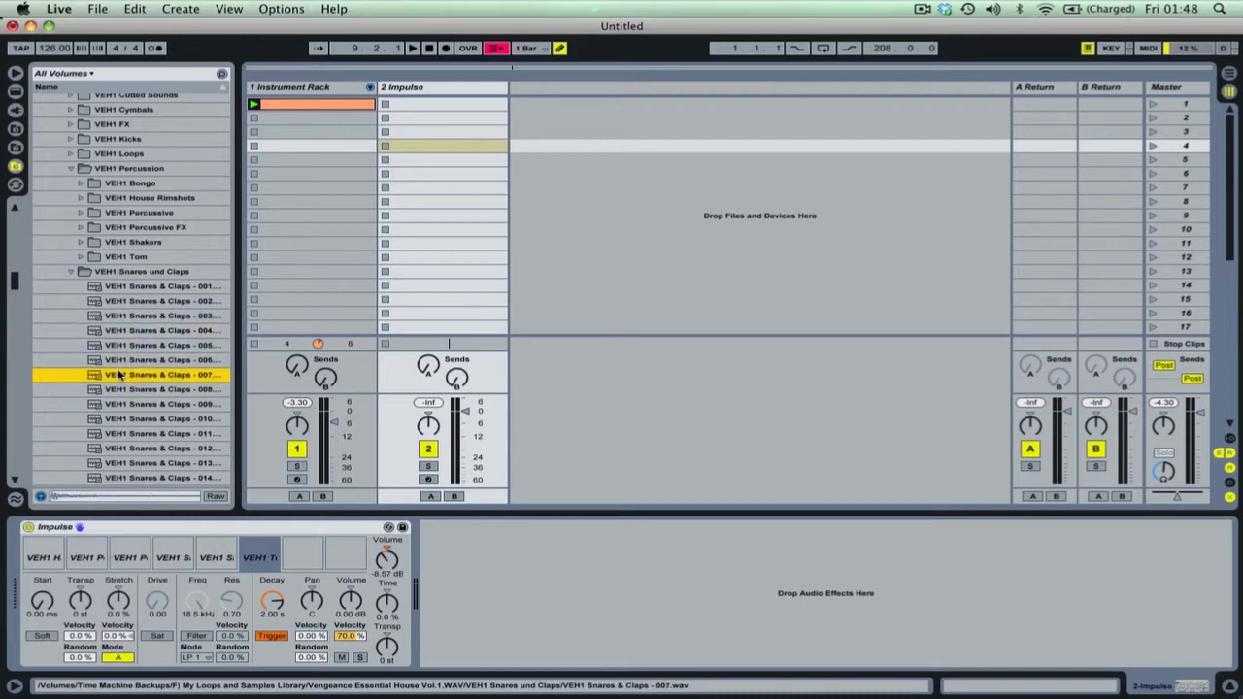
{"action": "left_click_drag", "start_coordinate": [128, 376], "coordinate": [301, 552]}
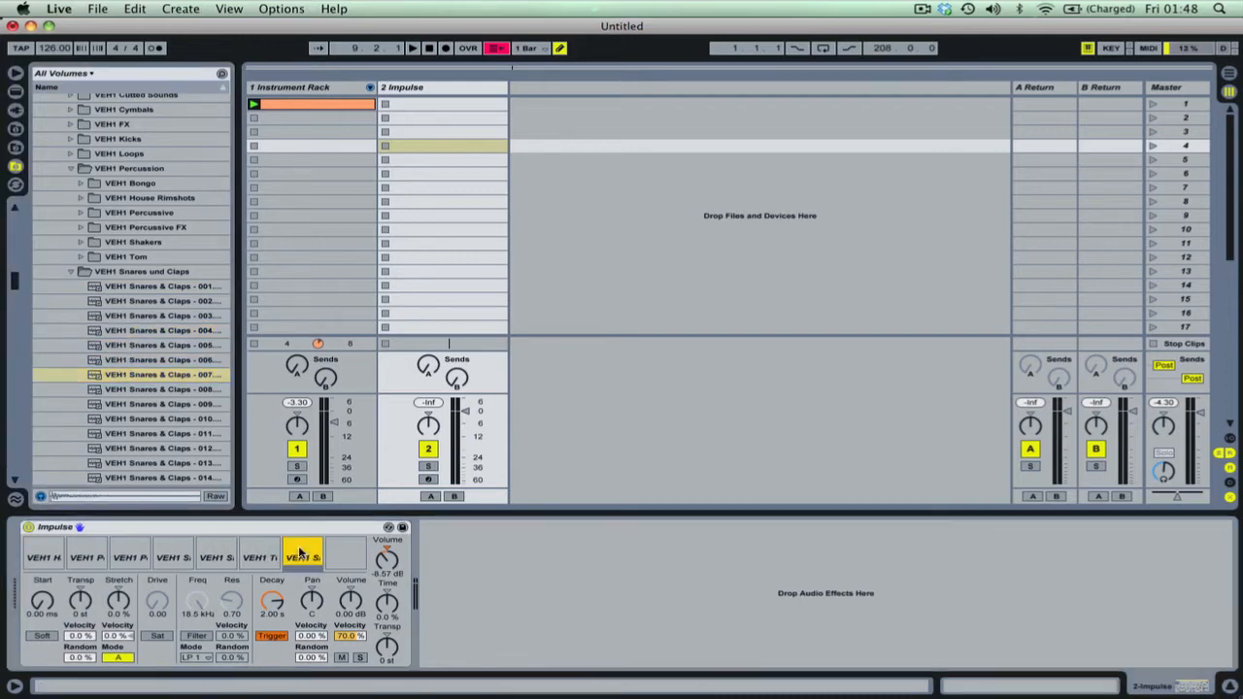
Create an empty MIDI clip in the Impulse track's first clip slot and rename the track DRUM LOOP
{"action": "double_click", "coordinate": [430, 105]}
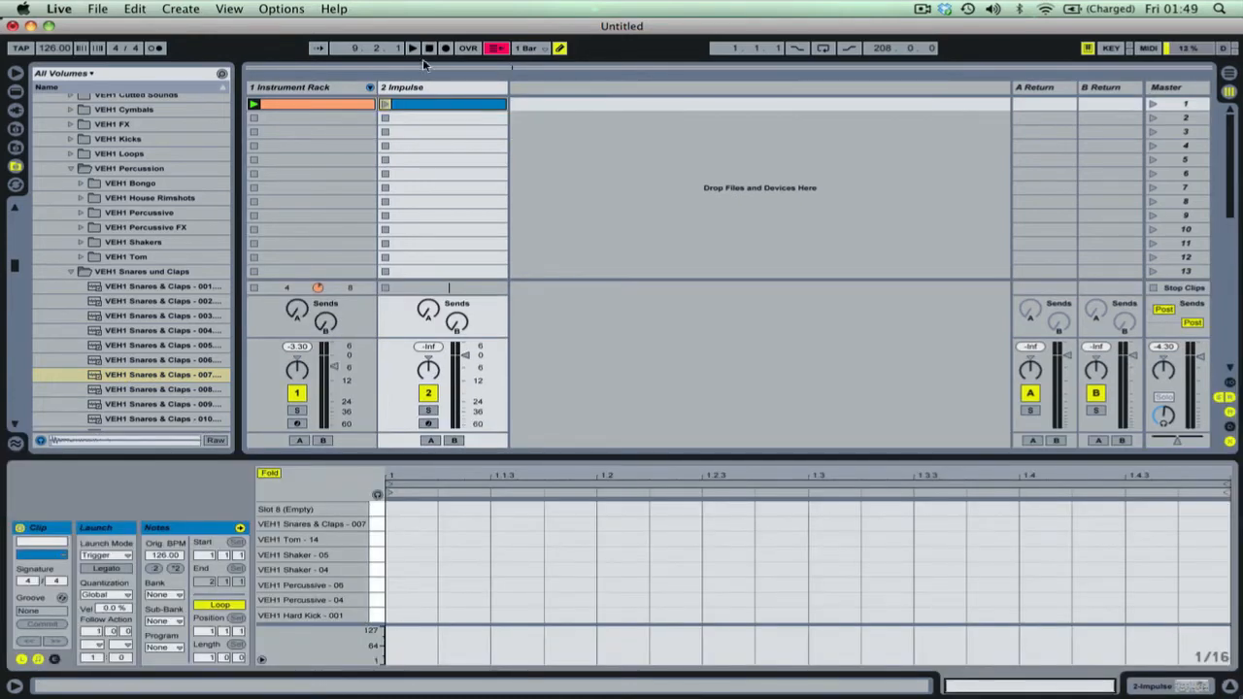
{"action": "right_click", "coordinate": [425, 89]}
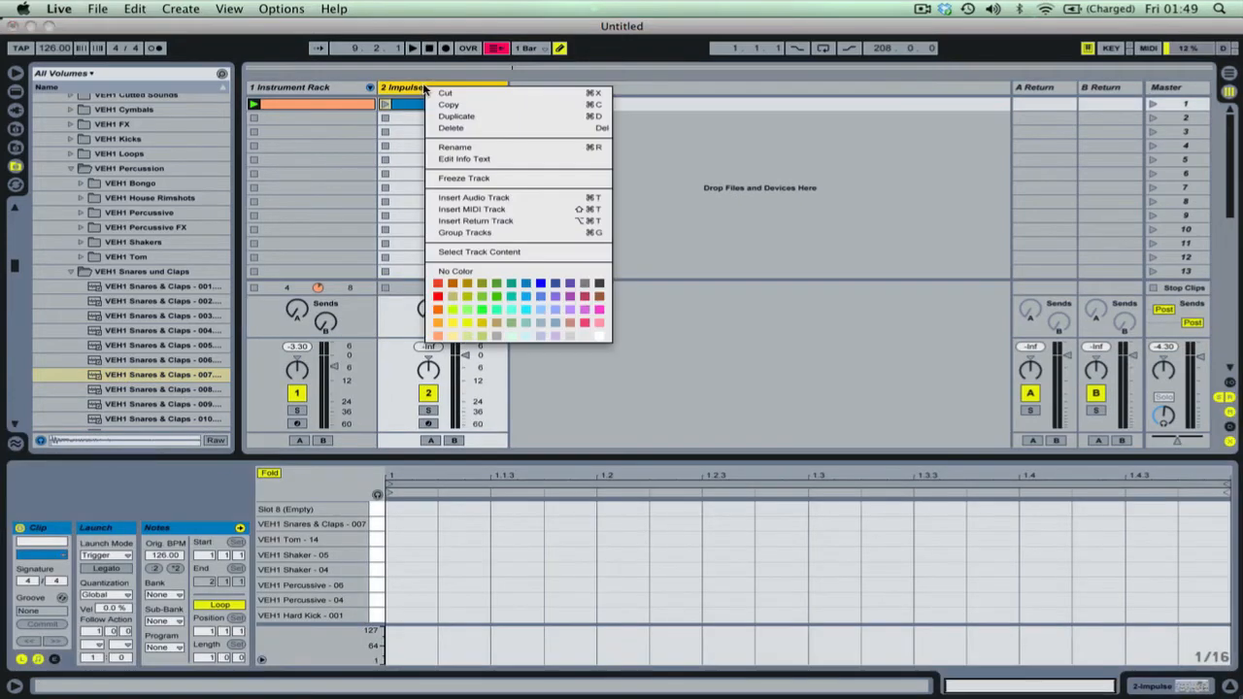
{"action": "left_click", "coordinate": [493, 150]}
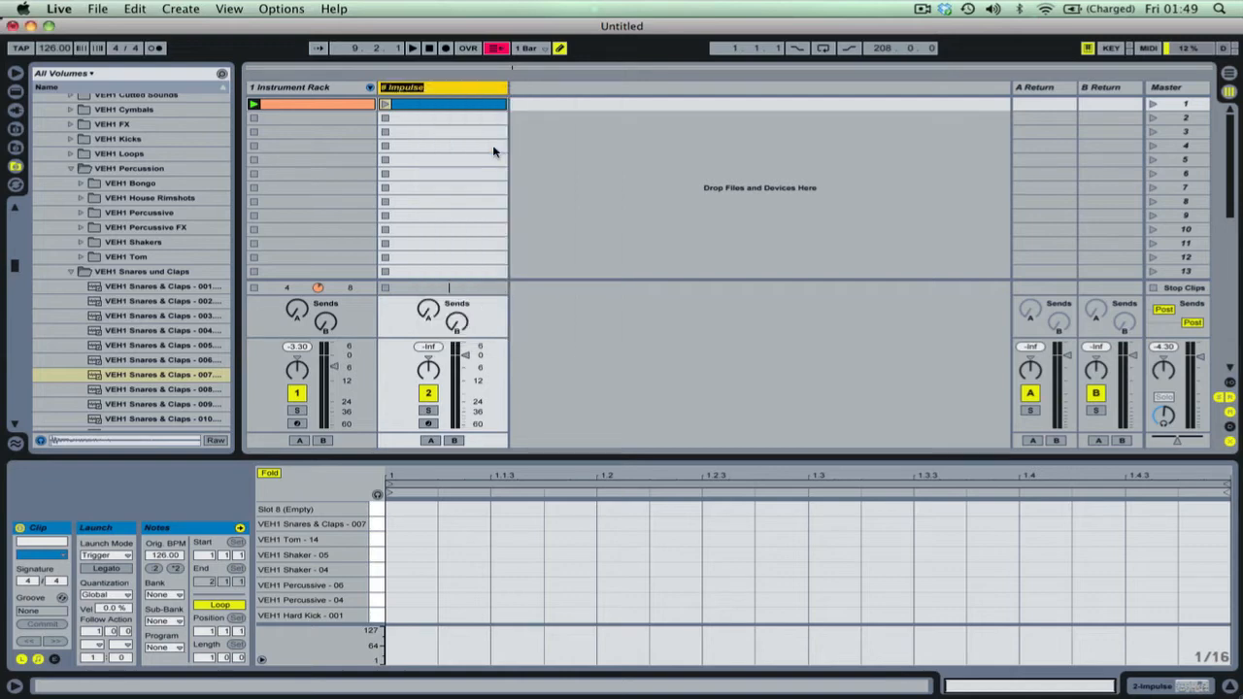
{"action": "type", "text": "DRUM LOOP"}
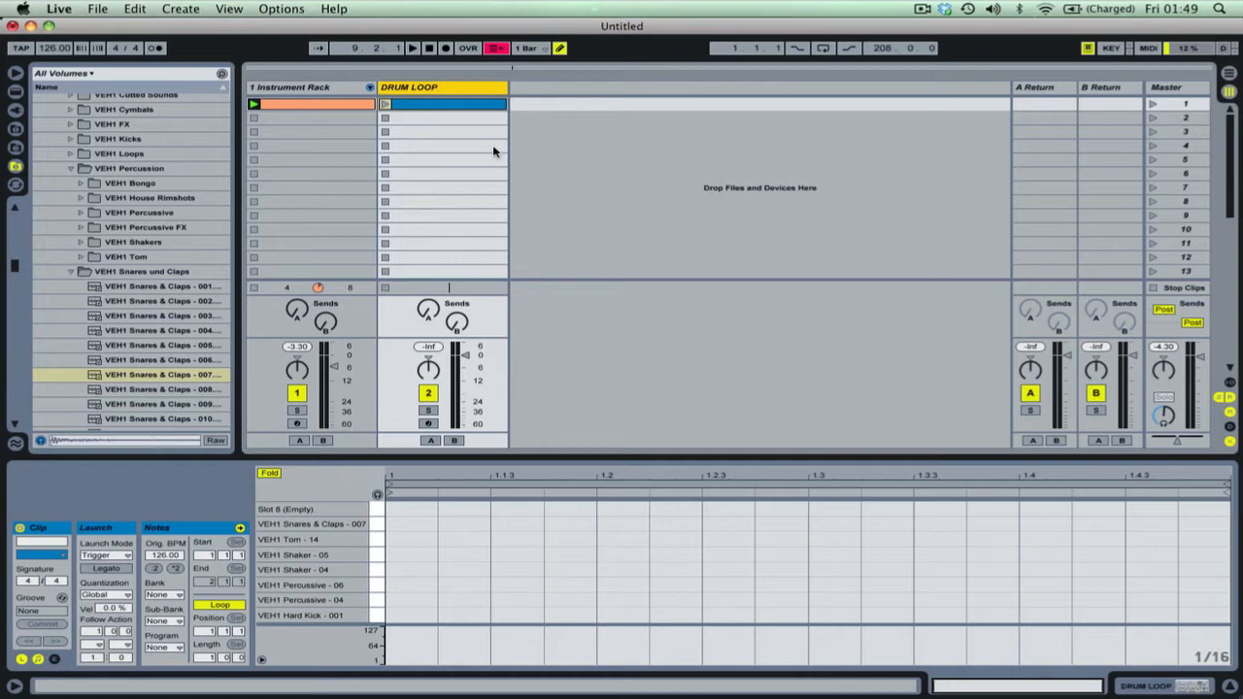
Rename the orange clip on the Instrument Rack track to INSTRUMENT RACK
{"action": "left_click", "coordinate": [305, 91]}
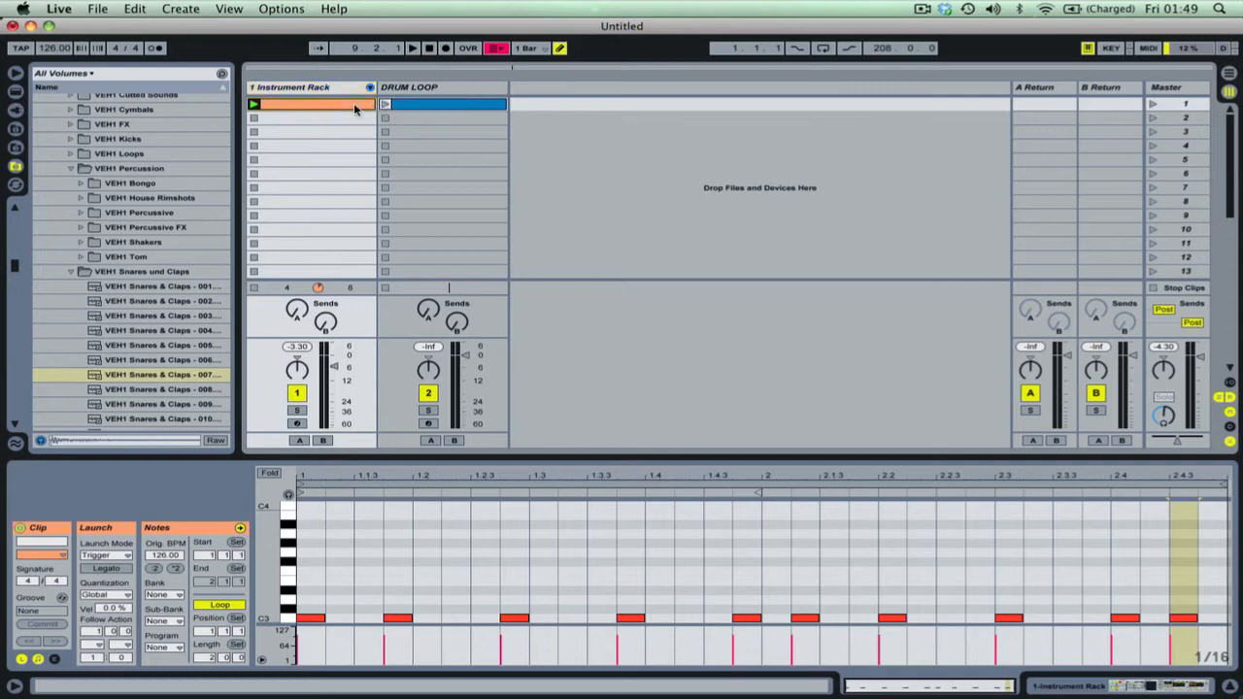
{"action": "right_click", "coordinate": [353, 103]}
{"action": "left_click", "coordinate": [377, 171]}
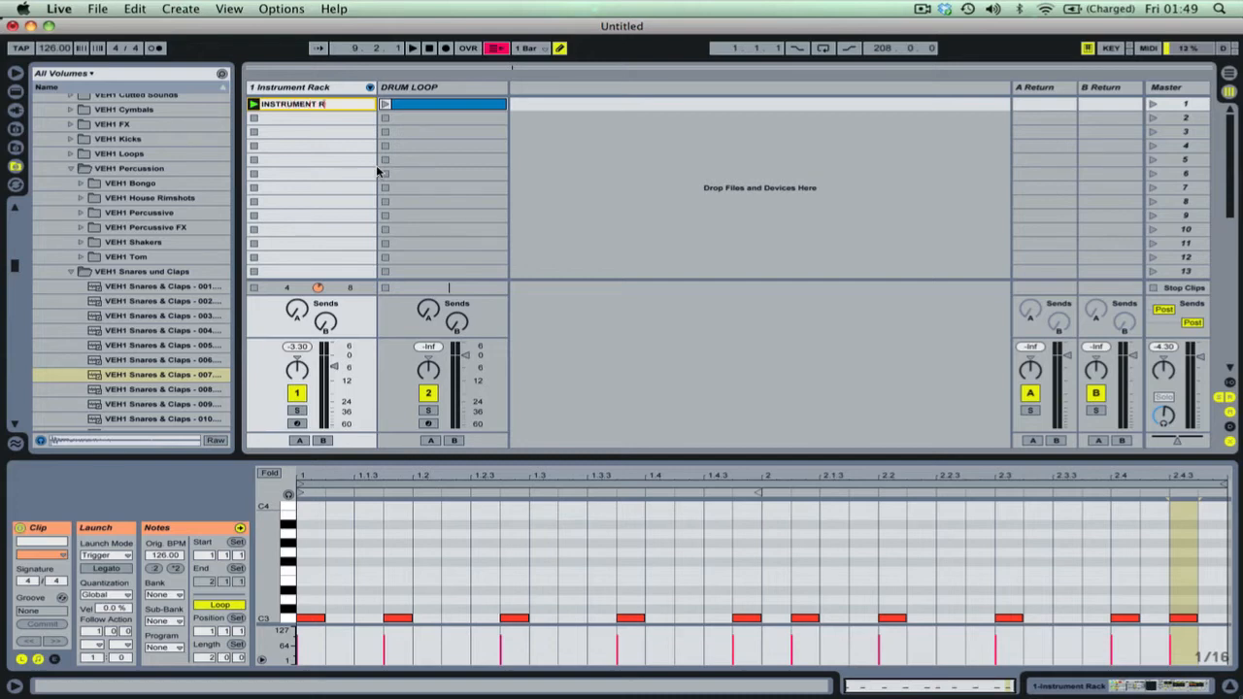
{"action": "key", "text": "Return"}
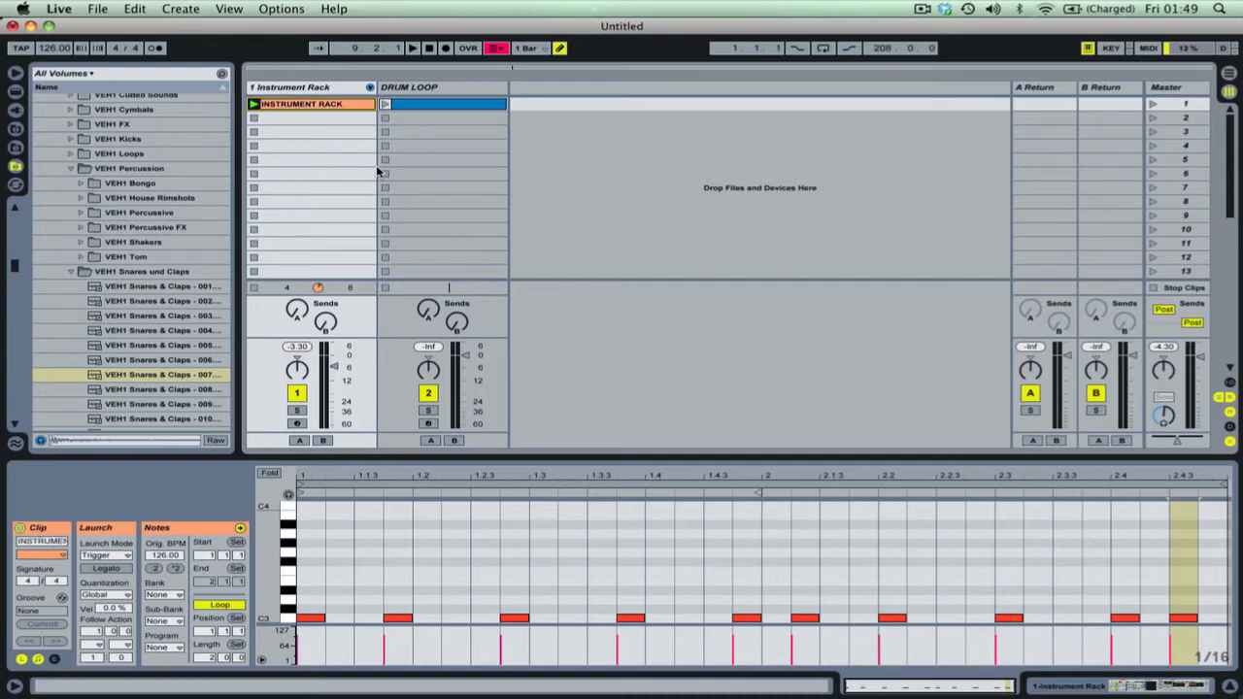
Colour the drum track's clip yellow and name it DRUM LOOP
{"action": "right_click", "coordinate": [484, 109]}
{"action": "left_click", "coordinate": [514, 352]}
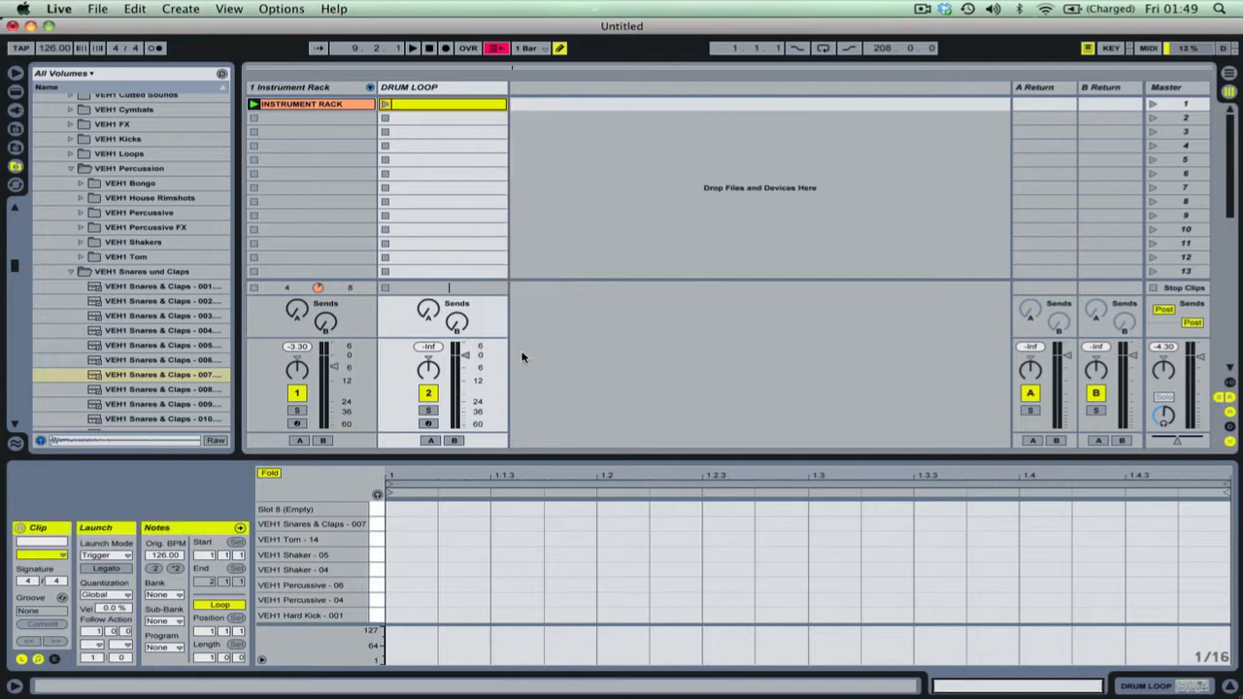
{"action": "right_click", "coordinate": [439, 111]}
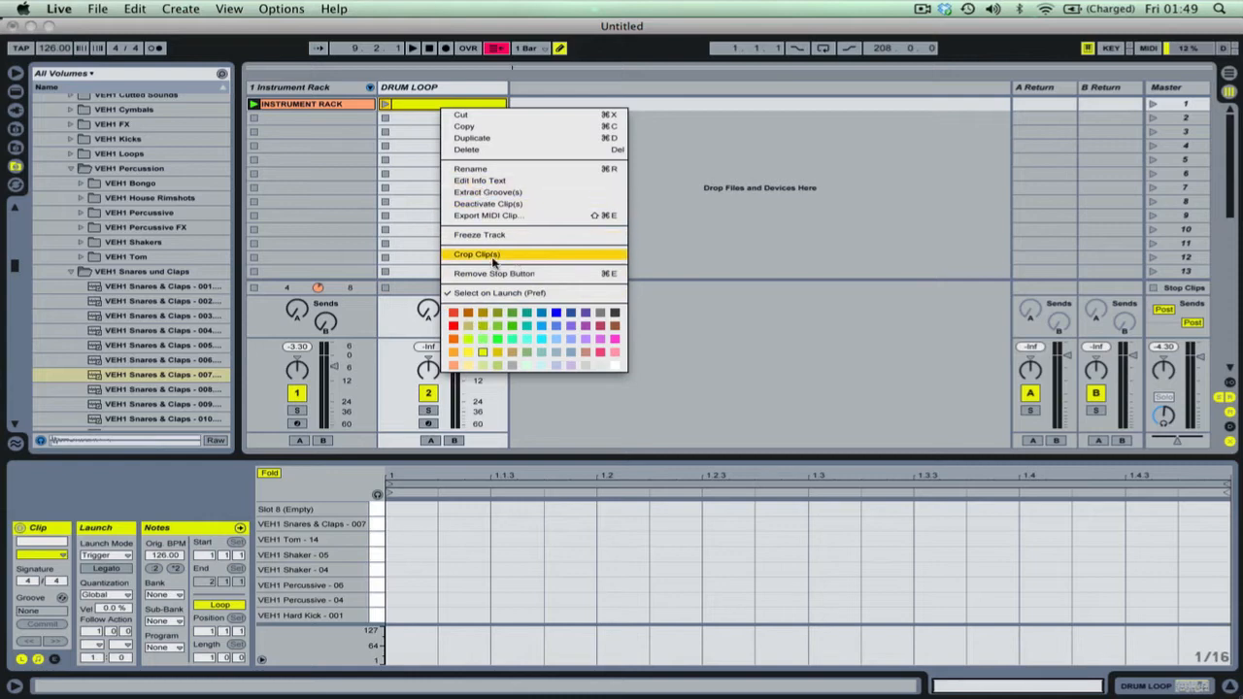
{"action": "left_click", "coordinate": [419, 107]}
{"action": "right_click", "coordinate": [419, 107]}
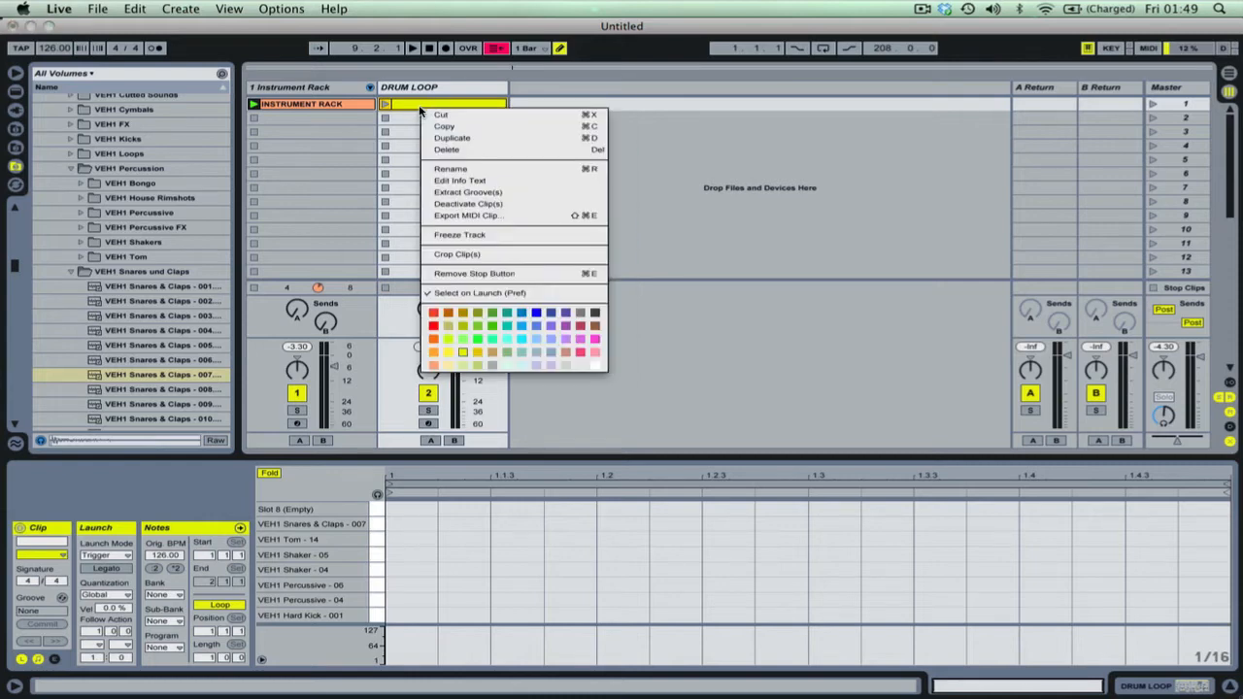
{"action": "left_click", "coordinate": [449, 171]}
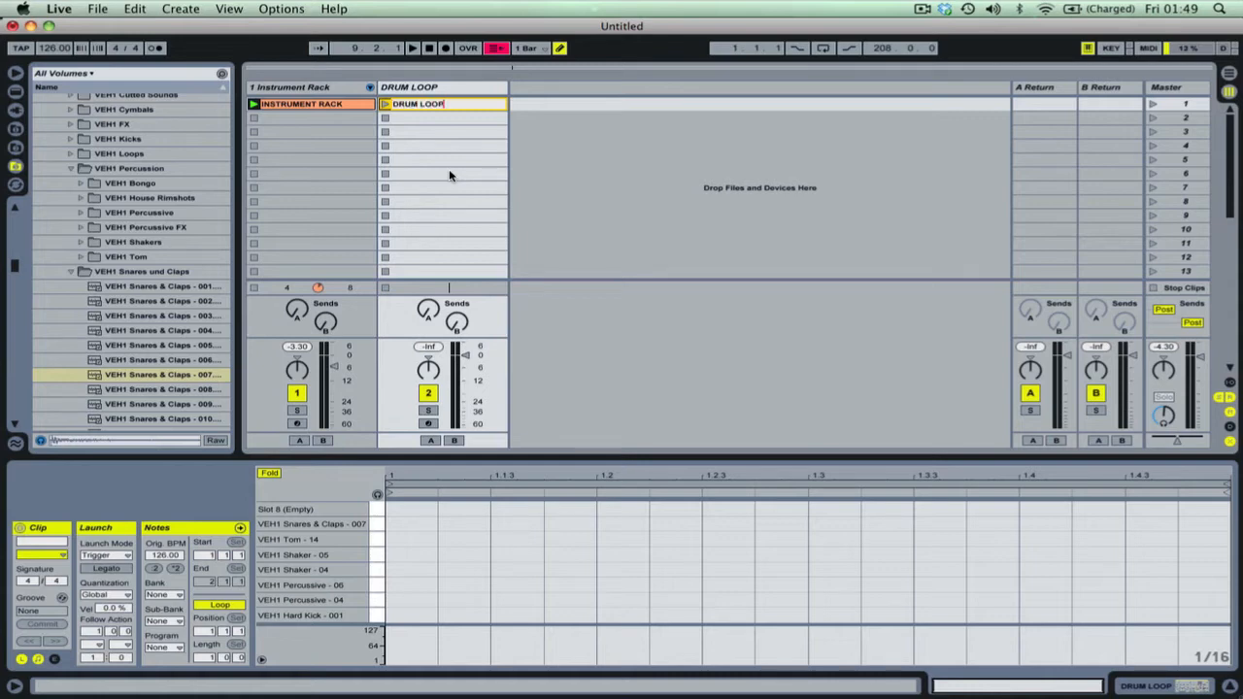
{"action": "type", "text": "DRUM LOOP"}
{"action": "key", "text": "Return"}
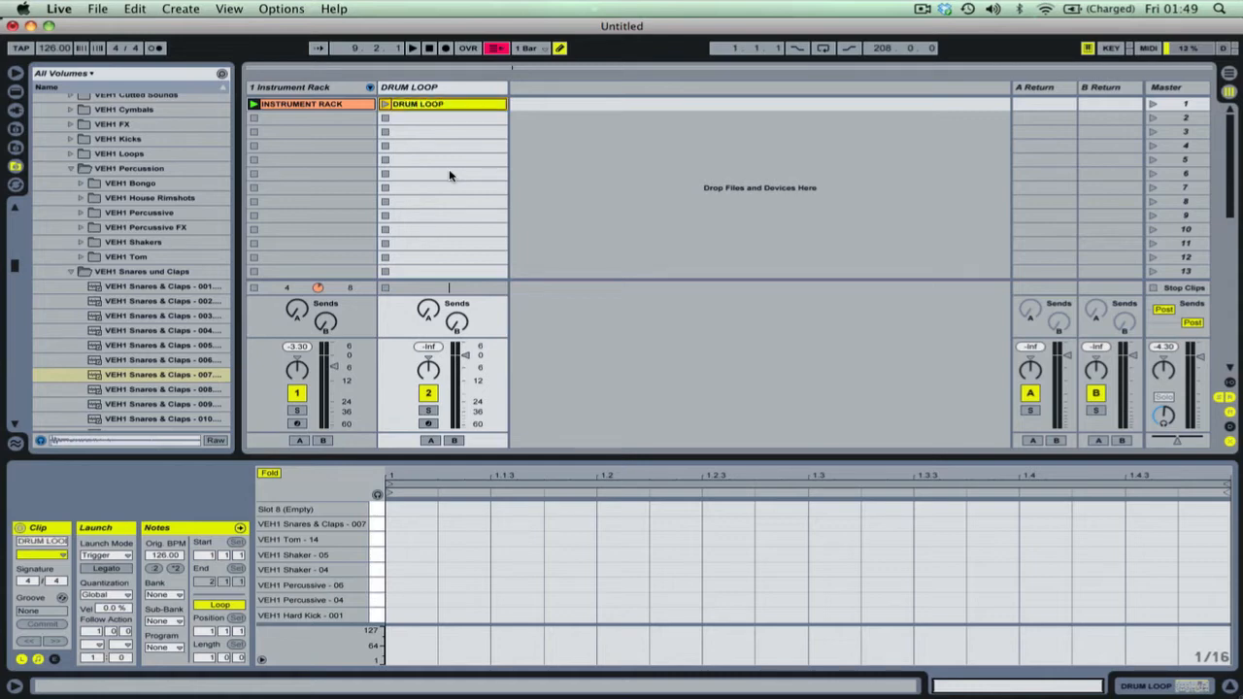
Add VEH1 Hard Kick - 001 notes to the DRUM LOOP clip at 1, 1.2, 1.3 and 1.4
{"action": "left_click", "coordinate": [412, 615]}
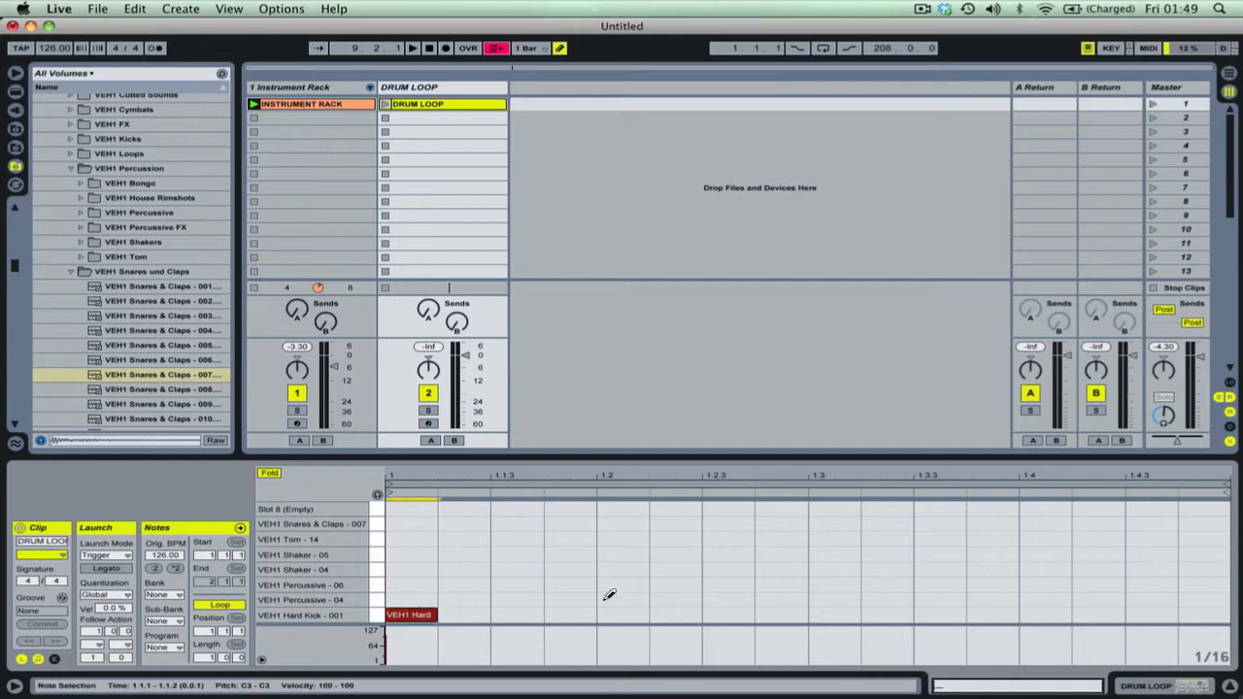
{"action": "left_click", "coordinate": [622, 614]}
{"action": "left_click", "coordinate": [847, 614]}
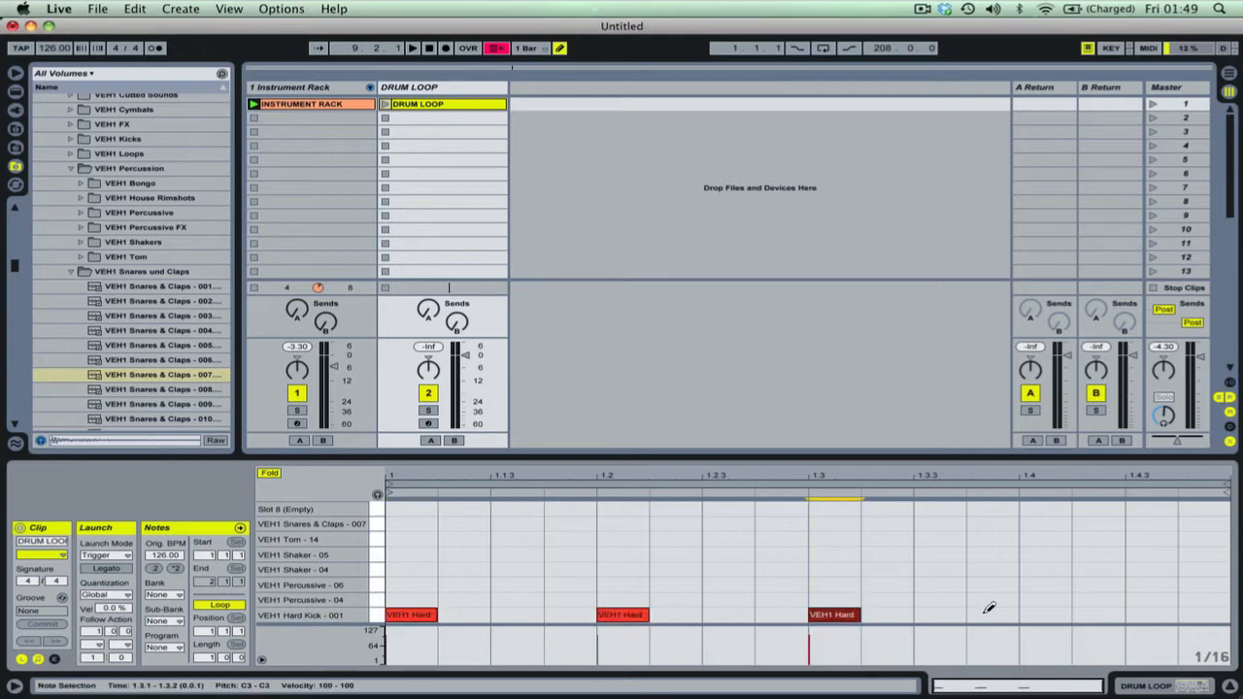
{"action": "left_click", "coordinate": [1039, 614]}
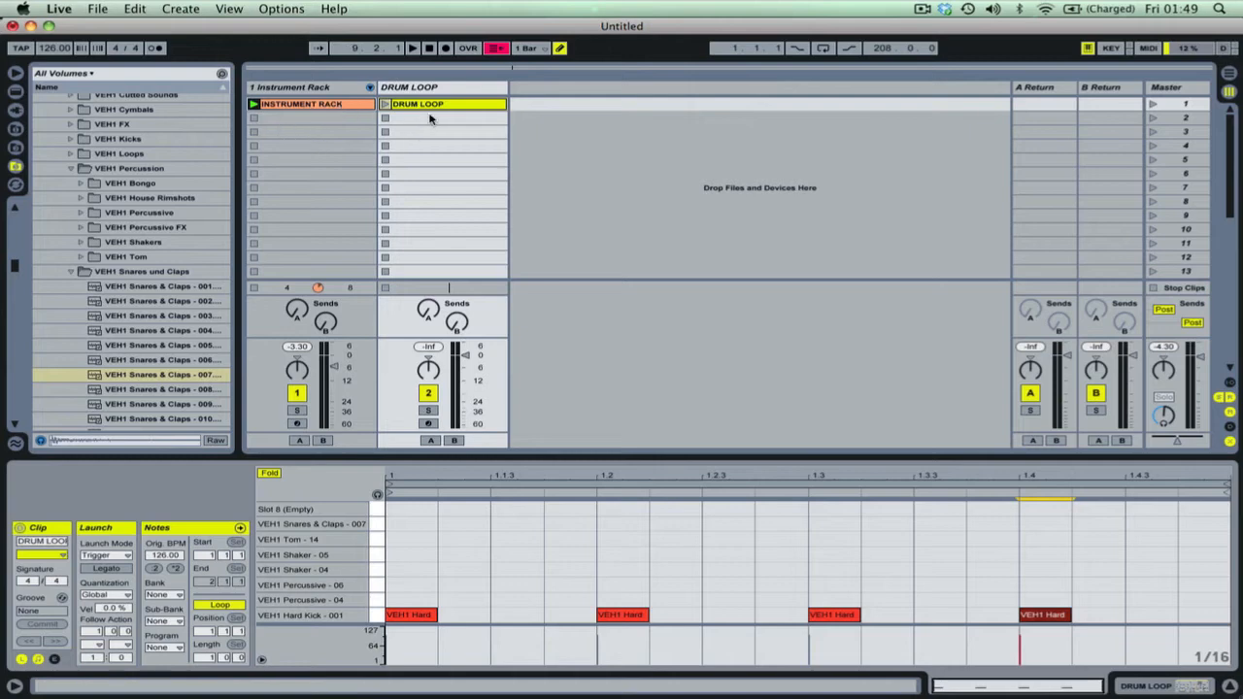
Launch the DRUM LOOP clip to hear the kick pattern, stop playback, and lower the Master track volume to -4.0 dB
{"action": "left_click", "coordinate": [386, 104]}
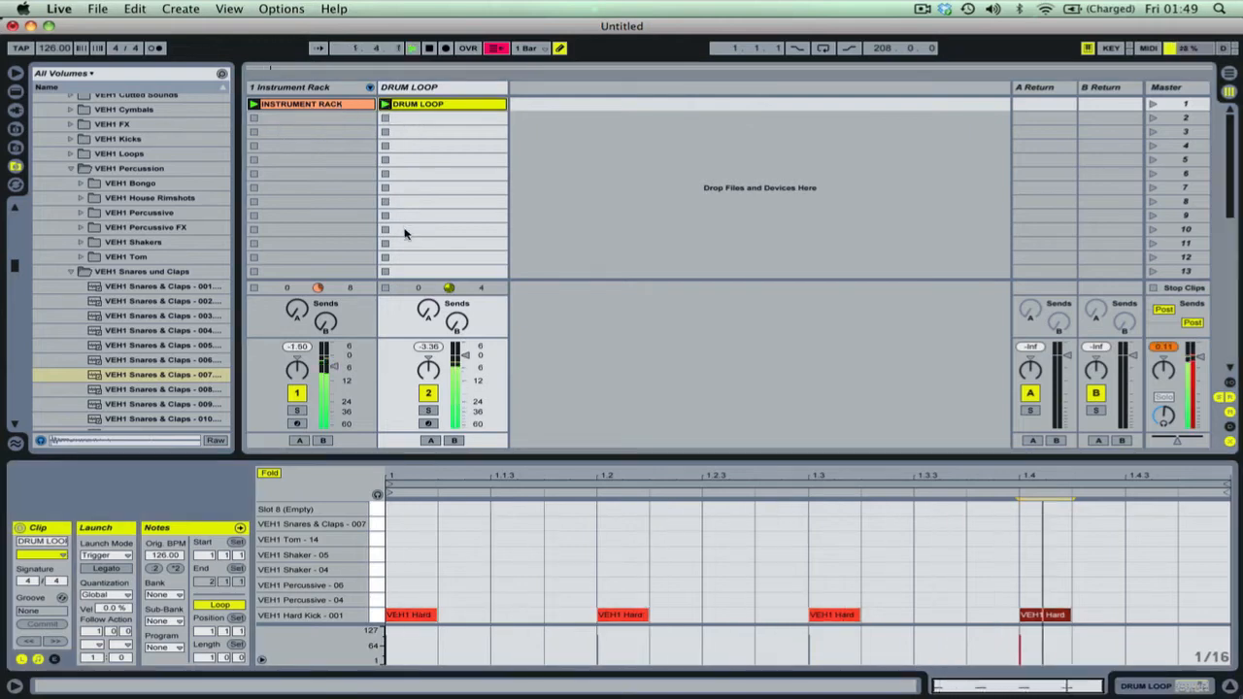
{"action": "key", "text": "space"}
{"action": "left_click", "coordinate": [1197, 360]}
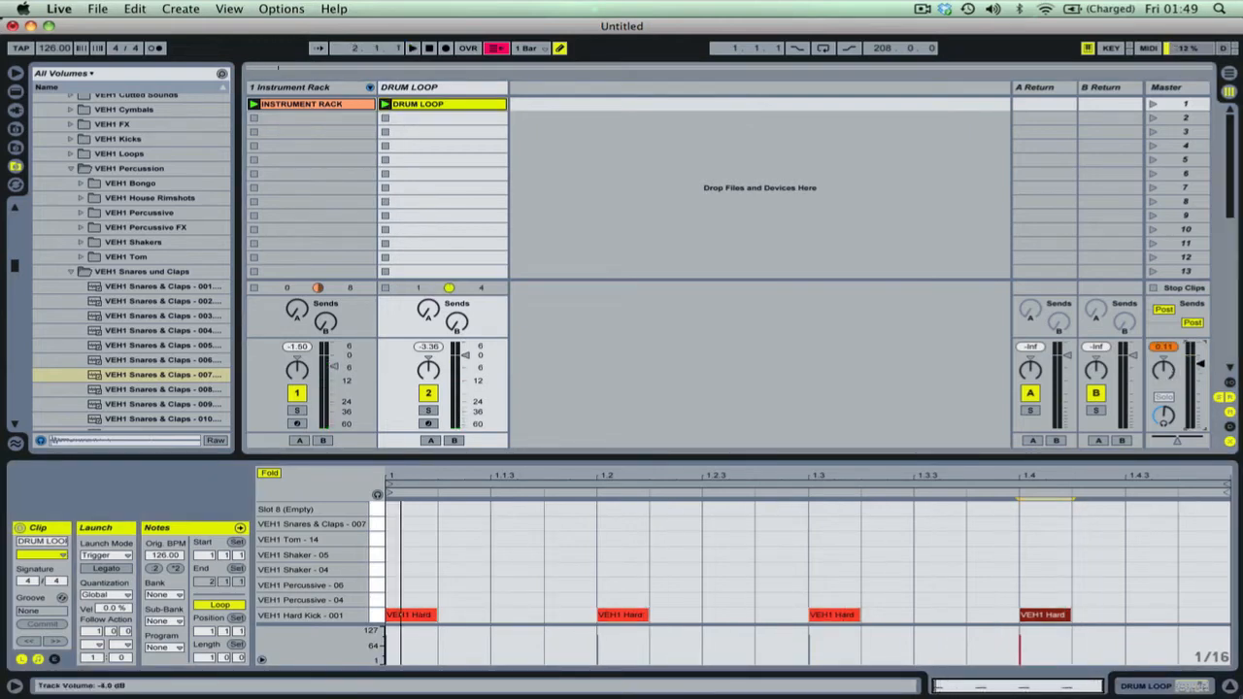
{"action": "key", "text": "XF86AudioRaiseVolume"}
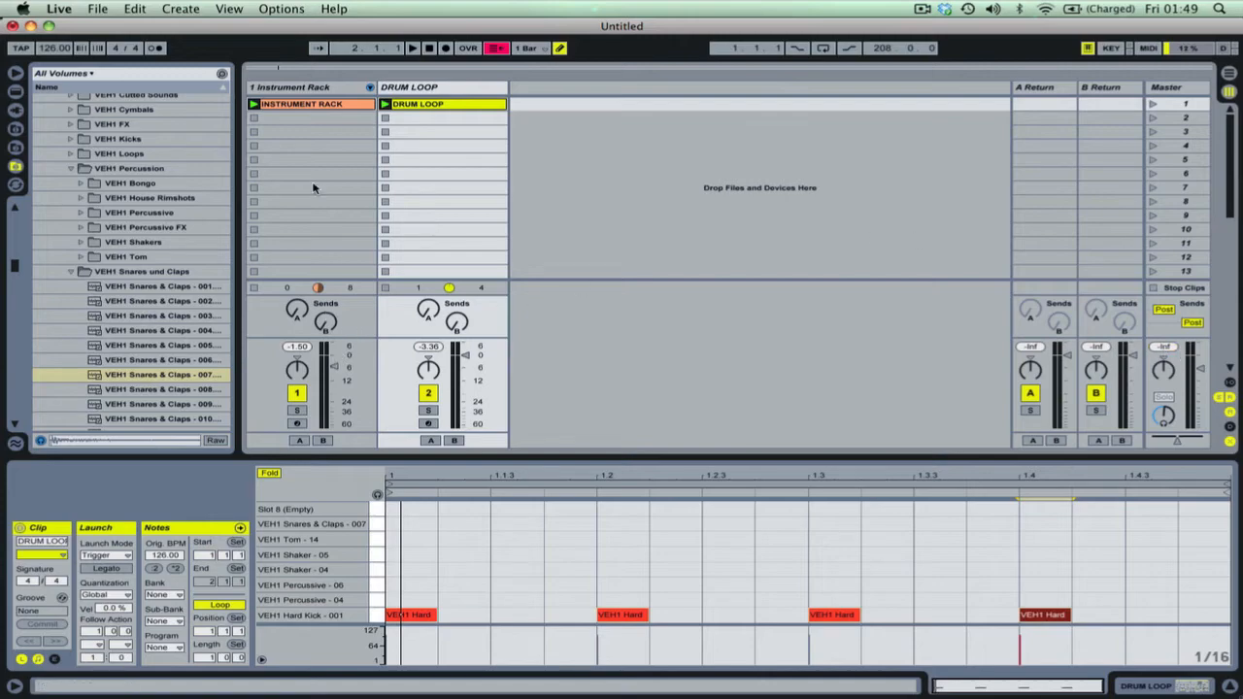
Start playback and lower the Instrument Rack's FilterCtl Cutoff macro until the Sylenth1 filter cutoff is at 1.88
{"action": "left_click", "coordinate": [277, 89]}
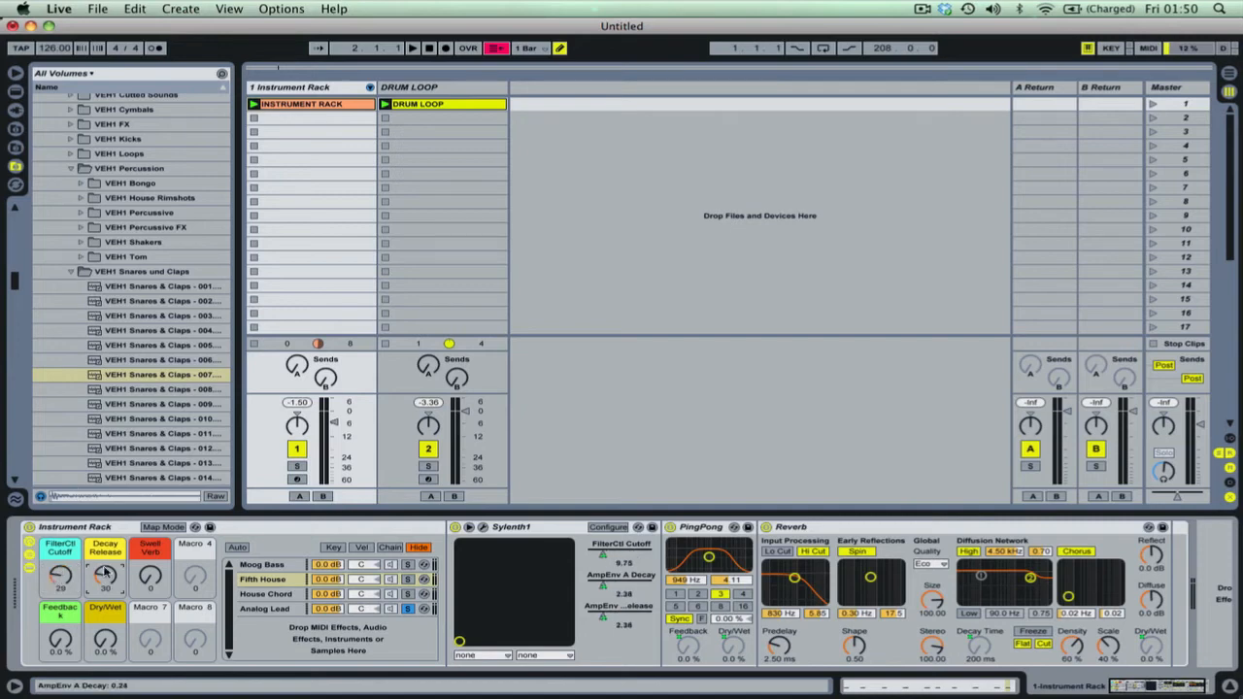
{"action": "key", "text": "space"}
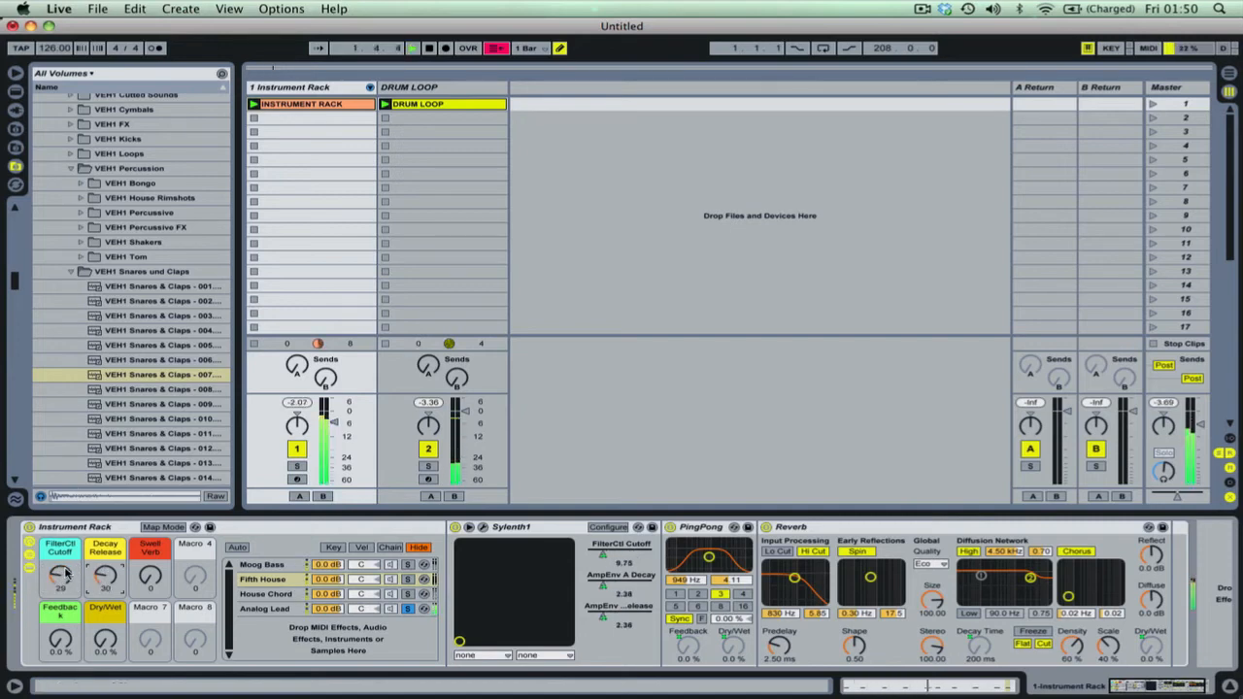
{"action": "left_click_drag", "start_coordinate": [64, 573], "coordinate": [64, 594]}
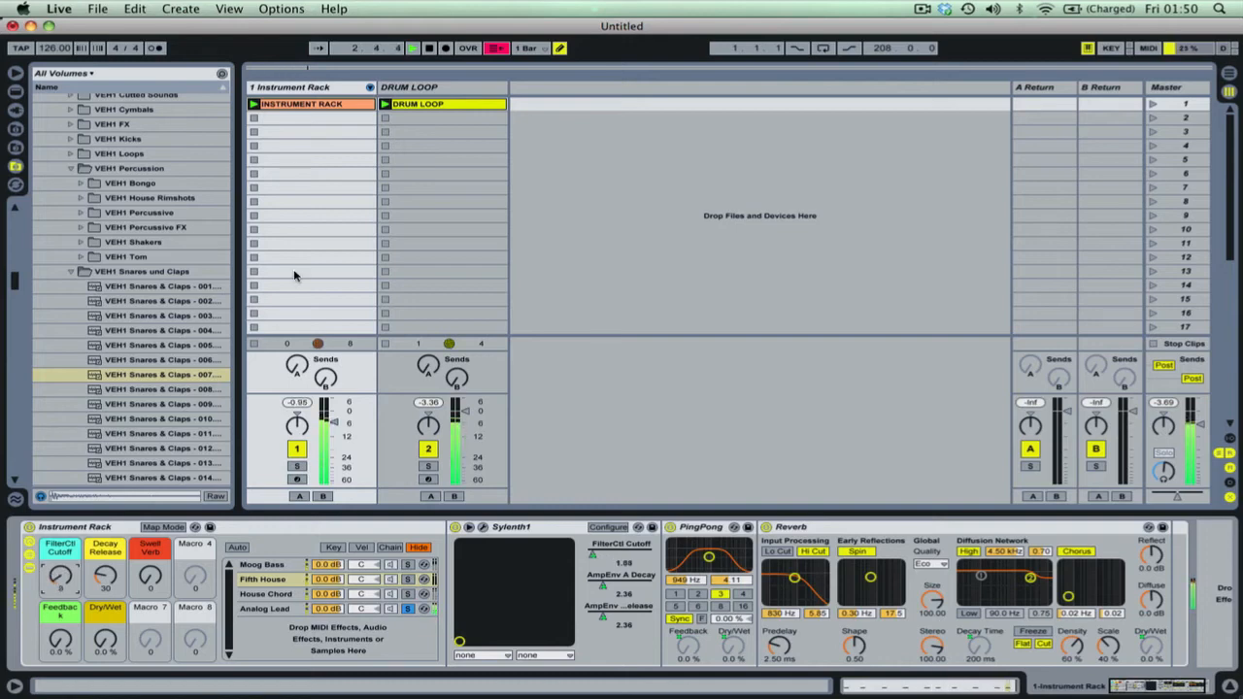
Duplicate the DRUM LOOP clip into scene 2 and open the copy for note editing
{"action": "double_click", "coordinate": [428, 105]}
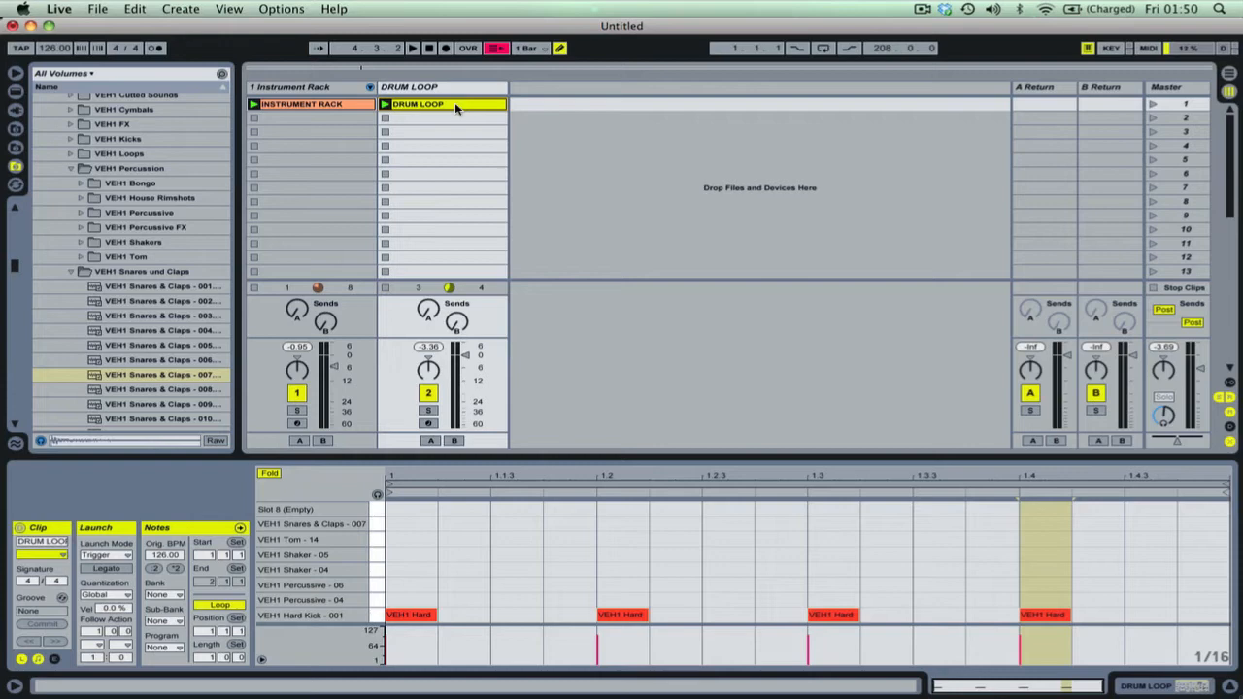
{"action": "key", "text": "super+d"}
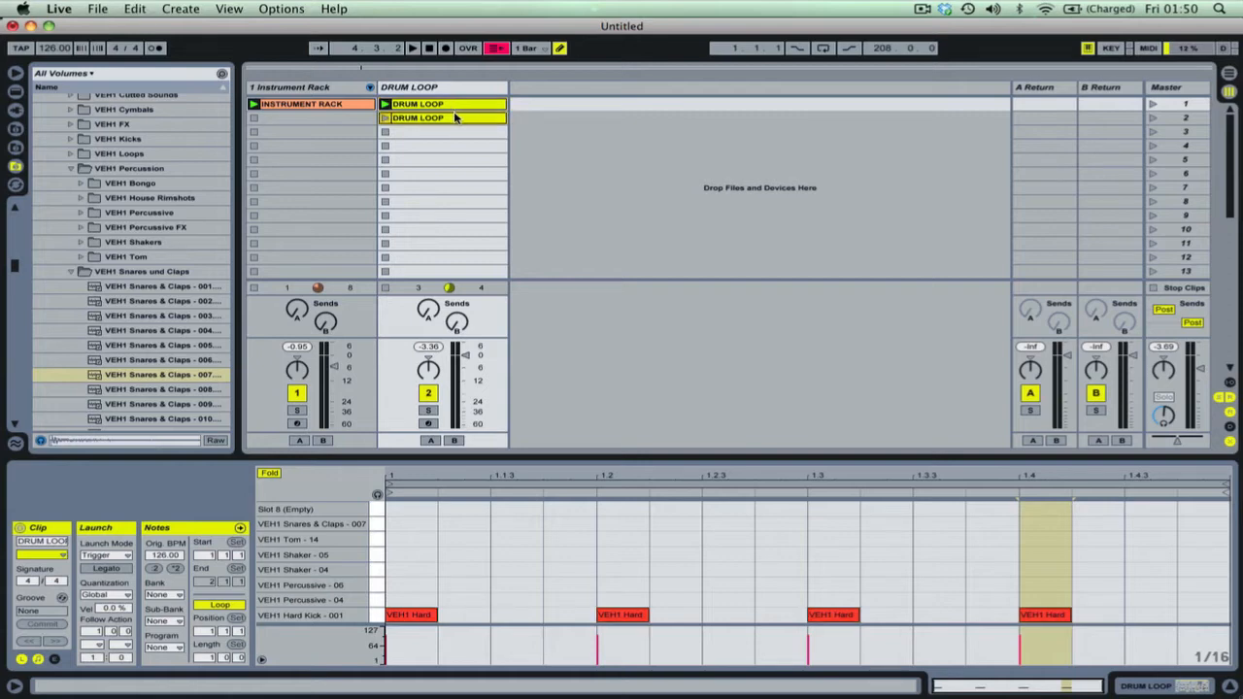
{"action": "left_click", "coordinate": [448, 117]}
{"action": "double_click", "coordinate": [449, 119]}
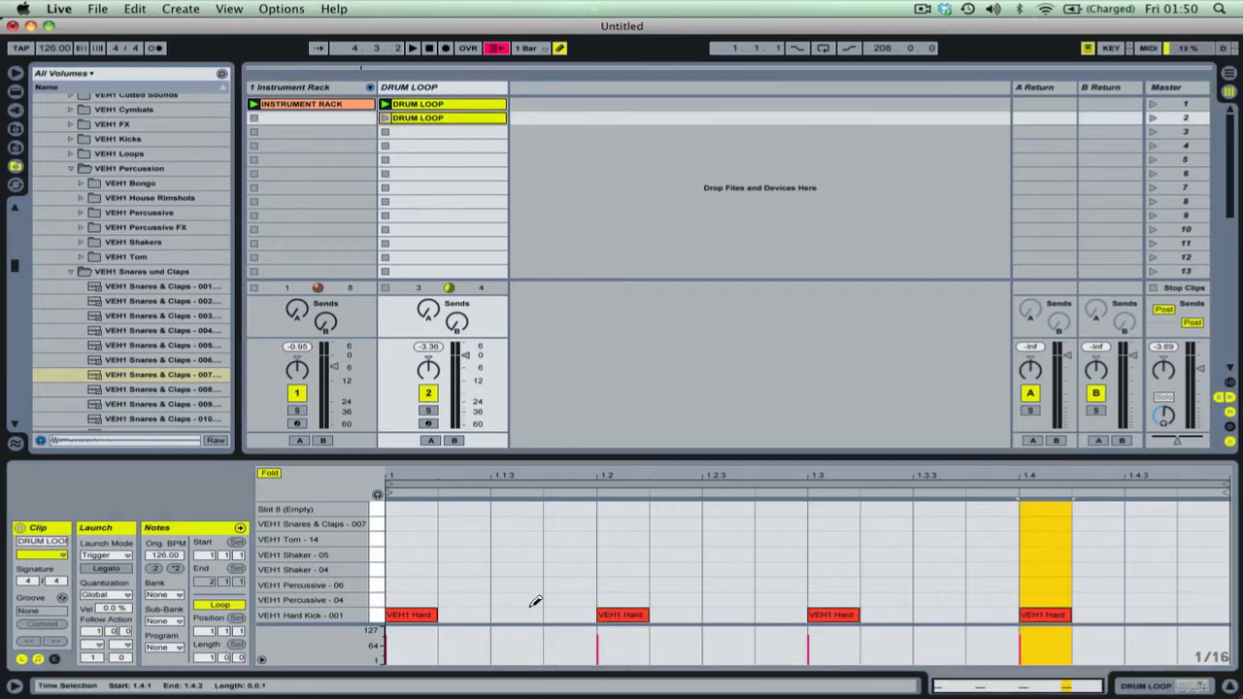
Add VEH1 Percussive - 04 notes at 1.2 and 1.4 in the second DRUM LOOP clip, with note preview turned on
{"action": "left_click", "coordinate": [626, 599]}
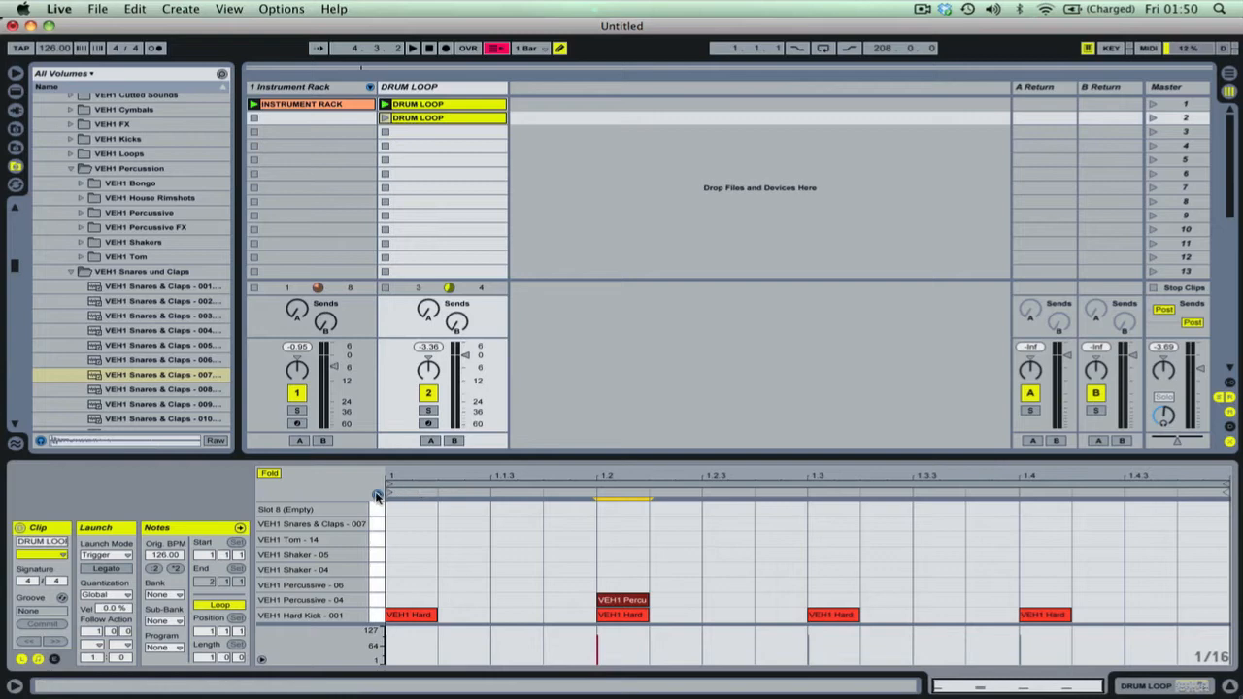
{"action": "left_click", "coordinate": [625, 596]}
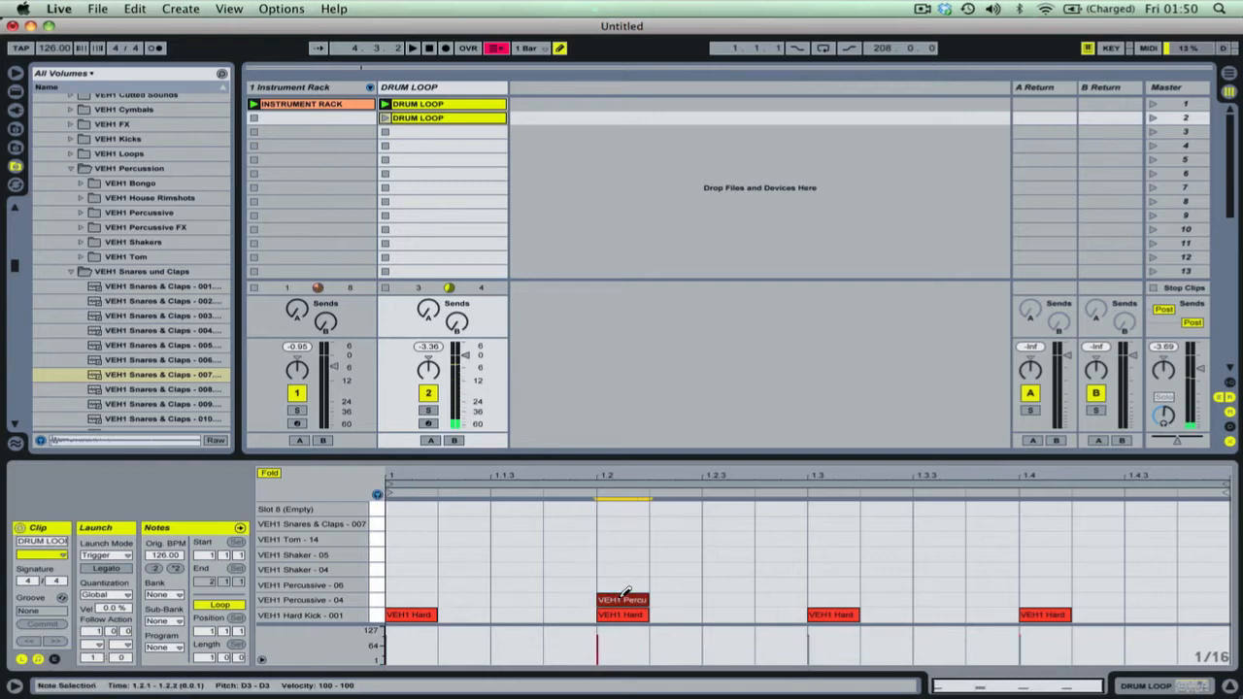
{"action": "left_click", "coordinate": [1040, 599]}
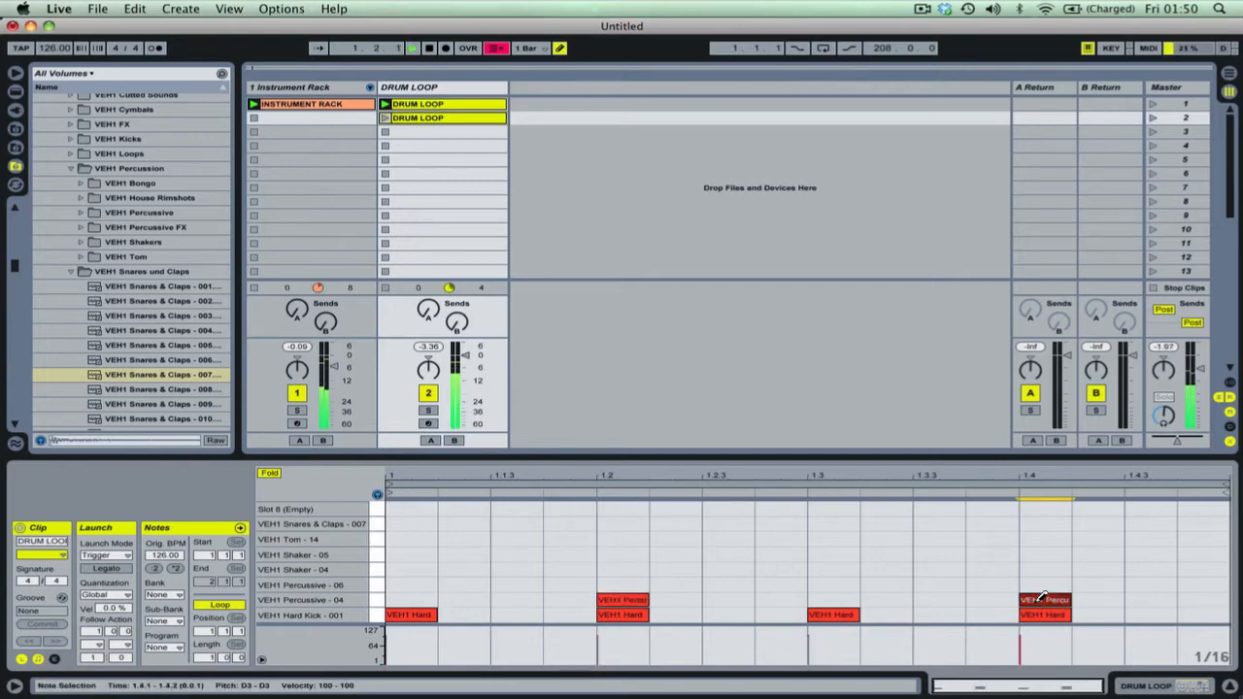
Launch the second DRUM LOOP clip and add VEH1 Snares & Claps - 007 notes at 1.2 and 1.4
{"action": "left_click", "coordinate": [386, 118]}
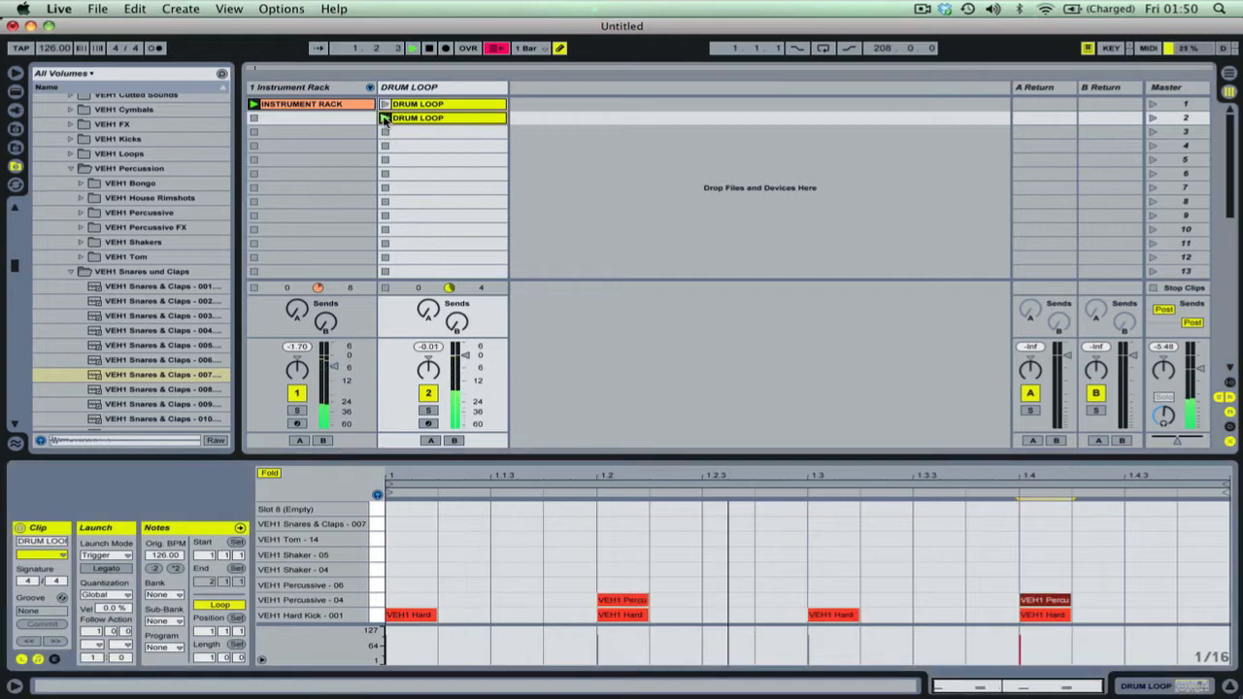
{"action": "left_click", "coordinate": [621, 523]}
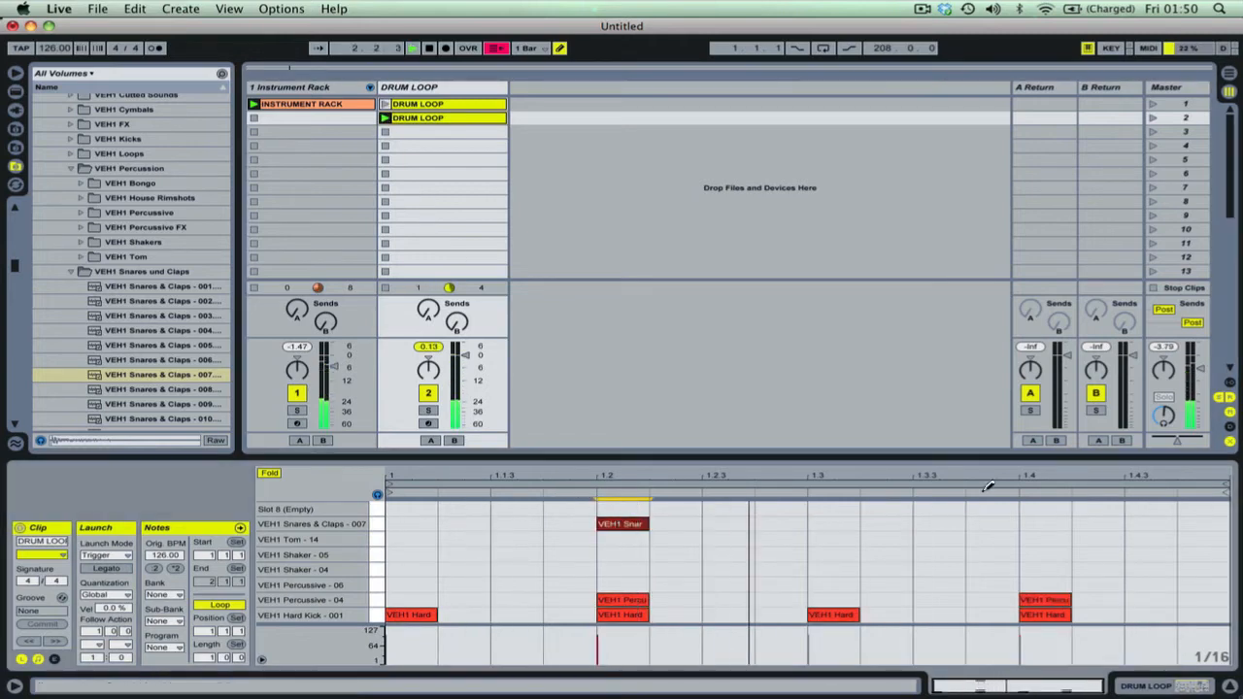
{"action": "left_click", "coordinate": [1055, 523]}
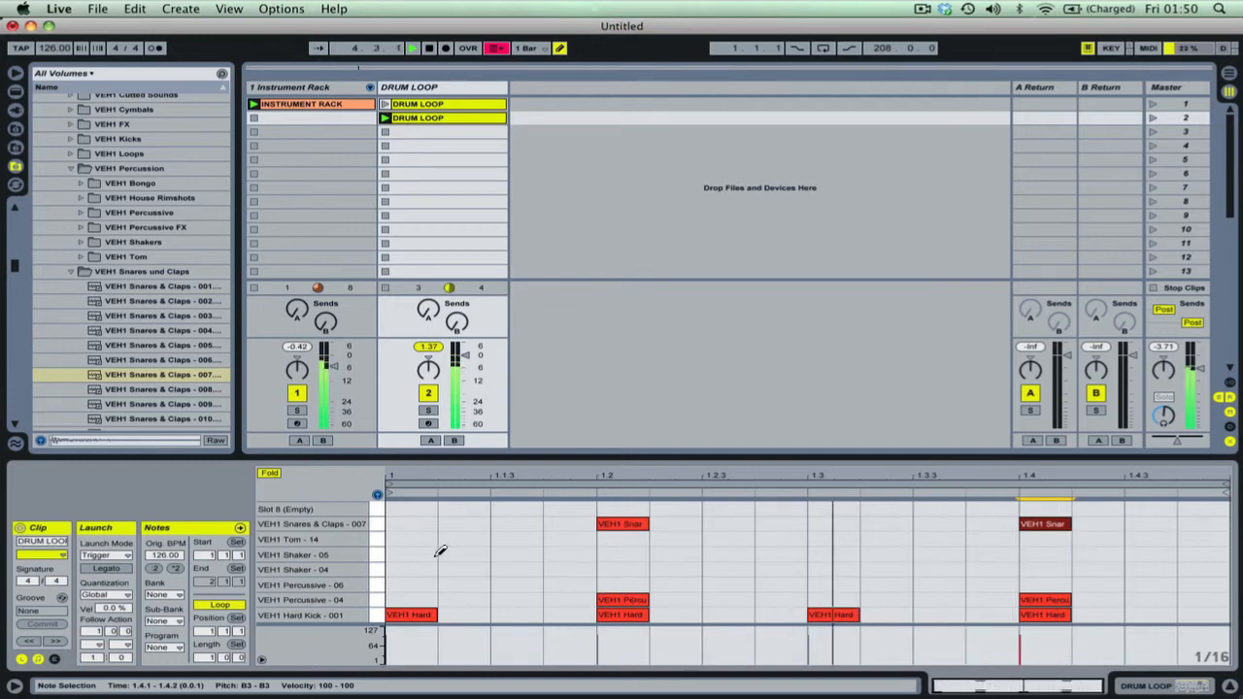
Draw a syncopated VEH1 Shaker - 05 pattern across the bar, leaving gaps at 1.1.3, 1.2.2, 1.3.2, 1.4 and 1.4.4
{"action": "left_click_drag", "start_coordinate": [412, 554], "coordinate": [485, 553]}
{"action": "left_click_drag", "start_coordinate": [561, 553], "coordinate": [605, 553]}
{"action": "left_click_drag", "start_coordinate": [734, 551], "coordinate": [850, 550]}
{"action": "left_click_drag", "start_coordinate": [969, 550], "coordinate": [920, 553]}
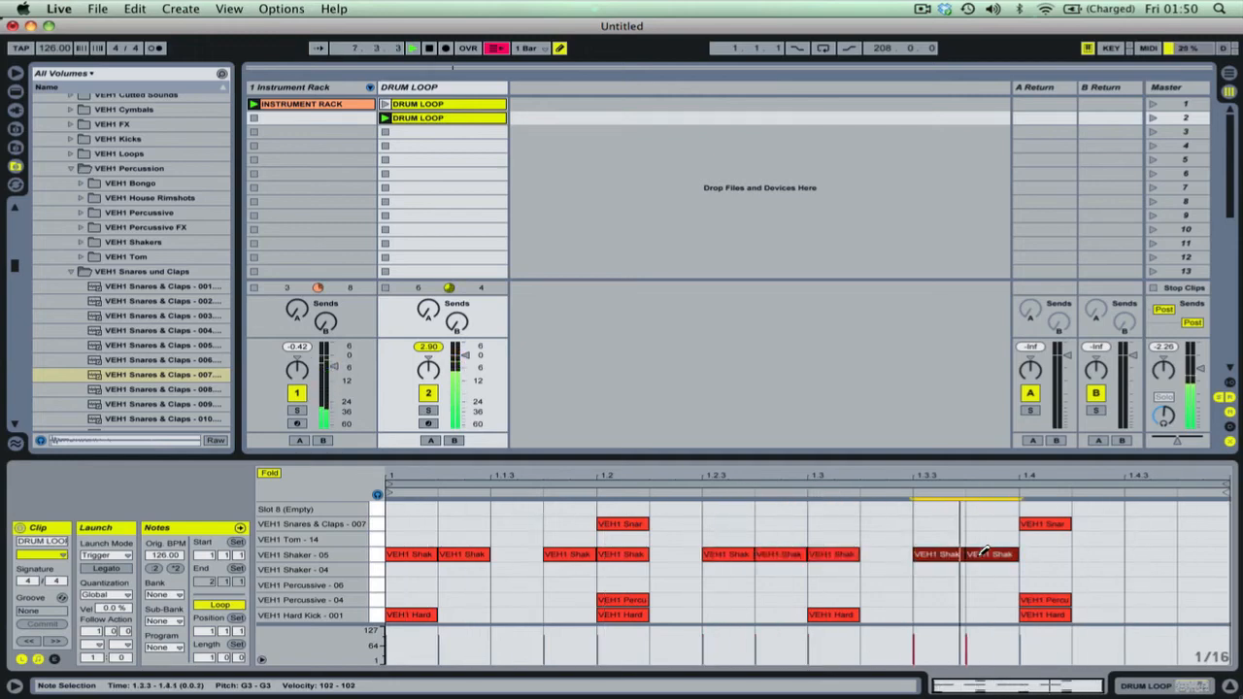
{"action": "left_click_drag", "start_coordinate": [1092, 557], "coordinate": [1156, 553]}
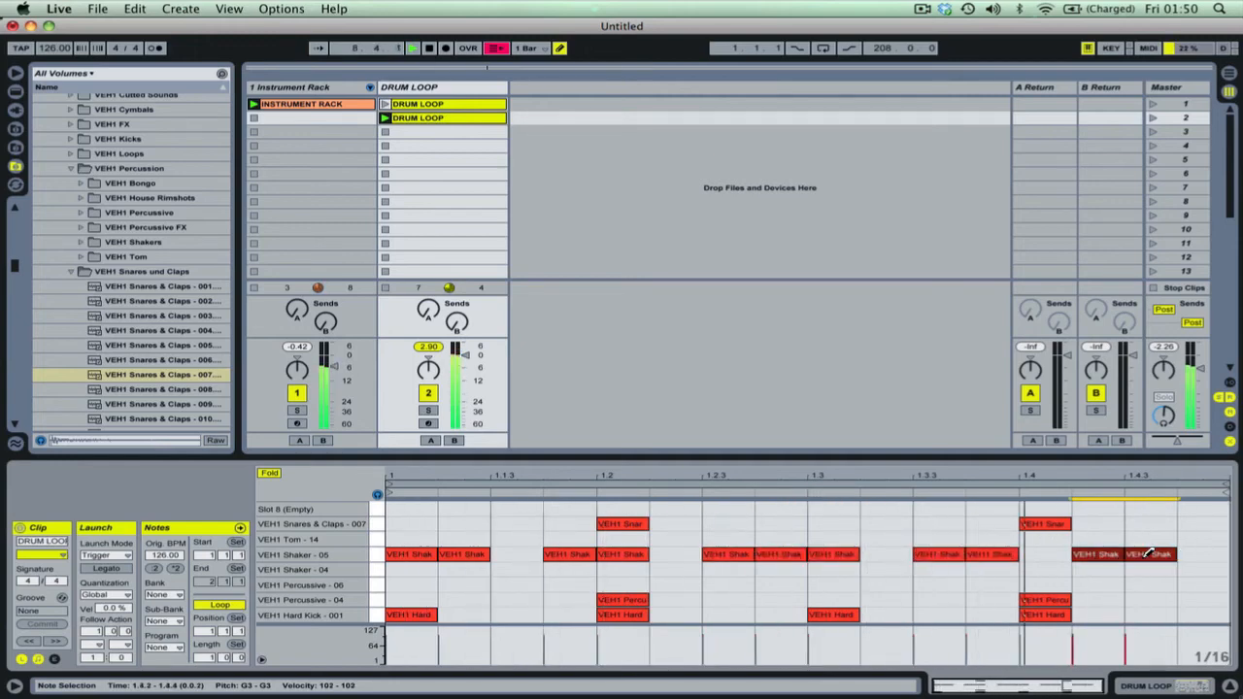
{"action": "left_click", "coordinate": [695, 552]}
{"action": "left_click", "coordinate": [693, 552]}
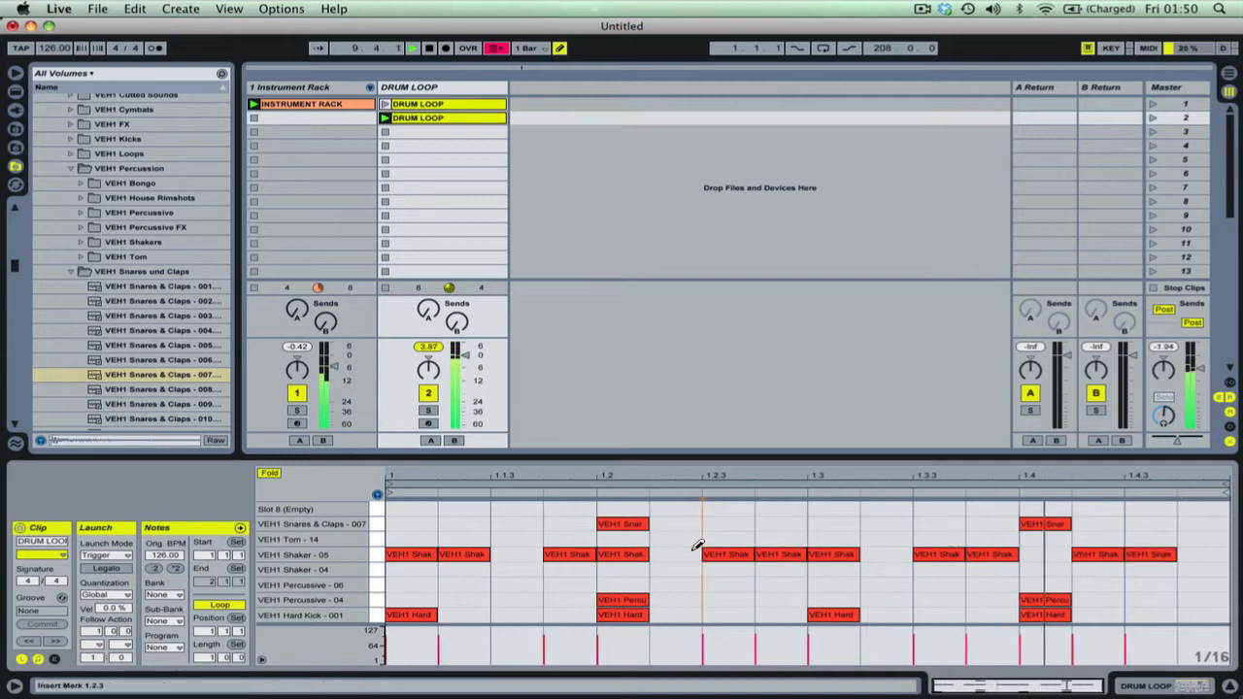
{"action": "left_click", "coordinate": [692, 527]}
{"action": "left_click", "coordinate": [691, 528]}
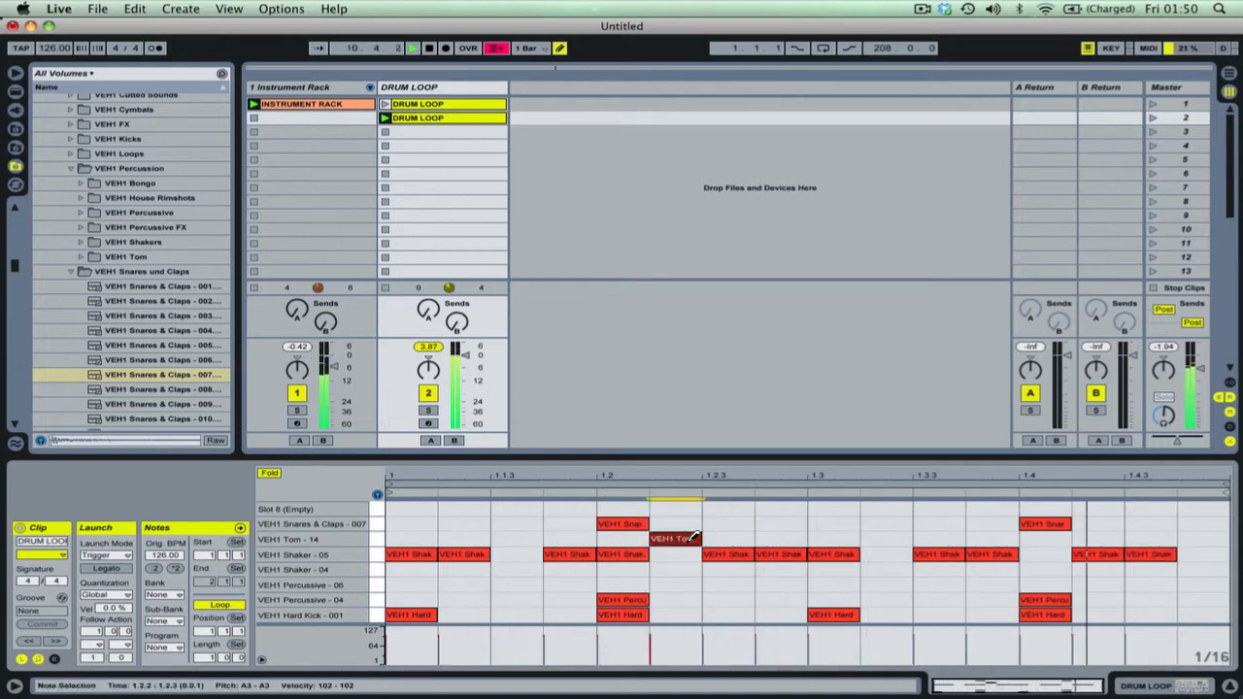
{"action": "left_click", "coordinate": [693, 539]}
{"action": "left_click", "coordinate": [693, 539]}
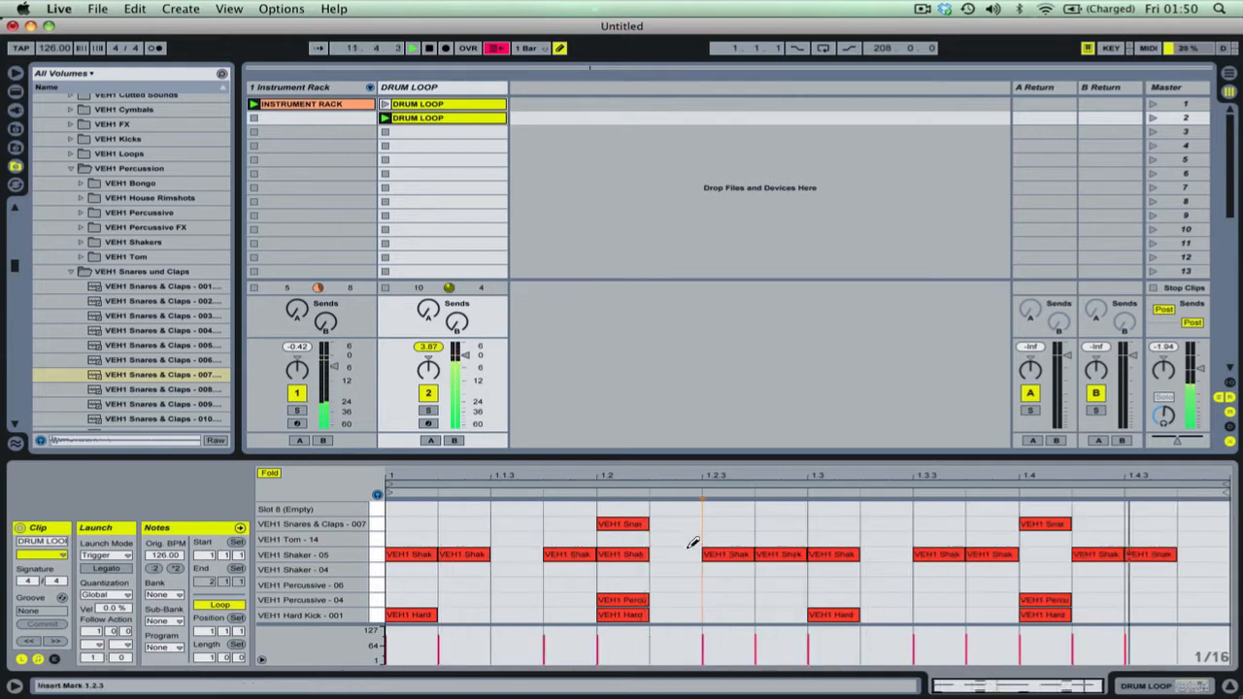
Add VEH1 Shaker - 04 notes in the shaker gaps at 1.1.3, 1.2.2, 1.3.2 and 1.4
{"action": "left_click", "coordinate": [691, 569]}
{"action": "left_click", "coordinate": [515, 569]}
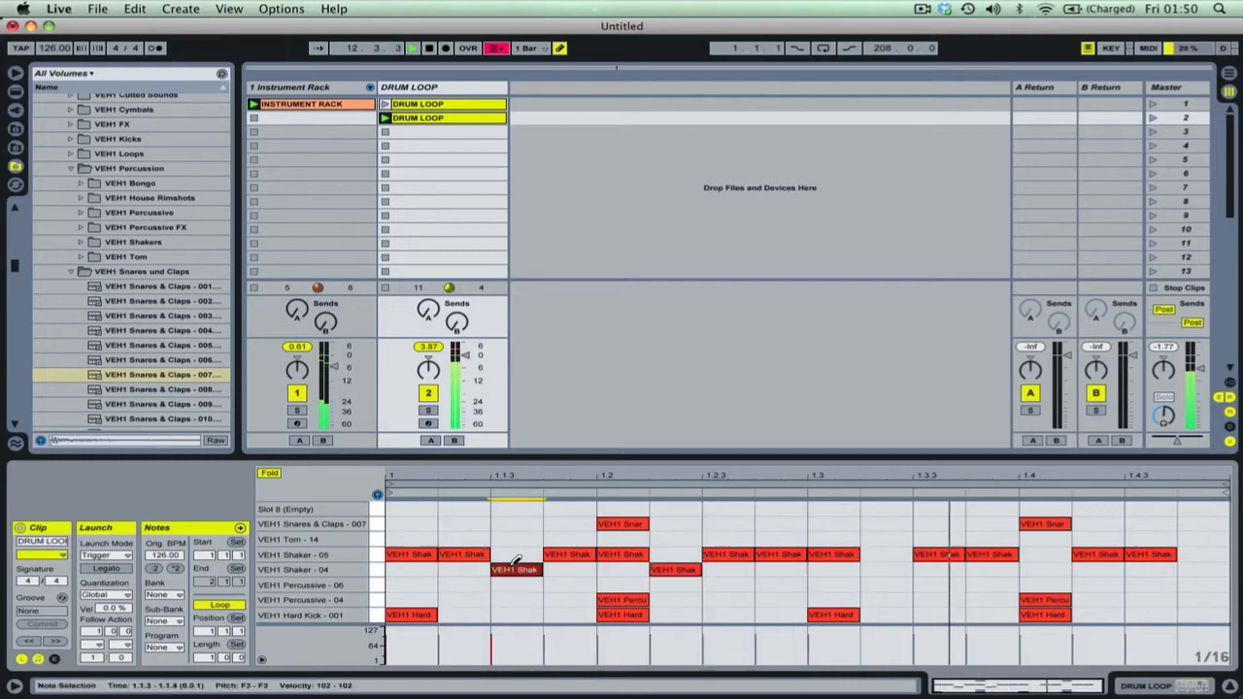
{"action": "left_click", "coordinate": [885, 569]}
{"action": "left_click", "coordinate": [1048, 568]}
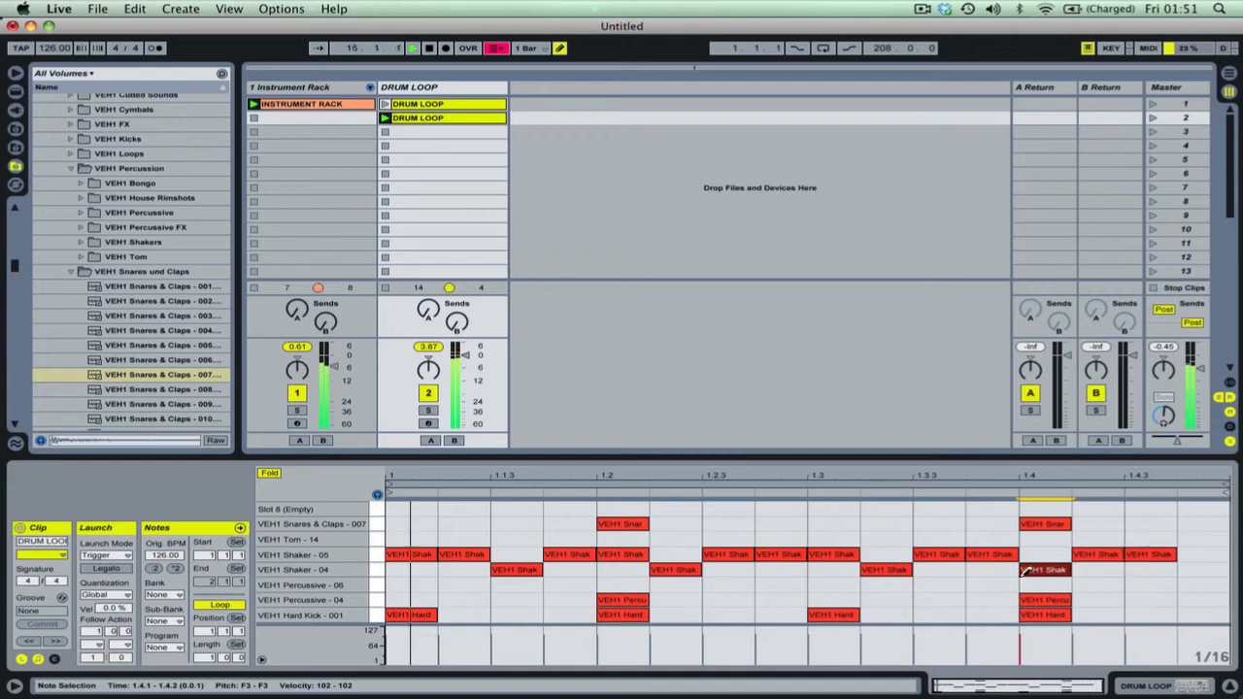
Swap the shaker note at 1.2.3 to VEH1 Shaker - 04, keeping only VEH1 Shaker - 05 at 1.2.4 and 1.3
{"action": "left_click", "coordinate": [828, 569]}
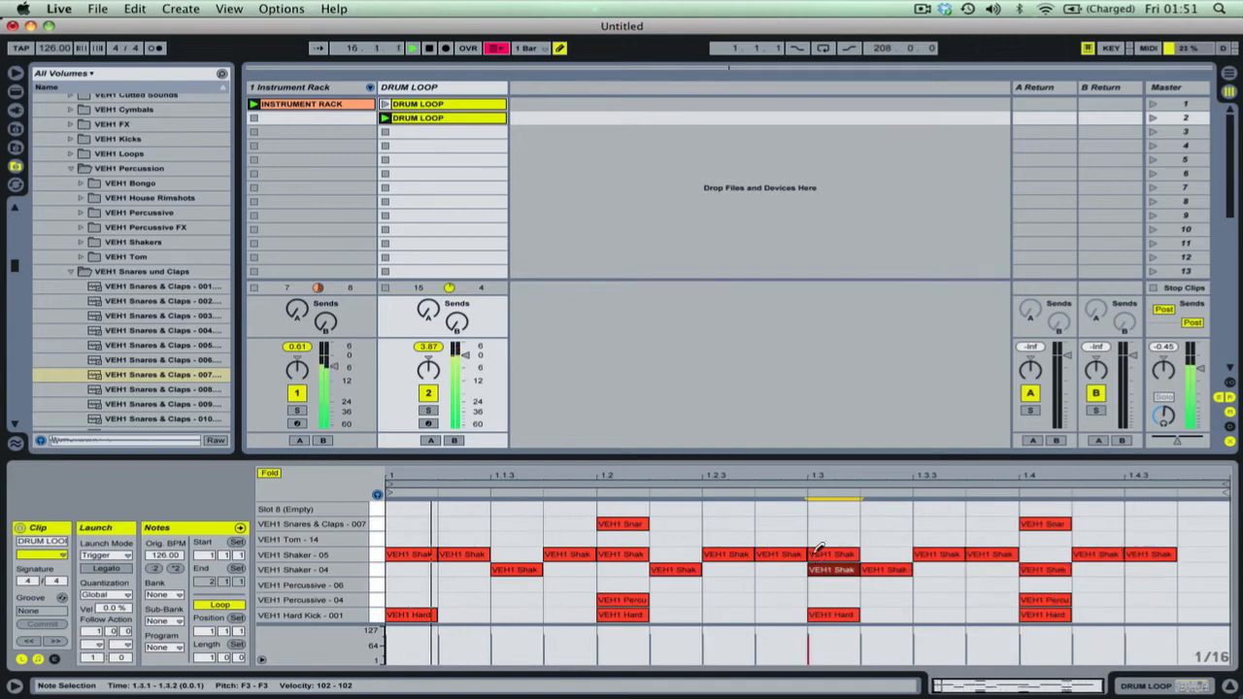
{"action": "mouse_move", "coordinate": [801, 554]}
{"action": "left_mouse_down"}
{"action": "mouse_move", "coordinate": [752, 554]}
{"action": "mouse_move", "coordinate": [801, 569]}
{"action": "left_mouse_up"}
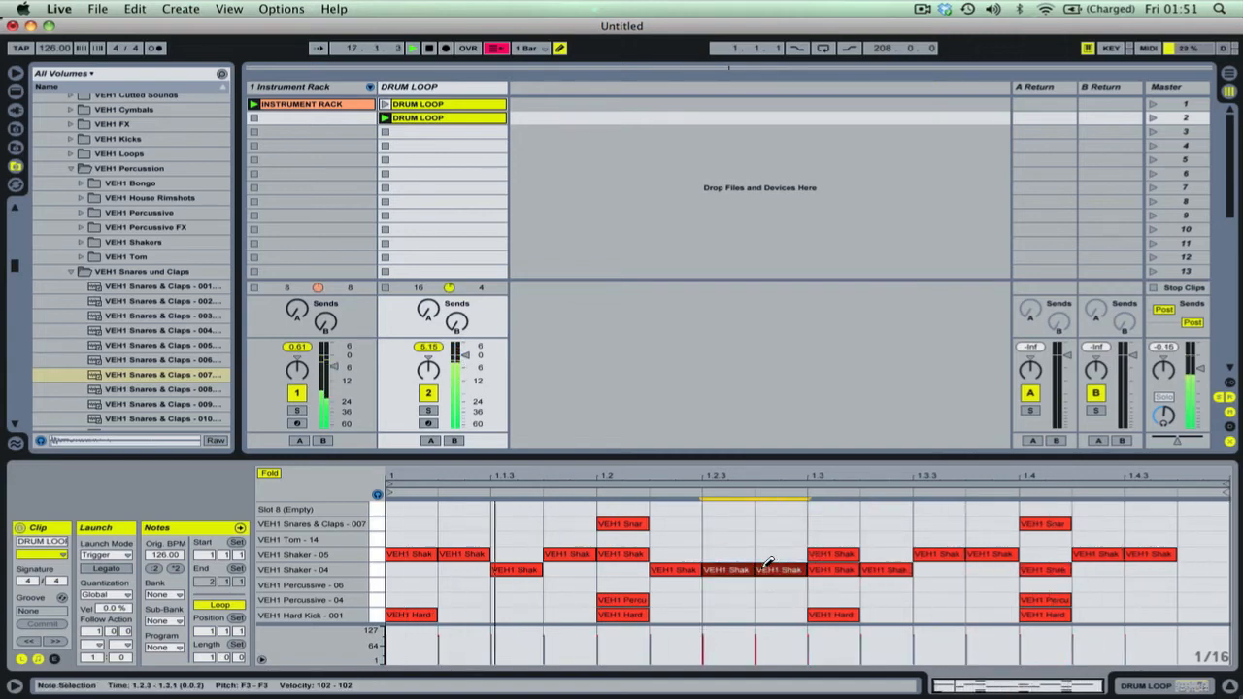
{"action": "left_click", "coordinate": [779, 553]}
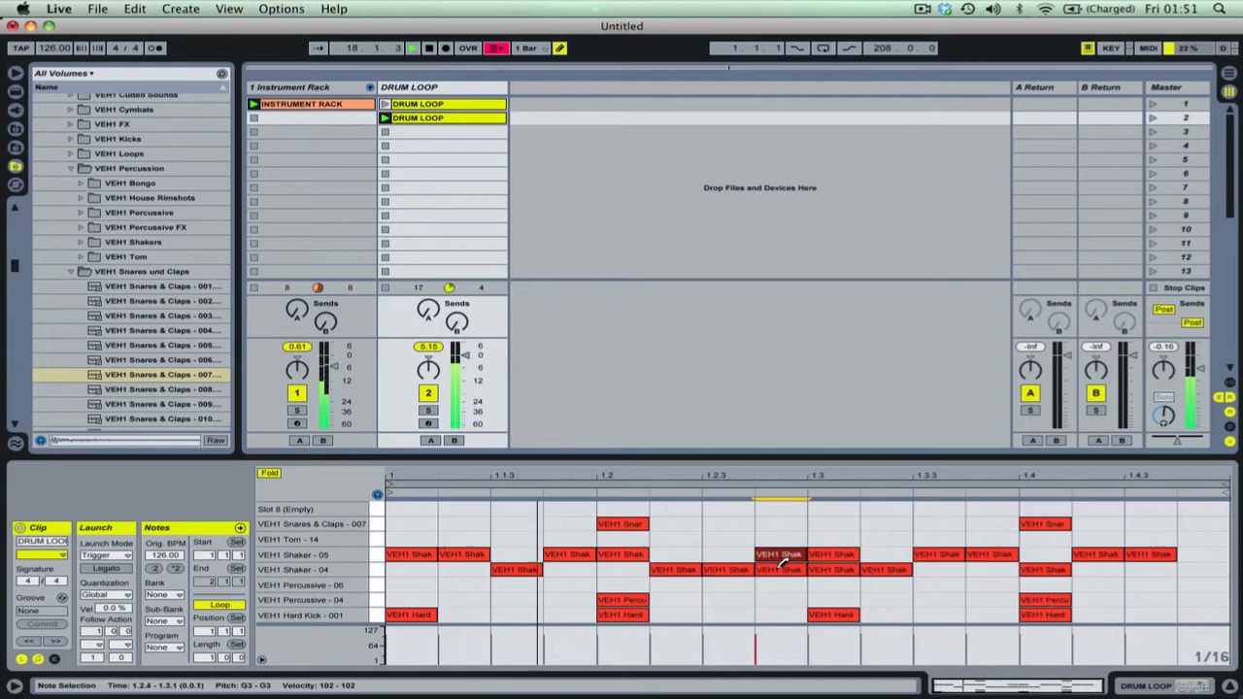
{"action": "left_click", "coordinate": [793, 568]}
{"action": "left_click", "coordinate": [802, 568]}
{"action": "left_click", "coordinate": [805, 568]}
{"action": "left_click", "coordinate": [824, 568]}
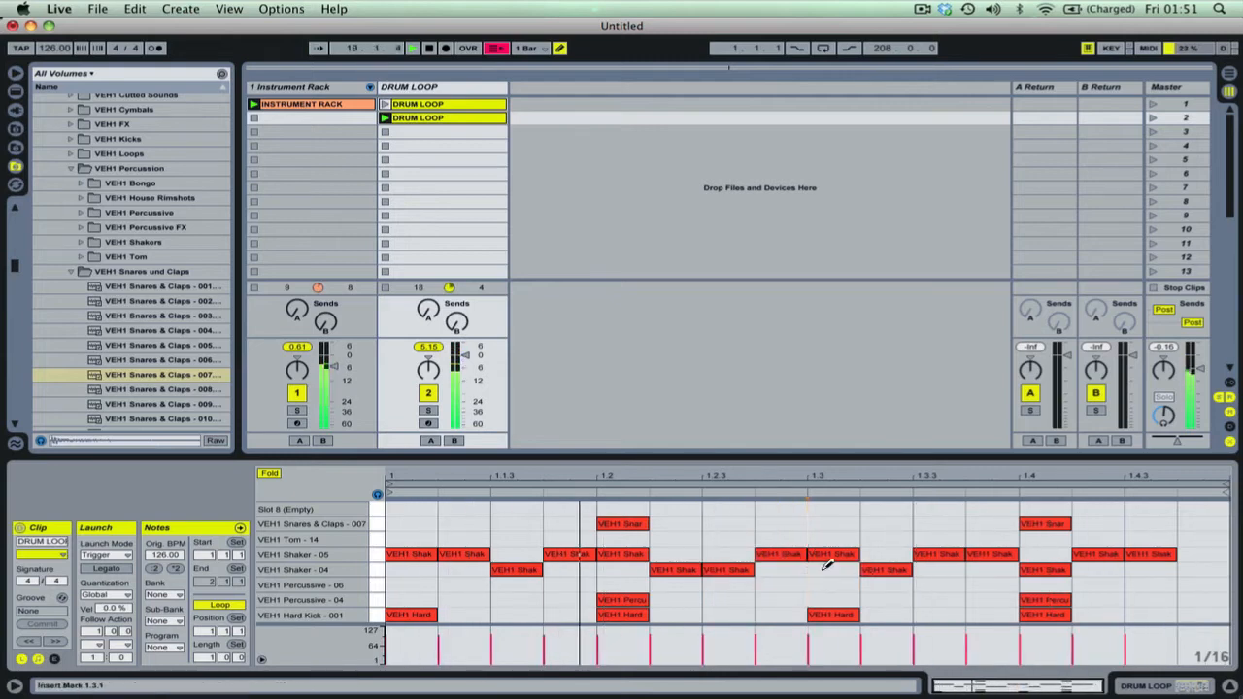
Replace the VEH1 Shaker - 05 notes at 1.4.2 and 1.4.3 with VEH1 Shaker - 04, and add a Shaker - 05 note at 1.4.4
{"action": "left_click", "coordinate": [1089, 555]}
{"action": "left_click", "coordinate": [1096, 568]}
{"action": "left_click", "coordinate": [1143, 554]}
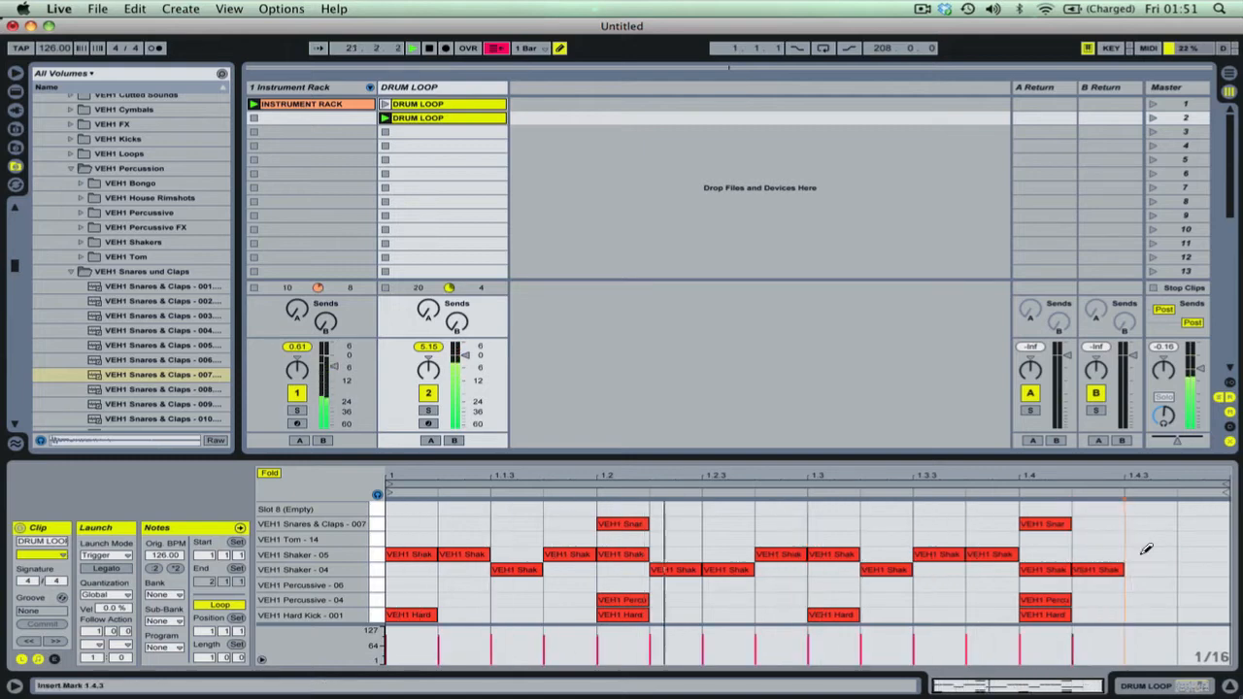
{"action": "left_click", "coordinate": [1148, 568]}
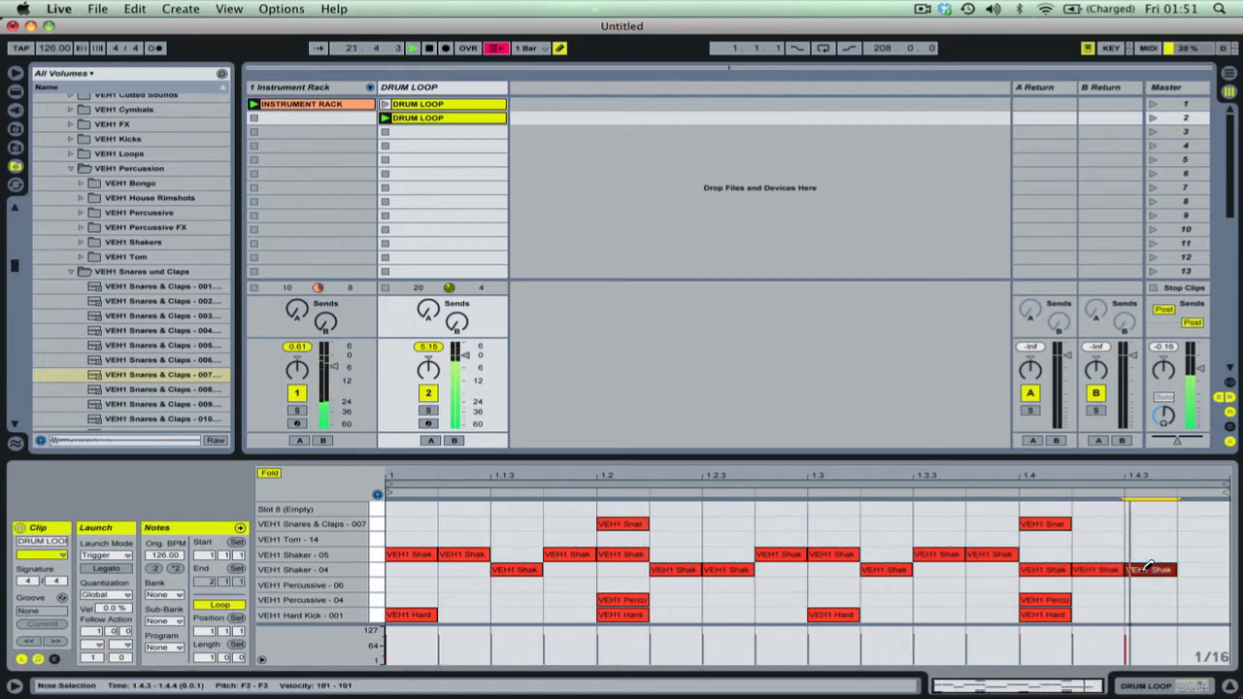
{"action": "left_click", "coordinate": [1194, 554]}
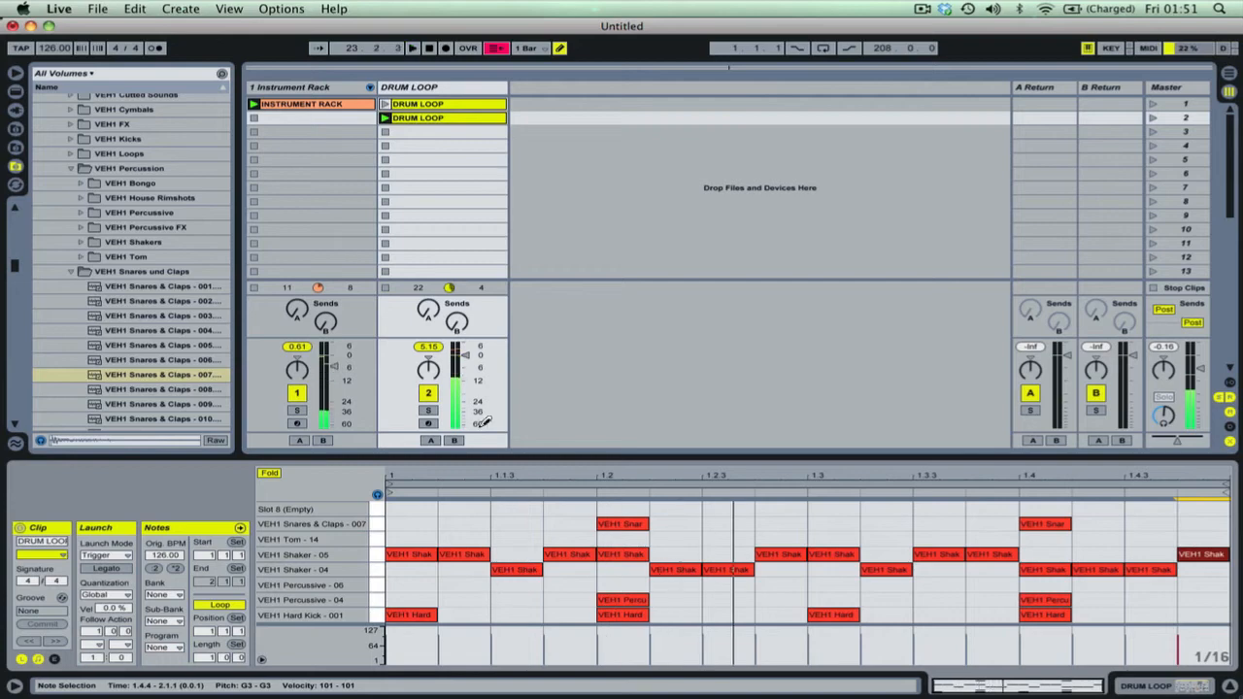
Duplicate the second DRUM LOOP clip four times into scenes 3 to 6 and select the copy in scene 6
{"action": "left_click", "coordinate": [445, 118]}
{"action": "key", "text": "super+d"}
{"action": "key", "text": "super+d"}
{"action": "key", "text": "super+d"}
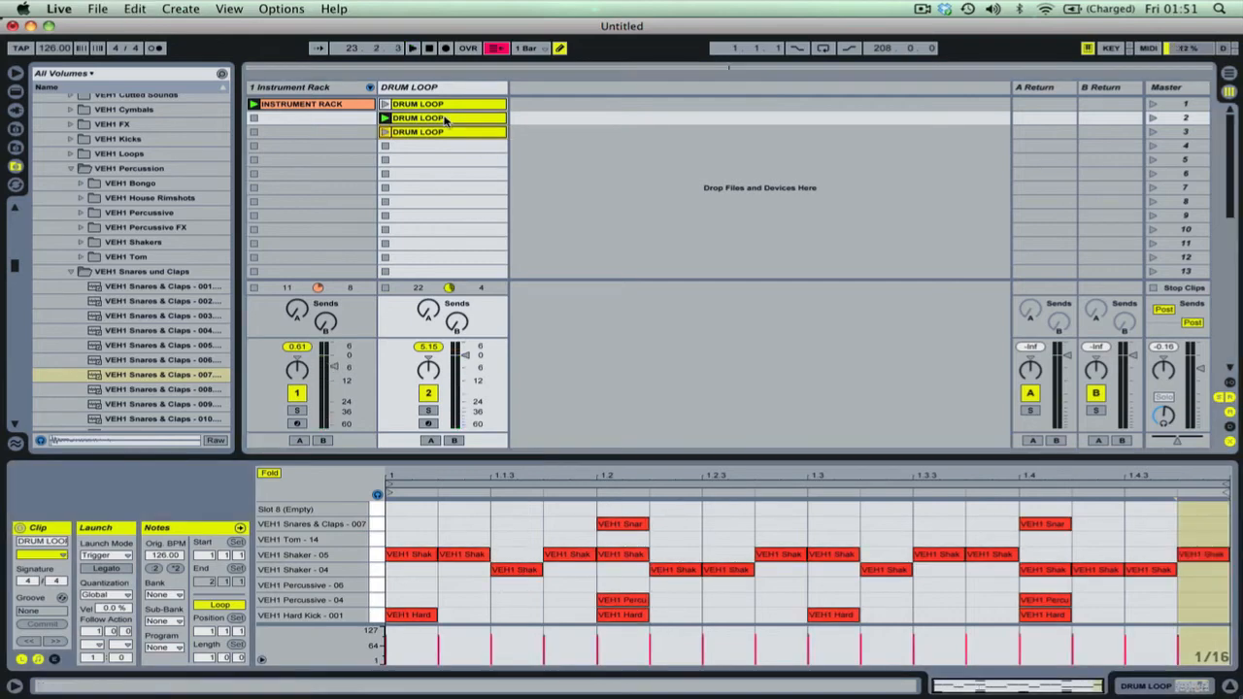
{"action": "key", "text": "super+d"}
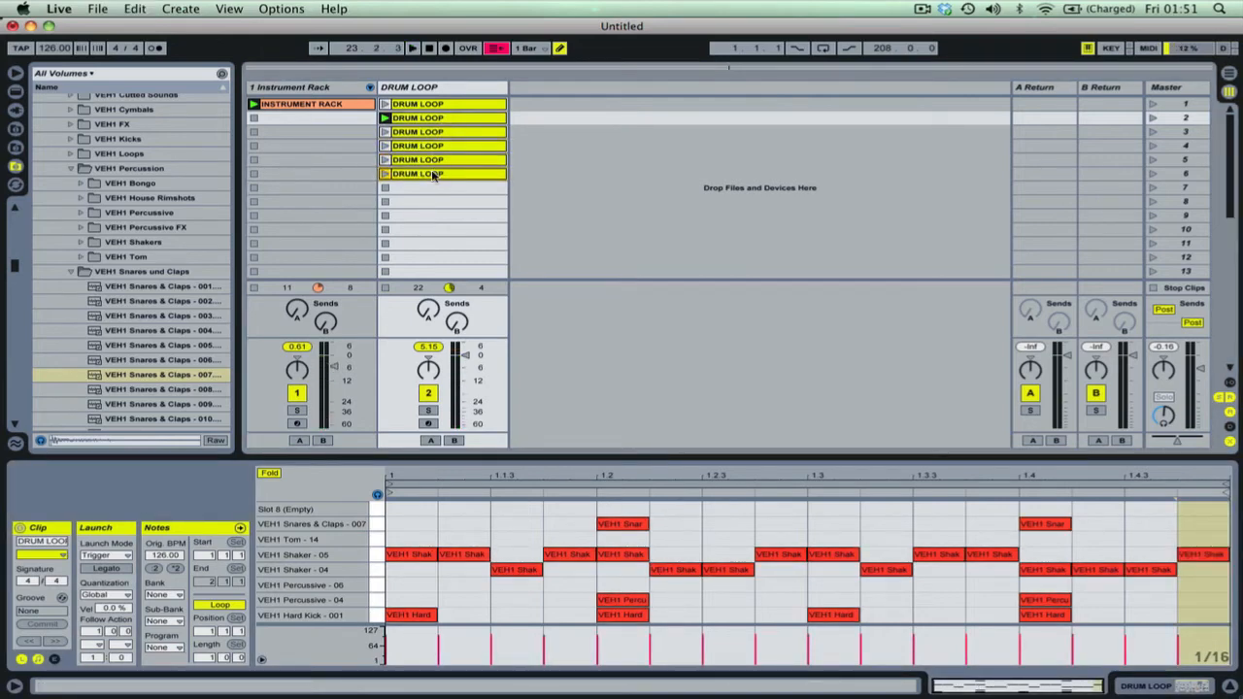
{"action": "left_click", "coordinate": [434, 175]}
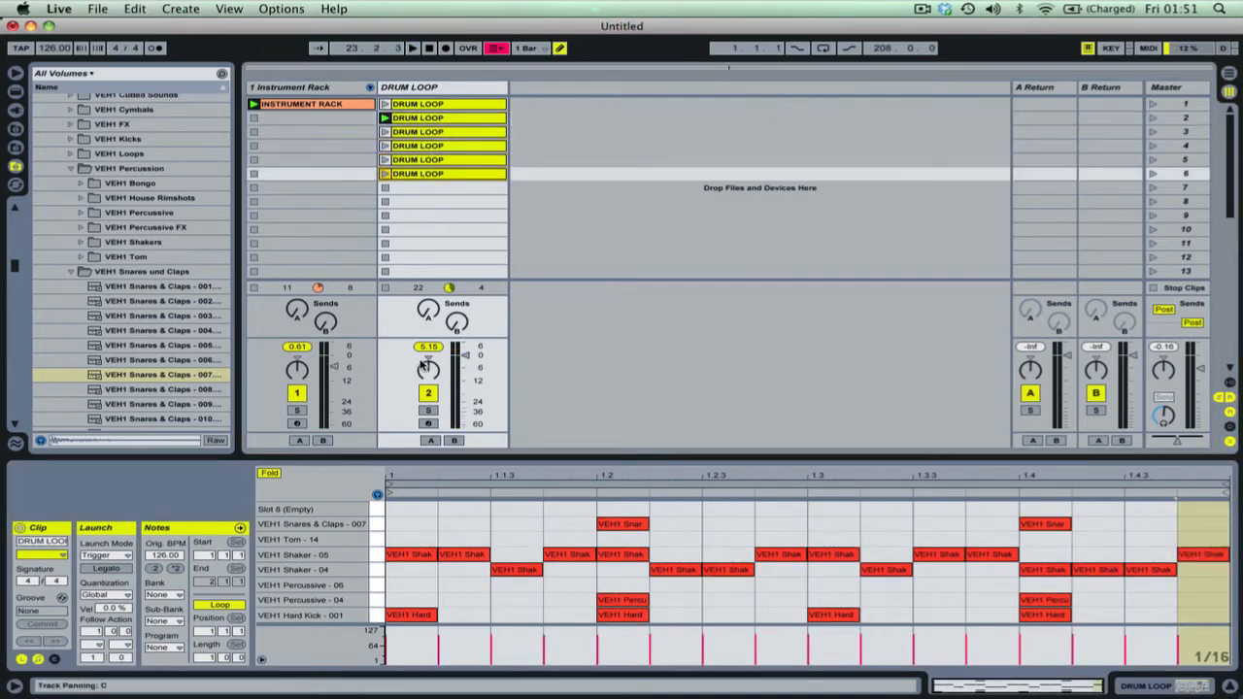
Add VEH1 Percussive - 04 notes at 1.1.2, 1.2.3 and 1.3.2, and lower the DRUM LOOP track's volume
{"action": "left_click", "coordinate": [462, 599]}
{"action": "key", "text": "space"}
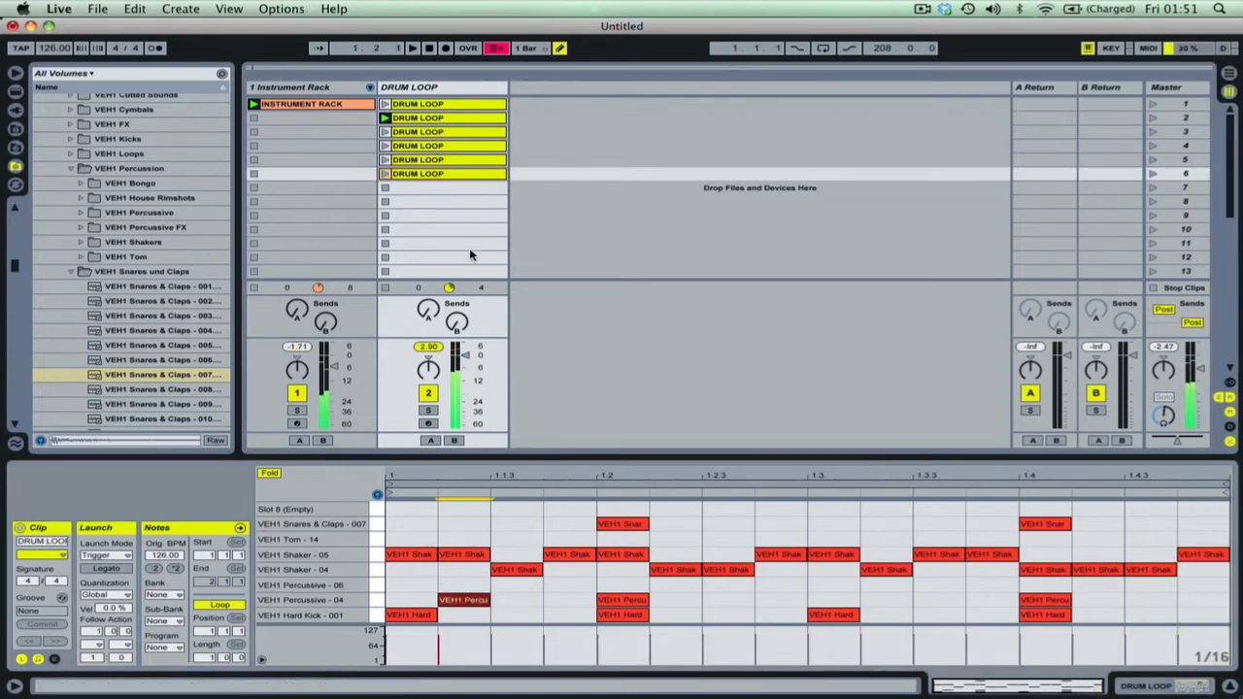
{"action": "left_click_drag", "start_coordinate": [466, 356], "coordinate": [466, 368]}
{"action": "key", "text": "space"}
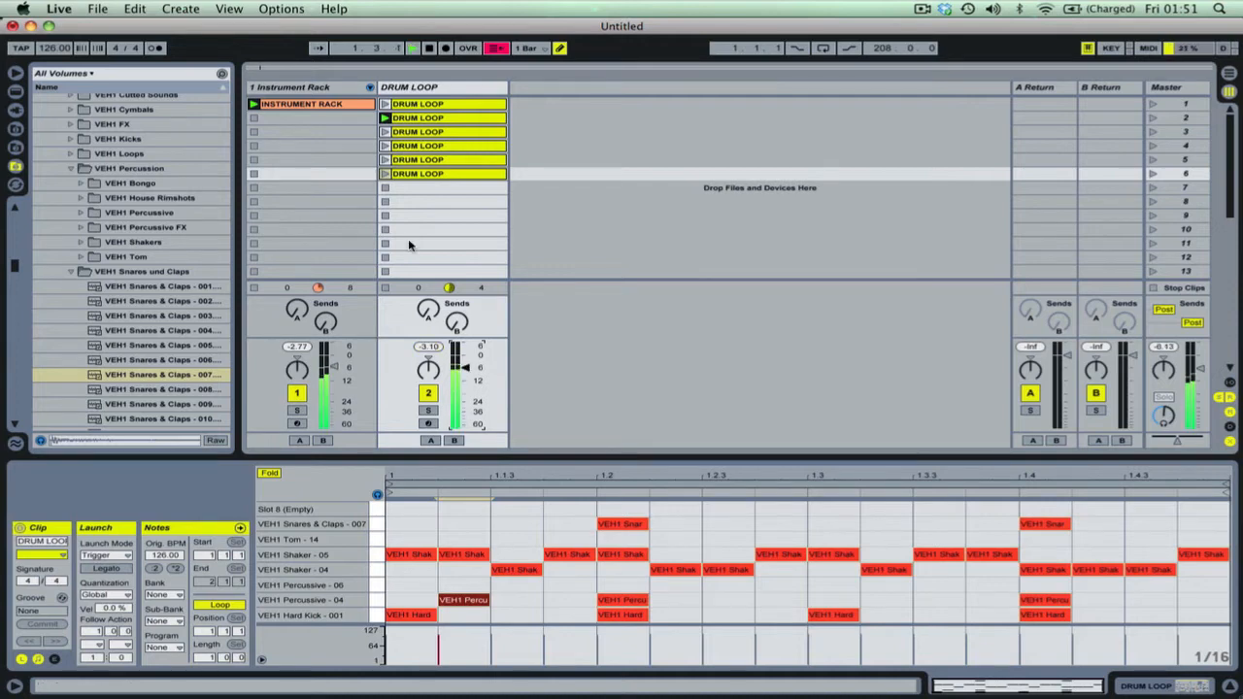
{"action": "left_click", "coordinate": [743, 600]}
{"action": "left_click", "coordinate": [885, 600]}
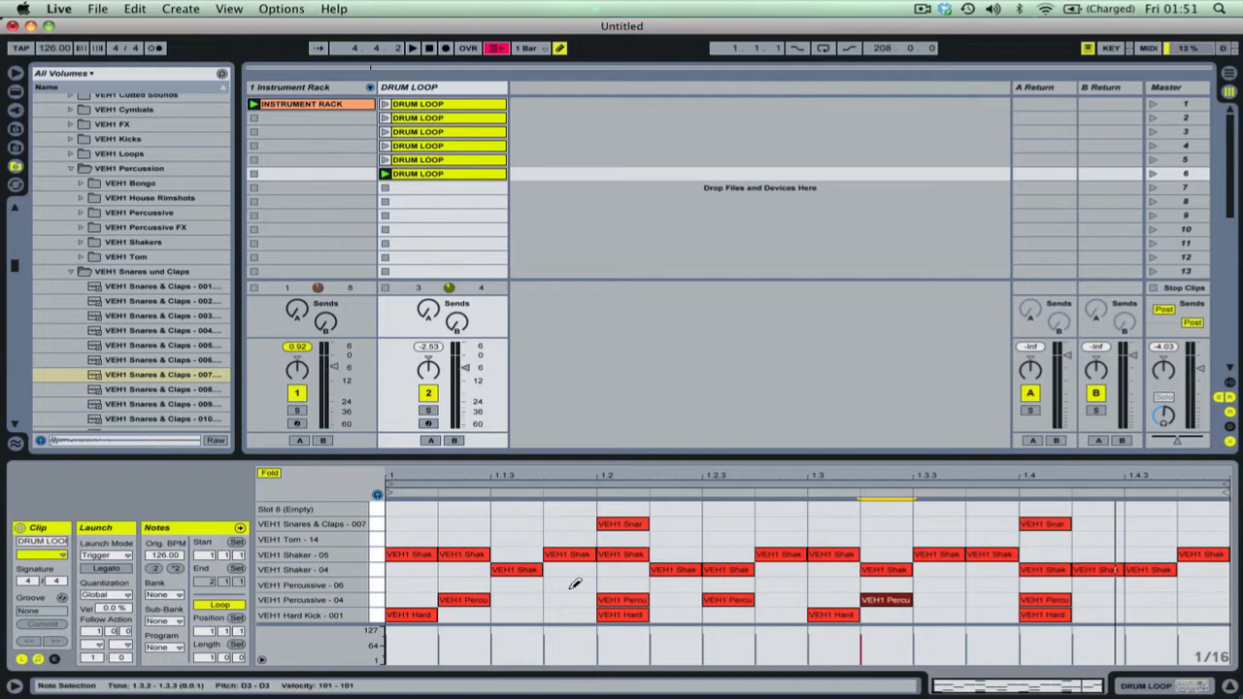
Duplicate the DRUM LOOP clip into scene 7, launch it, and add VEH1 Percussive - 06 notes at 1.1.4 and 1.3.4
{"action": "key", "text": "super+d"}
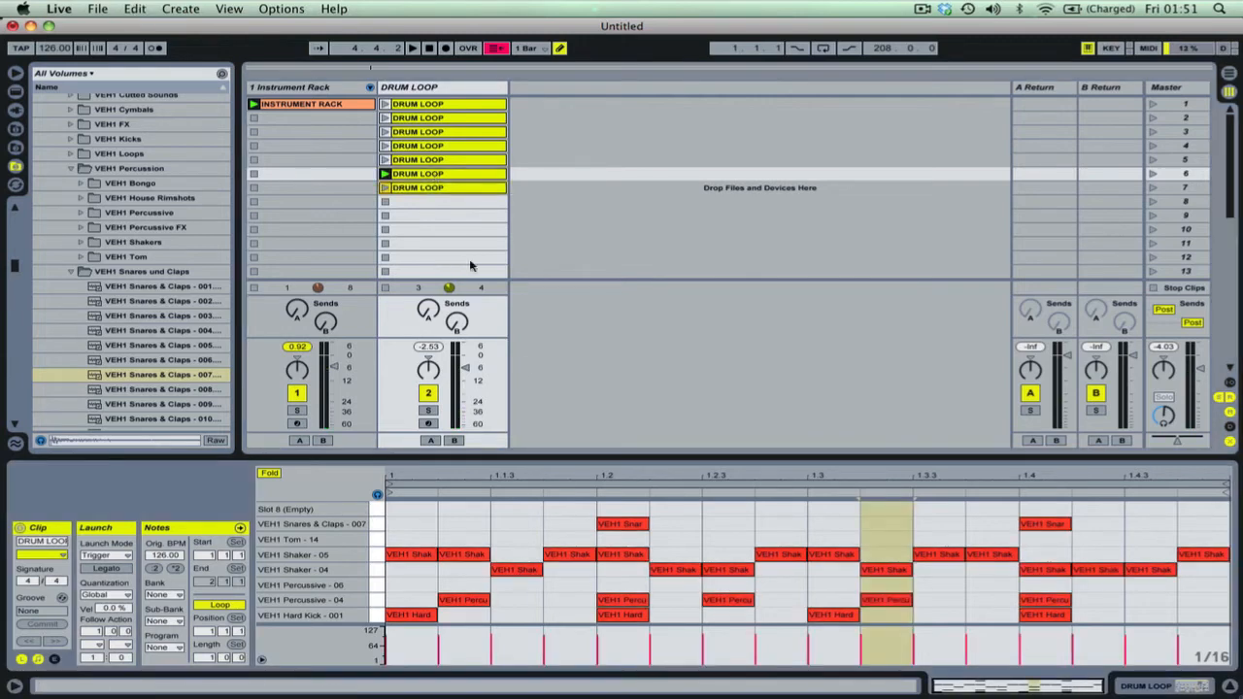
{"action": "left_click", "coordinate": [576, 584]}
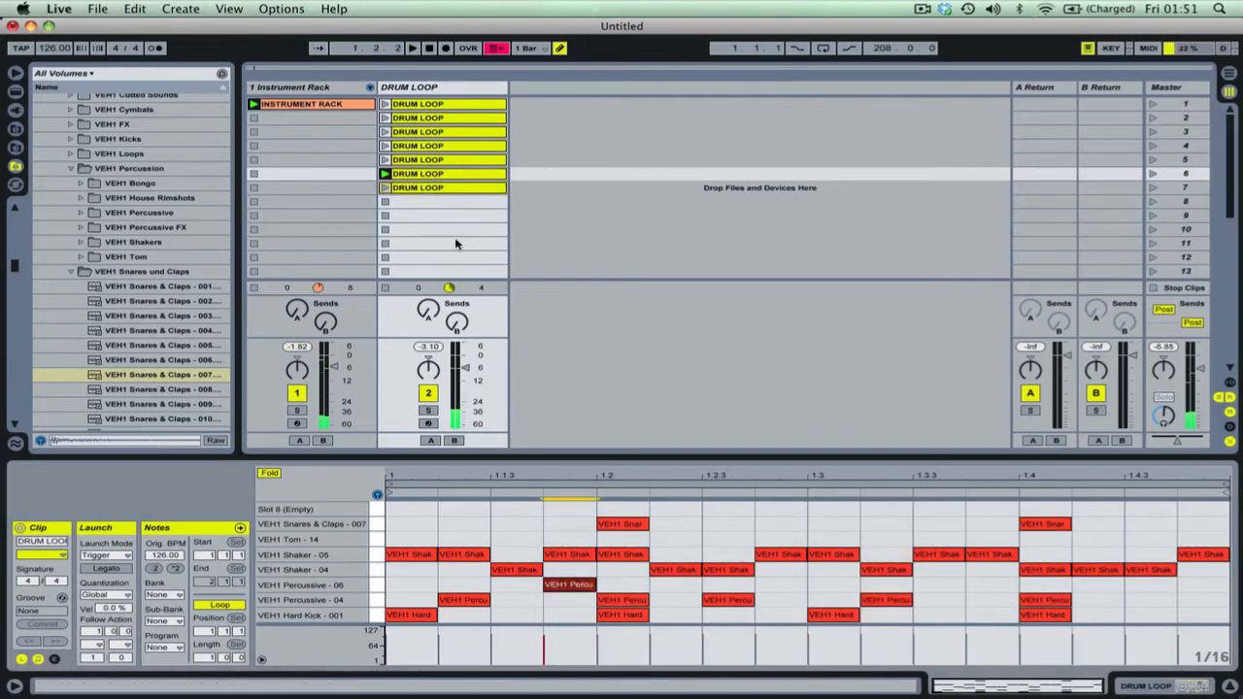
{"action": "left_click", "coordinate": [386, 188]}
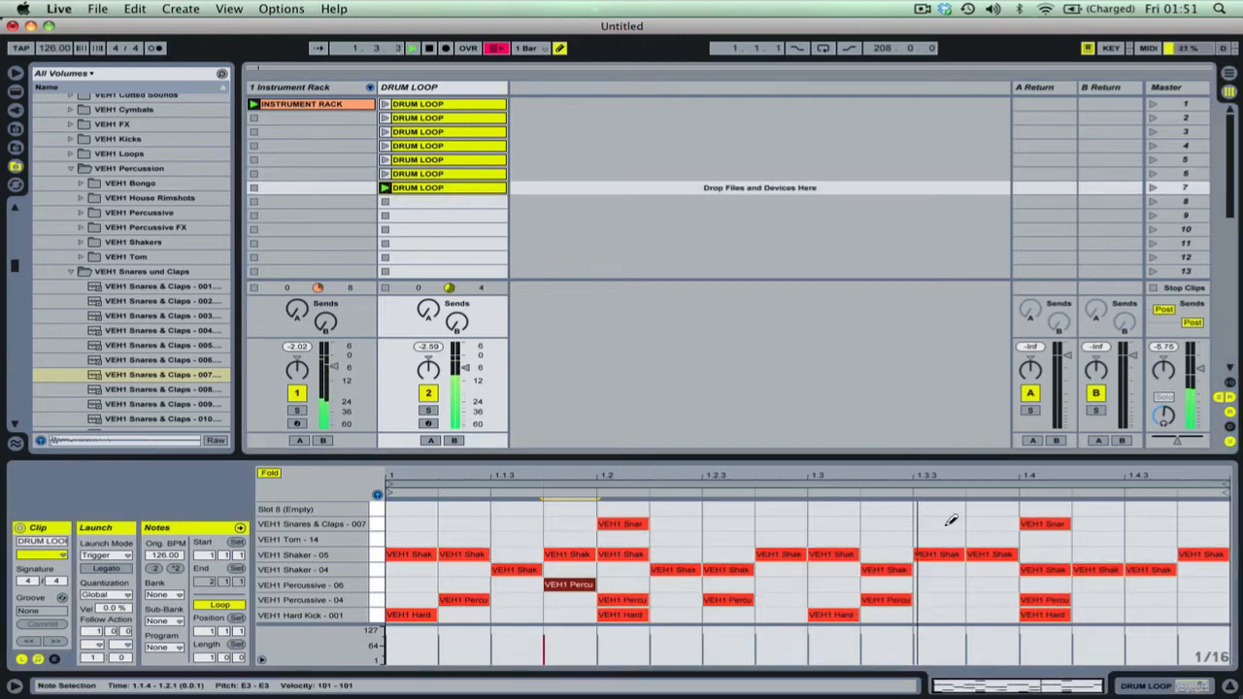
{"action": "left_click", "coordinate": [990, 583]}
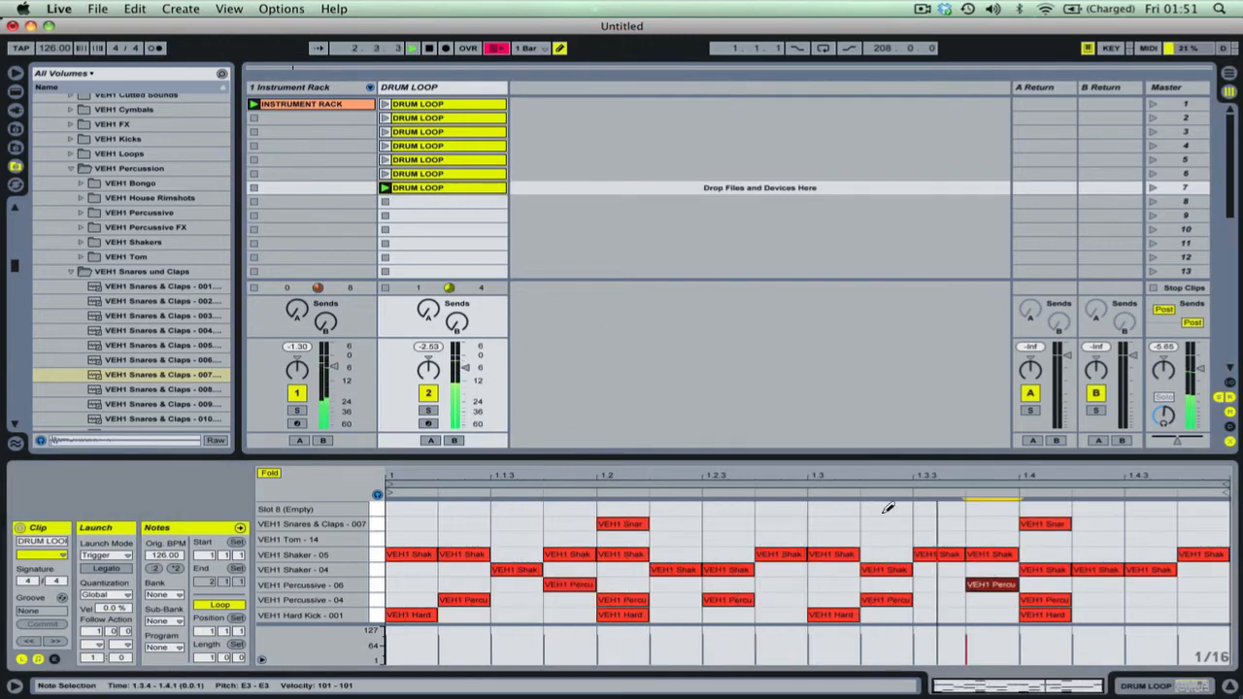
Set the Instrument Rack's Decay Release macro to 2 and fine-tune the DRUM LOOP track's volume
{"action": "double_click", "coordinate": [305, 89]}
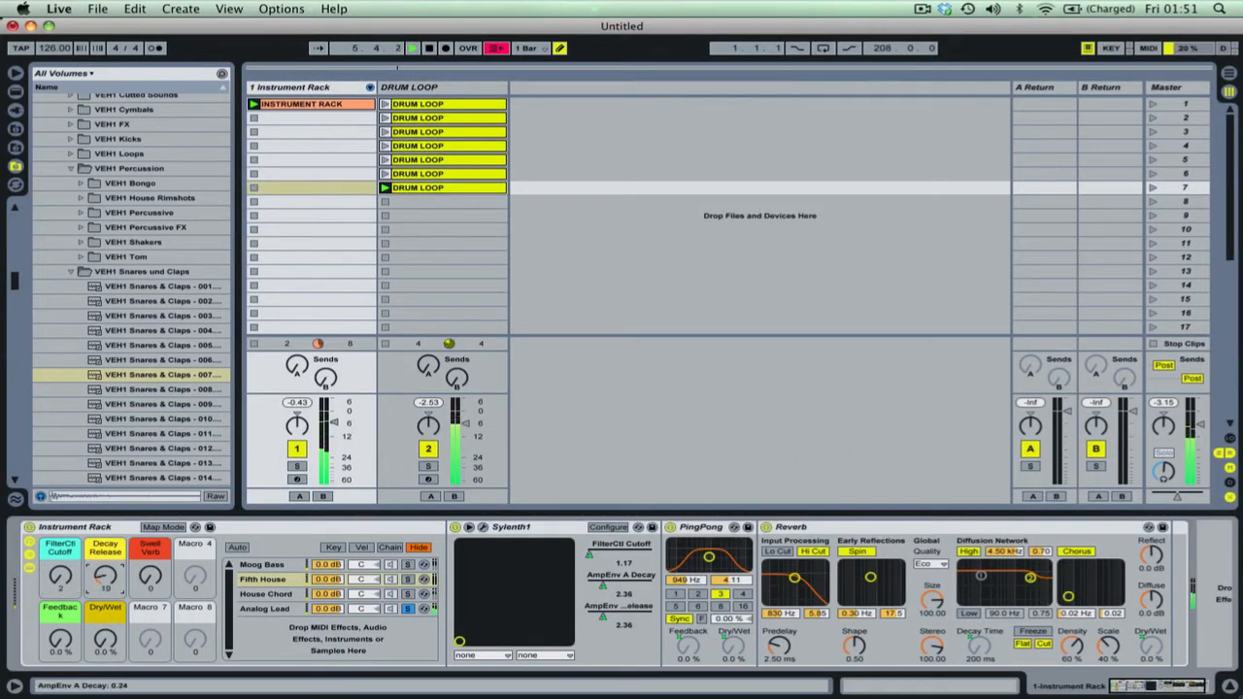
{"action": "left_click_drag", "start_coordinate": [105, 577], "coordinate": [105, 612]}
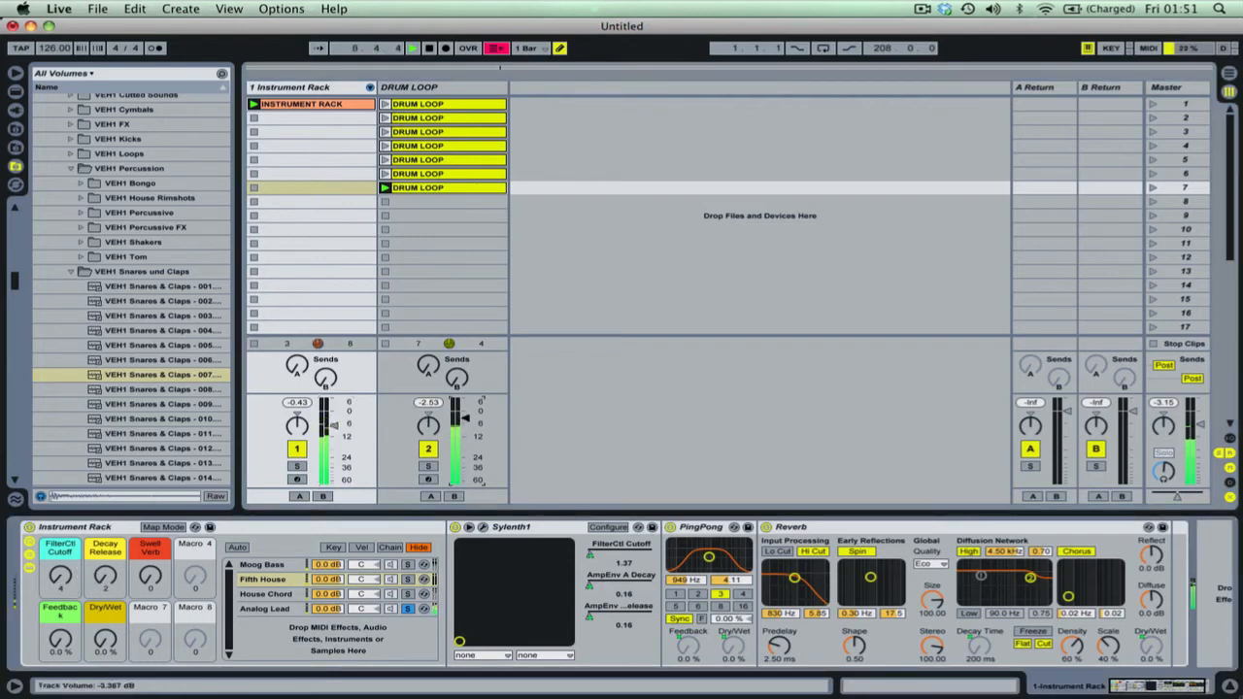
{"action": "left_click_drag", "start_coordinate": [464, 417], "coordinate": [467, 420]}
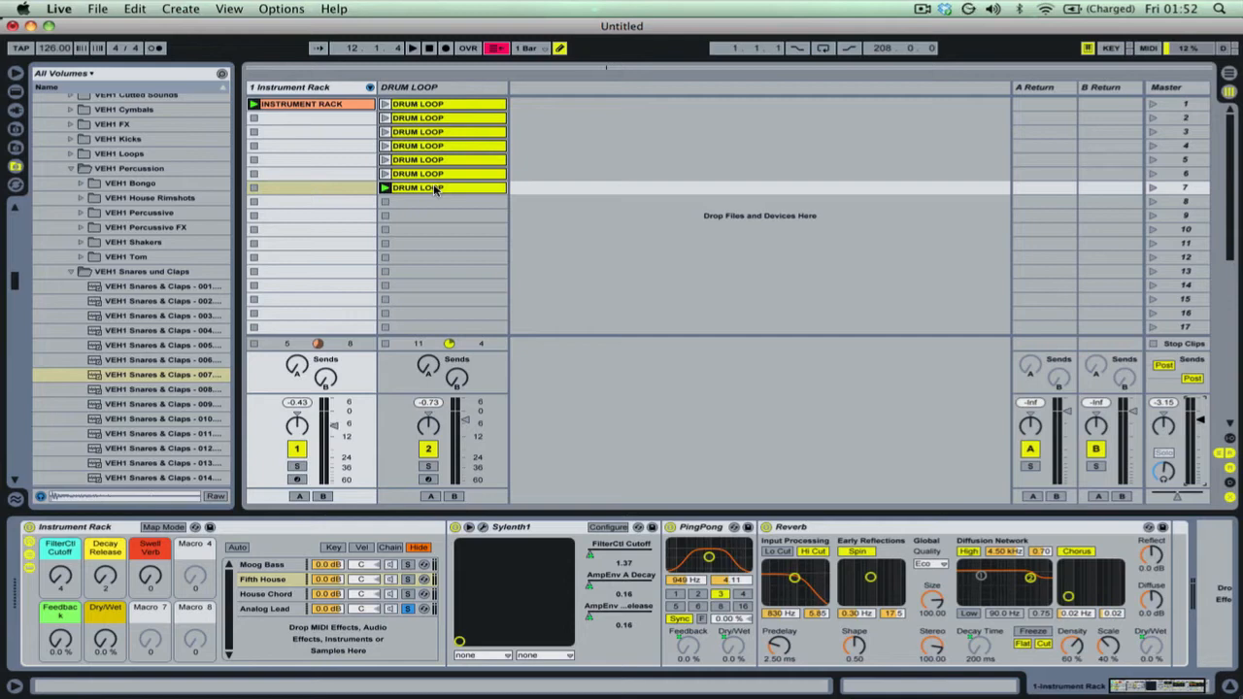
Compare the Session View with the Arrangement View, finishing in the Arrangement View
{"action": "key", "text": "Tab"}
{"action": "key", "text": "Tab"}
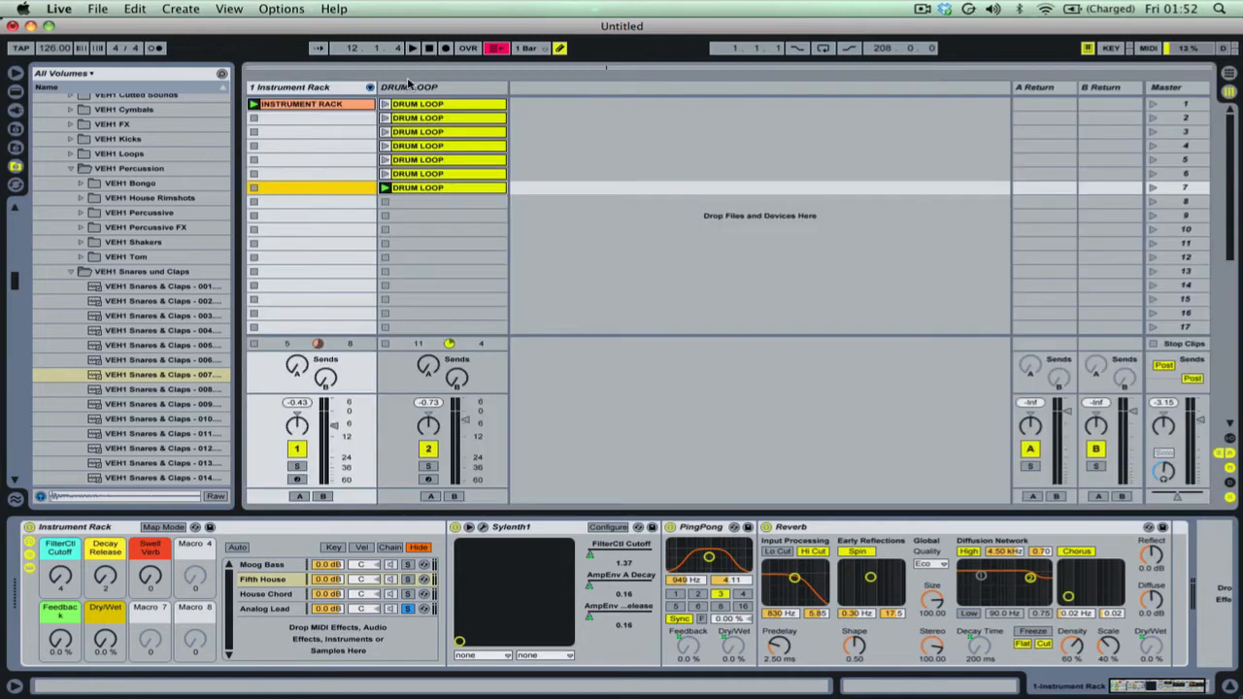
{"action": "left_click", "coordinate": [1228, 75]}
{"action": "left_click", "coordinate": [1228, 90]}
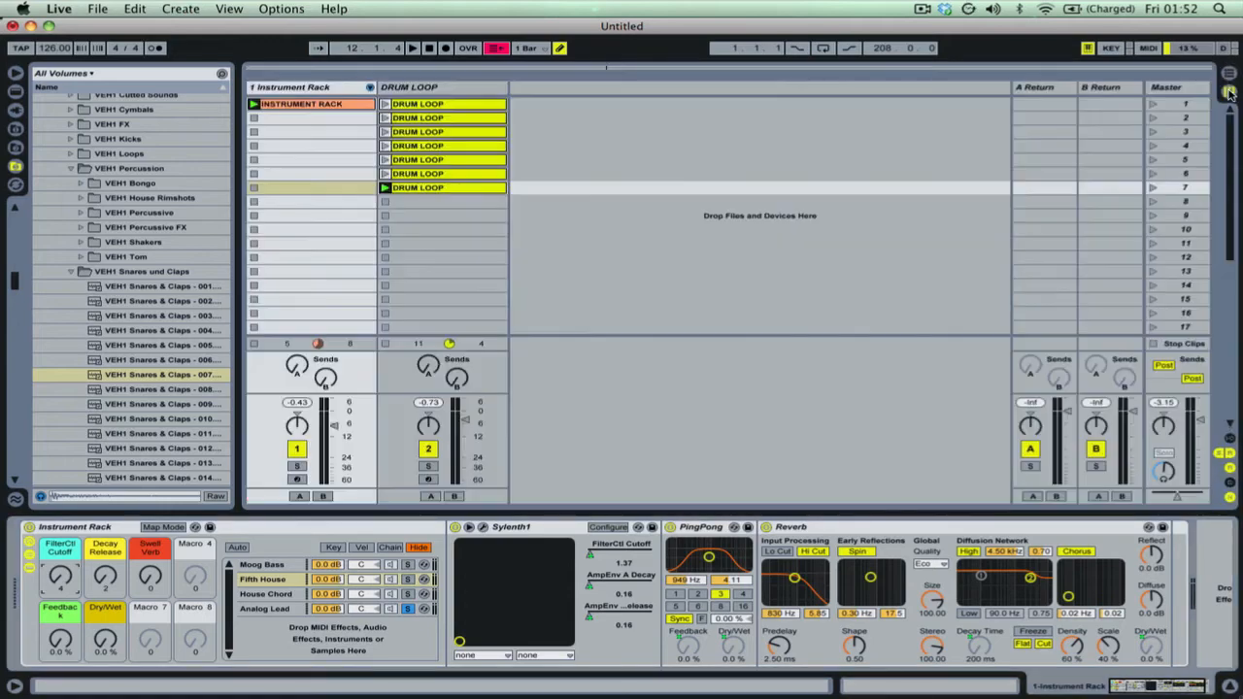
{"action": "left_click", "coordinate": [1229, 76]}
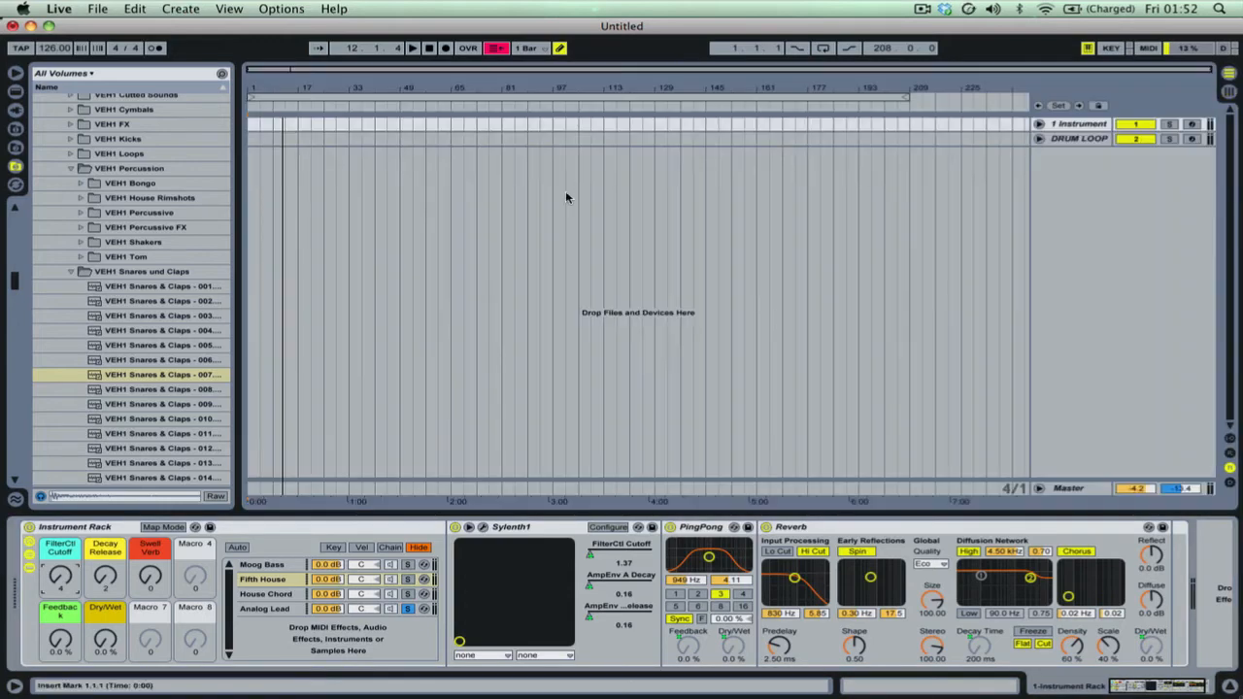
{"action": "key", "text": "Tab"}
{"action": "key", "text": "Tab"}
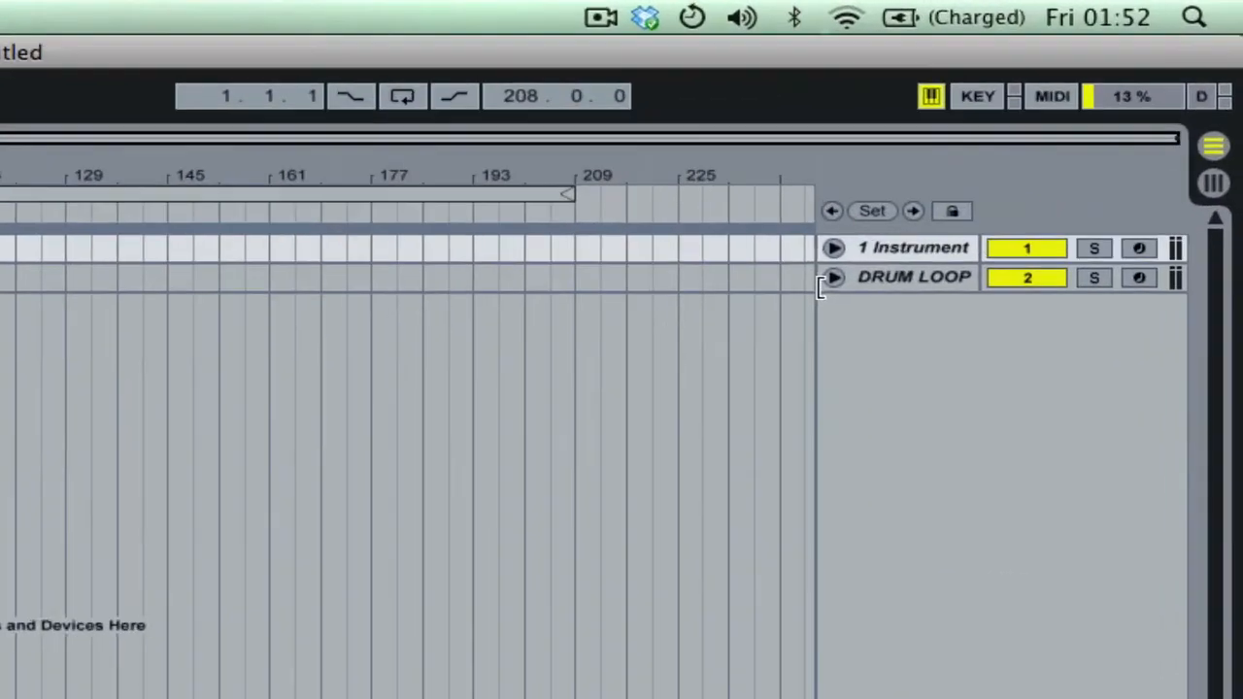
Widen the arrangement's track headers to fit the full track names, select the DRUM LOOP track, and return to the Session View
{"action": "left_click_drag", "start_coordinate": [1034, 142], "coordinate": [976, 142]}
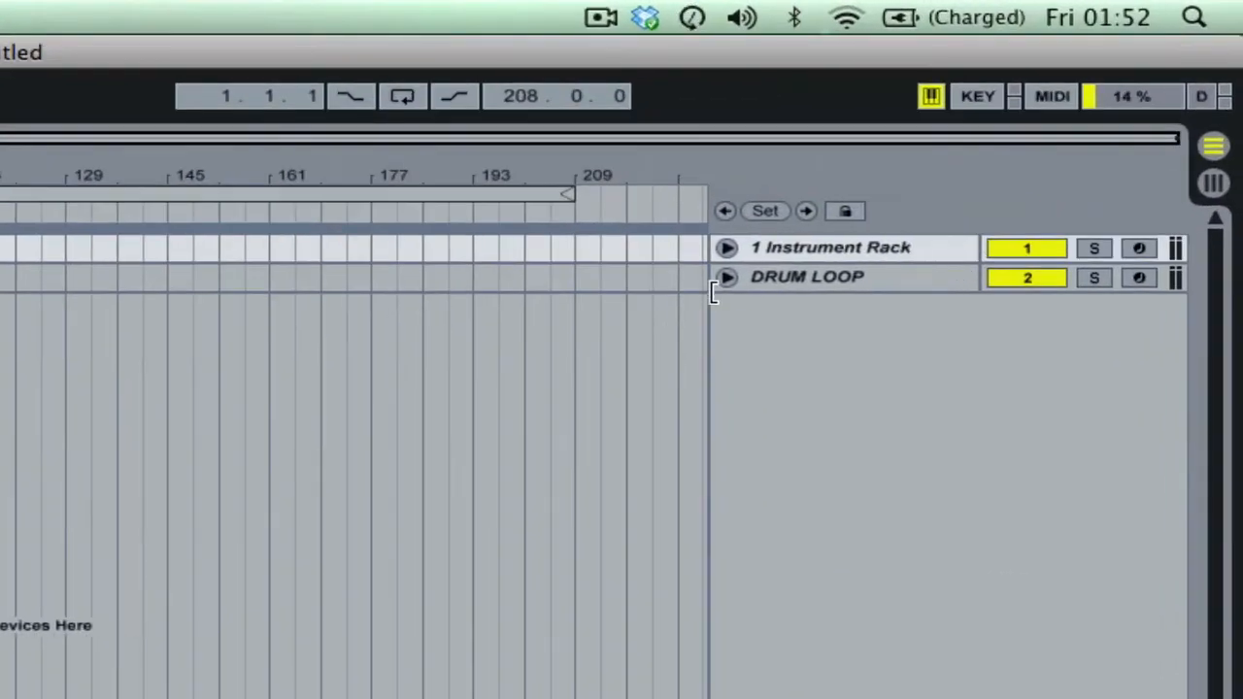
{"action": "left_click", "coordinate": [813, 247]}
{"action": "left_click", "coordinate": [799, 279]}
{"action": "key", "text": "Tab"}
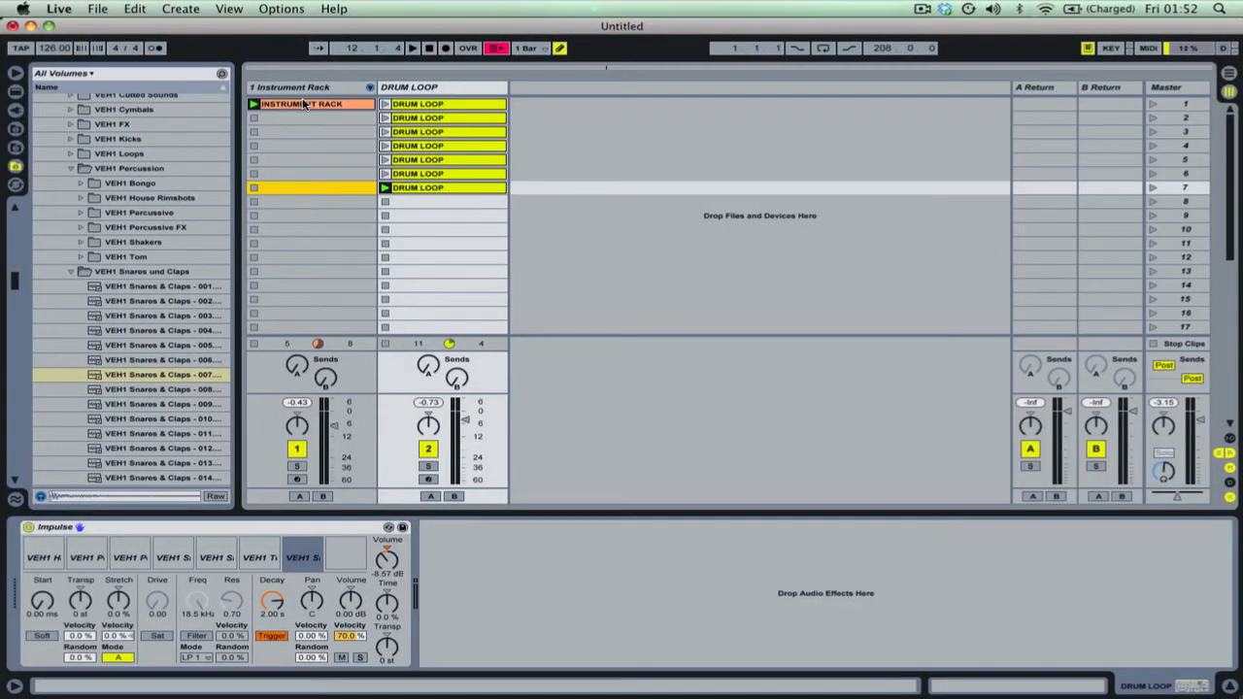
{"action": "left_click", "coordinate": [304, 159]}
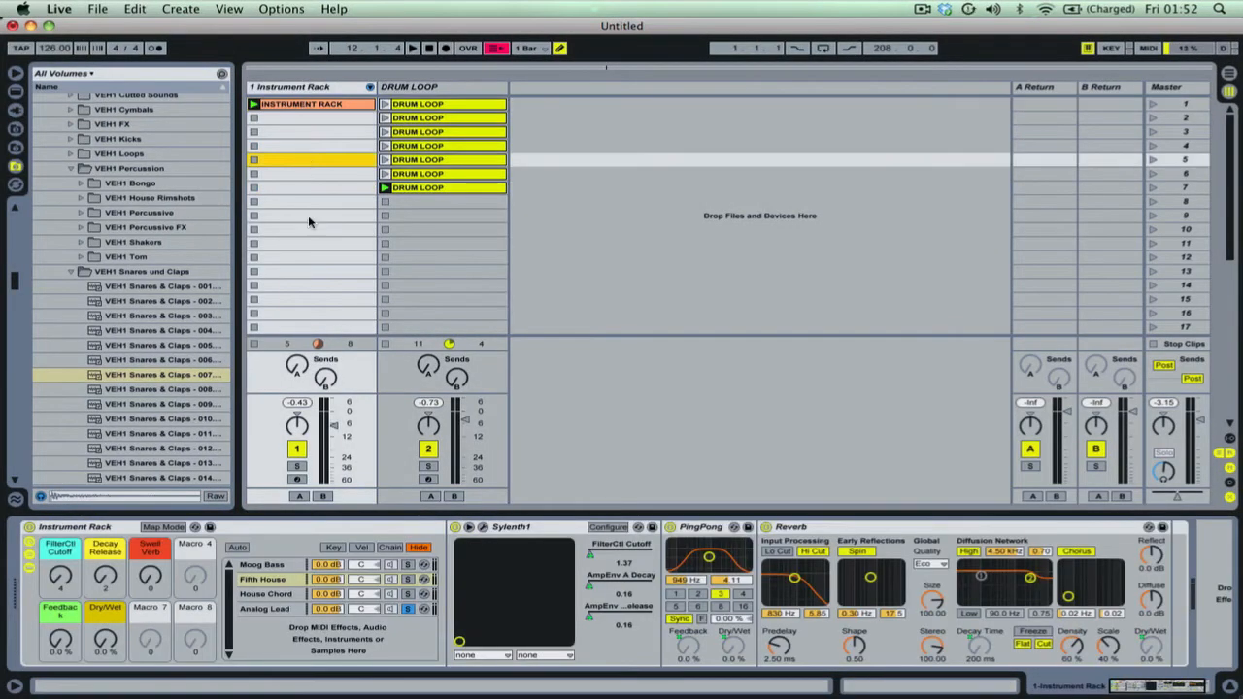
{"action": "left_click", "coordinate": [308, 222]}
{"action": "left_click", "coordinate": [308, 176]}
{"action": "left_click", "coordinate": [308, 144]}
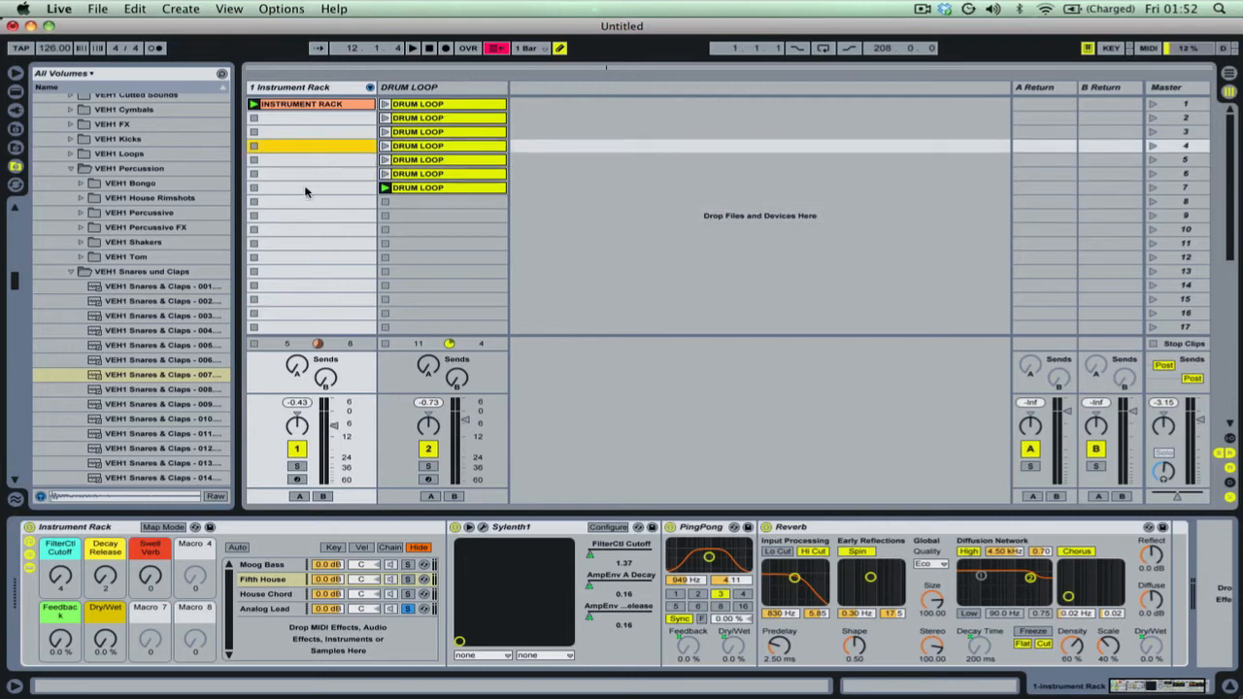
{"action": "left_click", "coordinate": [305, 190]}
{"action": "left_click", "coordinate": [305, 160]}
Copy the INSTRUMENT RACK clip from the Session View to bar 1 of the Instrument Rack track in the Arrangement View
{"action": "left_click", "coordinate": [302, 106]}
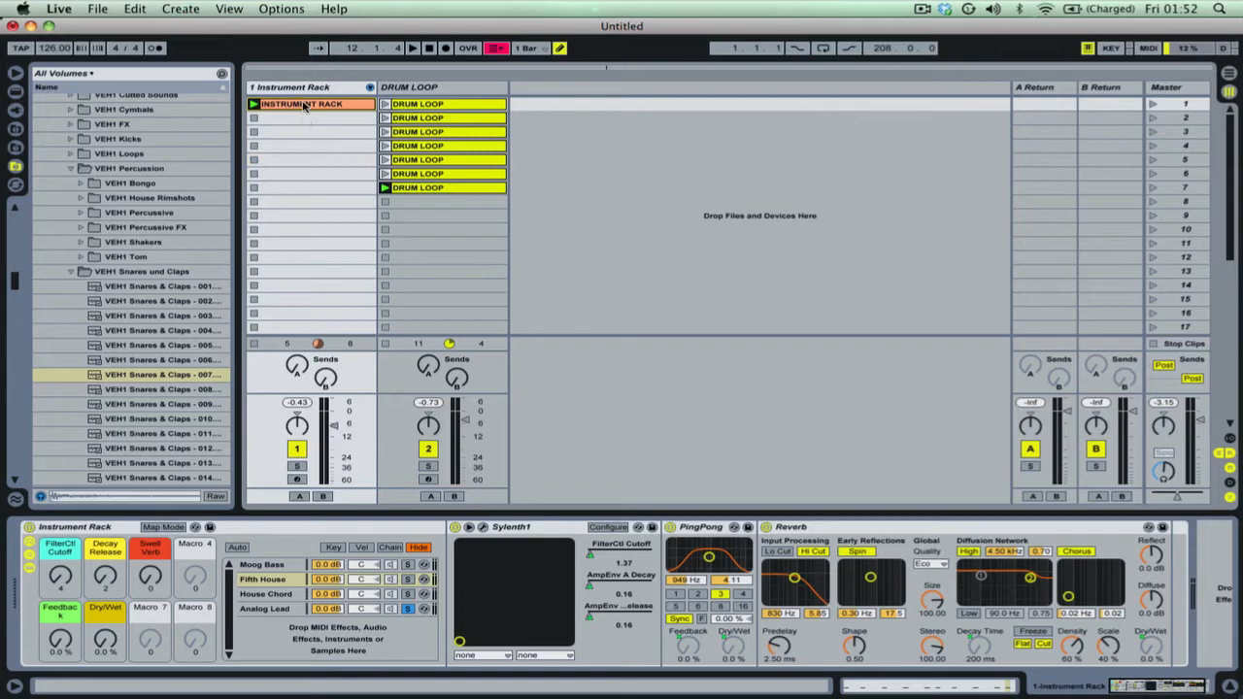
{"action": "key", "text": "Tab"}
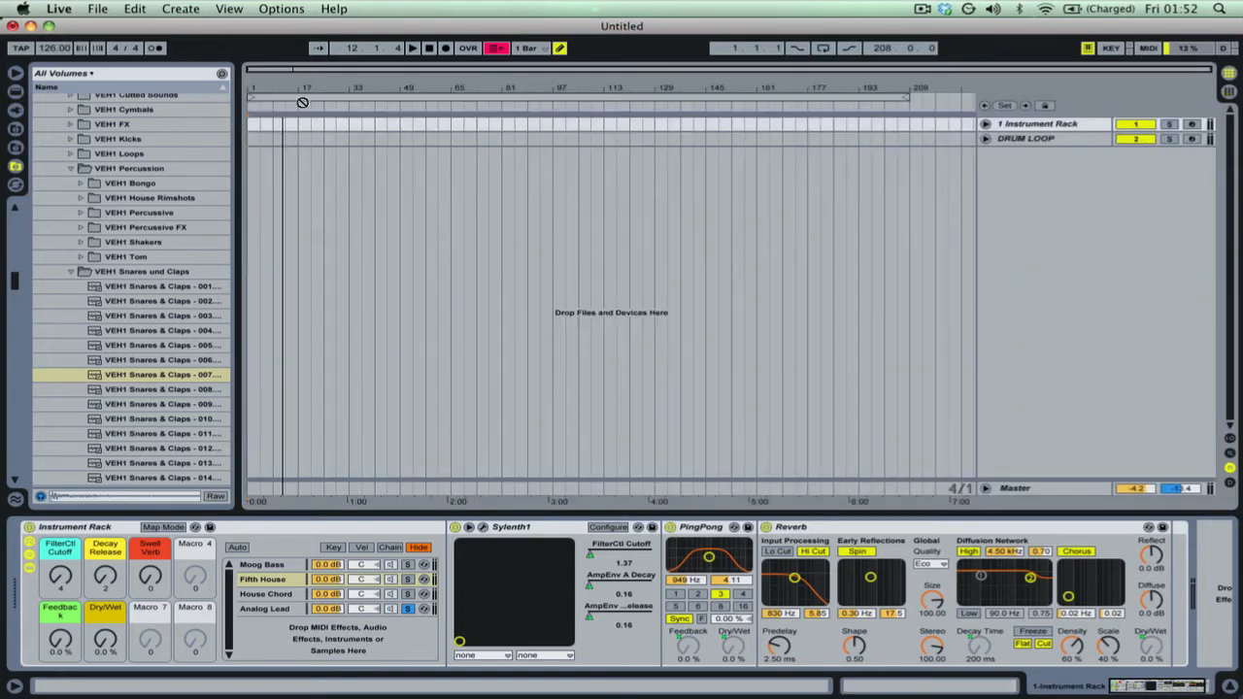
{"action": "mouse_move", "coordinate": [302, 102]}
{"action": "left_mouse_down"}
{"action": "mouse_move", "coordinate": [336, 117]}
{"action": "mouse_move", "coordinate": [257, 124]}
{"action": "left_mouse_up"}
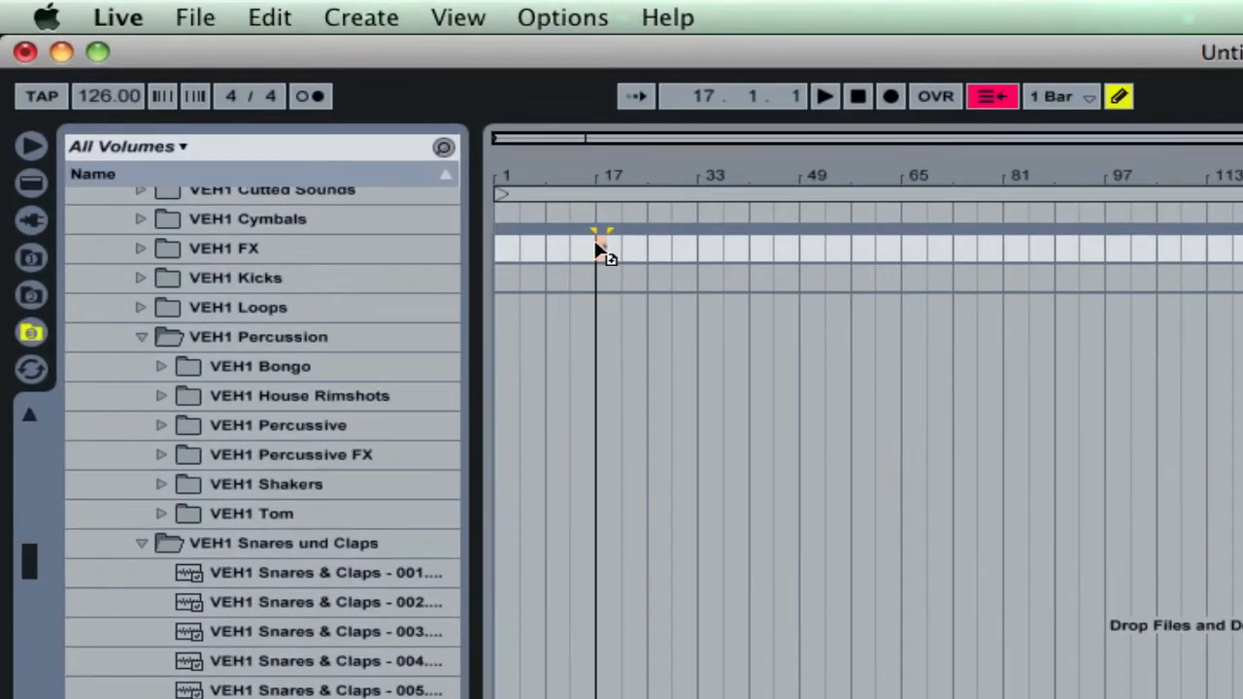
{"action": "left_click_drag", "start_coordinate": [521, 254], "coordinate": [499, 248]}
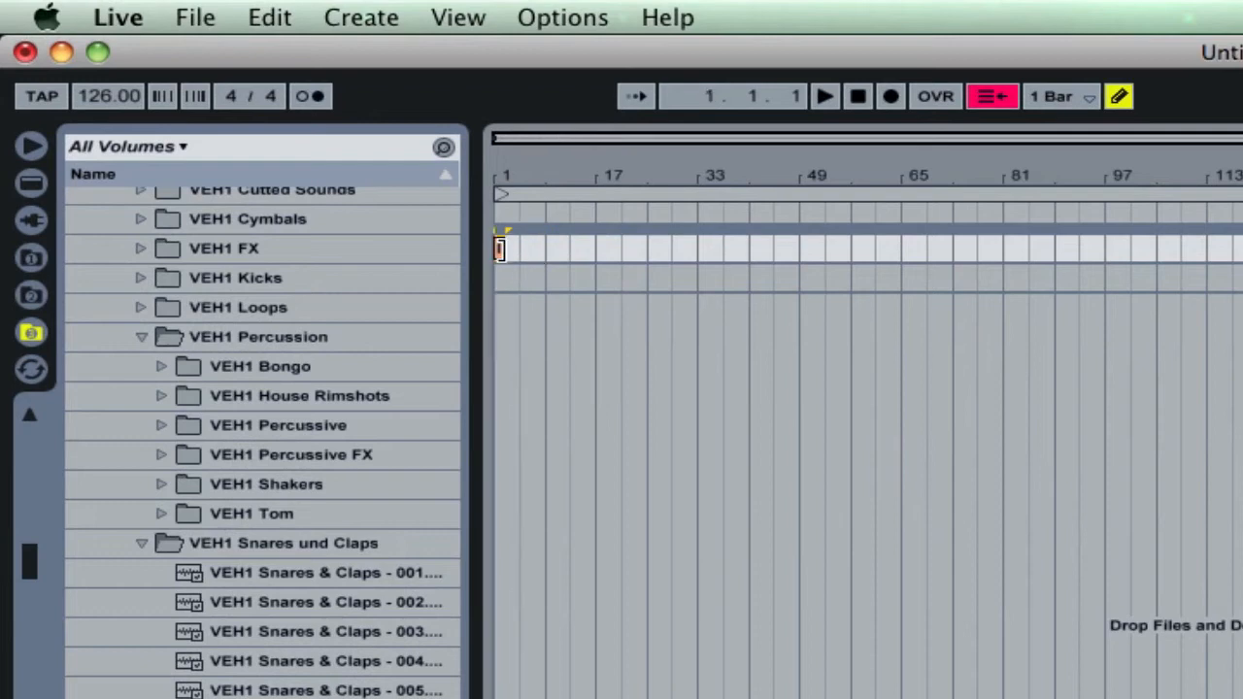
{"action": "left_click_drag", "start_coordinate": [517, 142], "coordinate": [511, 166]}
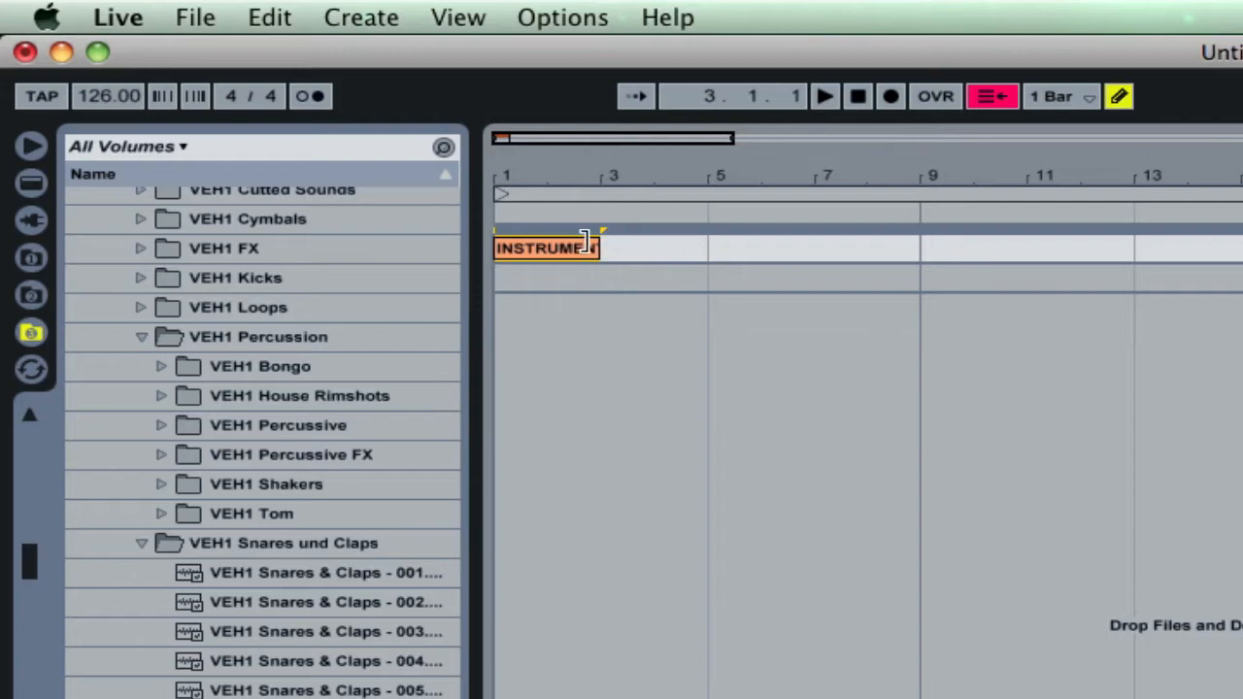
Extend the INSTRUMENT RACK clip in the arrangement so that it loops up to bar 17
{"action": "key", "text": "Tab"}
{"action": "key", "text": "super+alt+m"}
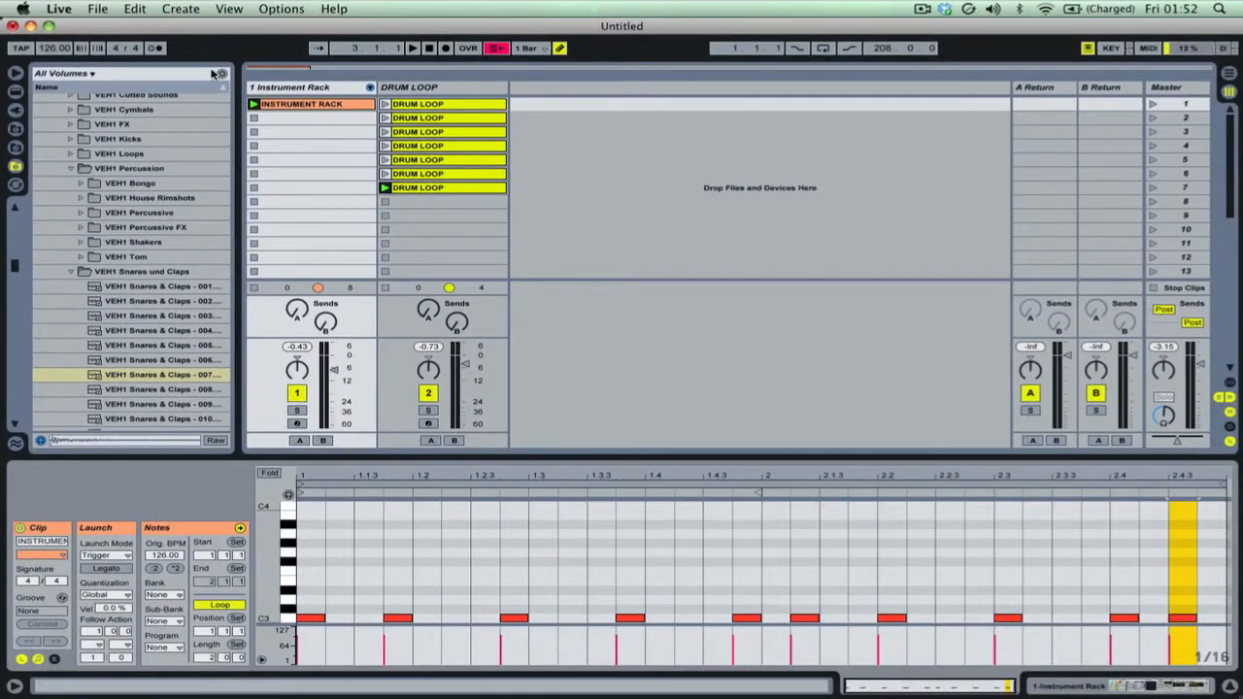
{"action": "key", "text": "Tab"}
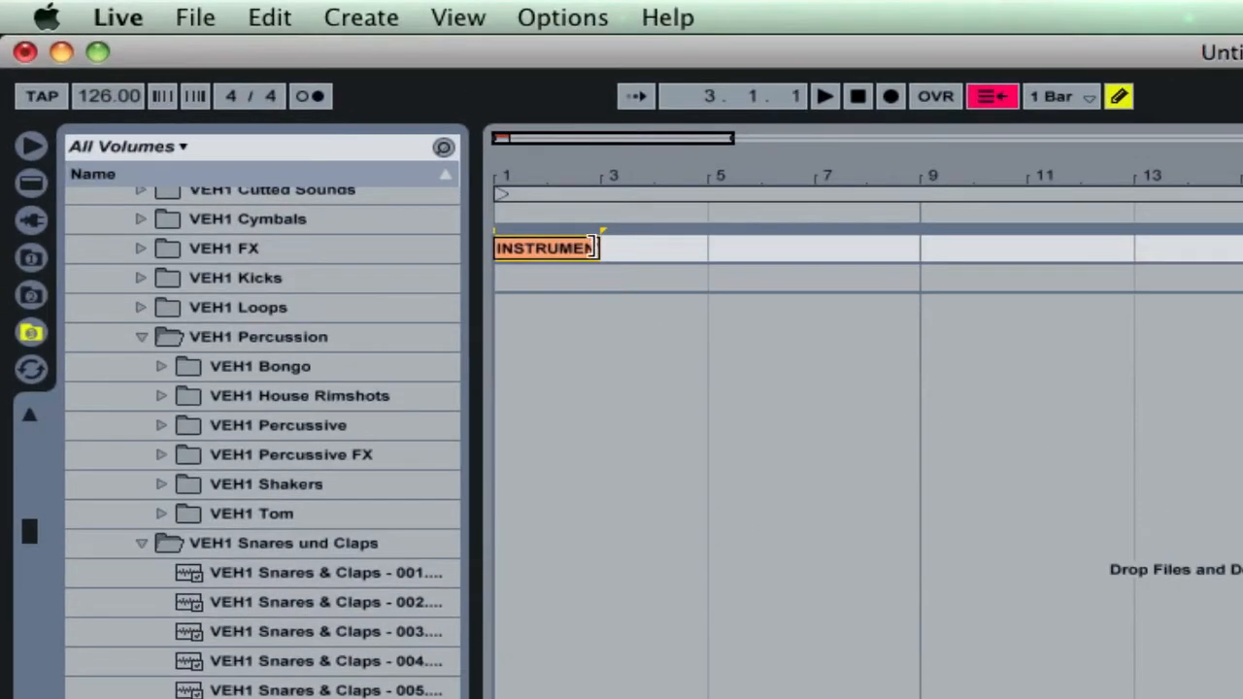
{"action": "left_click_drag", "start_coordinate": [592, 247], "coordinate": [1241, 220]}
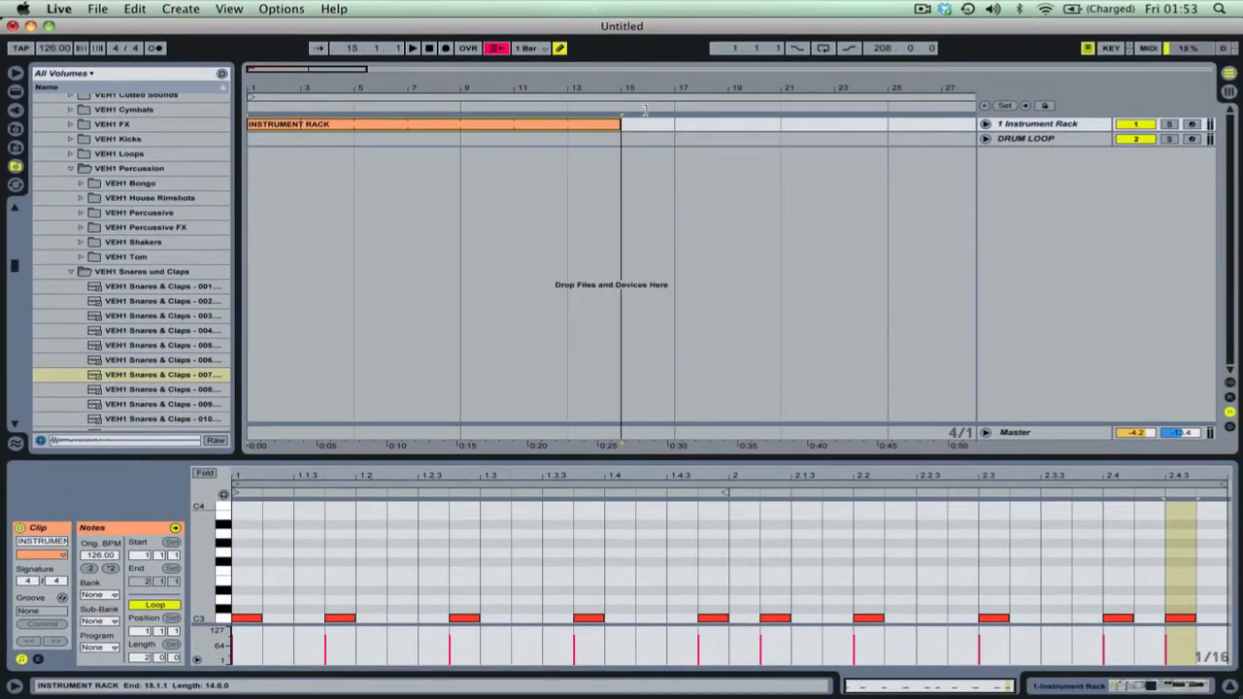
{"action": "left_click_drag", "start_coordinate": [643, 110], "coordinate": [679, 115]}
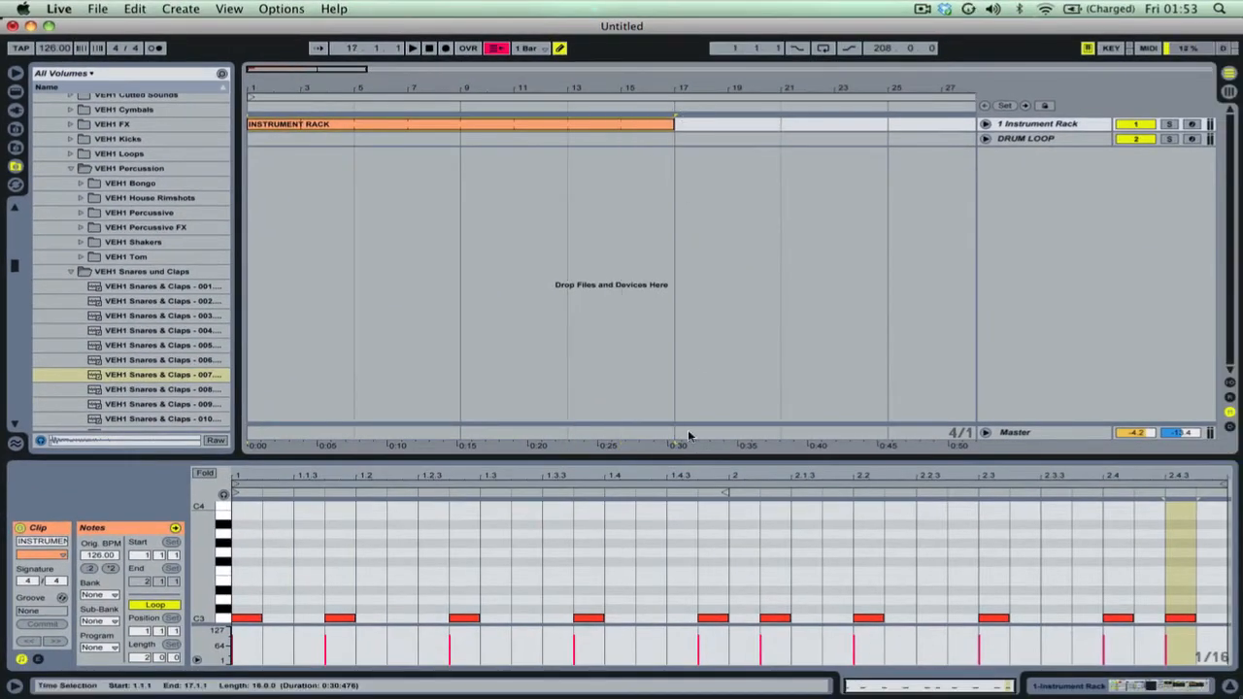
Duplicate the 16-bar INSTRUMENT RACK clip three times in a row, filling the track up to bar 65
{"action": "left_click_drag", "start_coordinate": [307, 70], "coordinate": [376, 71]}
{"action": "key", "text": "super+d"}
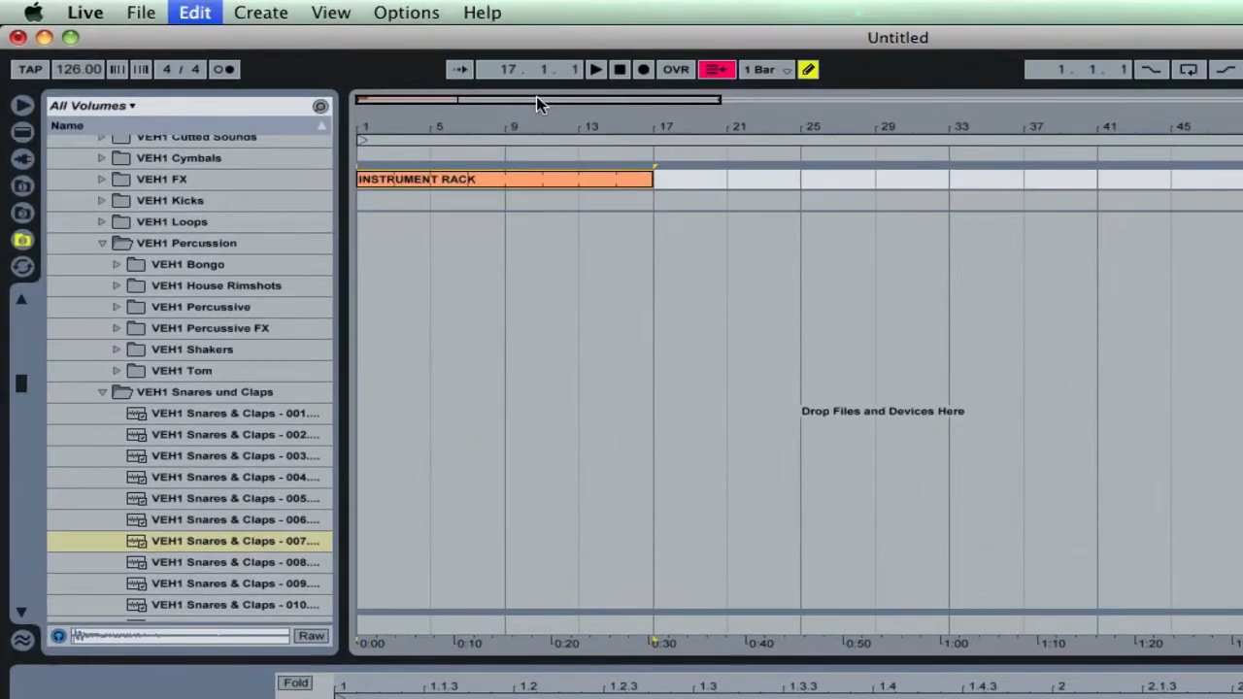
{"action": "right_click", "coordinate": [608, 178]}
{"action": "left_click", "coordinate": [674, 218]}
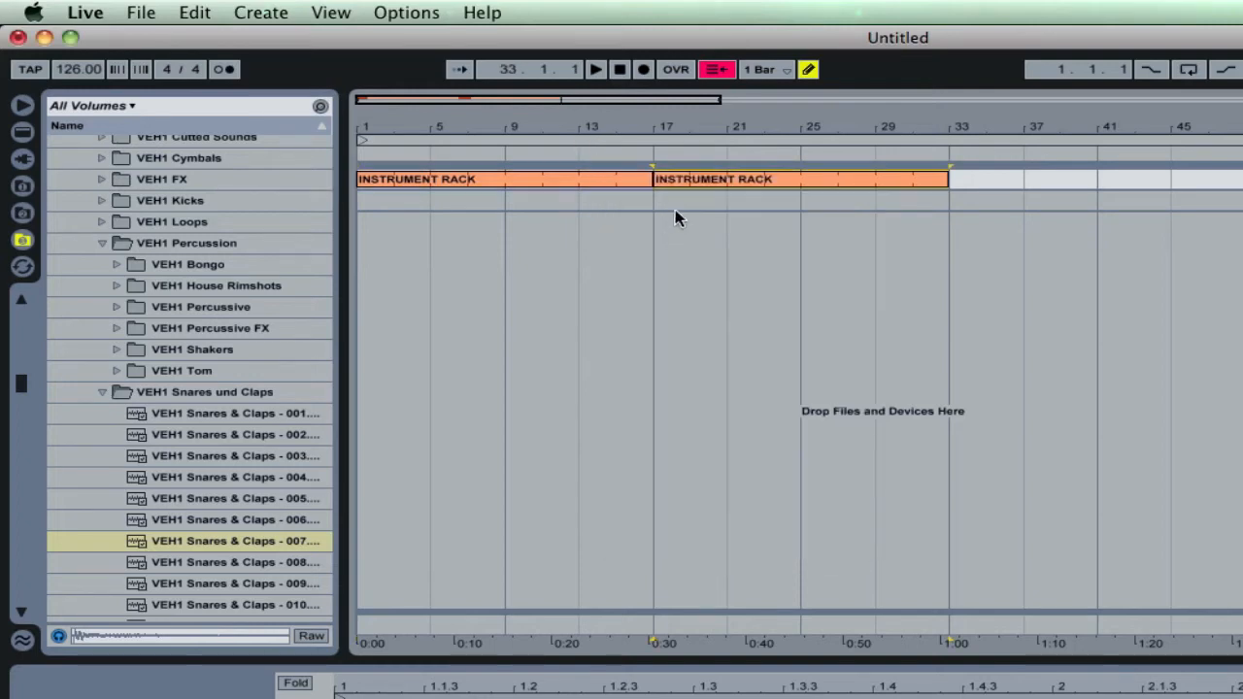
{"action": "right_click", "coordinate": [706, 183]}
{"action": "left_click", "coordinate": [735, 220]}
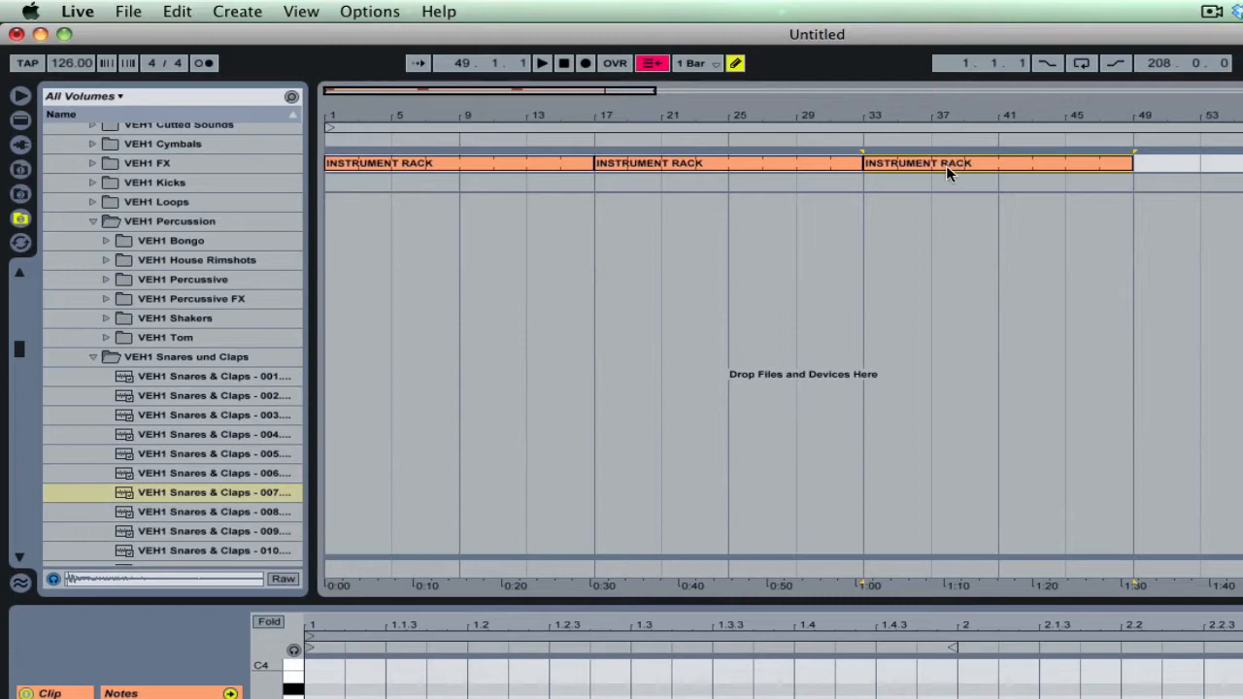
{"action": "right_click", "coordinate": [946, 165]}
{"action": "left_click", "coordinate": [971, 206]}
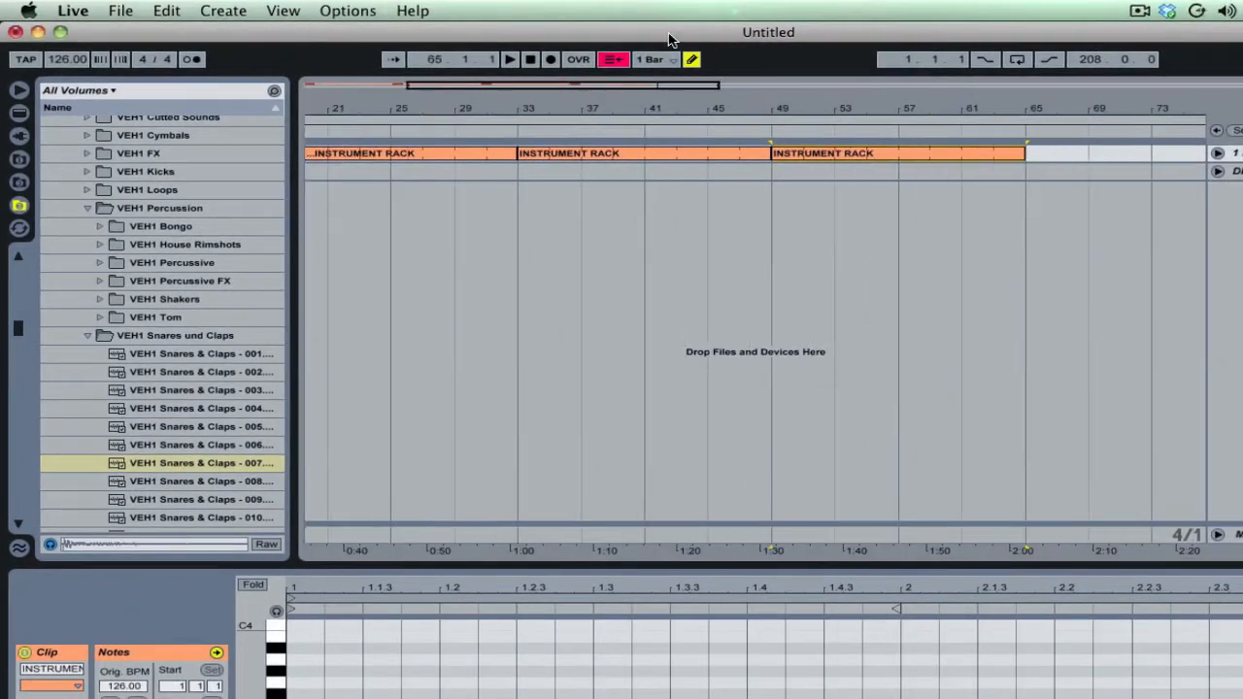
Hide the browser and shrink the clip editor to enlarge the arrangement, and return to the Session View
{"action": "left_click_drag", "start_coordinate": [632, 83], "coordinate": [653, 88]}
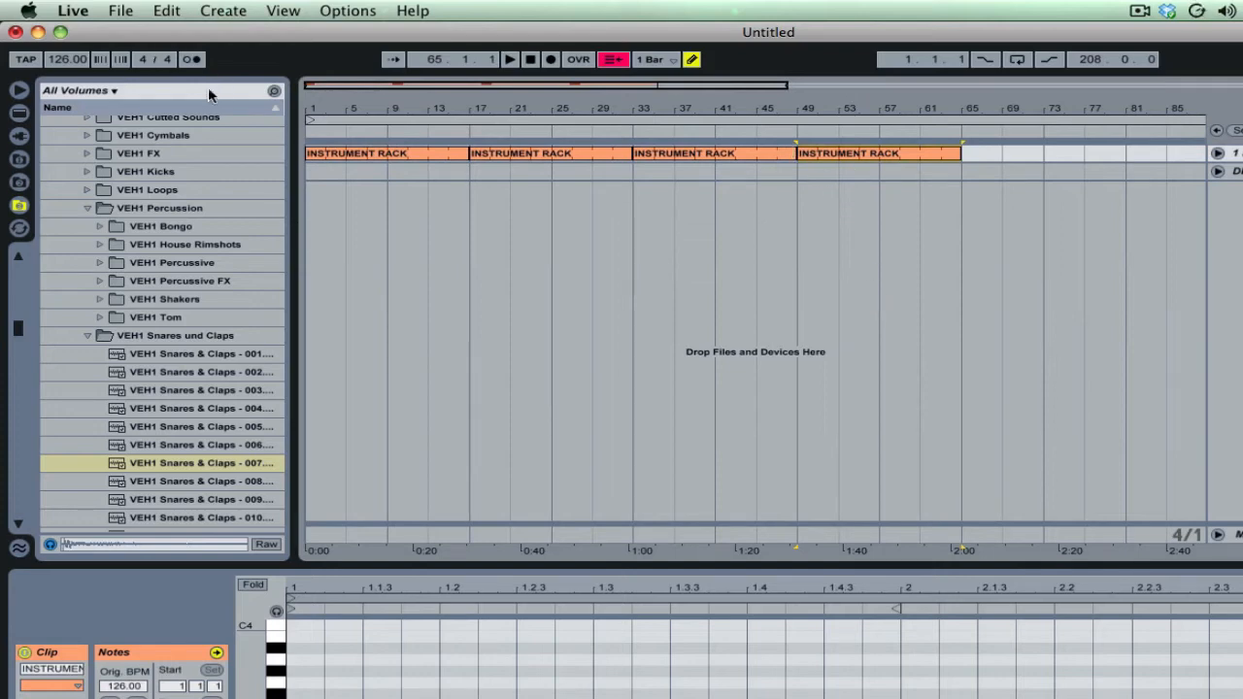
{"action": "left_click", "coordinate": [19, 92]}
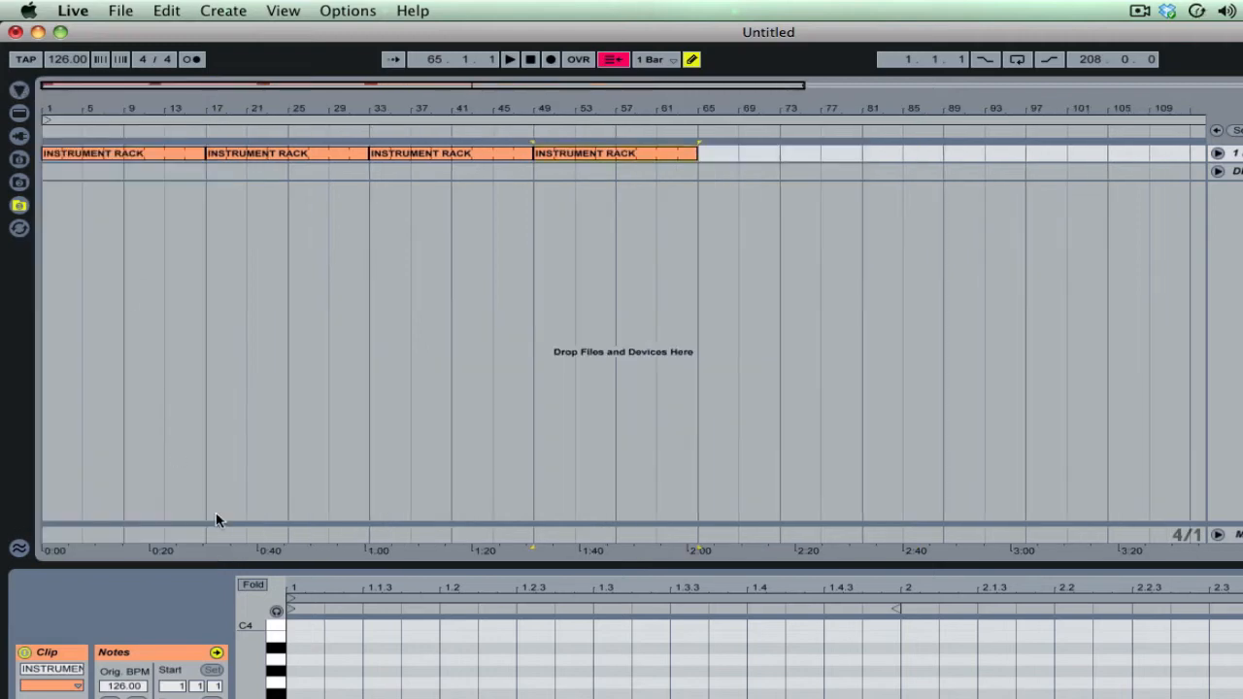
{"action": "left_click_drag", "start_coordinate": [315, 567], "coordinate": [315, 632]}
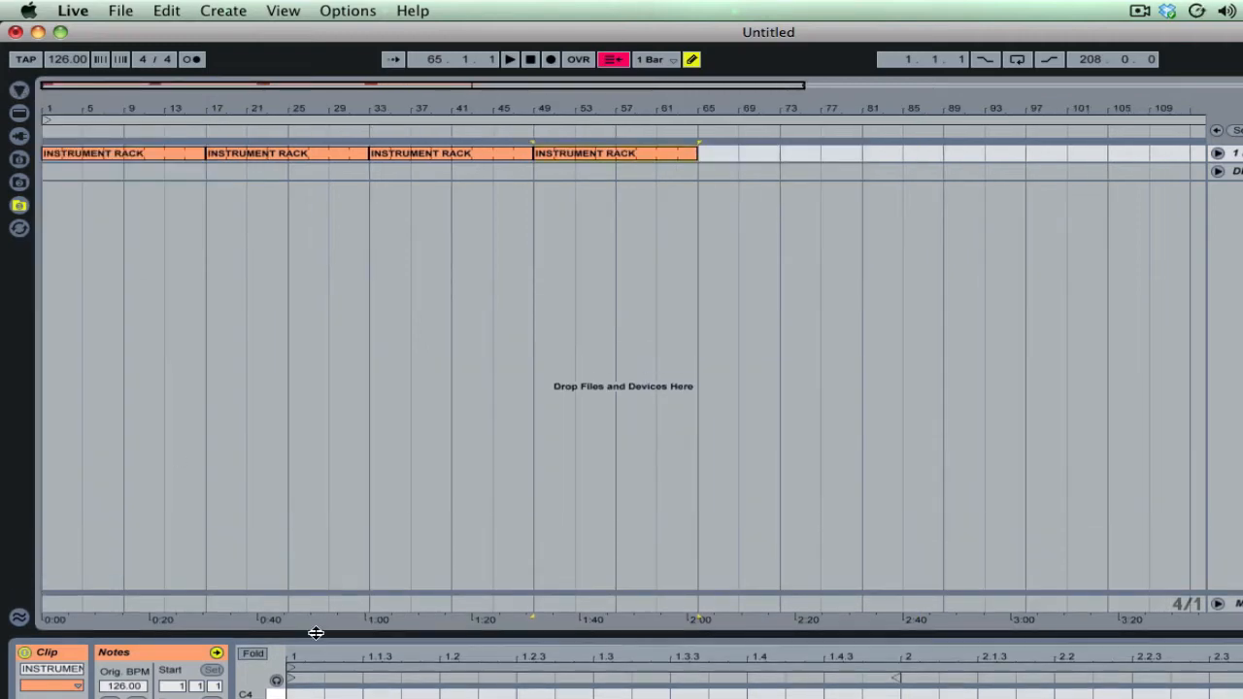
{"action": "key", "text": "Tab"}
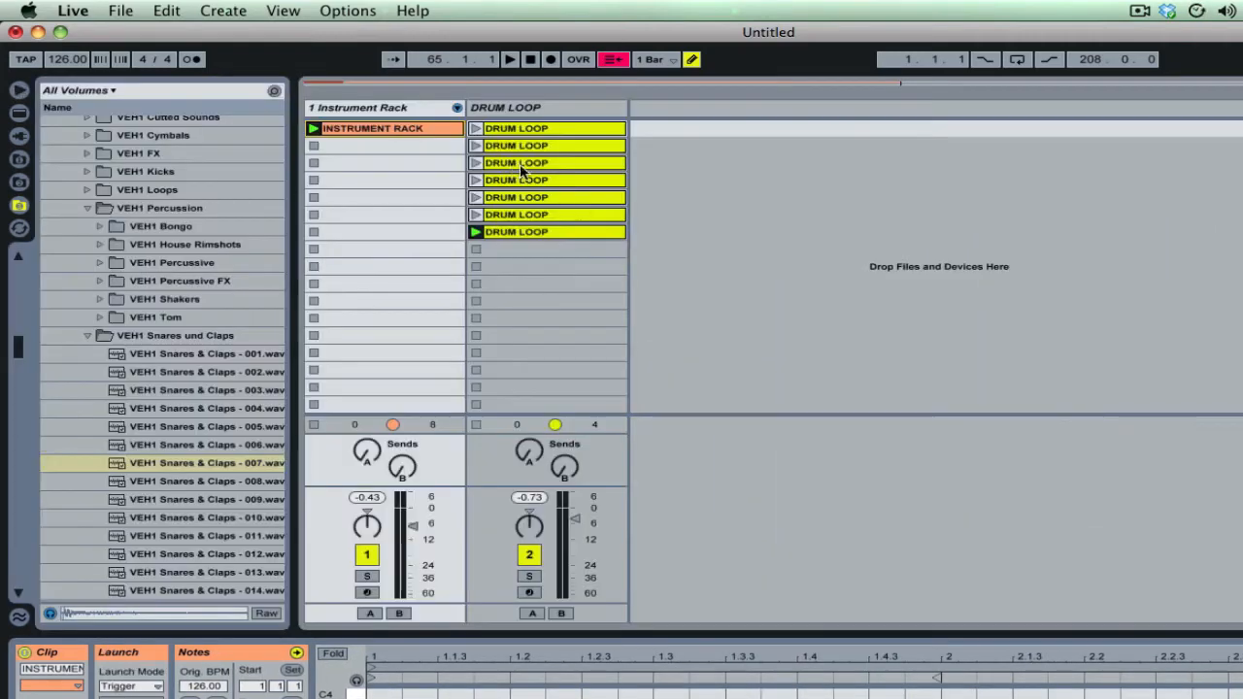
Copy the first DRUM LOOP clip to bar 1 of the DRUM LOOP track in the arrangement and loop it up to bar 5
{"action": "left_click", "coordinate": [541, 132]}
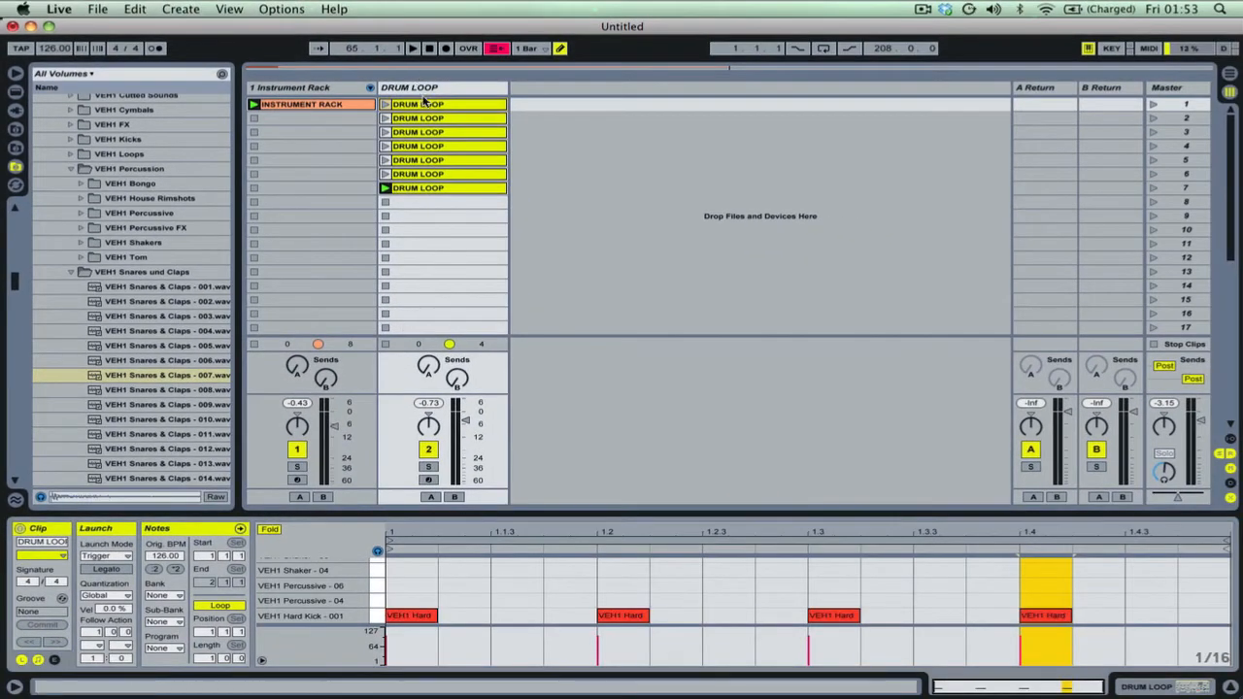
{"action": "key", "text": "Tab"}
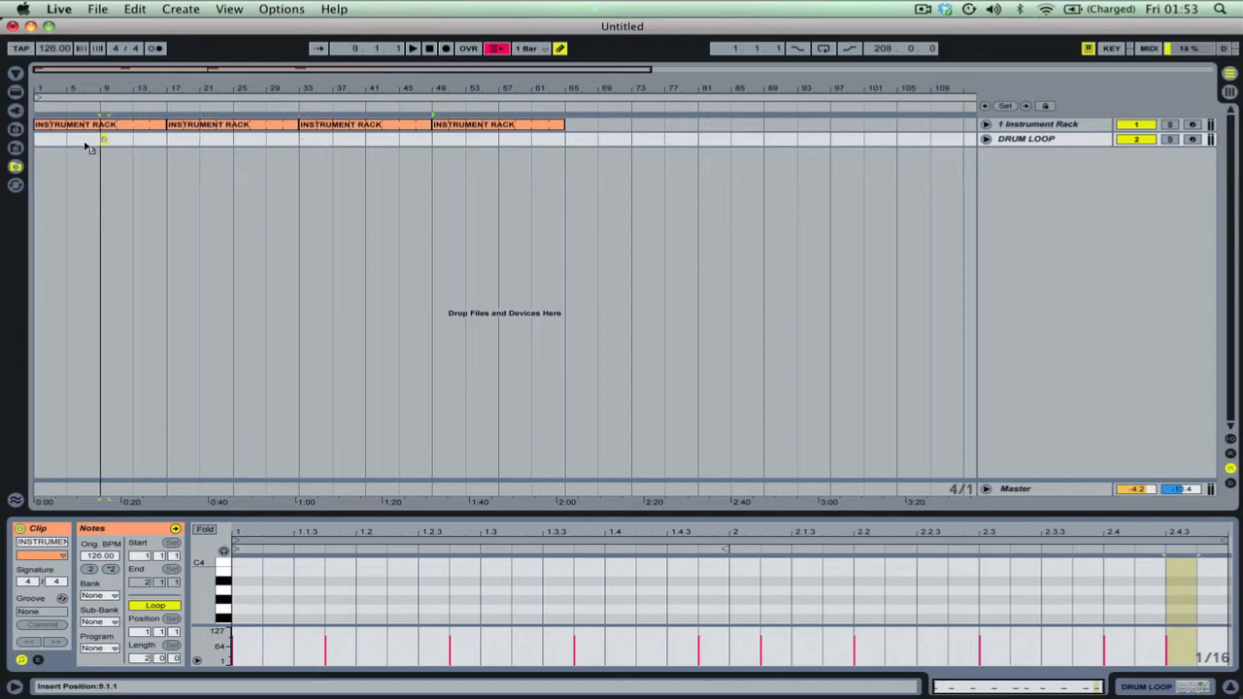
{"action": "left_click", "coordinate": [41, 141]}
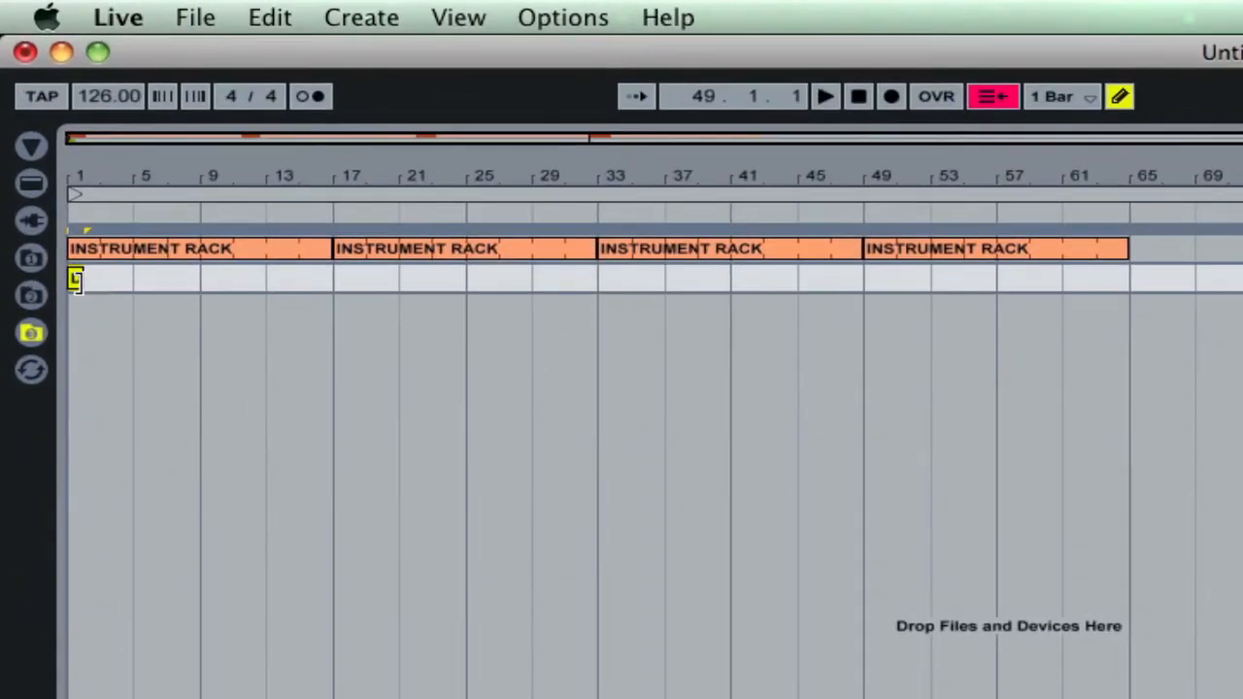
{"action": "left_click_drag", "start_coordinate": [76, 280], "coordinate": [194, 283]}
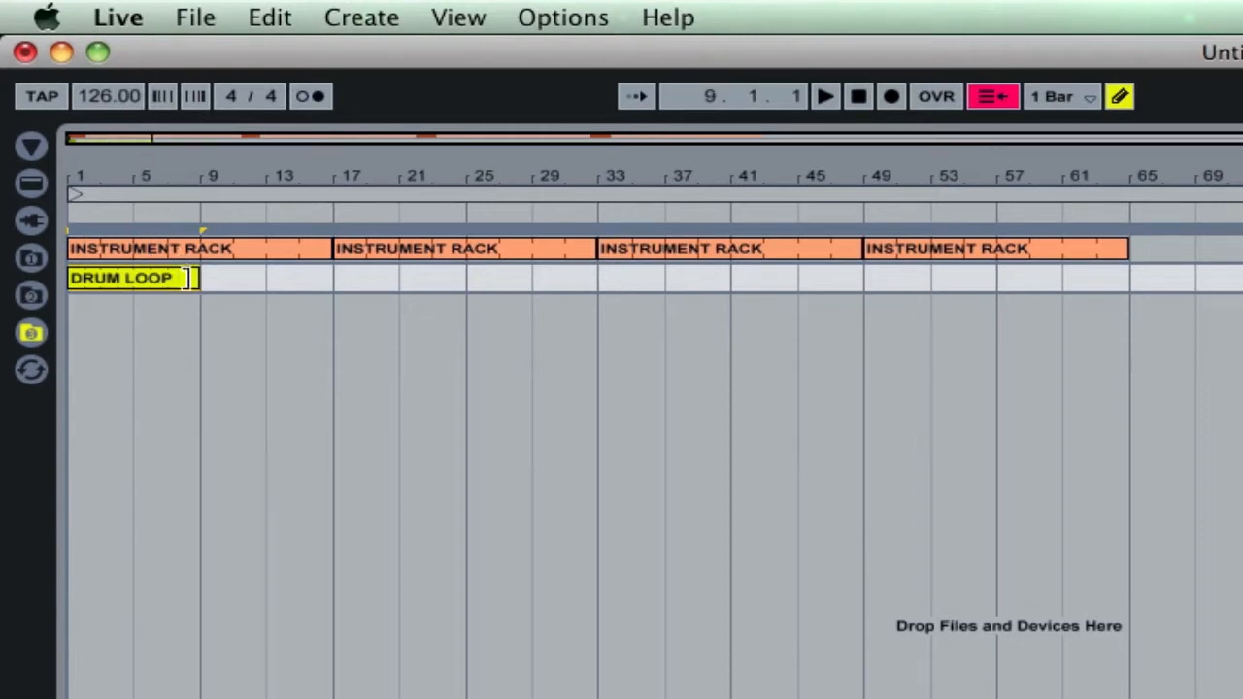
{"action": "left_click_drag", "start_coordinate": [182, 279], "coordinate": [131, 279]}
Delete all Shaker - 04 and Shaker - 05 notes from the second DRUM LOOP clip in the Session View, using an enlarged clip editor
{"action": "key", "text": "Tab"}
{"action": "left_click", "coordinate": [894, 238]}
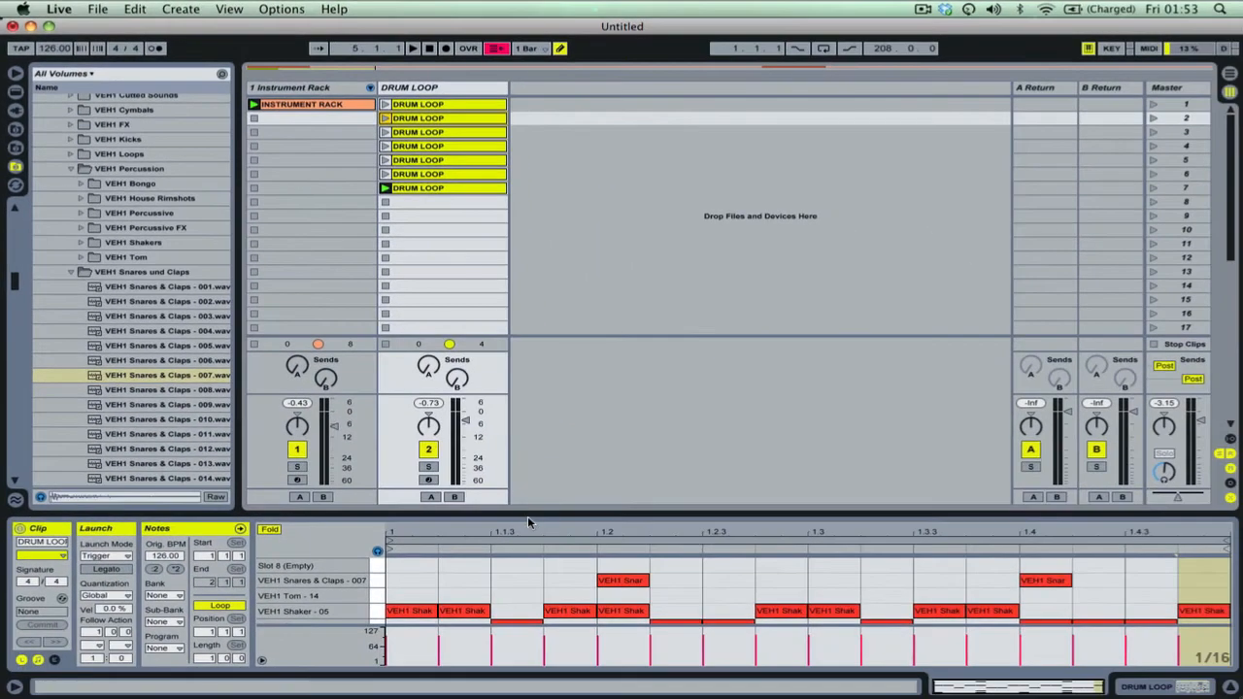
{"action": "left_click_drag", "start_coordinate": [527, 508], "coordinate": [515, 395]}
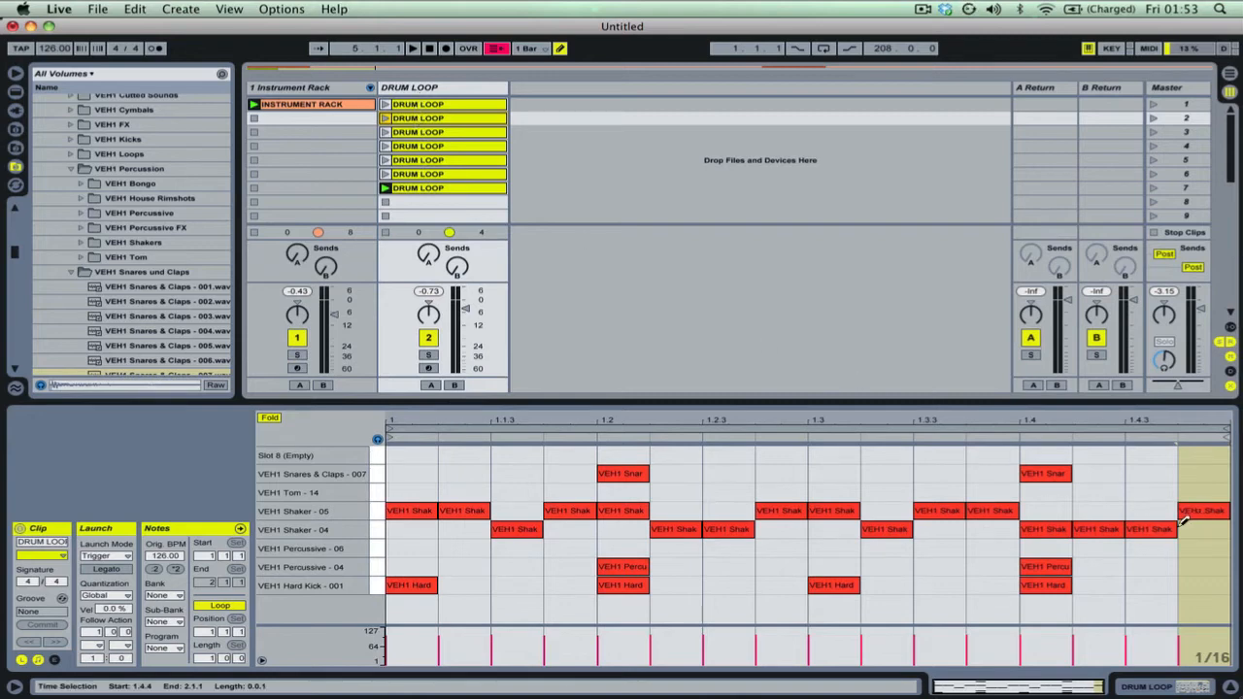
{"action": "key", "text": "super+b"}
{"action": "left_click_drag", "start_coordinate": [1200, 492], "coordinate": [410, 545]}
{"action": "key", "text": "Delete"}
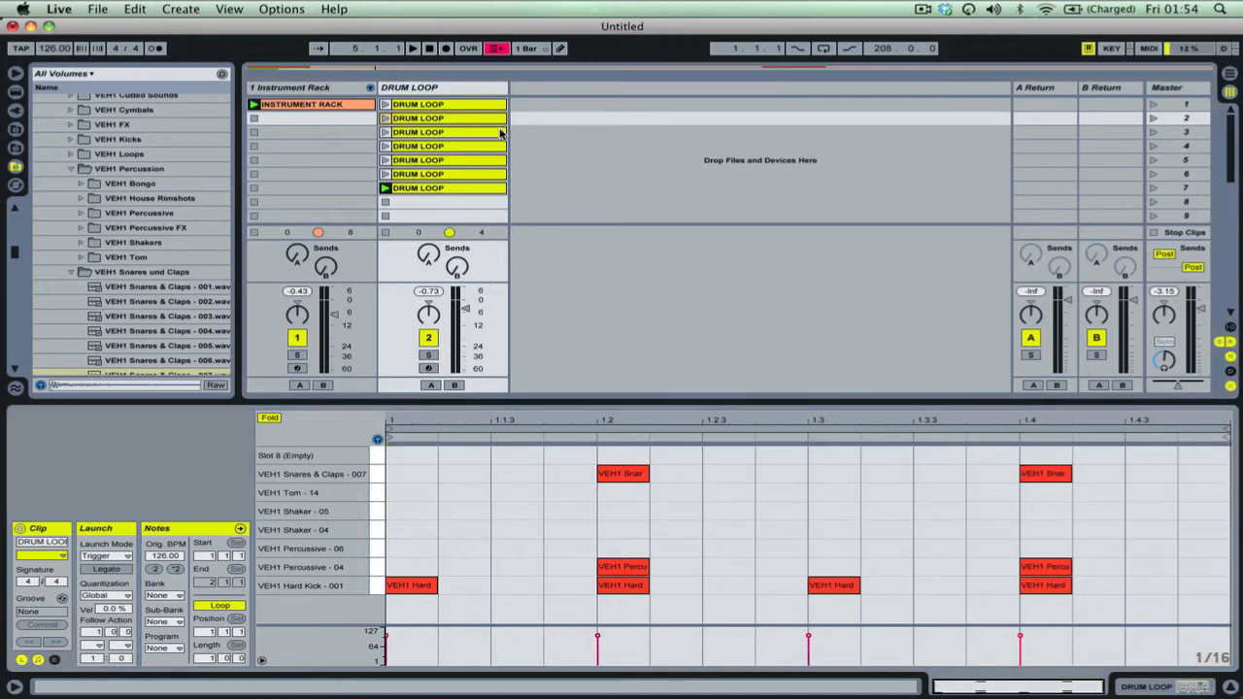
Copy the second DRUM LOOP clip to bar 5 of the arrangement, looped up to bar 9, and colour it turquoise
{"action": "left_click", "coordinate": [442, 133]}
{"action": "key", "text": "Tab"}
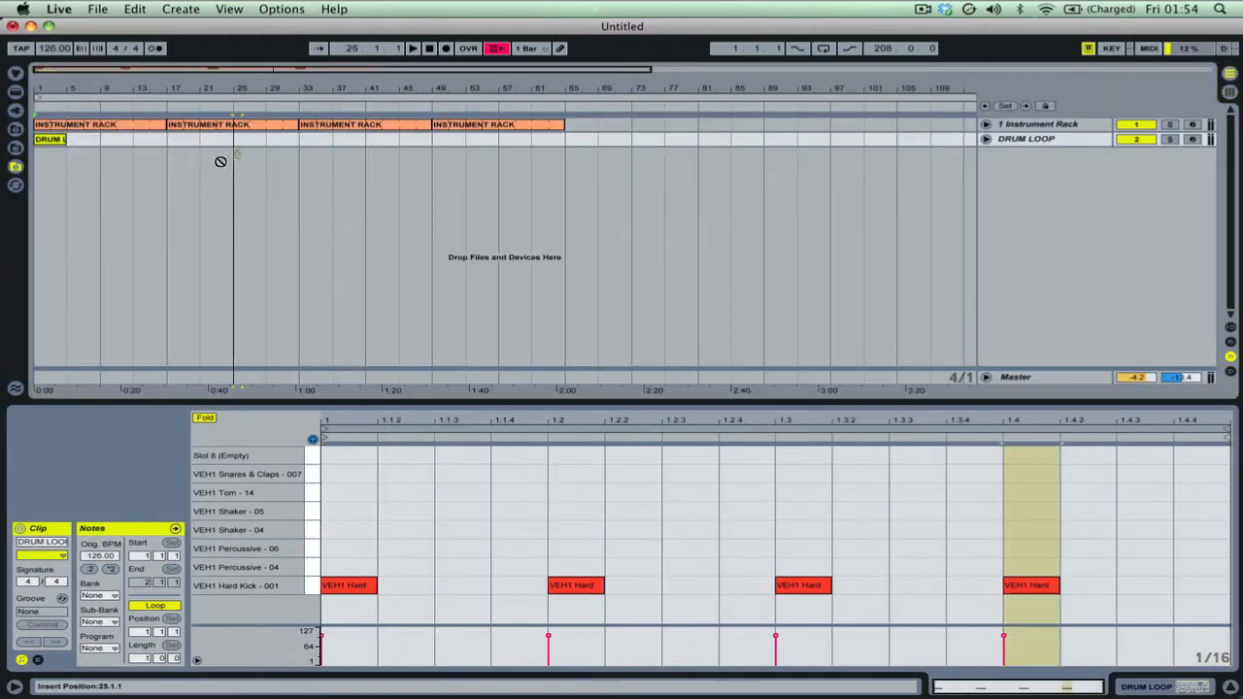
{"action": "left_click_drag", "start_coordinate": [79, 142], "coordinate": [79, 142]}
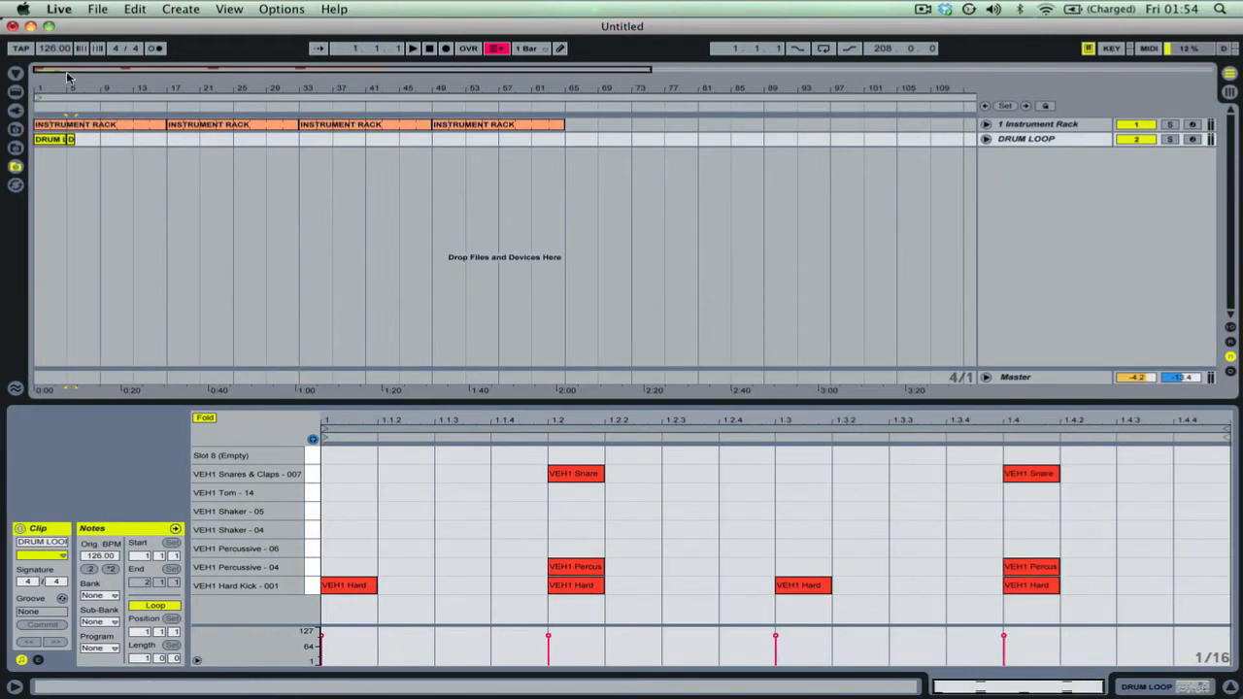
{"action": "left_click_drag", "start_coordinate": [64, 69], "coordinate": [43, 134]}
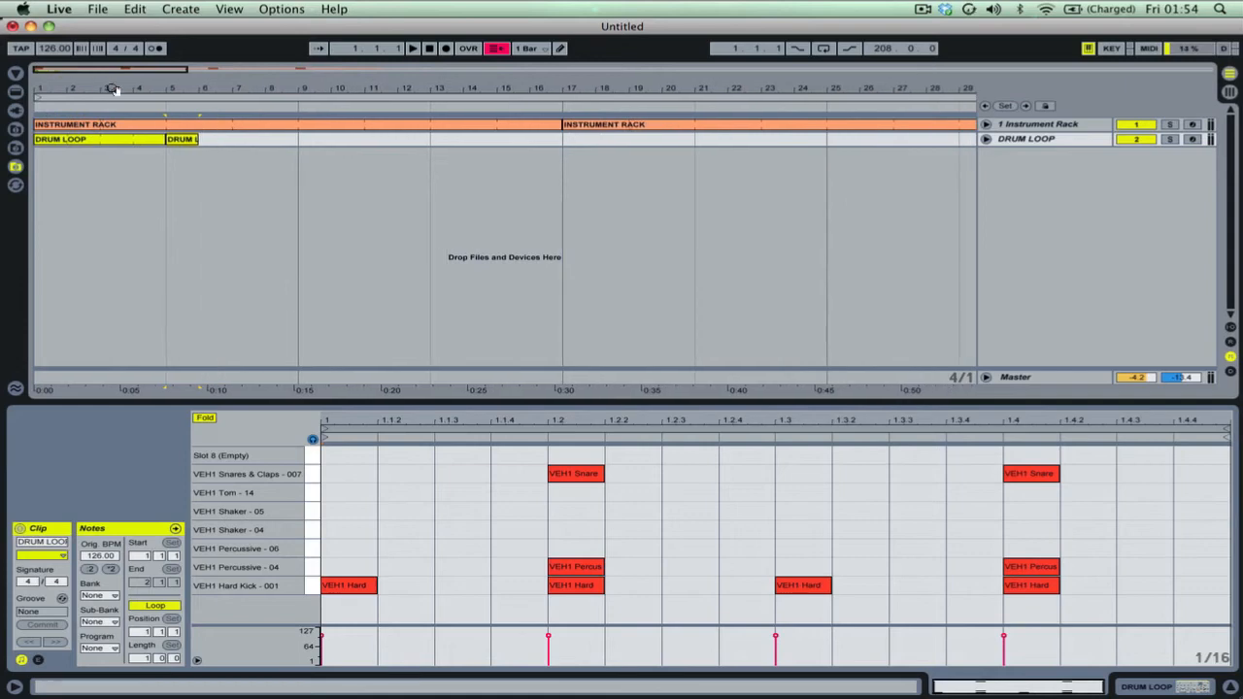
{"action": "left_click_drag", "start_coordinate": [197, 139], "coordinate": [279, 141]}
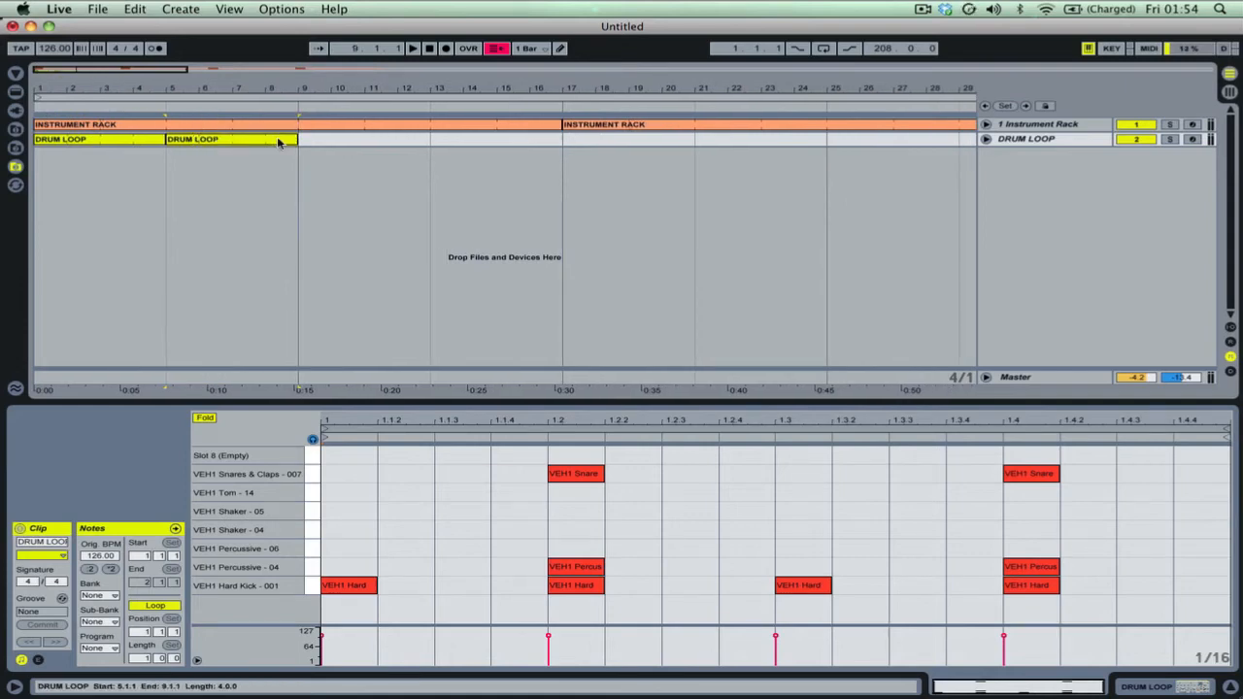
{"action": "right_click", "coordinate": [277, 142]}
{"action": "left_click", "coordinate": [364, 367]}
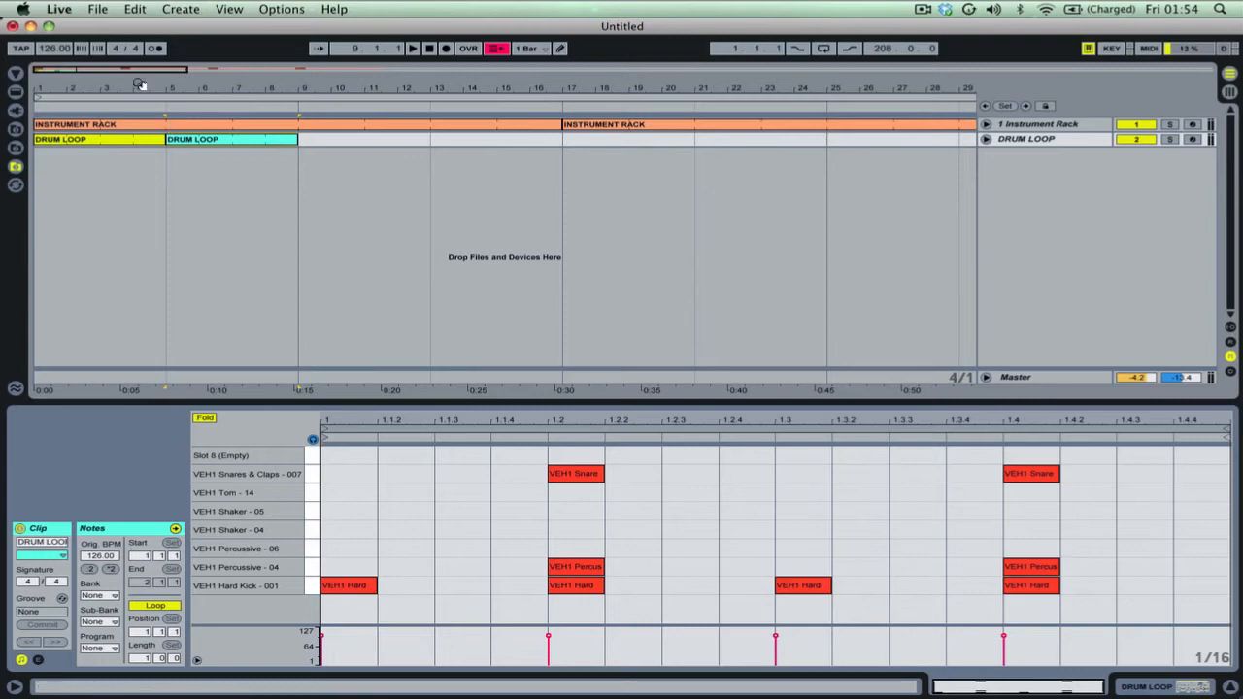
Copy the third DRUM LOOP clip from the Session View to bar 9 of the arrangement, looped up to bar 13
{"action": "left_click_drag", "start_coordinate": [136, 70], "coordinate": [181, 70]}
{"action": "key", "text": "Tab"}
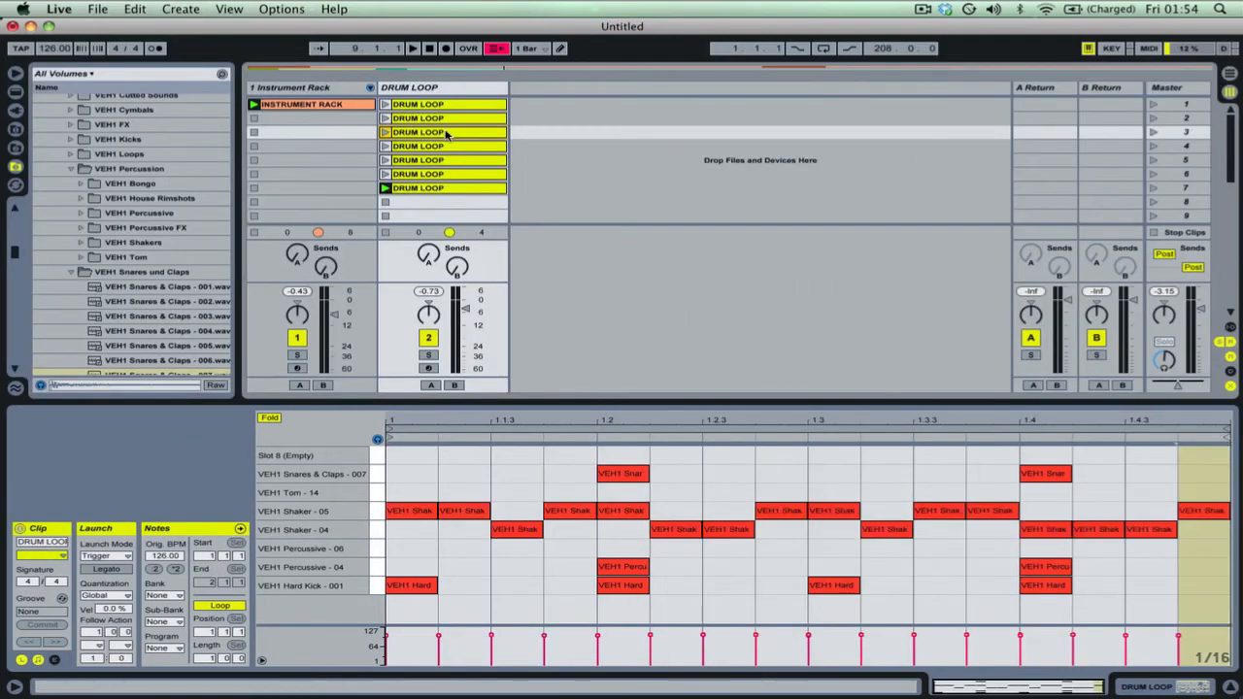
{"action": "key", "text": "Tab"}
{"action": "left_click_drag", "start_coordinate": [447, 135], "coordinate": [308, 139]}
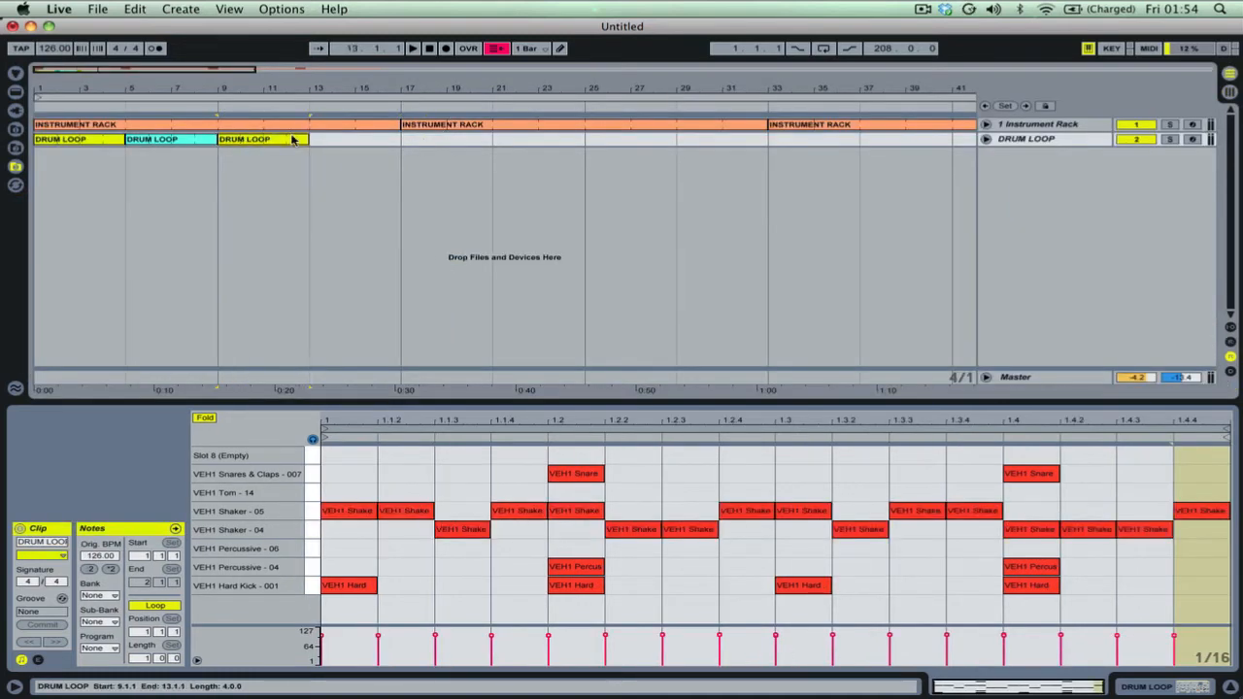
Colour the DRUM LOOP clip at bar 9 orange and duplicate it to fill the track up to bar 17
{"action": "right_click", "coordinate": [293, 139]}
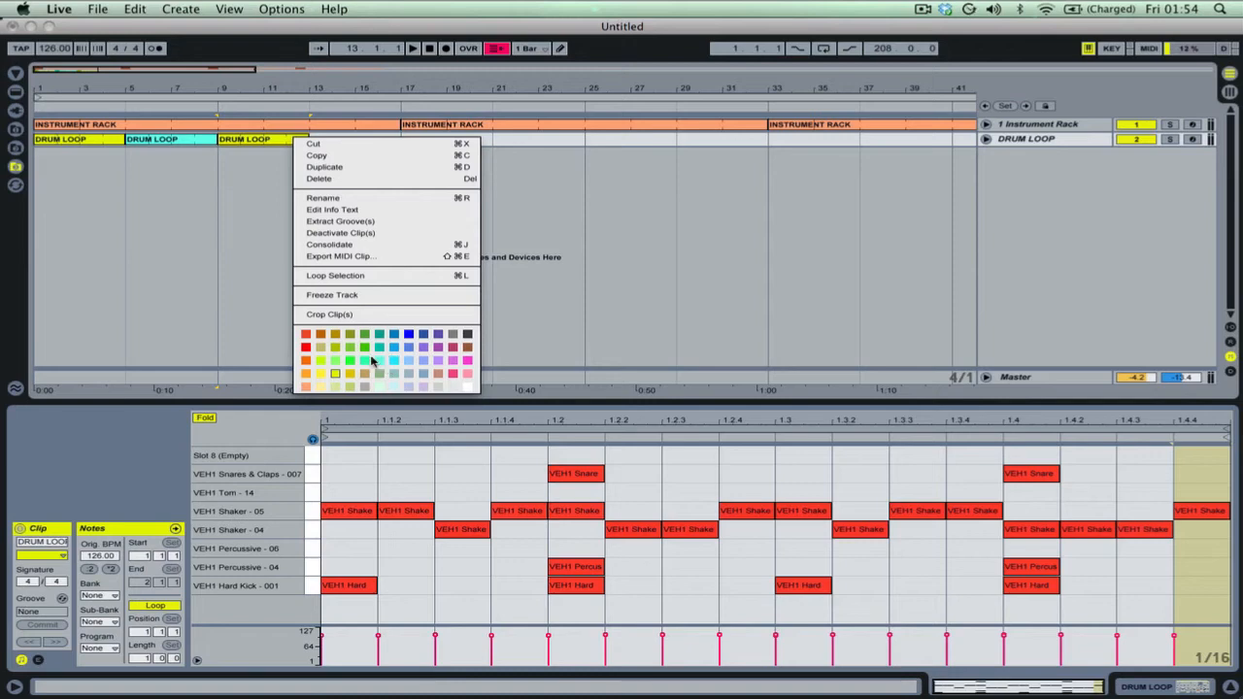
{"action": "left_click", "coordinate": [306, 361]}
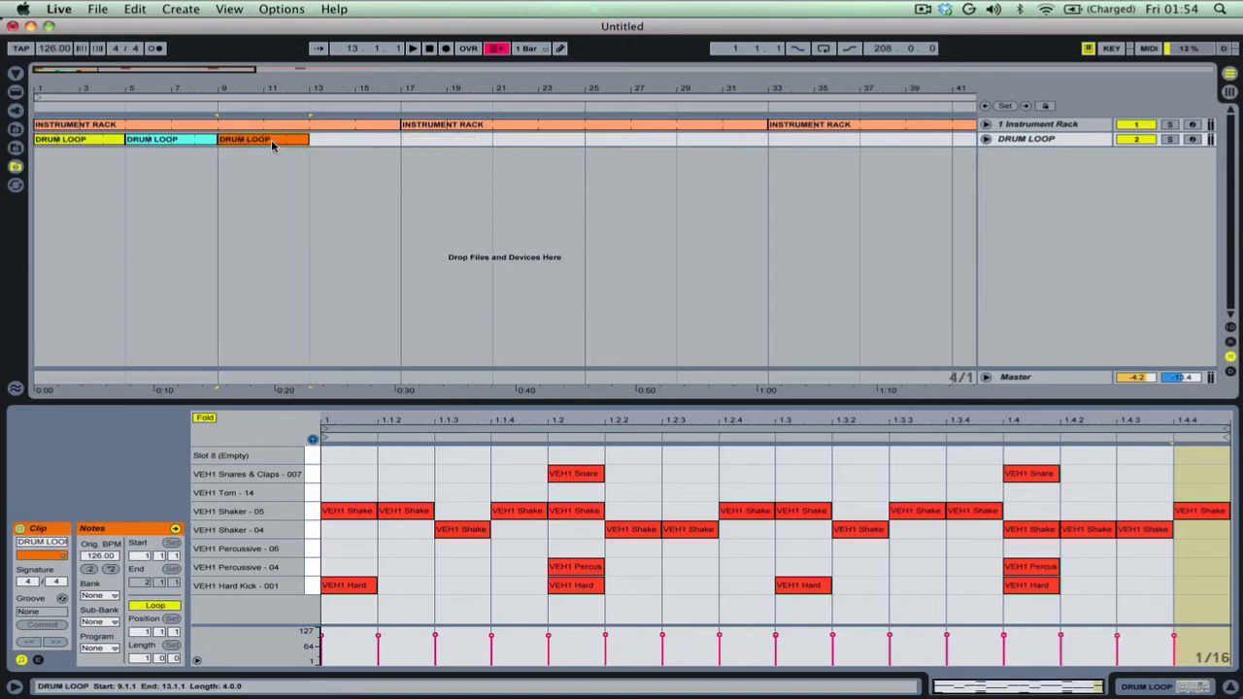
{"action": "key", "text": "super+d"}
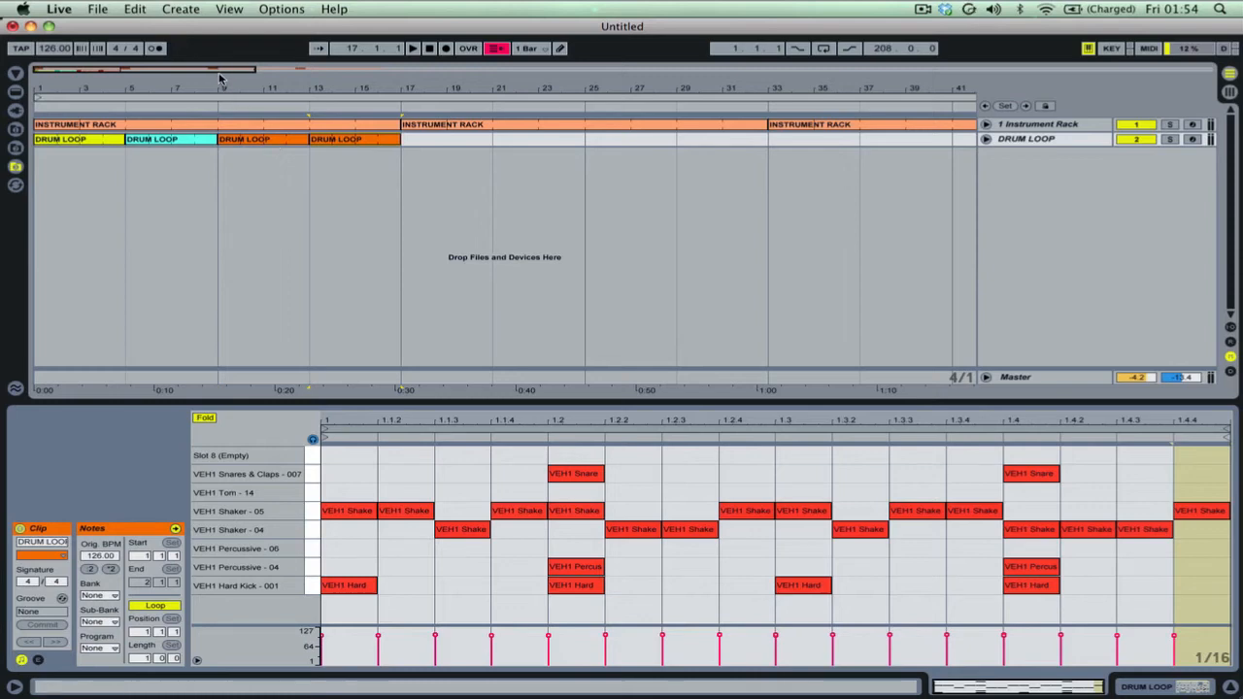
Compare the remaining DRUM LOOP variations and copy the sixth clip to bar 17 of the arrangement, looped up to bar 21
{"action": "key", "text": "Tab"}
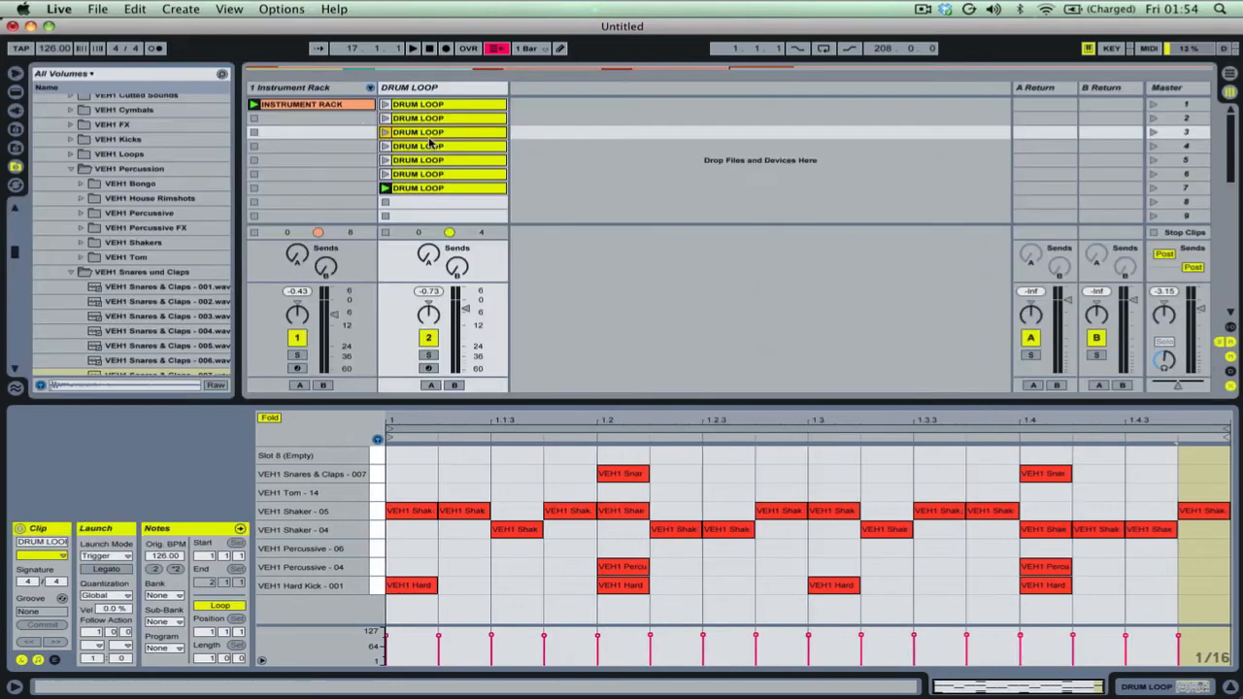
{"action": "left_click", "coordinate": [431, 162]}
{"action": "left_click", "coordinate": [428, 176]}
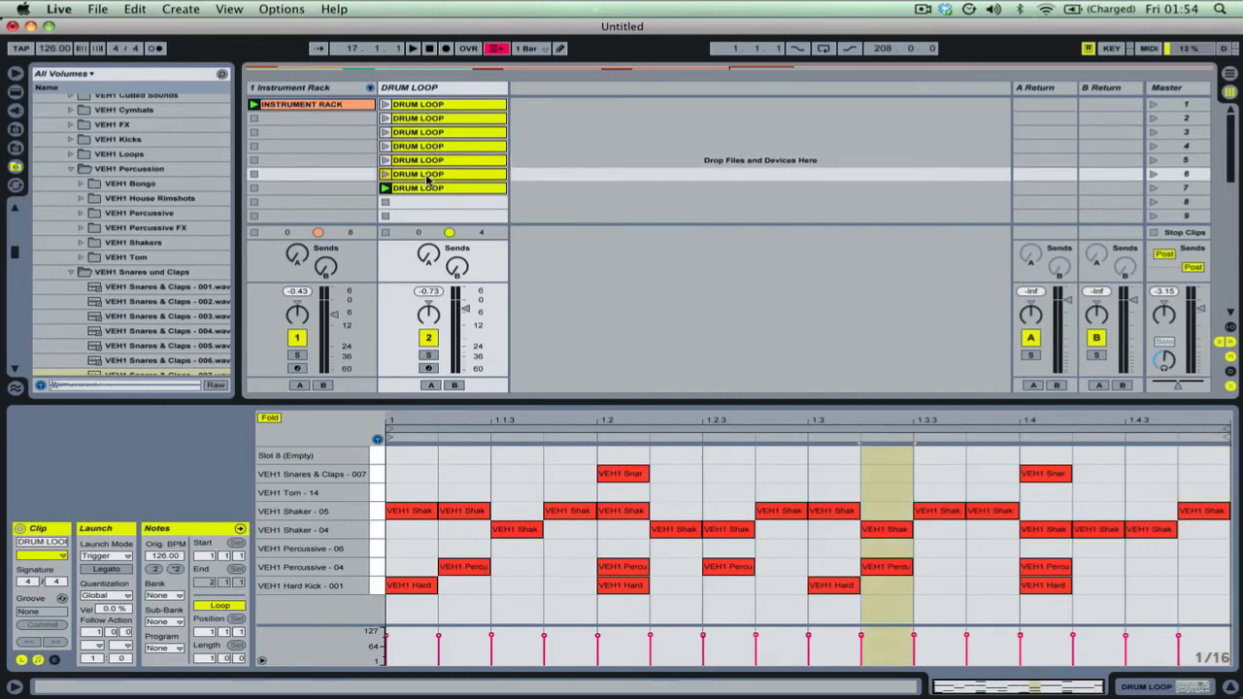
{"action": "left_click", "coordinate": [428, 191]}
{"action": "left_click", "coordinate": [427, 177]}
{"action": "left_click_drag", "start_coordinate": [427, 177], "coordinate": [466, 139]}
{"action": "key", "text": "Tab"}
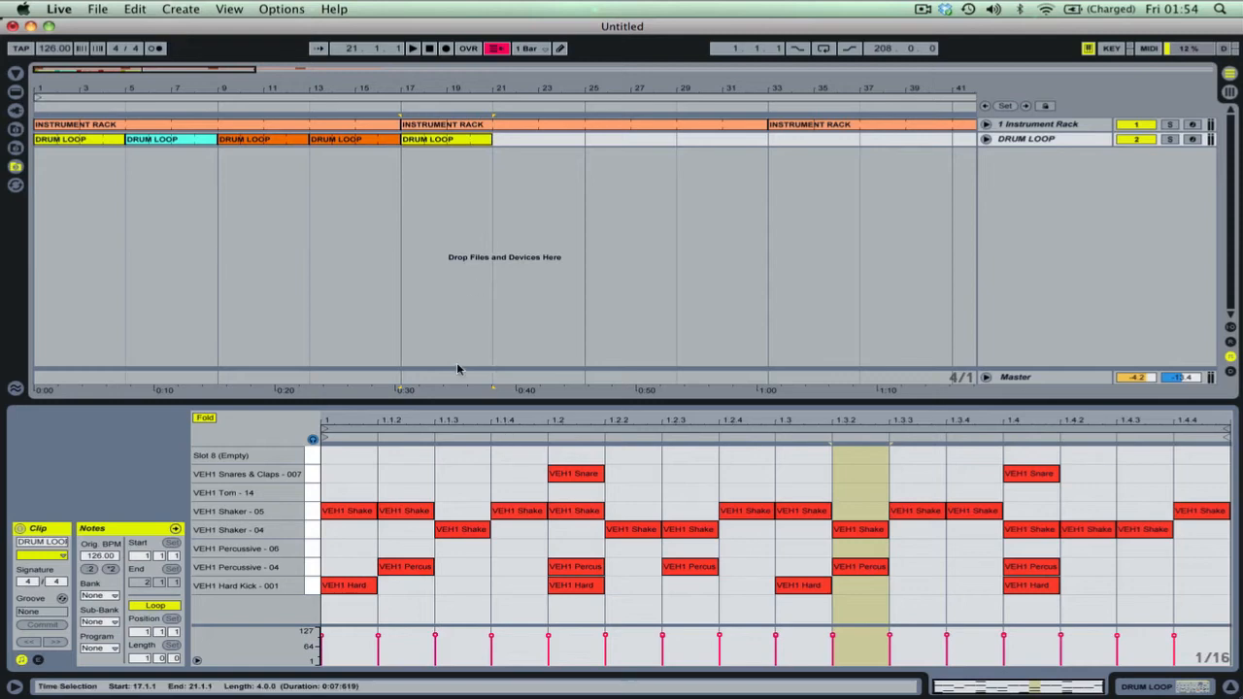
Colour the DRUM LOOP clip at bar 17 green and duplicate it to fill the track up to bar 25
{"action": "left_click_drag", "start_coordinate": [189, 74], "coordinate": [235, 74]}
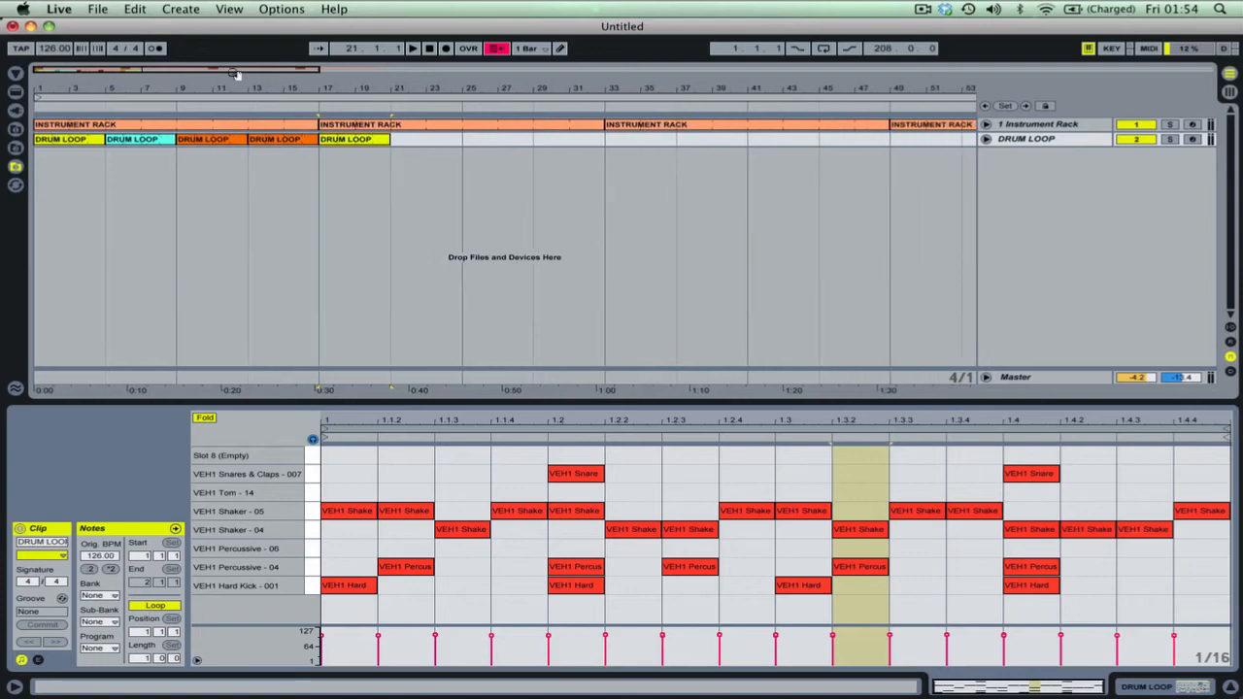
{"action": "right_click", "coordinate": [353, 143]}
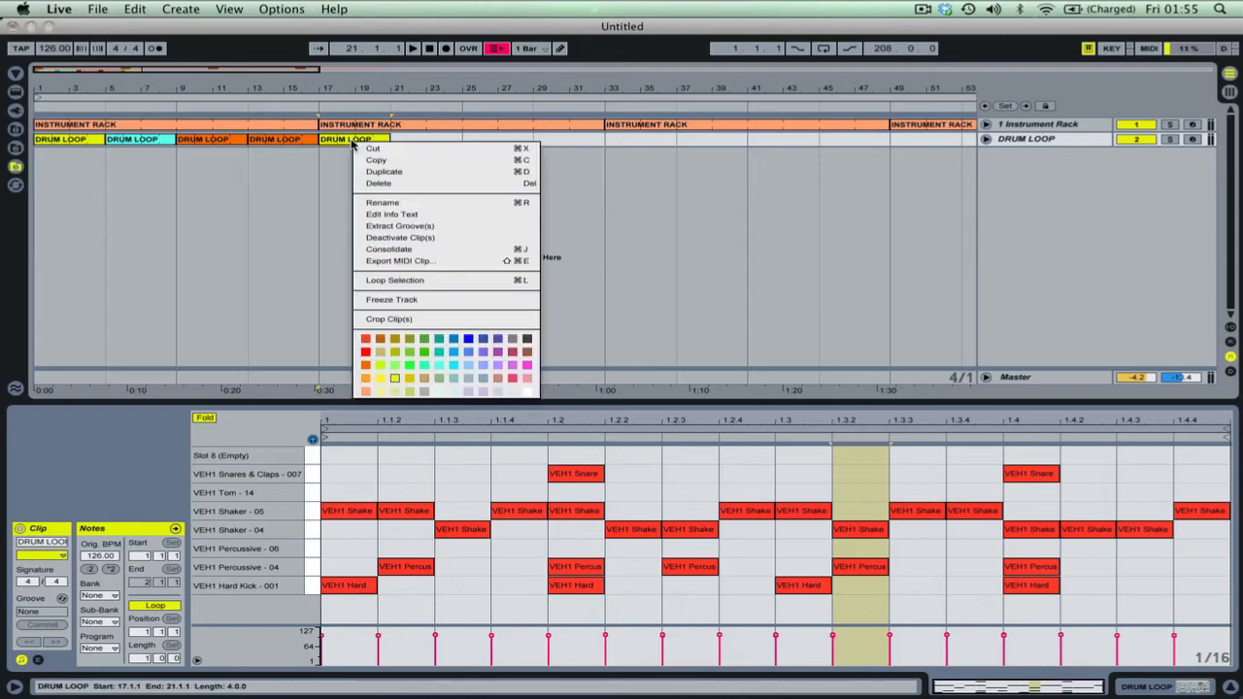
{"action": "left_click", "coordinate": [410, 364]}
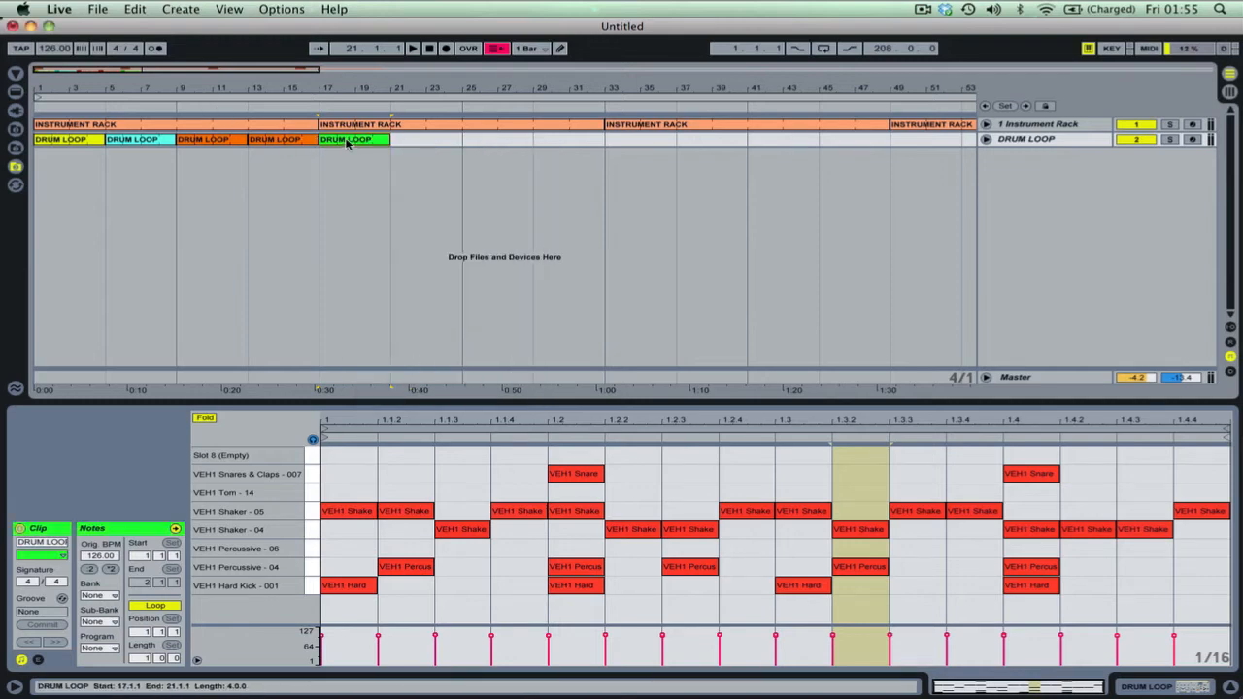
{"action": "key", "text": "super+d"}
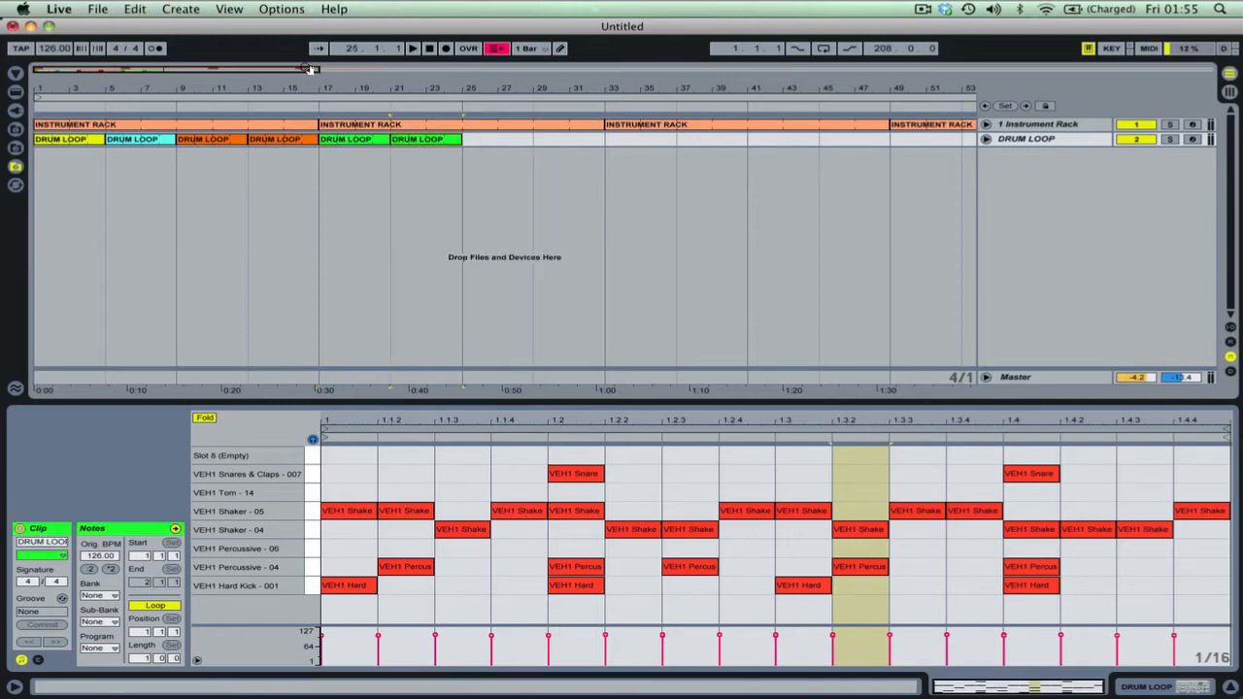
Copy the seventh DRUM LOOP clip to bar 25, looped up to bar 29, and duplicate it to reach bar 33
{"action": "key", "text": "Tab"}
{"action": "key", "text": "Tab"}
{"action": "left_click_drag", "start_coordinate": [444, 190], "coordinate": [572, 143]}
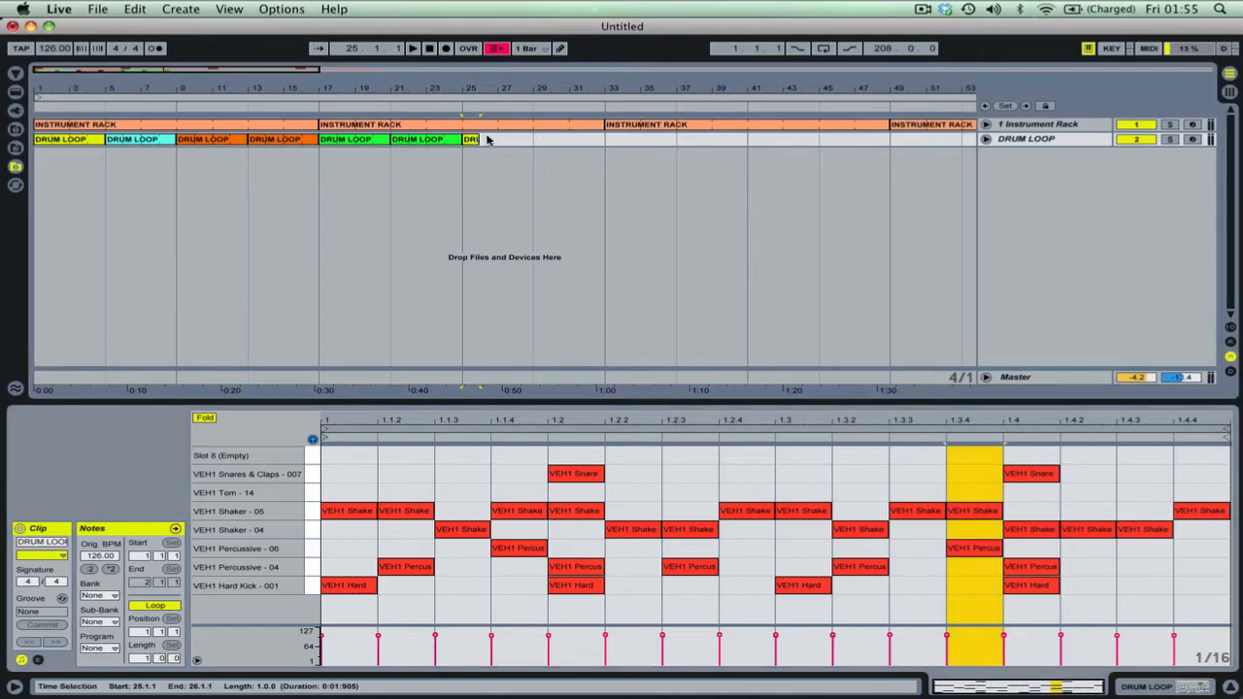
{"action": "left_click_drag", "start_coordinate": [480, 140], "coordinate": [533, 142]}
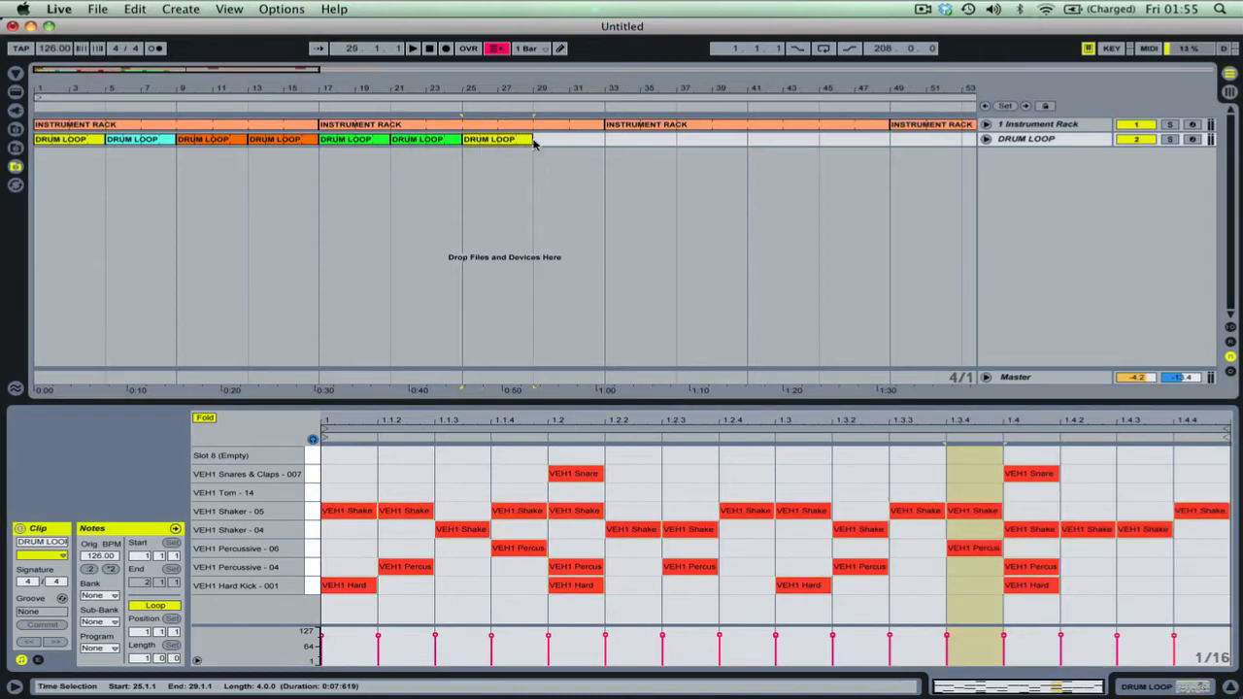
{"action": "key", "text": "super+d"}
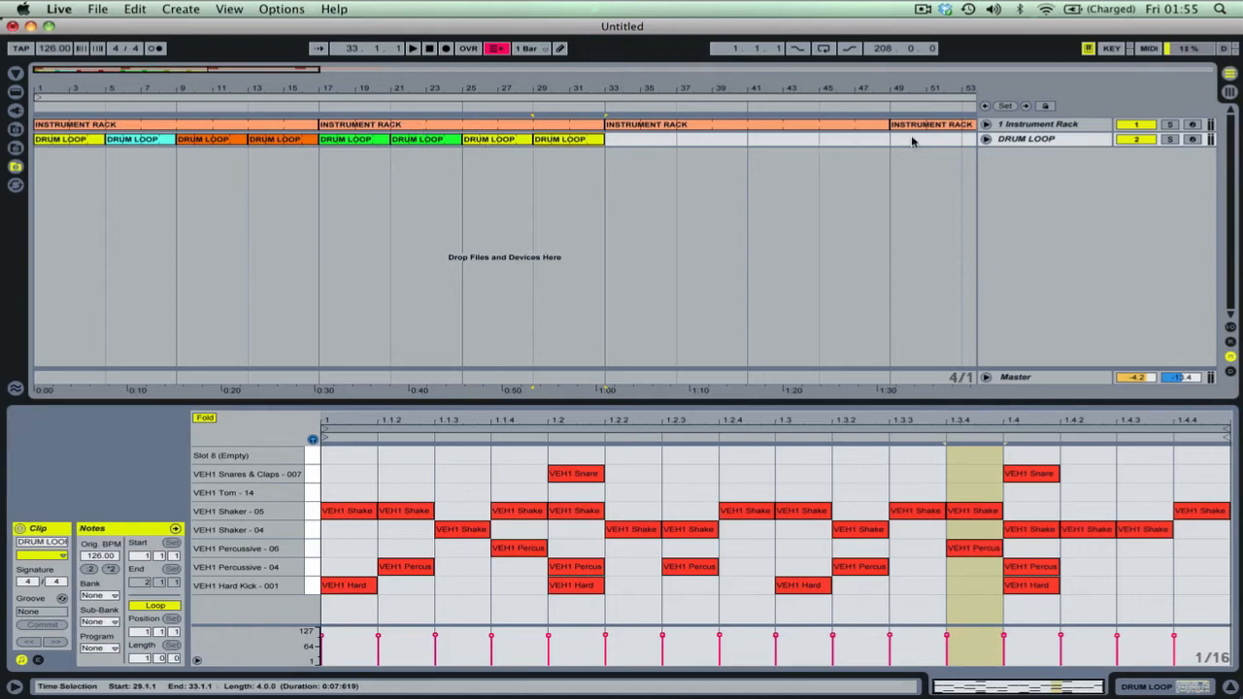
Move the DRUM LOOP track in front of the Instrument Rack track in the Session View
{"action": "left_click", "coordinate": [1005, 141]}
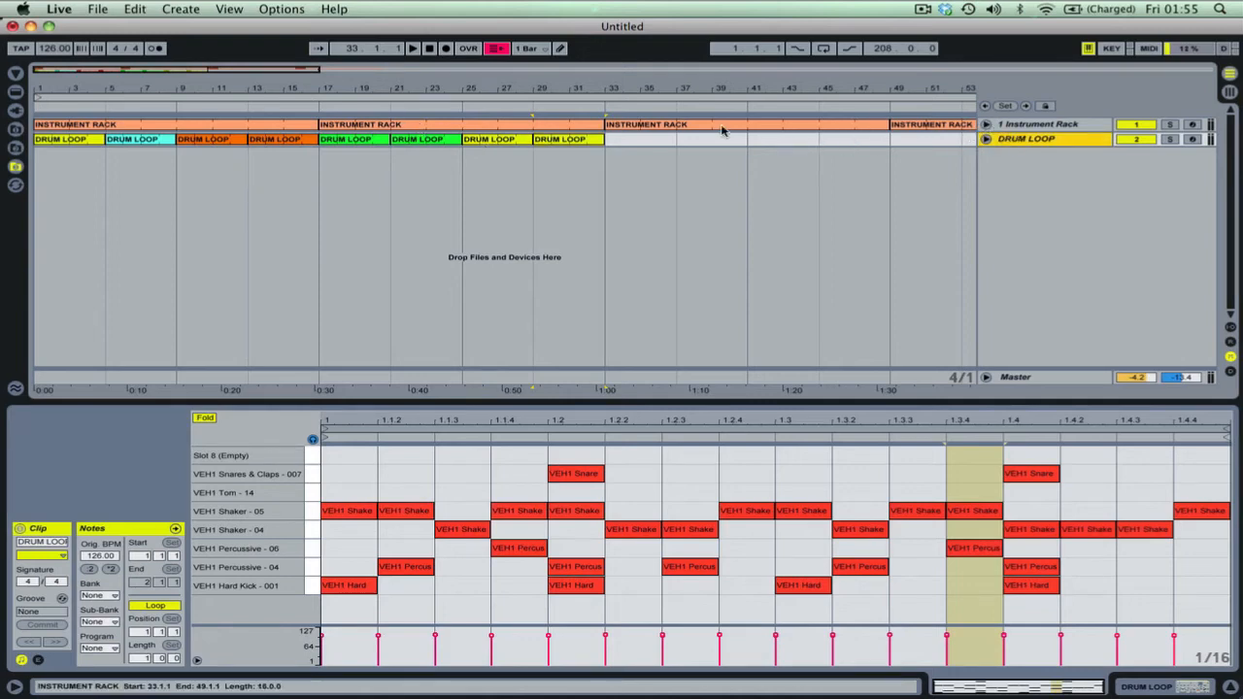
{"action": "key", "text": "Tab"}
{"action": "left_click", "coordinate": [452, 88]}
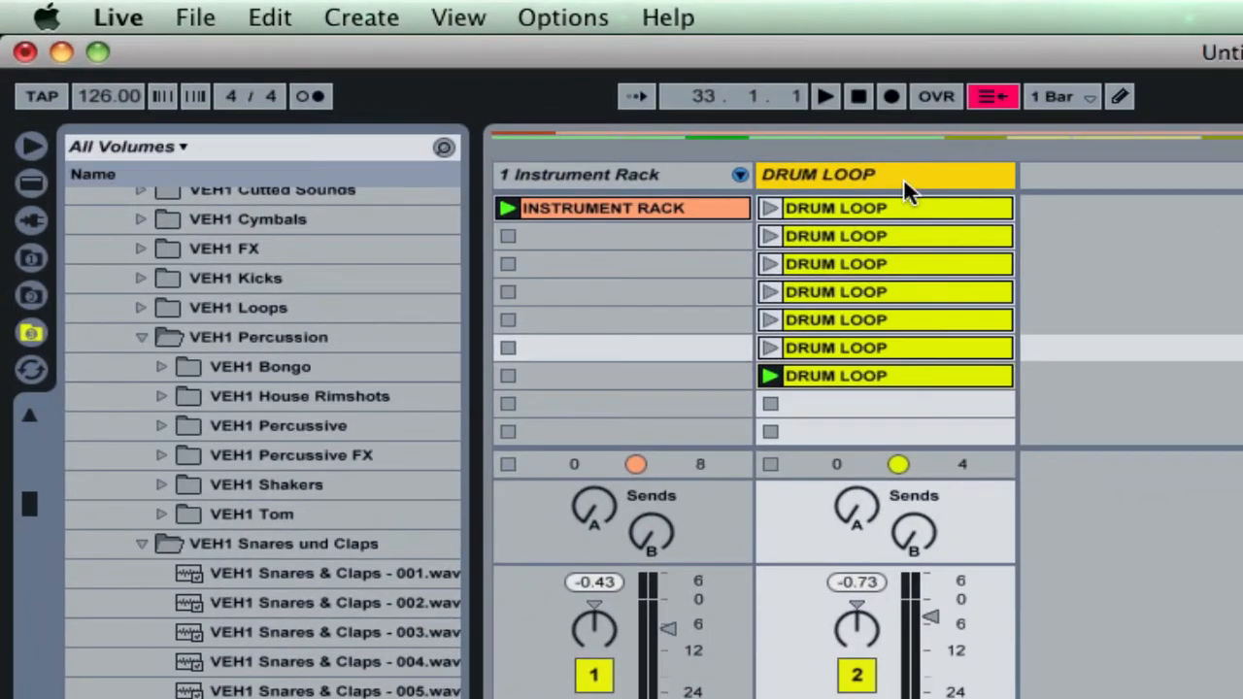
{"action": "mouse_move", "coordinate": [904, 179]}
{"action": "left_mouse_down"}
{"action": "mouse_move", "coordinate": [563, 198]}
{"action": "mouse_move", "coordinate": [491, 177]}
{"action": "mouse_move", "coordinate": [716, 155]}
{"action": "mouse_move", "coordinate": [599, 195]}
{"action": "mouse_move", "coordinate": [768, 214]}
{"action": "mouse_move", "coordinate": [733, 212]}
{"action": "mouse_move", "coordinate": [760, 175]}
{"action": "mouse_move", "coordinate": [527, 177]}
{"action": "left_mouse_up"}
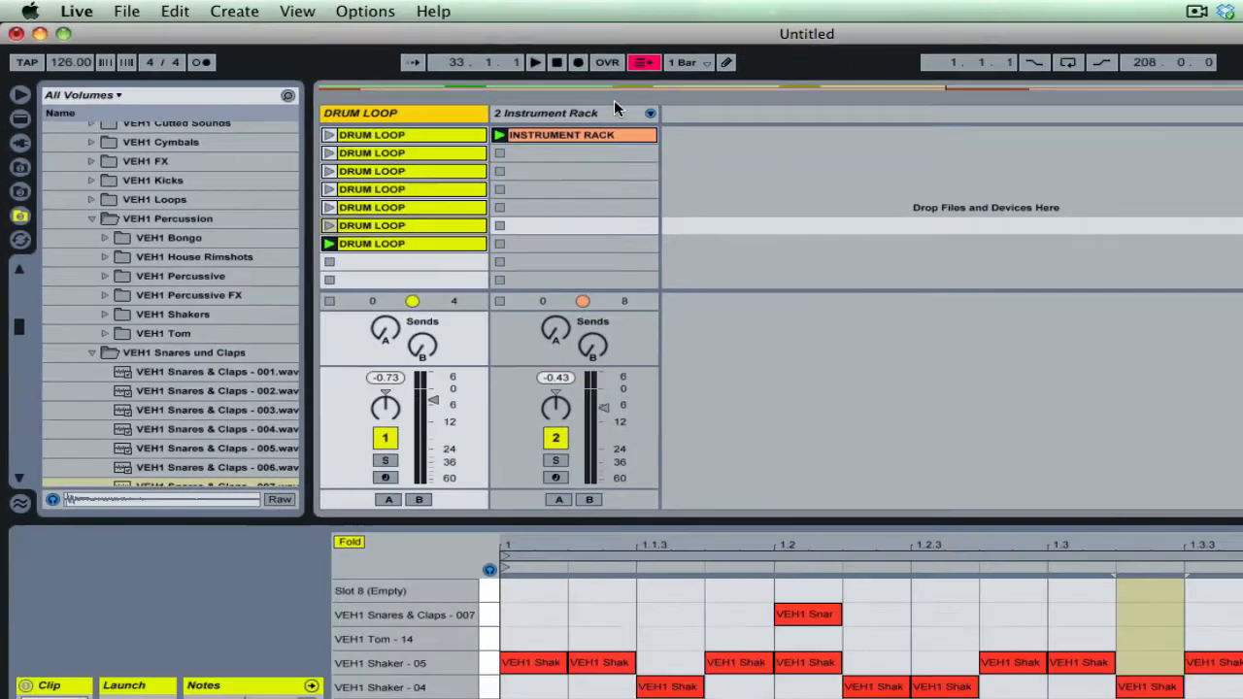
Move the DRUM LOOP track below the Instrument Rack track in the Arrangement View, and restore the previous track order
{"action": "key", "text": "Tab"}
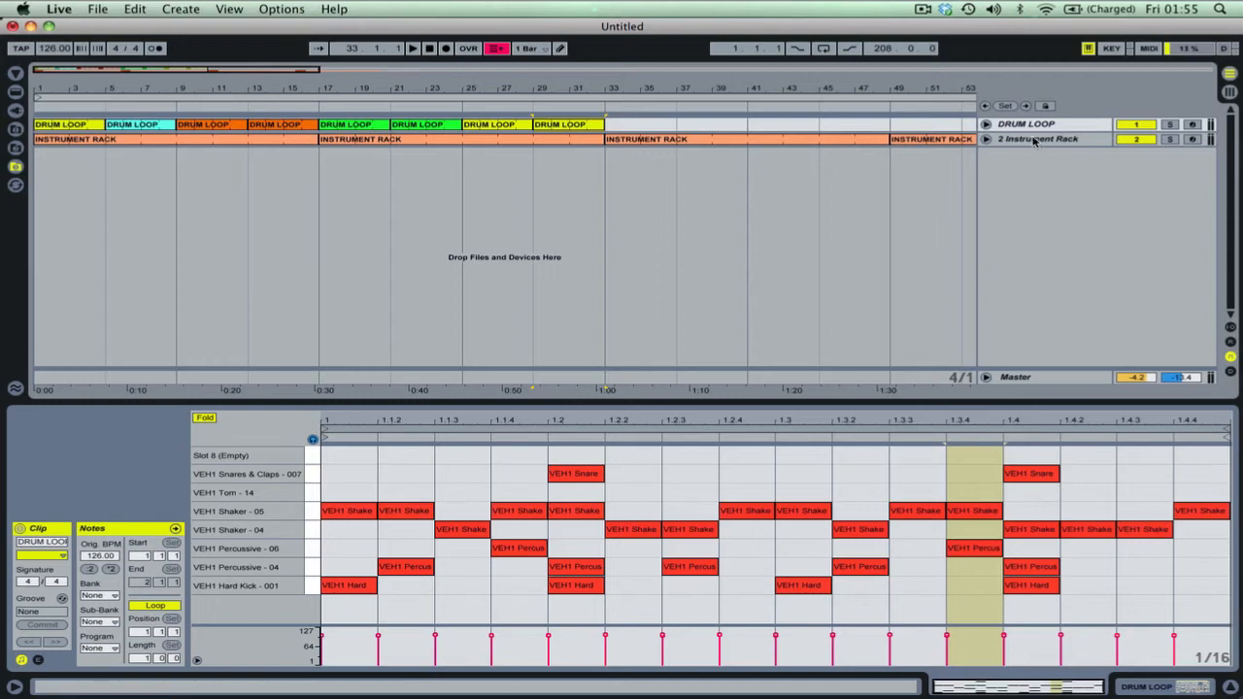
{"action": "left_click_drag", "start_coordinate": [1024, 126], "coordinate": [1021, 145]}
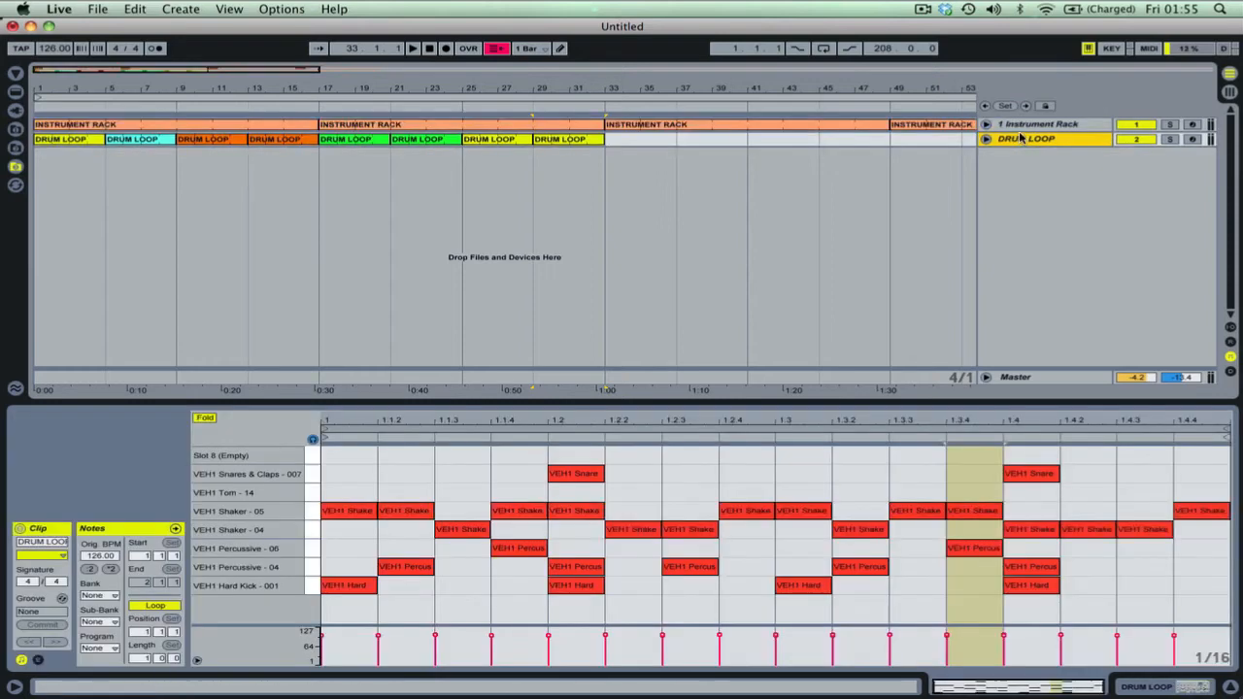
{"action": "left_click", "coordinate": [1020, 127]}
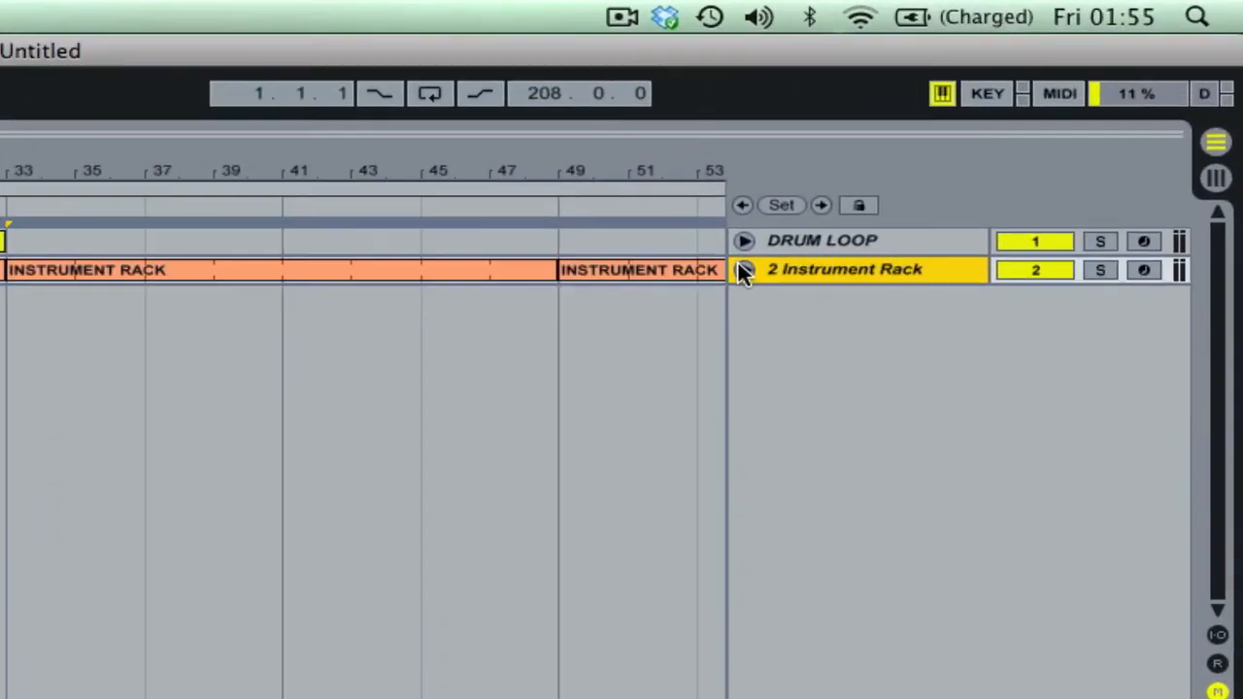
Unfold the Instrument Rack track in the arrangement to show its Track Volume automation lane
{"action": "left_click", "coordinate": [983, 137]}
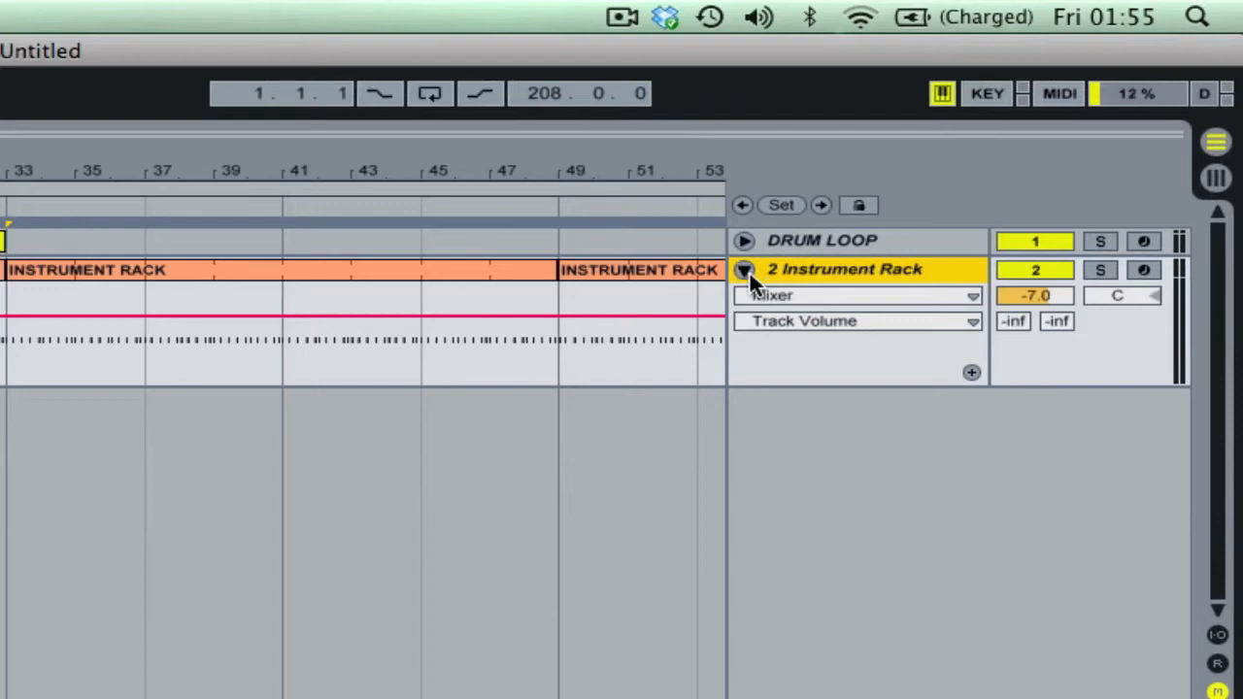
{"action": "left_click", "coordinate": [742, 269]}
{"action": "left_click", "coordinate": [742, 269]}
{"action": "left_click", "coordinate": [743, 269]}
{"action": "left_click", "coordinate": [742, 269]}
{"action": "left_click", "coordinate": [743, 269]}
{"action": "left_click", "coordinate": [743, 269]}
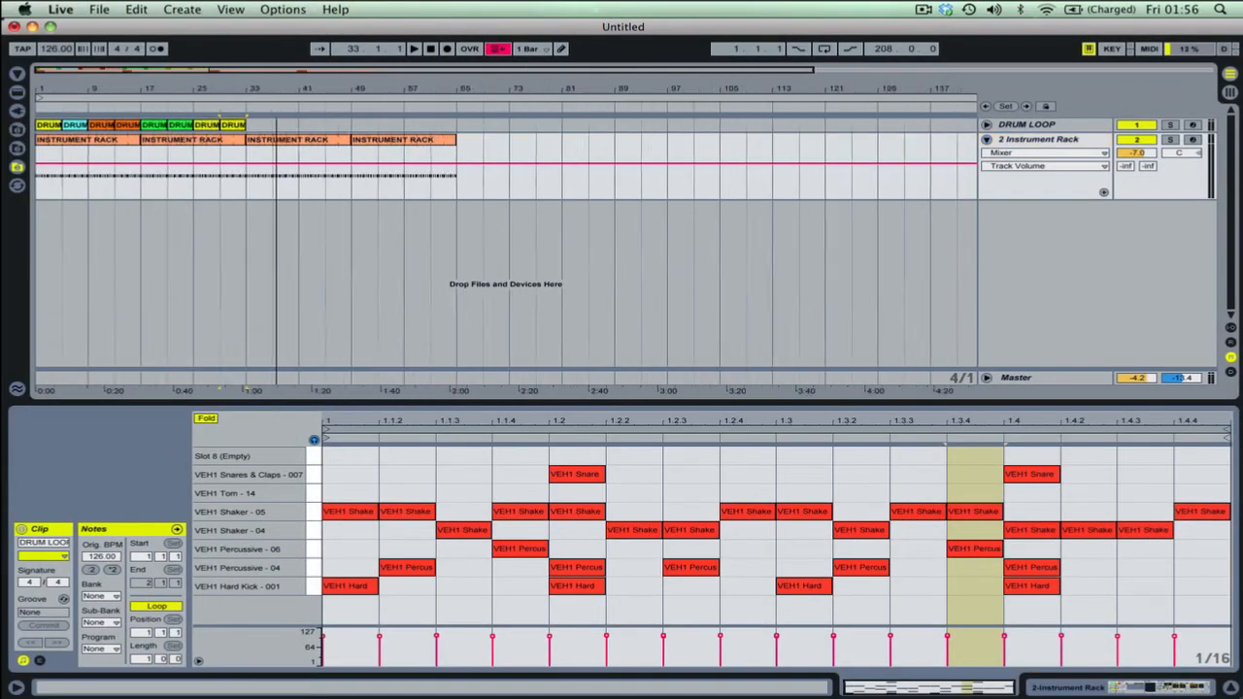
Add four breakpoints to the Instrument Rack track's volume automation line between bars 9 and 17
{"action": "mouse_move", "coordinate": [247, 88]}
{"action": "left_mouse_down"}
{"action": "mouse_move", "coordinate": [246, 69]}
{"action": "mouse_move", "coordinate": [240, 97]}
{"action": "left_mouse_up"}
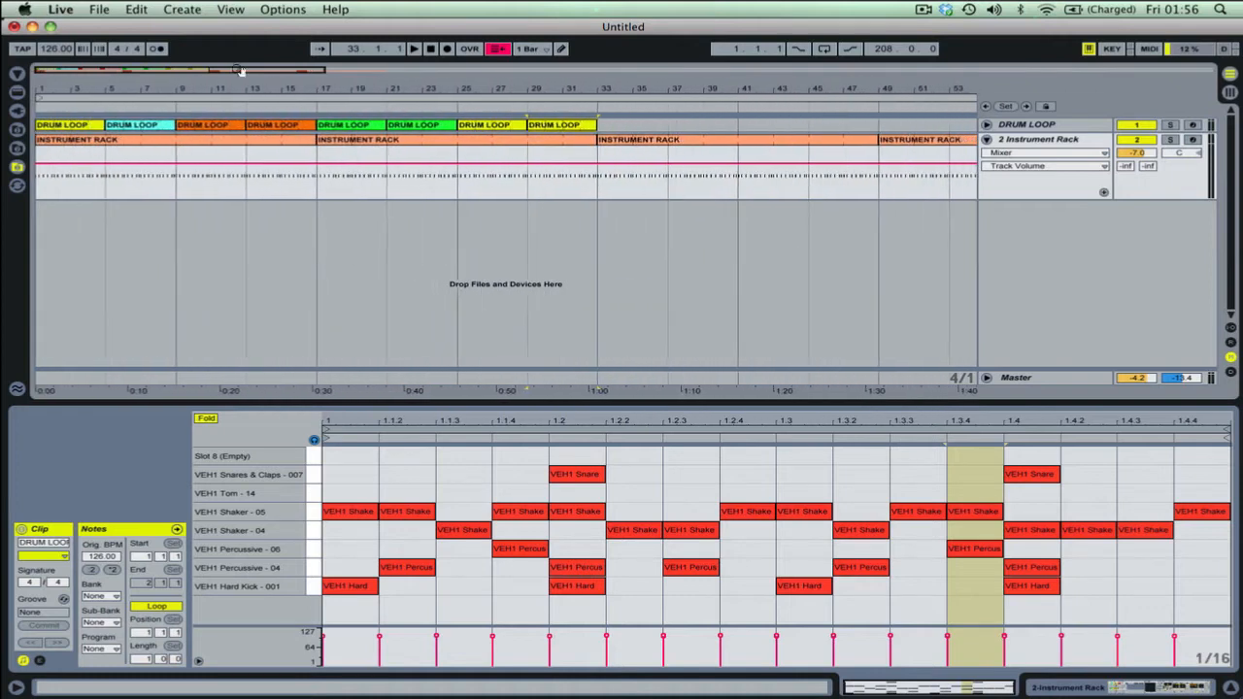
{"action": "left_click", "coordinate": [186, 164]}
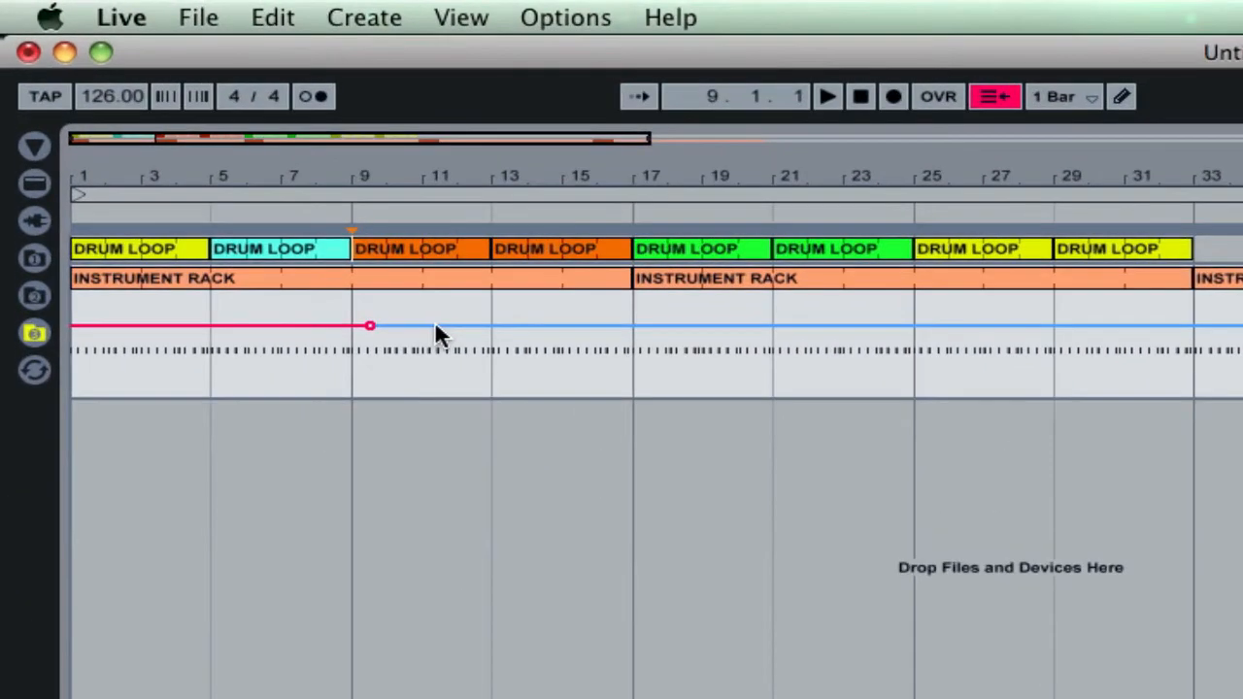
{"action": "left_click", "coordinate": [435, 327]}
{"action": "left_click", "coordinate": [545, 326]}
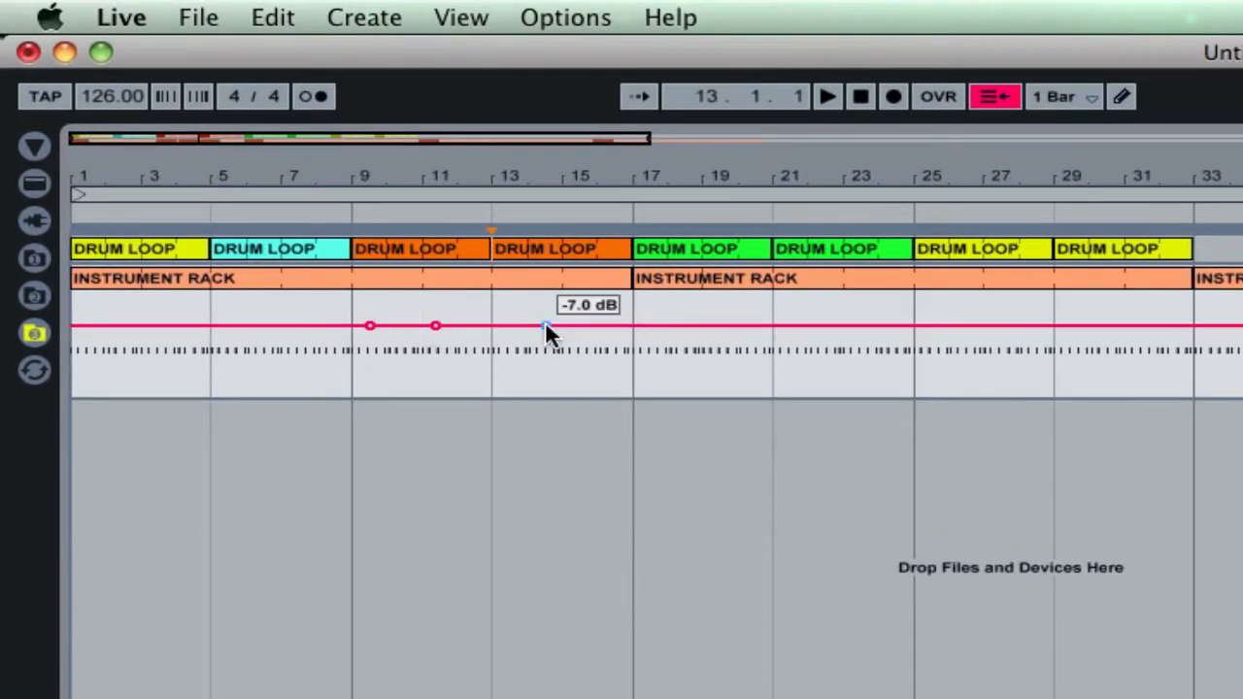
{"action": "left_click", "coordinate": [606, 326]}
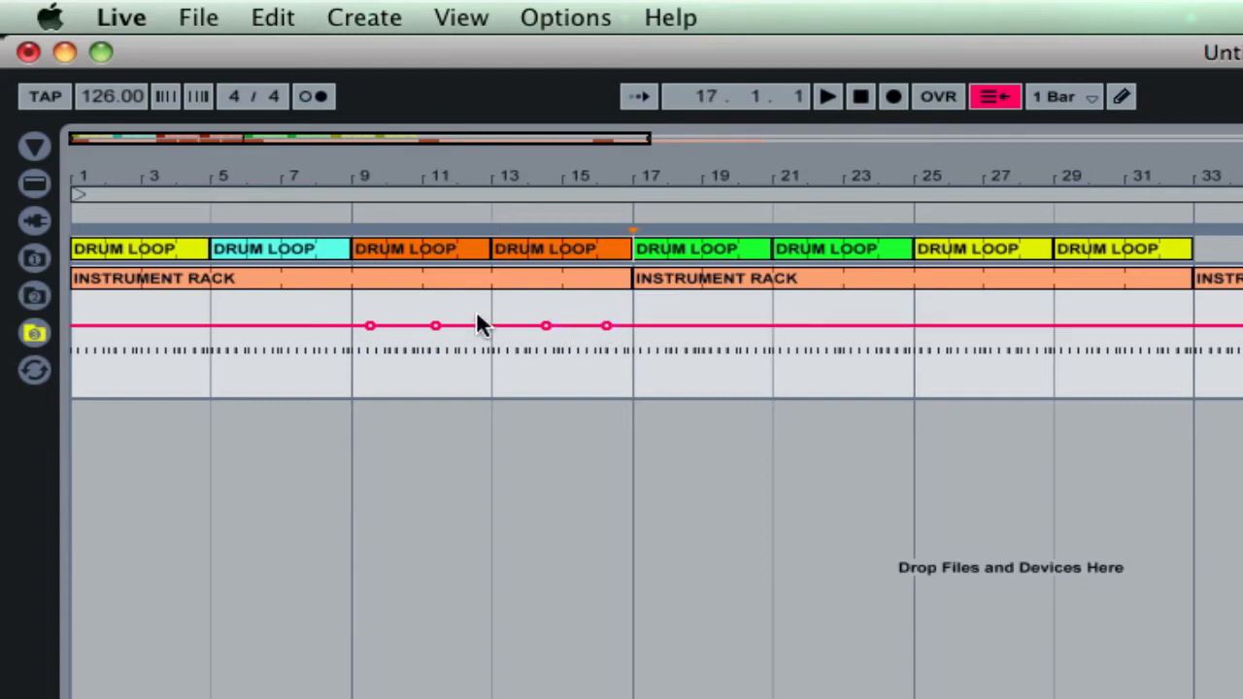
Shape the volume automation with a dip to -inf dB near bar 11, a peak near bar 16 and -23.0 dB from about bar 18
{"action": "left_click_drag", "start_coordinate": [434, 327], "coordinate": [431, 391]}
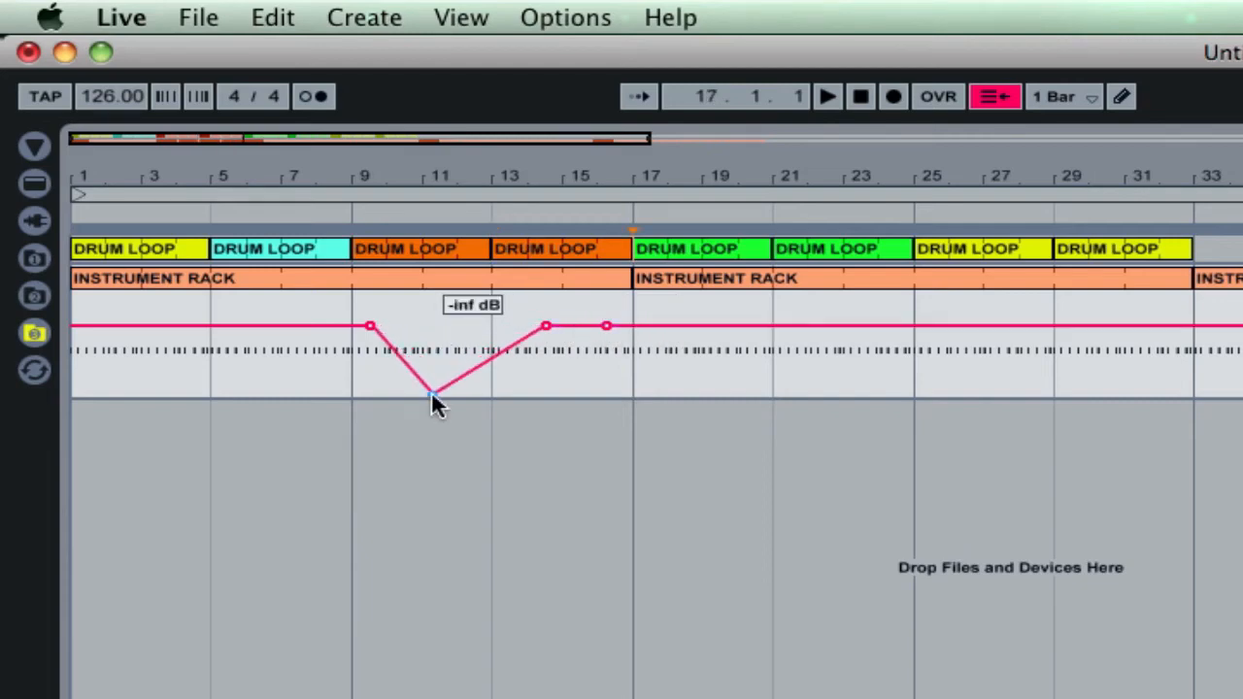
{"action": "left_click_drag", "start_coordinate": [603, 325], "coordinate": [678, 362]}
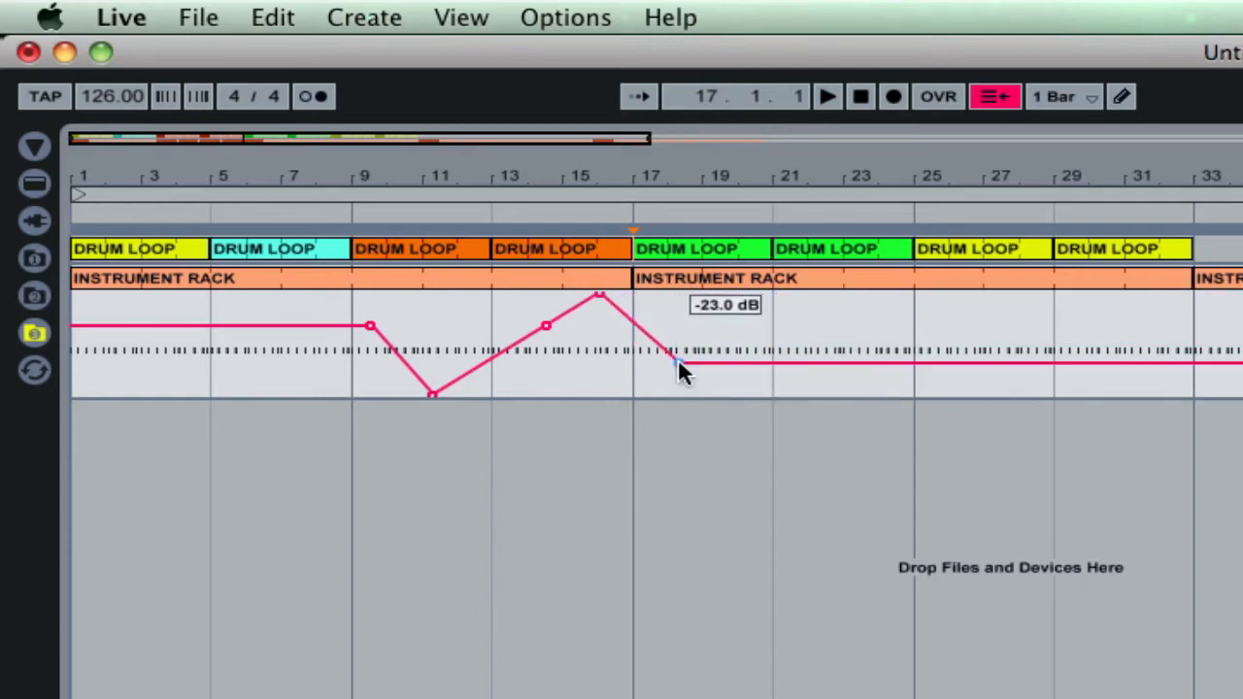
{"action": "left_click", "coordinate": [679, 362]}
Undo all the volume automation edits on the Instrument Rack track, back to a flat line
{"action": "key", "text": "super+z"}
{"action": "key", "text": "super+z"}
{"action": "key", "text": "super+z"}
{"action": "key", "text": "super+z"}
{"action": "key", "text": "super+z"}
{"action": "key", "text": "super+z"}
{"action": "key", "text": "super+z"}
{"action": "key", "text": "super+z"}
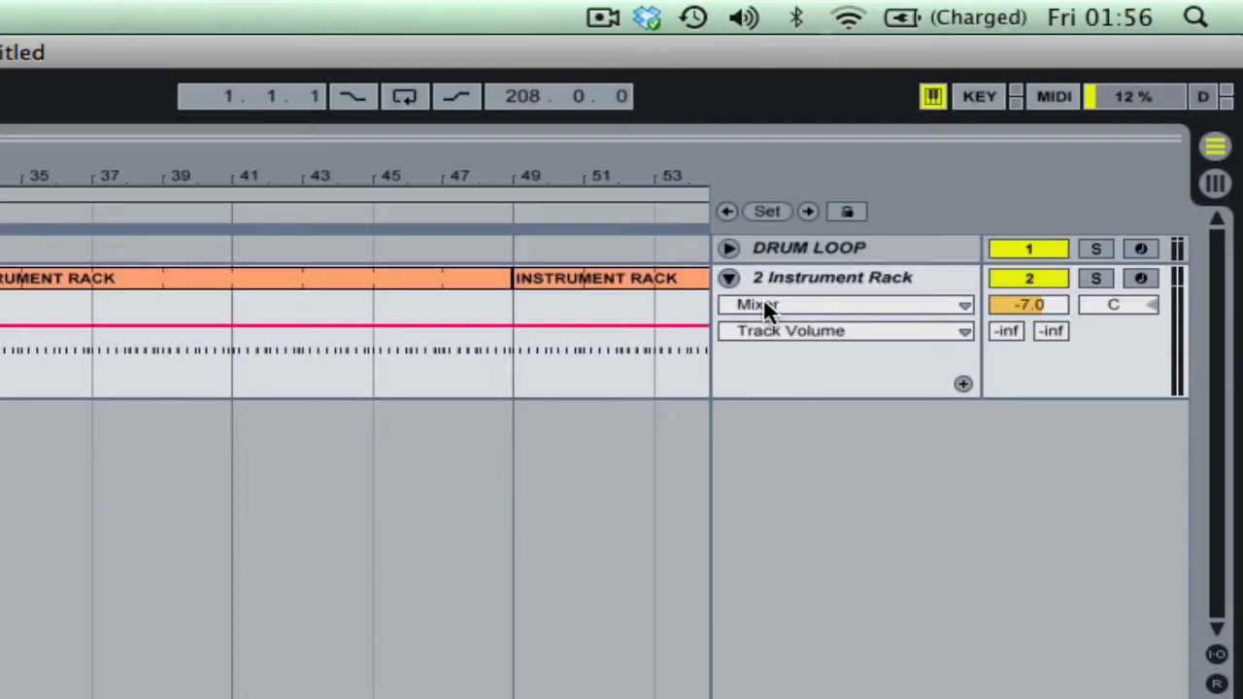
Select the Instrument Rack track to show its devices, display its FilterCtl Cutoff automation in the arrangement and adjust the track height
{"action": "key", "text": "Tab"}
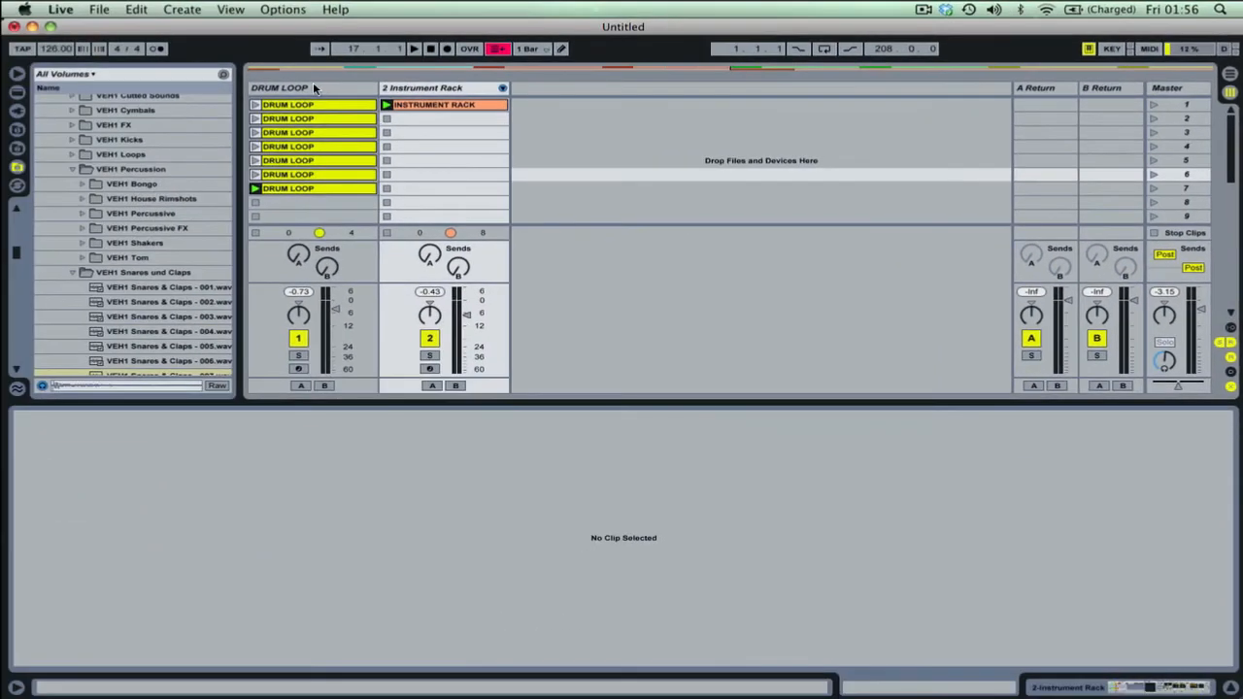
{"action": "left_click", "coordinate": [313, 87]}
{"action": "left_click", "coordinate": [458, 86]}
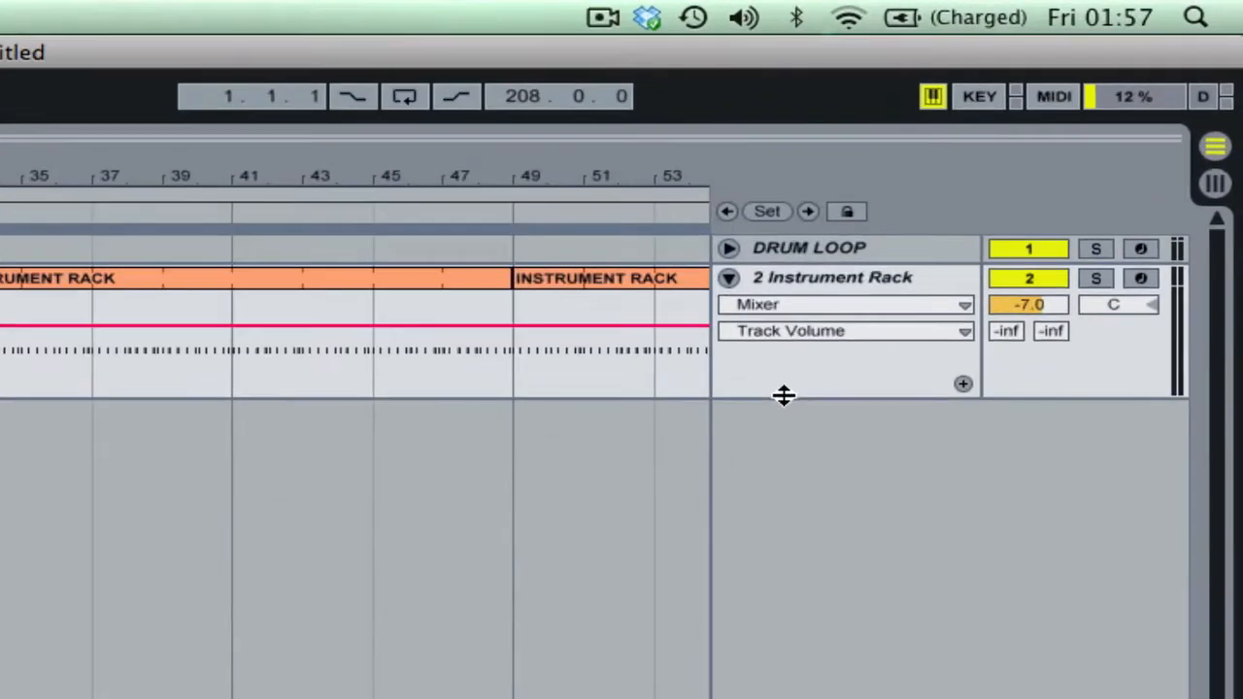
{"action": "left_click_drag", "start_coordinate": [784, 395], "coordinate": [784, 502]}
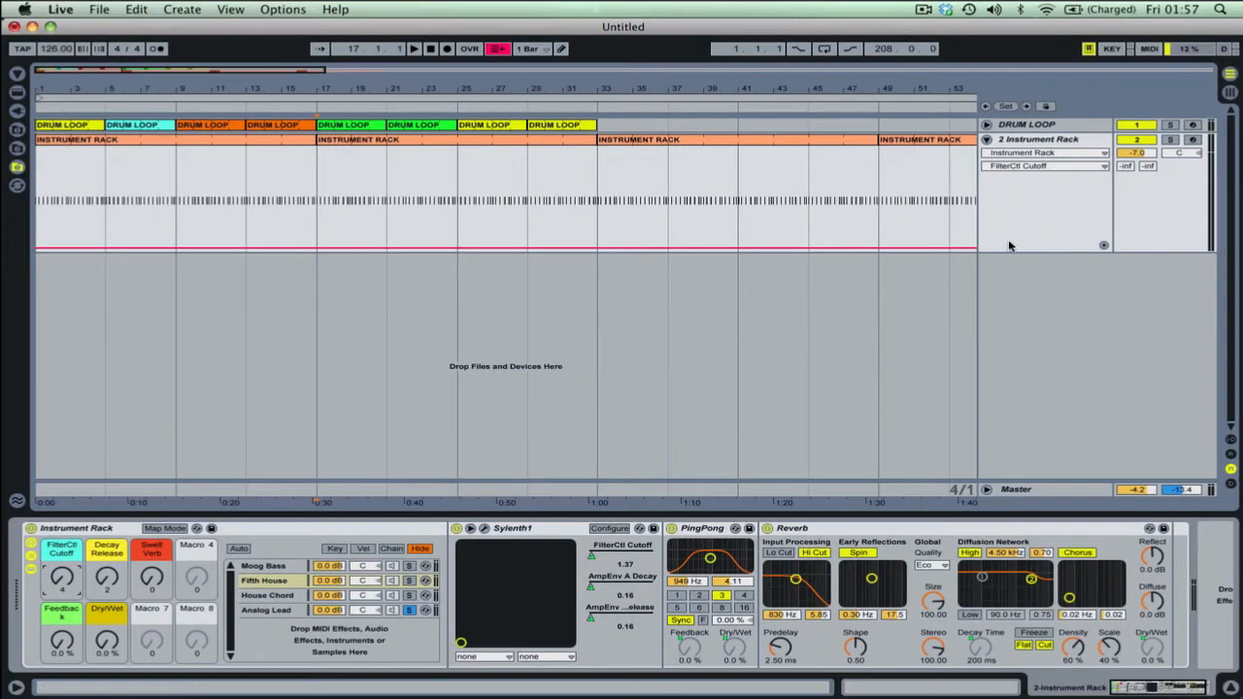
{"action": "left_click_drag", "start_coordinate": [1009, 249], "coordinate": [1010, 209]}
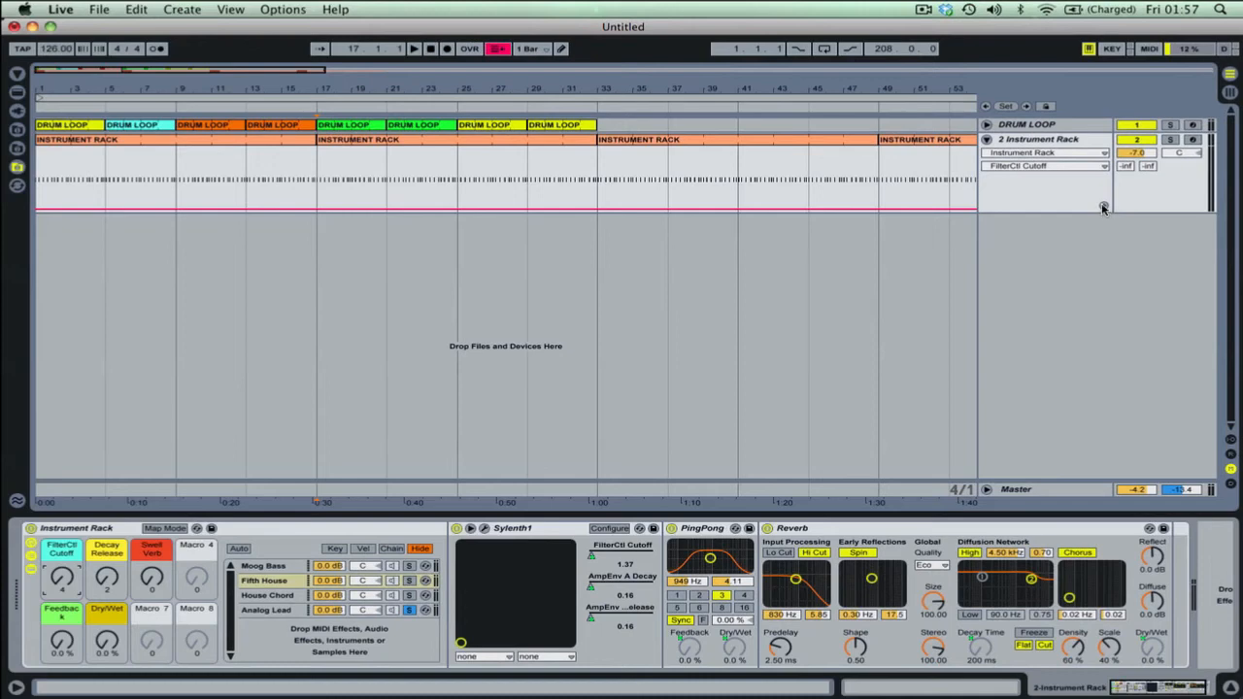
Add separate automation lanes for FilterCtl Cutoff, Decay Release and Swell Verb beneath the Instrument Rack track
{"action": "left_click", "coordinate": [1102, 207]}
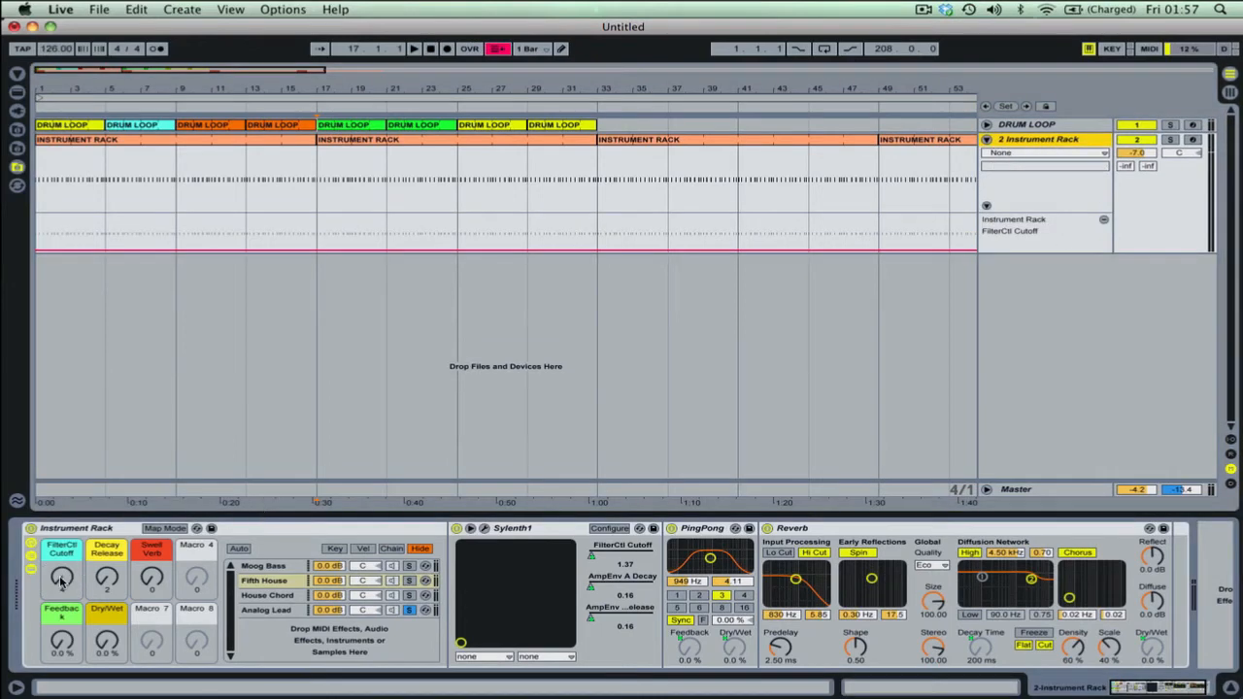
{"action": "left_click_drag", "start_coordinate": [62, 580], "coordinate": [62, 567]}
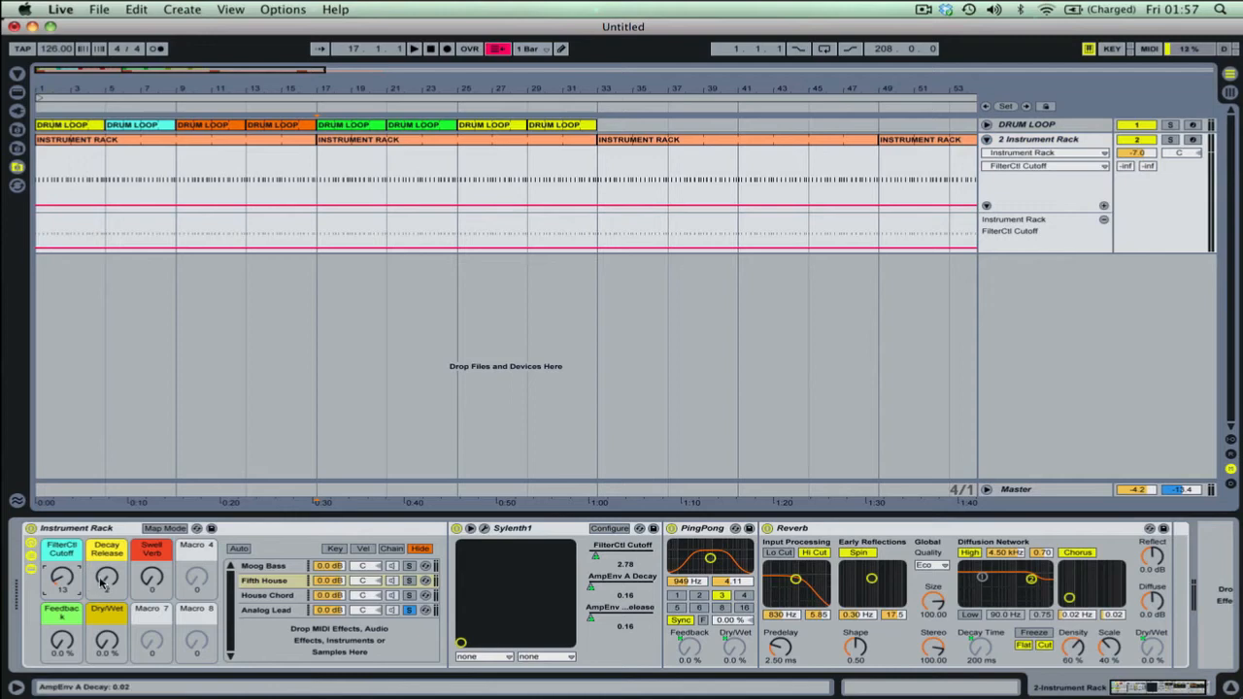
{"action": "left_click", "coordinate": [101, 580]}
{"action": "left_click", "coordinate": [1103, 205]}
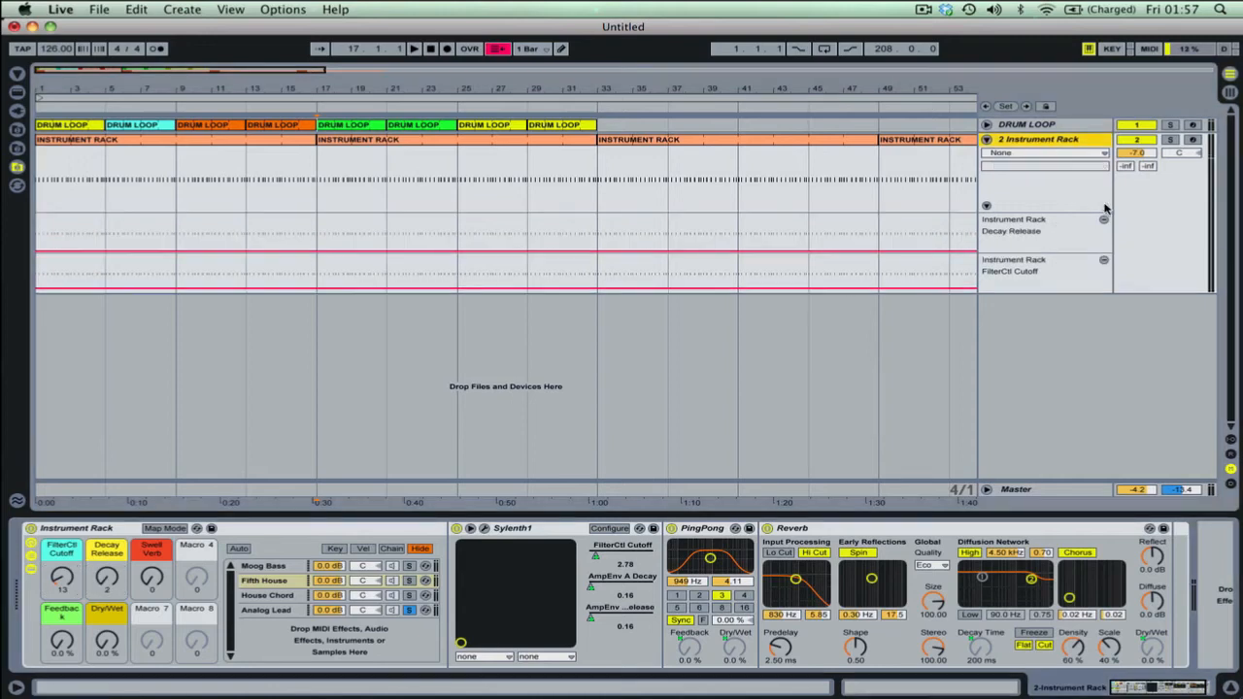
{"action": "left_click", "coordinate": [153, 576]}
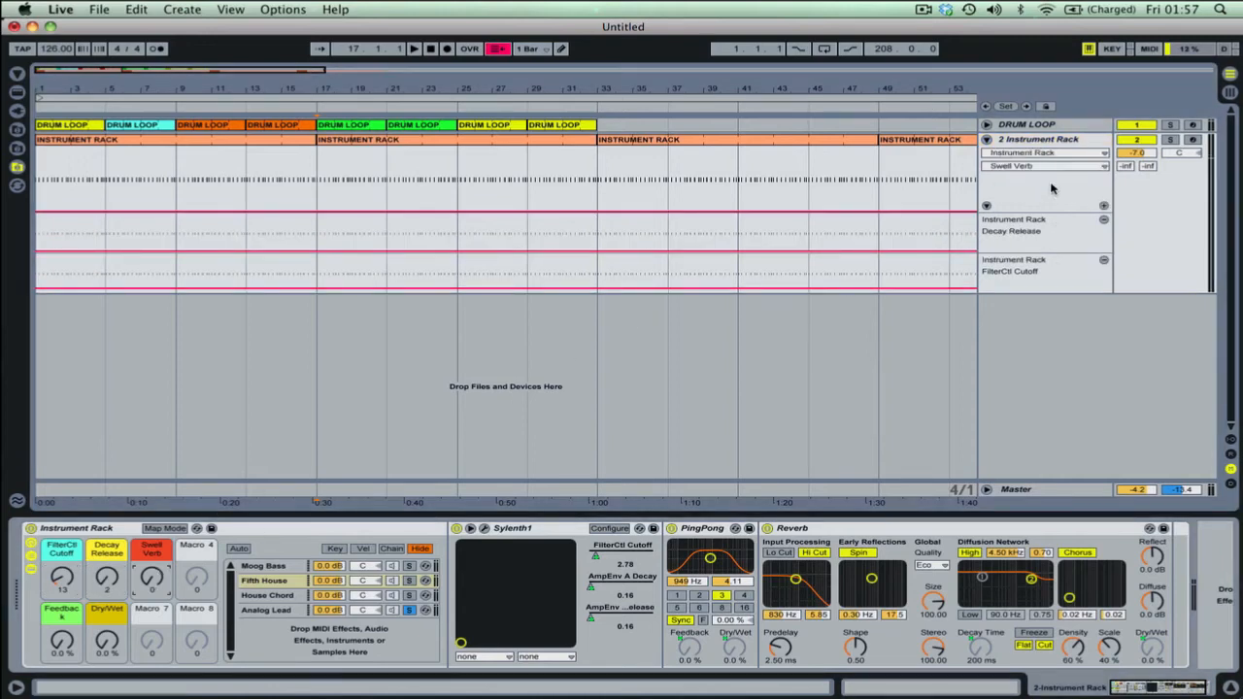
{"action": "left_click", "coordinate": [1102, 207]}
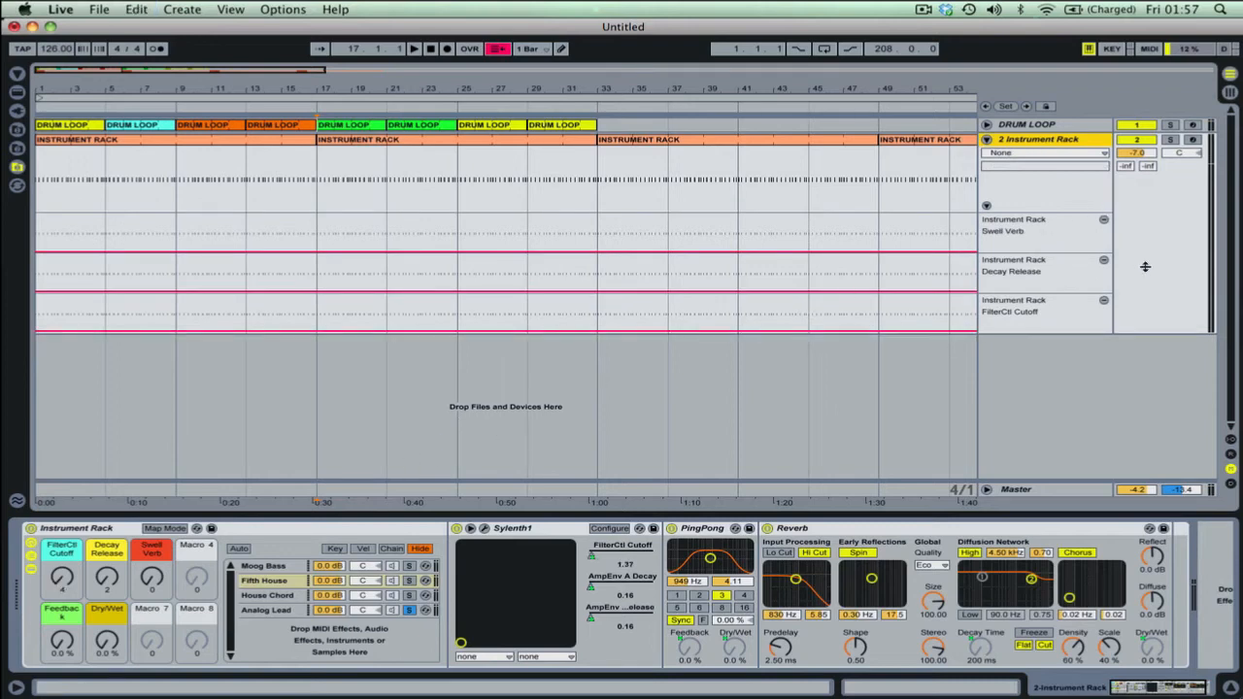
Remove the Swell Verb, Decay Release and FilterCtl Cutoff automation lanes from the Instrument Rack track
{"action": "left_click", "coordinate": [1103, 221]}
{"action": "left_click", "coordinate": [1103, 221]}
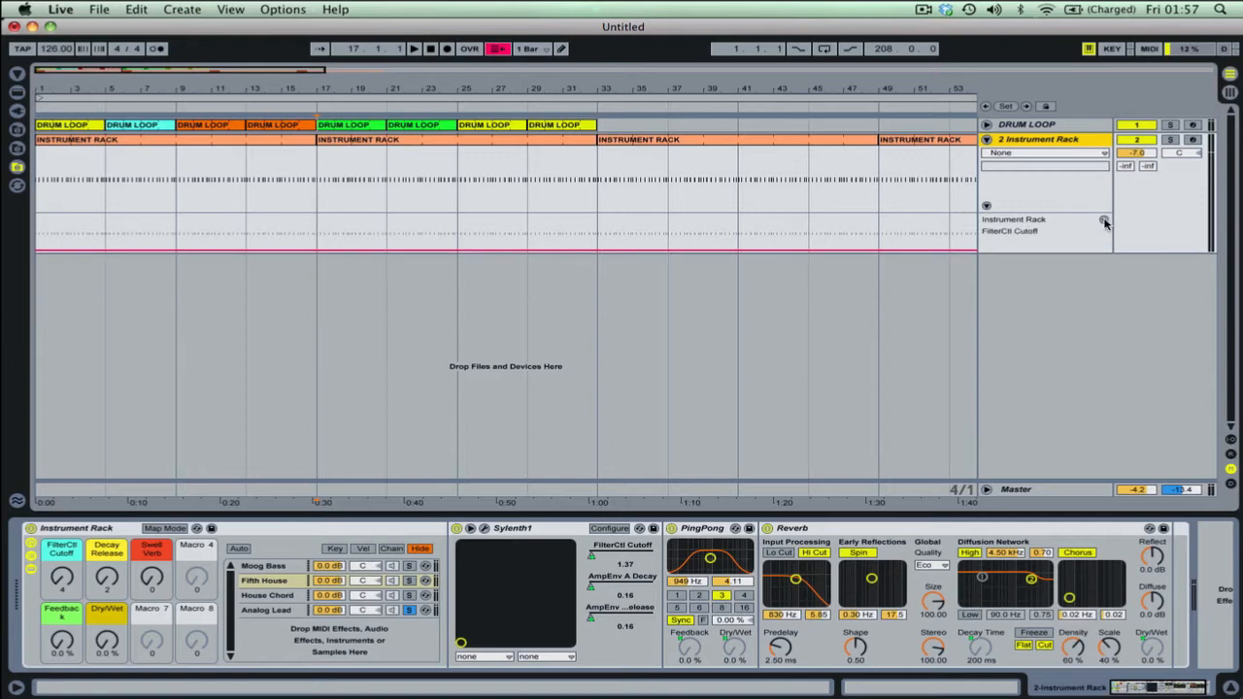
{"action": "left_click", "coordinate": [1103, 221]}
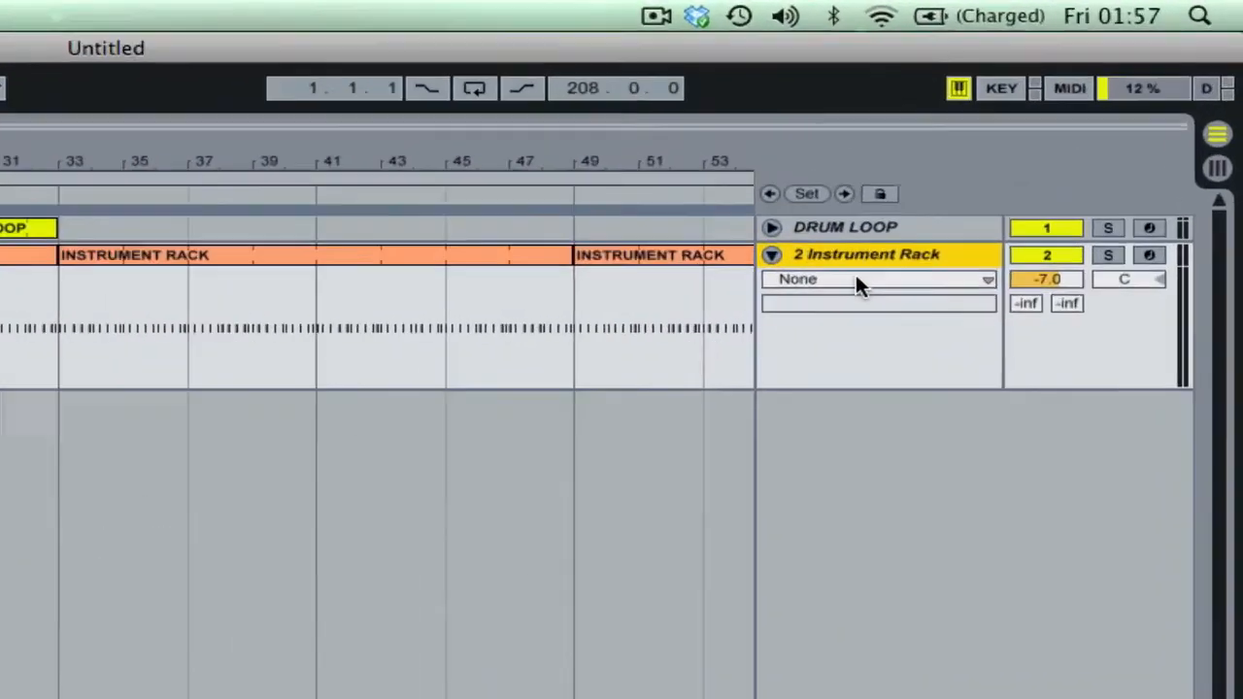
Choose the Instrument Rack device's FilterCtl Cutoff as the track's automation parameter and lower its line to 0
{"action": "left_click", "coordinate": [1031, 153]}
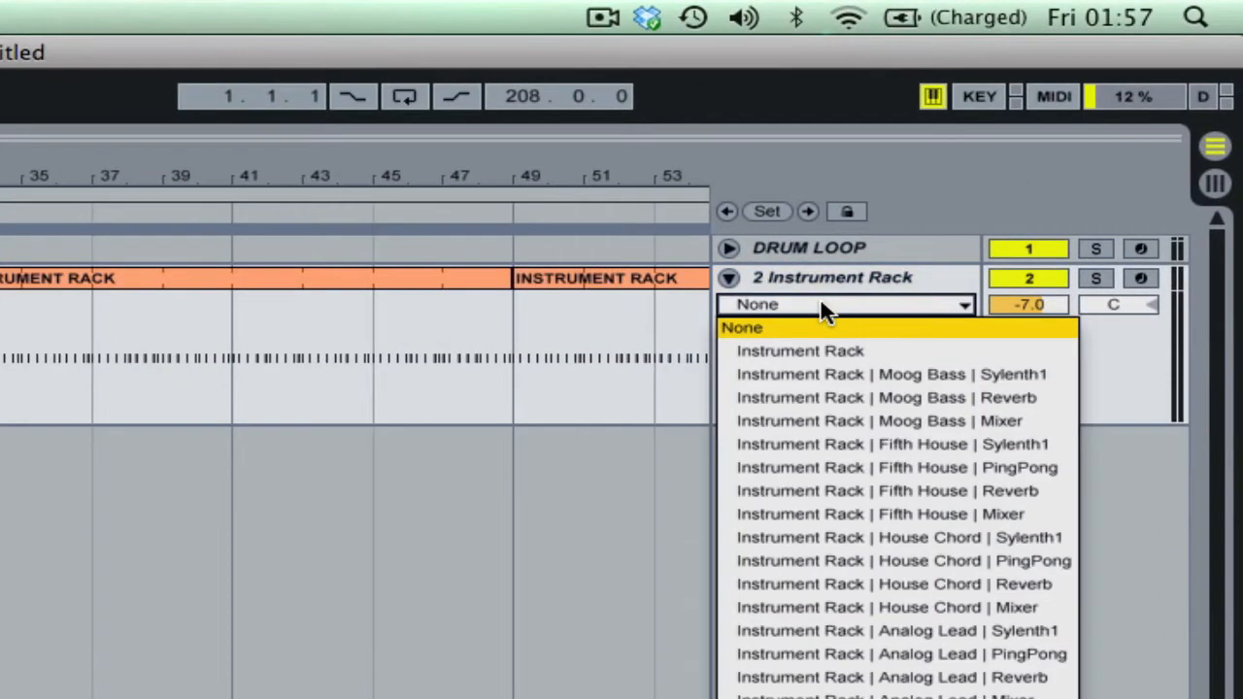
{"action": "left_click", "coordinate": [818, 354]}
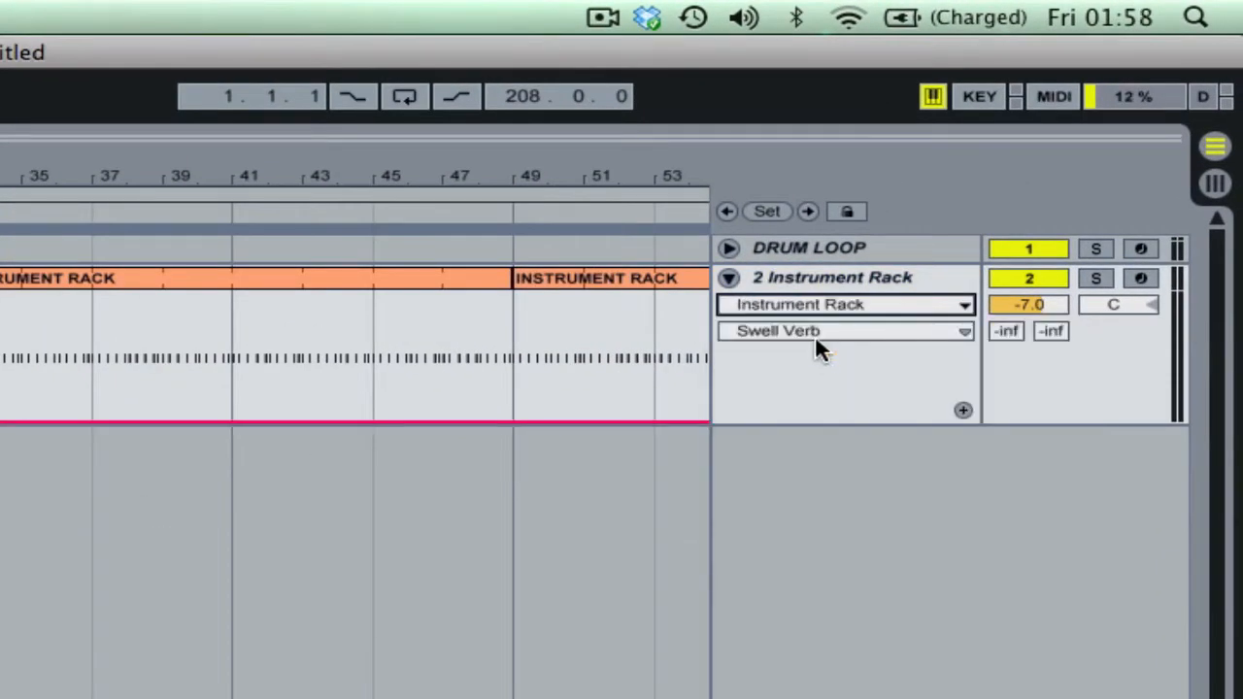
{"action": "left_click", "coordinate": [814, 330]}
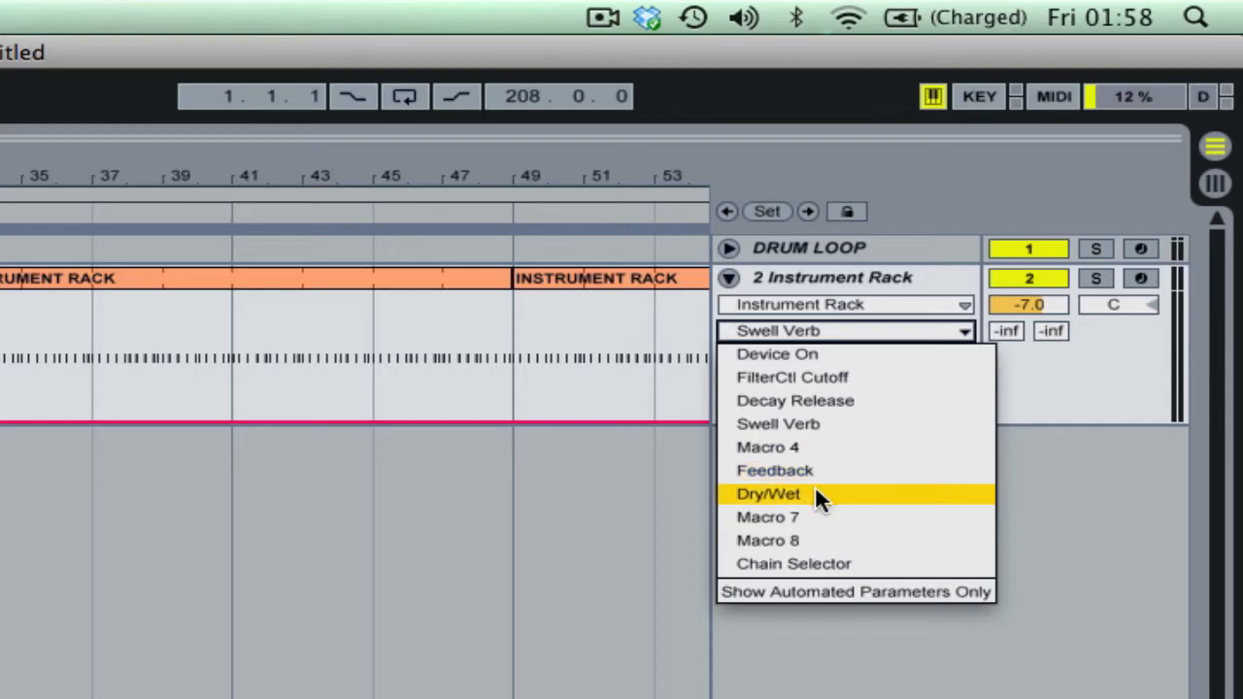
{"action": "left_click", "coordinate": [804, 377]}
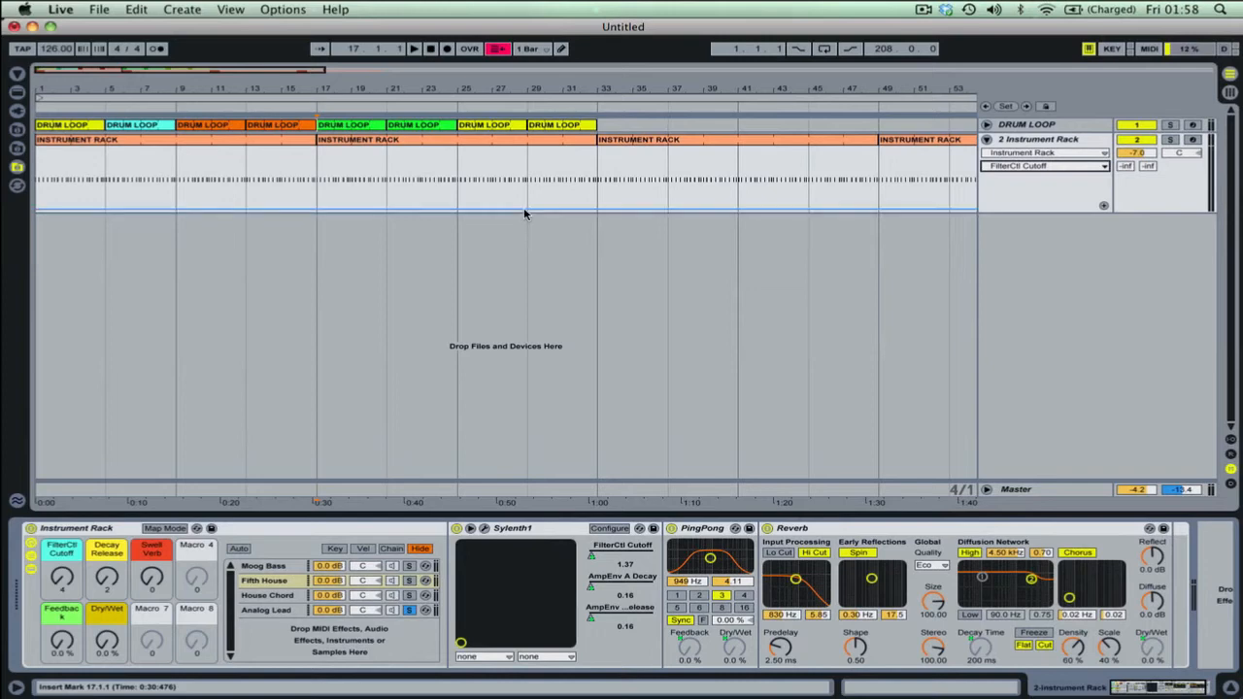
{"action": "mouse_move", "coordinate": [524, 211]}
{"action": "left_mouse_down"}
{"action": "mouse_move", "coordinate": [529, 156]}
{"action": "mouse_move", "coordinate": [529, 212]}
{"action": "mouse_move", "coordinate": [517, 210]}
{"action": "left_mouse_up"}
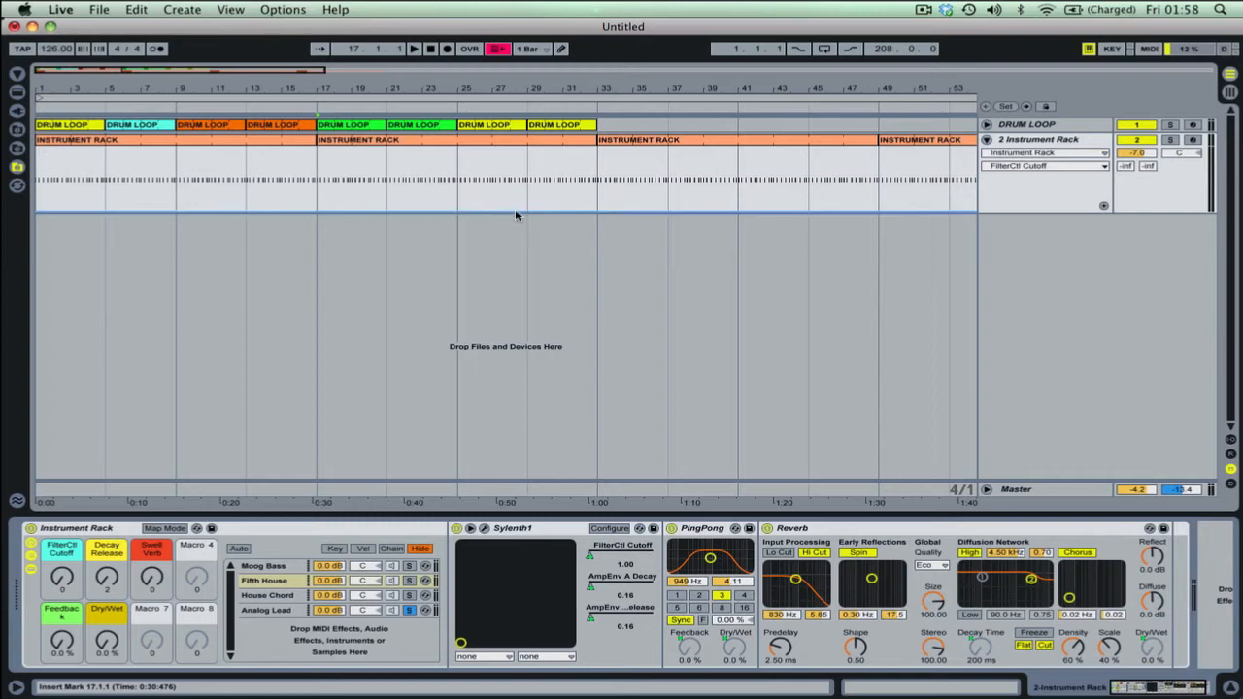
Play the arrangement briefly from bar 17 to listen to the lowered filter cutoff, and stop playback
{"action": "key", "text": "space"}
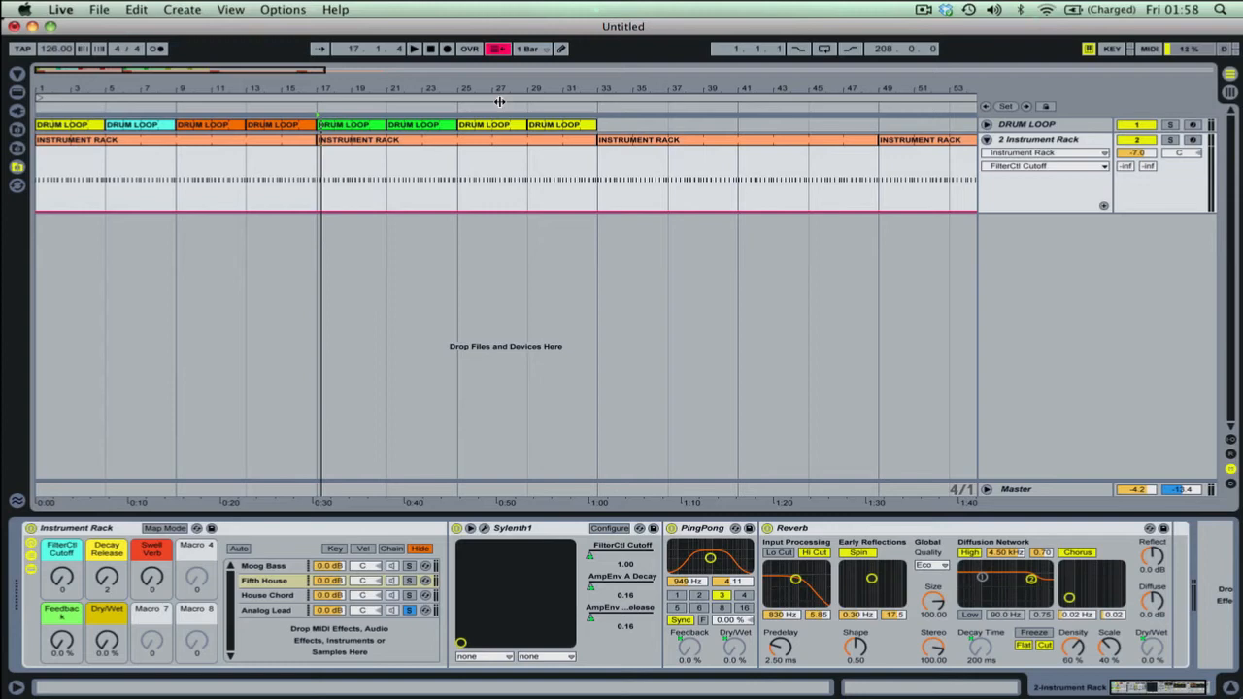
{"action": "key", "text": "space"}
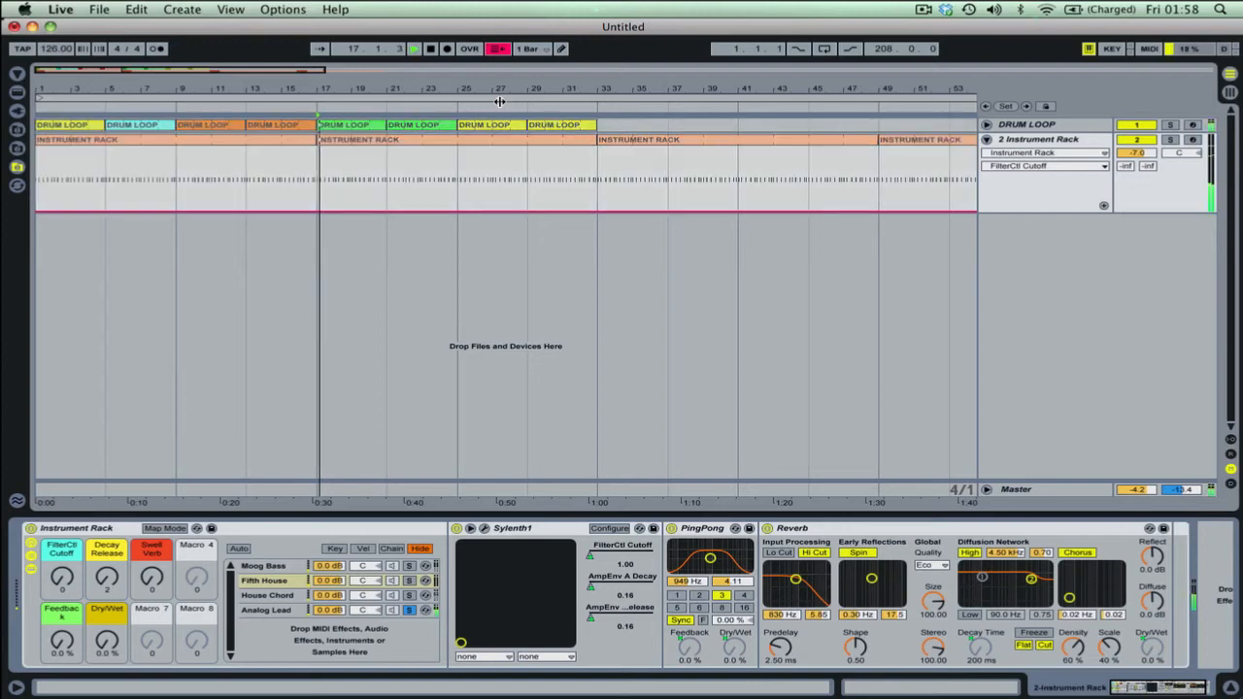
{"action": "key", "text": "space"}
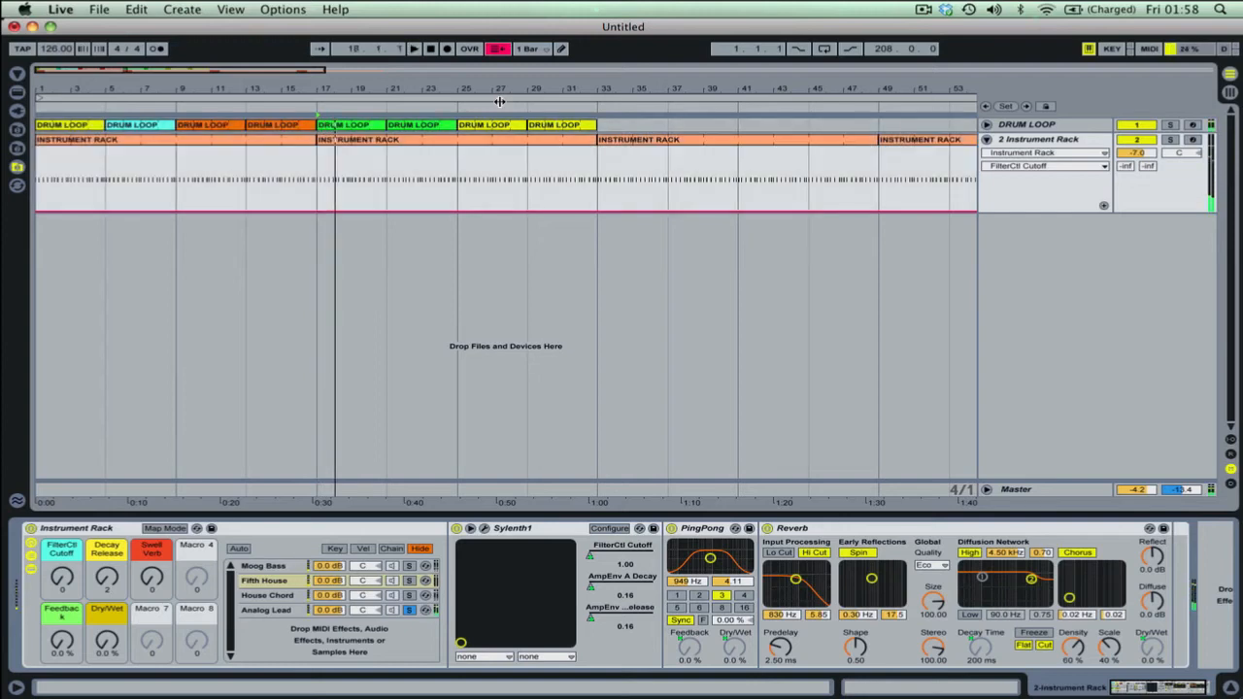
Compare the playing clips in the Session View with the clips laid out in the Arrangement View
{"action": "key", "text": "Tab"}
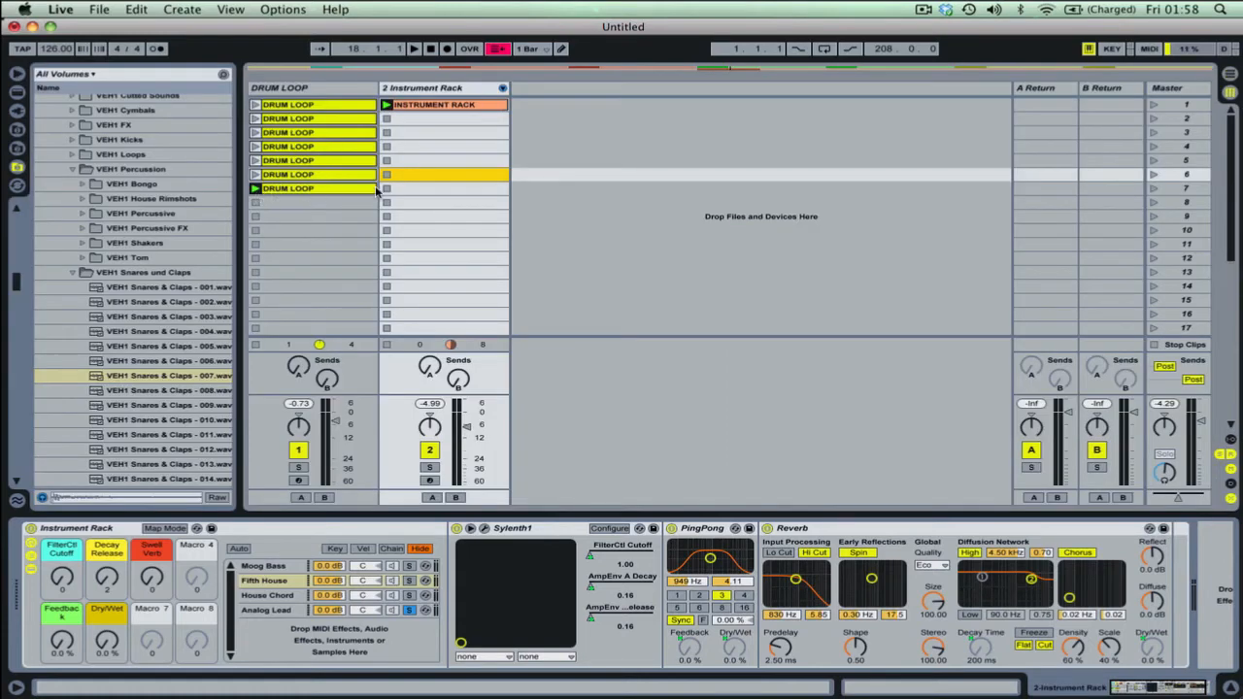
{"action": "key", "text": "Tab"}
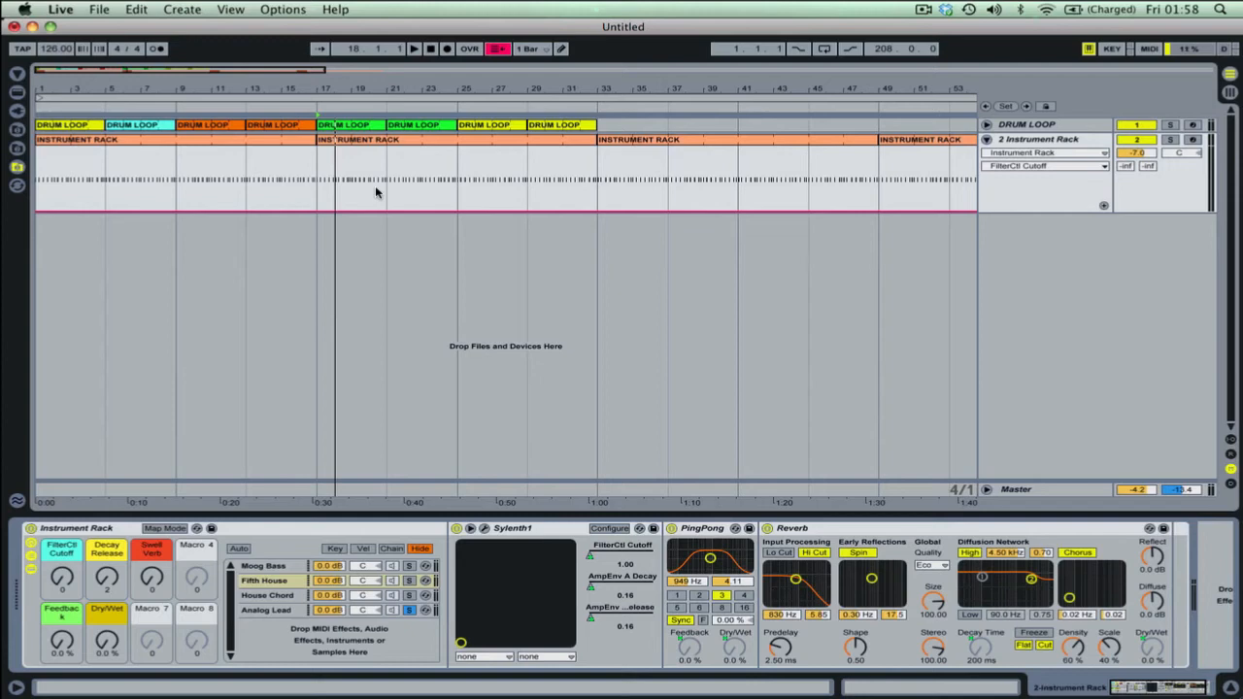
{"action": "key", "text": "Tab"}
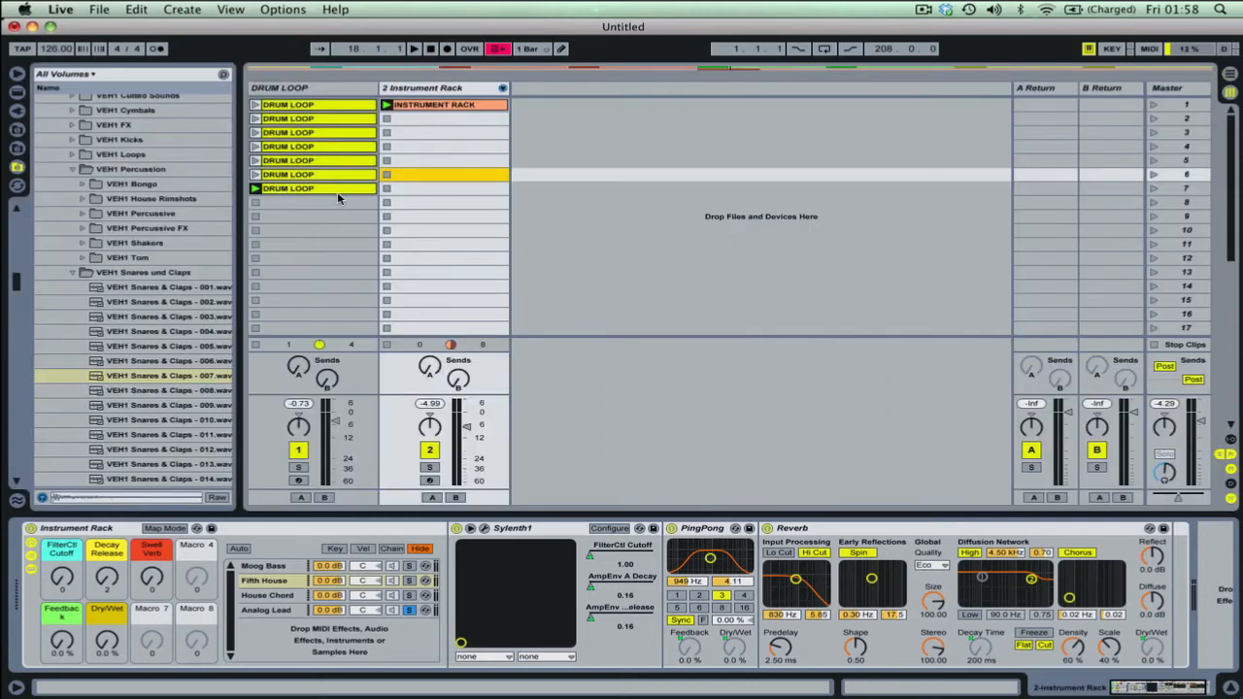
{"action": "key", "text": "Tab"}
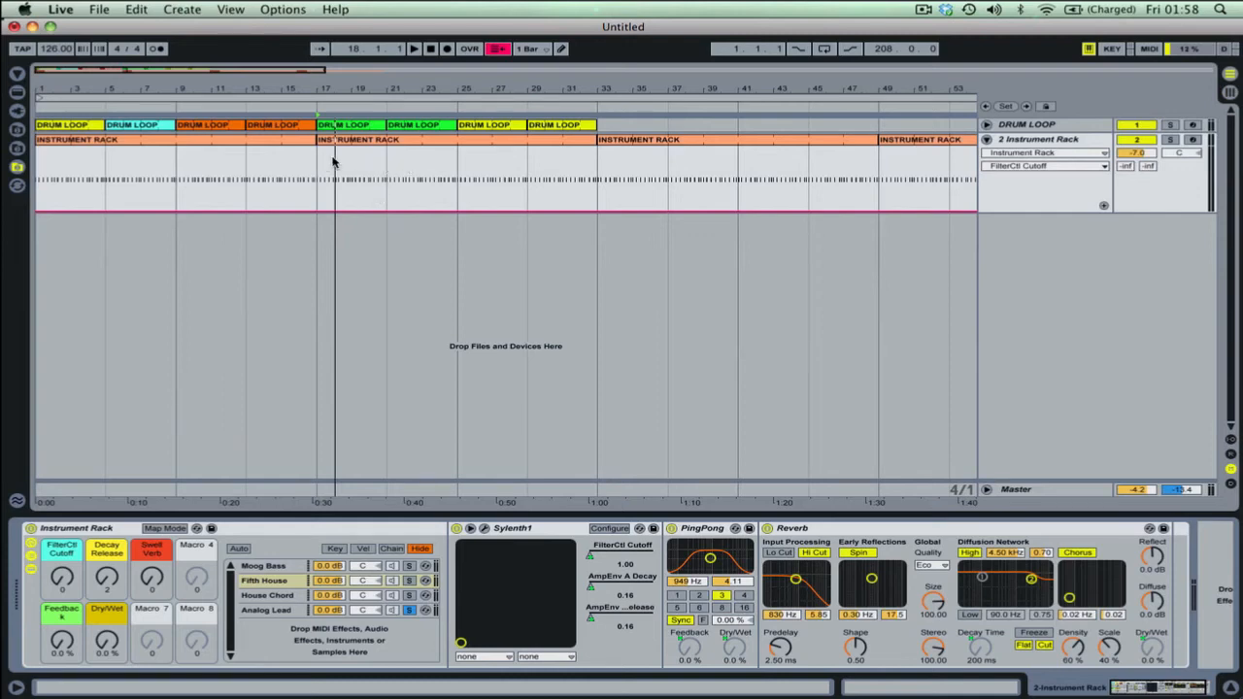
{"action": "key", "text": "Tab"}
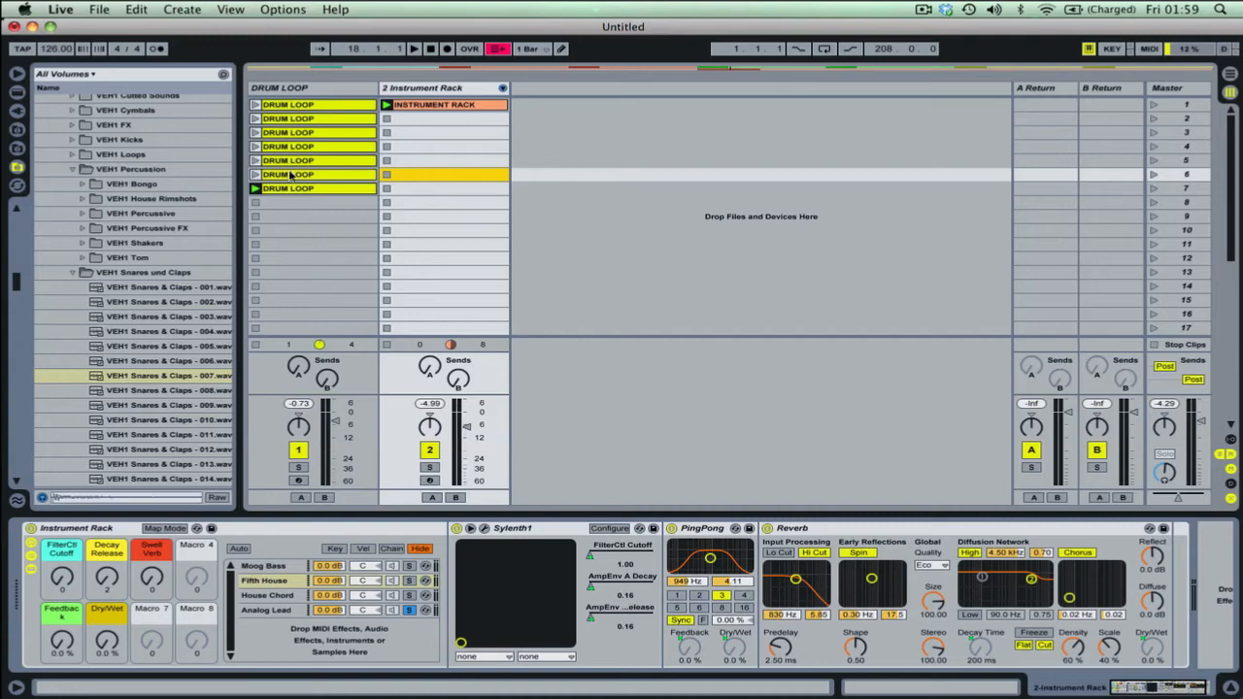
{"action": "key", "text": "Tab"}
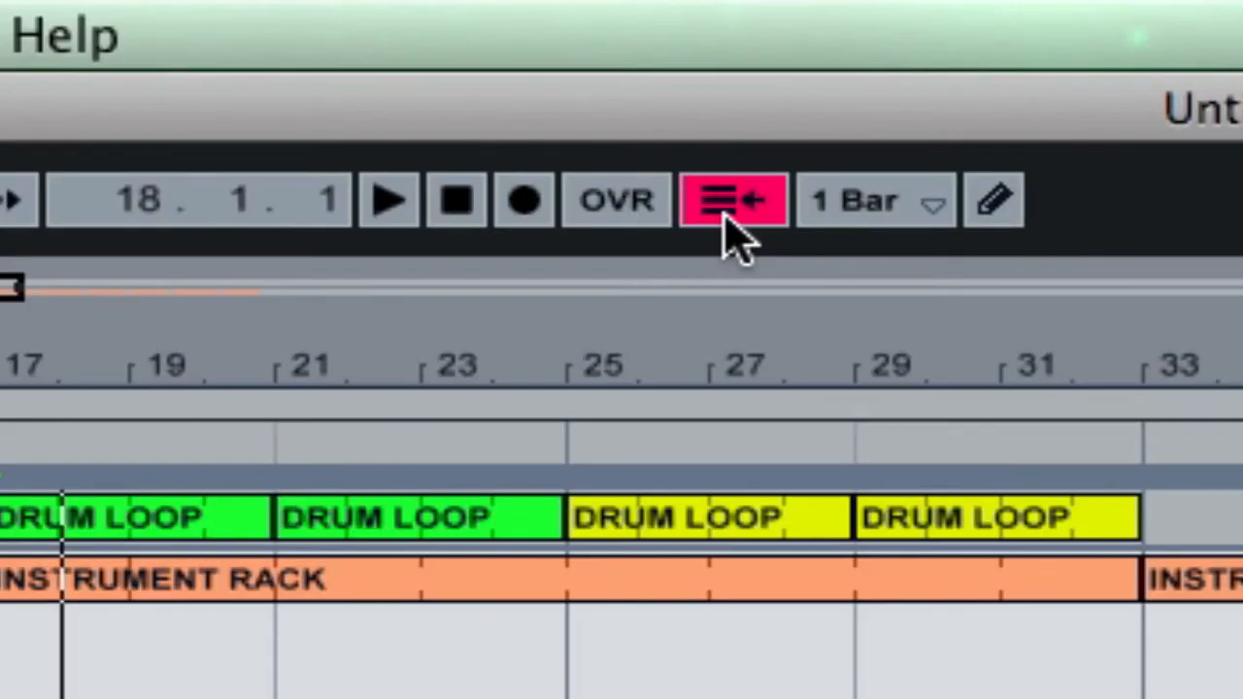
Return all tracks to arrangement playback and audition the arrangement briefly from bar 17
{"action": "left_click", "coordinate": [726, 221]}
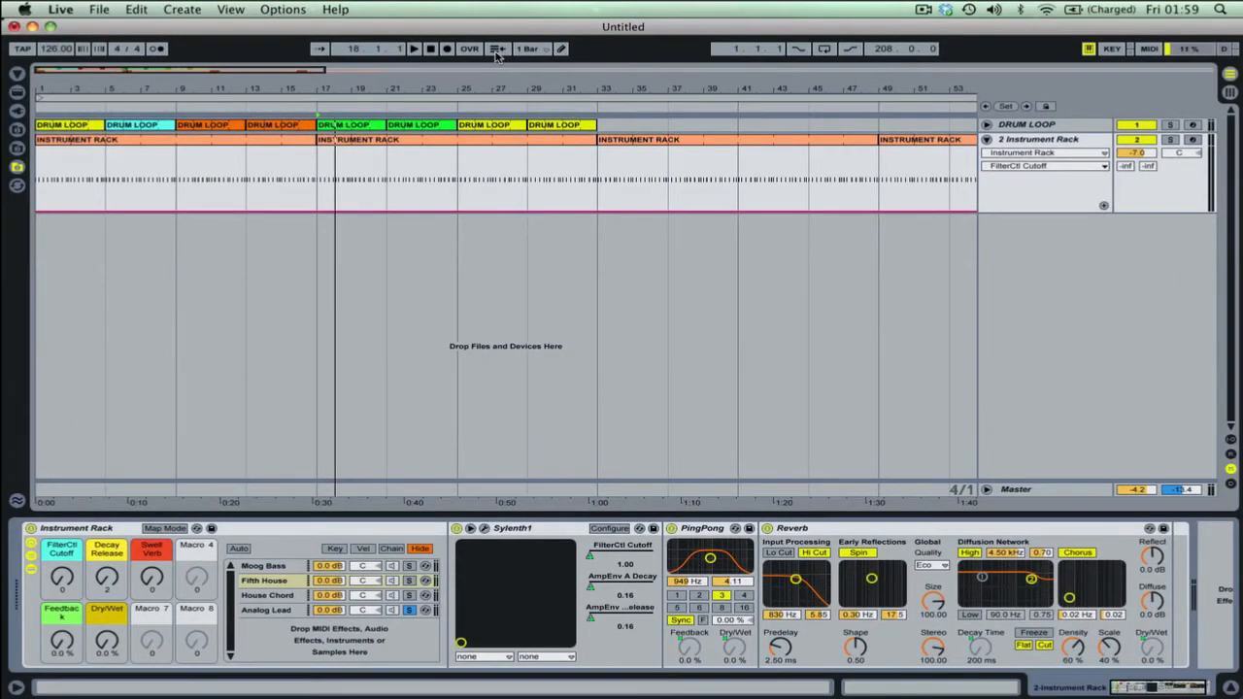
{"action": "key", "text": "space"}
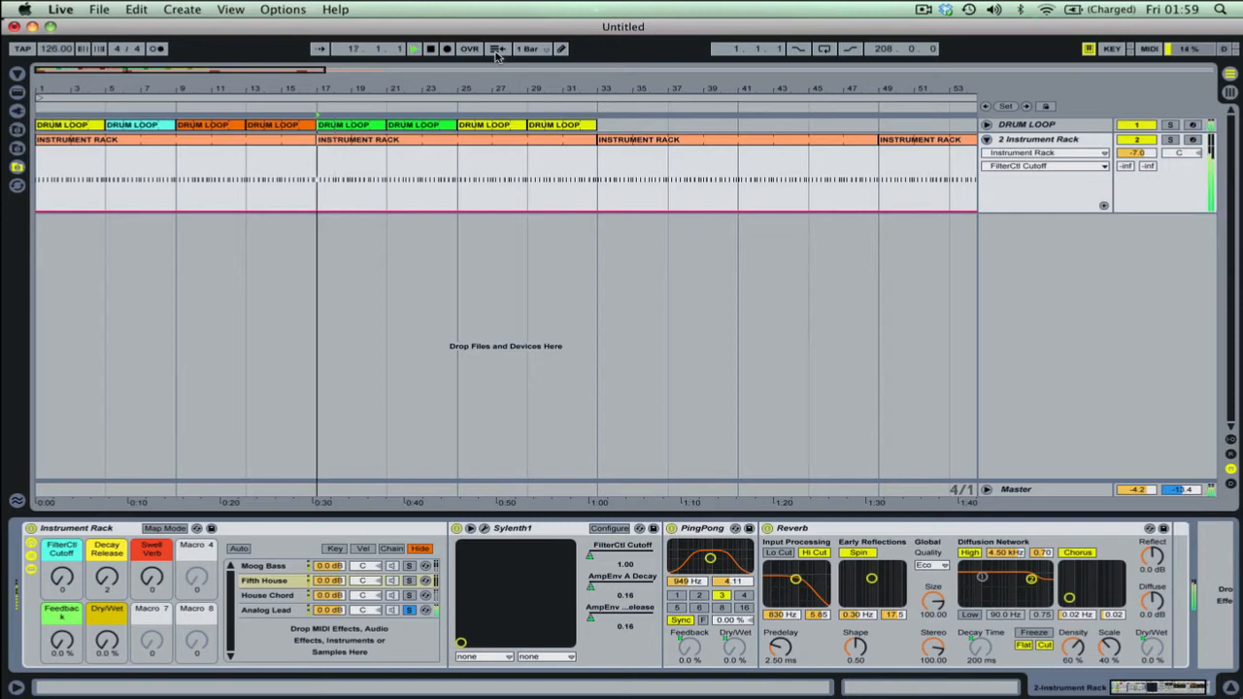
{"action": "key", "text": "space"}
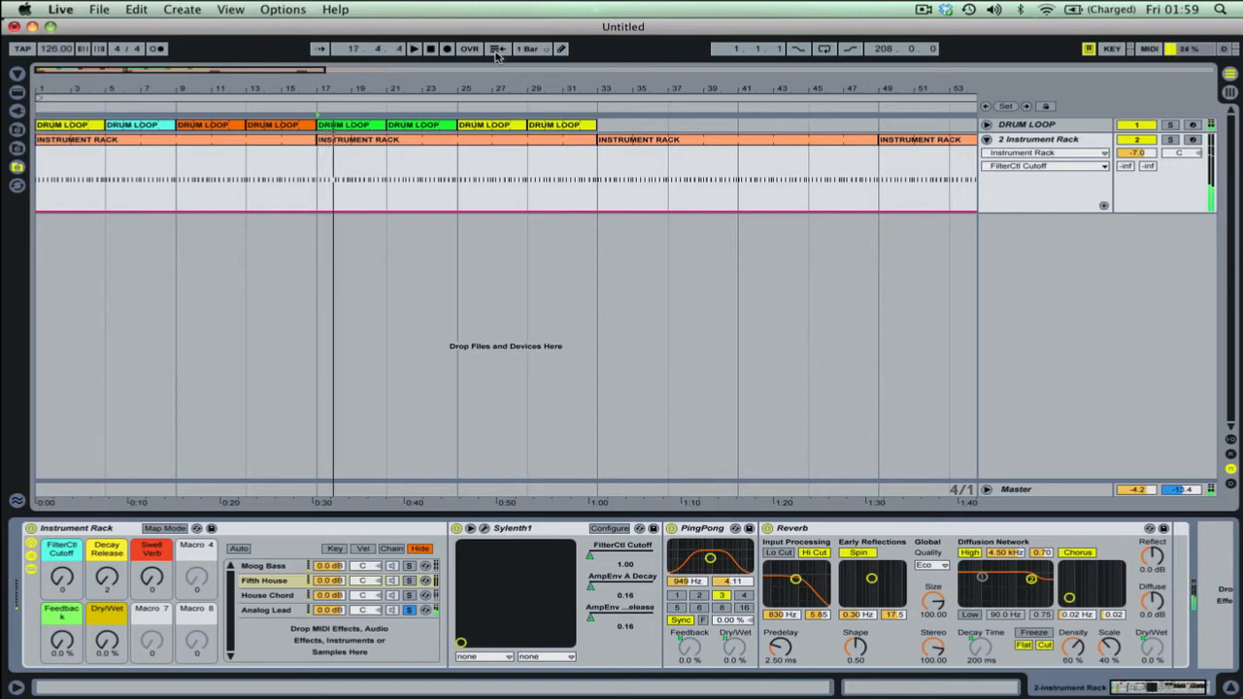
Stop playback and ramp the FilterCtl Cutoff automation from bar 1 up to 31 at bar 9, holding that level to bar 17
{"action": "left_click", "coordinate": [431, 49]}
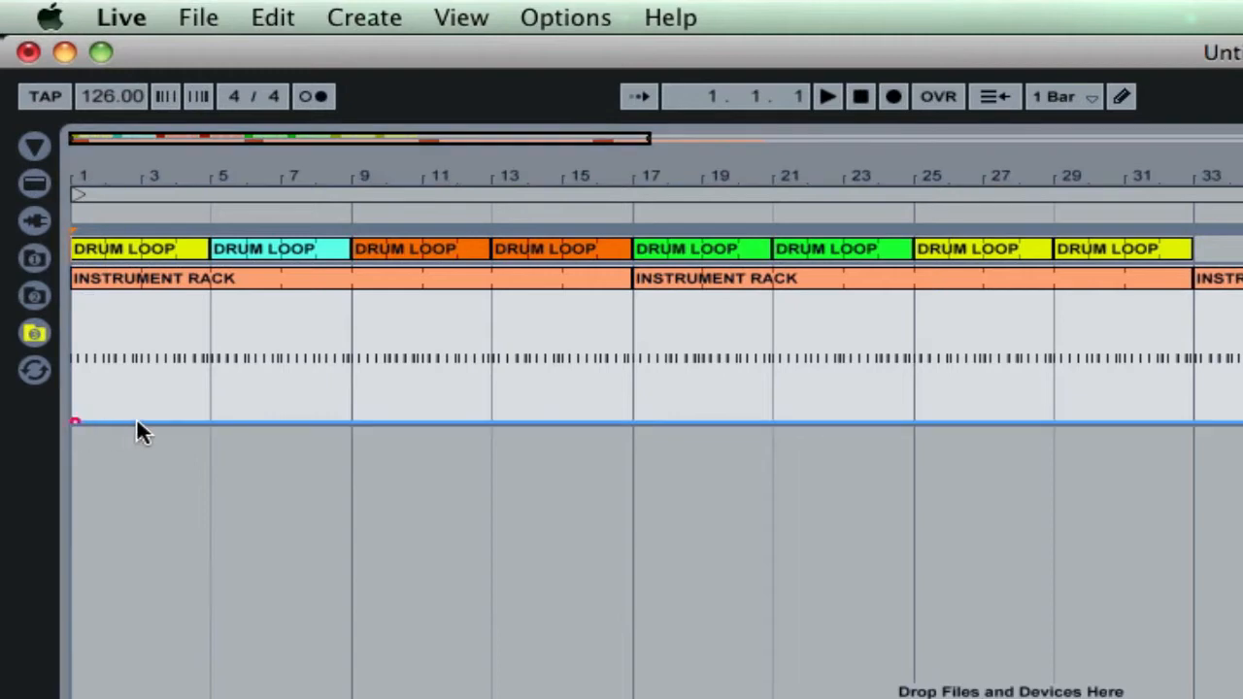
{"action": "left_click_drag", "start_coordinate": [153, 422], "coordinate": [349, 386]}
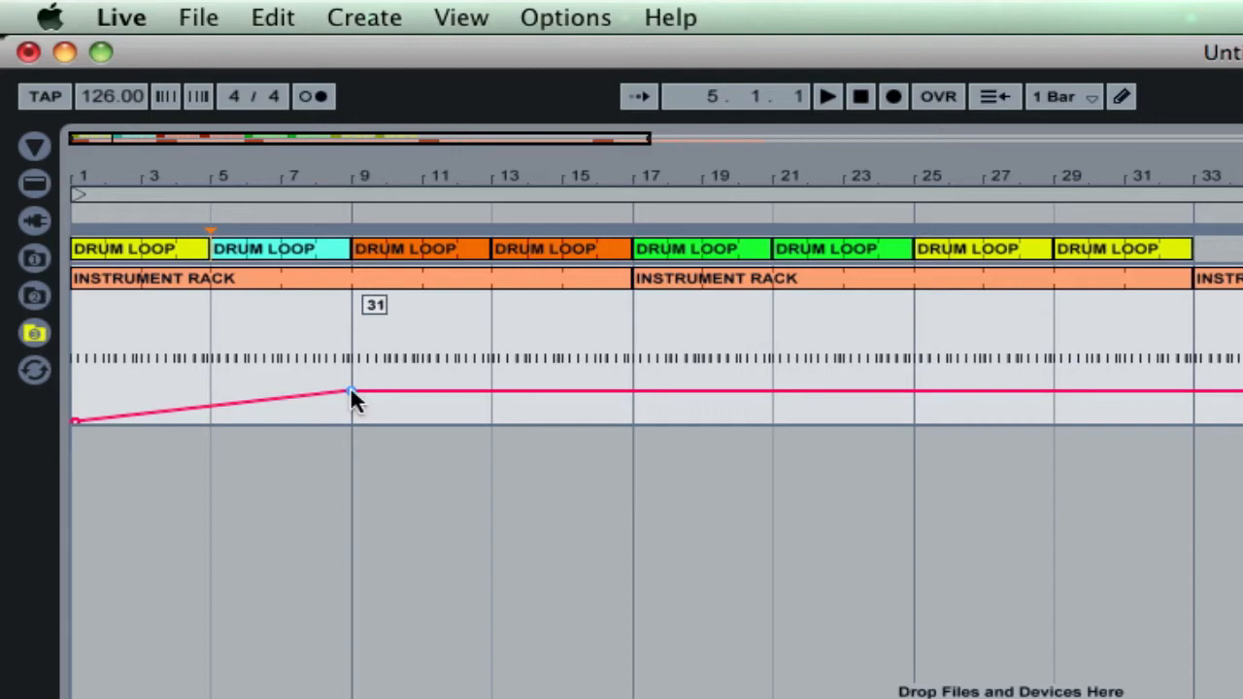
{"action": "left_click", "coordinate": [631, 391]}
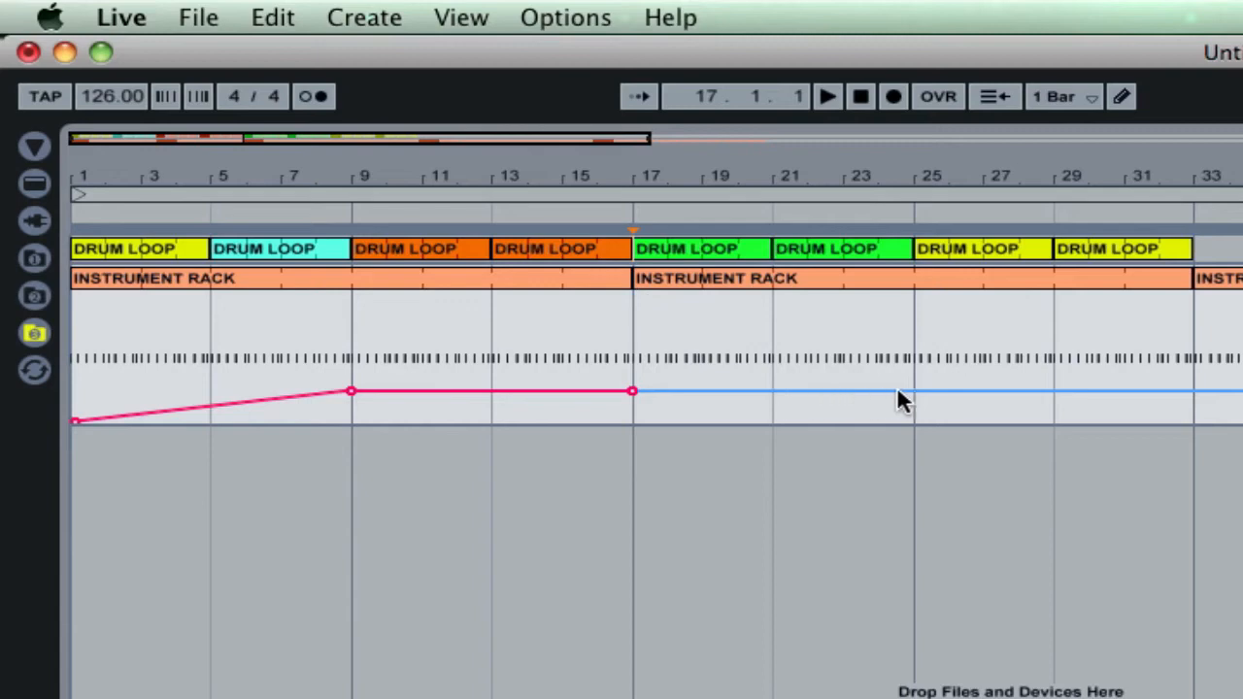
Raise the FilterCtl Cutoff automation to 58 at bar 25, hold it to bar 29, and climb to the maximum at bar 33
{"action": "left_click_drag", "start_coordinate": [912, 391], "coordinate": [909, 361]}
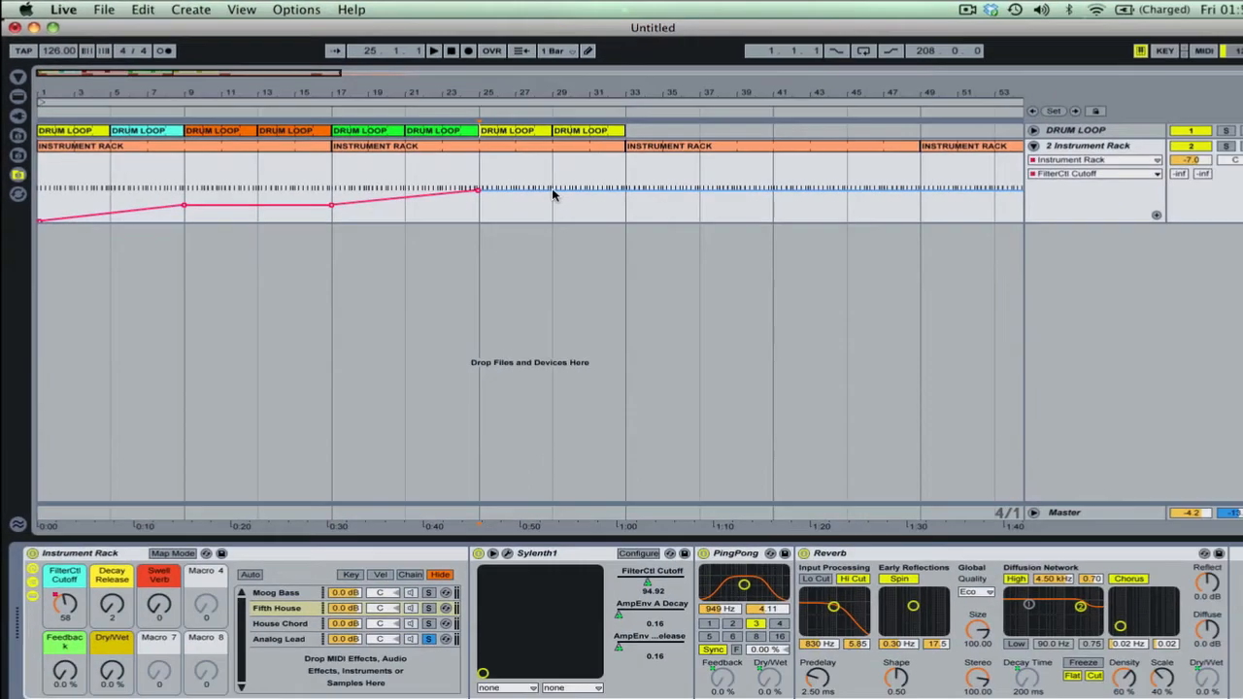
{"action": "left_click", "coordinate": [1053, 361]}
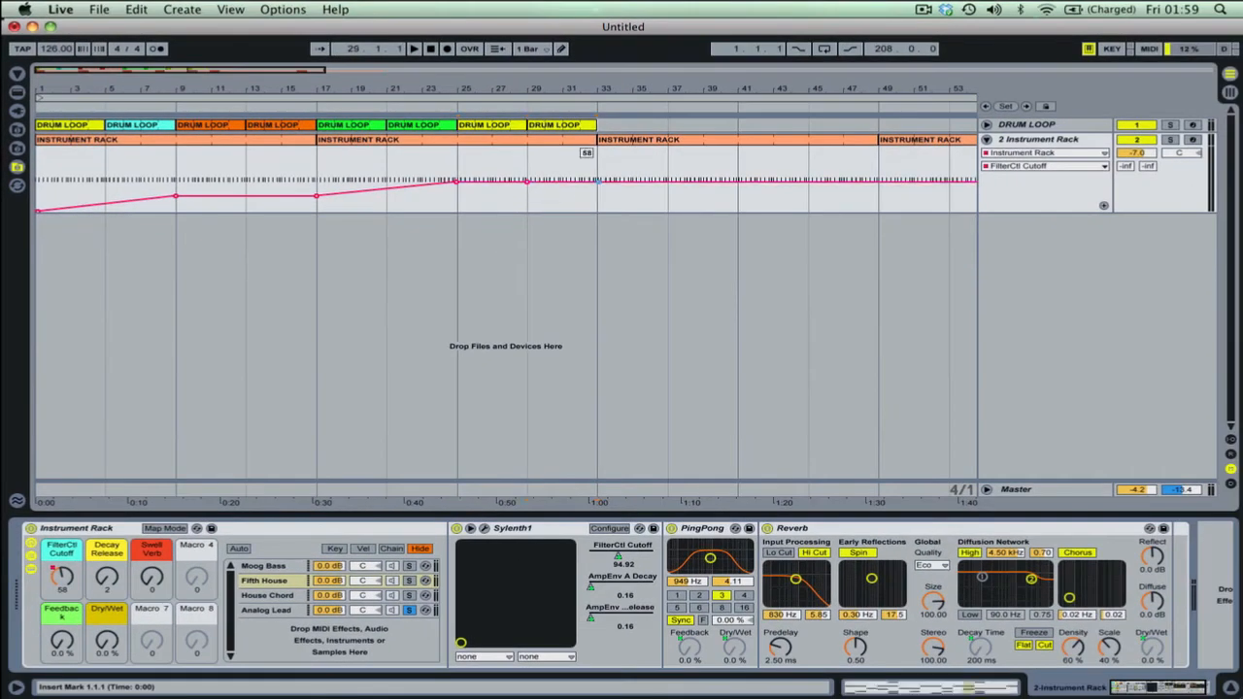
{"action": "left_click_drag", "start_coordinate": [597, 180], "coordinate": [598, 144]}
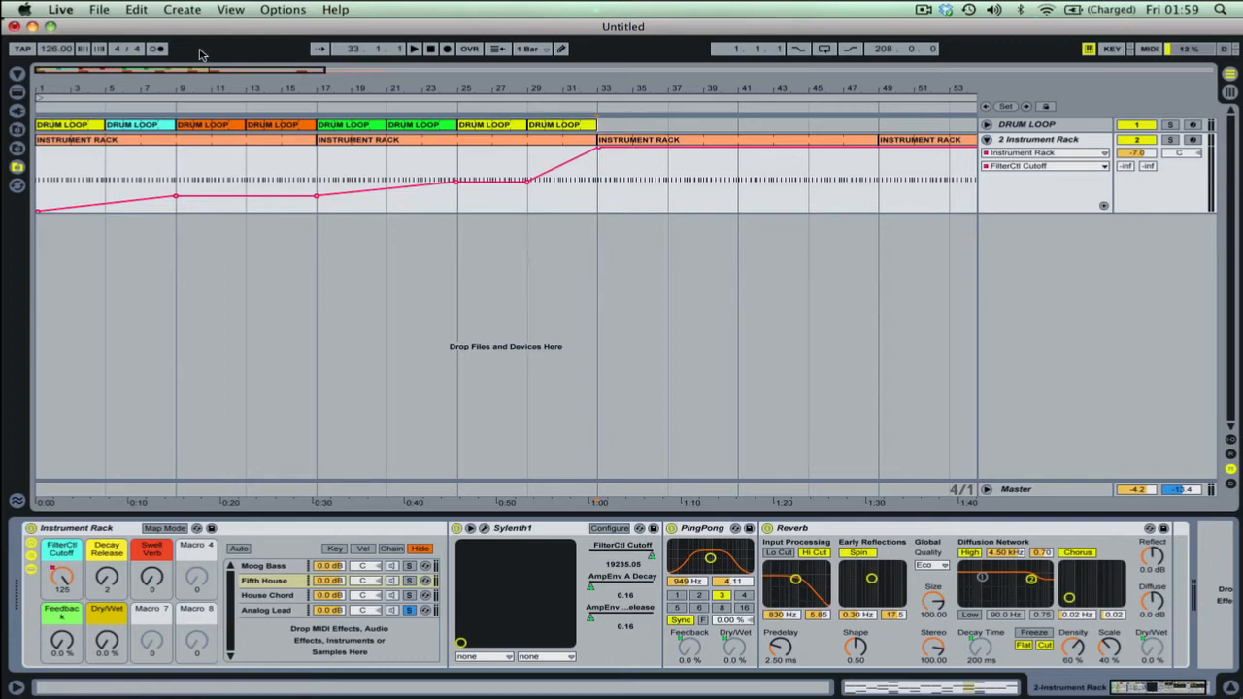
Try the fixed grid at 8 bars, 4 bars, 2 bars, 1 bar and 1/2 in turn on the Instrument Rack track
{"action": "left_click_drag", "start_coordinate": [171, 66], "coordinate": [589, 68]}
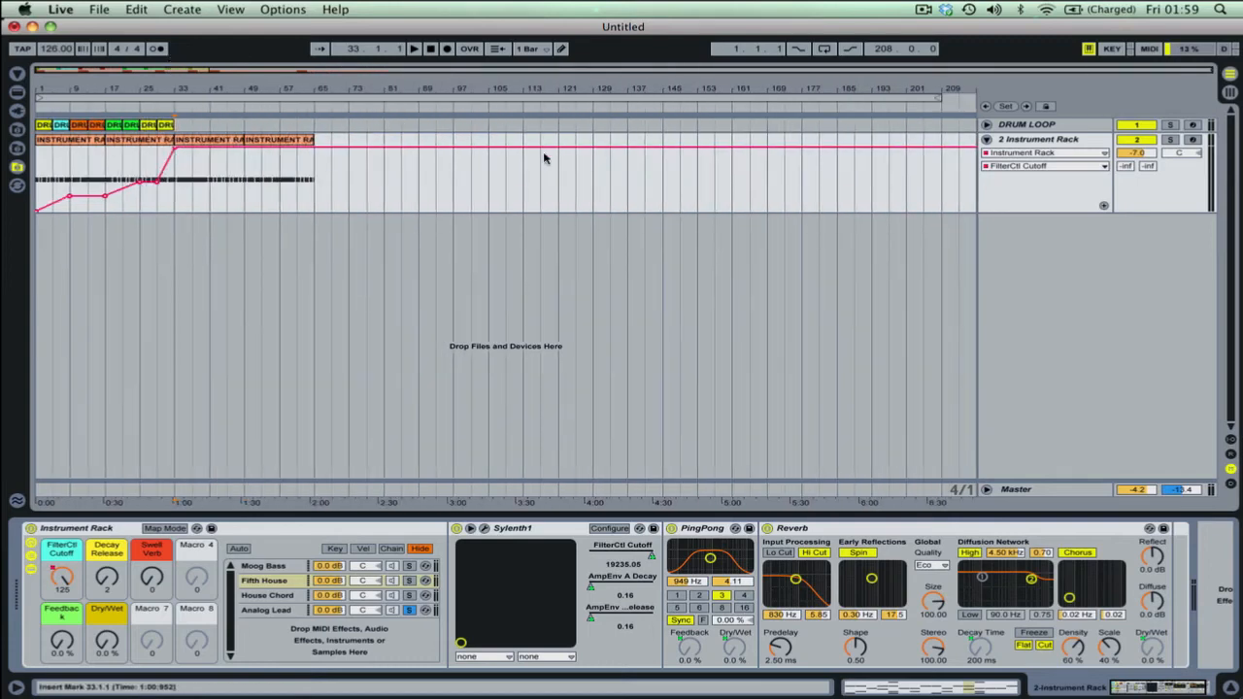
{"action": "right_click", "coordinate": [377, 184]}
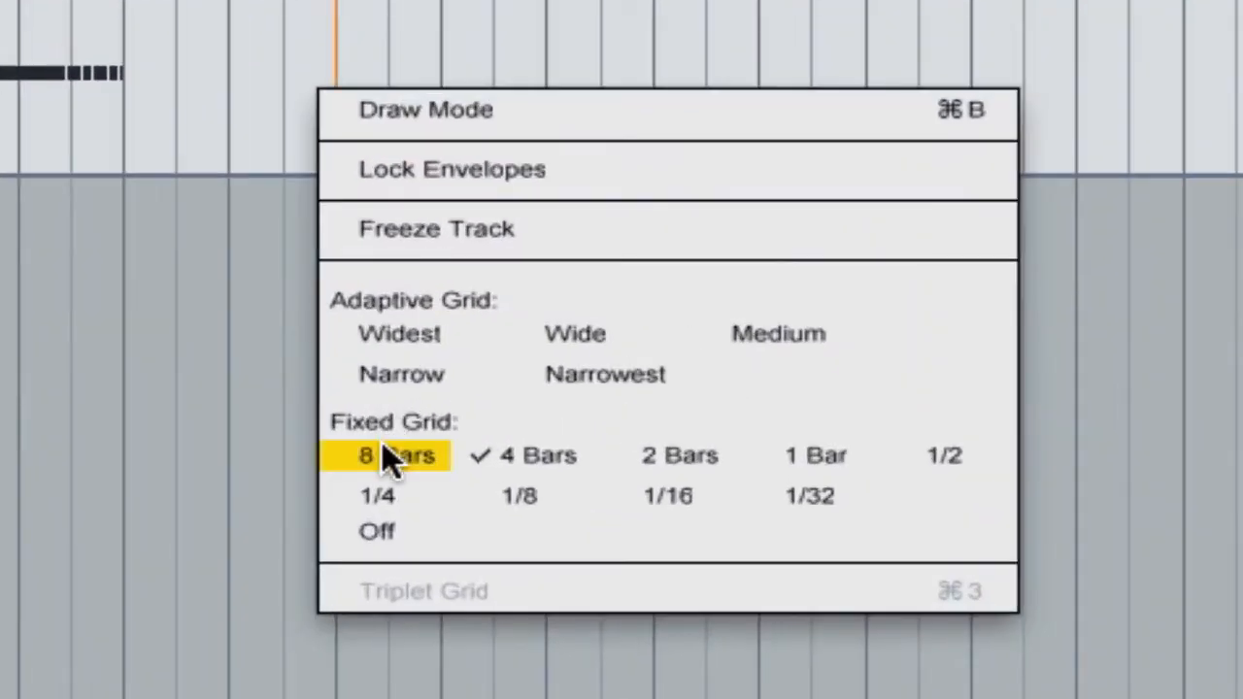
{"action": "left_click", "coordinate": [403, 304]}
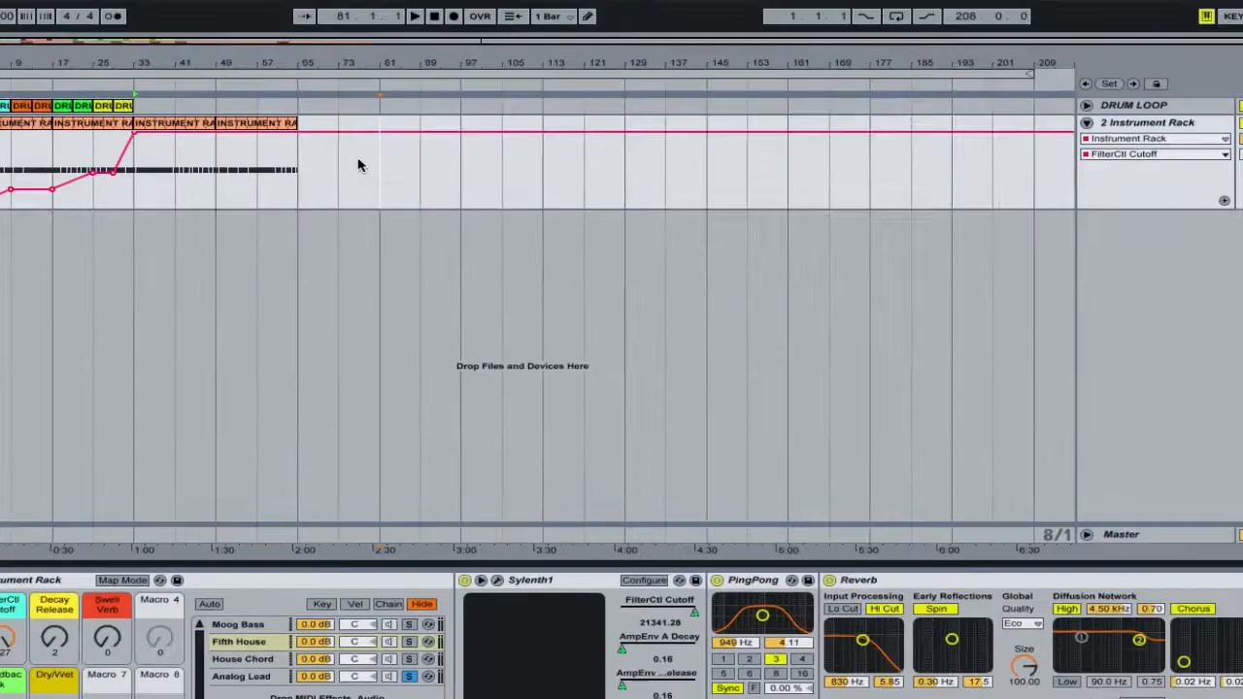
{"action": "right_click", "coordinate": [361, 146]}
{"action": "left_click", "coordinate": [443, 296]}
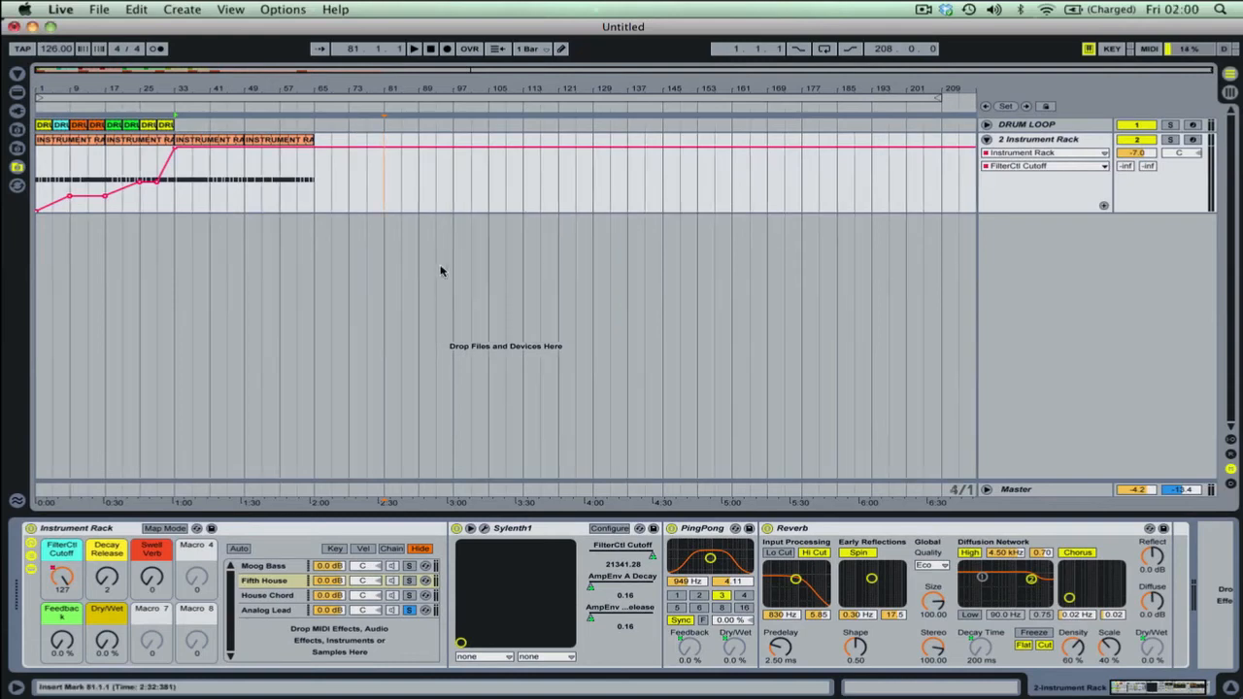
{"action": "right_click", "coordinate": [409, 211]}
{"action": "left_click", "coordinate": [527, 326]}
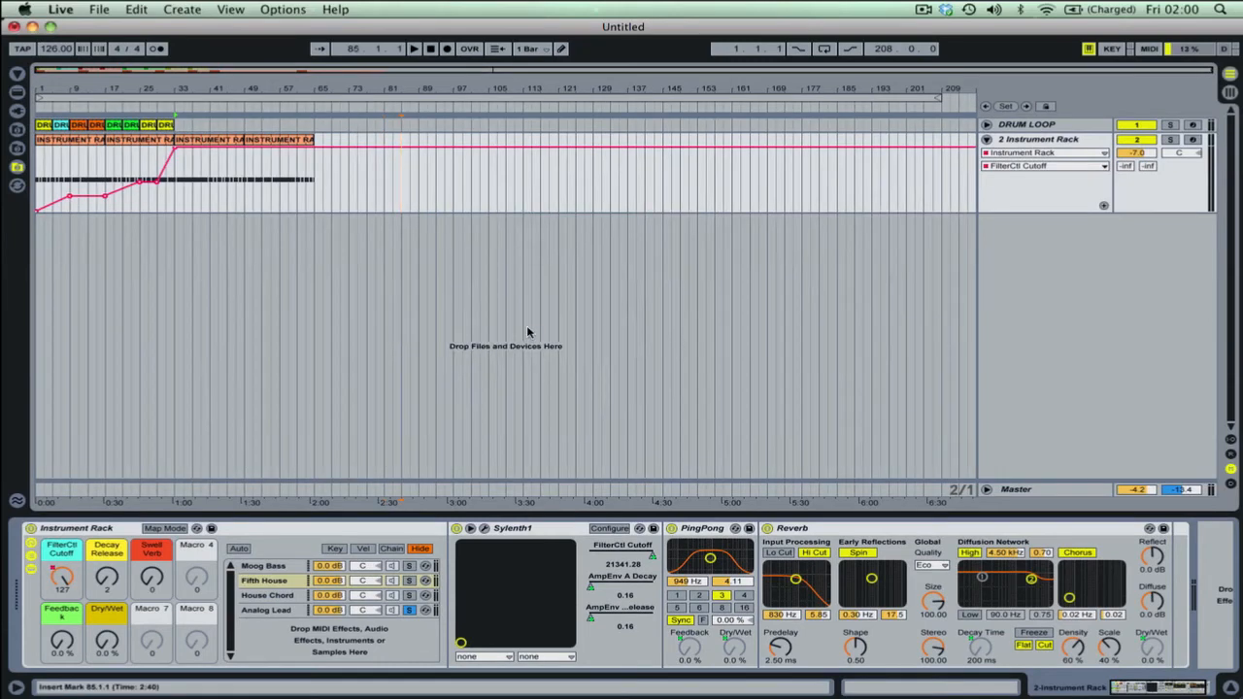
{"action": "right_click", "coordinate": [446, 217]}
{"action": "left_click", "coordinate": [611, 297]}
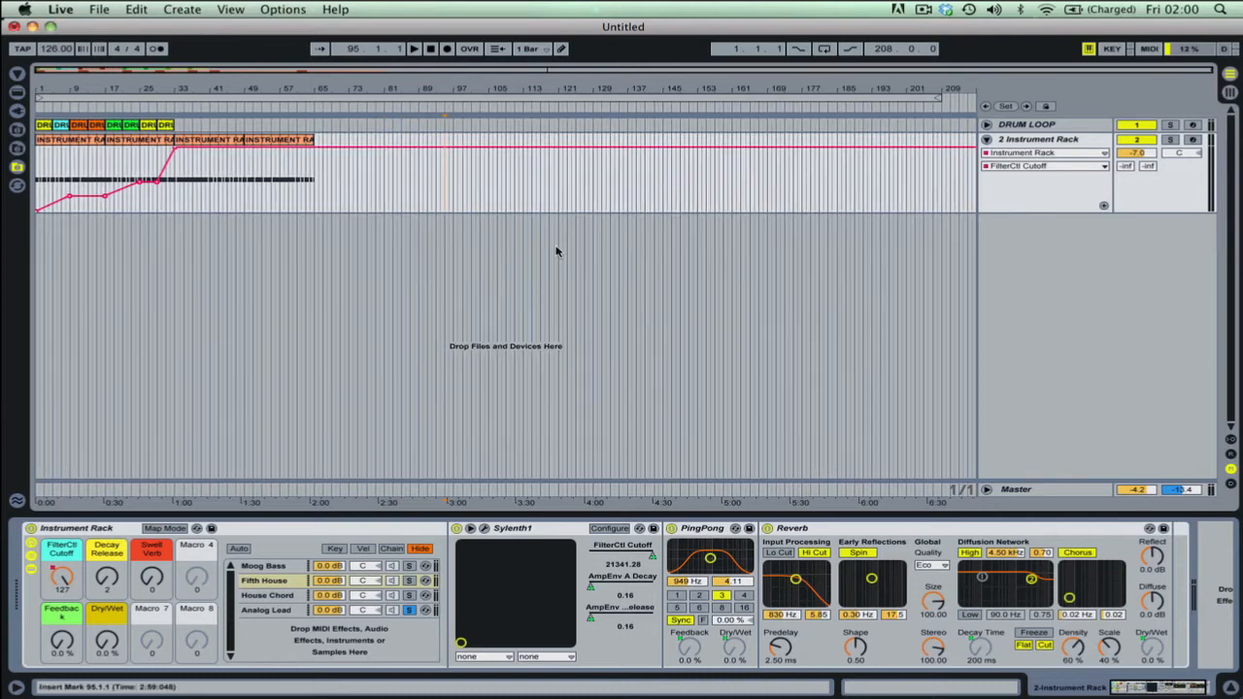
{"action": "right_click", "coordinate": [458, 179]}
{"action": "left_click", "coordinate": [658, 301]}
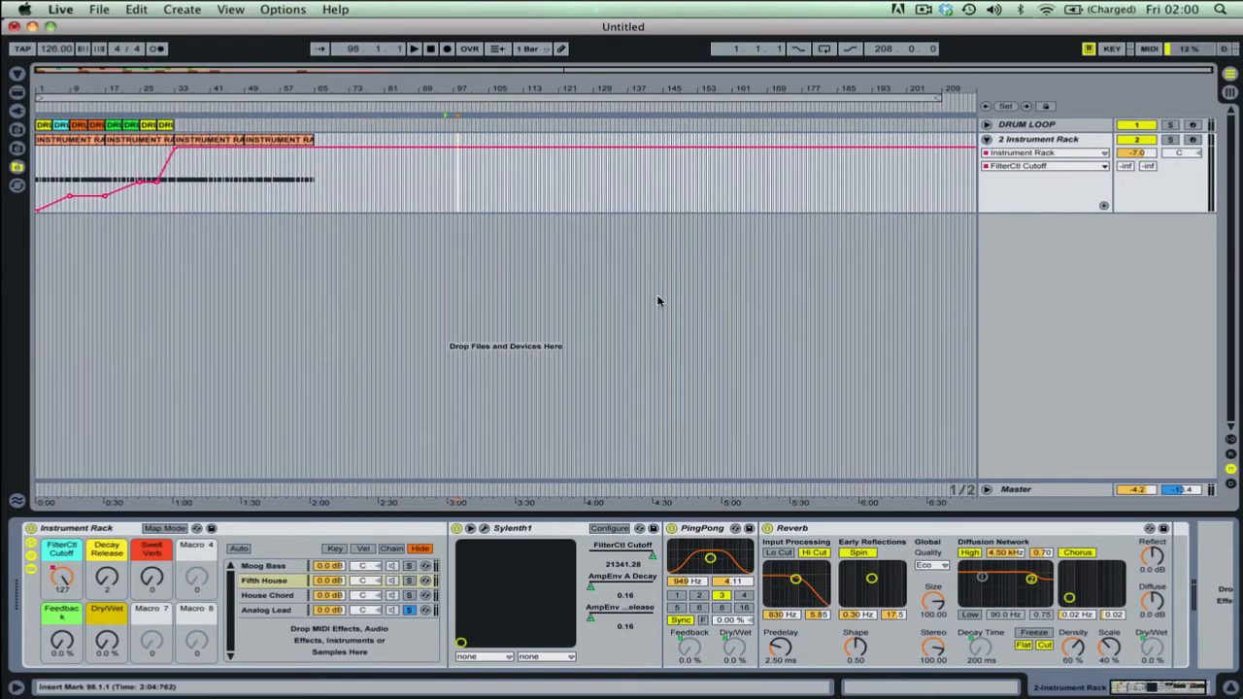
{"action": "right_click", "coordinate": [520, 186]}
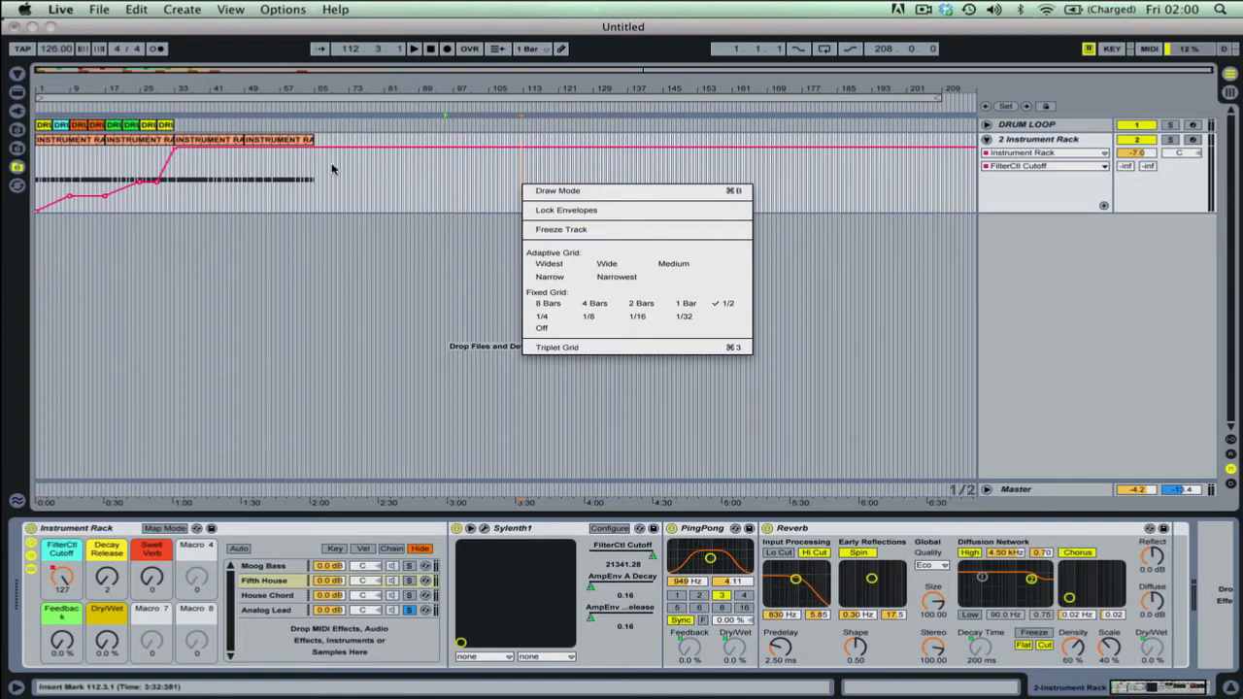
{"action": "left_click", "coordinate": [303, 180]}
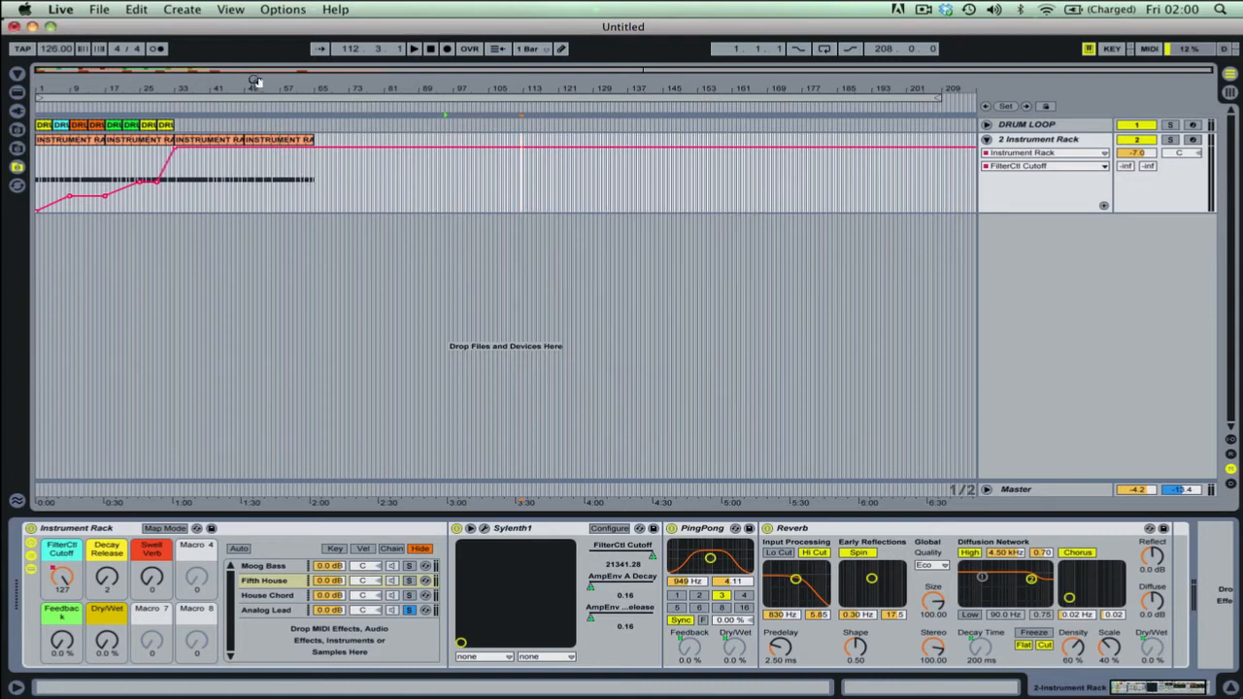
{"action": "mouse_move", "coordinate": [206, 88]}
{"action": "left_mouse_down"}
{"action": "mouse_move", "coordinate": [207, 204]}
{"action": "mouse_move", "coordinate": [181, 219]}
{"action": "mouse_move", "coordinate": [552, 225]}
{"action": "mouse_move", "coordinate": [560, 89]}
{"action": "mouse_move", "coordinate": [560, 163]}
{"action": "mouse_move", "coordinate": [209, 90]}
{"action": "left_mouse_up"}
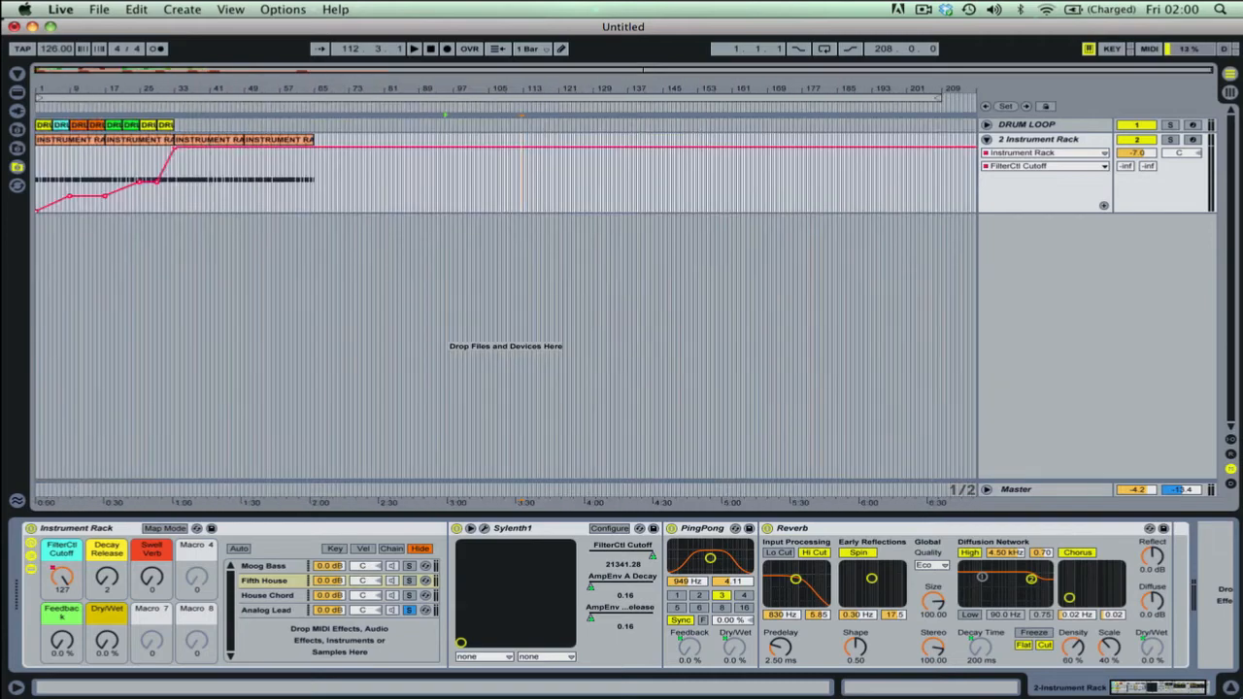
Set the arrangement's fixed grid first to 1 bar and finally to 2 bars
{"action": "right_click", "coordinate": [257, 202]}
{"action": "left_click", "coordinate": [427, 321]}
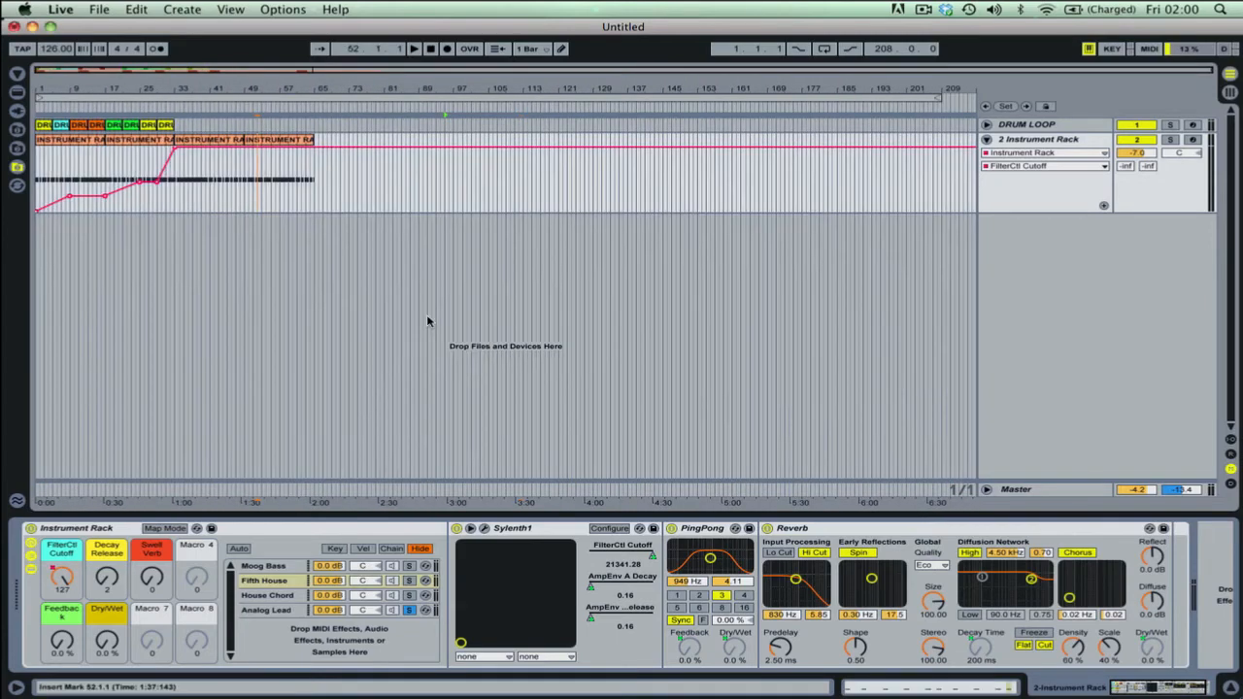
{"action": "right_click", "coordinate": [282, 191]}
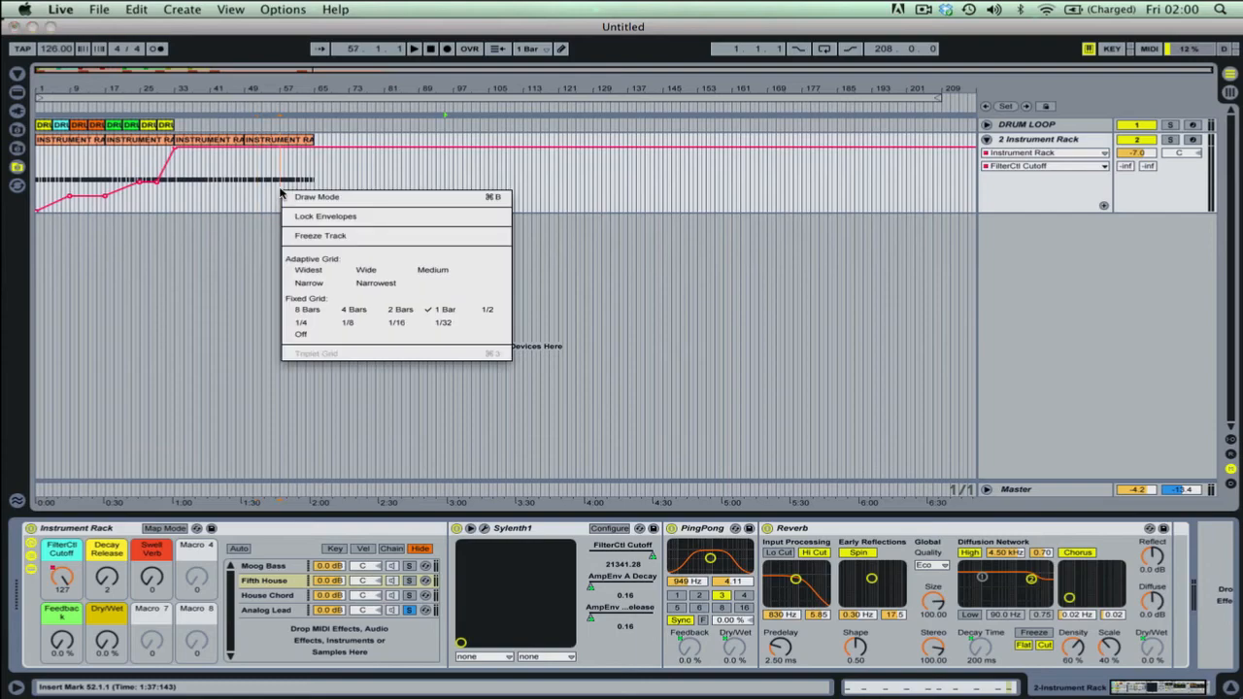
{"action": "left_click", "coordinate": [385, 309]}
{"action": "left_click_drag", "start_coordinate": [151, 72], "coordinate": [523, 176]}
{"action": "left_click_drag", "start_coordinate": [64, 80], "coordinate": [64, 72]}
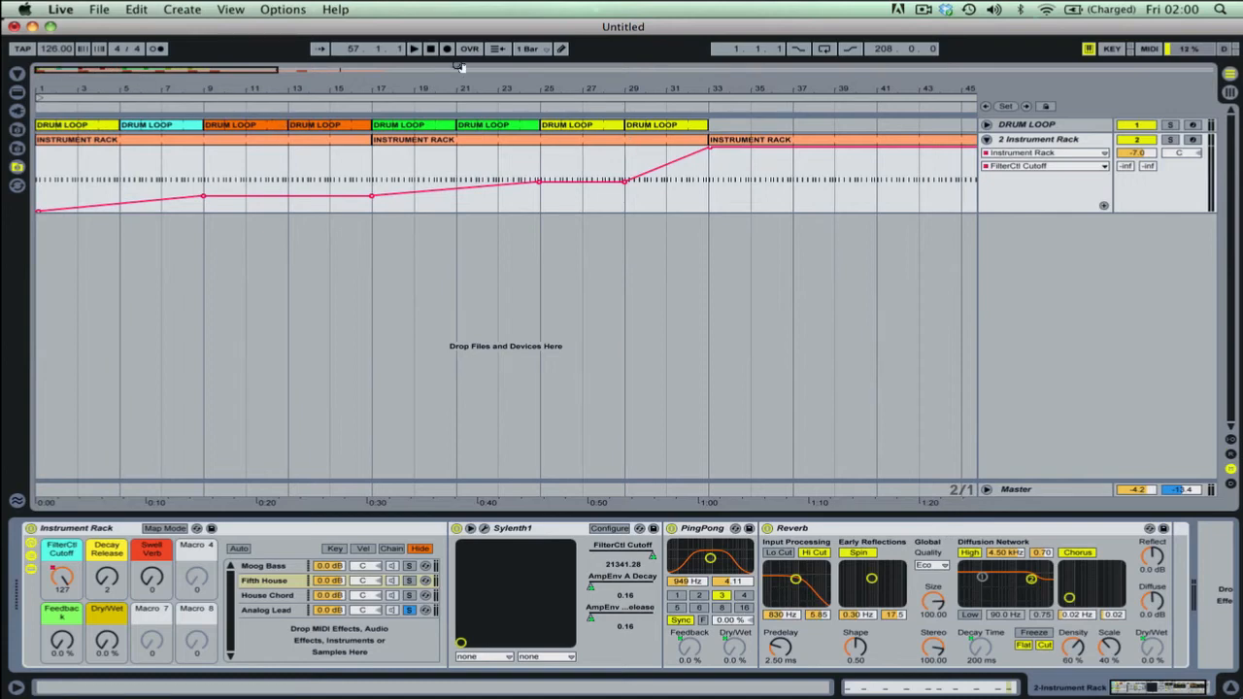
{"action": "left_click_drag", "start_coordinate": [209, 73], "coordinate": [248, 70]}
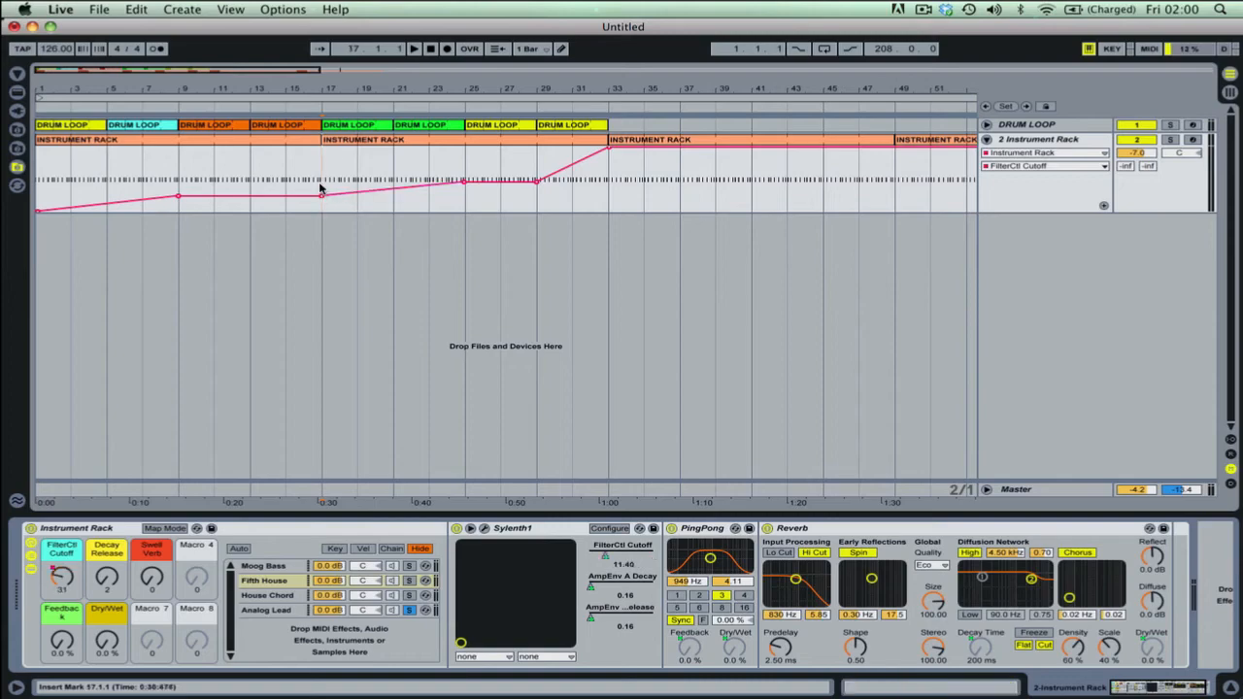
Audition the arrangement from bar 17 and take the rack's Analog Lead chain out of solo
{"action": "left_click", "coordinate": [321, 189]}
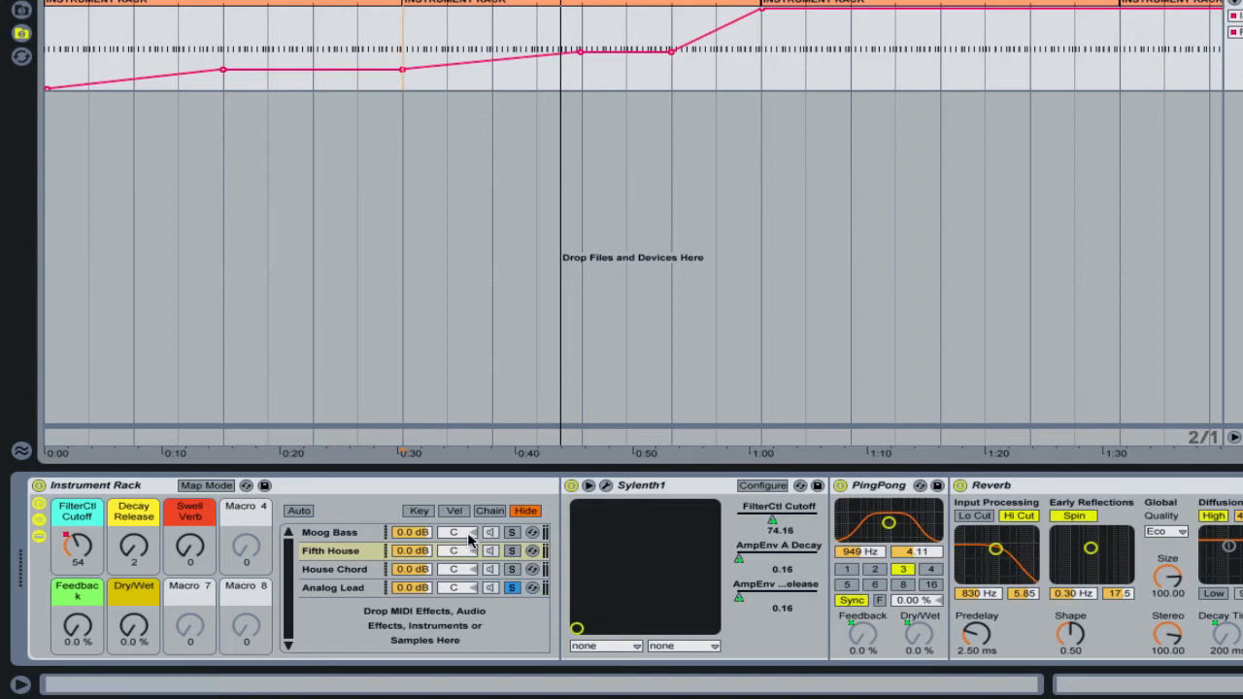
{"action": "left_click", "coordinate": [512, 590]}
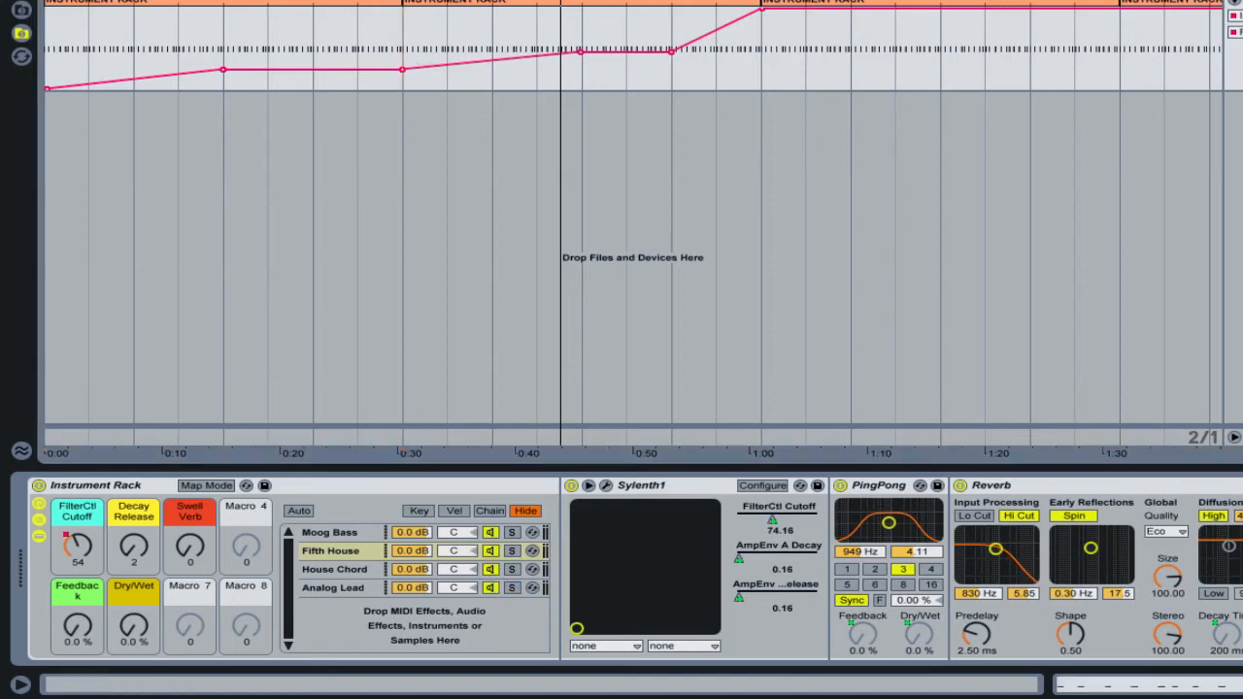
Play the arrangement from the start, jump to bar 17 to hear the filter cutoff automation with all chains, and stop playback
{"action": "key", "text": "Home"}
{"action": "key", "text": "space"}
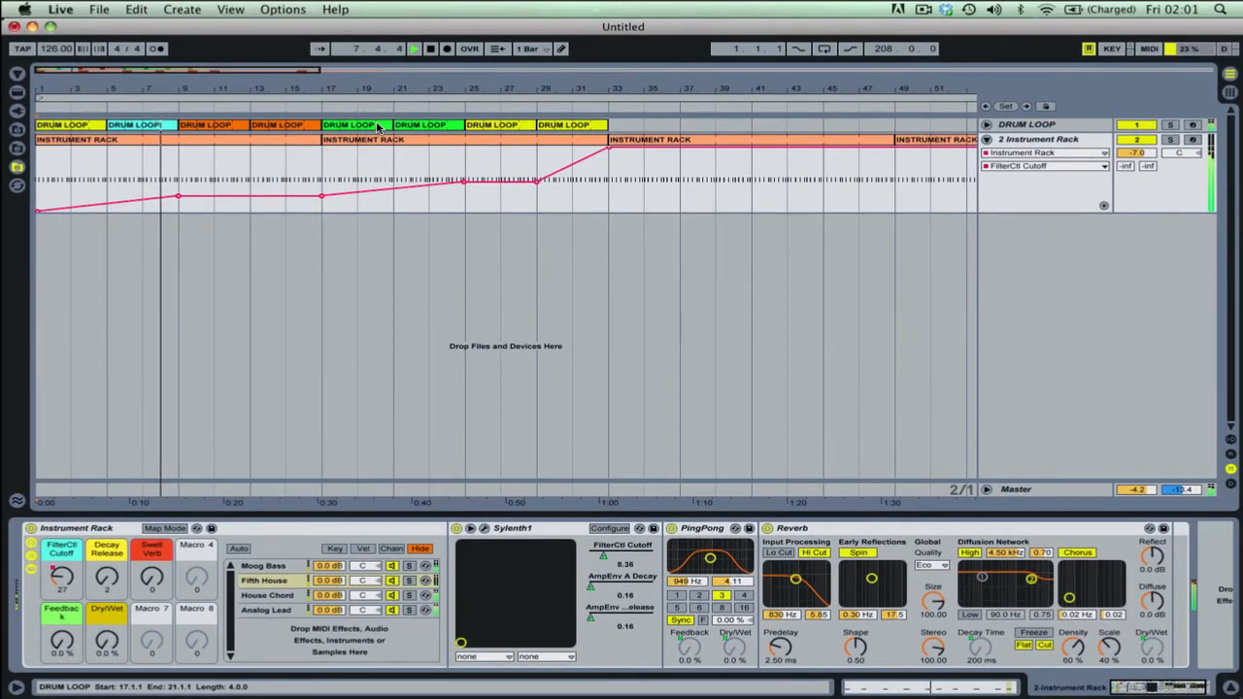
{"action": "left_click", "coordinate": [318, 109]}
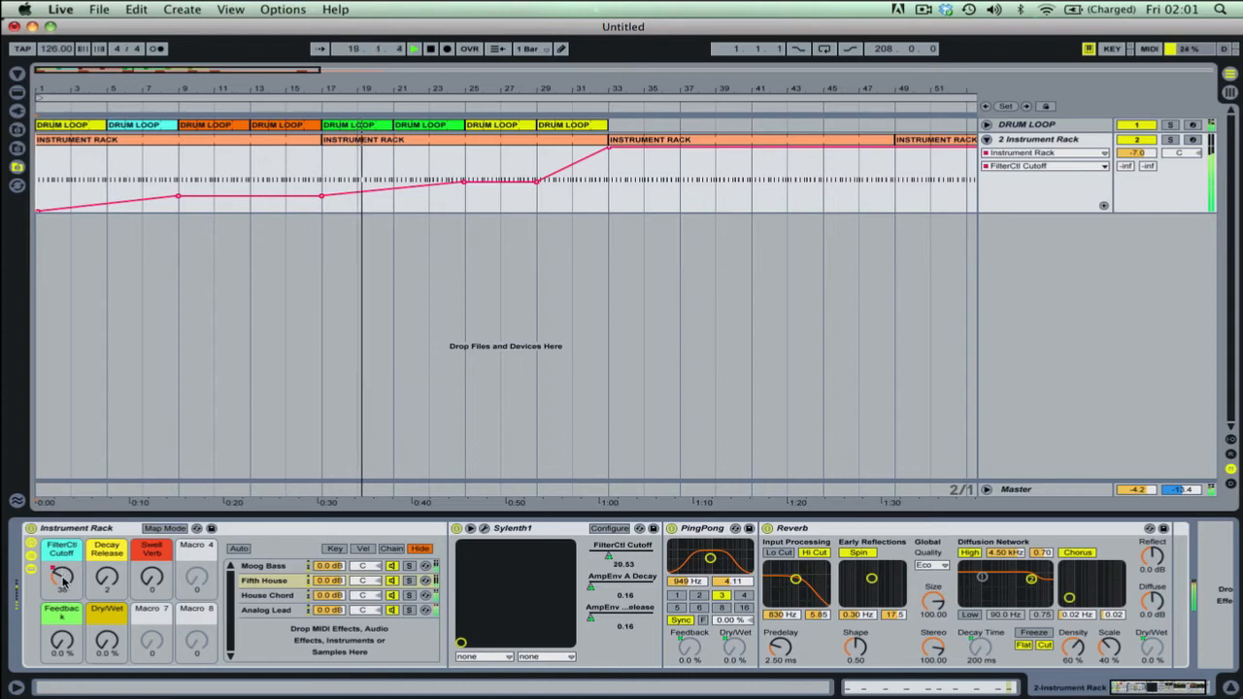
{"action": "left_click", "coordinate": [606, 557]}
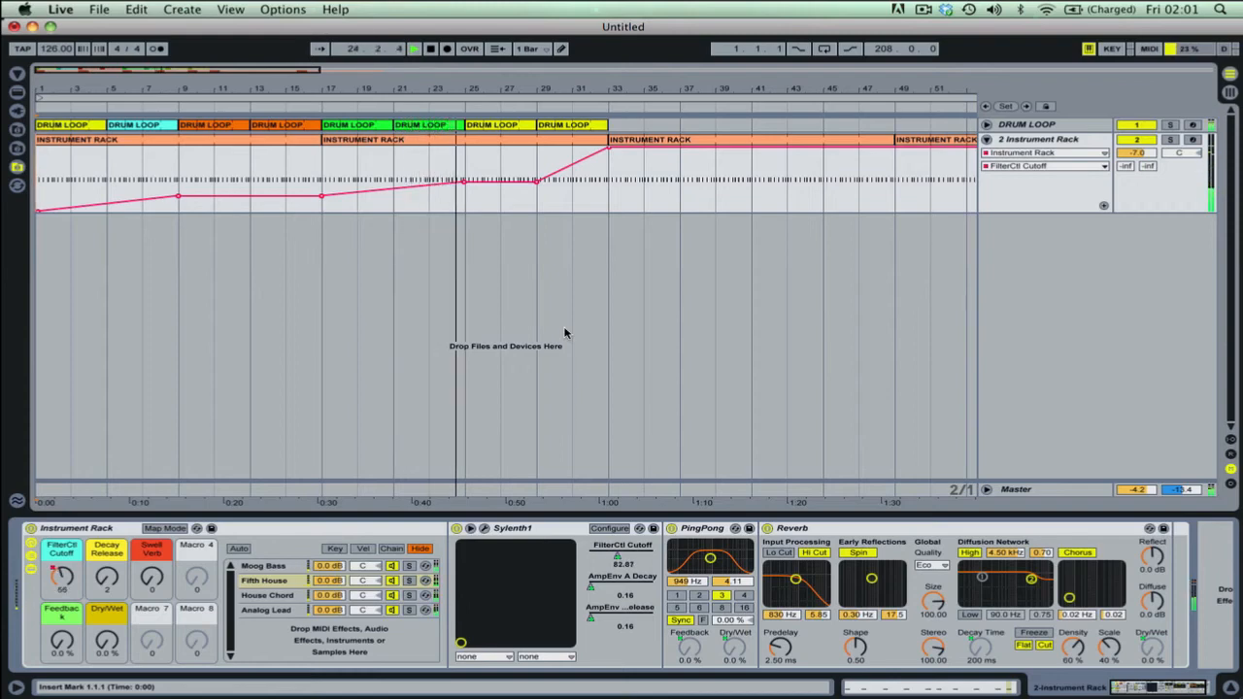
{"action": "key", "text": "space"}
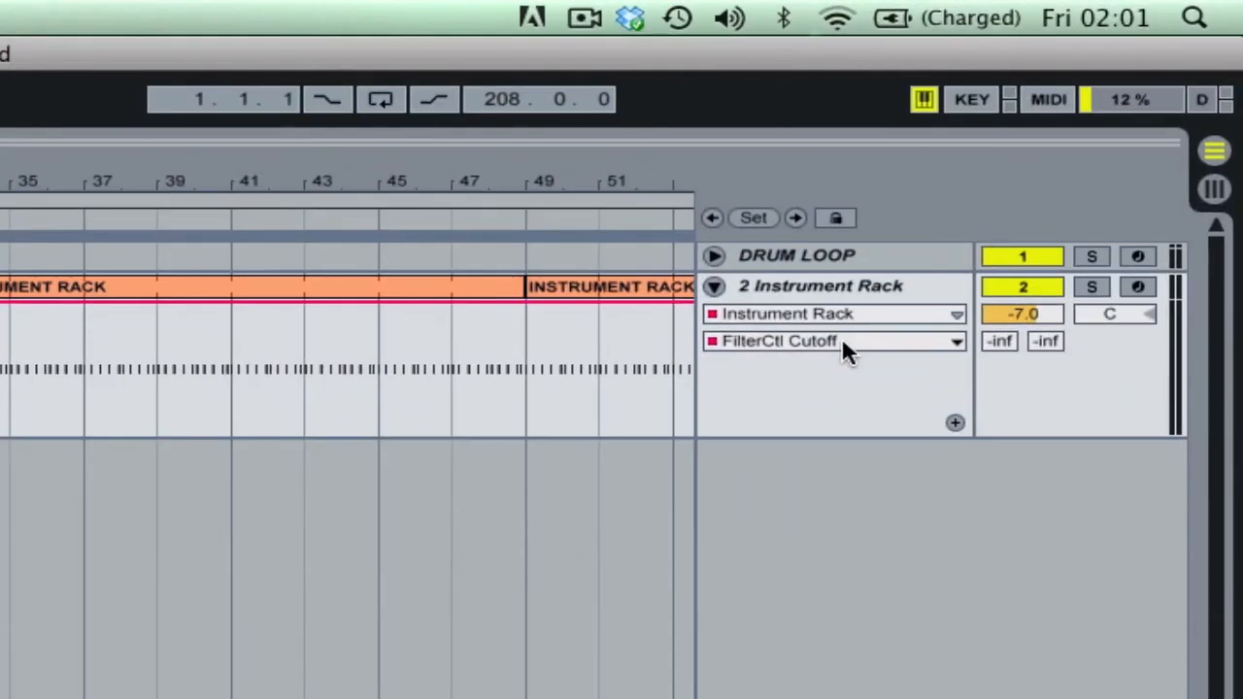
Choose Decay Release as the Instrument Rack track's automation parameter and turn on Draw Mode
{"action": "left_click", "coordinate": [845, 345]}
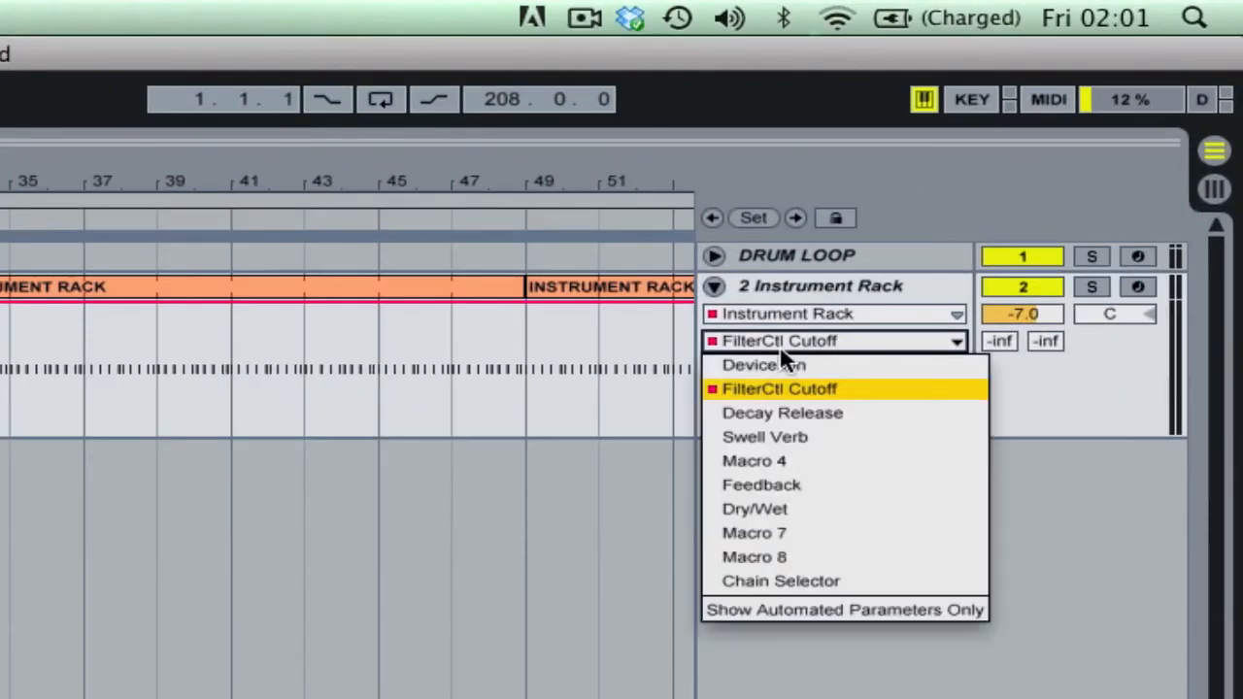
{"action": "left_click", "coordinate": [772, 411]}
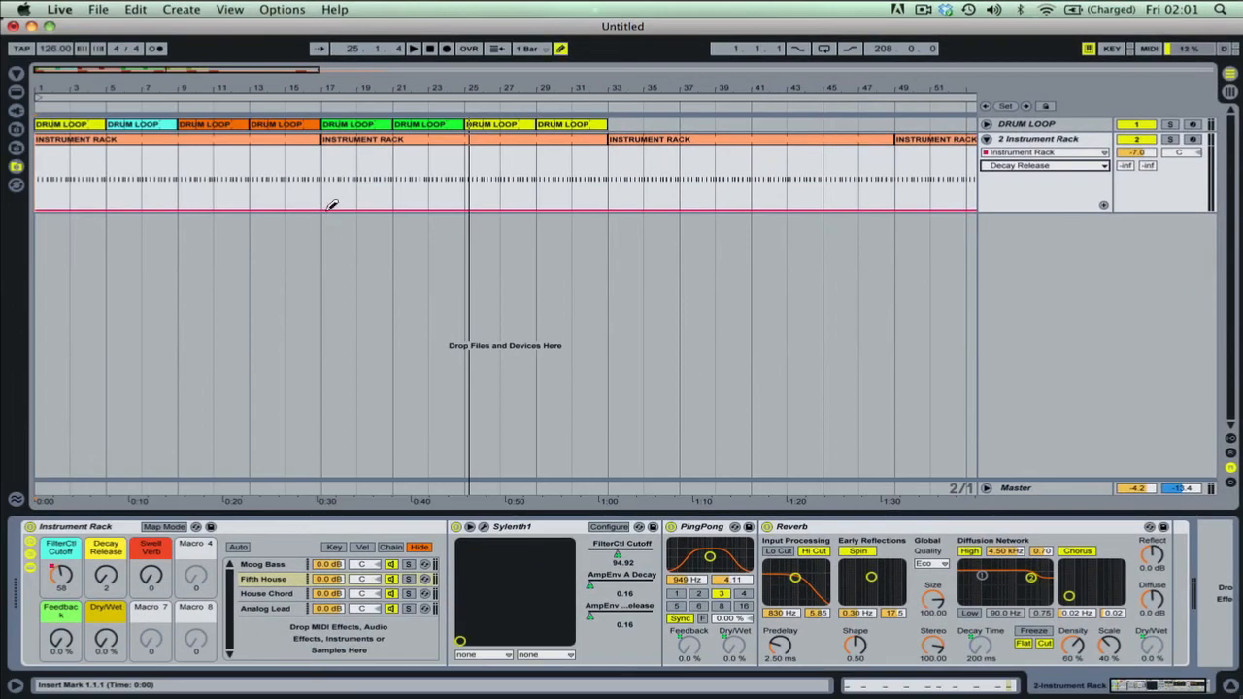
{"action": "key", "text": "super+b"}
Draw Decay Release automation blocks at about half height over bars 17–19, full height over bars 31–33, and slightly below half over bars 23–25
{"action": "left_click_drag", "start_coordinate": [321, 210], "coordinate": [322, 216]}
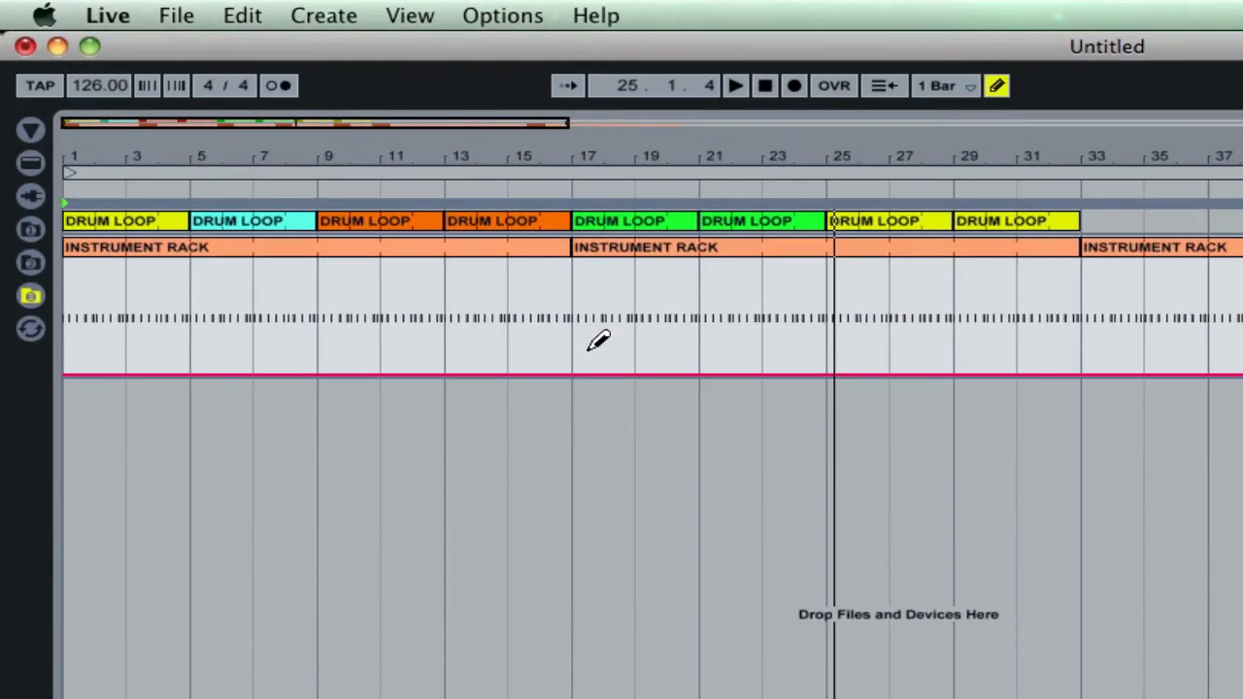
{"action": "left_click_drag", "start_coordinate": [597, 340], "coordinate": [600, 309]}
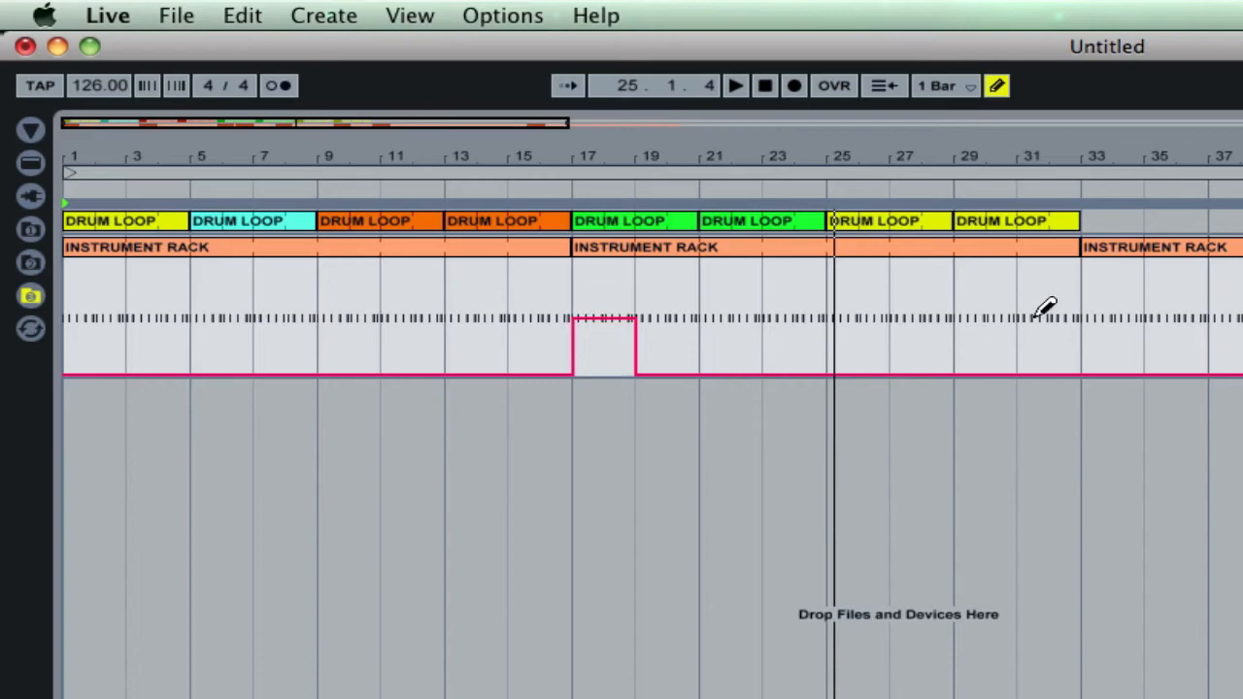
{"action": "mouse_move", "coordinate": [1040, 309]}
{"action": "left_mouse_down"}
{"action": "mouse_move", "coordinate": [1073, 272]}
{"action": "mouse_move", "coordinate": [1072, 211]}
{"action": "left_mouse_up"}
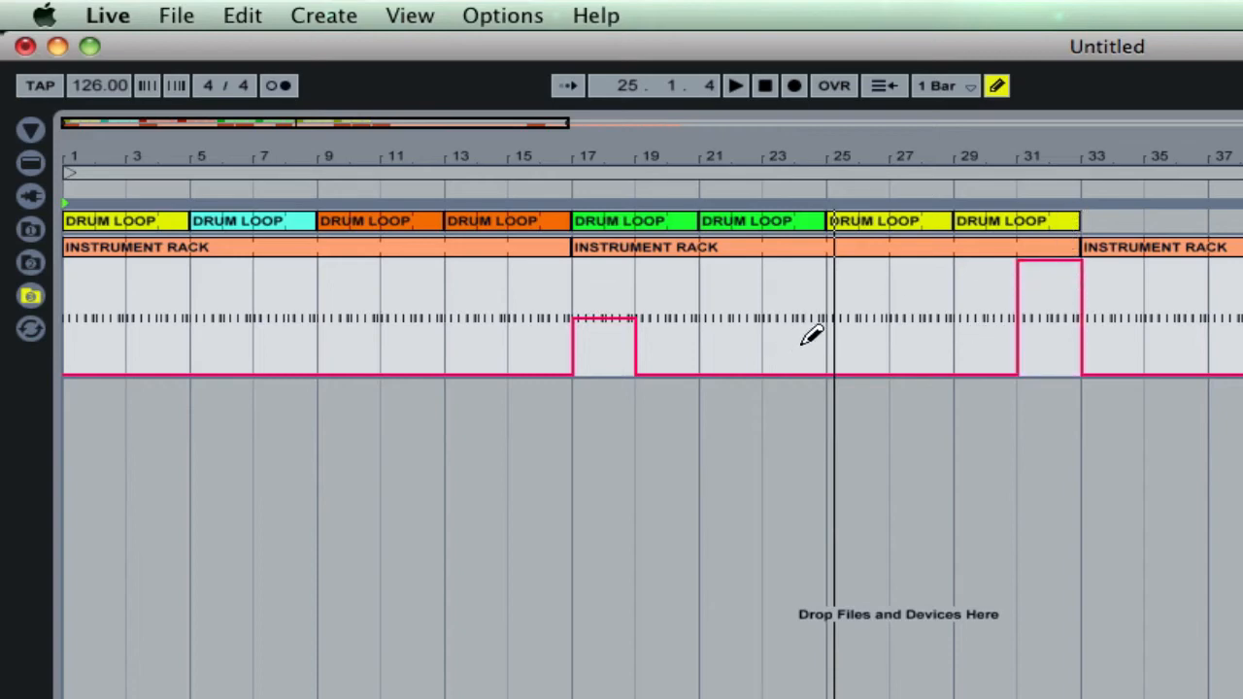
{"action": "left_click_drag", "start_coordinate": [811, 334], "coordinate": [816, 301]}
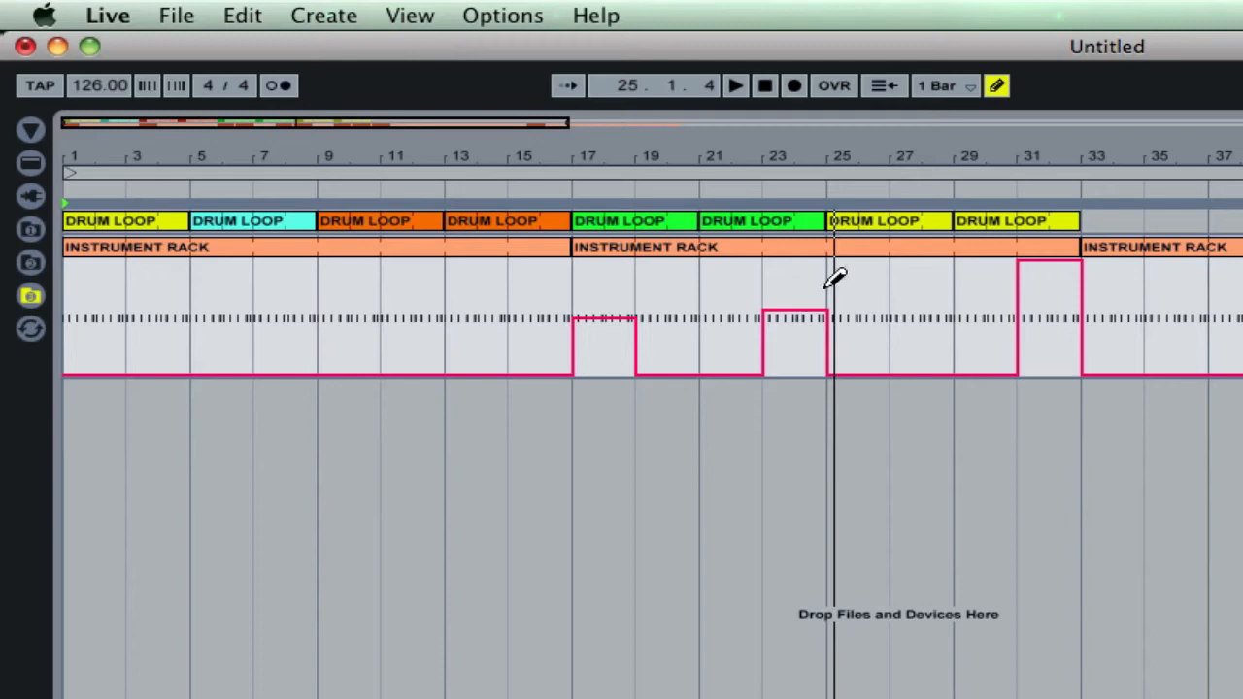
{"action": "left_click_drag", "start_coordinate": [793, 325], "coordinate": [802, 326]}
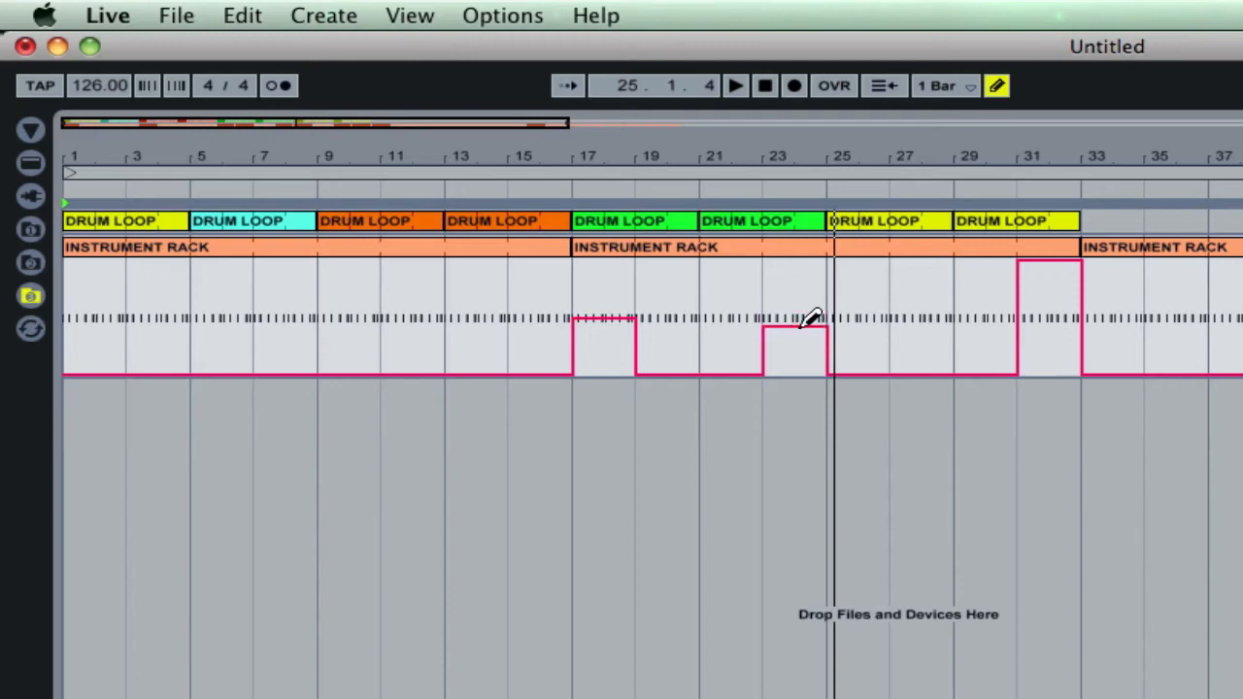
{"action": "left_click", "coordinate": [1005, 93]}
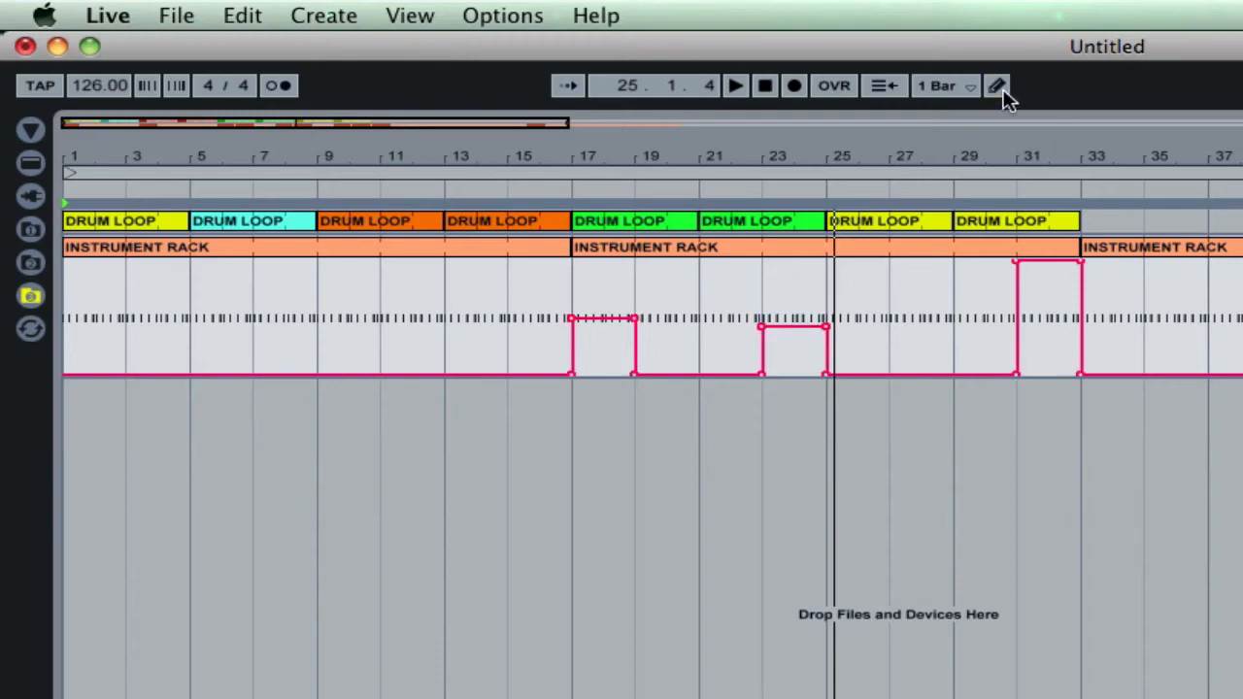
{"action": "key", "text": "b"}
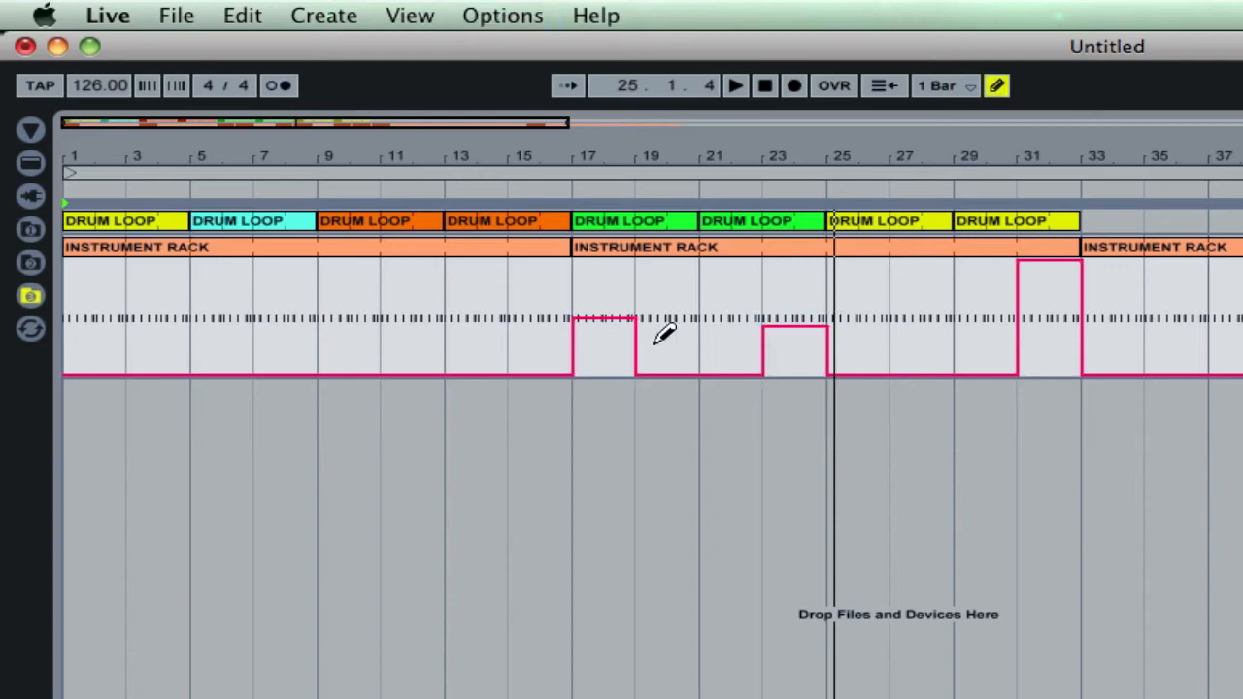
Draw Decay Release automation blocks over bars 11–13, 7–9 and 3–5 of the first Instrument Rack clip
{"action": "left_click", "coordinate": [398, 330]}
{"action": "left_click", "coordinate": [291, 313]}
{"action": "left_click", "coordinate": [183, 304]}
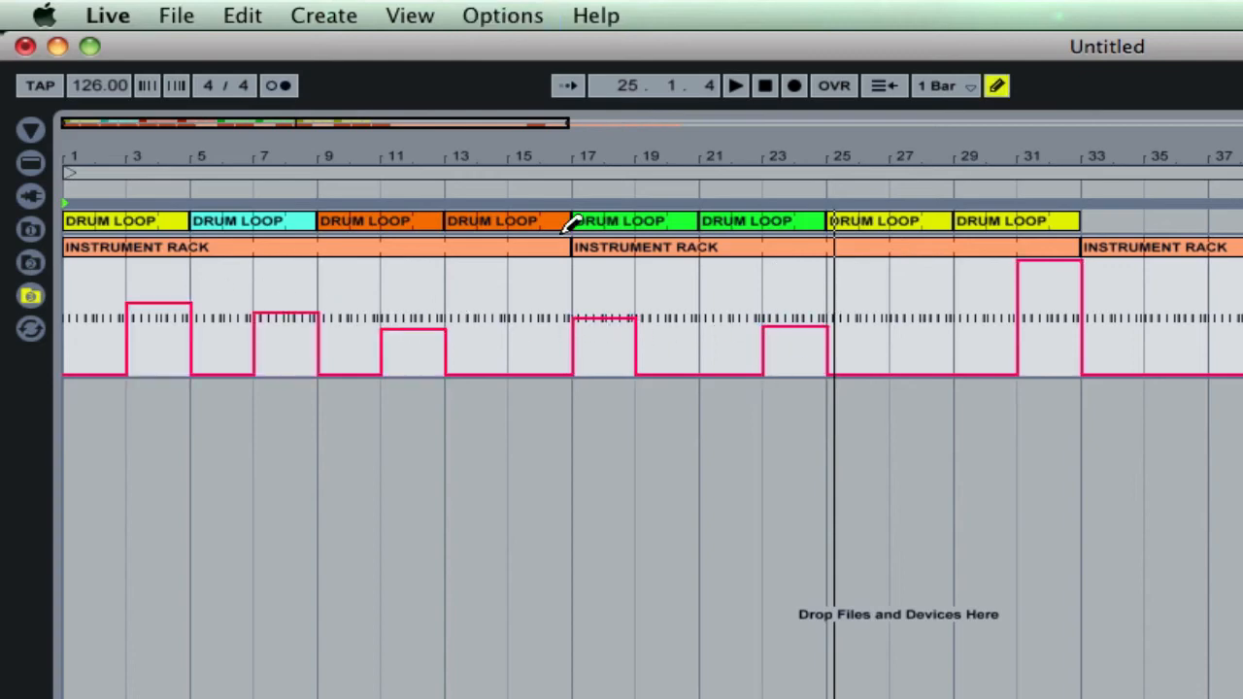
Turn off Draw Mode and undo the three automation blocks drawn over the first Instrument Rack clip
{"action": "left_click", "coordinate": [1000, 89]}
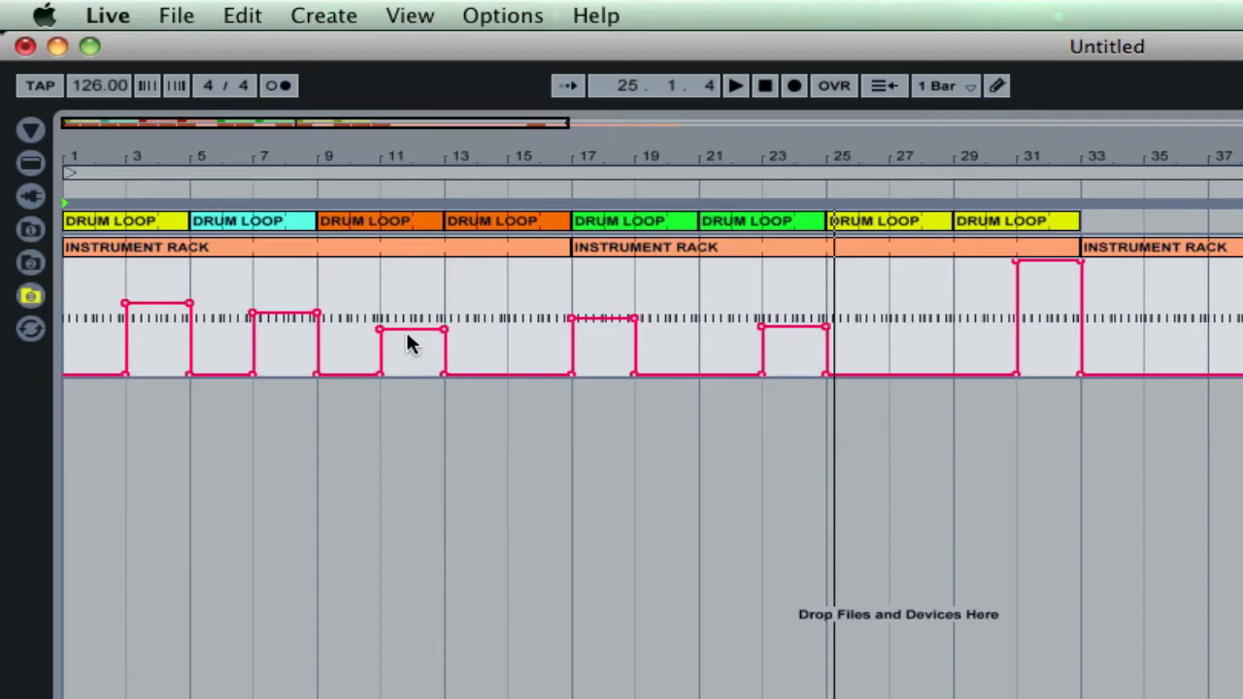
{"action": "key", "text": "super+z"}
{"action": "key", "text": "super+z"}
{"action": "key", "text": "super+z"}
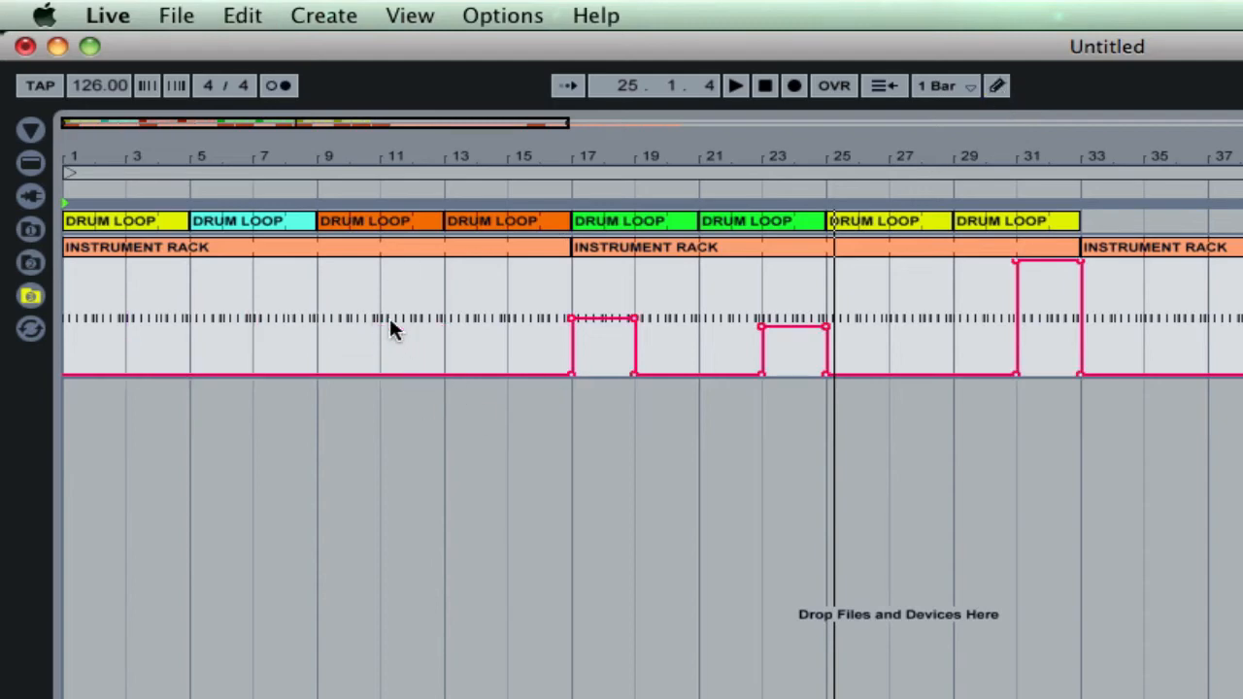
Delete the Decay Release breakpoints between bars 17 and 25 to leave one straight ramp rising from bar 17 to bar 25
{"action": "left_click", "coordinate": [634, 374]}
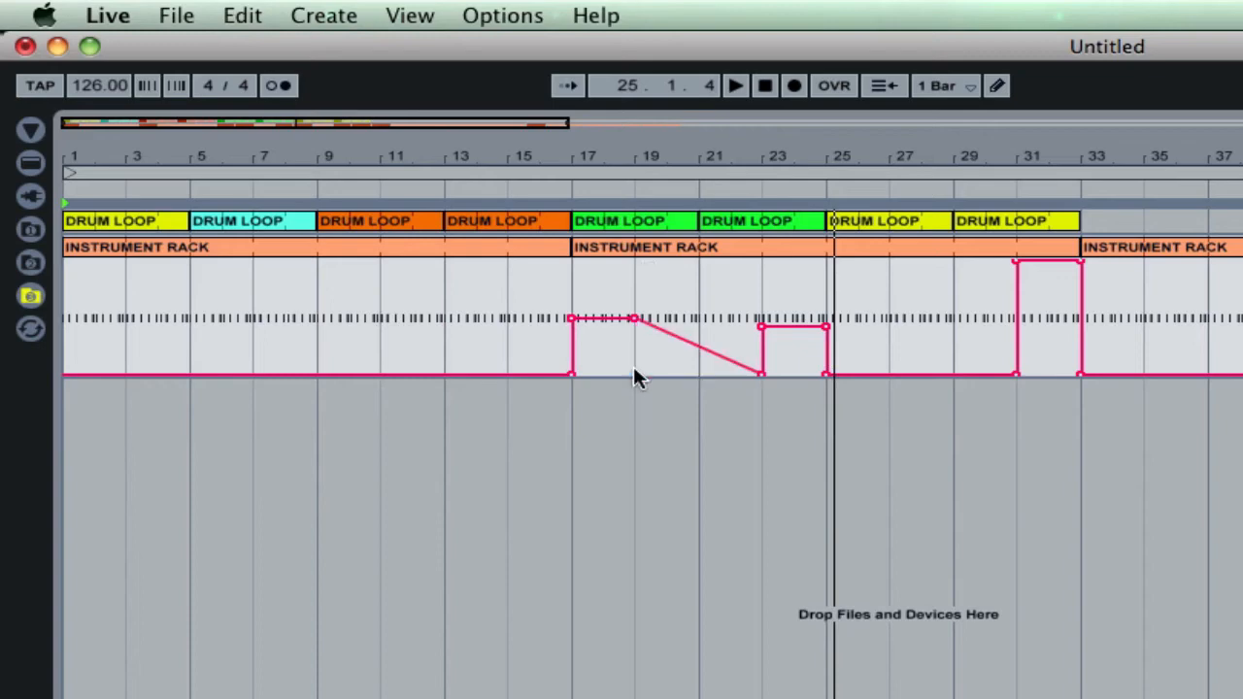
{"action": "left_click", "coordinate": [572, 320]}
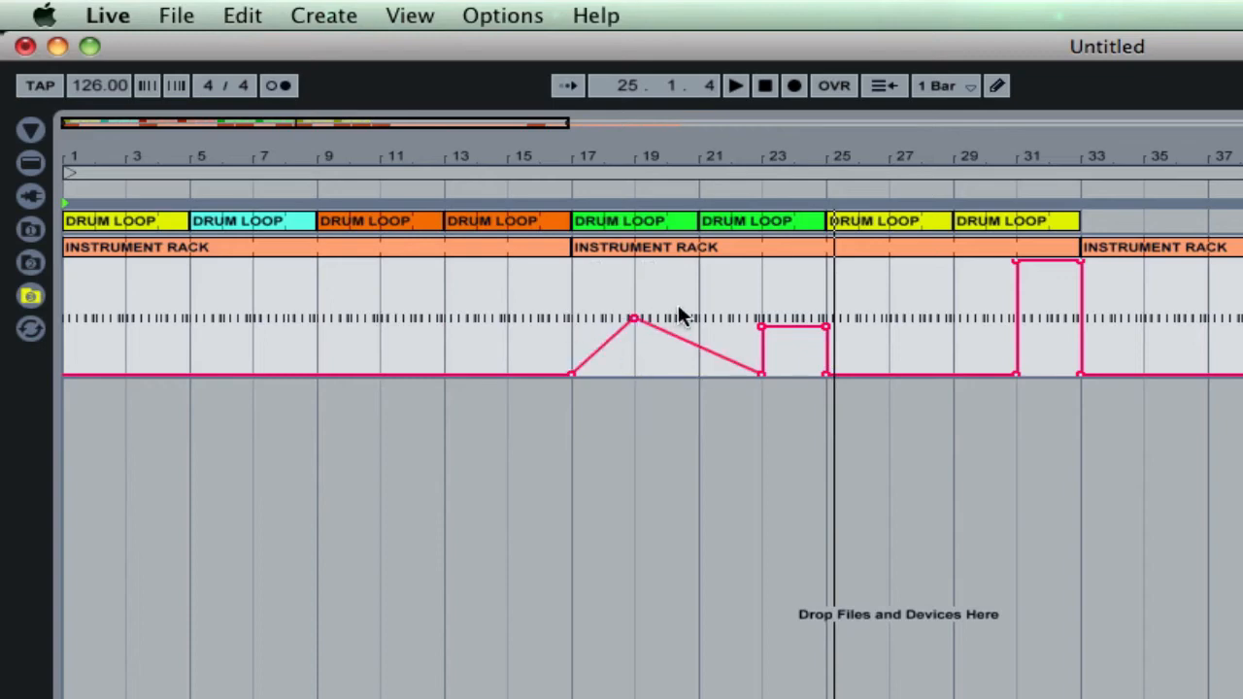
{"action": "left_click", "coordinate": [634, 320]}
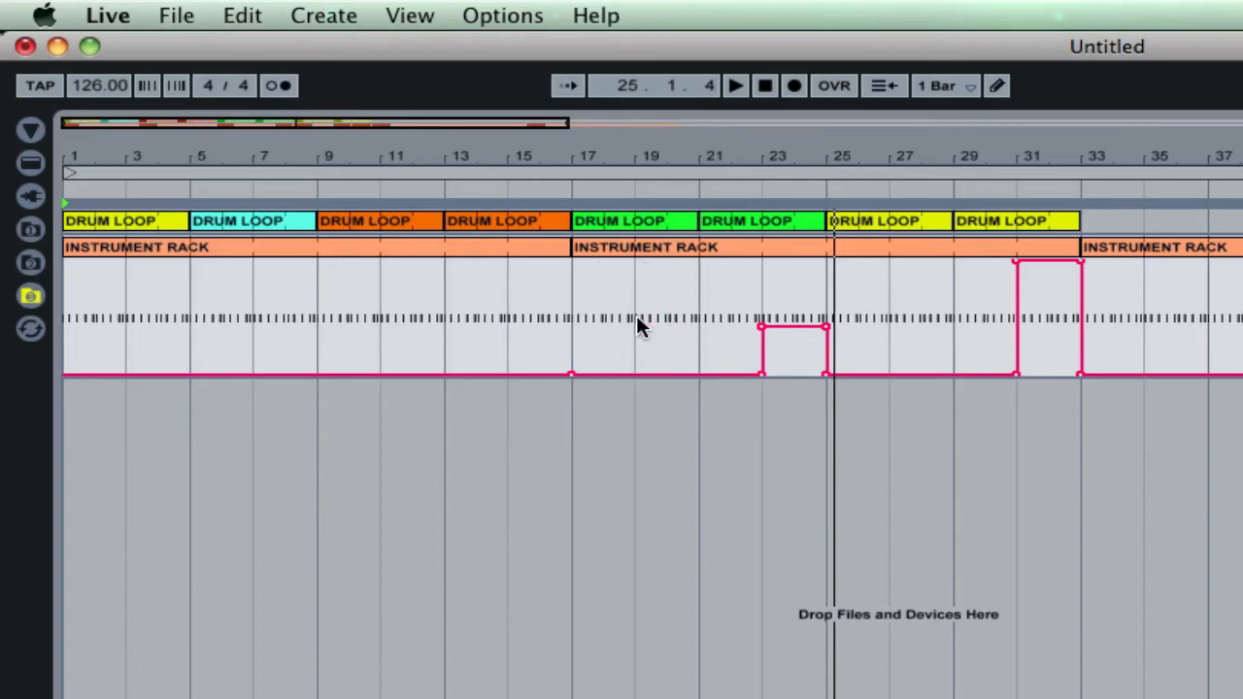
{"action": "left_click", "coordinate": [762, 370]}
{"action": "left_click", "coordinate": [758, 322]}
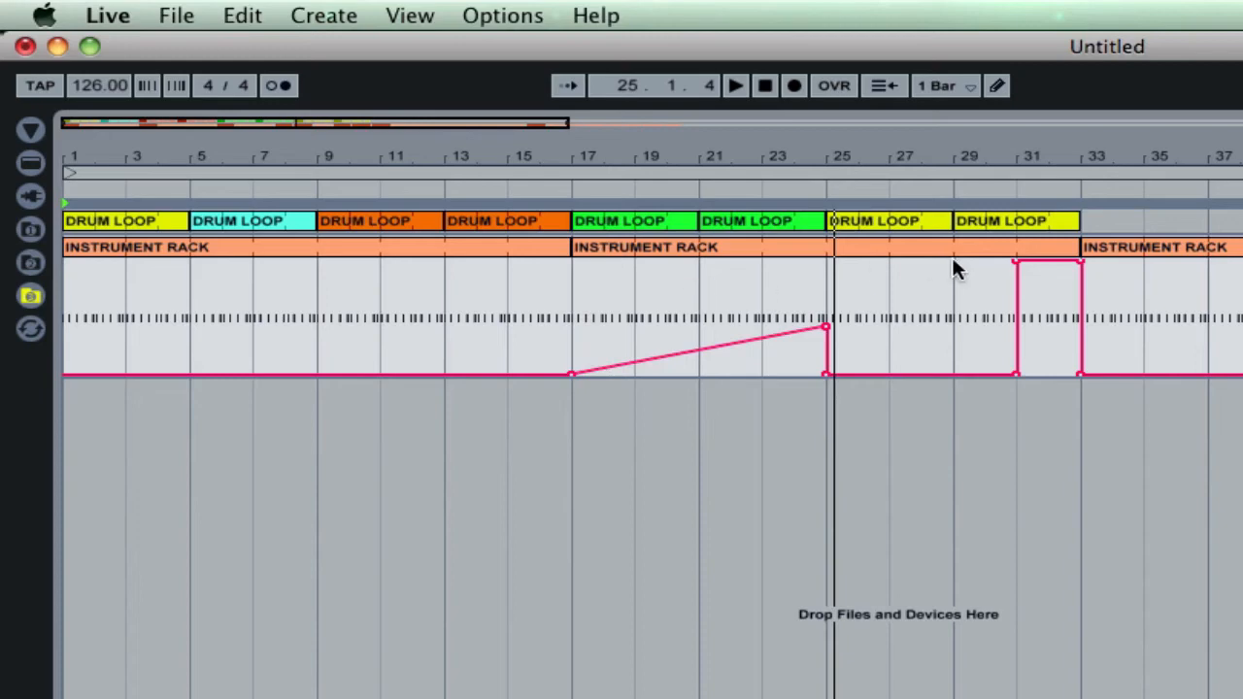
Reshape Decay Release to hold at about 52 from bar 25 to 31, ramp to full at bar 33, and drop to about 37
{"action": "left_click", "coordinate": [823, 374]}
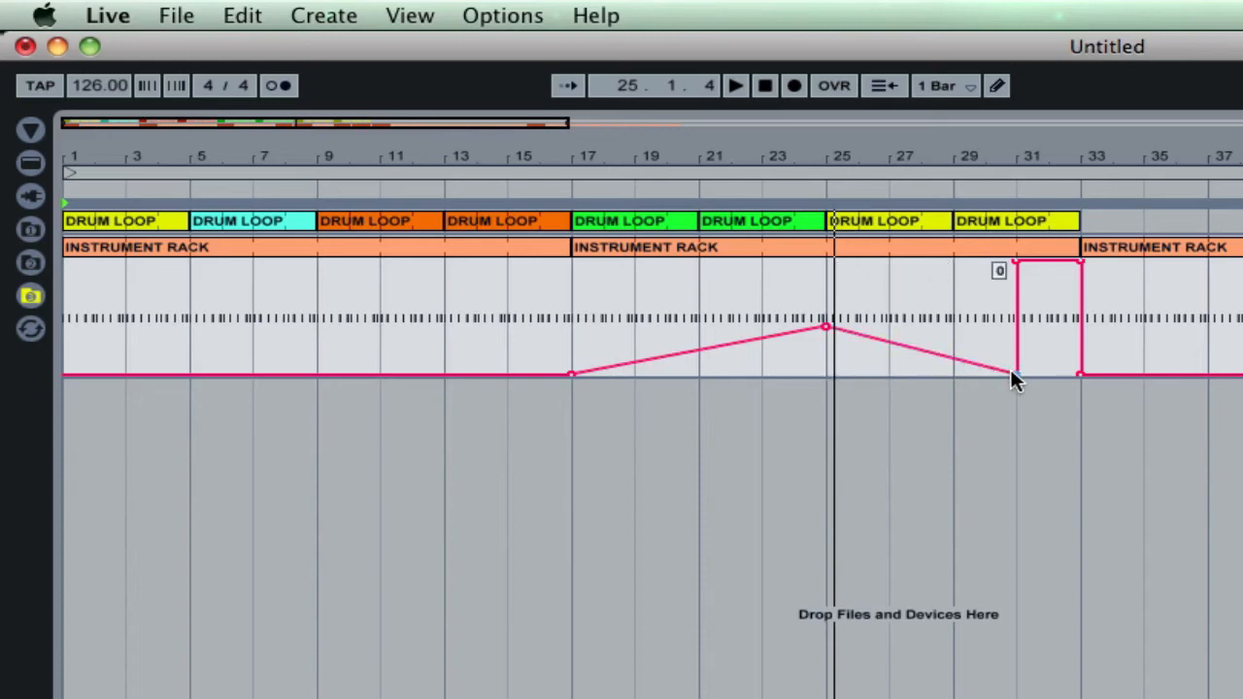
{"action": "left_click_drag", "start_coordinate": [1013, 374], "coordinate": [1015, 327]}
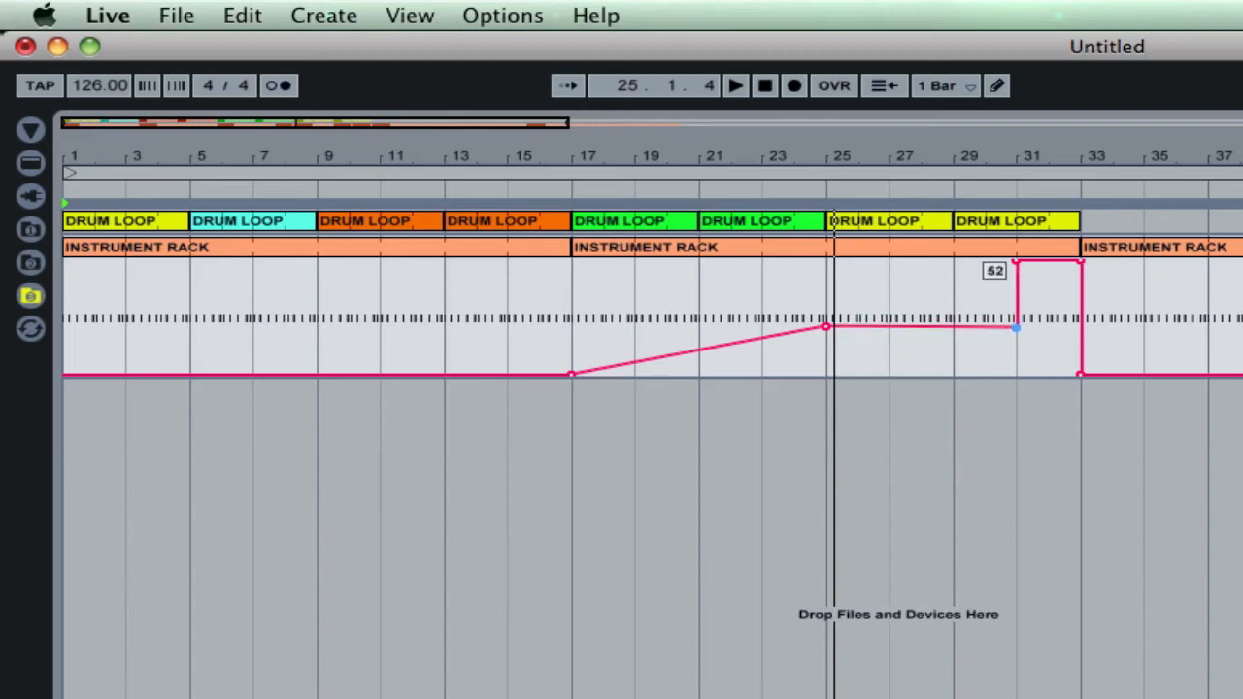
{"action": "left_click", "coordinate": [1017, 261]}
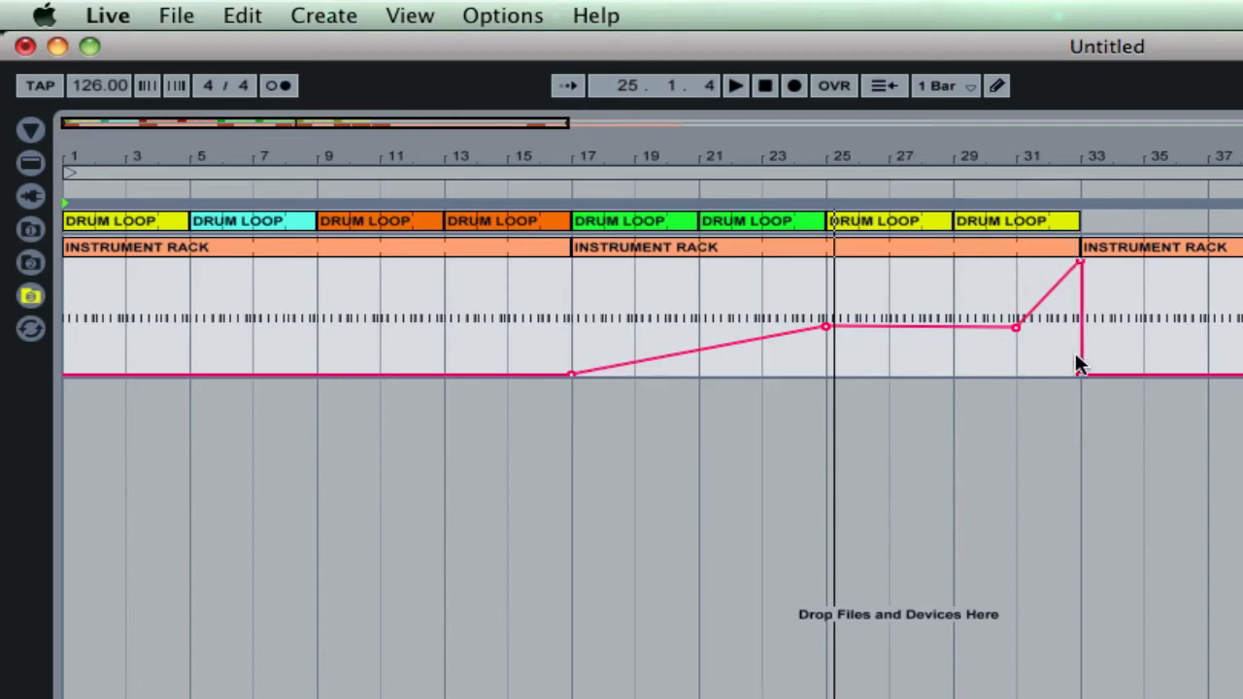
{"action": "left_click_drag", "start_coordinate": [1078, 374], "coordinate": [1080, 341]}
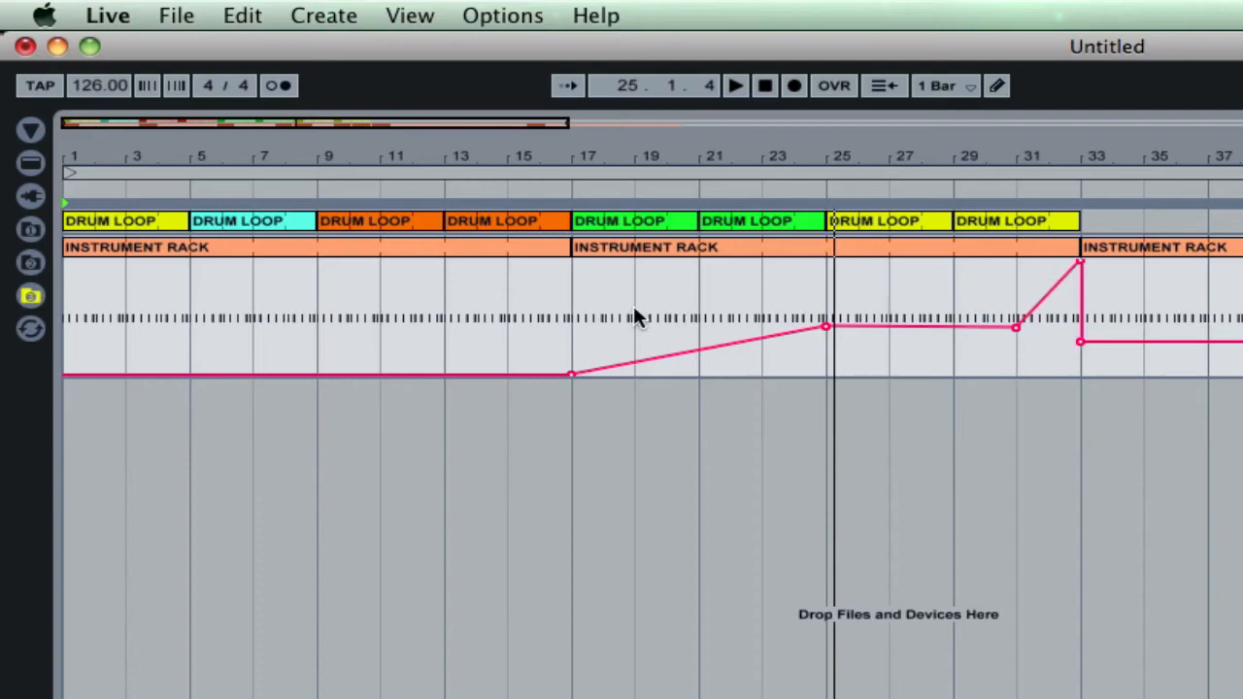
Play the arrangement from bar 17, raise the lower Decay Release breakpoint at bar 33 to about 50, and stop playback
{"action": "left_click", "coordinate": [573, 324]}
{"action": "key", "text": "space"}
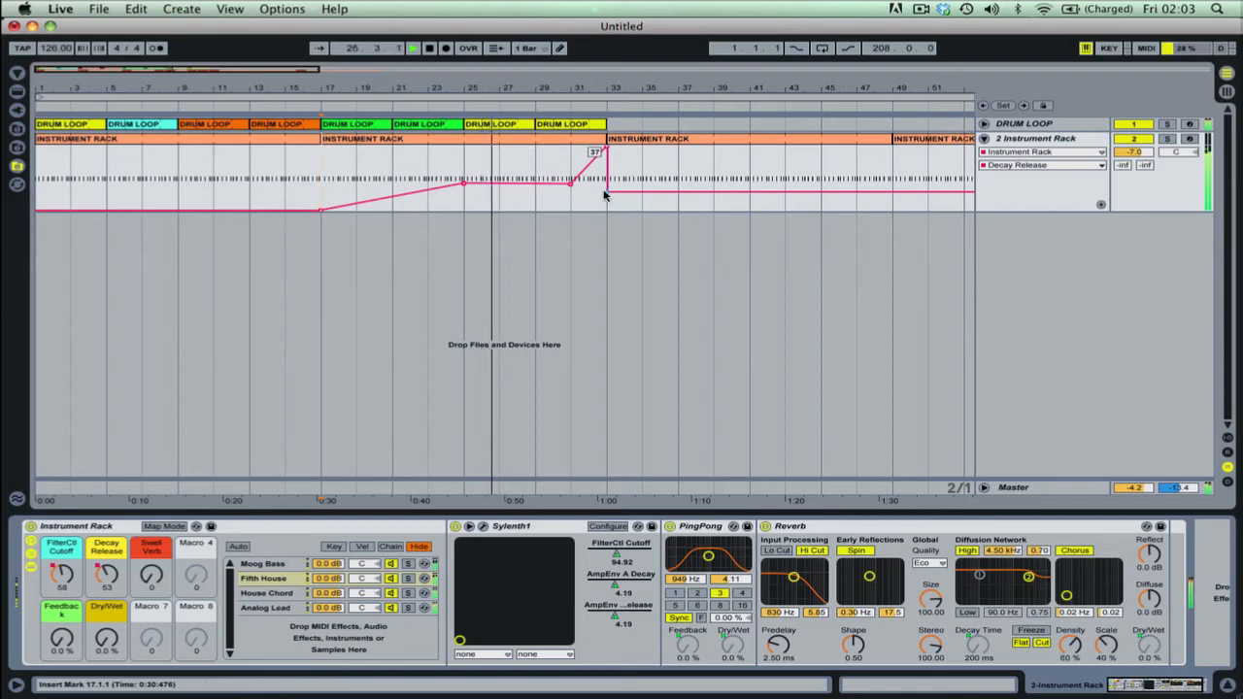
{"action": "left_click_drag", "start_coordinate": [608, 196], "coordinate": [607, 184]}
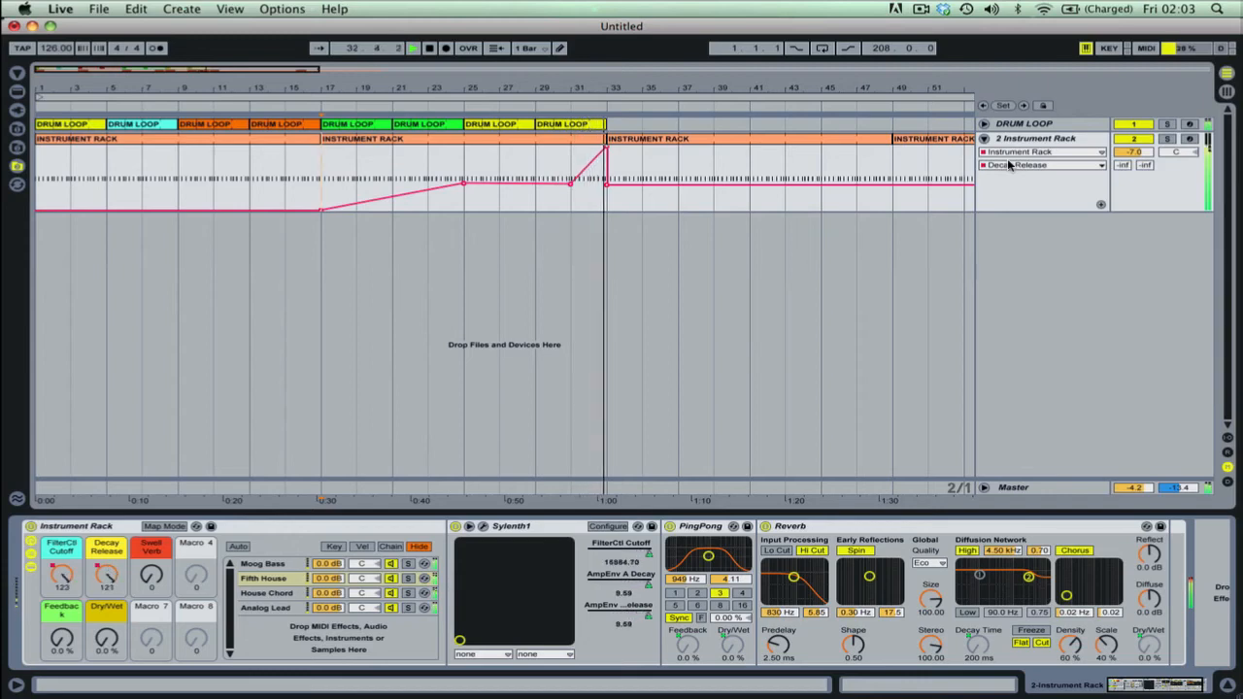
{"action": "key", "text": "space"}
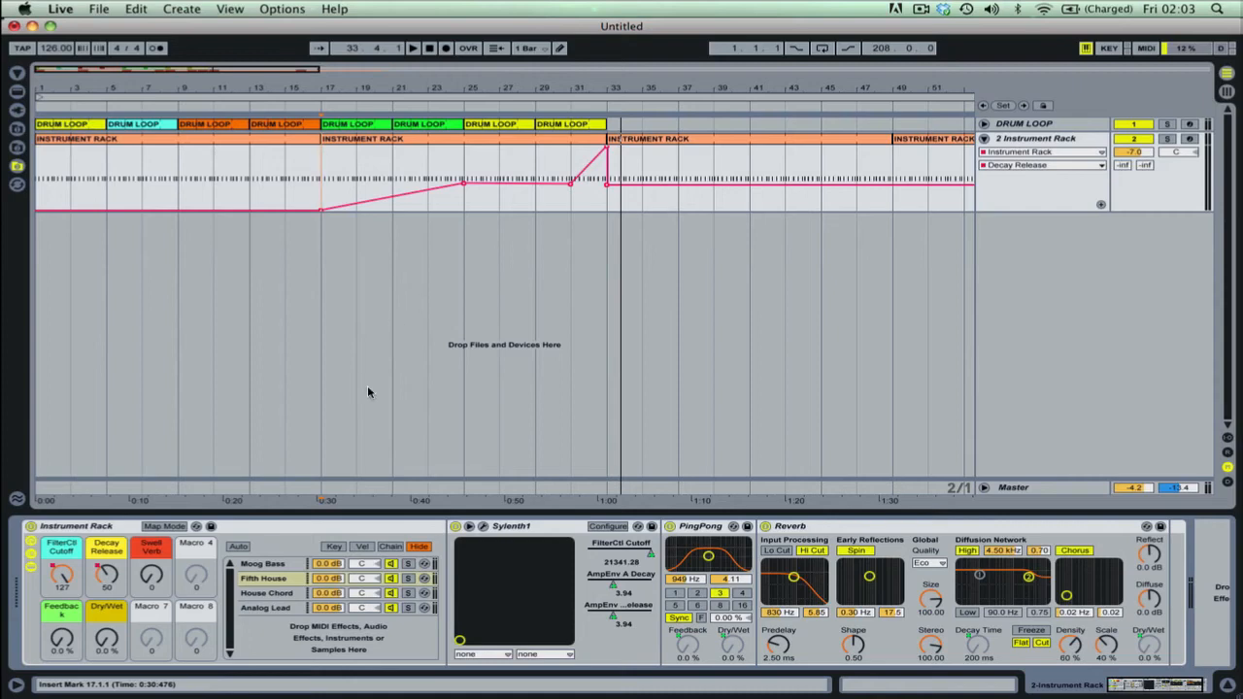
Choose Swell Verb as the automation parameter and draw a full-height block over bars 31–33, leaving Draw Mode off
{"action": "left_click", "coordinate": [1031, 165]}
{"action": "left_click", "coordinate": [1027, 210]}
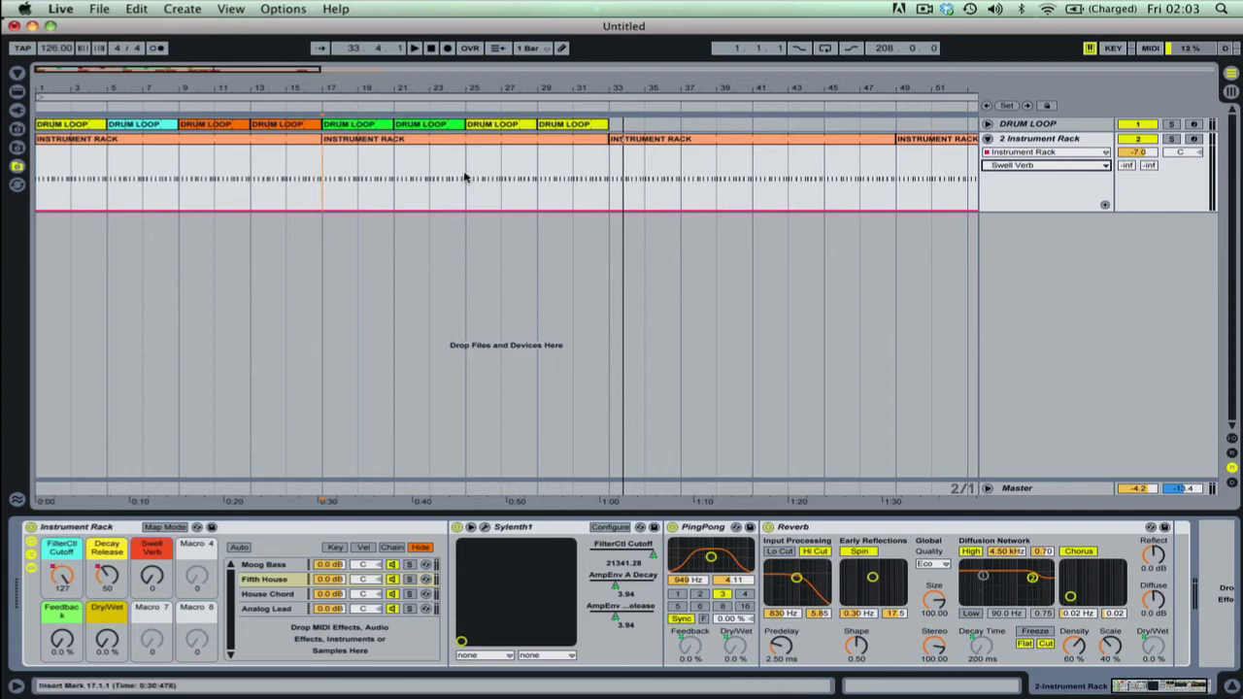
{"action": "key", "text": "super+b"}
{"action": "left_click_drag", "start_coordinate": [602, 185], "coordinate": [599, 117]}
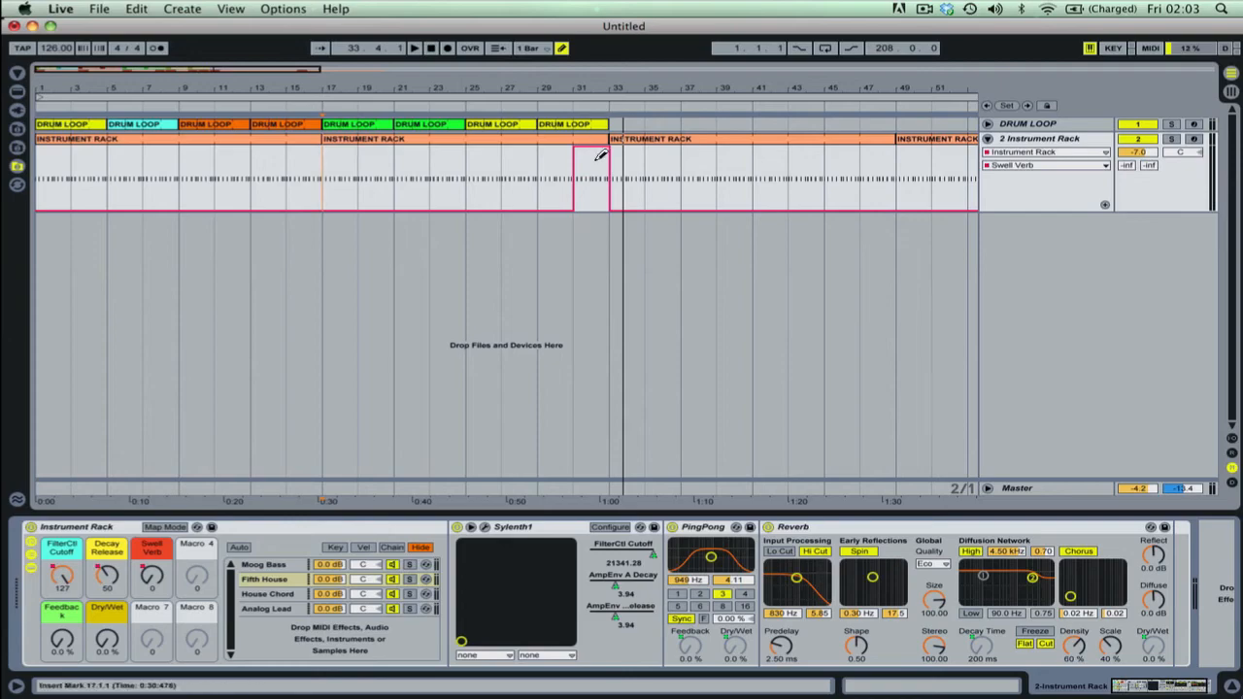
{"action": "key", "text": "b"}
{"action": "mouse_move", "coordinate": [588, 184]}
{"action": "left_mouse_down"}
{"action": "mouse_move", "coordinate": [590, 145]}
{"action": "mouse_move", "coordinate": [587, 192]}
{"action": "mouse_move", "coordinate": [602, 161]}
{"action": "mouse_move", "coordinate": [581, 114]}
{"action": "left_mouse_up"}
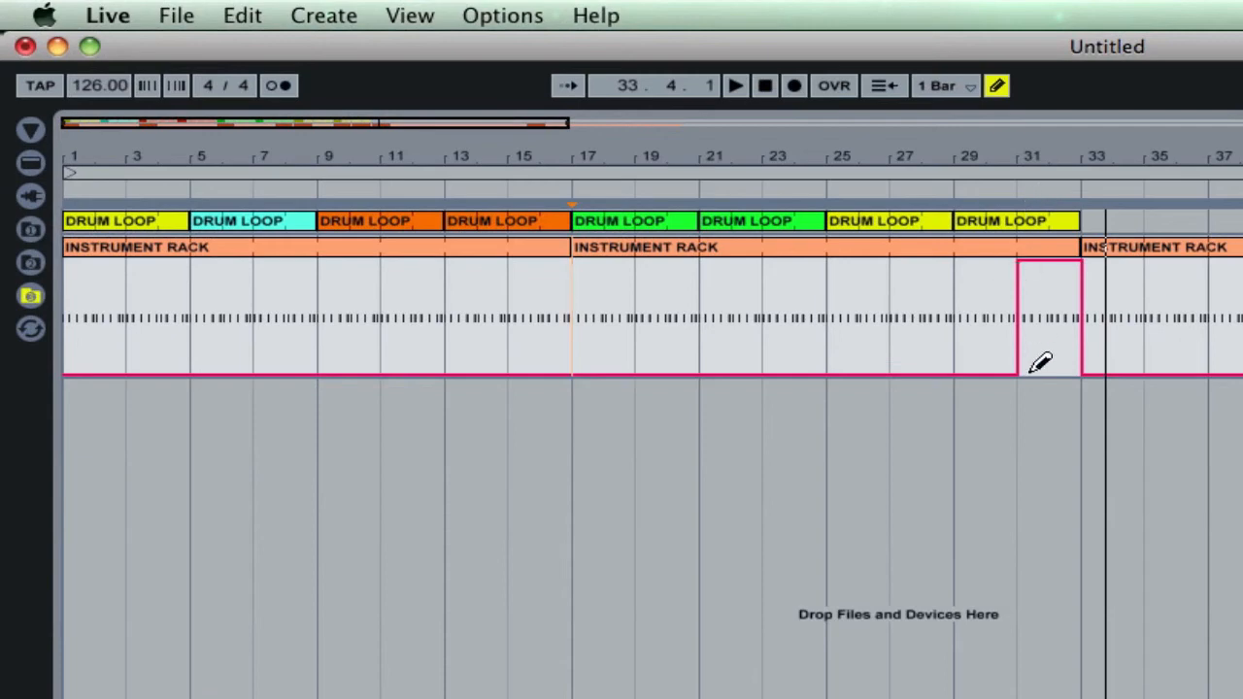
{"action": "key", "text": "b"}
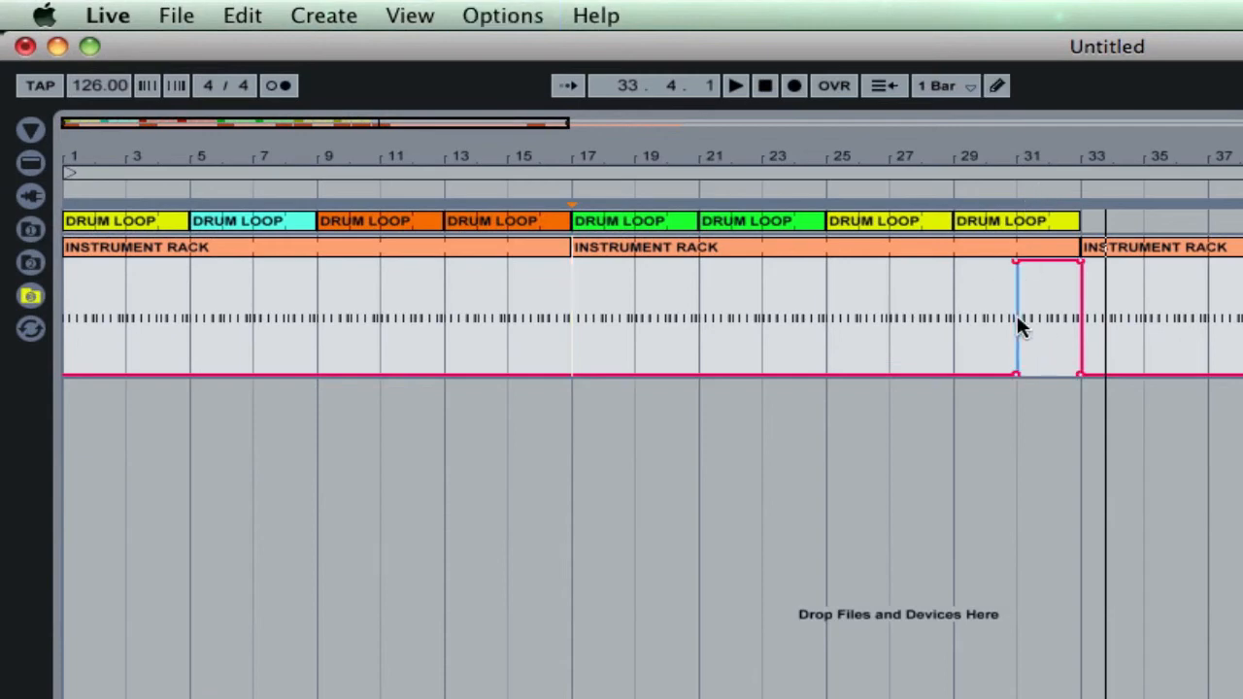
Turn the Swell Verb block into a ramp rising from 0 at bar 29 to 127 at bar 33
{"action": "mouse_move", "coordinate": [1017, 270]}
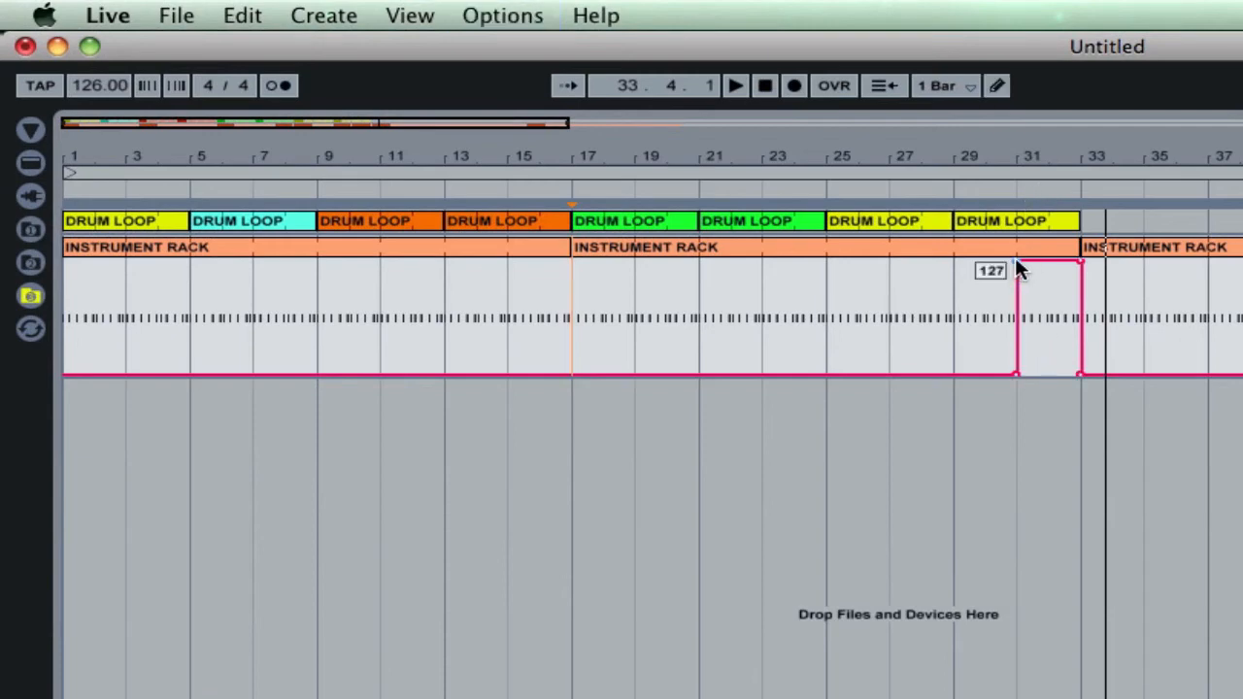
{"action": "left_click", "coordinate": [1016, 262]}
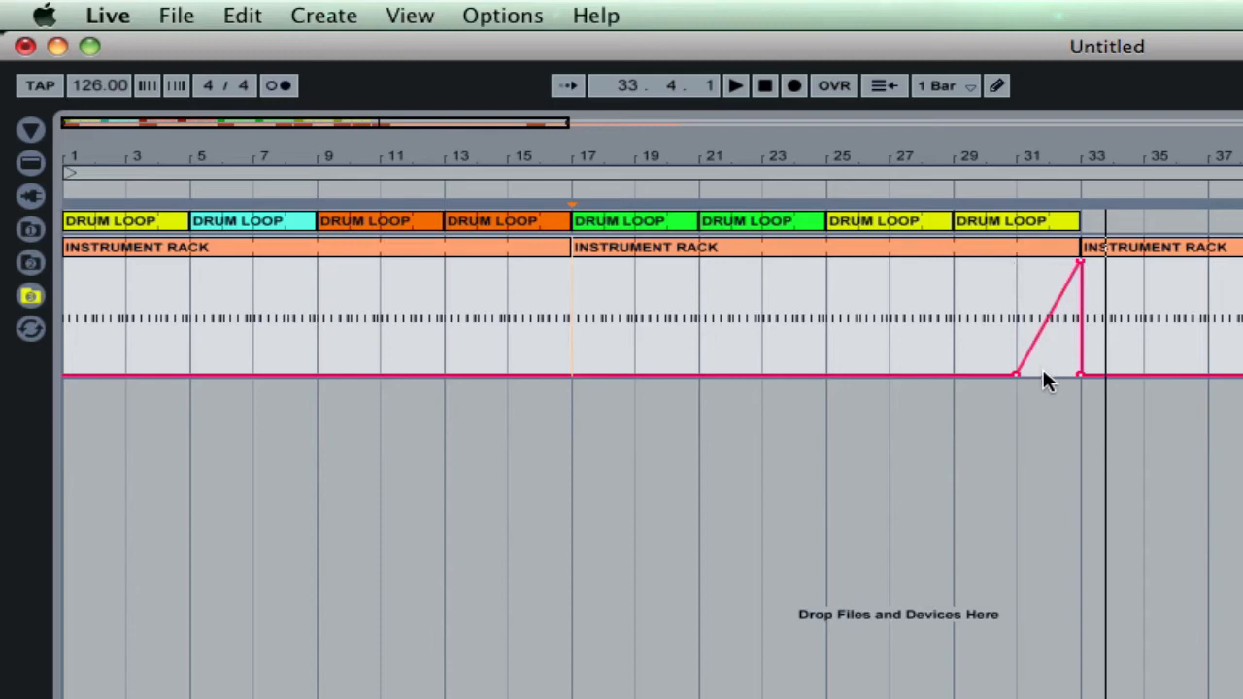
{"action": "left_click_drag", "start_coordinate": [1017, 373], "coordinate": [951, 377]}
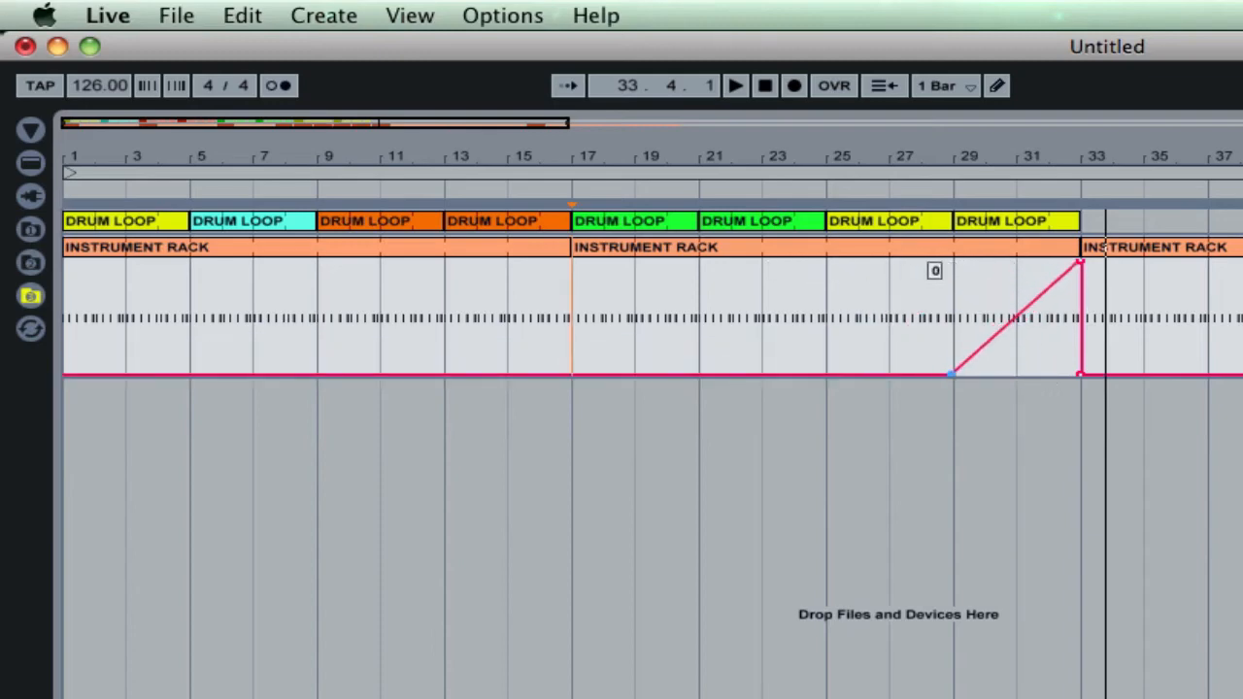
Play the arrangement from bar 27 to hear the Swell Verb ramp
{"action": "left_click", "coordinate": [954, 328]}
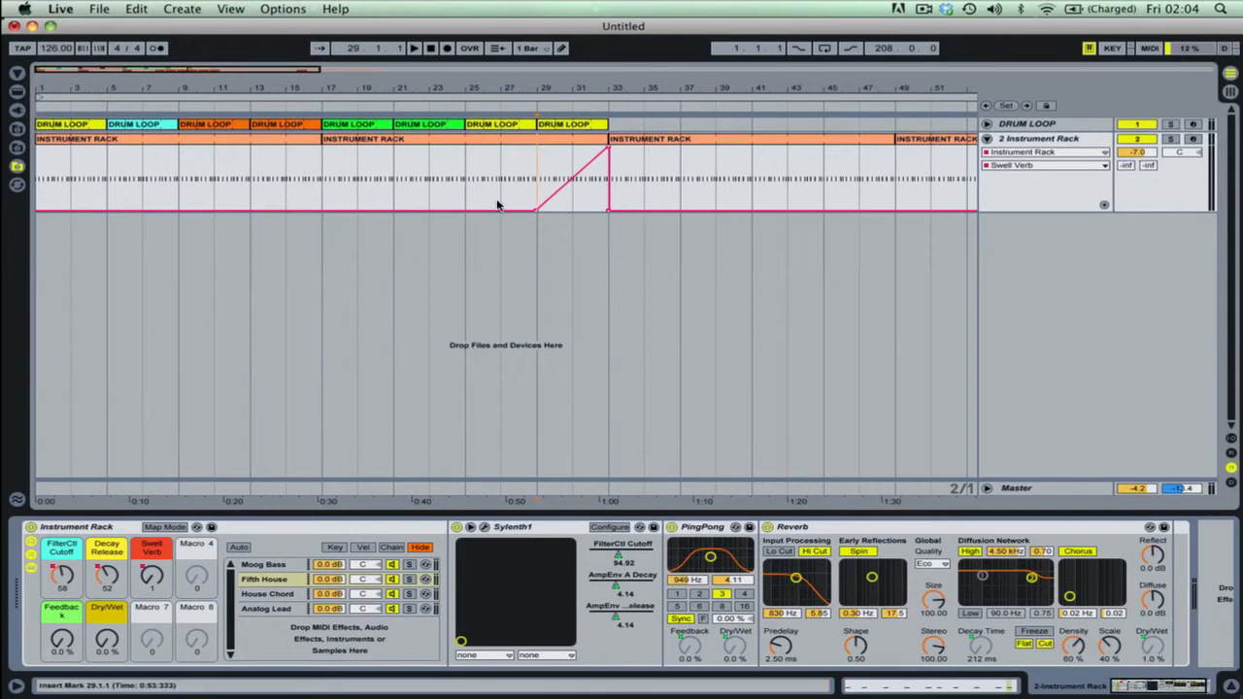
{"action": "left_click", "coordinate": [502, 185]}
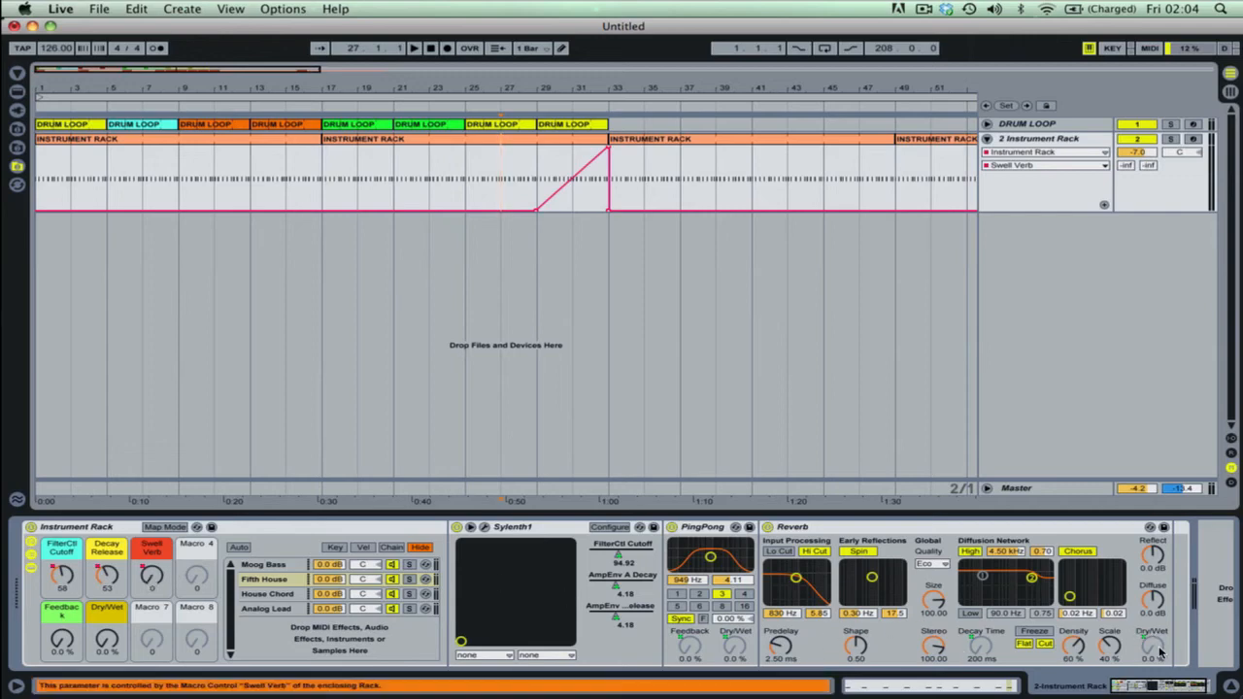
{"action": "key", "text": "space"}
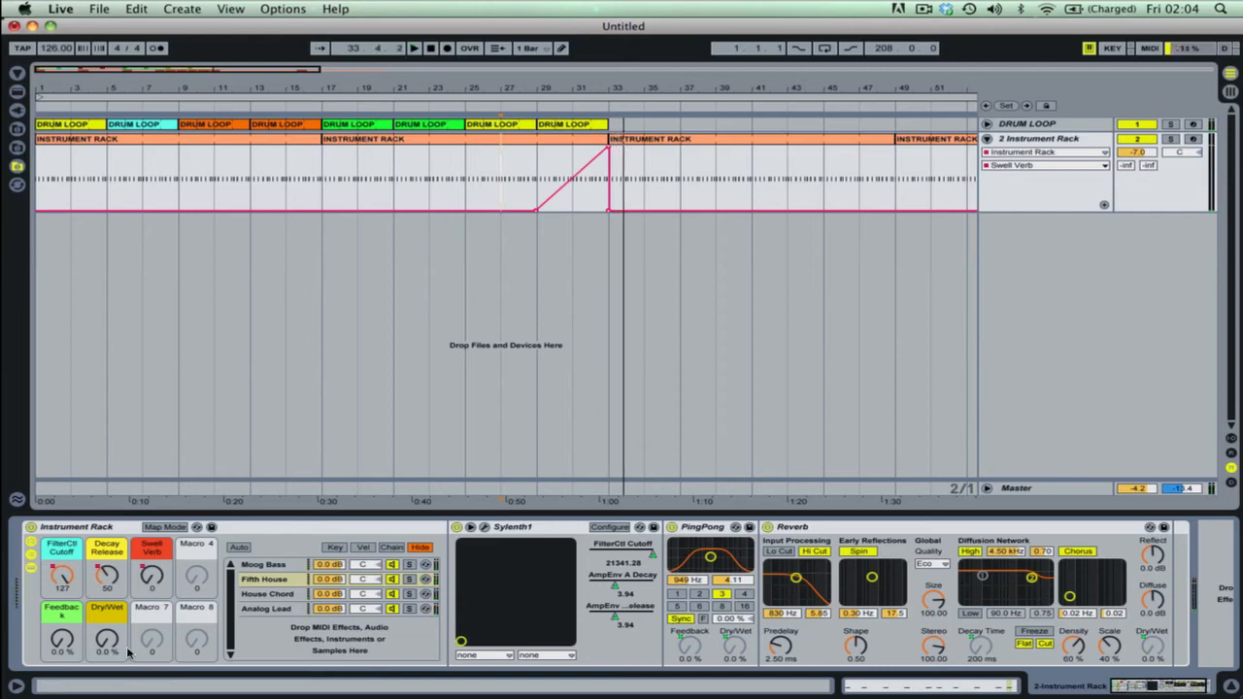
View the Feedback and Swell Verb automation, and choose Dry/Wet as the Instrument Rack track's automation parameter
{"action": "left_click", "coordinate": [62, 639]}
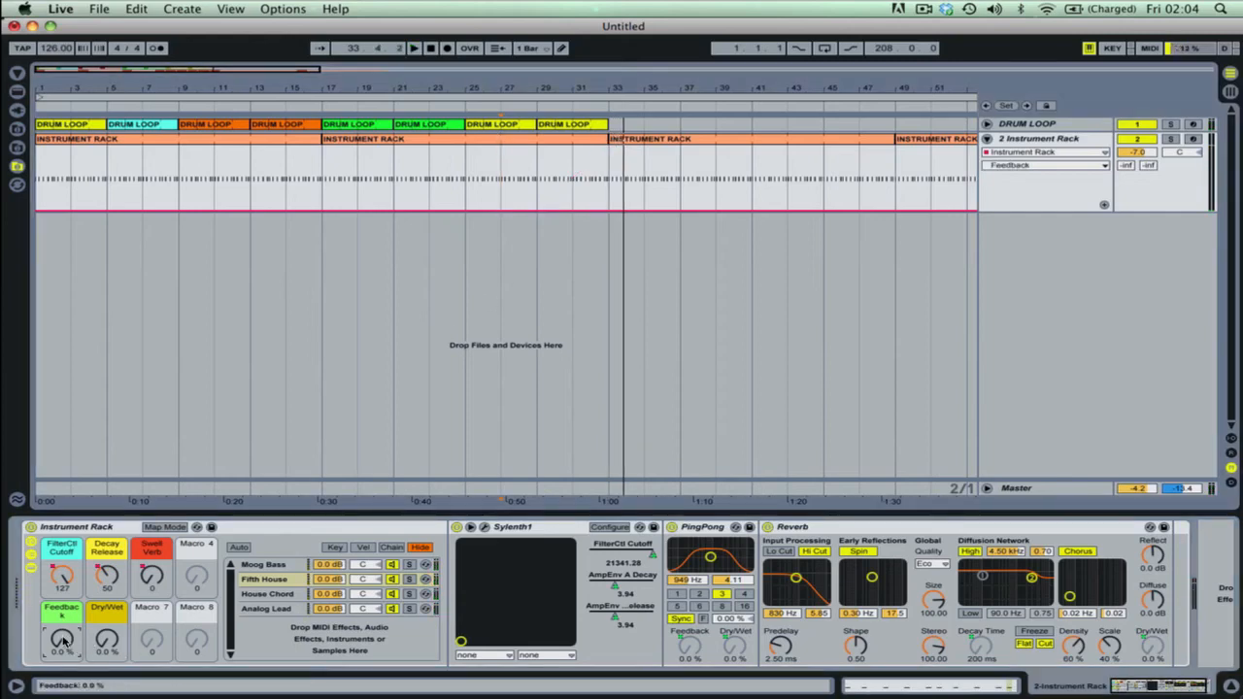
{"action": "left_click", "coordinate": [1045, 165]}
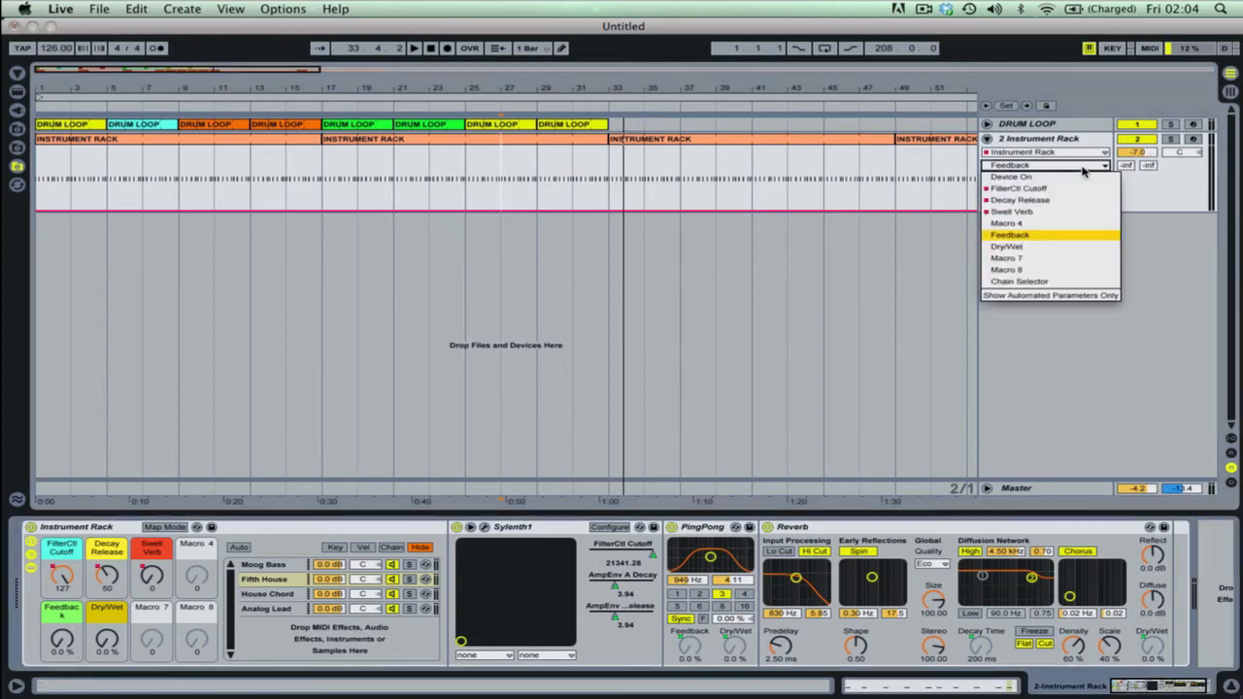
{"action": "left_click", "coordinate": [1061, 211]}
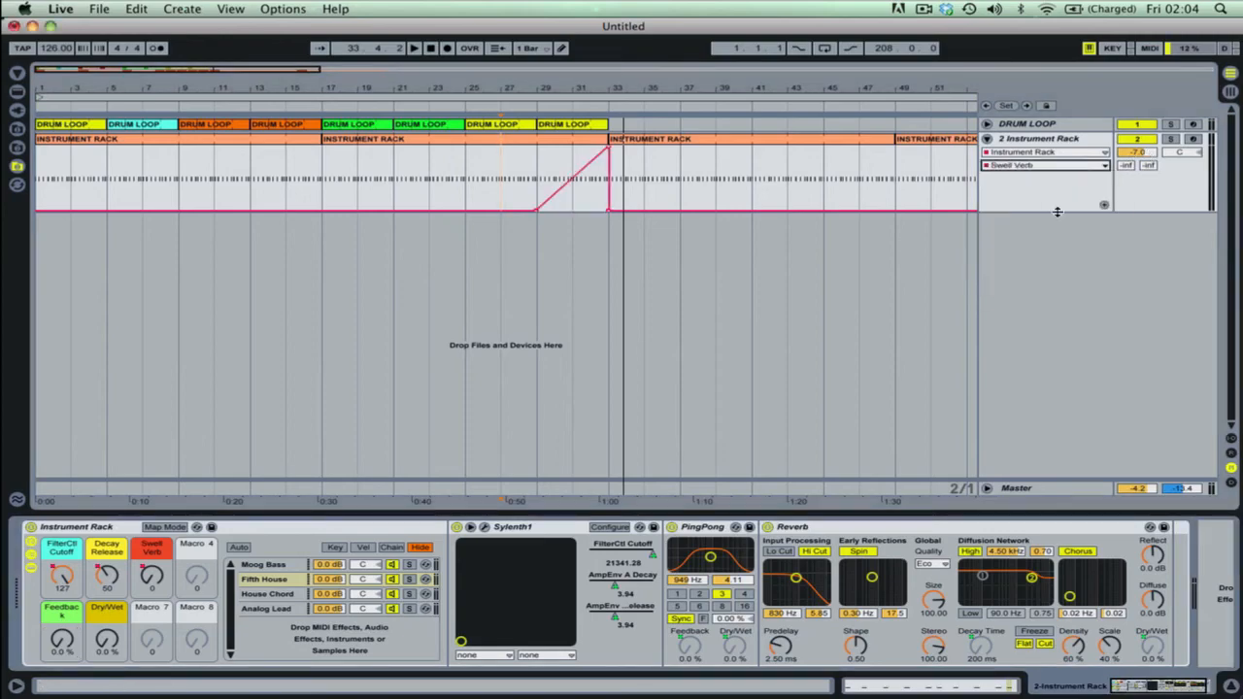
{"action": "left_click", "coordinate": [1025, 166]}
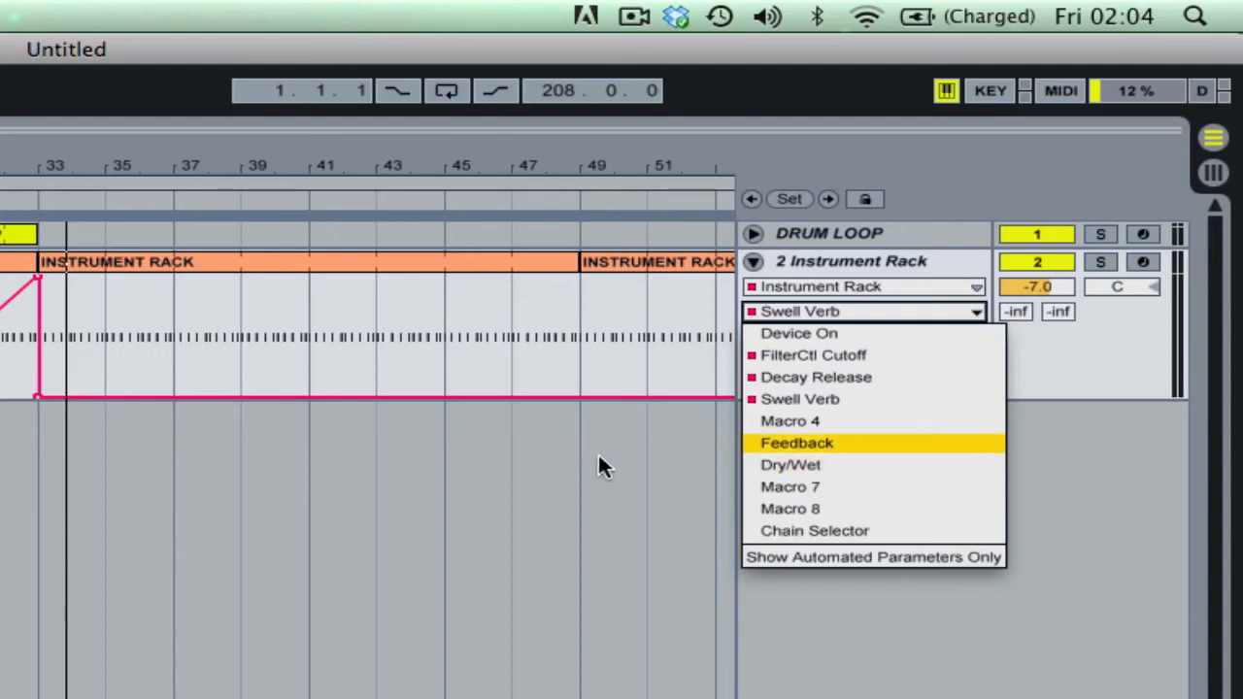
{"action": "left_click", "coordinate": [772, 464]}
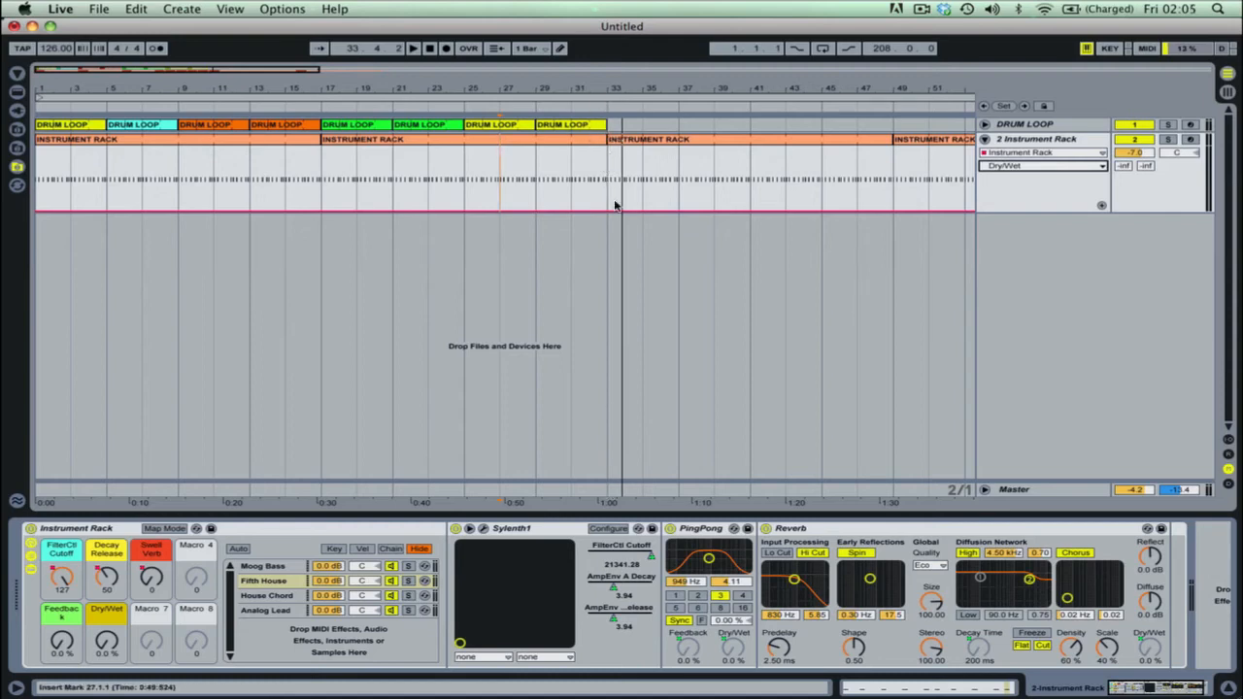
Draw Dry/Wet automation blocks at 100% over bars 47–49 and about 33% over bars 41–43
{"action": "key", "text": "super+b"}
{"action": "left_click_drag", "start_coordinate": [879, 184], "coordinate": [871, 147]}
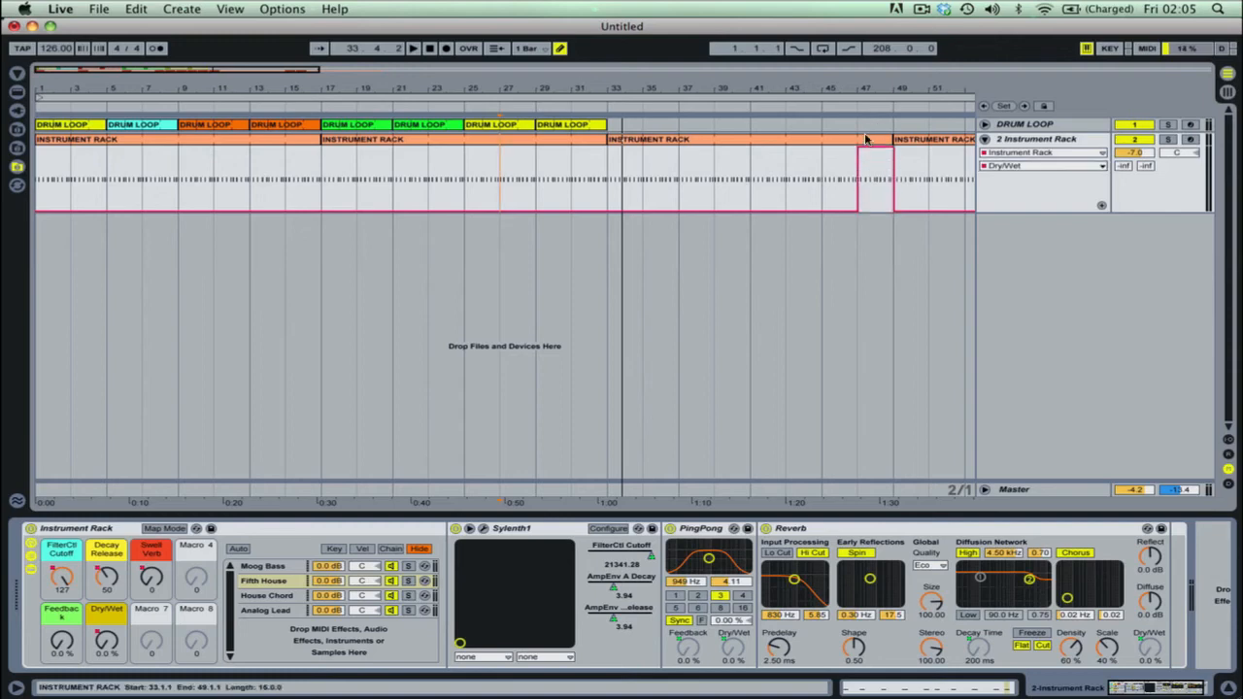
{"action": "left_click", "coordinate": [767, 190]}
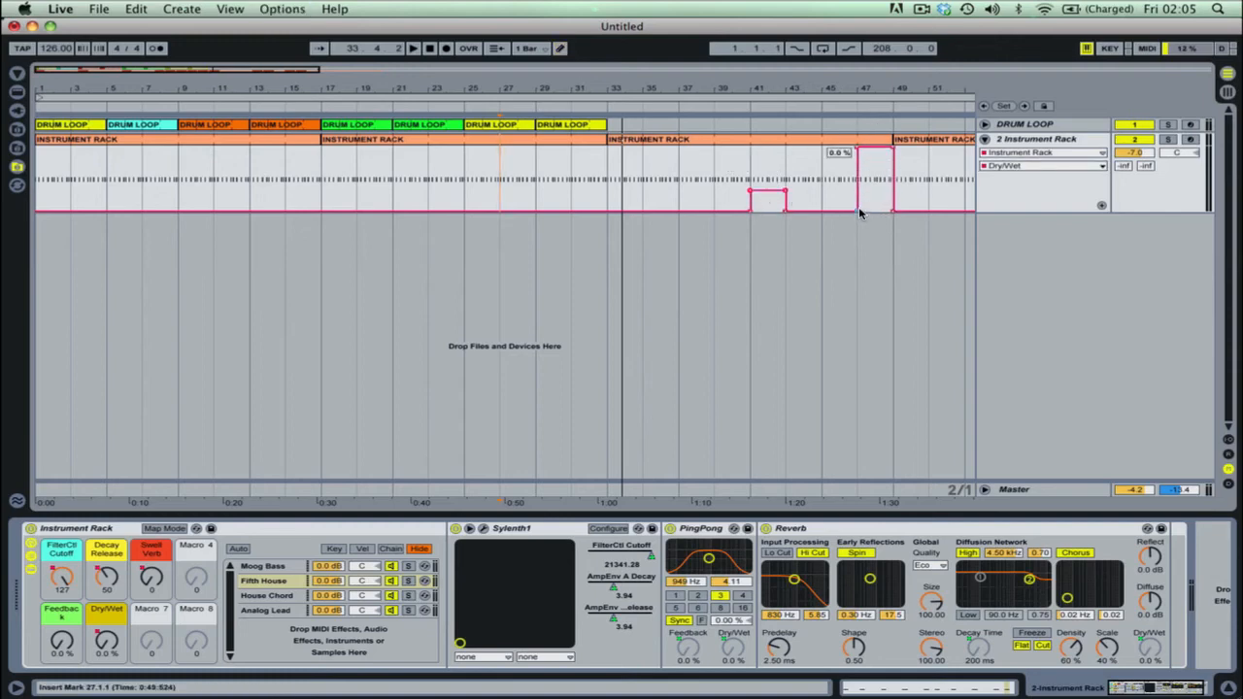
Reshape the Dry/Wet blocks into one straight ramp rising from 0% at bar 41 to 100% at bar 49
{"action": "left_click_drag", "start_coordinate": [858, 209], "coordinate": [786, 211]}
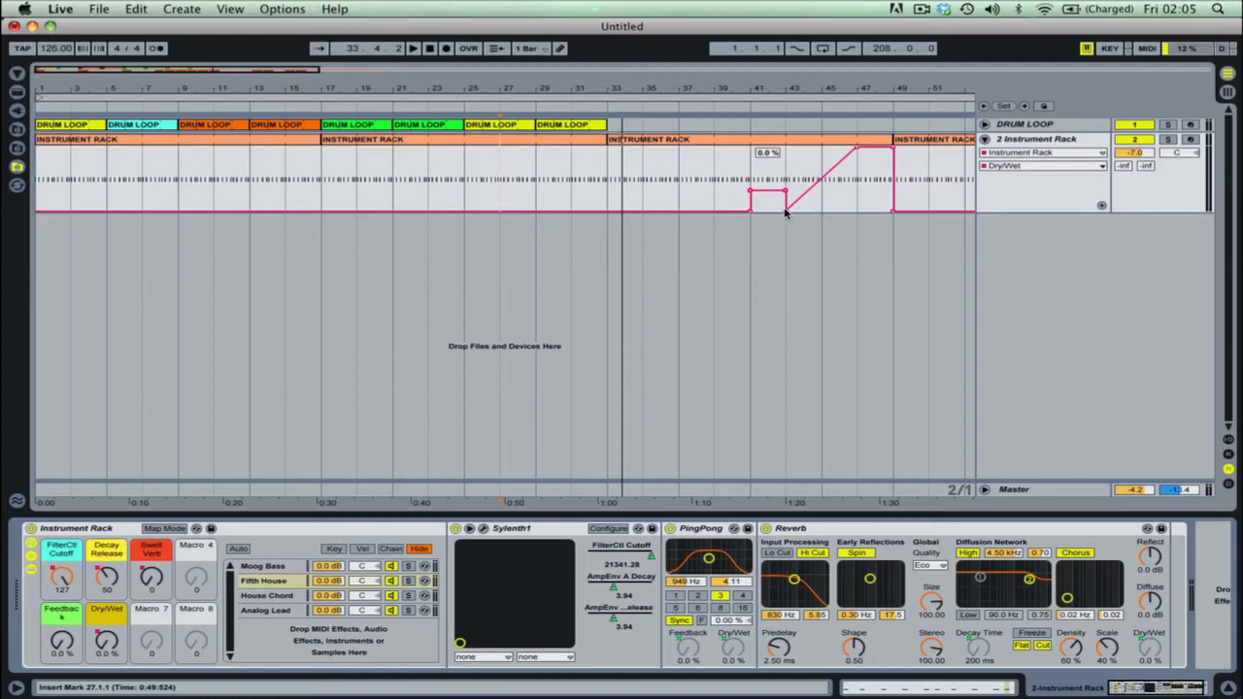
{"action": "left_click", "coordinate": [786, 210]}
{"action": "left_click", "coordinate": [785, 191]}
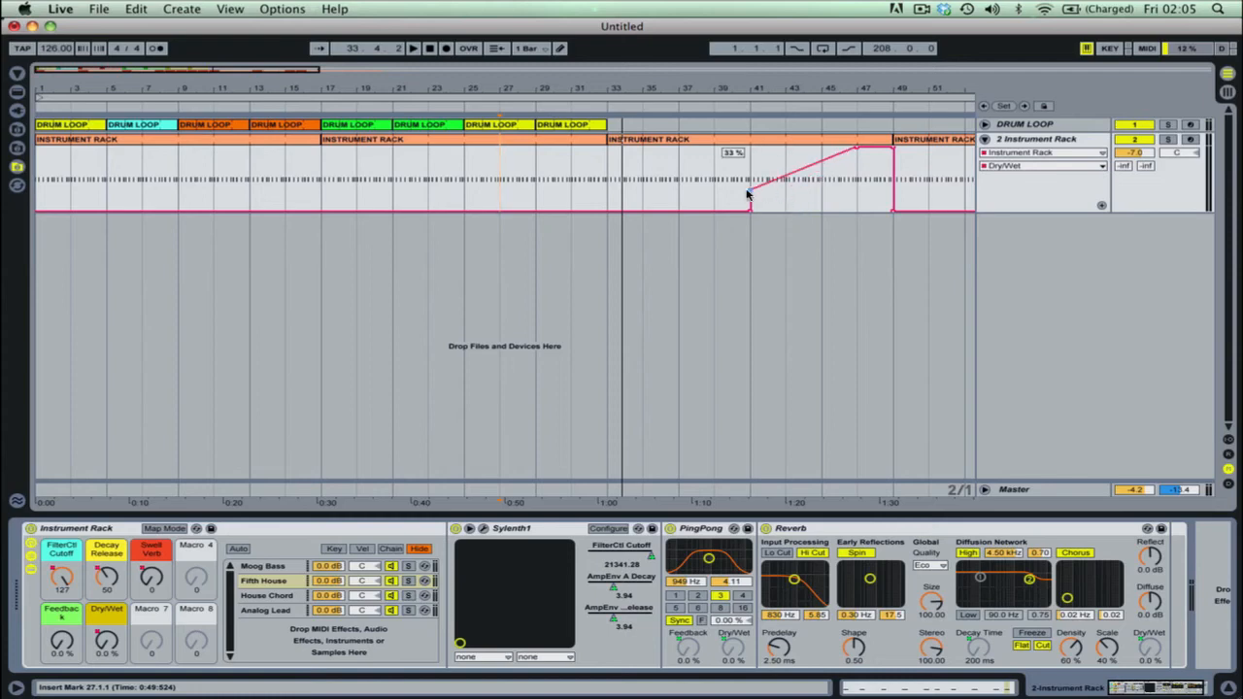
{"action": "left_click", "coordinate": [750, 191]}
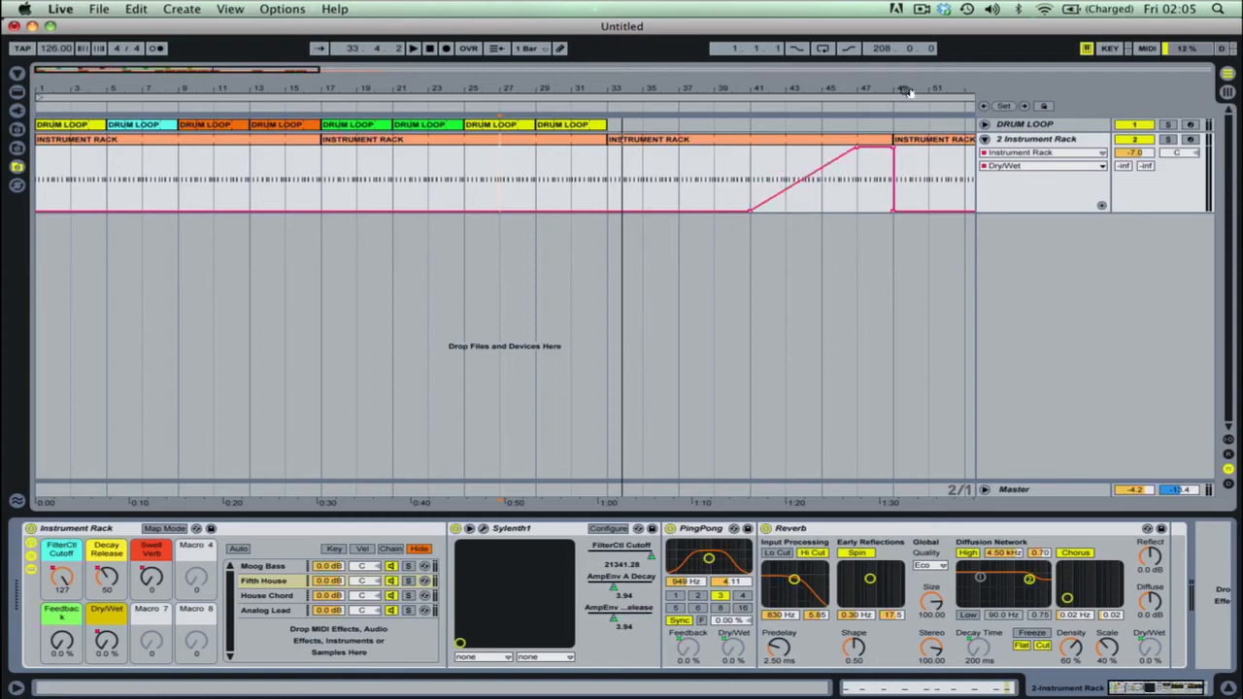
{"action": "left_click", "coordinate": [859, 147]}
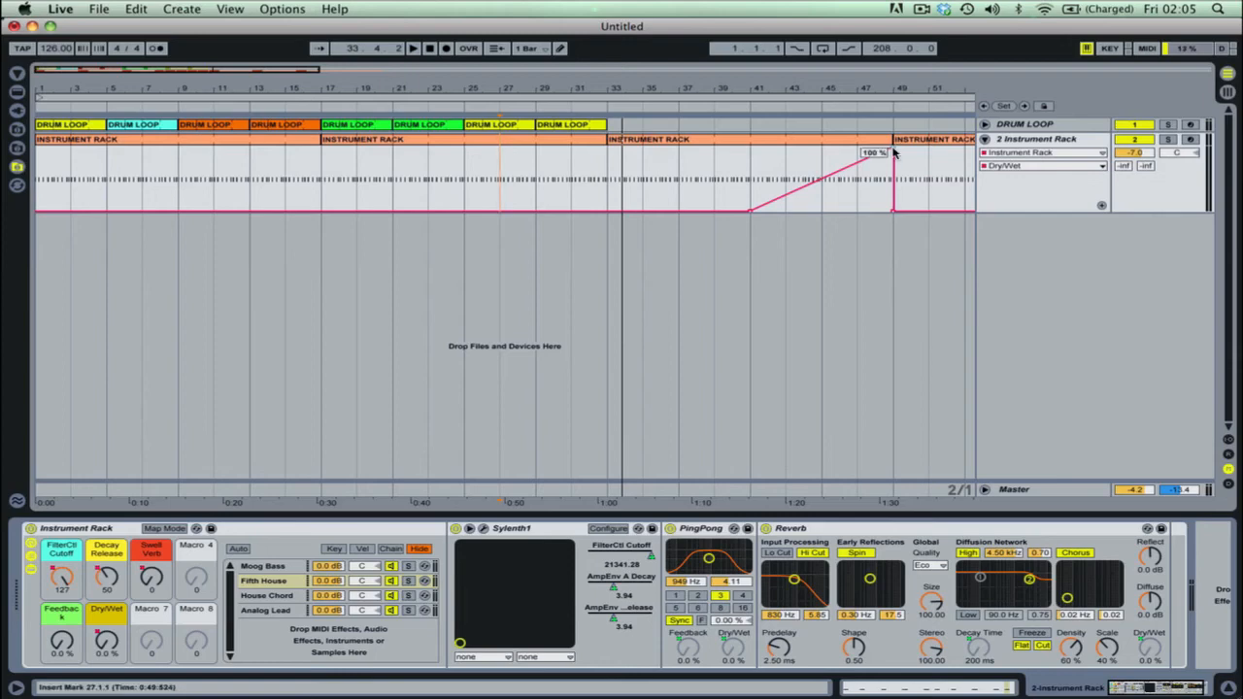
{"action": "left_click_drag", "start_coordinate": [894, 152], "coordinate": [893, 159]}
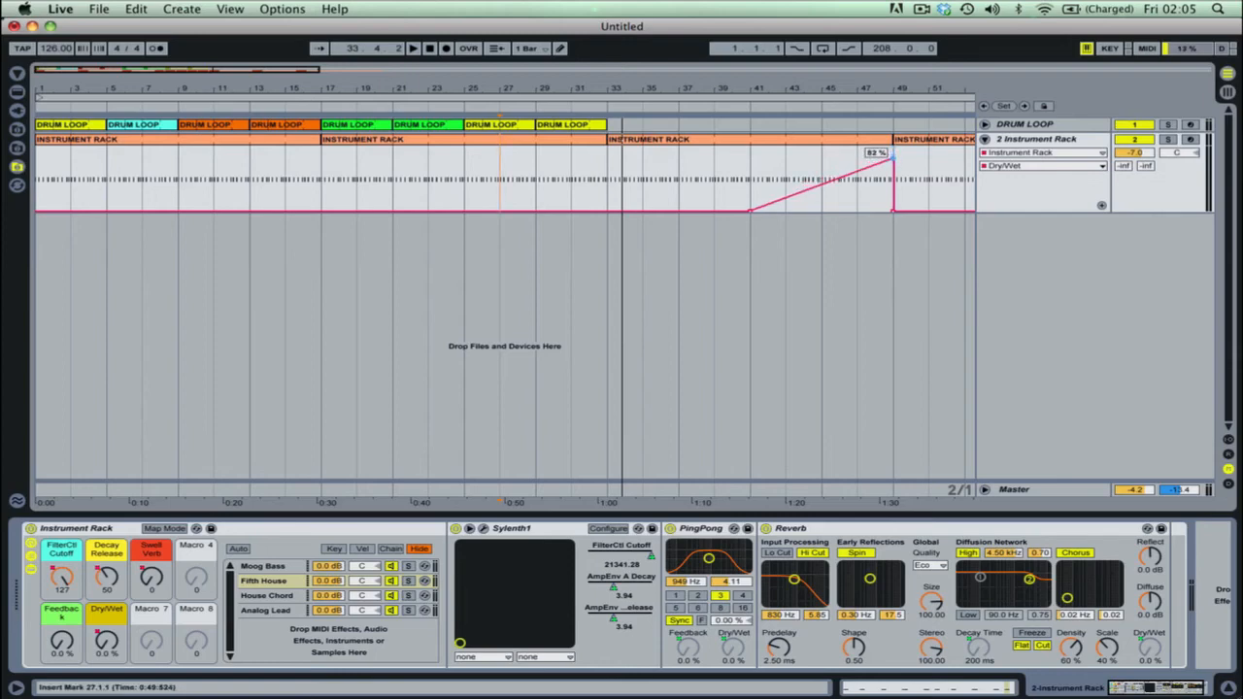
{"action": "left_click_drag", "start_coordinate": [894, 158], "coordinate": [894, 165]}
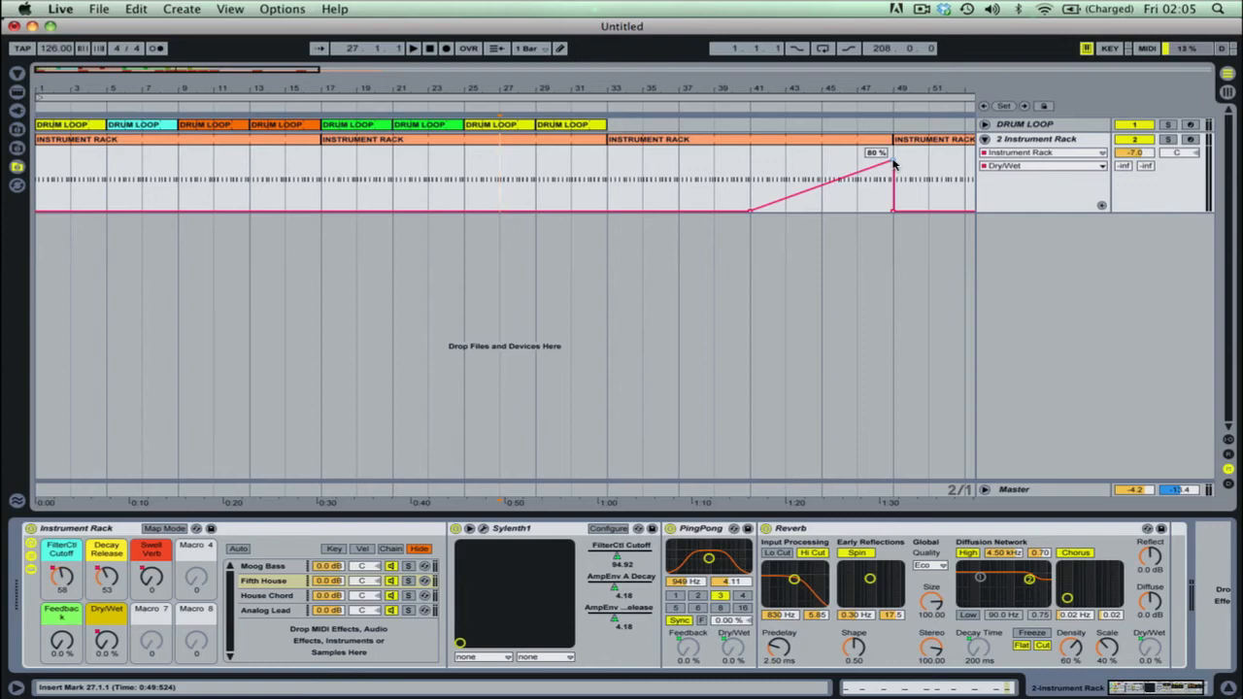
{"action": "left_click_drag", "start_coordinate": [899, 172], "coordinate": [896, 152]}
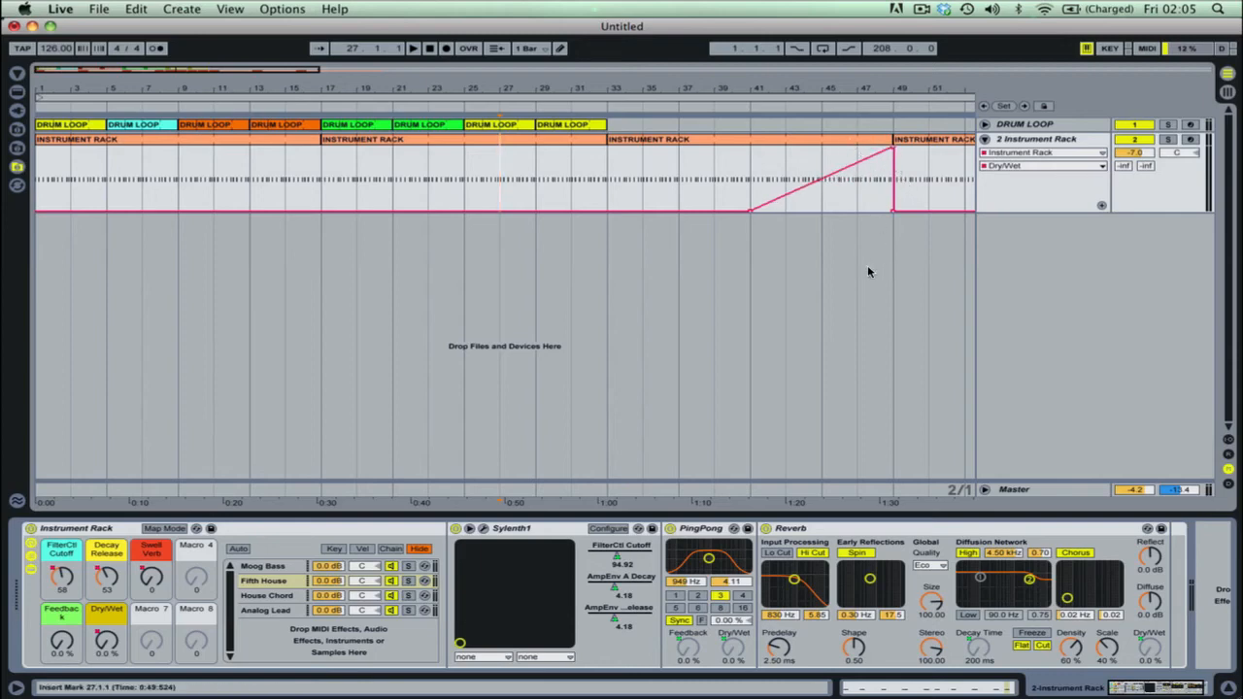
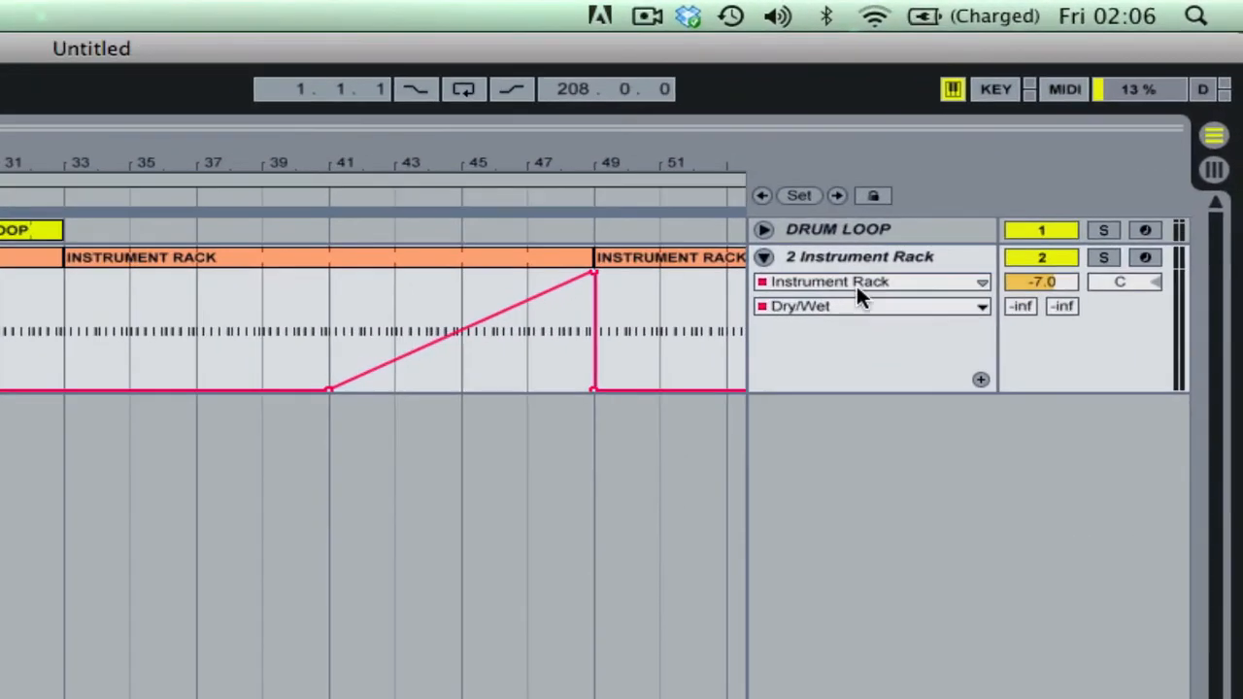
Draw Feedback automation blocks for the Instrument Rack: full height over bars 47–49 and about a quarter height over bars 41–43
{"action": "left_click", "coordinate": [1026, 164]}
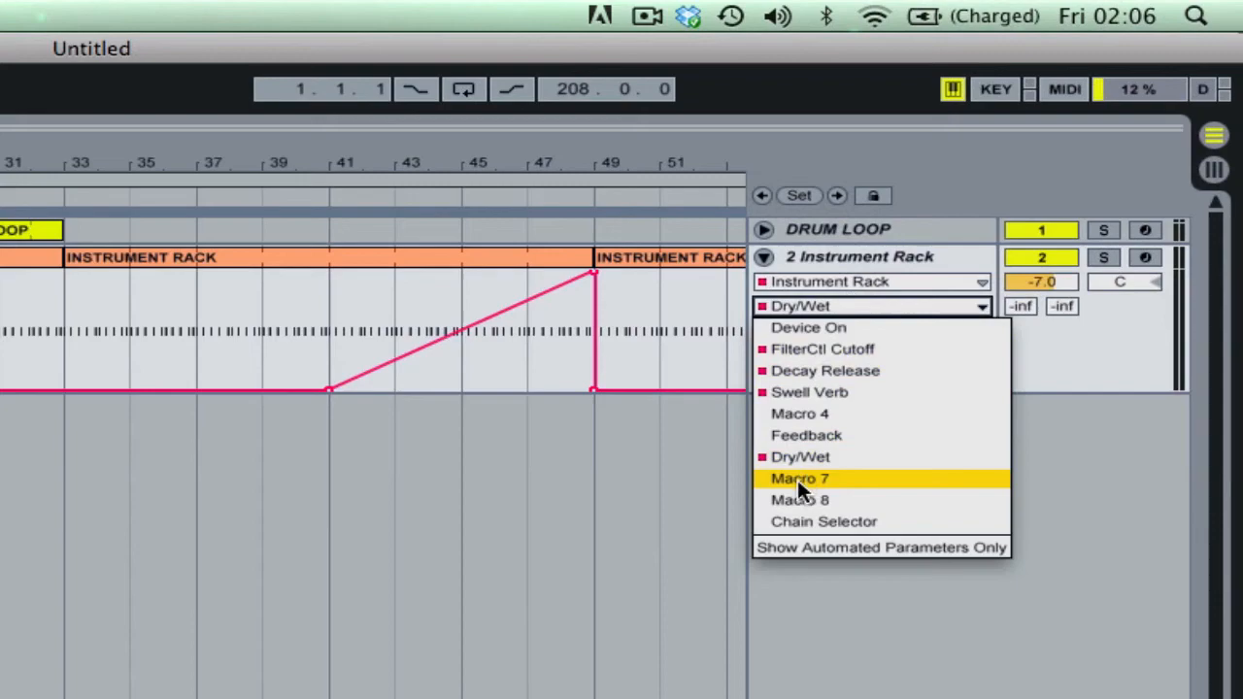
{"action": "left_click", "coordinate": [801, 435]}
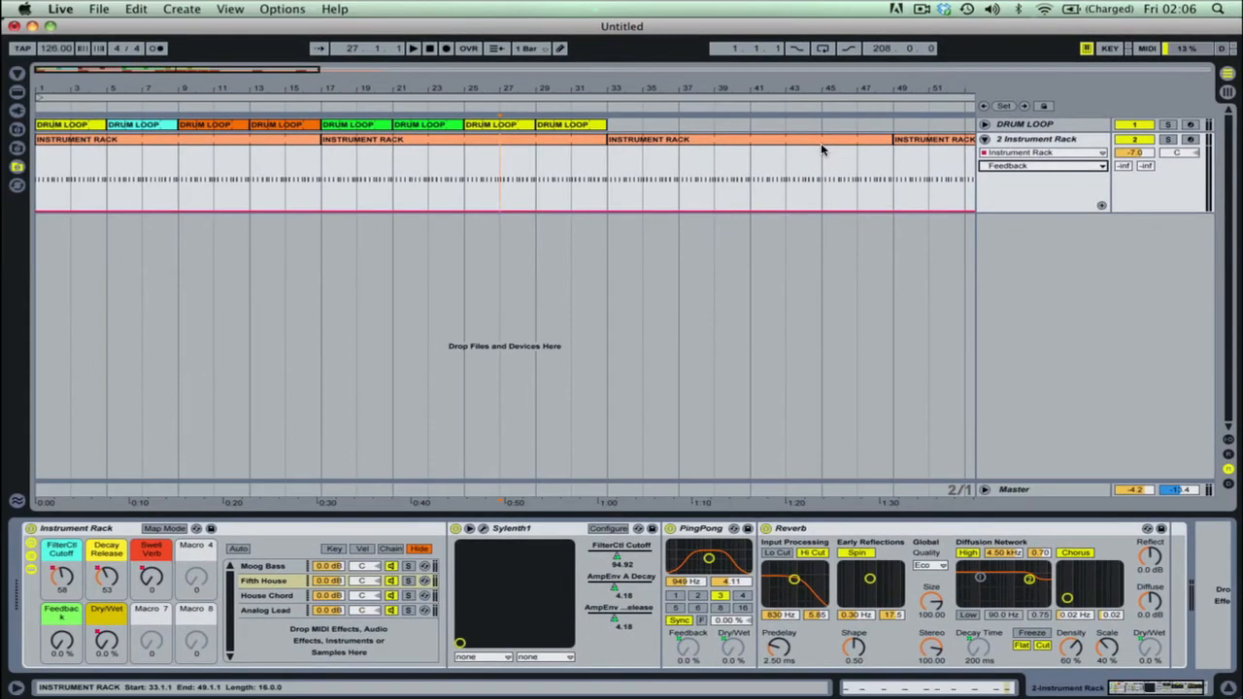
{"action": "key", "text": "super+b"}
{"action": "left_click", "coordinate": [873, 148]}
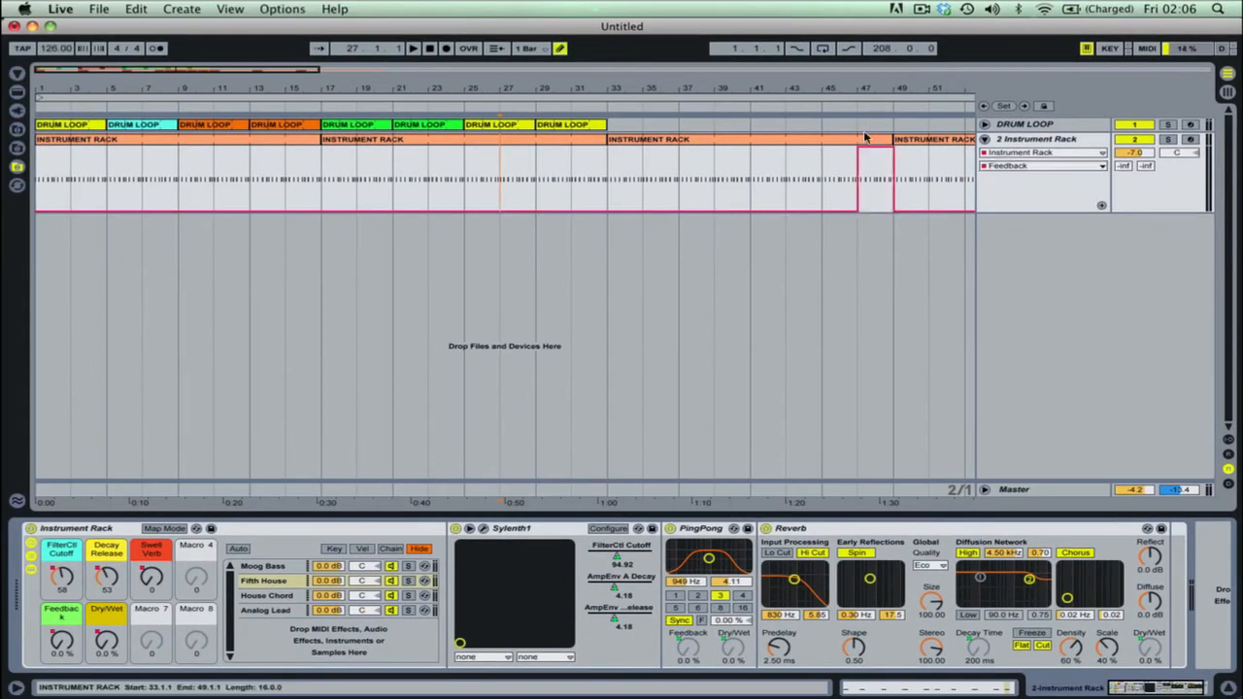
{"action": "left_click", "coordinate": [768, 197]}
Remove the inner breakpoints of the Feedback blocks to form one straight ramp from zero at bar 41 to maximum at bar 49
{"action": "left_click", "coordinate": [857, 214]}
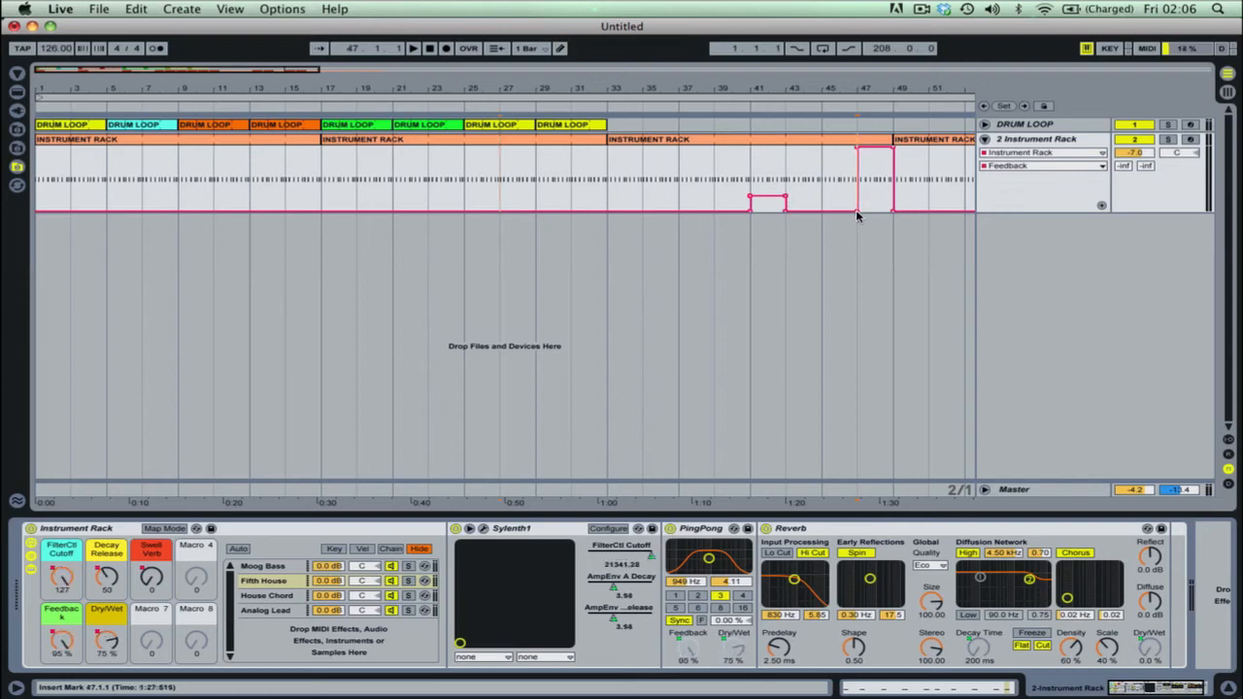
{"action": "left_click", "coordinate": [857, 210]}
{"action": "left_click", "coordinate": [787, 211]}
{"action": "left_click", "coordinate": [787, 196]}
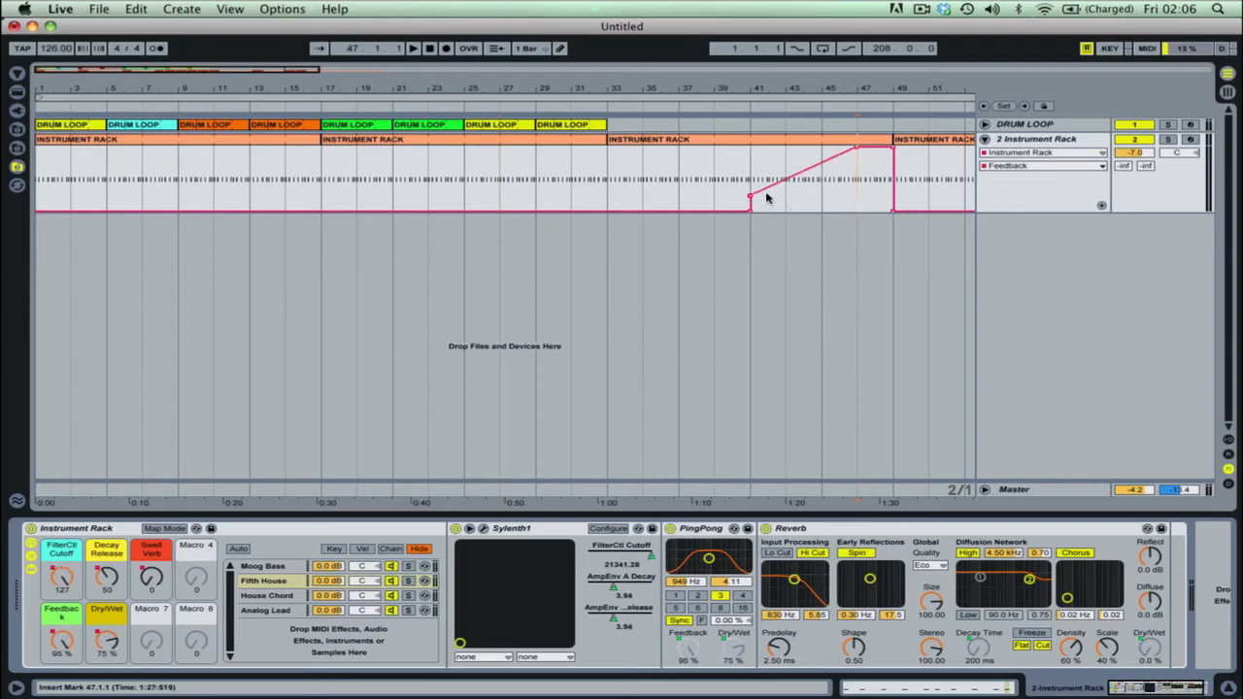
{"action": "left_click", "coordinate": [749, 197]}
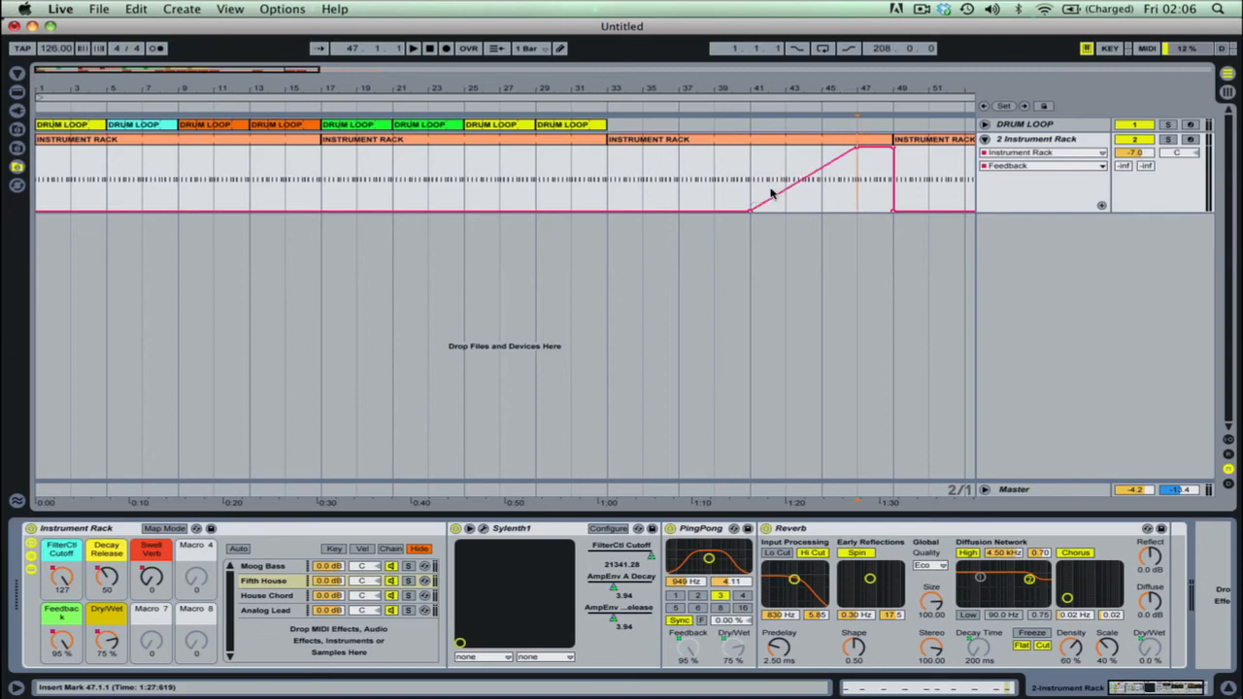
{"action": "left_click", "coordinate": [857, 150]}
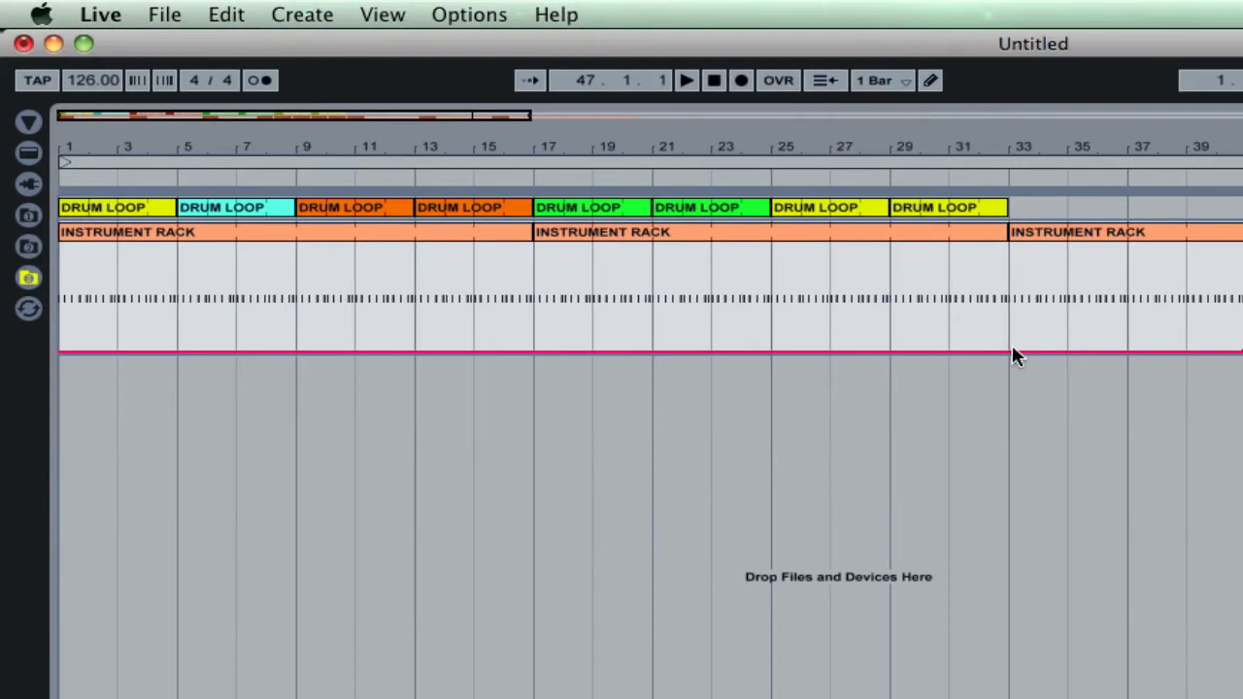
{"action": "left_click", "coordinate": [1007, 352]}
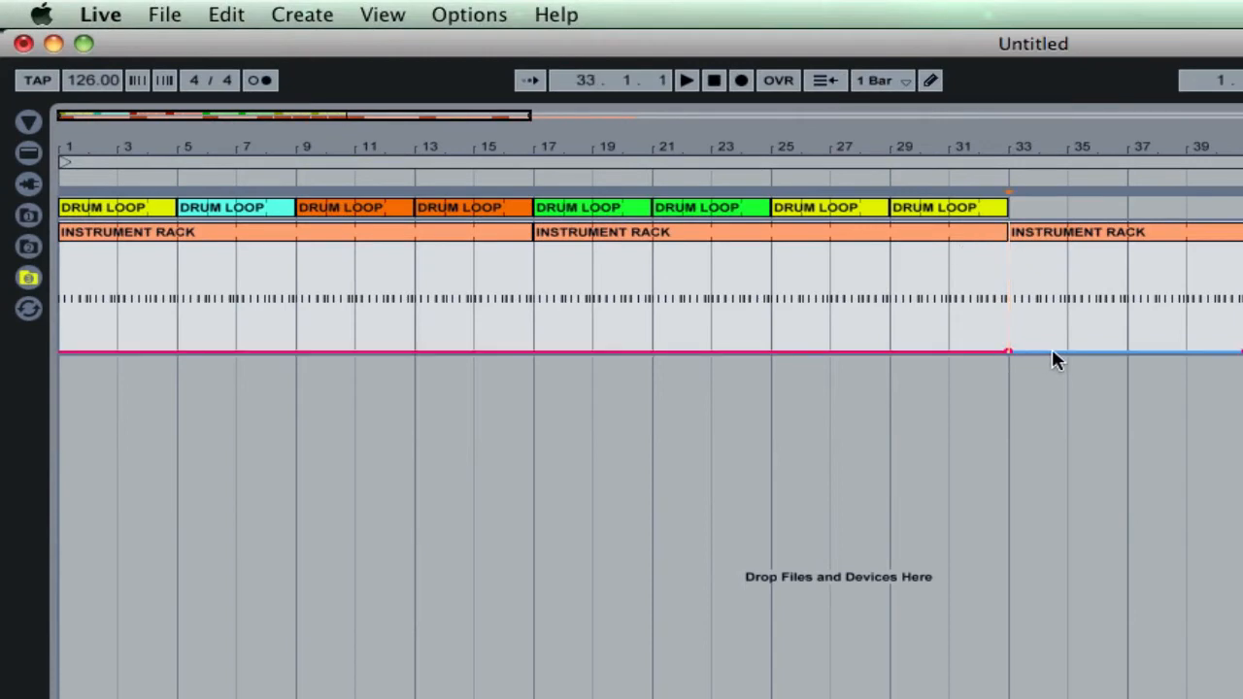
{"action": "left_click", "coordinate": [1053, 352]}
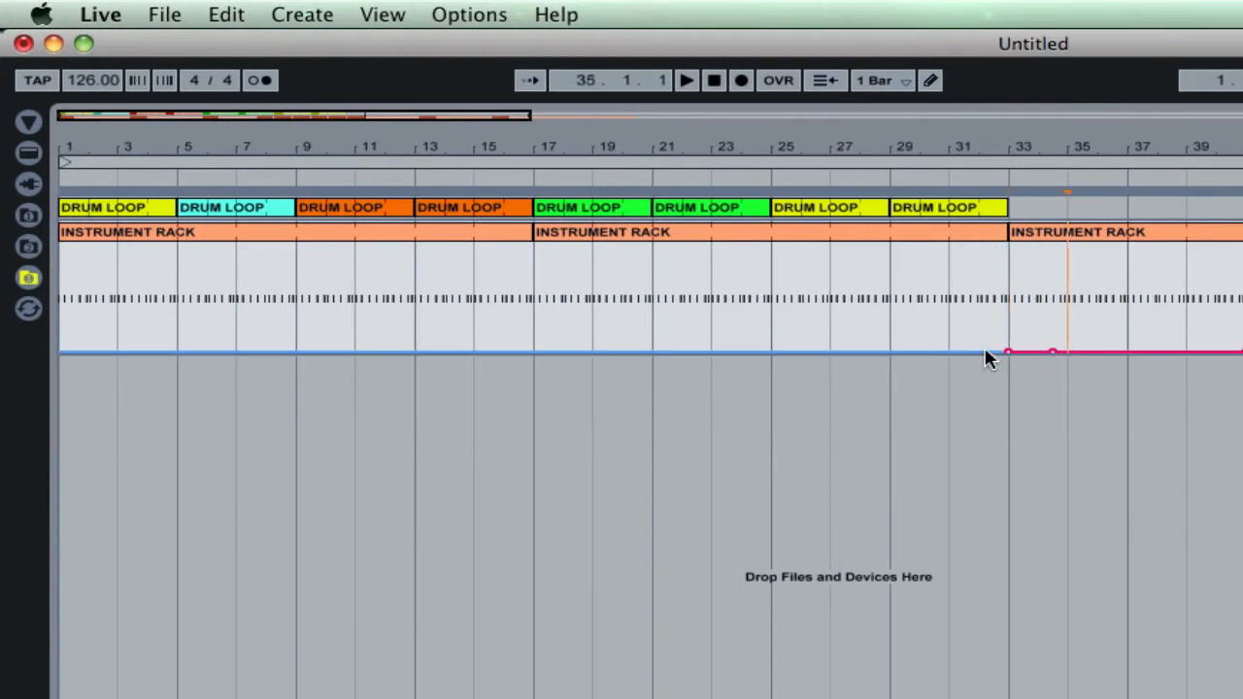
{"action": "left_click", "coordinate": [985, 353]}
{"action": "left_click_drag", "start_coordinate": [1009, 352], "coordinate": [1010, 318]}
{"action": "key", "text": "super+z"}
{"action": "key", "text": "super+z"}
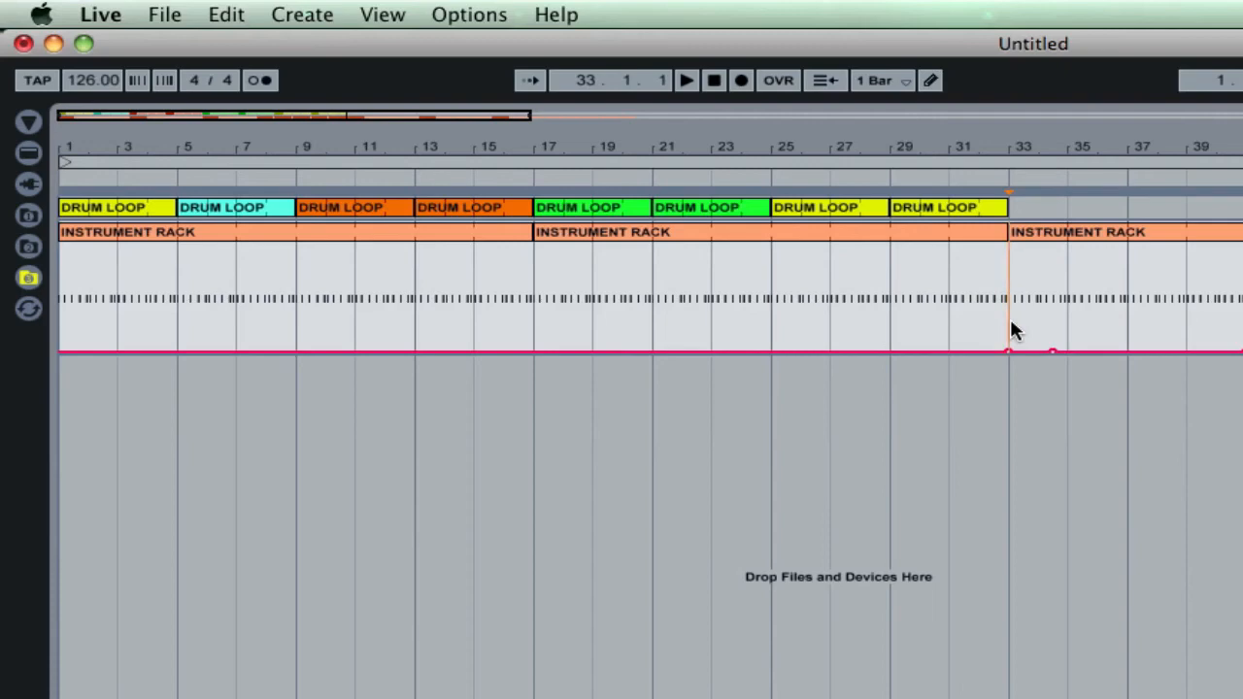
{"action": "key", "text": "super+z"}
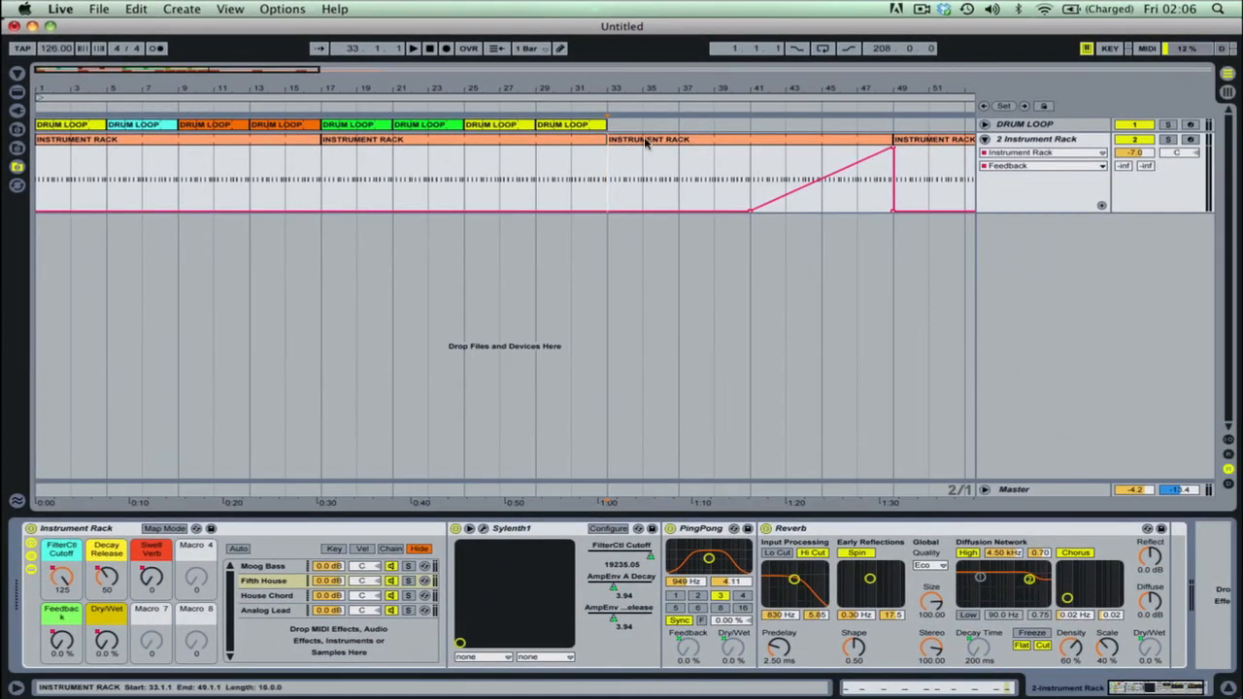
Look through the Instrument Rack track's automatable devices and parameters, viewing the FilterCtl Cutoff and Decay Release envelopes
{"action": "left_click", "coordinate": [1017, 155]}
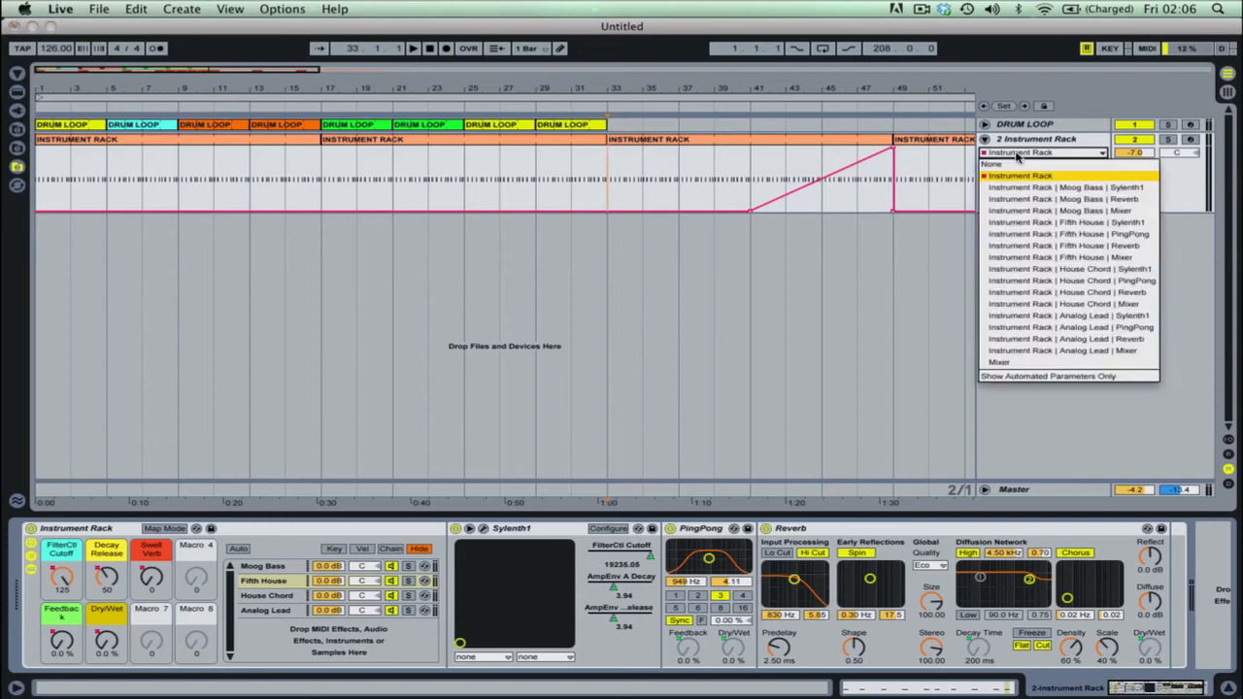
{"action": "left_click", "coordinate": [1018, 167]}
{"action": "left_click", "coordinate": [1016, 166]}
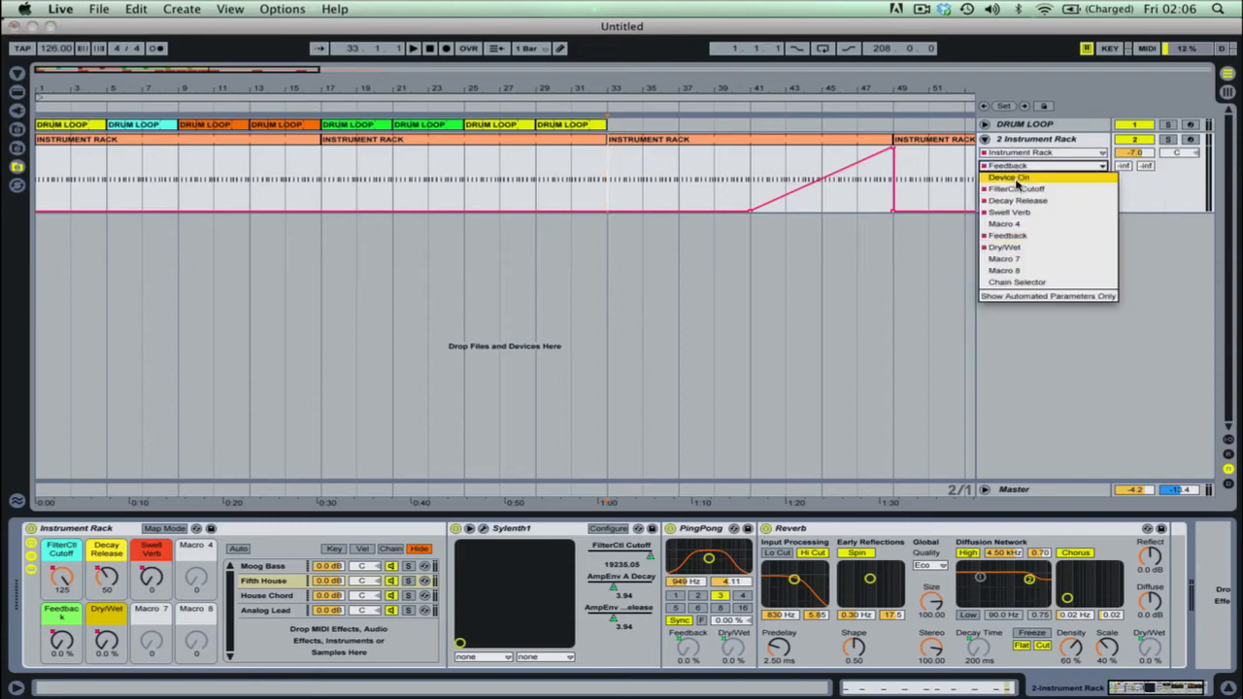
{"action": "left_click", "coordinate": [968, 191]}
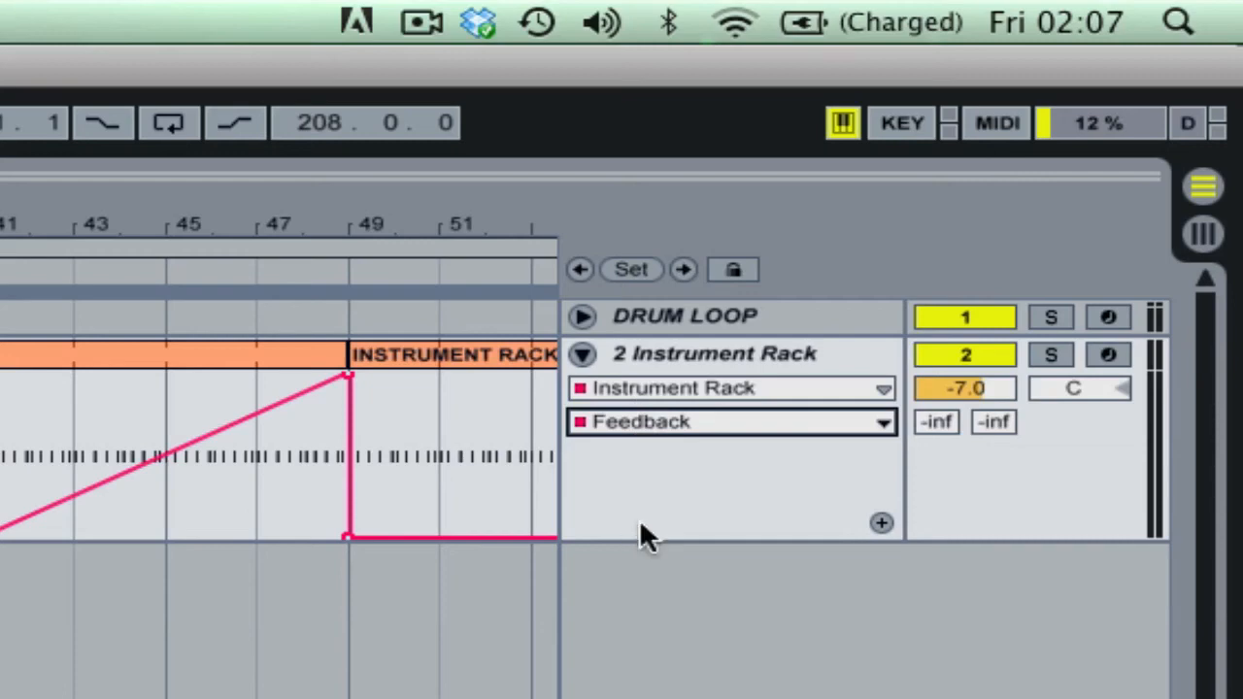
{"action": "left_click", "coordinate": [657, 427]}
{"action": "left_click", "coordinate": [660, 484]}
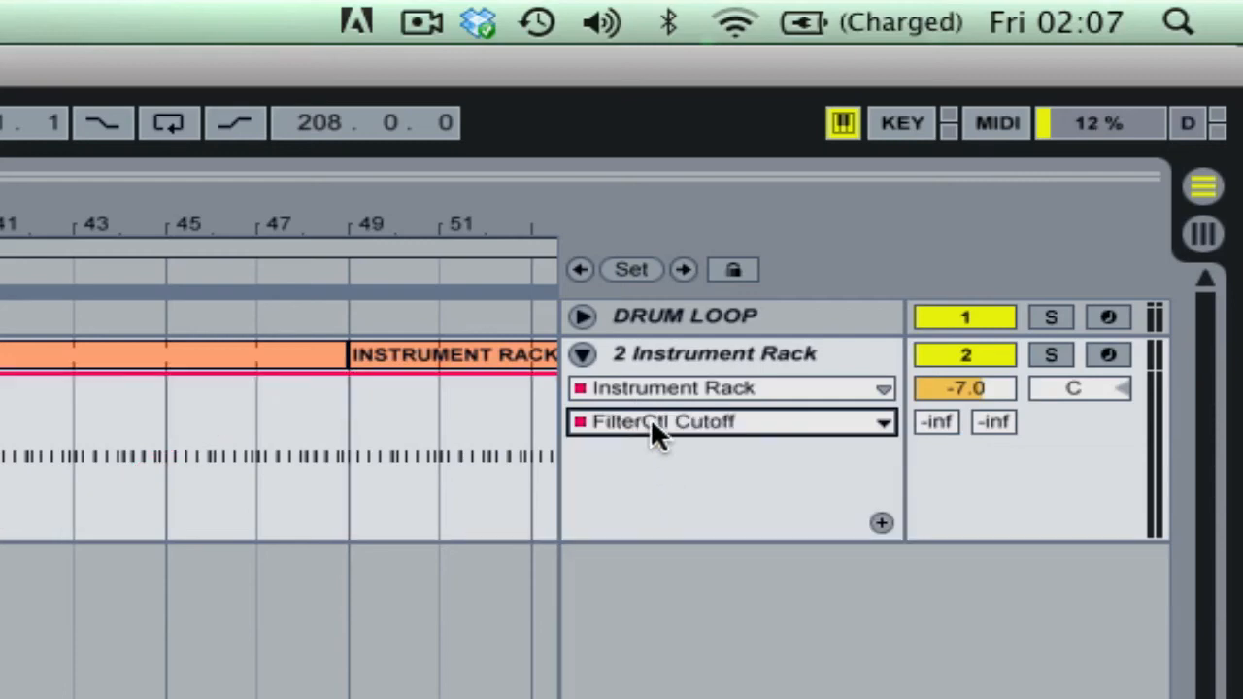
{"action": "left_click", "coordinate": [652, 427]}
{"action": "left_click", "coordinate": [647, 509]}
Show the FilterCtl Cutoff automation in its own lane below the Instrument Rack track
{"action": "left_click", "coordinate": [641, 427]}
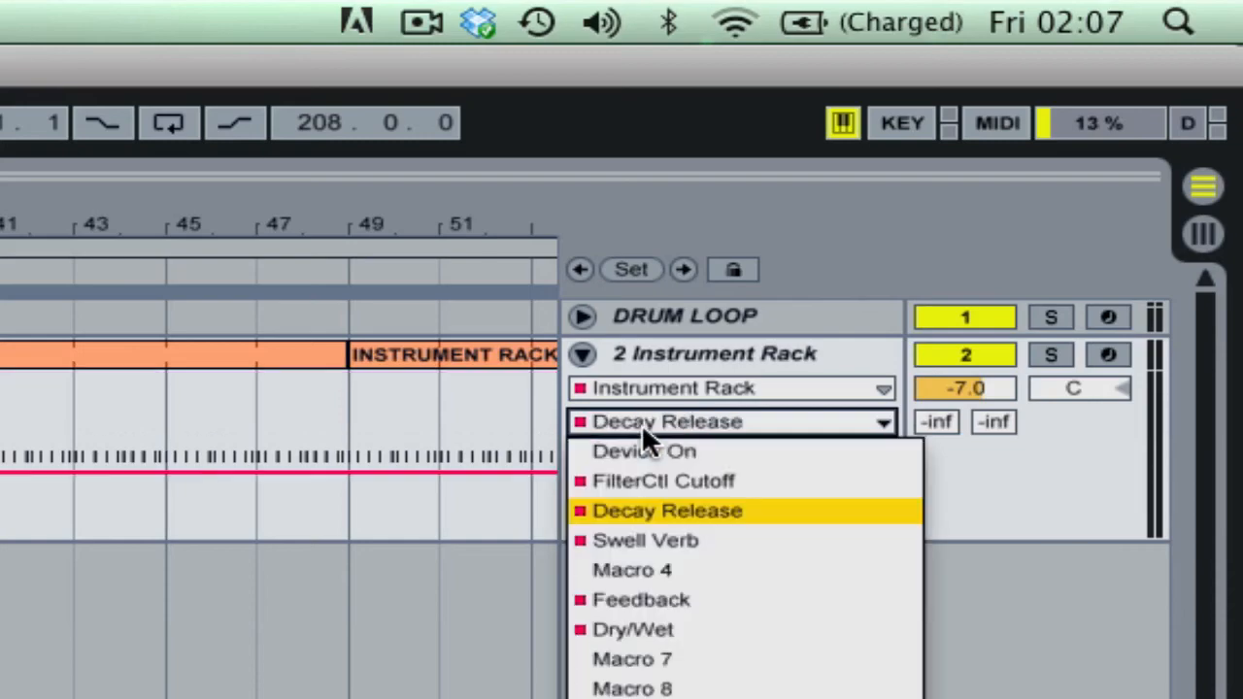
{"action": "left_click", "coordinate": [641, 484]}
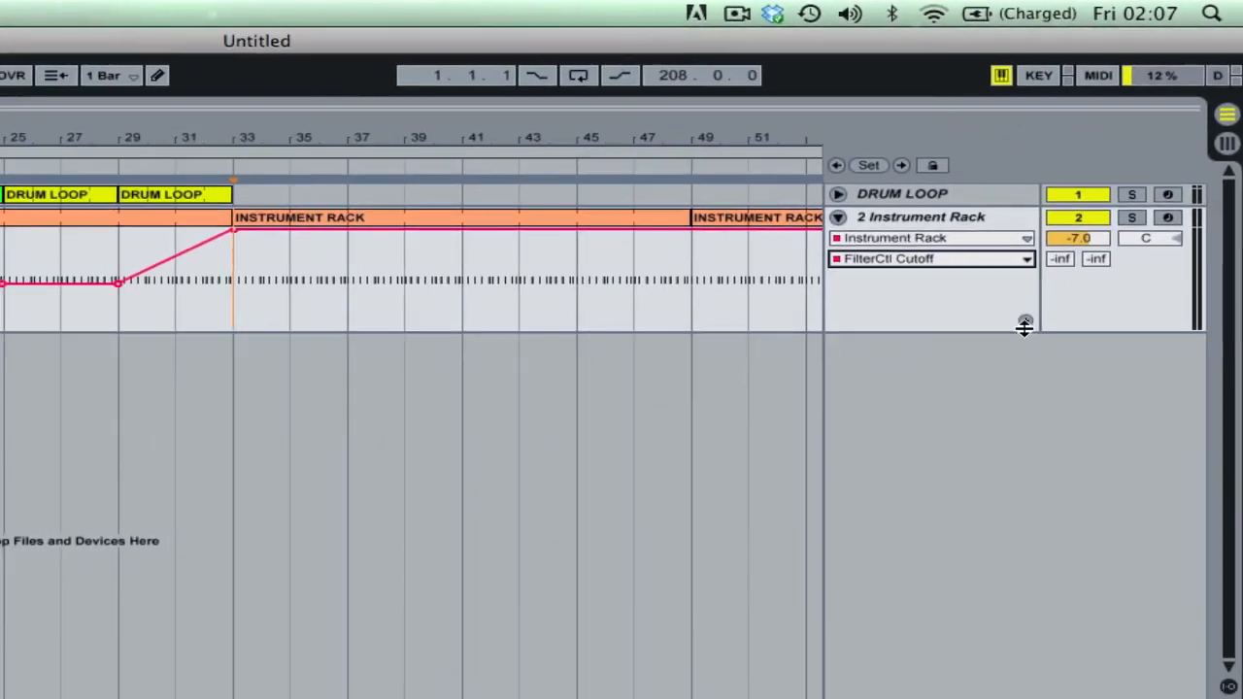
{"action": "left_click", "coordinate": [1024, 328]}
{"action": "left_click", "coordinate": [1024, 323]}
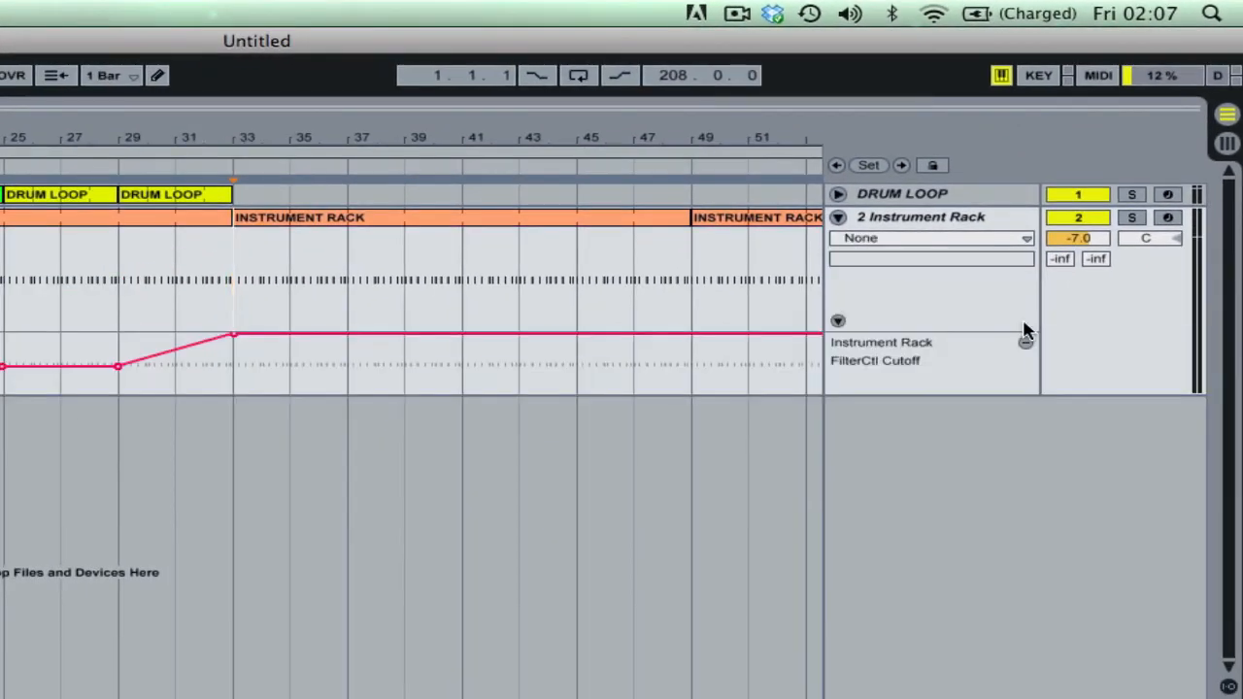
Select the Instrument Rack's Decay Release parameter and give its automation a separate lane
{"action": "left_click", "coordinate": [914, 241]}
{"action": "left_click", "coordinate": [900, 274]}
{"action": "left_click", "coordinate": [900, 258]}
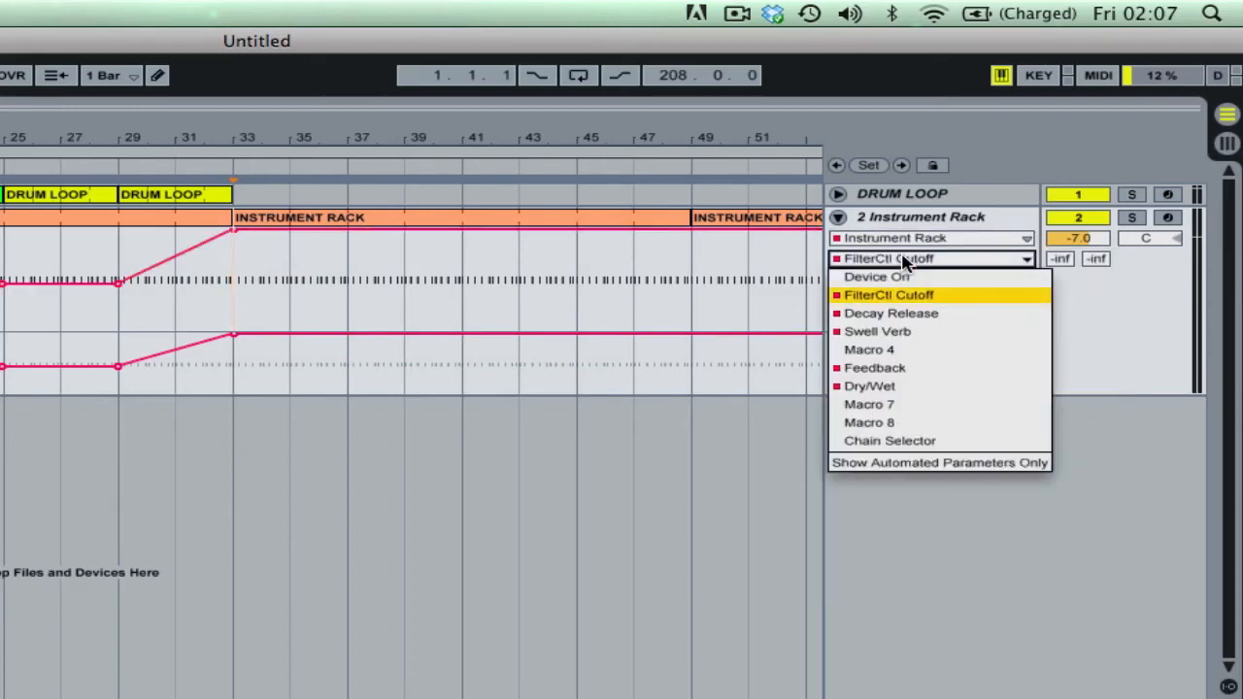
{"action": "left_click", "coordinate": [901, 312]}
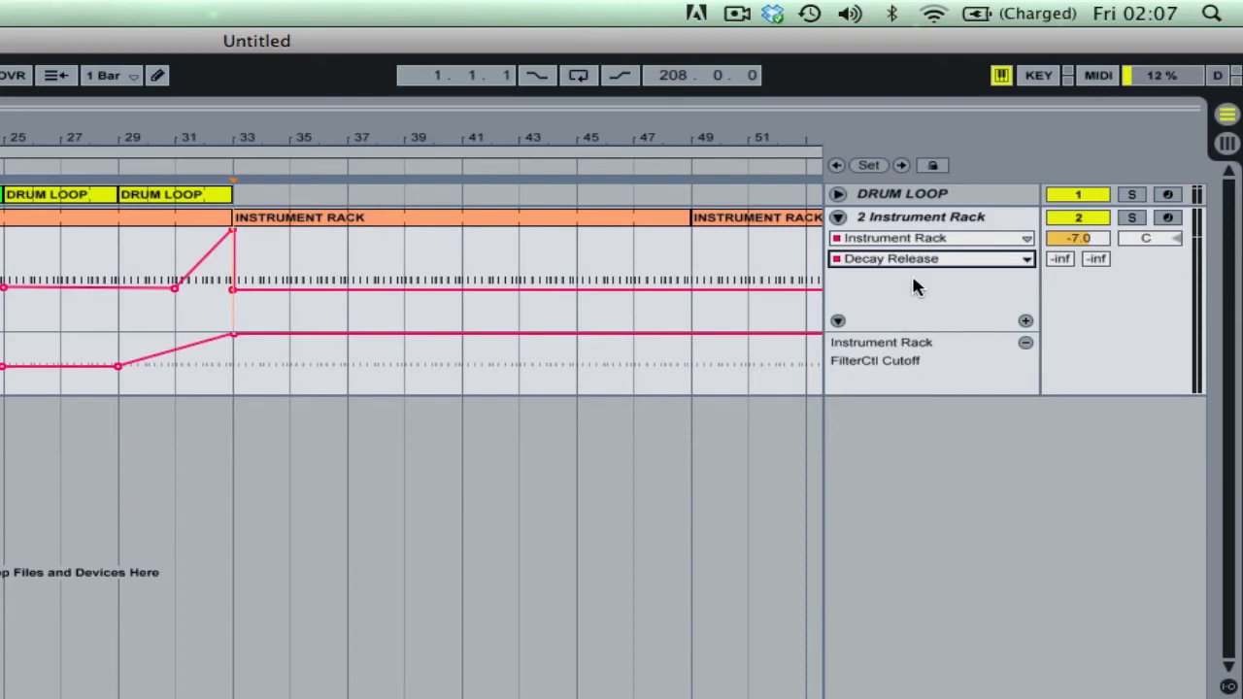
{"action": "left_click", "coordinate": [1025, 320]}
Select the Instrument Rack's Swell Verb parameter and move its automation into a separate lane
{"action": "left_click", "coordinate": [860, 242]}
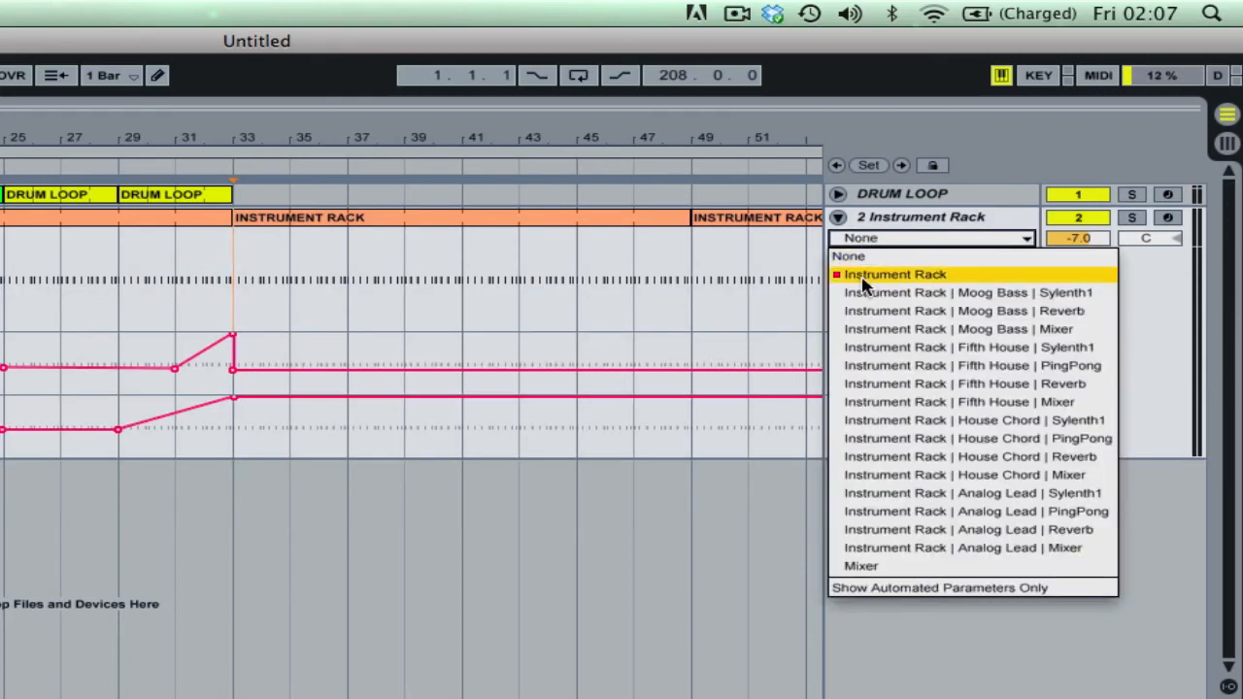
{"action": "left_click", "coordinate": [860, 273]}
{"action": "left_click", "coordinate": [862, 266]}
{"action": "left_click", "coordinate": [865, 329]}
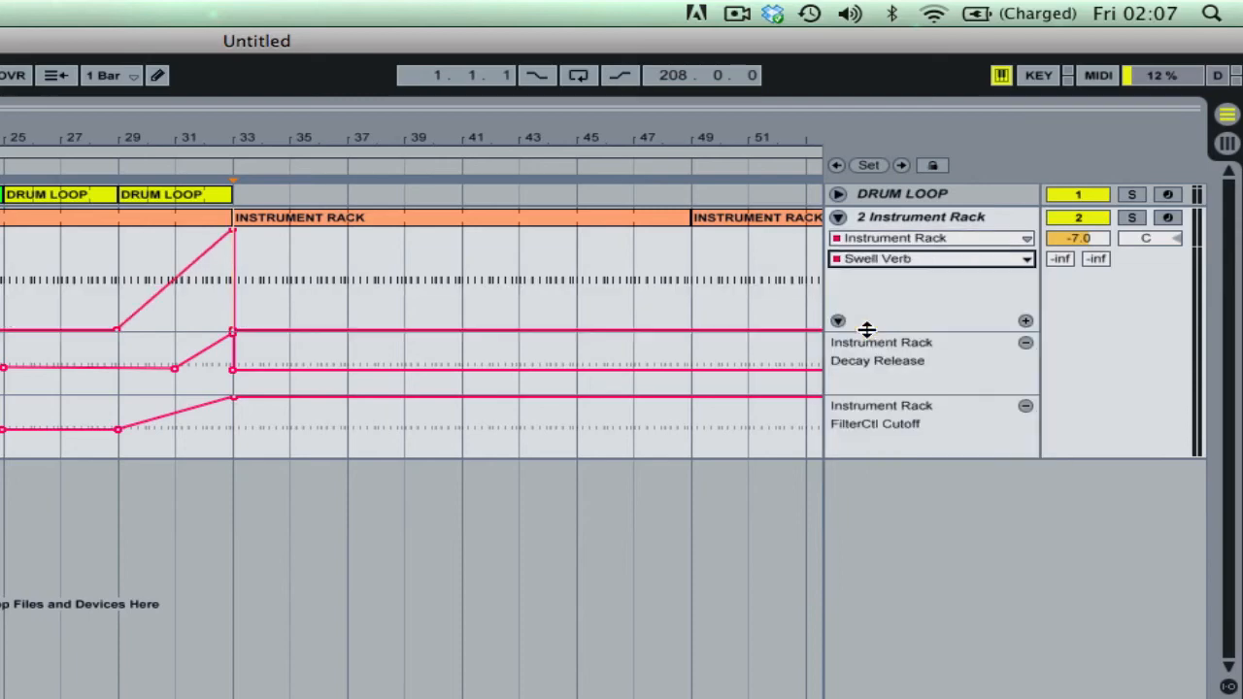
{"action": "left_click", "coordinate": [1024, 322]}
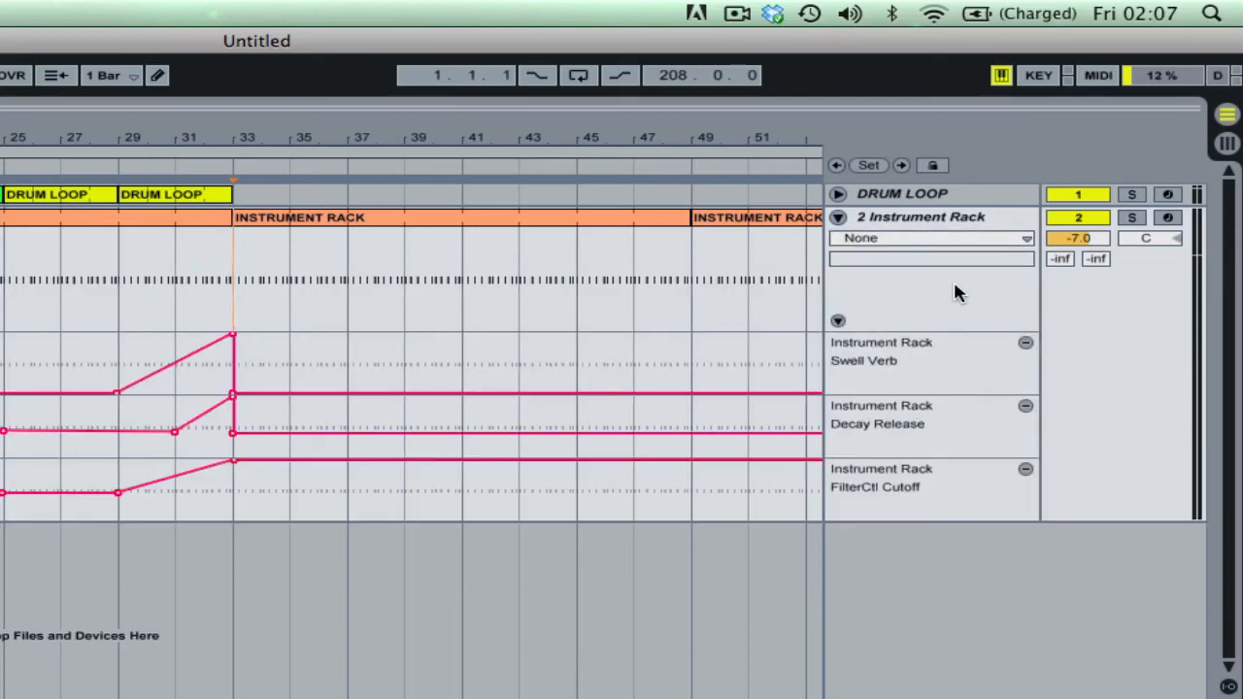
Select the Instrument Rack's Feedback parameter and add a separate automation lane for it
{"action": "left_click", "coordinate": [932, 240]}
{"action": "left_click", "coordinate": [922, 276]}
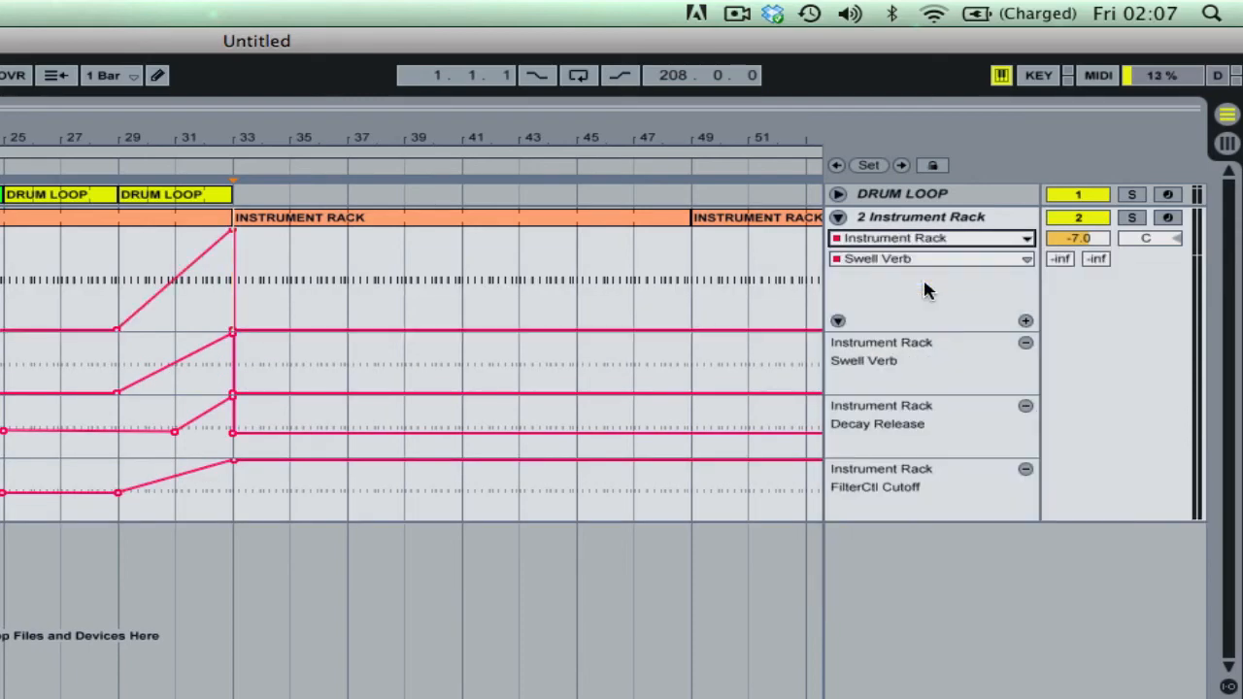
{"action": "left_click", "coordinate": [913, 259]}
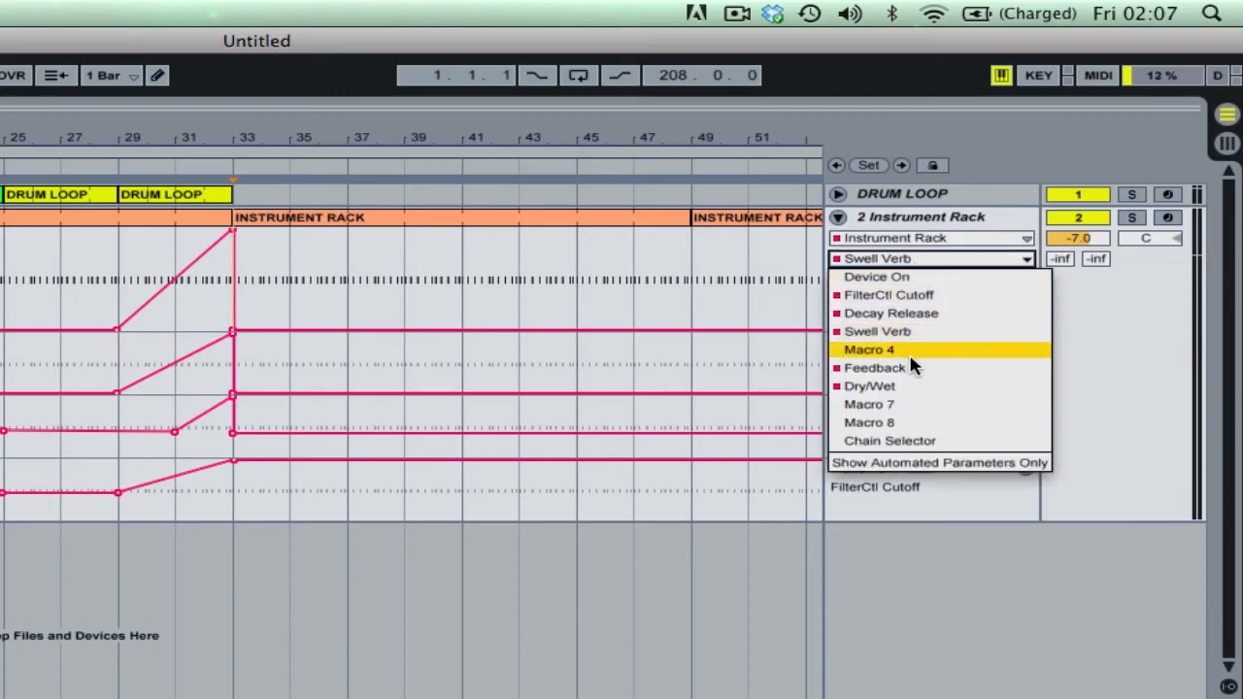
{"action": "left_click", "coordinate": [909, 367]}
{"action": "left_click", "coordinate": [901, 261]}
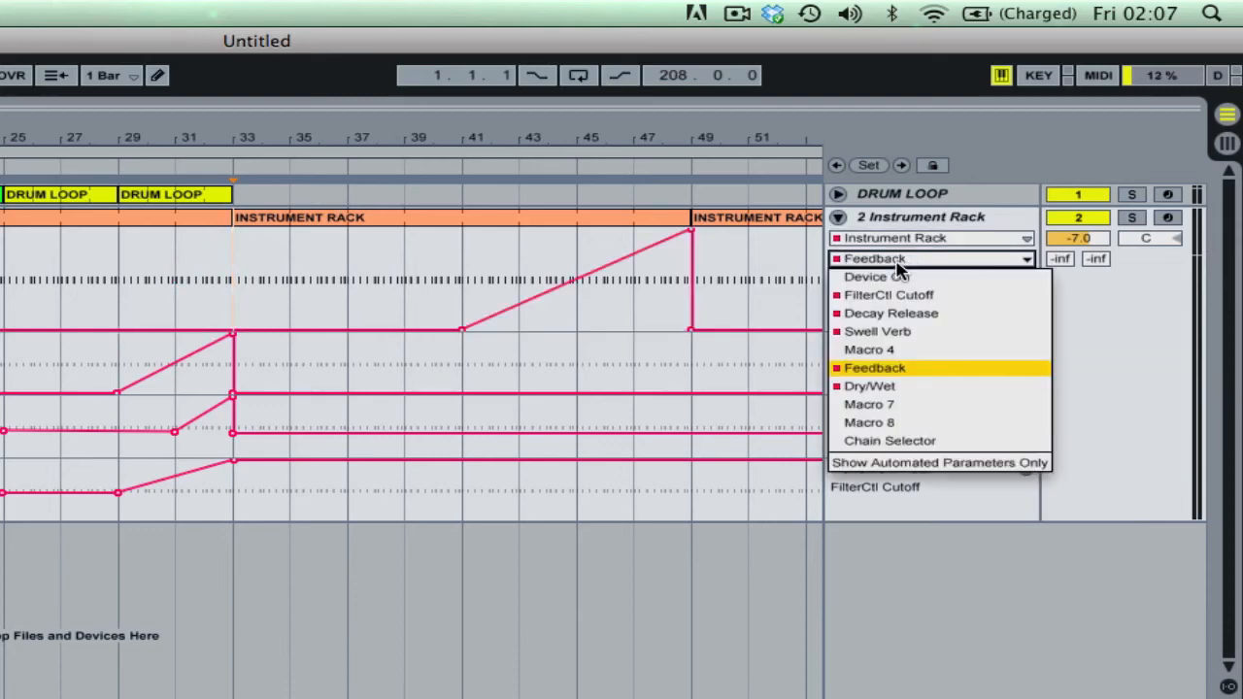
{"action": "left_click", "coordinate": [811, 315]}
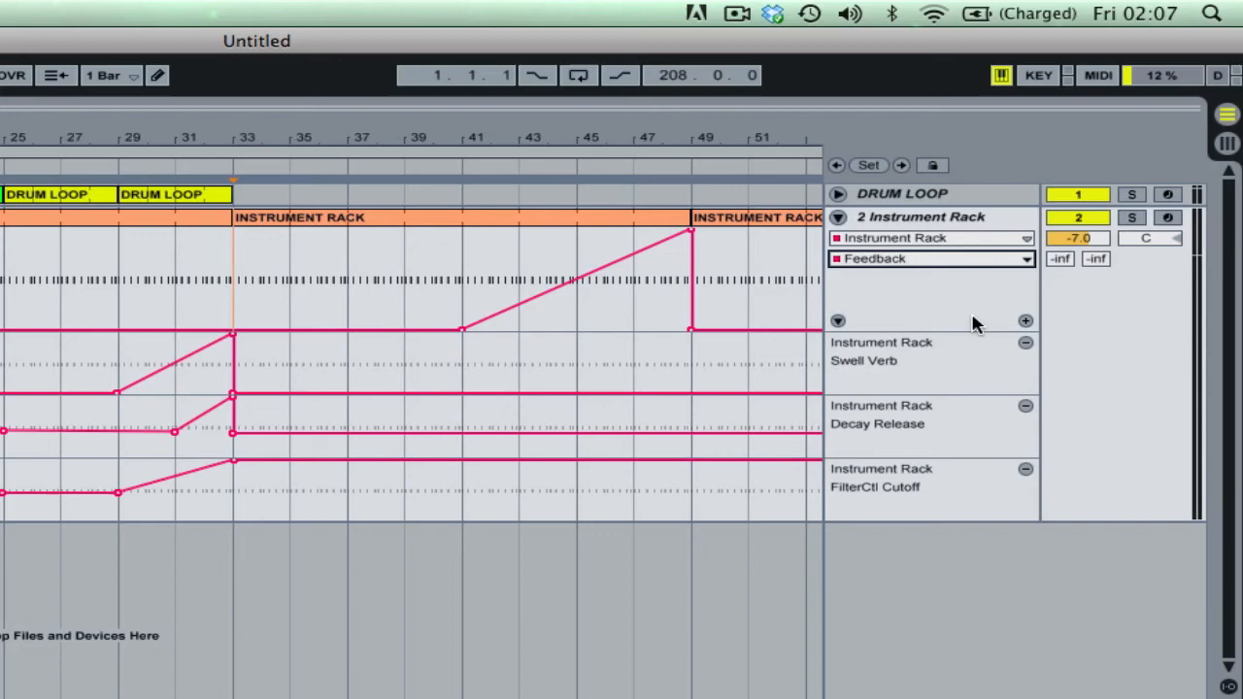
{"action": "left_click", "coordinate": [1026, 321]}
Select the Instrument Rack's Dry/Wet parameter and place its automation in a separate lane above Feedback
{"action": "left_click", "coordinate": [938, 240]}
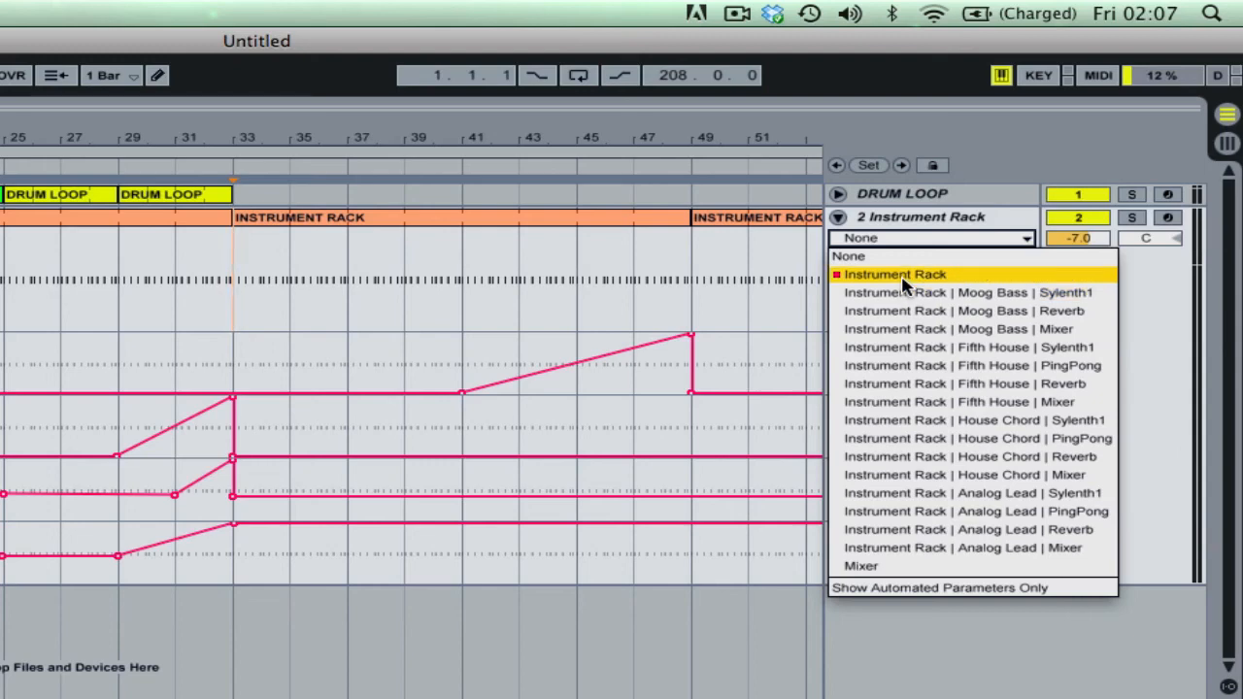
{"action": "left_click", "coordinate": [904, 277]}
{"action": "left_click", "coordinate": [913, 260]}
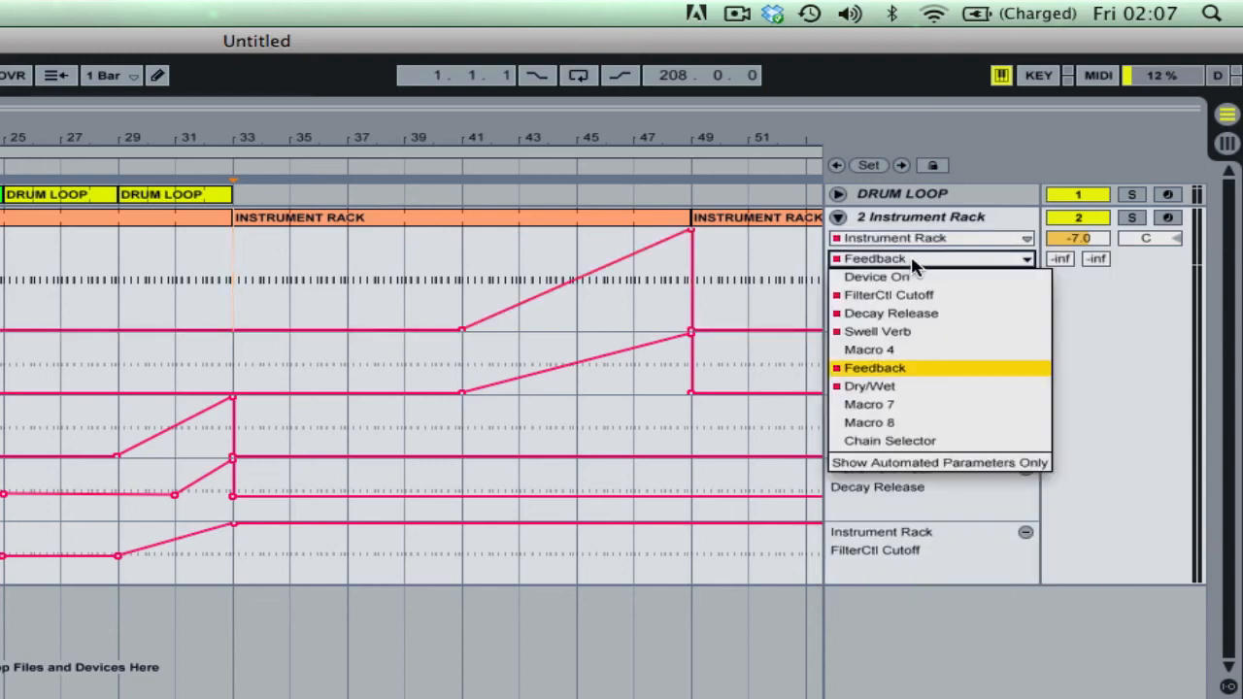
{"action": "left_click", "coordinate": [901, 386]}
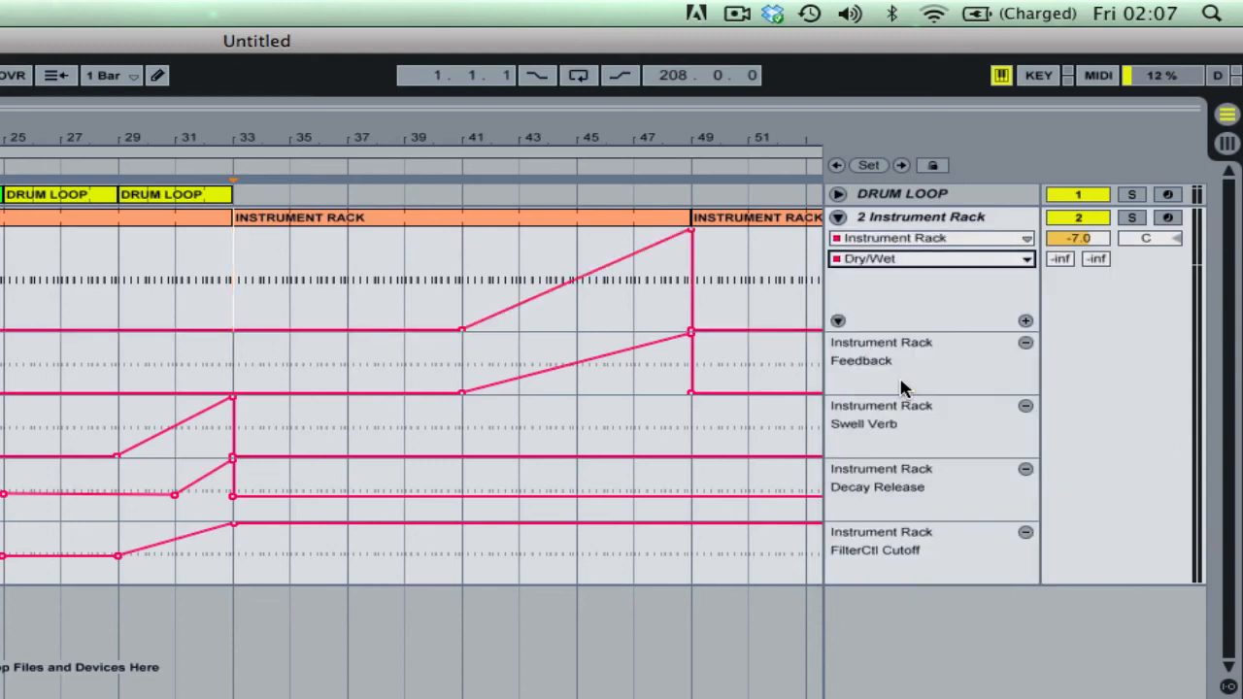
{"action": "left_click", "coordinate": [1024, 321]}
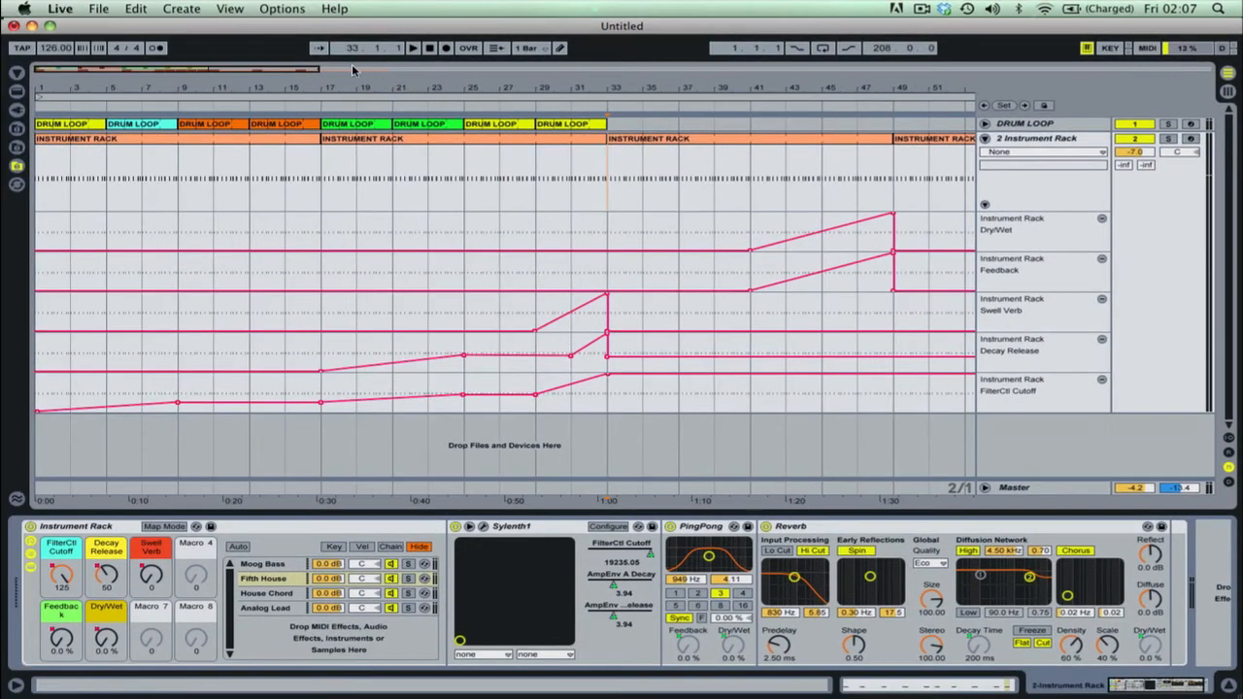
Copy the yellow drum loop clip from bar 1 to bar 49 on the DRUM LOOP track
{"action": "left_click", "coordinate": [81, 125]}
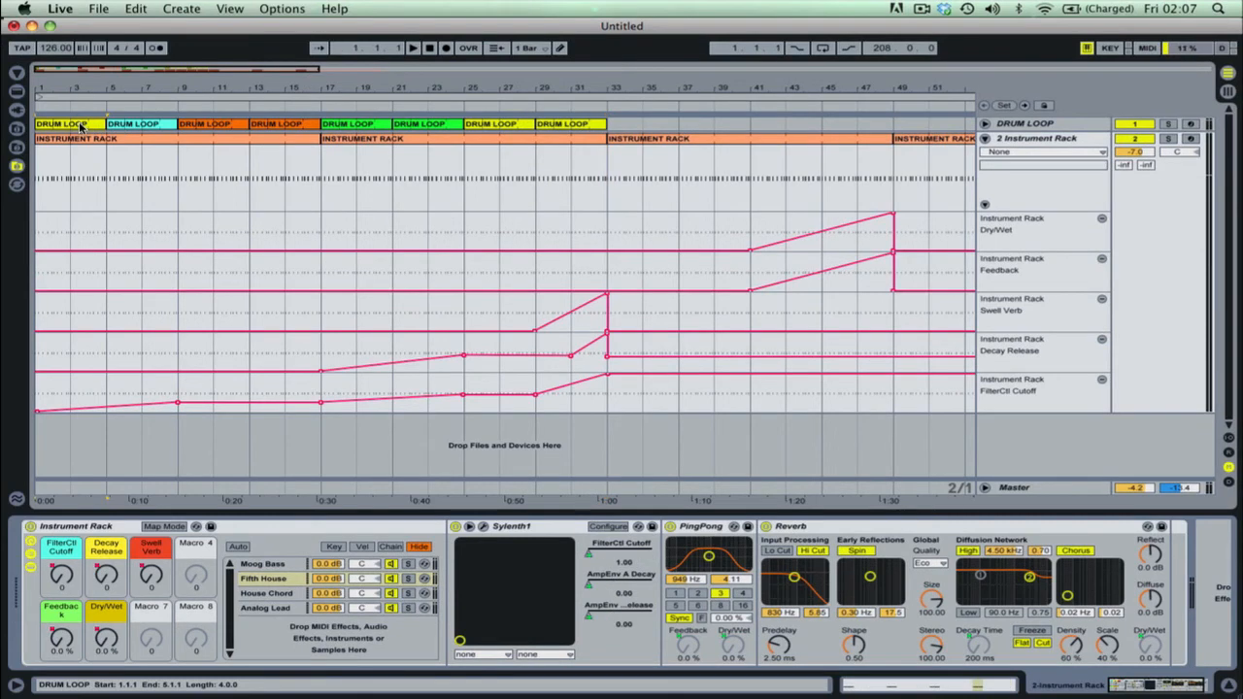
{"action": "left_click_drag", "start_coordinate": [81, 125], "coordinate": [338, 102]}
{"action": "left_click_drag", "start_coordinate": [905, 104], "coordinate": [934, 128]}
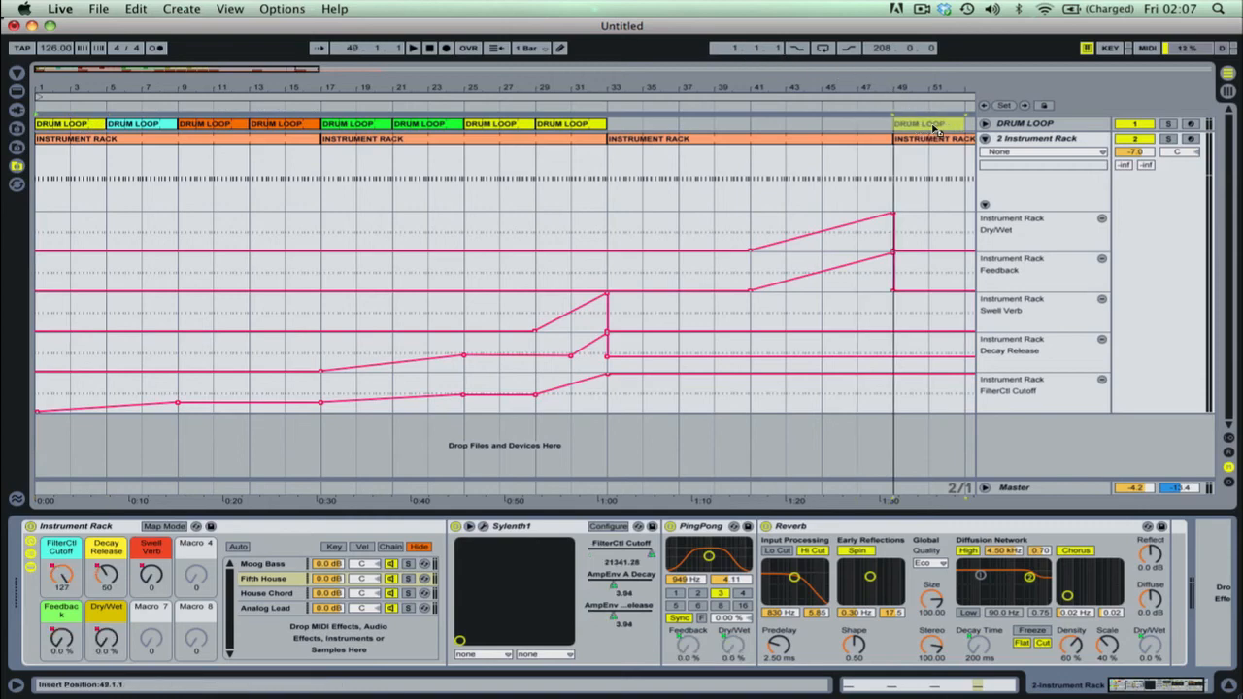
{"action": "left_click_drag", "start_coordinate": [934, 128], "coordinate": [934, 127]}
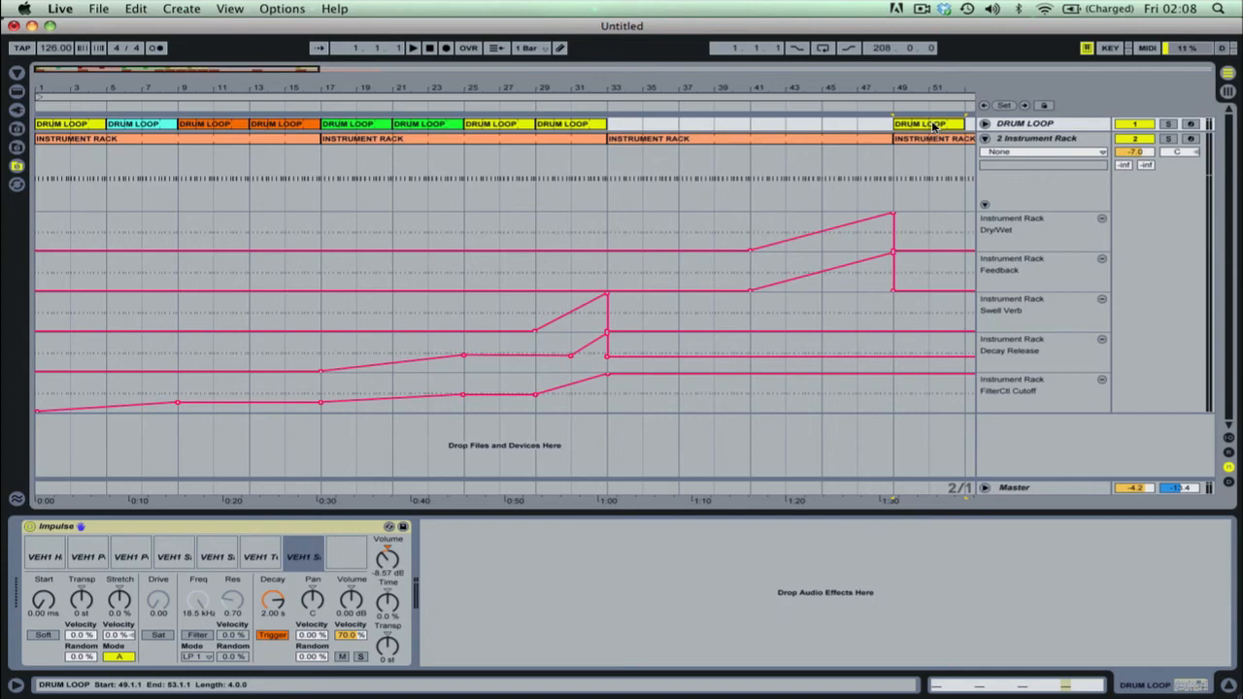
{"action": "left_click_drag", "start_coordinate": [283, 71], "coordinate": [360, 71]}
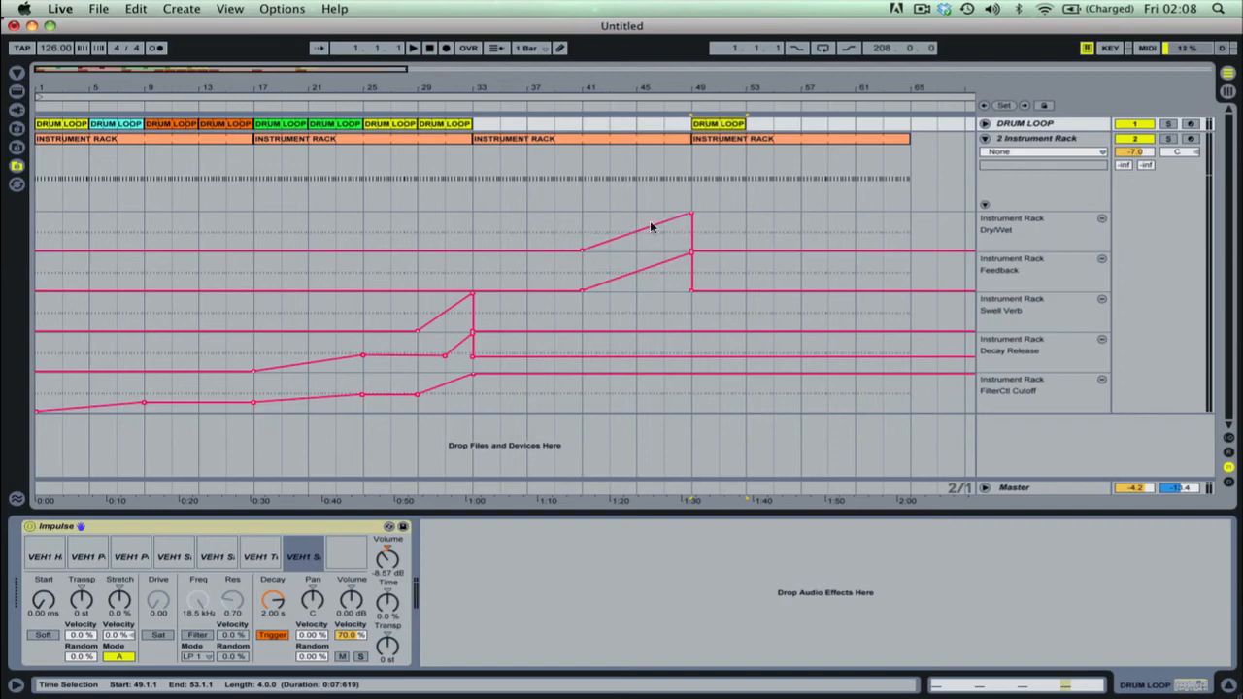
Start playback from bar 17 and draw Swell Verb automation blocks, a low one at bar 41 and a full one at bar 47
{"action": "left_click", "coordinate": [252, 231]}
{"action": "key", "text": "space"}
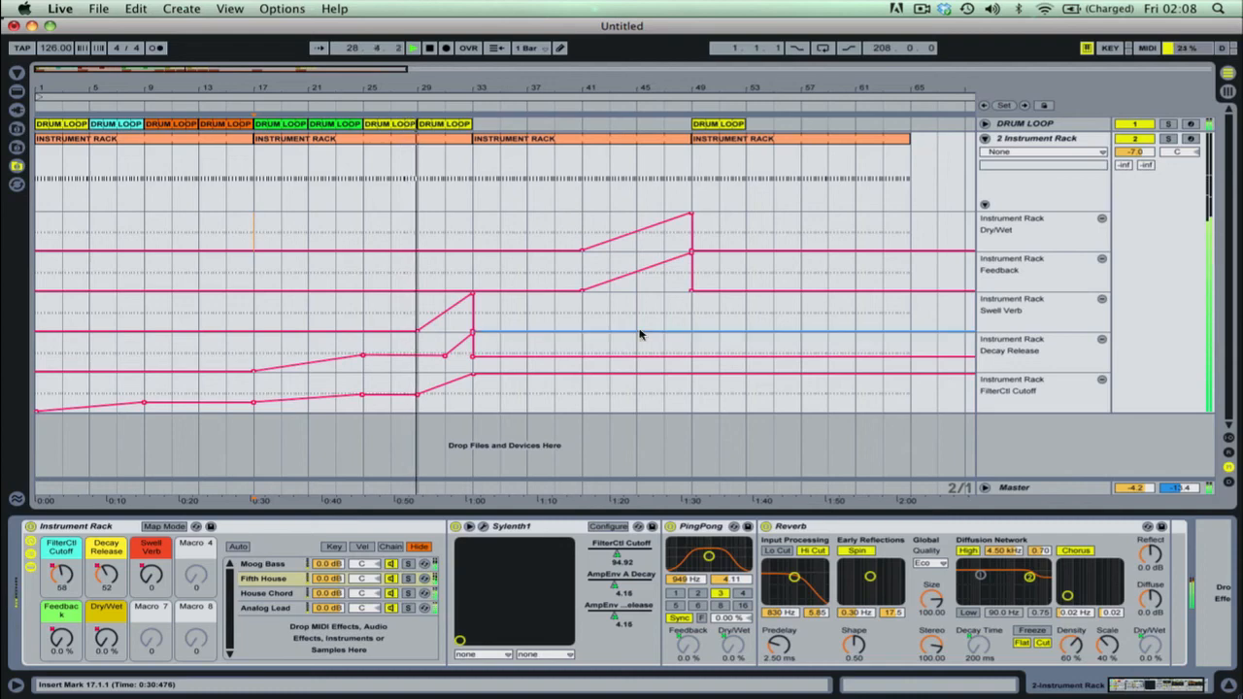
{"action": "key", "text": "b"}
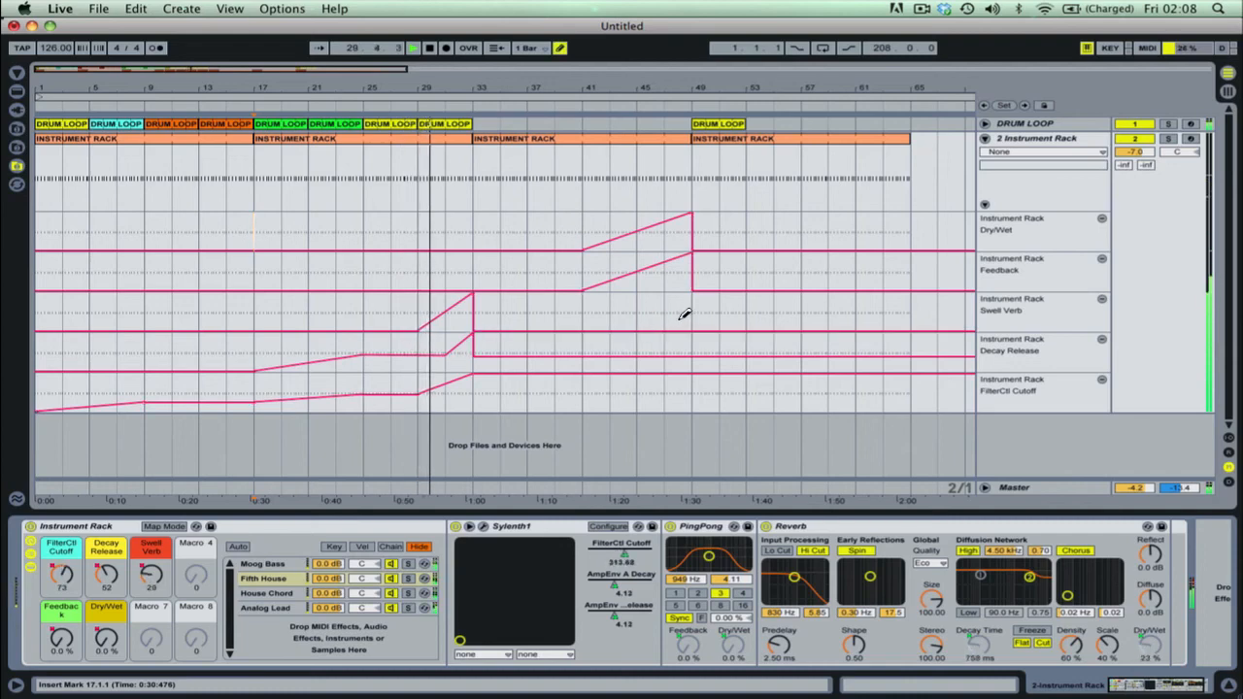
{"action": "left_click_drag", "start_coordinate": [687, 319], "coordinate": [671, 281]}
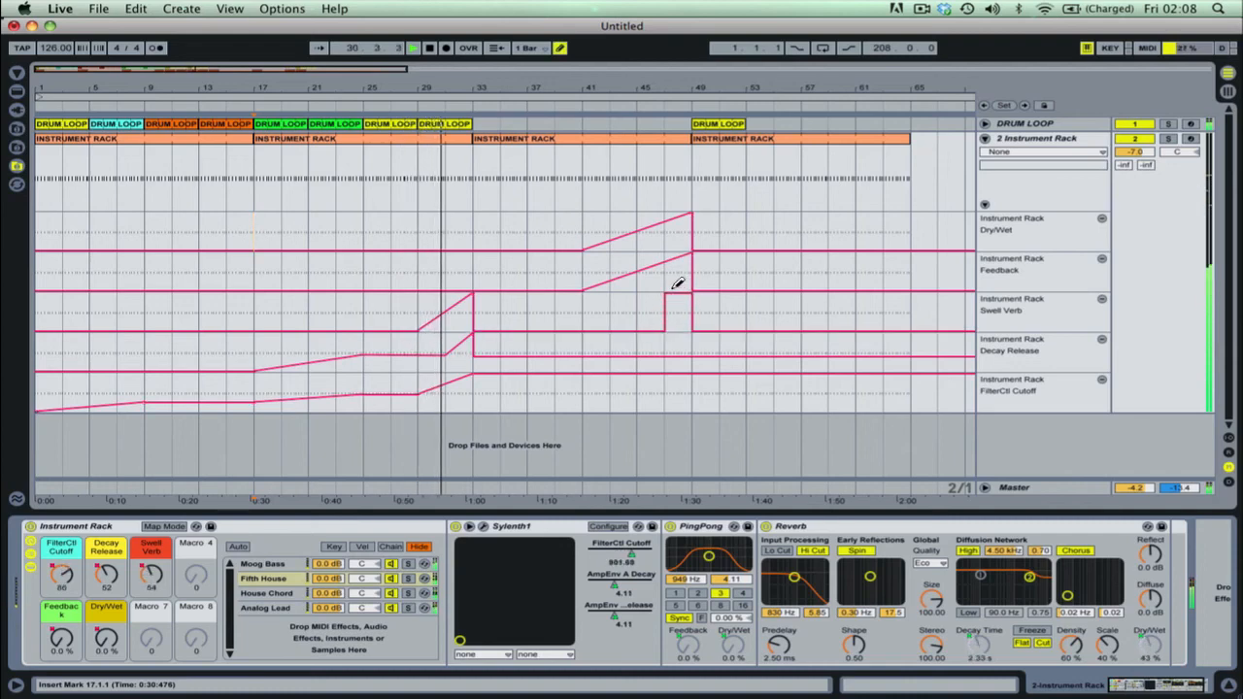
{"action": "left_click", "coordinate": [603, 318]}
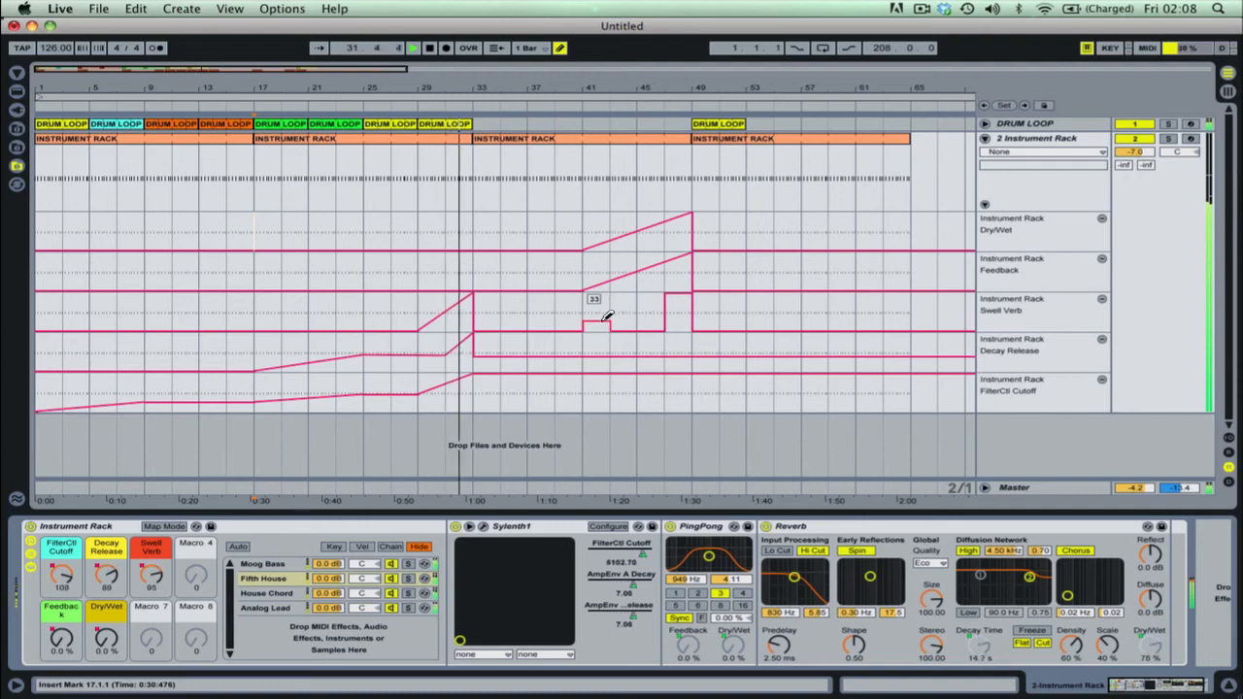
Remove the extra Swell Verb breakpoints to form a ramp from bar 41 to bar 49, with a short slope back down after the peak
{"action": "key", "text": "b"}
{"action": "left_click", "coordinate": [664, 330]}
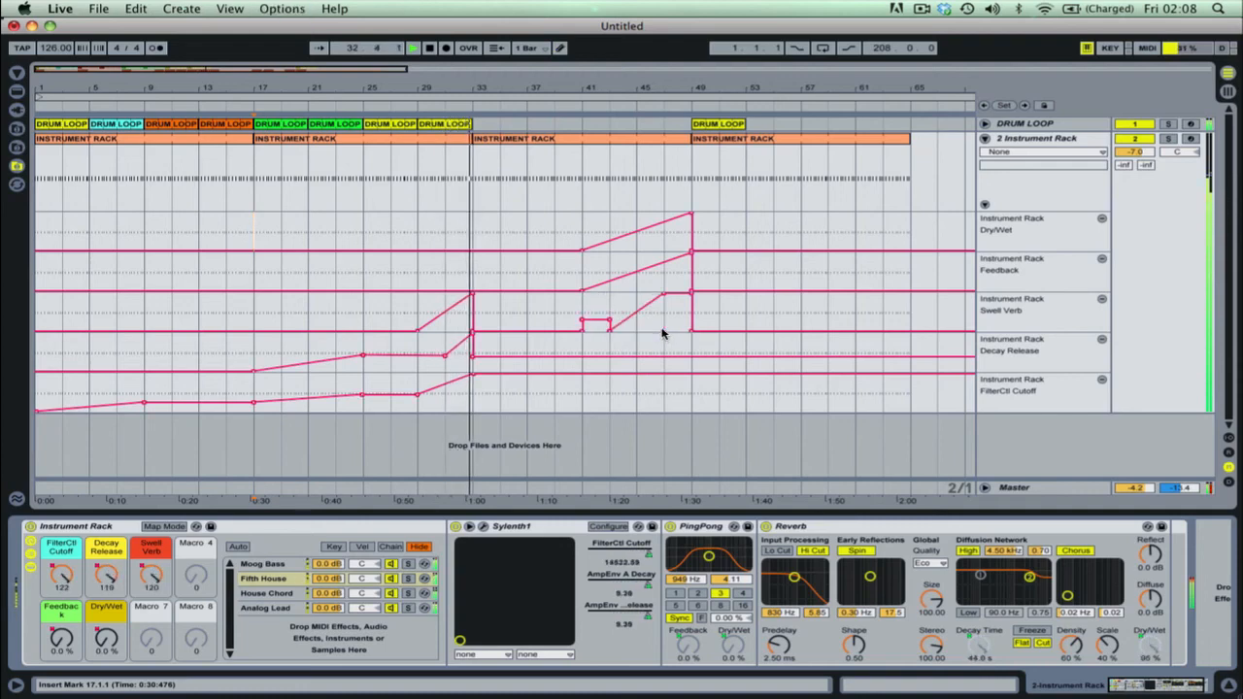
{"action": "left_click", "coordinate": [609, 330]}
{"action": "left_click", "coordinate": [609, 319]}
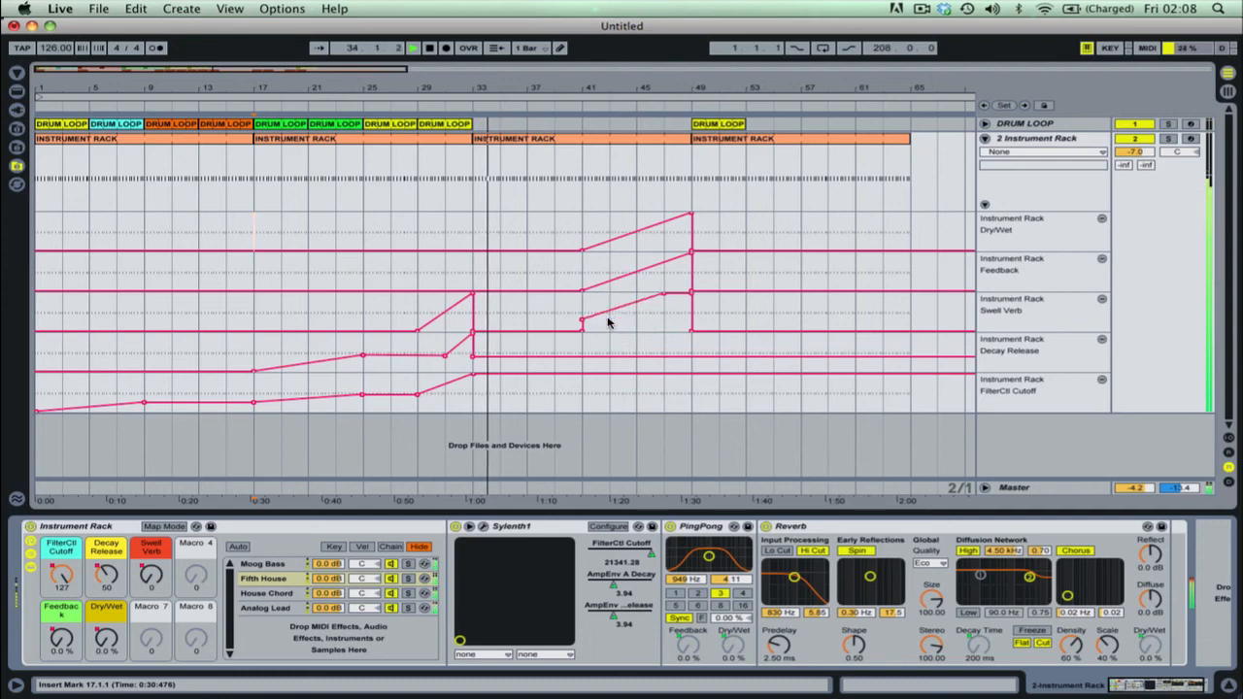
{"action": "left_click", "coordinate": [581, 319]}
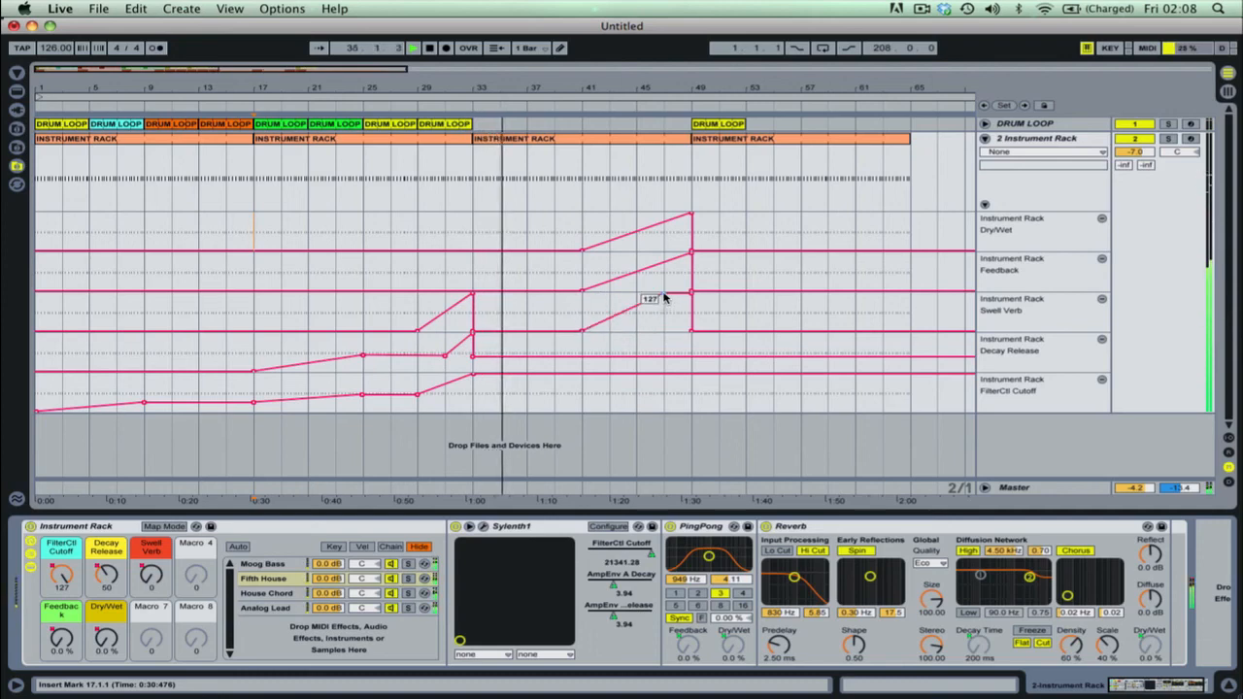
{"action": "left_click", "coordinate": [663, 293]}
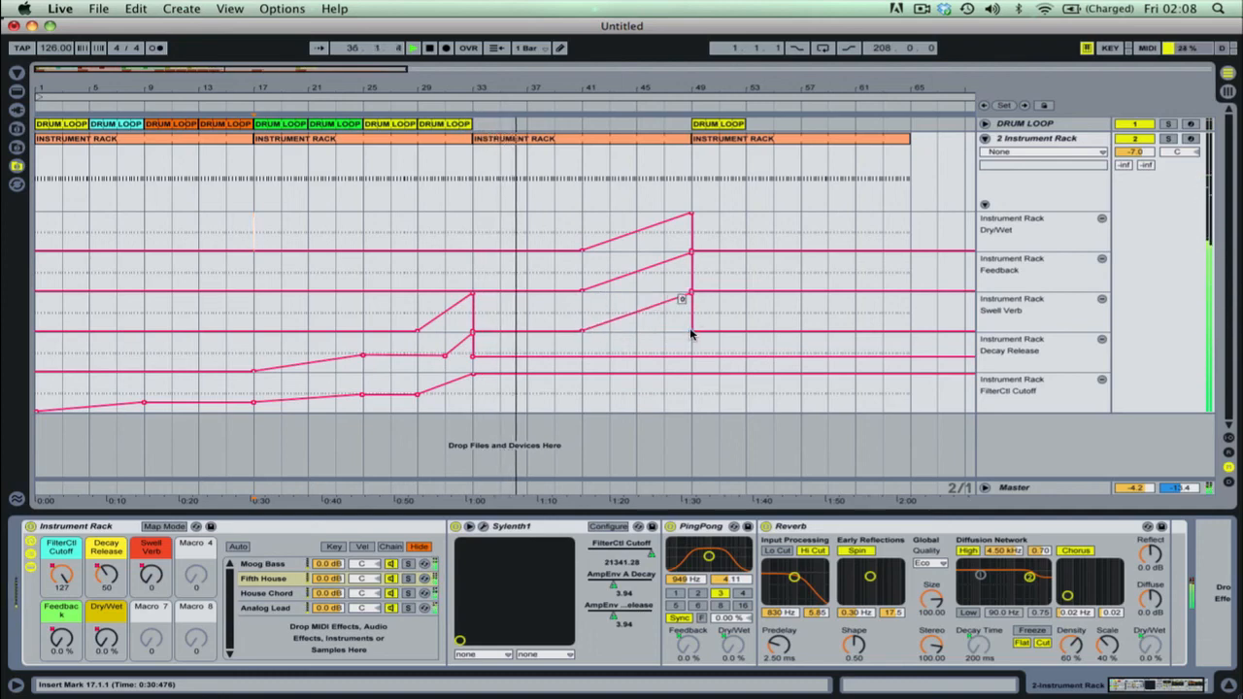
{"action": "left_click_drag", "start_coordinate": [691, 297], "coordinate": [701, 331]}
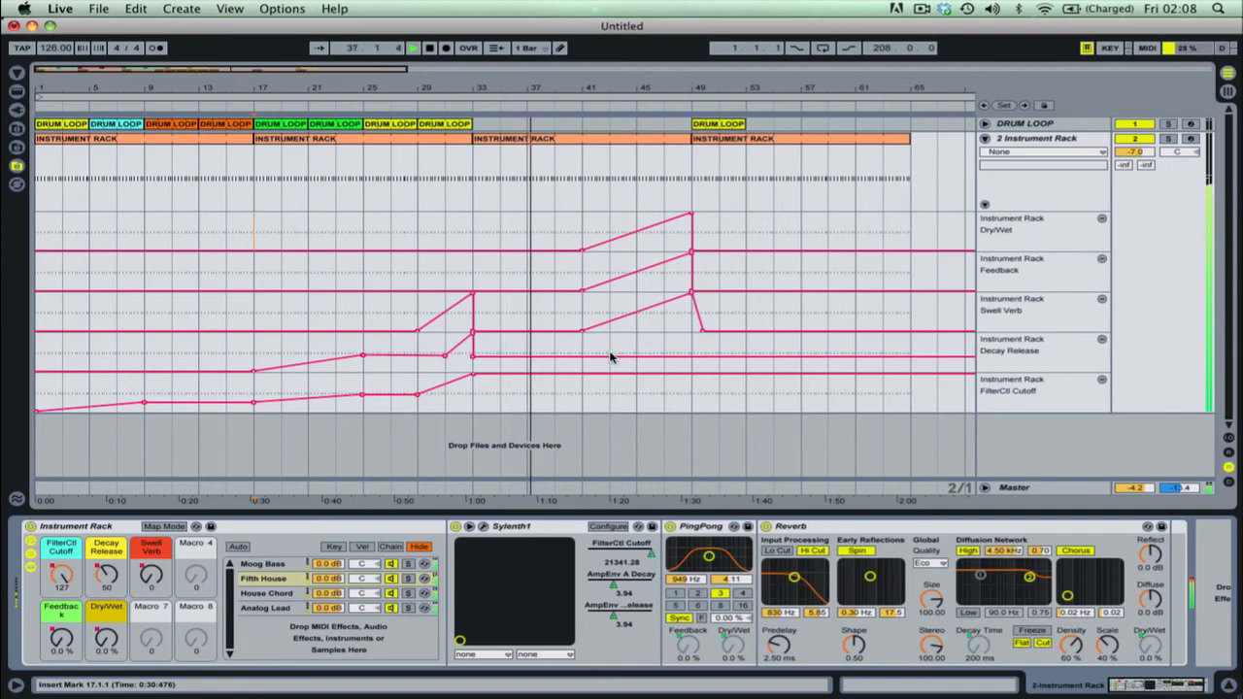
Raise the Decay Release automation to 83 from bar 41 onward
{"action": "key", "text": "b"}
{"action": "left_click_drag", "start_coordinate": [588, 348], "coordinate": [587, 344]}
{"action": "key", "text": "b"}
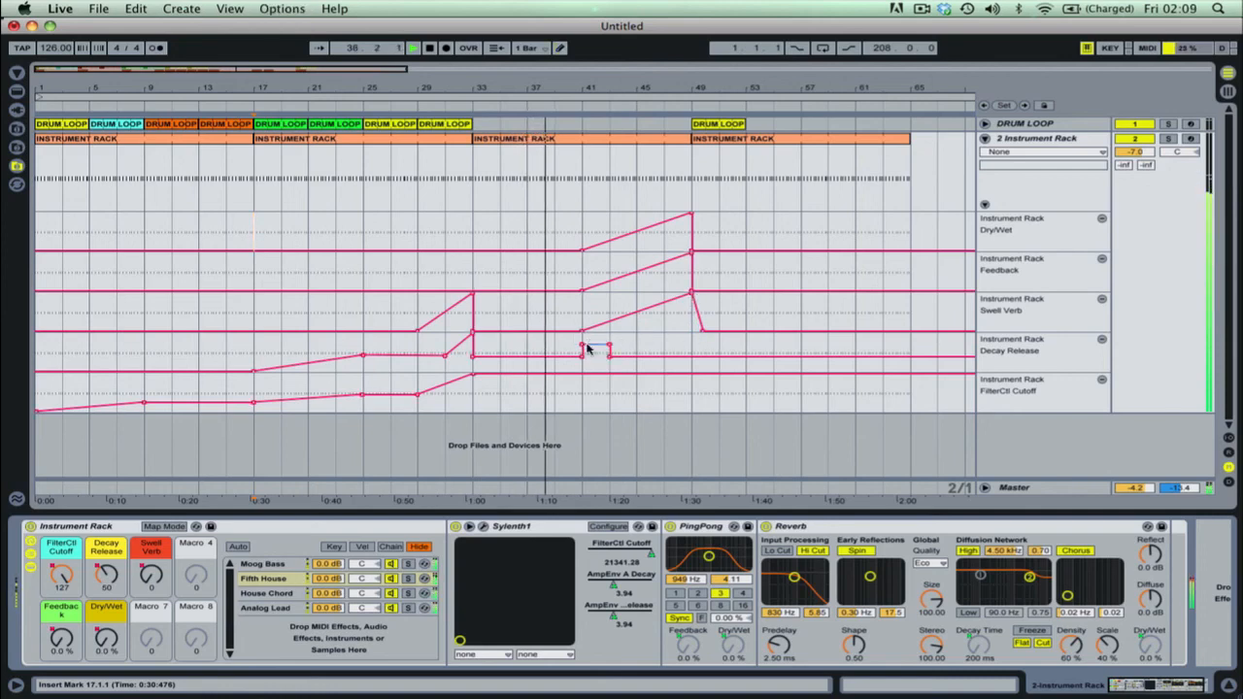
{"action": "left_click", "coordinate": [610, 358]}
{"action": "left_click", "coordinate": [610, 344]}
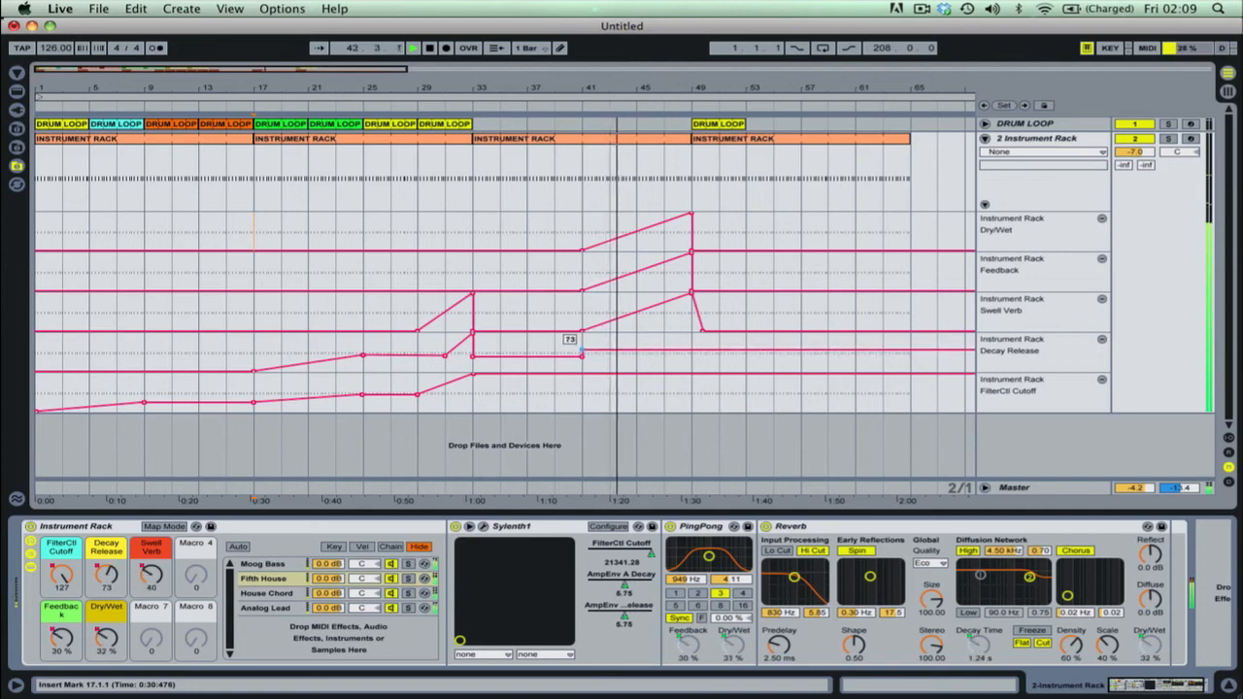
Drop the Decay Release automation to 41 at bar 49 and hold it level from there
{"action": "key", "text": "super+b"}
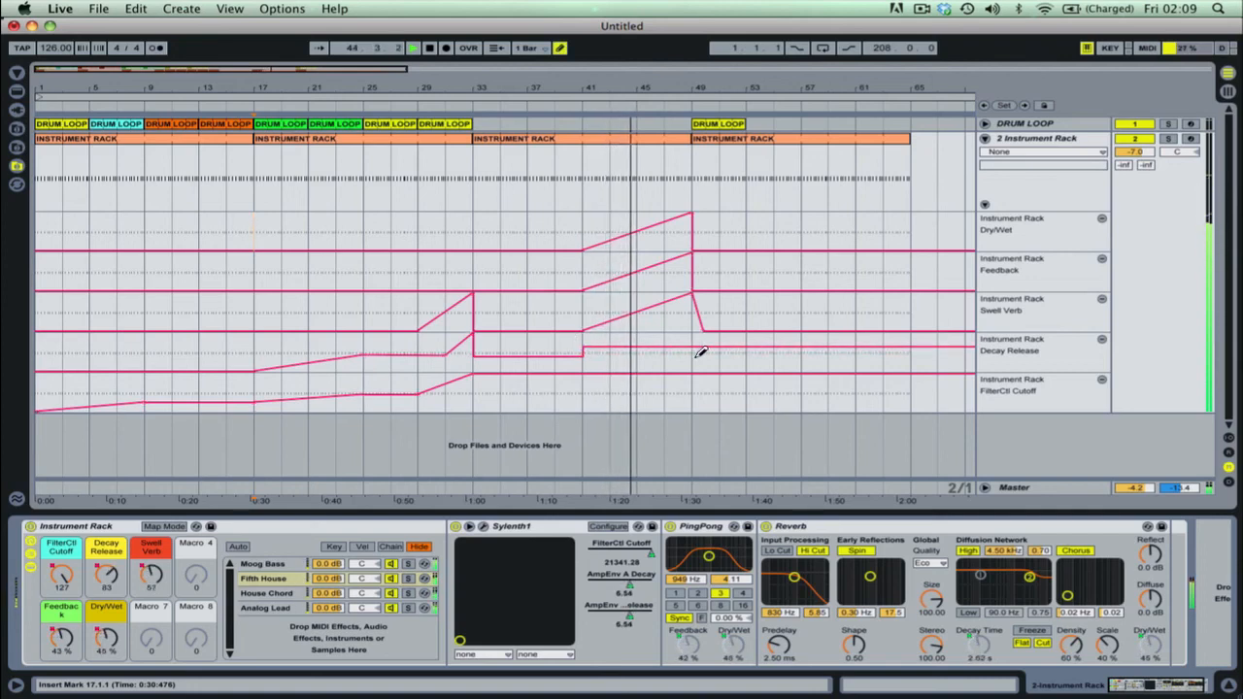
{"action": "left_click", "coordinate": [696, 358]}
{"action": "key", "text": "super+b"}
{"action": "left_click", "coordinate": [718, 349]}
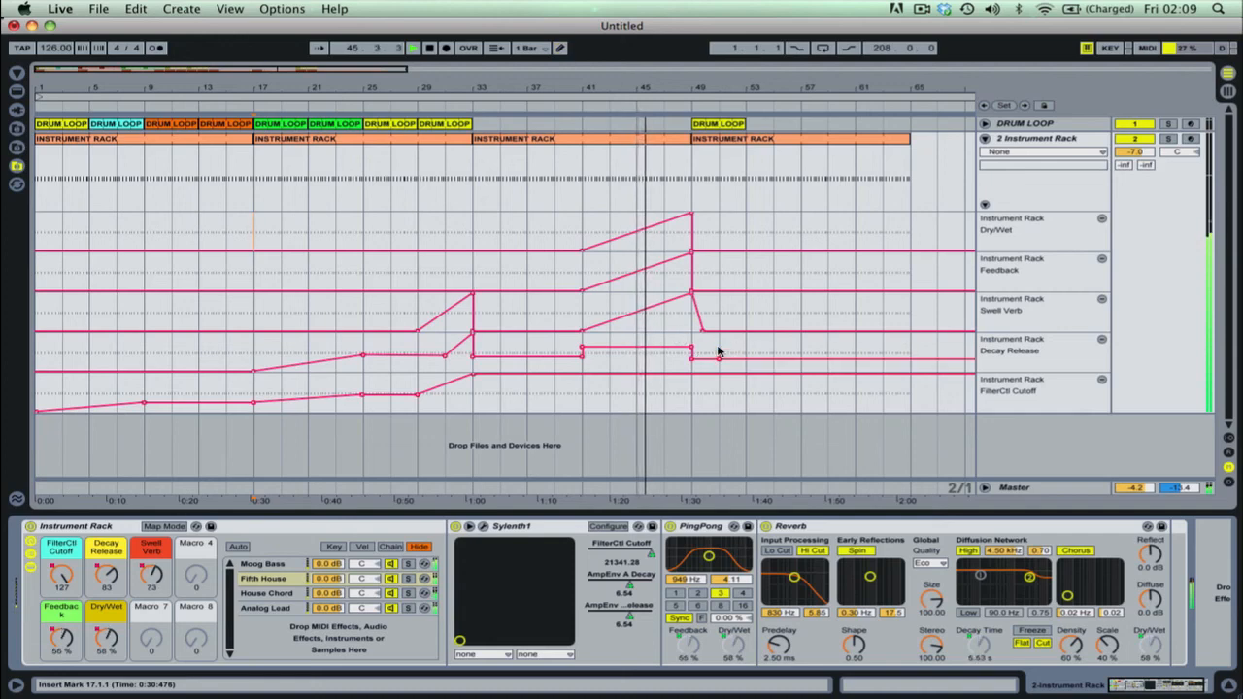
{"action": "left_click", "coordinate": [718, 359]}
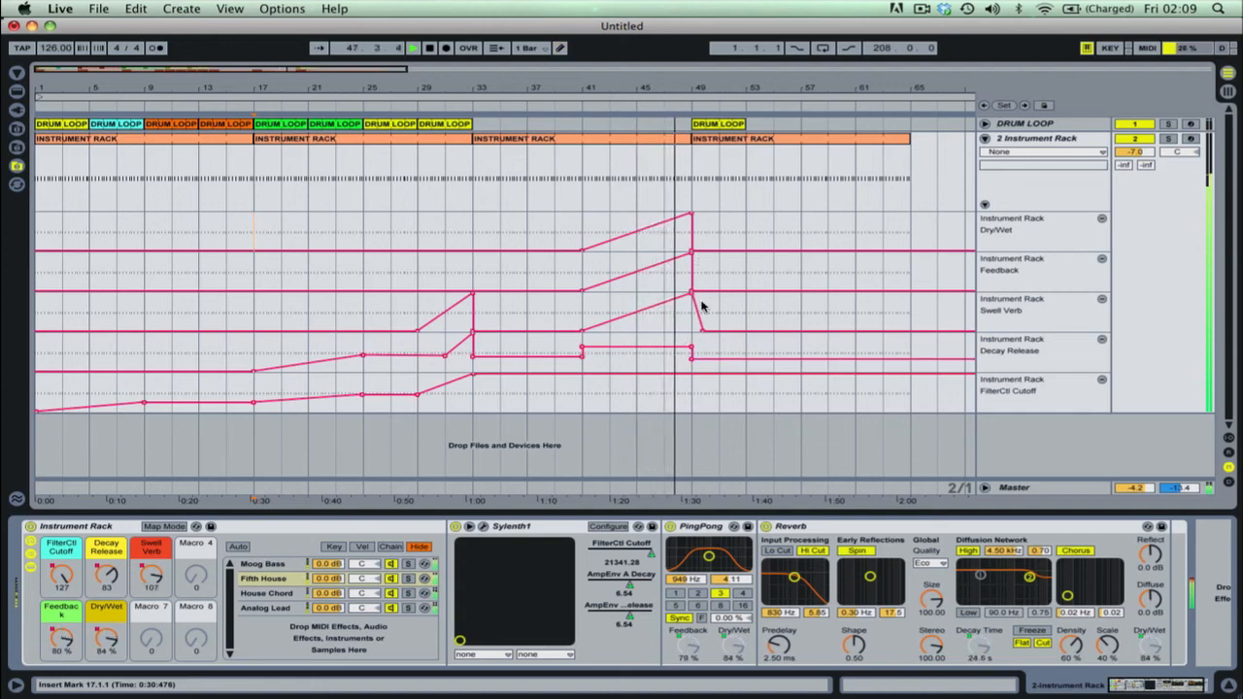
Drop FilterCtl Cutoff to 62 at bar 49, hold it until bar 51, and ramp it up to 106 just after bar 53
{"action": "key", "text": "super+b"}
{"action": "left_click_drag", "start_coordinate": [699, 381], "coordinate": [702, 392]}
{"action": "key", "text": "super+b"}
{"action": "left_click", "coordinate": [718, 379]}
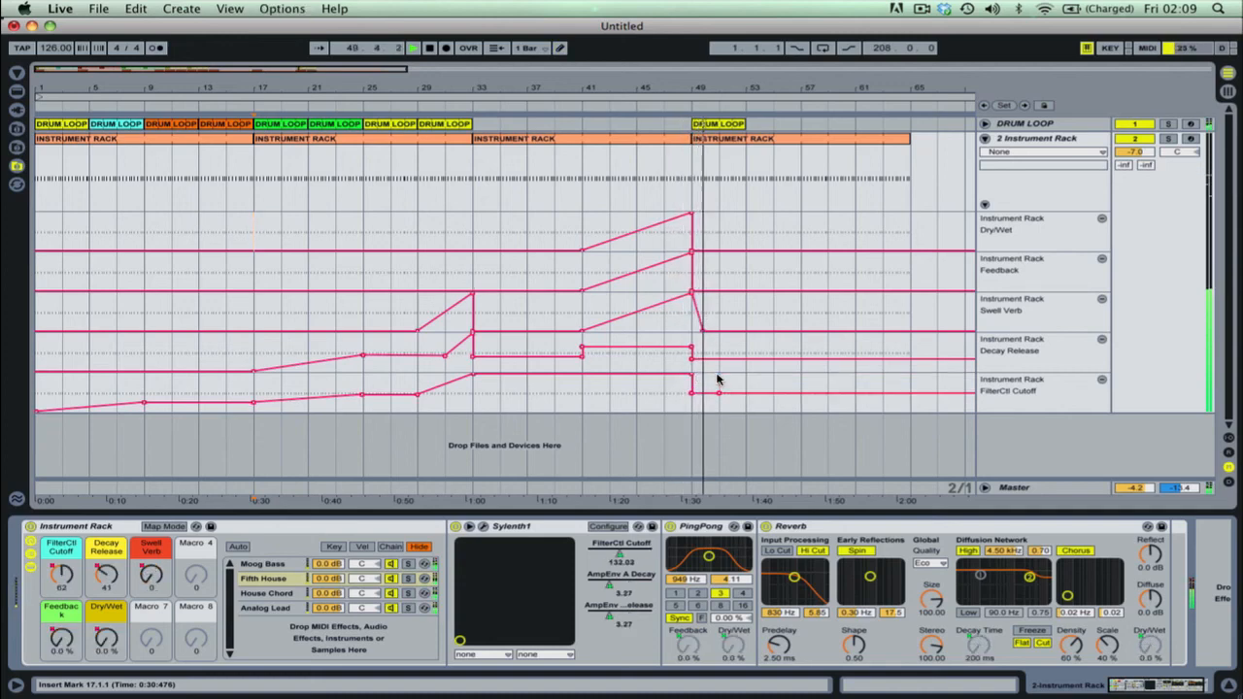
{"action": "left_click", "coordinate": [718, 395]}
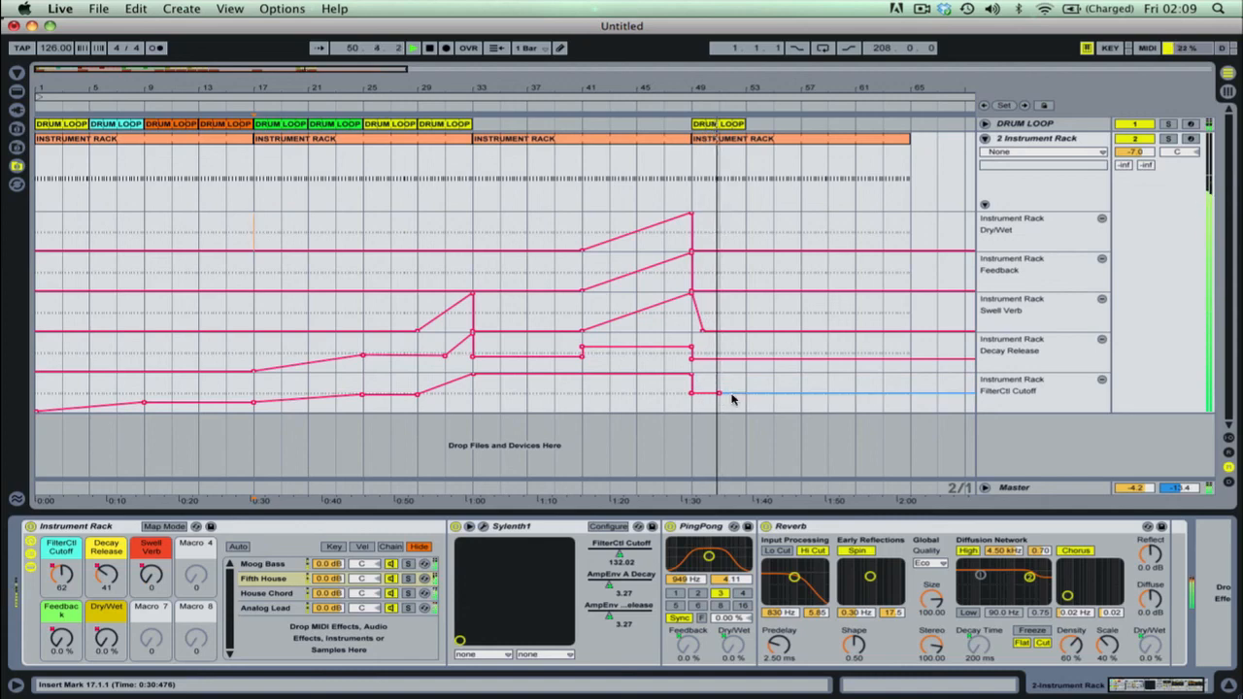
{"action": "left_click_drag", "start_coordinate": [731, 394], "coordinate": [754, 380]}
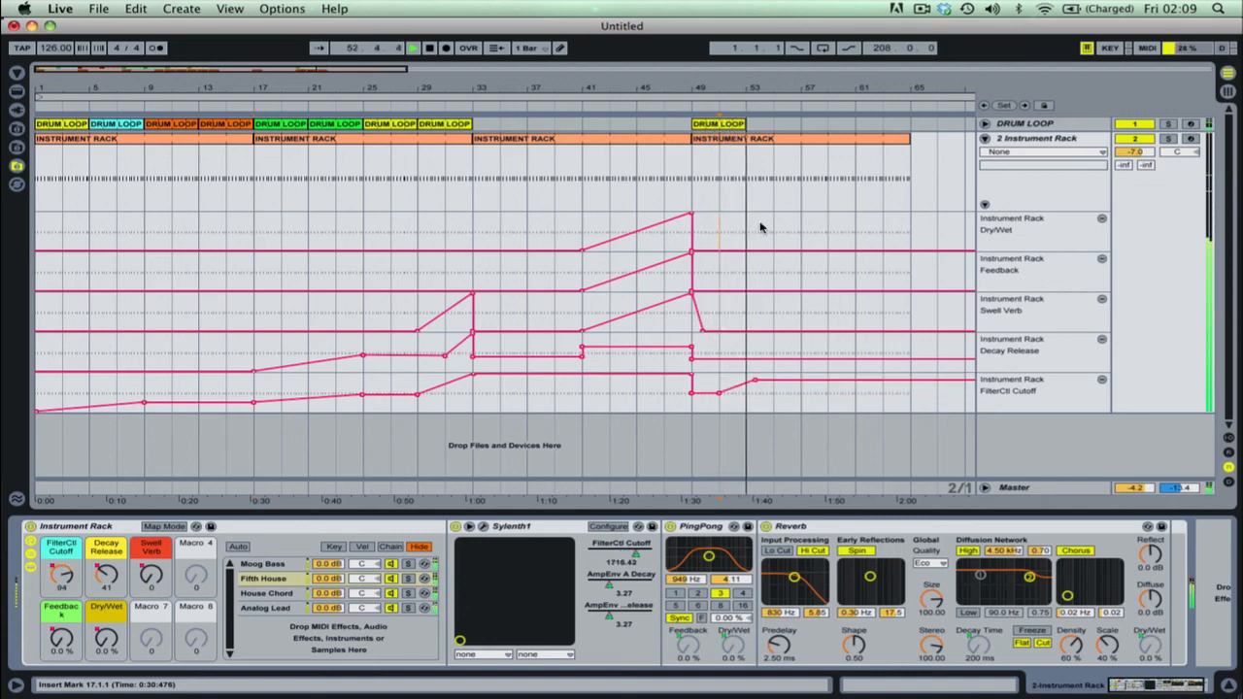
Duplicate the yellow drum loop clip at bar 49 five times so the copies run up to bar 73
{"action": "key", "text": "b"}
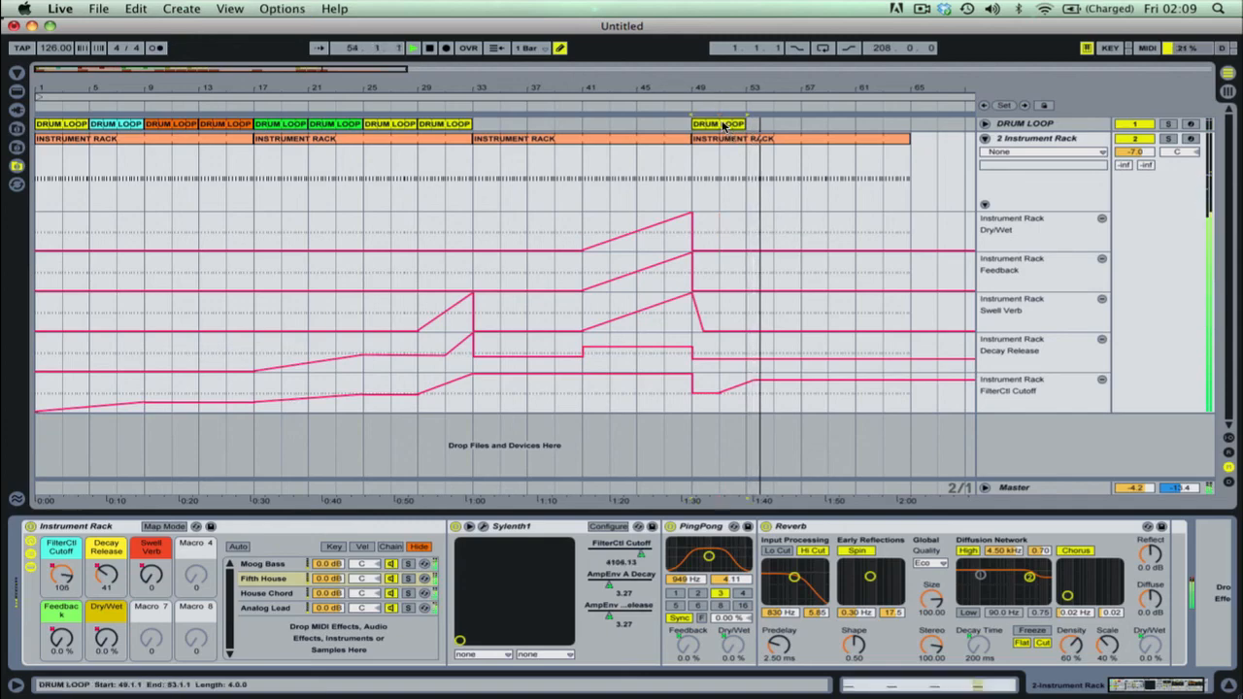
{"action": "left_click", "coordinate": [724, 126]}
{"action": "key", "text": "super+d"}
{"action": "key", "text": "super+d"}
{"action": "key", "text": "super+d"}
{"action": "key", "text": "super+d"}
{"action": "key", "text": "super+d"}
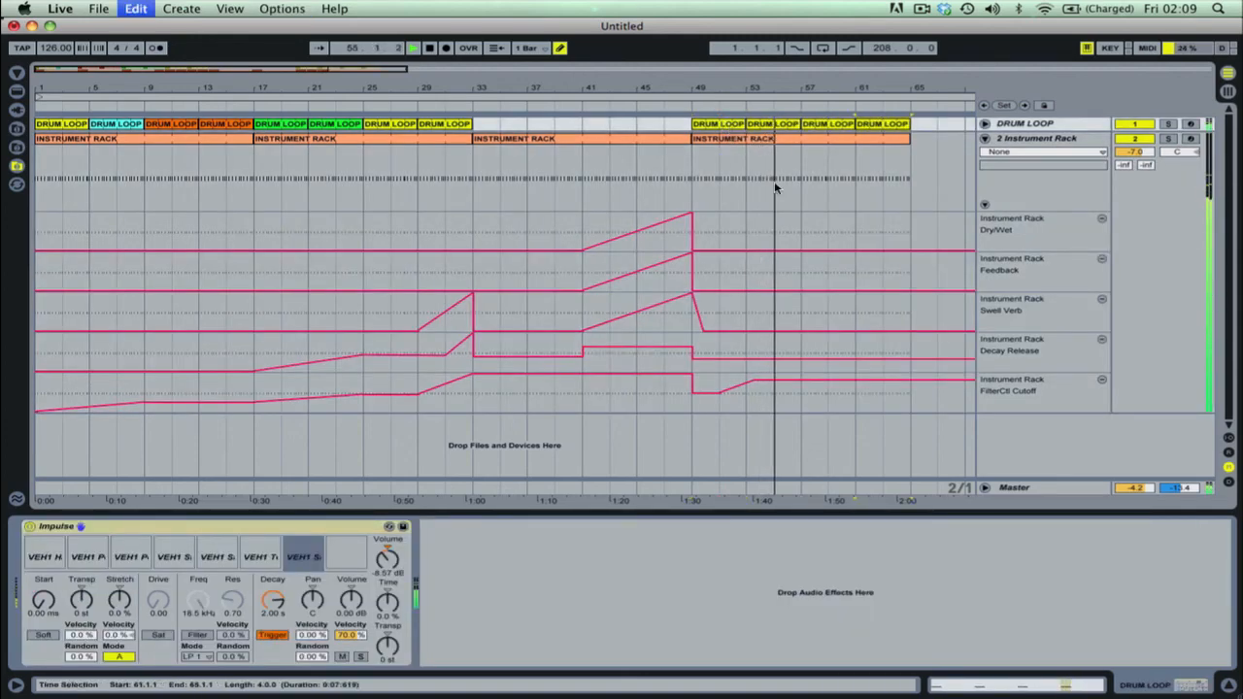
Raise the Feedback automation to 35 % from bar 57 onward and stop playback
{"action": "left_click", "coordinate": [586, 276]}
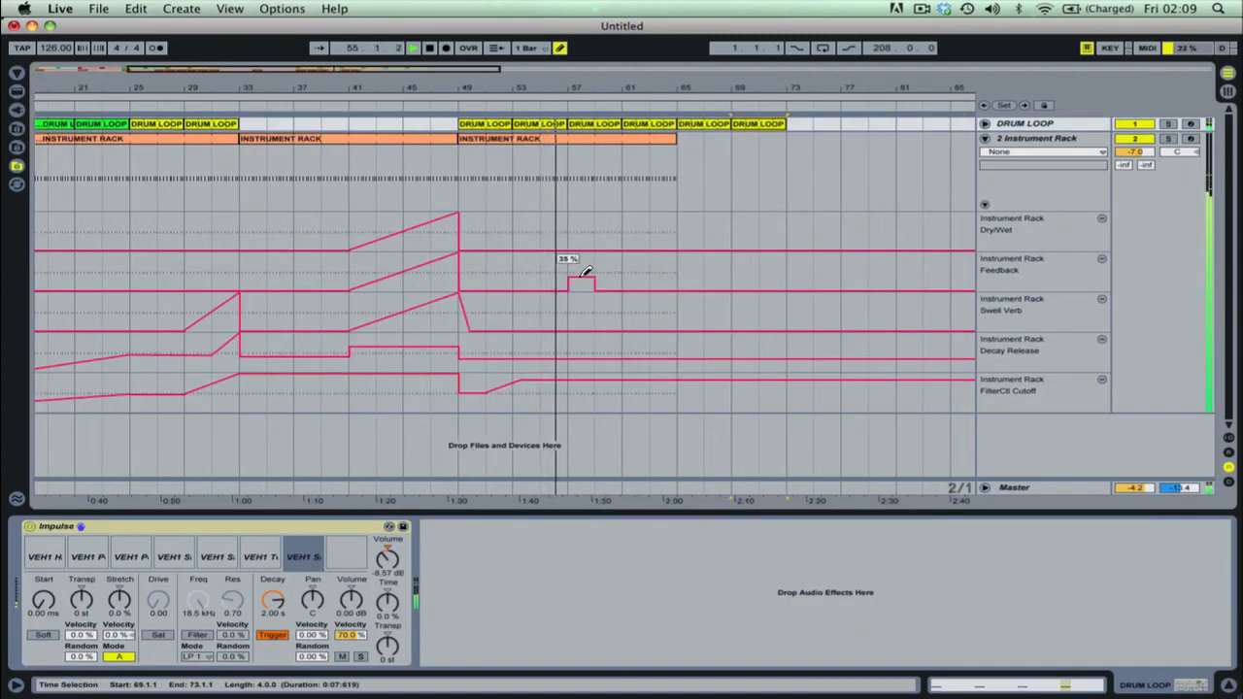
{"action": "key", "text": "b"}
{"action": "left_click", "coordinate": [593, 292]}
{"action": "key", "text": "b"}
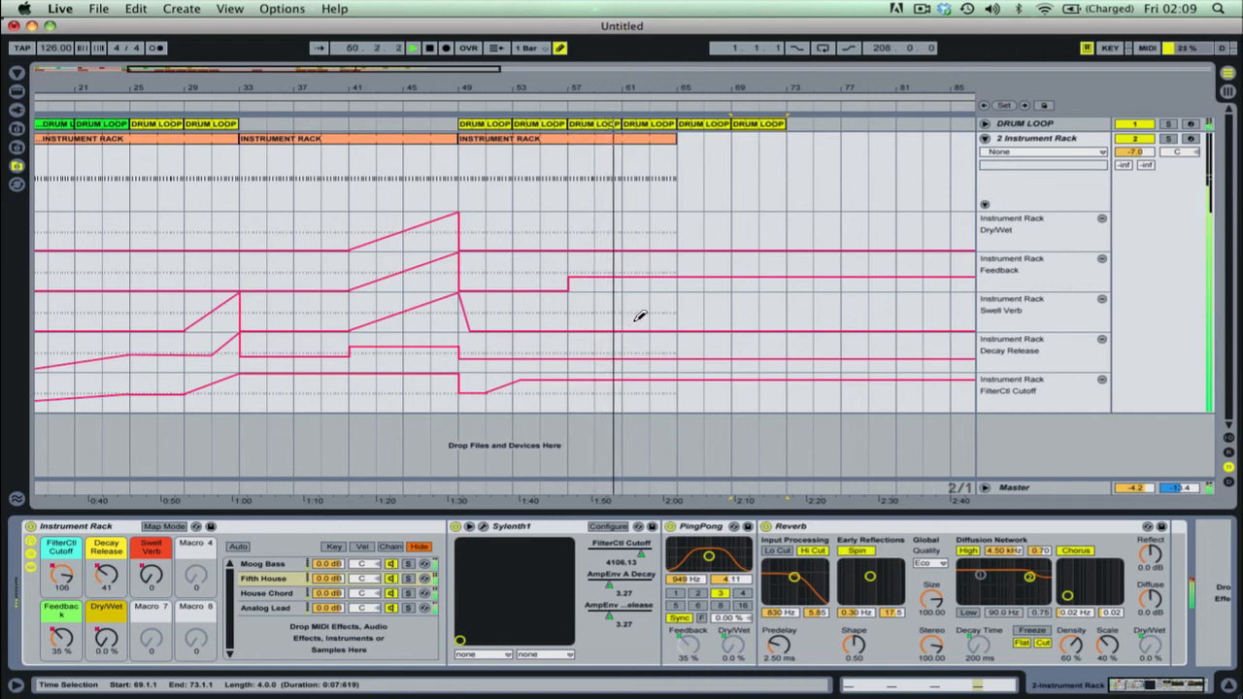
{"action": "key", "text": "space"}
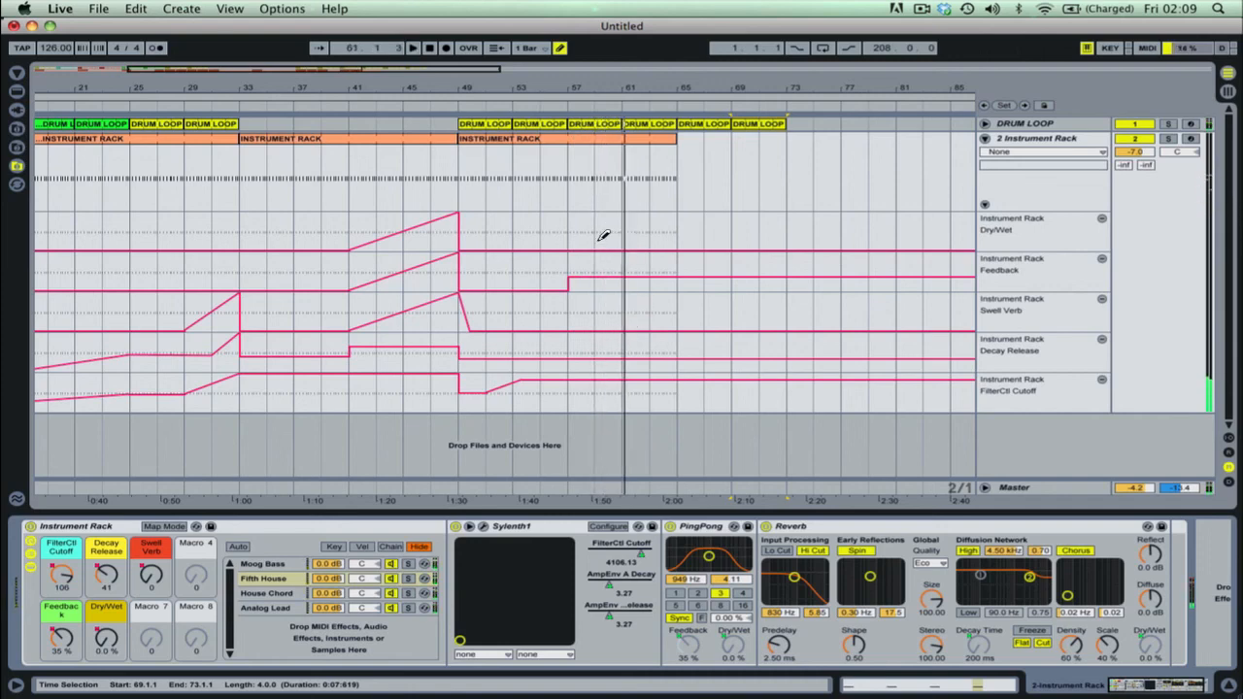
Draw Dry/Wet automation blocks at bars 57 and 63, and ramp Dry/Wet from bar 49 up to about 68 % at bar 57
{"action": "left_click", "coordinate": [590, 240]}
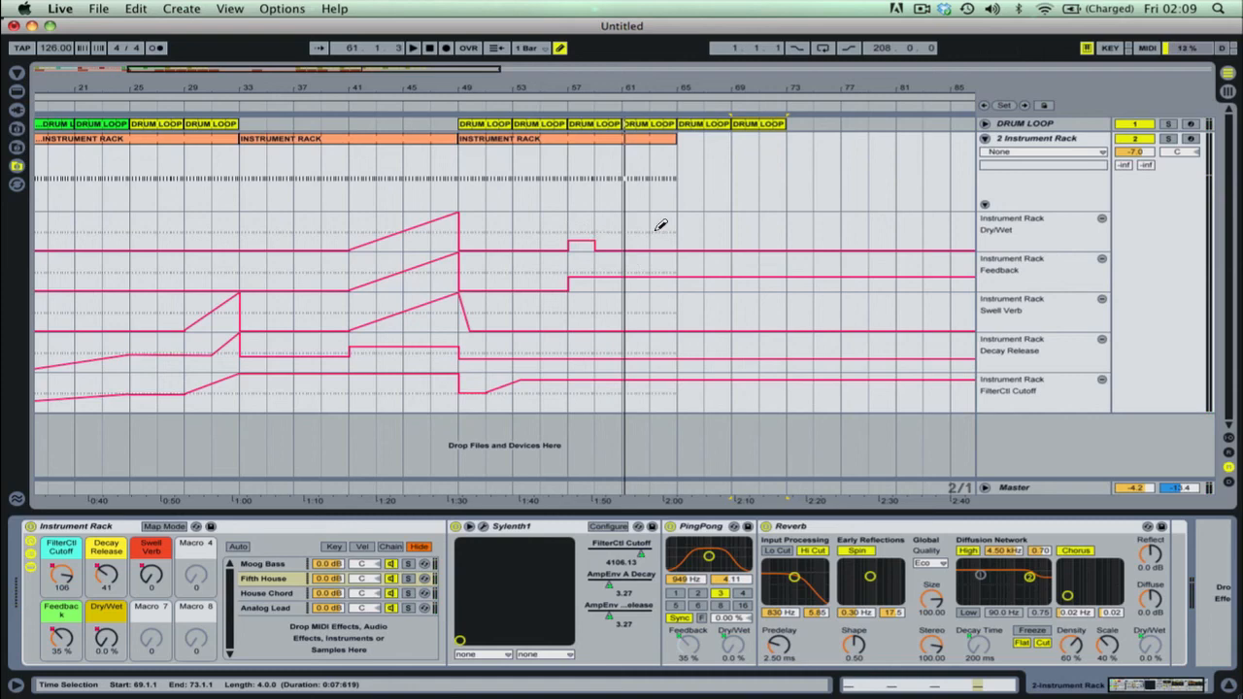
{"action": "left_click_drag", "start_coordinate": [660, 223], "coordinate": [660, 216]}
{"action": "key", "text": "super+b"}
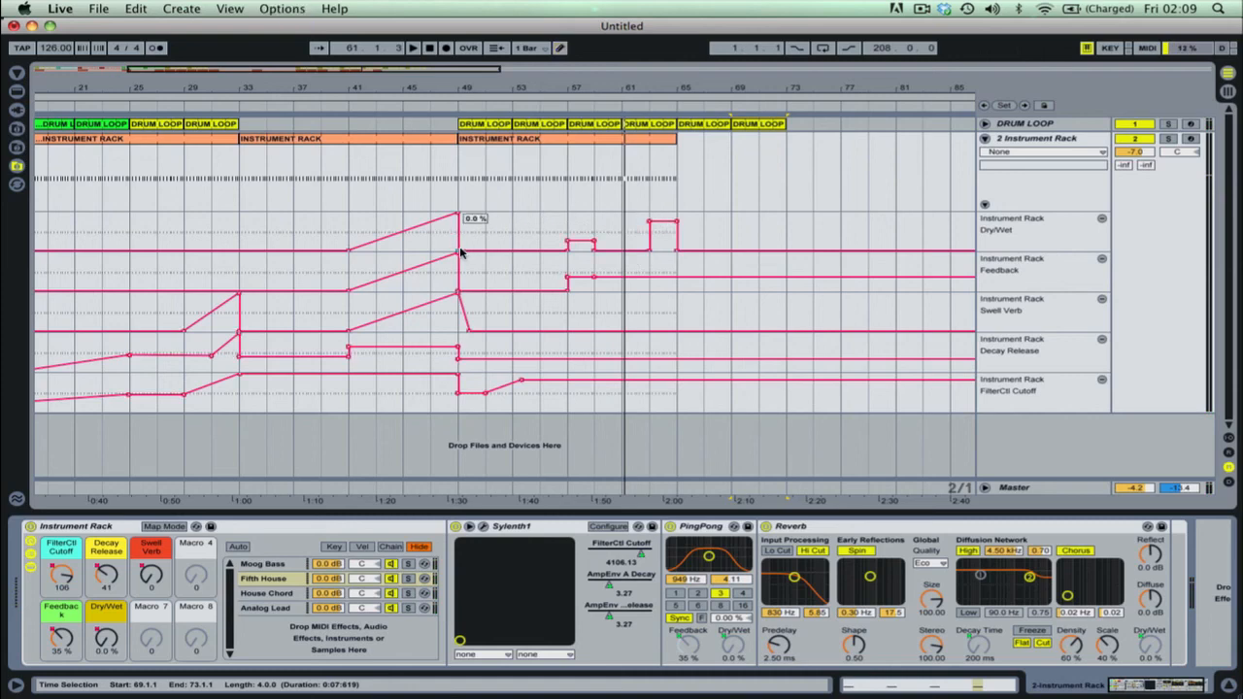
{"action": "left_click_drag", "start_coordinate": [568, 251], "coordinate": [567, 227]}
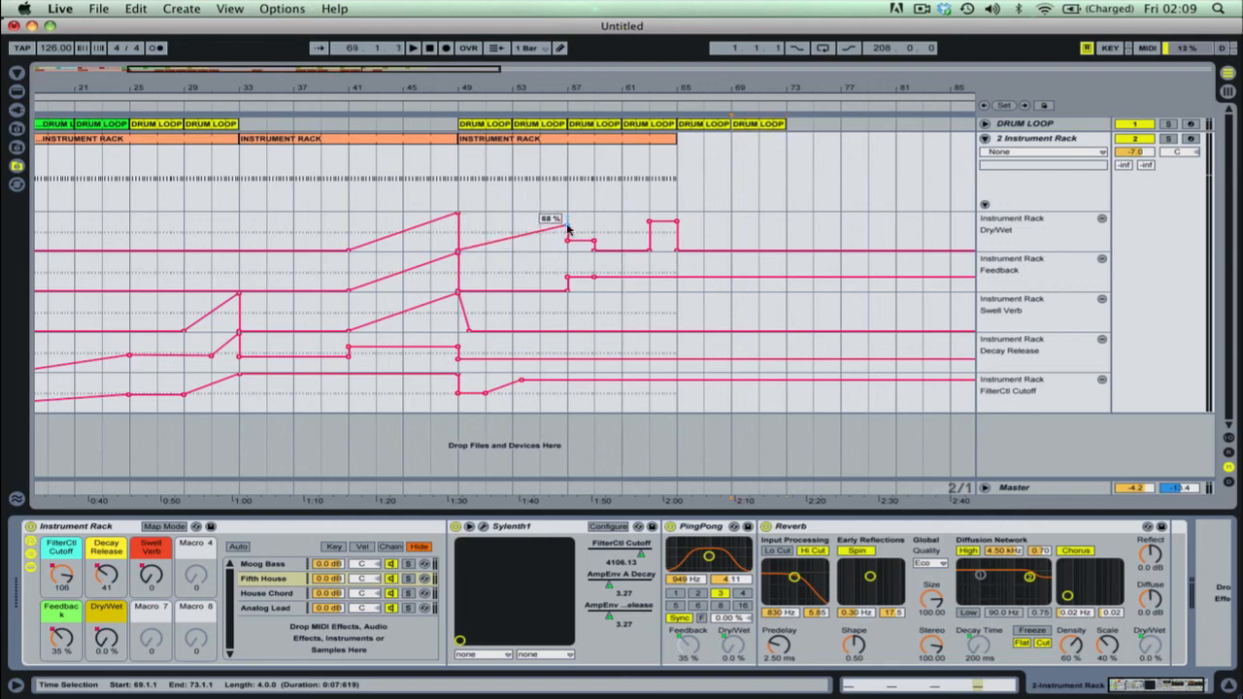
Play from bar 49 and replace the drum loop clip at bar 57 with a copy of the orange drum loop
{"action": "left_click", "coordinate": [456, 204]}
{"action": "key", "text": "space"}
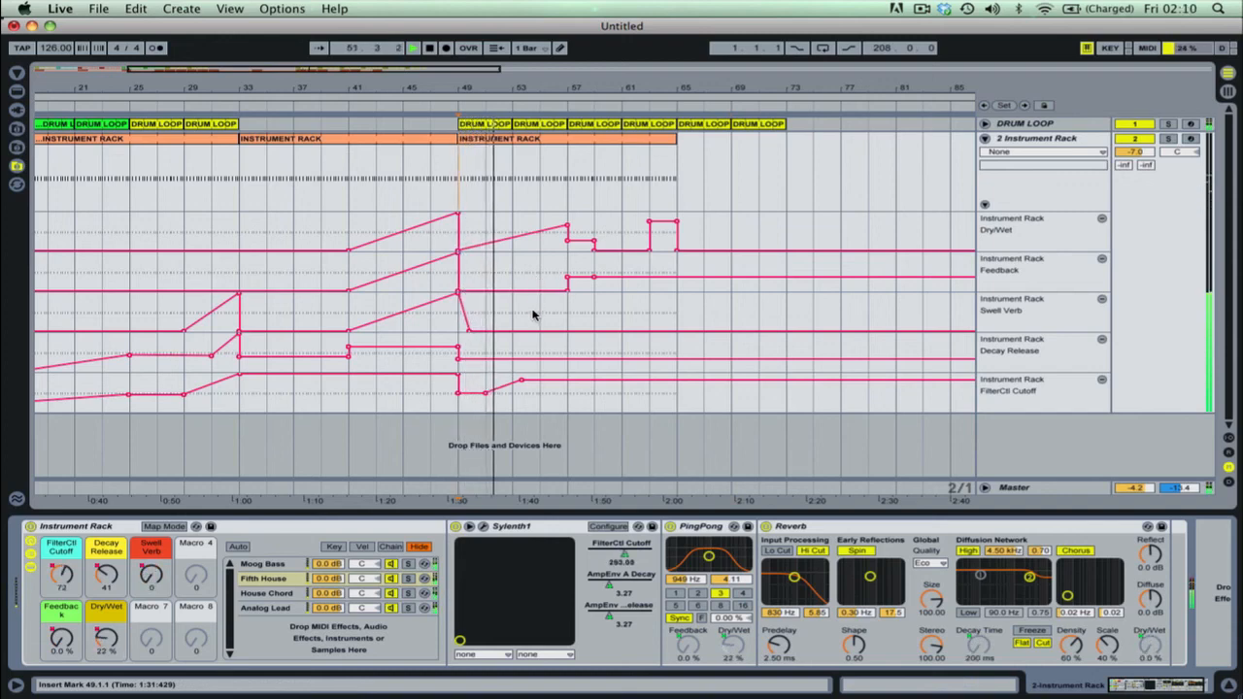
{"action": "scroll", "coordinate": [497, 224], "scroll_direction": "left", "scroll_amount": 1}
{"action": "scroll", "coordinate": [497, 223], "scroll_direction": "left", "scroll_amount": 5}
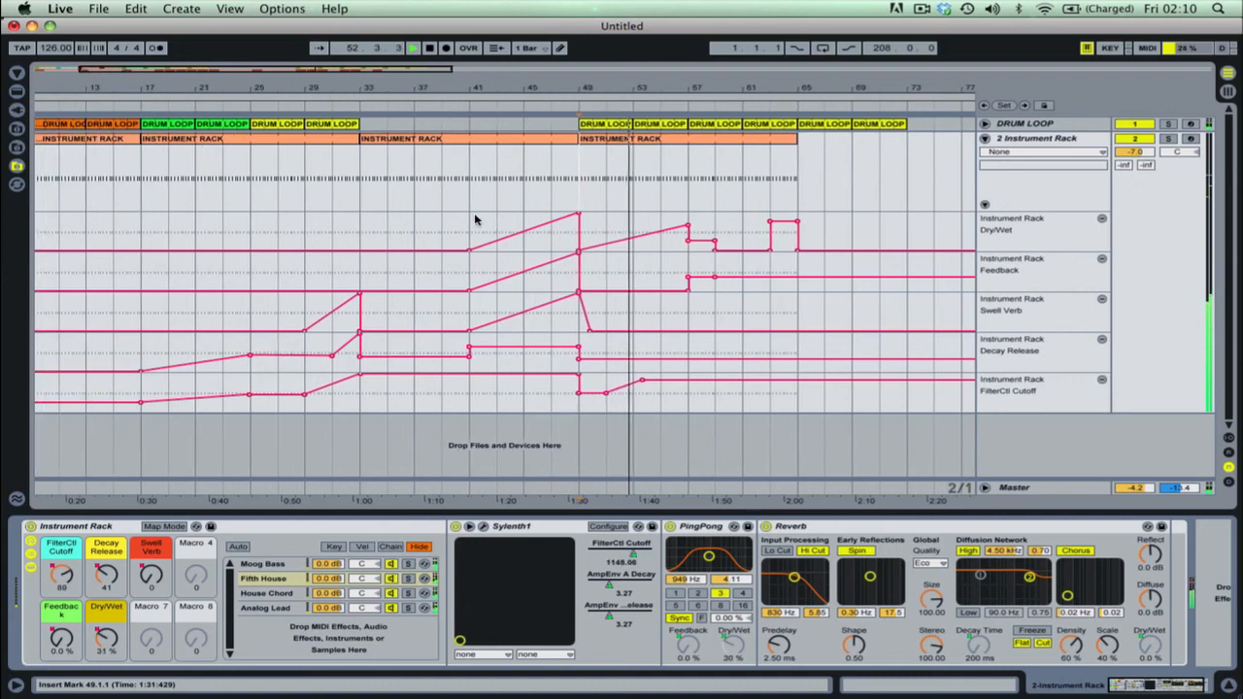
{"action": "left_click", "coordinate": [717, 124]}
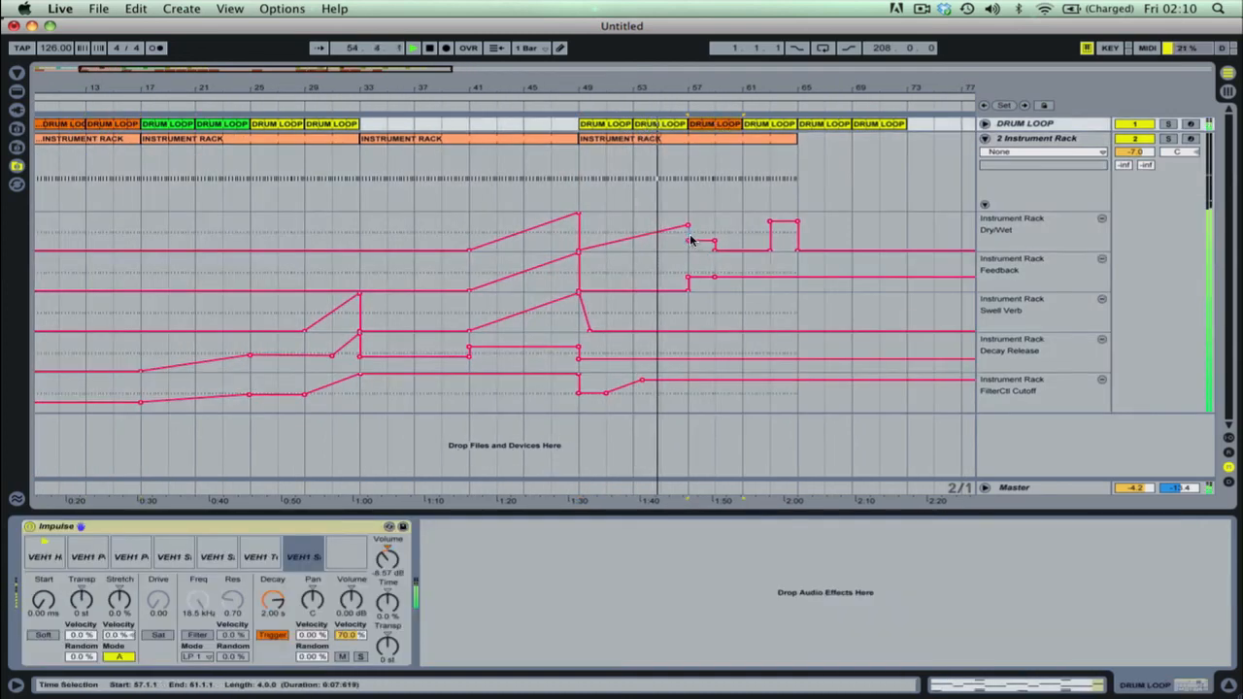
Remove the low Dry/Wet breakpoints after bar 57 so the line rises gently from bar 57 to the block at bar 63
{"action": "left_click_drag", "start_coordinate": [688, 241], "coordinate": [733, 243]}
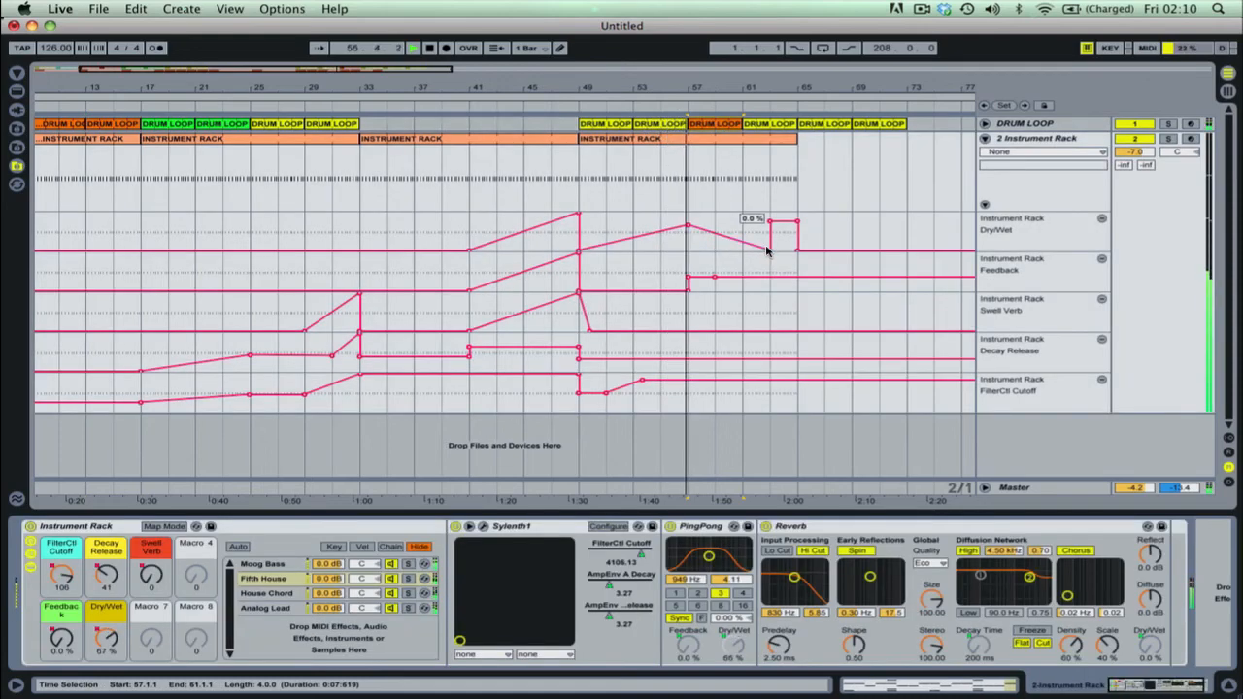
{"action": "left_click", "coordinate": [769, 249]}
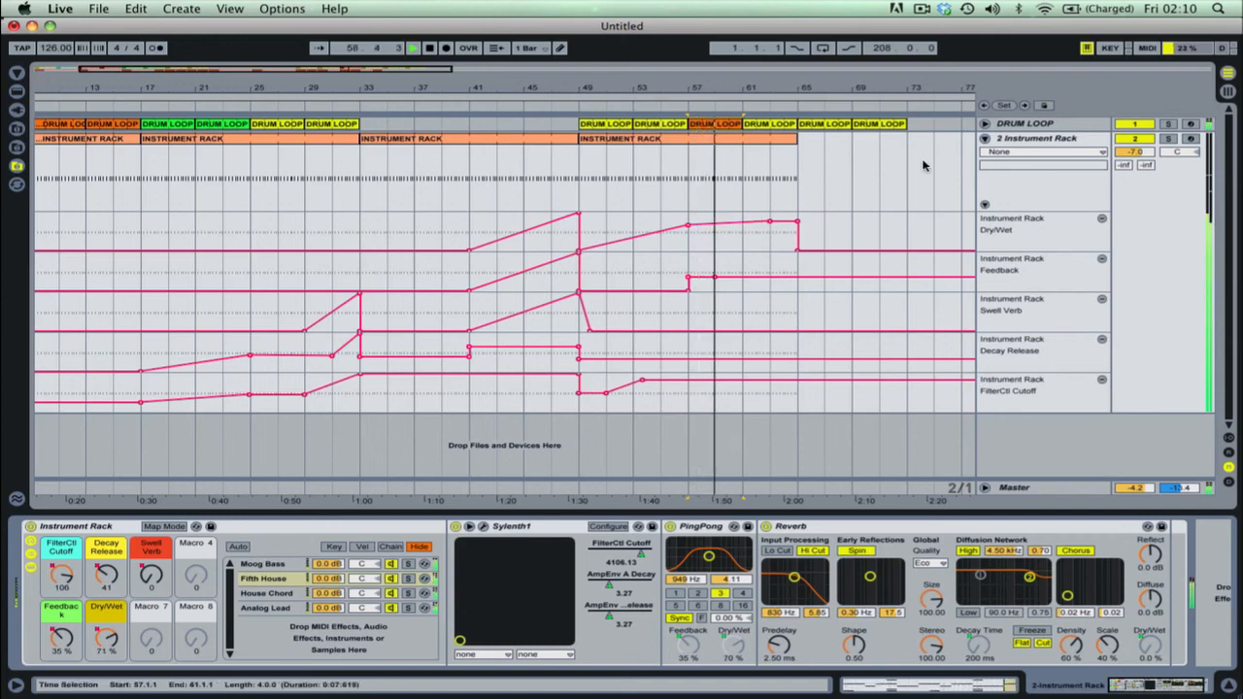
Duplicate the orange drum loop clip at bar 57 onto bar 61
{"action": "left_click", "coordinate": [721, 126]}
{"action": "key", "text": "super+d"}
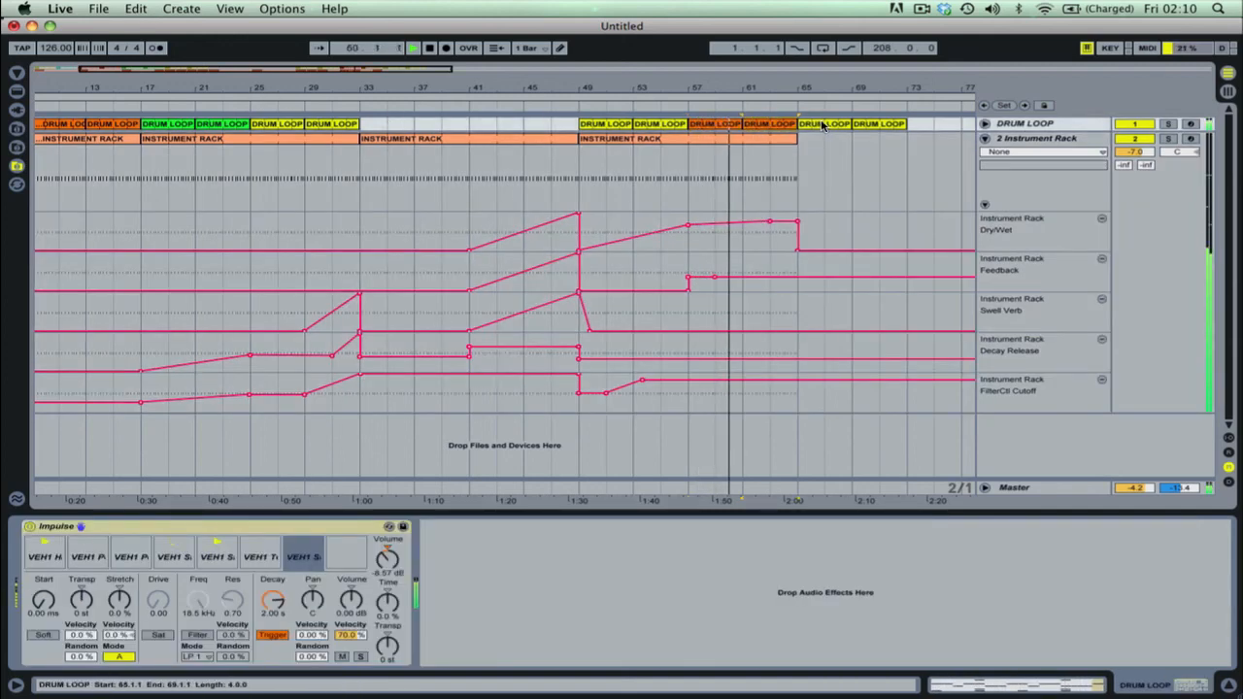
Delete the two yellow drum loop clips at bars 65 and 69
{"action": "left_click", "coordinate": [867, 128]}
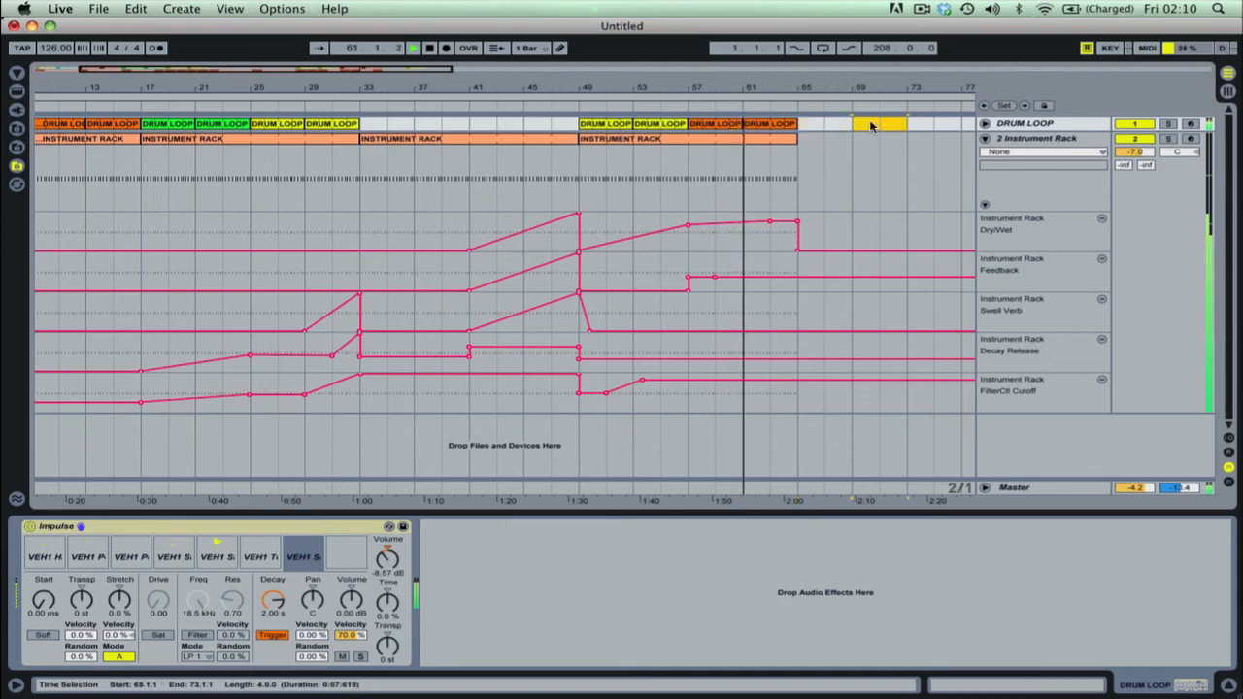
{"action": "key", "text": "Delete"}
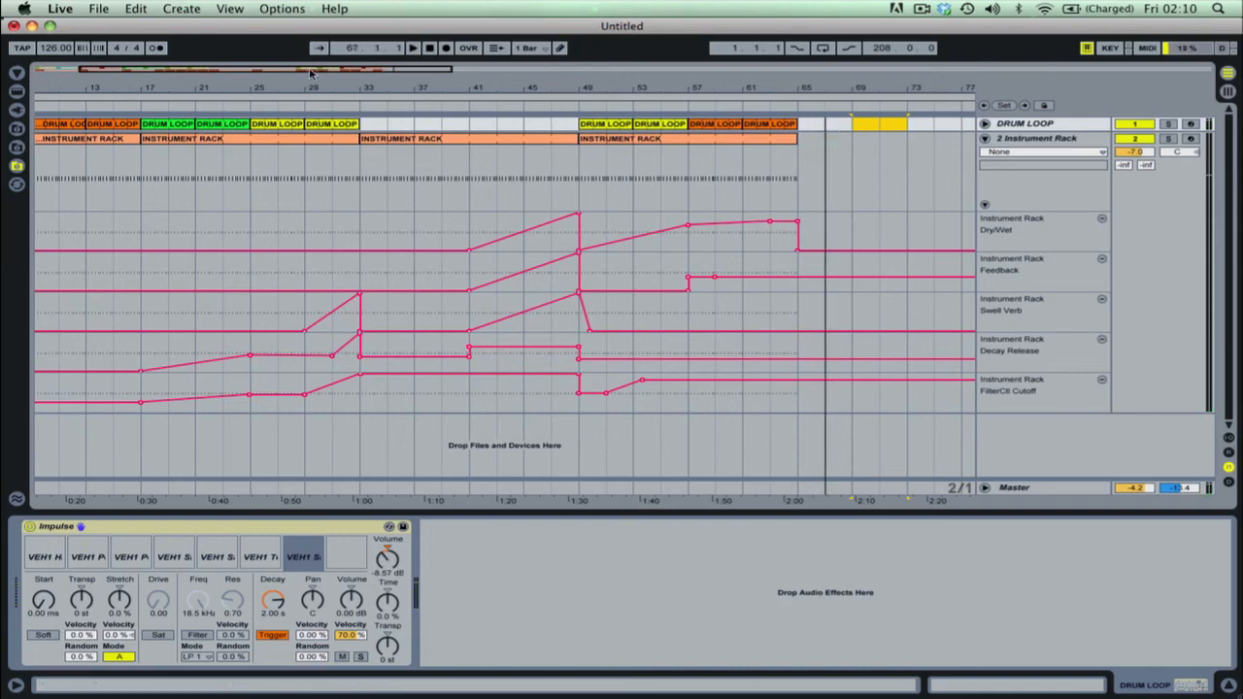
{"action": "left_click_drag", "start_coordinate": [304, 70], "coordinate": [335, 71]}
Switch to the Session view, select Instrument Rack among the Live Devices and show the device chain of the second track
{"action": "key", "text": "Tab"}
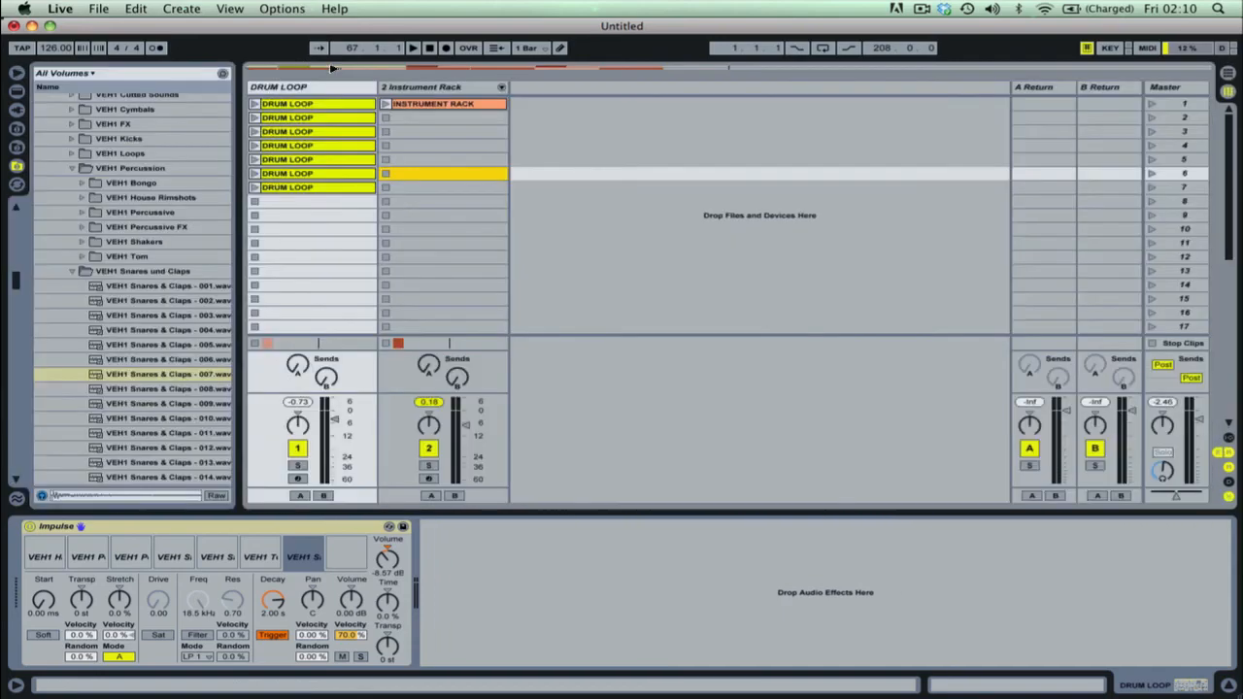
{"action": "left_click", "coordinate": [16, 90]}
{"action": "left_click", "coordinate": [75, 129]}
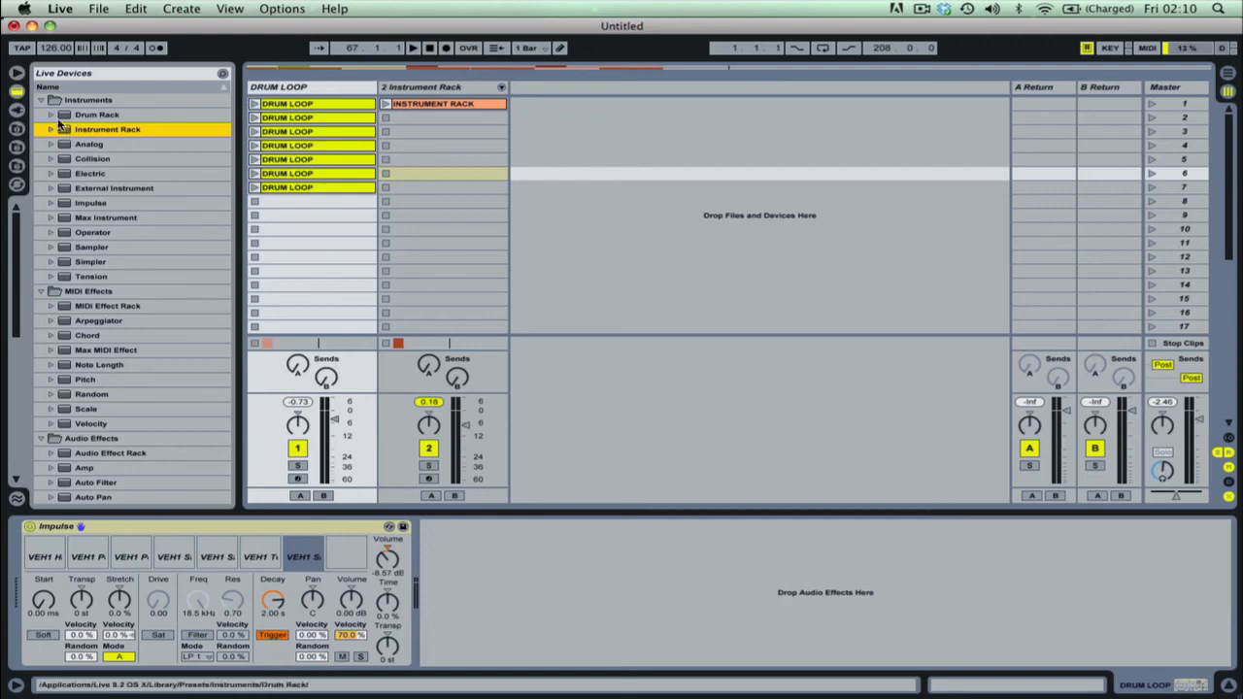
{"action": "left_click", "coordinate": [399, 90]}
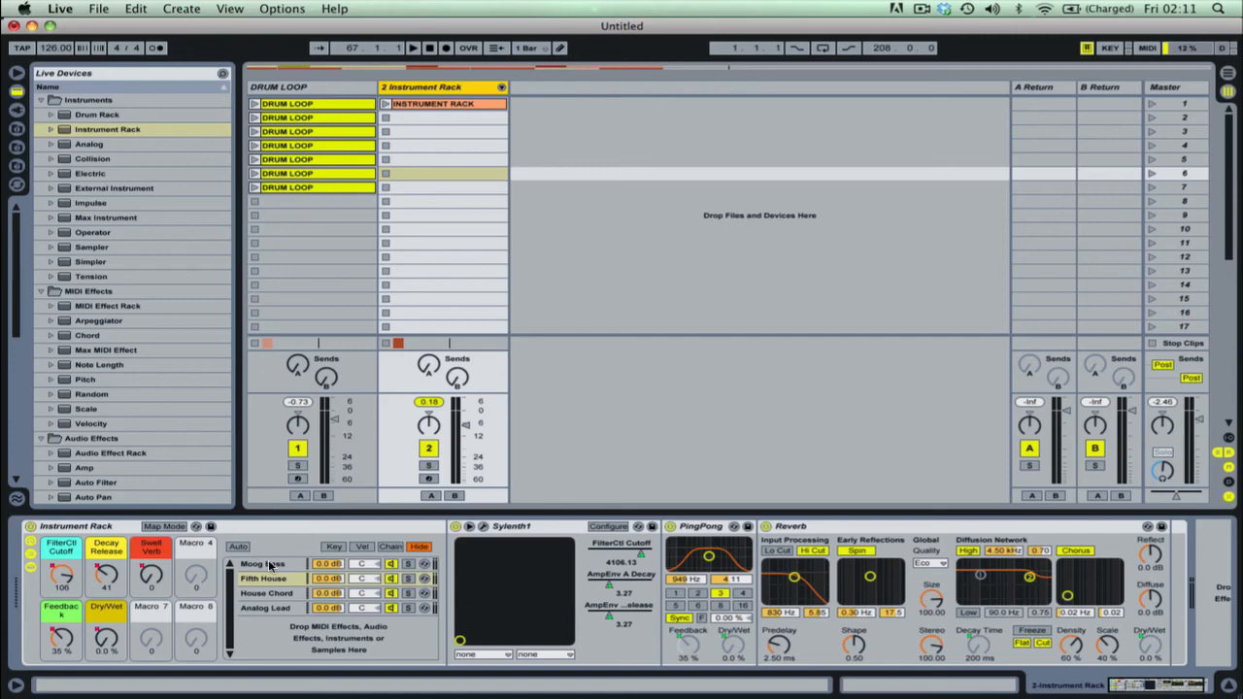
Open the Fifth House chain's Sylenth1 editor and examine the macro mapping of its filter control cutoff
{"action": "left_click", "coordinate": [482, 526]}
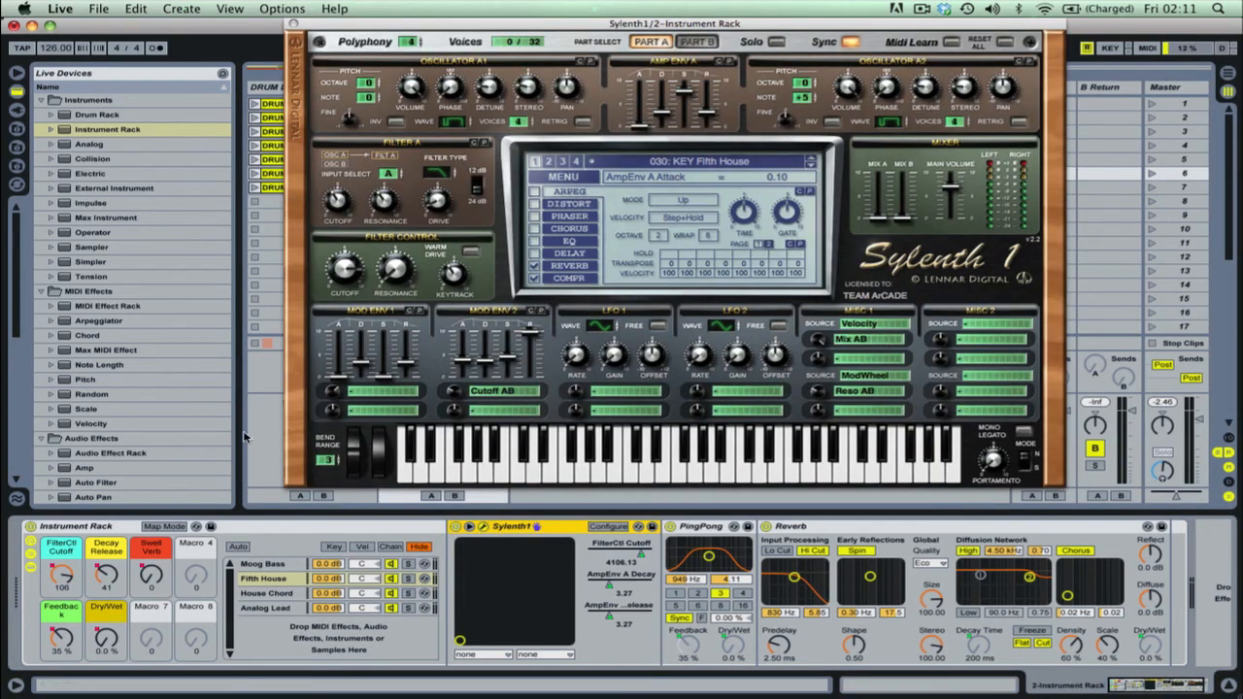
{"action": "left_click", "coordinate": [165, 525]}
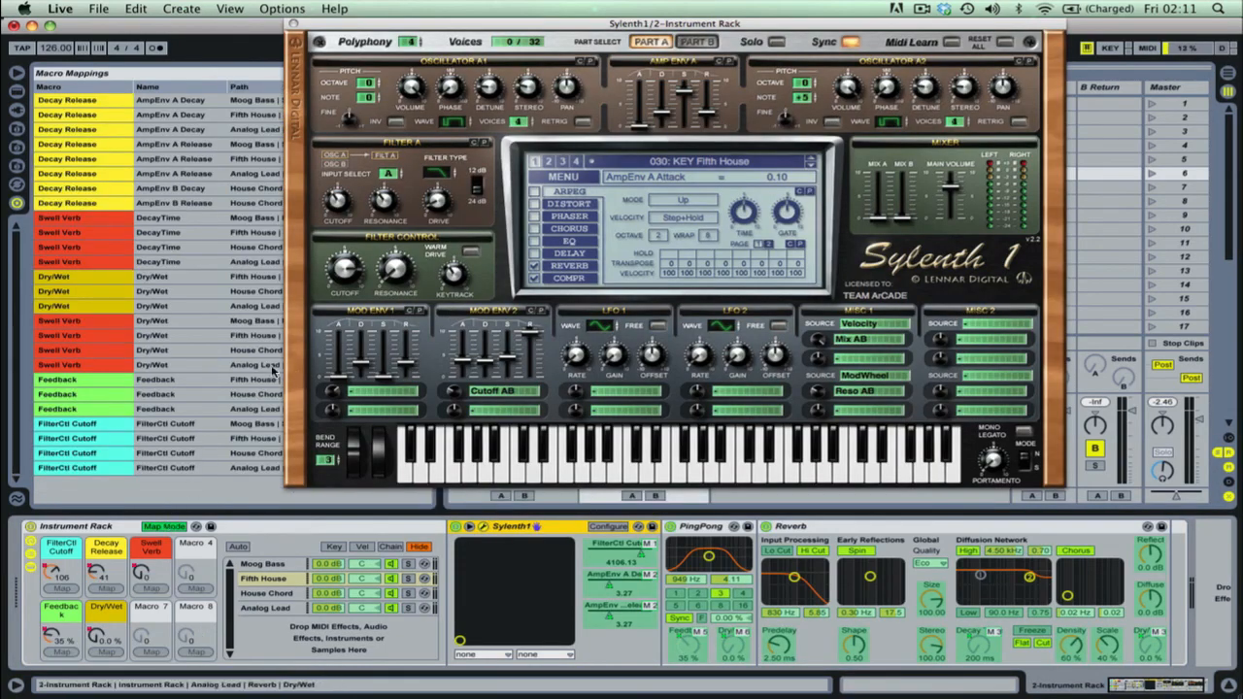
{"action": "left_click", "coordinate": [345, 269]}
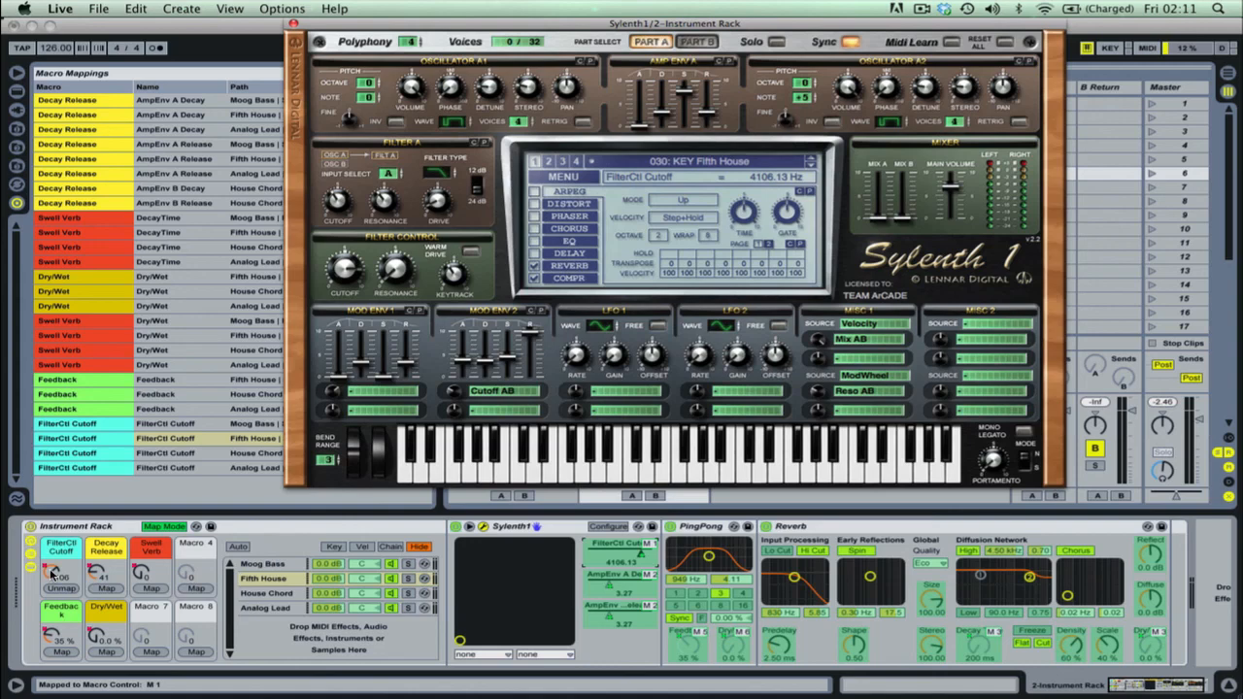
{"action": "left_click", "coordinate": [147, 527]}
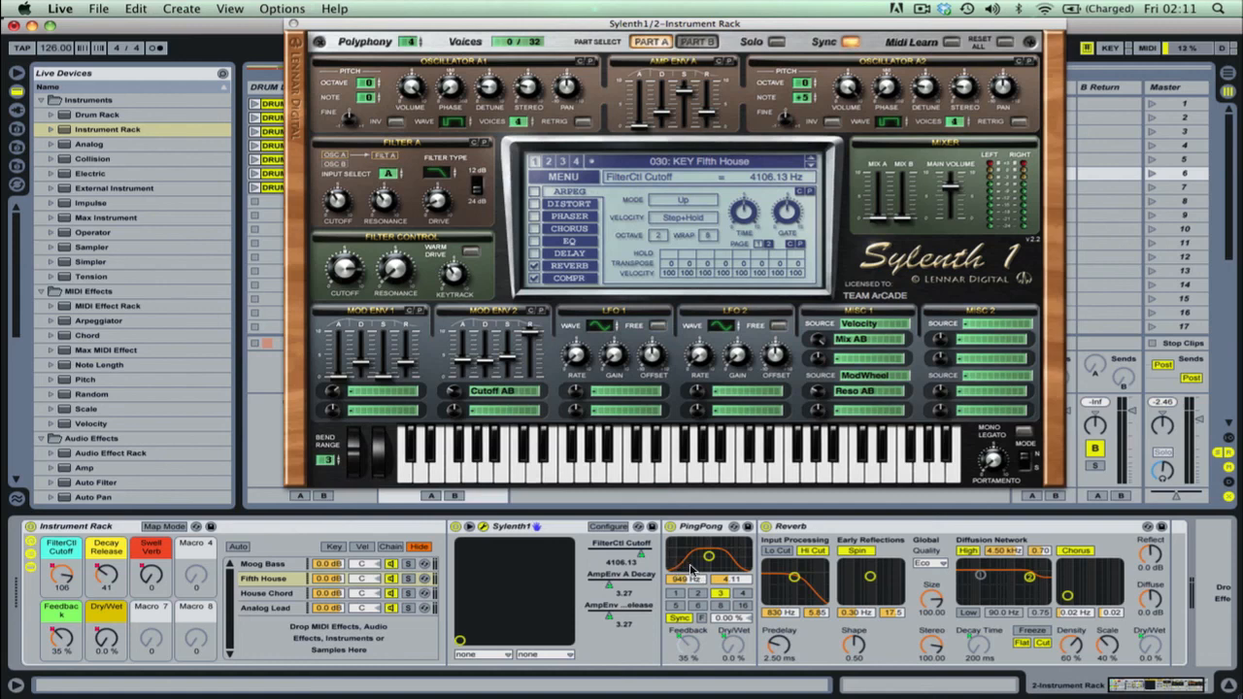
Look through the available audio effects, close the Sylenth1 editor and return to the Arrangement view
{"action": "scroll", "coordinate": [171, 469], "scroll_direction": "down", "scroll_amount": 2}
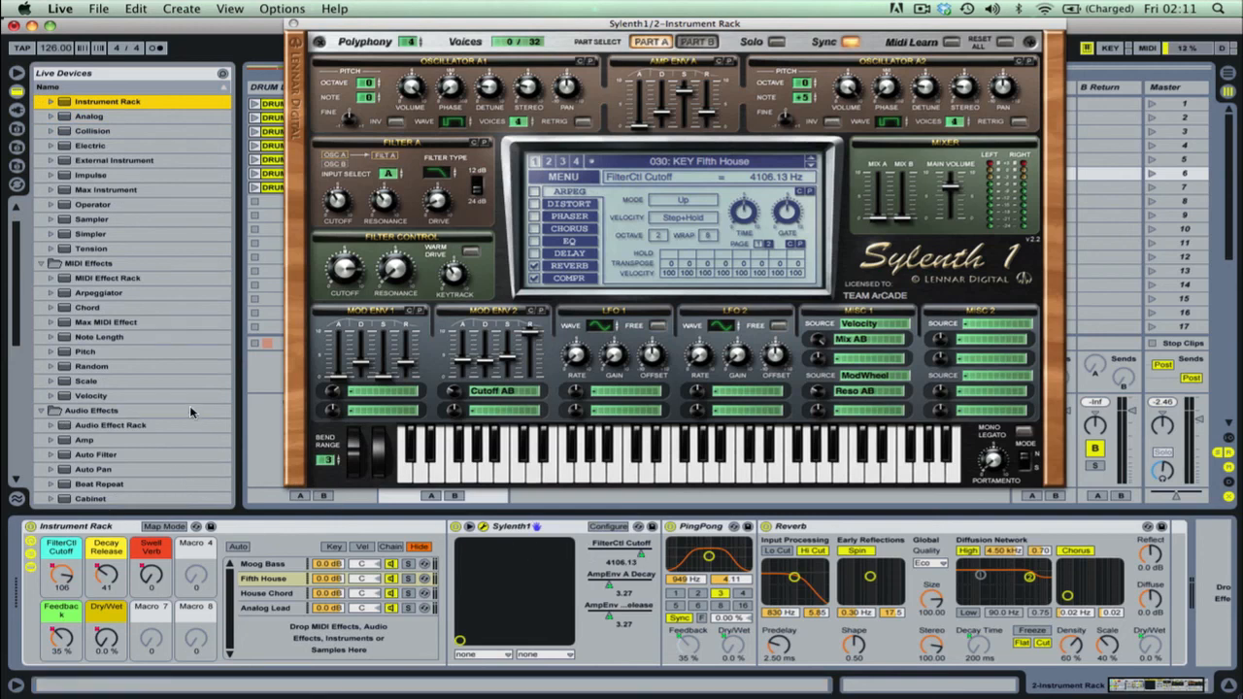
{"action": "scroll", "coordinate": [190, 410], "scroll_direction": "down", "scroll_amount": 6}
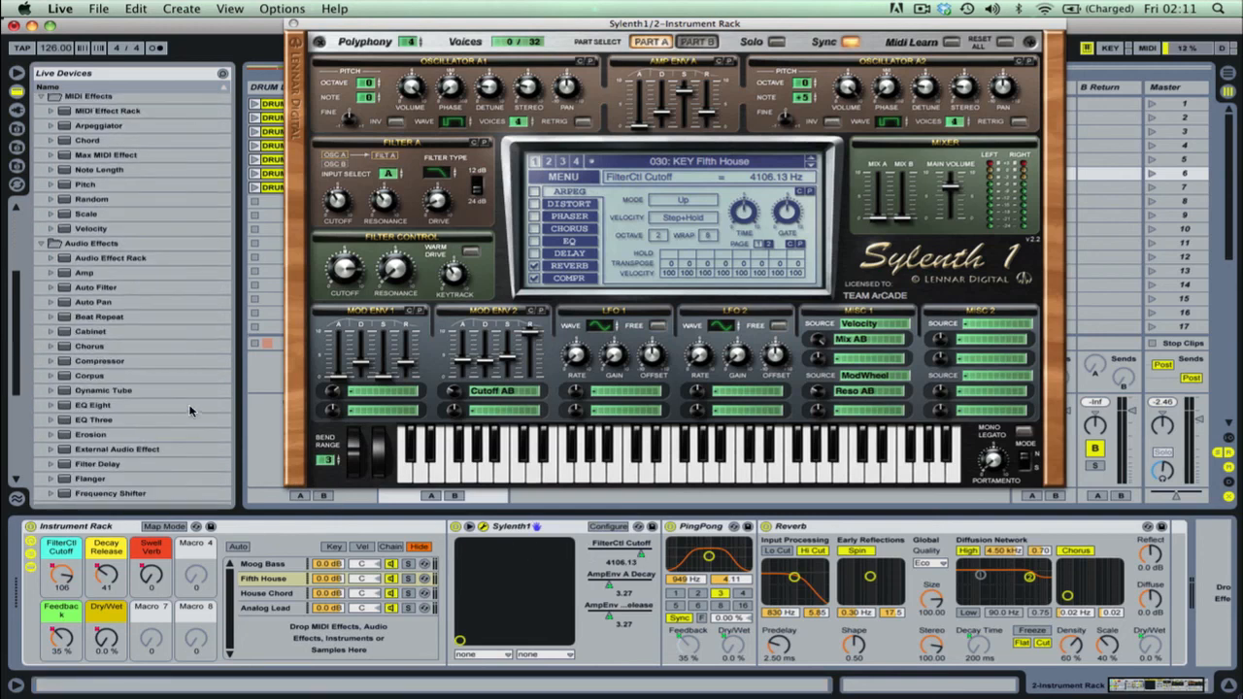
{"action": "scroll", "coordinate": [191, 410], "scroll_direction": "down", "scroll_amount": 3}
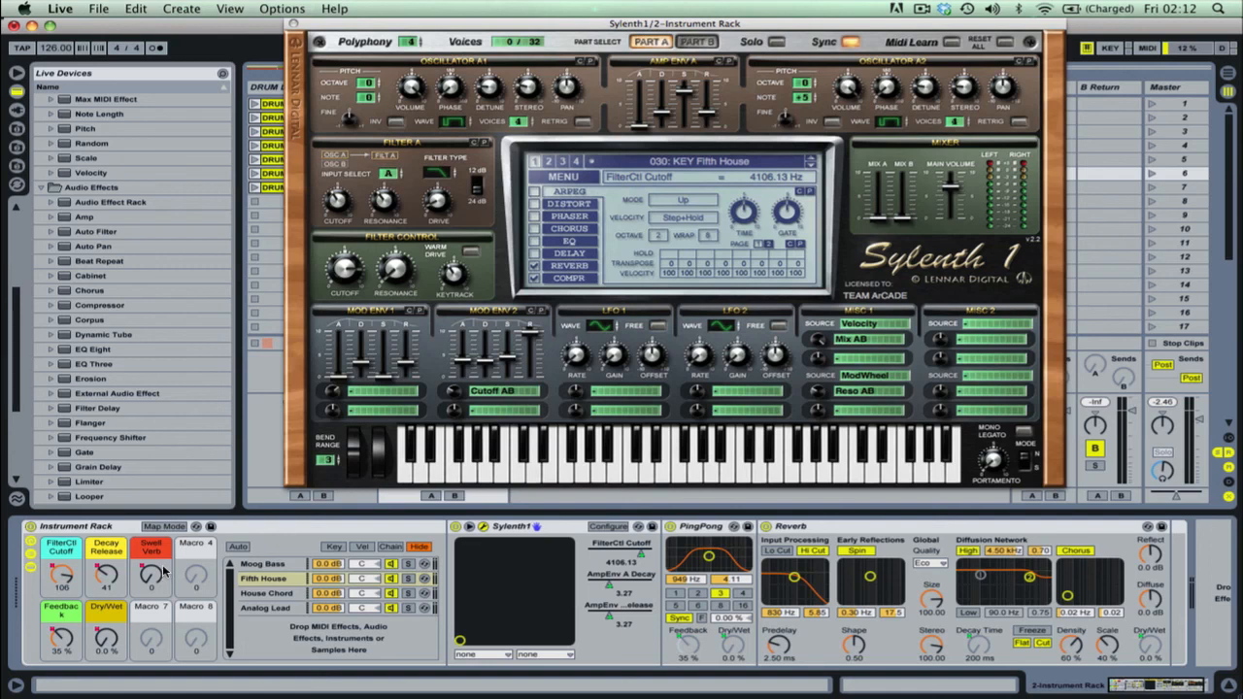
{"action": "left_click", "coordinate": [293, 23]}
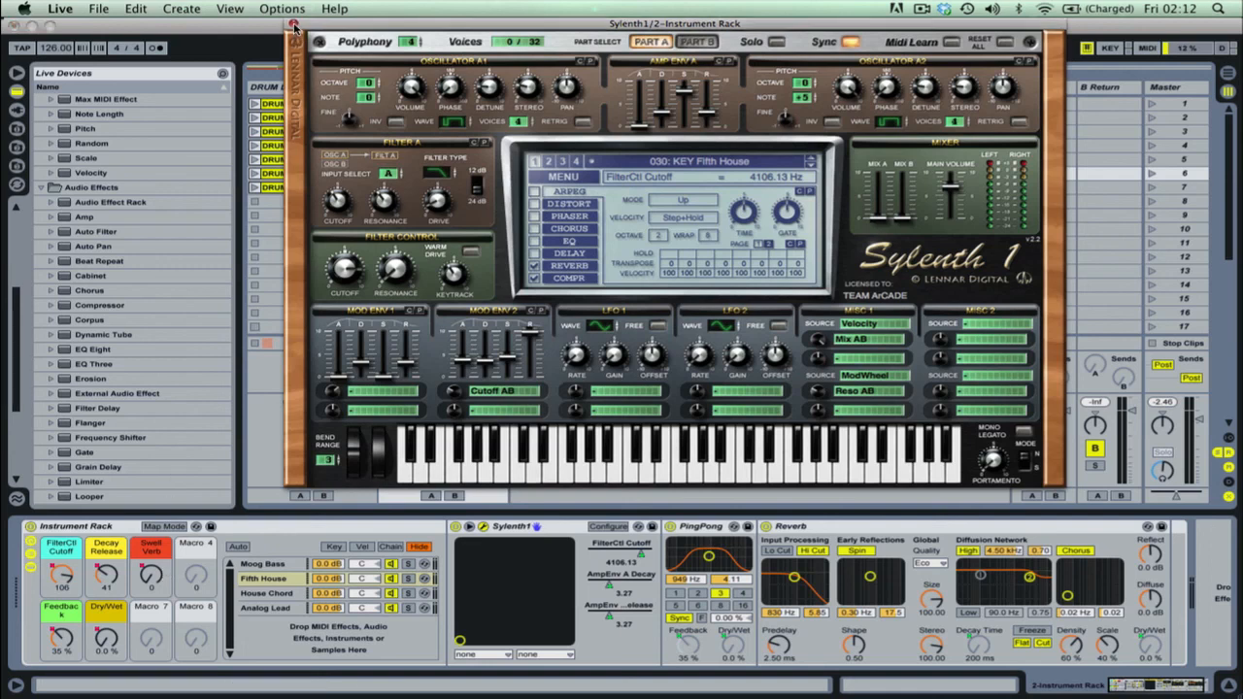
{"action": "key", "text": "Tab"}
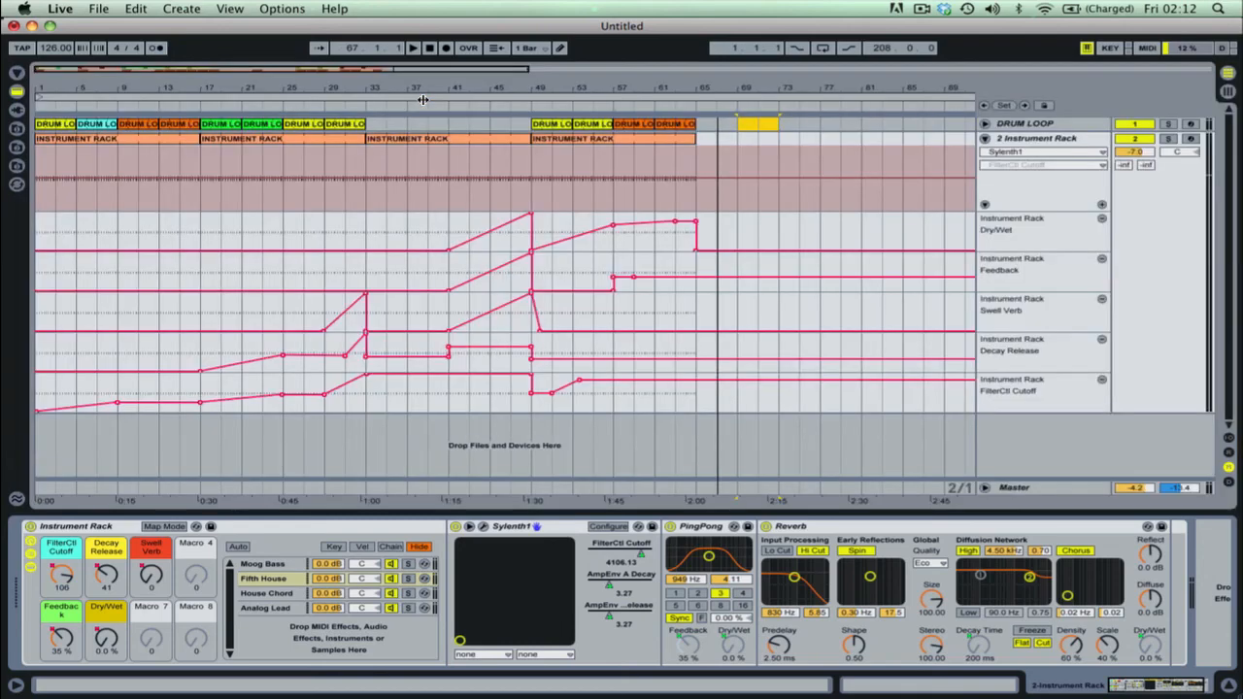